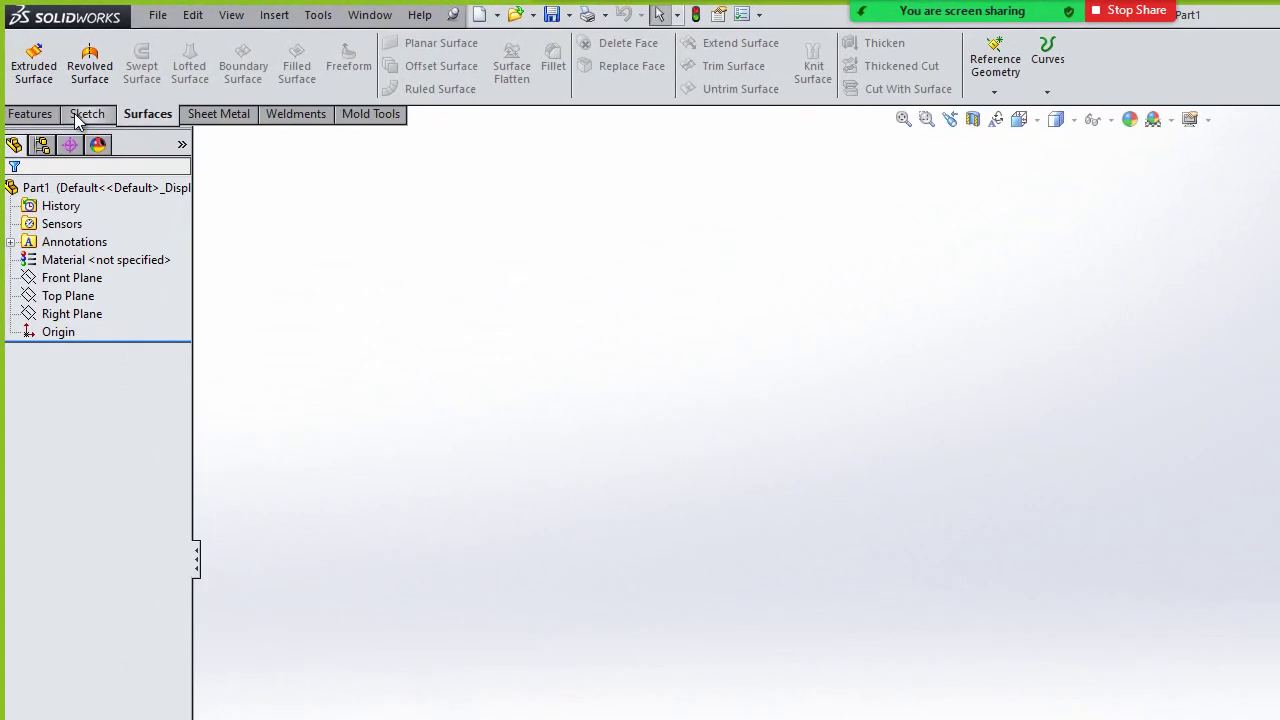
- Inspect the available command groups and the document's unit system
right_click(52, 79)
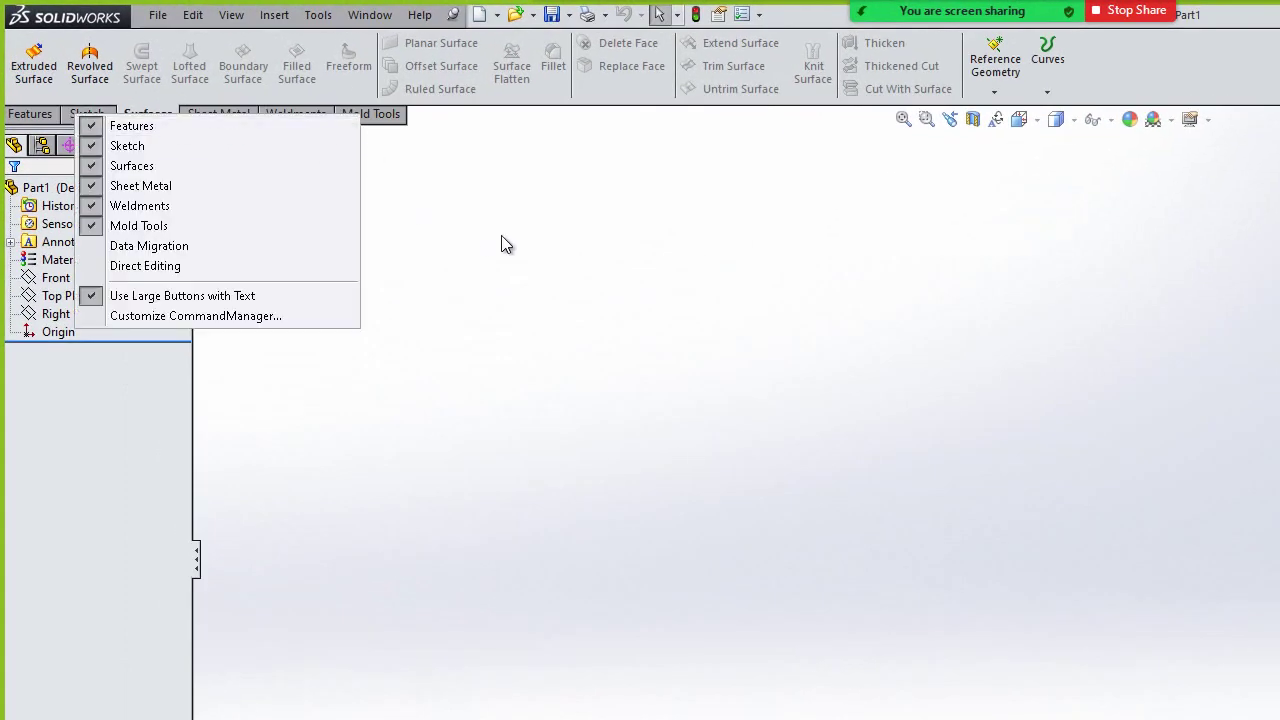
click(502, 238)
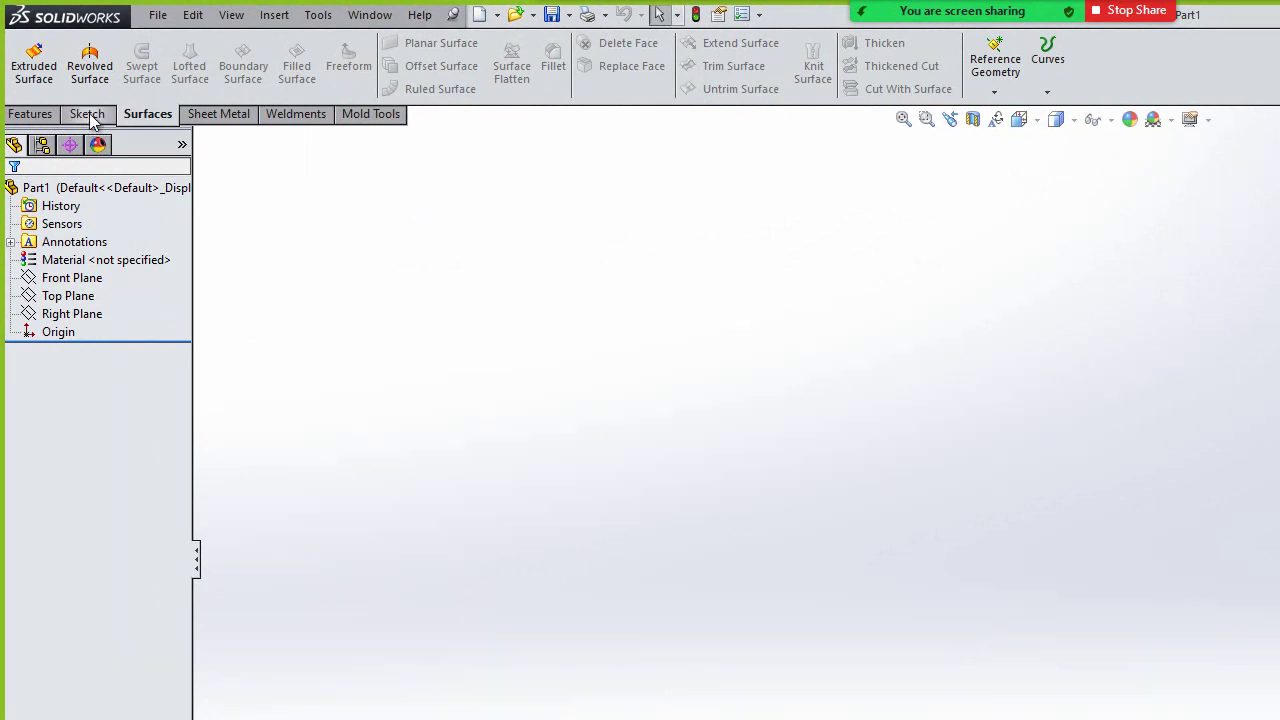
right_click(90, 118)
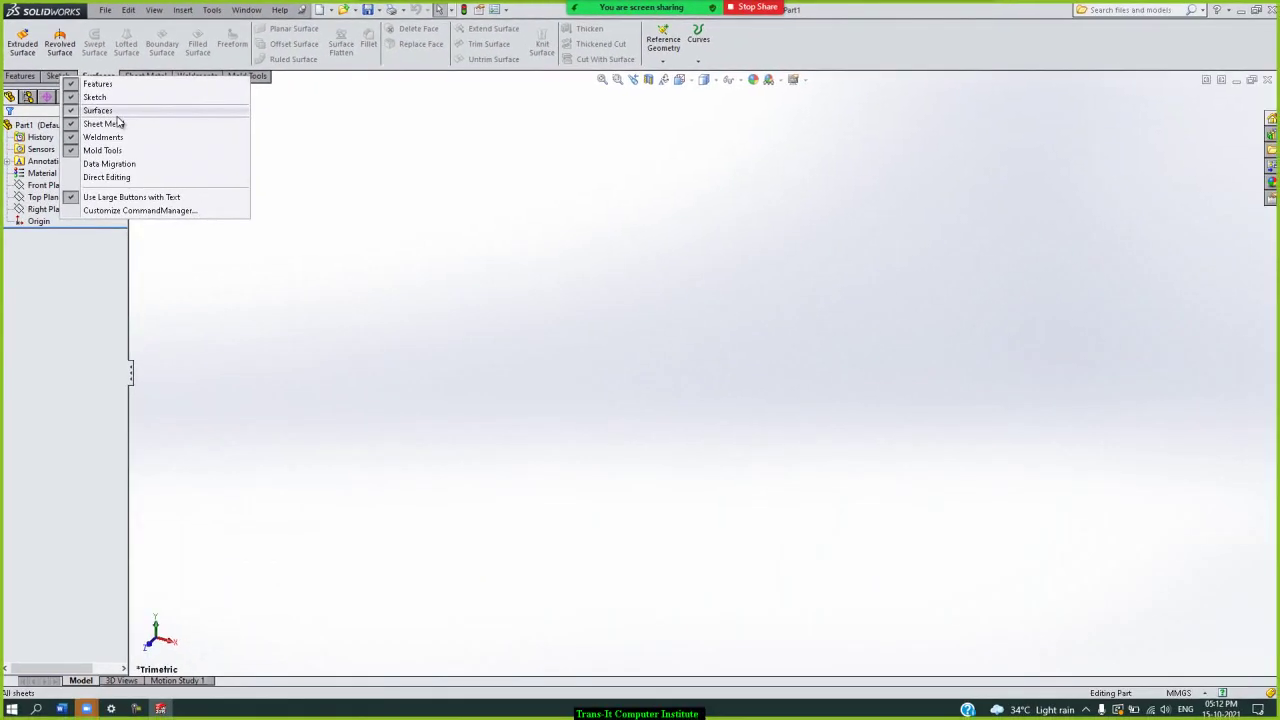
click(394, 223)
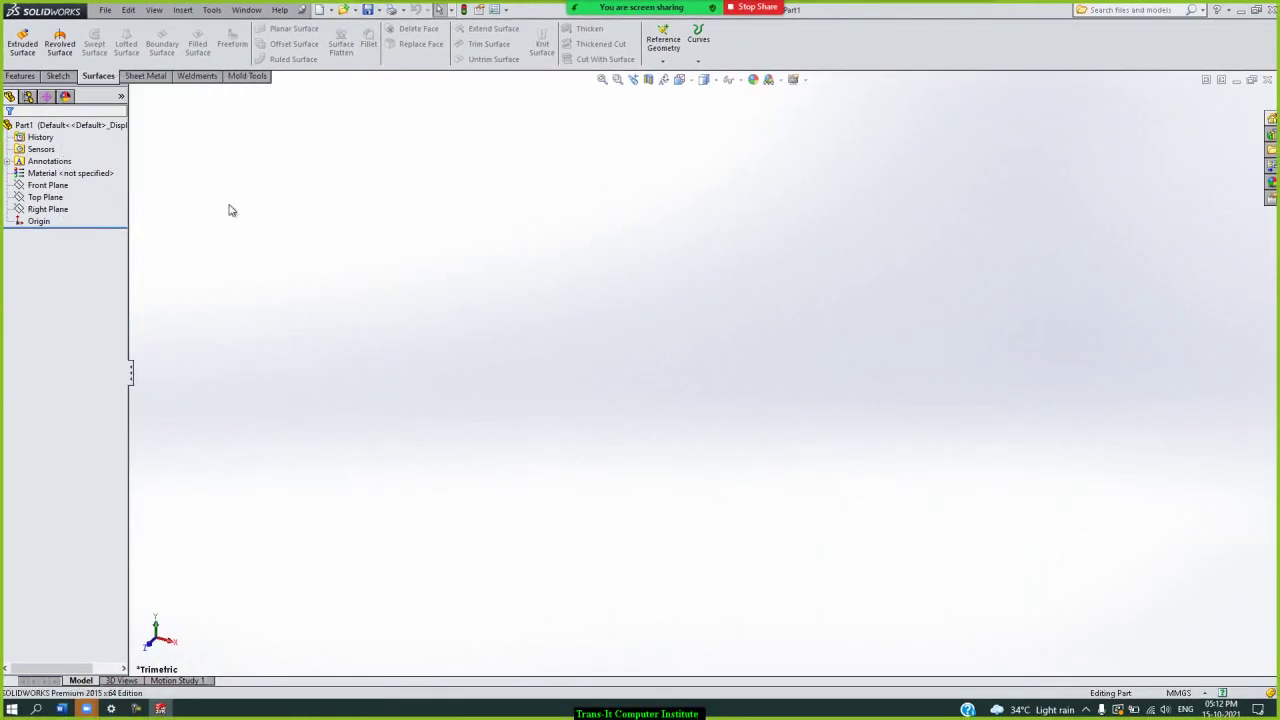
click(1180, 694)
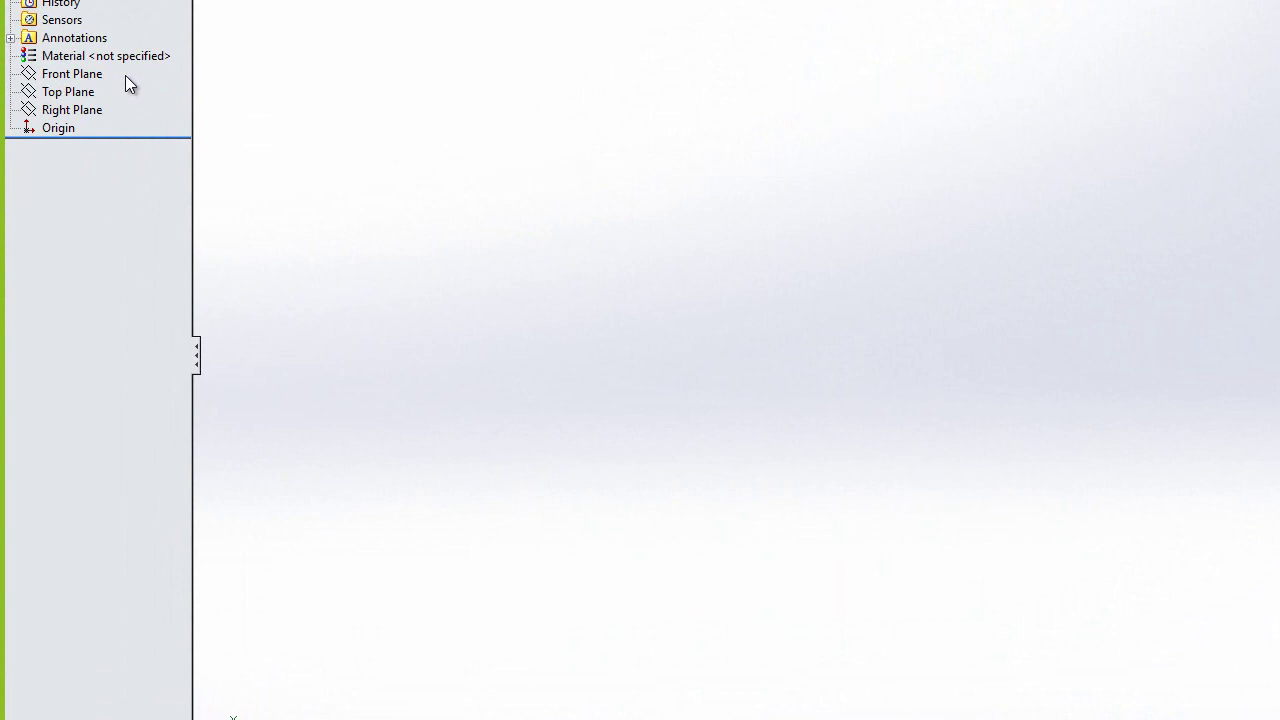
- Show the Front, Top and Right planes and the origin, then clear the selection
drag(126, 77, 51, 131)
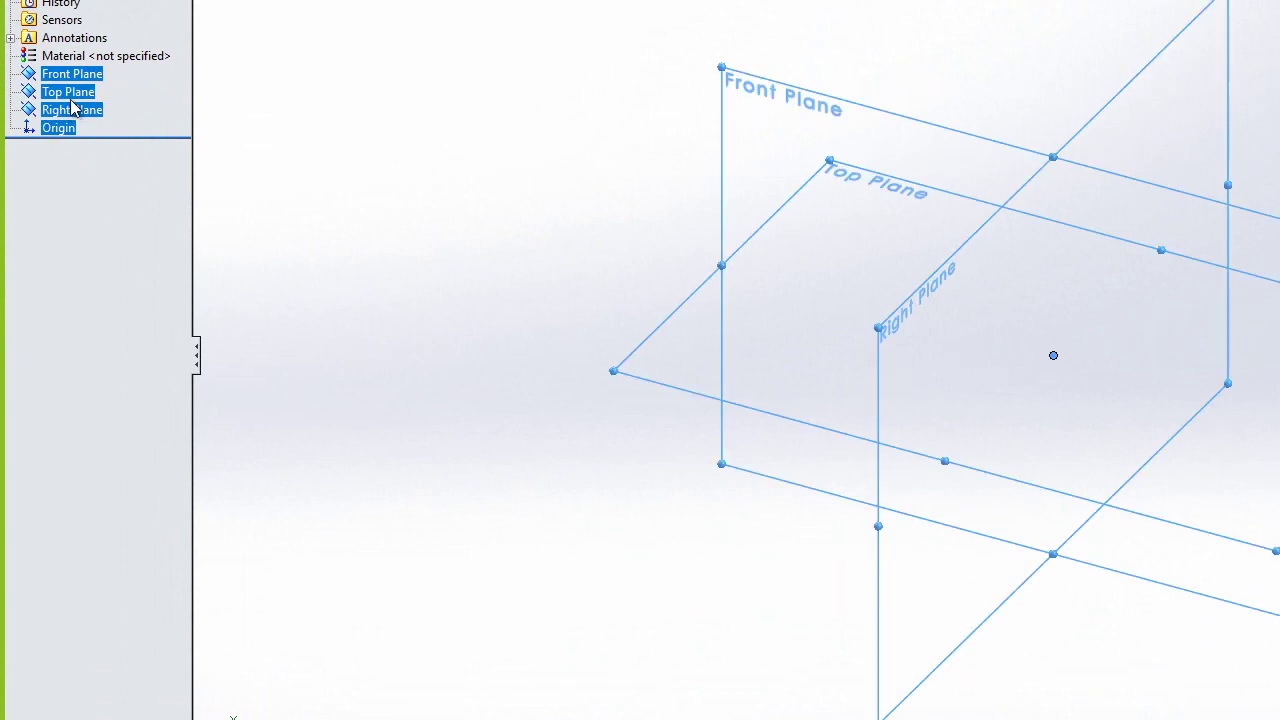
right_click(73, 107)
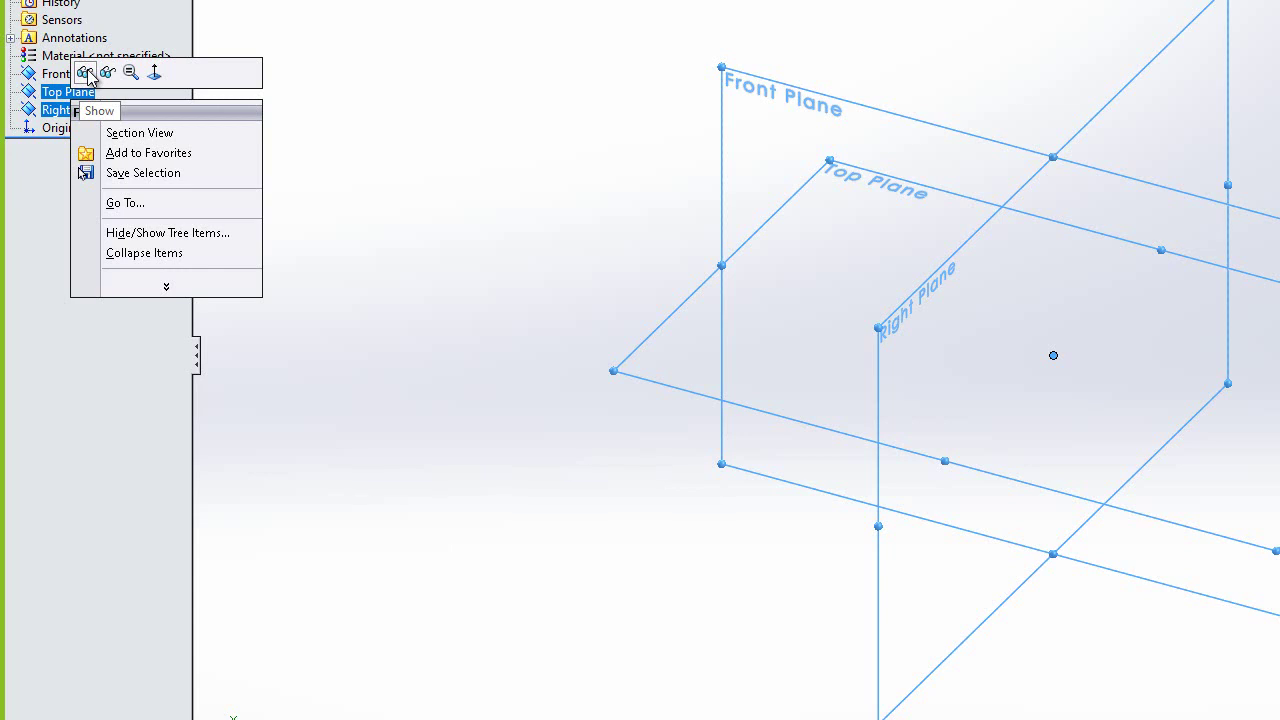
click(86, 106)
click(380, 72)
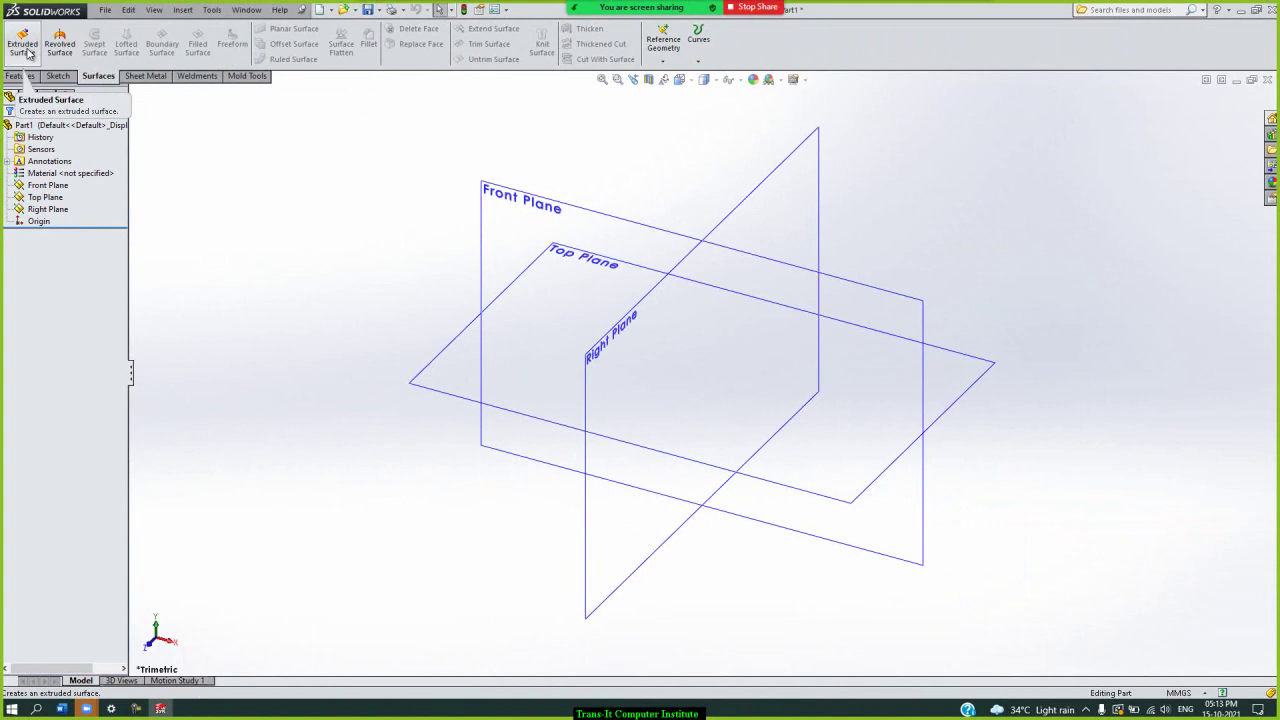
- Start an extruded surface with a center rectangle at the origin on the Front Plane
click(28, 53)
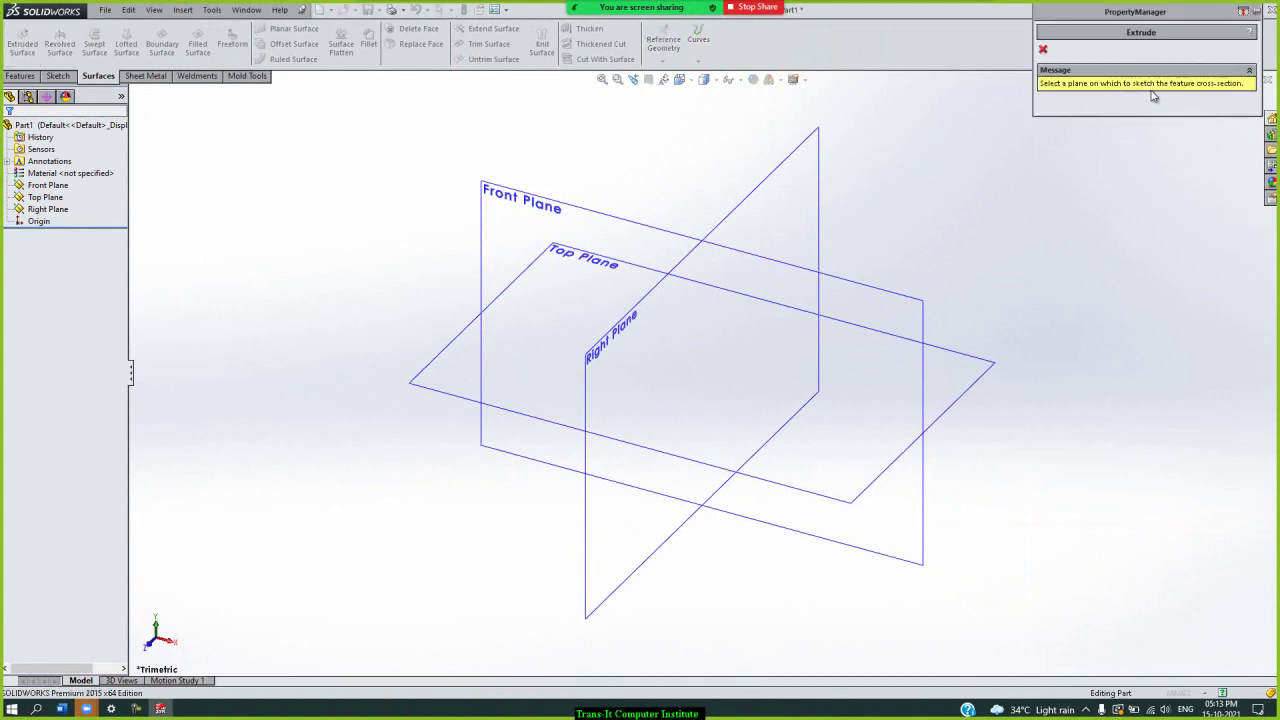
click(845, 289)
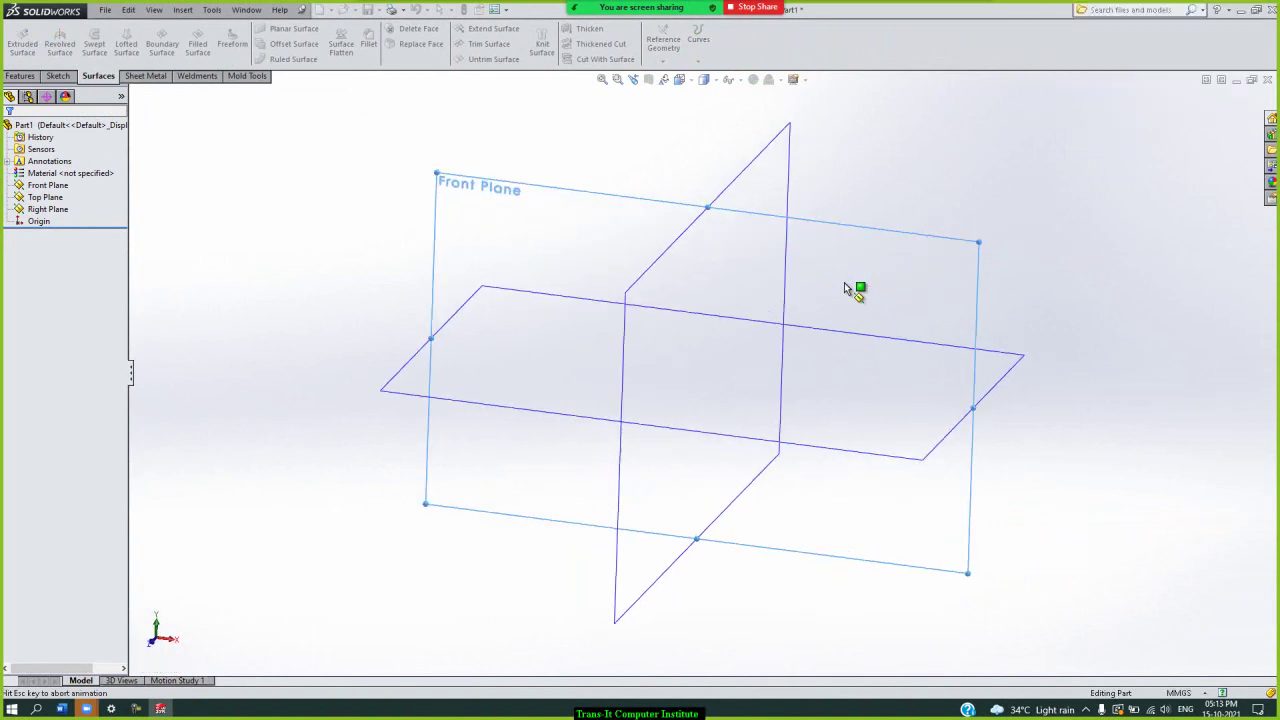
click(87, 45)
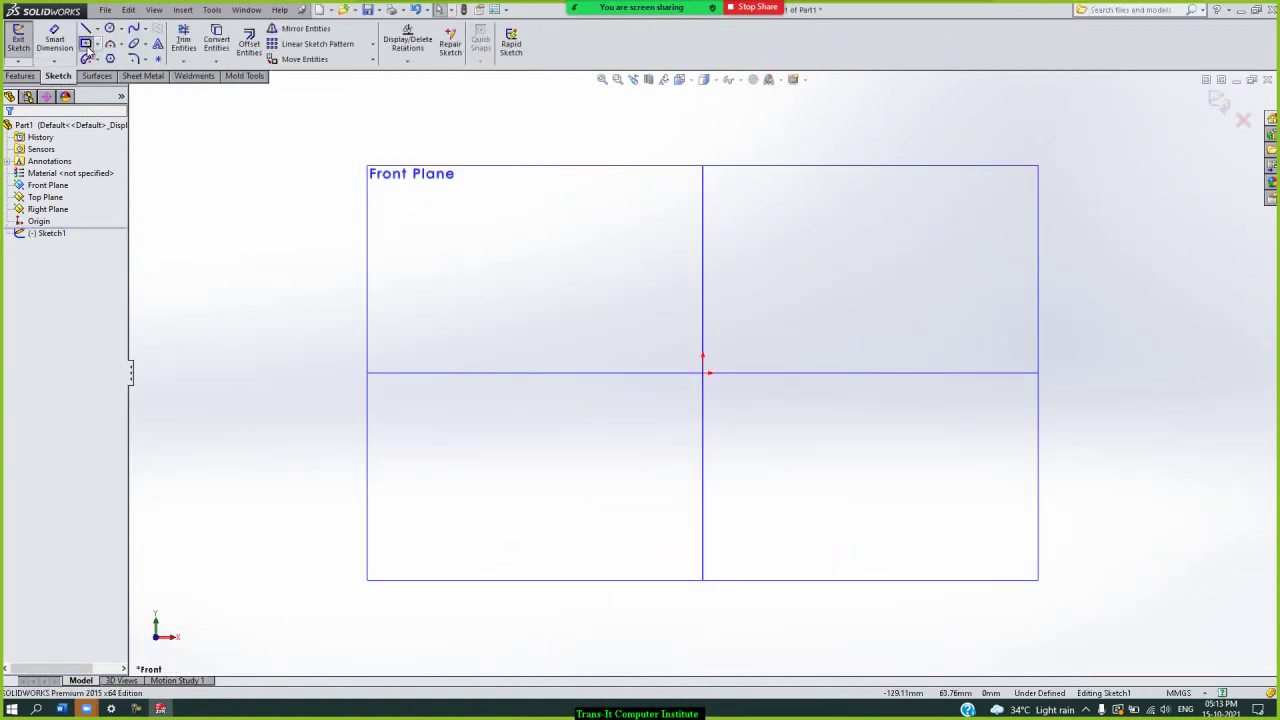
click(703, 375)
click(846, 449)
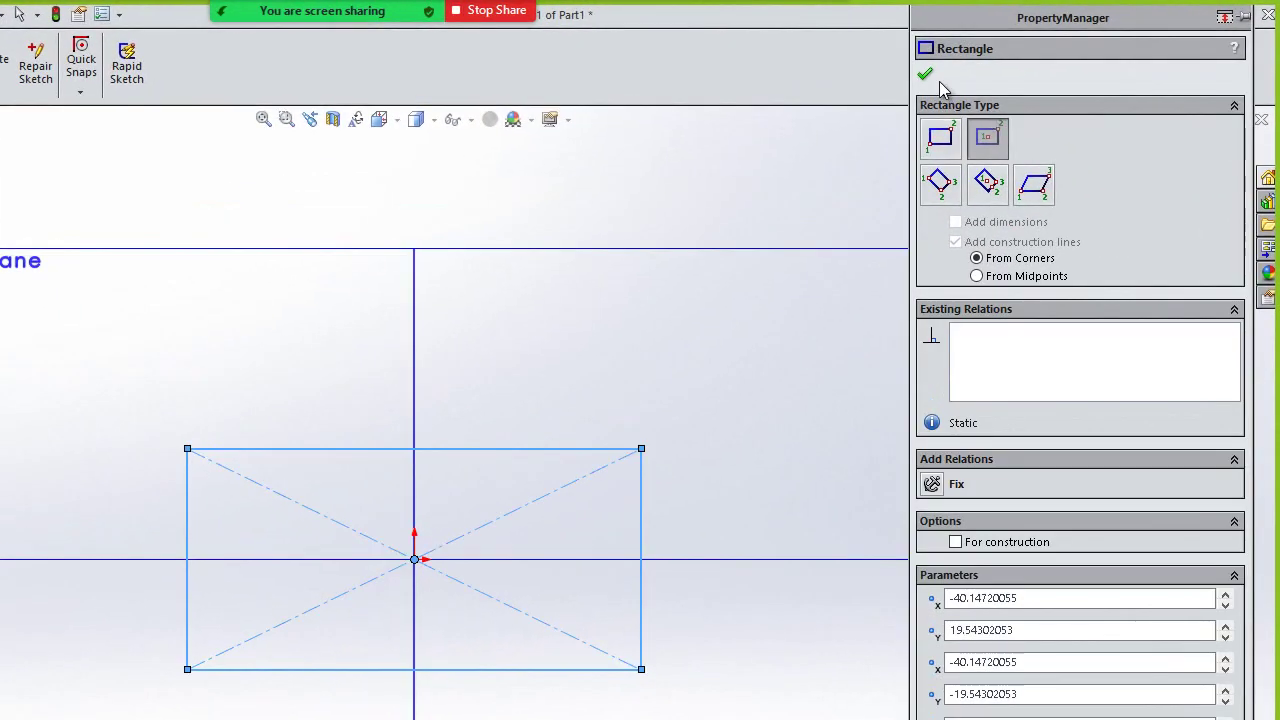
click(927, 74)
click(1188, 155)
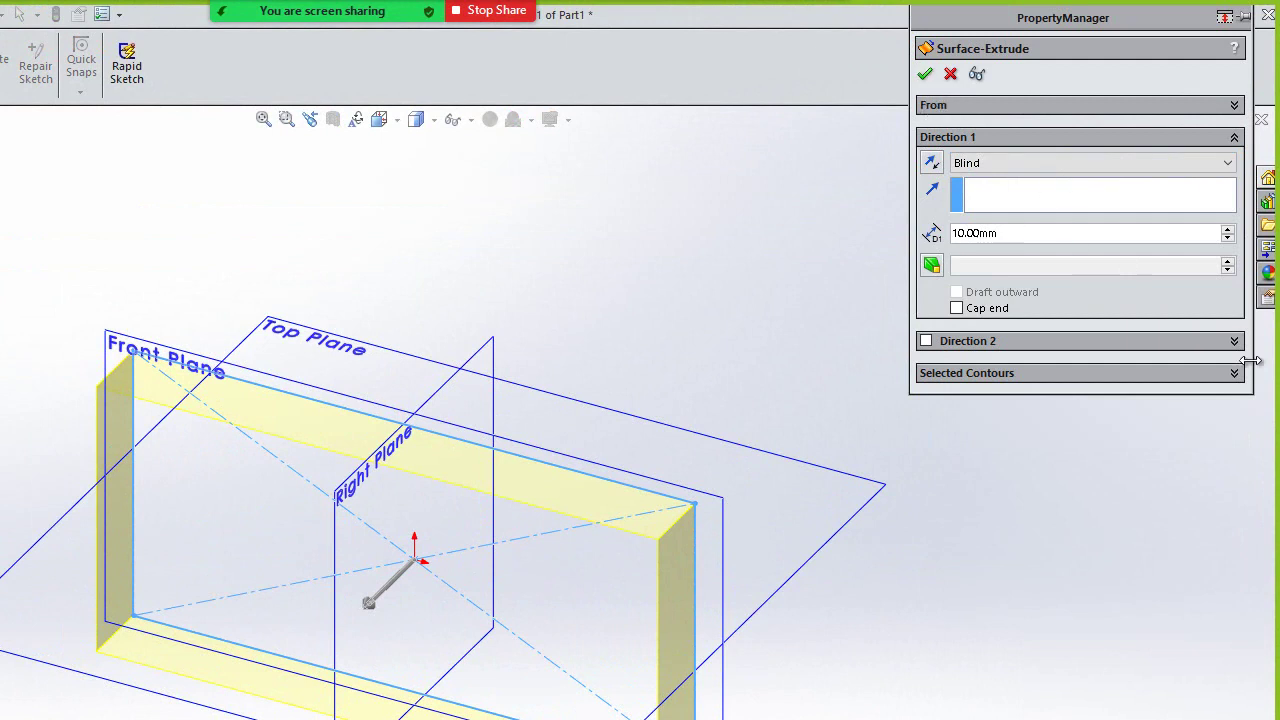
- Extrude the surface 40 mm one way and 10 mm the other, both ends uncapped
click(1228, 230)
click(1228, 230)
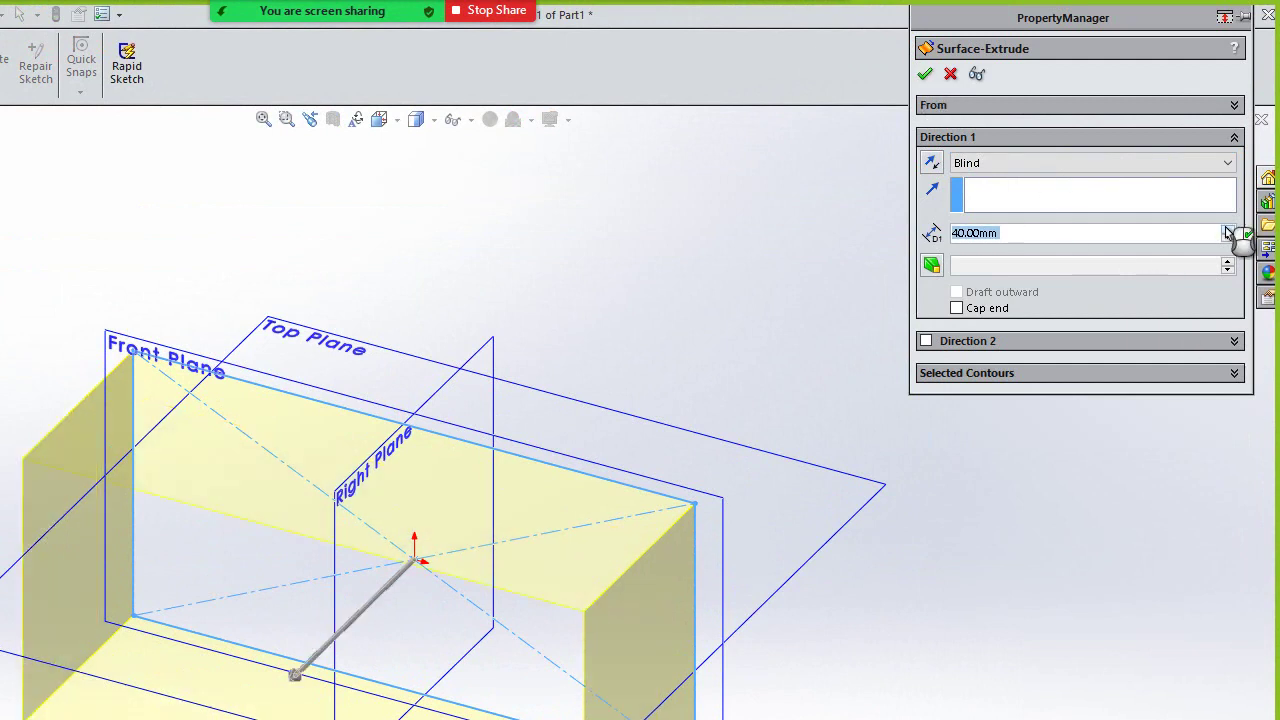
click(1228, 230)
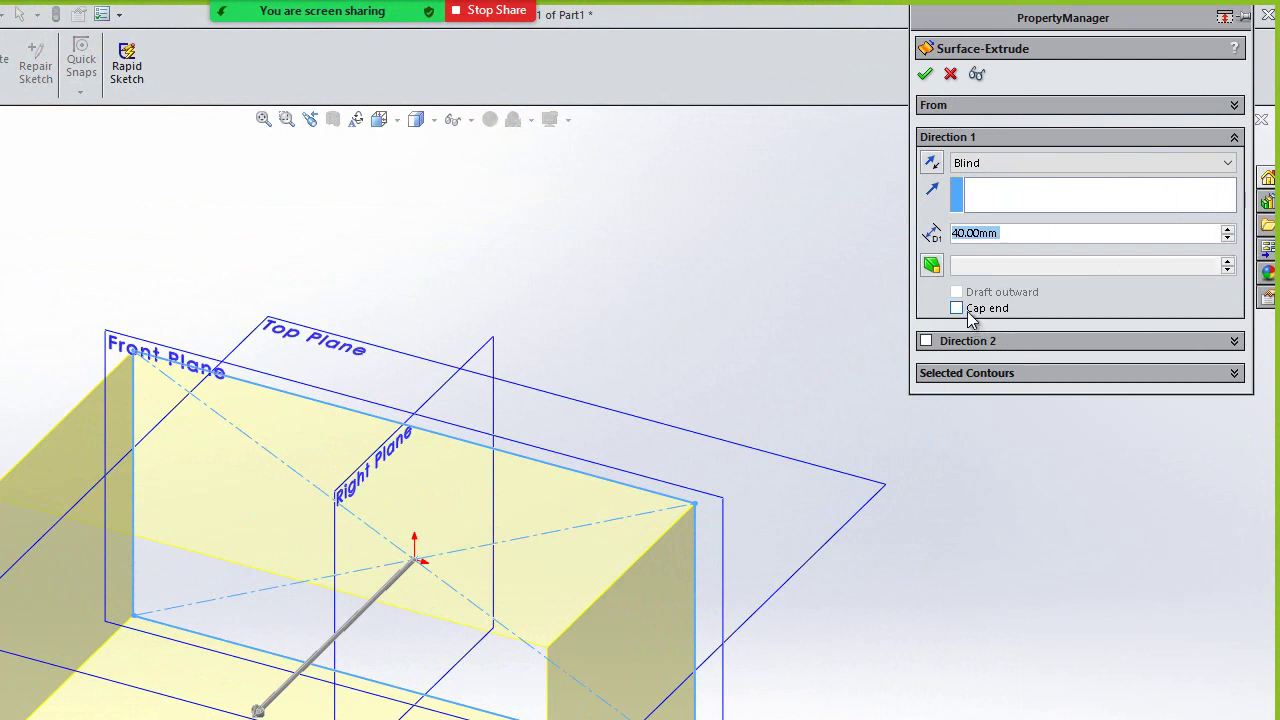
click(976, 75)
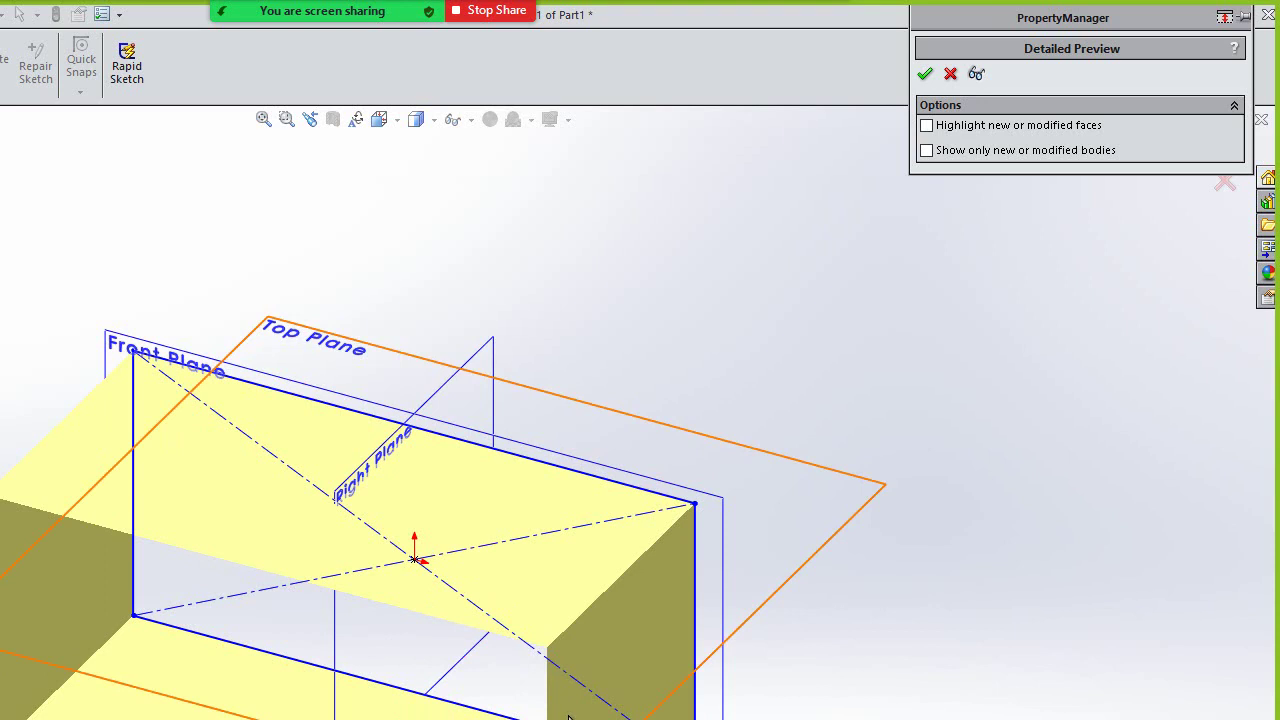
click(977, 76)
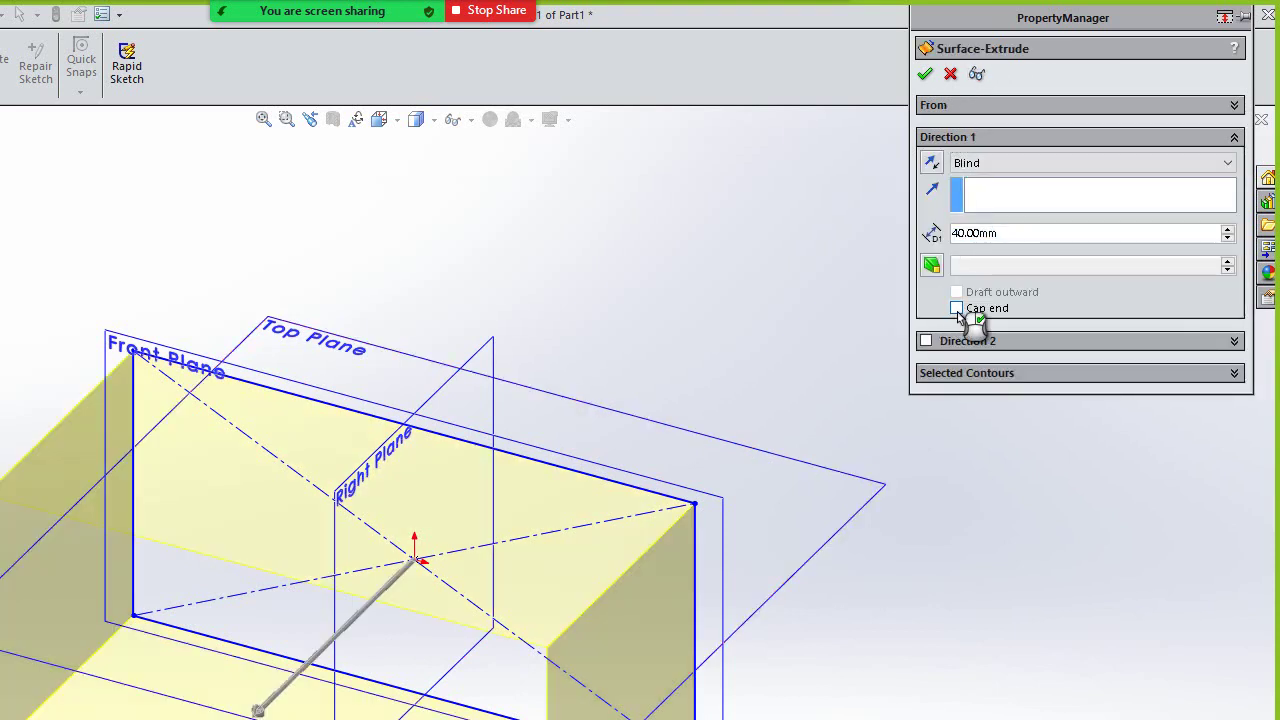
click(957, 309)
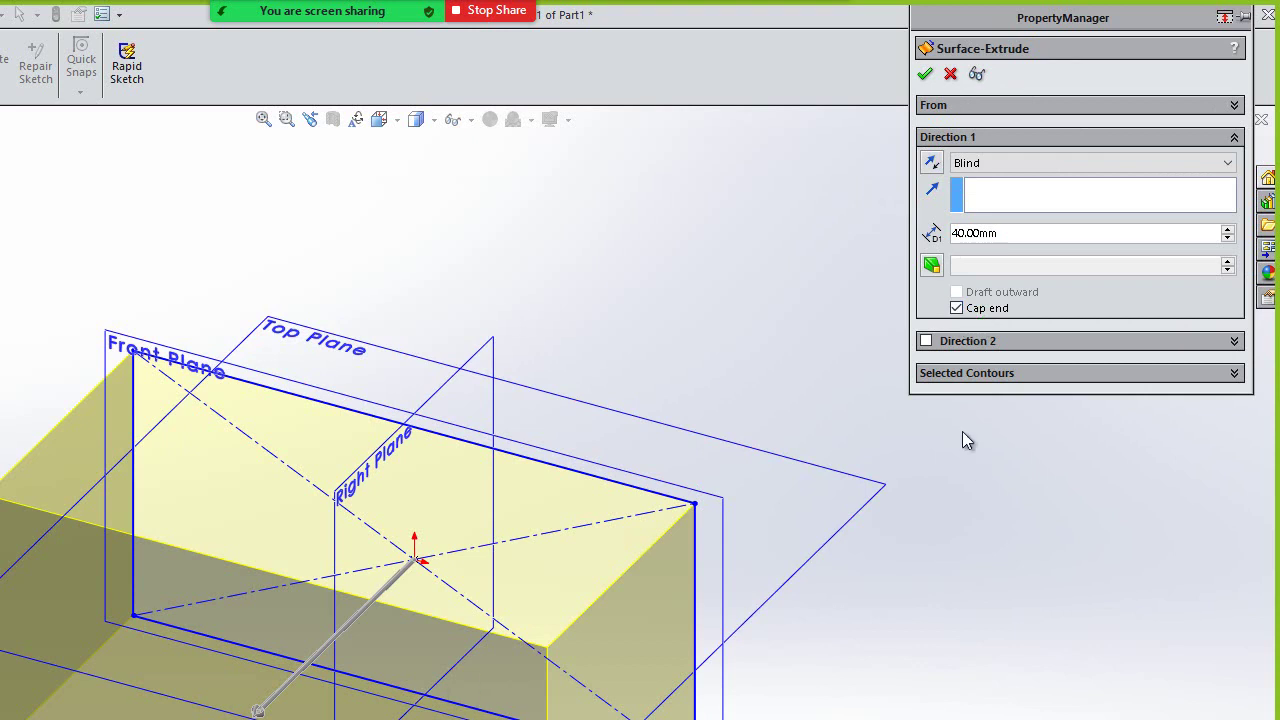
click(926, 341)
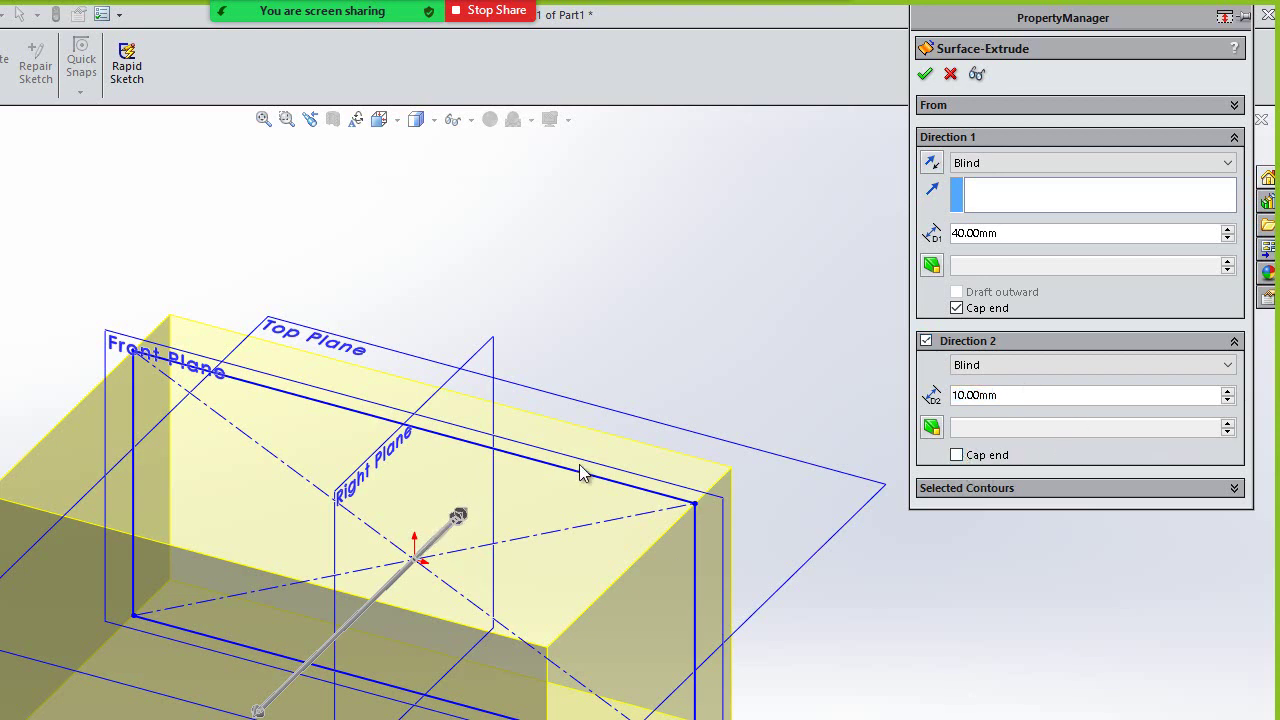
click(957, 455)
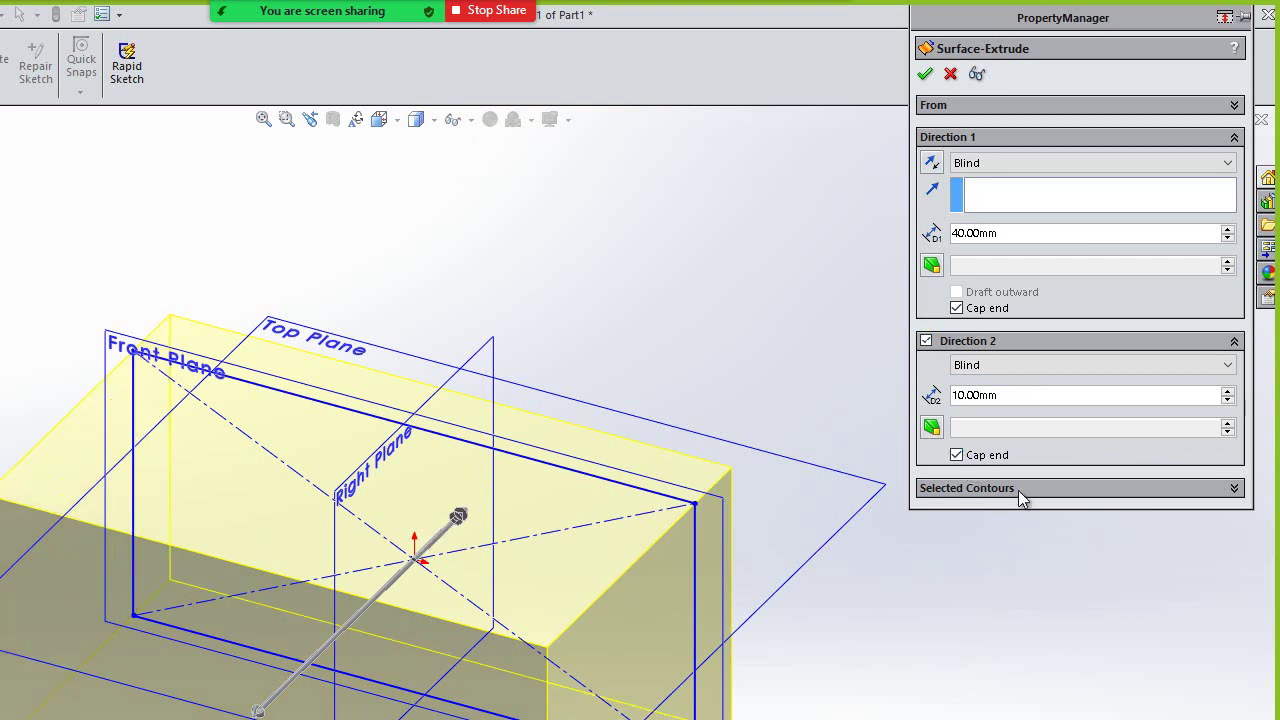
click(956, 455)
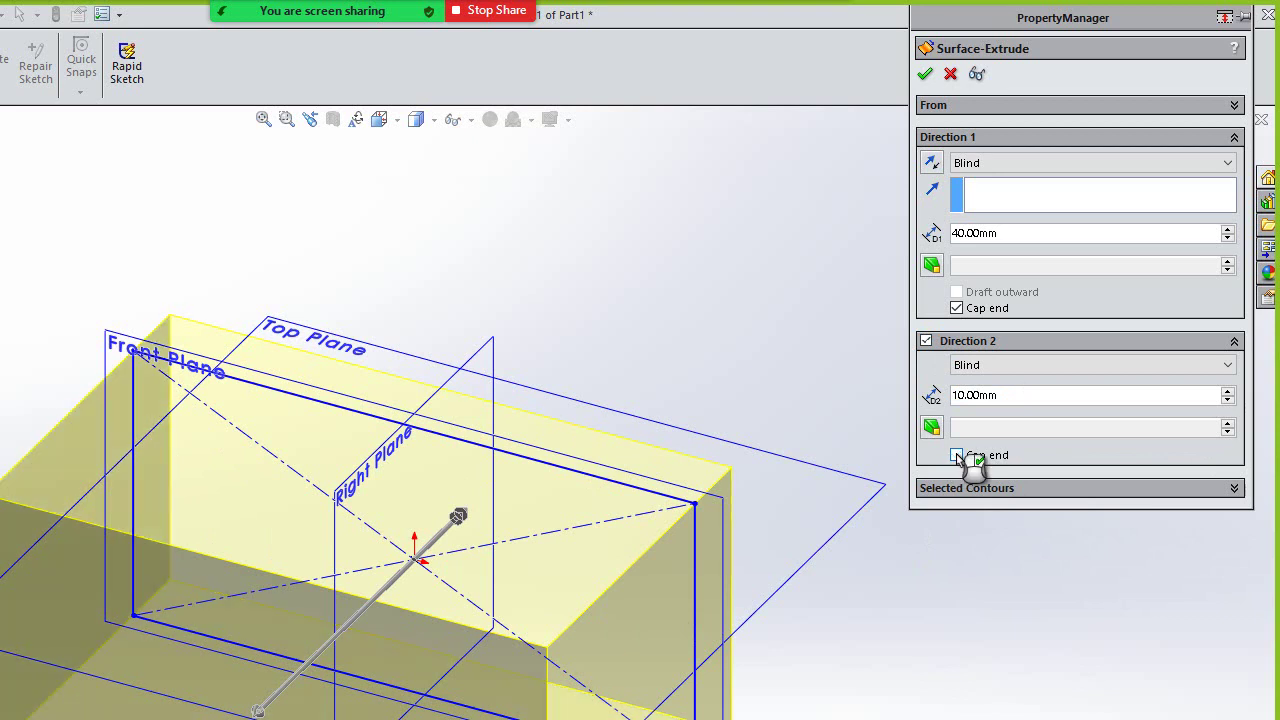
click(960, 310)
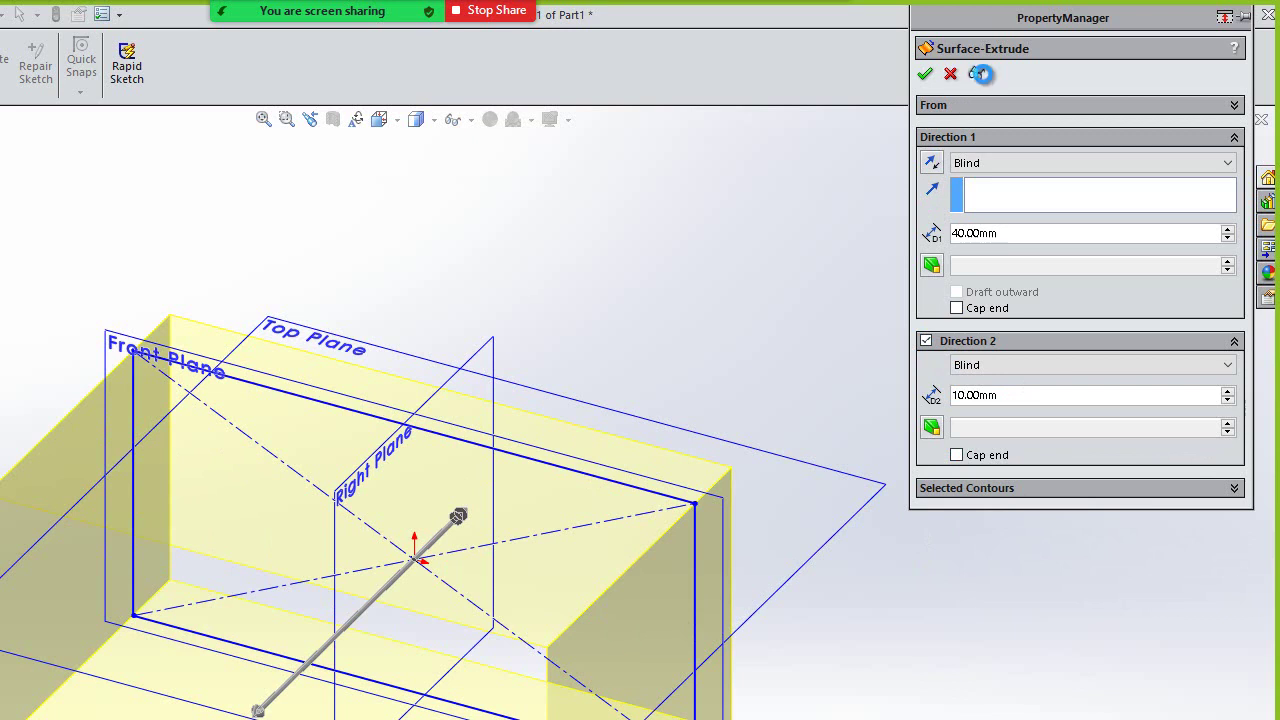
click(981, 73)
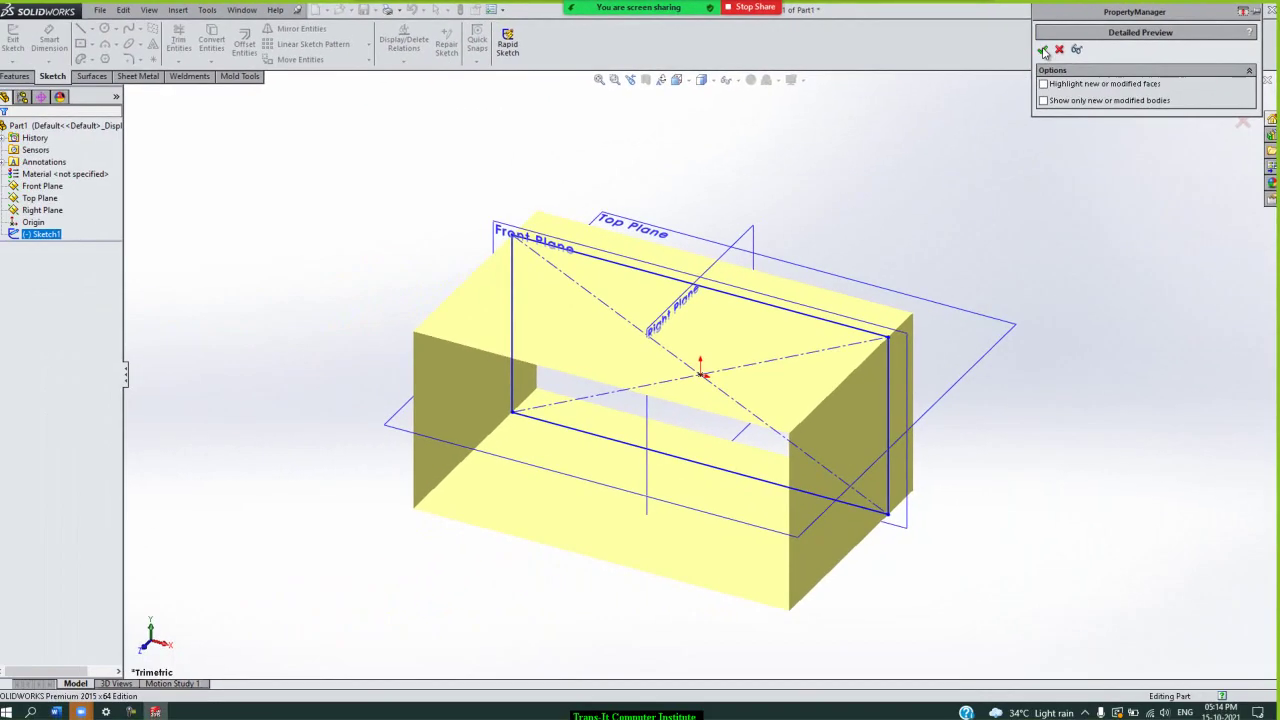
click(1044, 50)
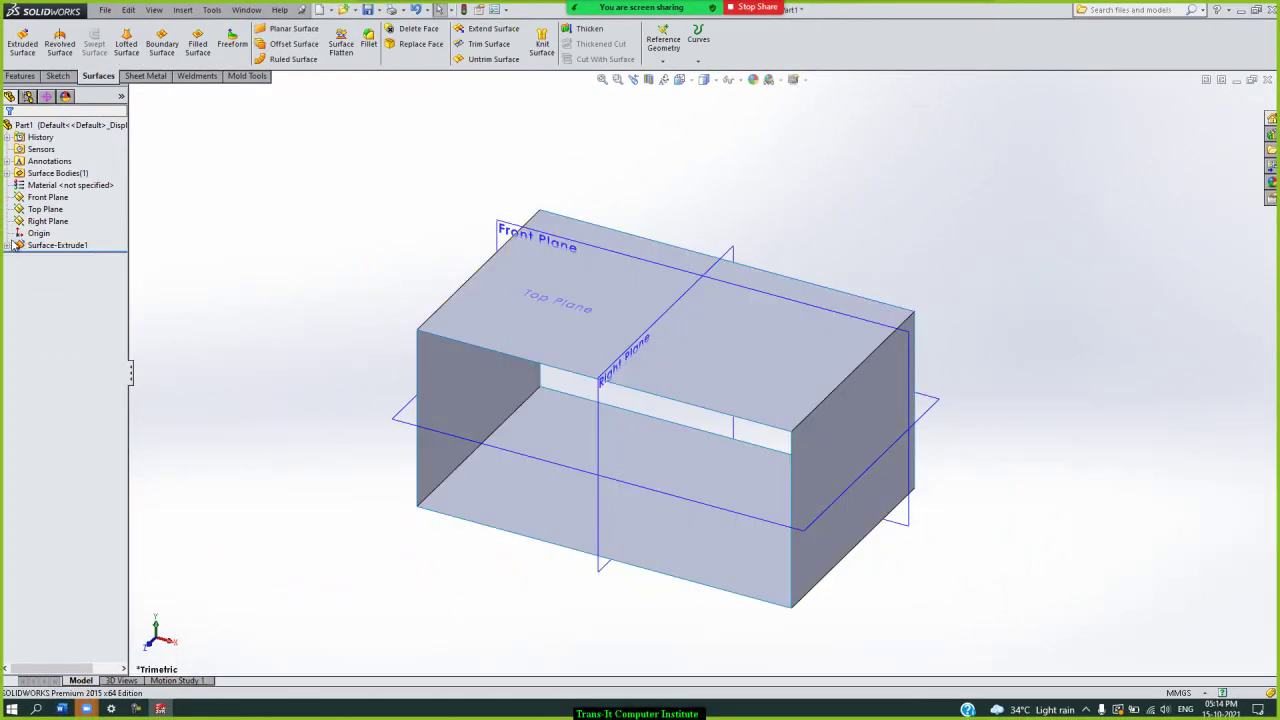
- Reopen Sketch1 under Surface-Extrude1 and view it normal to the Front Plane
click(7, 245)
click(59, 258)
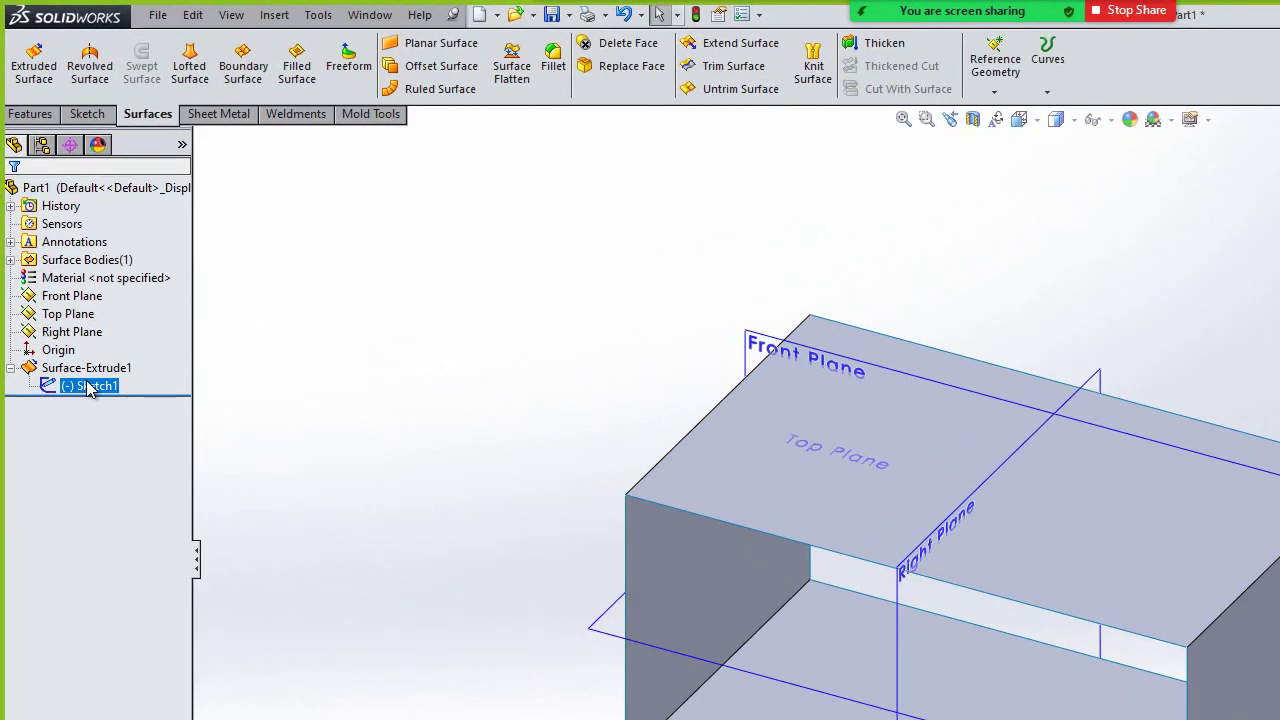
double_click(88, 383)
right_click(88, 368)
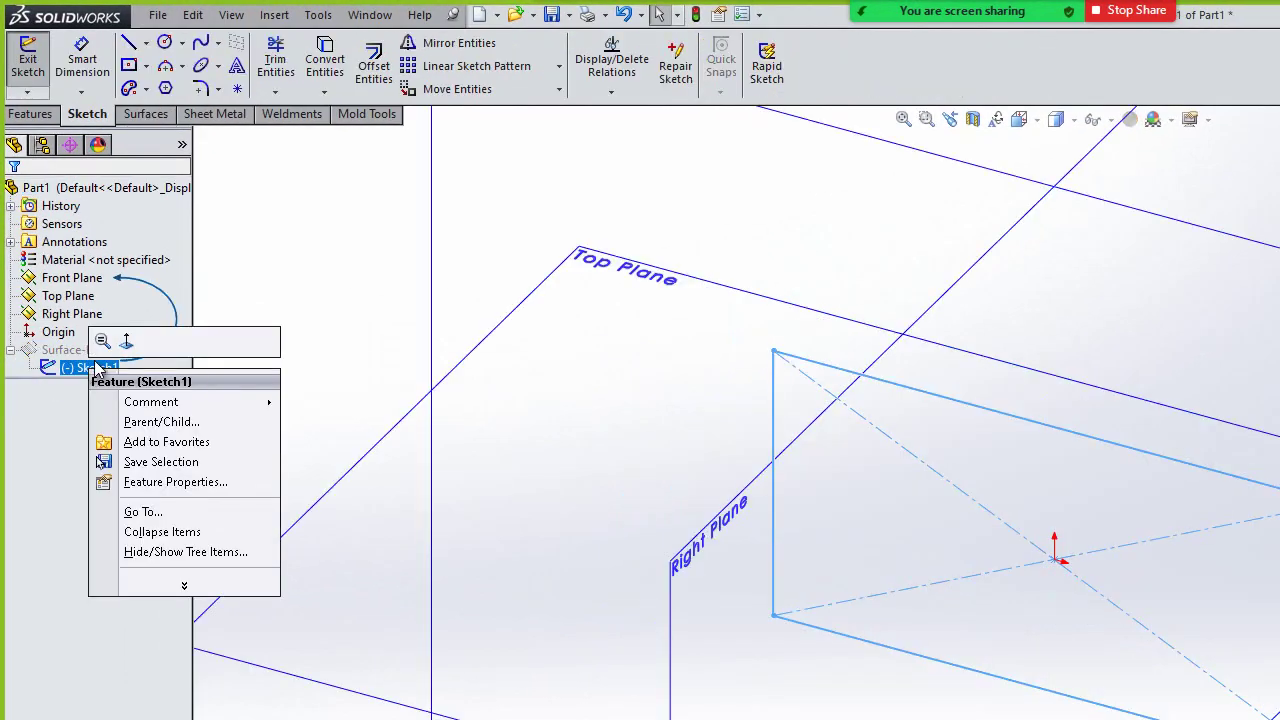
click(371, 277)
key(space)
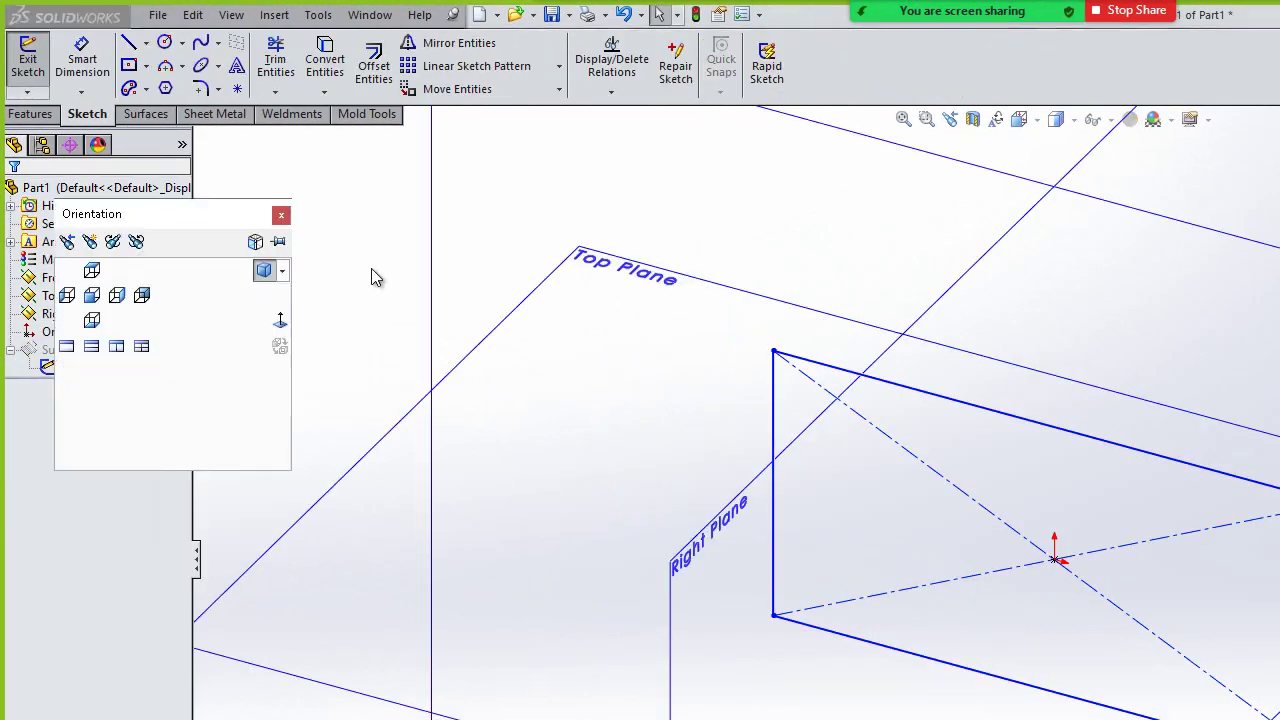
click(280, 326)
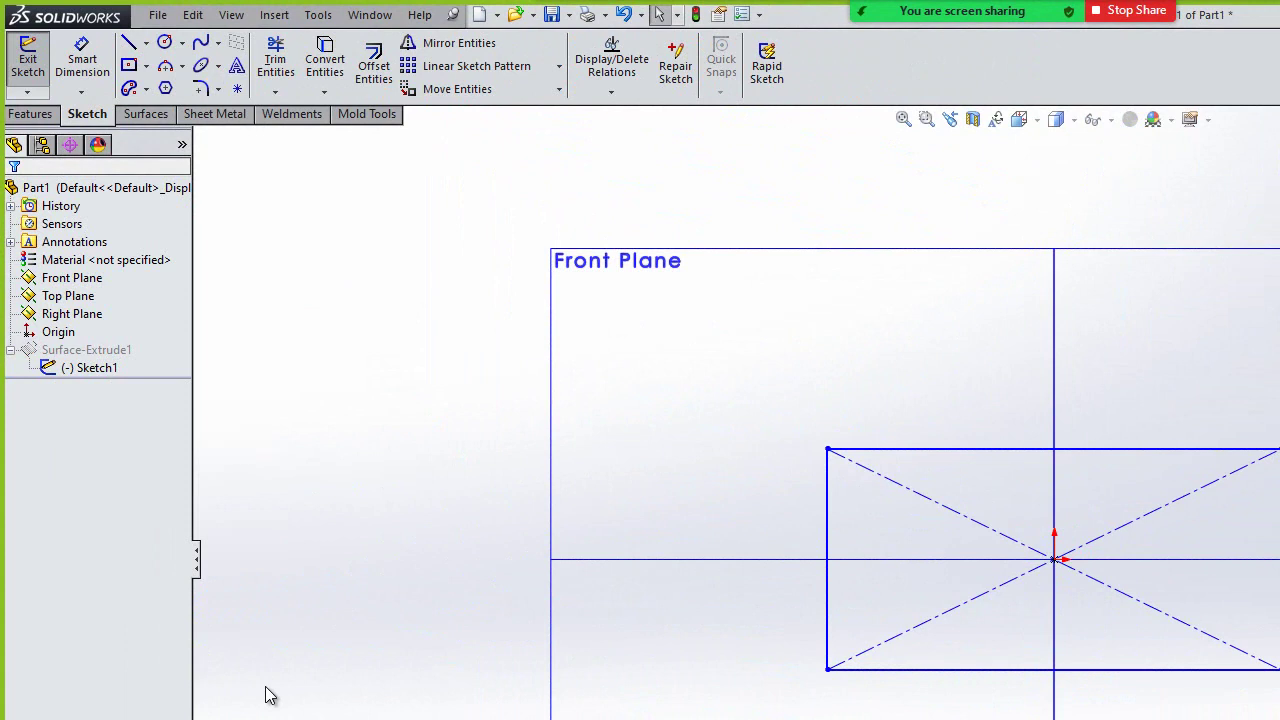
- Draw a four-point wavy spline across the centred rectangle
click(201, 42)
click(494, 409)
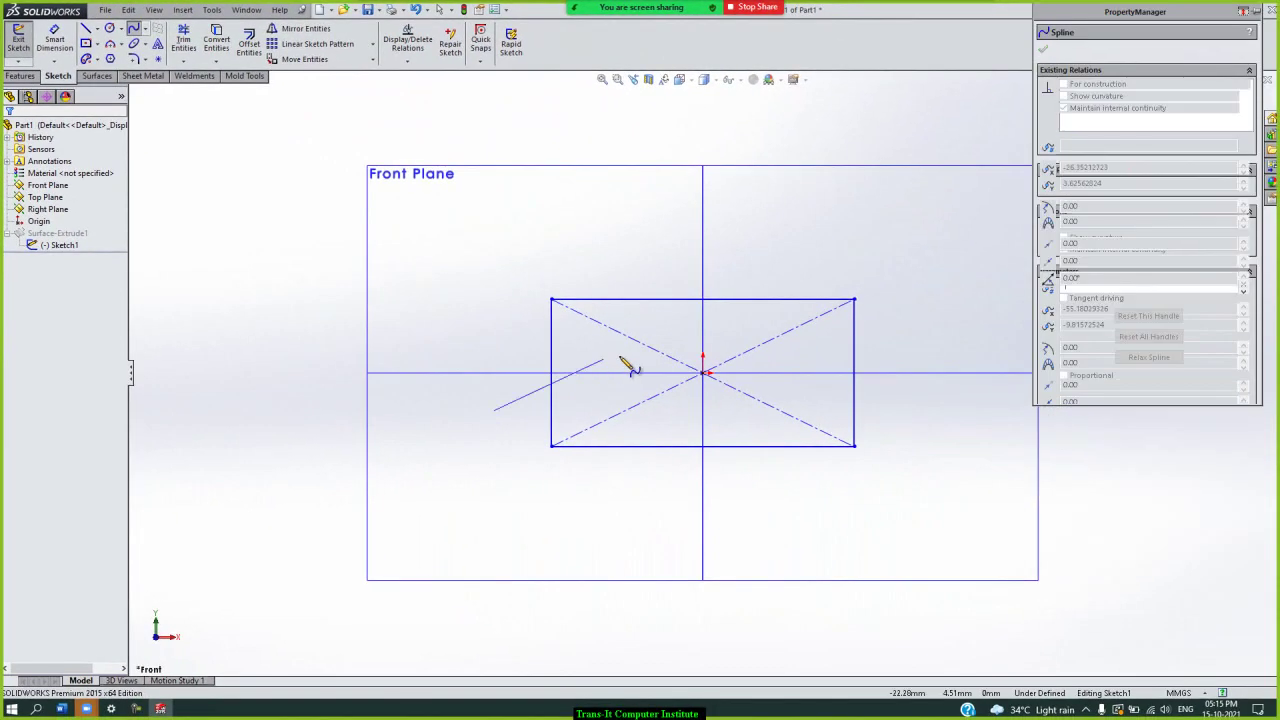
click(629, 348)
click(820, 390)
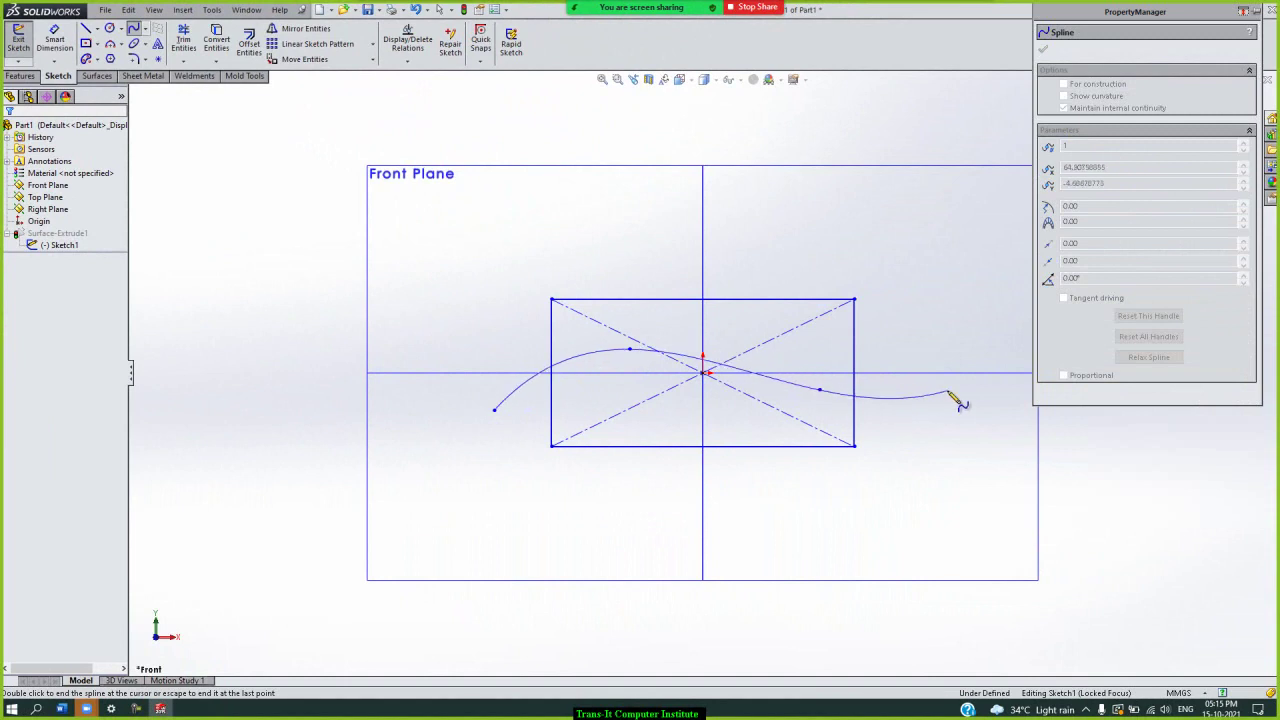
click(948, 393)
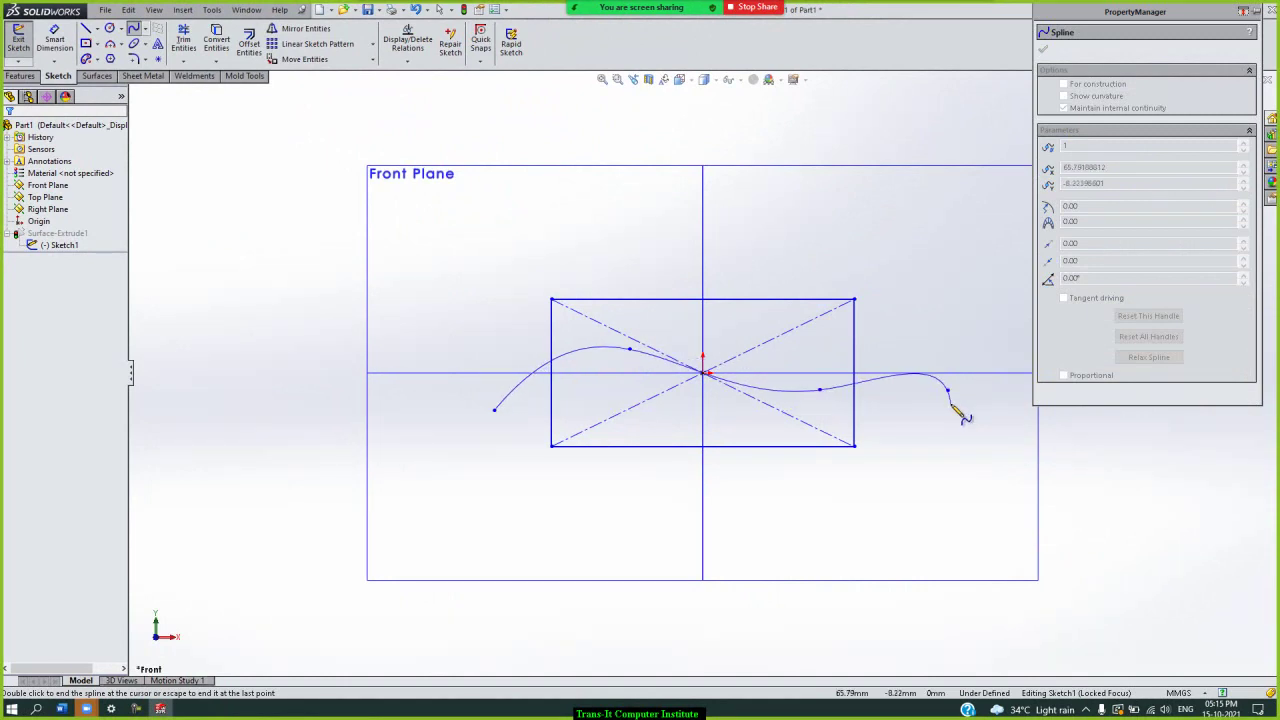
key(Escape)
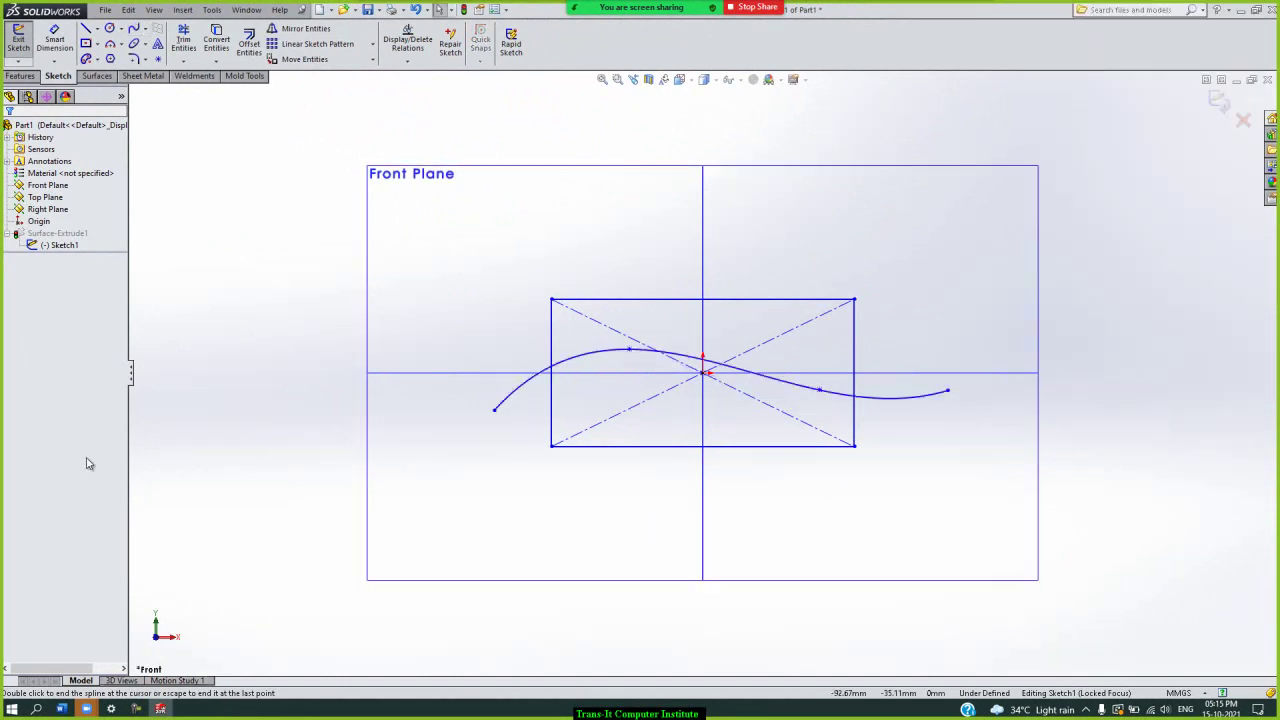
- Rebuild Surface-Extrude1 in isometric view, using only the region above the spline as its contour
click(1219, 104)
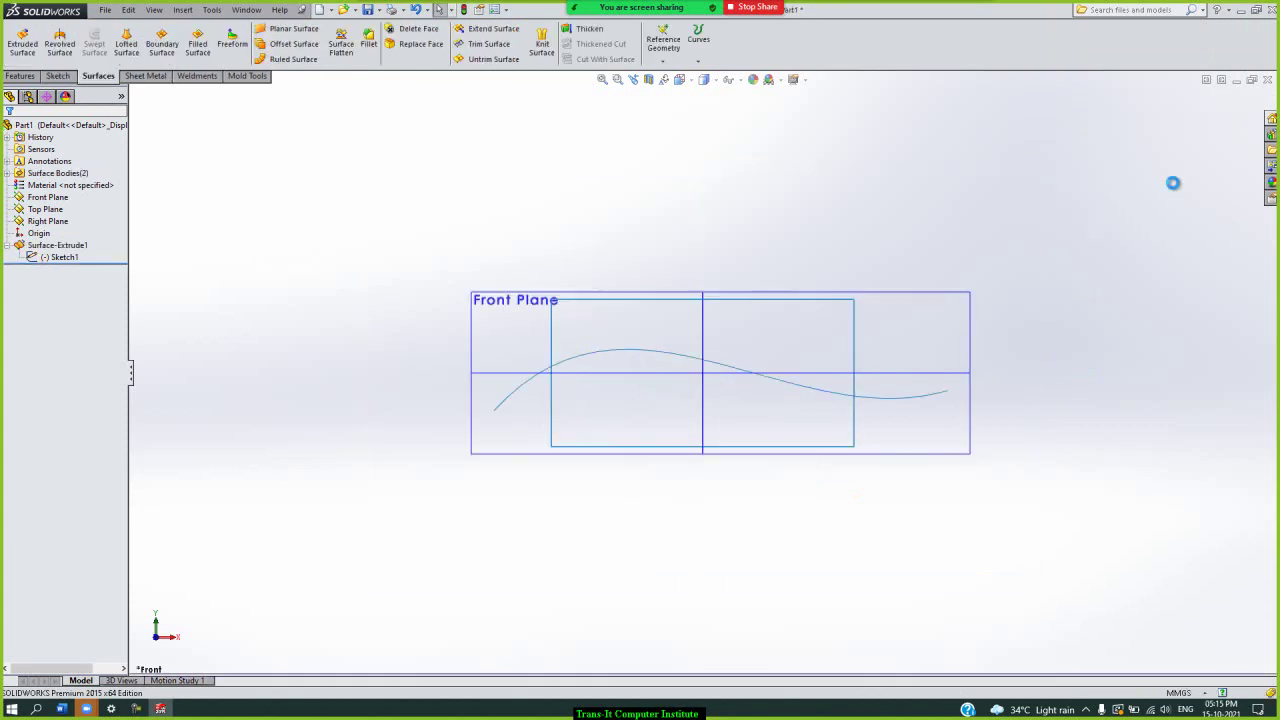
key(ctrl+7)
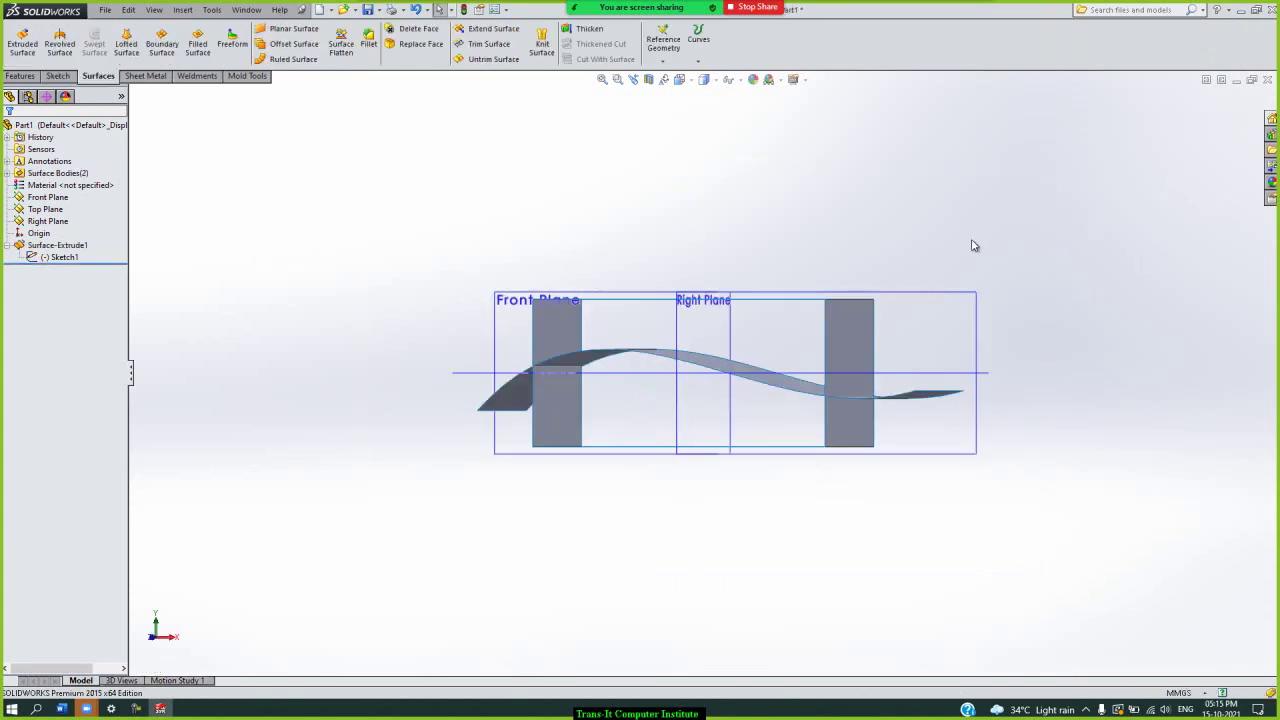
click(70, 246)
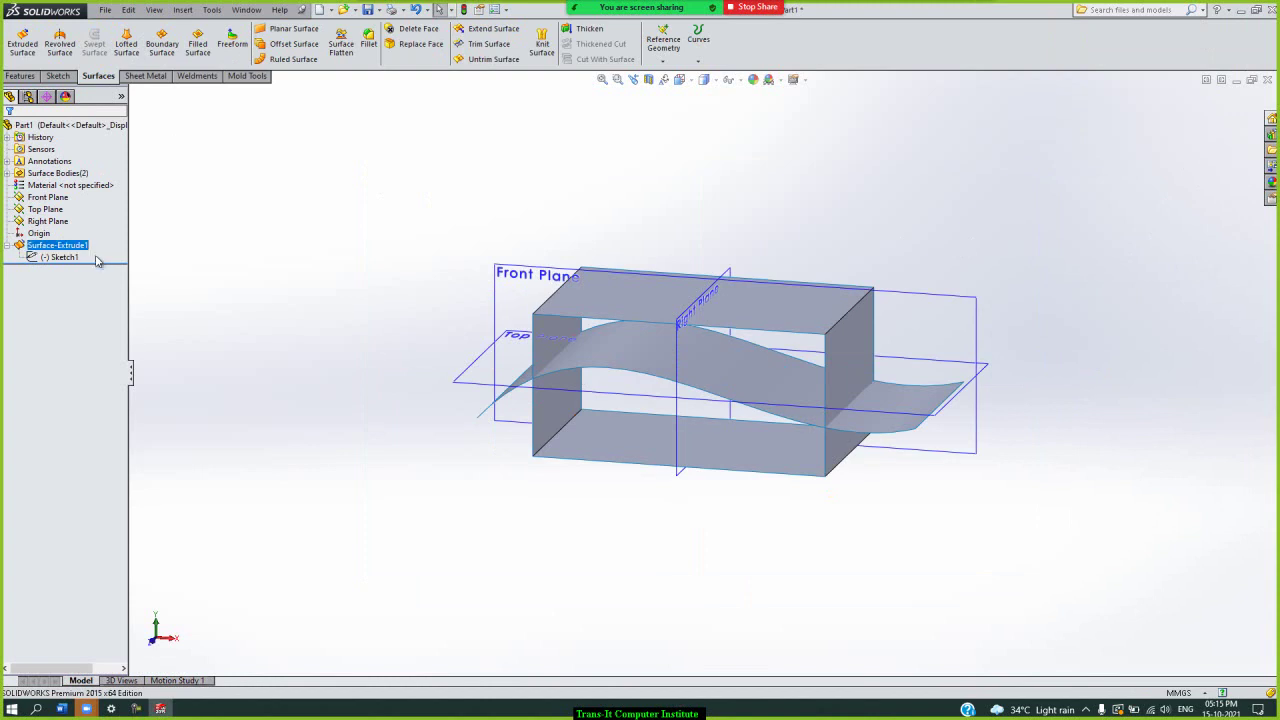
right_click(74, 252)
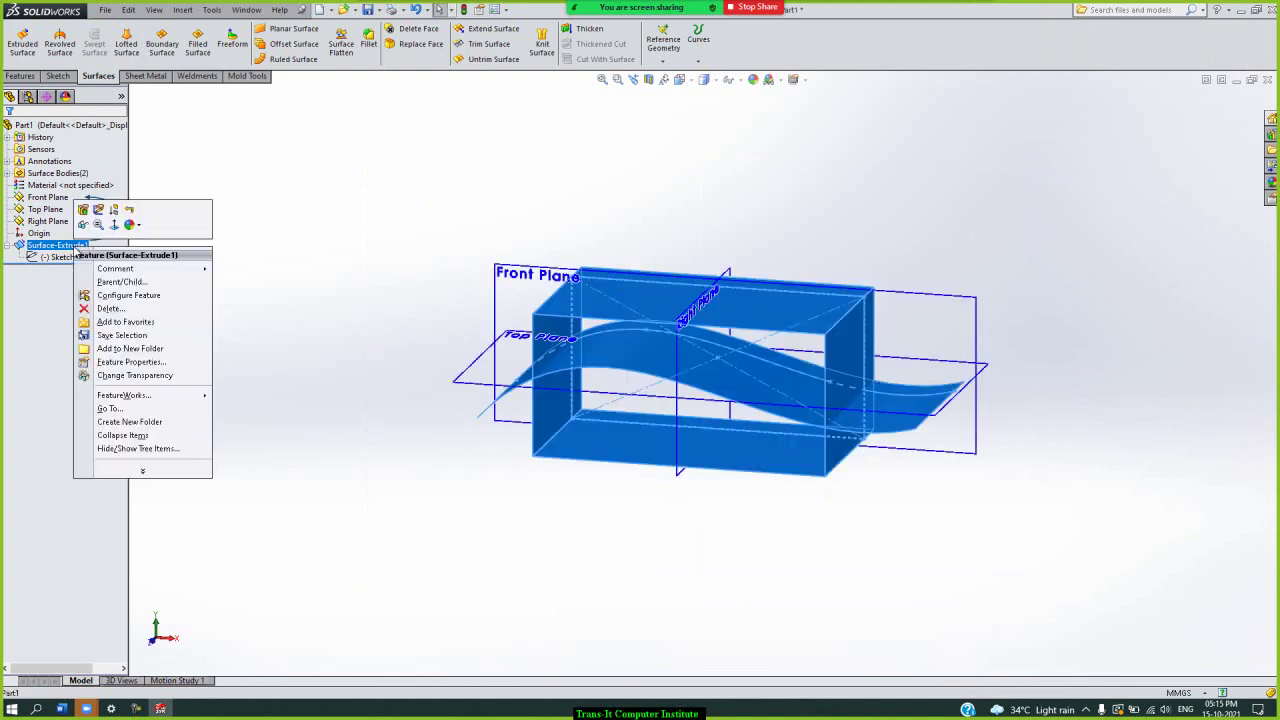
click(80, 211)
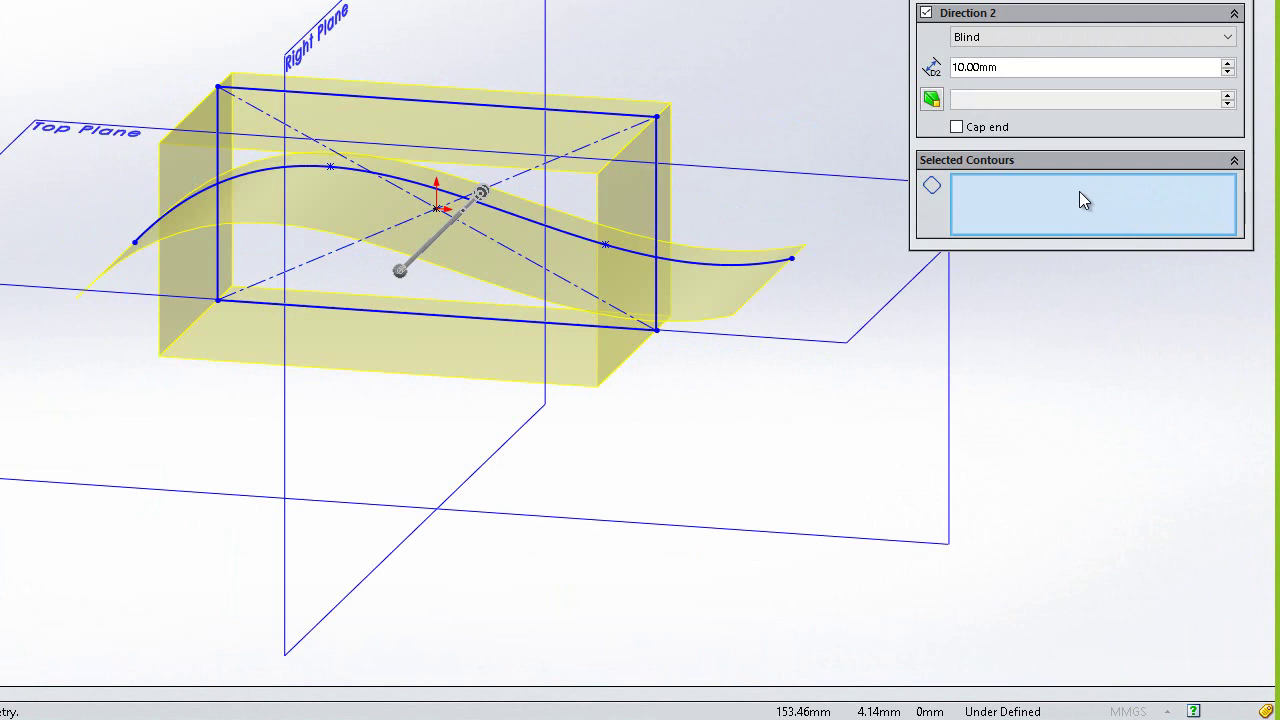
click(550, 210)
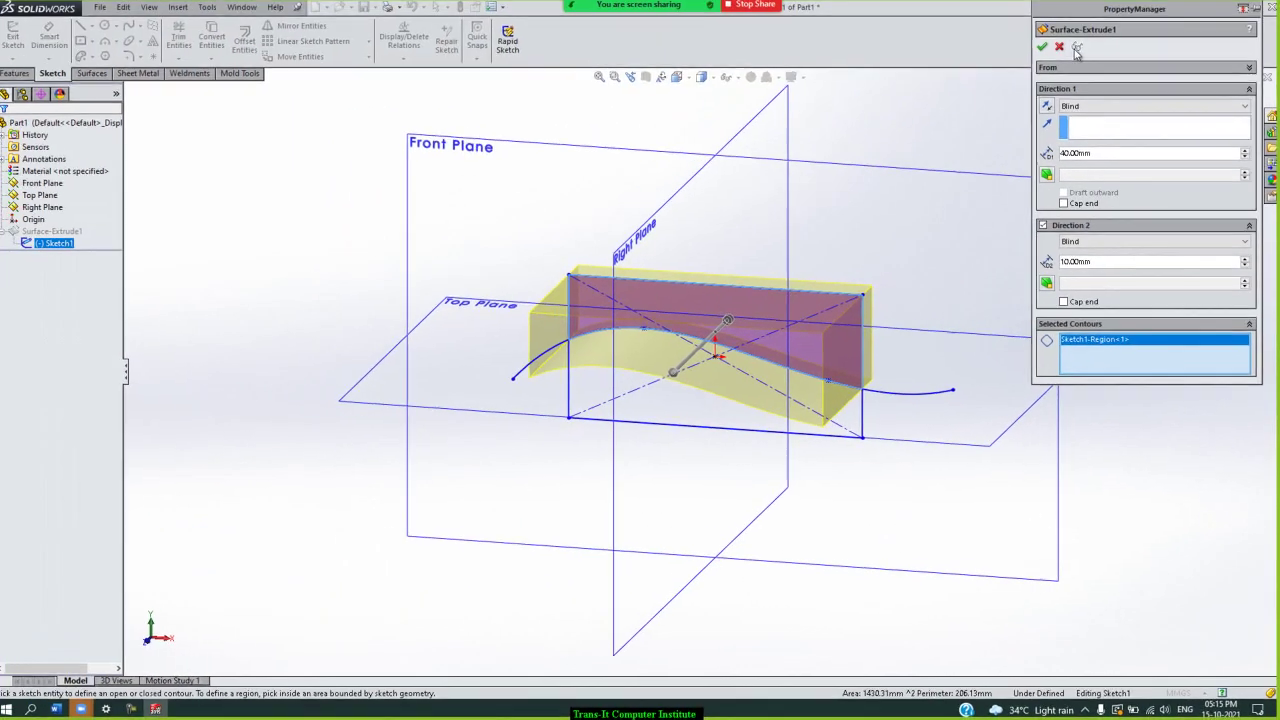
click(1078, 50)
click(1043, 49)
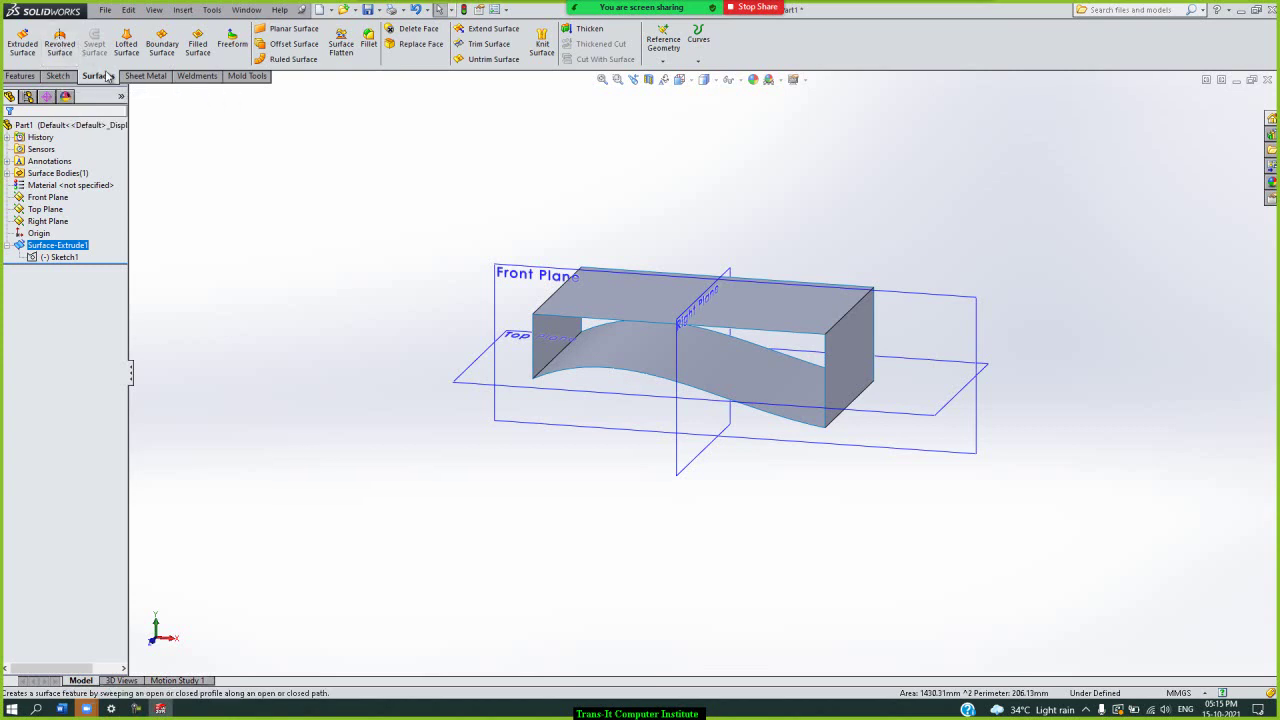
- Create a new part and show its three default planes
key(ctrl+n)
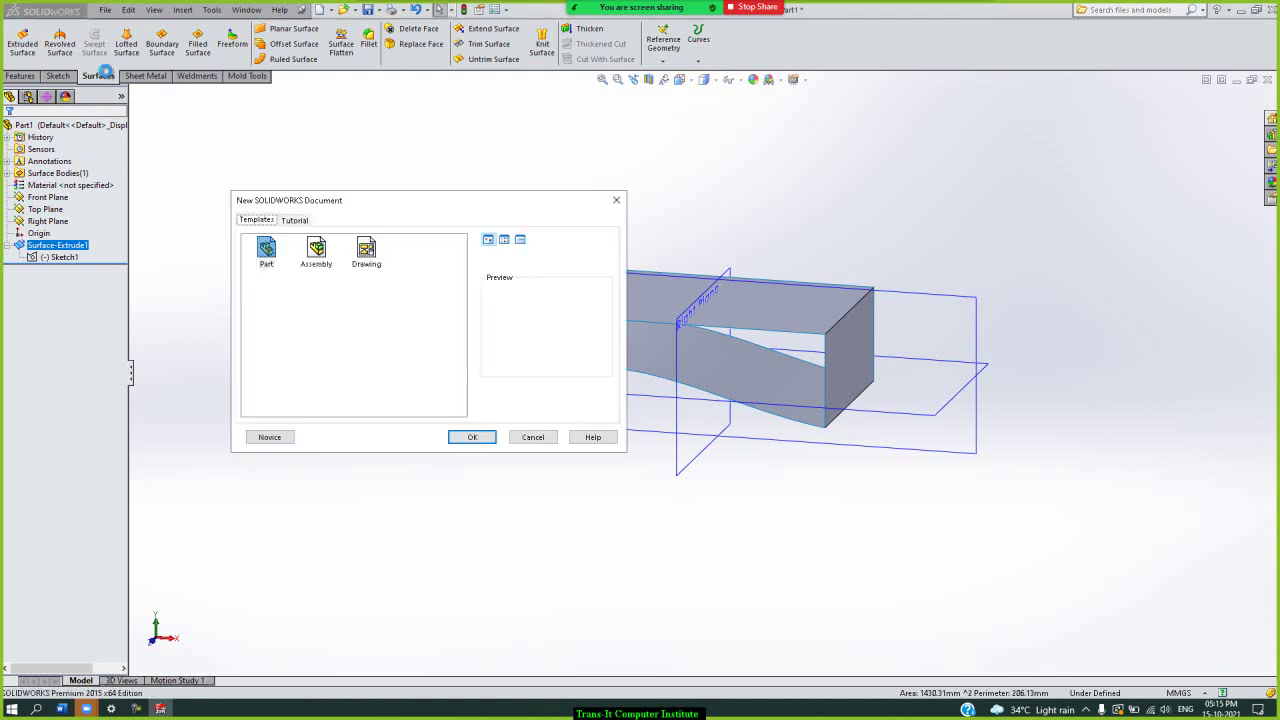
key(Return)
click(60, 187)
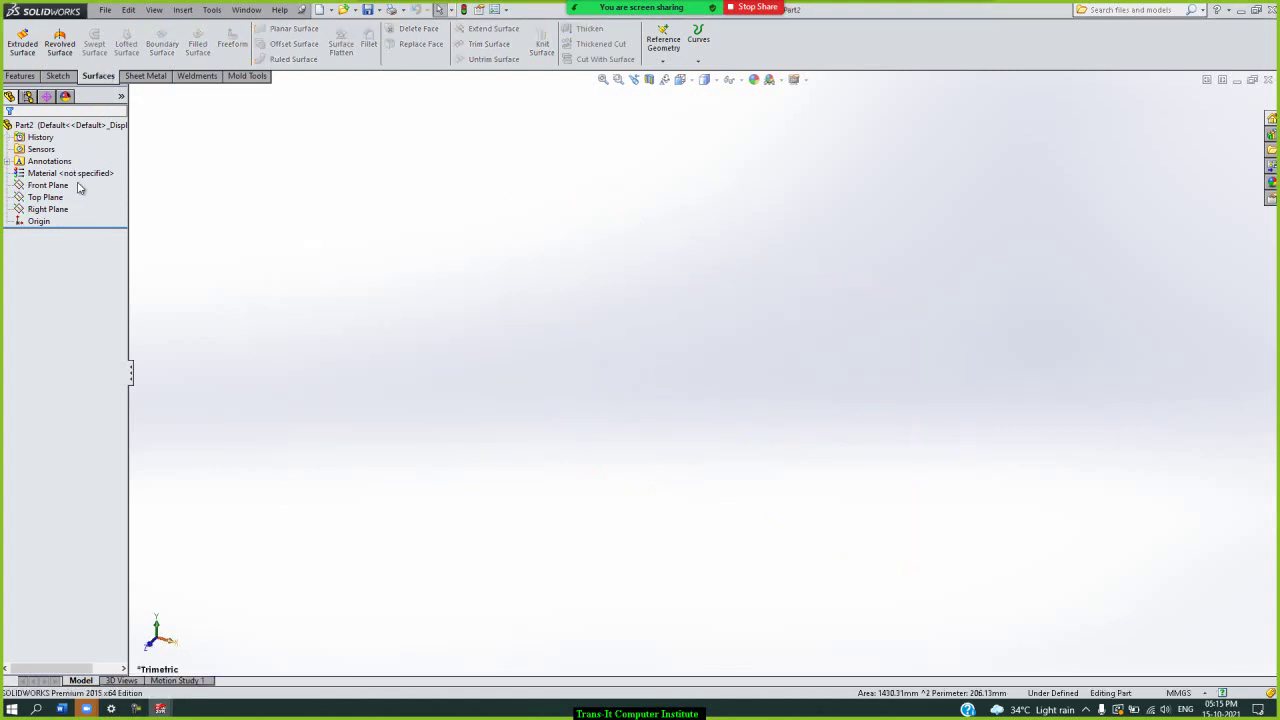
shift+click(47, 209)
right_click(48, 195)
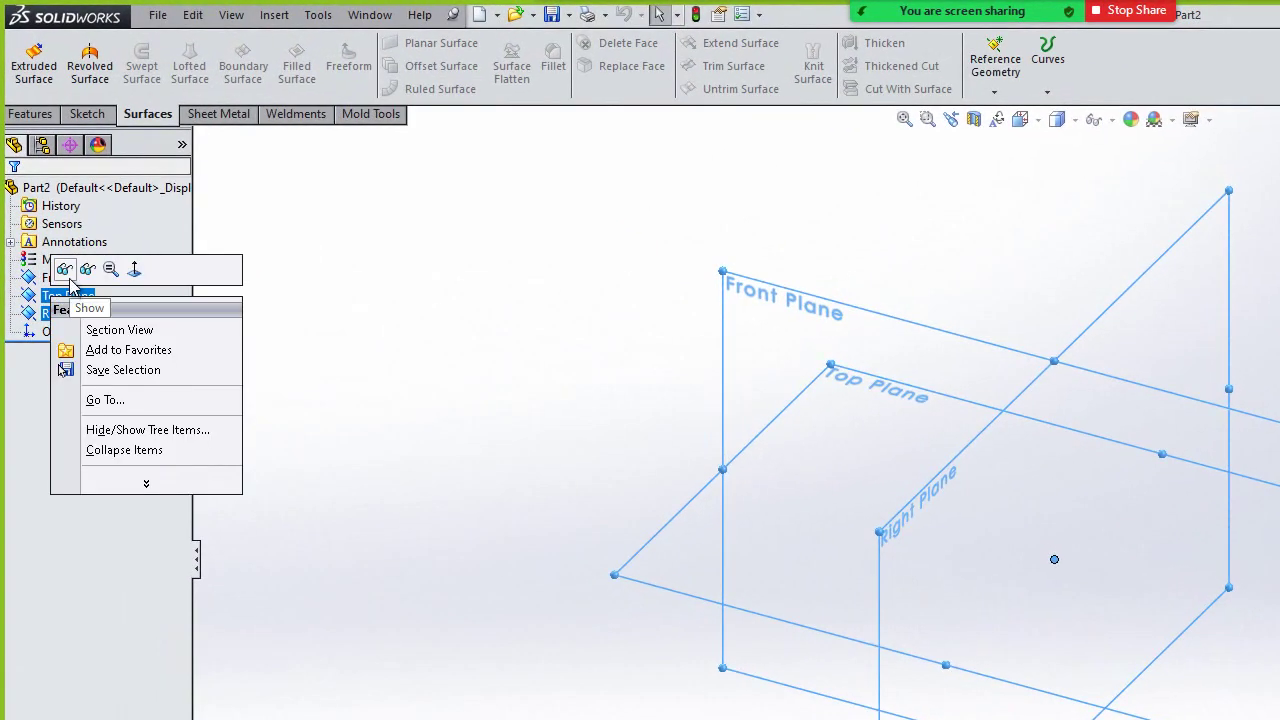
click(64, 269)
click(514, 249)
- Start a revolved surface on the Front Plane with a vertical centerline through the origin
click(100, 72)
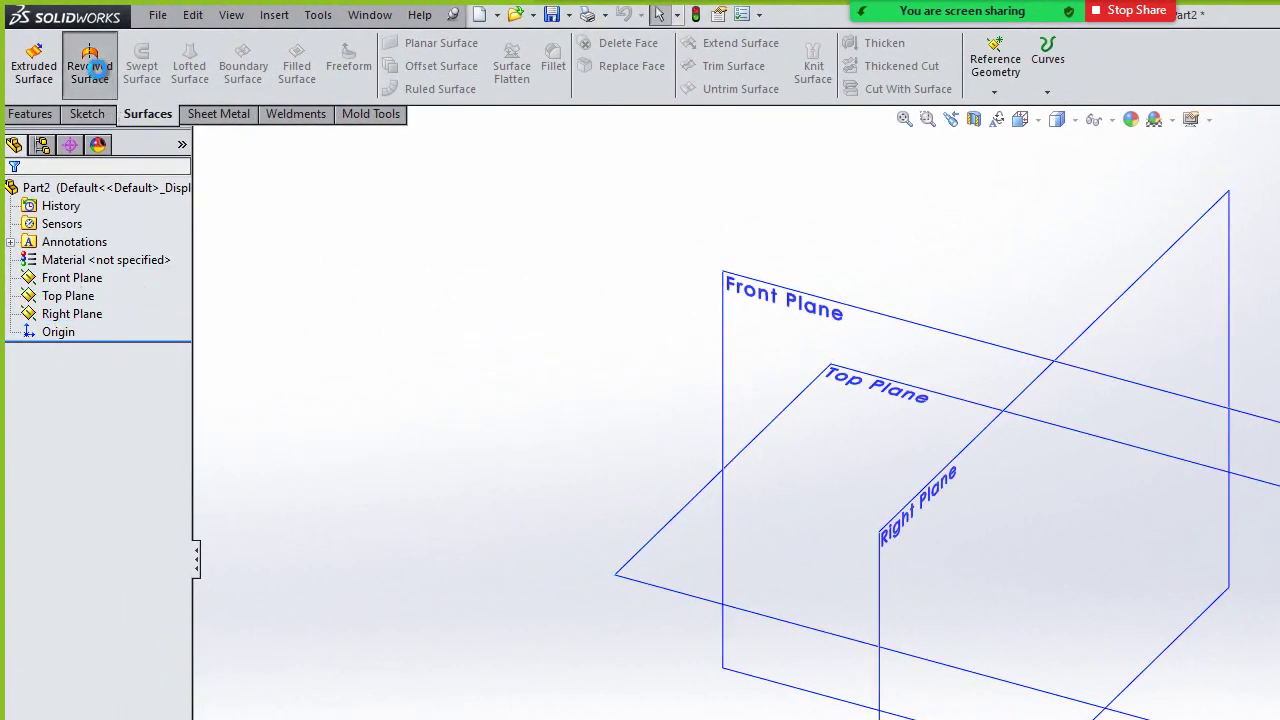
click(842, 310)
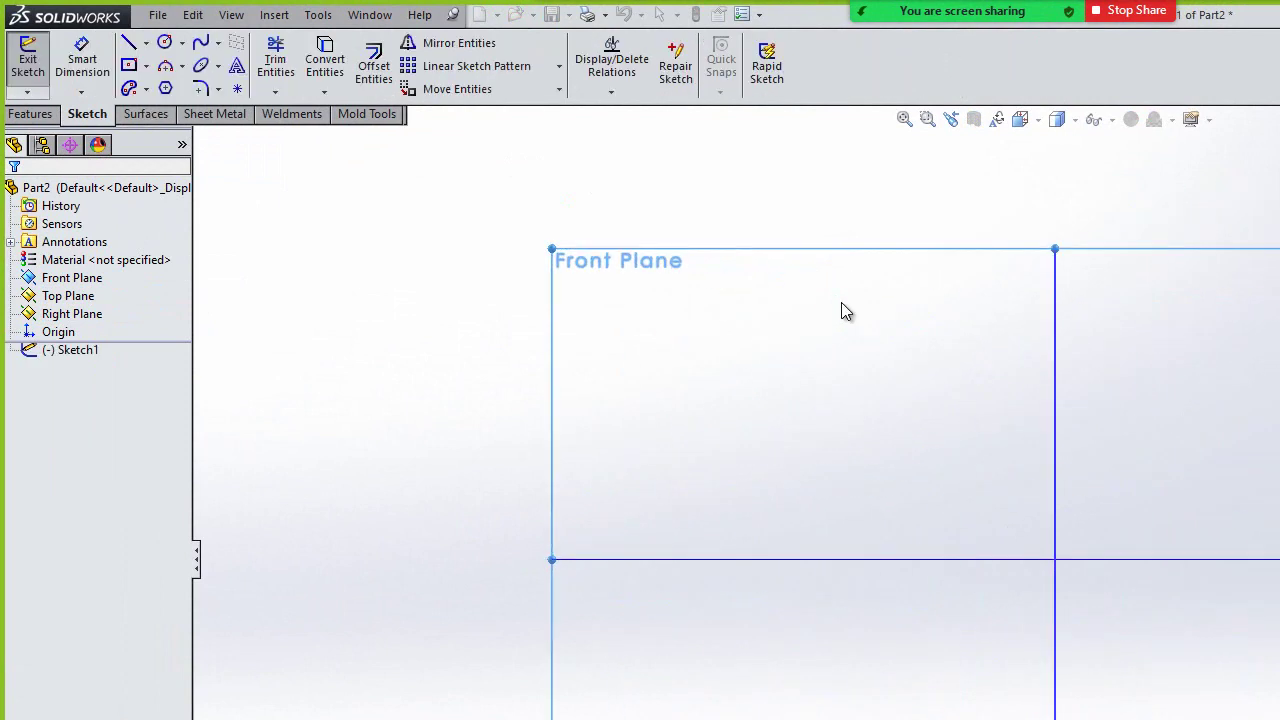
click(146, 43)
click(165, 90)
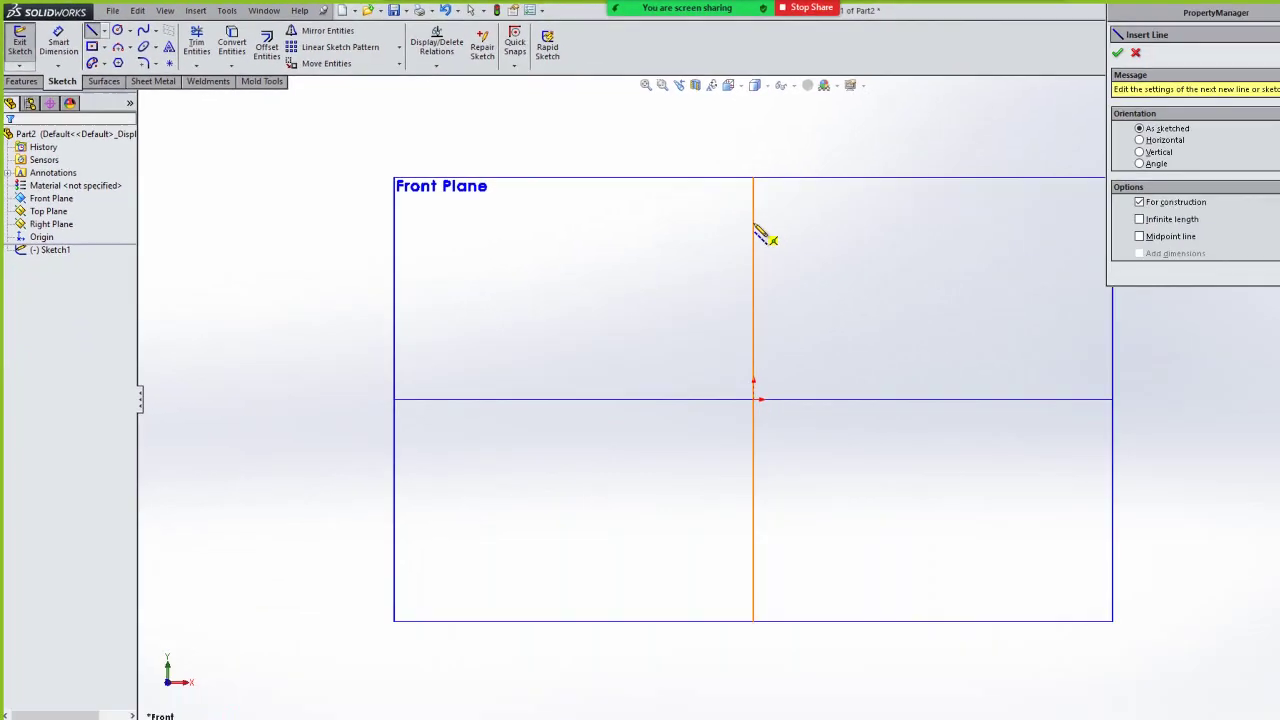
click(712, 222)
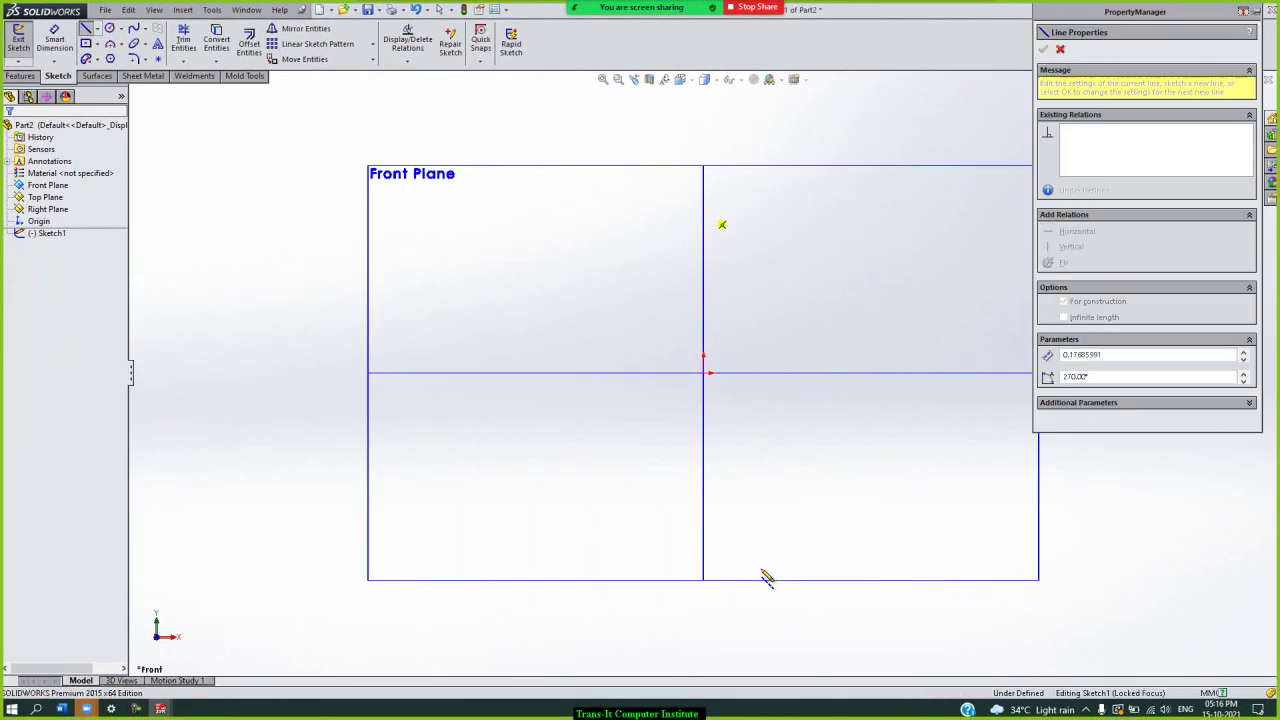
click(704, 612)
right_click(797, 454)
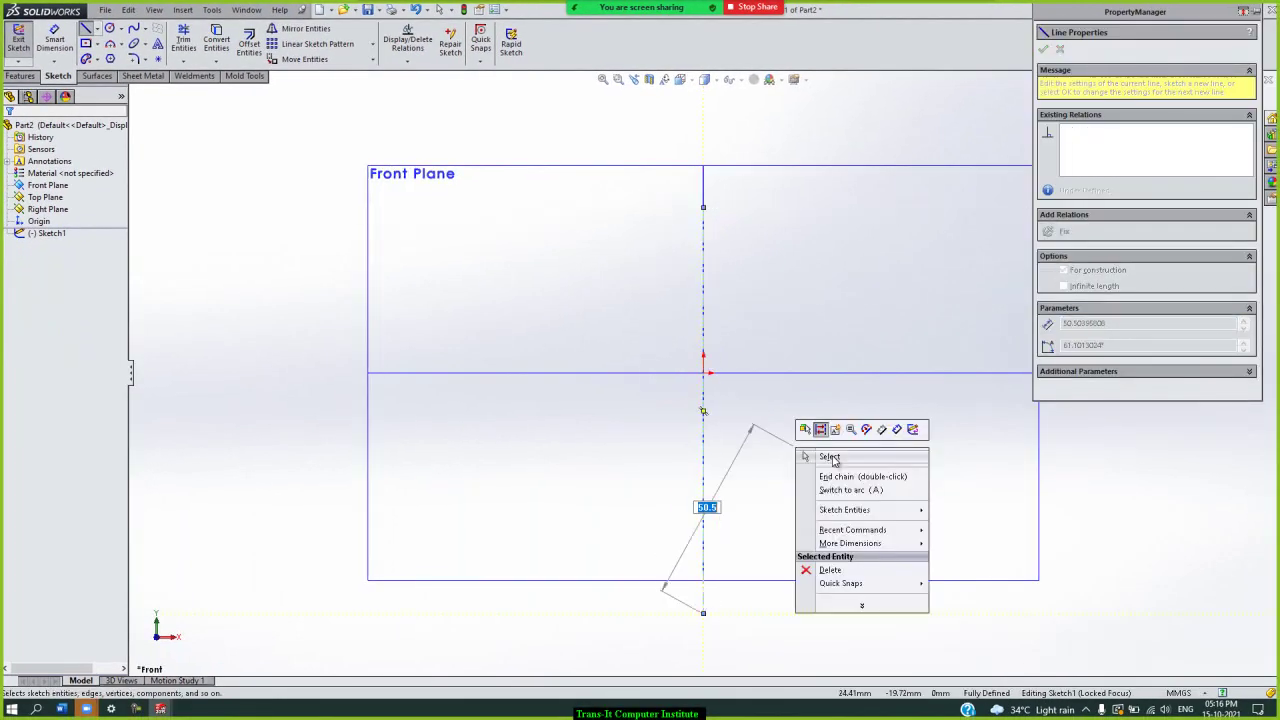
click(822, 460)
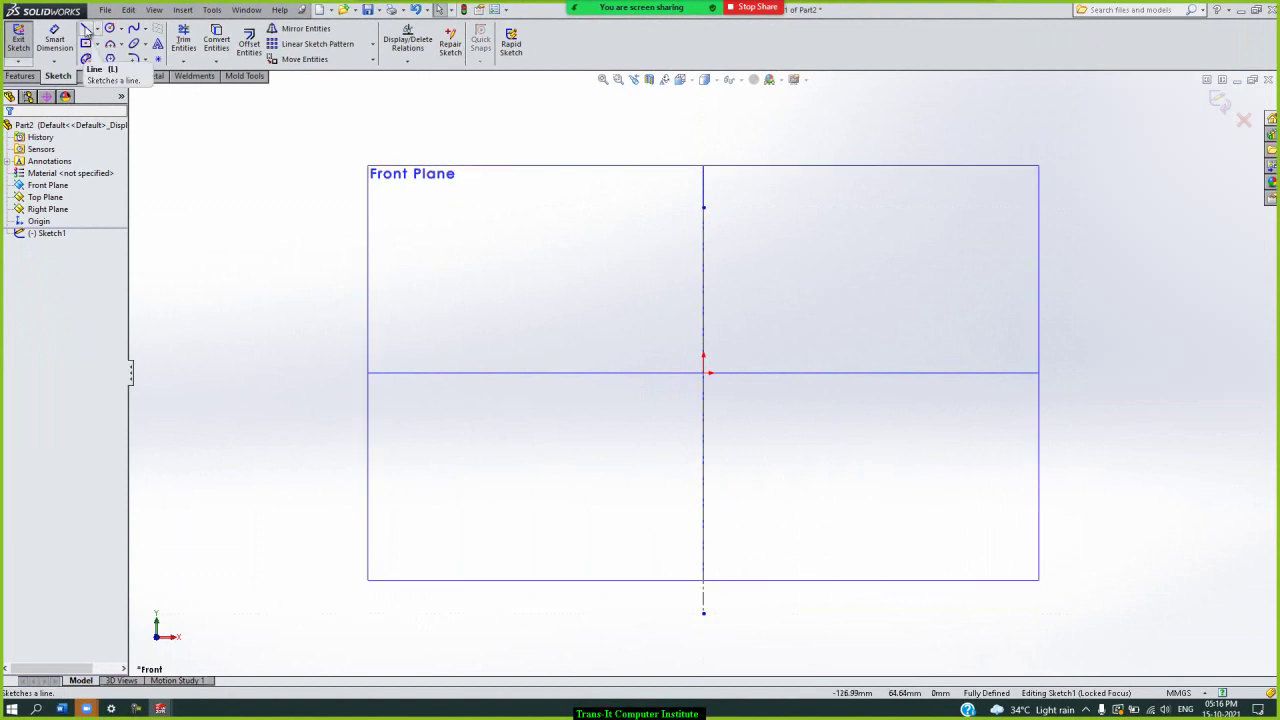
- Draw the stepped line profile beside the centerline, closing its bottom onto the axis
click(86, 30)
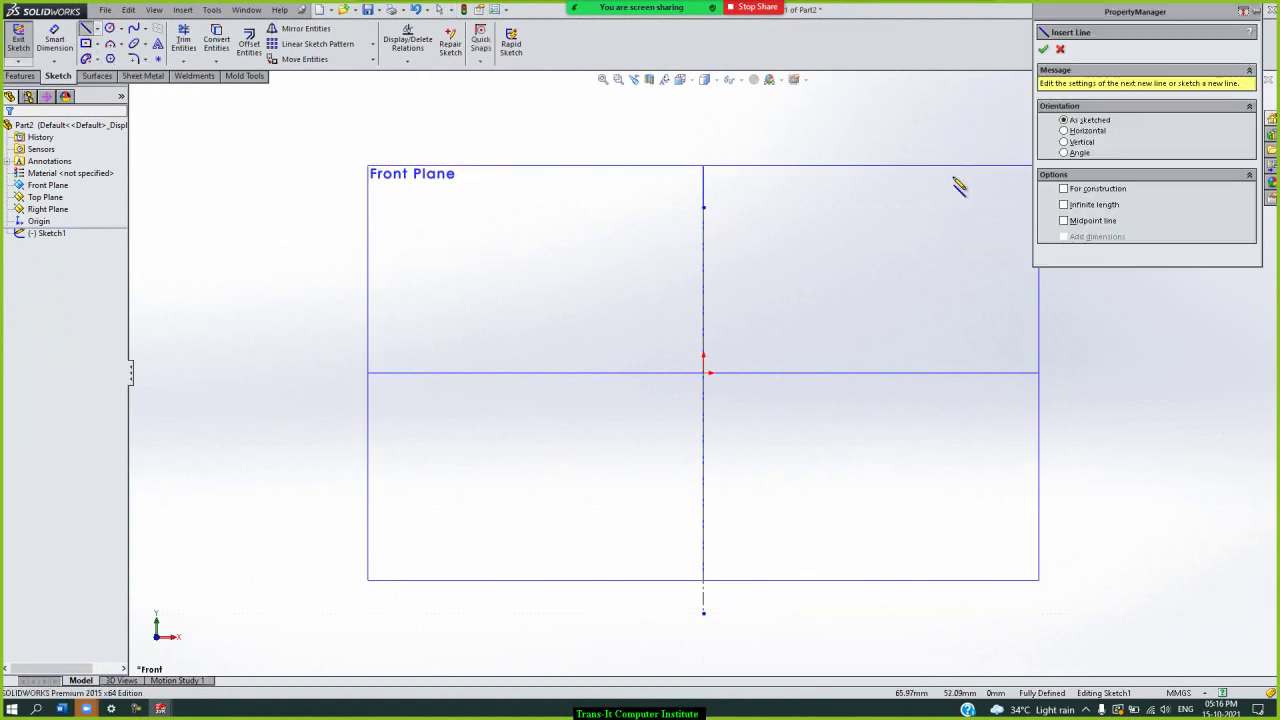
click(703, 230)
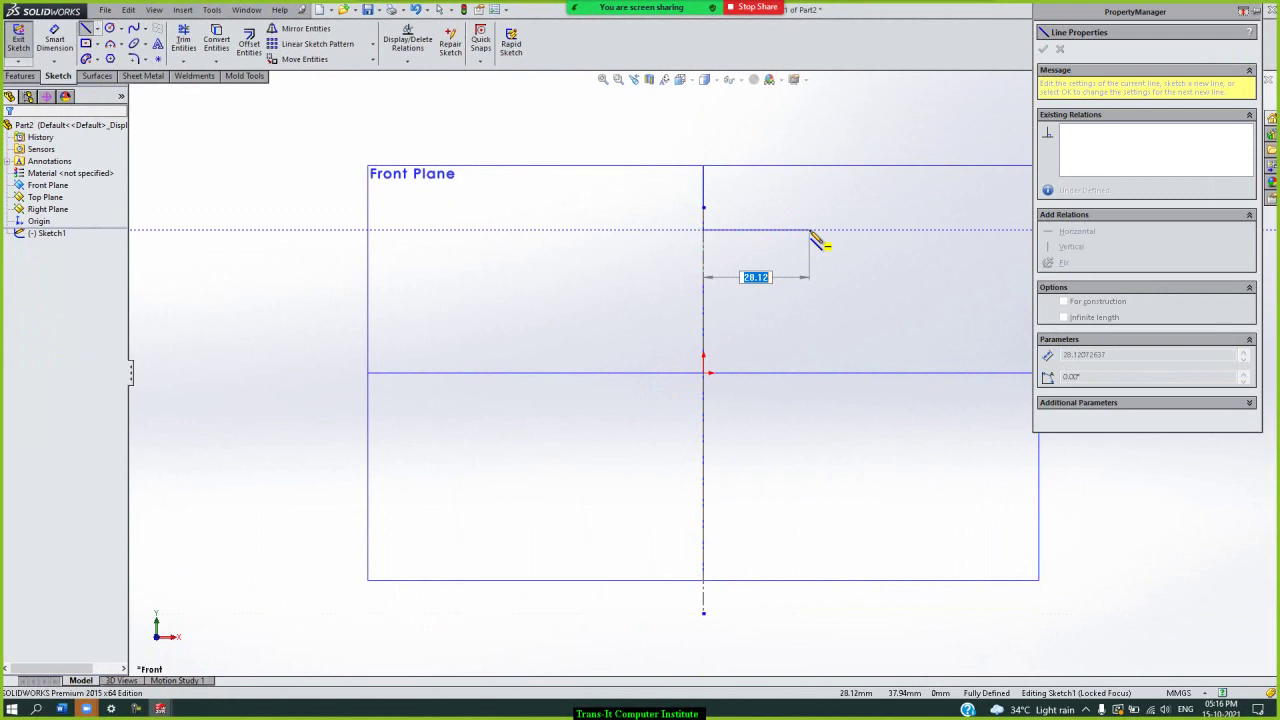
click(810, 230)
double_click(809, 290)
click(809, 290)
click(878, 335)
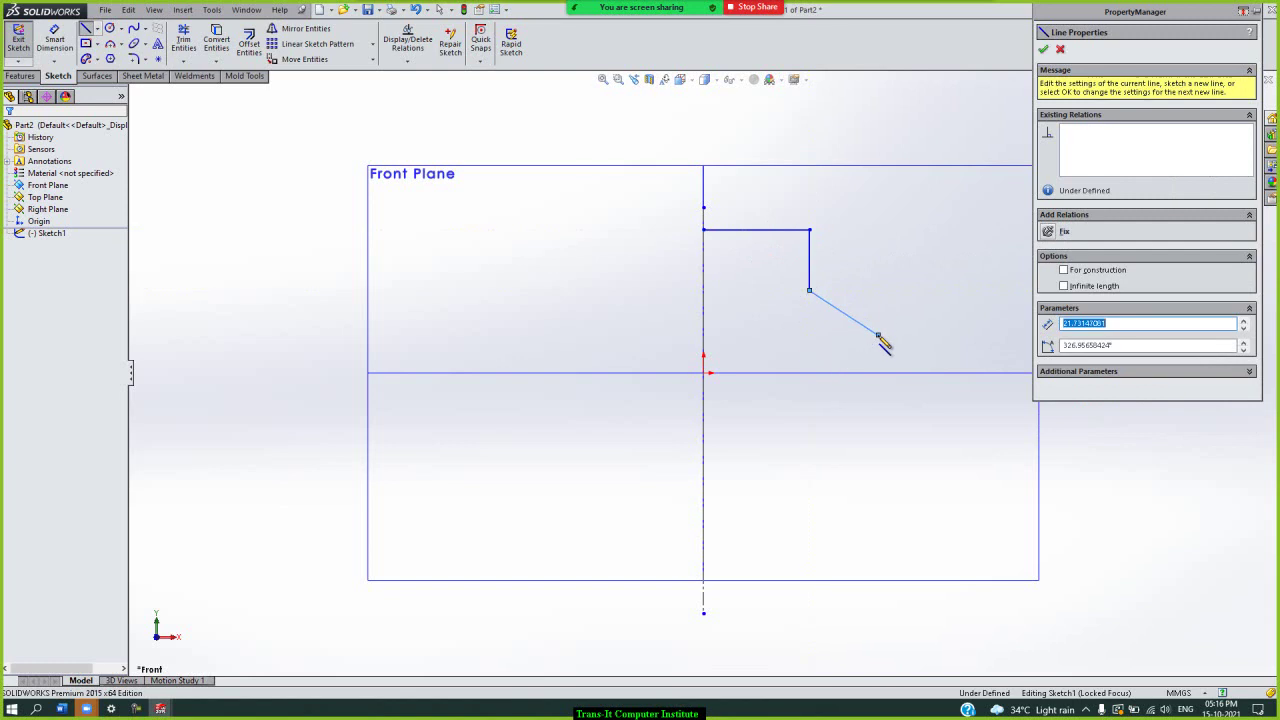
click(878, 435)
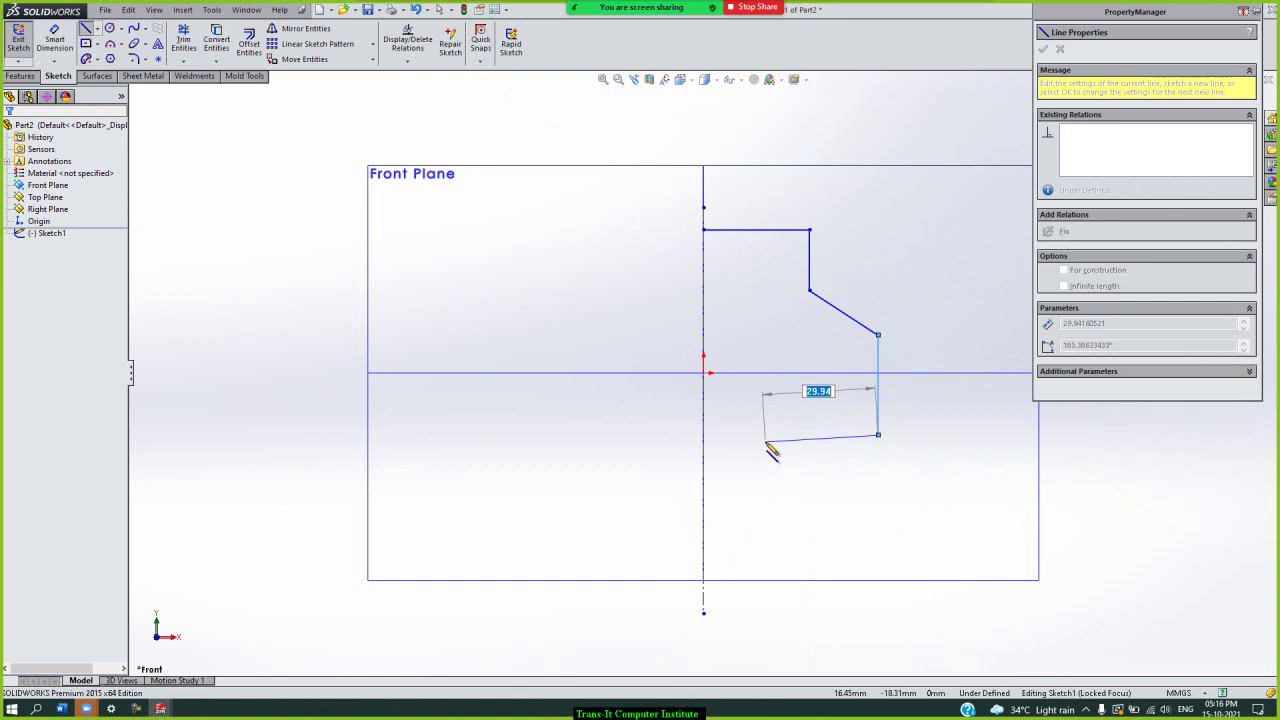
key(Escape)
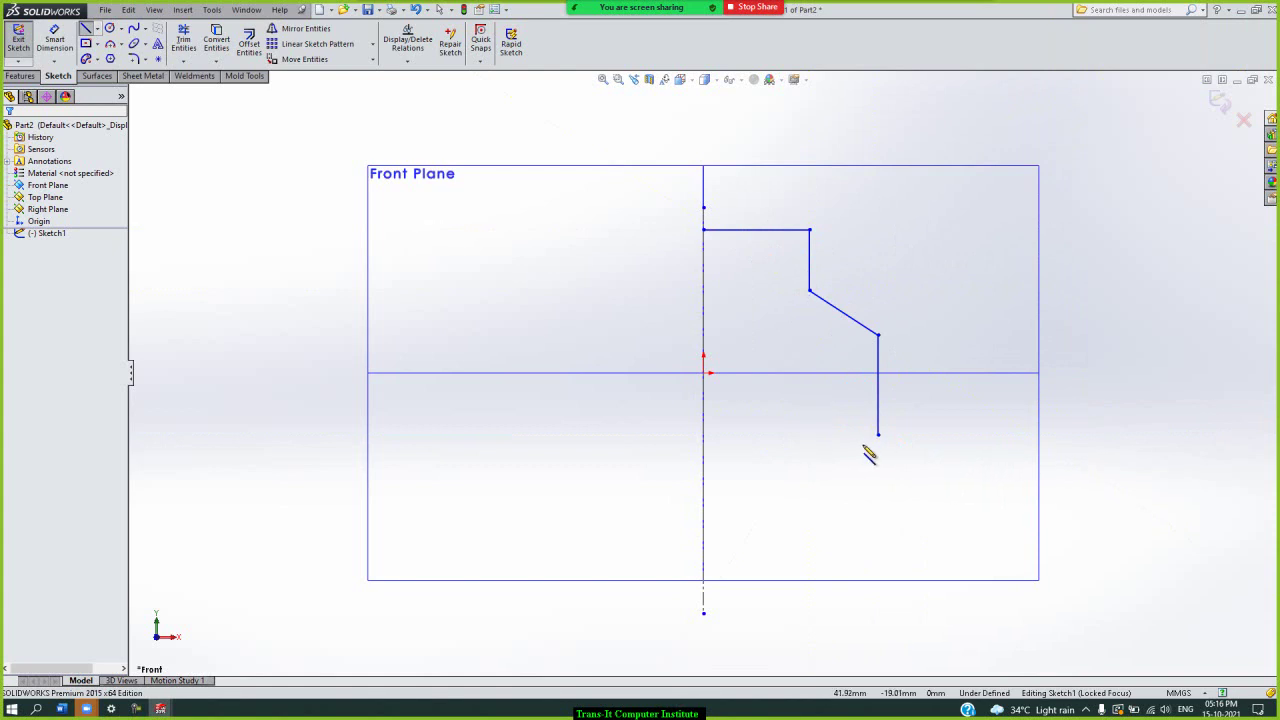
click(878, 435)
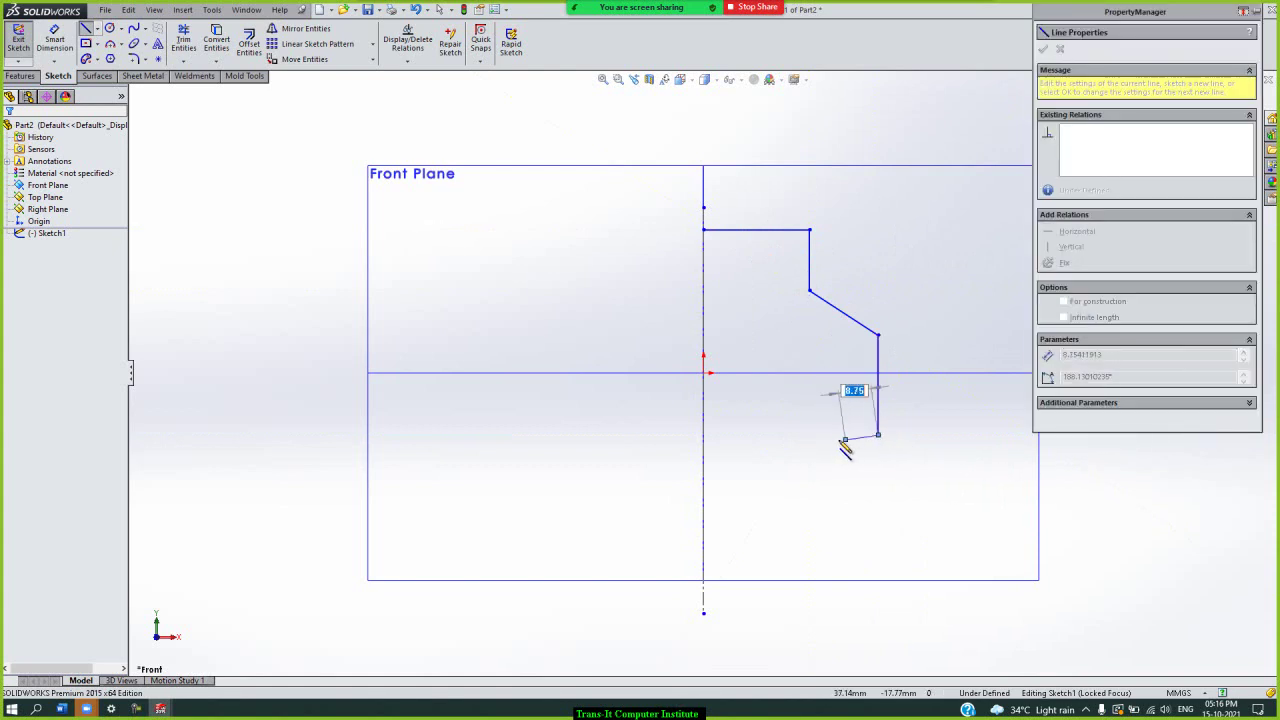
click(703, 434)
right_click(878, 224)
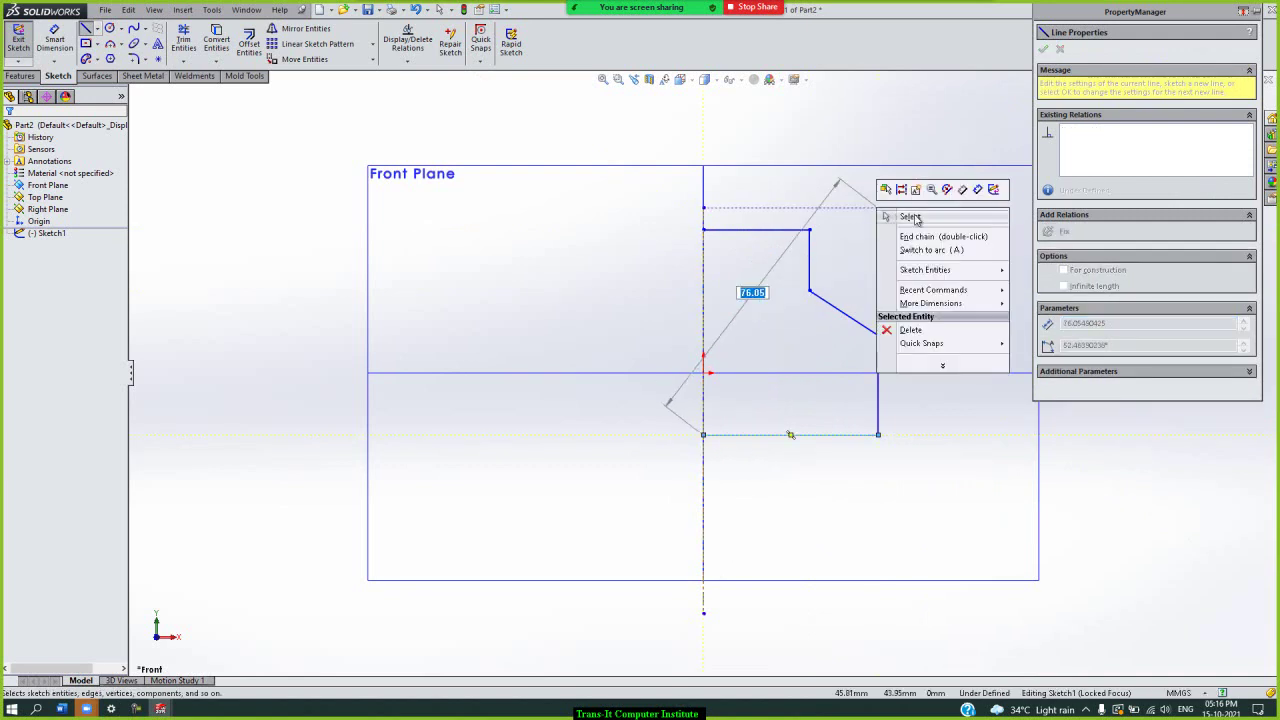
click(906, 214)
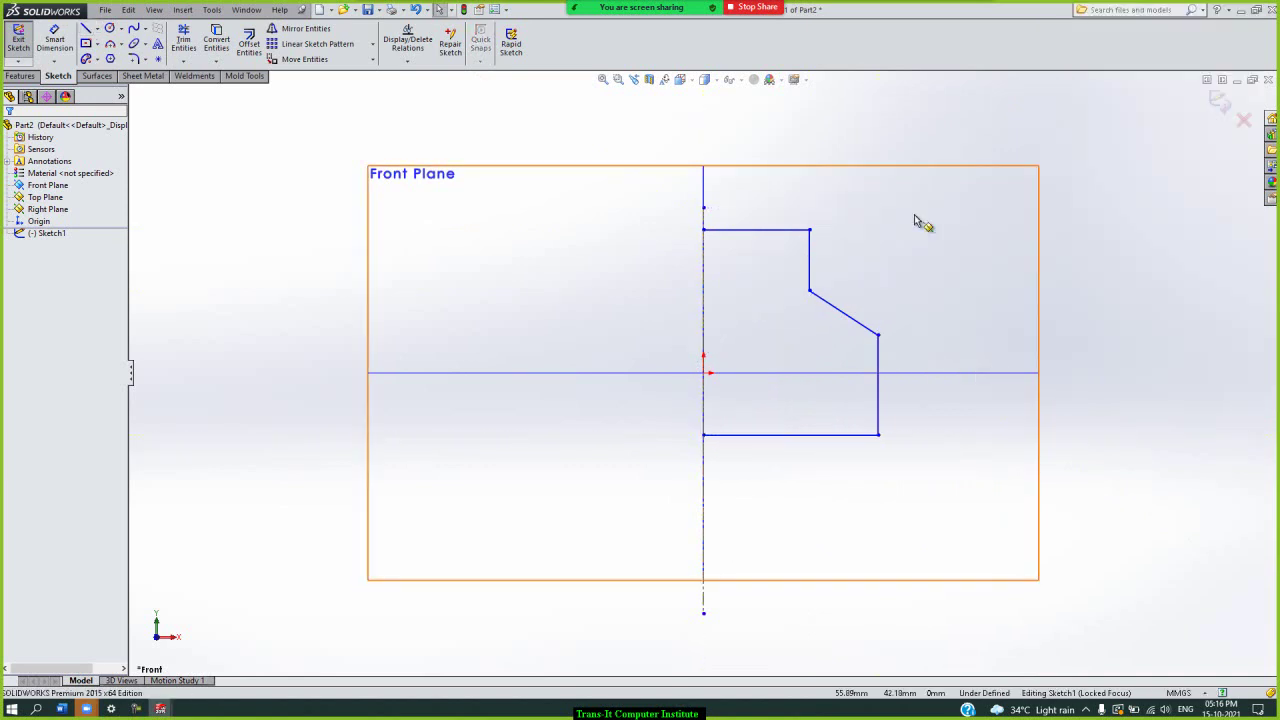
- Preview the revolve, trying a 180° angle and a second direction before disabling it
click(1218, 100)
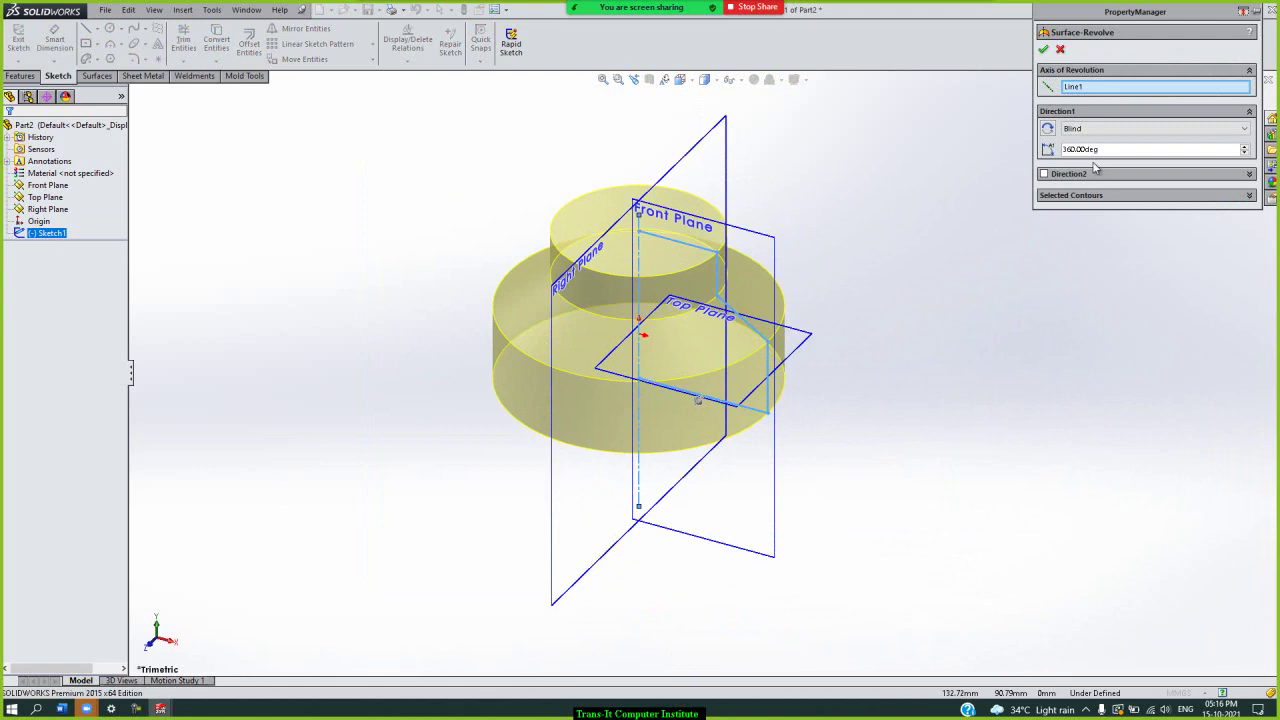
double_click(1110, 149)
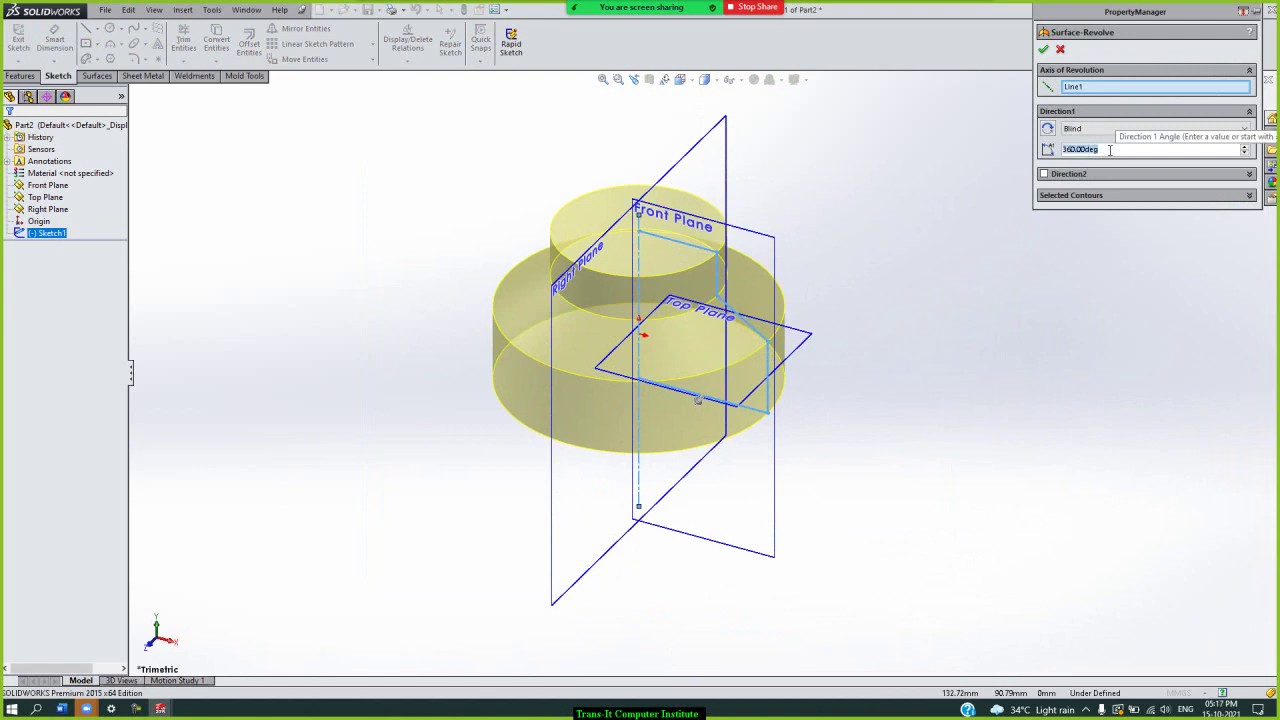
text(180)
key(Return)
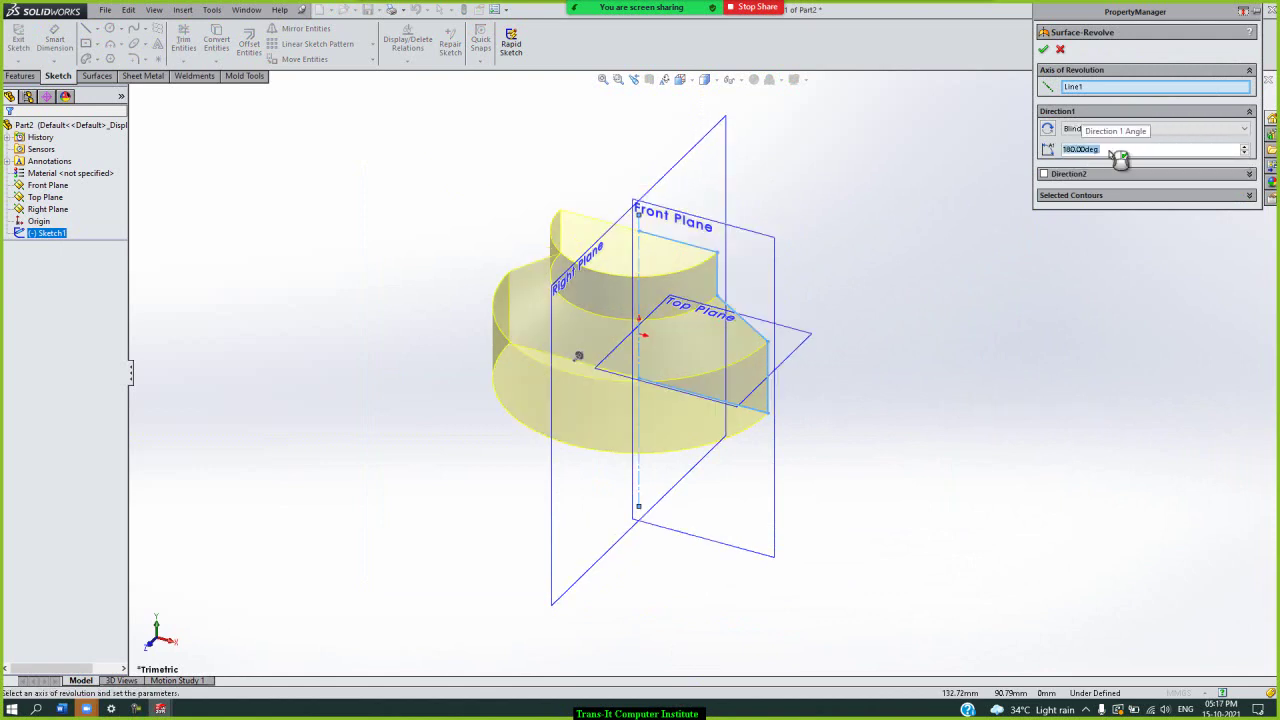
click(1043, 175)
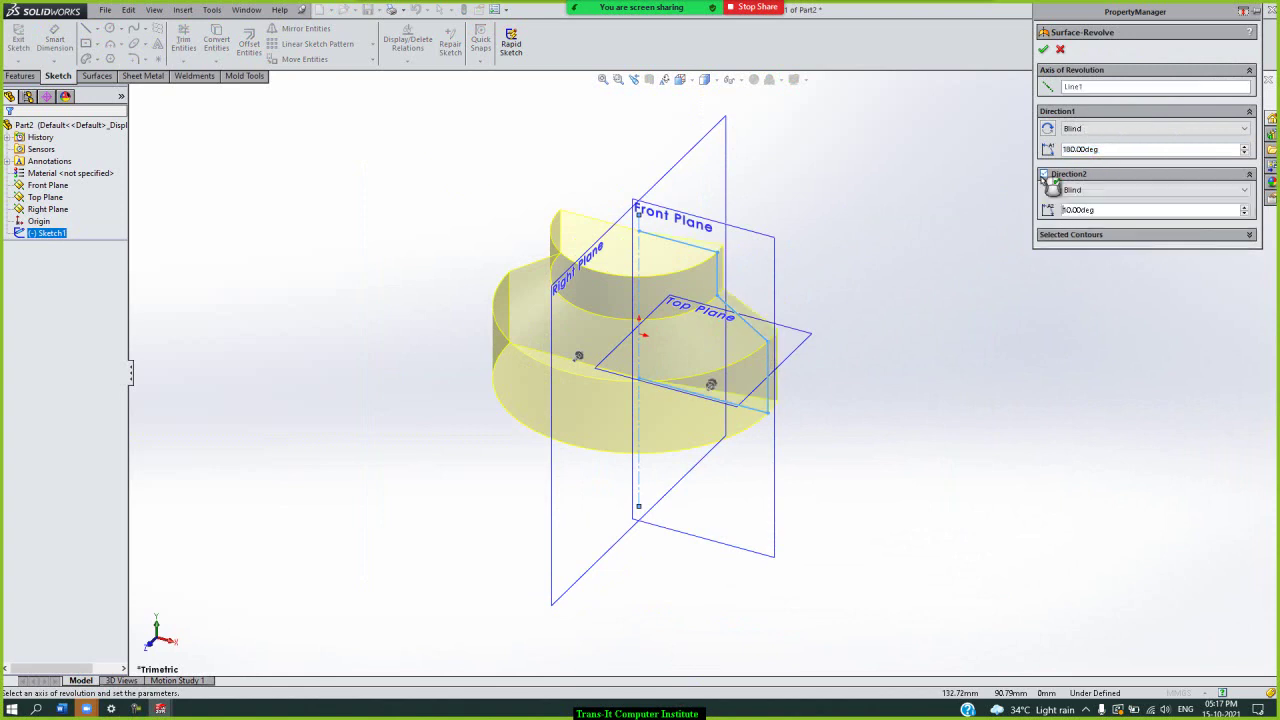
click(1245, 207)
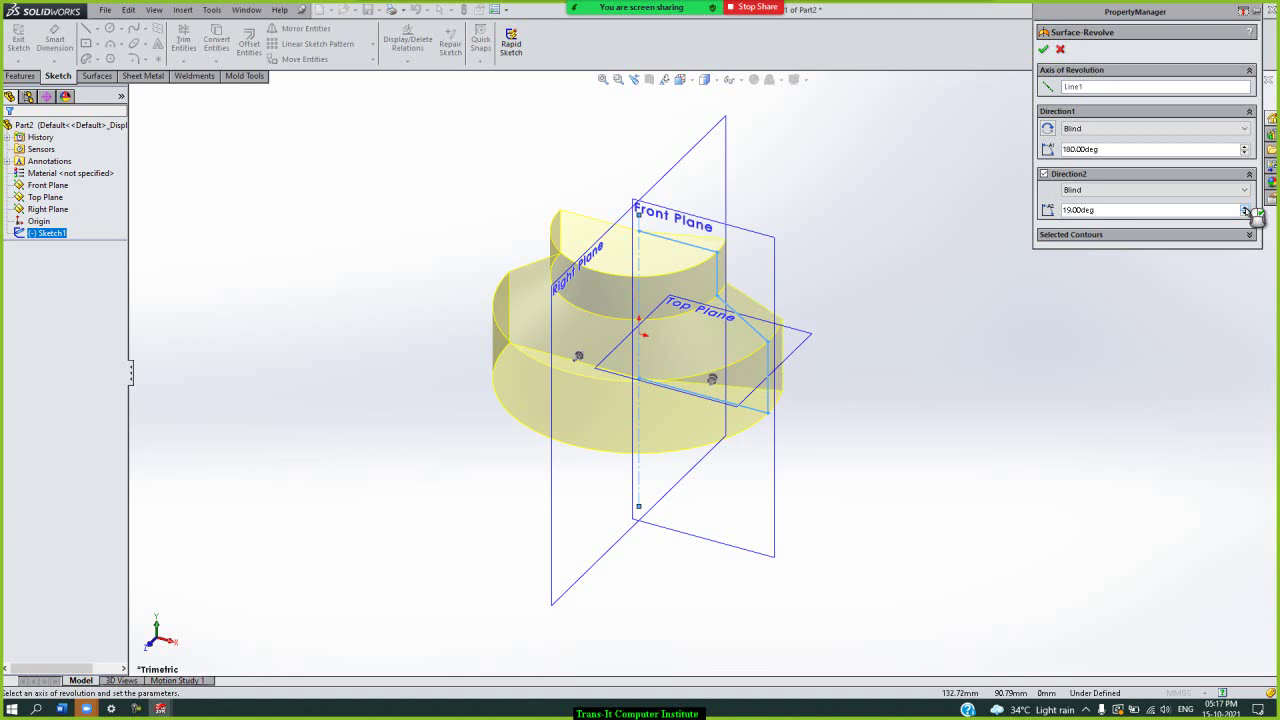
click(1044, 174)
- Set the revolve angle to 360° and create Surface-Revolve1
click(1116, 150)
click(1116, 150)
key(ctrl+a)
text(360)
key(Return)
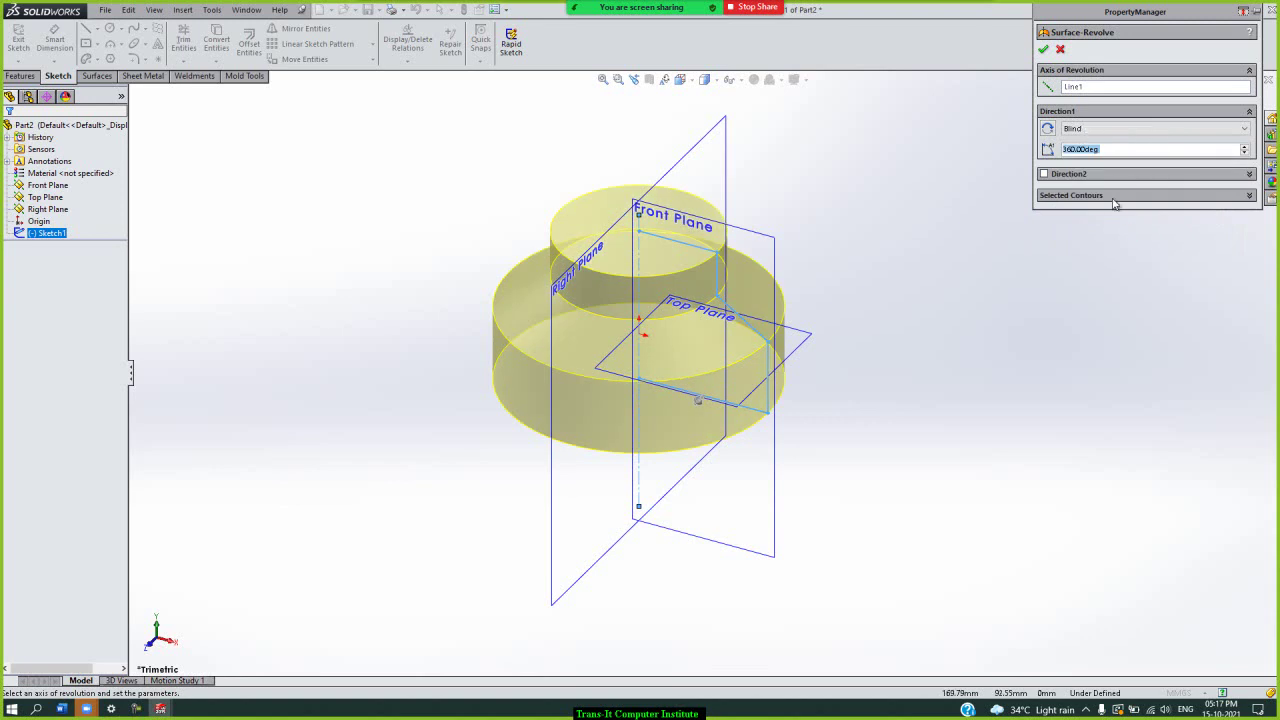
click(1043, 49)
click(999, 261)
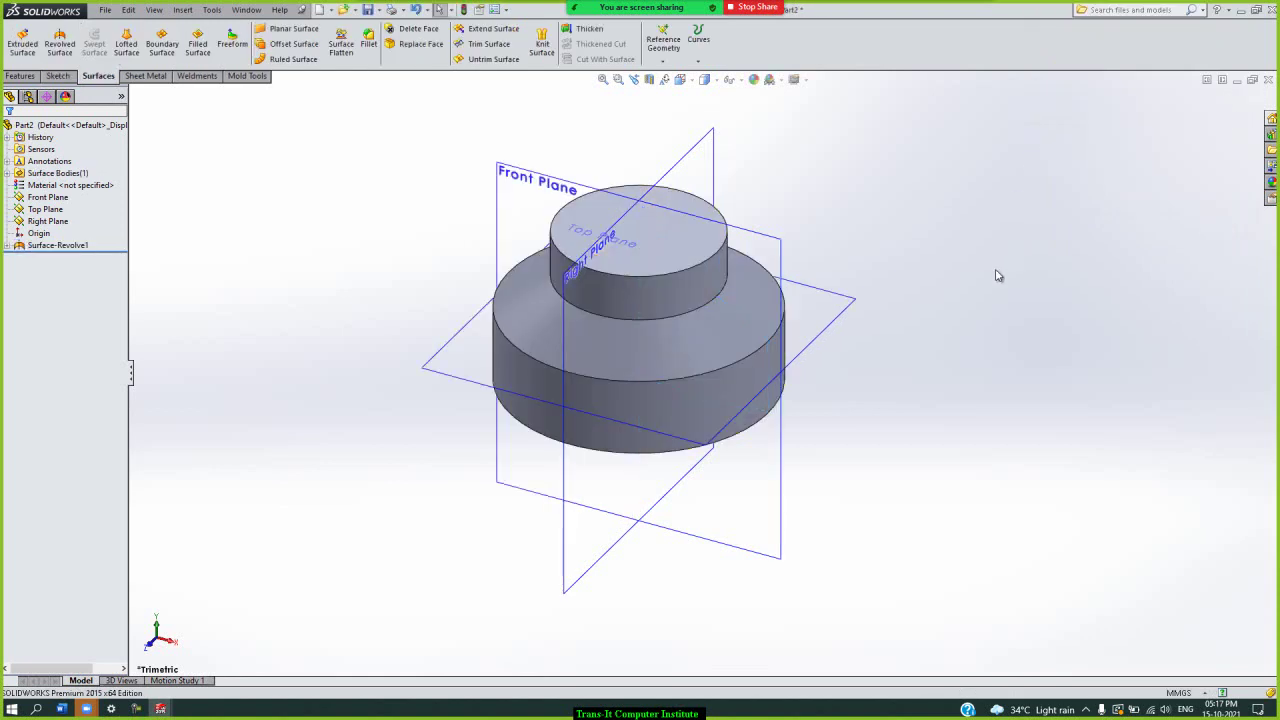
key(Up)
key(Up)
key(Up)
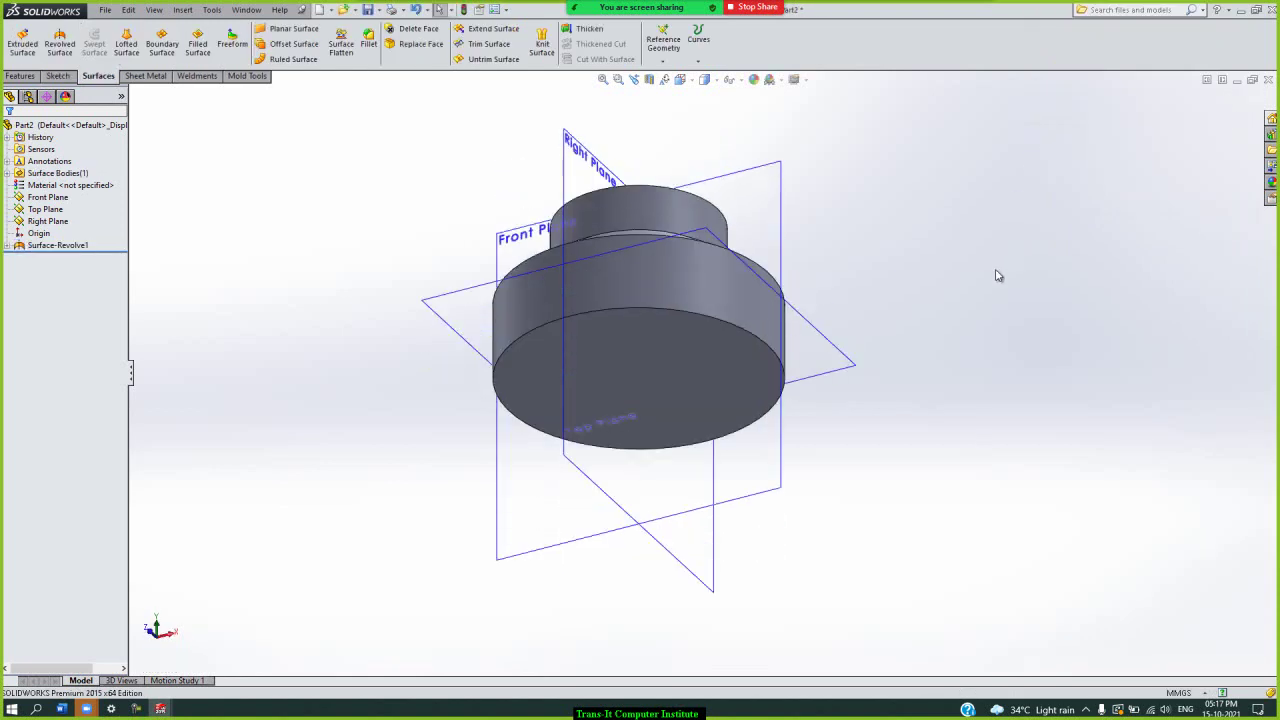
key(Down)
key(Down)
key(Up)
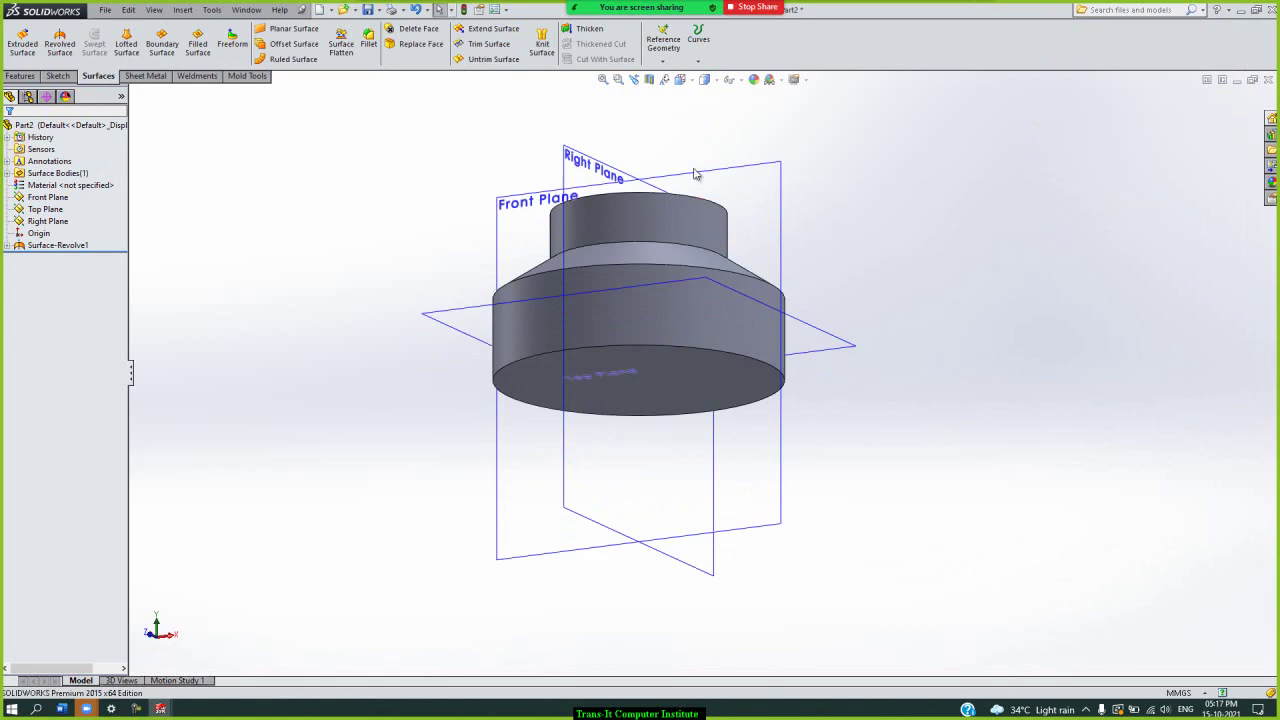
click(650, 80)
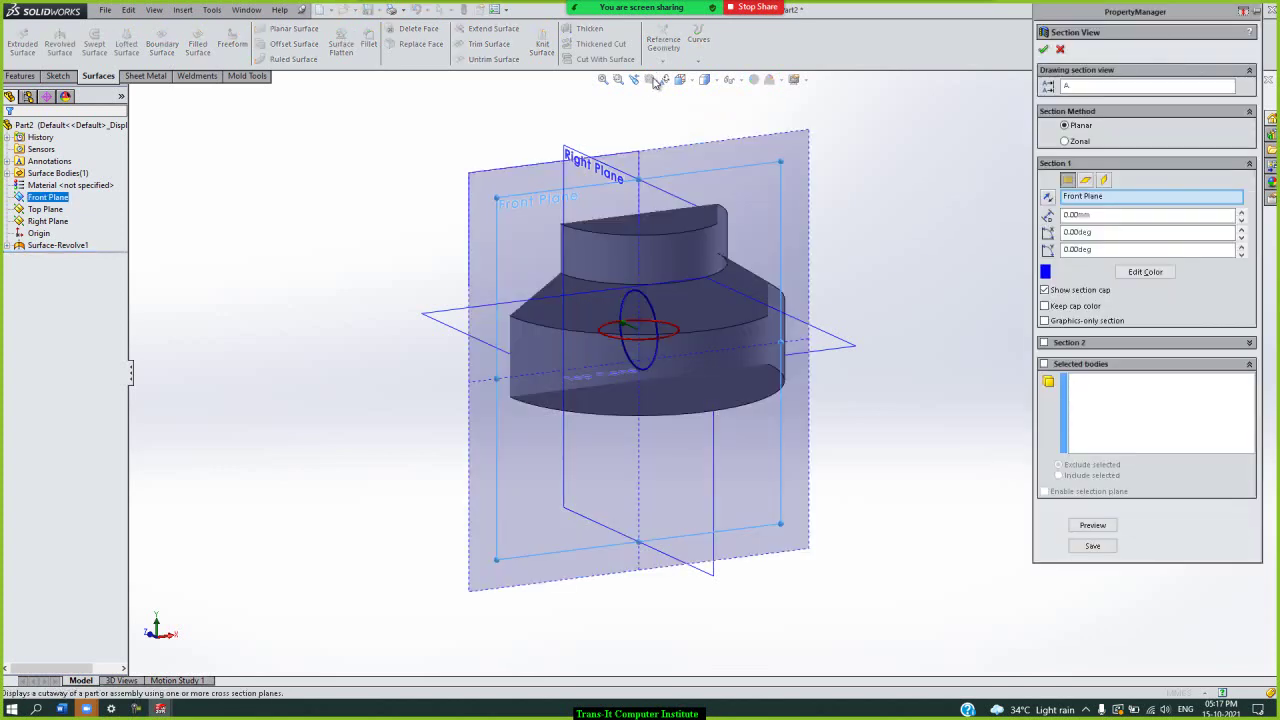
key(Left)
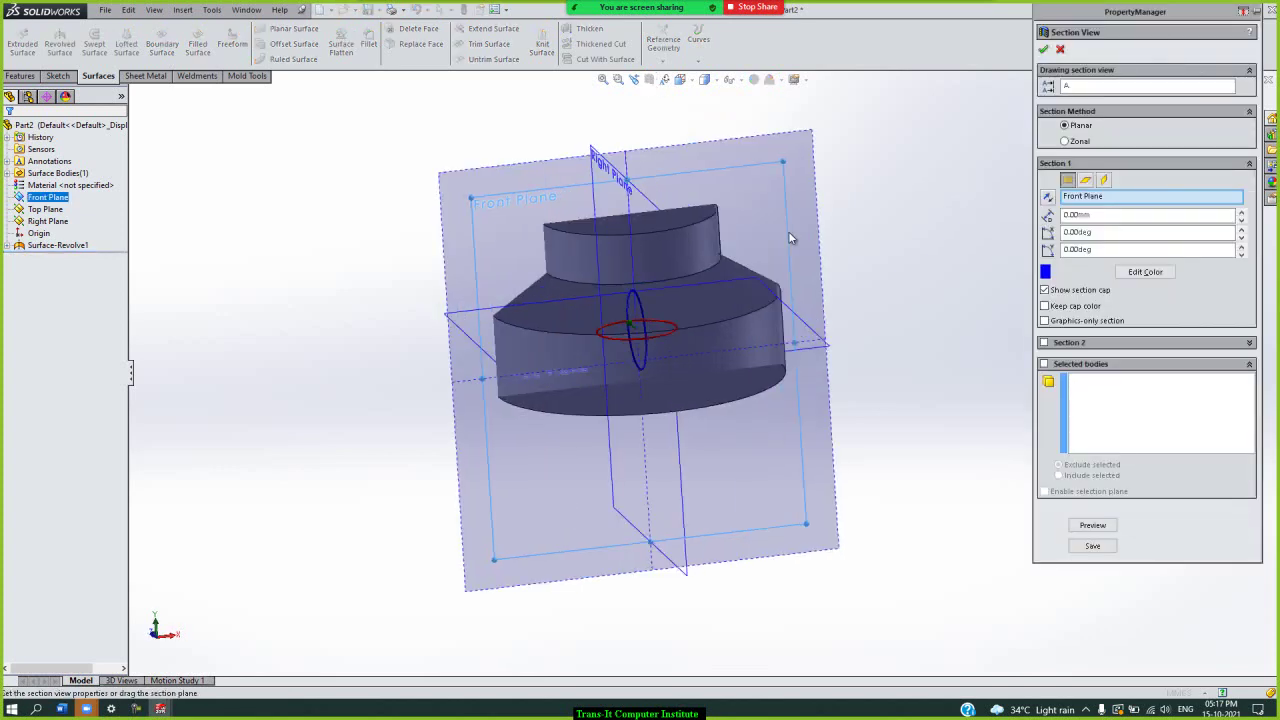
key(Left)
key(Left)
key(Up)
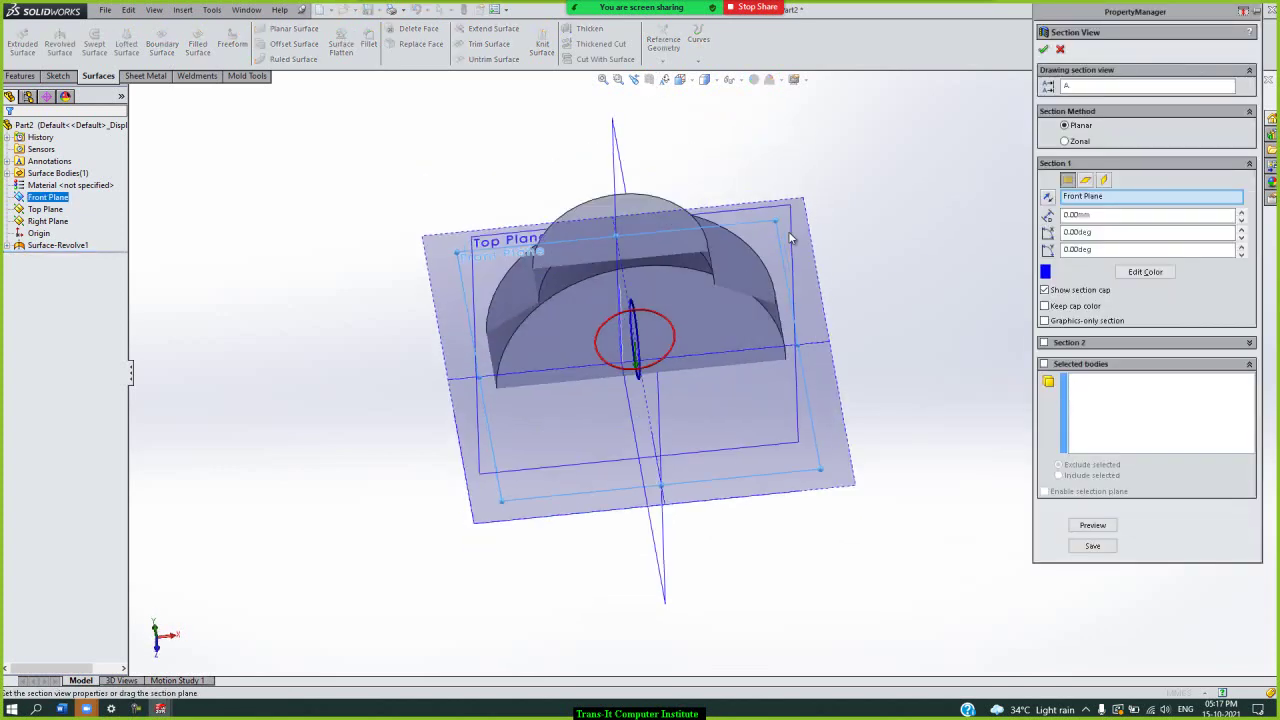
key(Up)
key(Up)
key(Up)
key(Down)
key(Down)
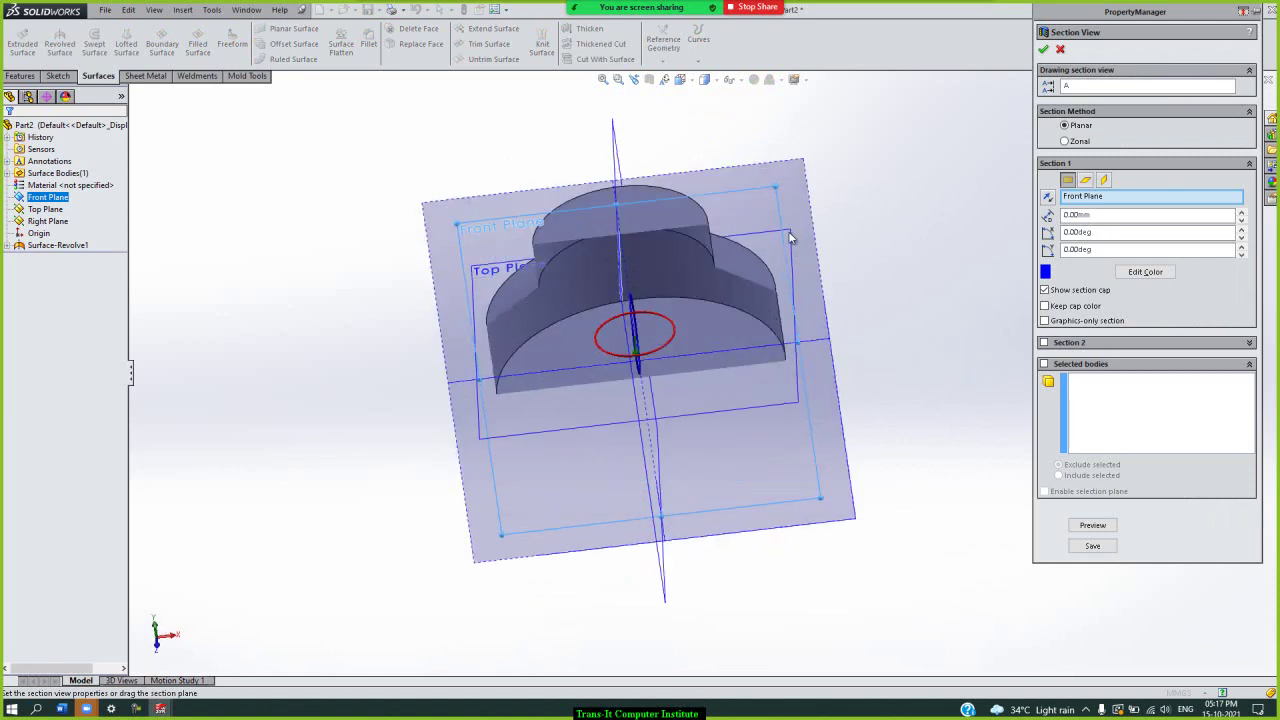
key(Down)
key(Right)
key(Right)
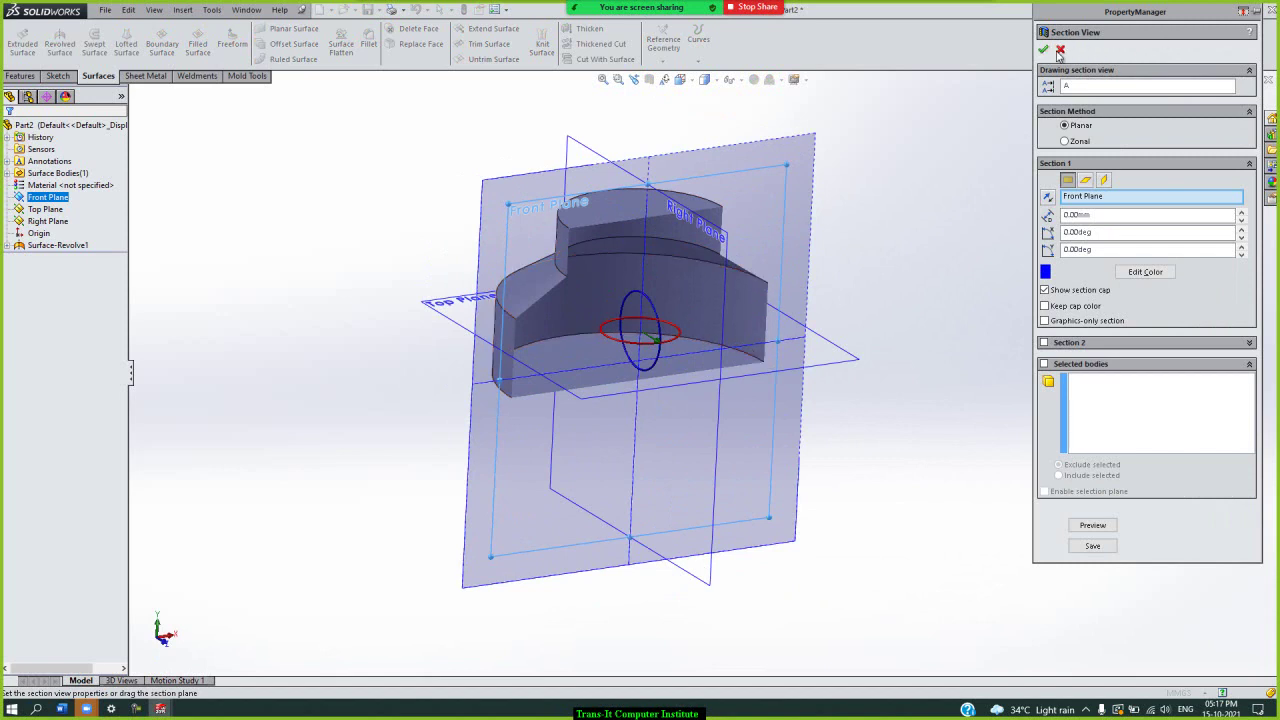
click(1060, 49)
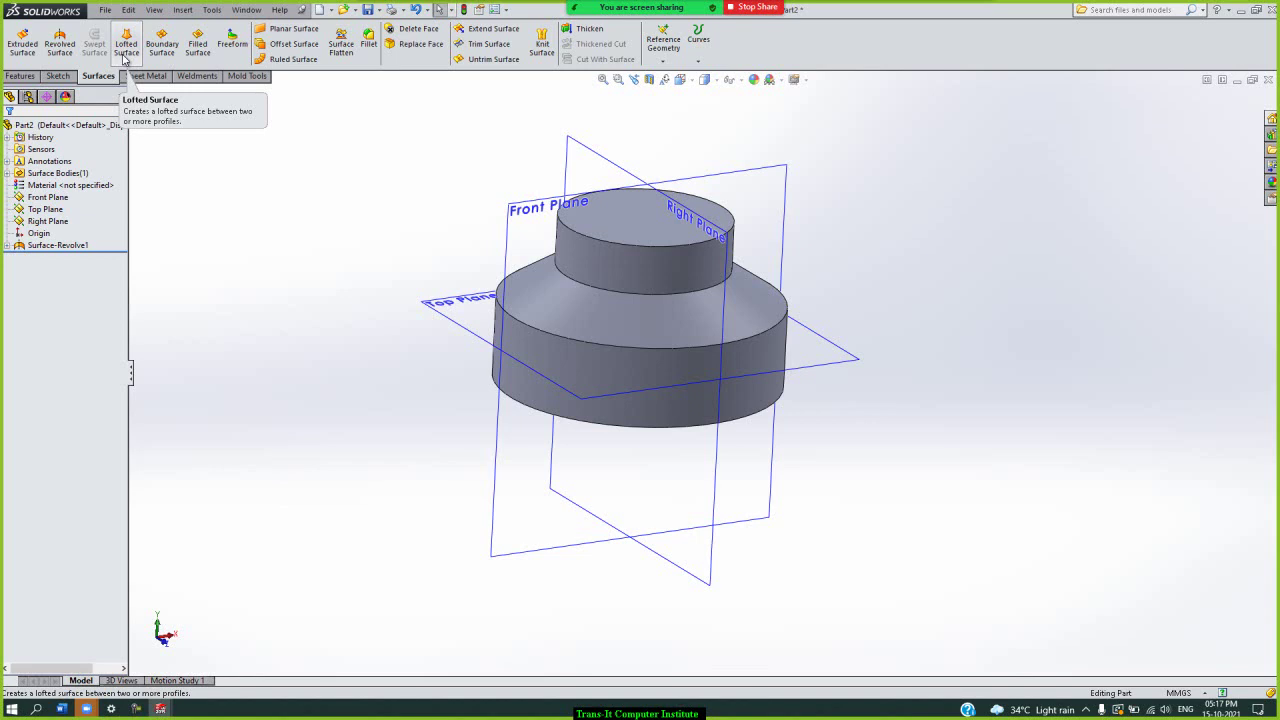
- Create a new blank part, Part3, and select its three default planes
key(ctrl+n)
key(Return)
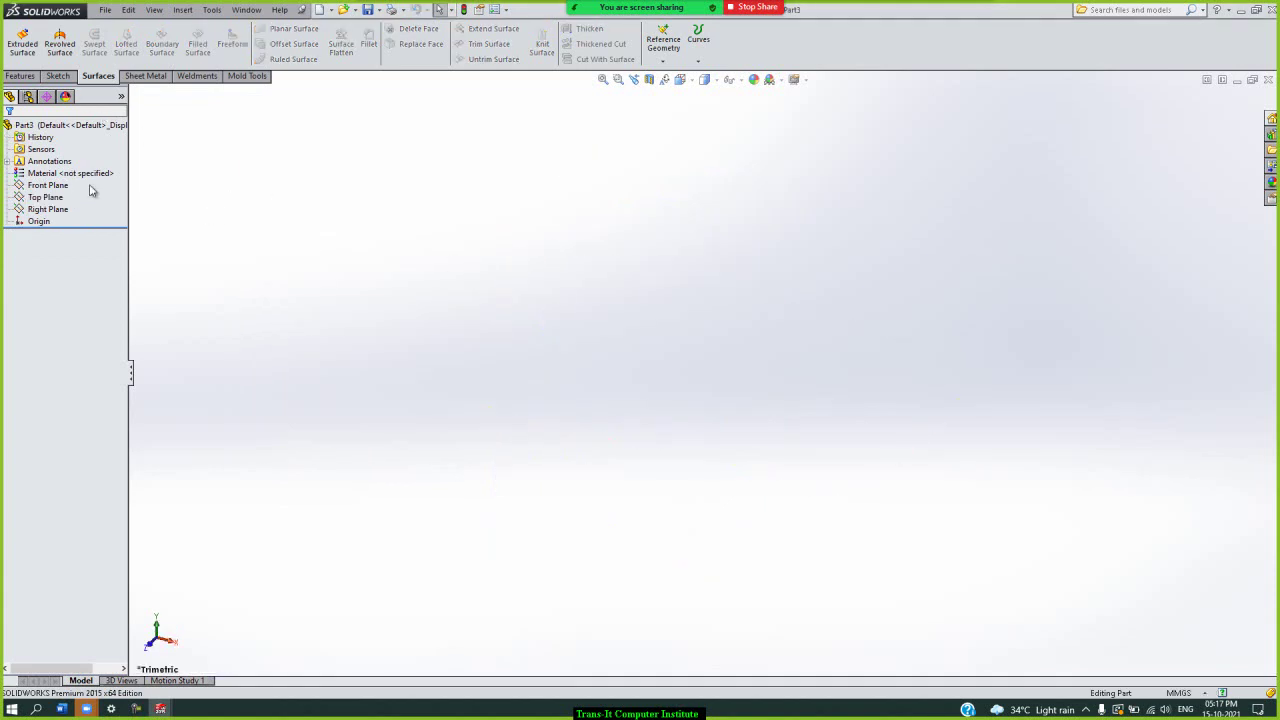
drag(42, 238, 50, 190)
right_click(58, 195)
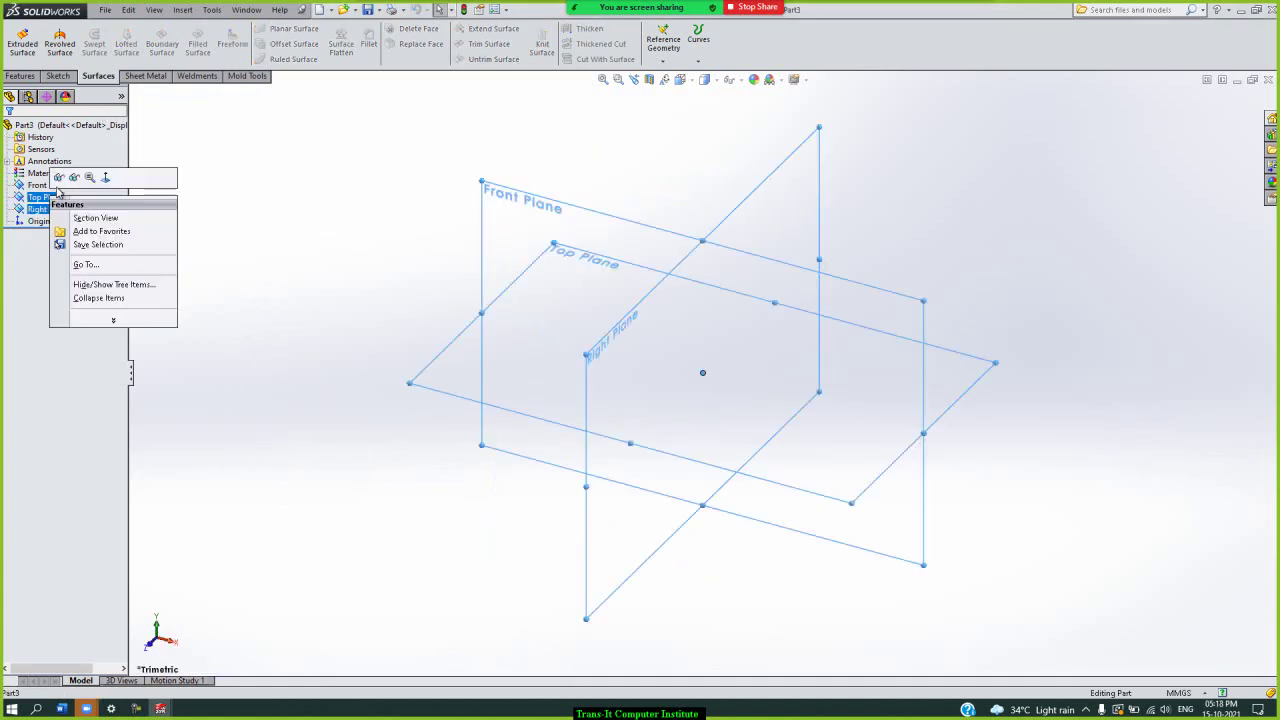
click(146, 194)
click(146, 194)
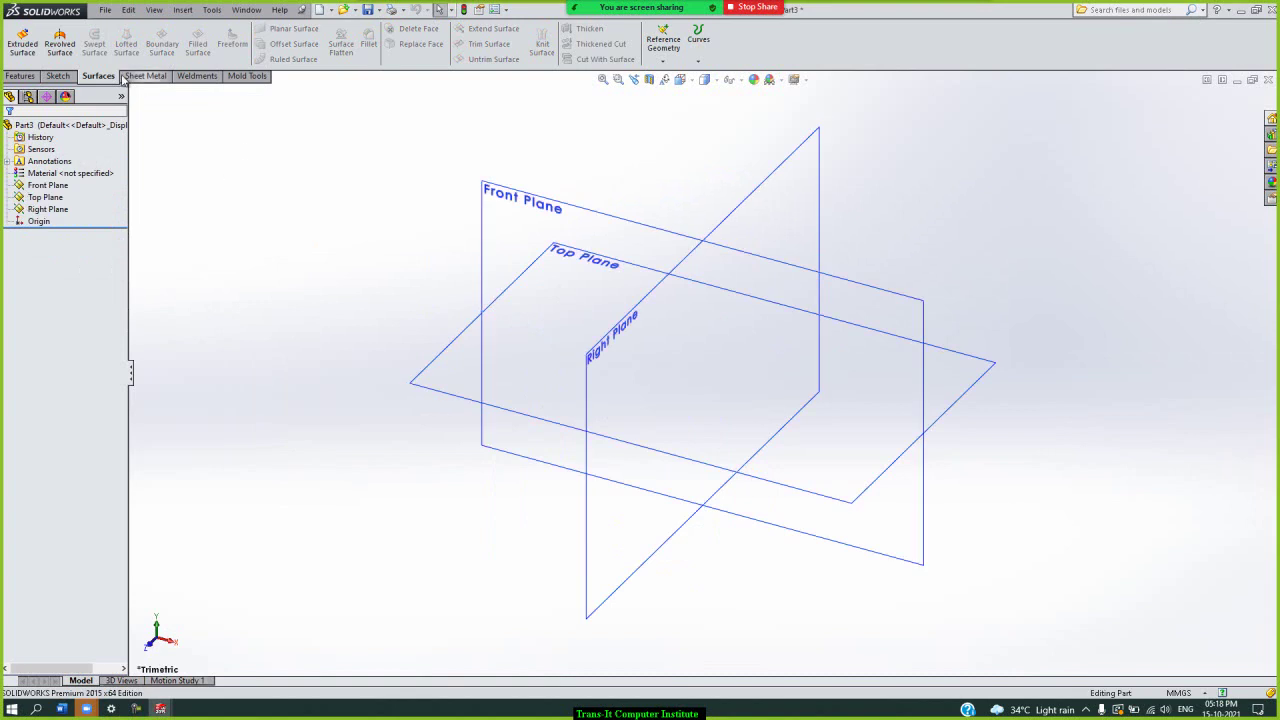
- Exit a trial sketch without geometry and start a fresh sketch
click(58, 76)
click(28, 38)
click(528, 200)
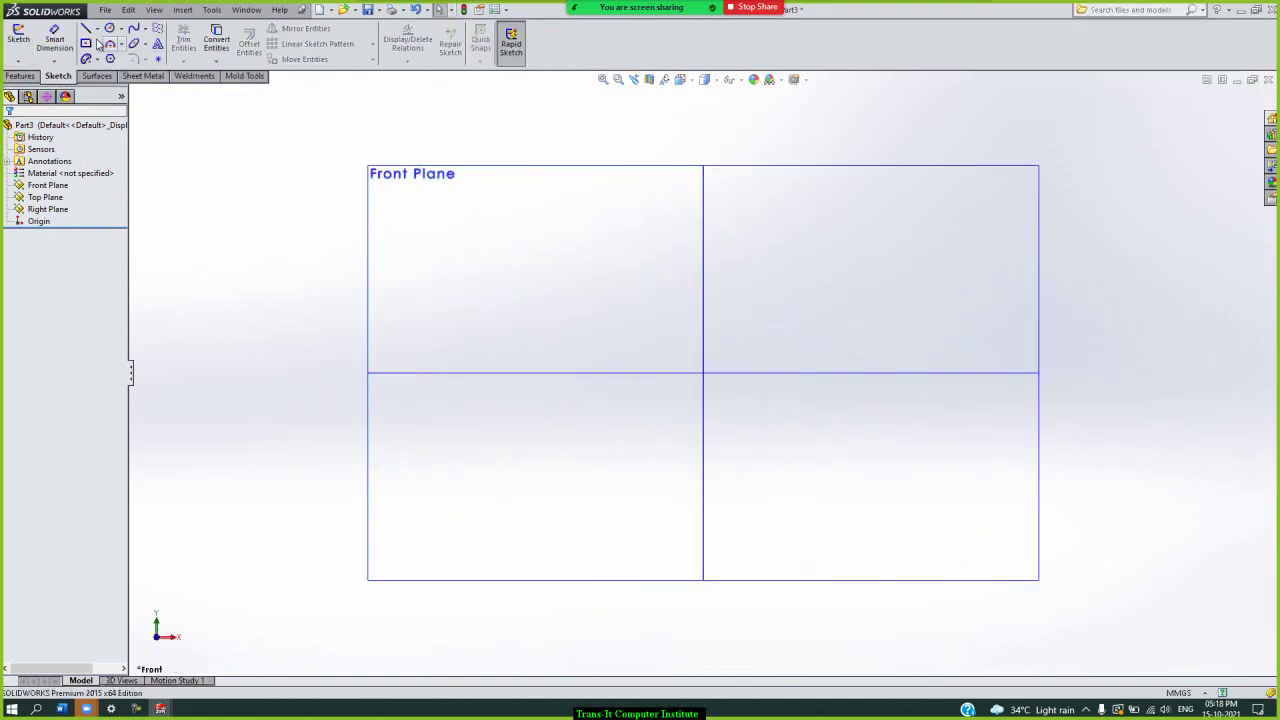
click(86, 29)
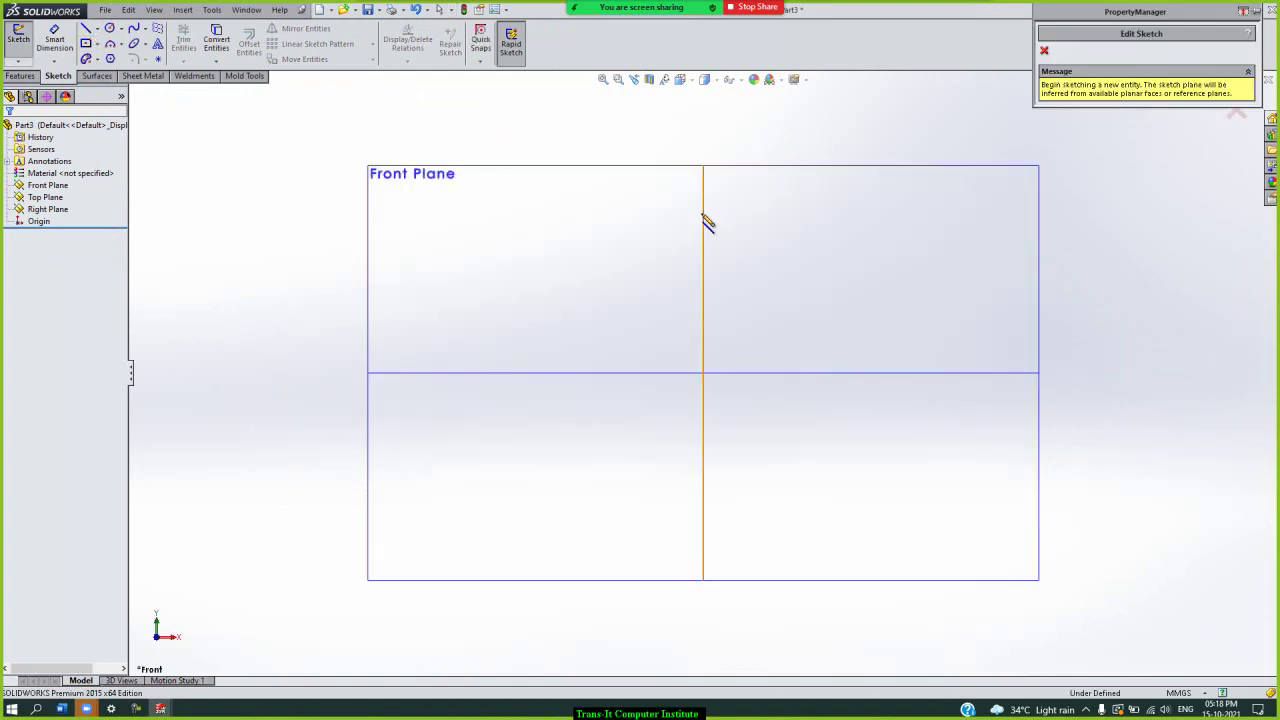
click(704, 216)
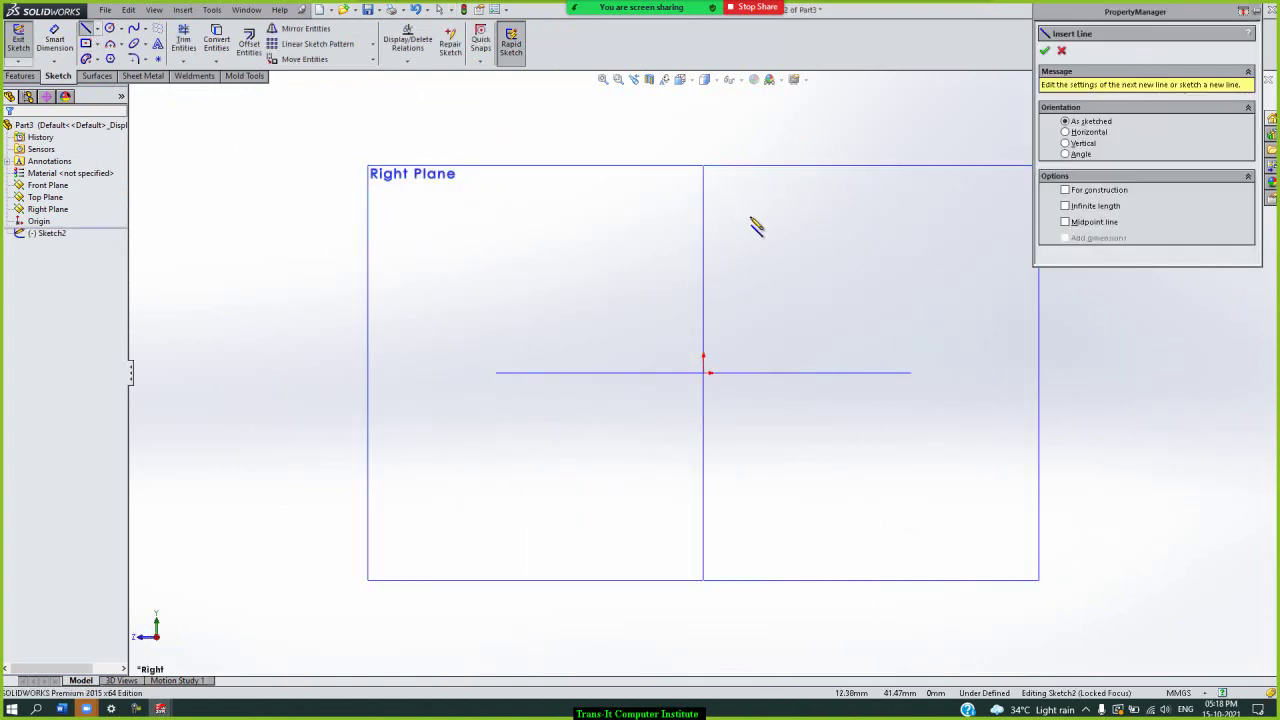
key(Escape)
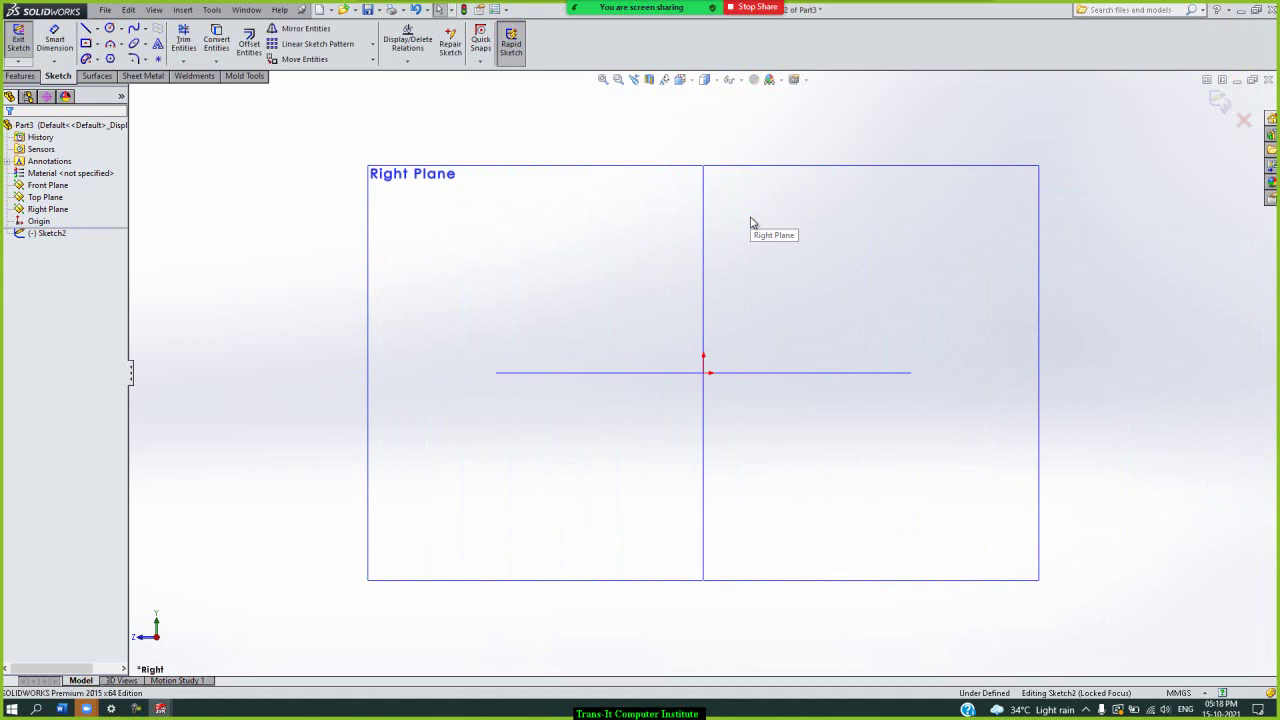
click(1231, 106)
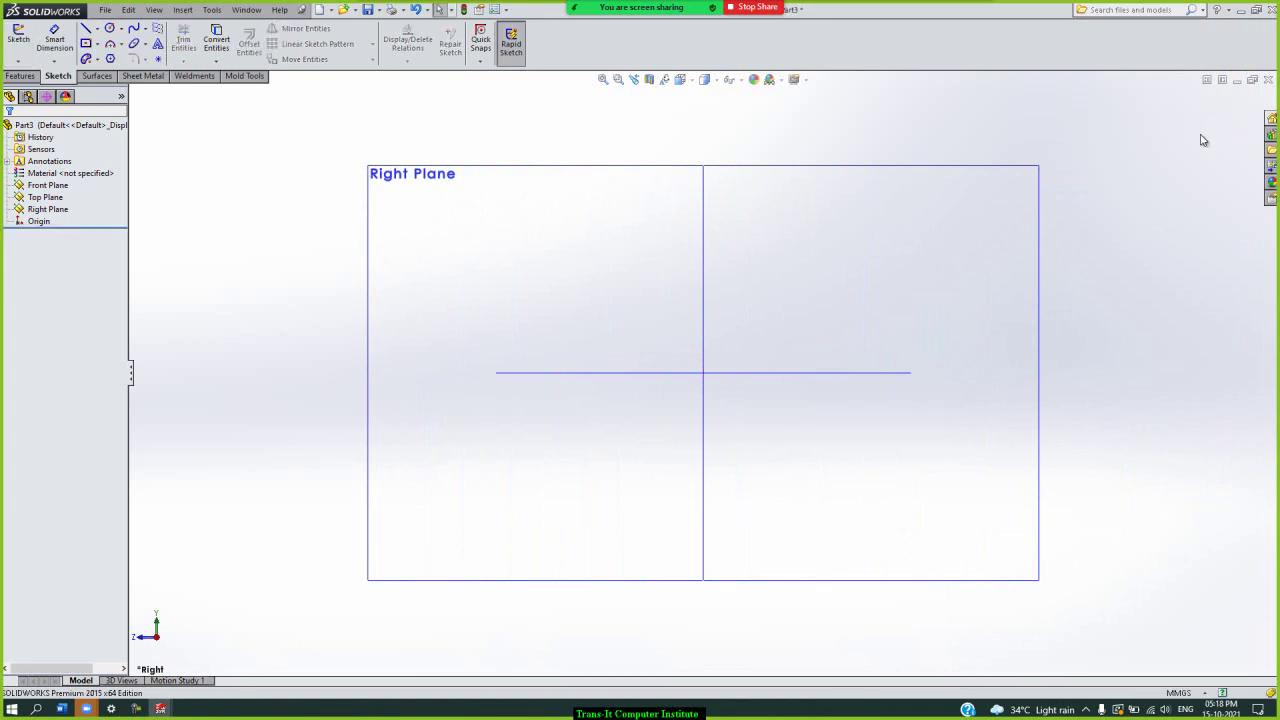
click(18, 40)
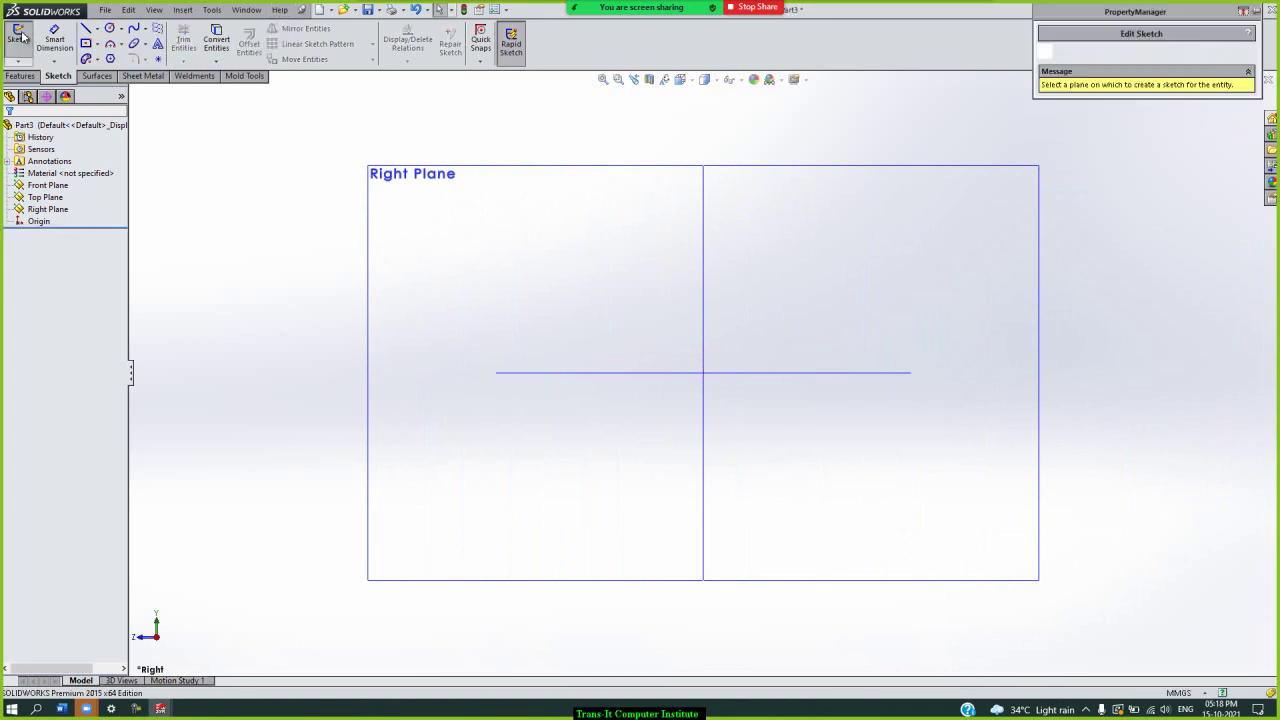
- On the Front Plane, draw the upper zigzag line segments stepping down from above the origin
click(55, 186)
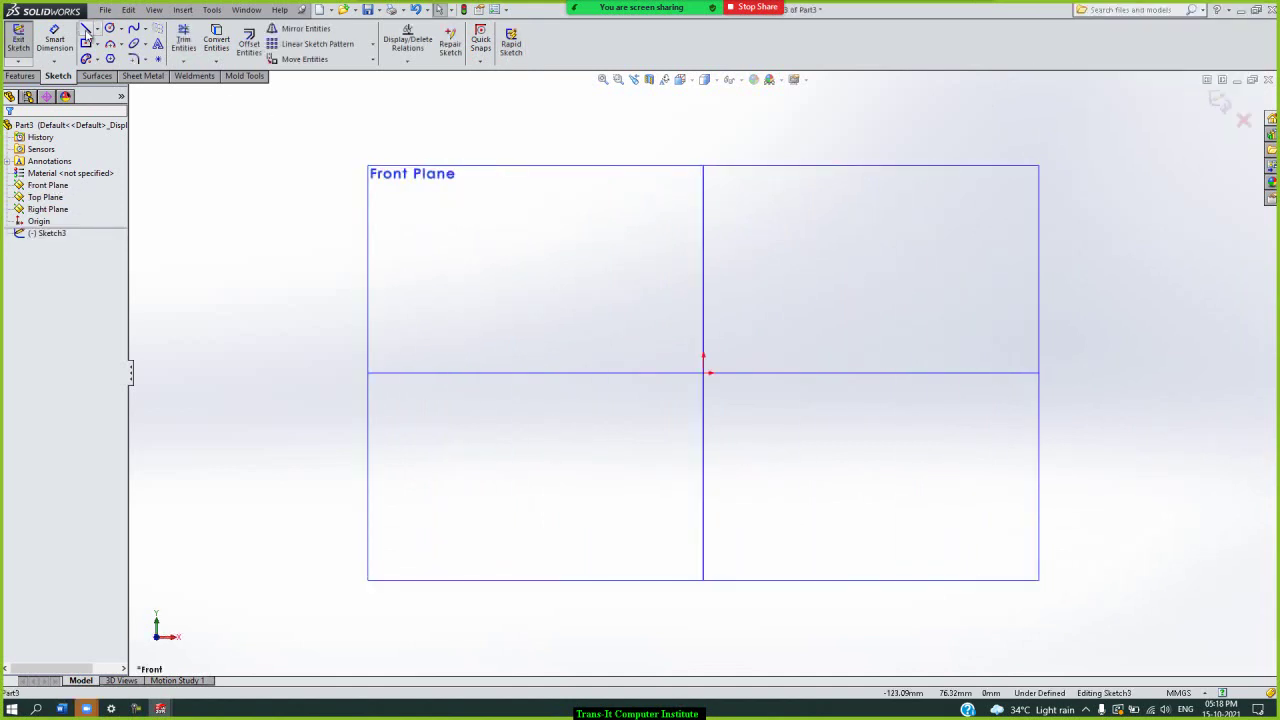
click(85, 30)
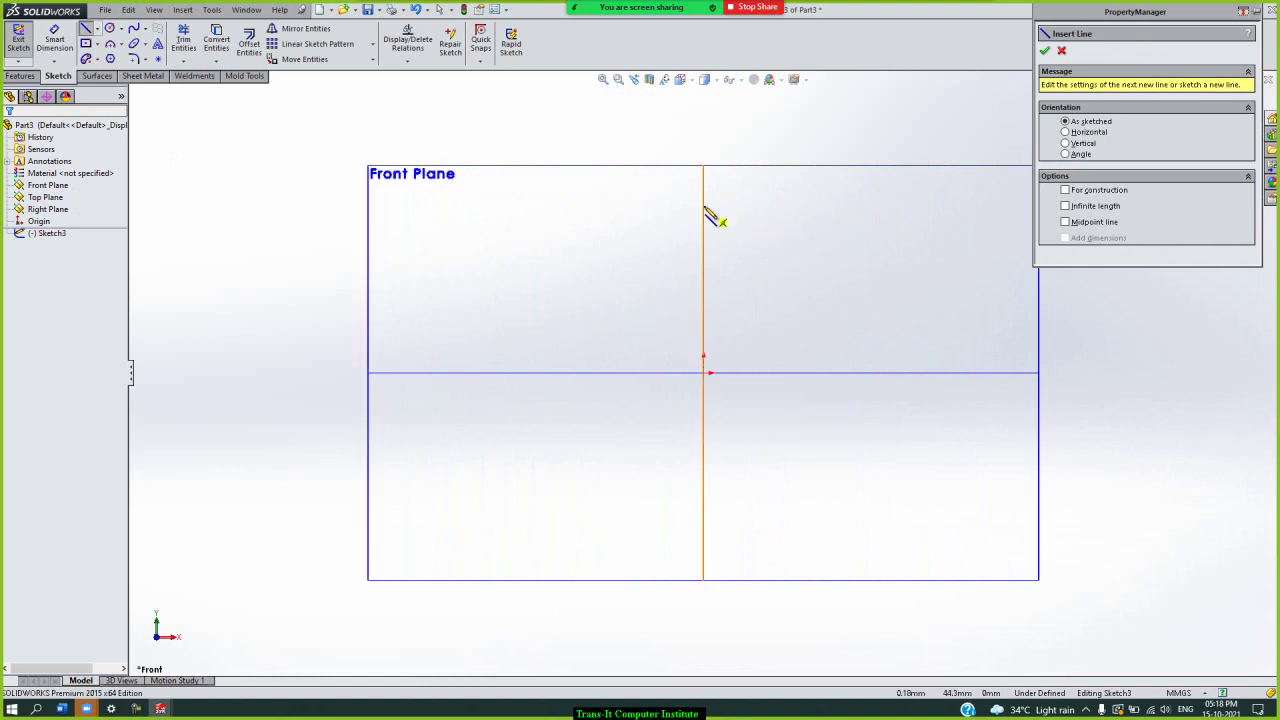
drag(703, 205, 801, 205)
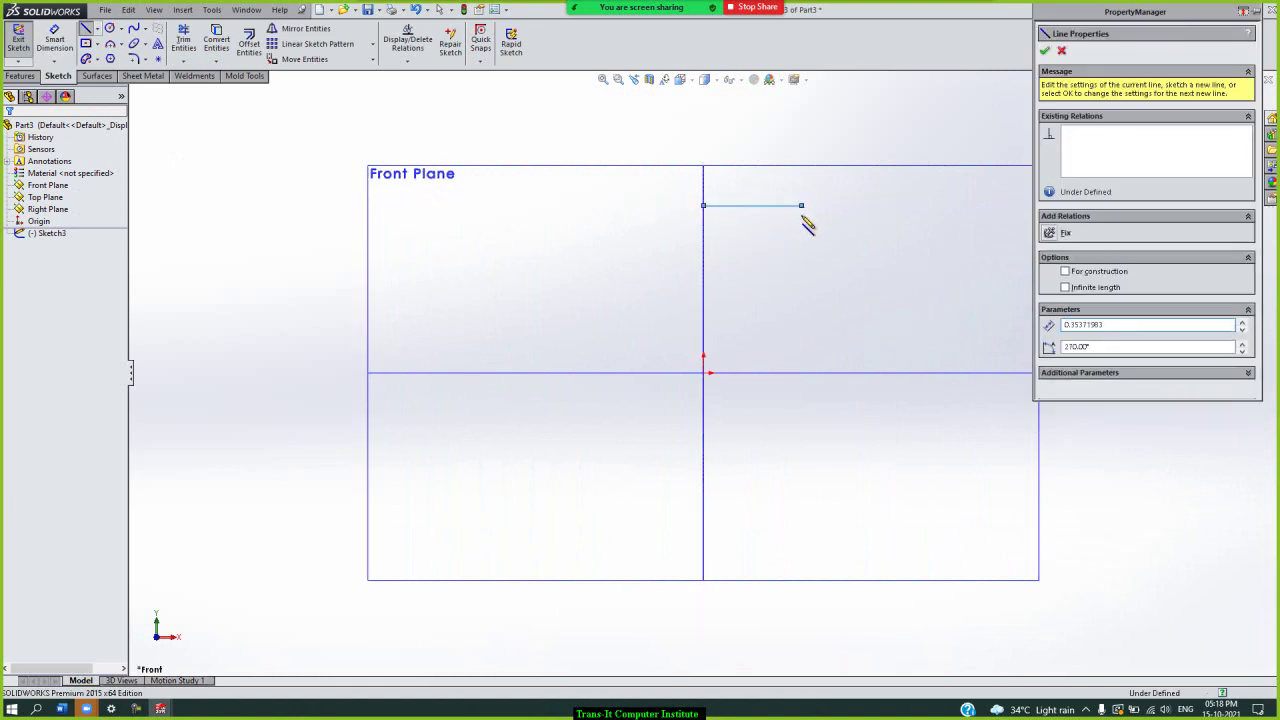
click(615, 259)
click(615, 318)
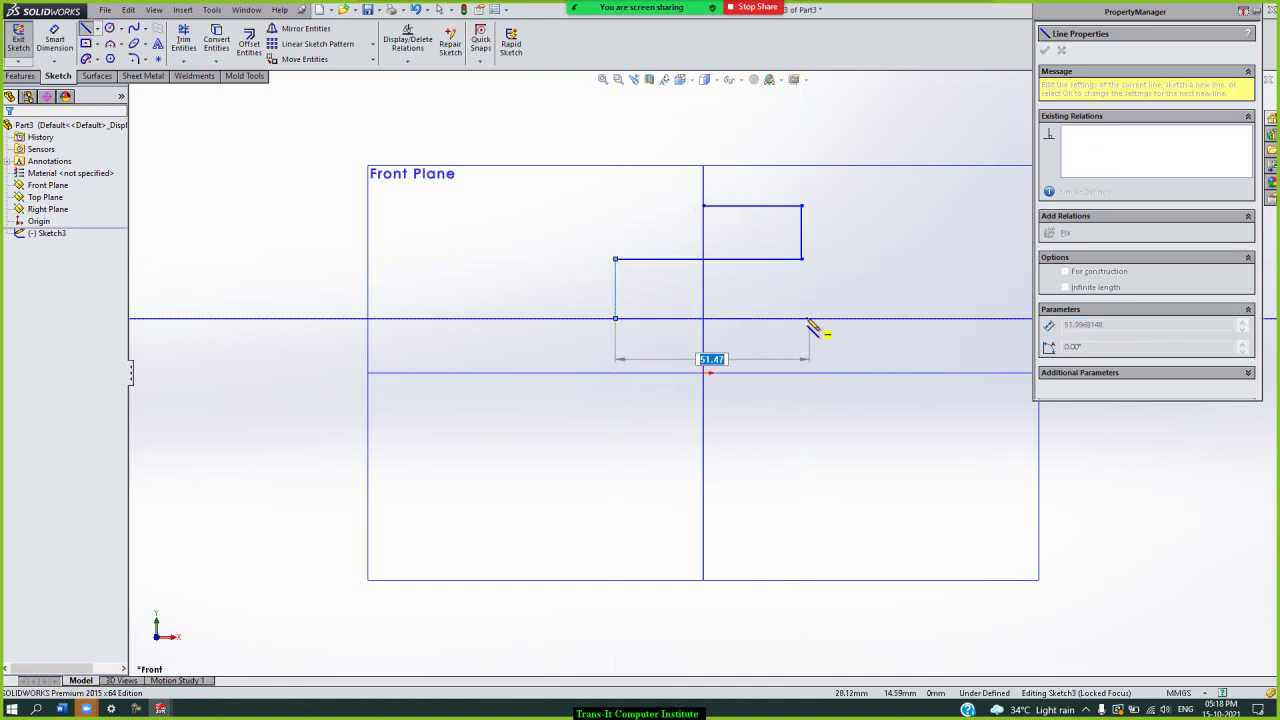
click(803, 318)
click(803, 387)
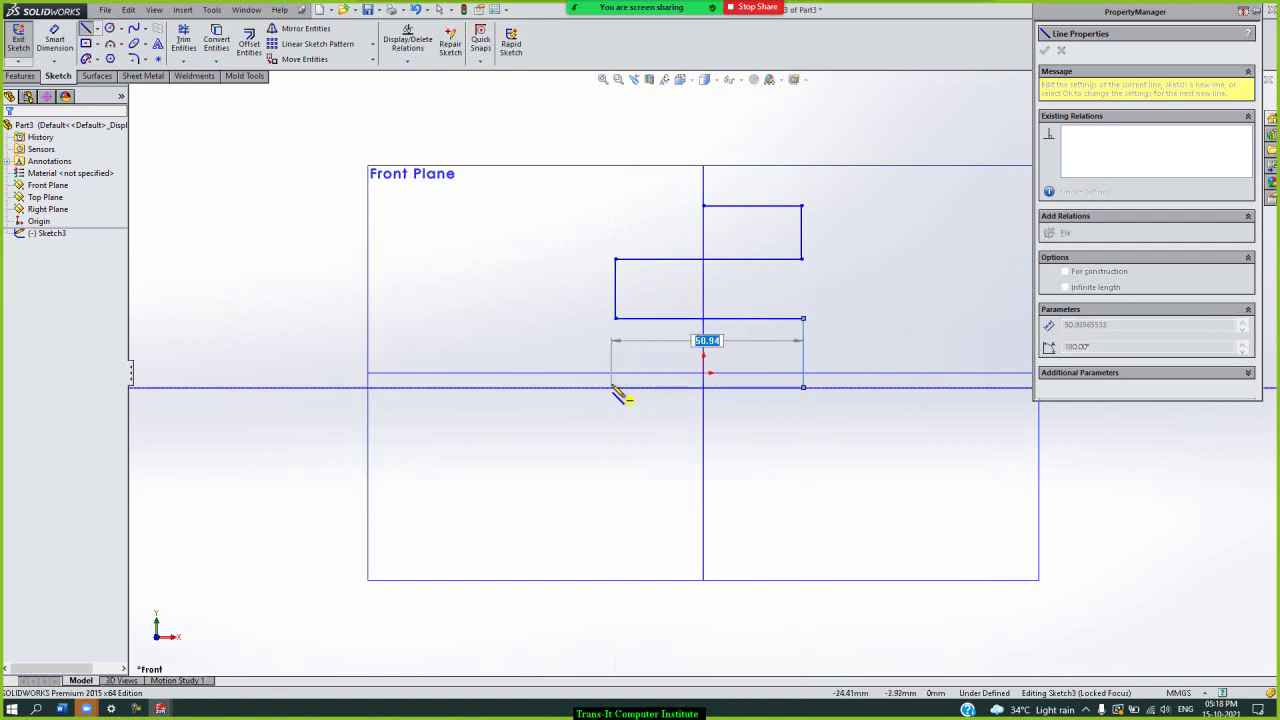
- Continue the zigzag path downward, ending the bottom segment on the vertical axis
key(Escape)
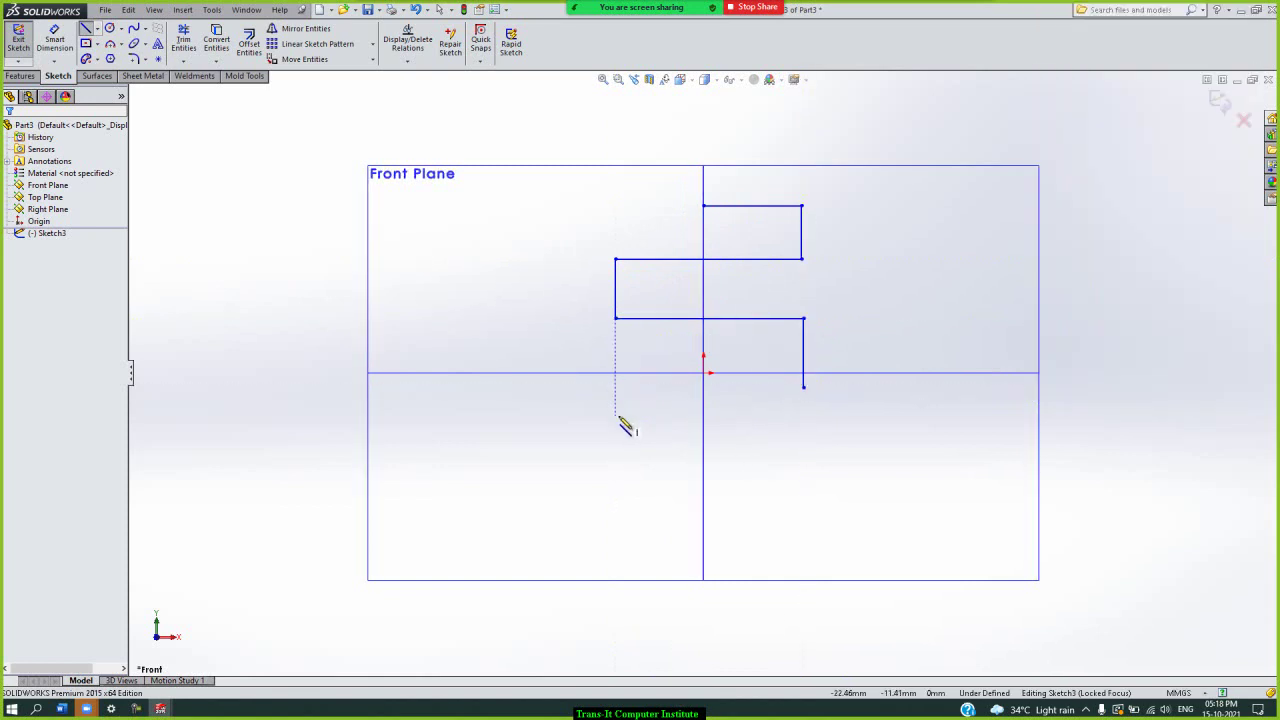
click(803, 387)
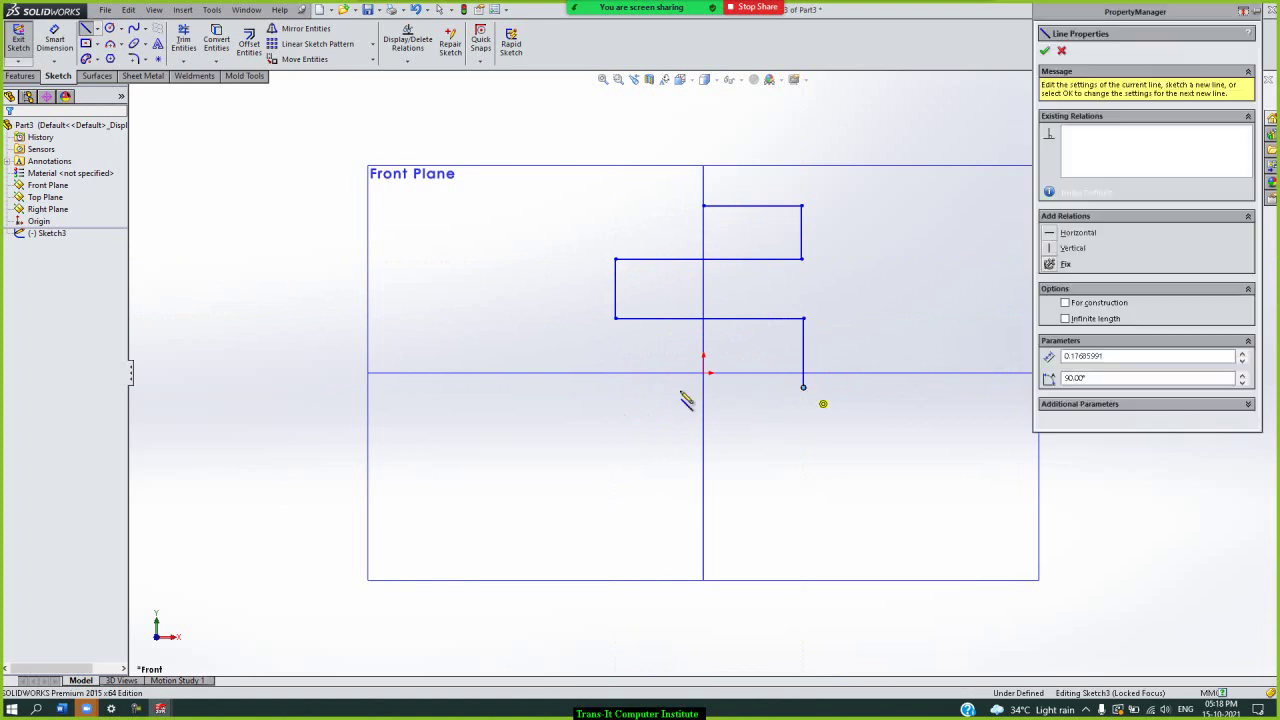
click(615, 387)
click(615, 454)
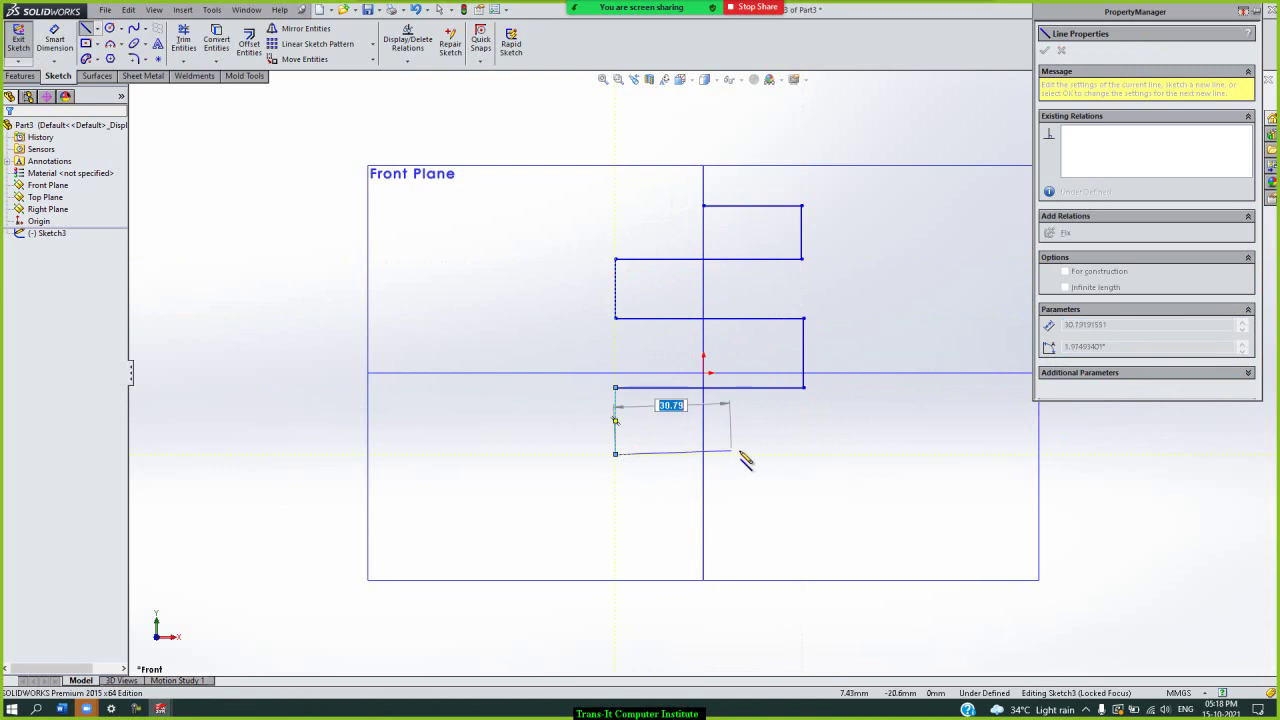
click(804, 455)
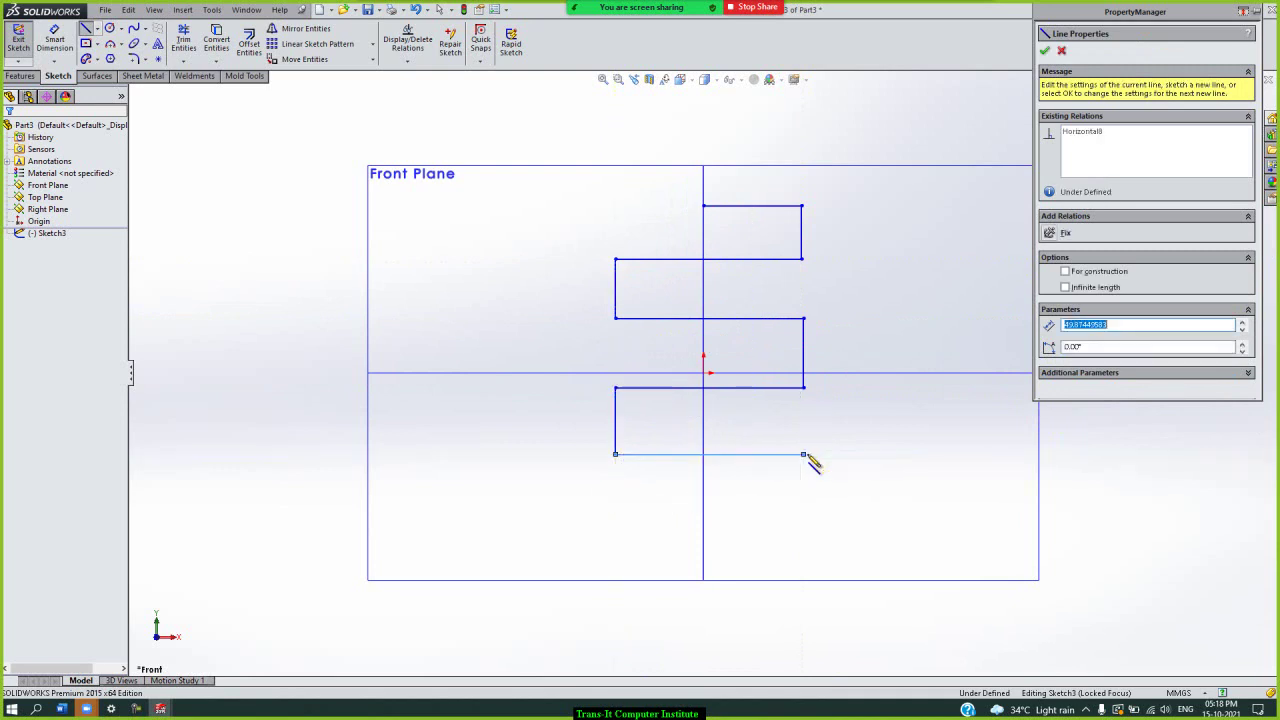
click(803, 511)
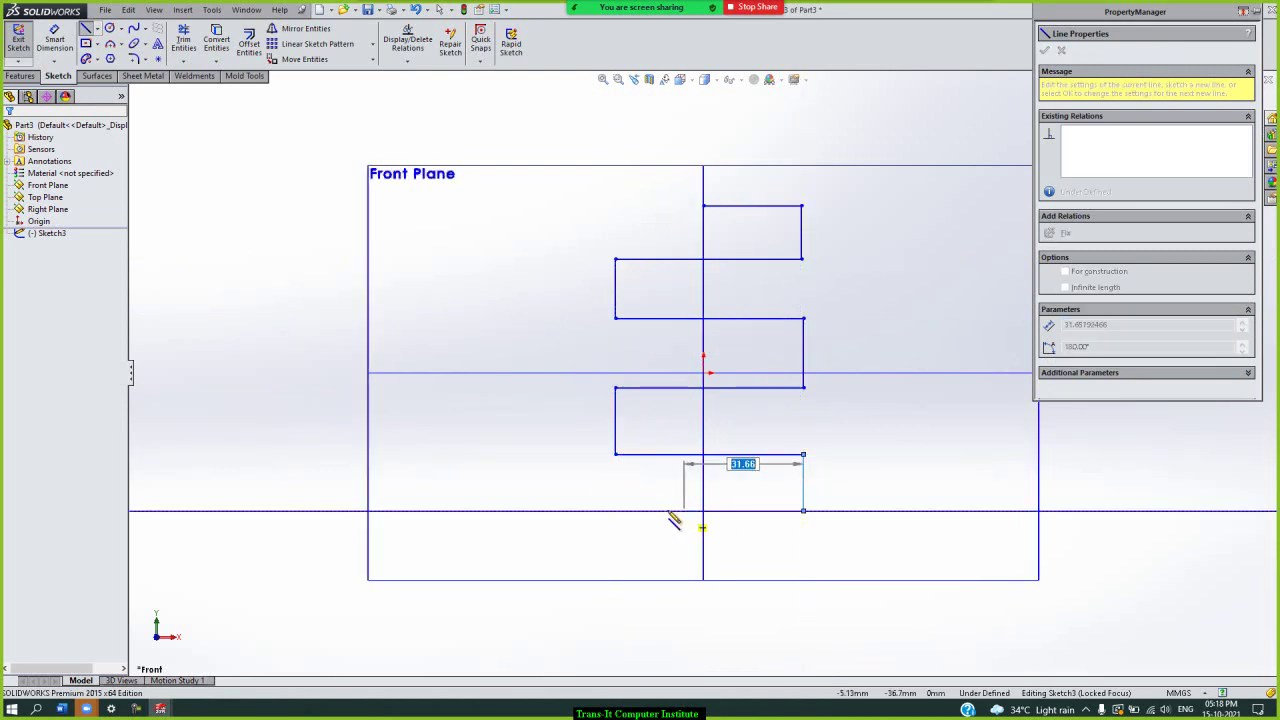
click(614, 516)
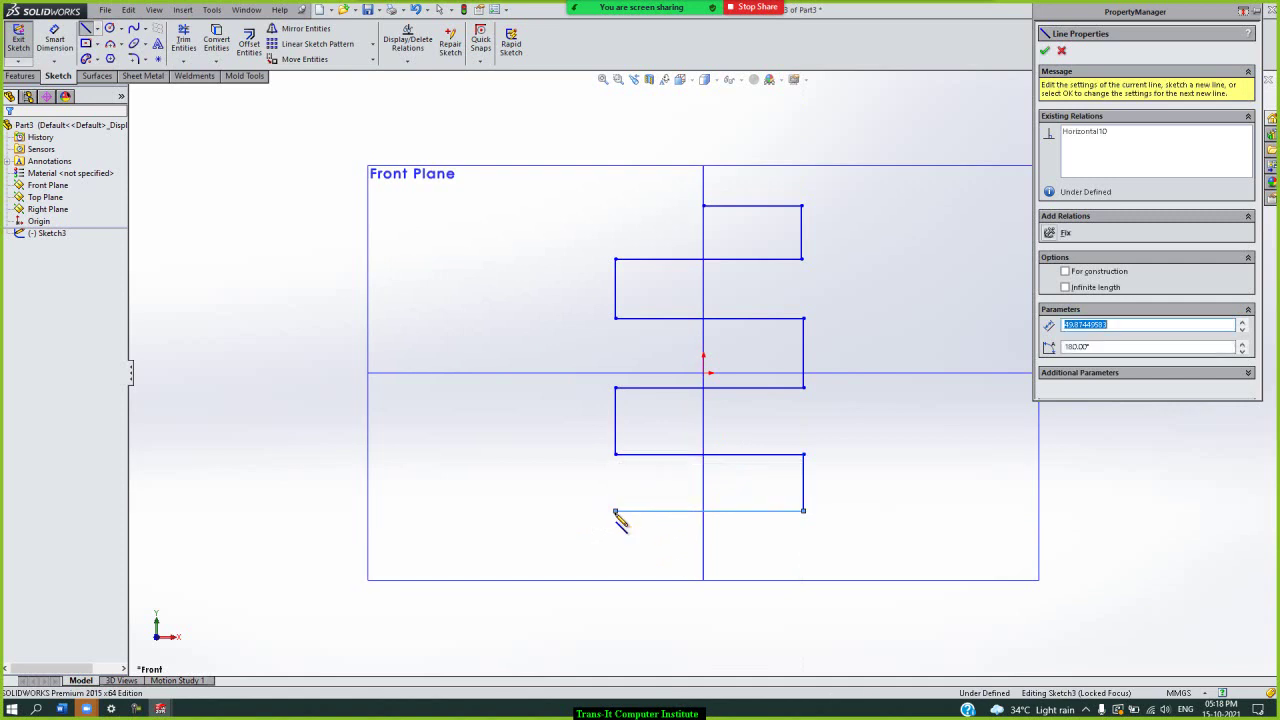
click(617, 572)
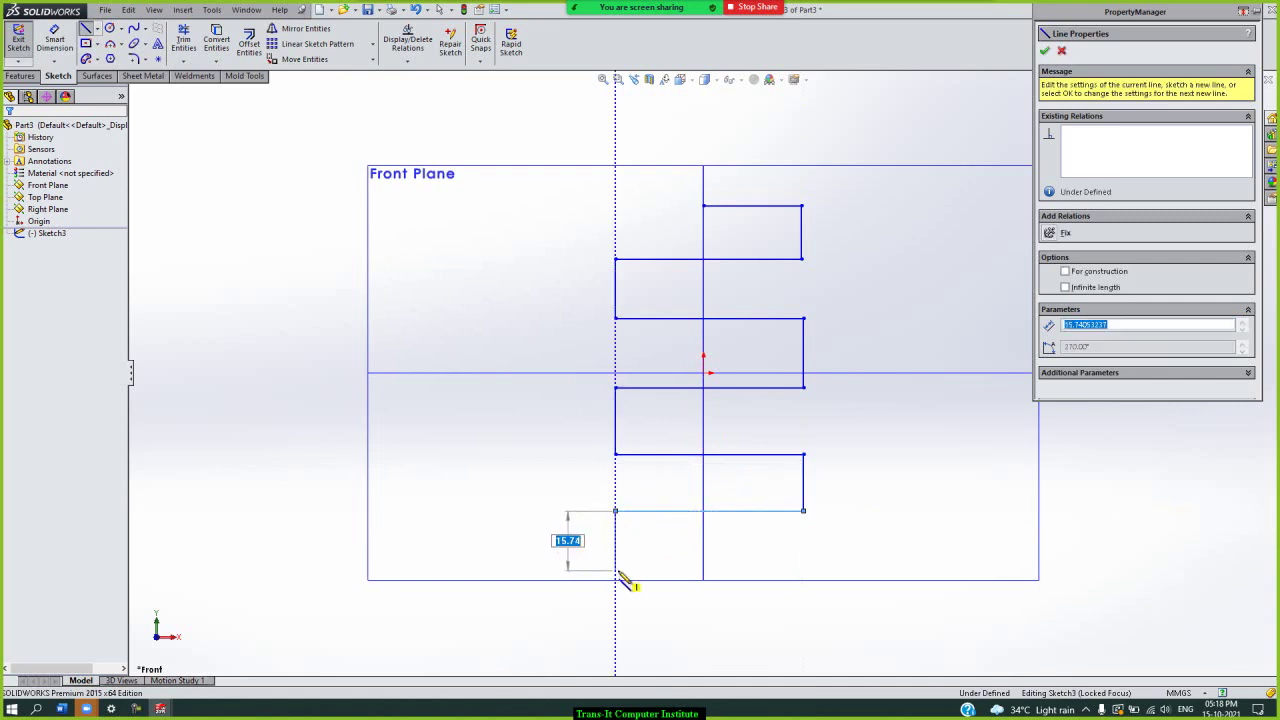
click(705, 572)
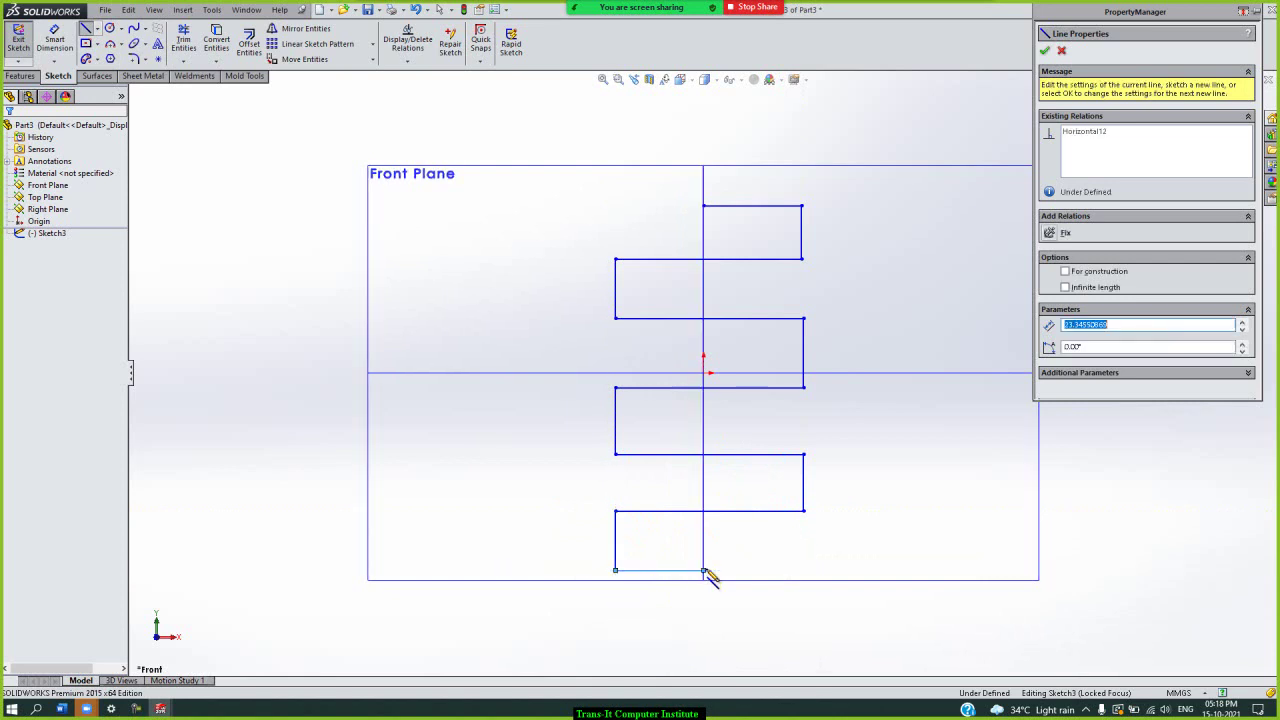
- Finish the zigzag path sketch and view it in isometric
right_click(893, 458)
click(939, 470)
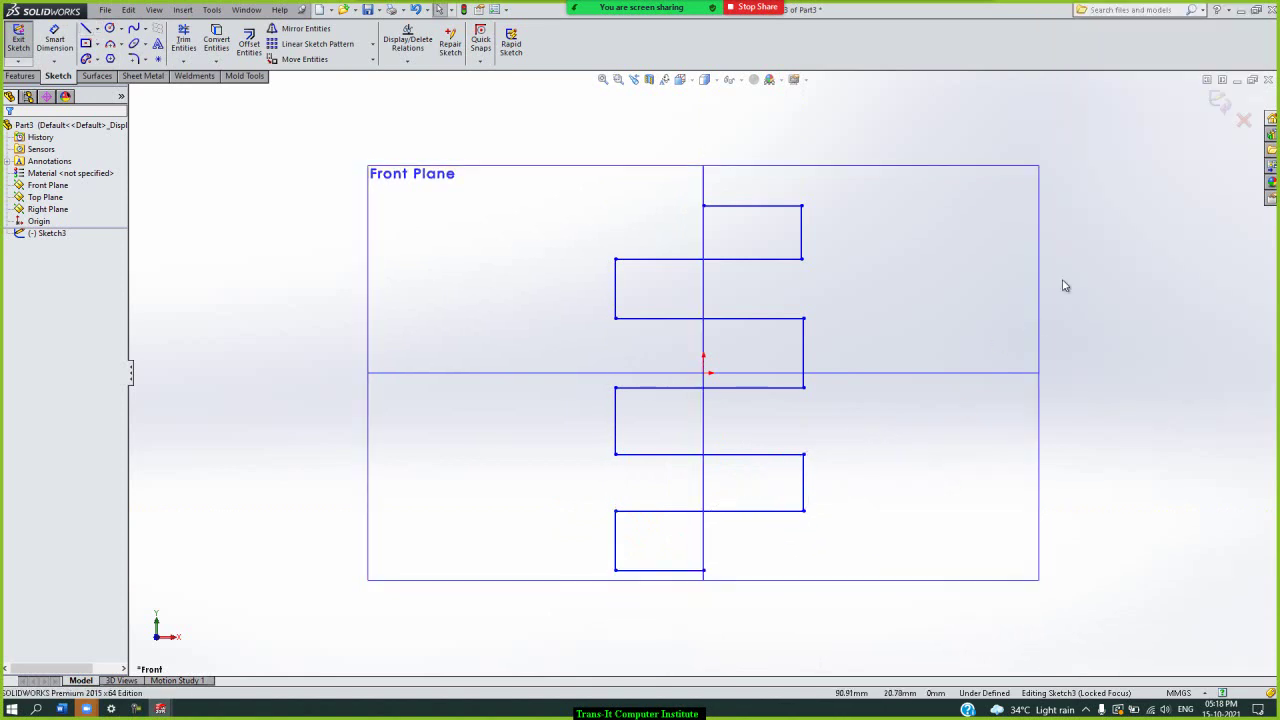
click(1218, 101)
click(1090, 187)
key(ctrl+7)
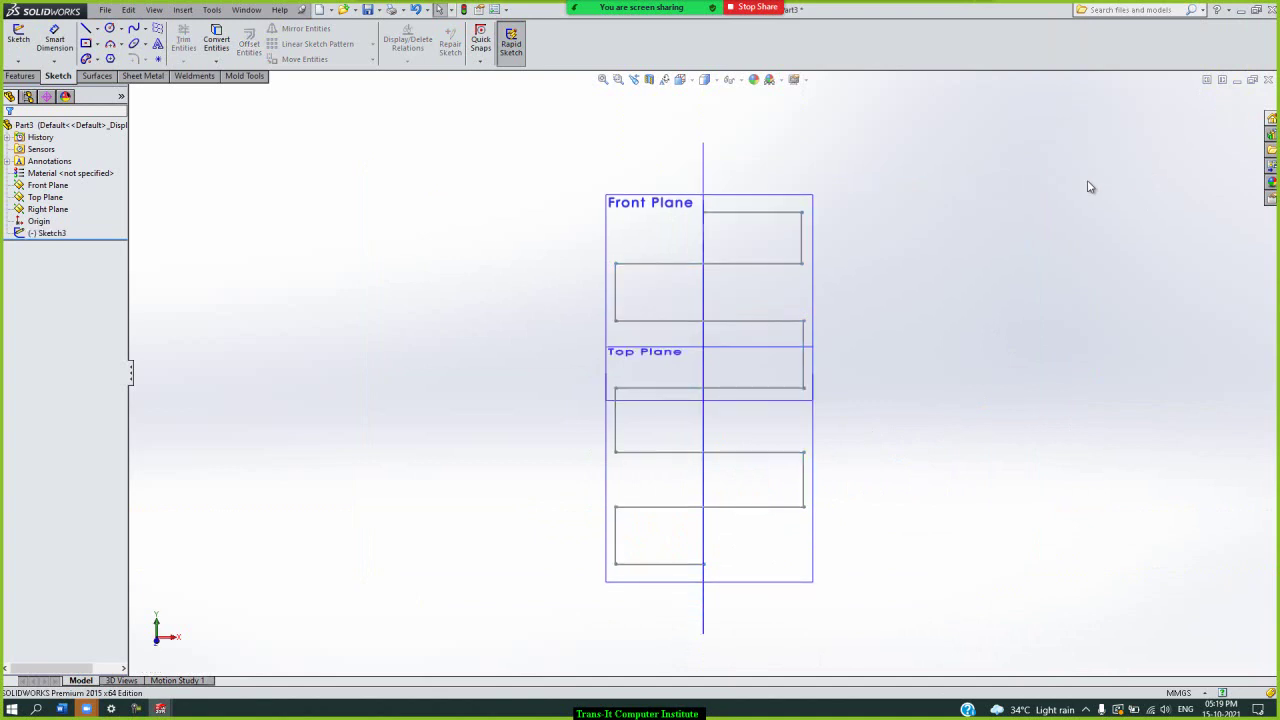
- Sketch a small circle on the Right Plane centred at the zigzag path's top end
click(18, 36)
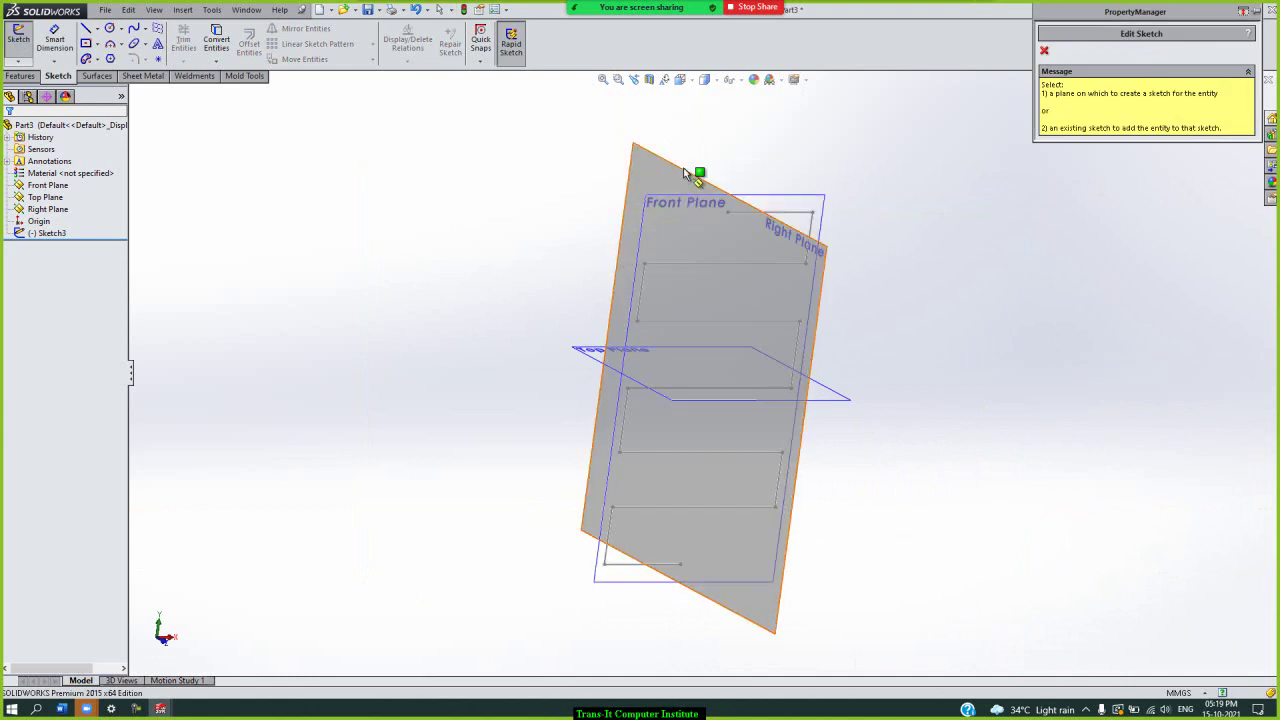
click(685, 174)
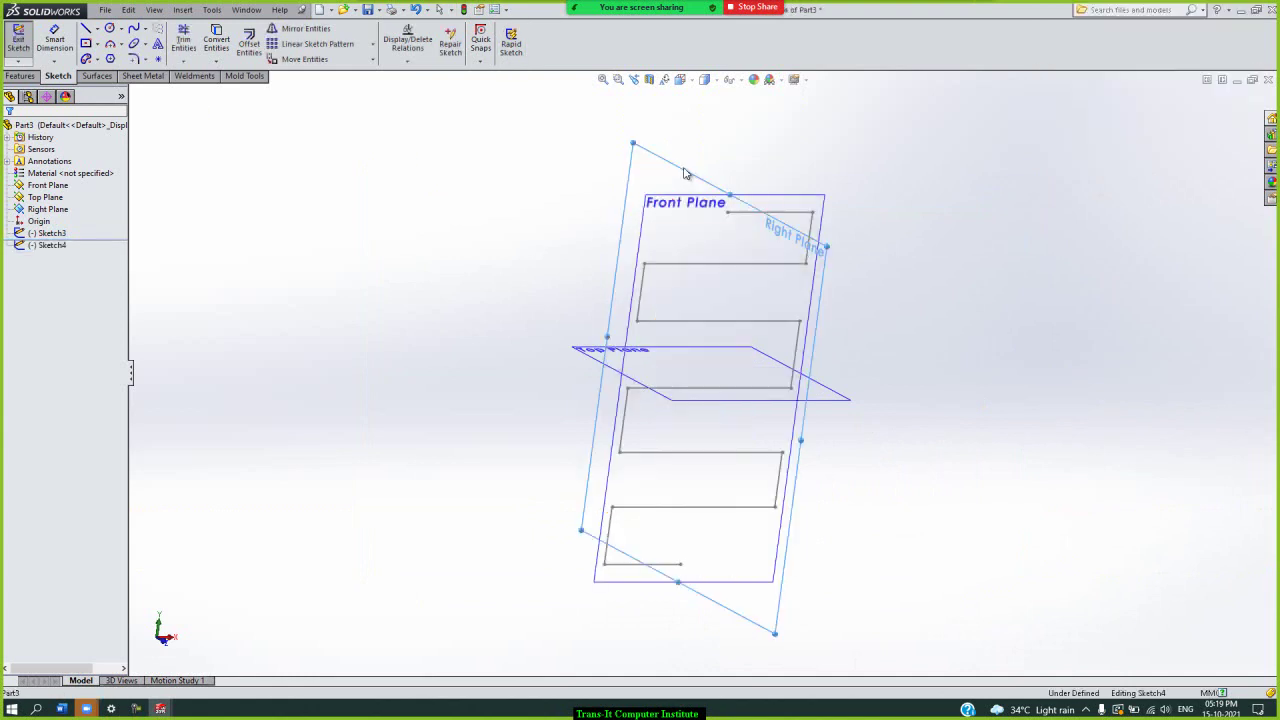
click(110, 28)
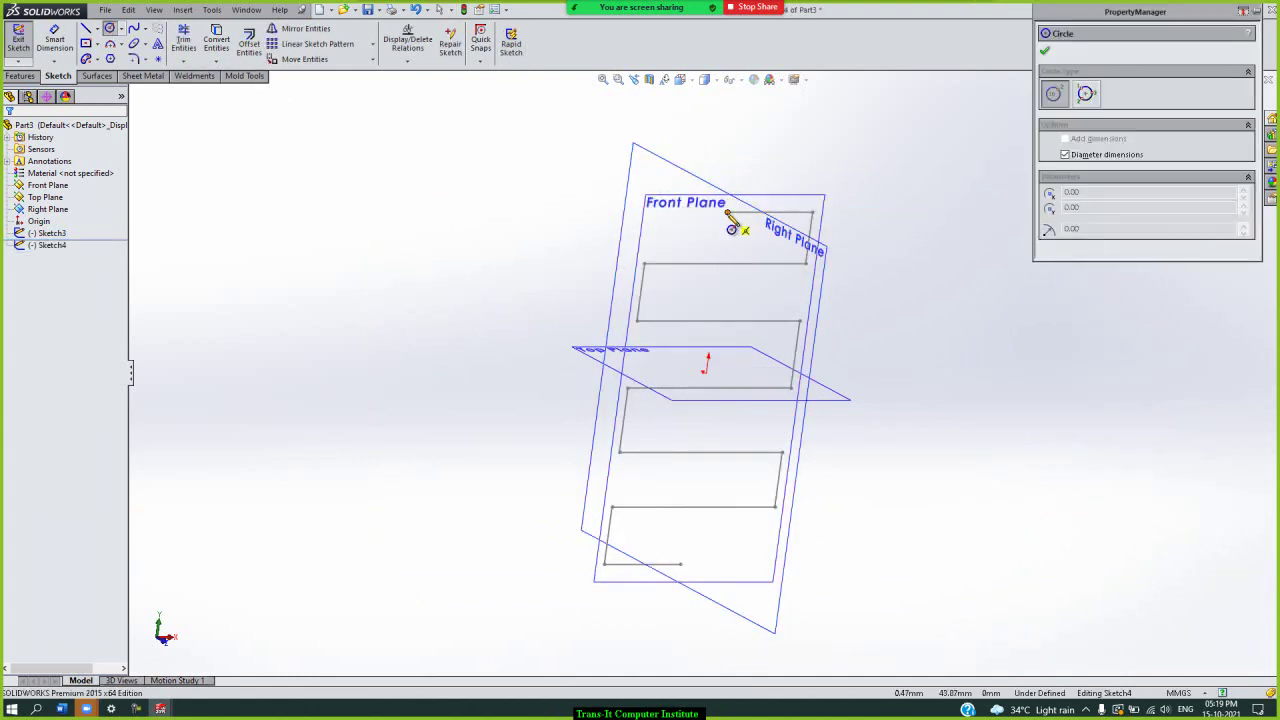
click(727, 213)
click(729, 192)
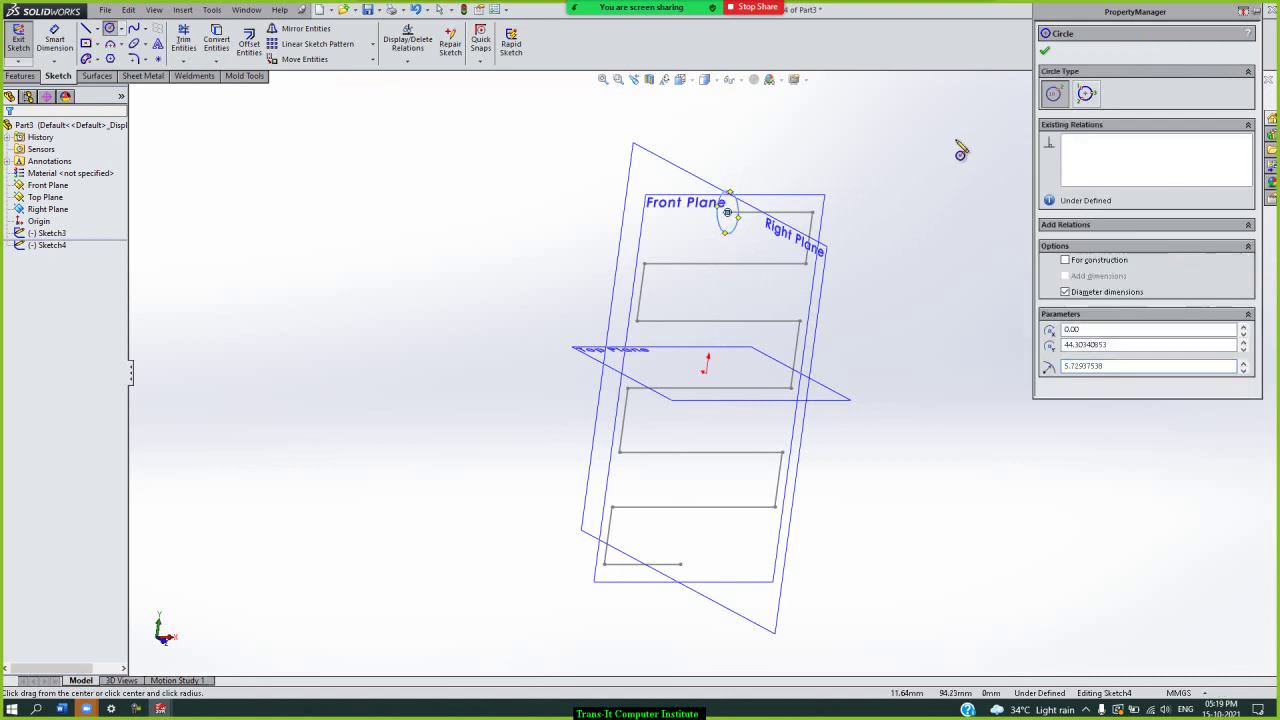
click(1045, 50)
click(1214, 104)
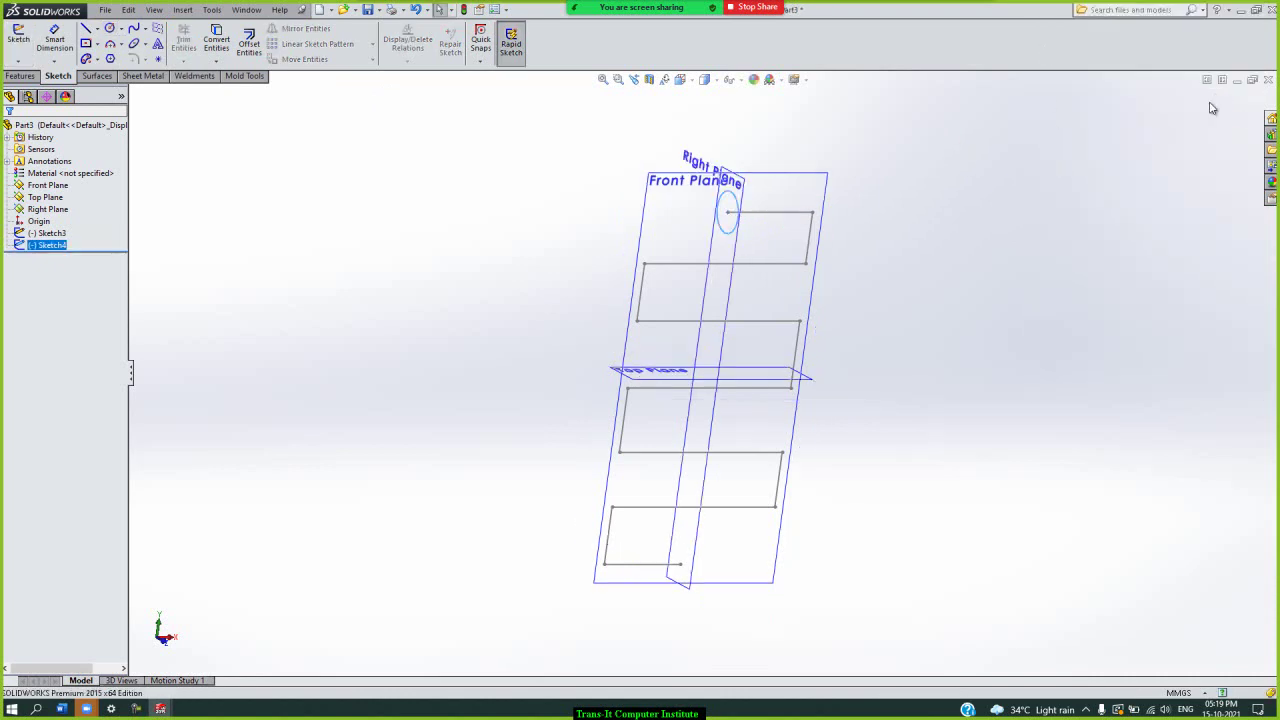
click(1118, 185)
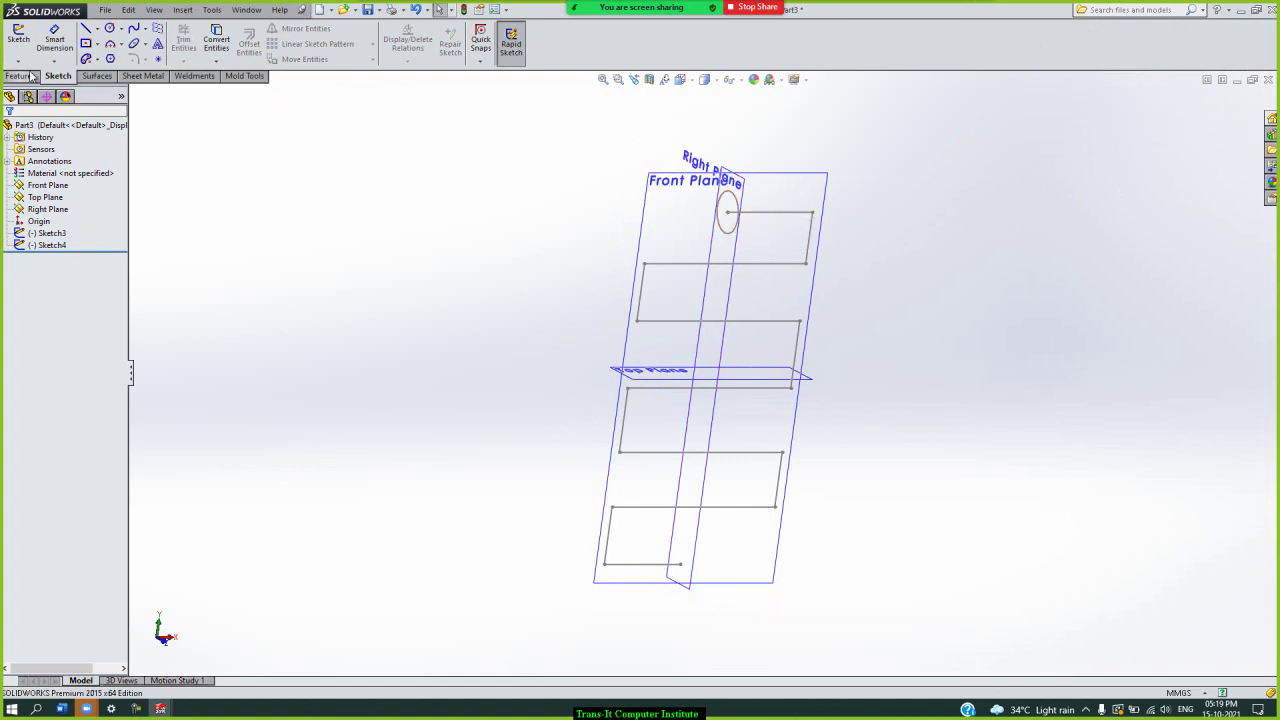
- Create a swept surface with the Sketch4 circle as profile and the Sketch3 zigzag as path
click(99, 77)
click(94, 45)
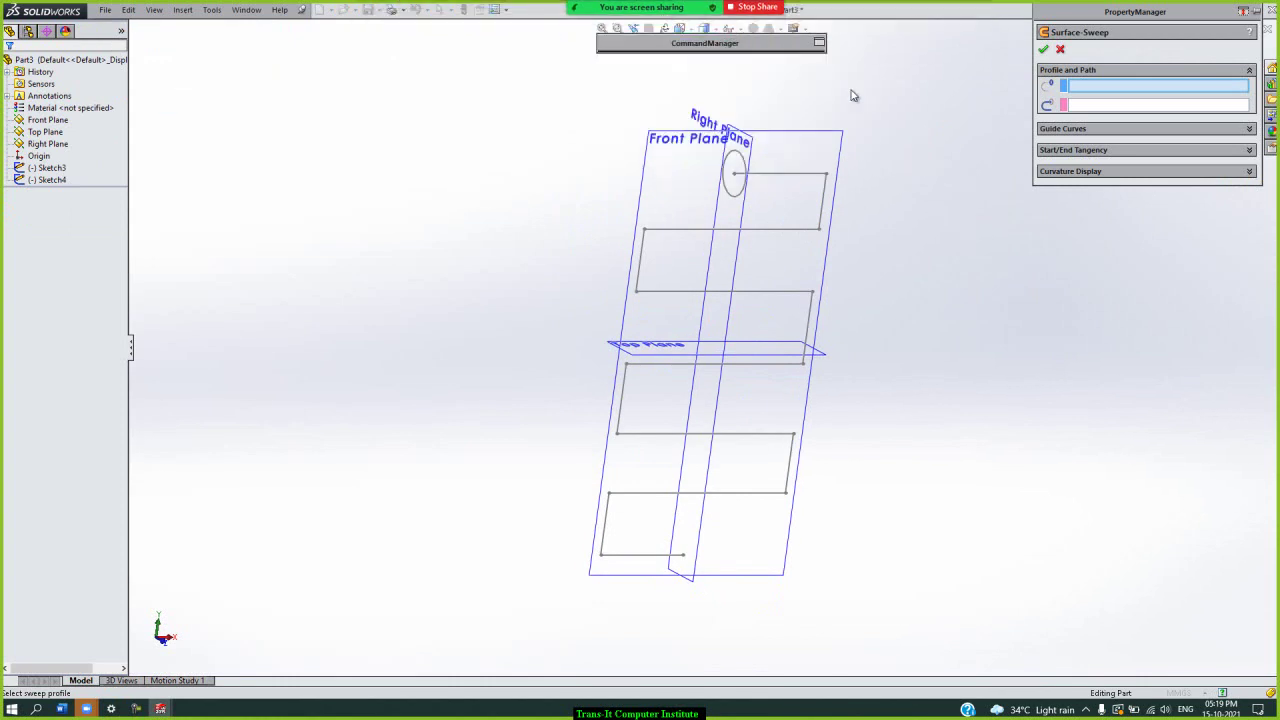
click(818, 44)
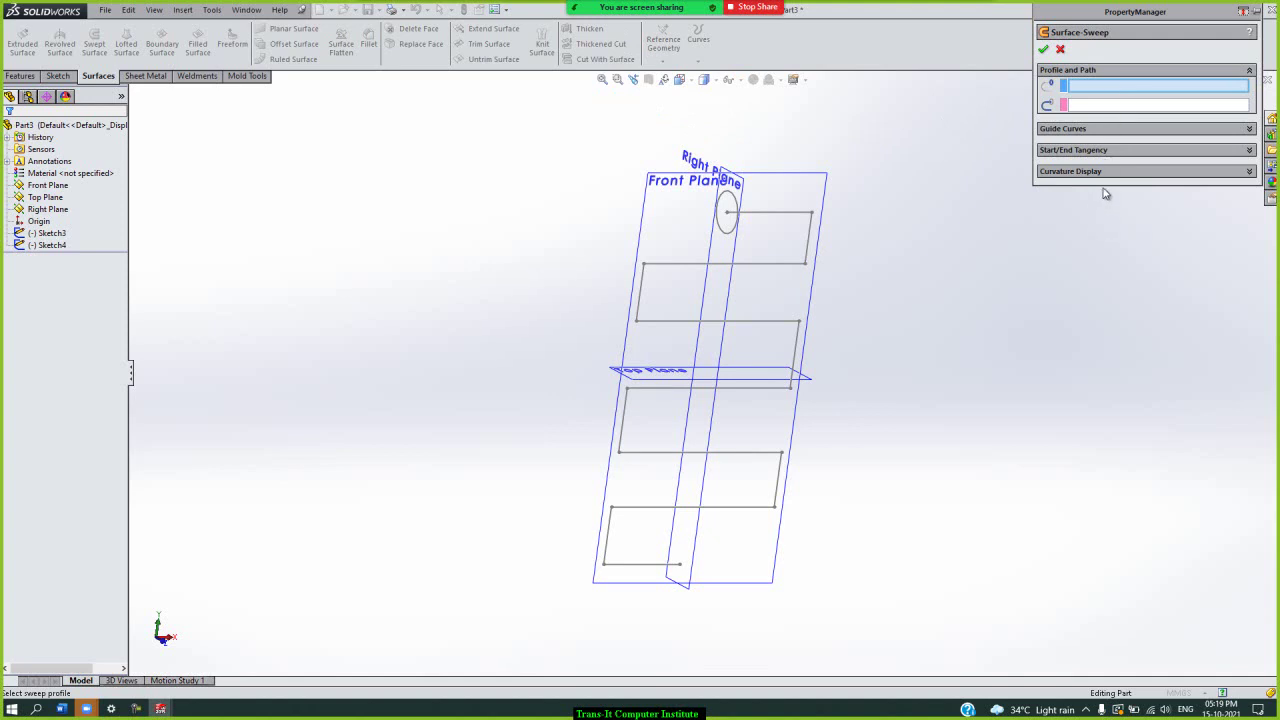
drag(1103, 187, 1100, 312)
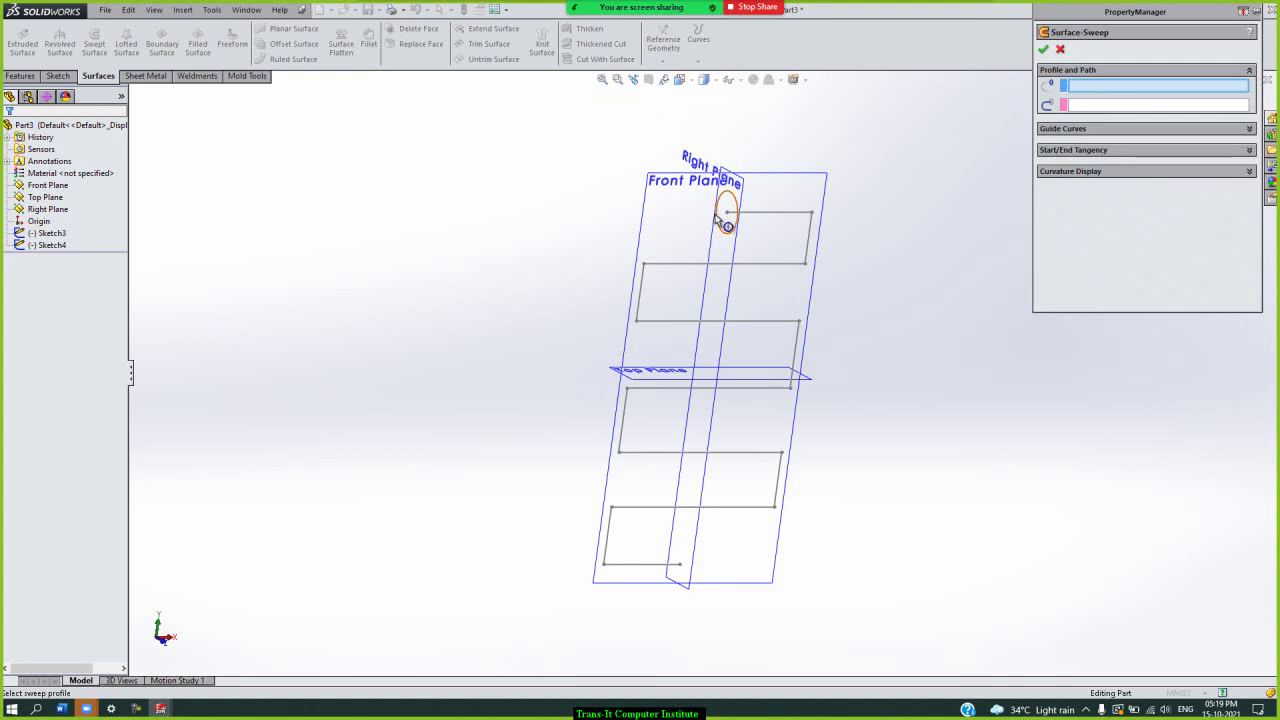
click(737, 241)
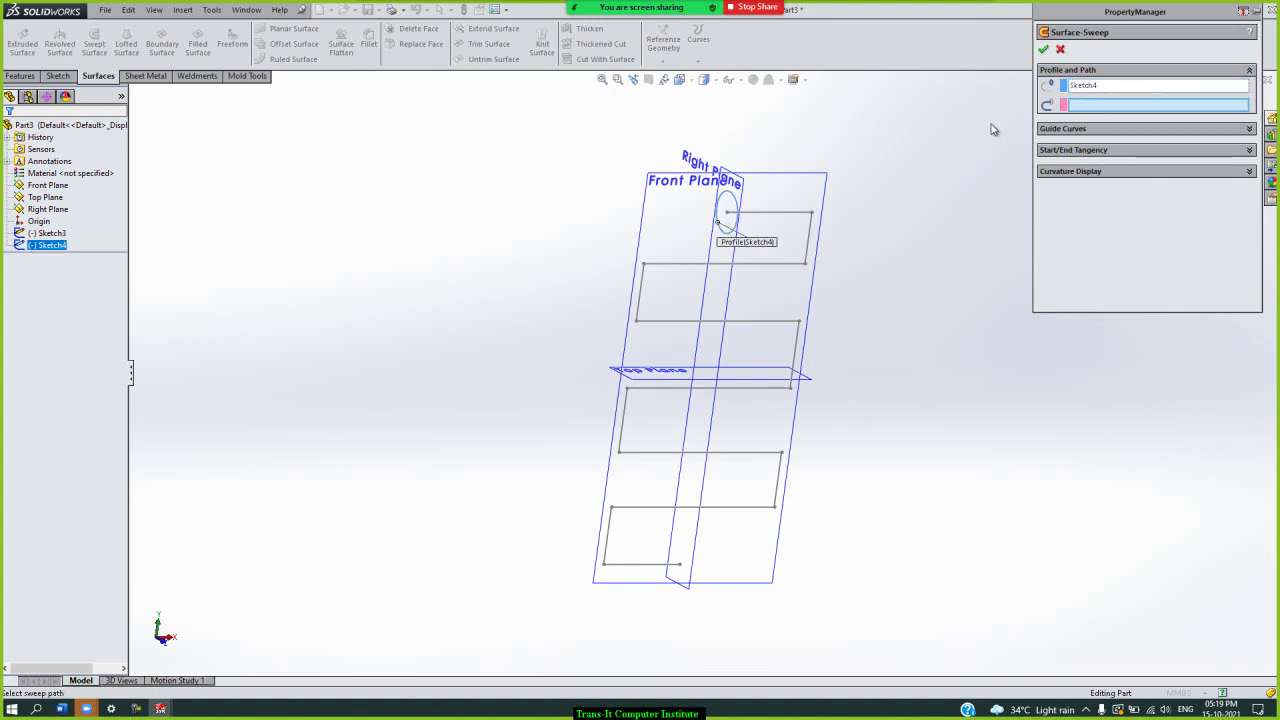
click(793, 222)
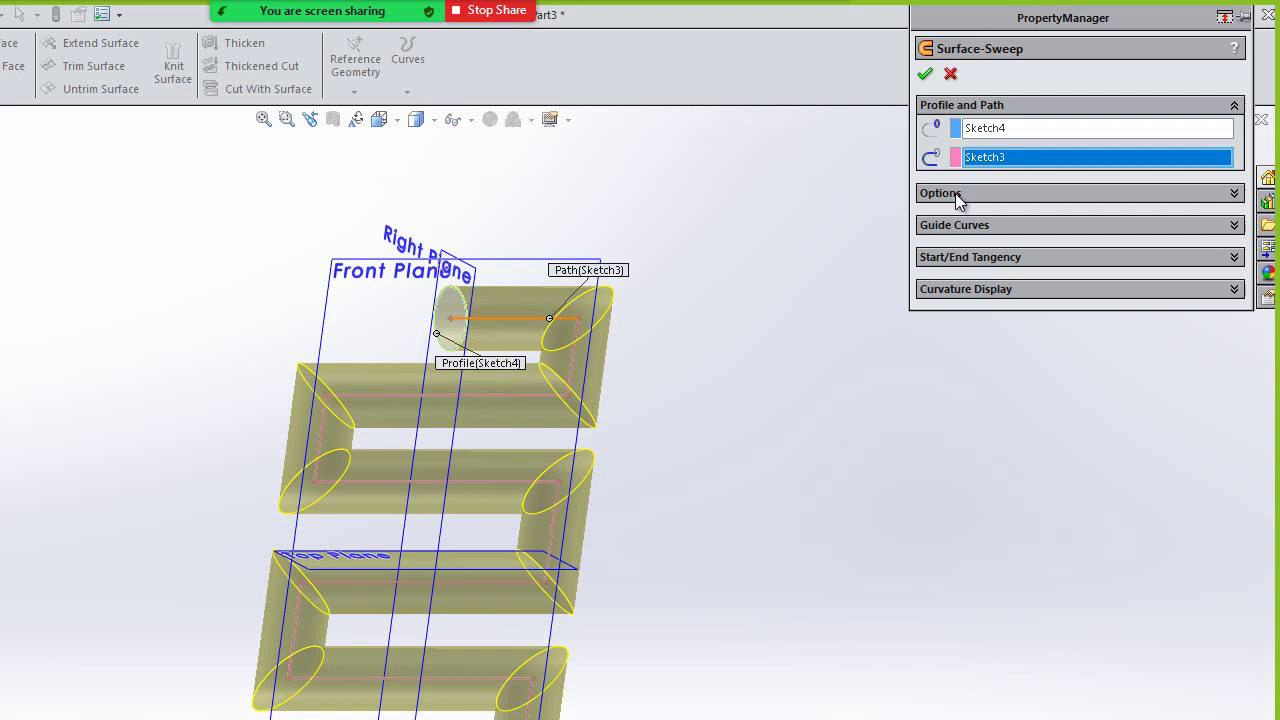
click(957, 199)
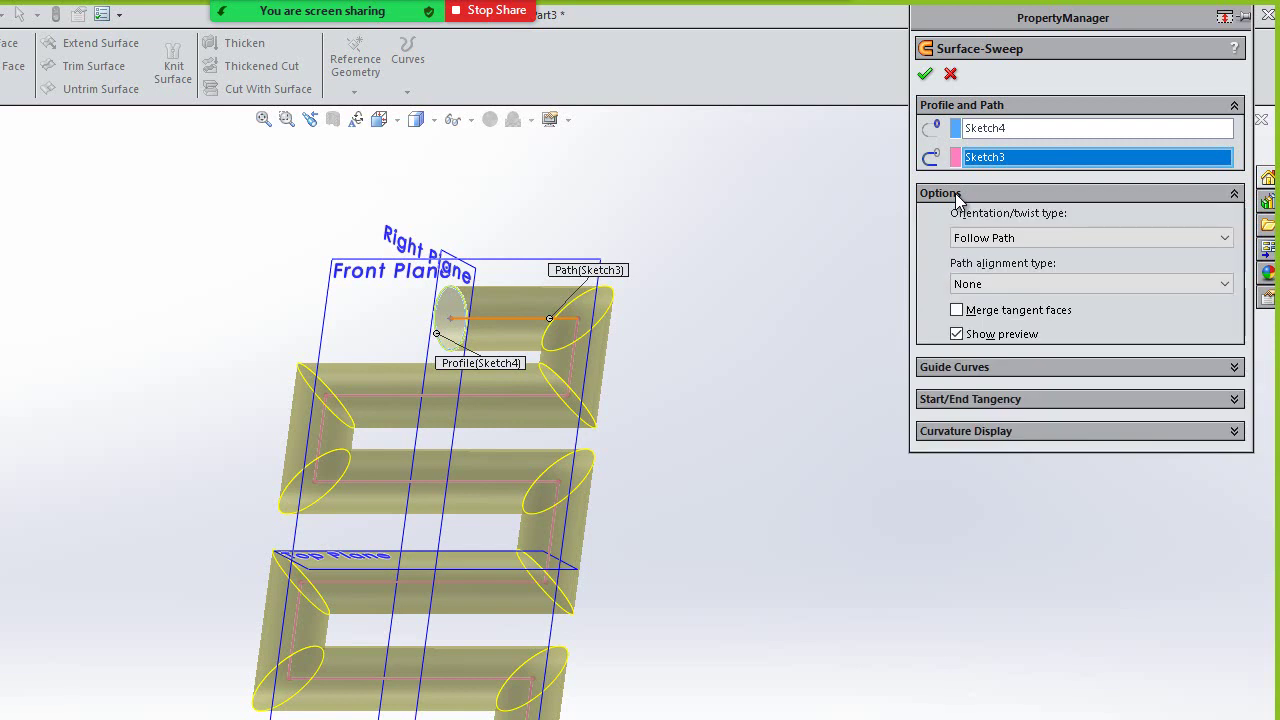
click(926, 76)
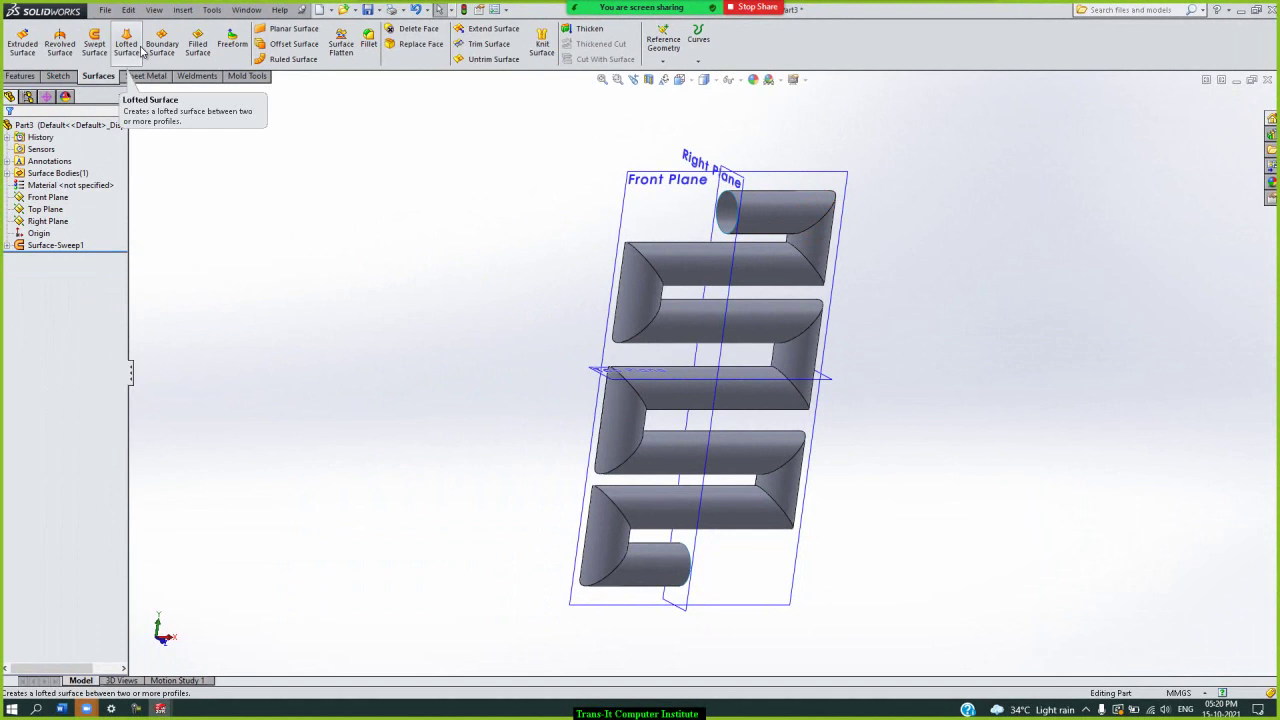
- Create a new part, Part4, and show its Front, Top and Right planes
key(ctrl+n)
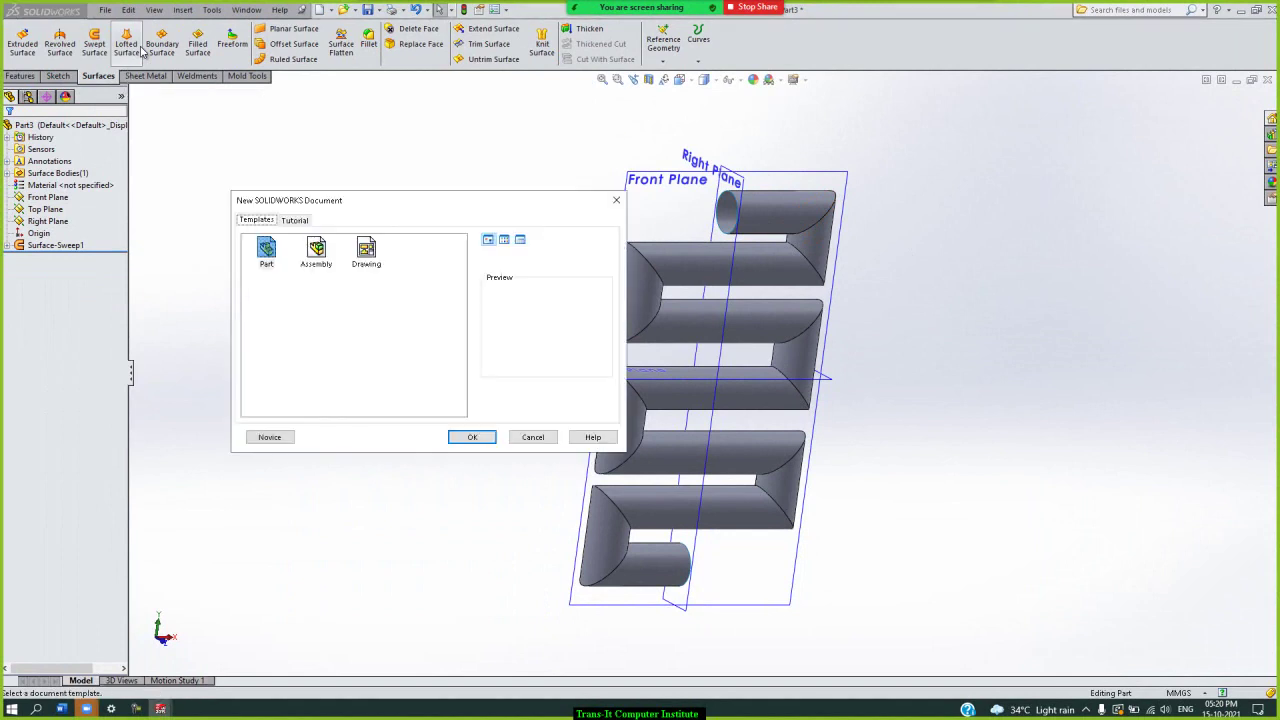
key(Return)
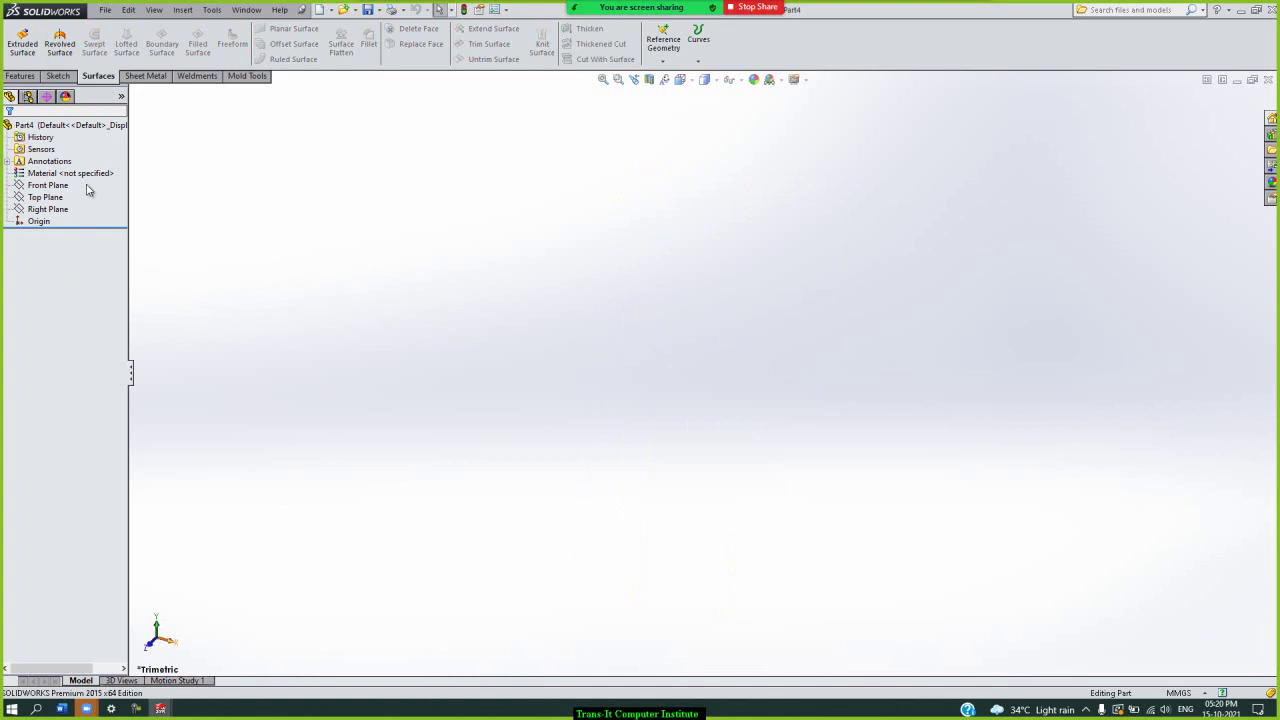
drag(40, 218, 55, 185)
right_click(52, 203)
click(58, 184)
click(497, 155)
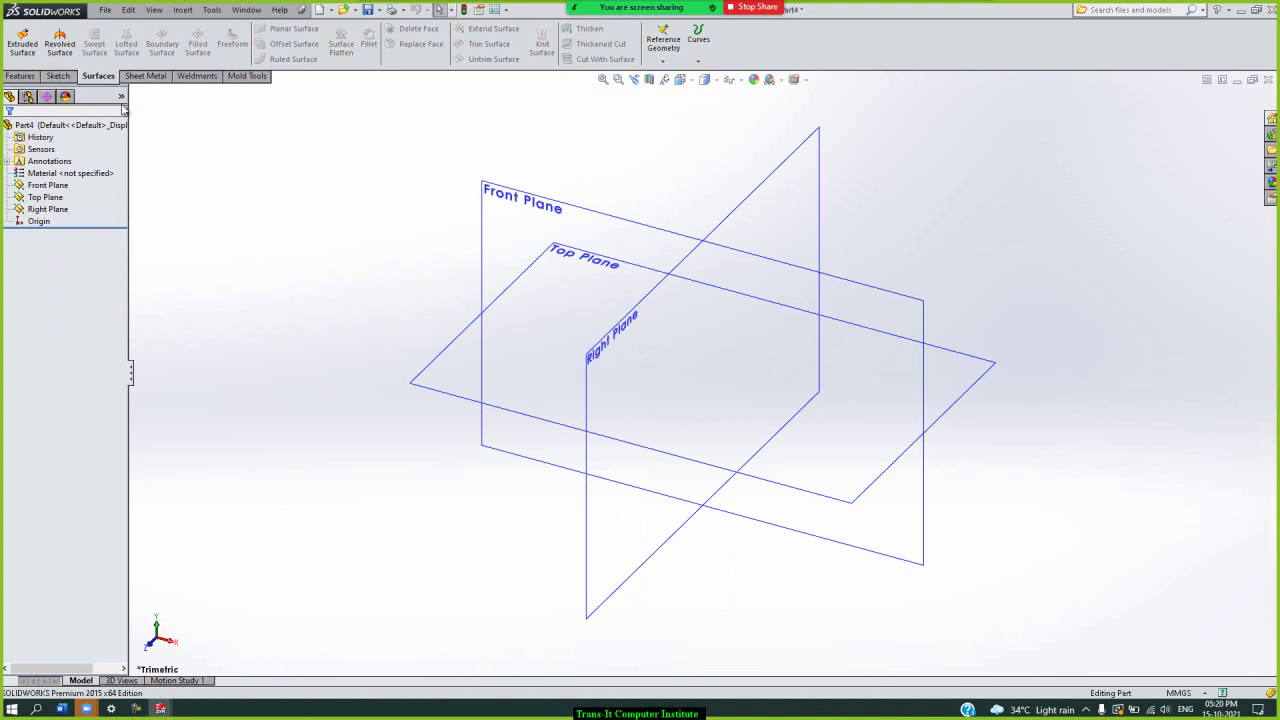
- Display the Features commands, re-dock the command panel and list the Reference Geometry options
click(21, 76)
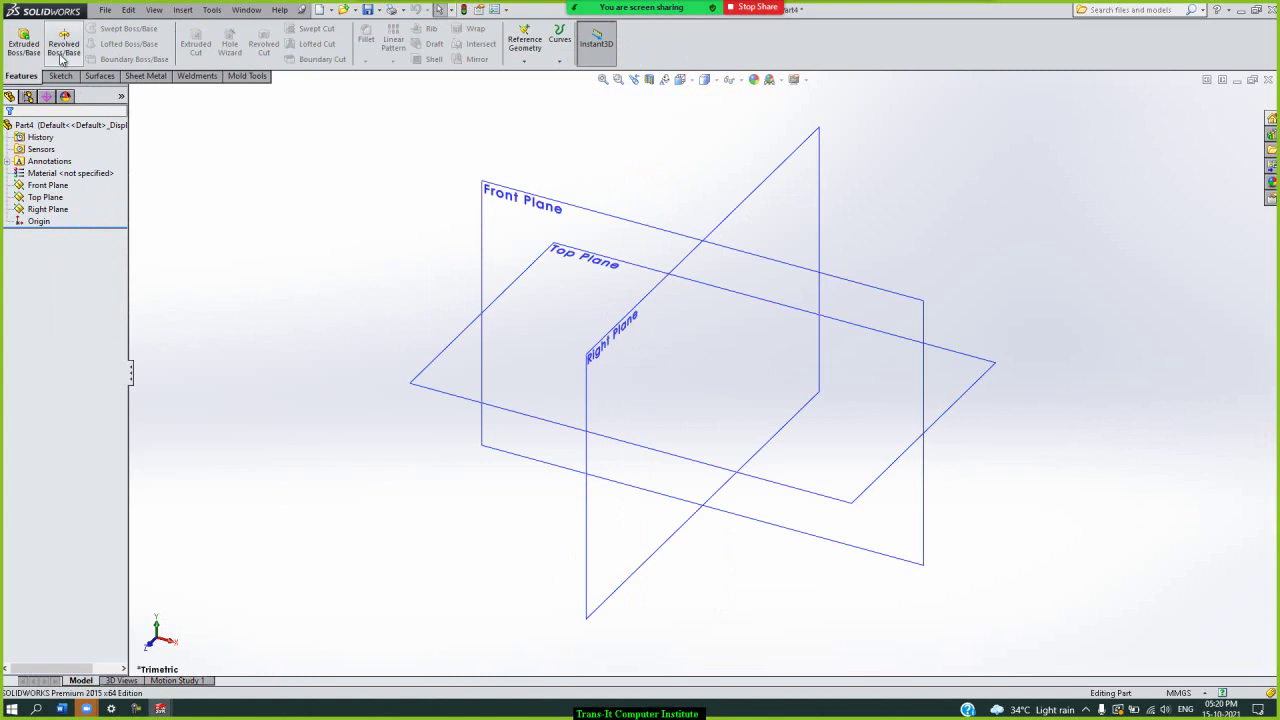
double_click(101, 79)
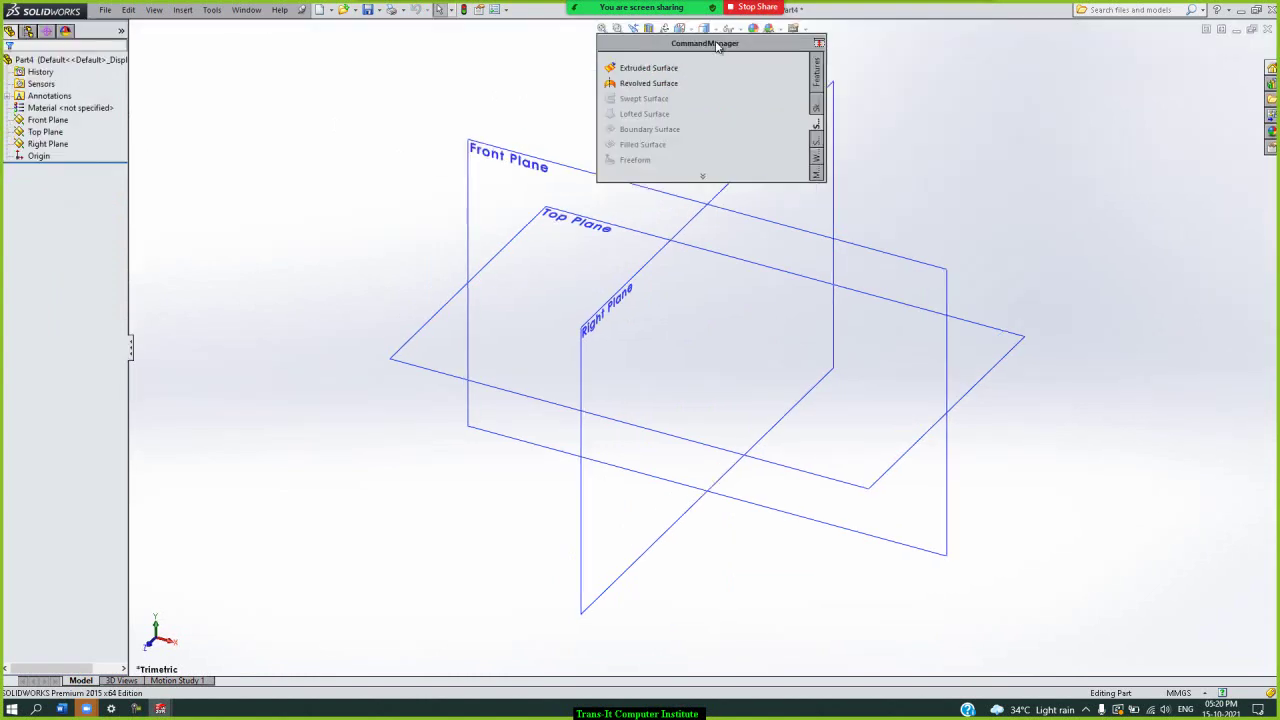
drag(717, 45, 645, 50)
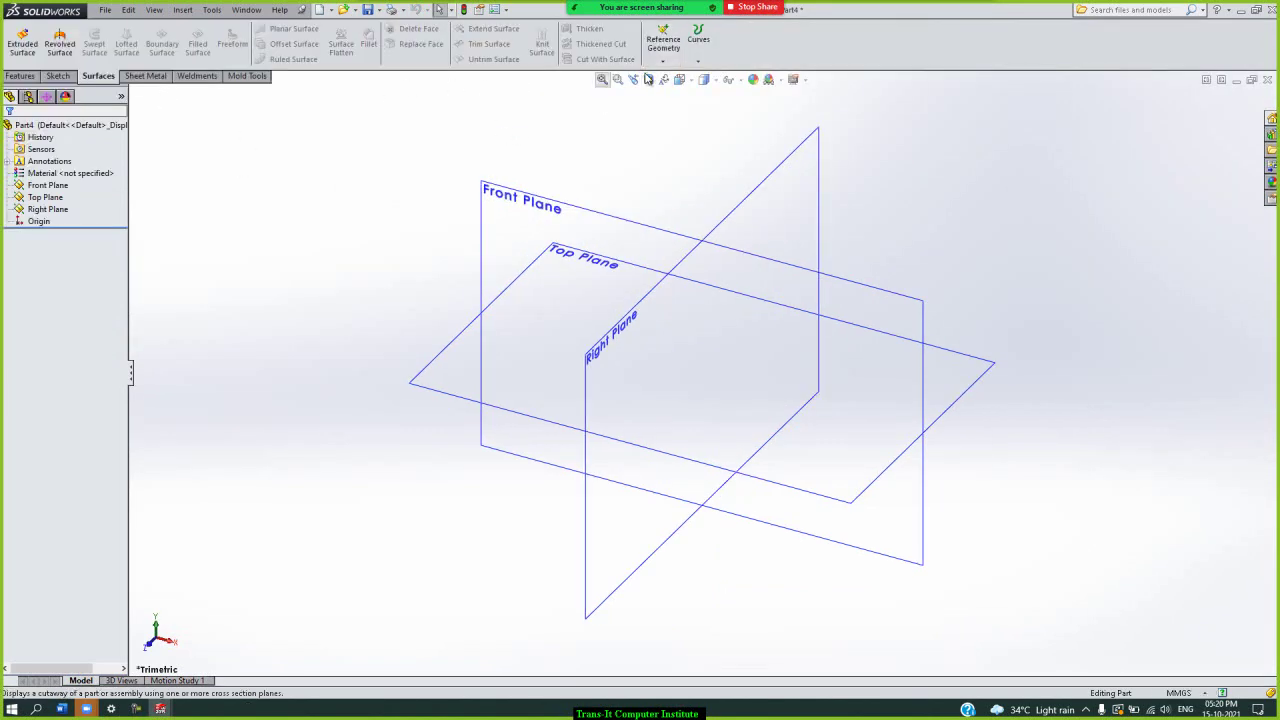
click(651, 61)
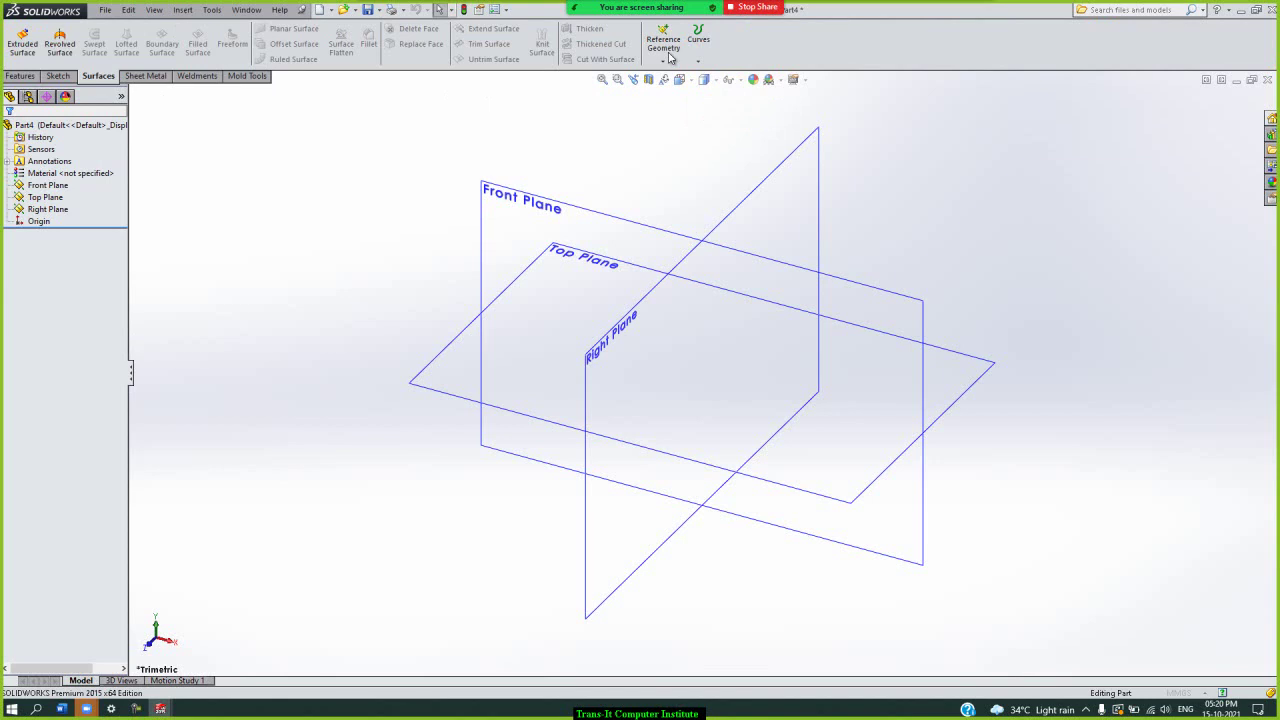
- Create Plane1 from the Top Plane with a 40 mm offset distance
click(670, 58)
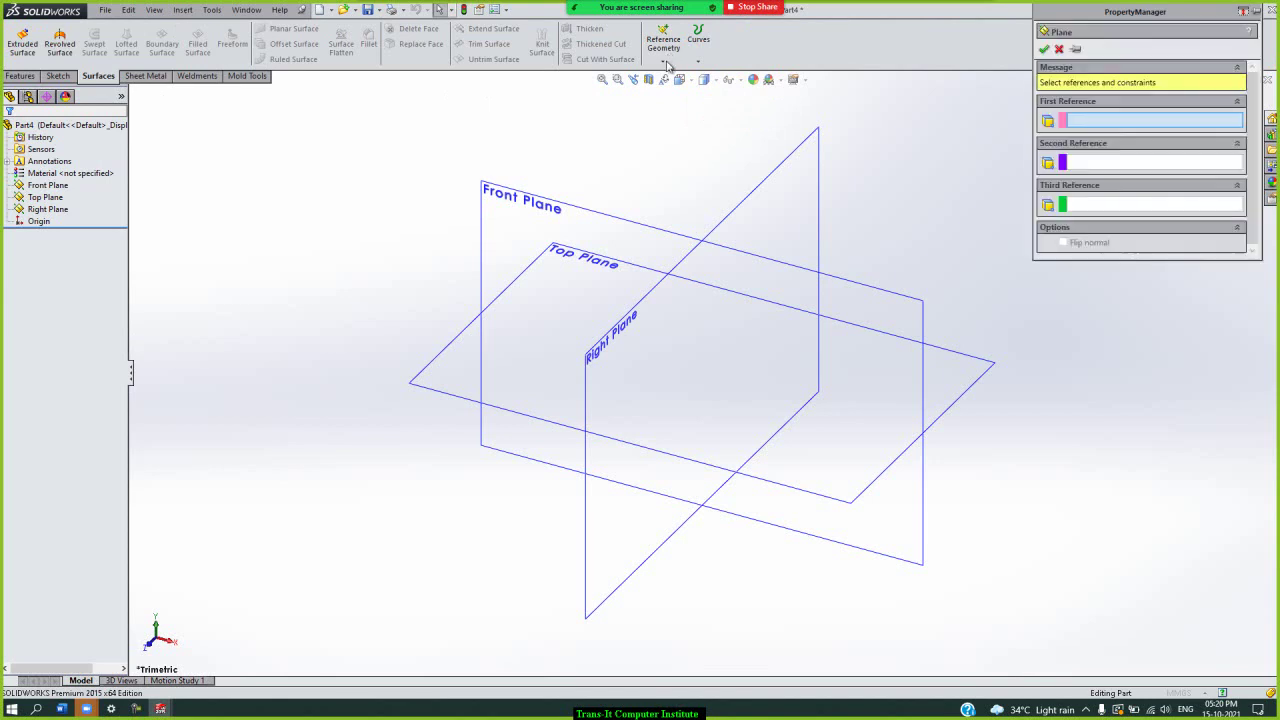
click(622, 262)
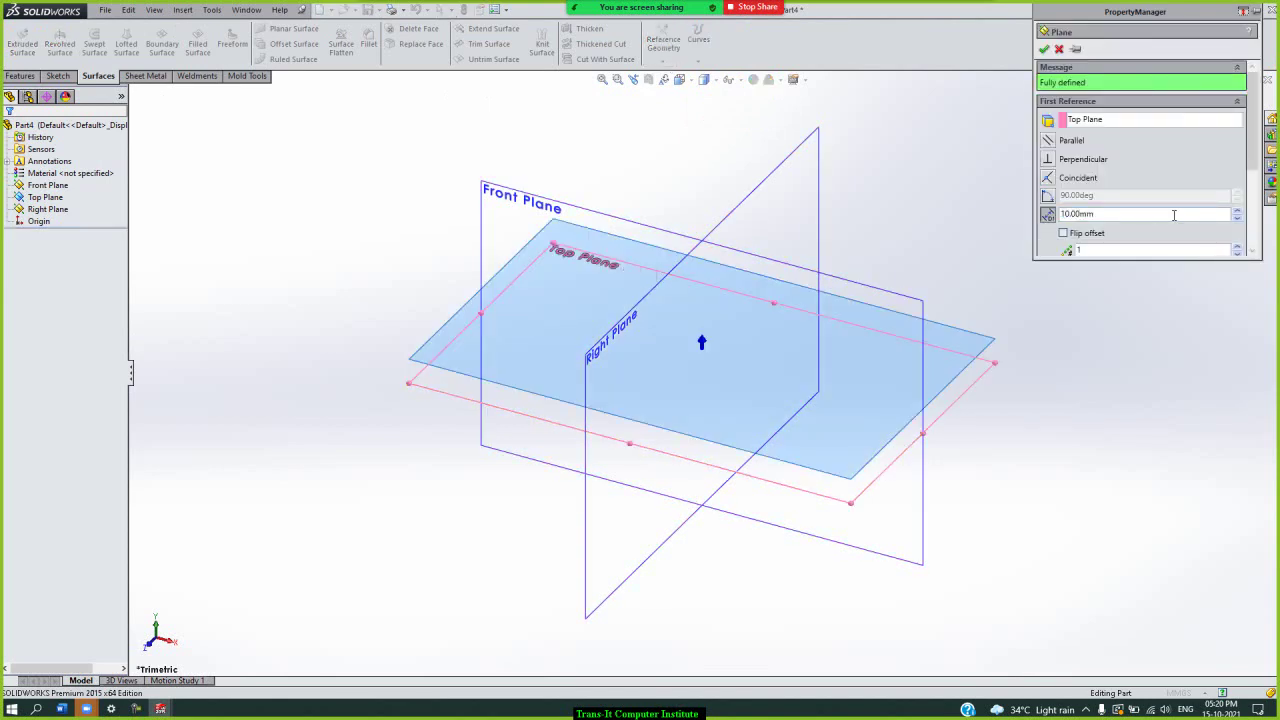
triple_click(1238, 212)
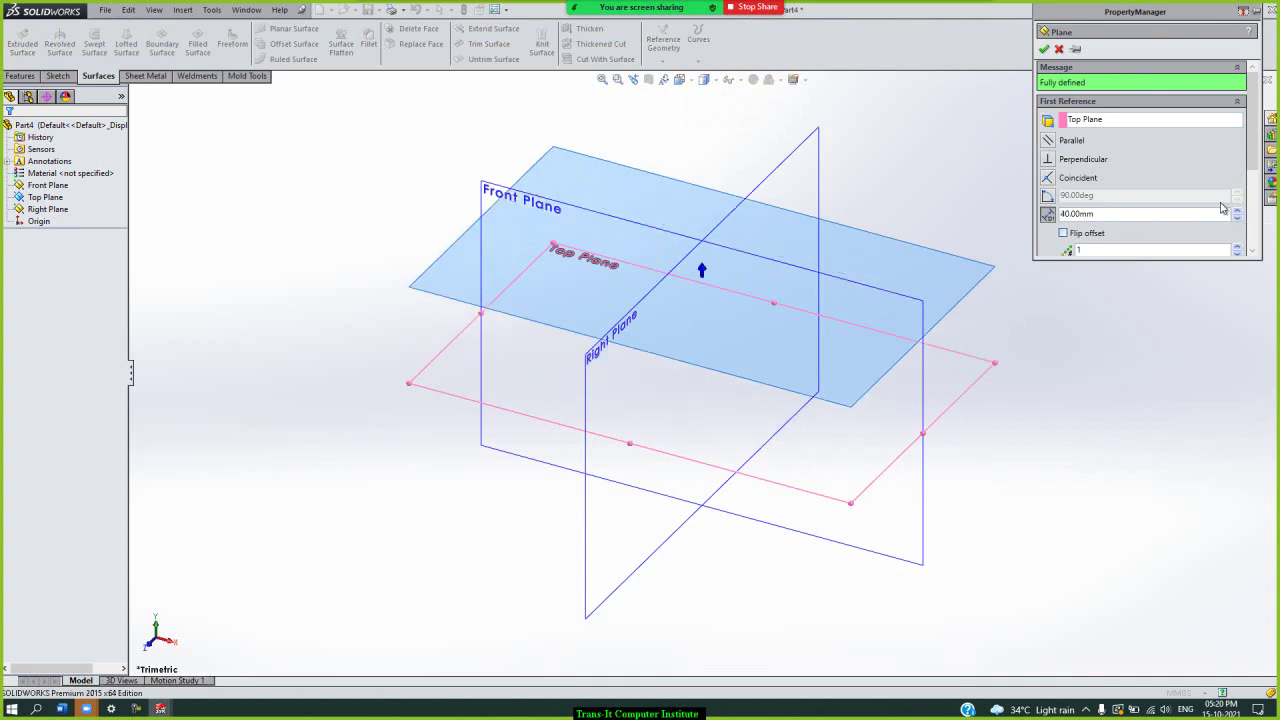
click(1044, 49)
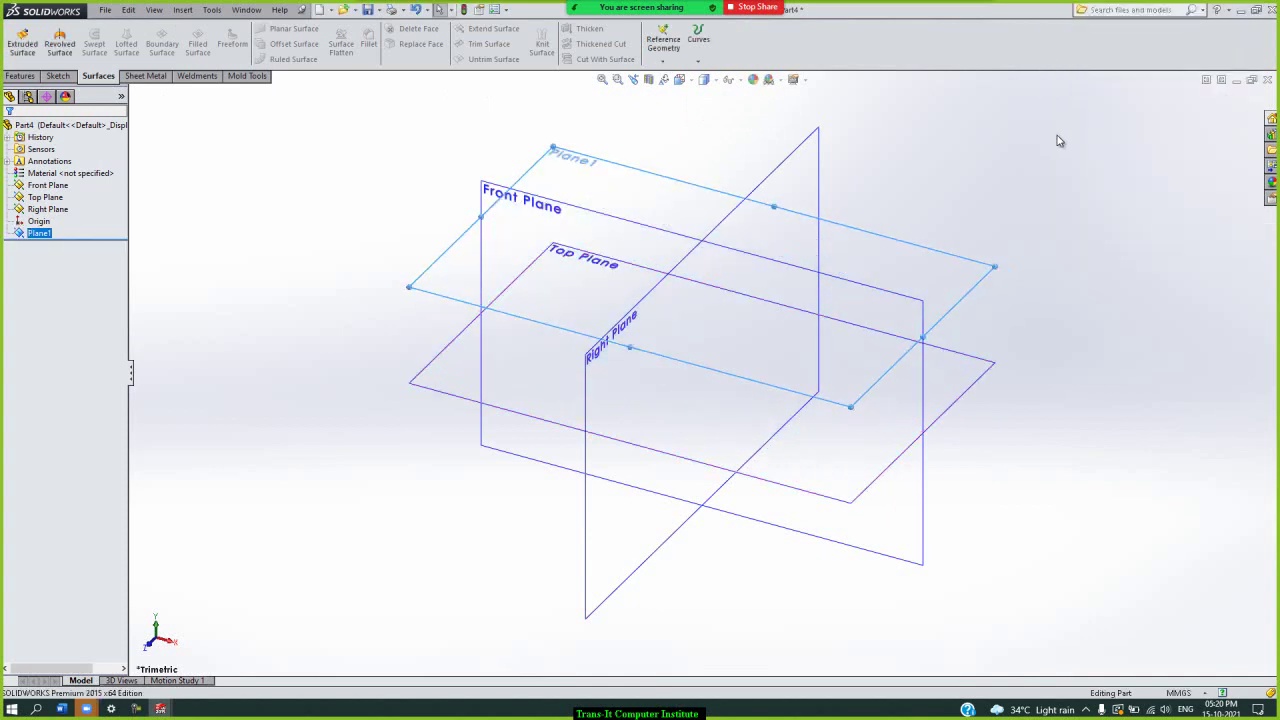
- Start a new sketch on Plane1
click(58, 76)
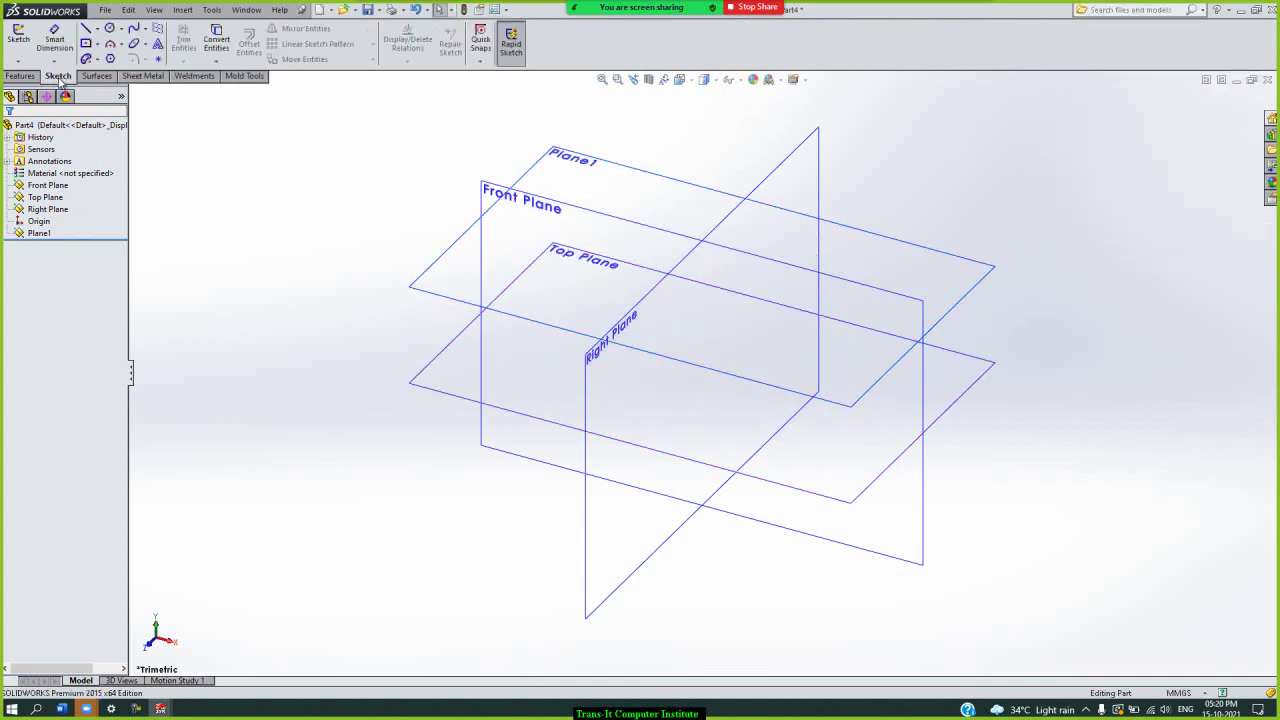
click(18, 40)
click(584, 151)
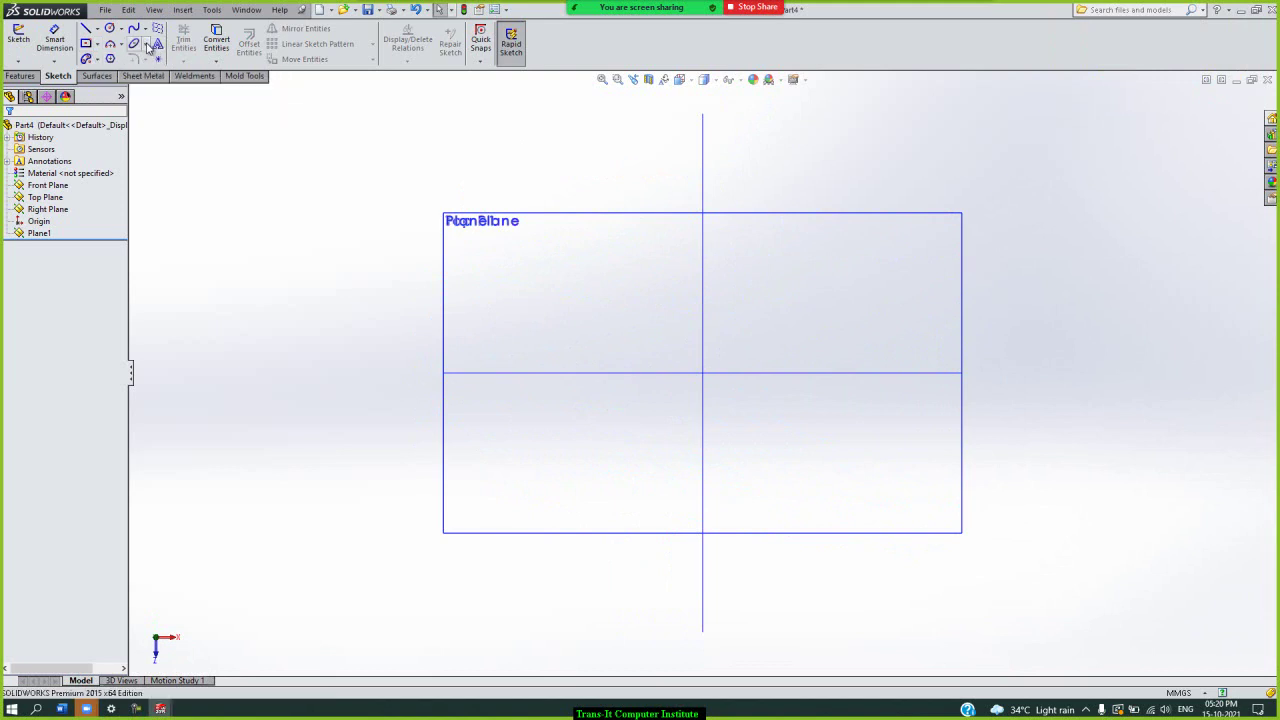
click(146, 45)
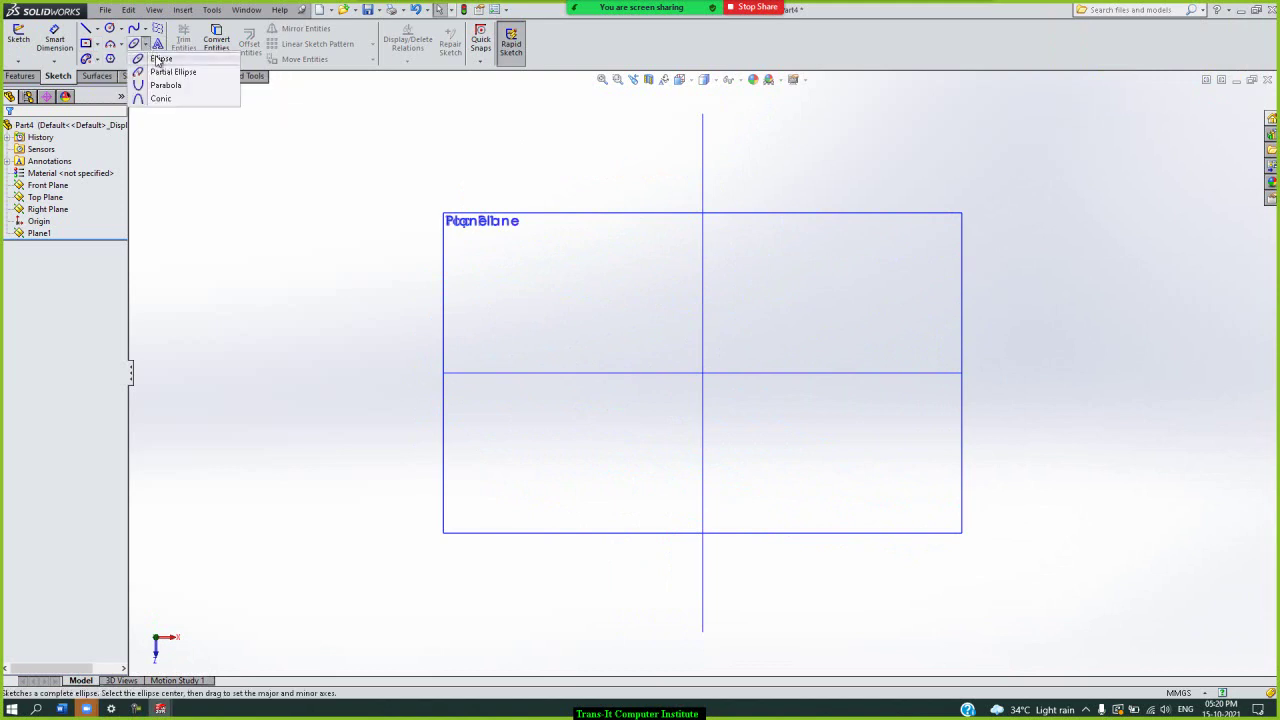
click(159, 59)
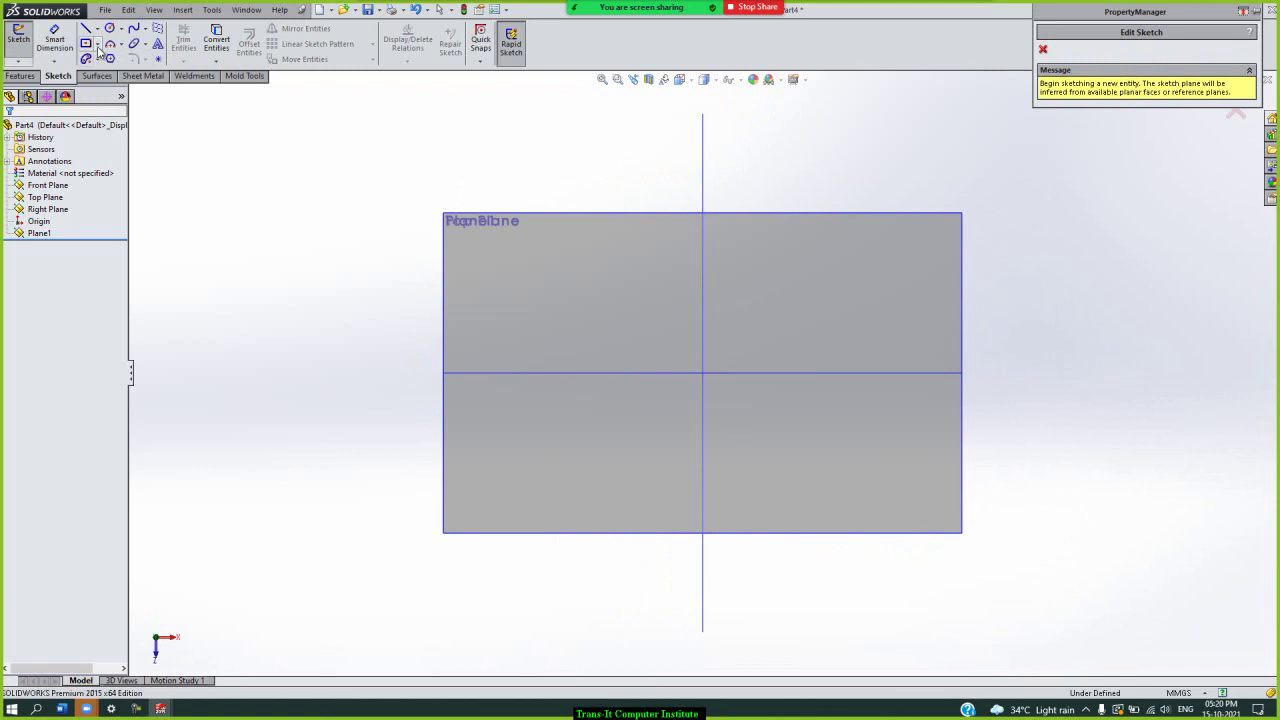
click(97, 45)
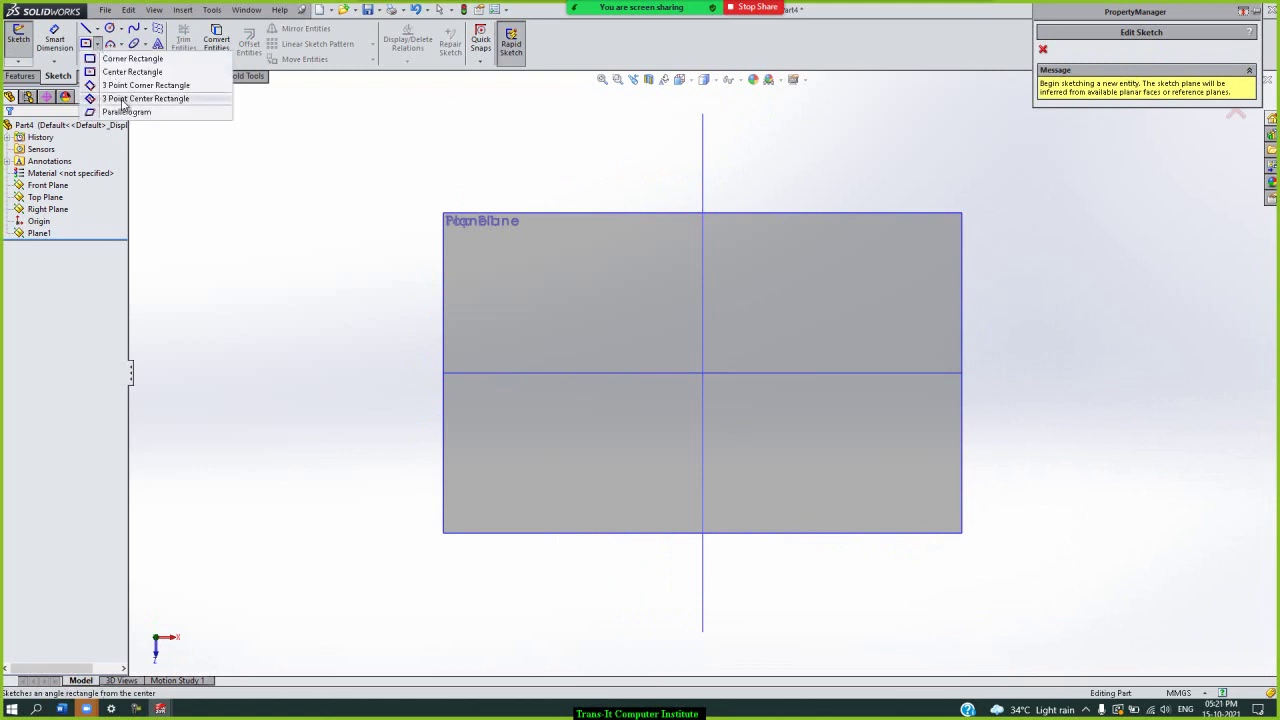
click(122, 99)
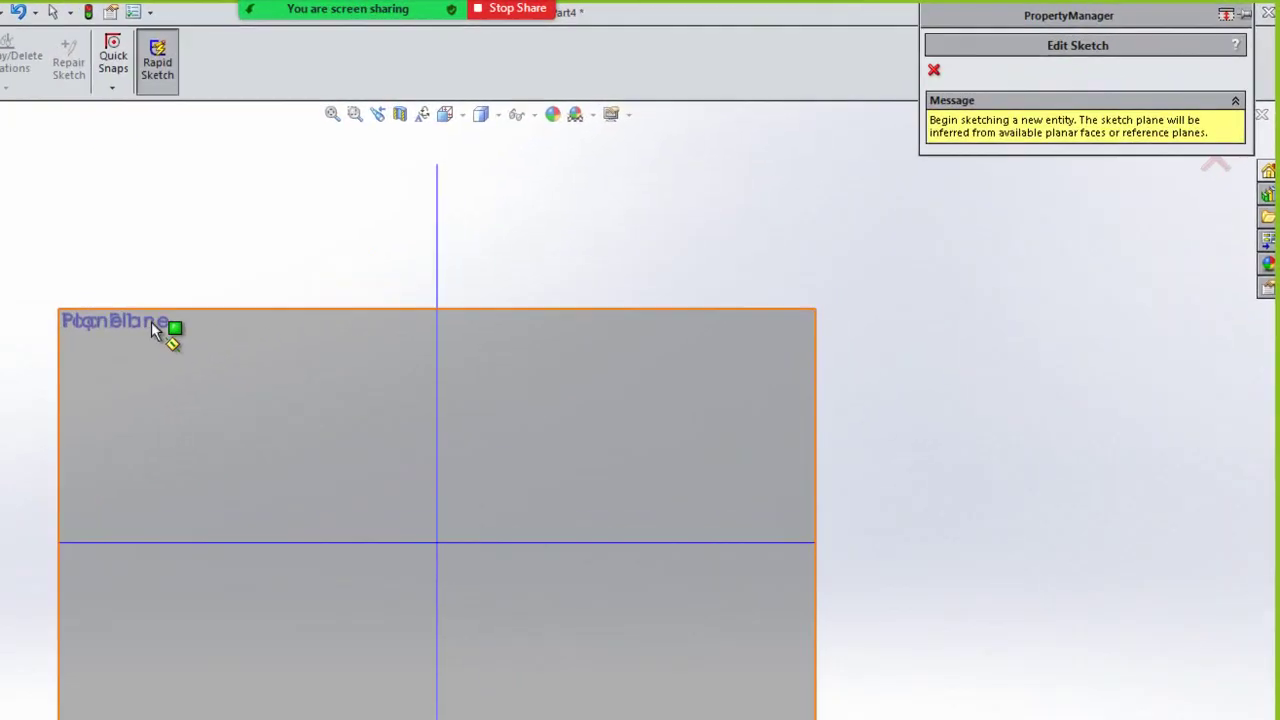
click(151, 321)
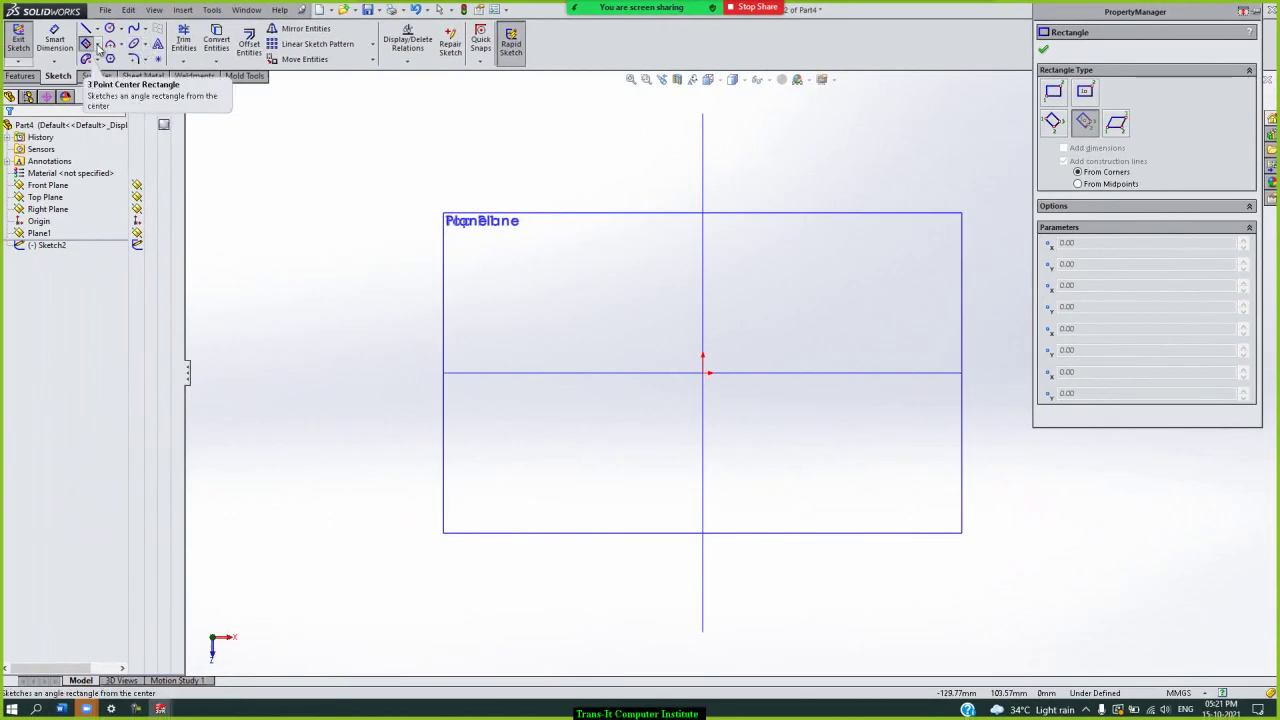
- Draw a straight slot from the origin, 37.59 long and 32.55 wide
click(99, 61)
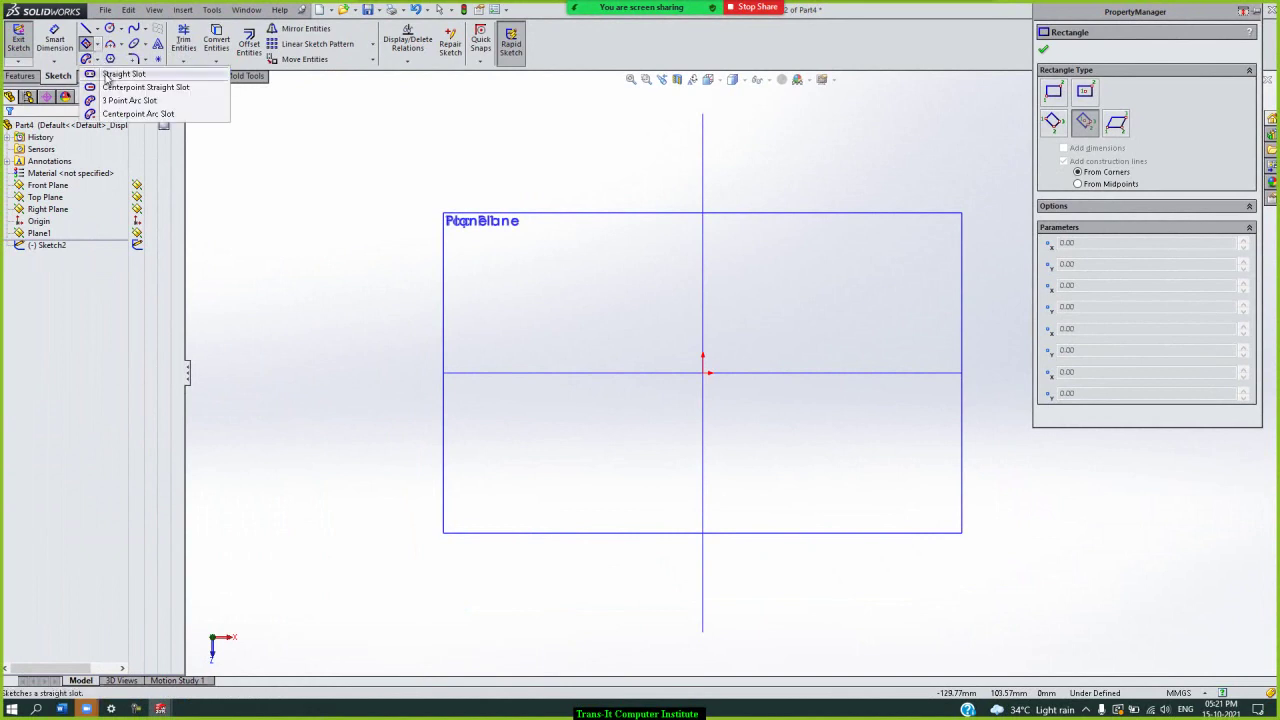
click(108, 78)
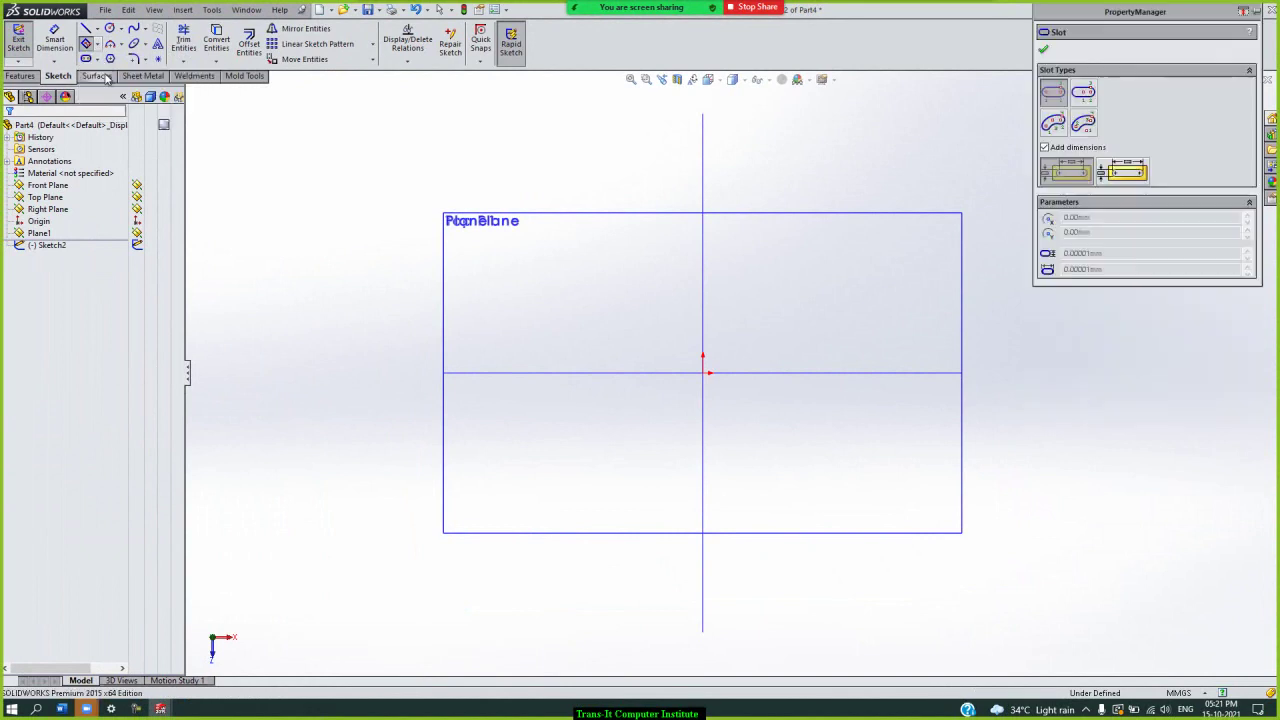
click(703, 373)
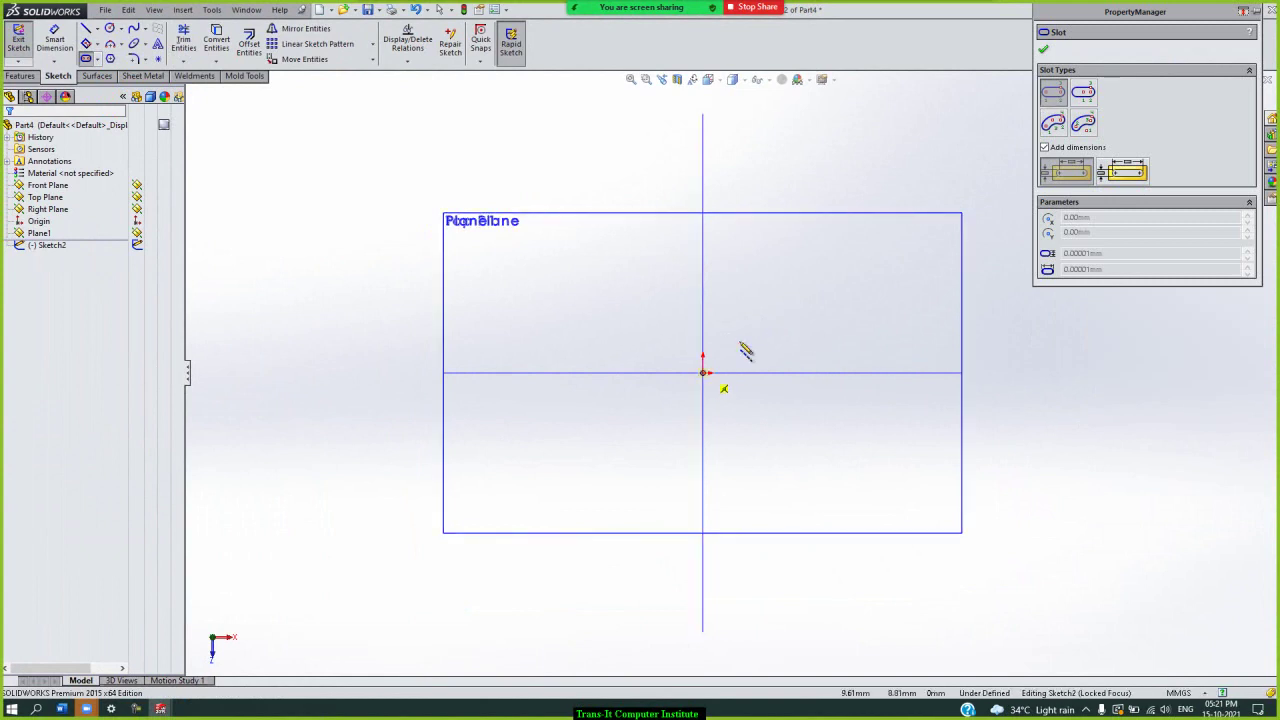
click(786, 302)
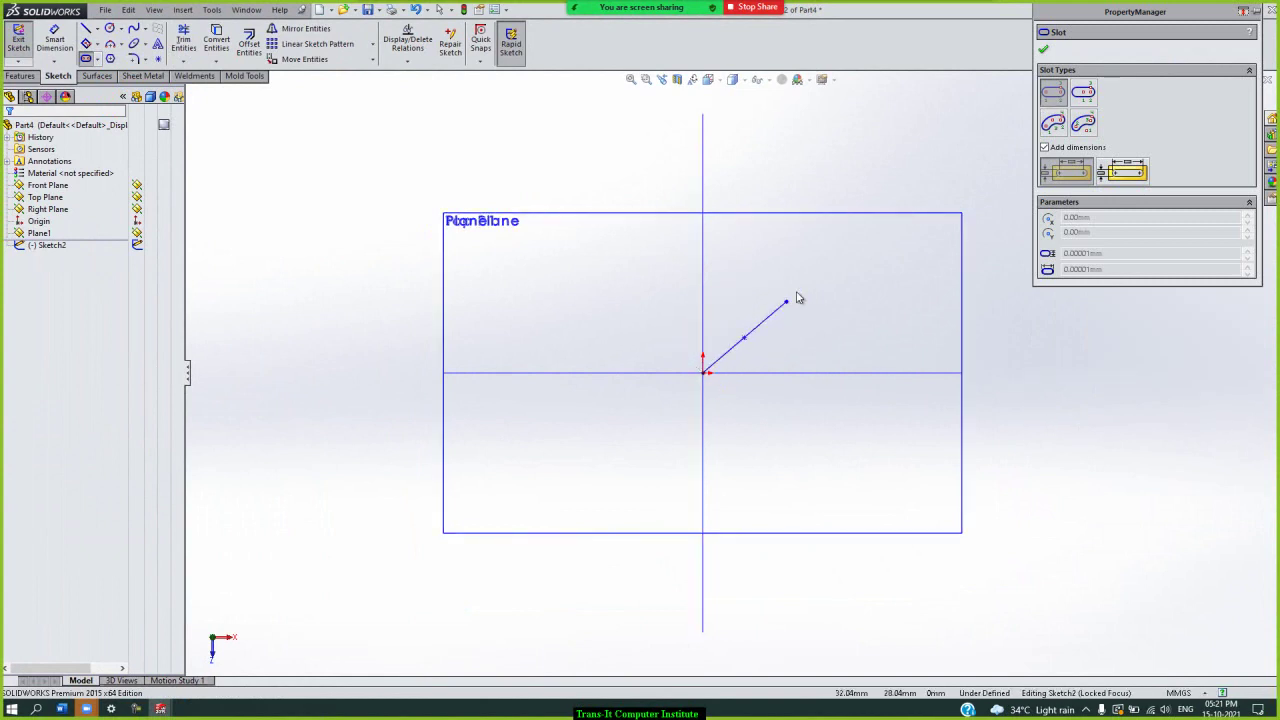
click(843, 321)
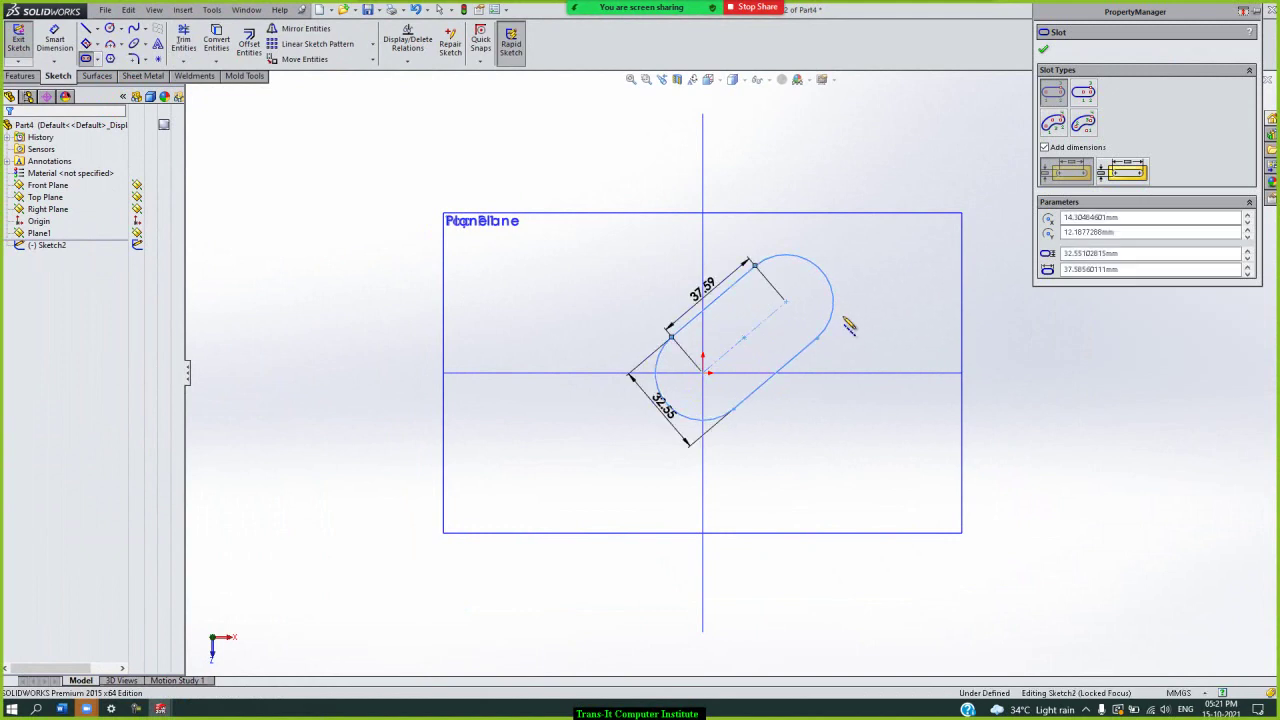
click(1049, 52)
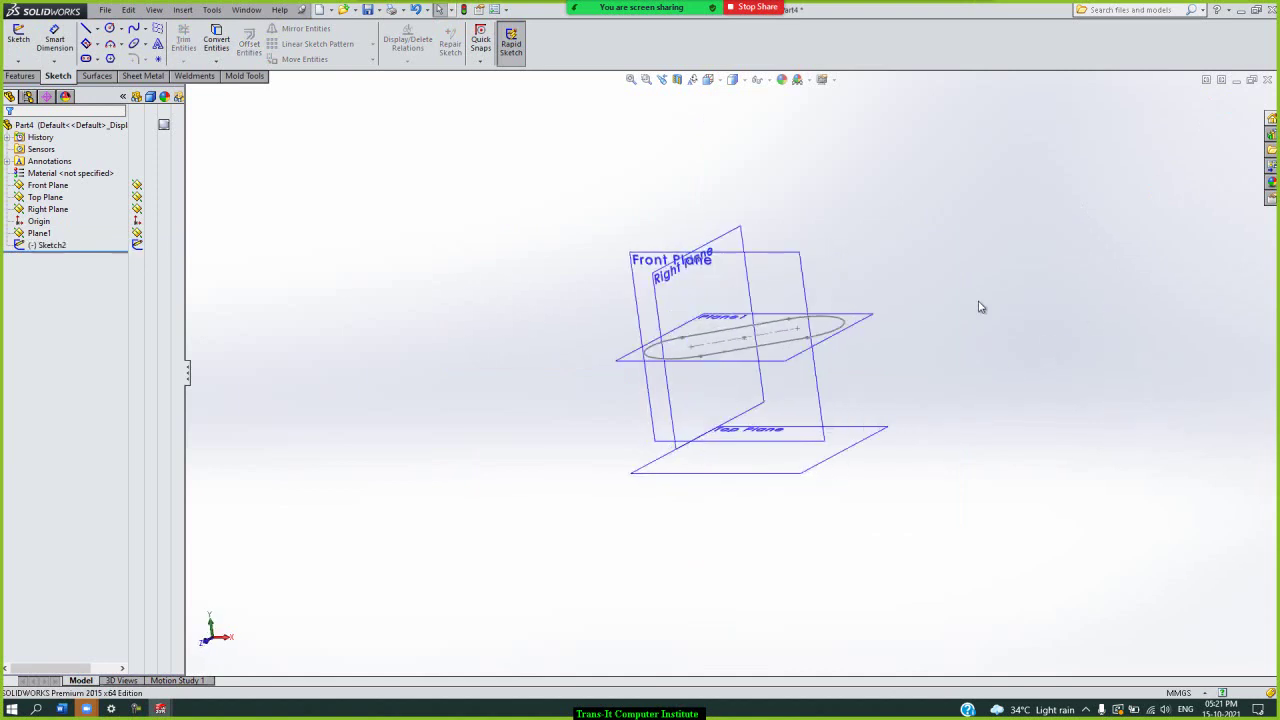
- Start a new sketch on the Top Plane, viewed Normal To
click(14, 30)
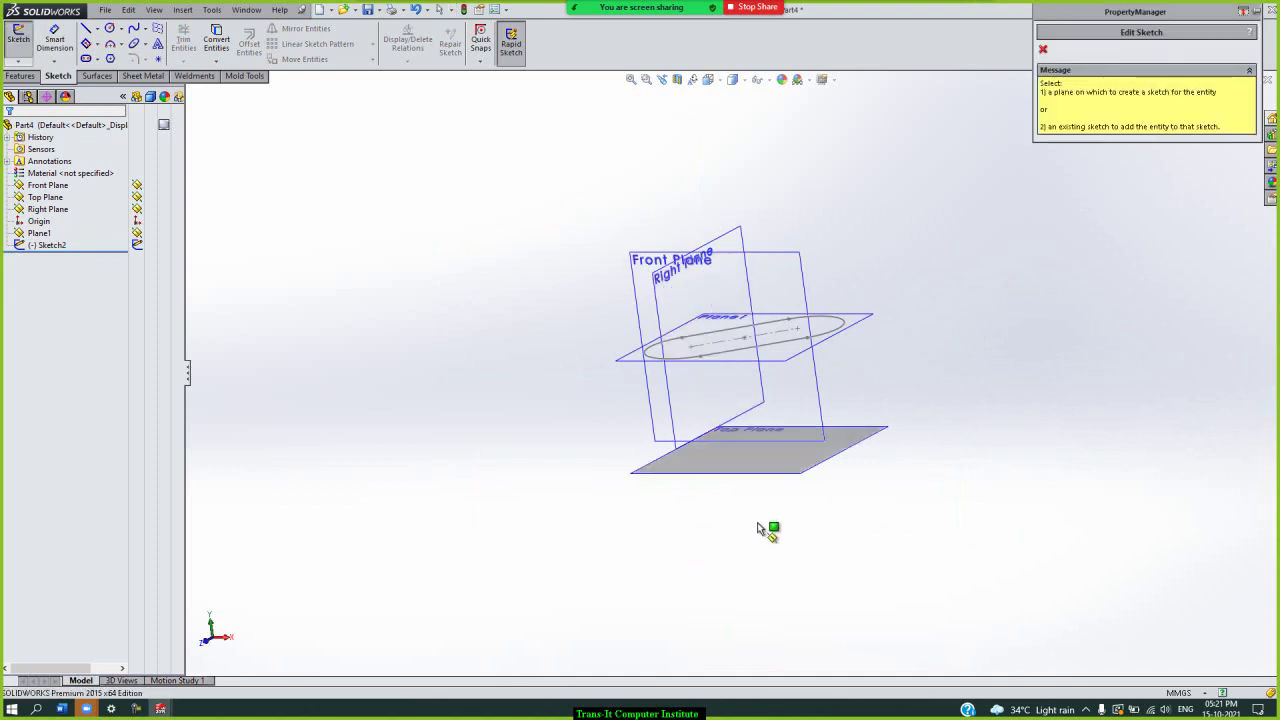
key(Escape)
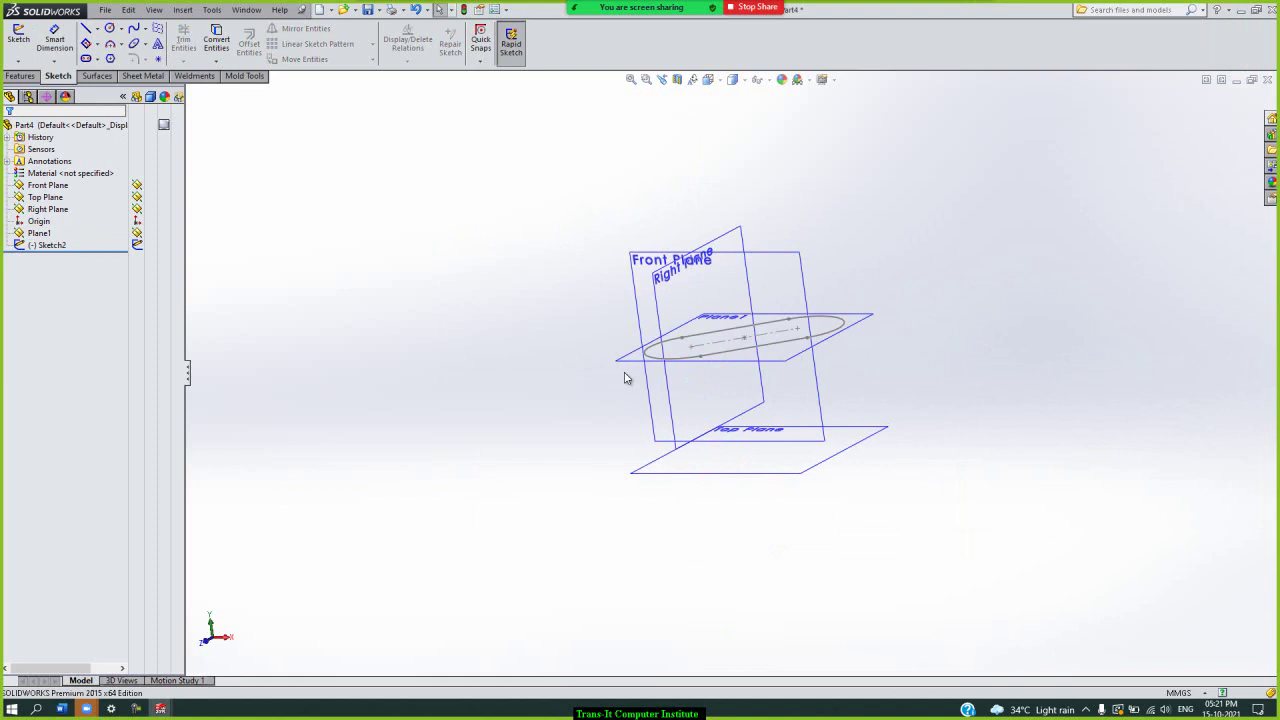
mouse_move(641, 8)
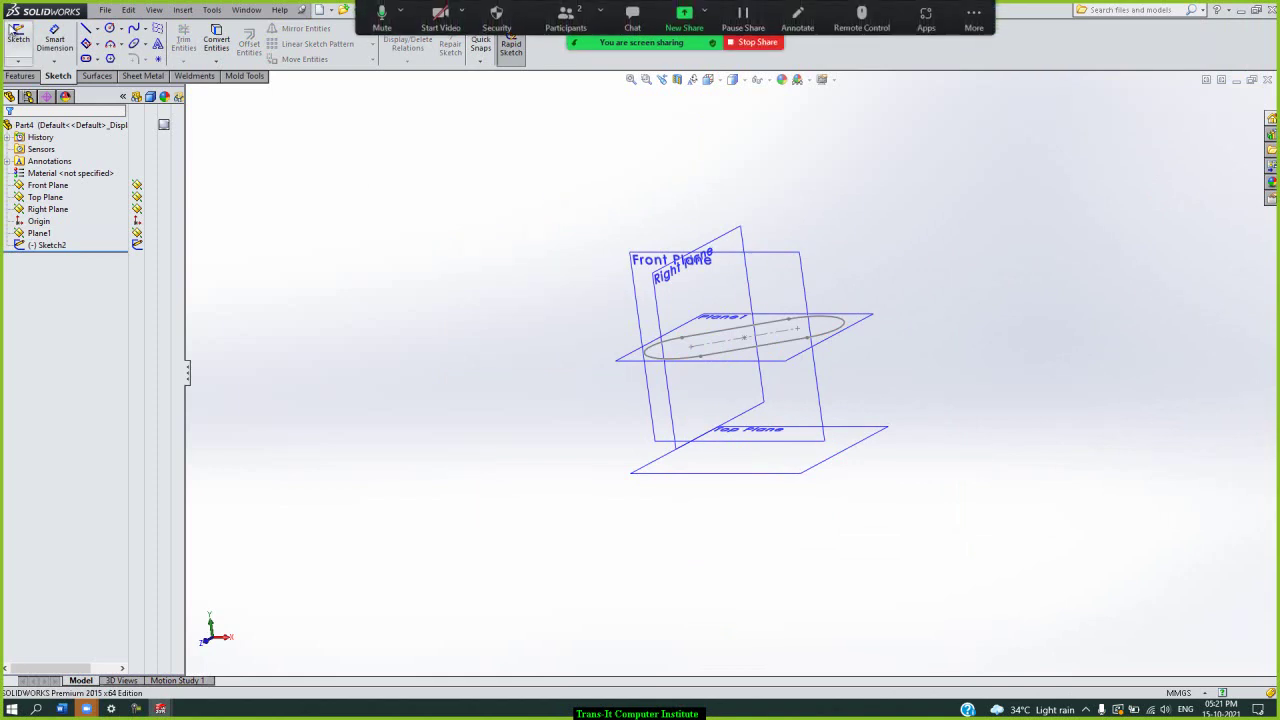
click(18, 35)
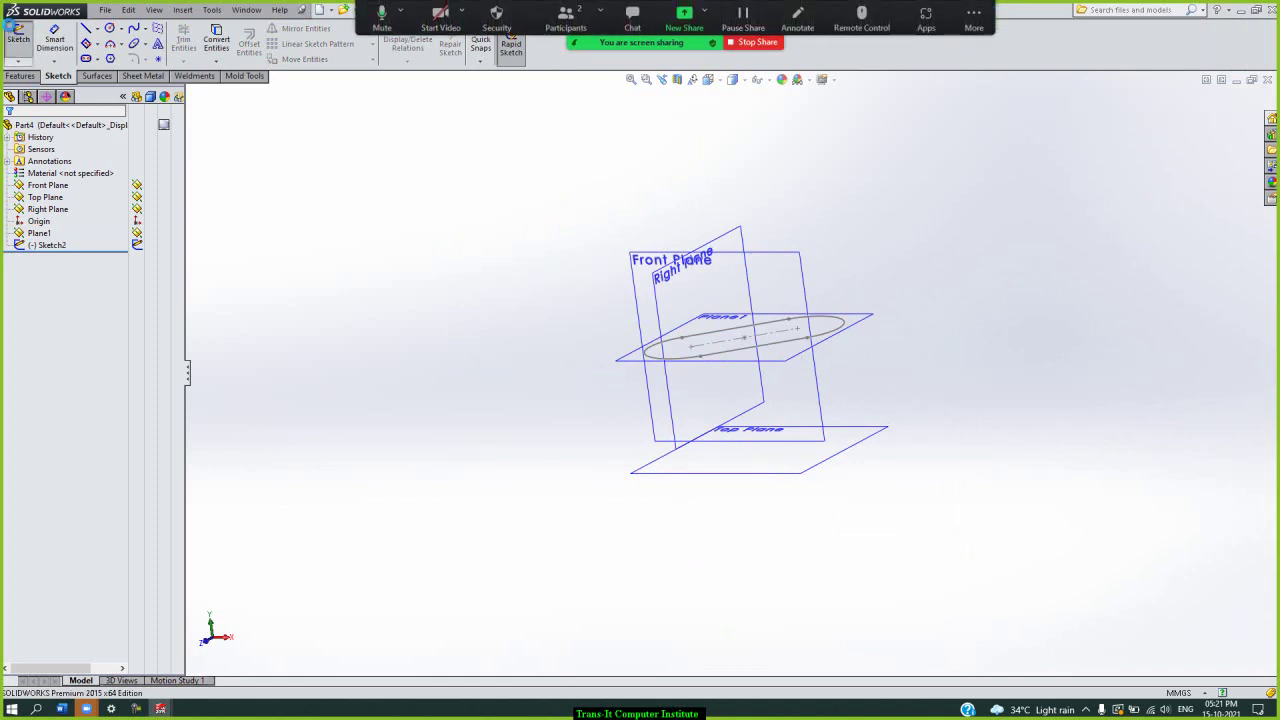
click(876, 437)
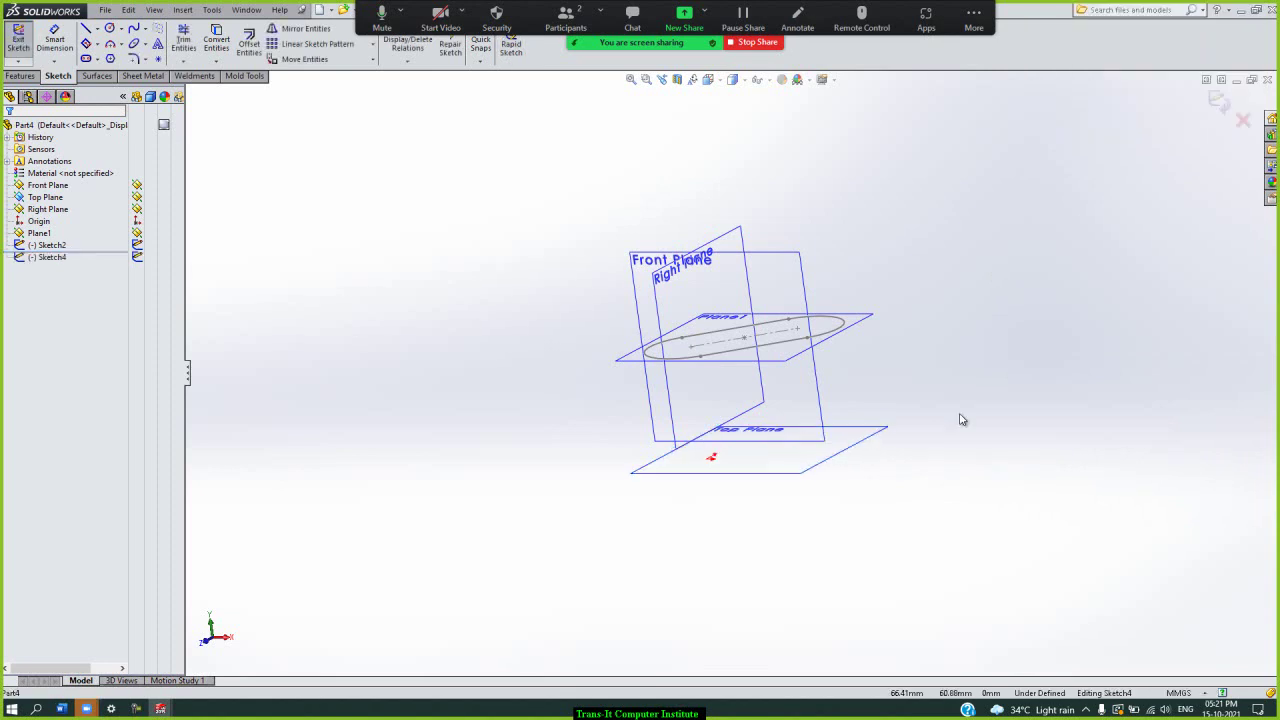
key(space)
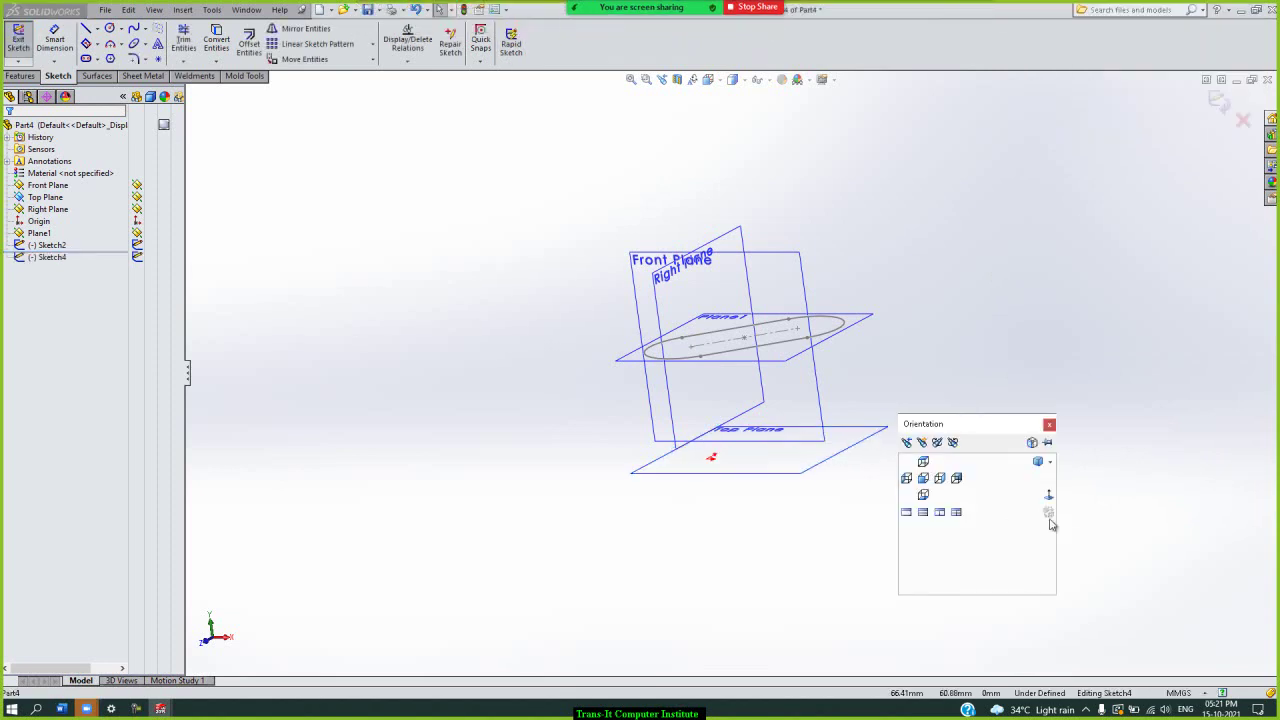
click(1048, 497)
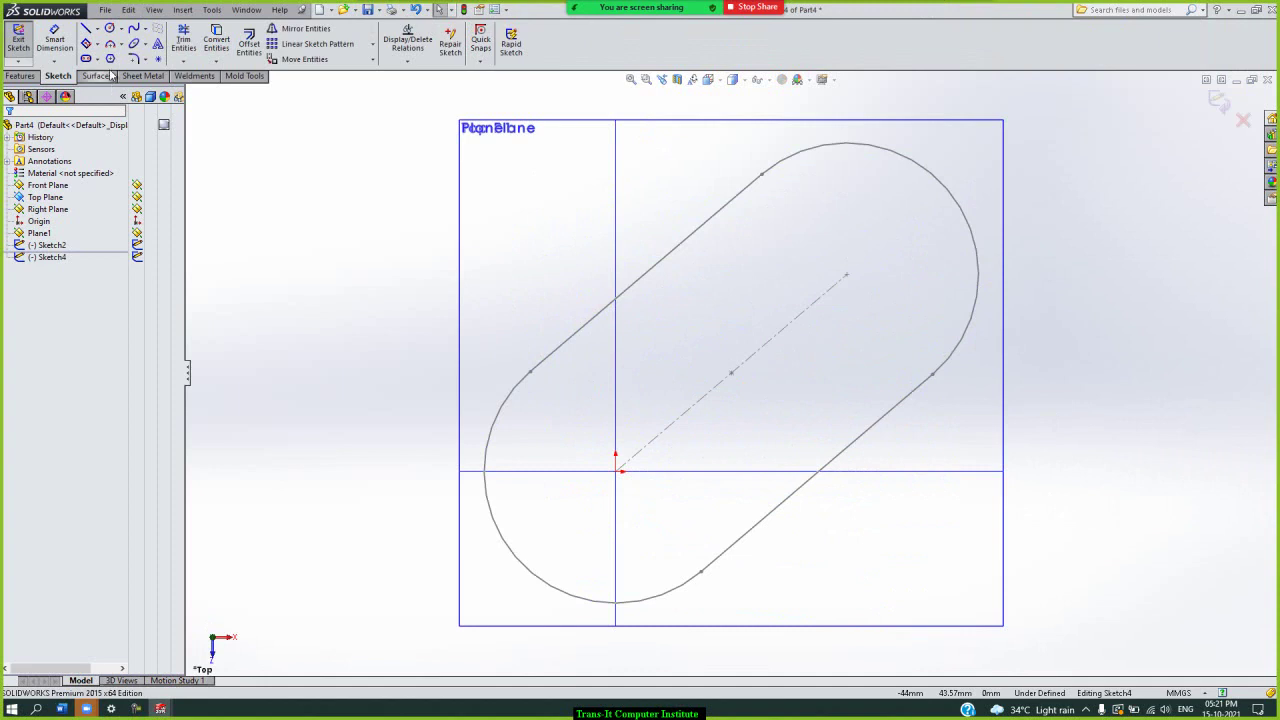
- Draw a centerpoint straight slot at the origin, 52.24 long and 19.15 wide
click(87, 59)
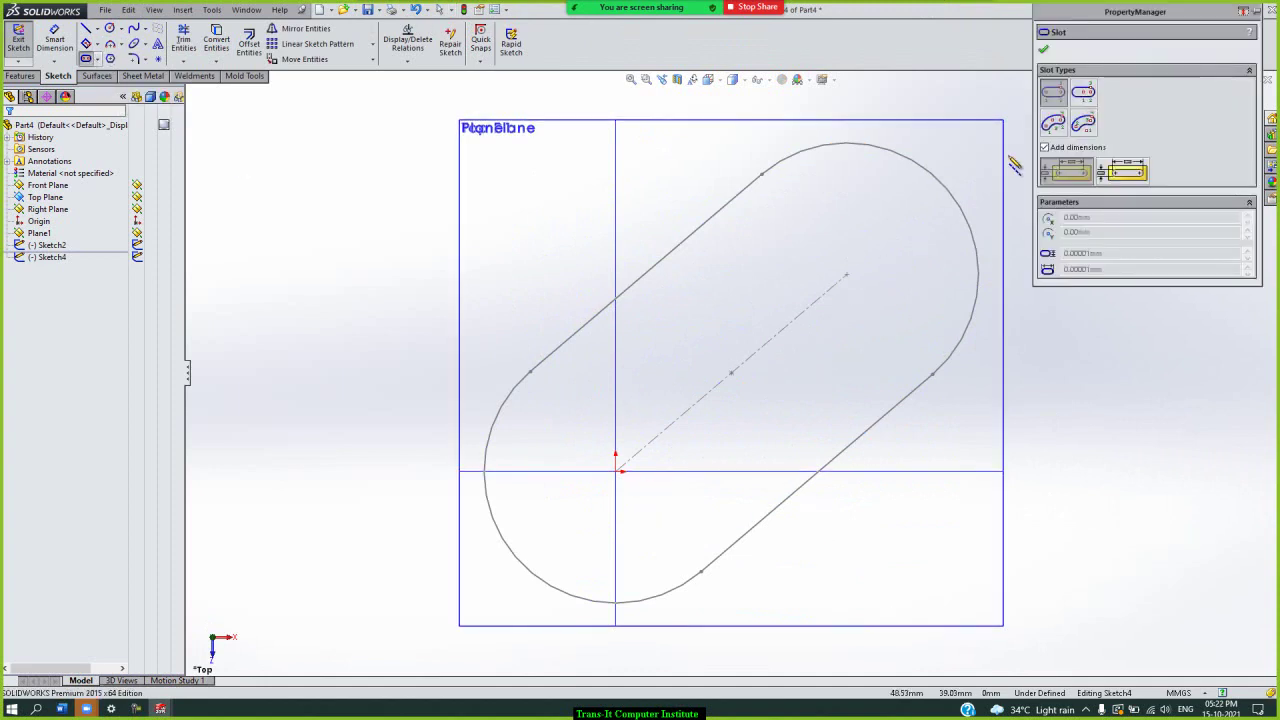
click(1086, 97)
click(614, 472)
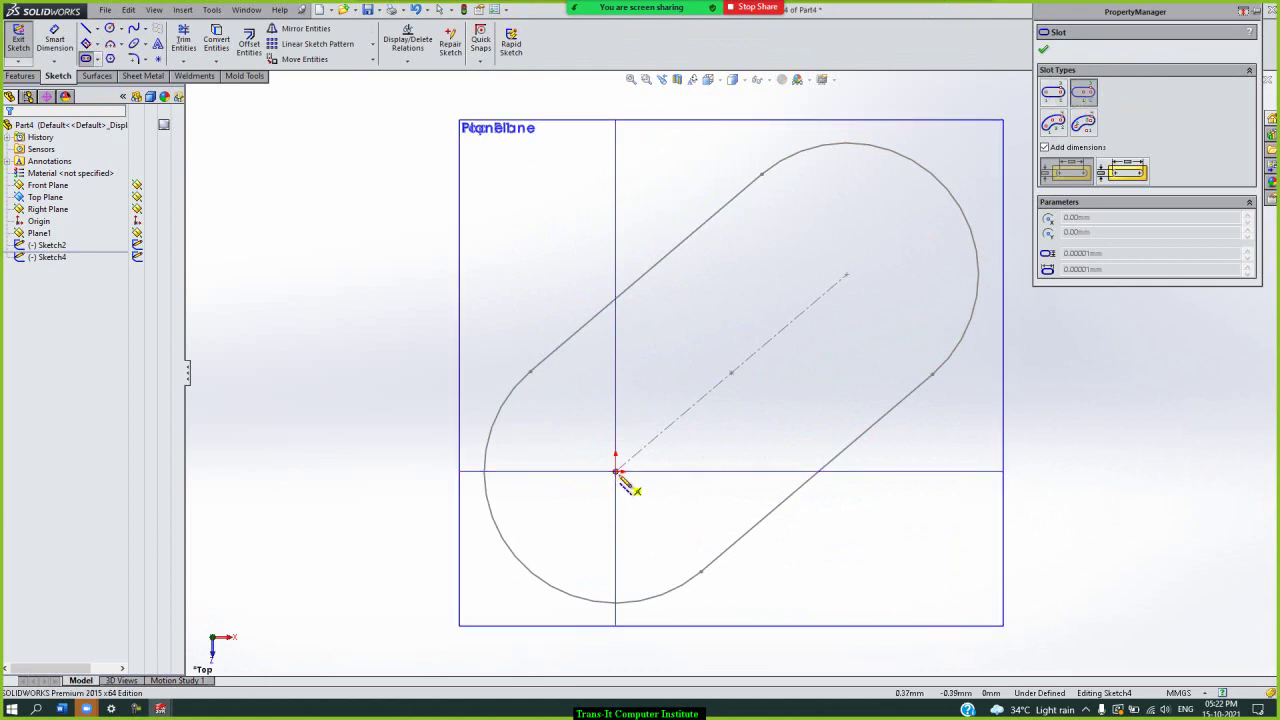
click(790, 592)
click(843, 538)
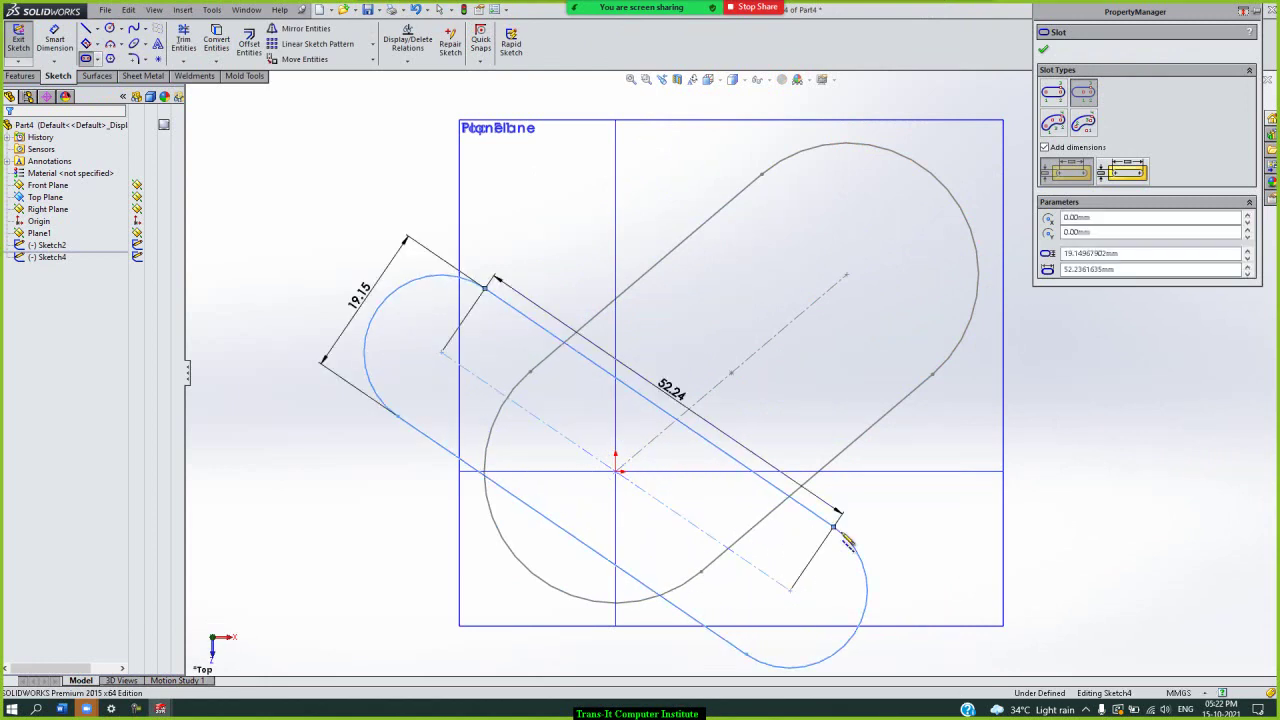
click(1043, 49)
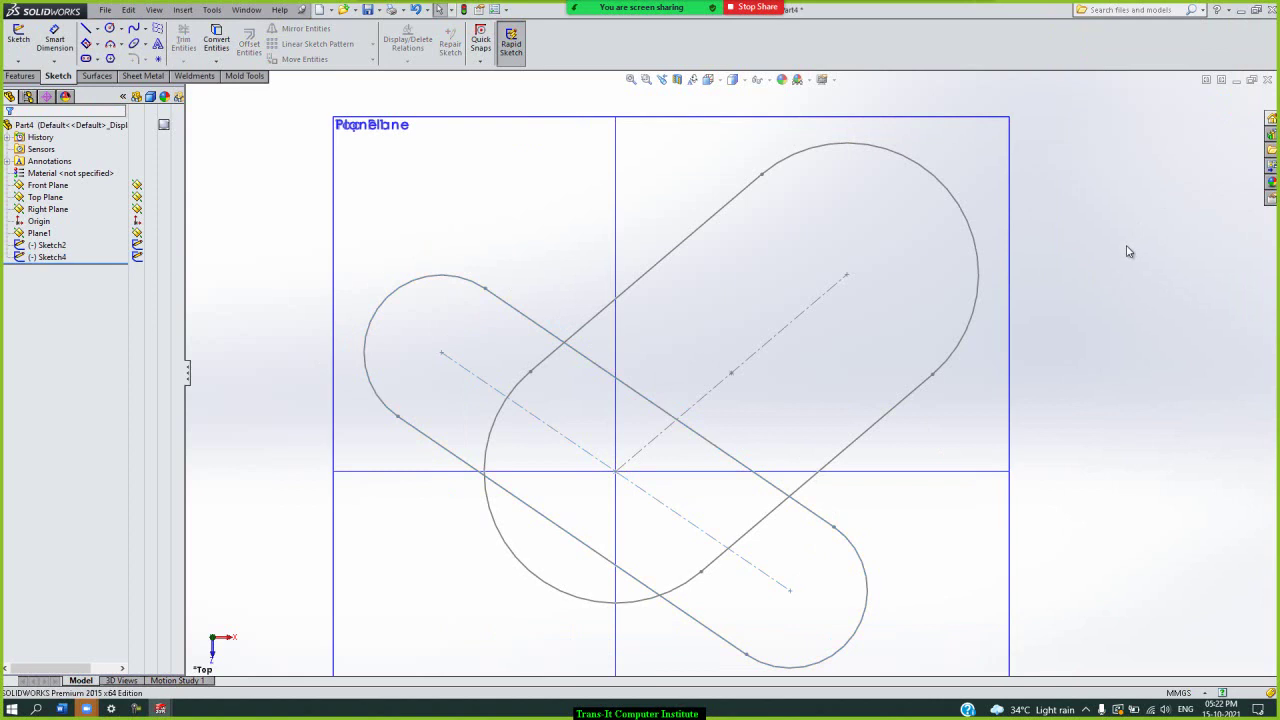
- Loft a surface between the Sketch2 and Sketch4 slot profiles
key(ctrl+1)
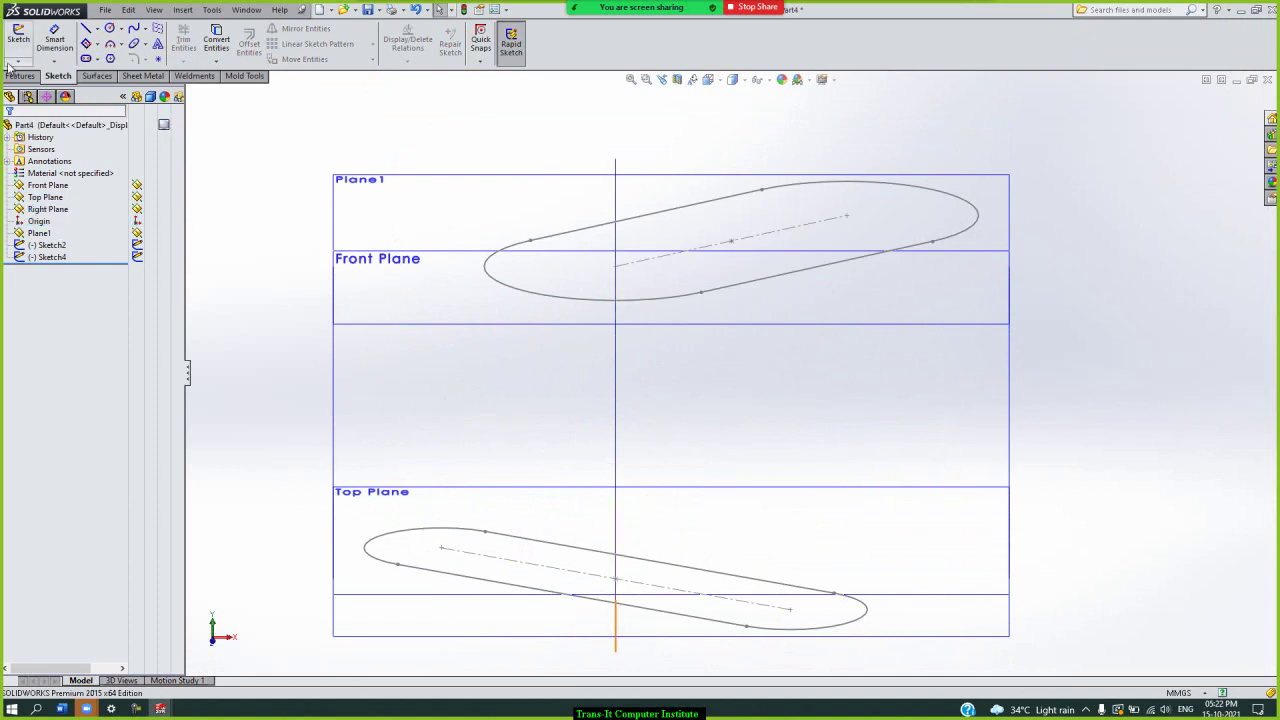
click(95, 76)
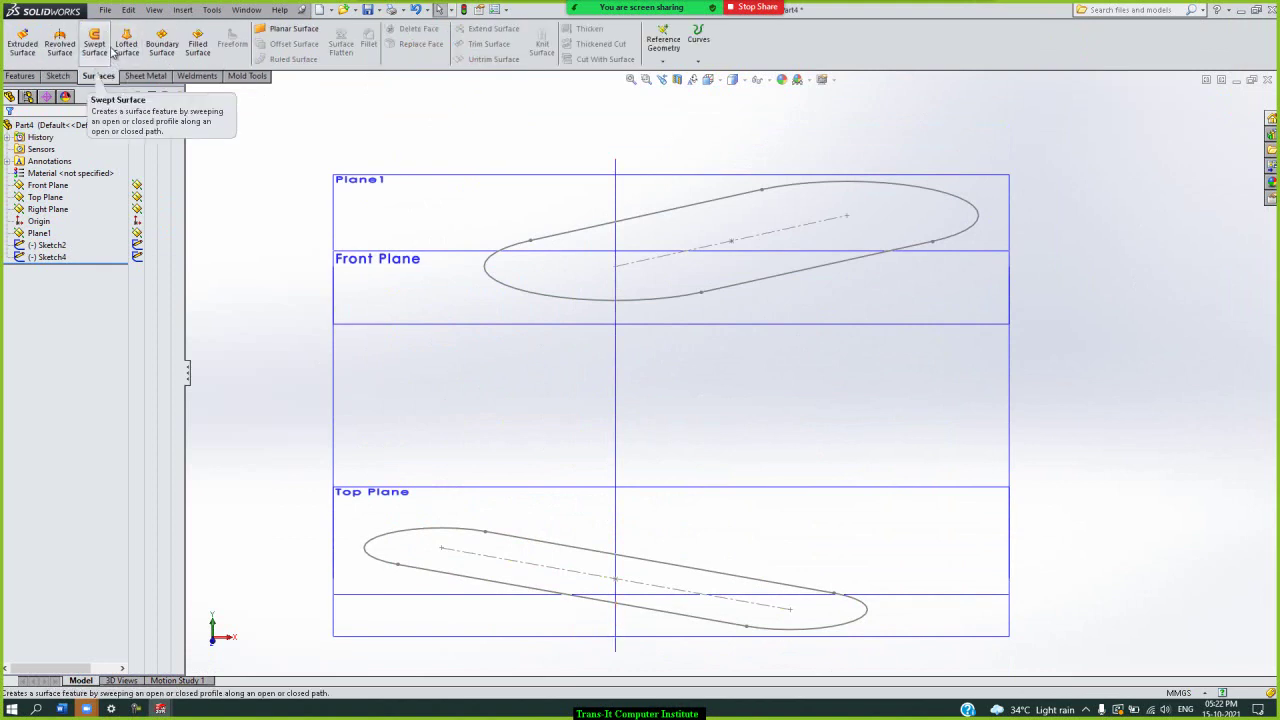
click(127, 50)
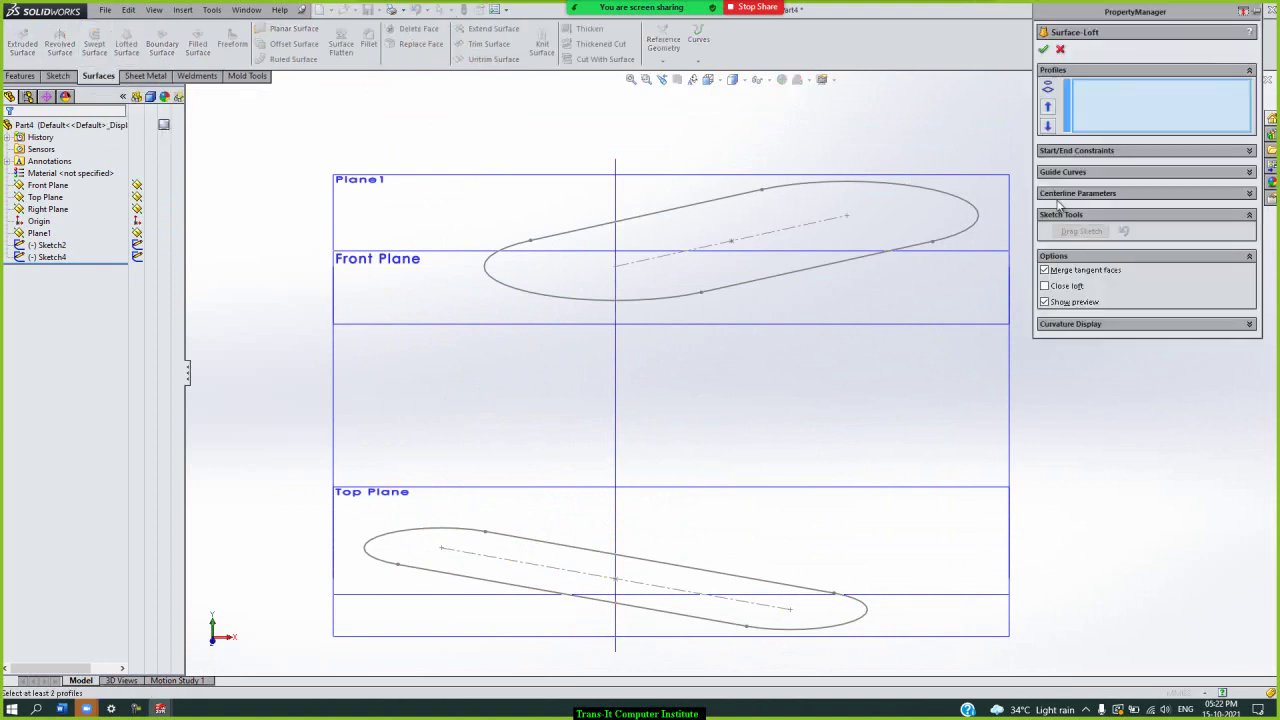
click(963, 237)
click(855, 624)
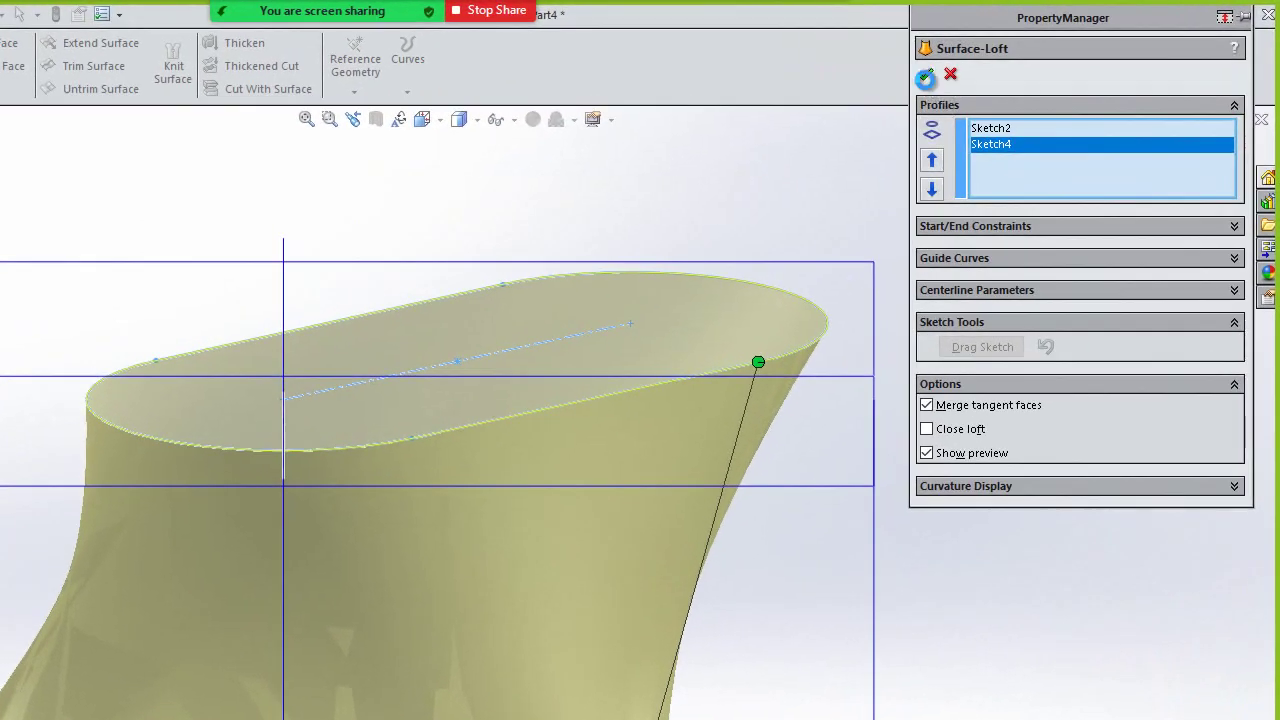
click(1043, 49)
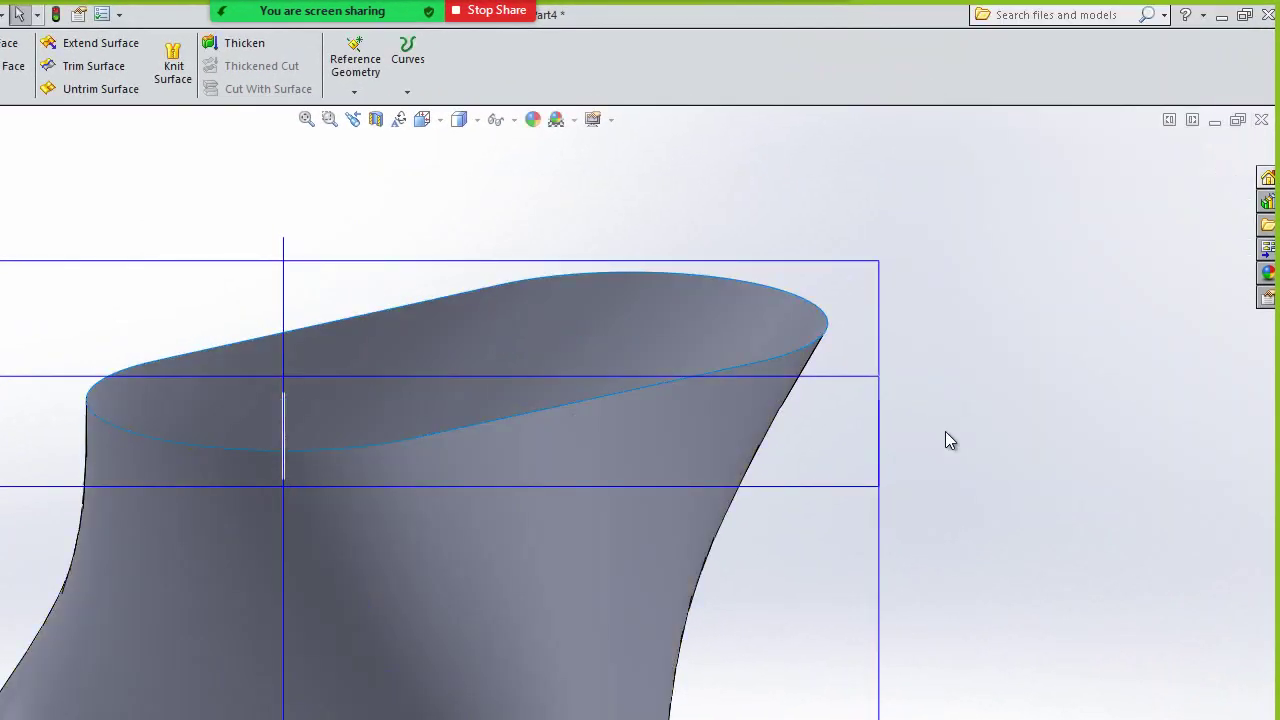
- Rotate the view to inspect Surface-Loft1, then bring up the New Document dialog
key(Down)
key(Down)
key(Down)
key(Down)
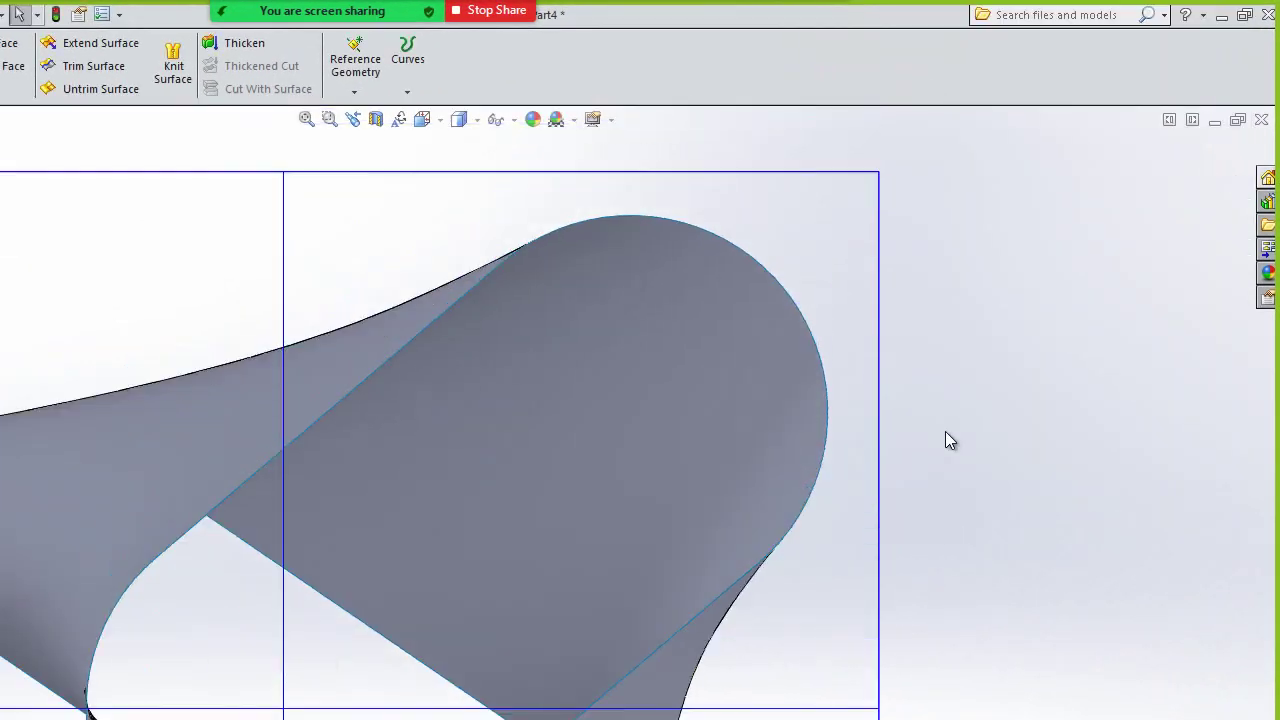
key(Left)
key(Left)
key(Left)
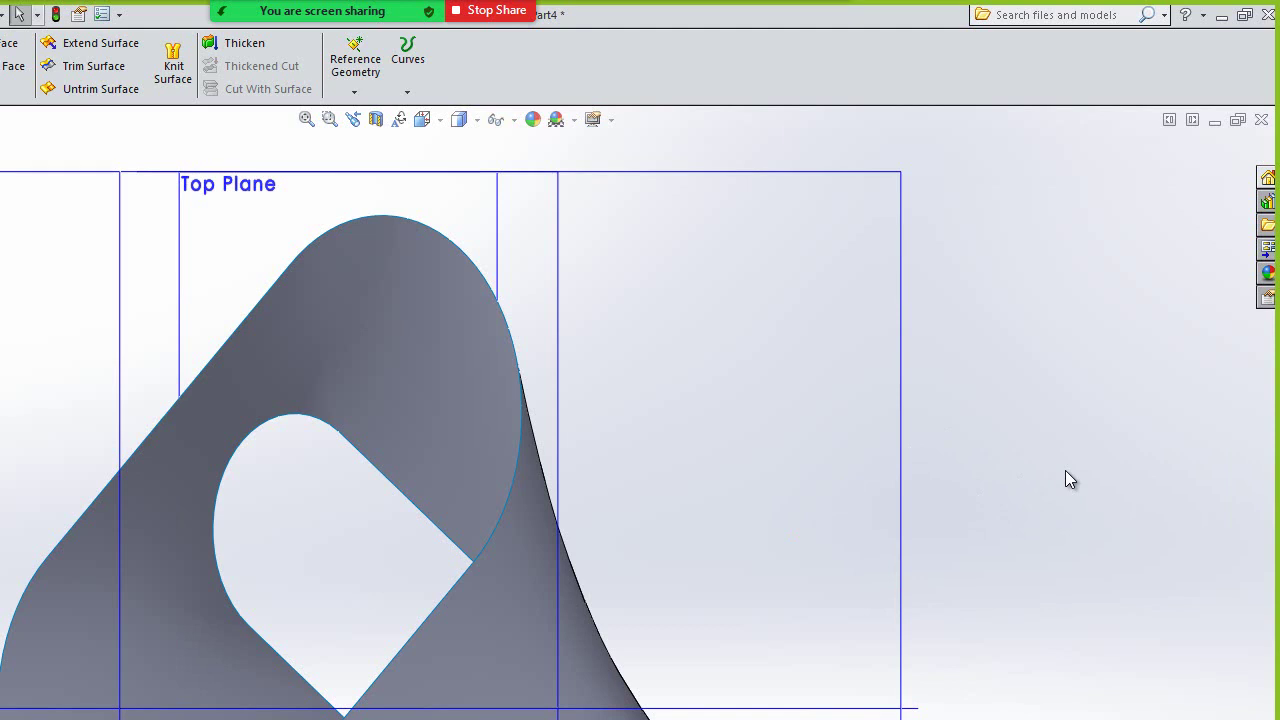
key(ctrl+n)
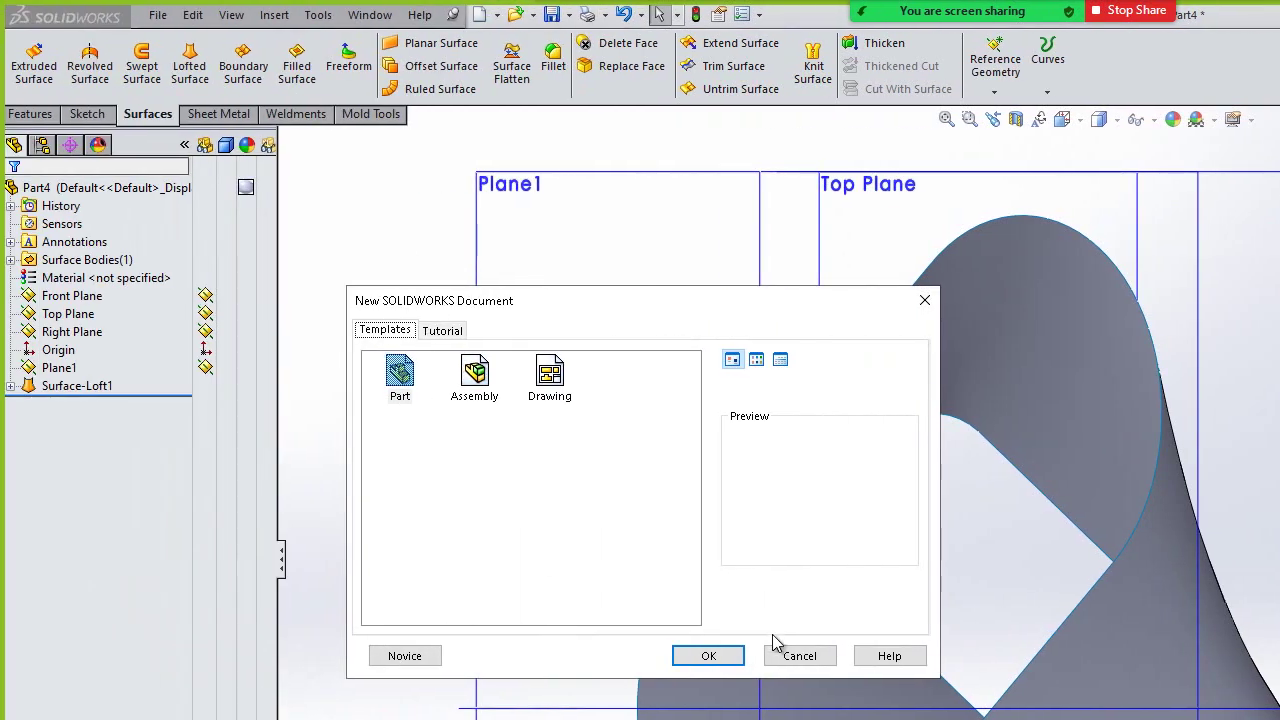
- Accept the Part template to create blank Part5
click(712, 656)
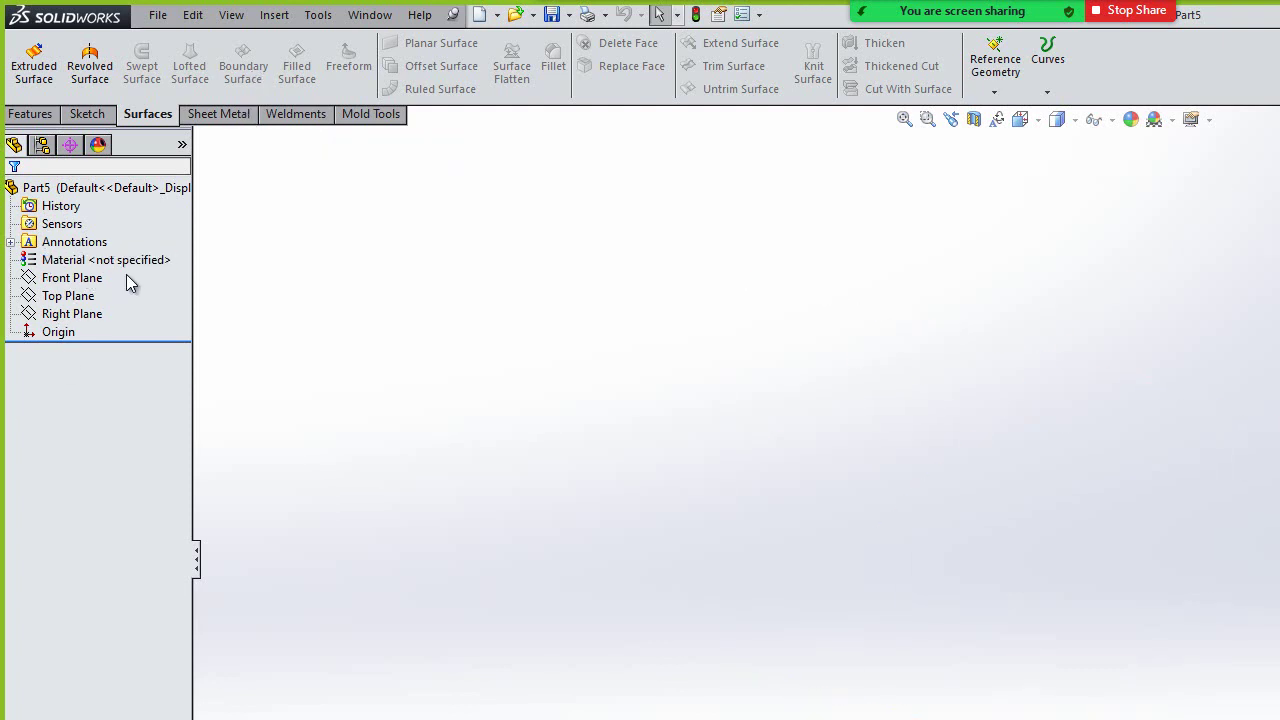
- Start a new sketch on Part5's Top Plane
click(58, 331)
shift+click(68, 296)
right_click(95, 297)
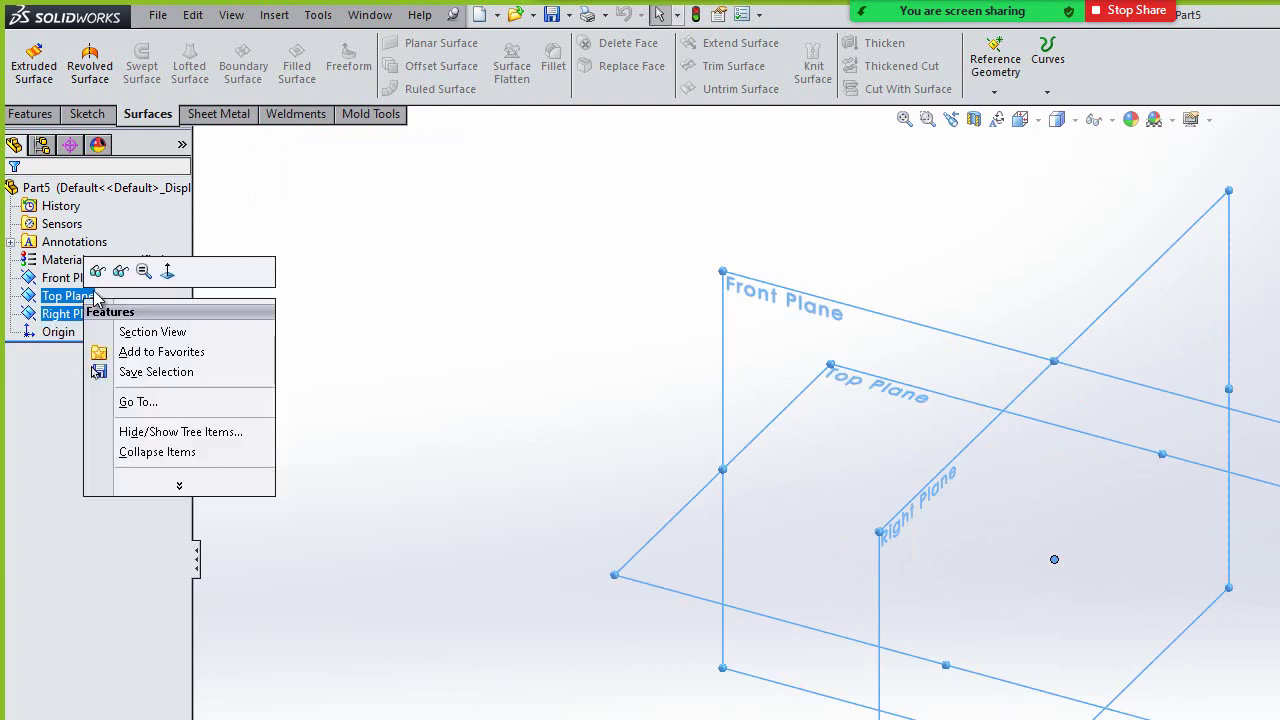
click(480, 340)
click(433, 303)
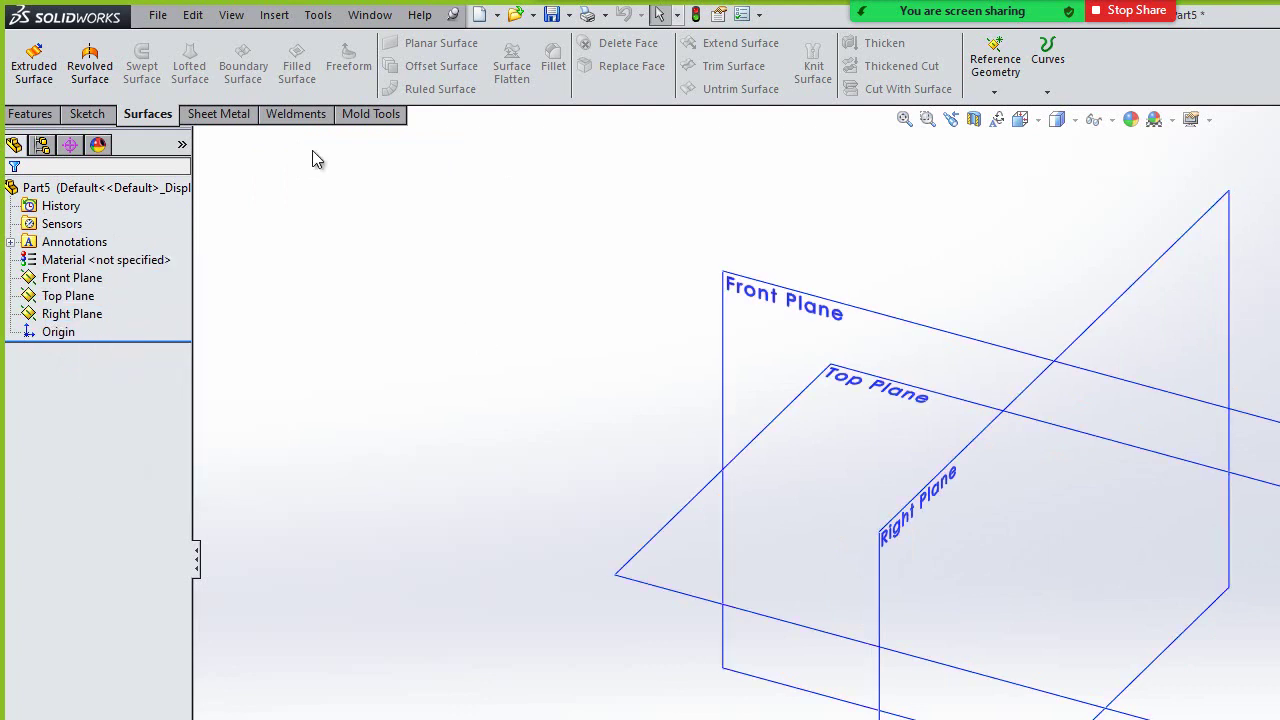
click(104, 110)
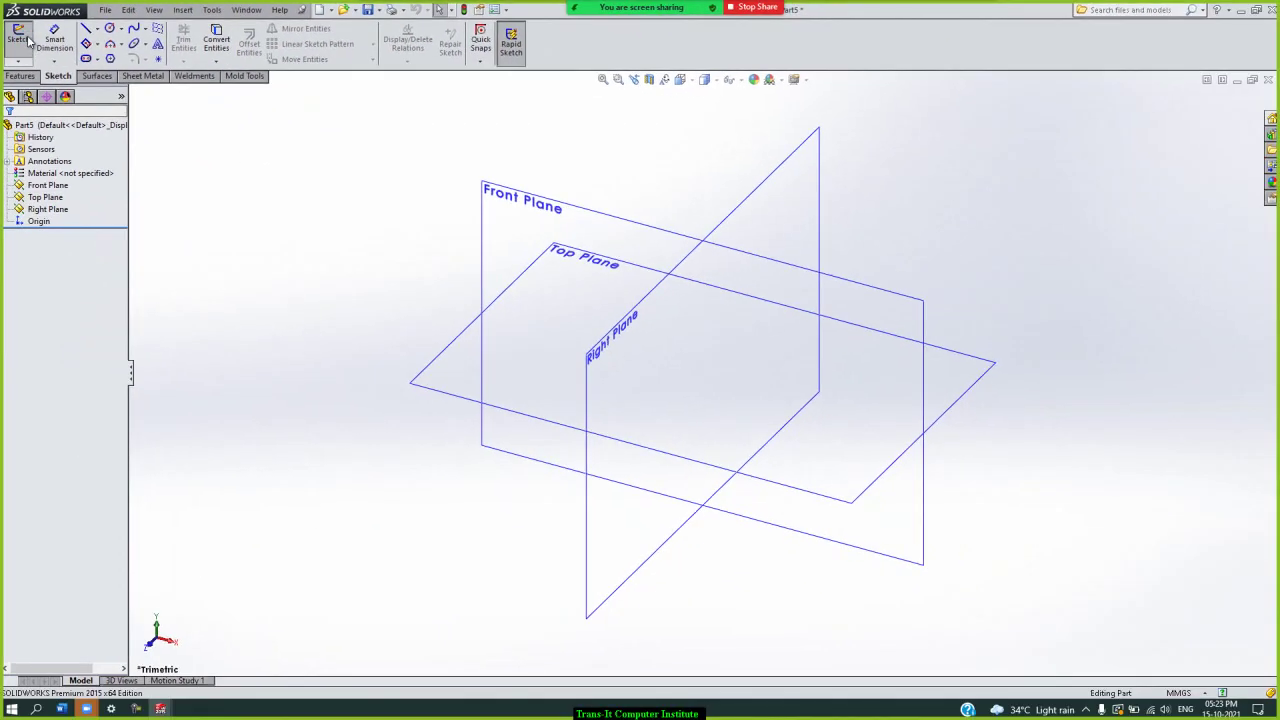
click(28, 40)
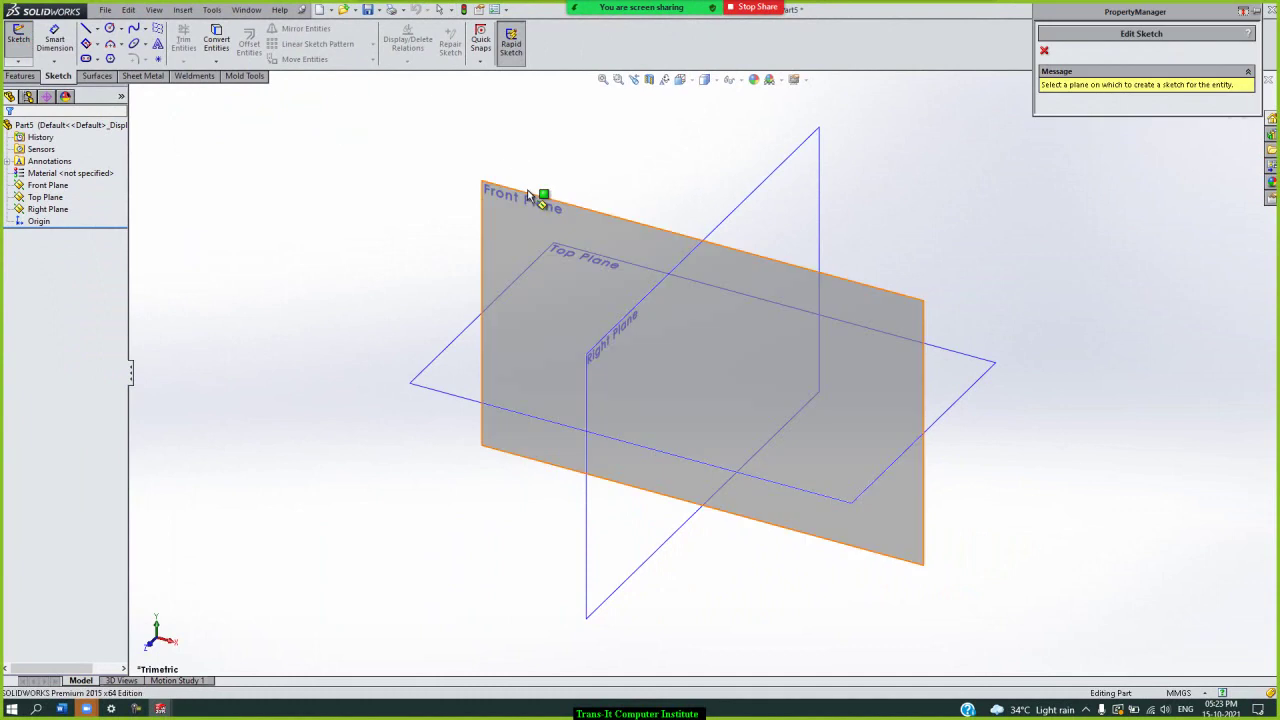
click(467, 324)
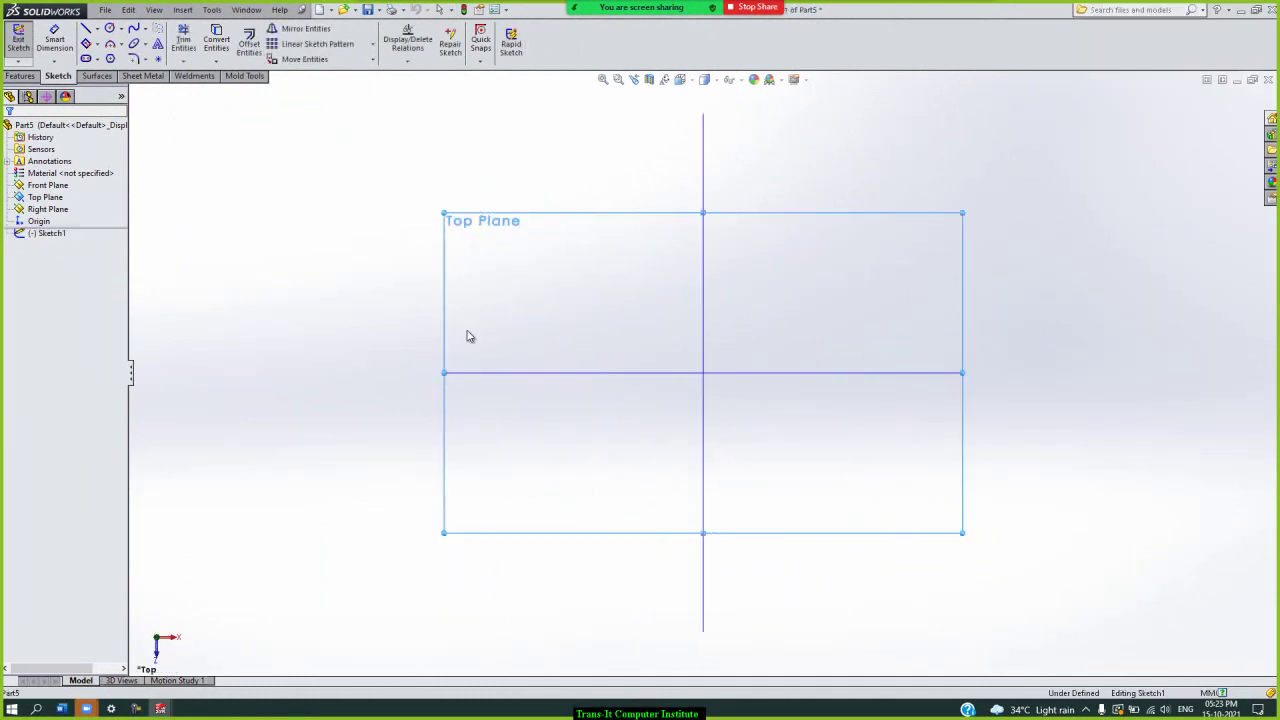
- Draw a center rectangle centred on the origin
click(98, 46)
click(124, 74)
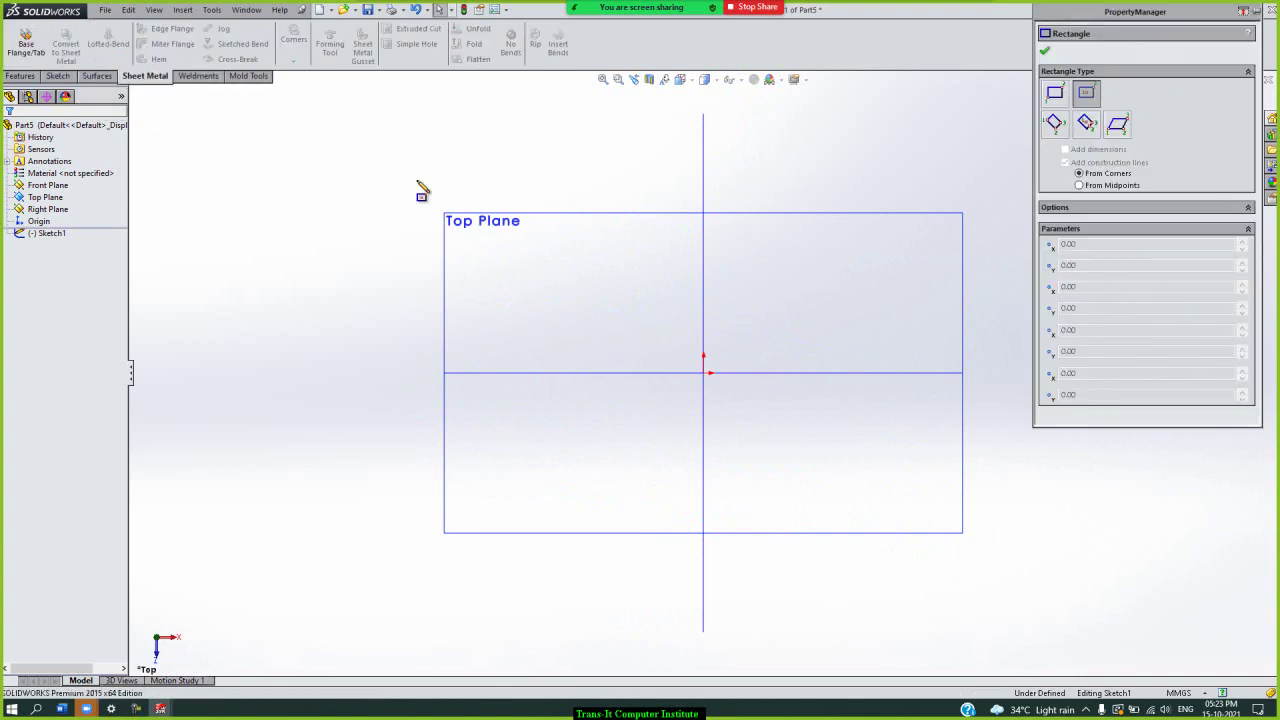
click(704, 373)
click(921, 413)
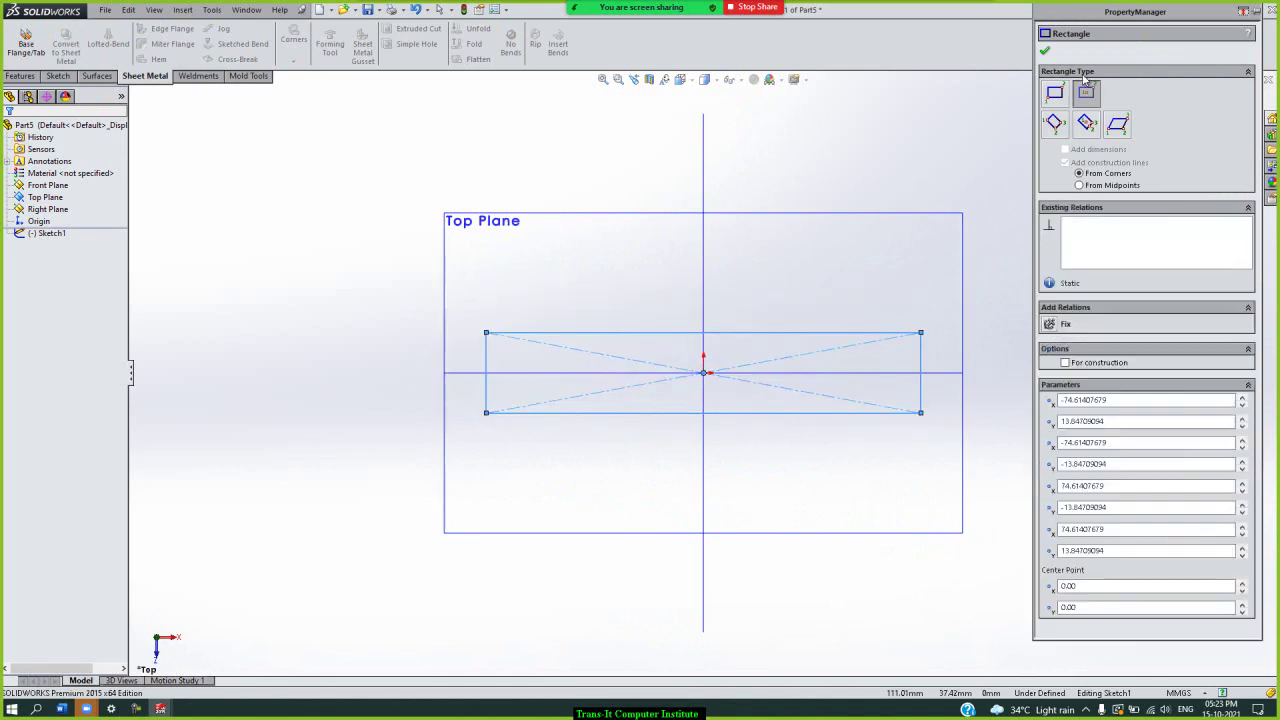
click(1045, 53)
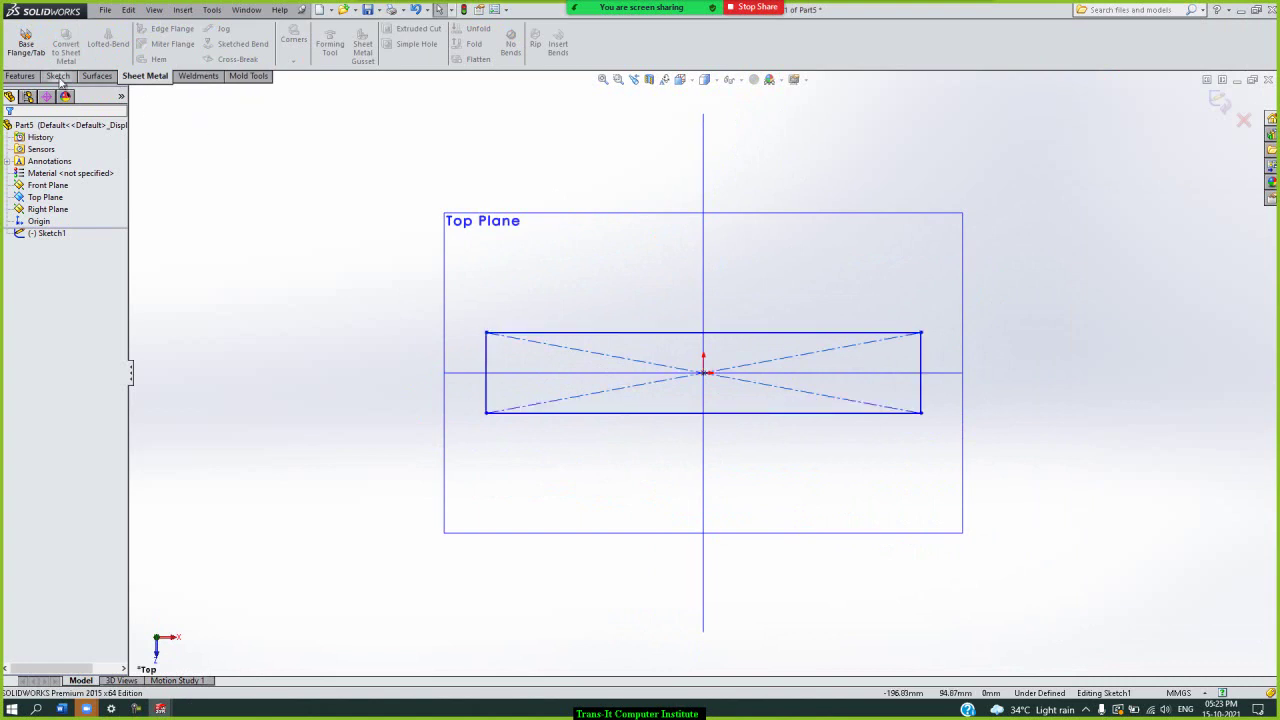
- Add a large circle on the rectangle's left edge and a small one on its right
click(59, 79)
click(110, 28)
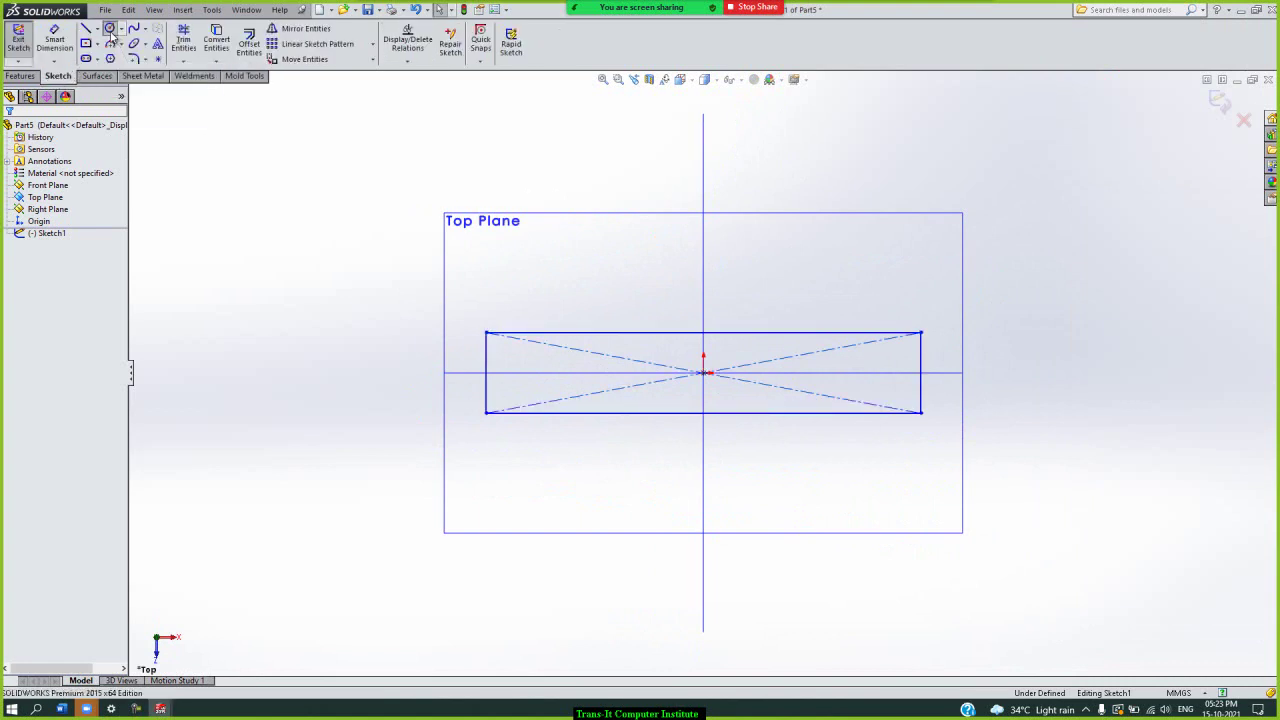
click(486, 373)
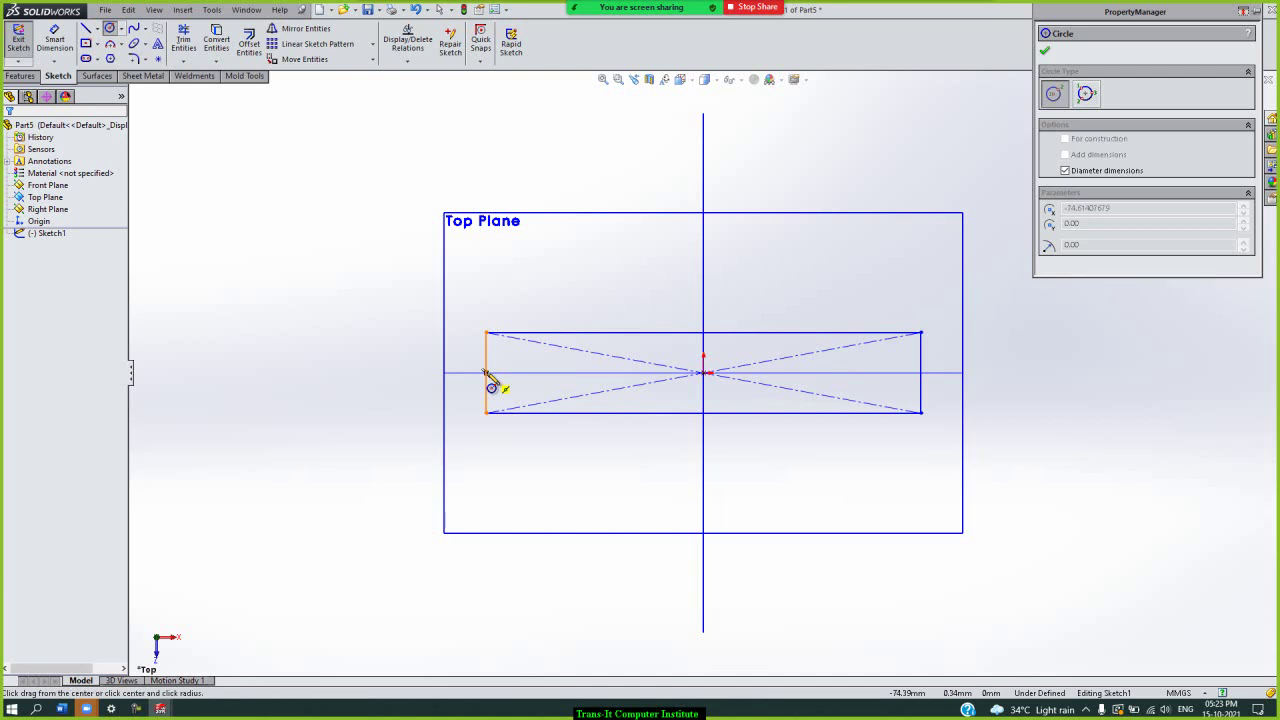
click(548, 457)
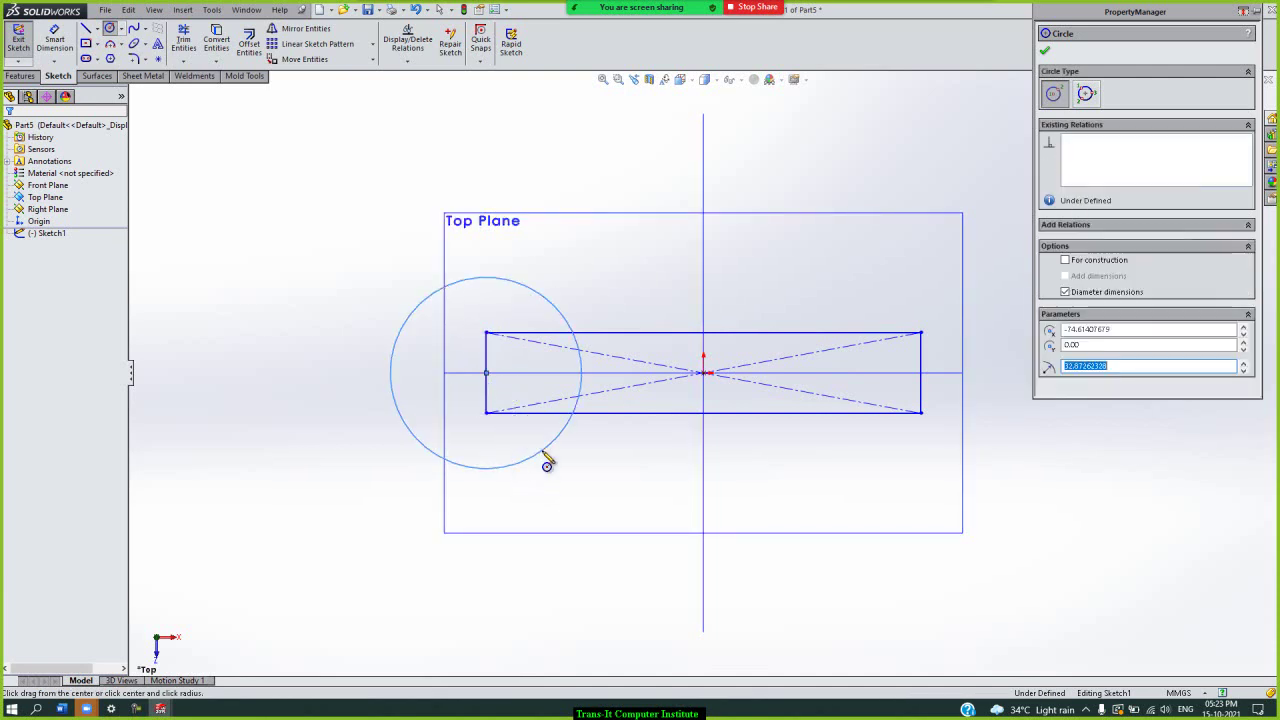
click(921, 373)
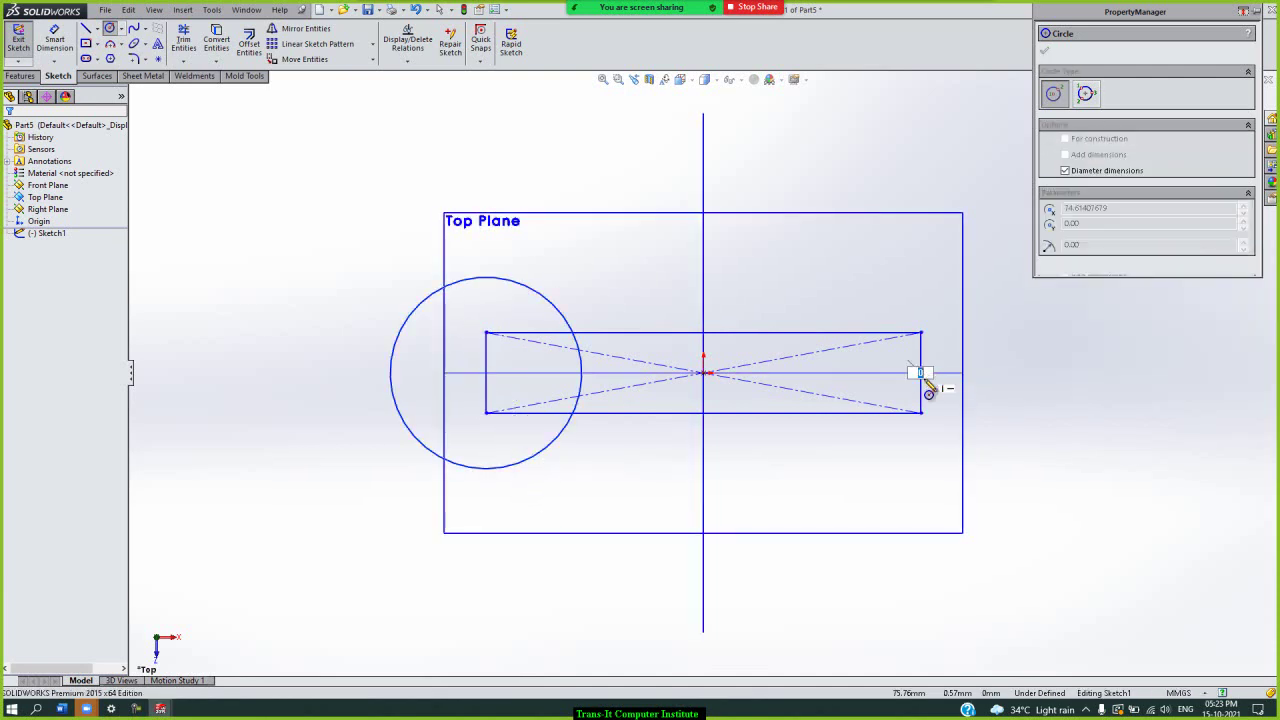
click(945, 428)
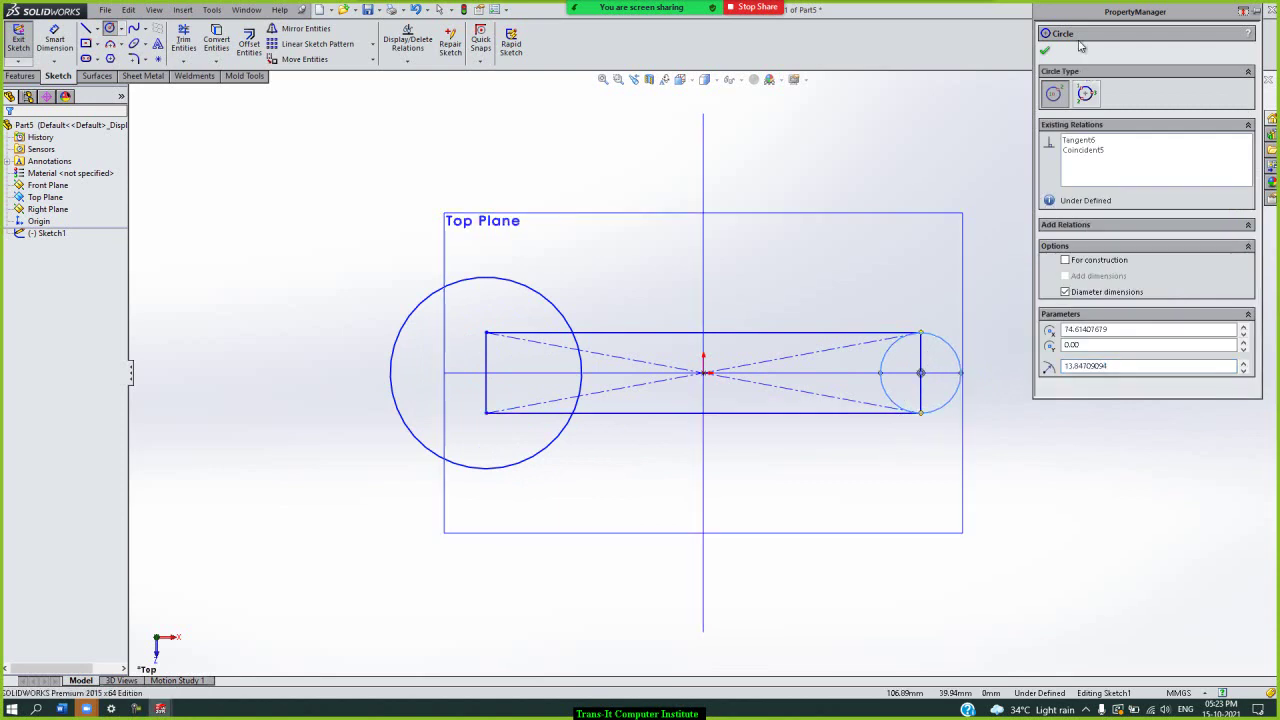
click(1046, 53)
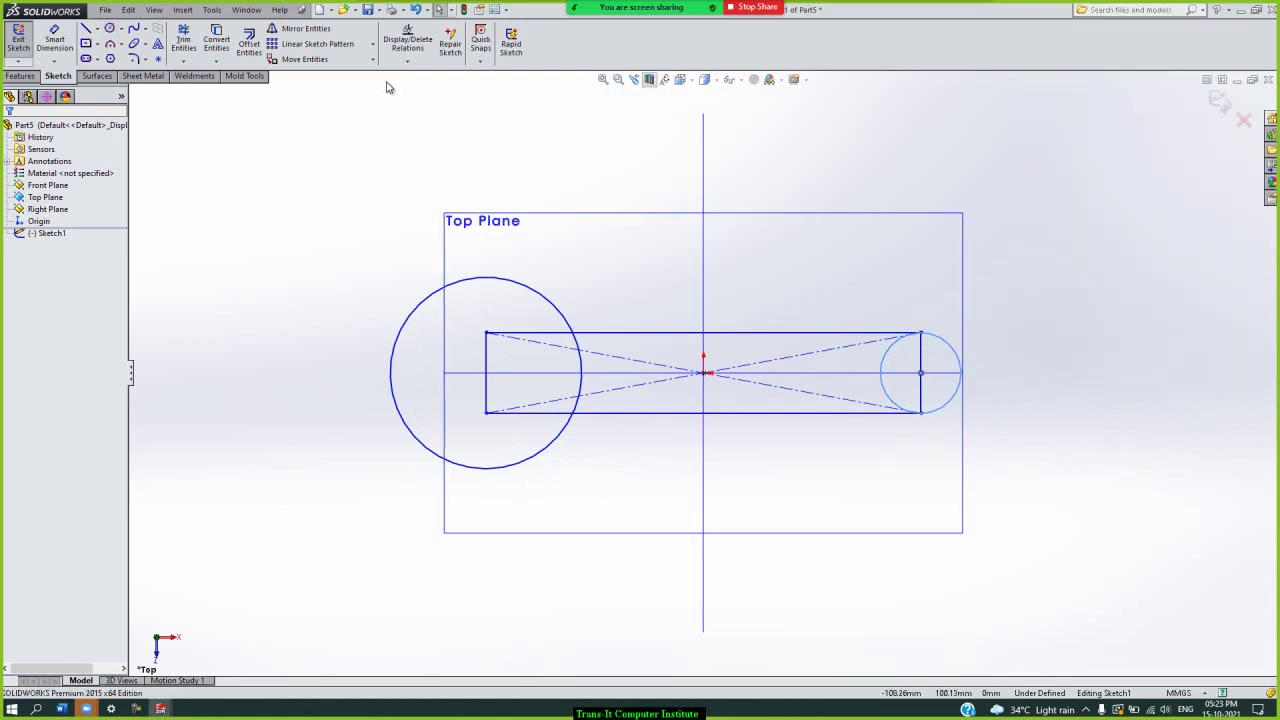
- Trim the big circle's inner arcs, the rectangle's left edge and leftover stubs
click(183, 45)
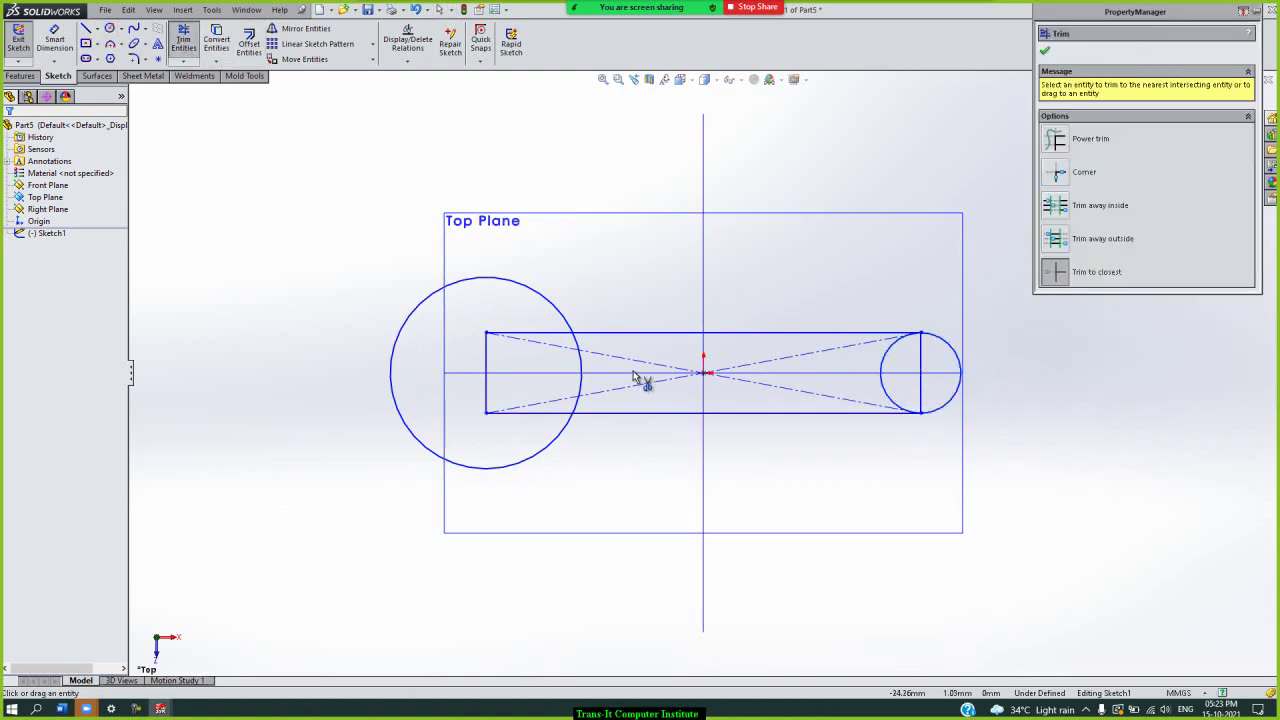
click(581, 362)
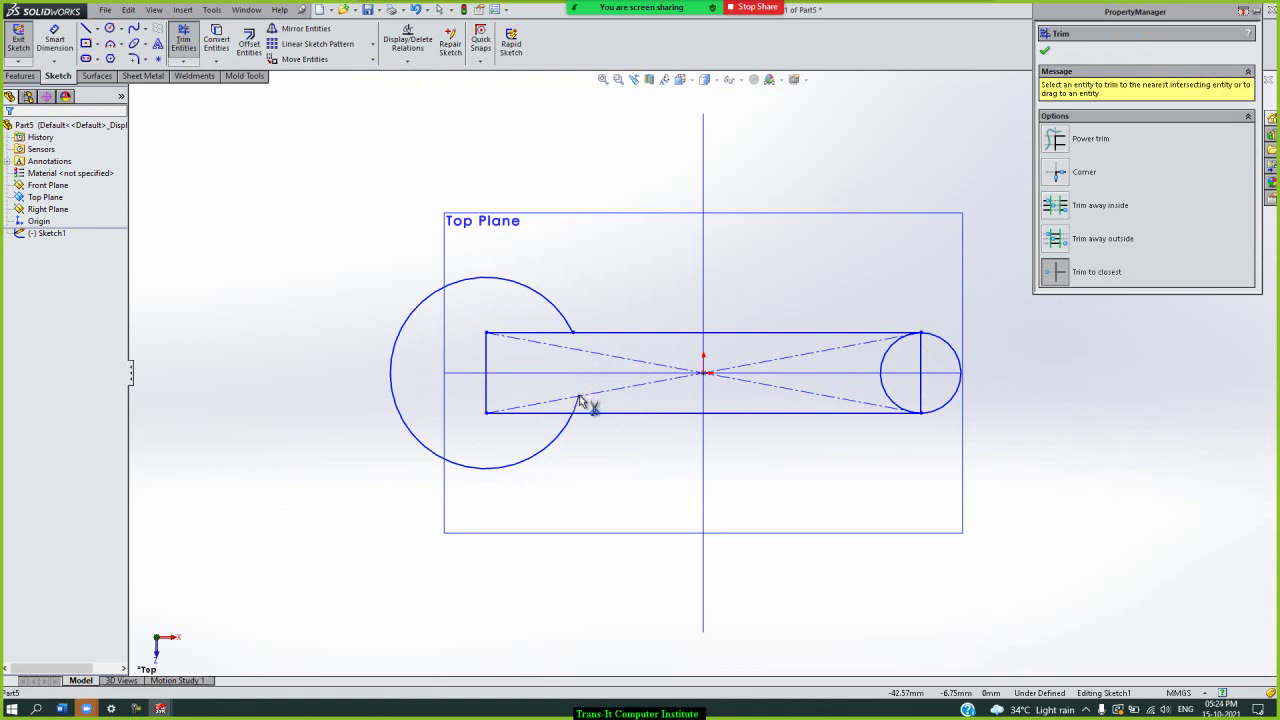
click(578, 405)
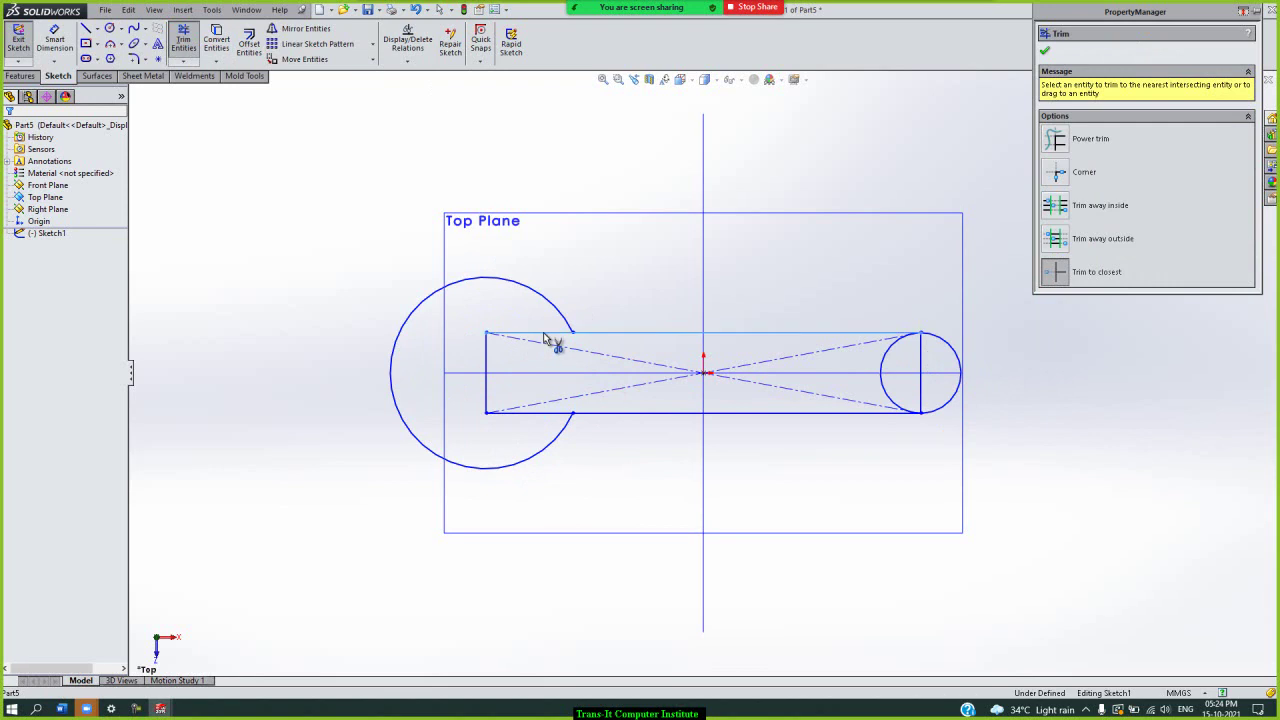
click(489, 360)
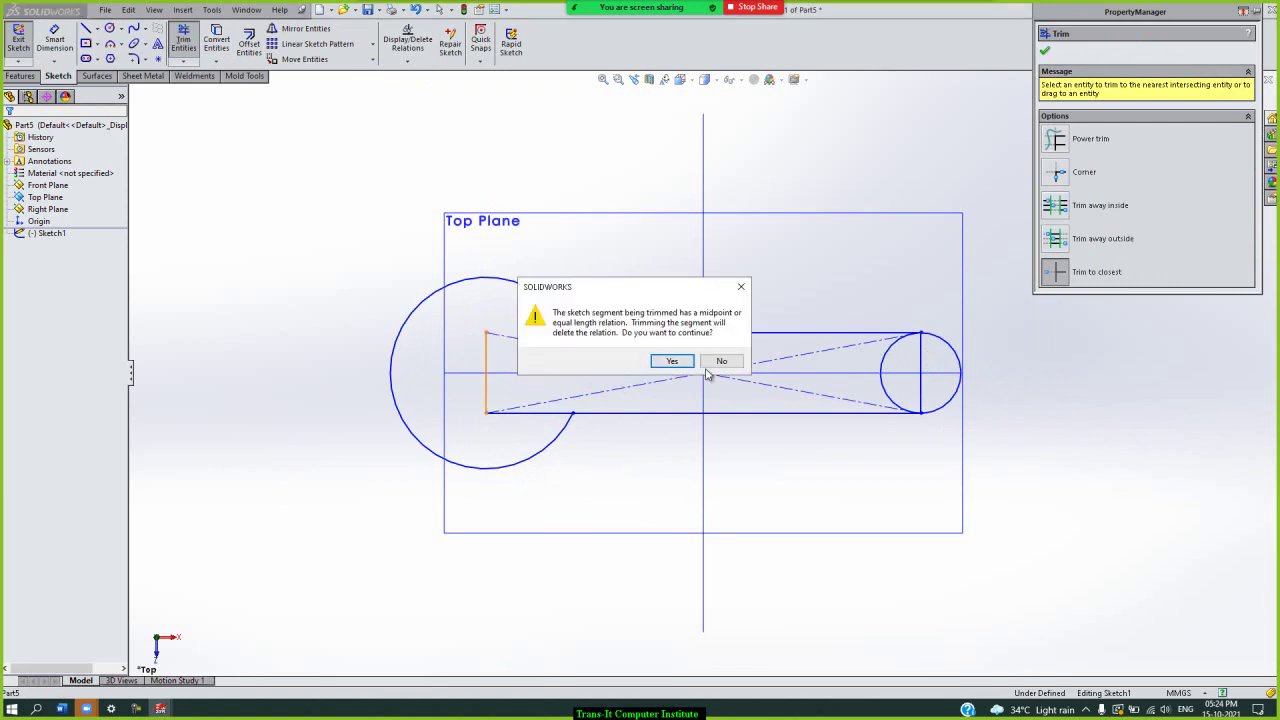
click(672, 361)
click(528, 415)
click(537, 405)
click(543, 345)
- Trim the small circle's left half and the rectangle's right edge, then finish trimming
click(894, 351)
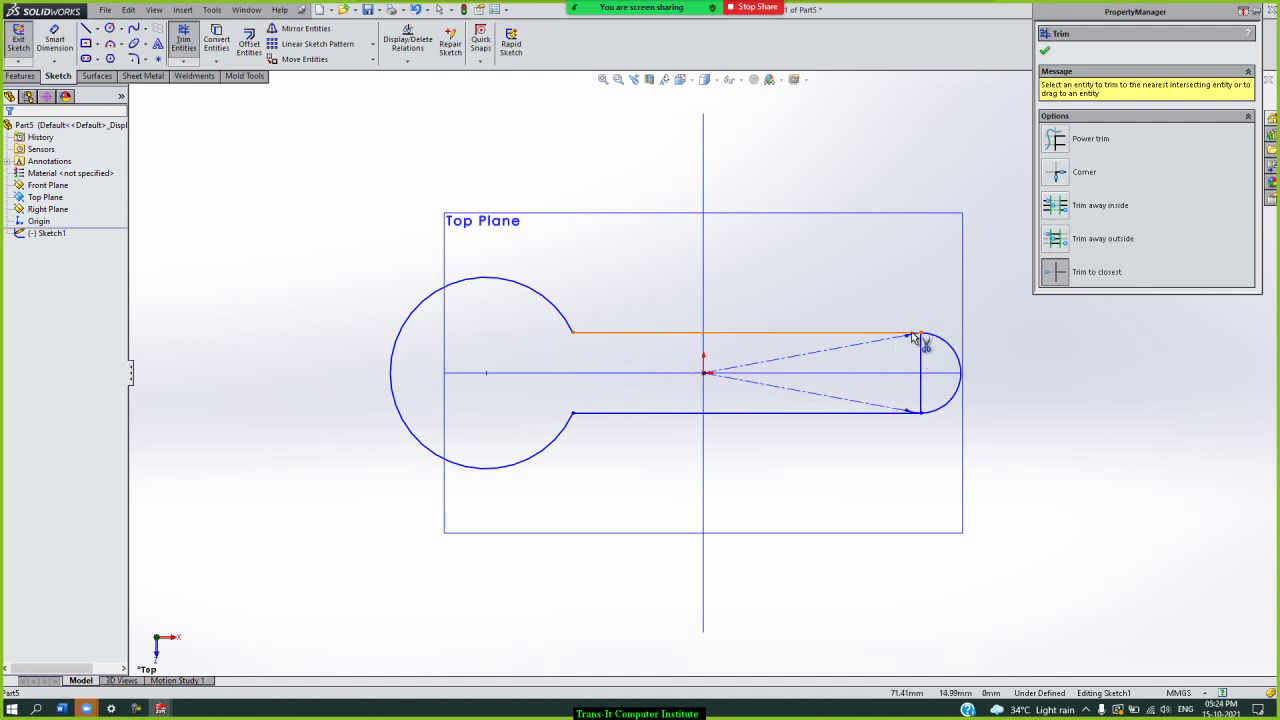
scroll(910, 337, down, 3)
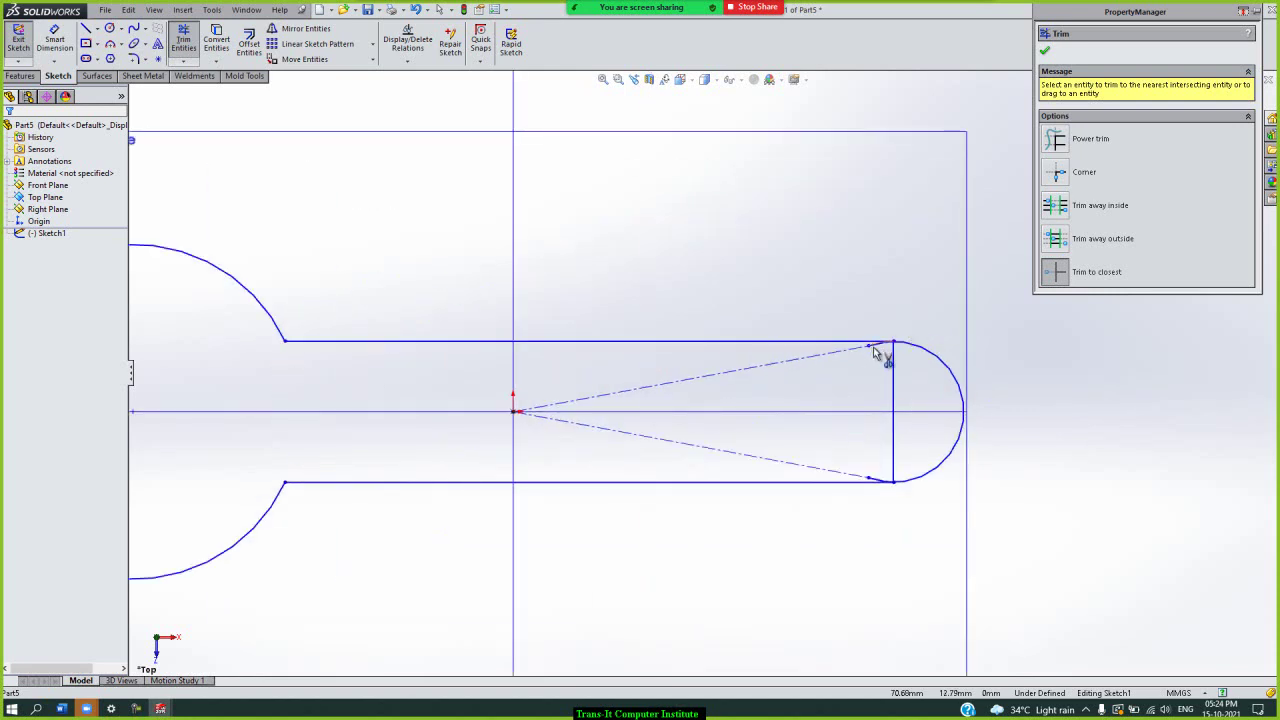
click(891, 468)
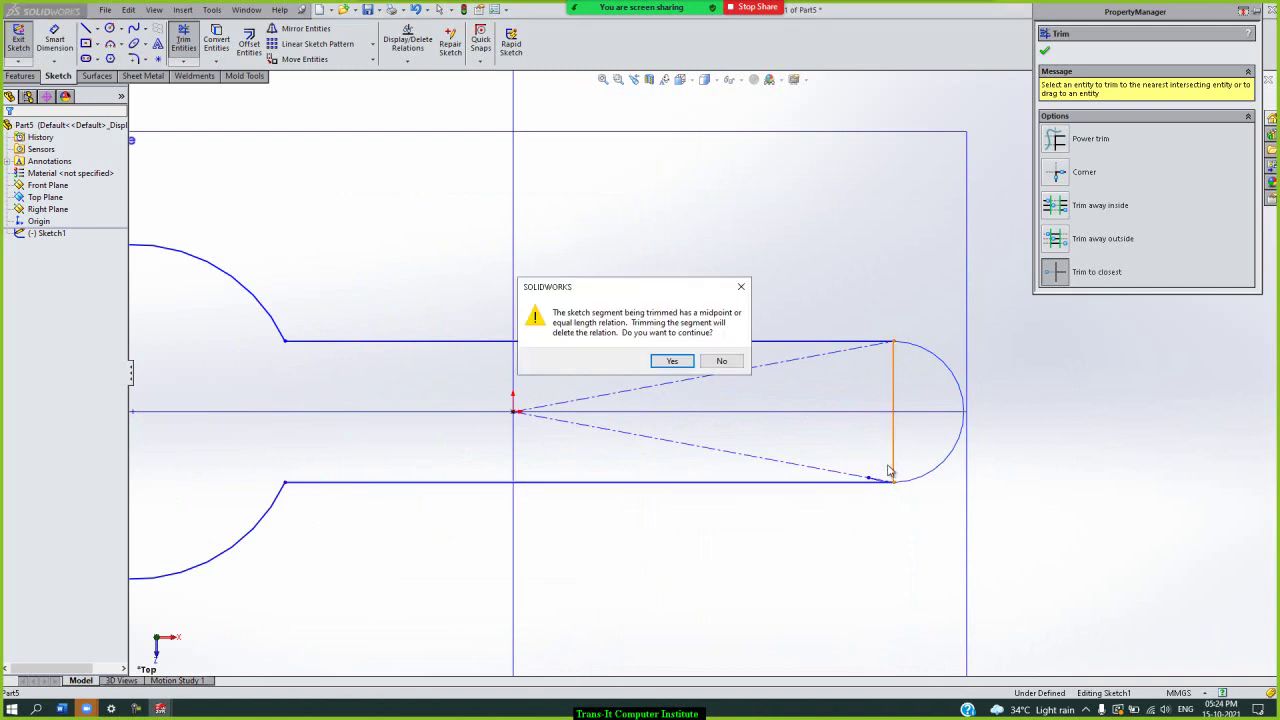
click(672, 361)
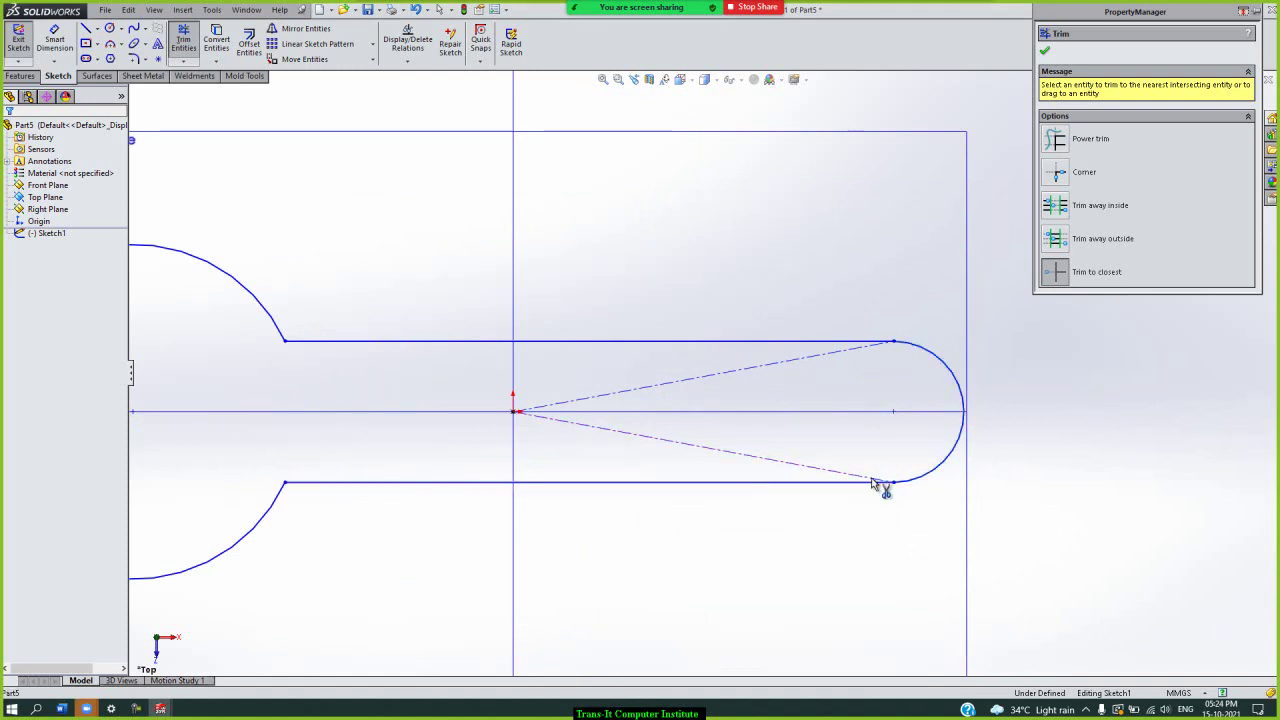
key(f)
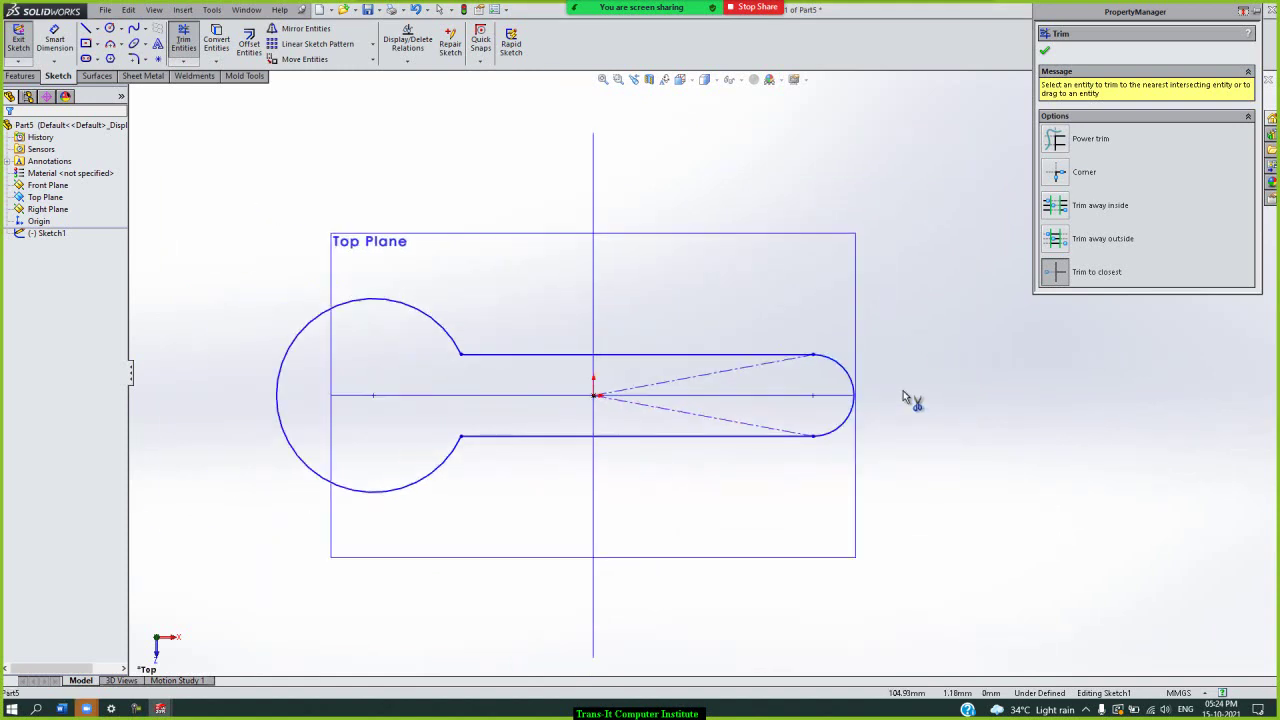
click(1045, 51)
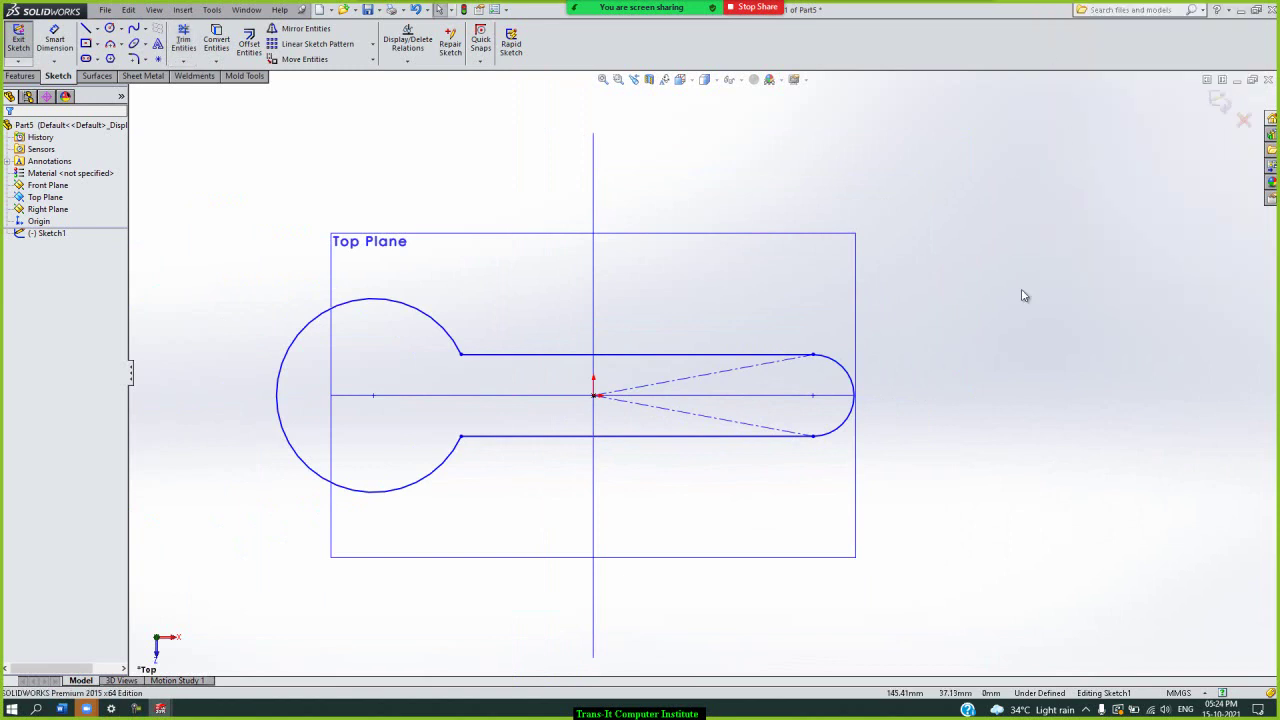
- Exit the keyhole sketch, tilt the view and start an Extruded Surface
click(1222, 101)
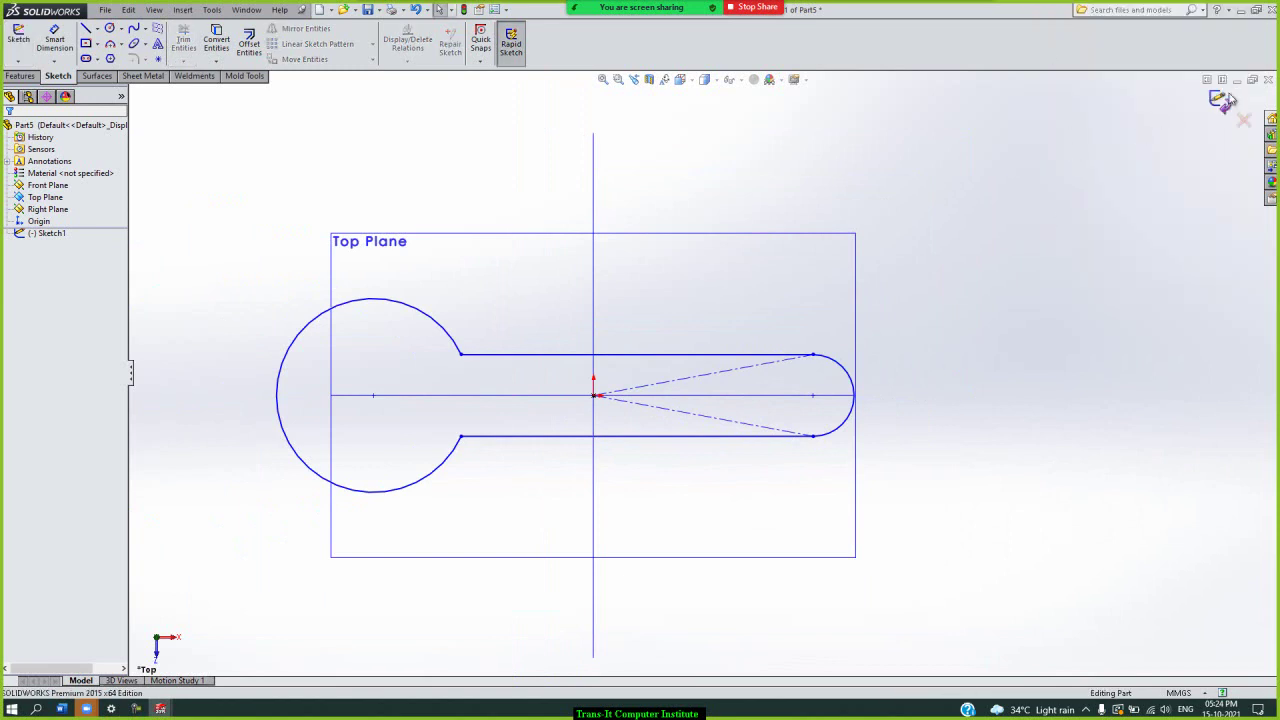
key(Up)
key(Up)
key(Up)
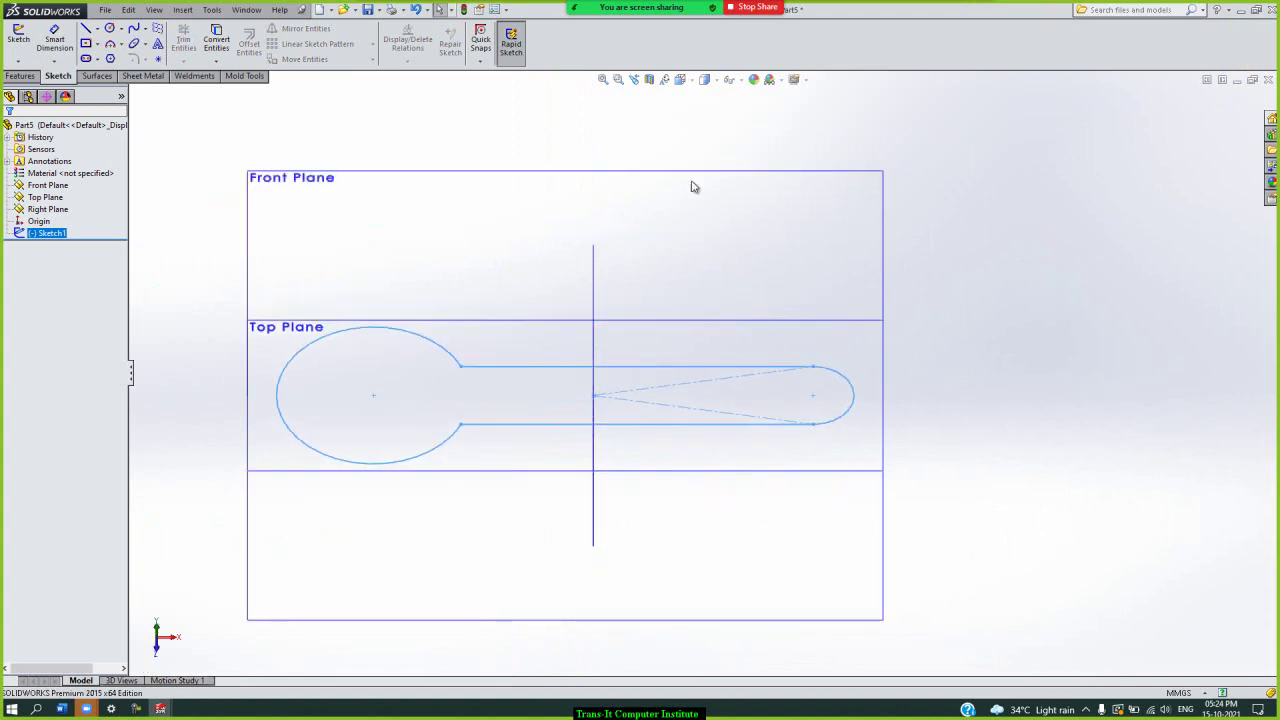
double_click(106, 77)
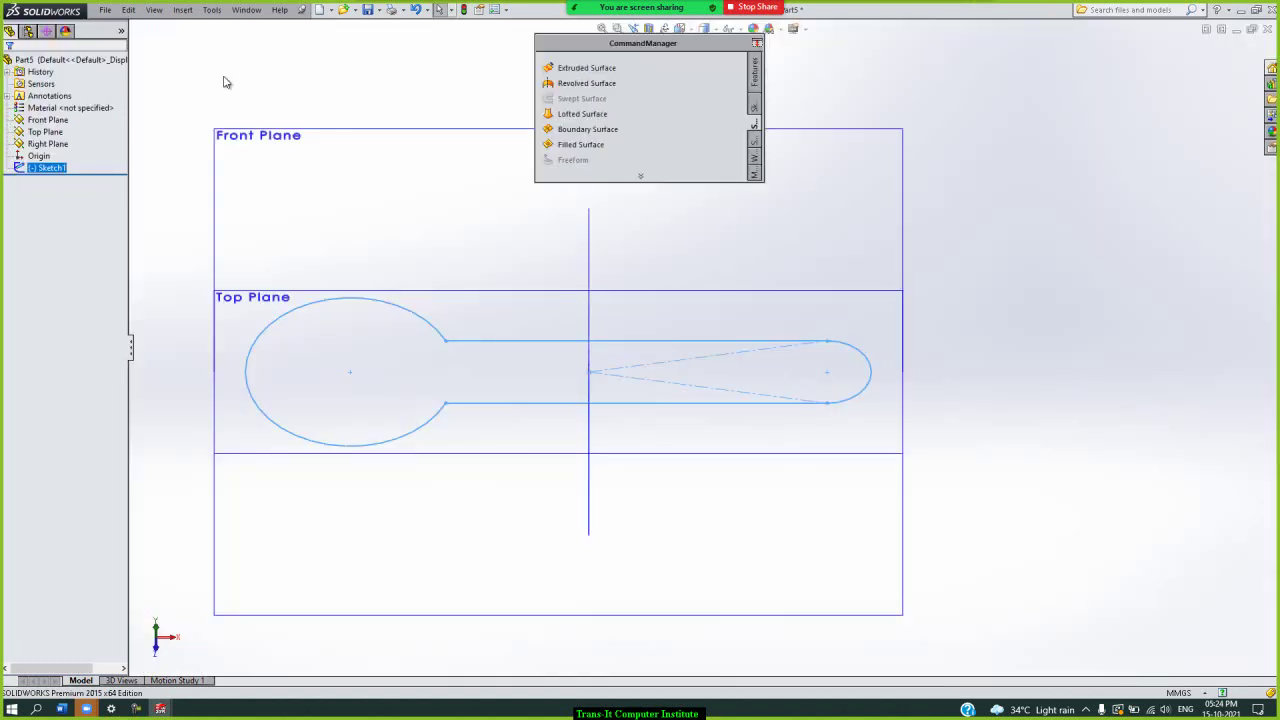
double_click(631, 49)
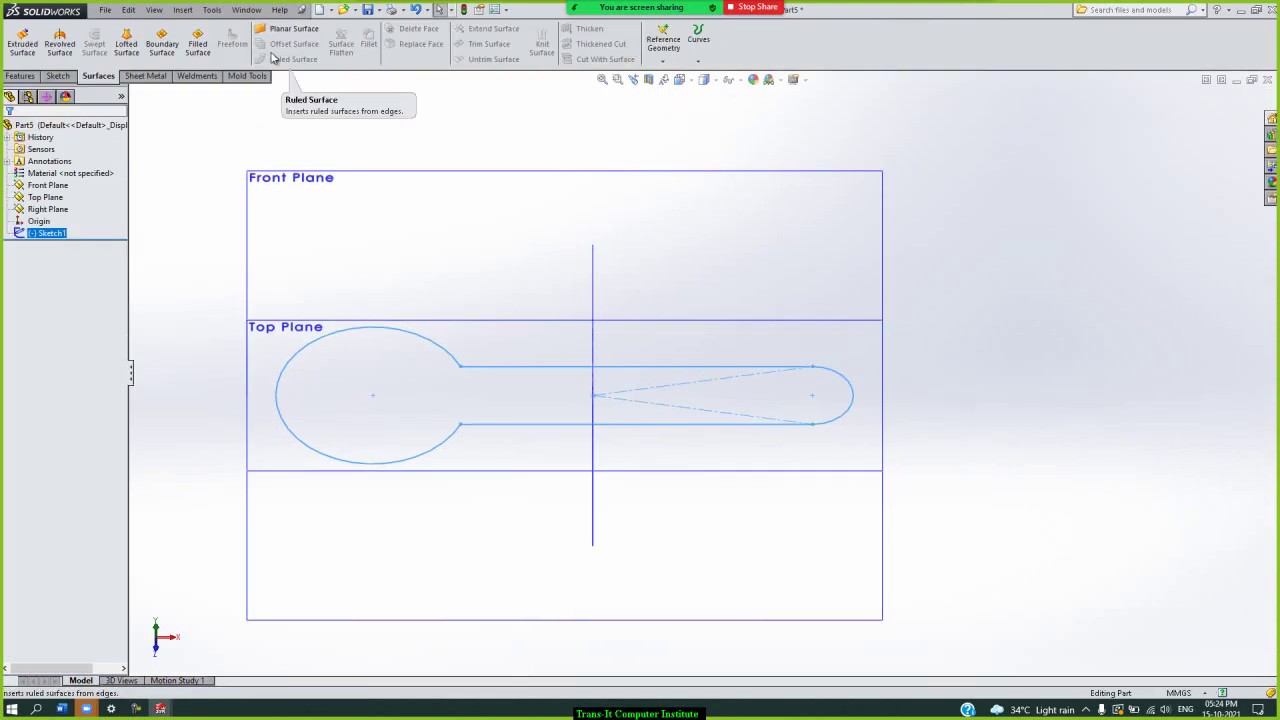
click(25, 52)
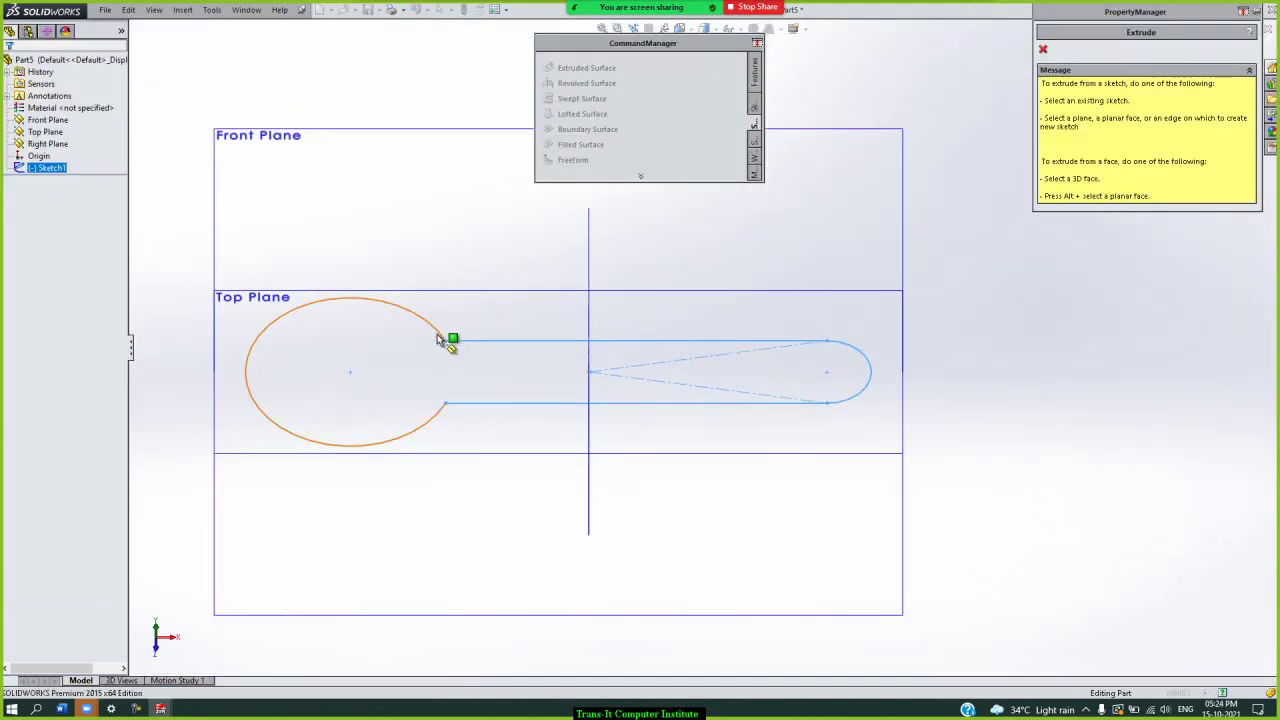
- Surface-extrude the Sketch1 keyhole contour with a Blind end condition to a depth of 20 mm
click(437, 334)
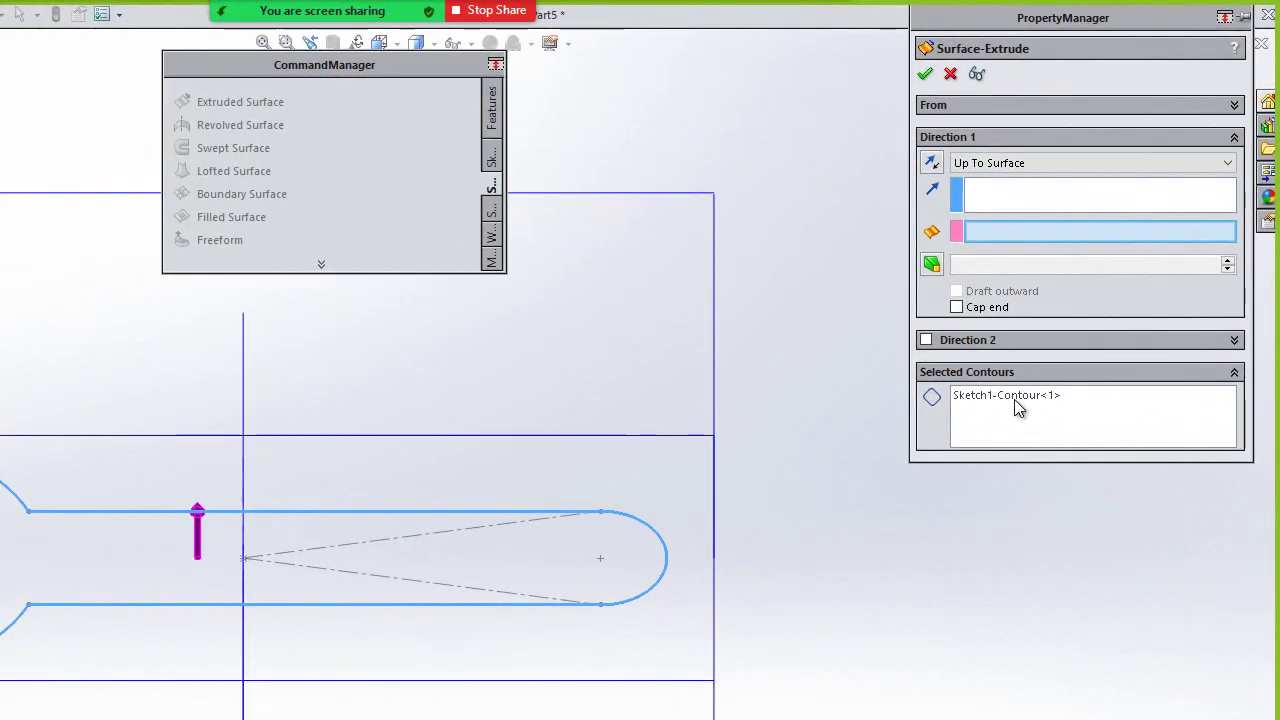
click(1088, 275)
click(1039, 162)
click(1039, 160)
click(1037, 165)
click(1035, 181)
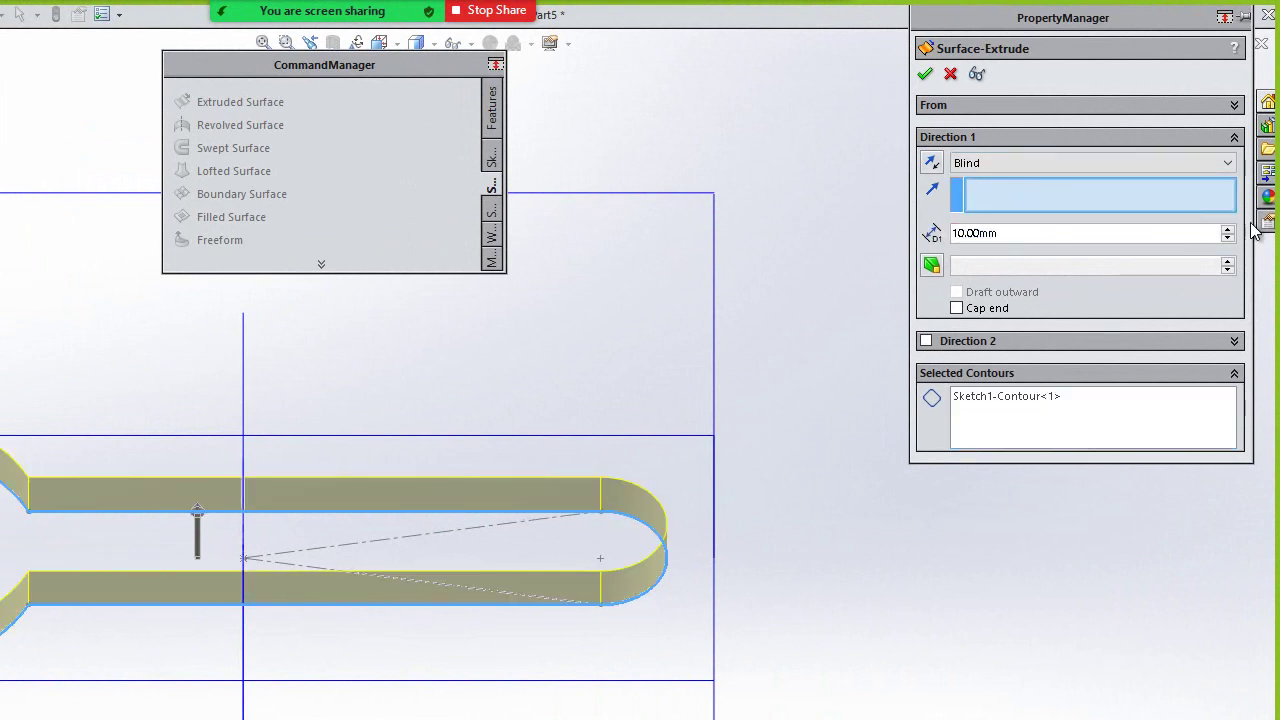
click(1228, 229)
click(1228, 229)
click(1228, 229)
click(1228, 229)
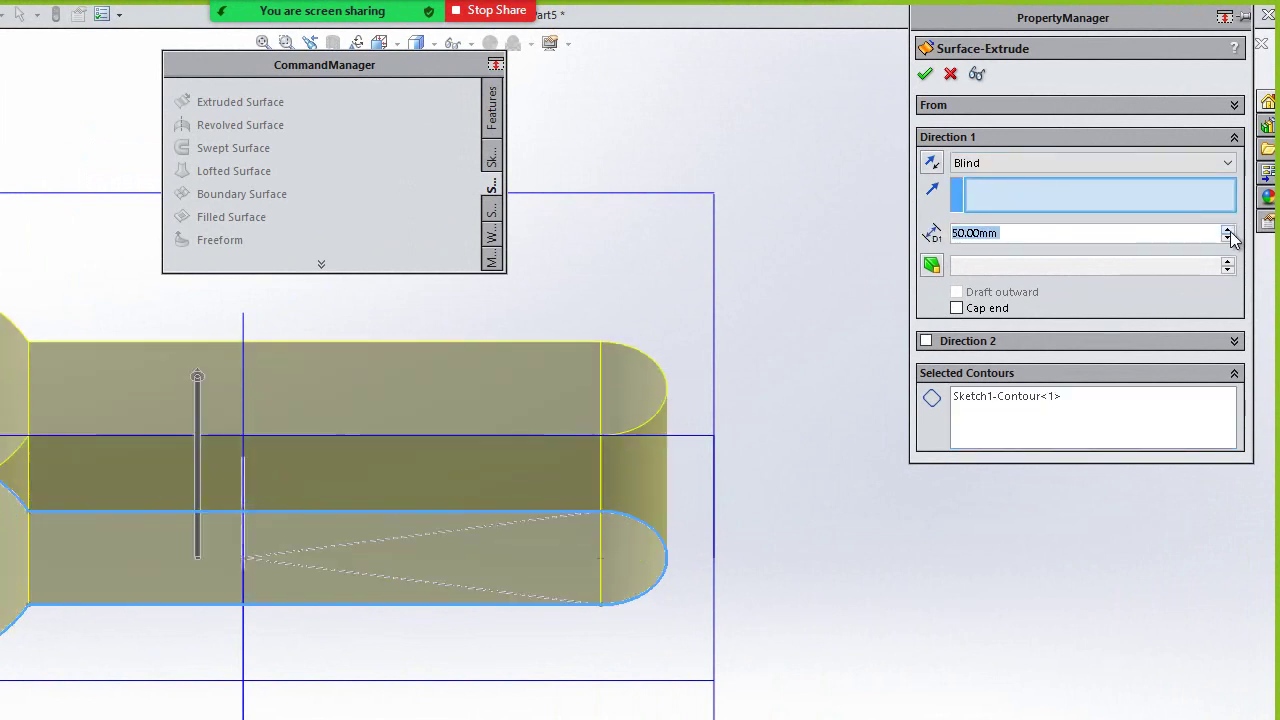
click(1227, 240)
click(1227, 240)
click(1227, 240)
click(1227, 240)
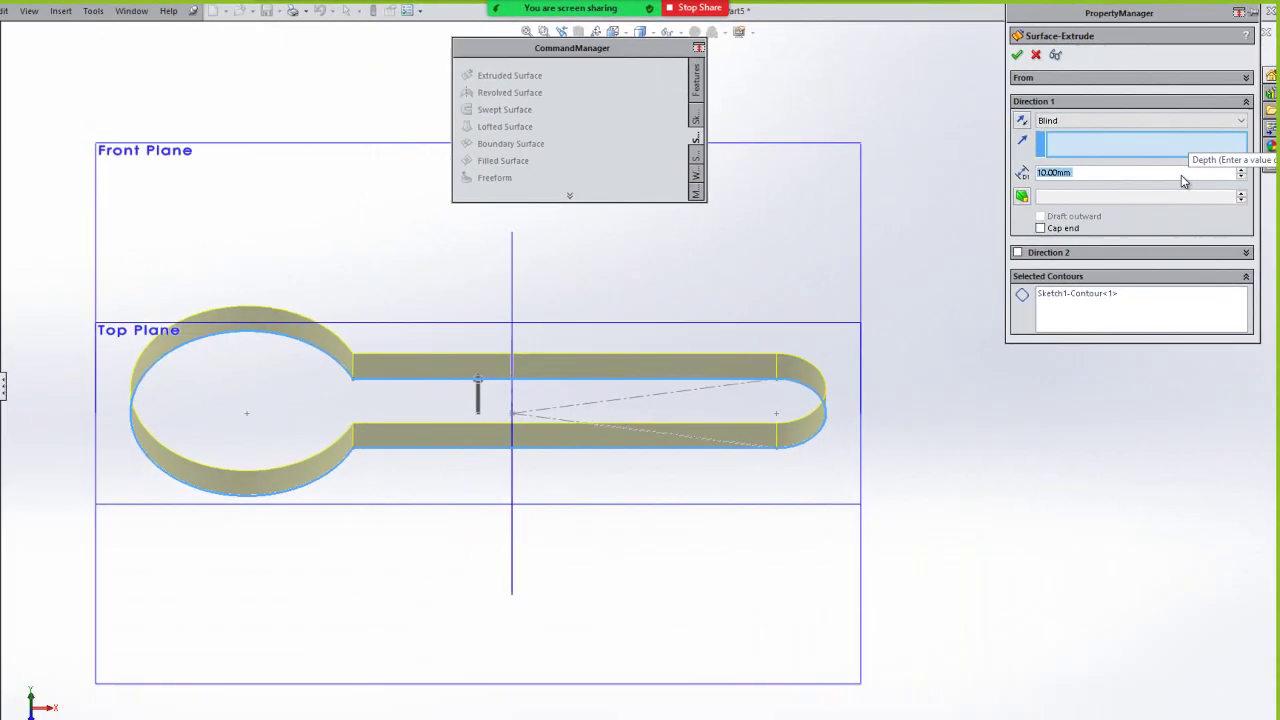
scroll(1200, 165, up, 1)
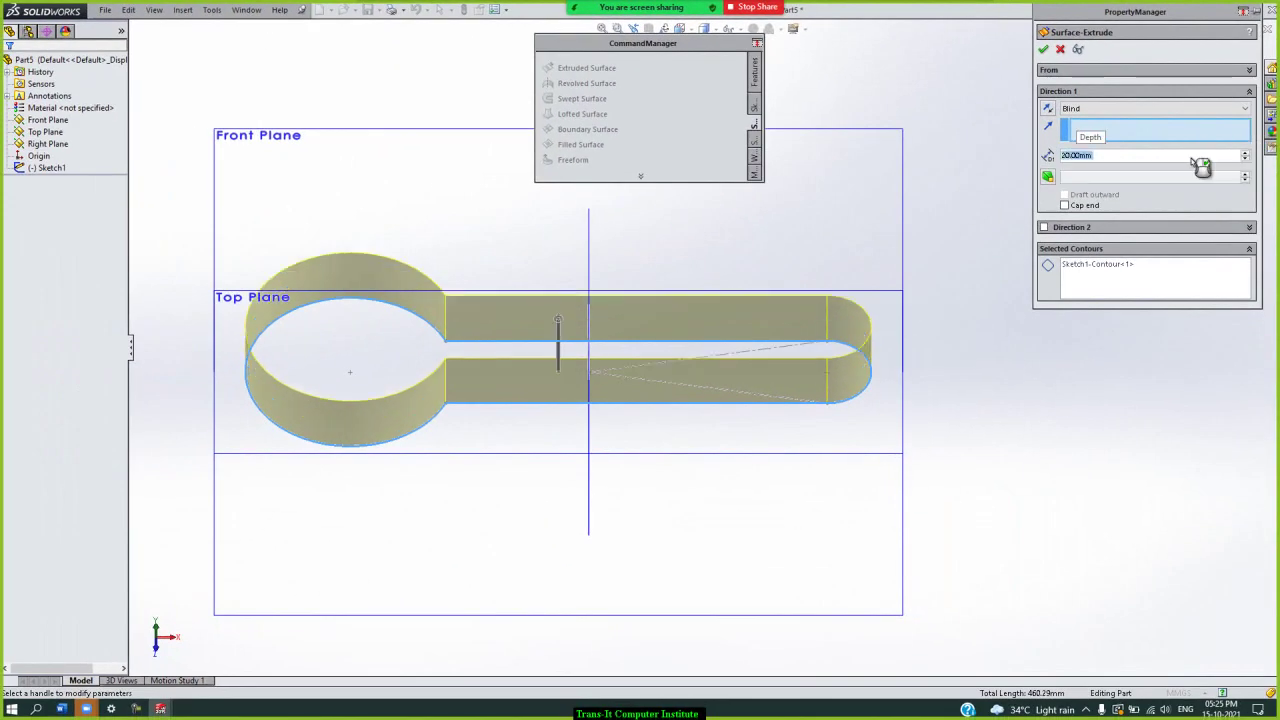
key(Return)
- Dock the floating CommandManager at the top of the window, float it again, then re-dock it
click(1012, 258)
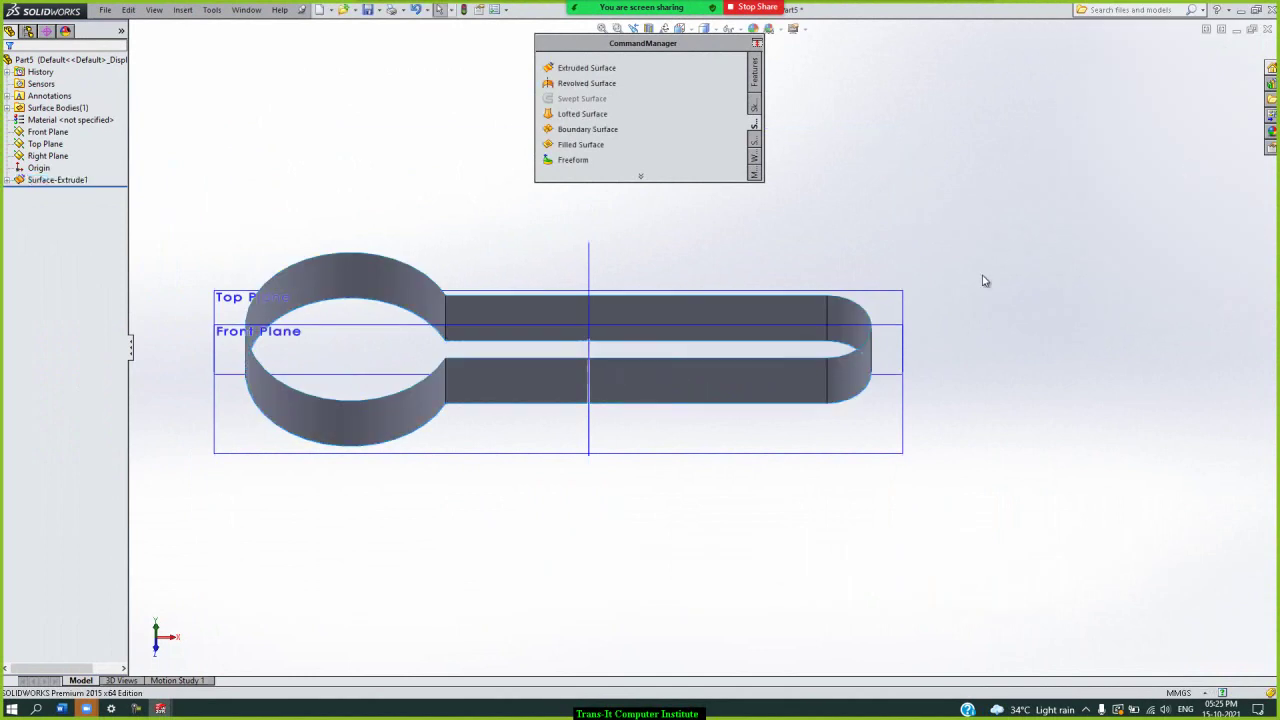
scroll(380, 320, down, 3)
scroll(394, 278, up, 2)
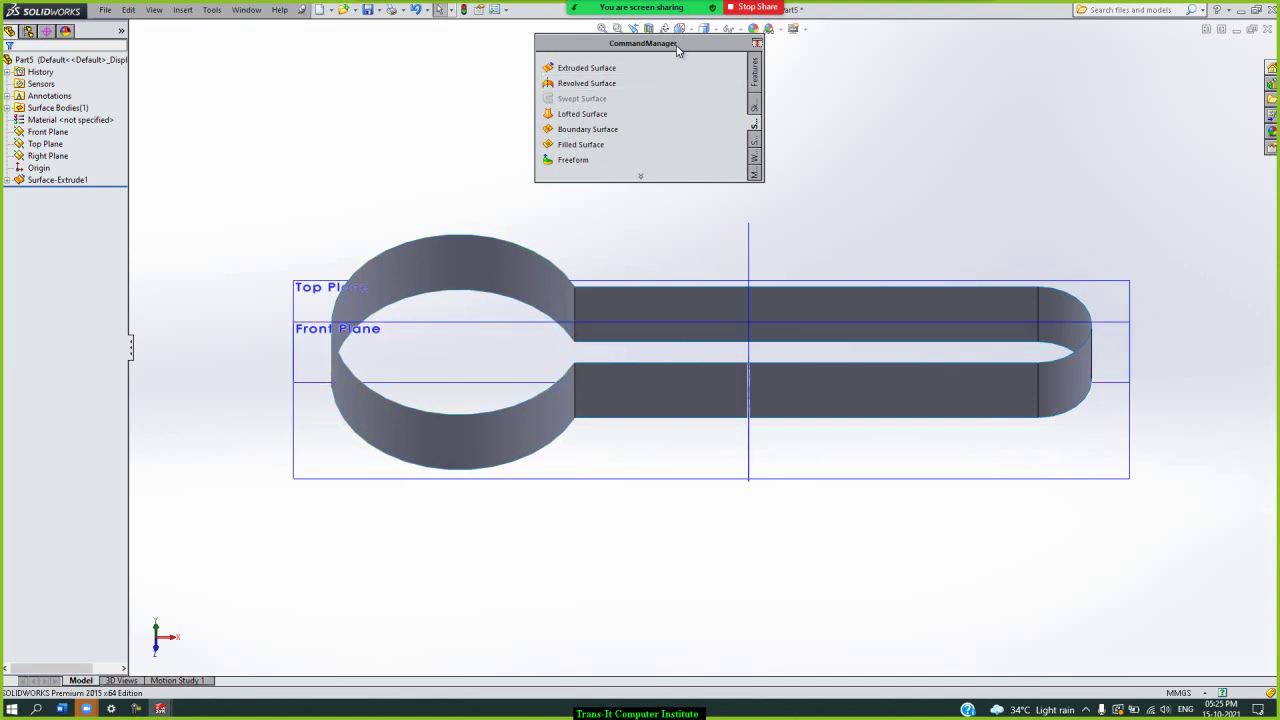
drag(678, 50, 652, 44)
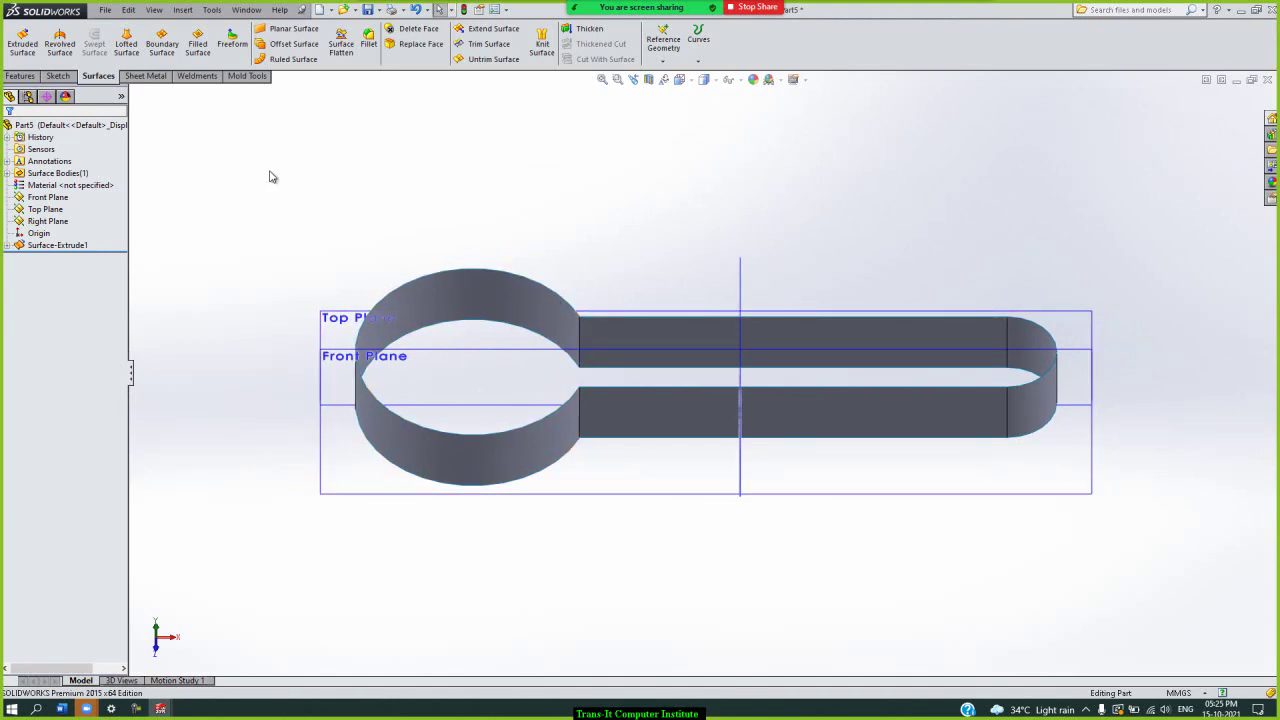
double_click(66, 78)
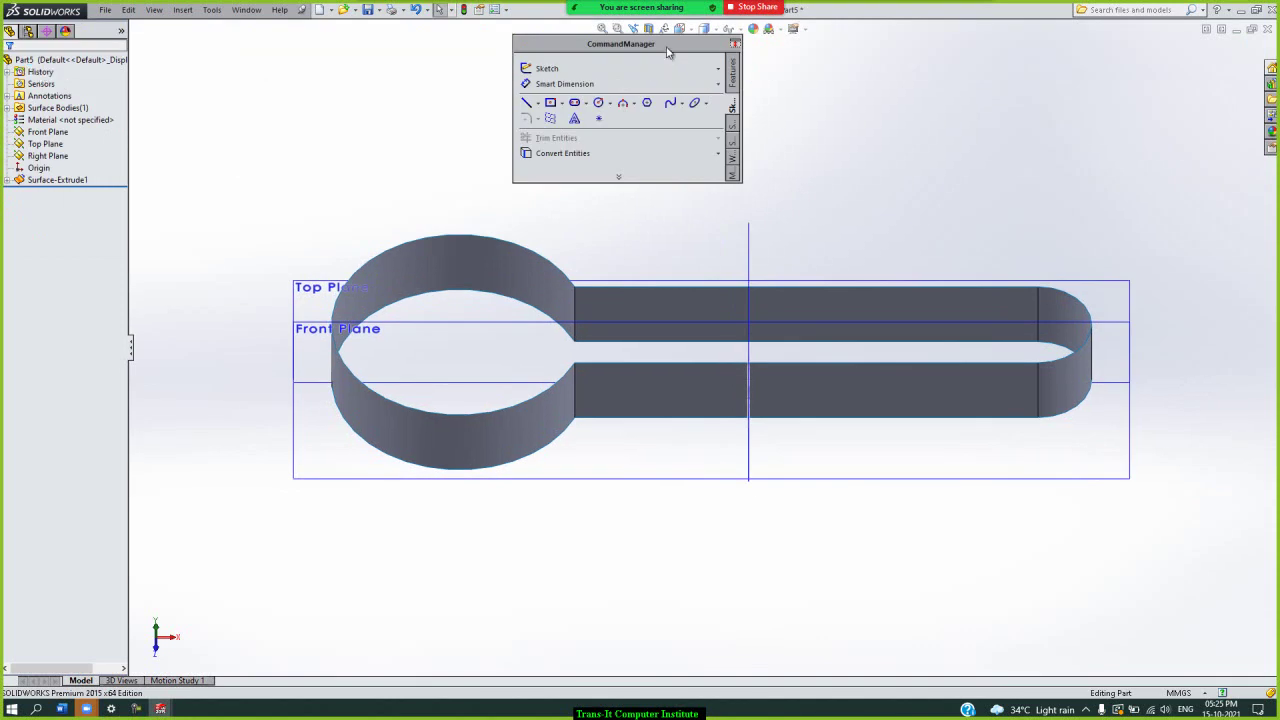
double_click(668, 46)
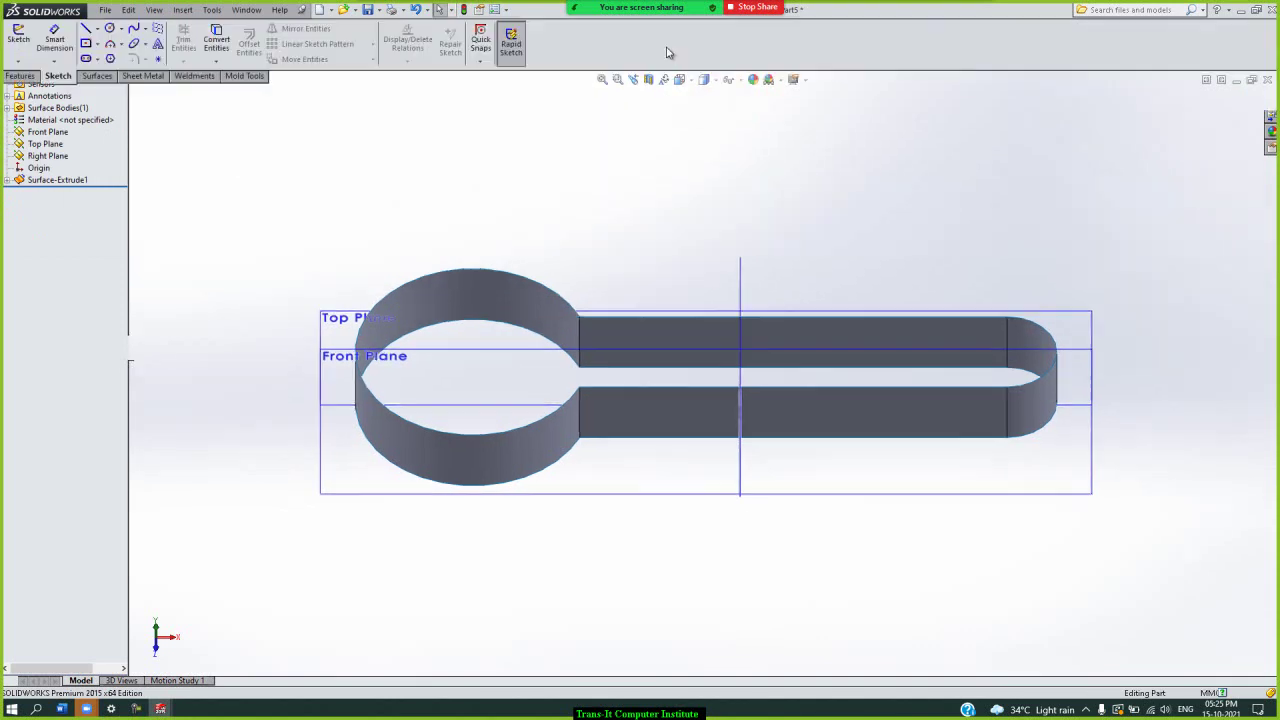
- Start a 3D sketch and begin a line at the upper neck corner beside the circle
click(18, 62)
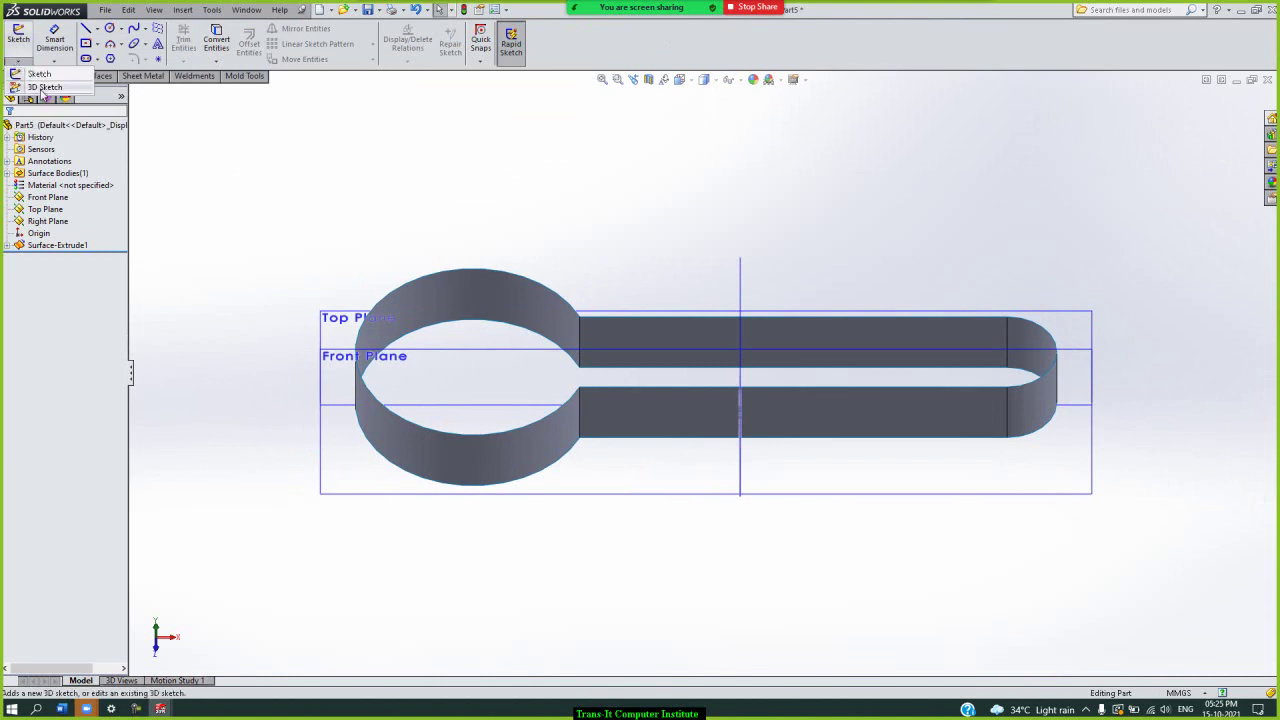
click(42, 88)
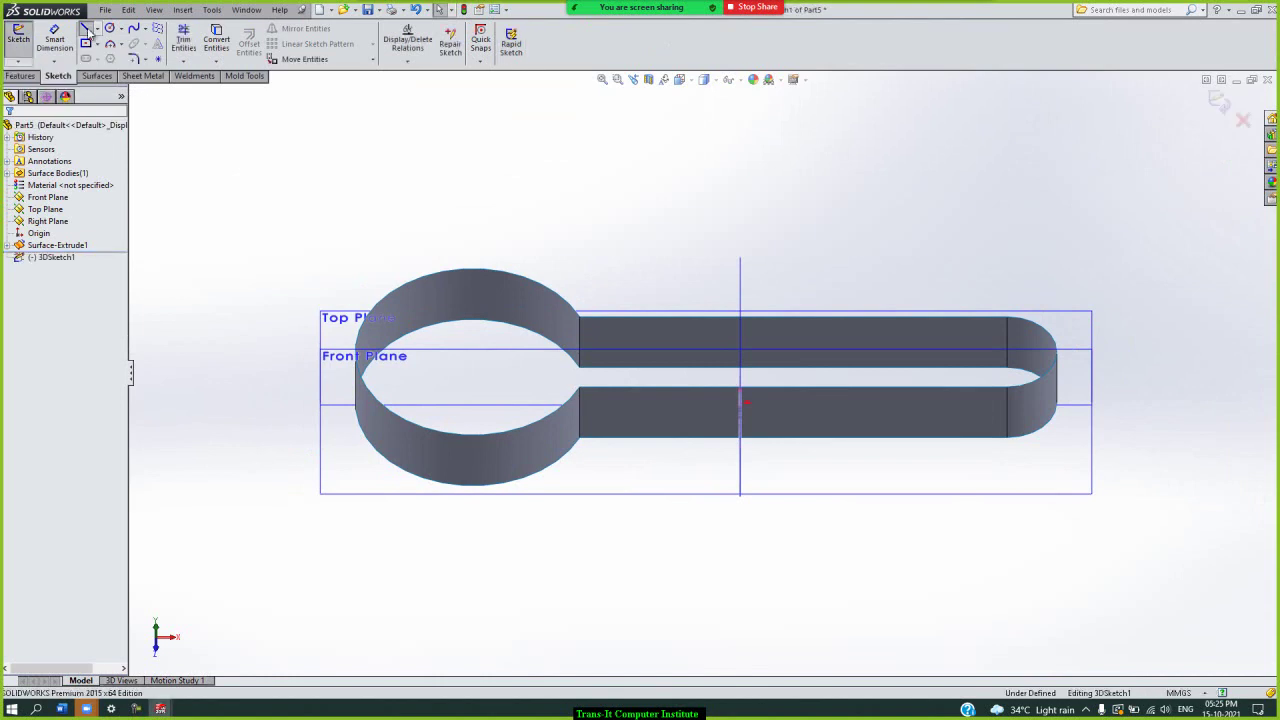
click(87, 31)
click(580, 322)
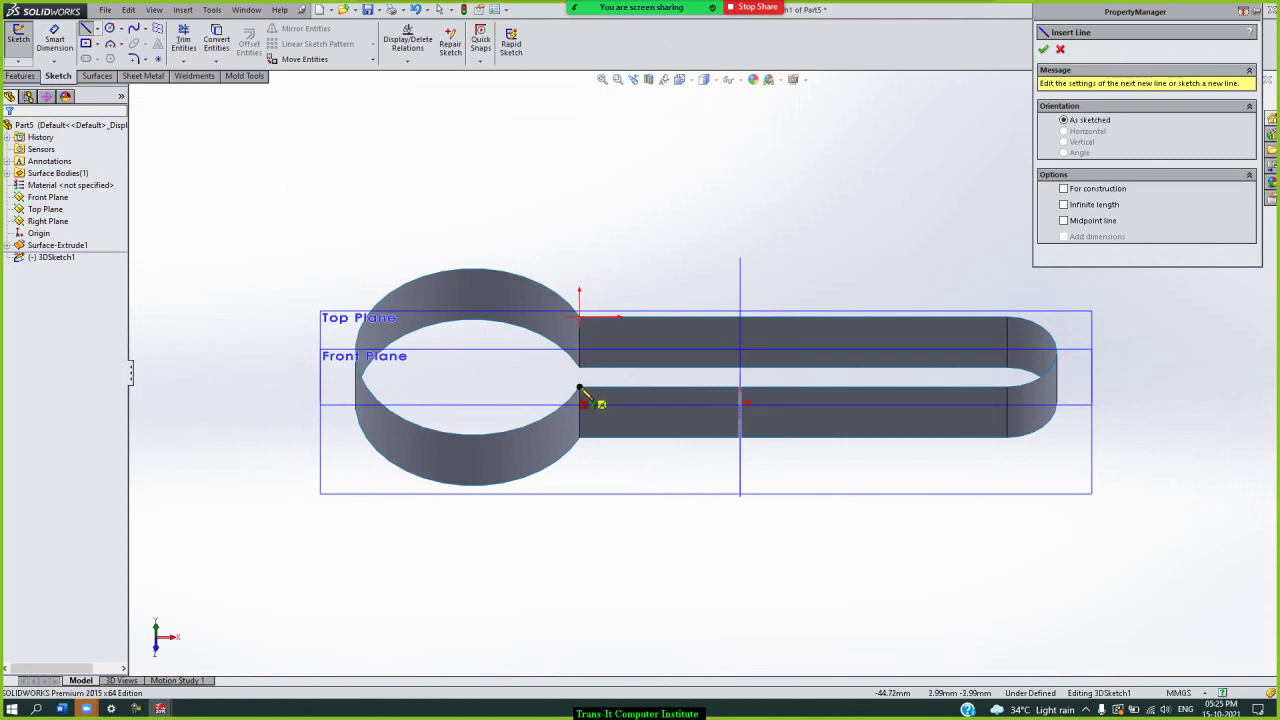
click(580, 320)
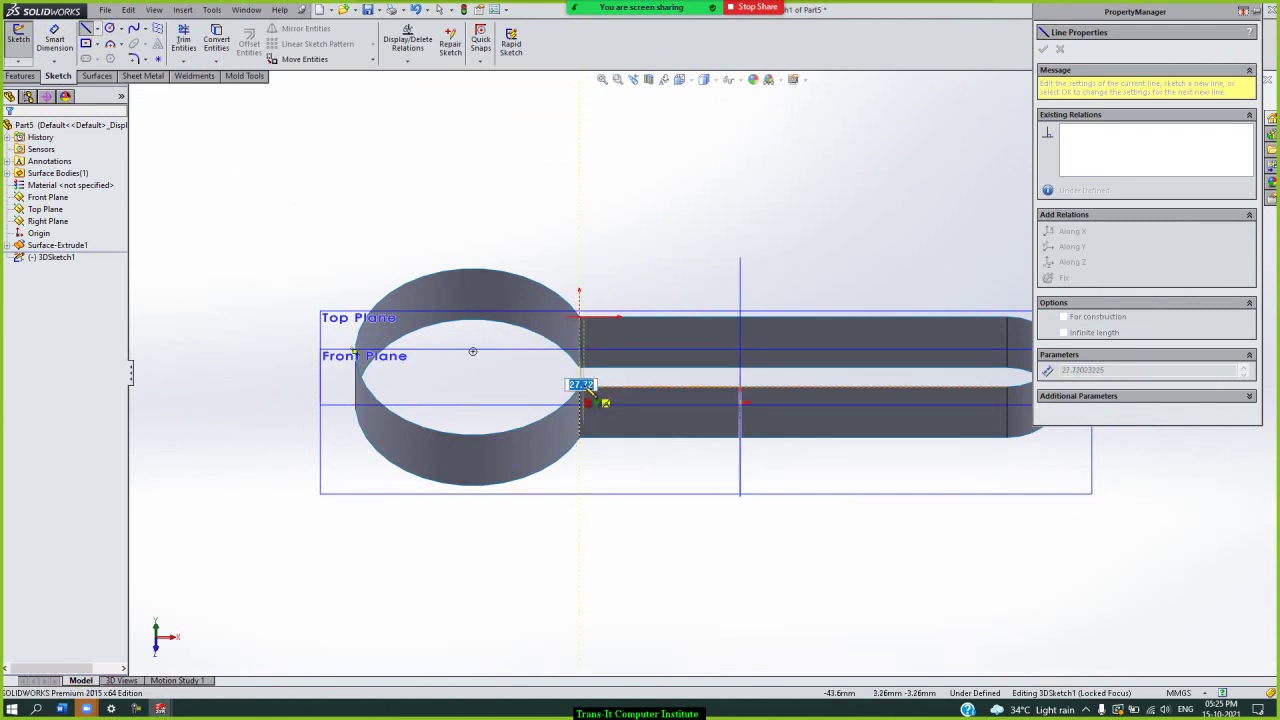
- Finish the roughly 27.7 mm line at the lower neck corner and end the Line tool
scroll(590, 395, up, 2)
scroll(591, 390, up, 3)
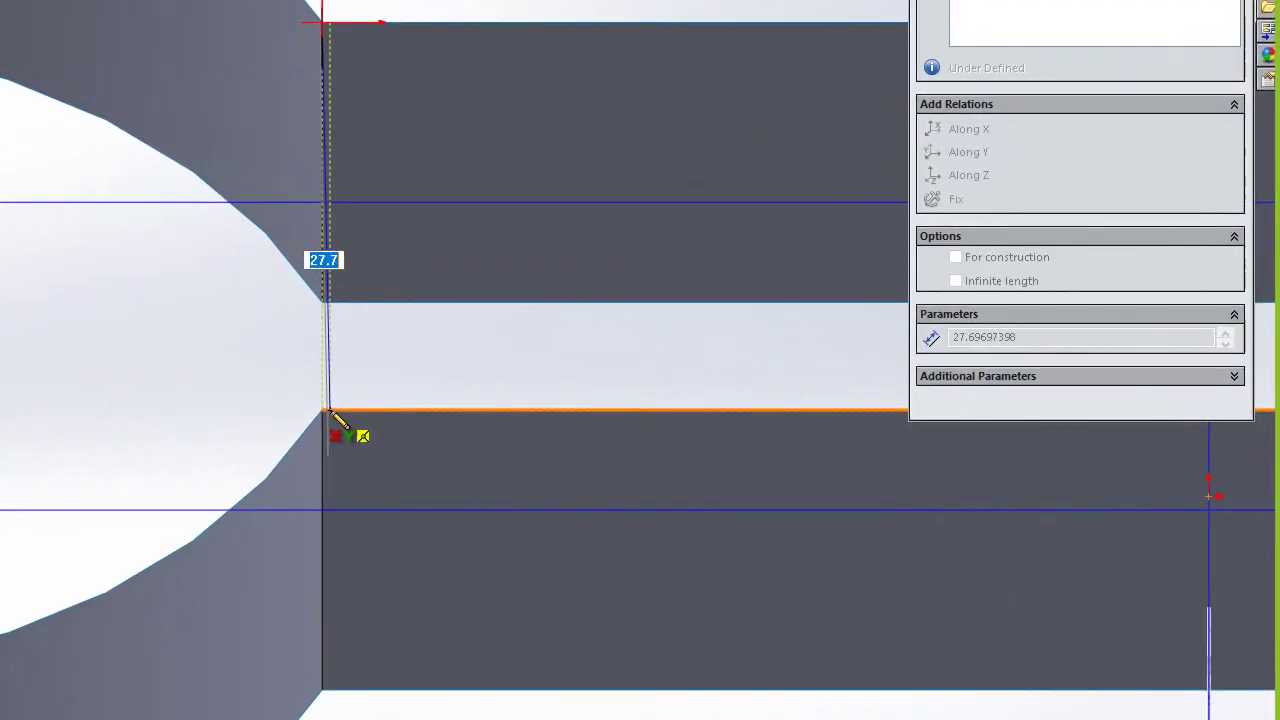
key(Home)
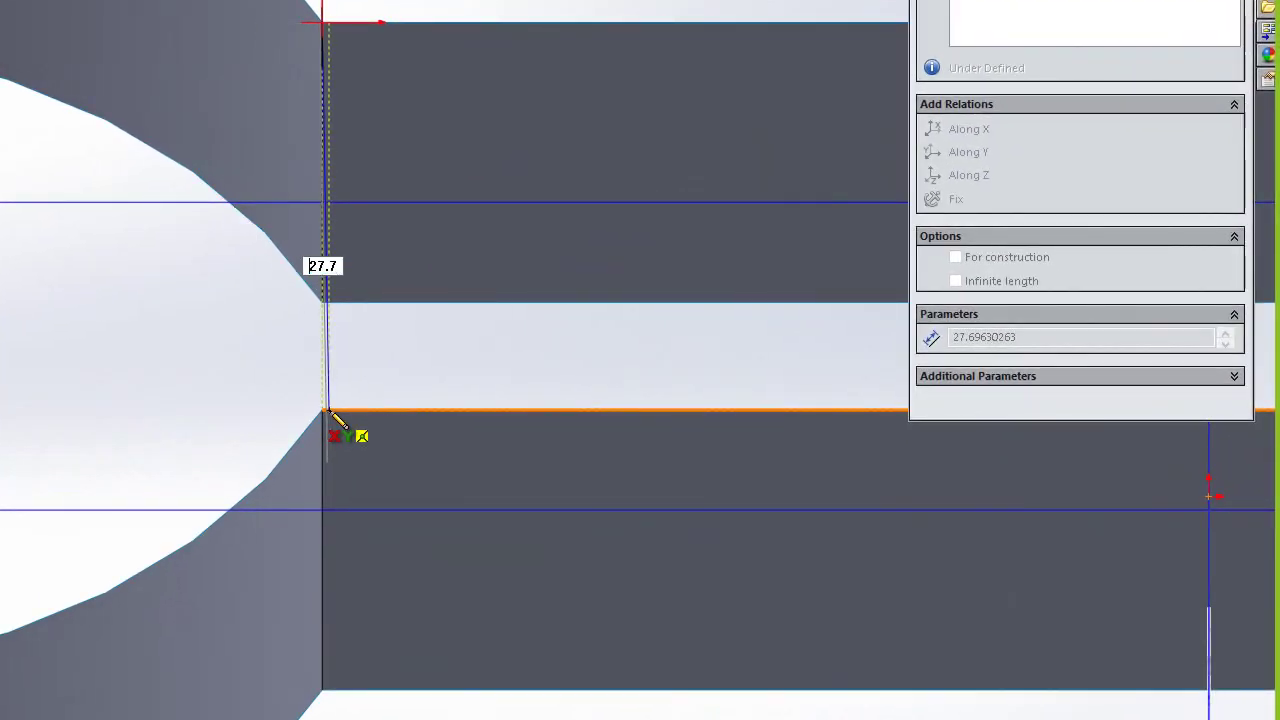
scroll(330, 412, up, 3)
key(Home)
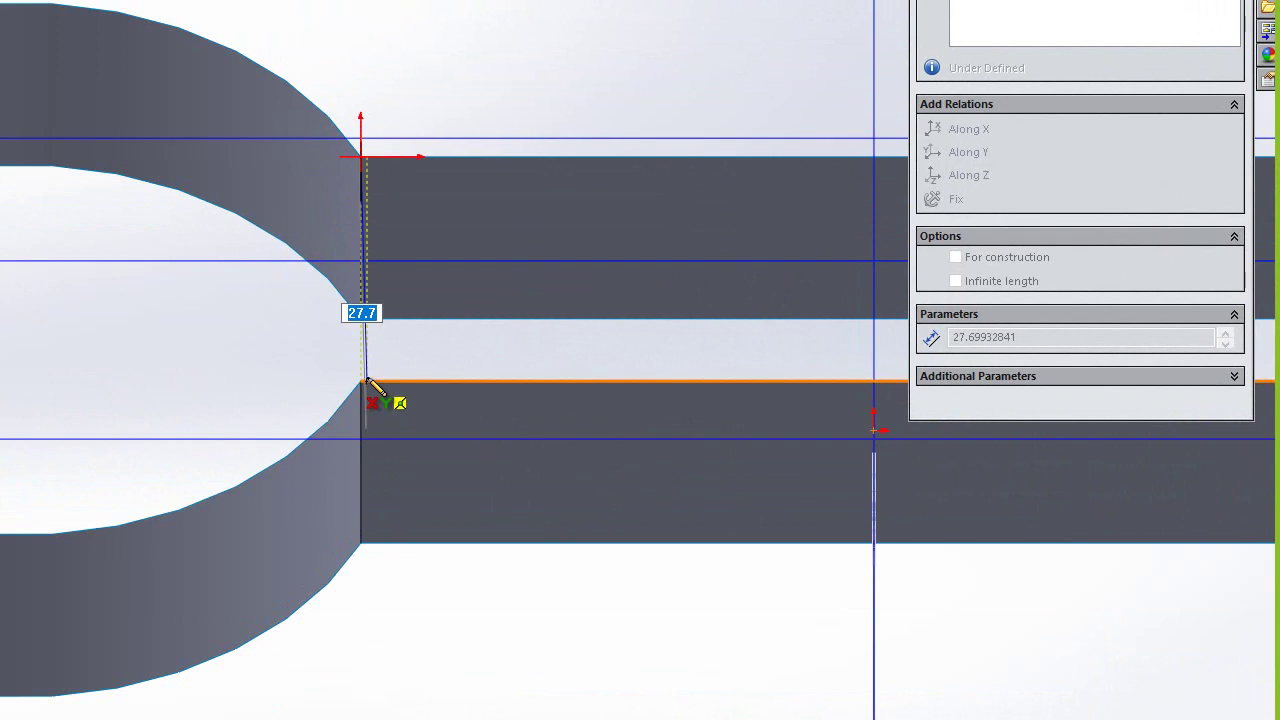
scroll(367, 384, down, 3)
scroll(367, 384, down, 2)
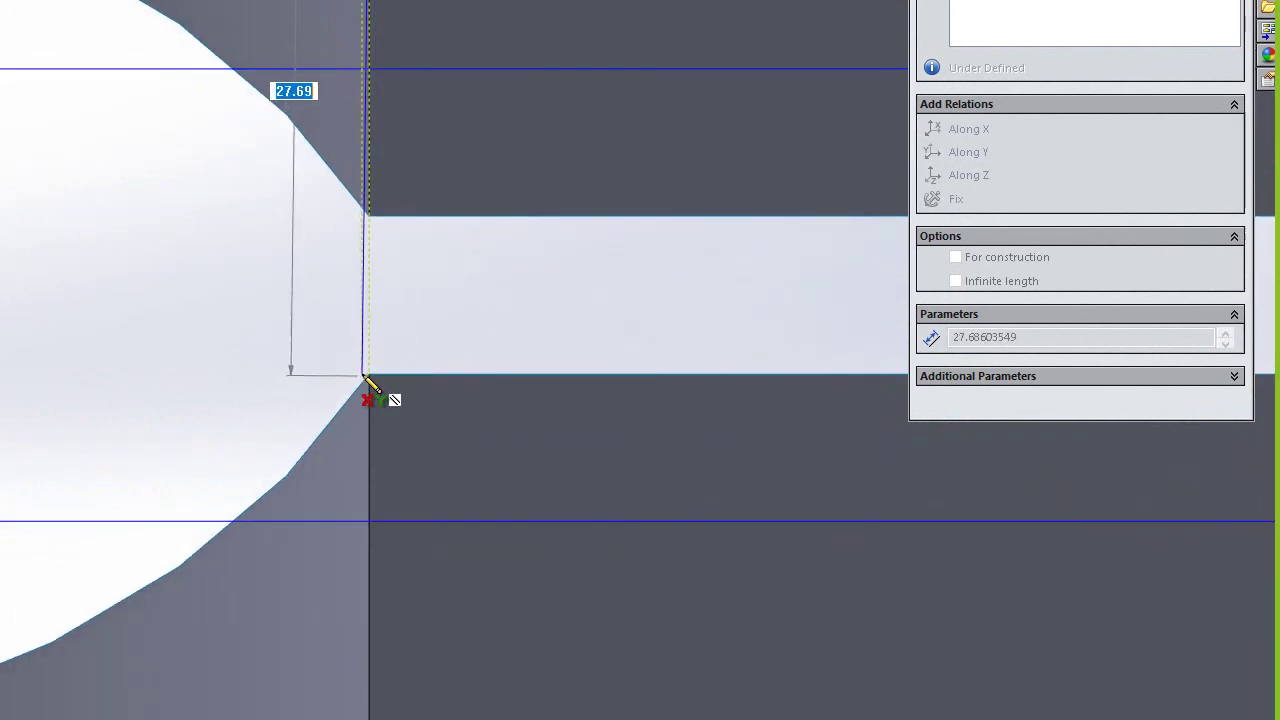
click(368, 376)
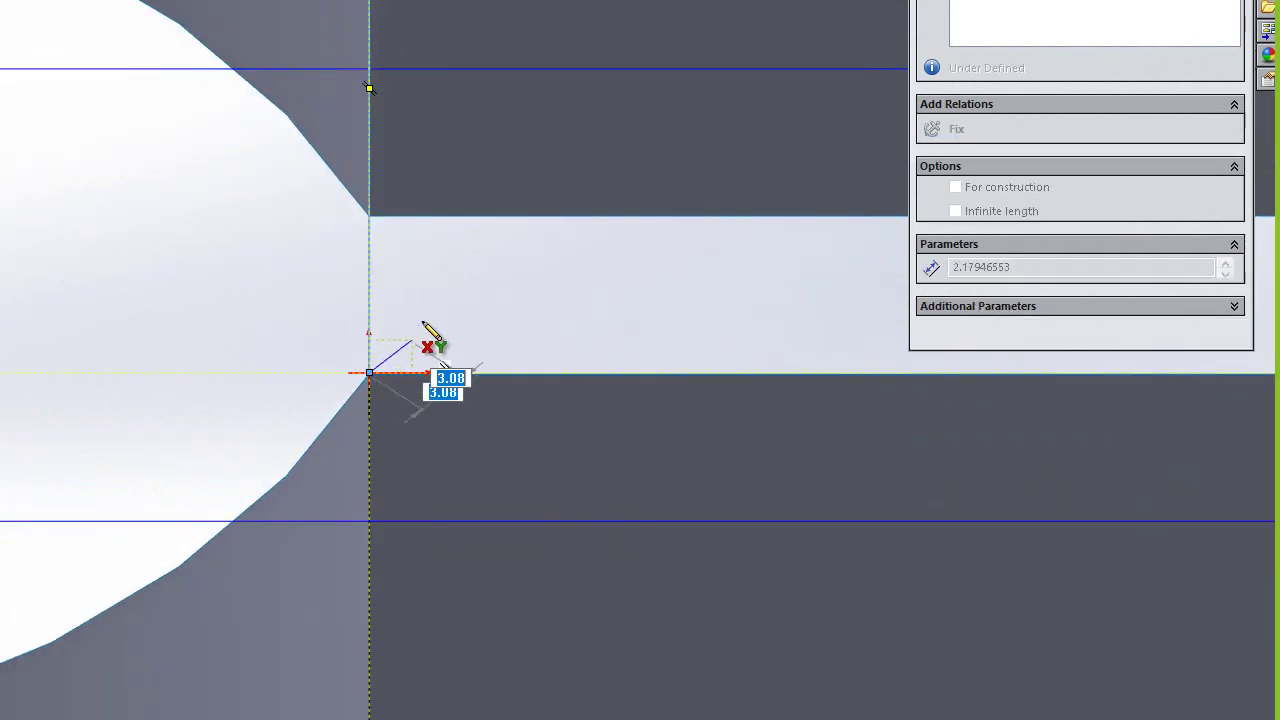
right_click(425, 328)
click(531, 314)
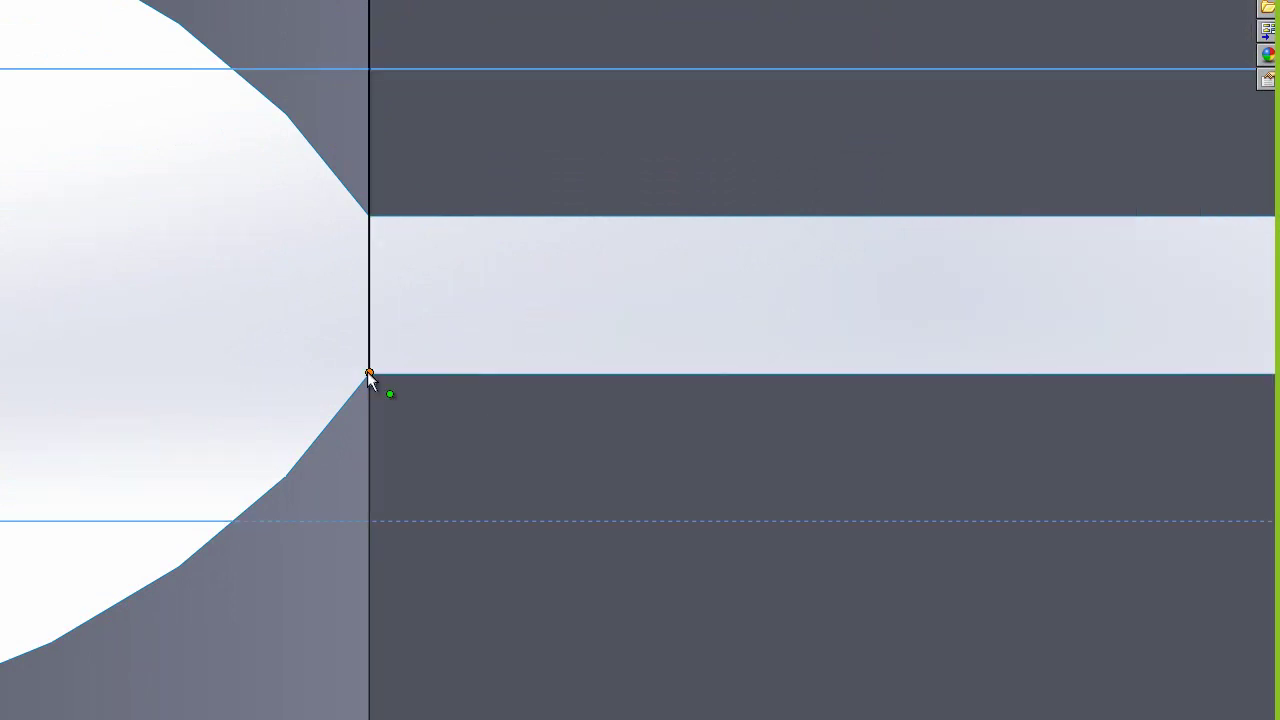
click(368, 374)
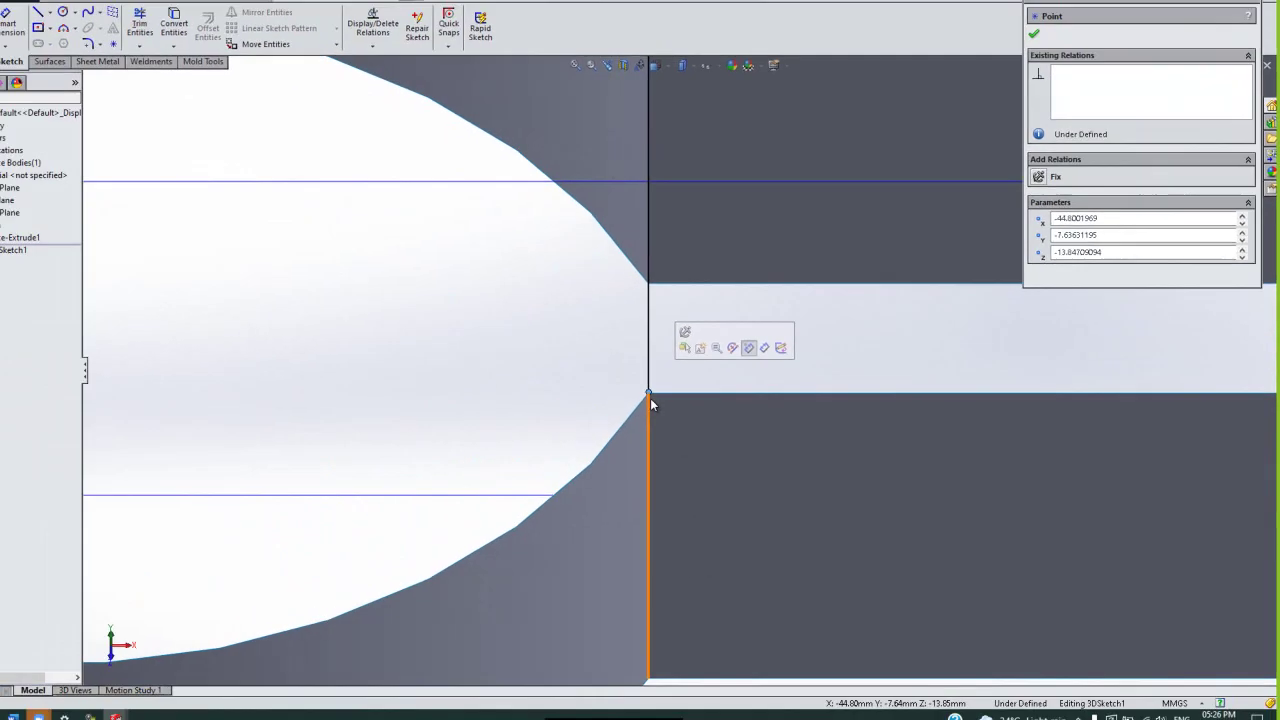
ctrl+click(677, 420)
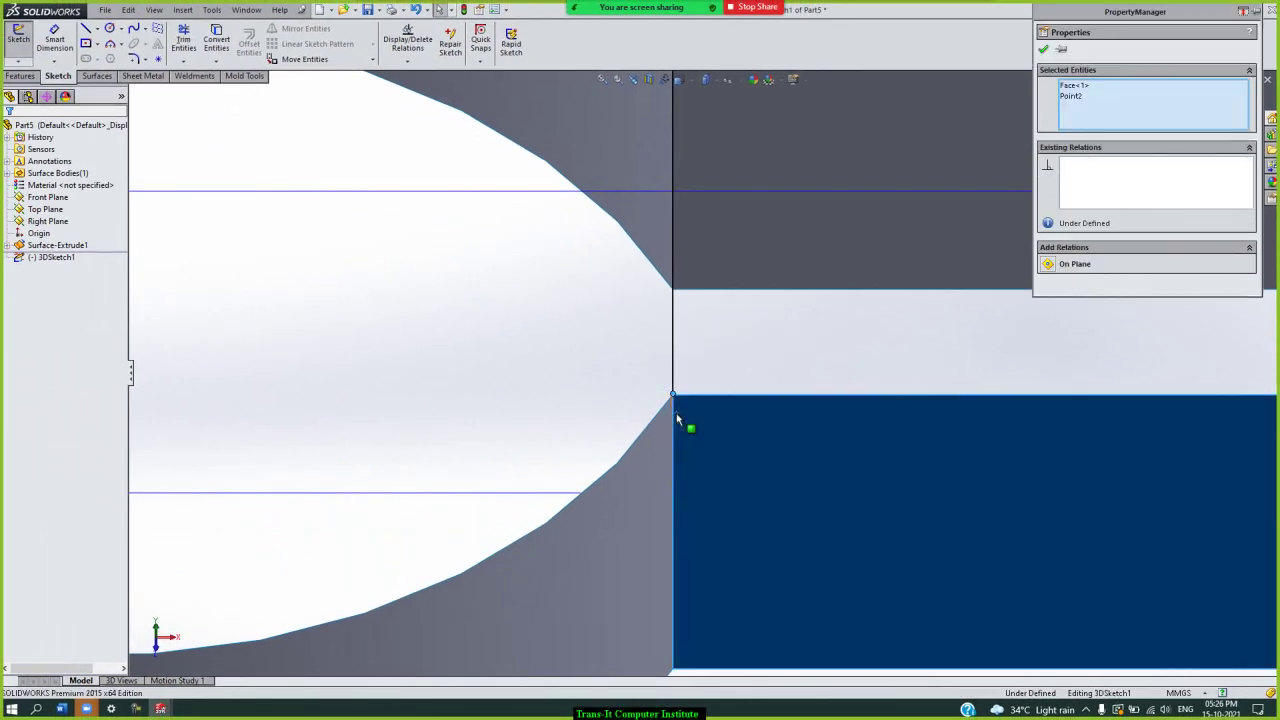
click(677, 420)
key(Escape)
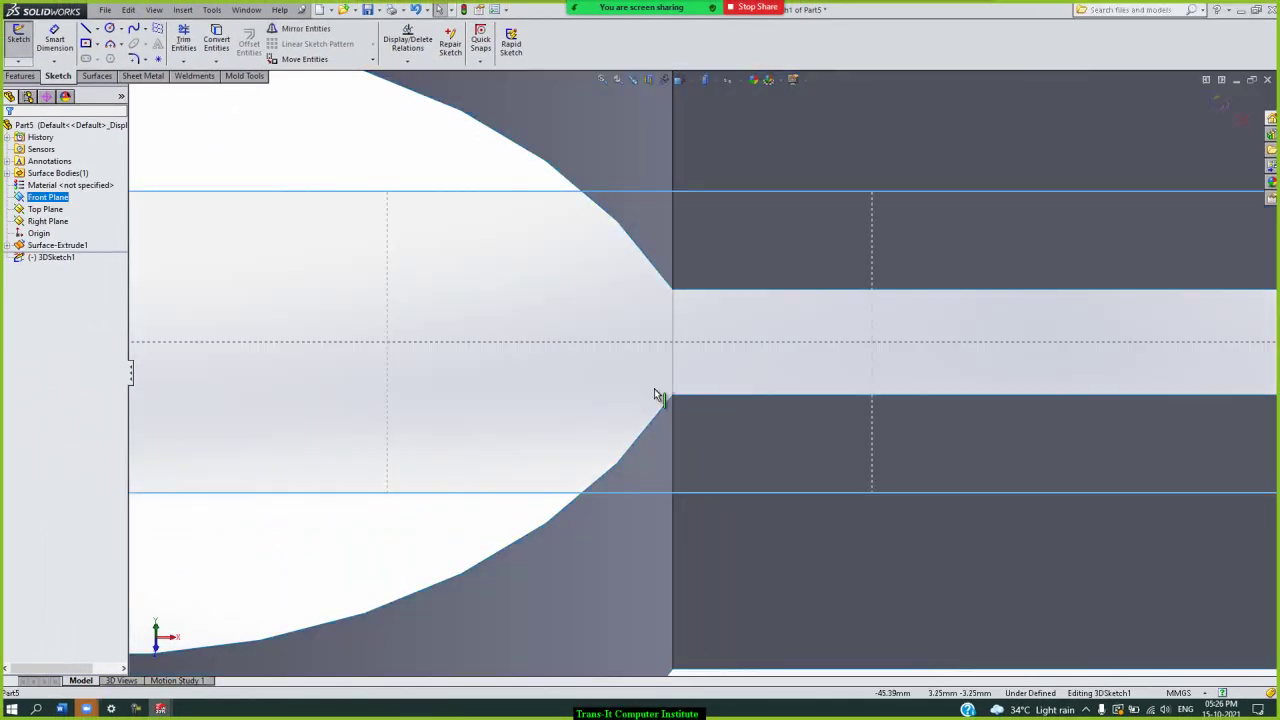
click(673, 393)
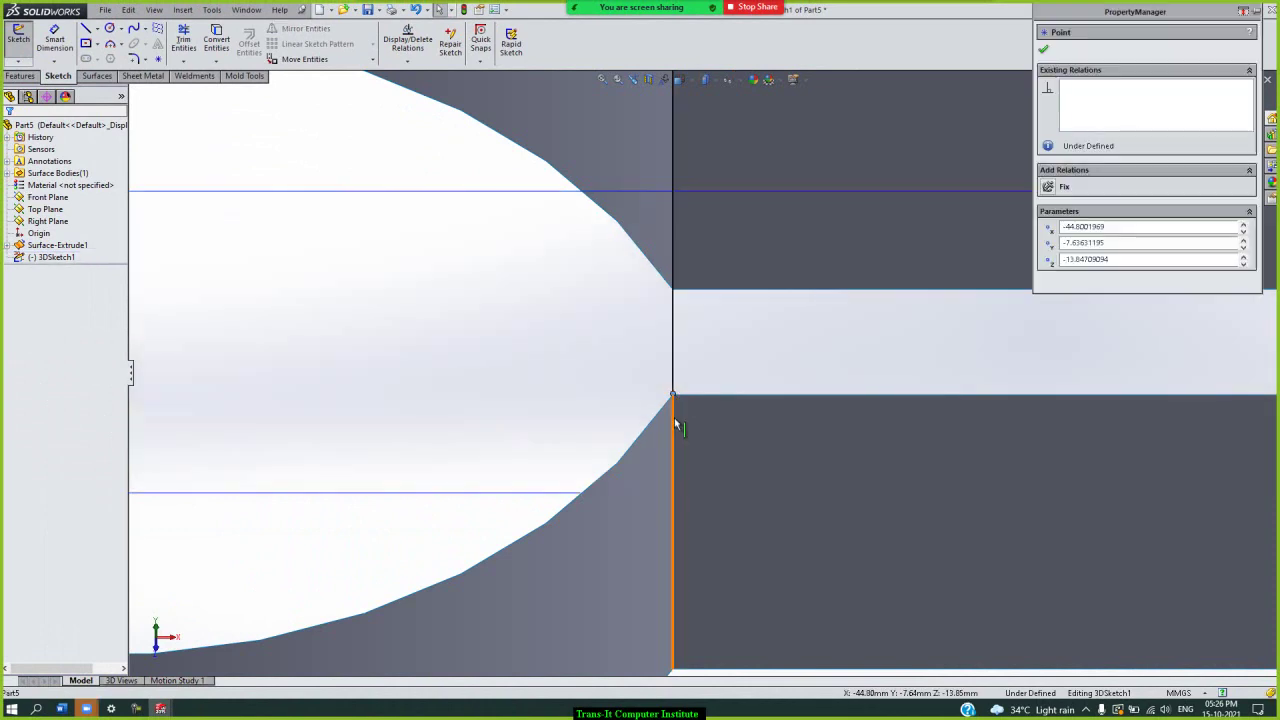
click(677, 428)
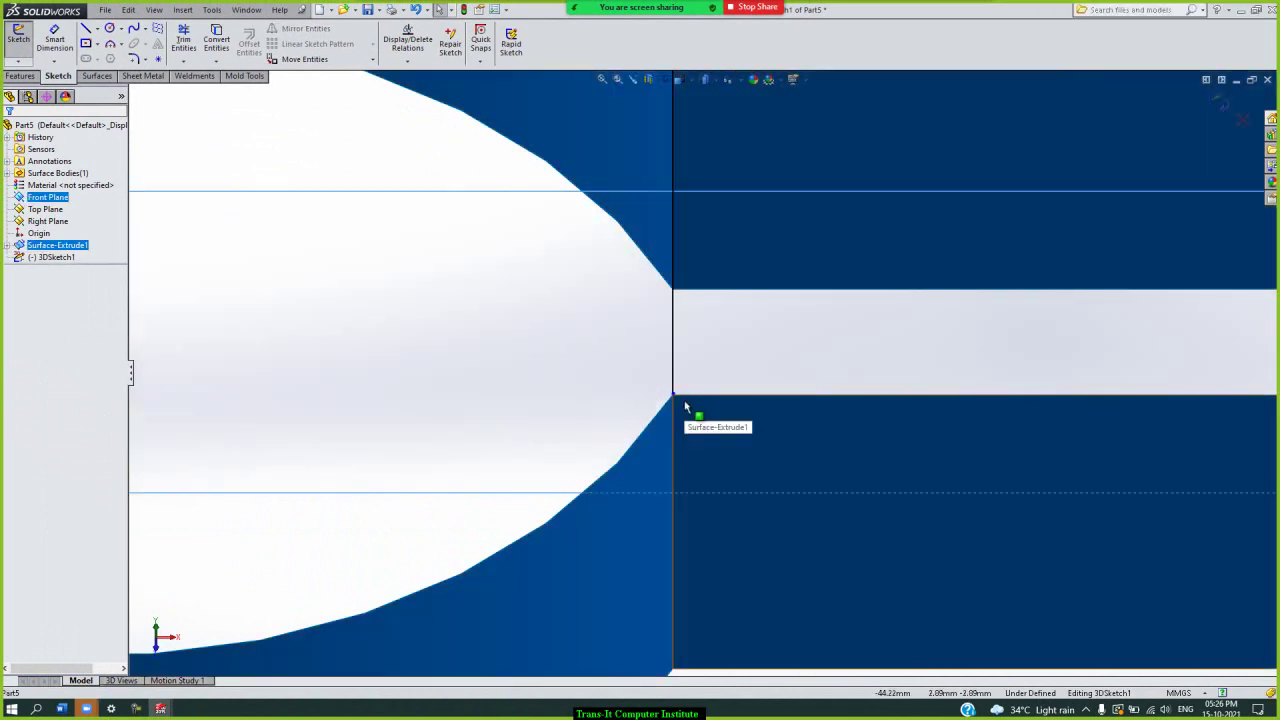
scroll(686, 406, down, 2)
key(Escape)
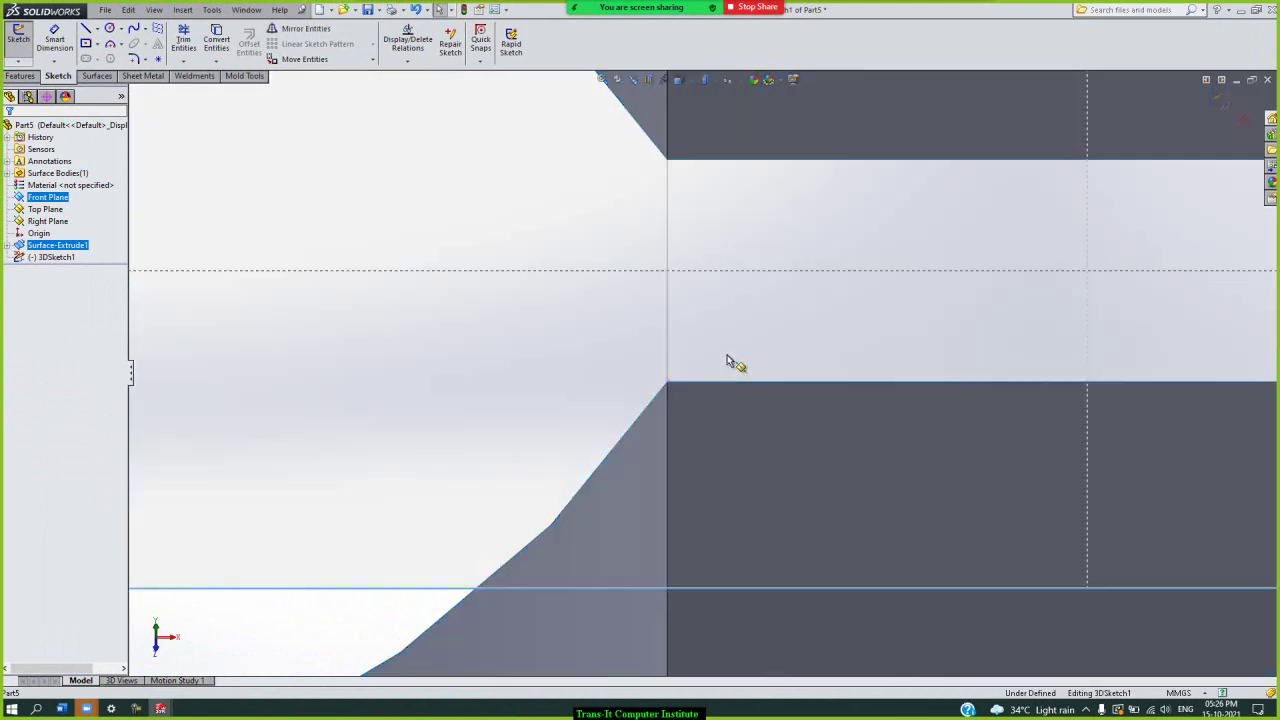
scroll(727, 358, up, 2)
scroll(727, 358, up, 1)
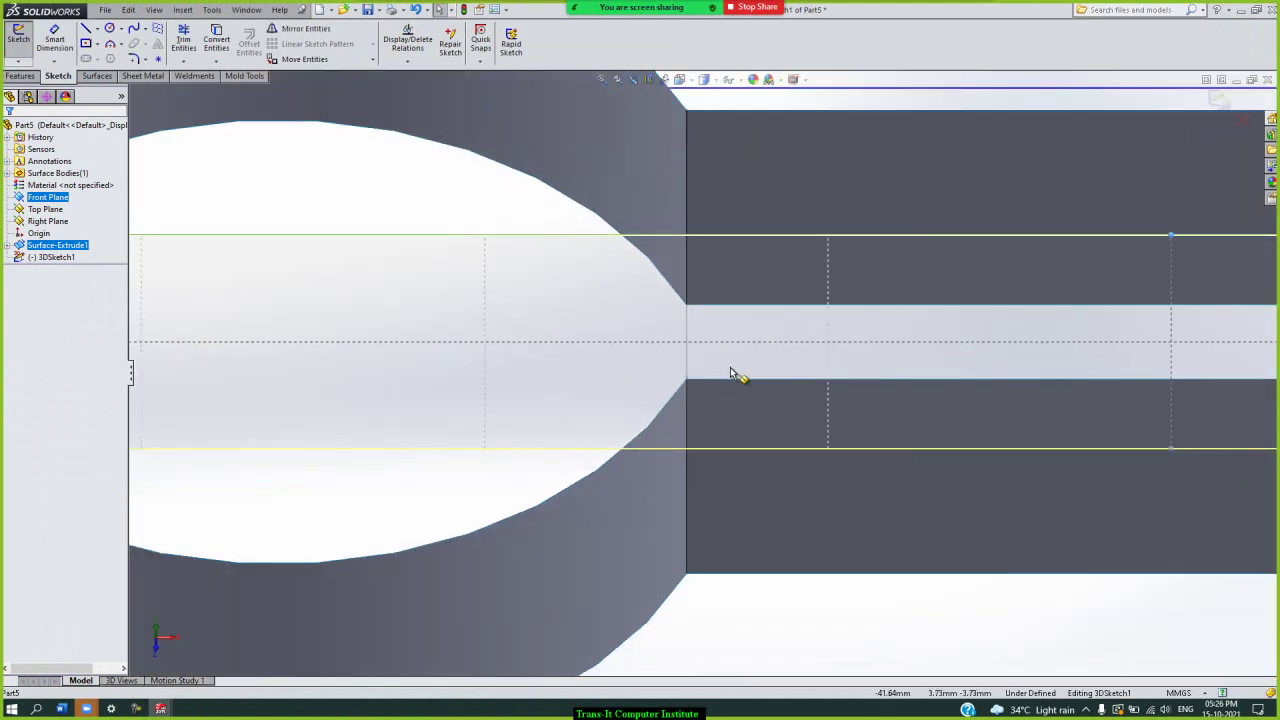
key(Down)
key(Left)
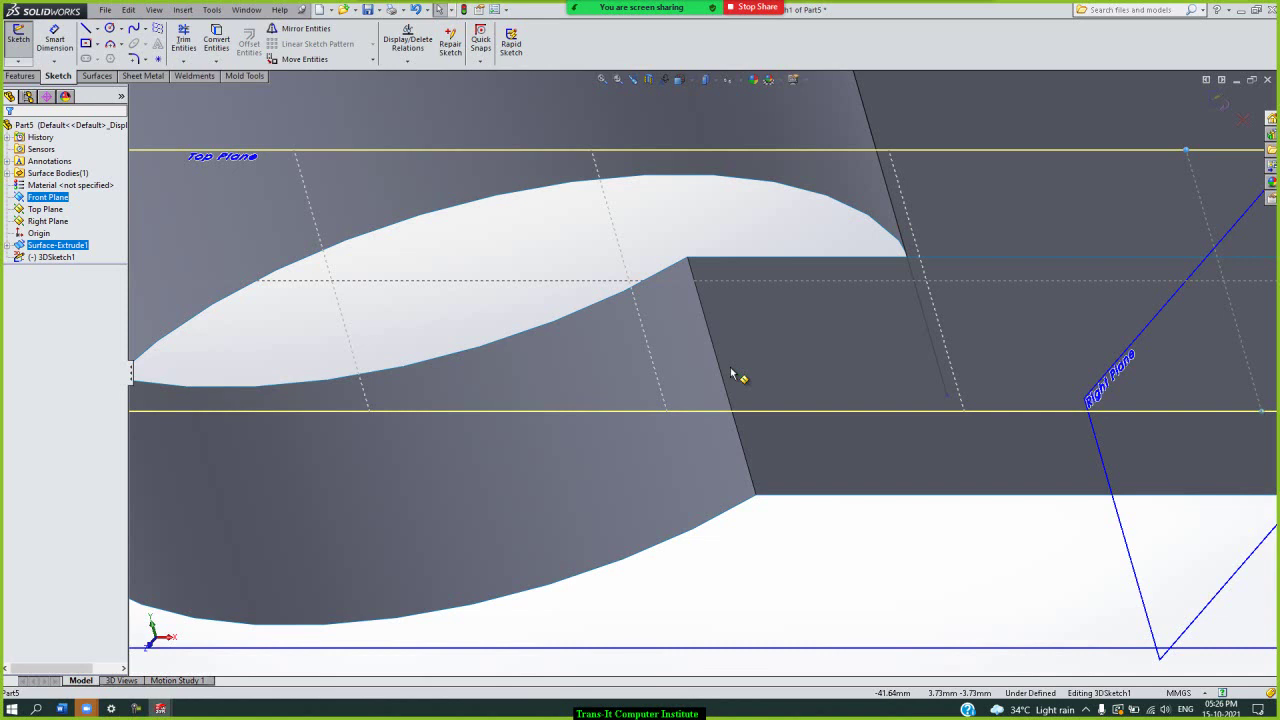
scroll(731, 375, up, 3)
scroll(788, 314, up, 1)
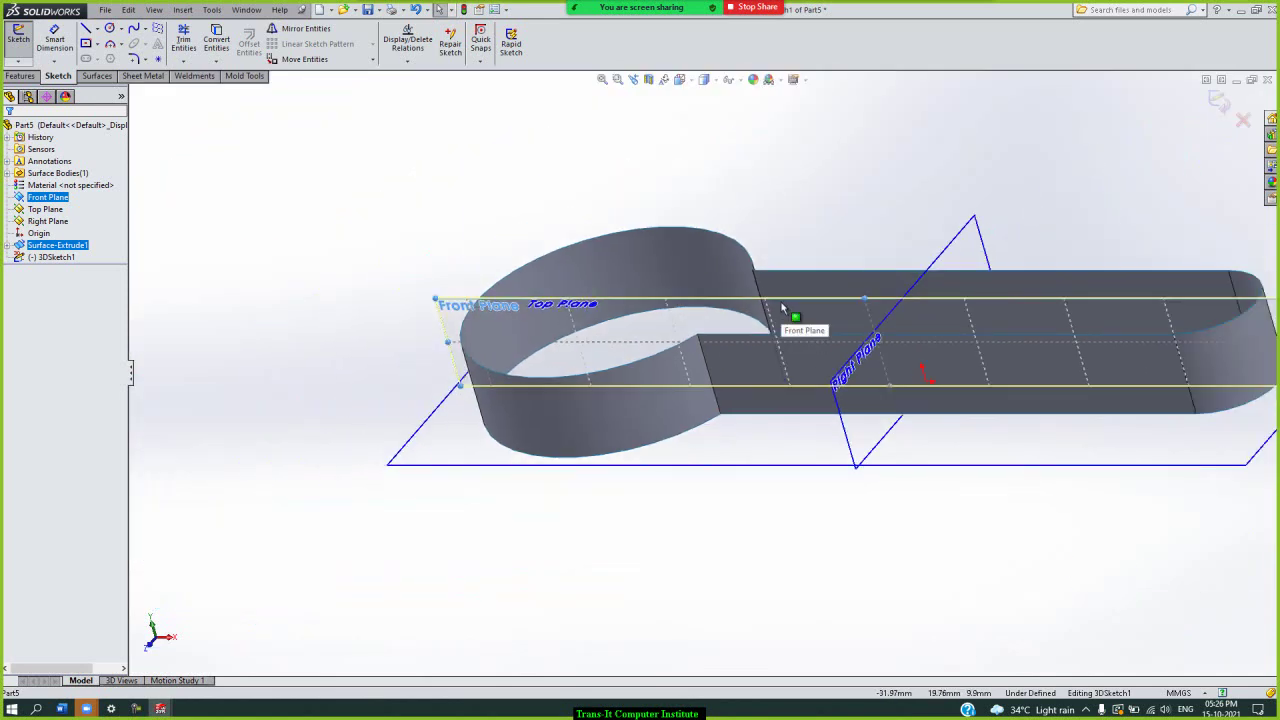
click(806, 242)
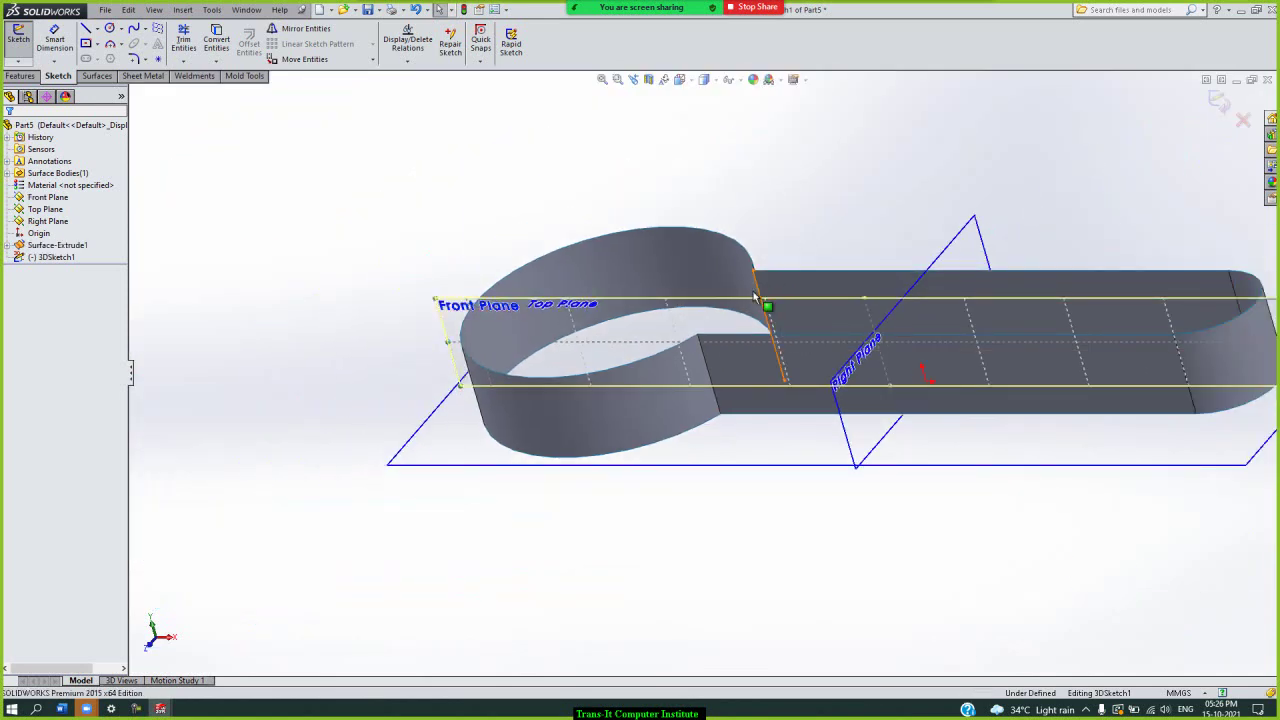
click(55, 258)
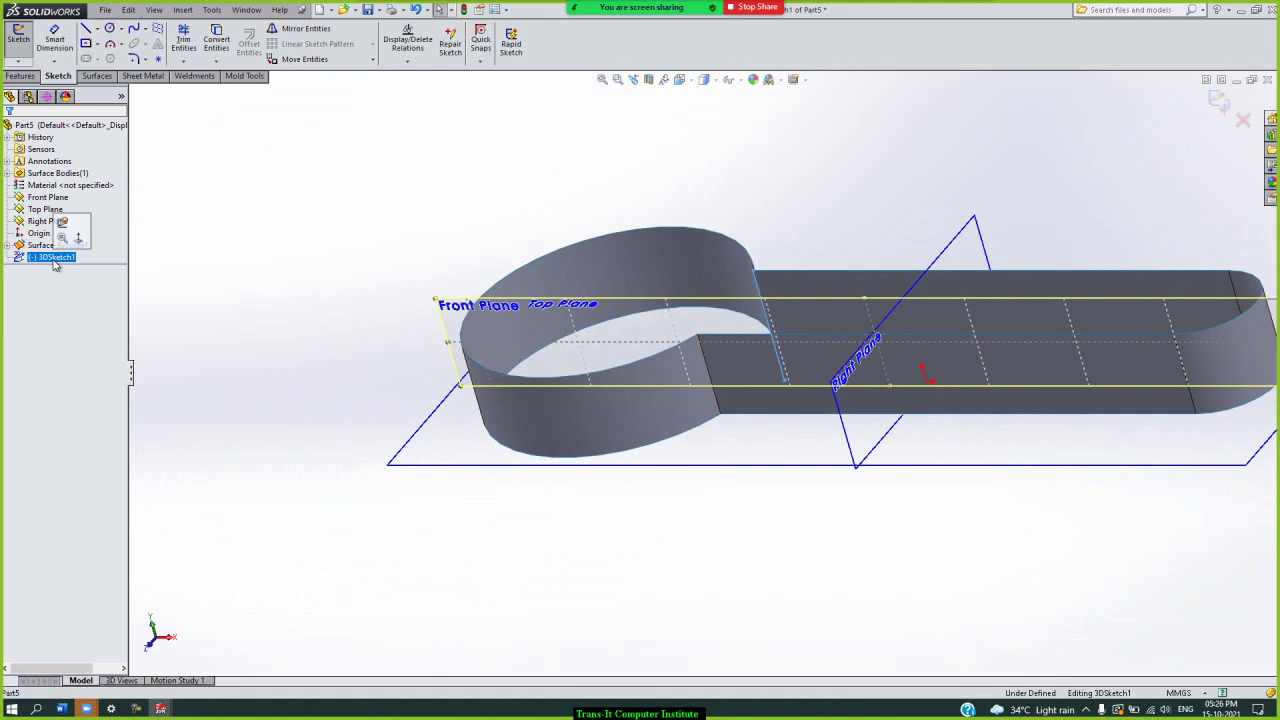
right_click(55, 261)
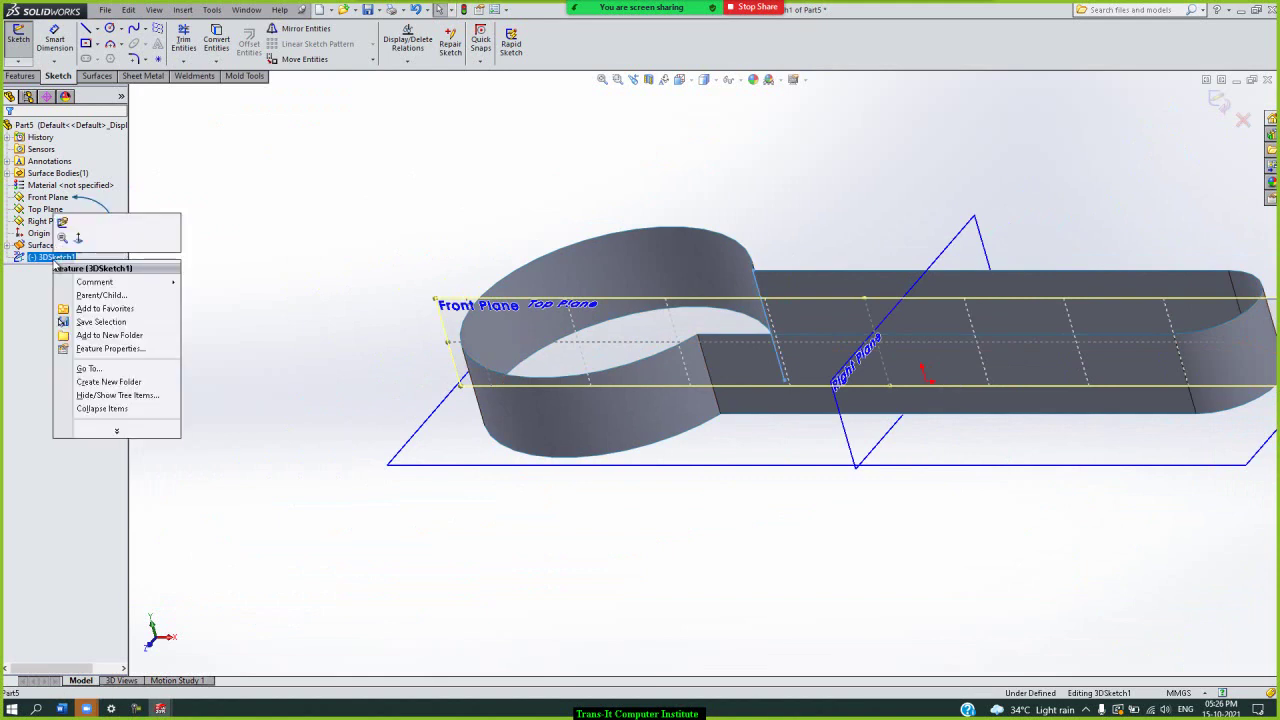
click(208, 224)
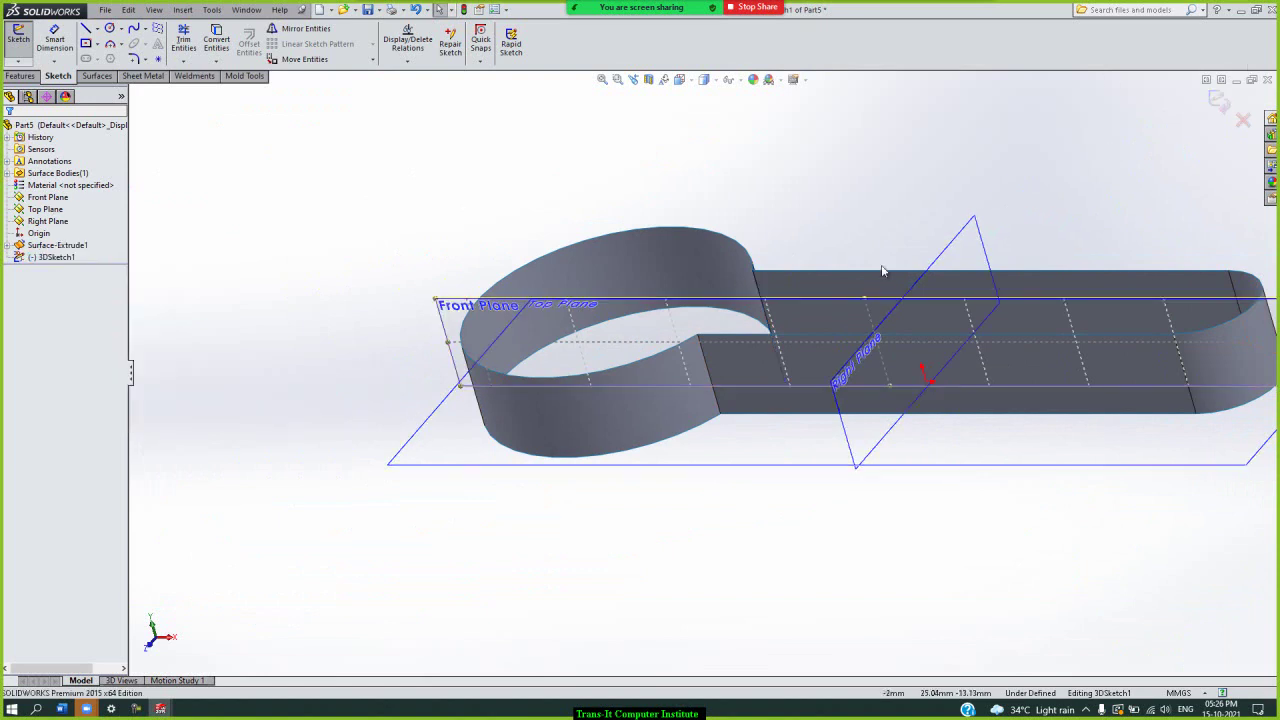
click(766, 320)
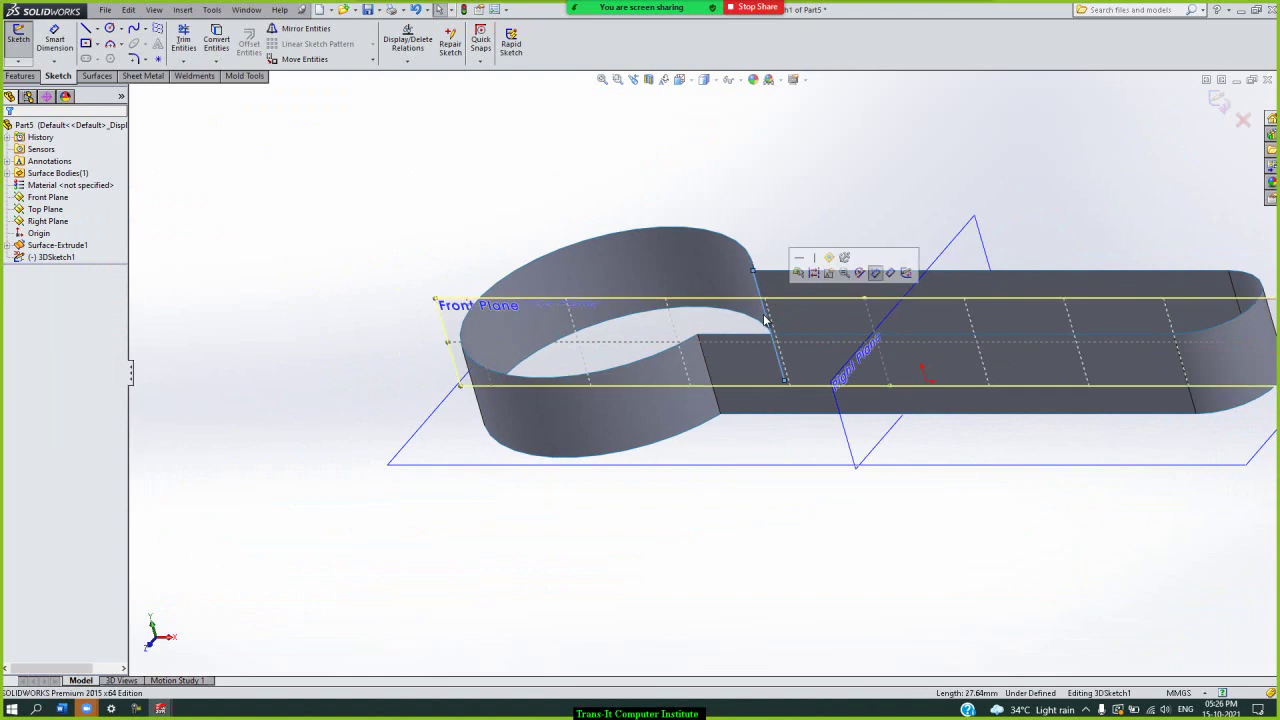
key(Escape)
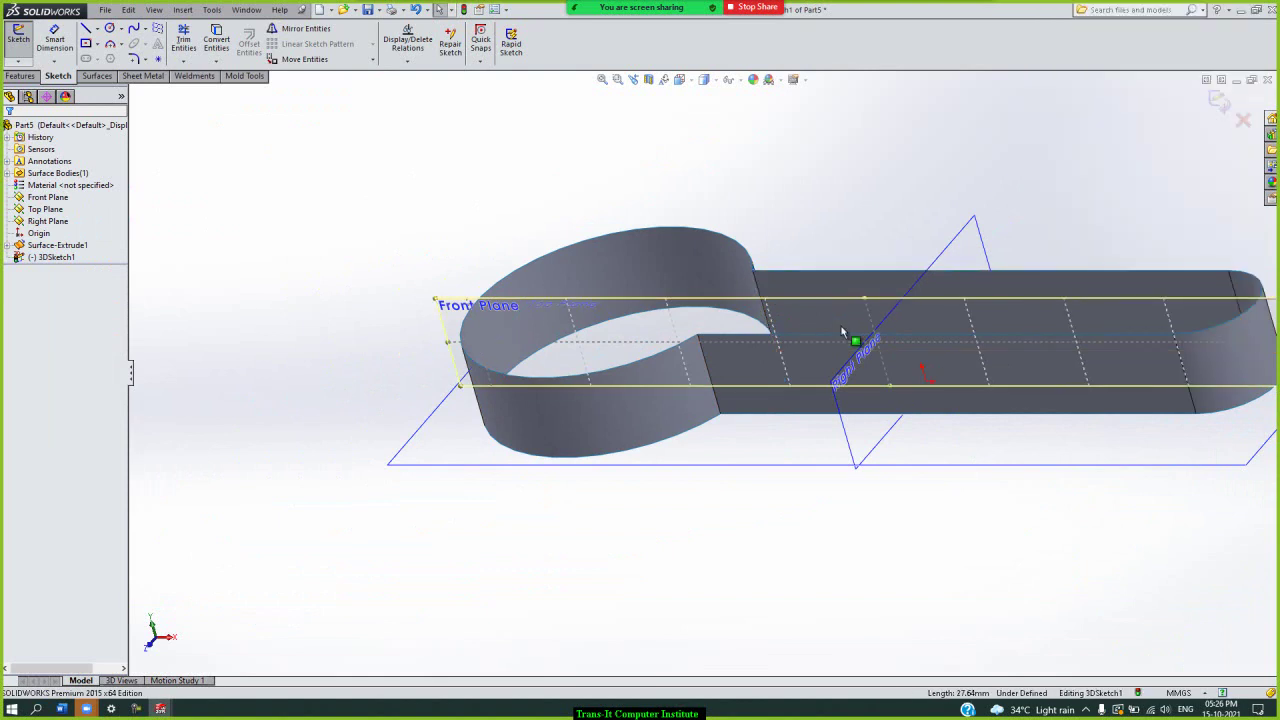
- Start a line at the top edge of the wall, then cancel it
click(86, 28)
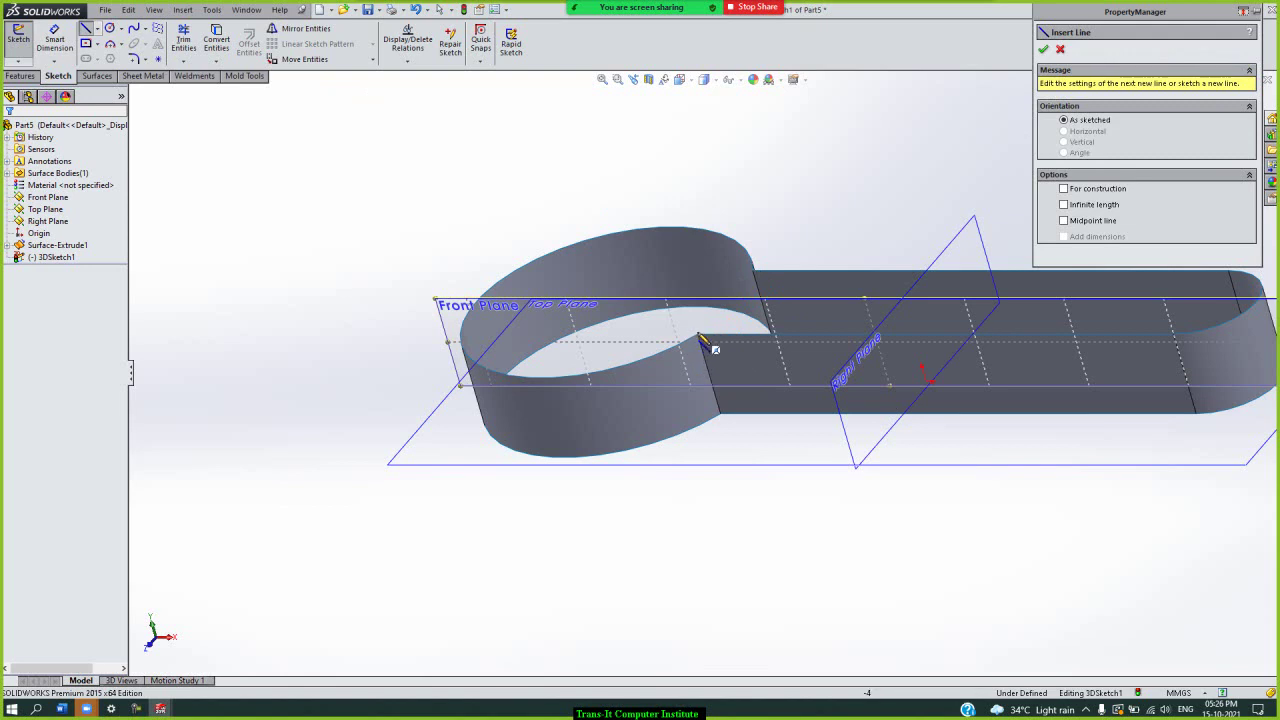
scroll(766, 288, down, 2)
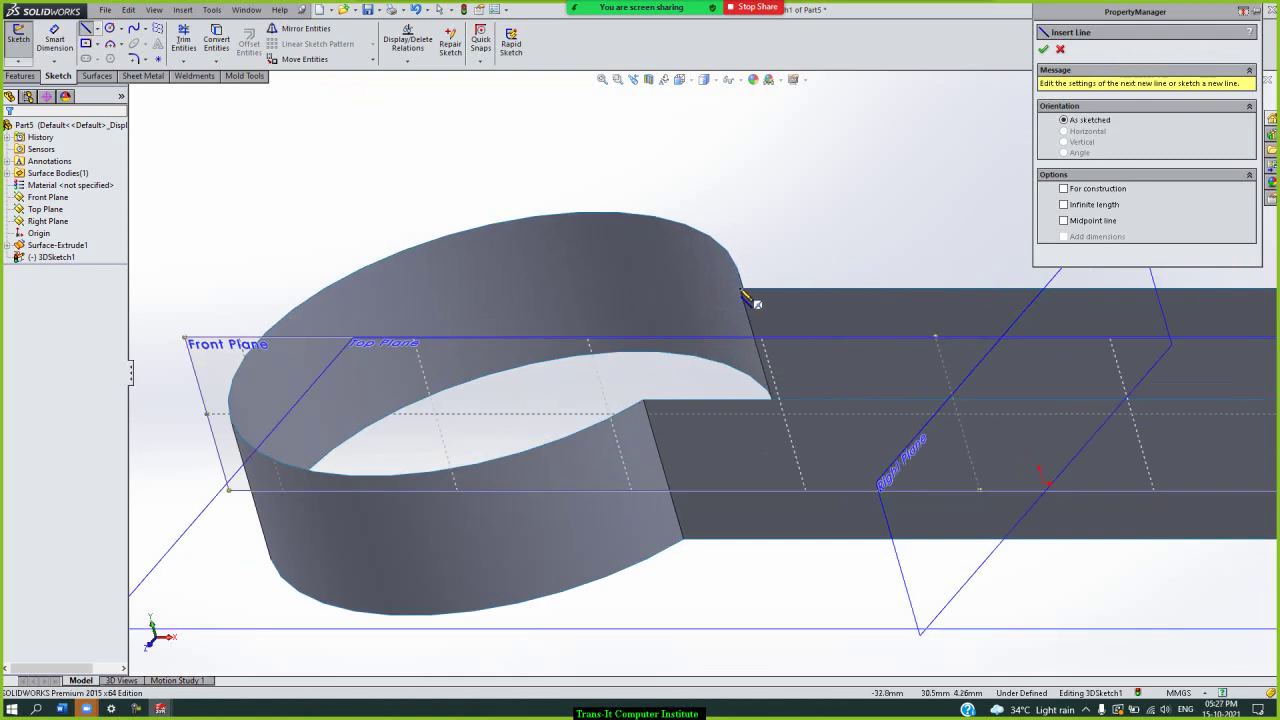
click(742, 292)
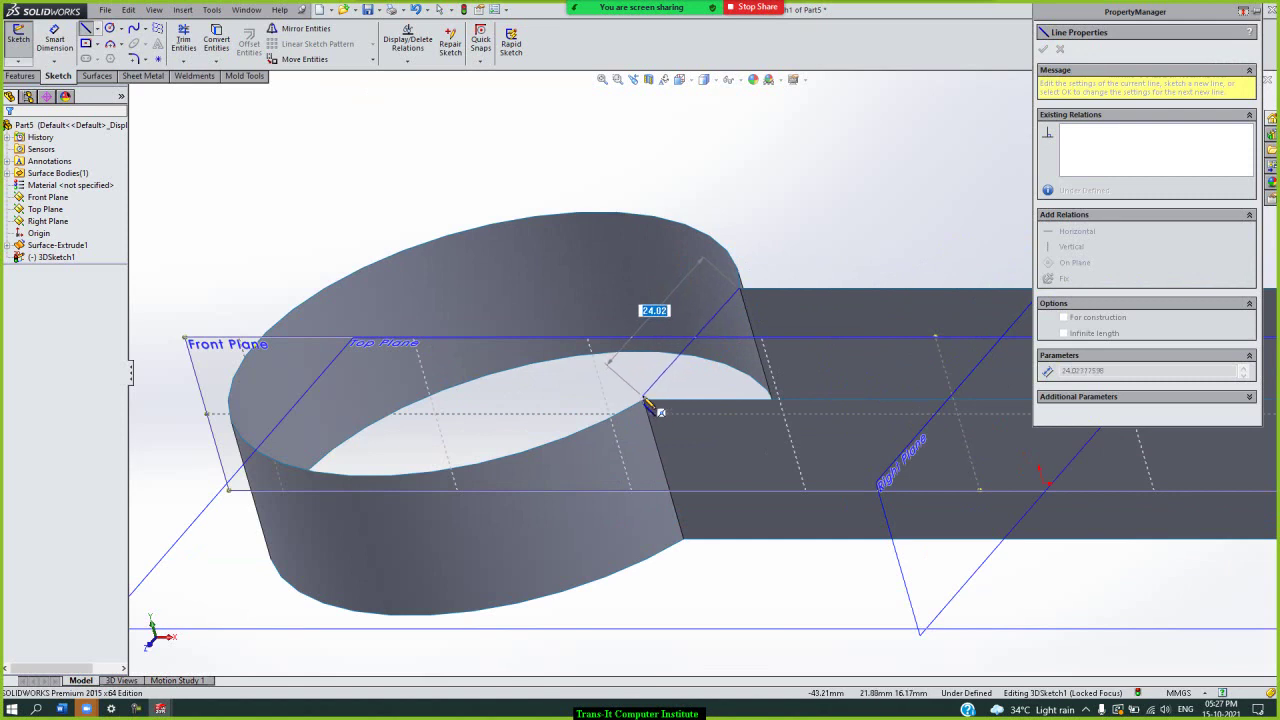
scroll(648, 403, down, 3)
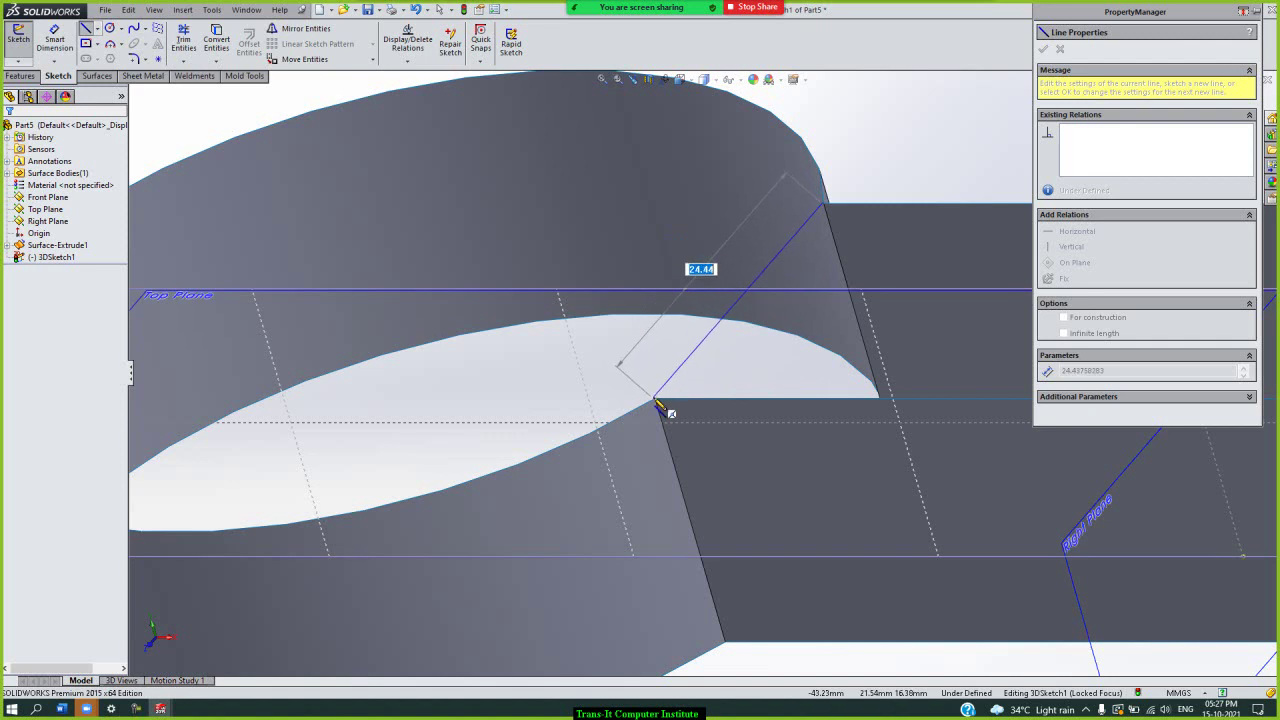
key(Escape)
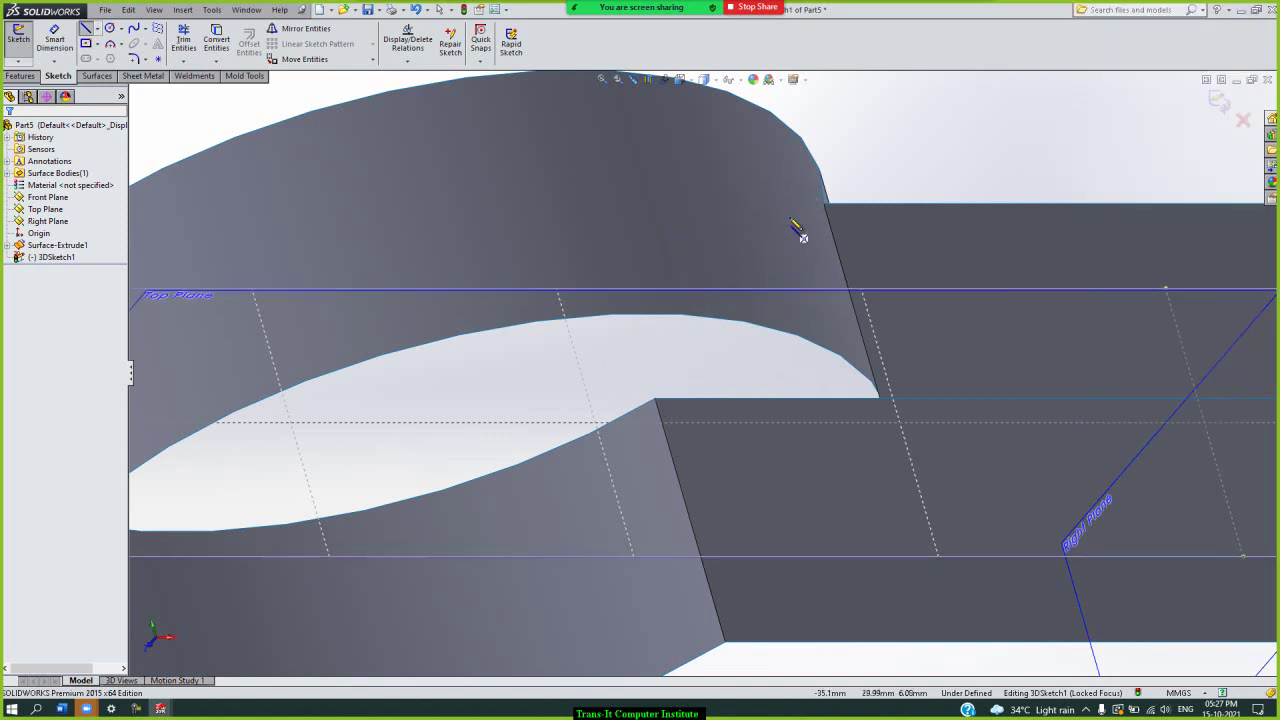
- Switch to the Top view and exit the 3D sketch
scroll(706, 280, up, 2)
scroll(714, 282, up, 2)
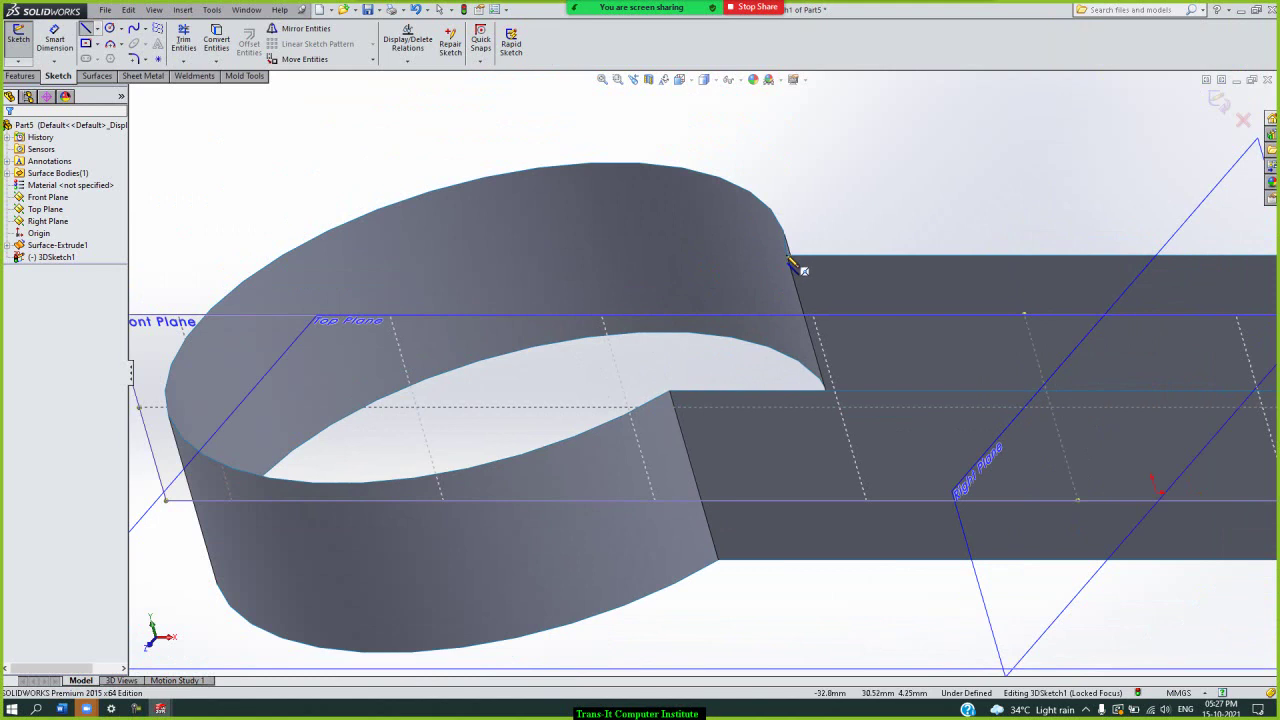
scroll(790, 262, up, 2)
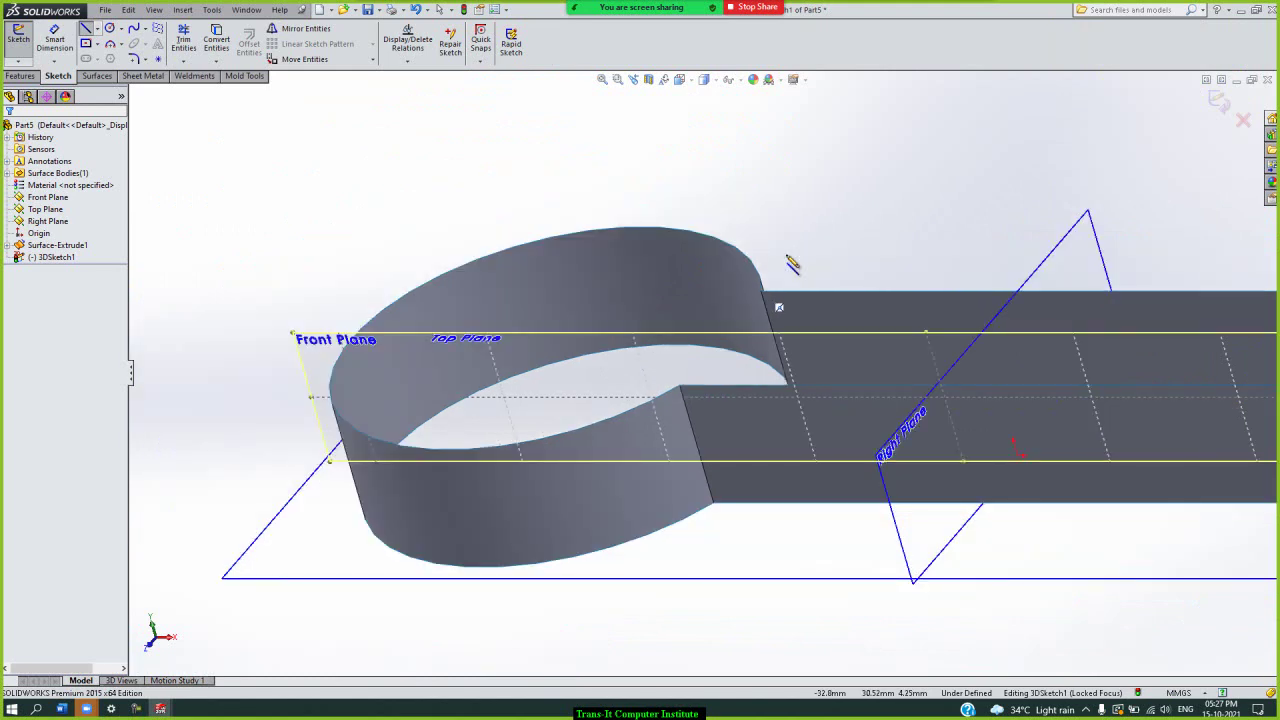
key(space)
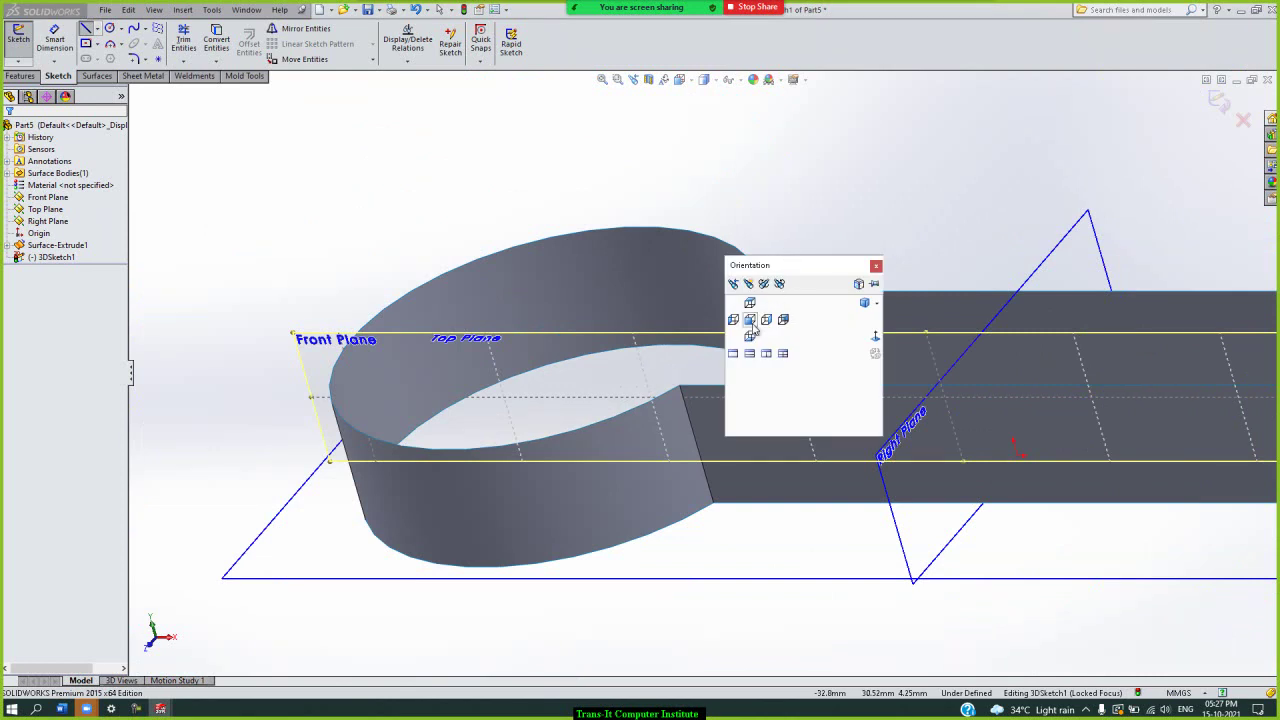
click(750, 304)
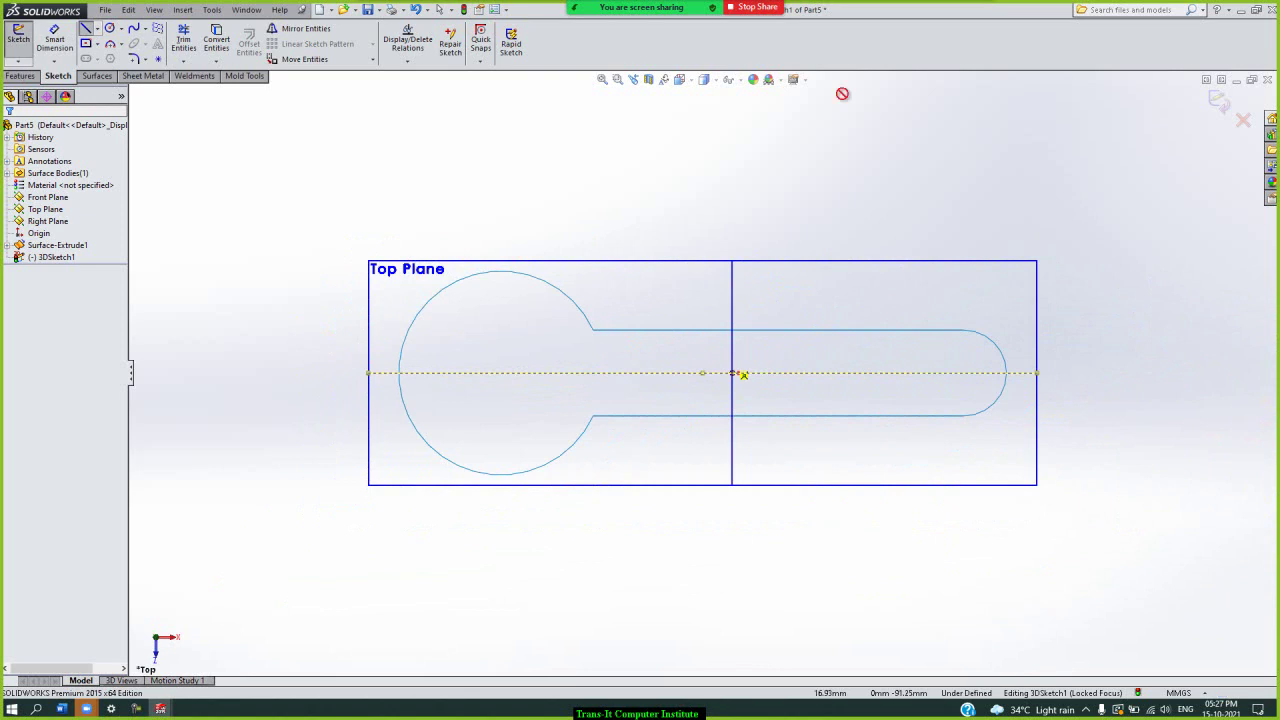
click(1216, 104)
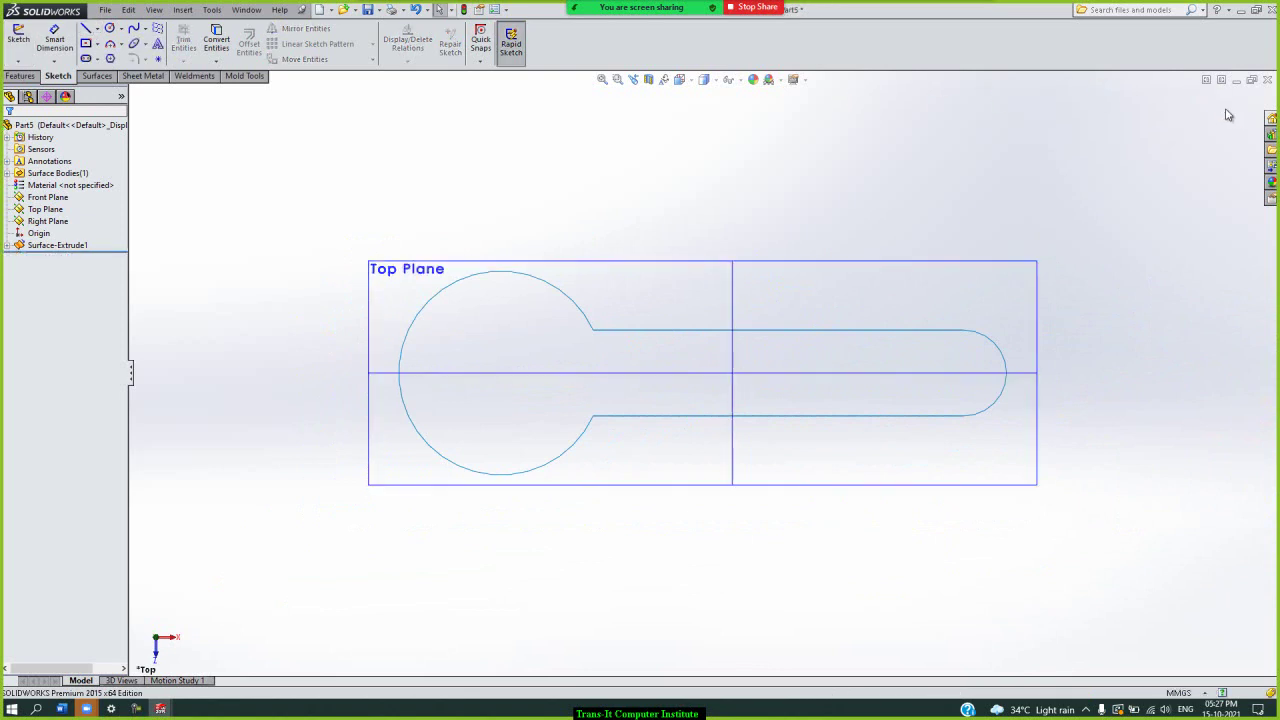
- Start a 3D sketch and draw a 27.69-long line from the upper to the lower neck corner
click(23, 63)
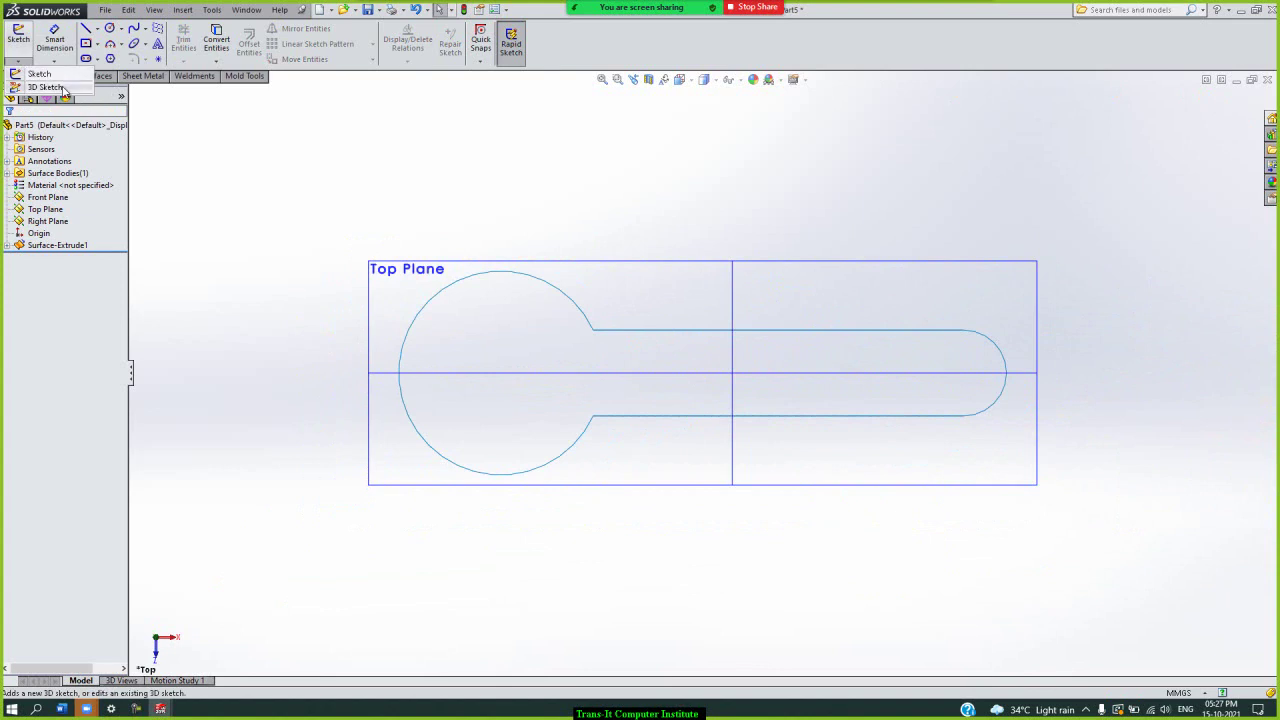
click(50, 90)
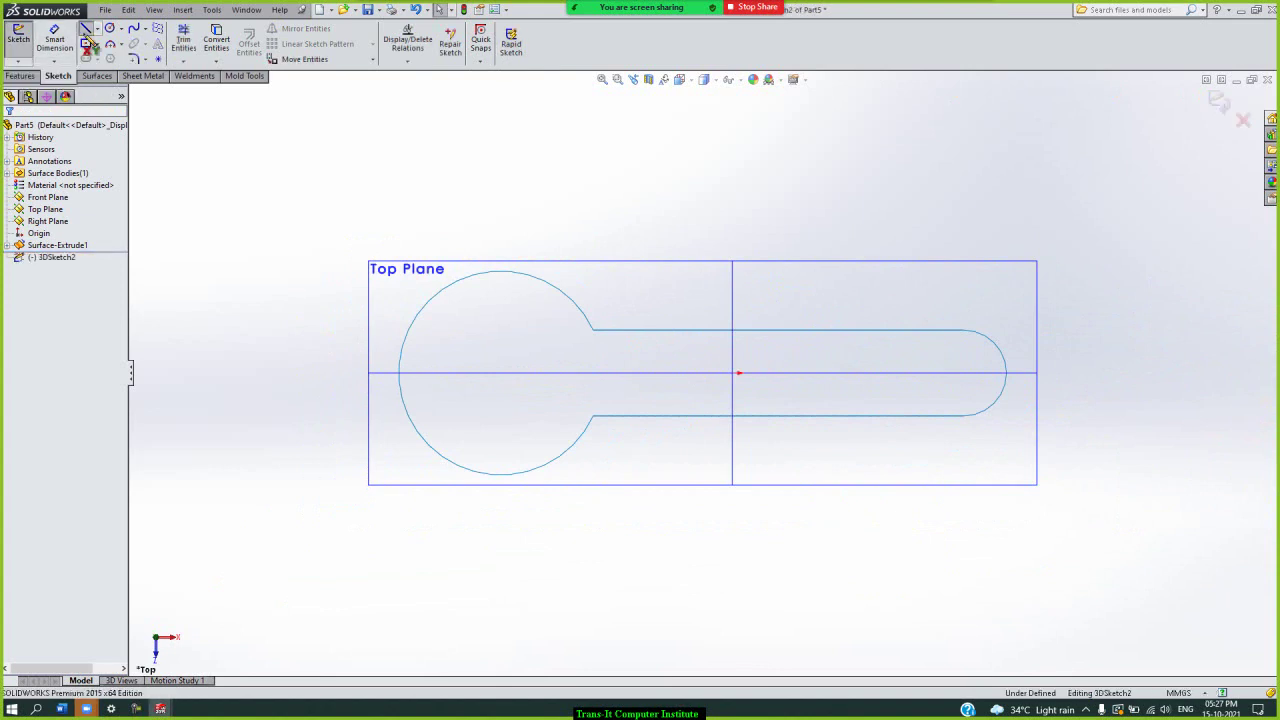
click(87, 32)
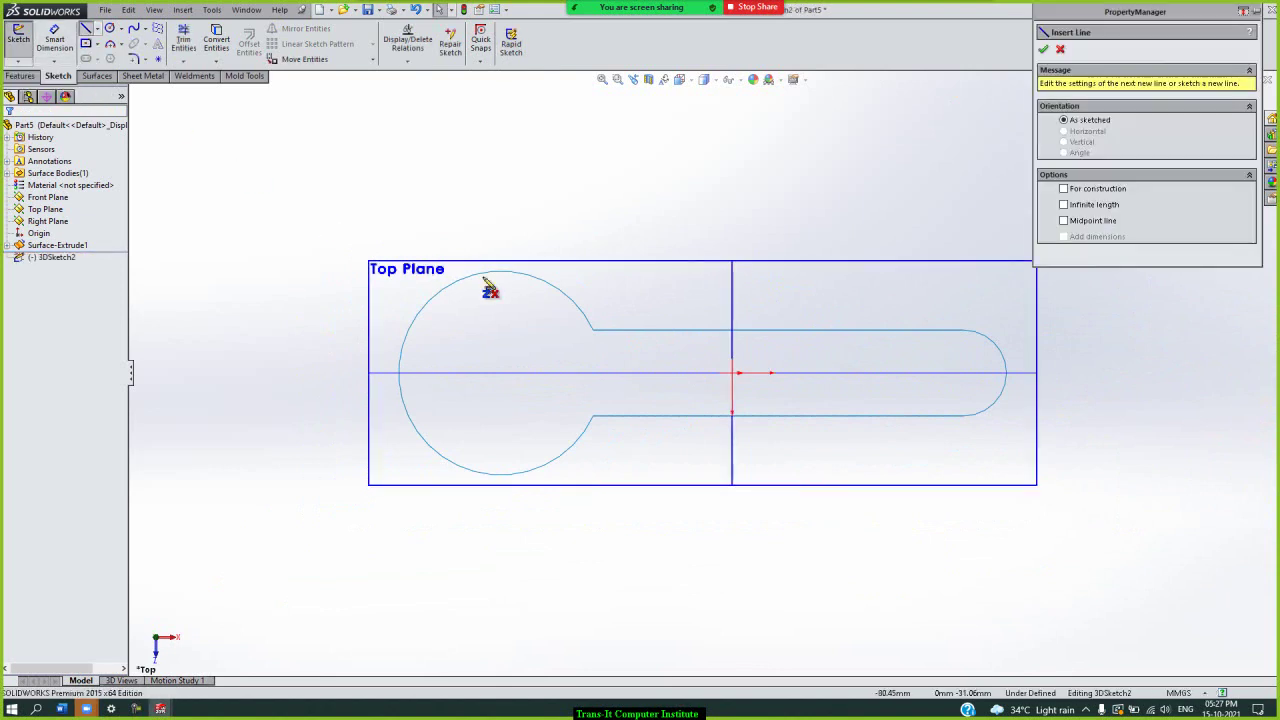
click(592, 330)
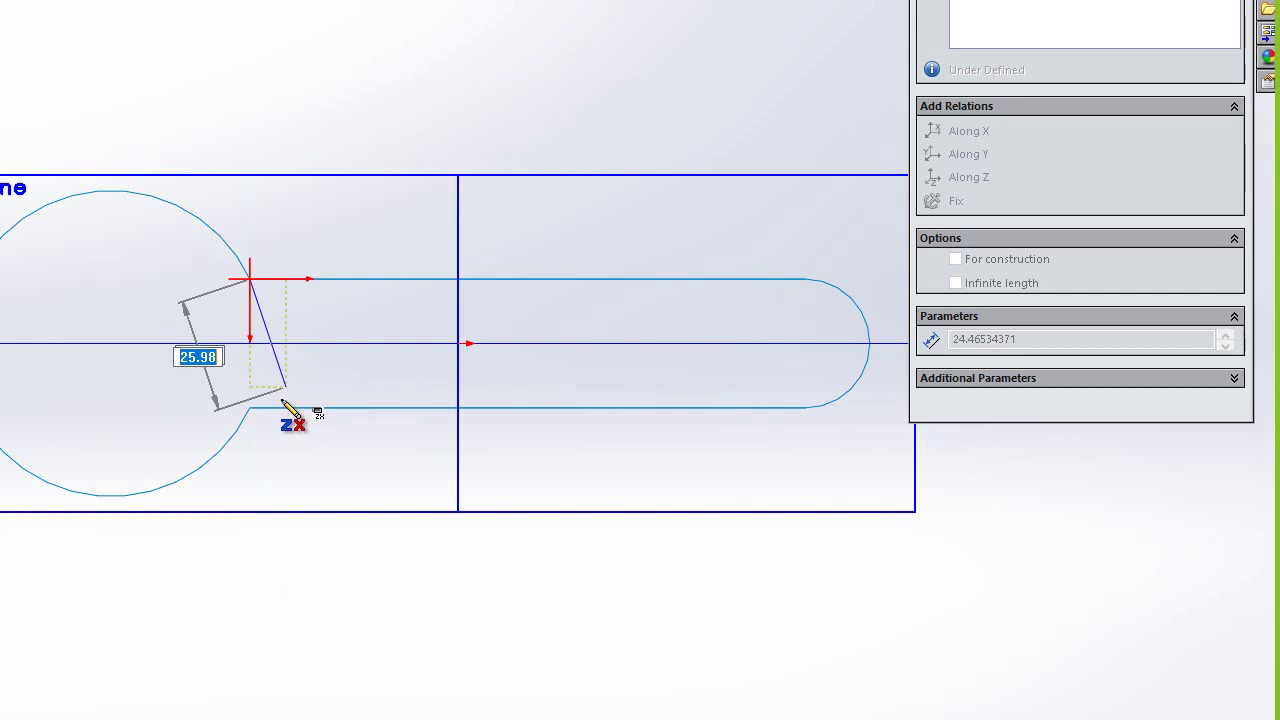
click(250, 408)
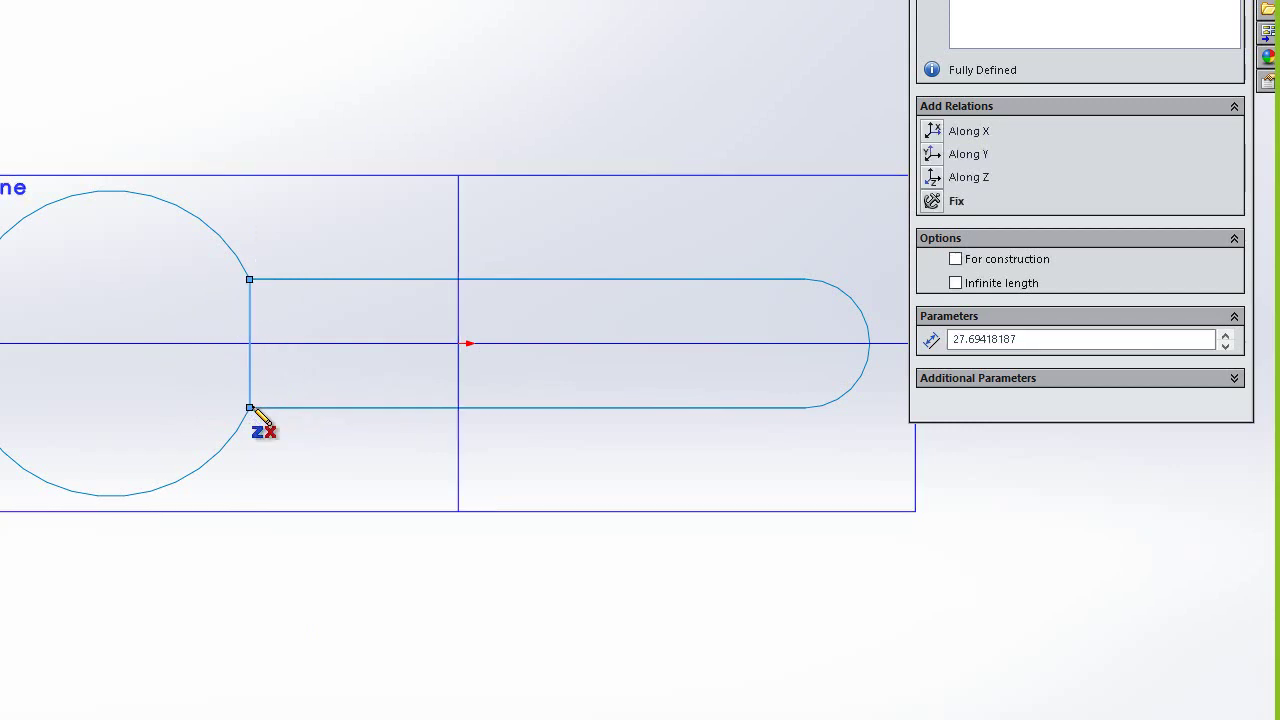
right_click(336, 174)
click(409, 191)
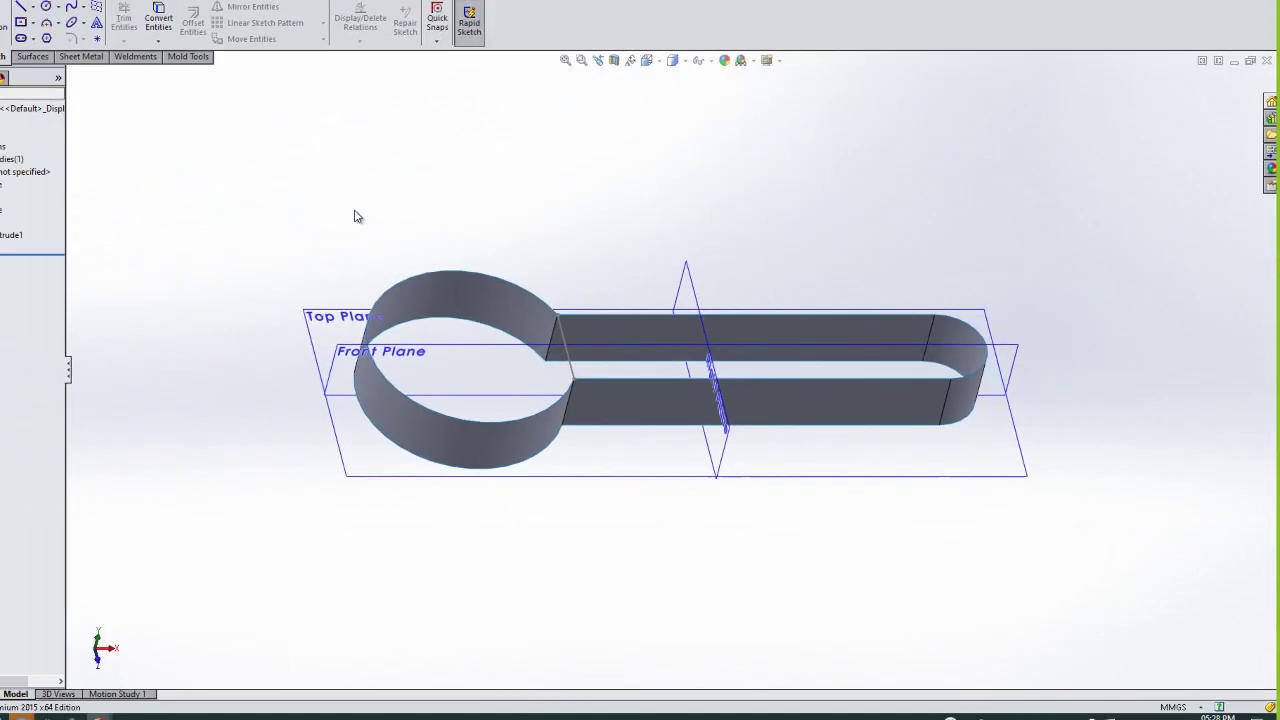
drag(96, 76, 551, 78)
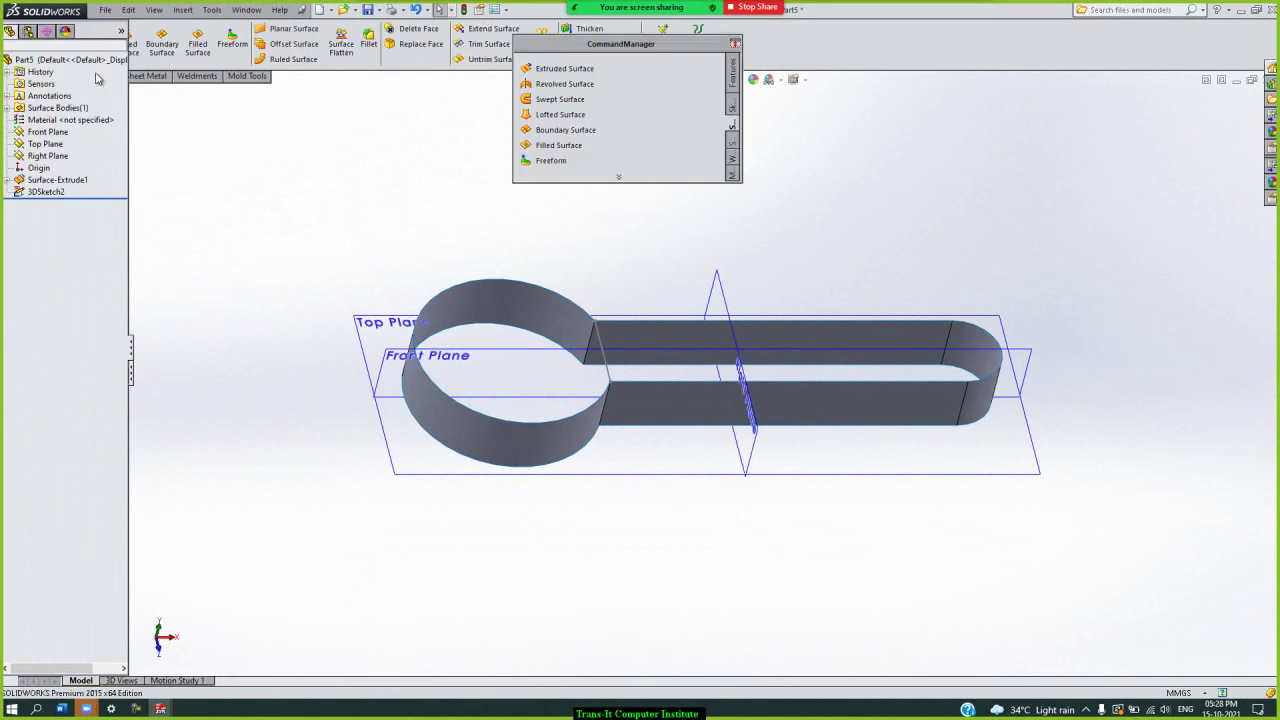
double_click(600, 44)
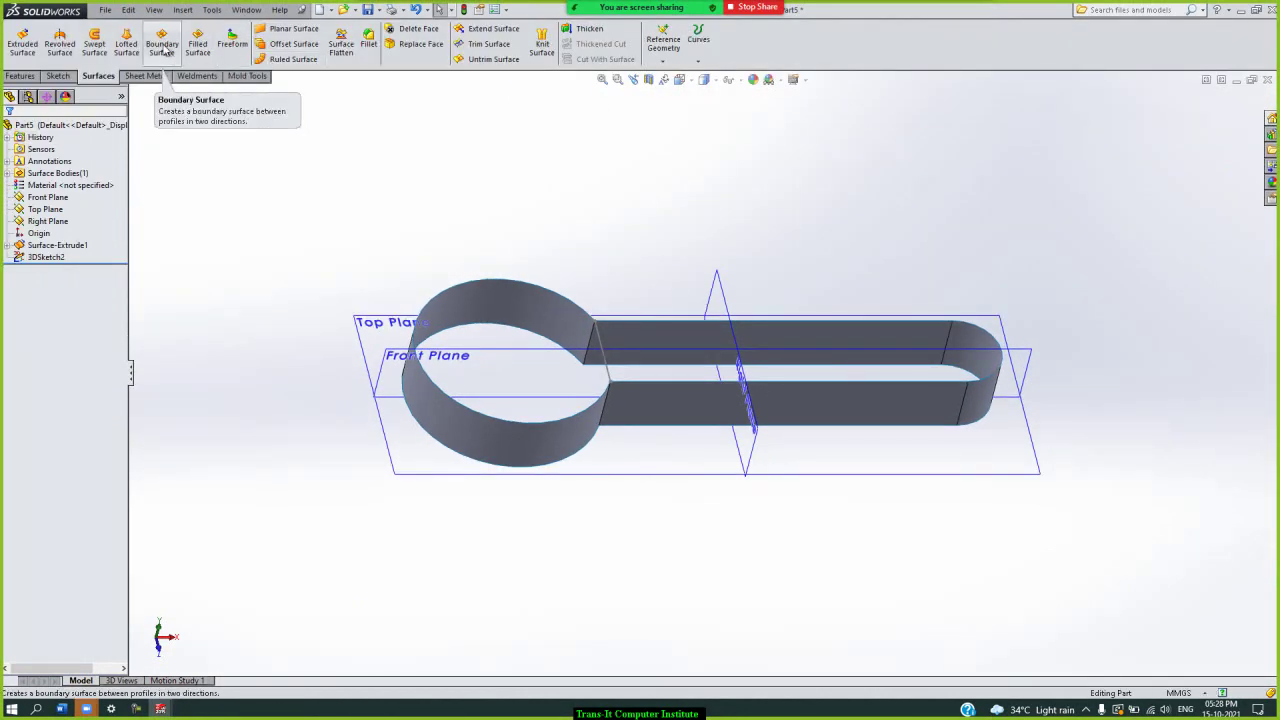
click(163, 46)
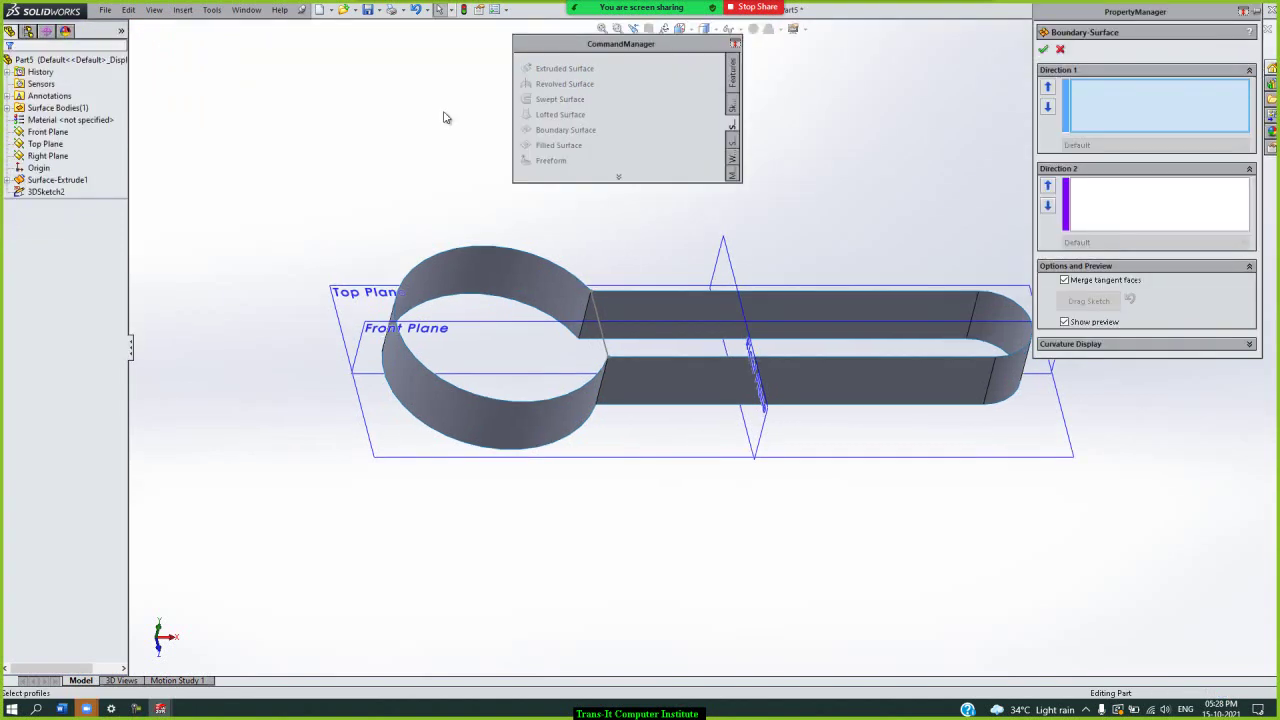
double_click(684, 47)
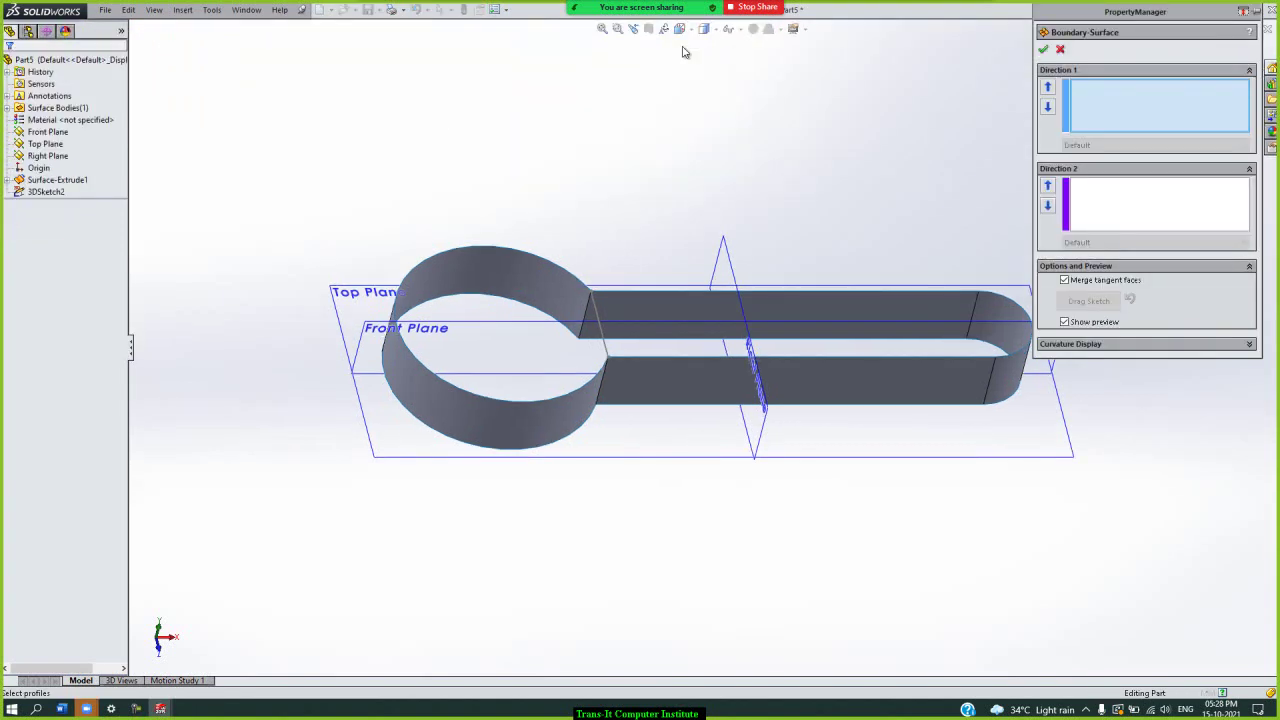
click(477, 287)
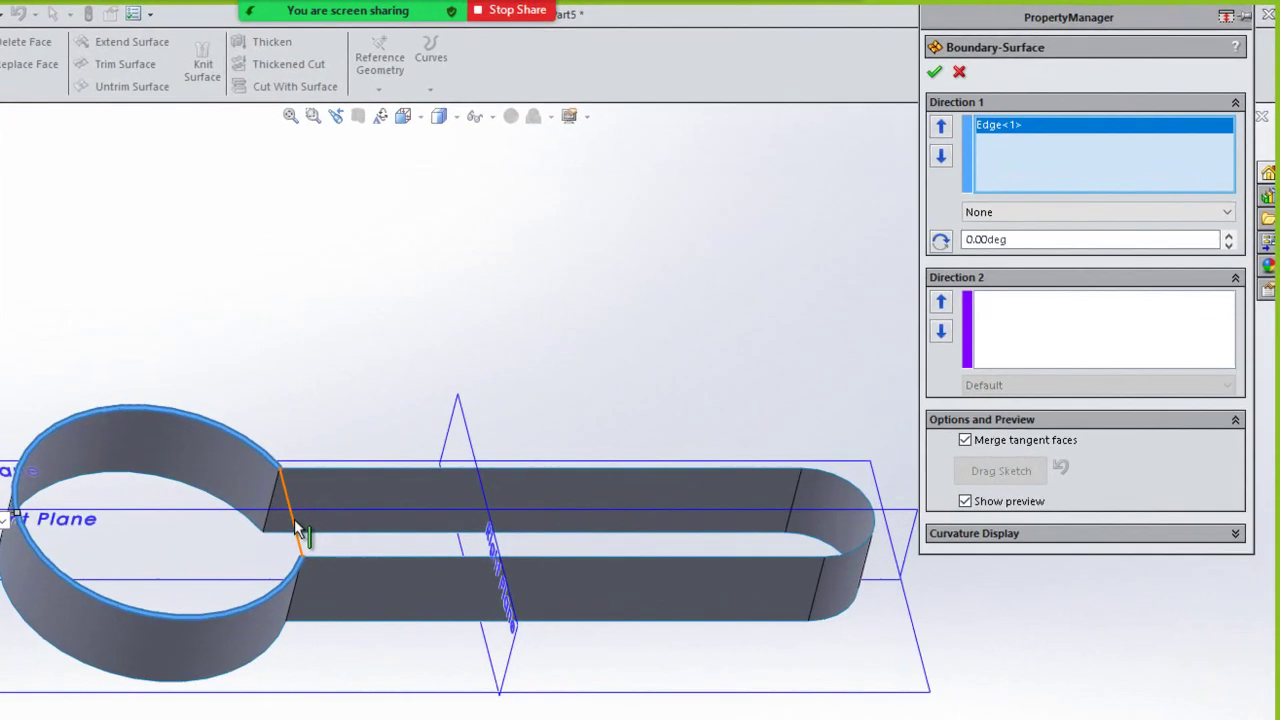
click(606, 358)
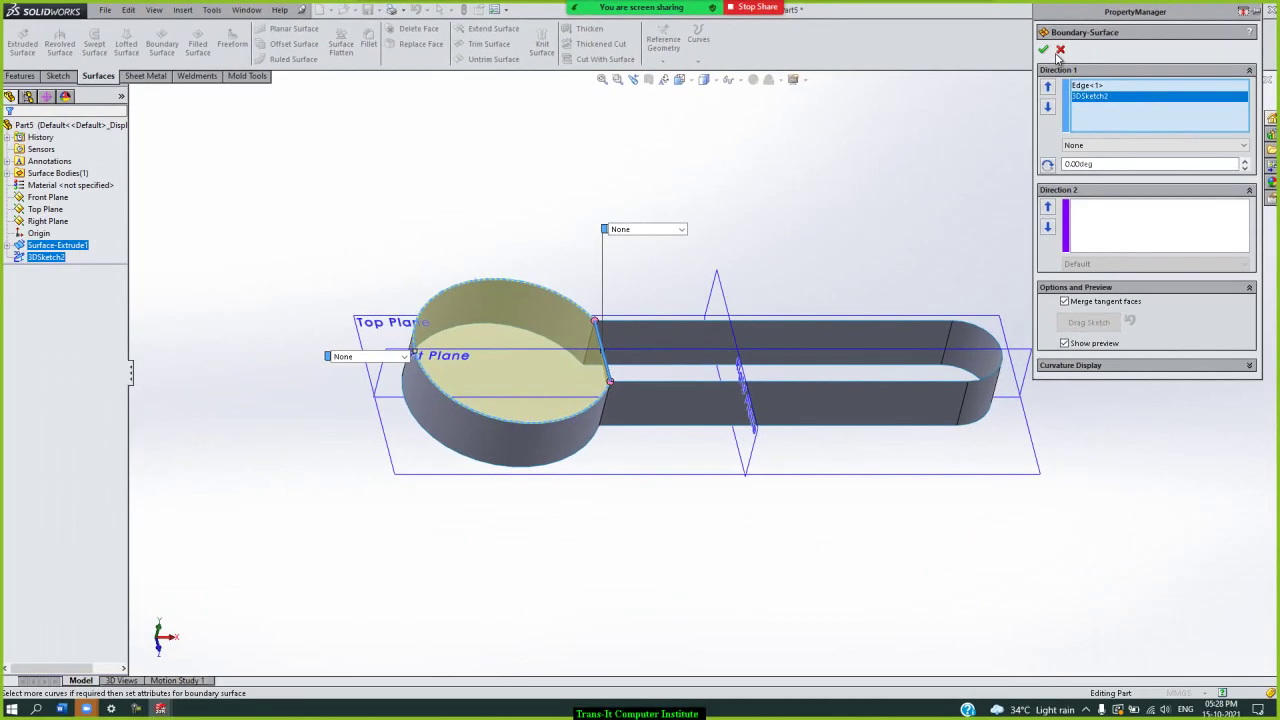
click(1059, 50)
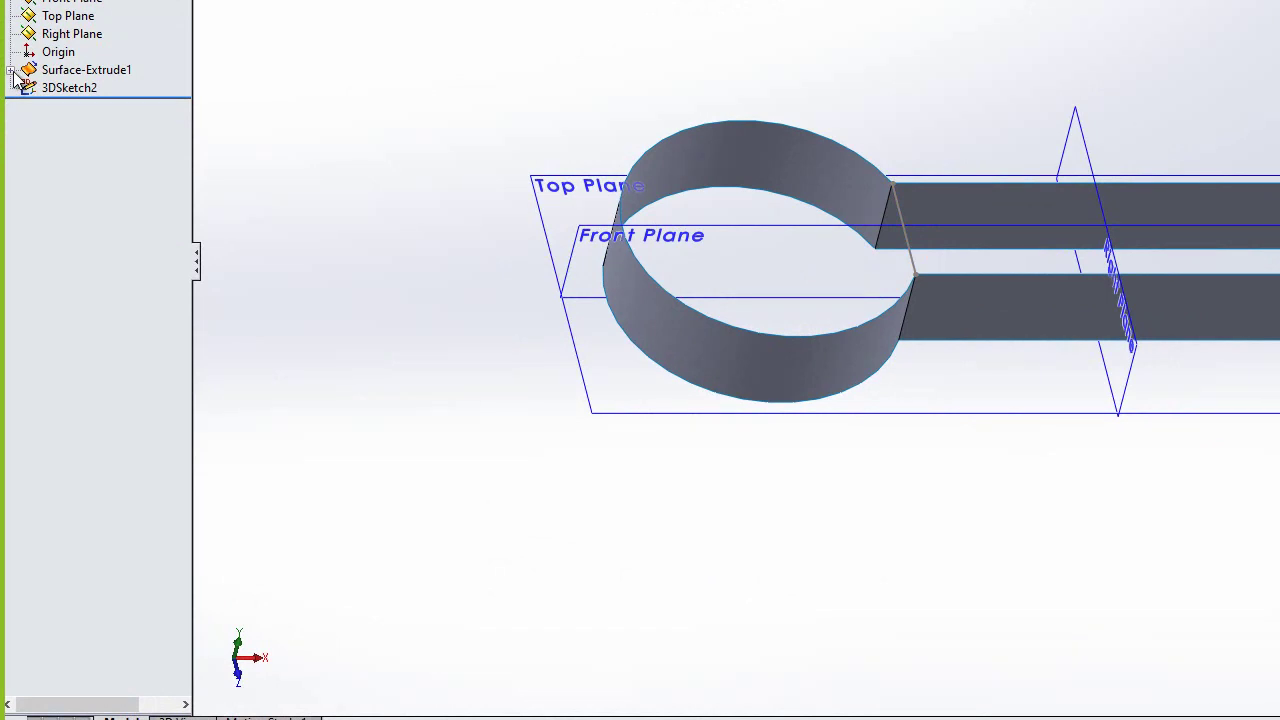
- Round both keyhole neck corners with 20 mm sketch fillets
click(11, 70)
click(90, 88)
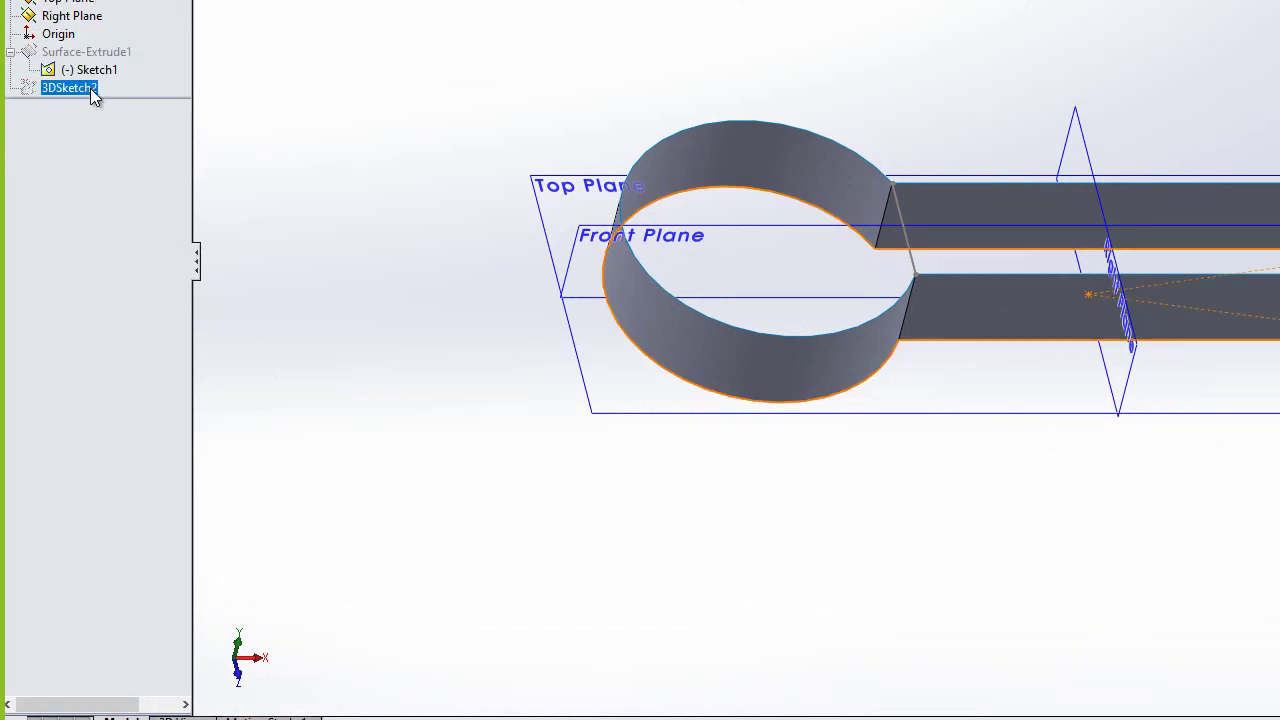
click(348, 28)
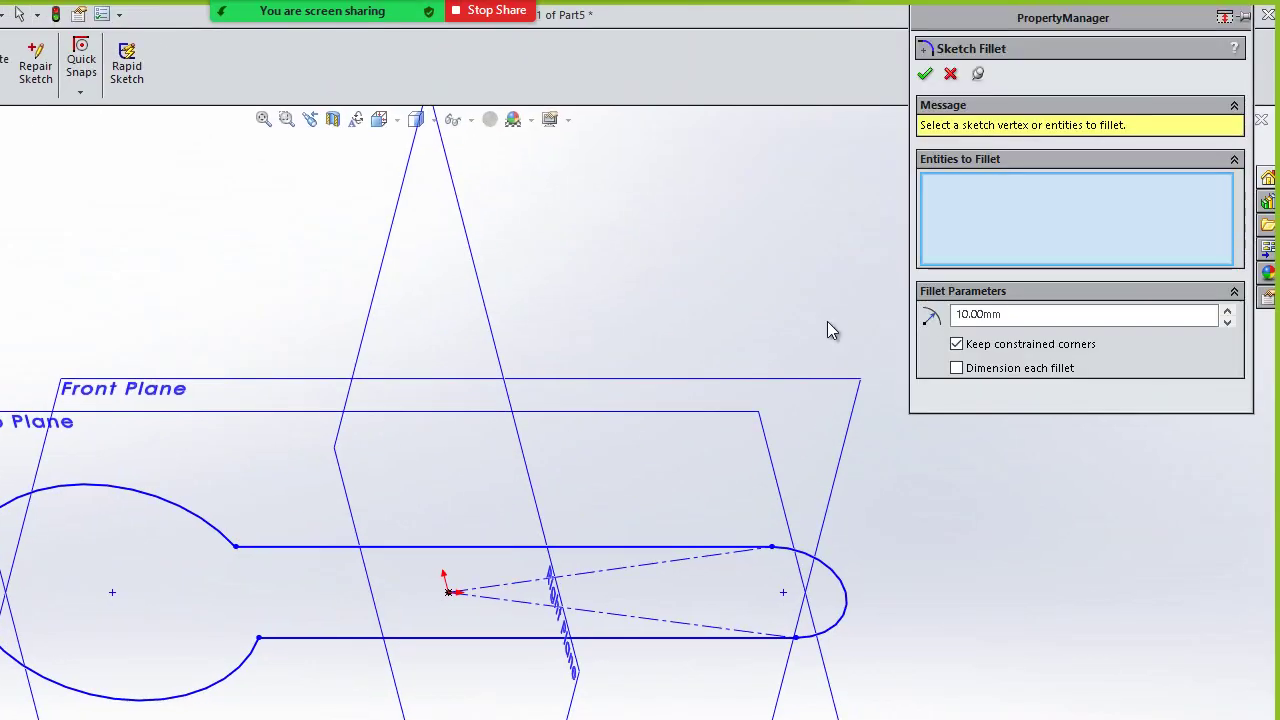
double_click(1028, 317)
text(2)
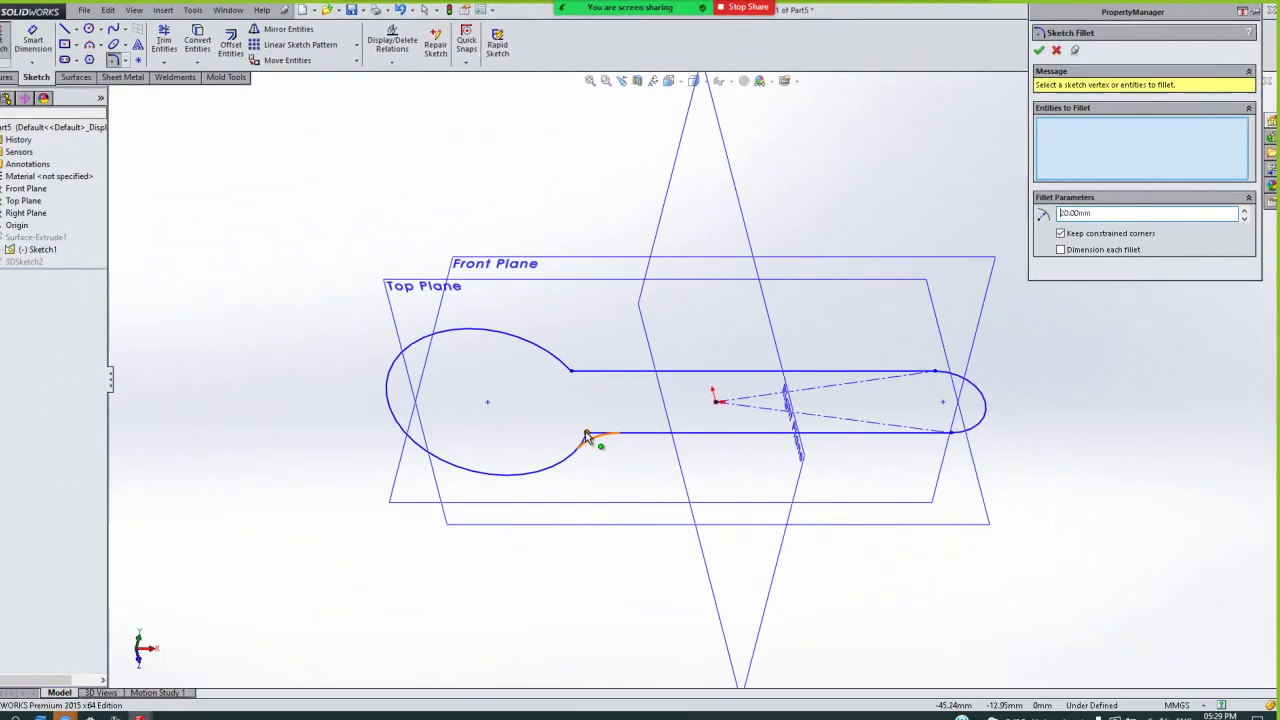
click(587, 436)
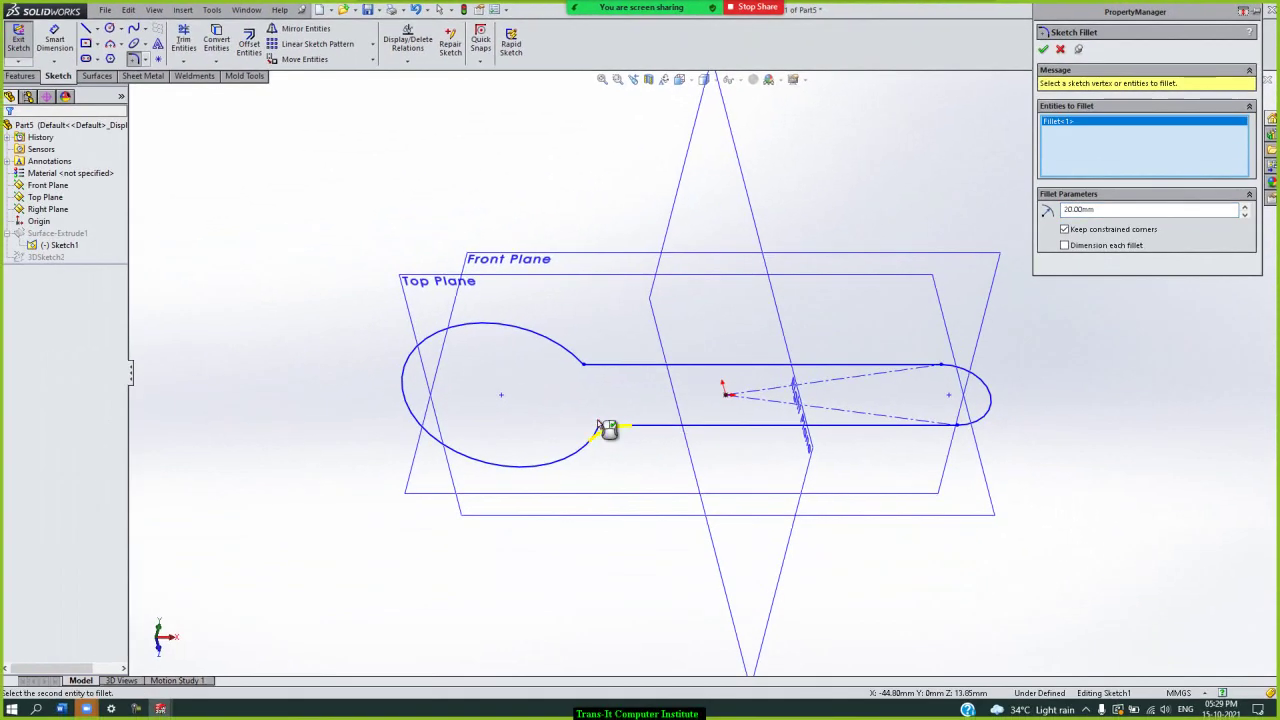
click(576, 370)
key(Return)
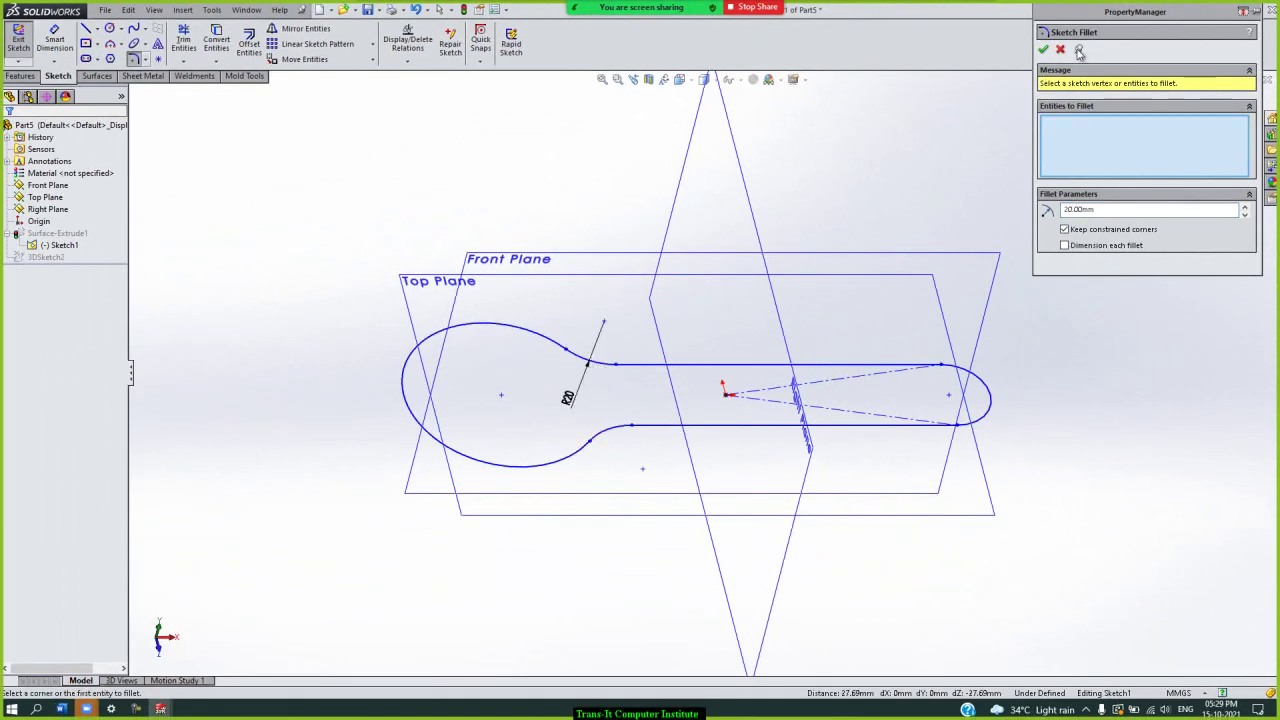
click(1043, 50)
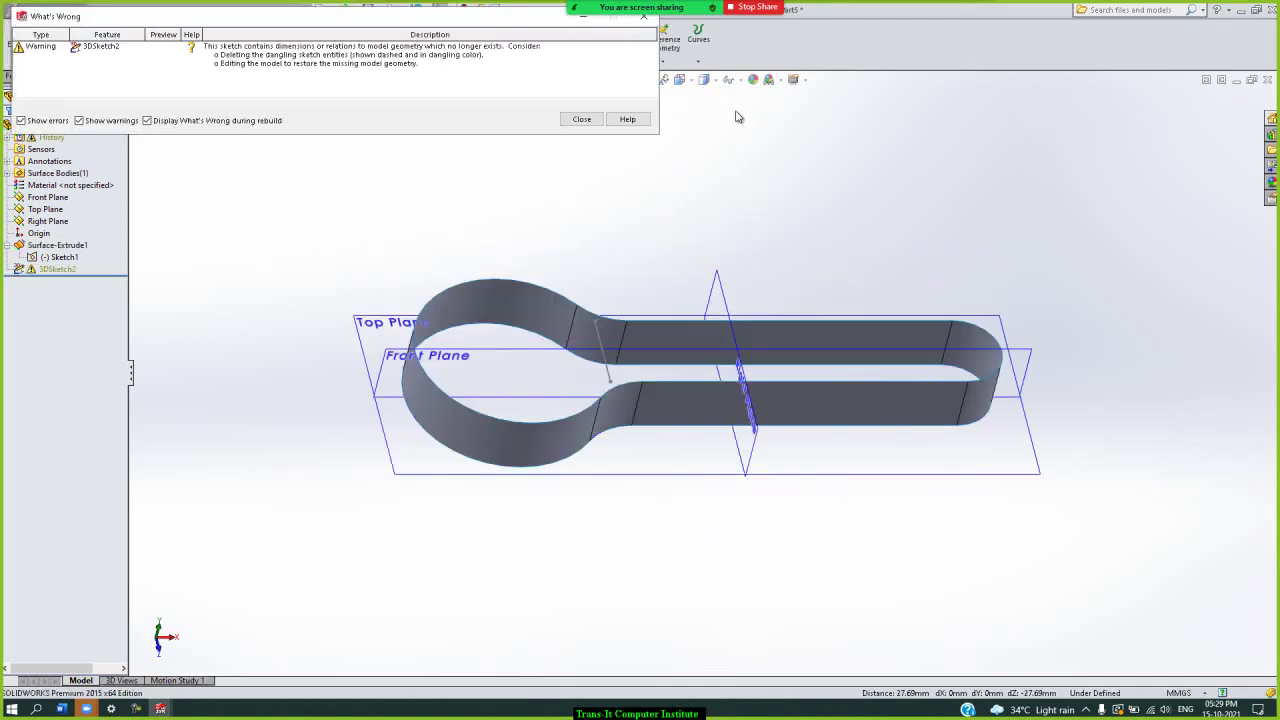
- Exit the sketch to rebuild the surface, then delete the broken 3DSketch2
click(576, 121)
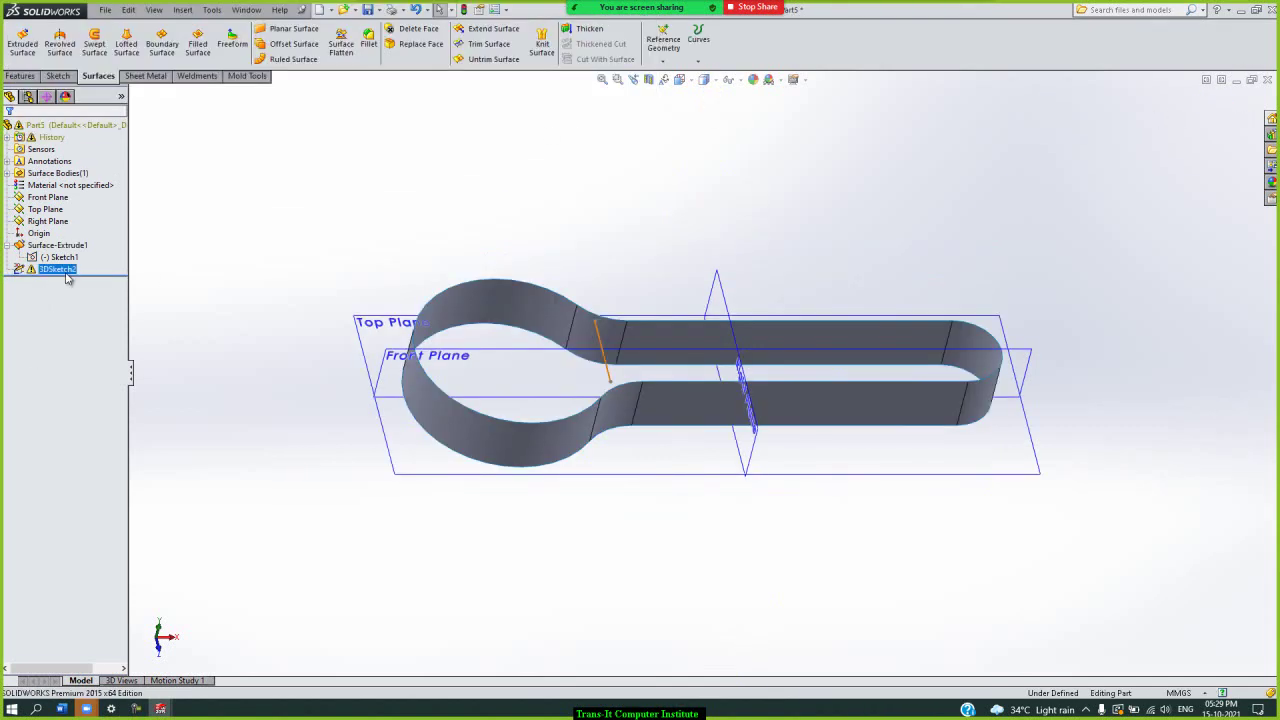
right_click(62, 272)
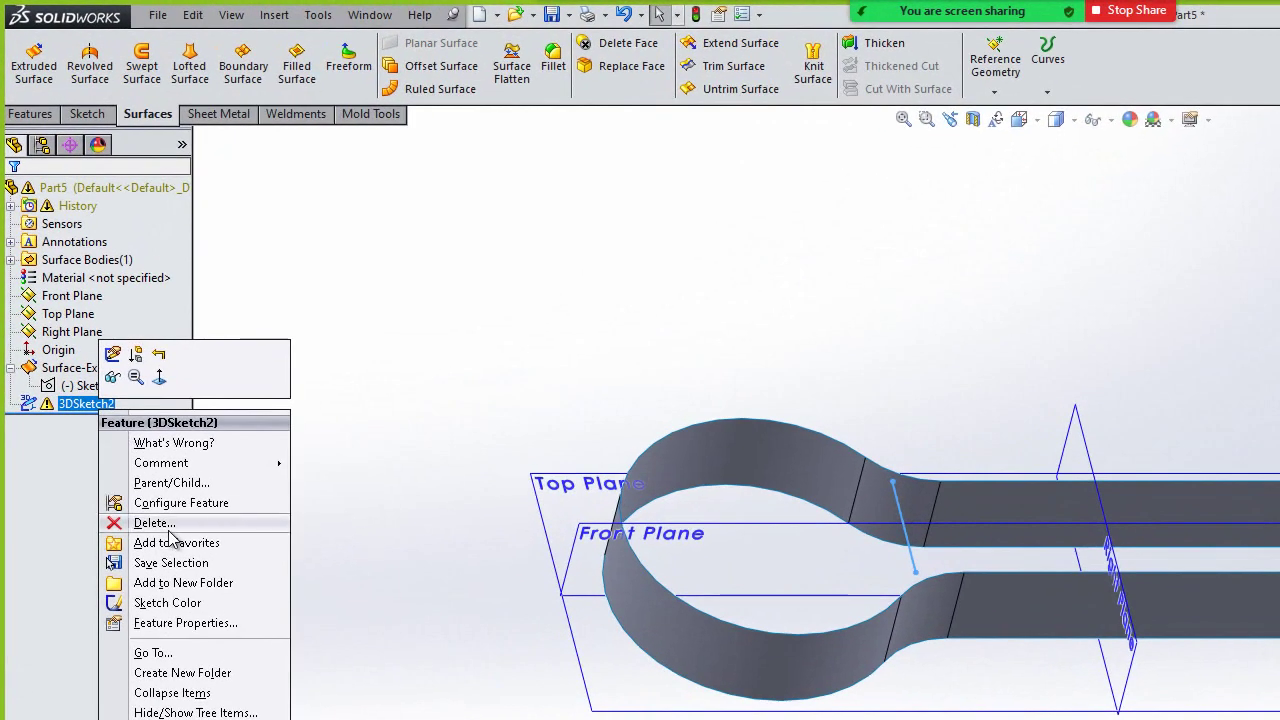
click(140, 491)
click(1025, 387)
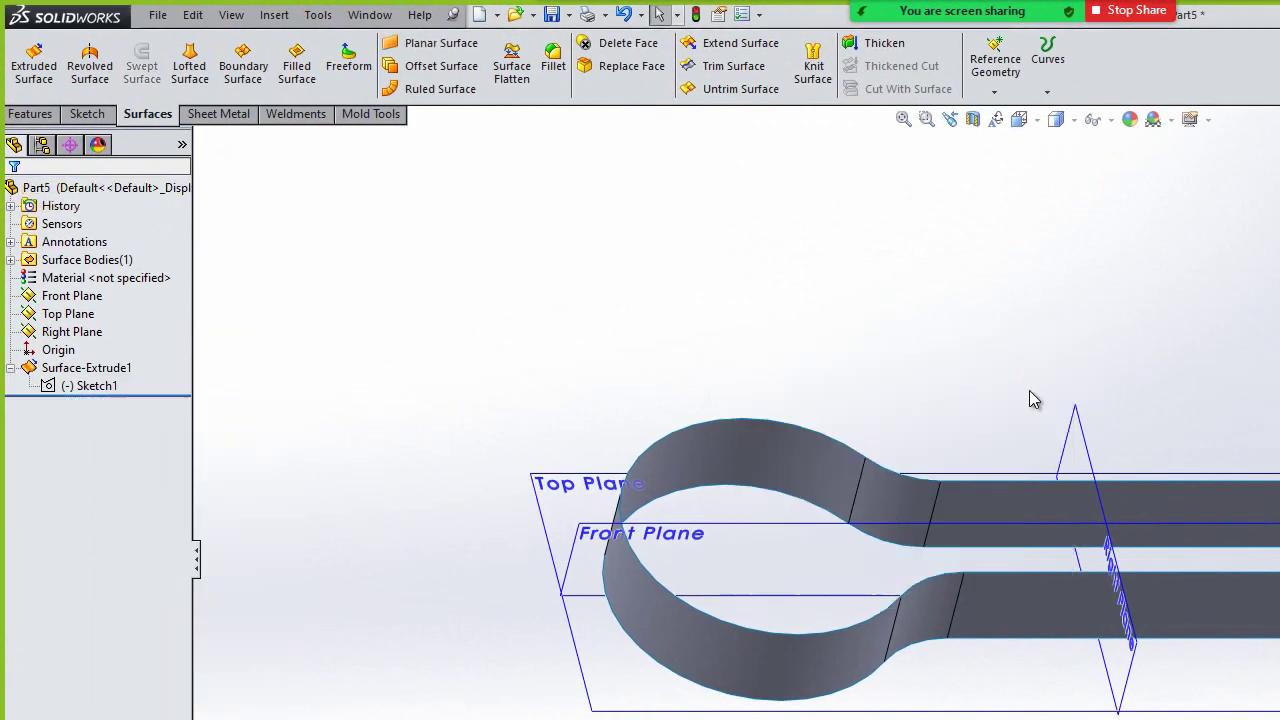
click(74, 241)
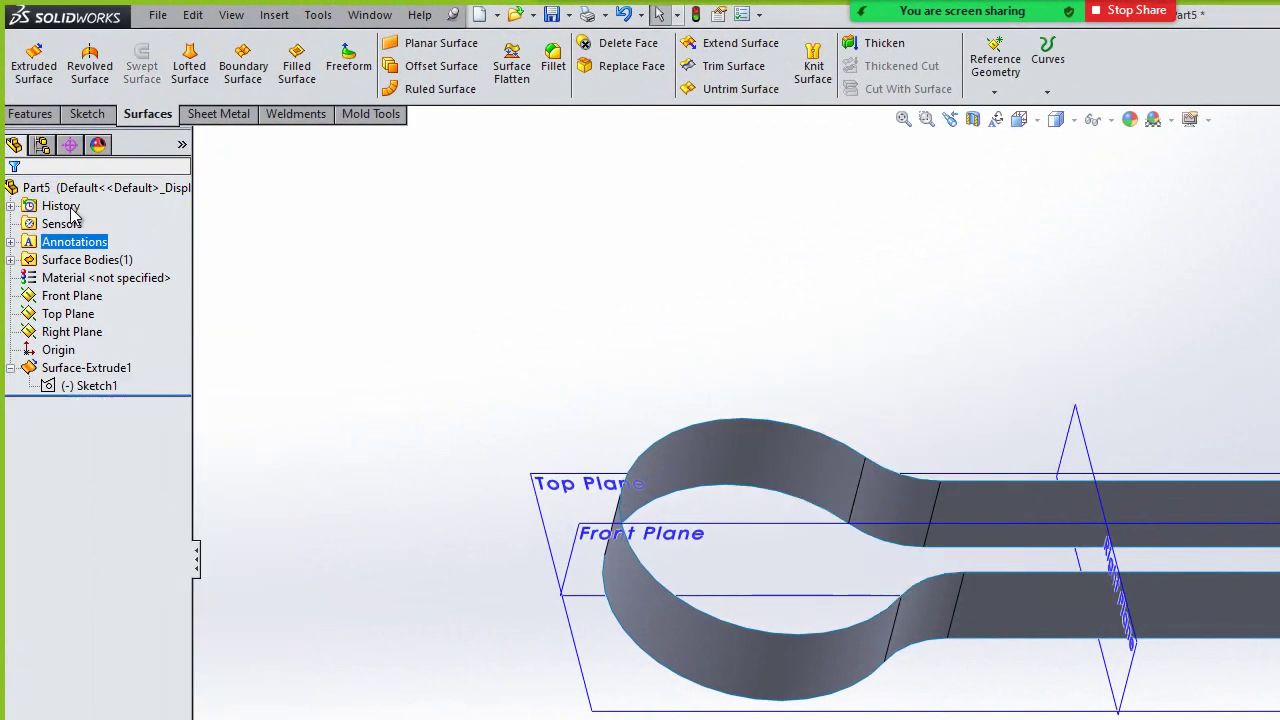
click(87, 113)
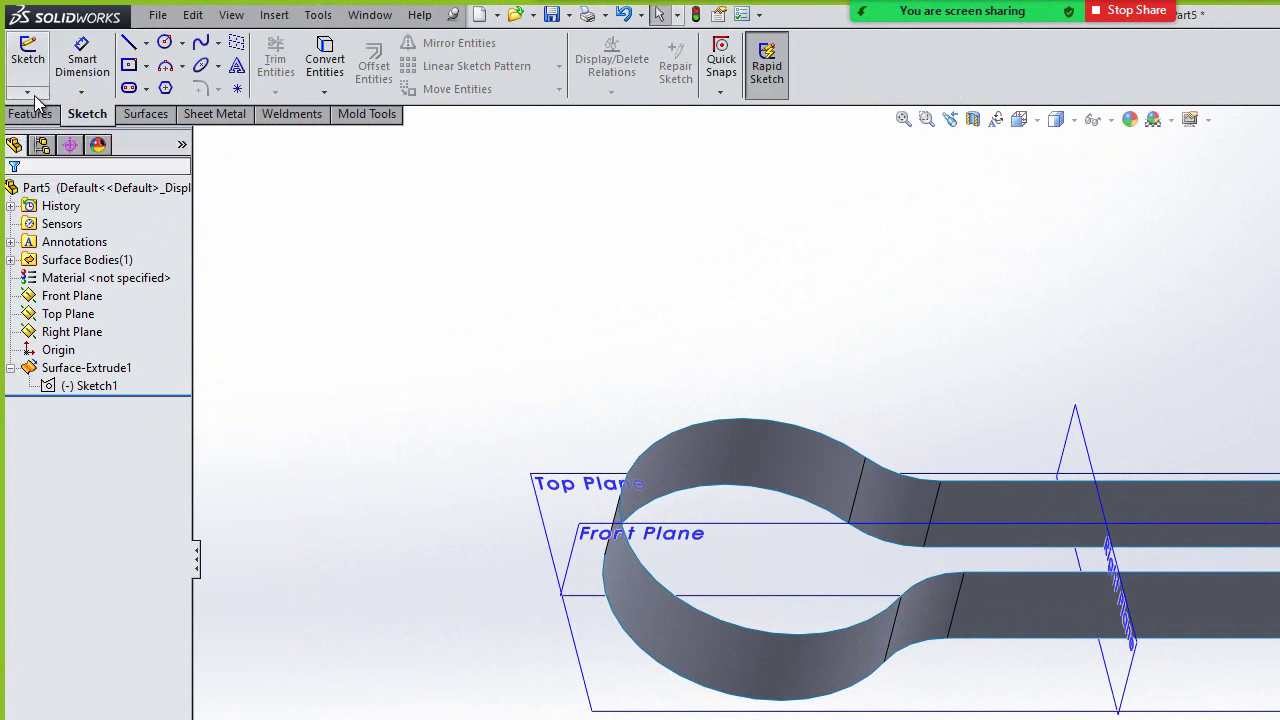
- Create 3DSketch3 holding a roughly 42.09-long line from the top neck edge to the lower neck corner
click(34, 95)
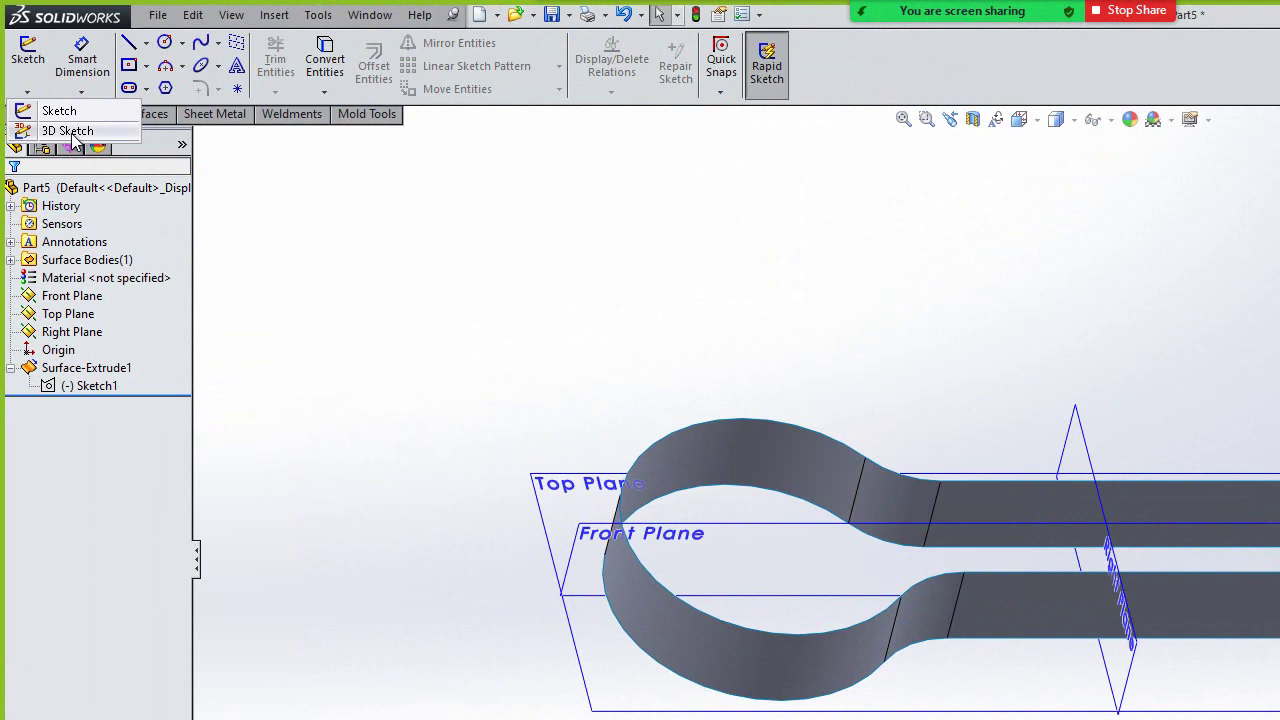
click(67, 131)
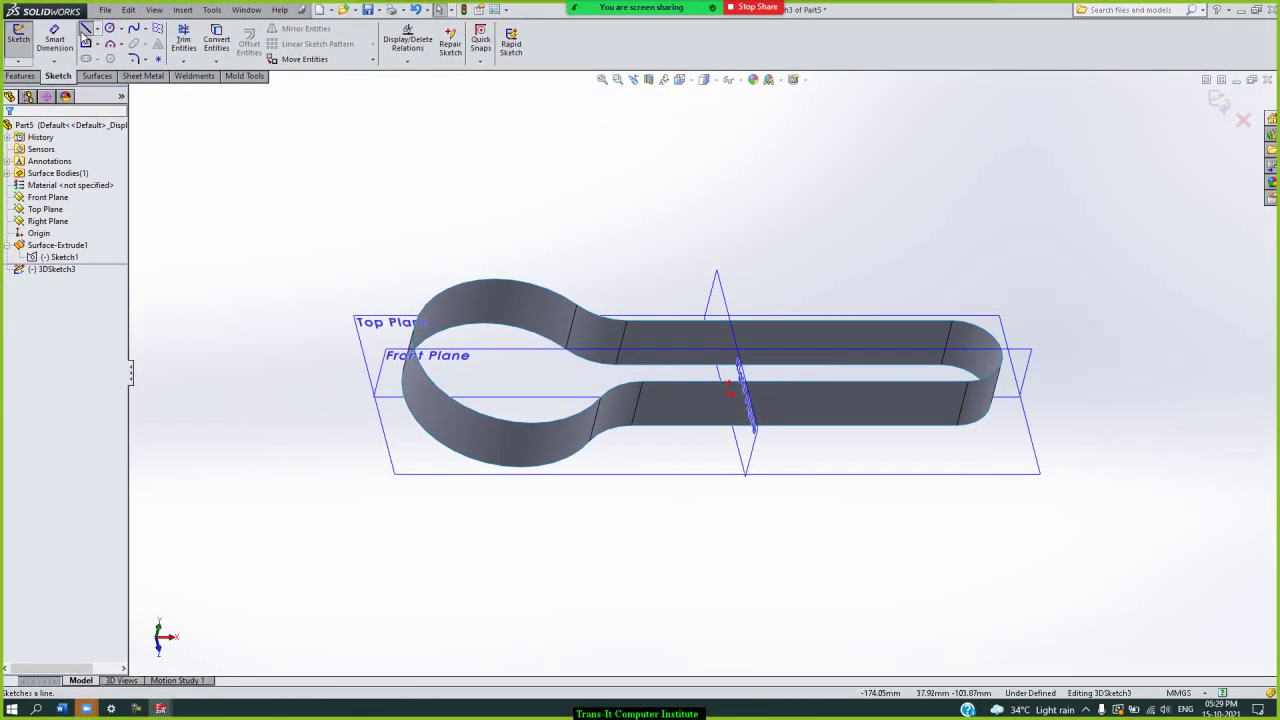
click(93, 35)
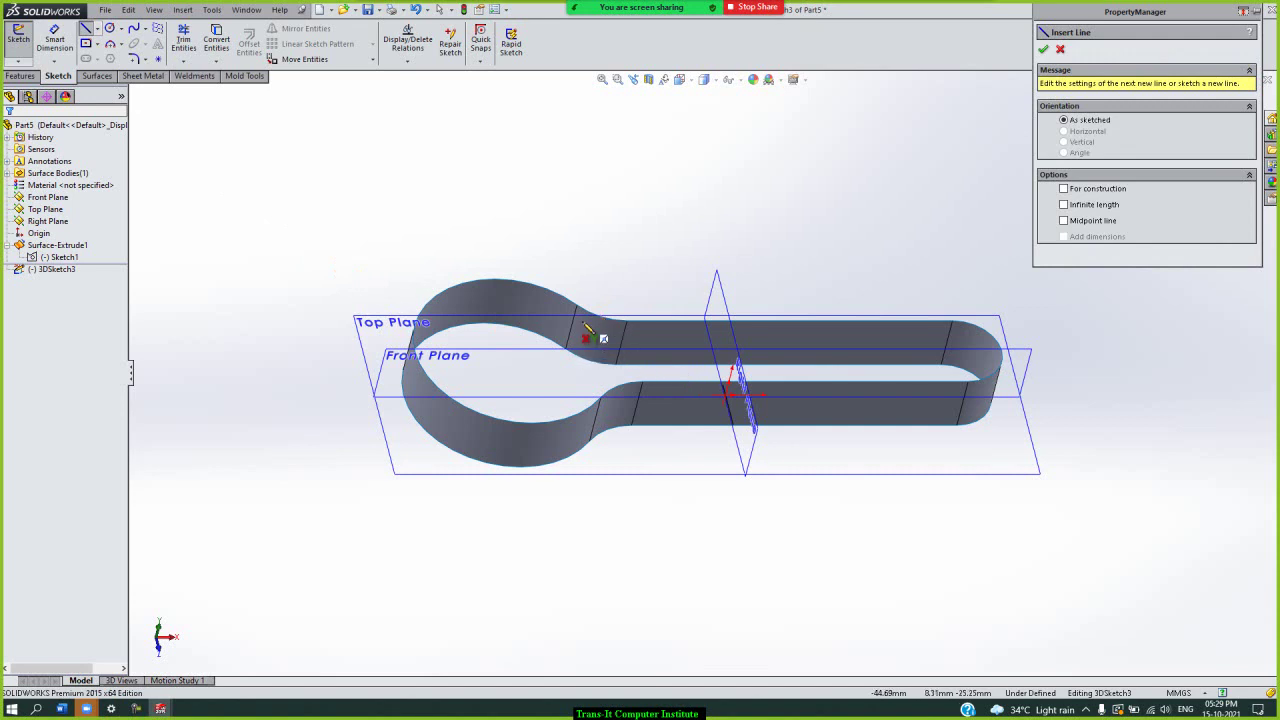
key(Tab)
key(Tab)
click(577, 304)
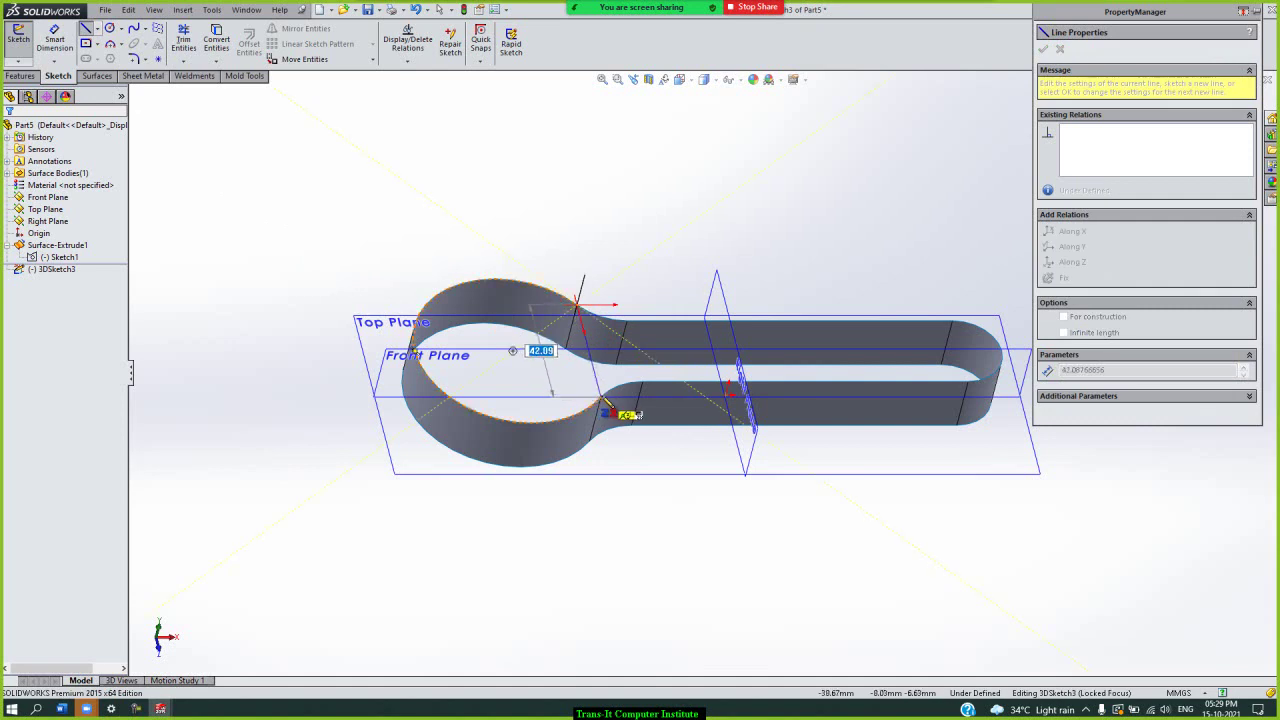
scroll(607, 404, down, 2)
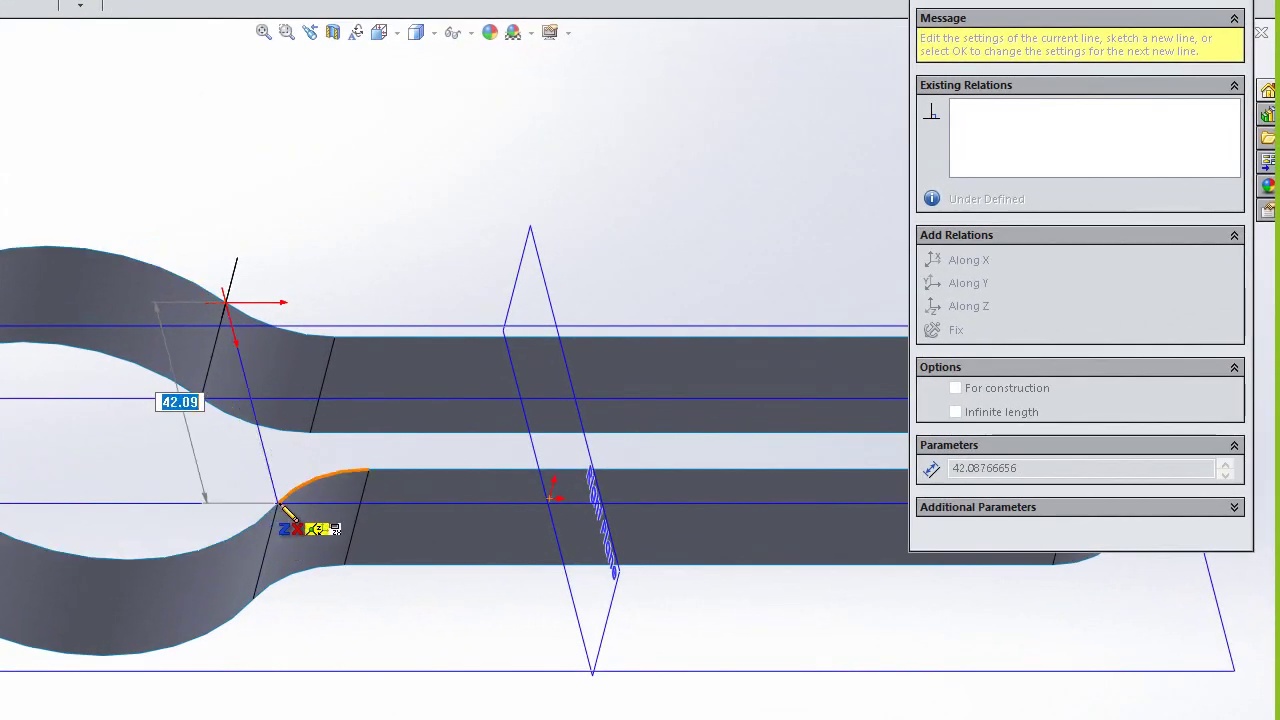
scroll(282, 512, down, 2)
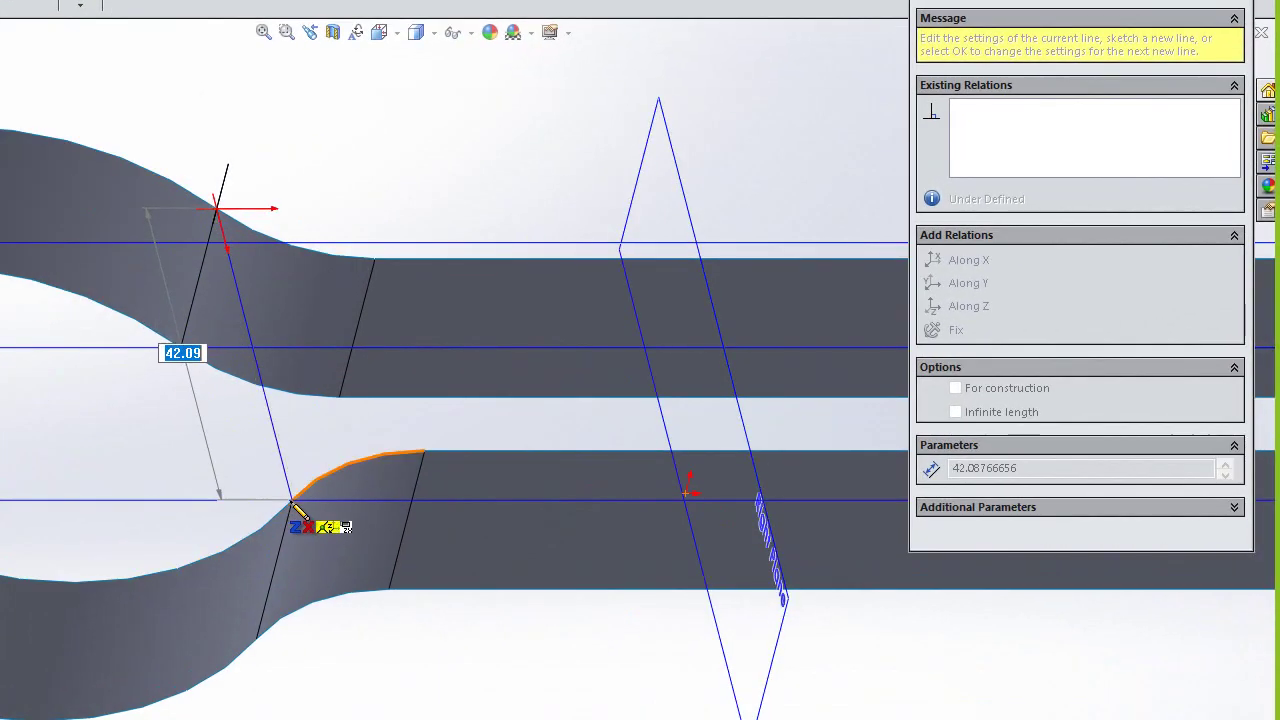
click(292, 503)
right_click(310, 444)
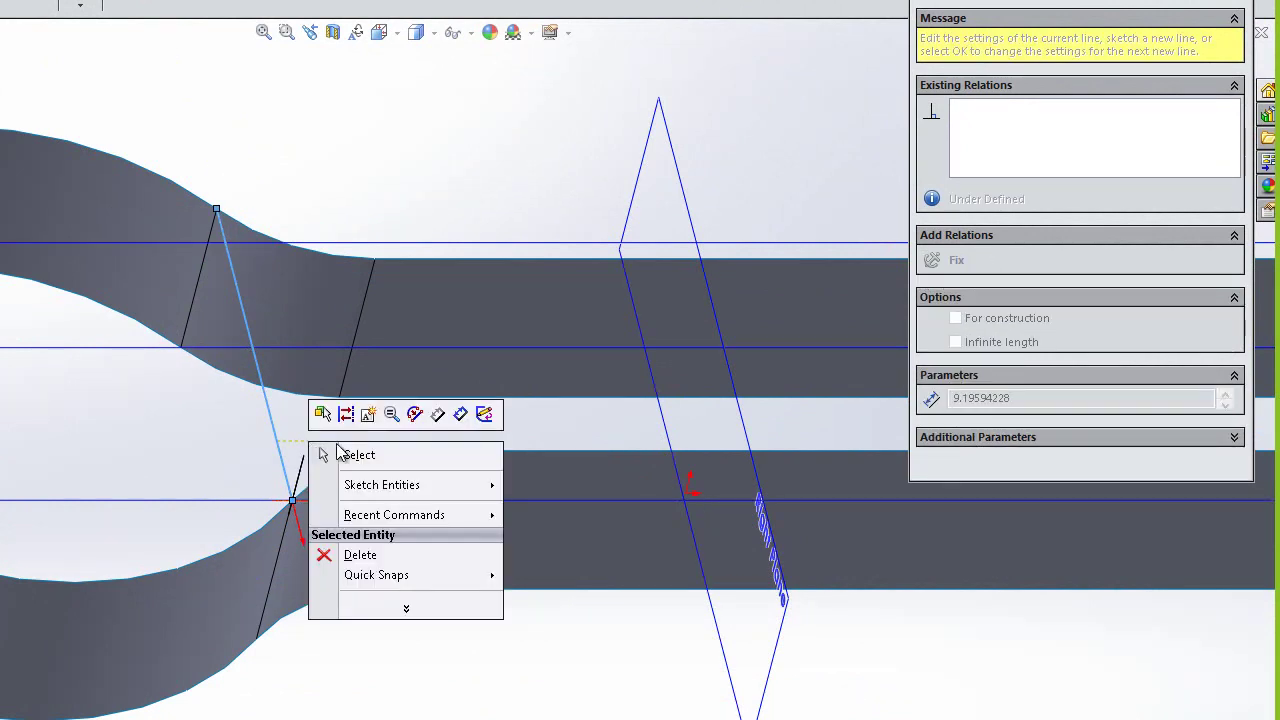
click(370, 455)
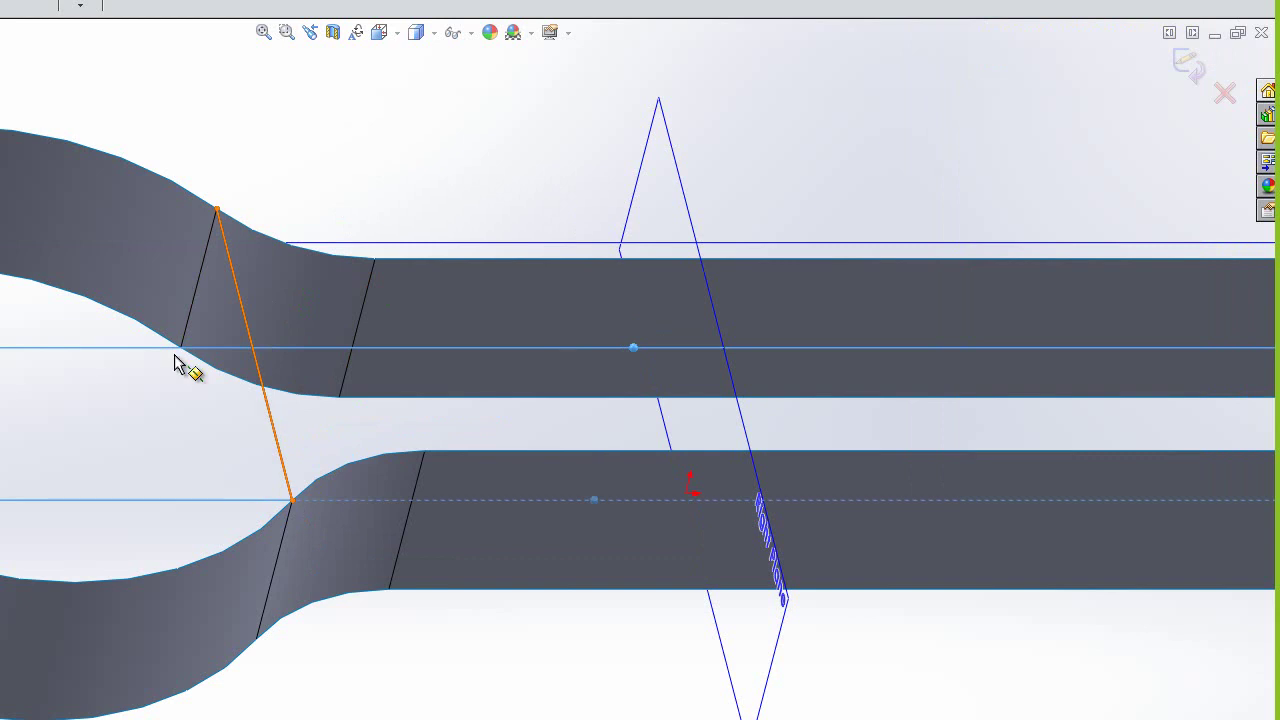
click(1190, 64)
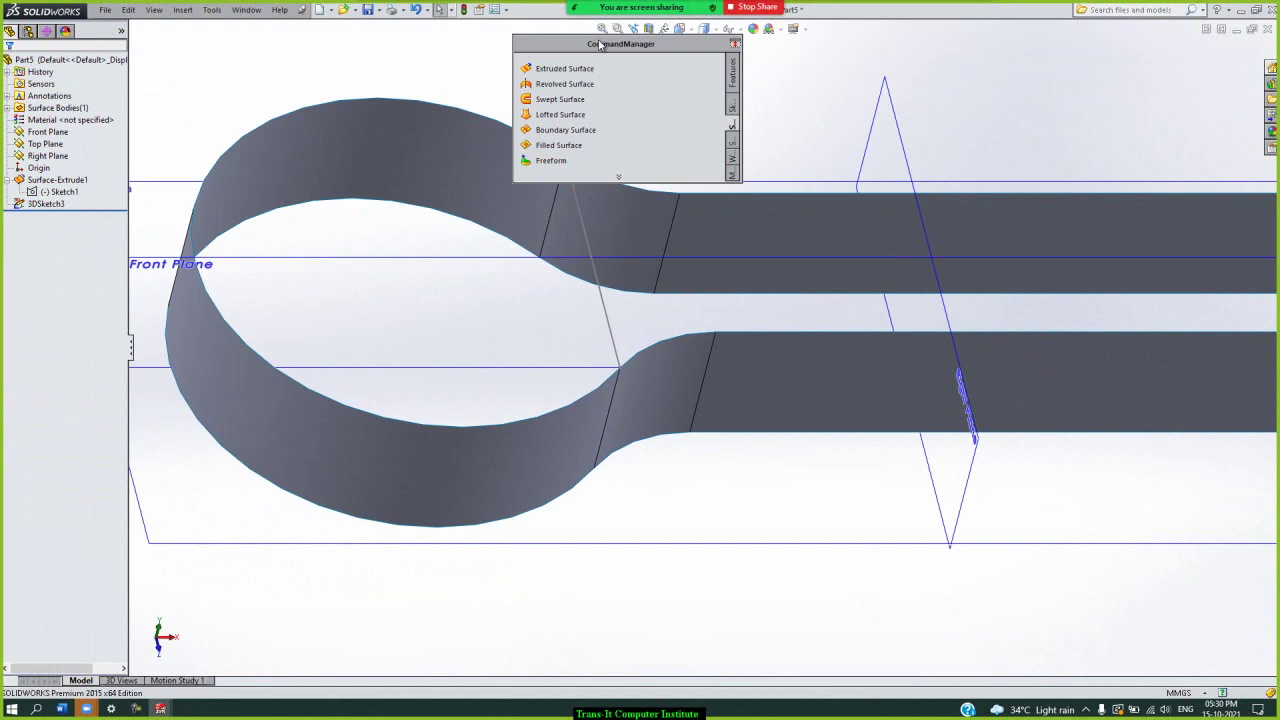
- Build a Boundary Surface using the circular top edge and the 3DSketch3 line as Direction 1 curves
double_click(600, 44)
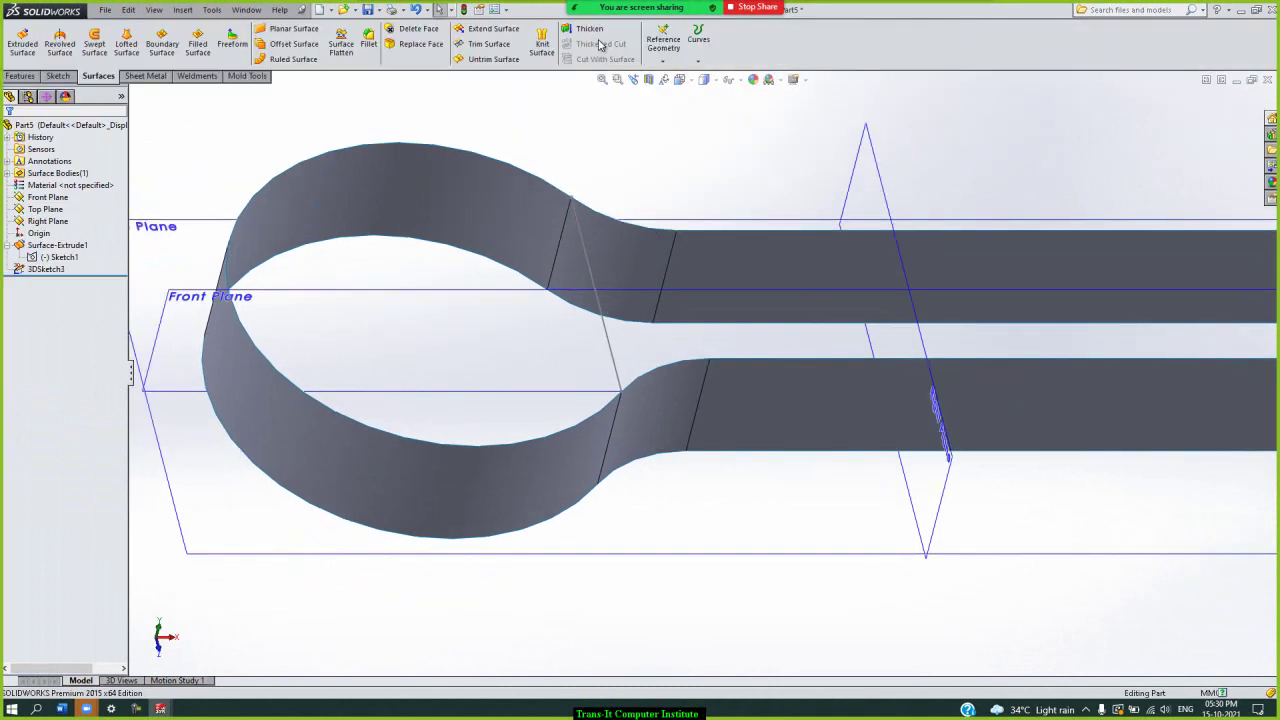
click(162, 46)
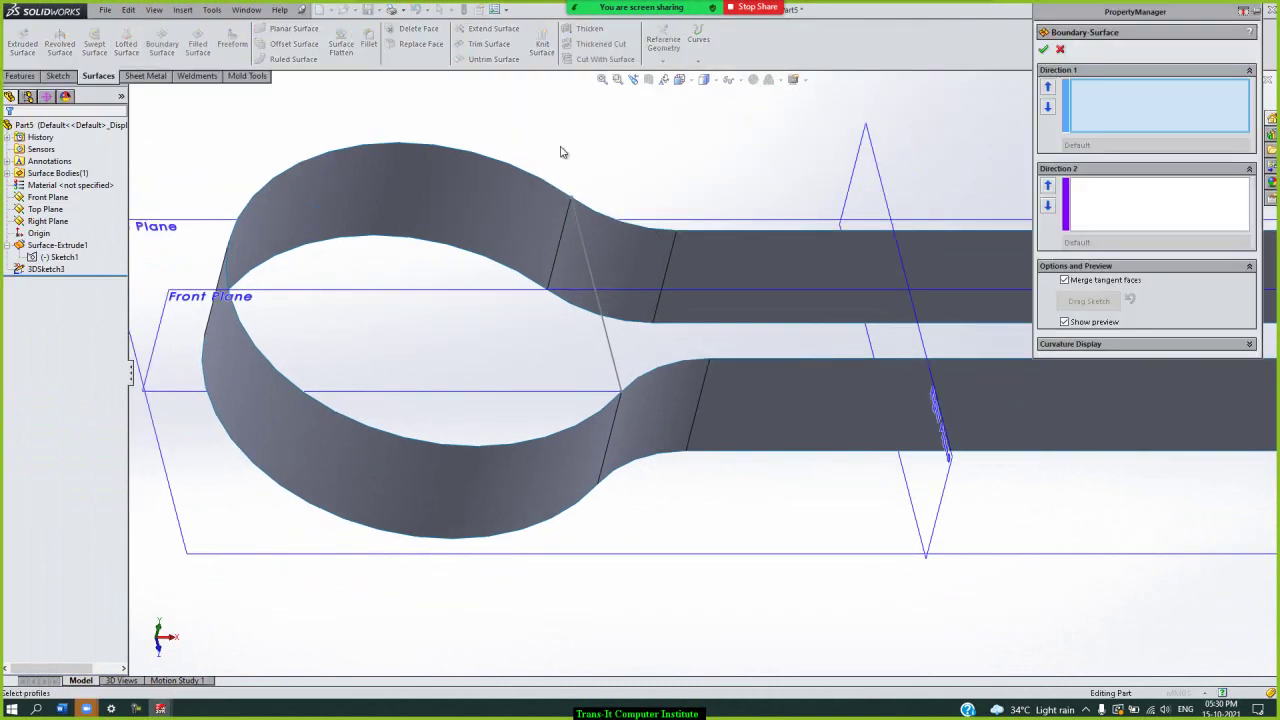
click(469, 152)
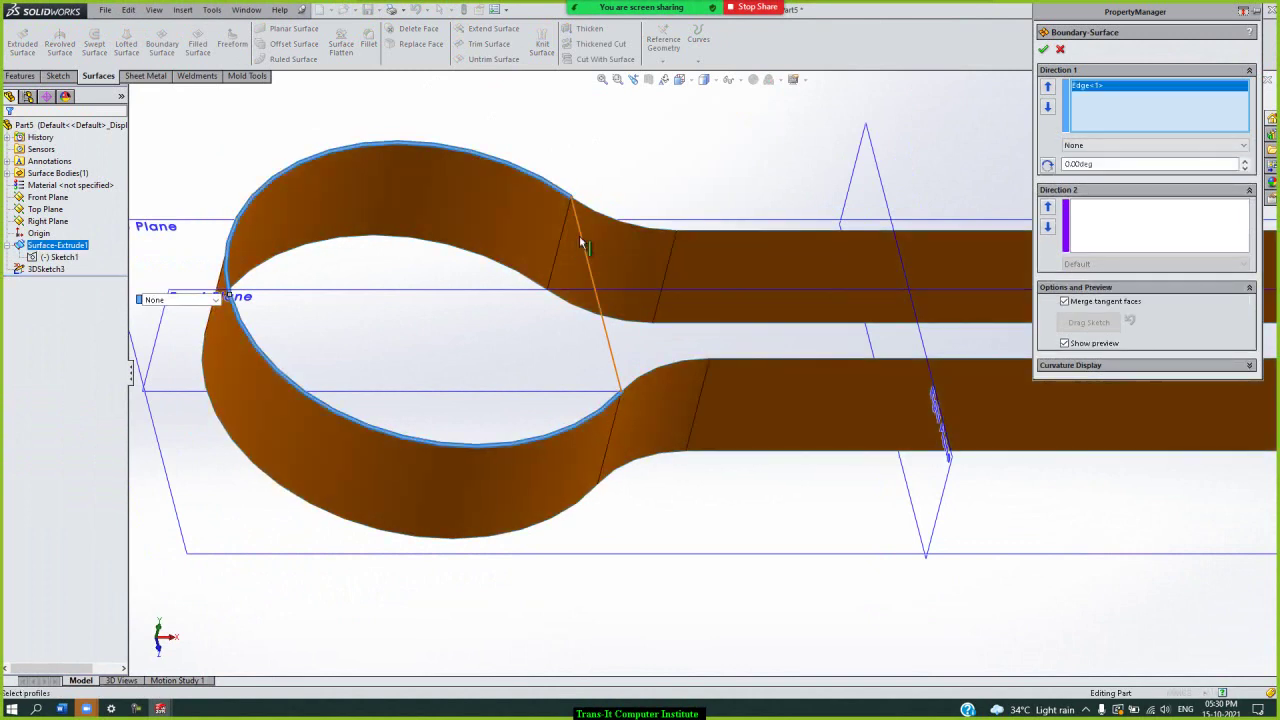
click(580, 240)
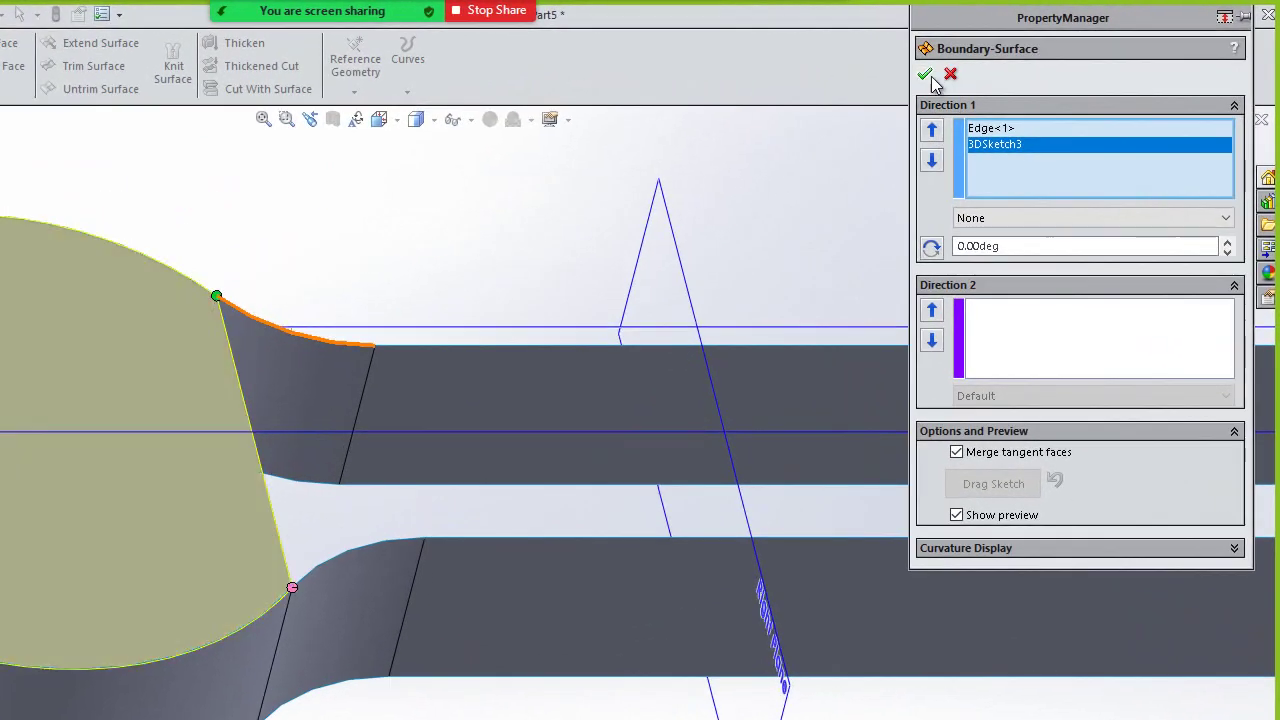
click(925, 76)
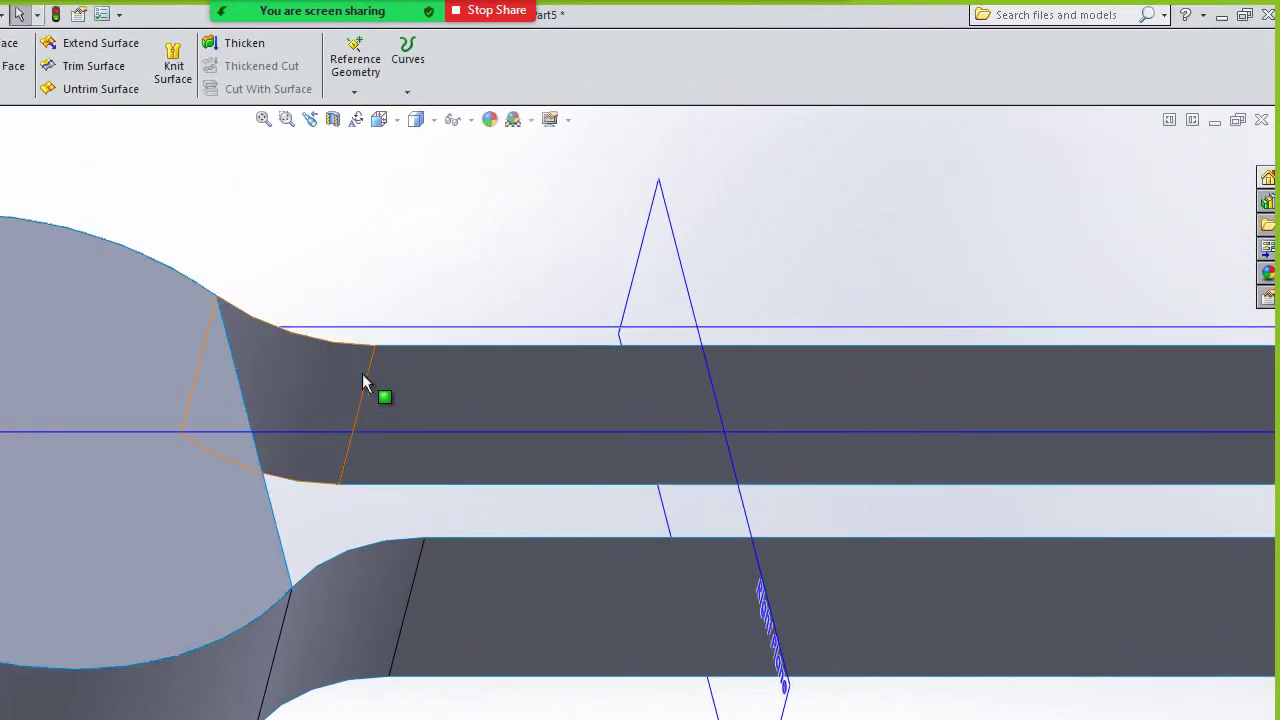
click(130, 440)
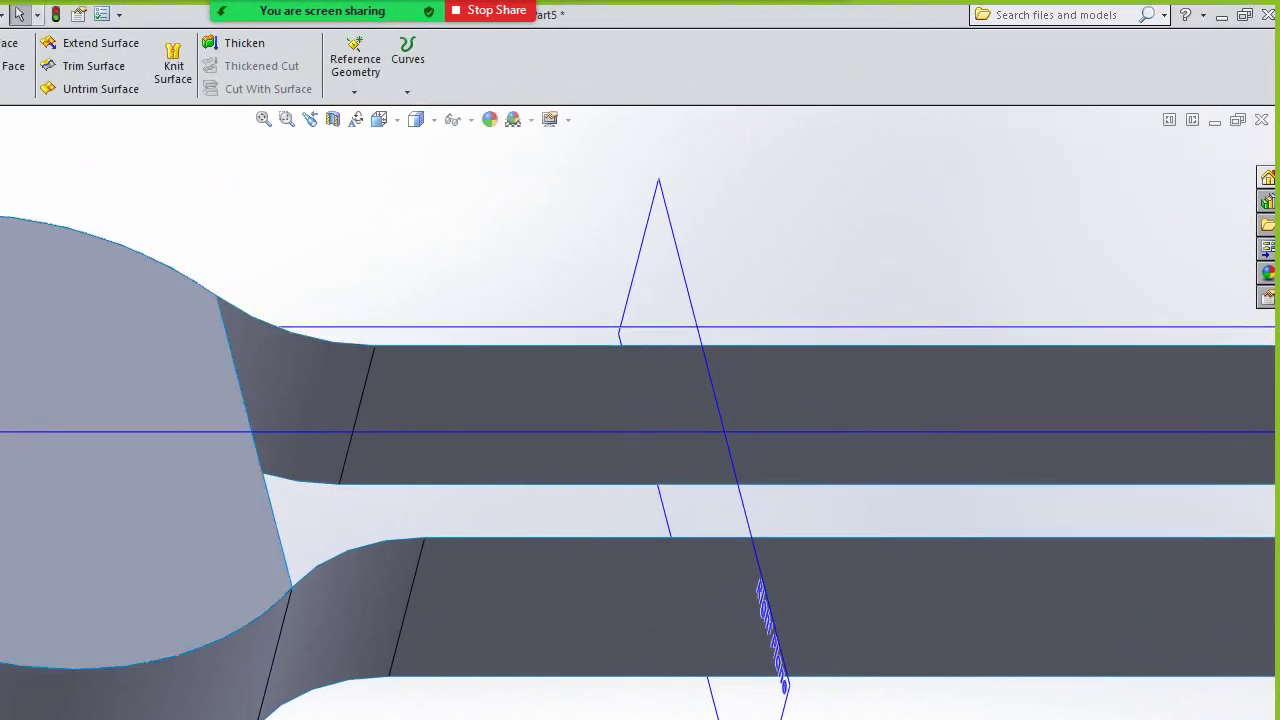
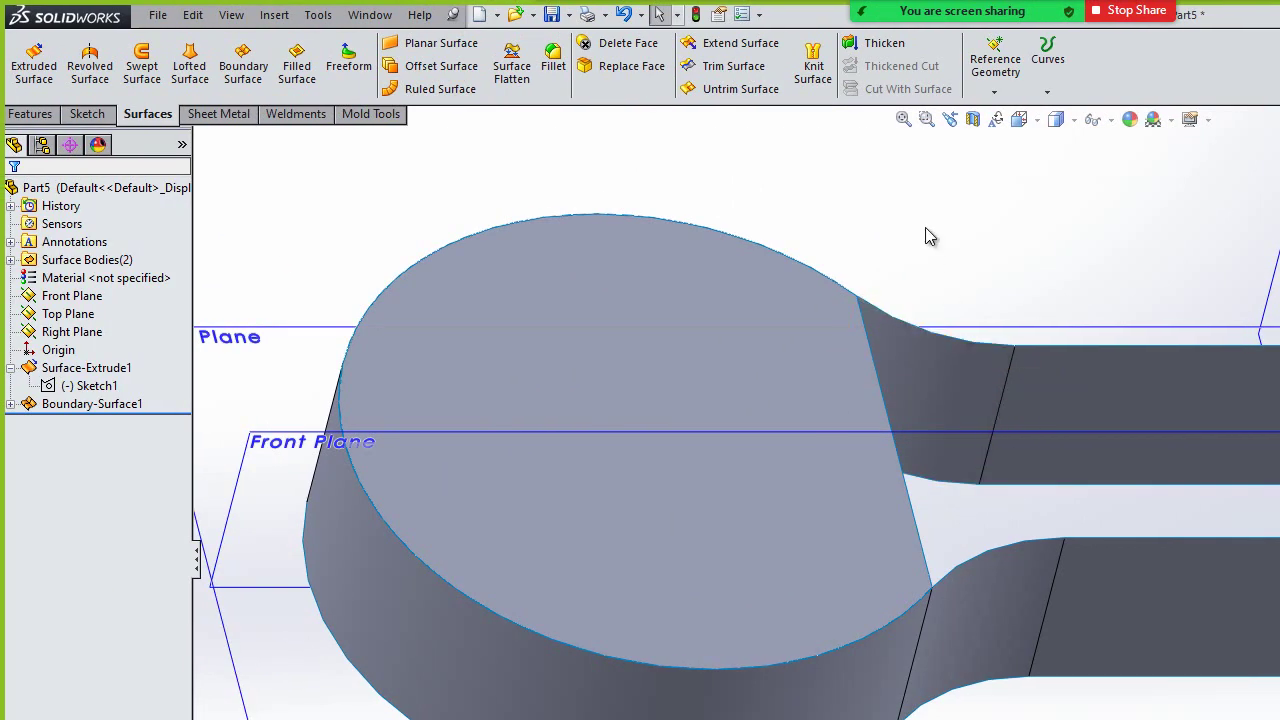
- In a new 3D sketch, draw a line from the upper transition's end to the lower arm's edge
click(88, 114)
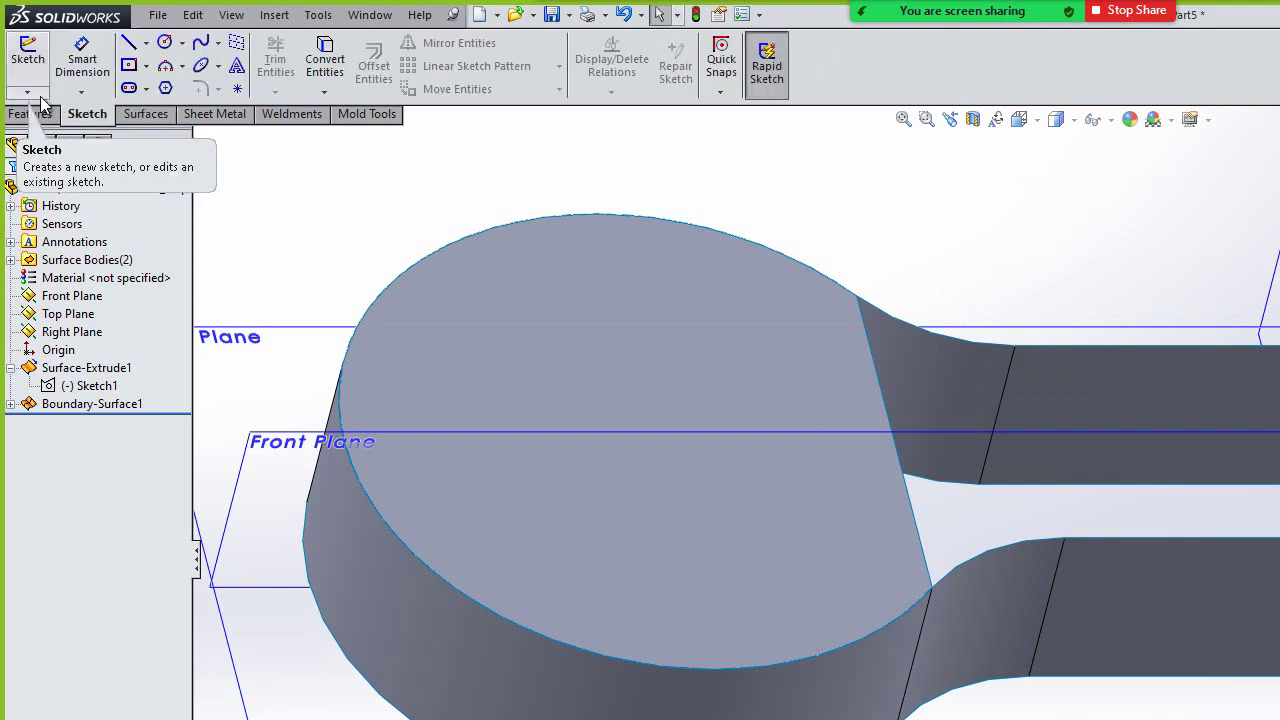
click(27, 91)
click(80, 131)
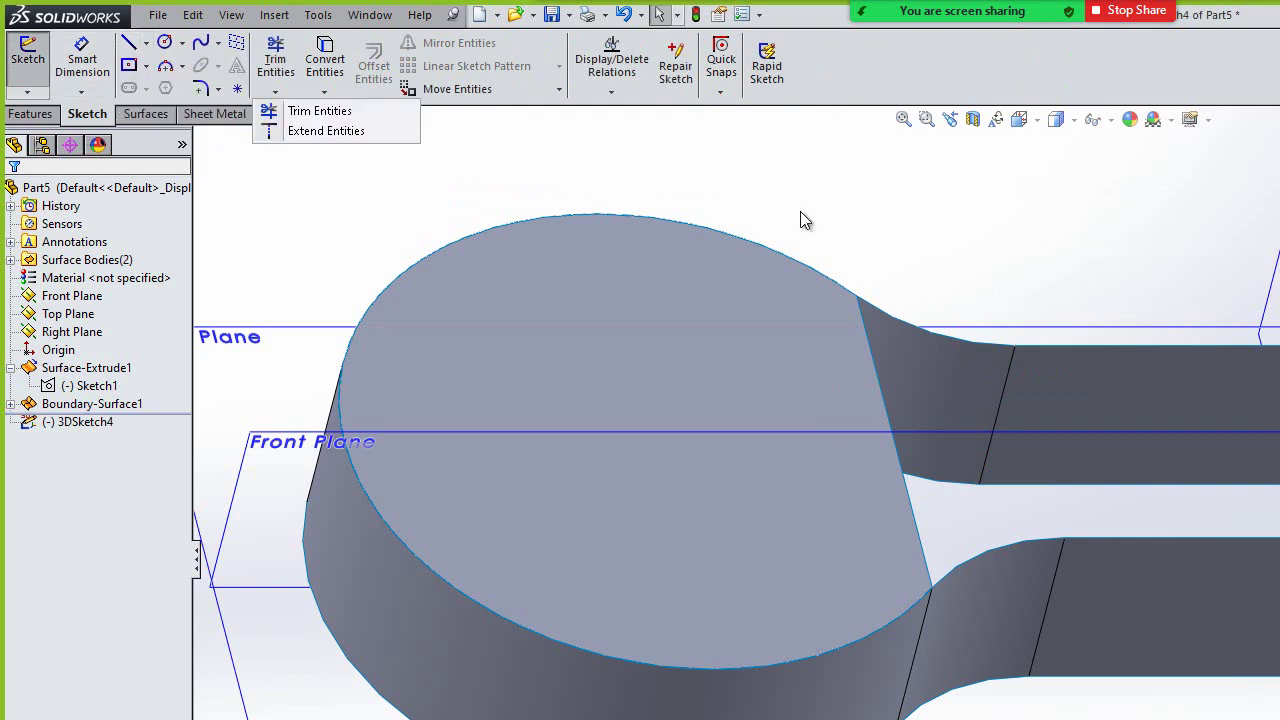
click(128, 42)
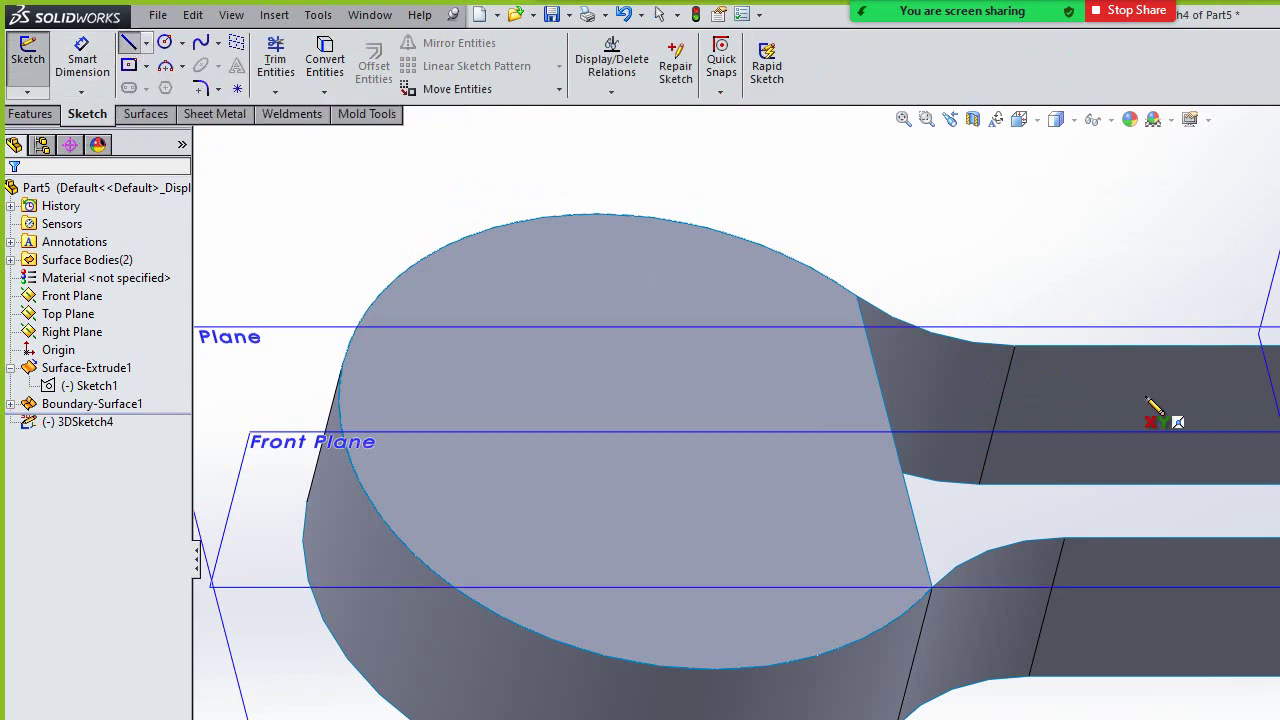
click(1015, 347)
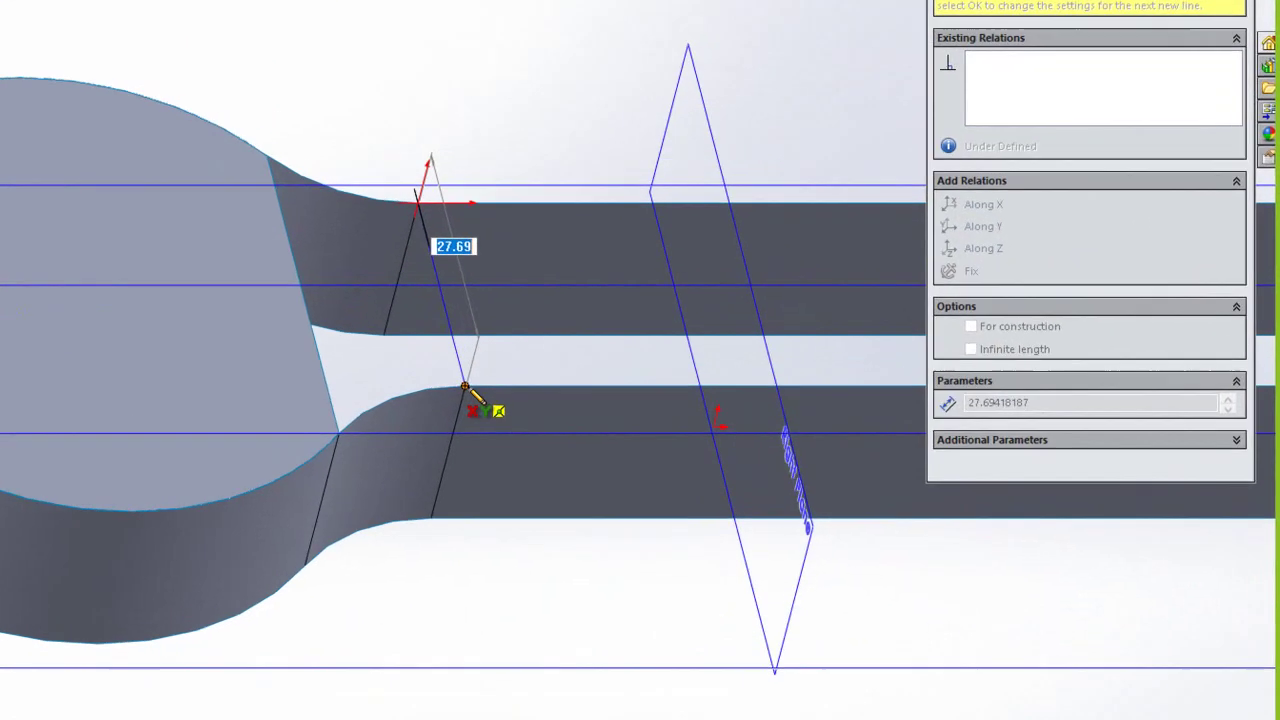
click(688, 364)
right_click(505, 115)
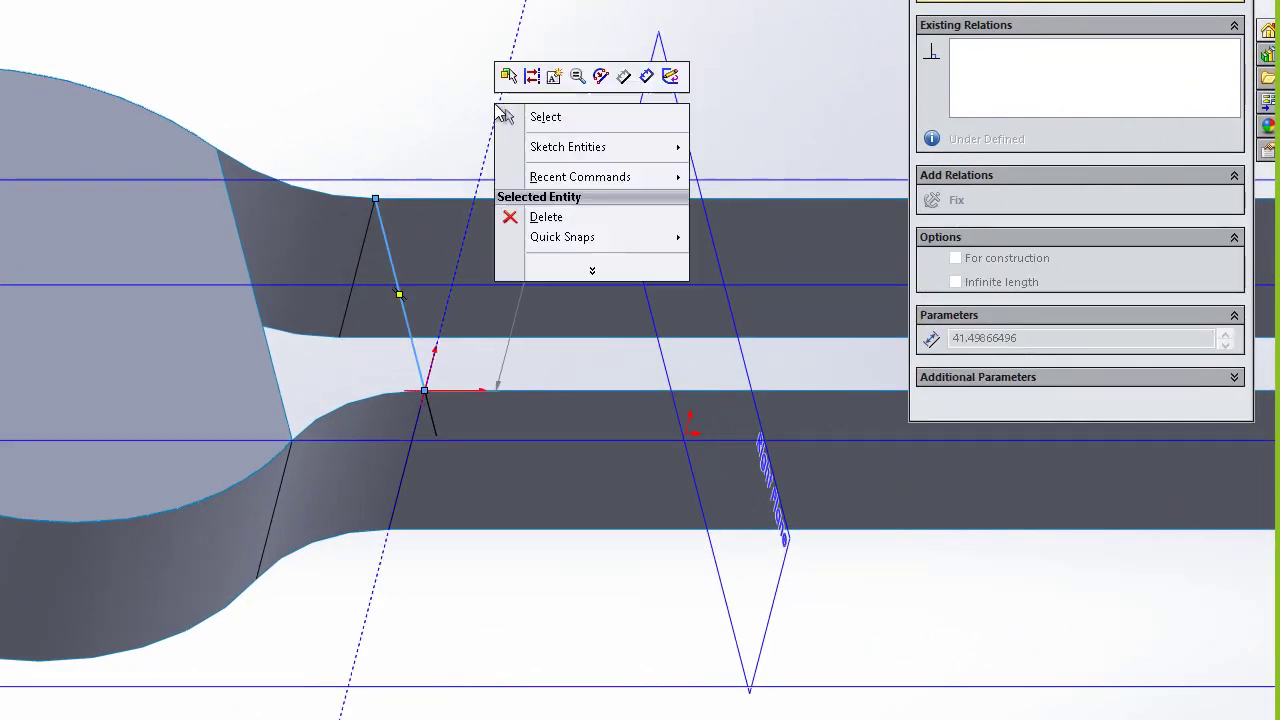
click(543, 116)
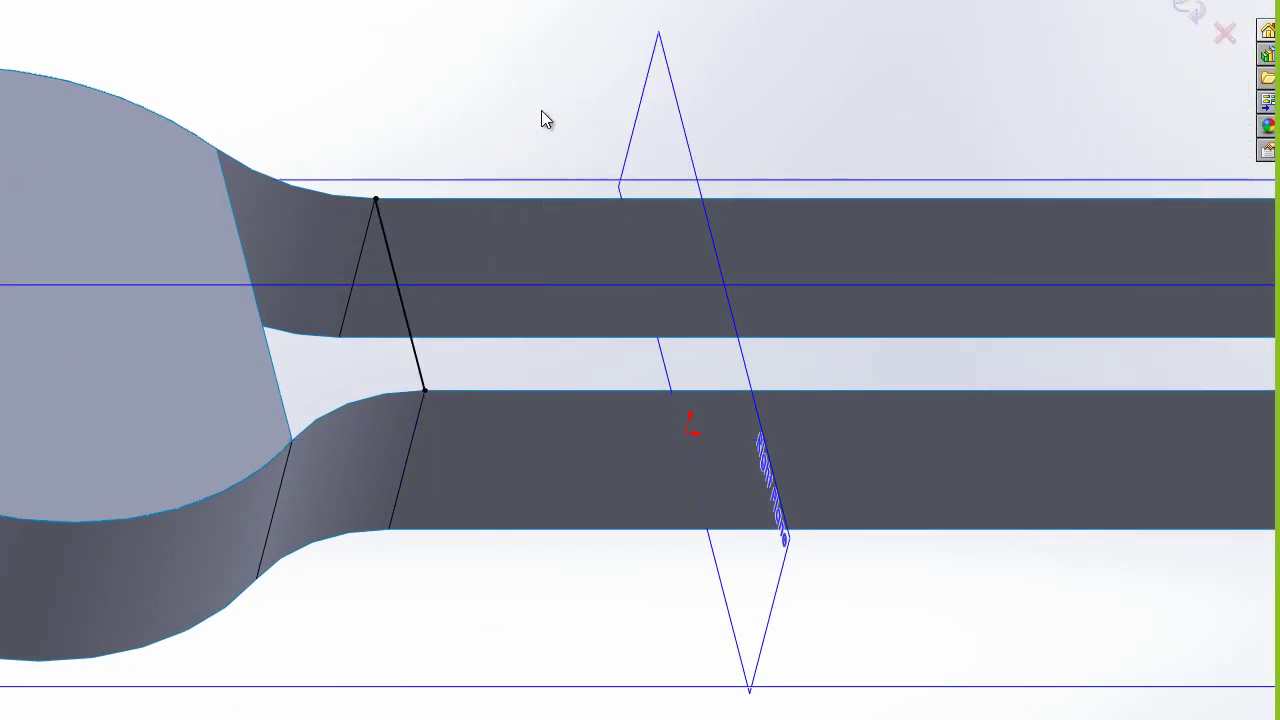
click(1192, 10)
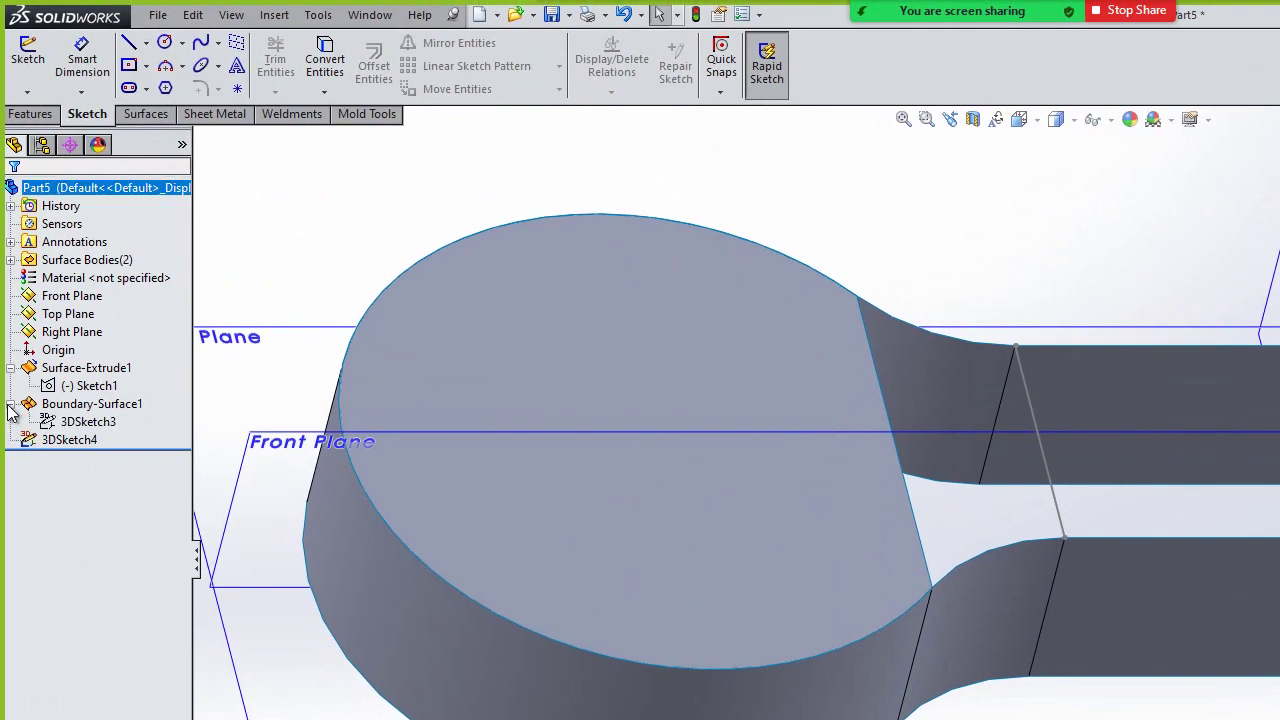
click(30, 413)
- Unhide 3DSketch3 so its disc-edge line is visible, with the surface tools ready
click(62, 424)
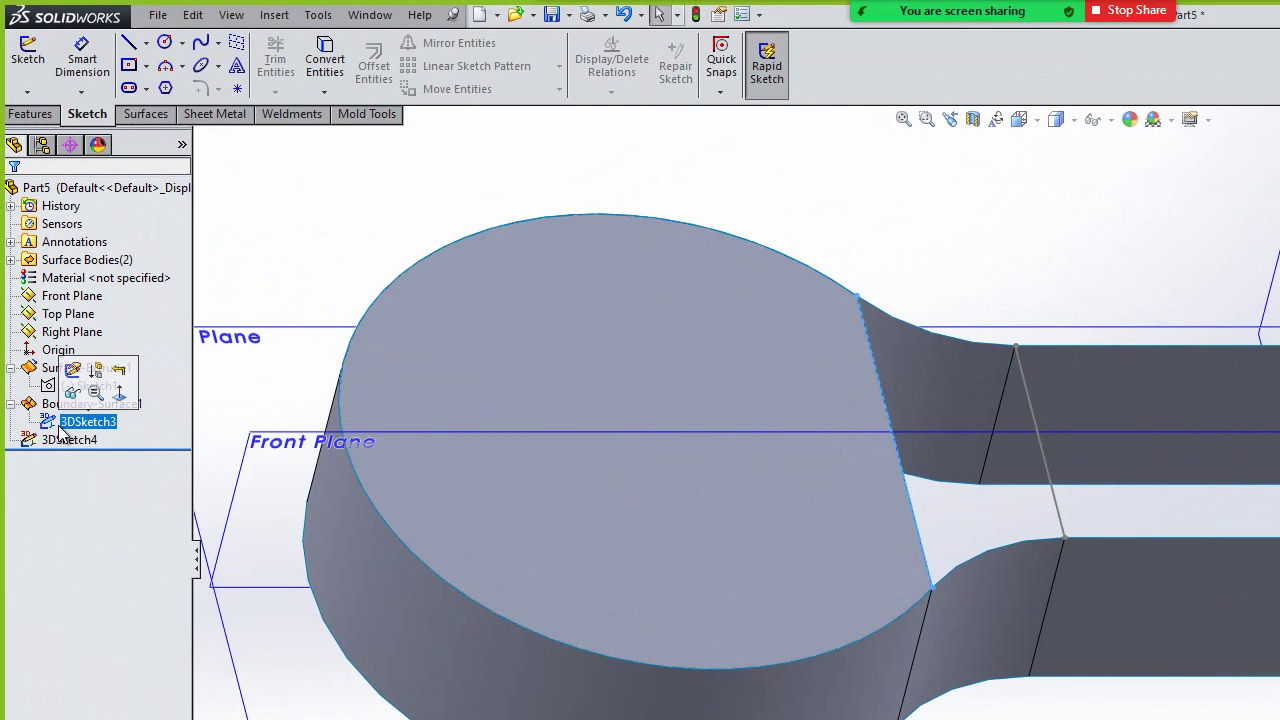
right_click(59, 427)
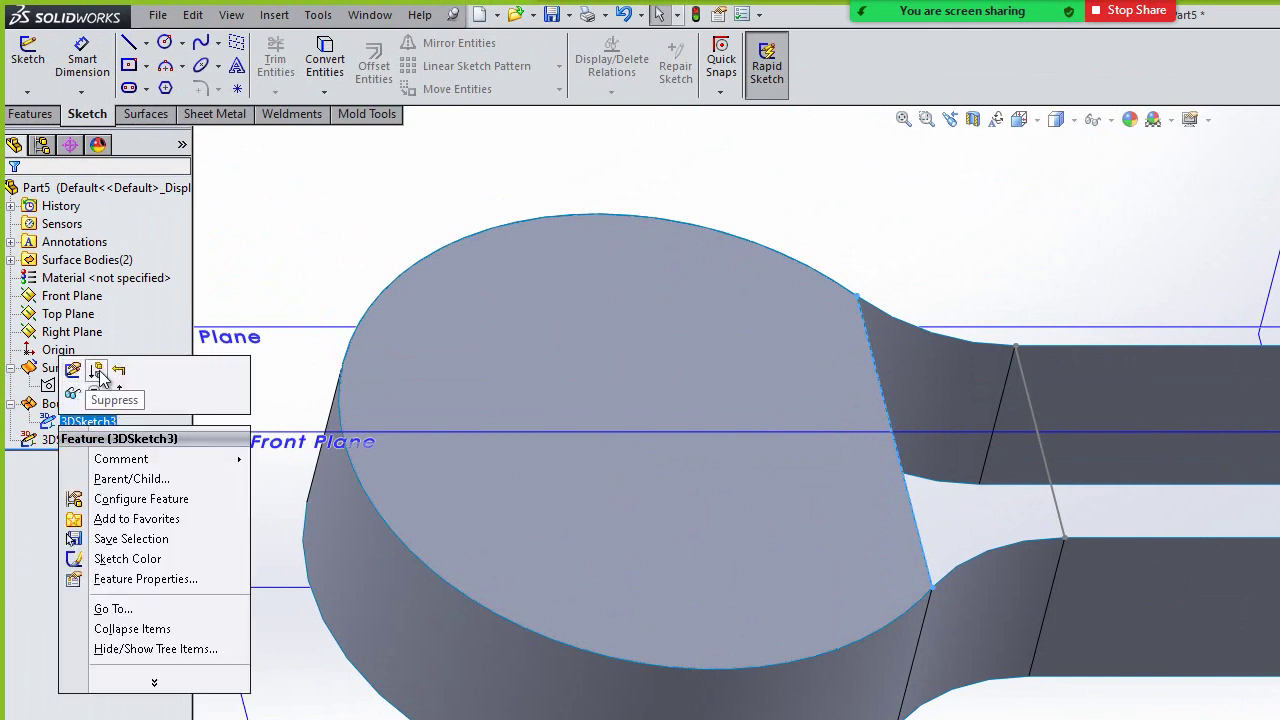
click(82, 400)
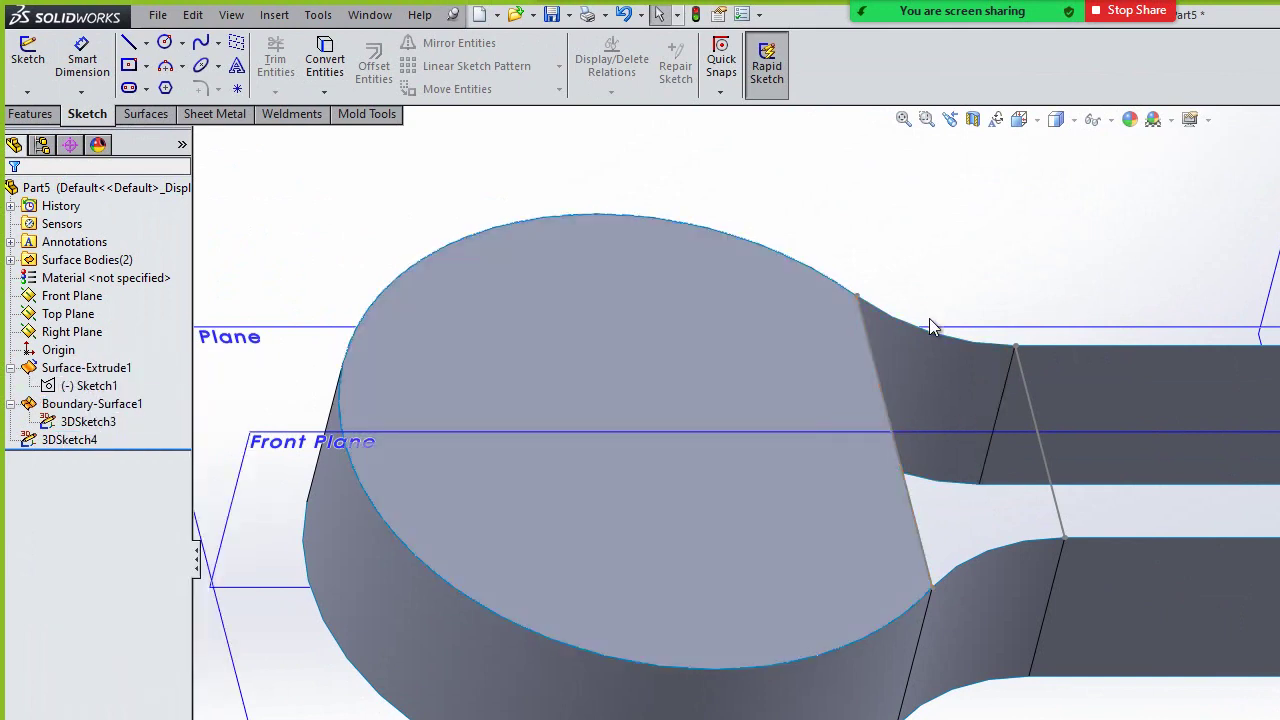
click(142, 114)
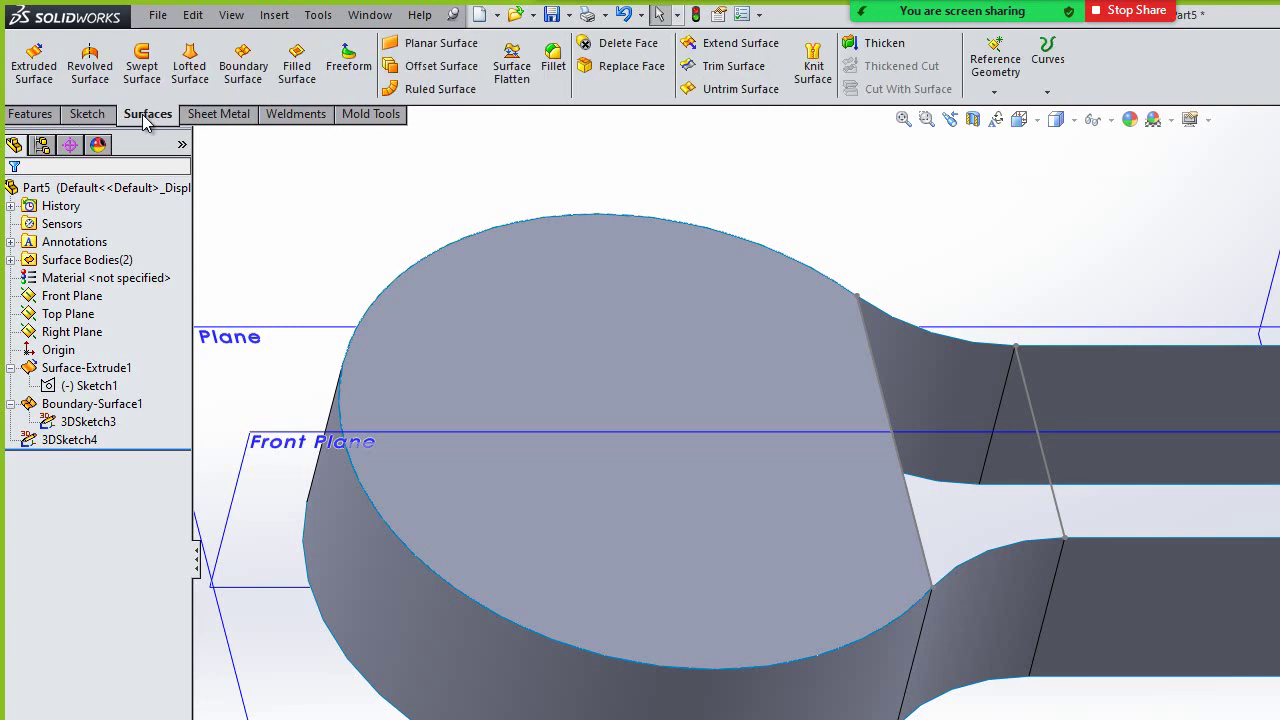
- Start a Boundary Surface with the slanted line as a profile and the lower curved edge as Direction 2 guide
click(240, 70)
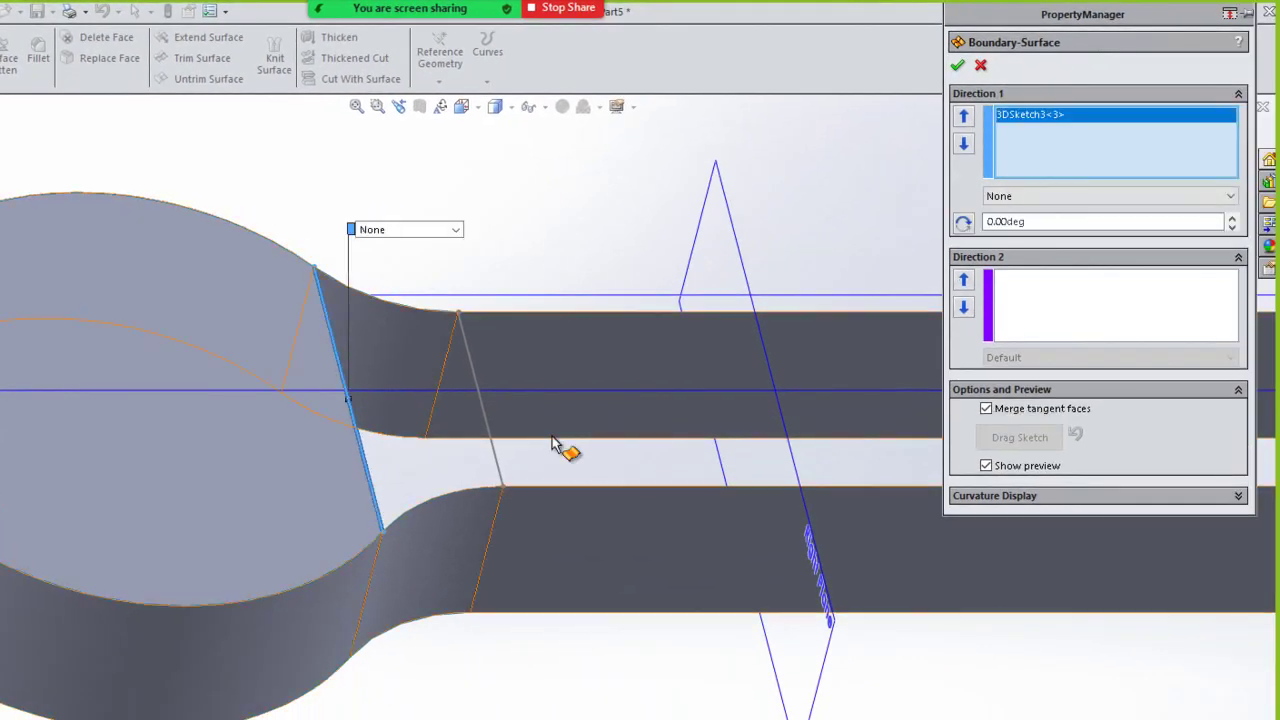
click(494, 452)
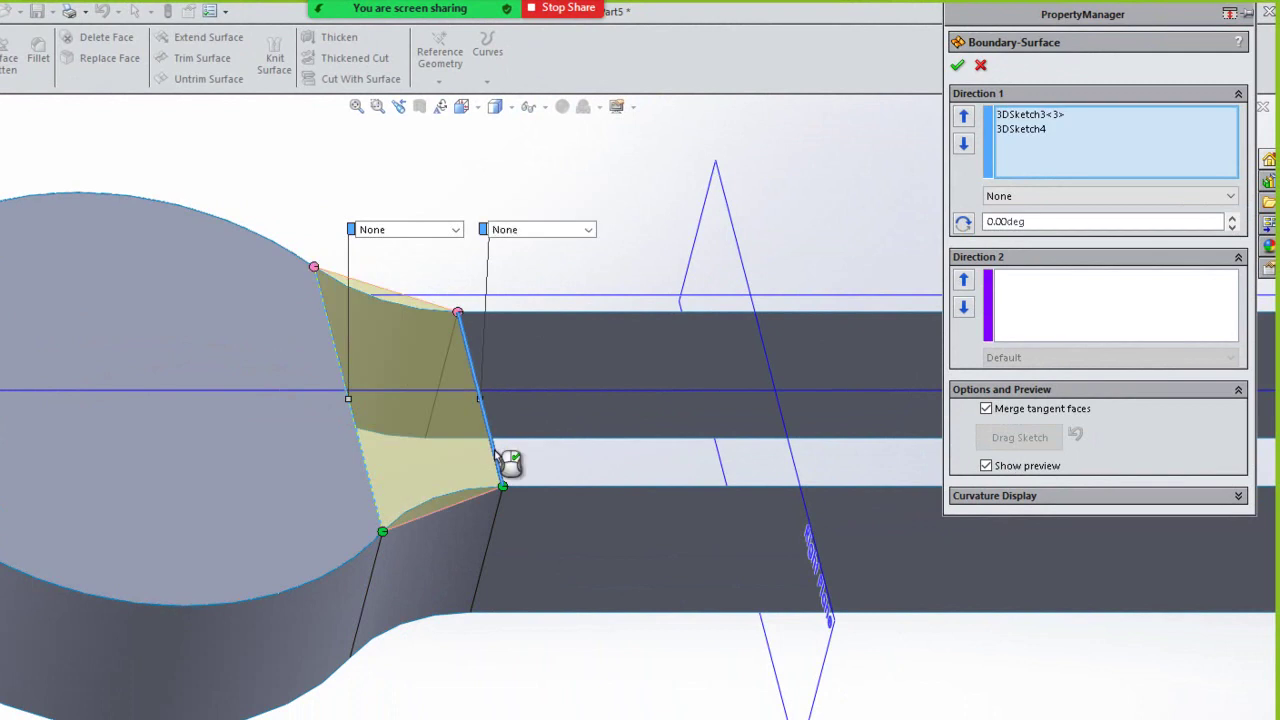
click(1062, 305)
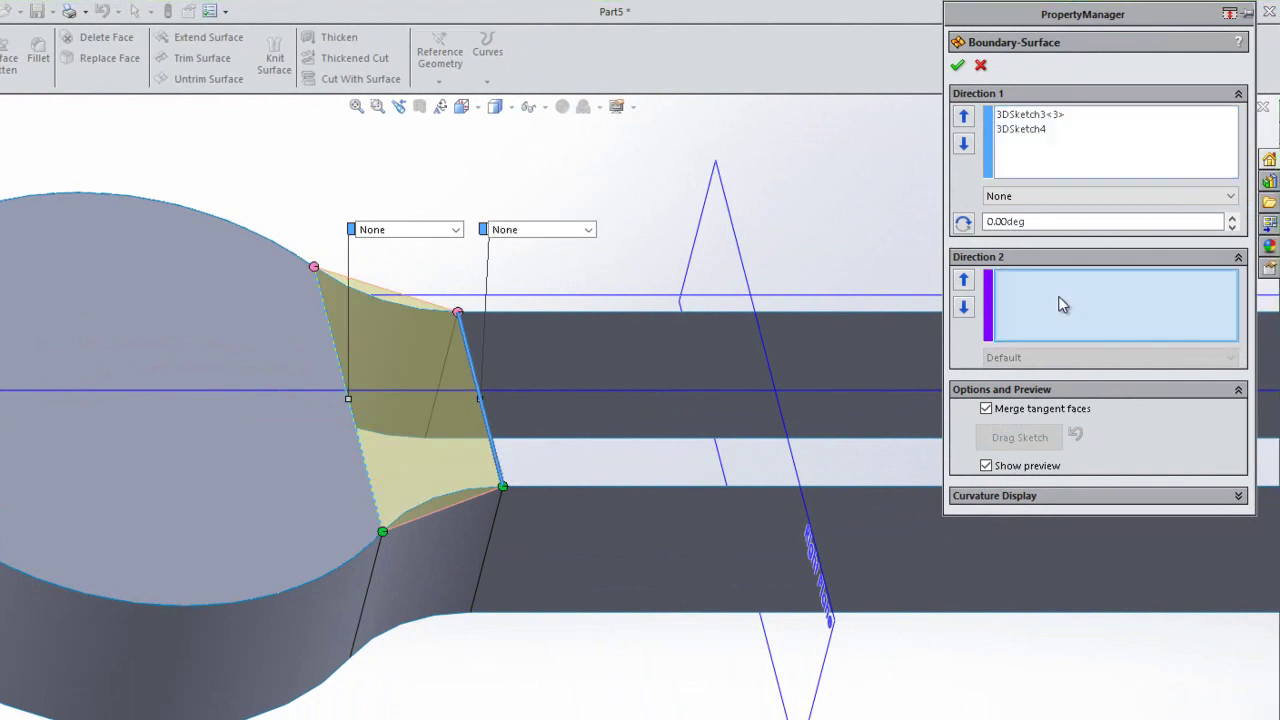
click(433, 508)
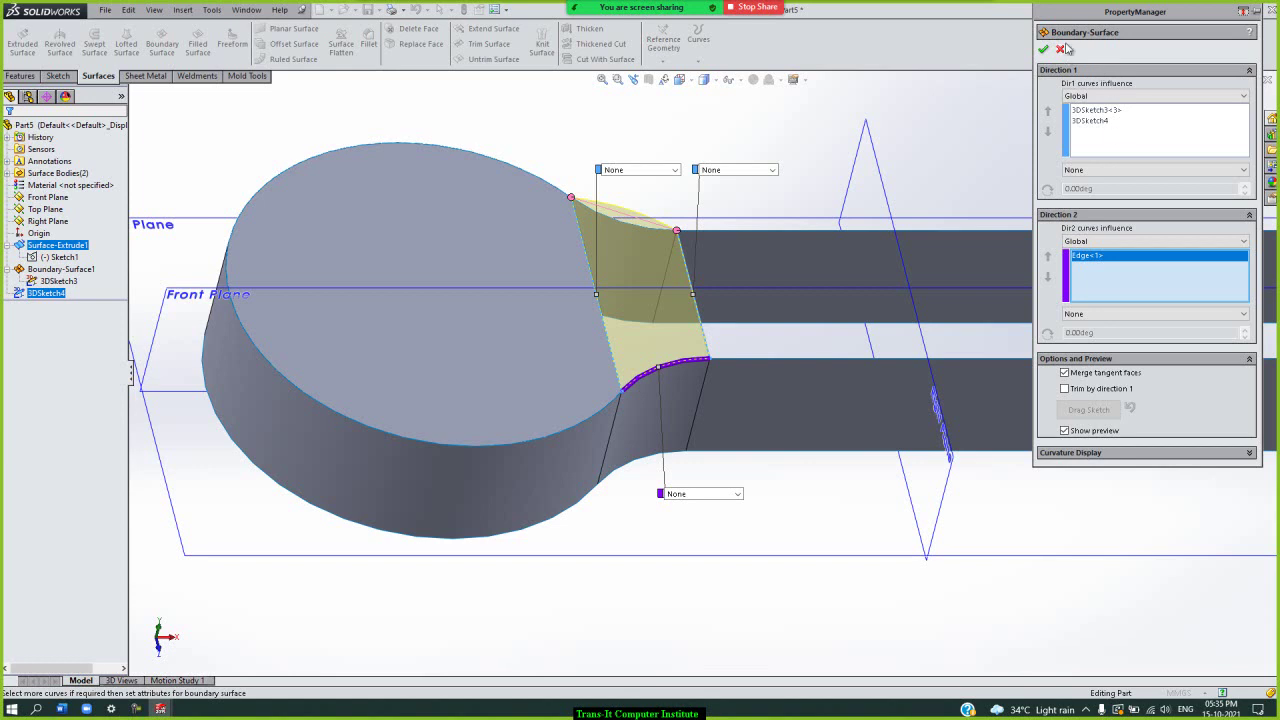
- Cancel and restart the Boundary Surface, picking 3DSketch3, 3DSketch4, then the extruded surface
click(1062, 48)
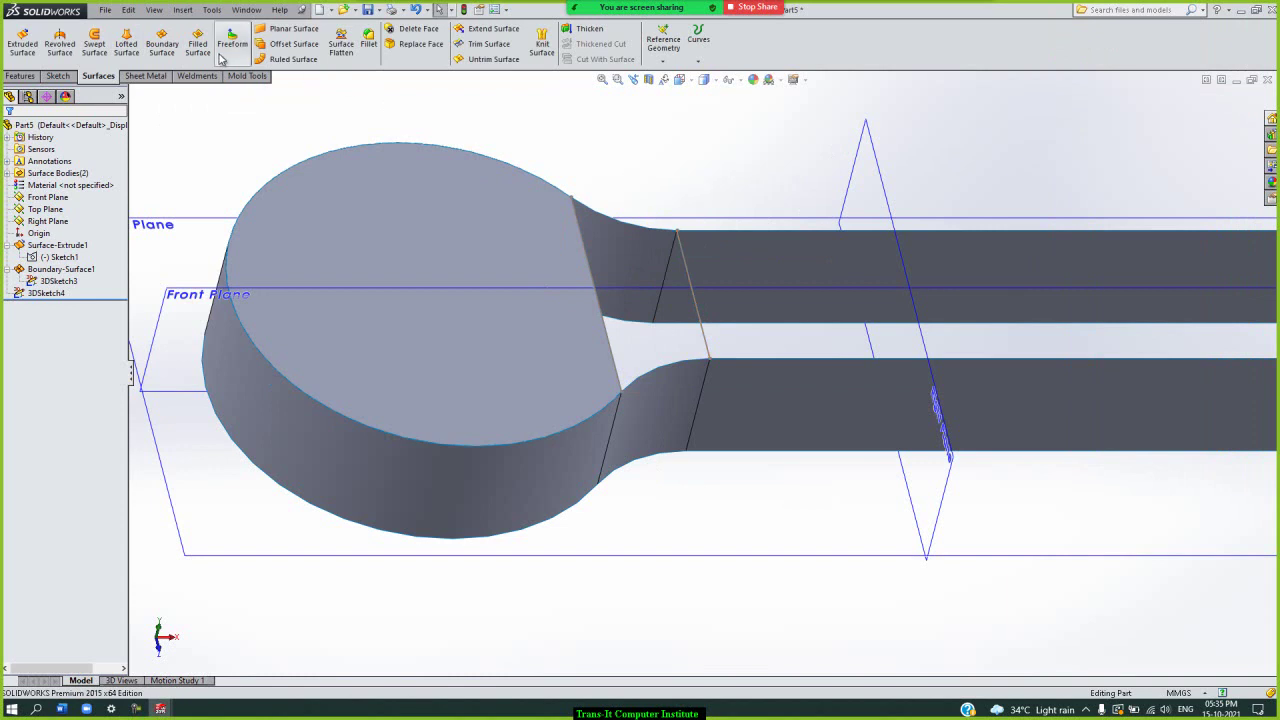
click(158, 46)
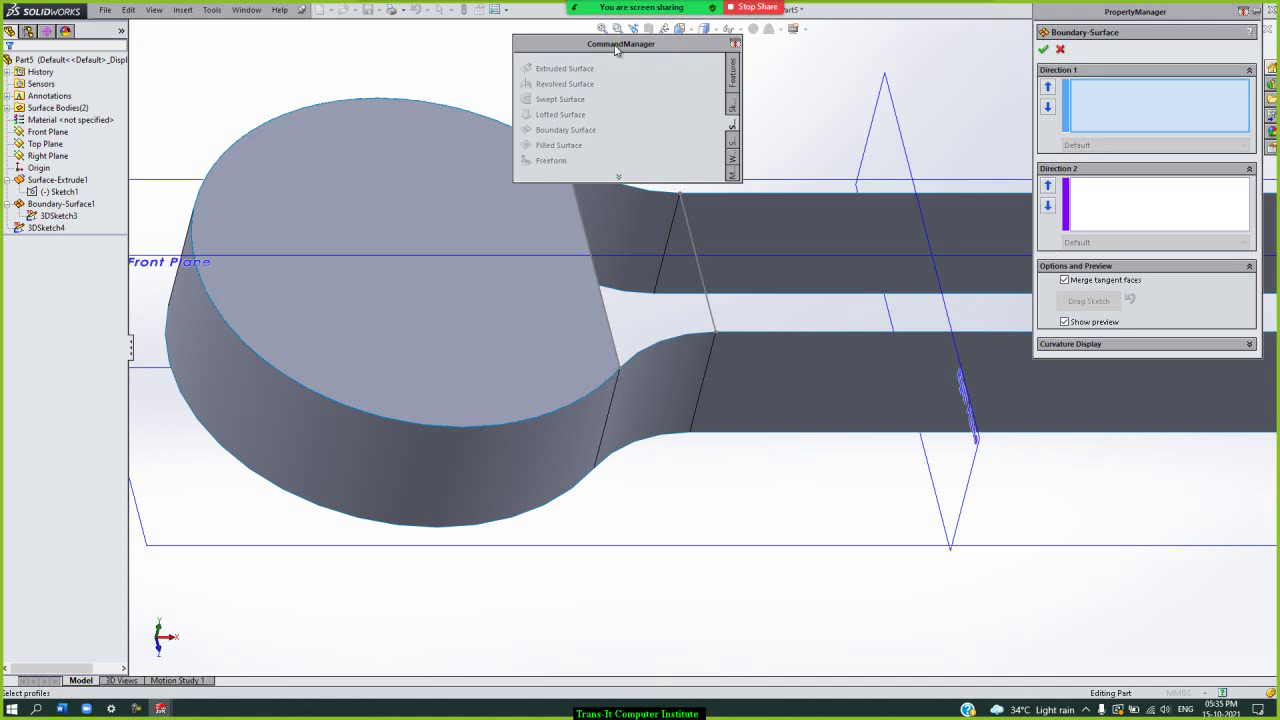
double_click(616, 45)
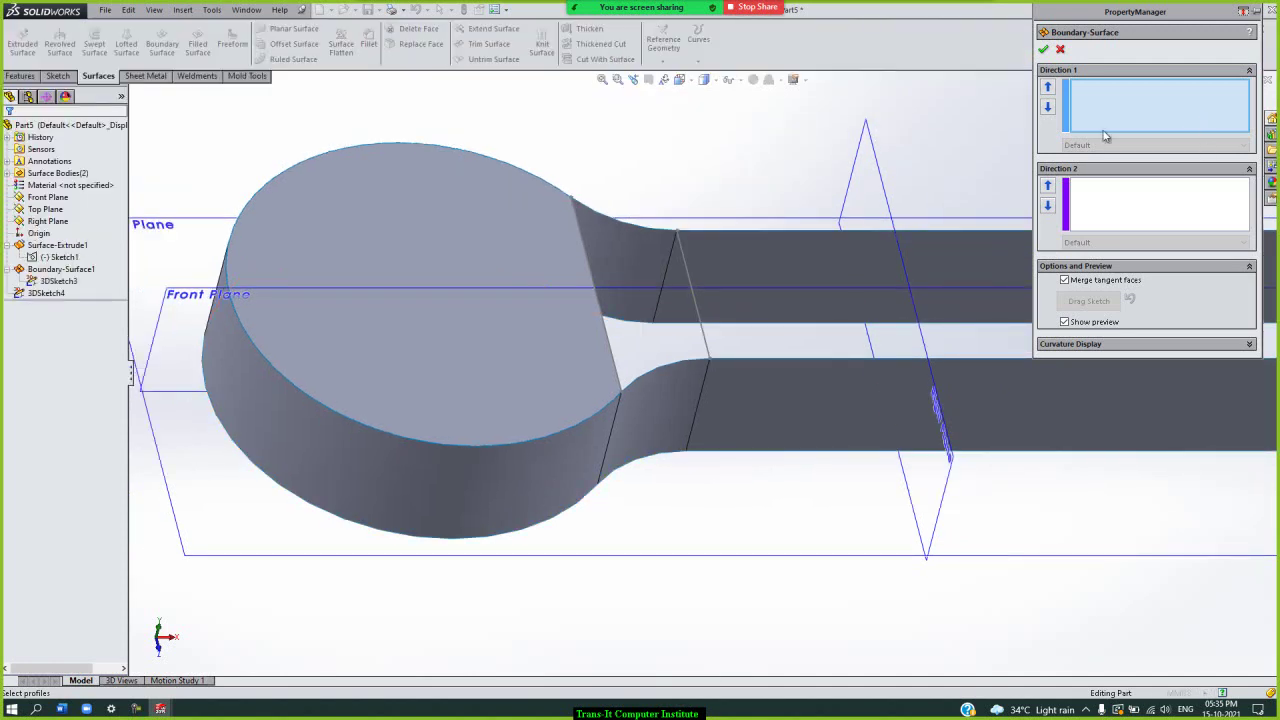
click(605, 323)
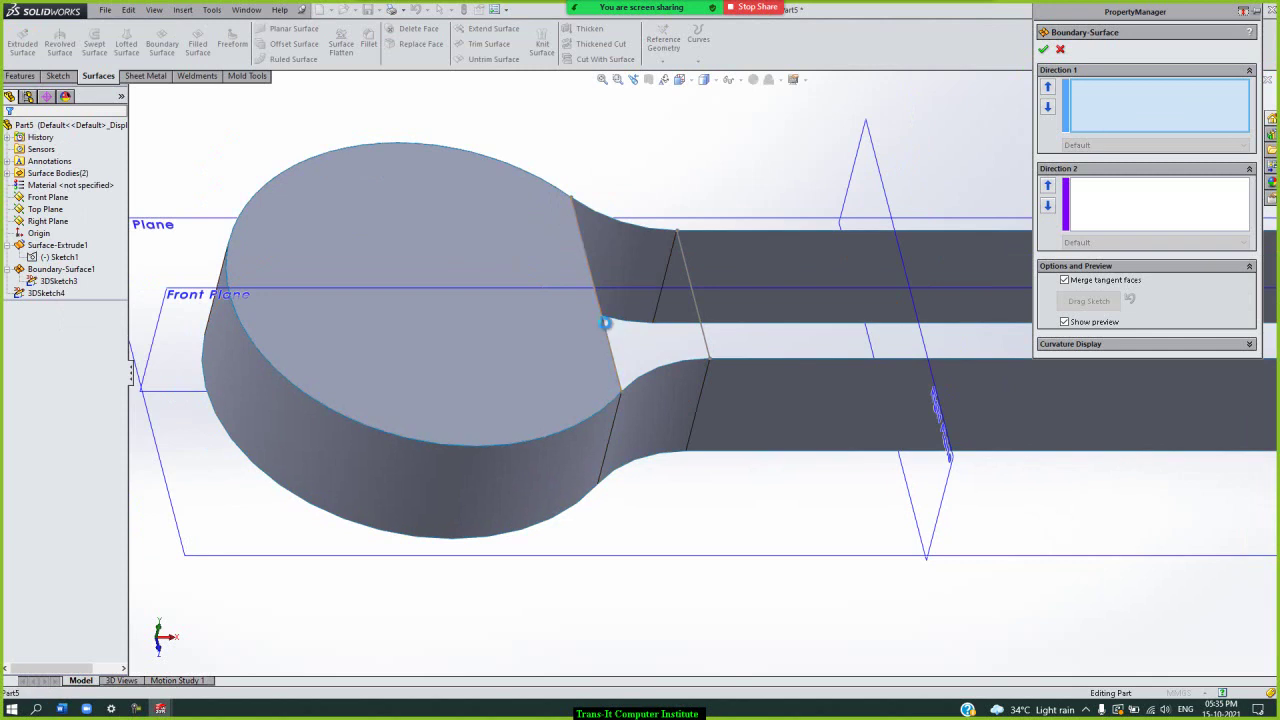
click(708, 344)
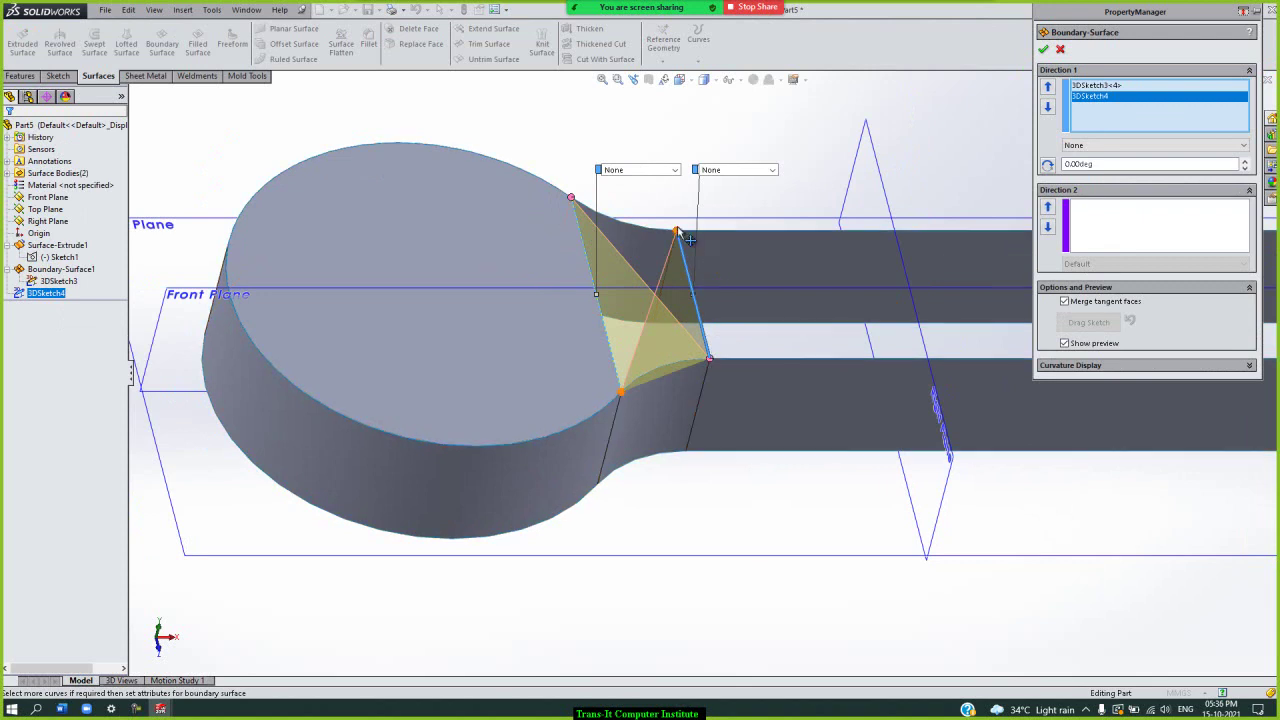
click(702, 380)
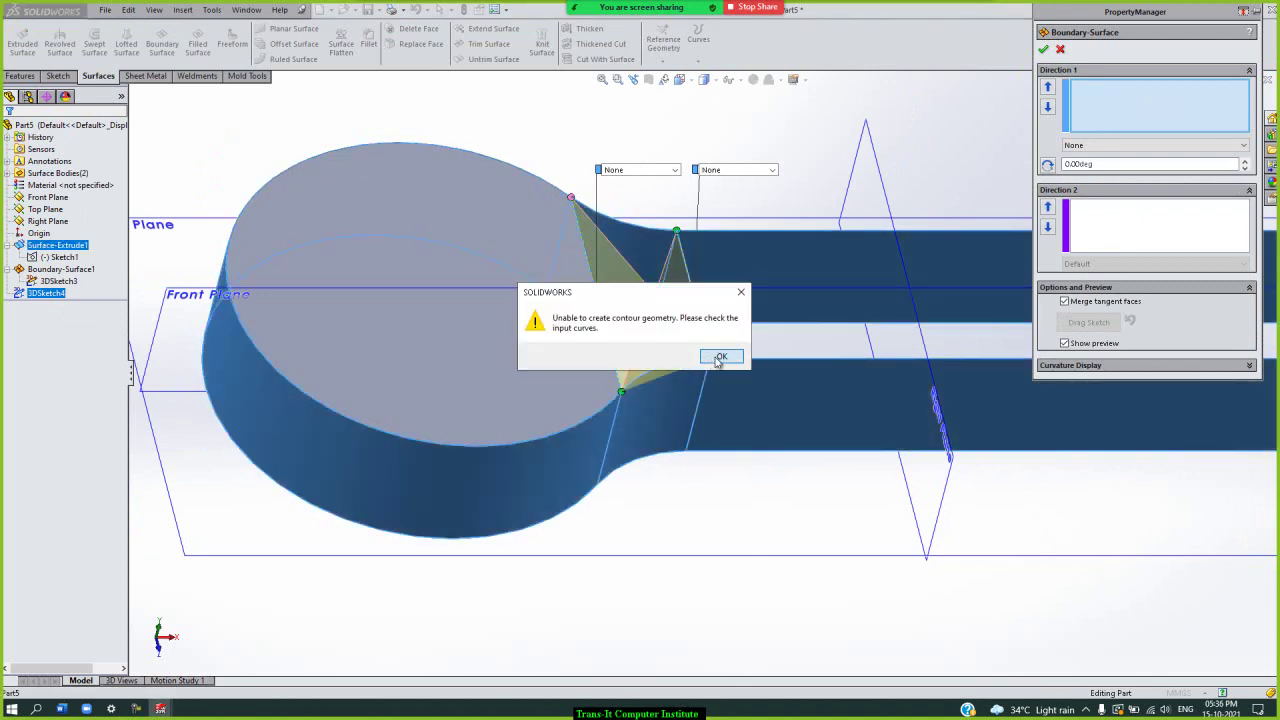
- Dismiss the contour error and remove 3DSketch3 and 3DSketch4 from the Direction 1 profiles
click(720, 357)
right_click(1112, 90)
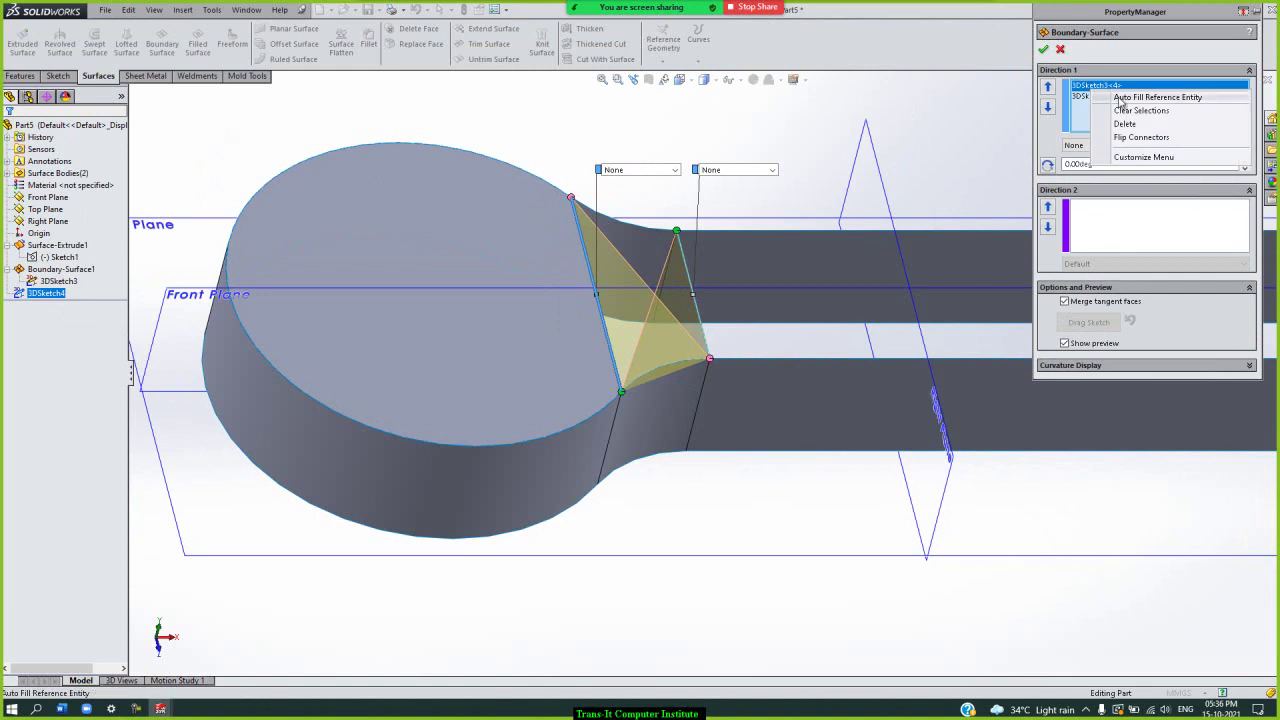
click(1124, 123)
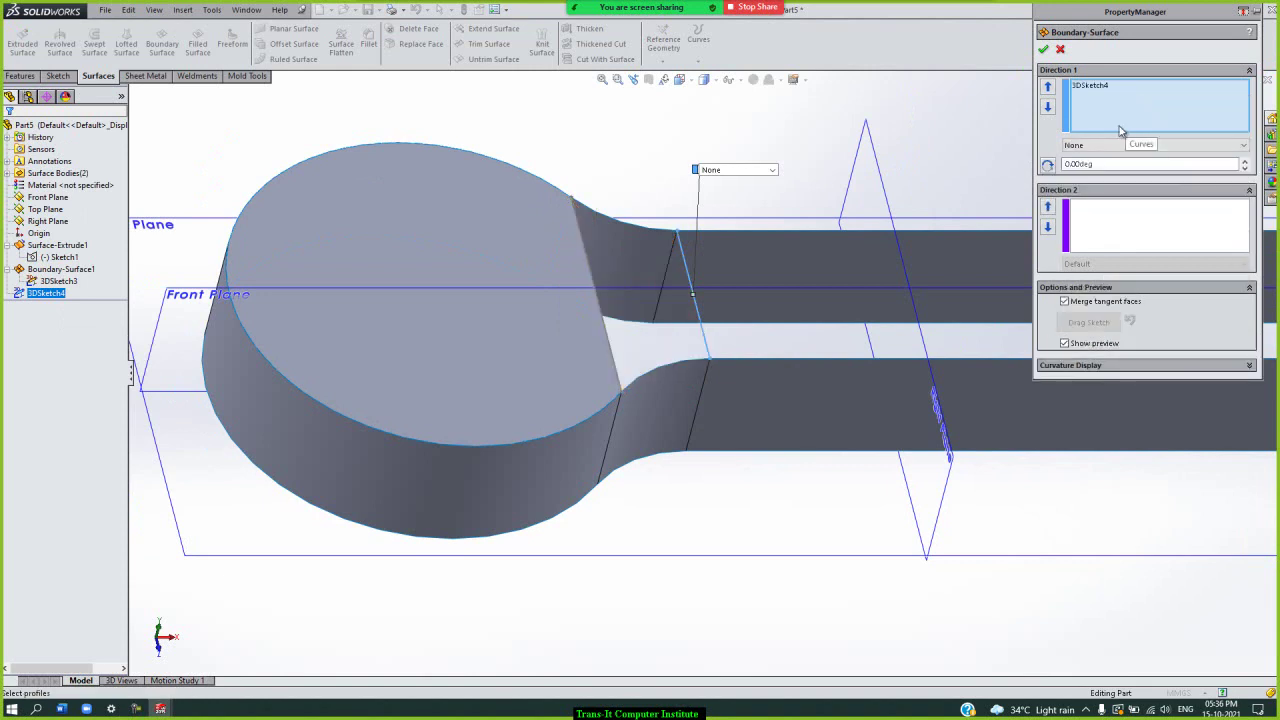
click(1095, 86)
right_click(1112, 88)
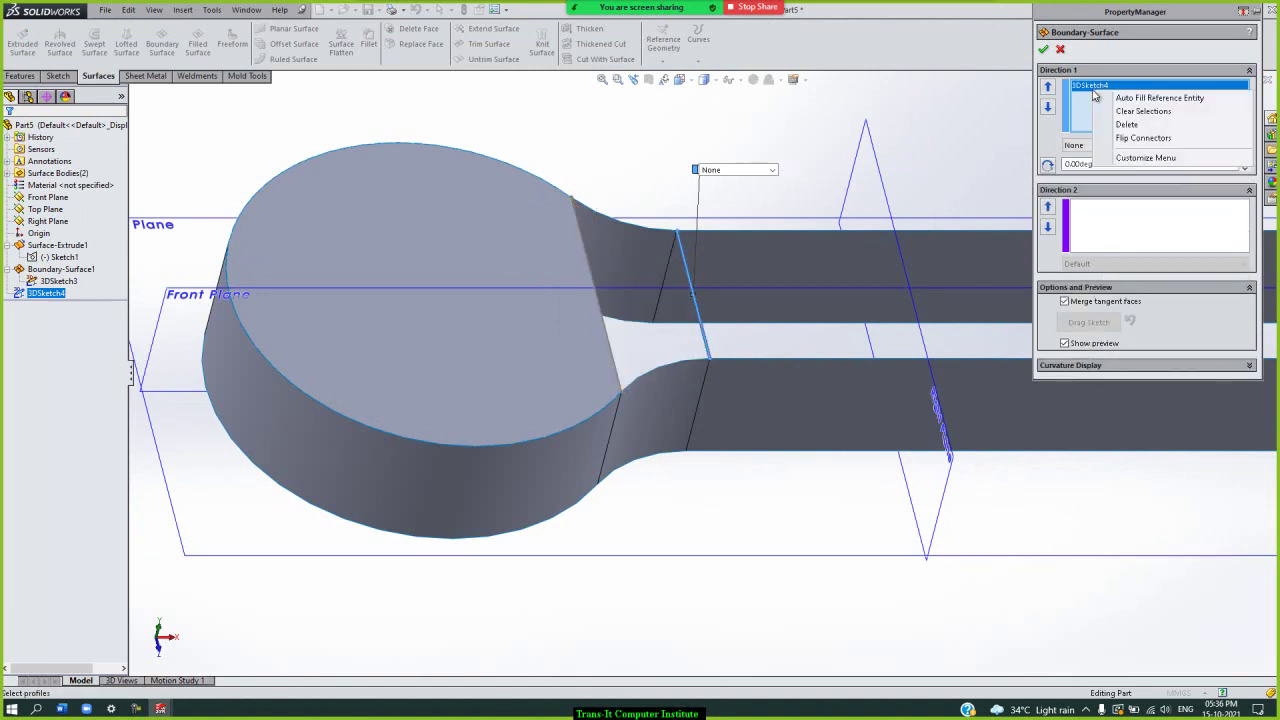
click(1127, 123)
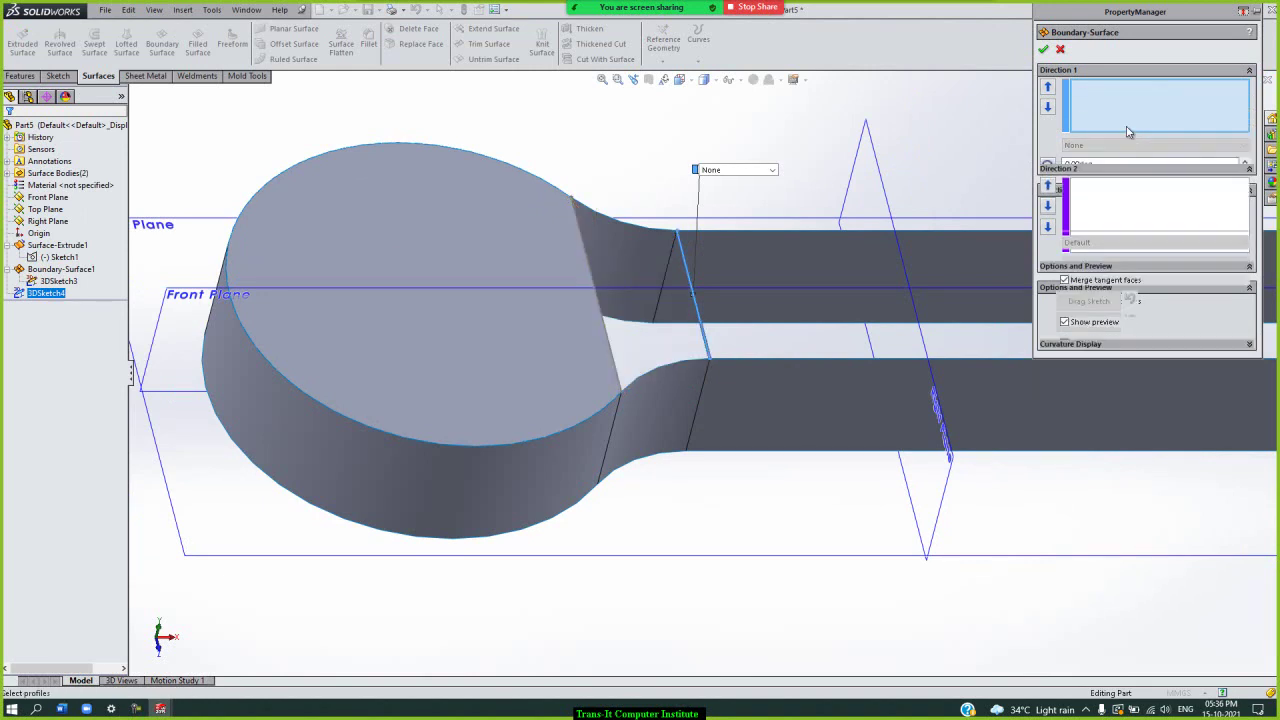
- Re-pick both sketch lines, adjust the preview connector, then clear the Direction 1 list
click(620, 383)
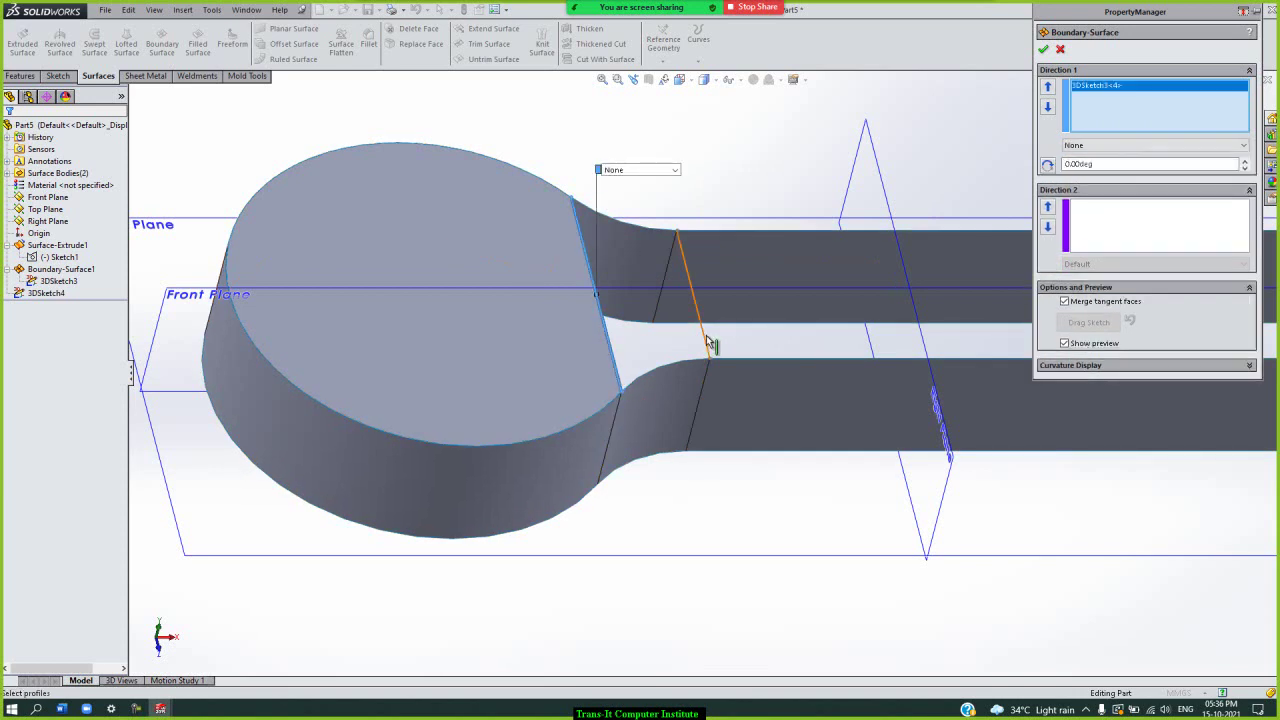
click(707, 350)
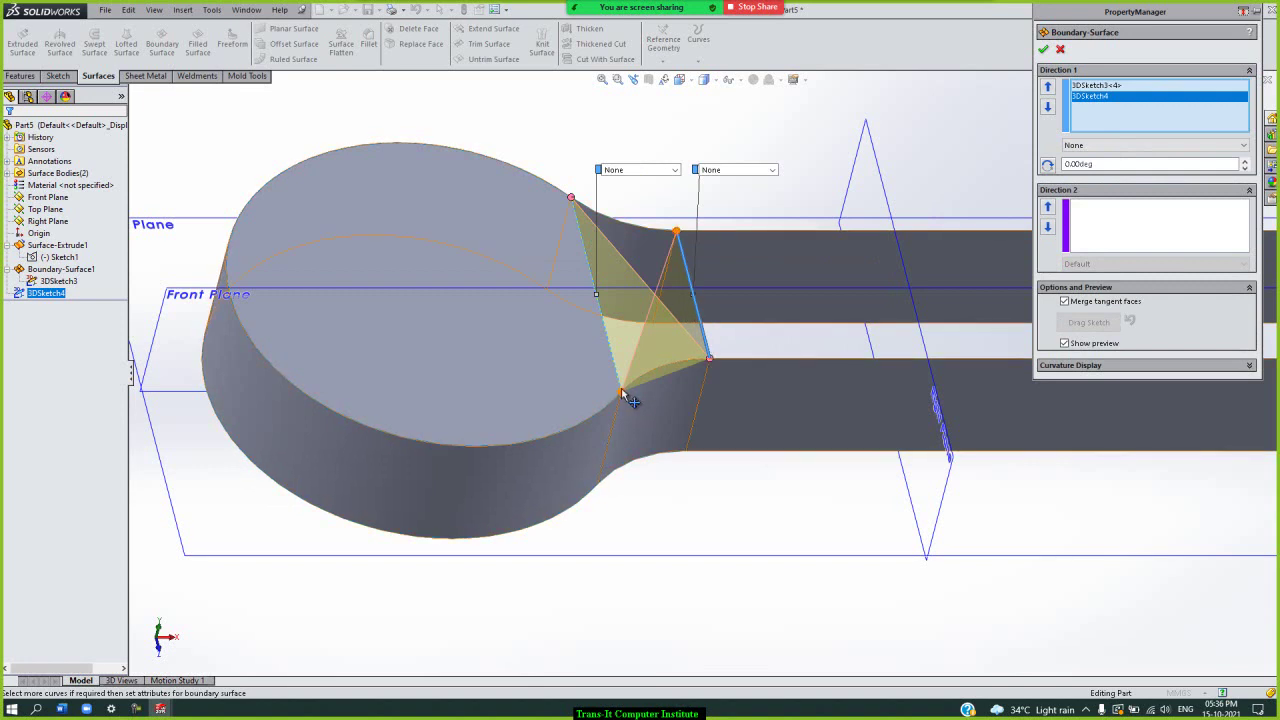
drag(625, 268, 692, 290)
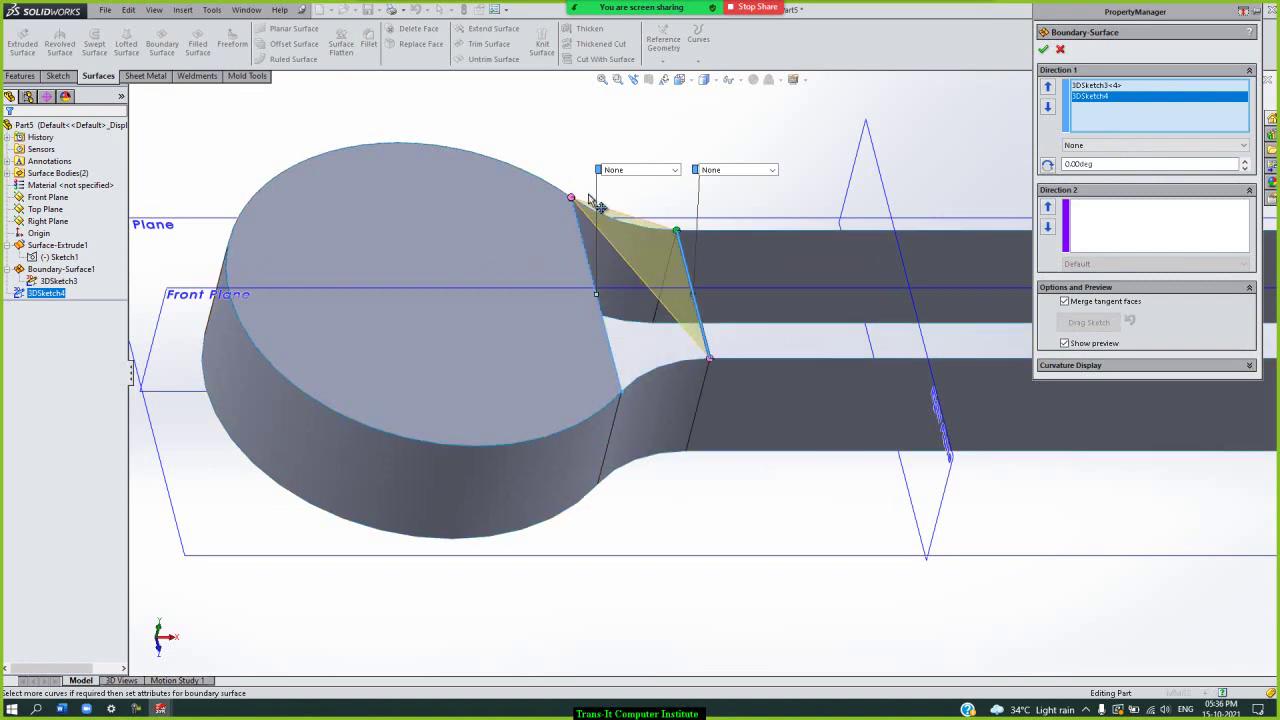
right_click(1104, 86)
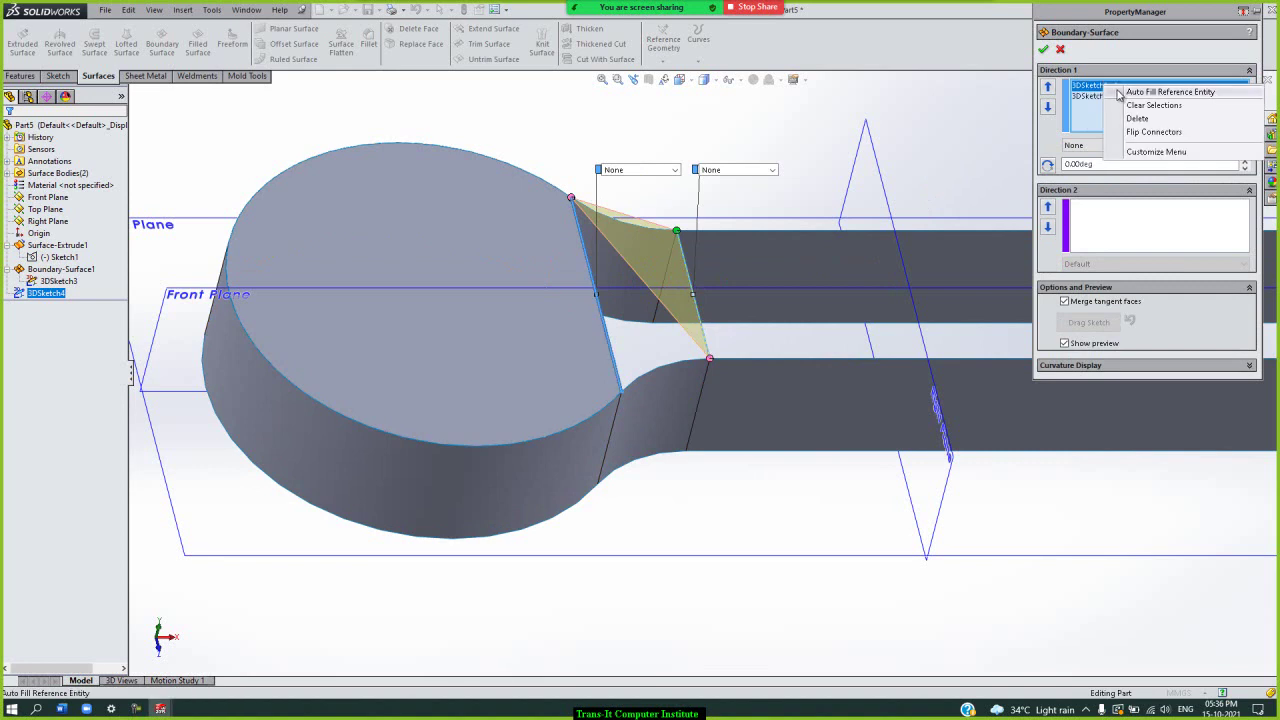
click(1152, 105)
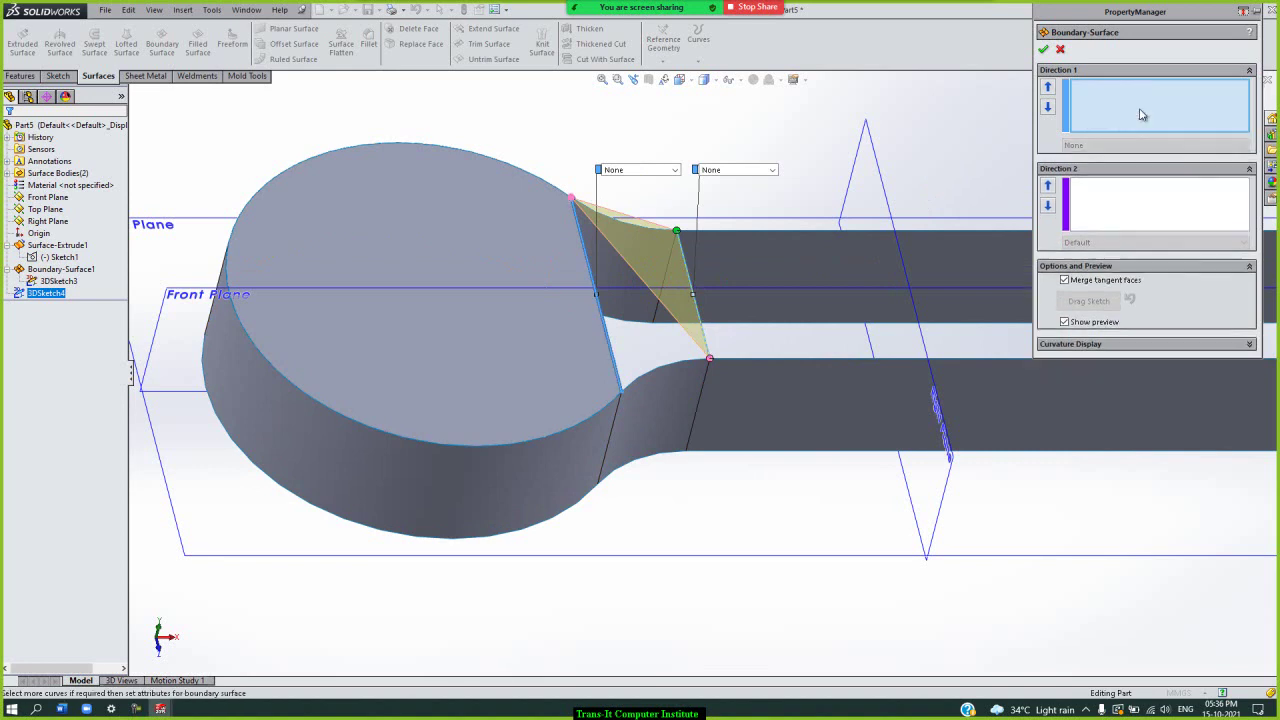
- Build Boundary-Surface2 from 3DSketch3 and 3DSketch4 in Direction 1 and both curved edges in Direction 2
click(587, 247)
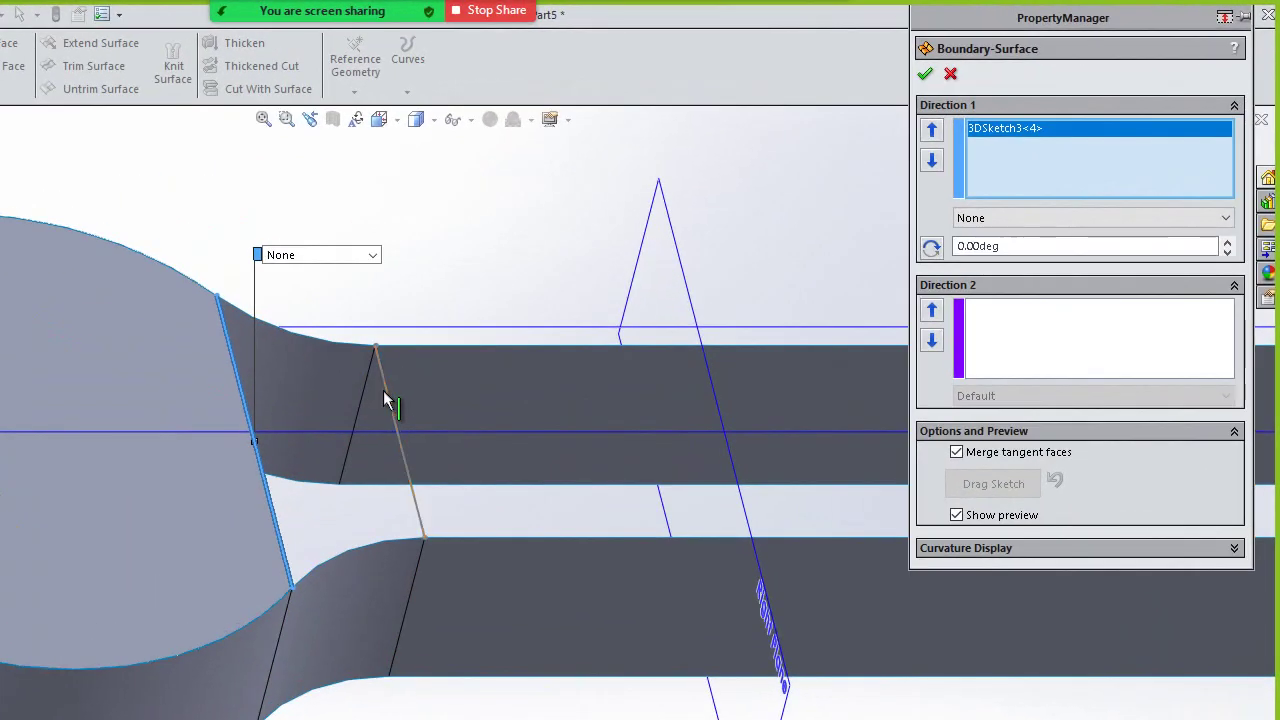
click(385, 398)
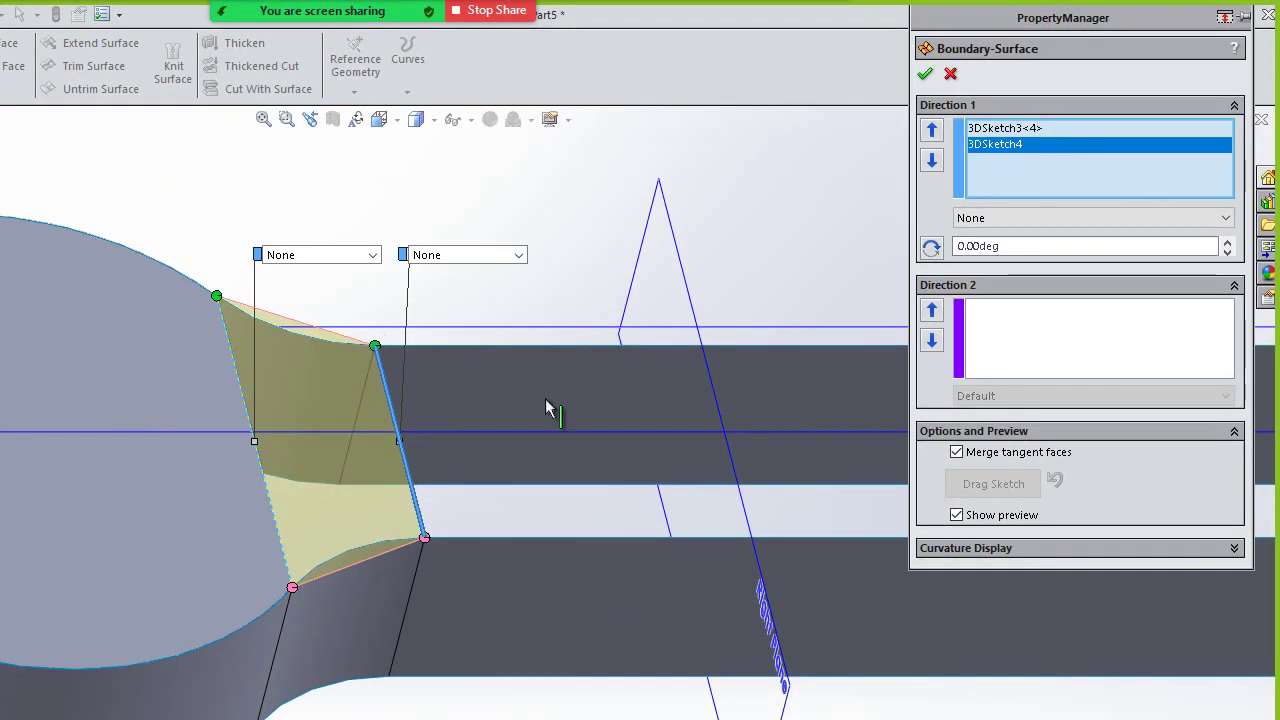
click(1079, 310)
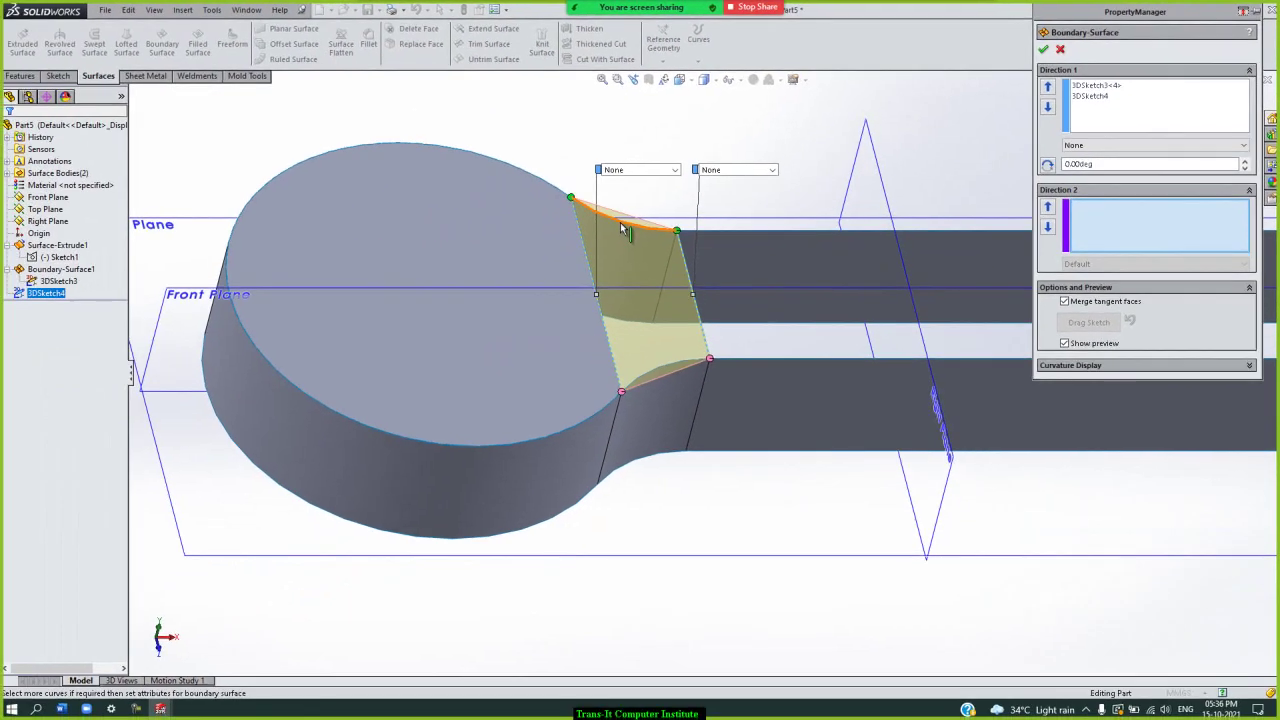
click(622, 228)
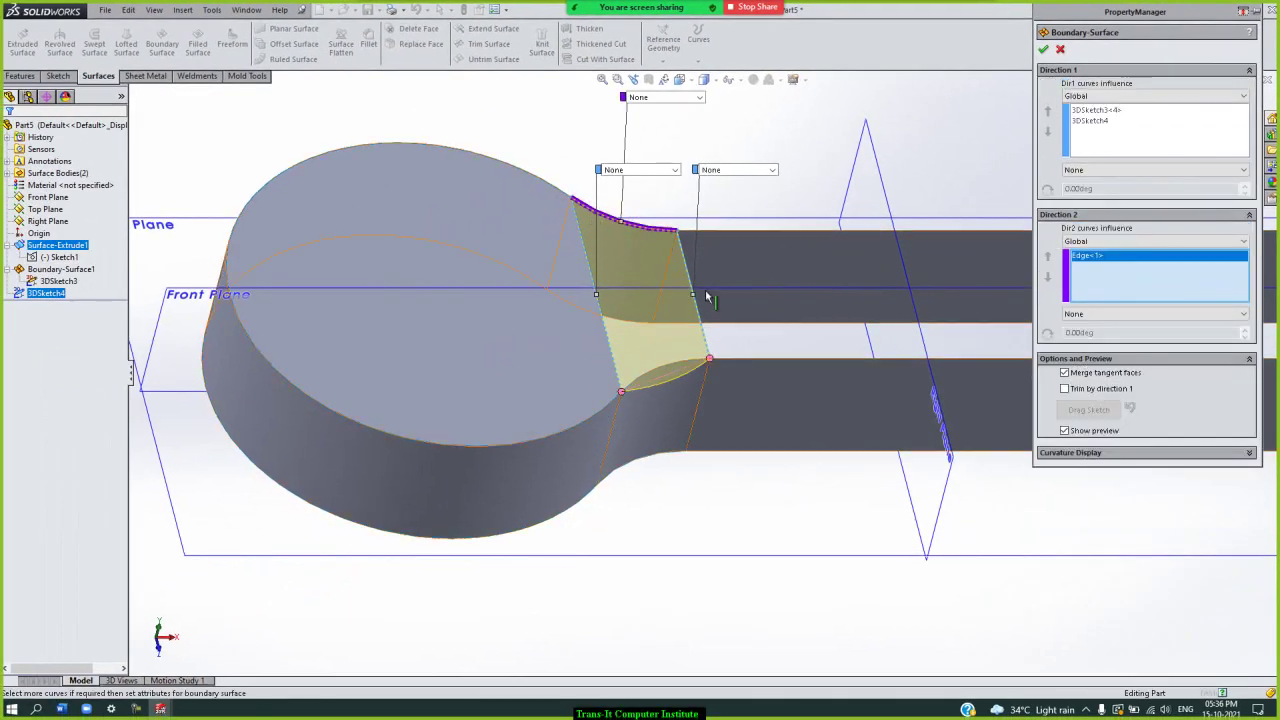
click(643, 381)
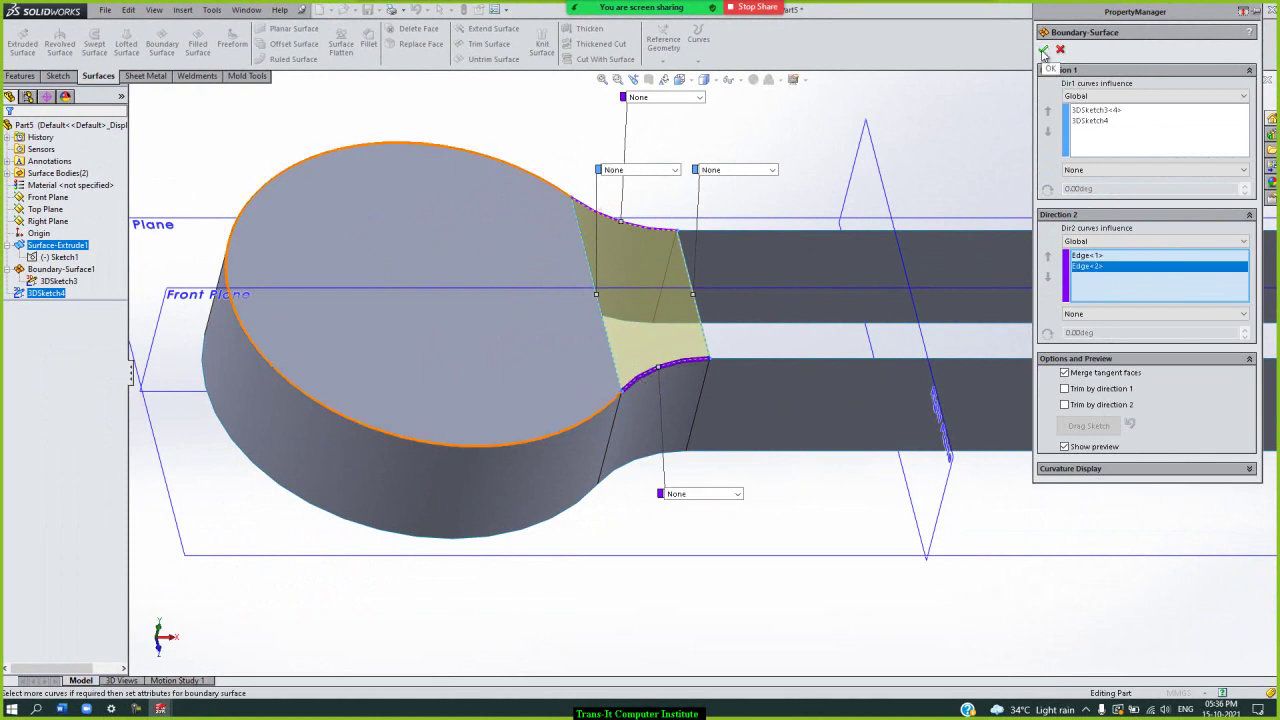
click(1044, 52)
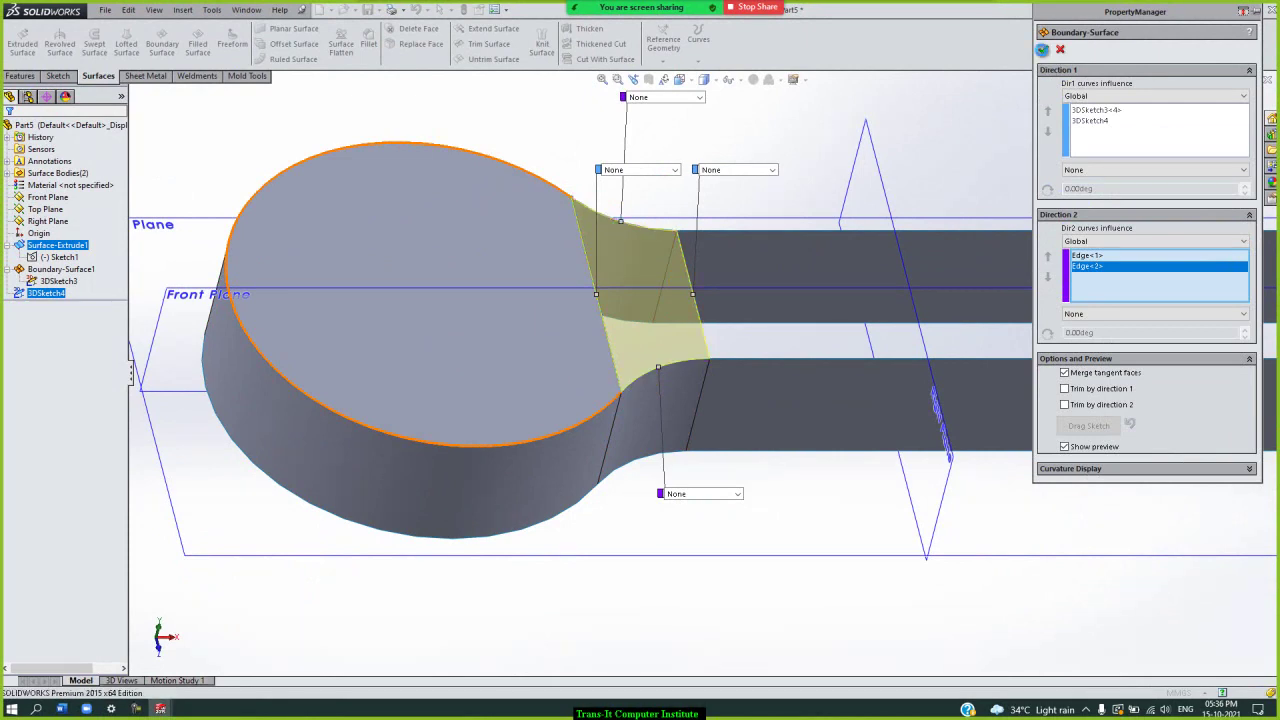
click(1017, 174)
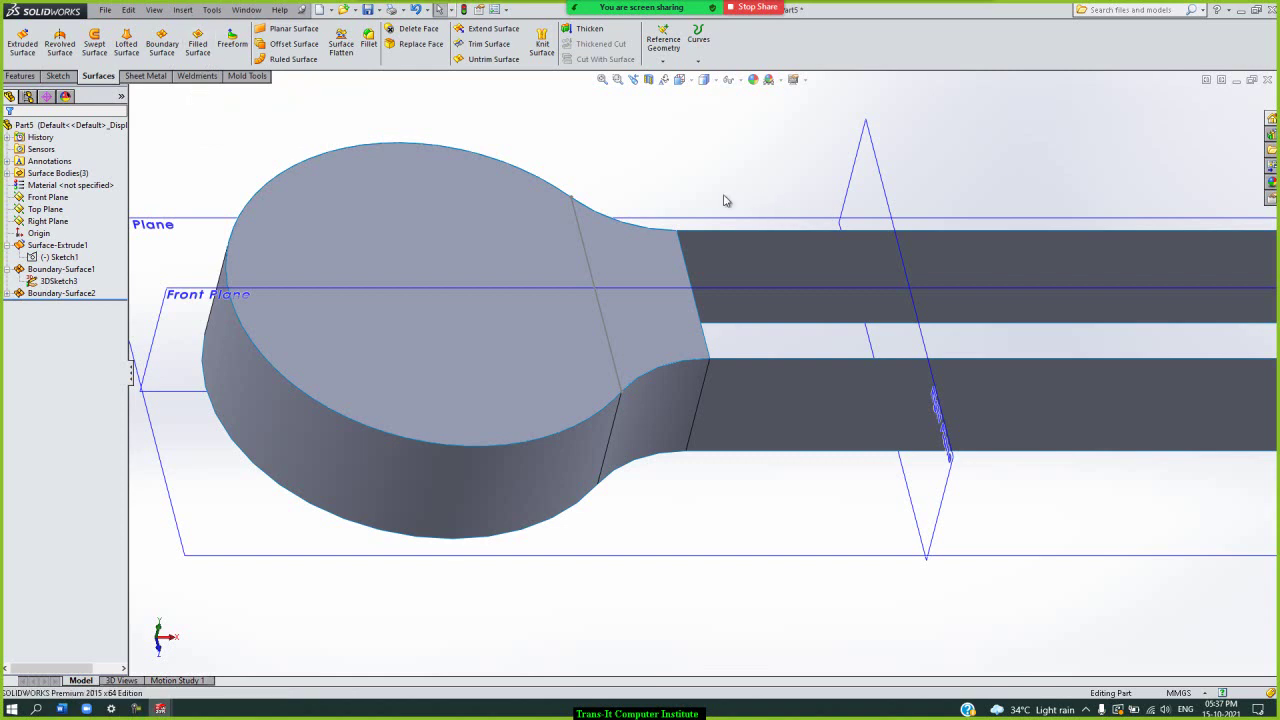
key(f)
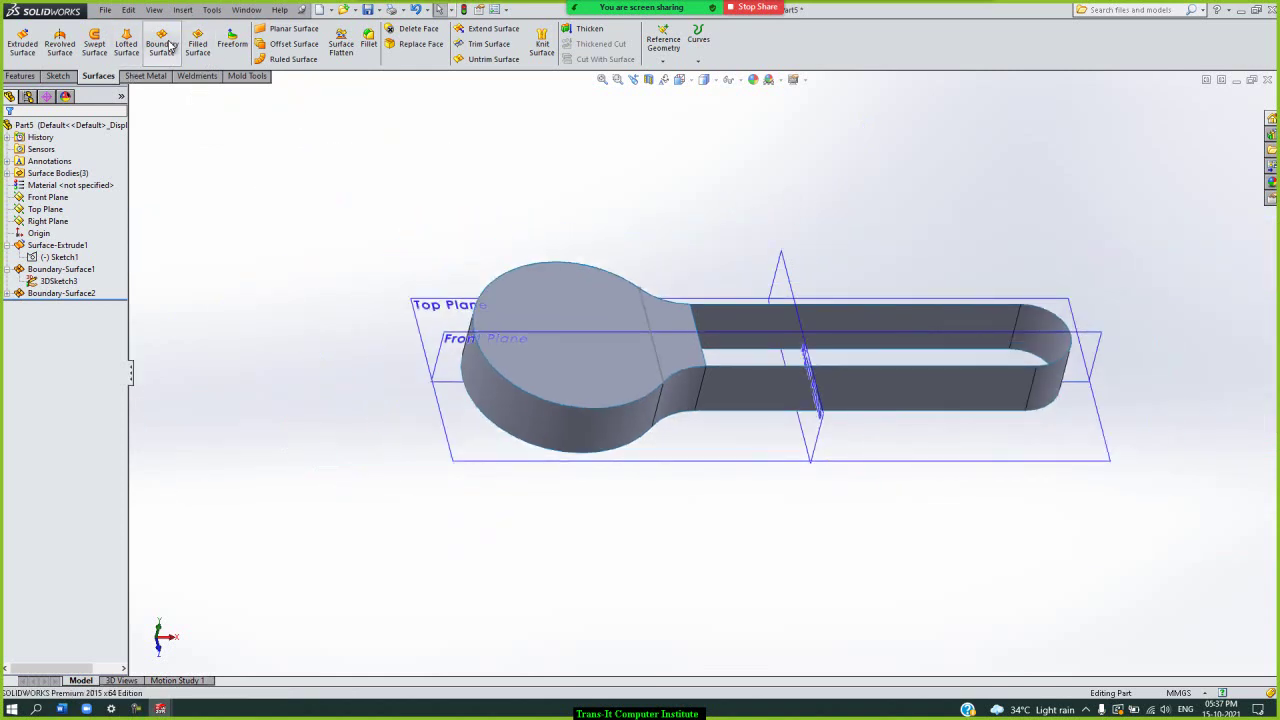
- Create a Filled Surface bounded by 3DSketch4 and the three slot top edges
click(197, 55)
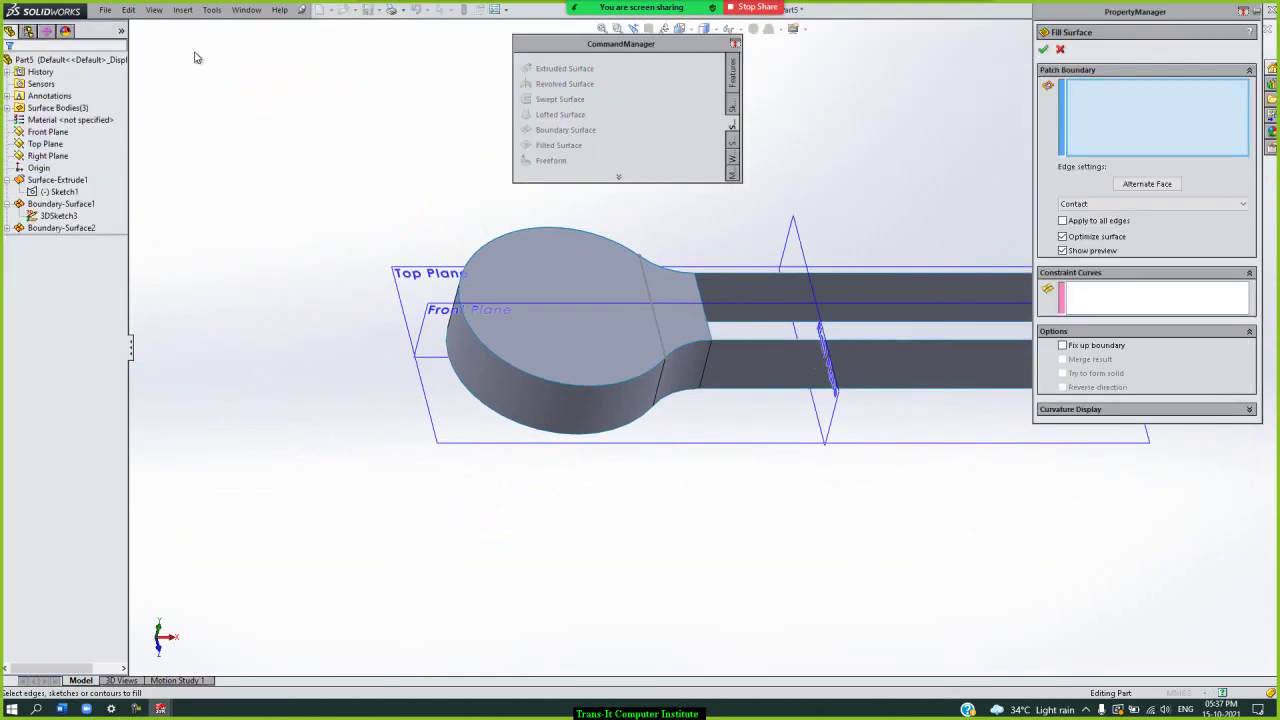
click(652, 50)
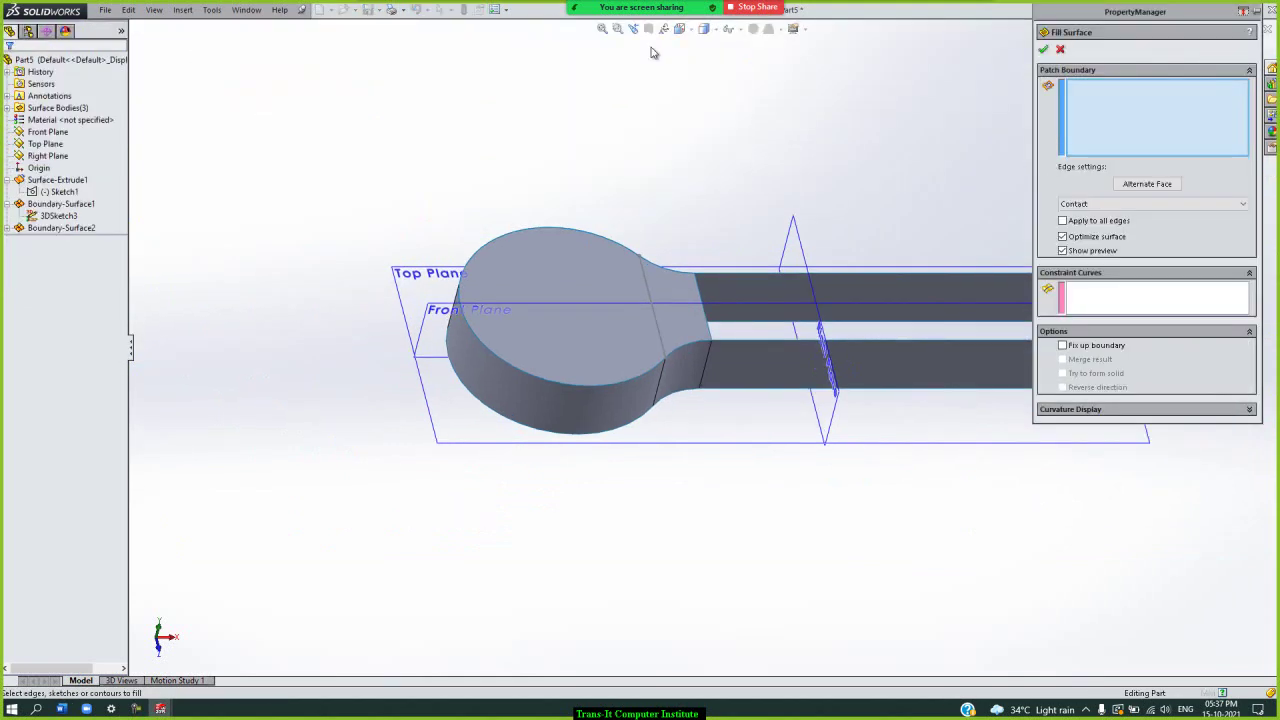
scroll(770, 296, up, 2)
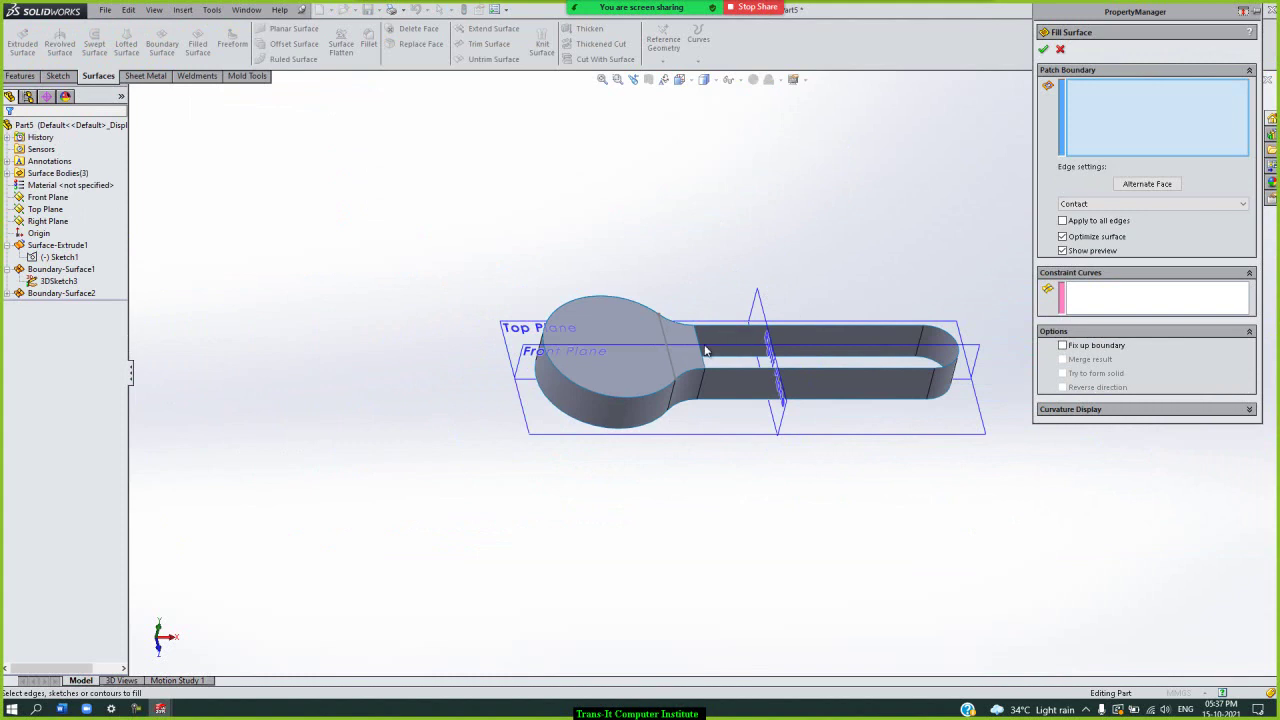
click(68, 284)
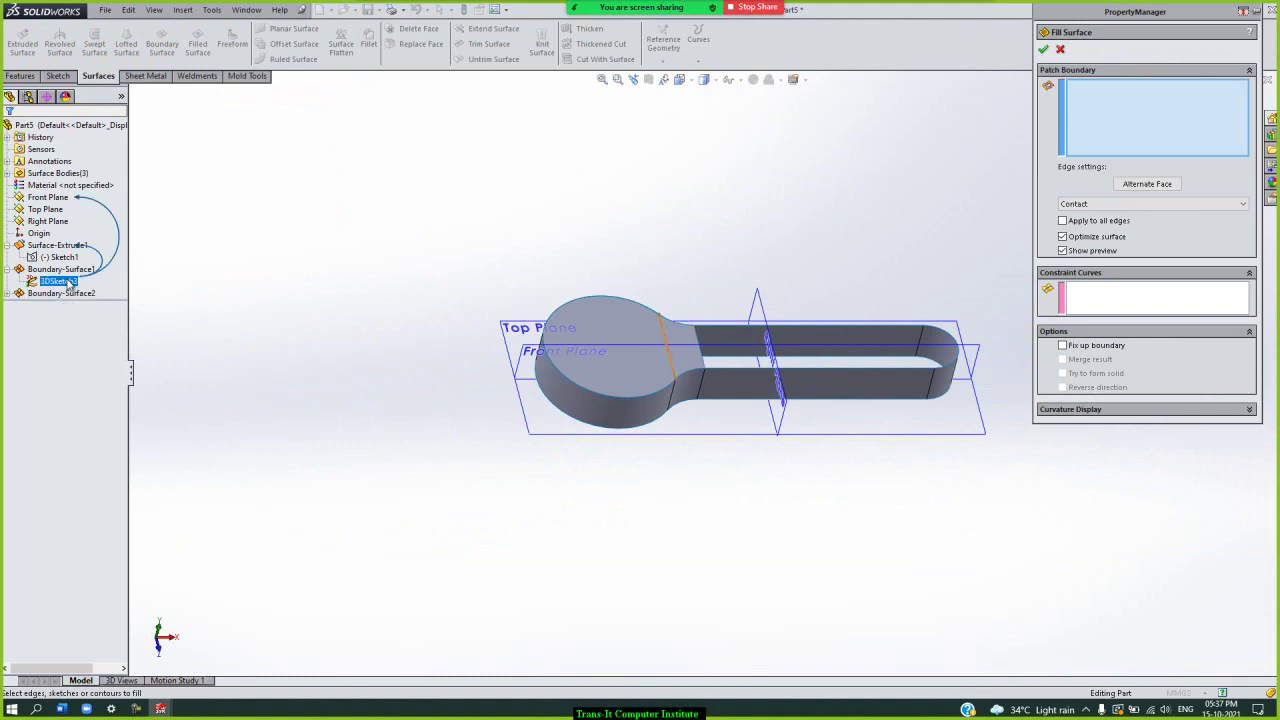
click(5, 297)
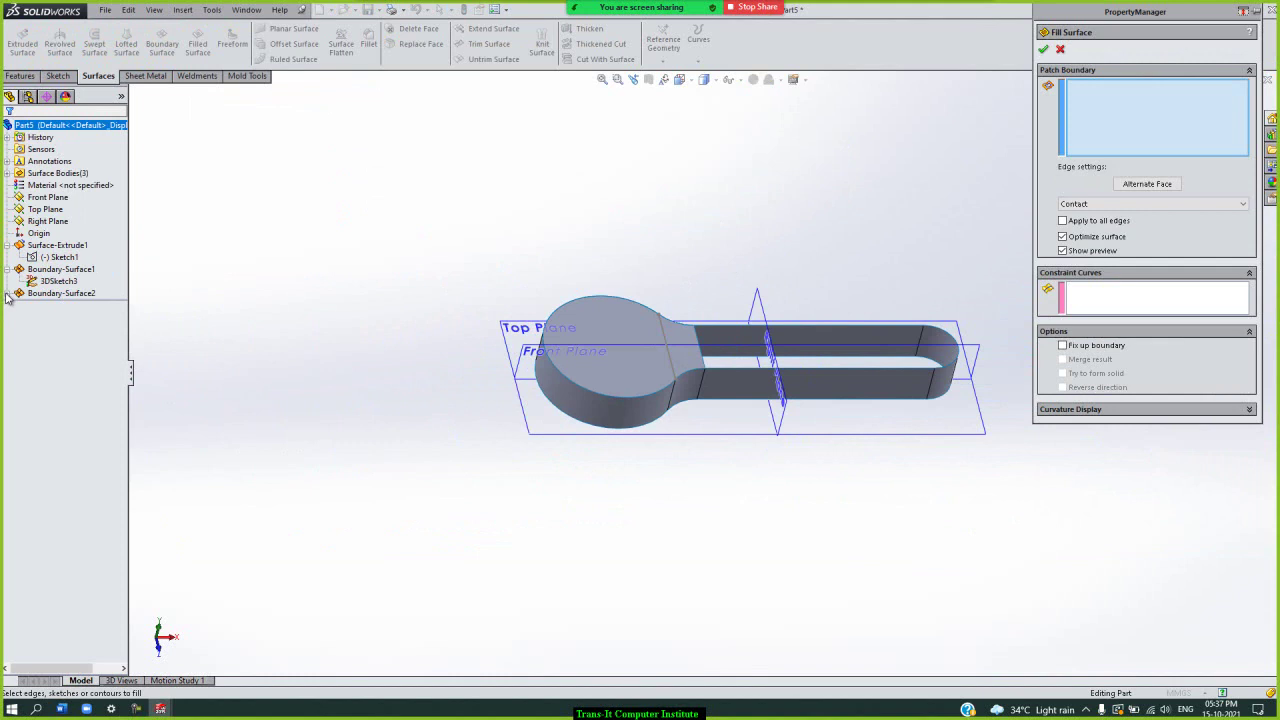
click(6, 294)
click(72, 318)
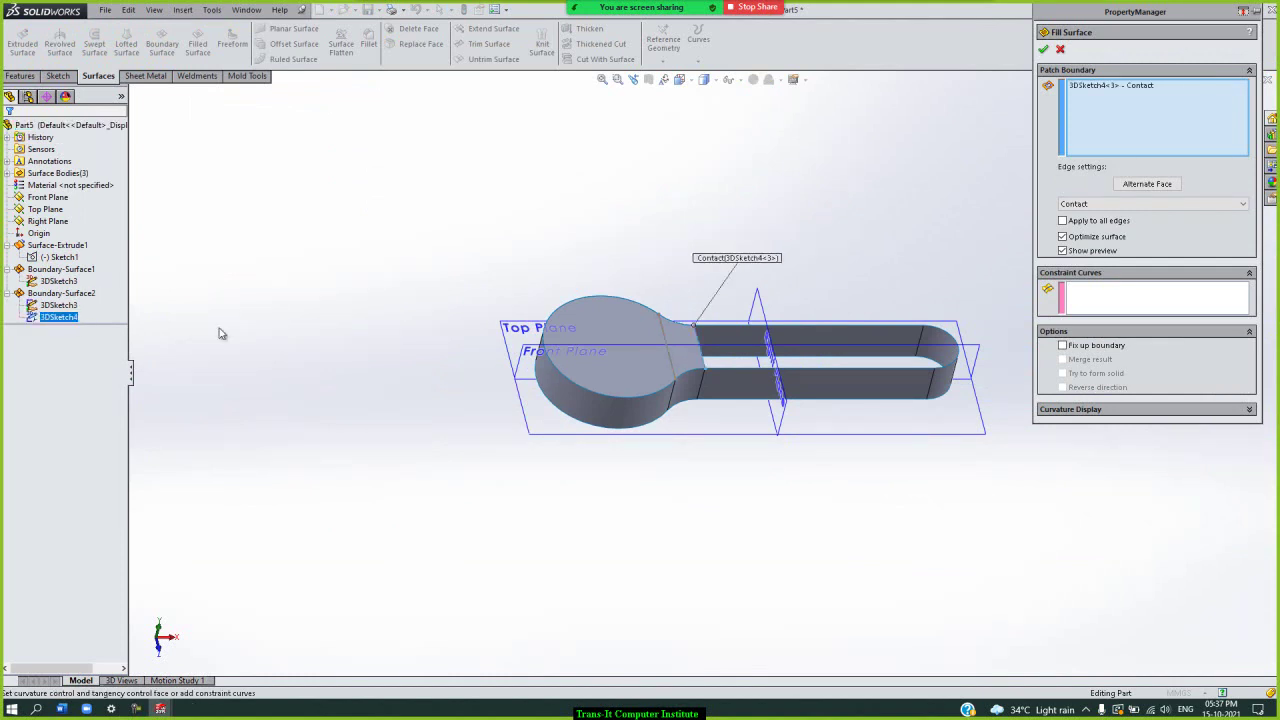
click(822, 333)
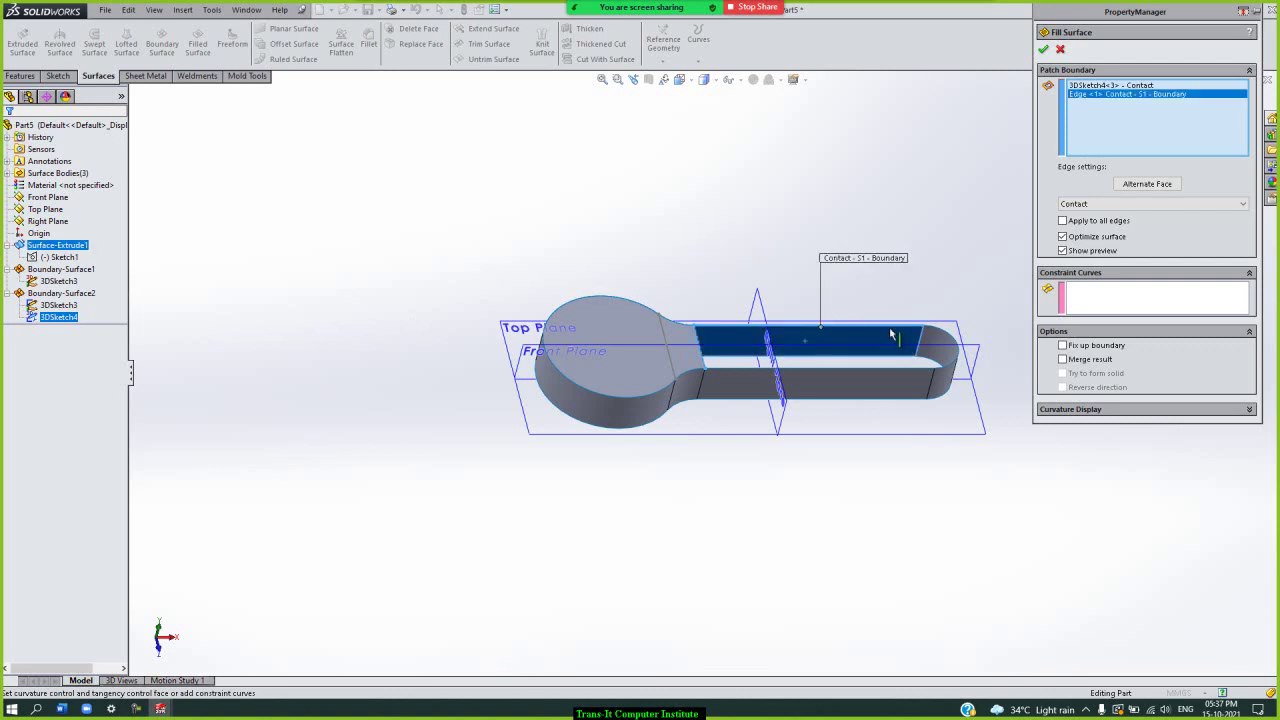
click(950, 342)
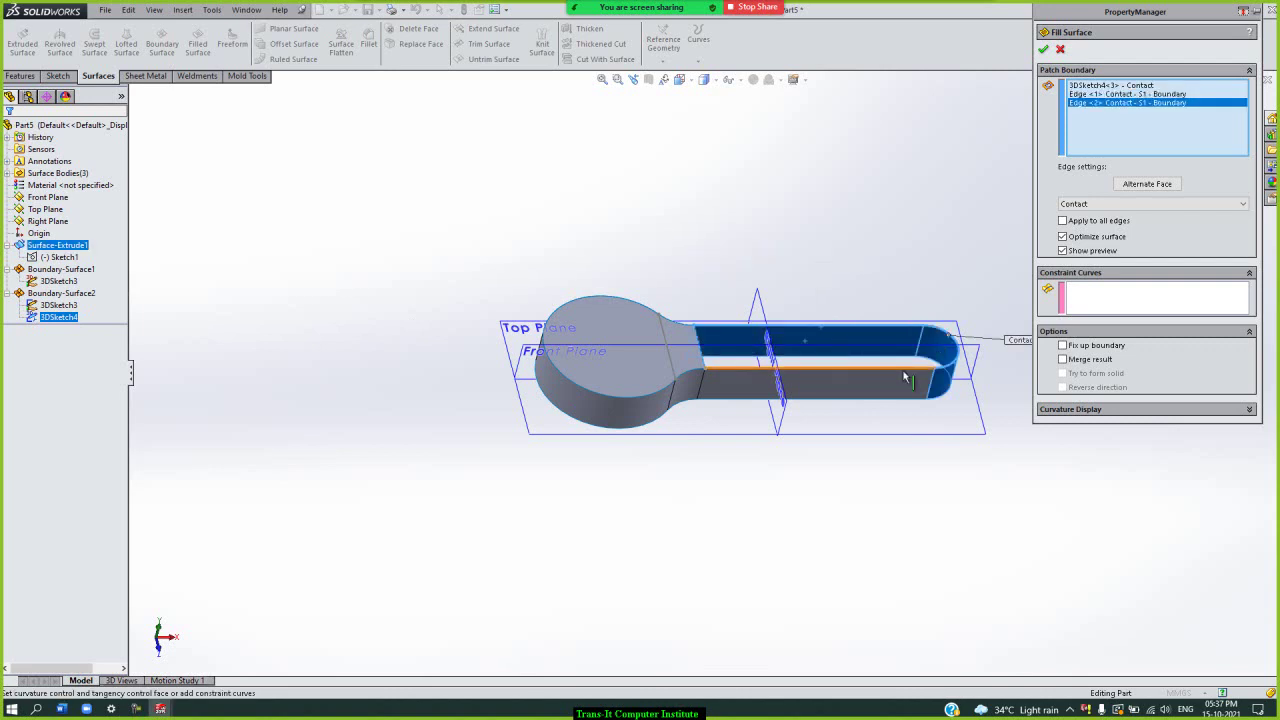
click(750, 380)
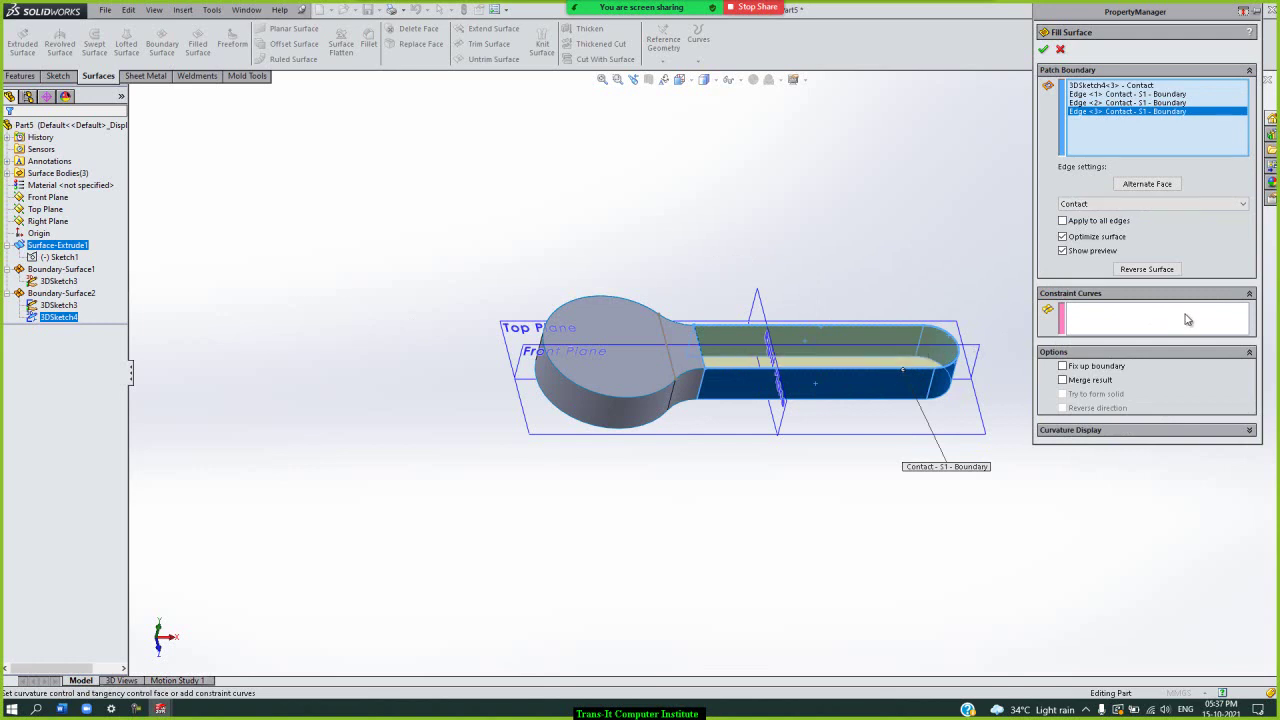
click(1044, 54)
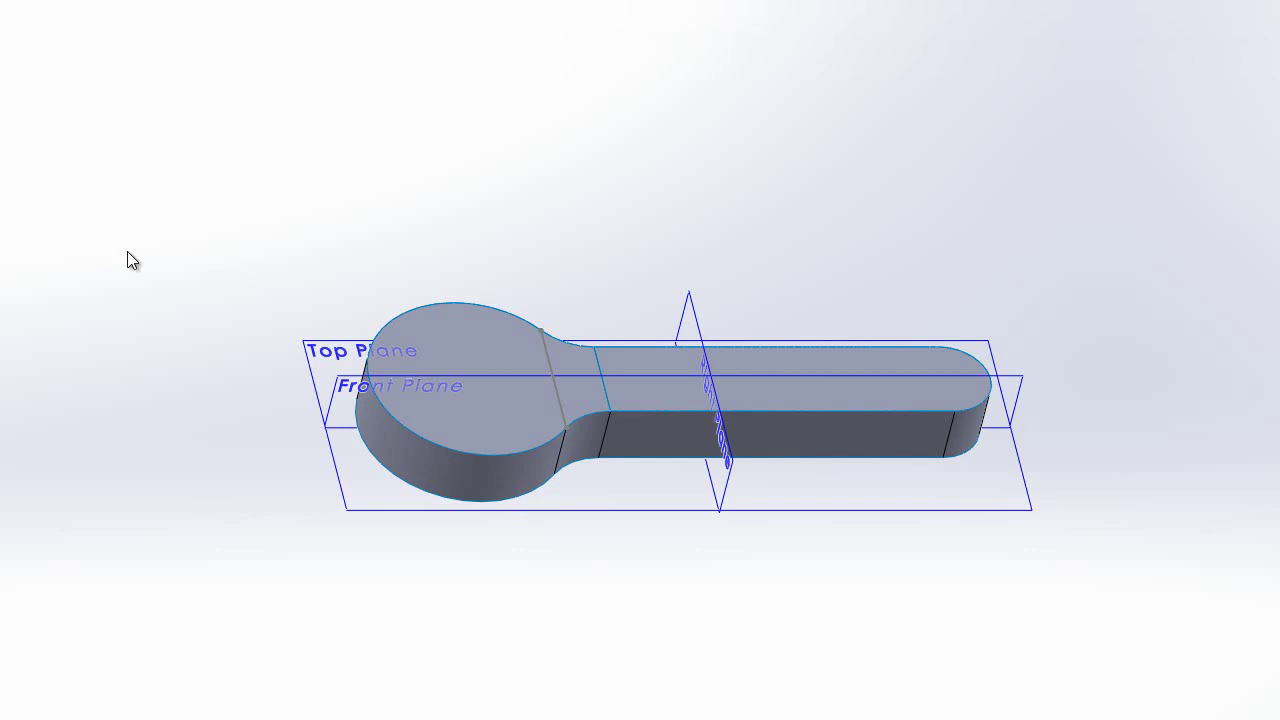
key(ctrl+n)
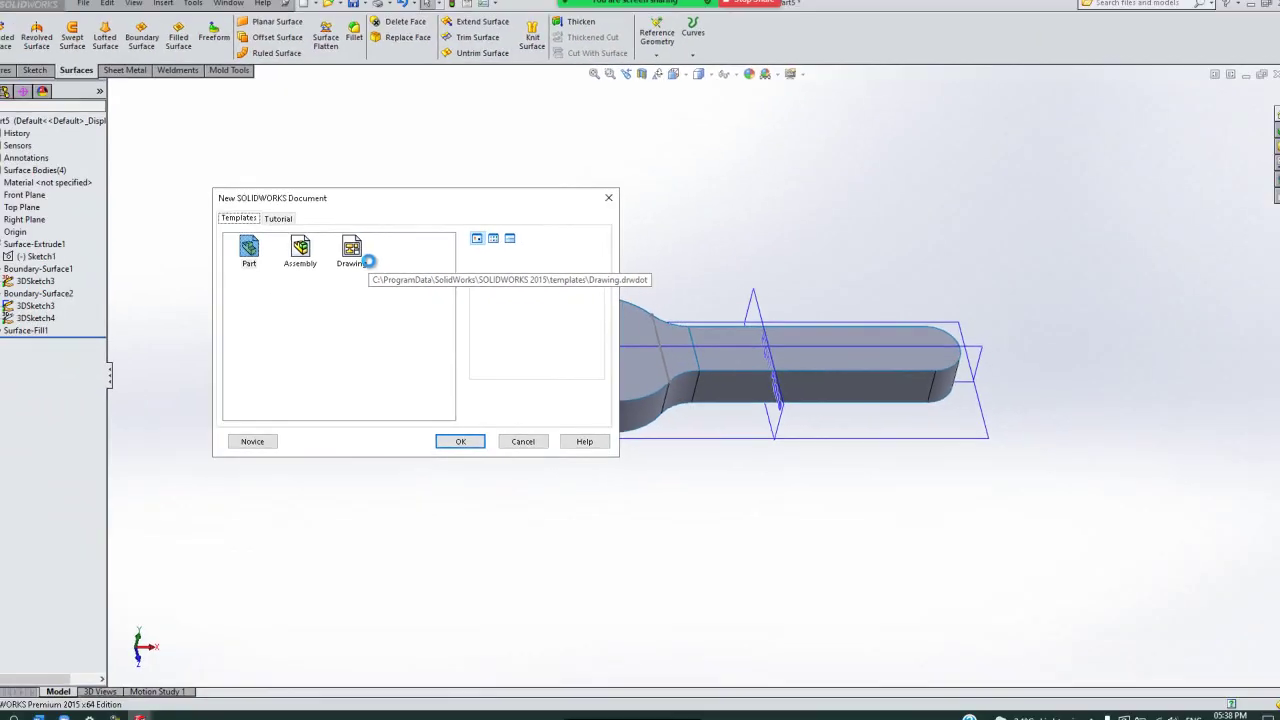
key(Return)
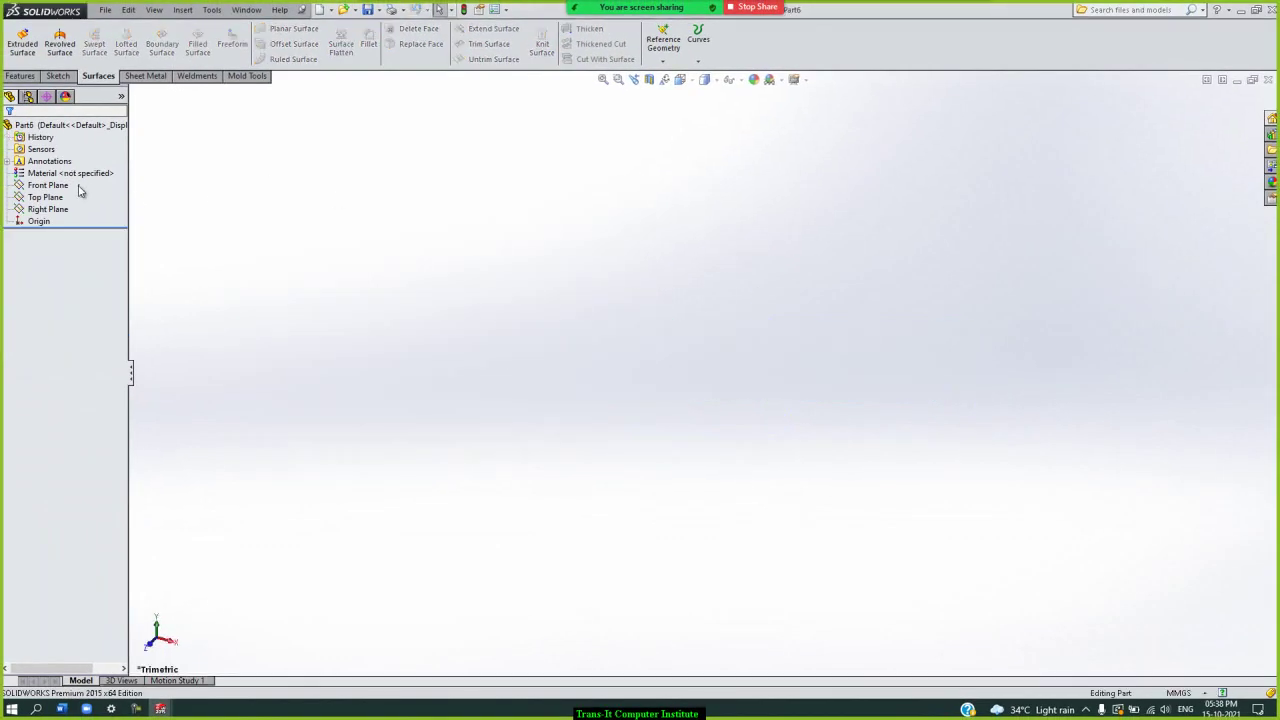
shift+click(60, 210)
right_click(60, 212)
click(100, 187)
click(245, 176)
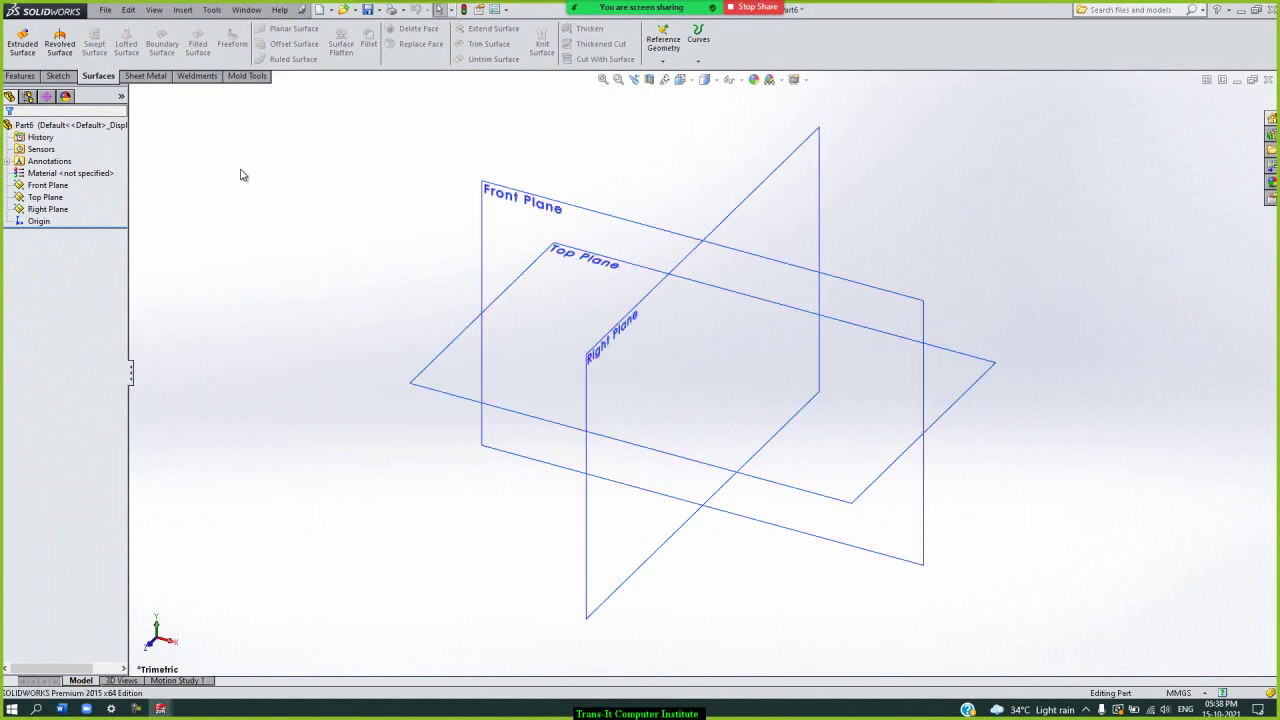
click(38, 50)
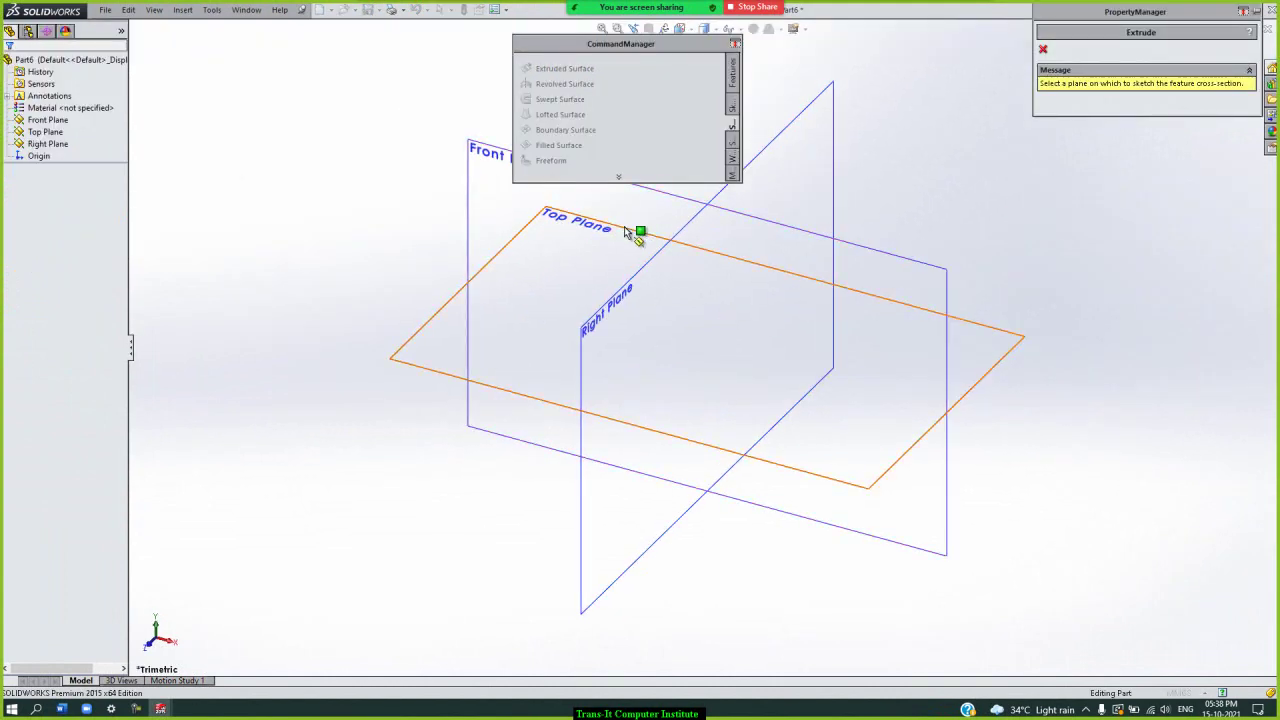
click(628, 228)
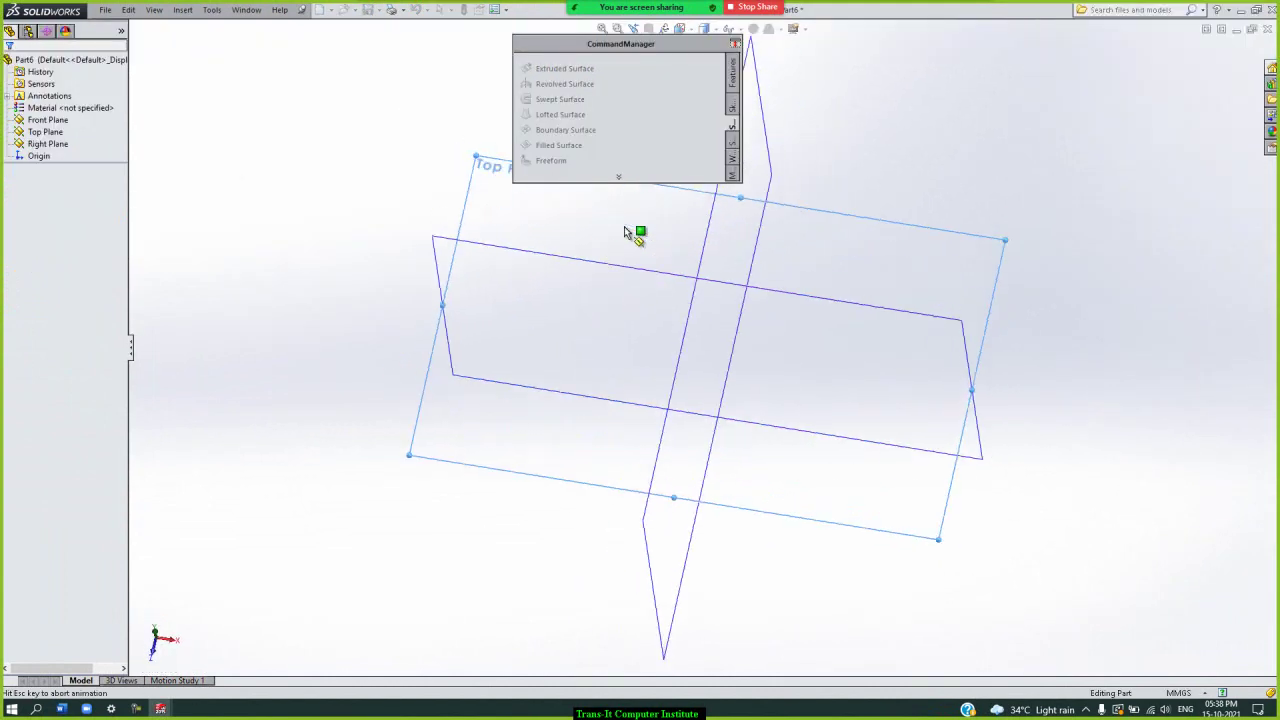
double_click(628, 46)
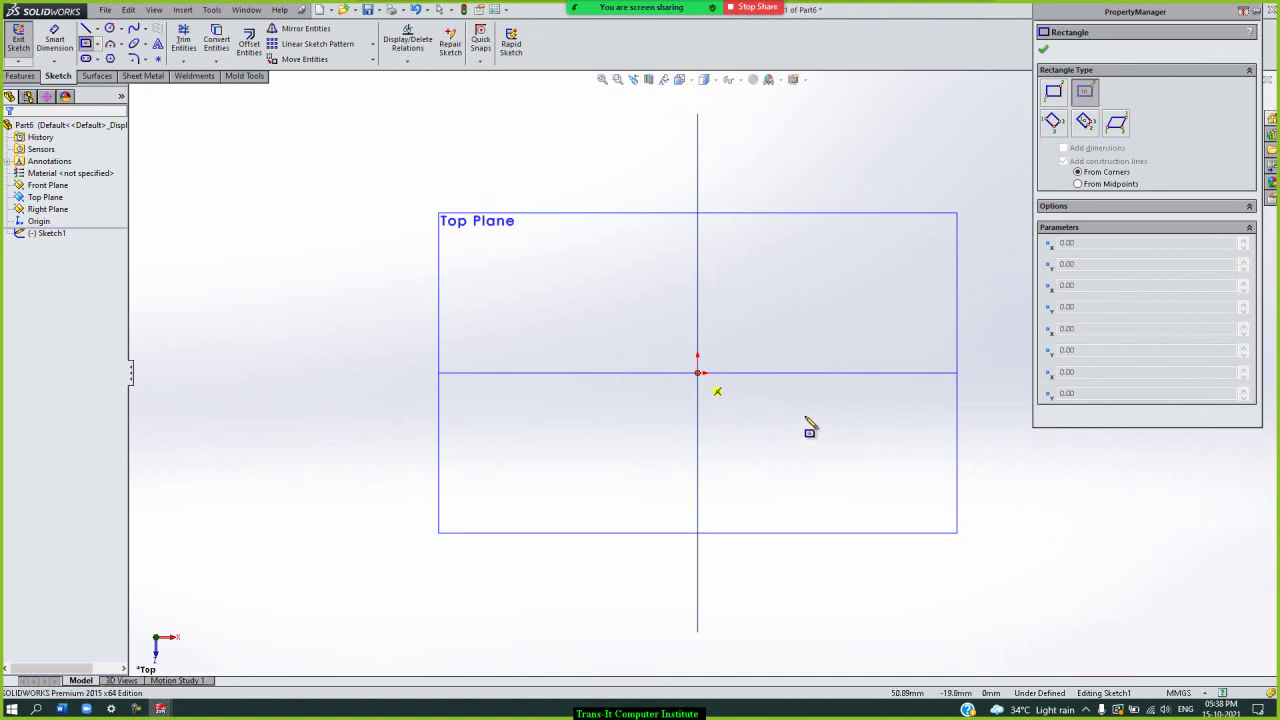
click(698, 373)
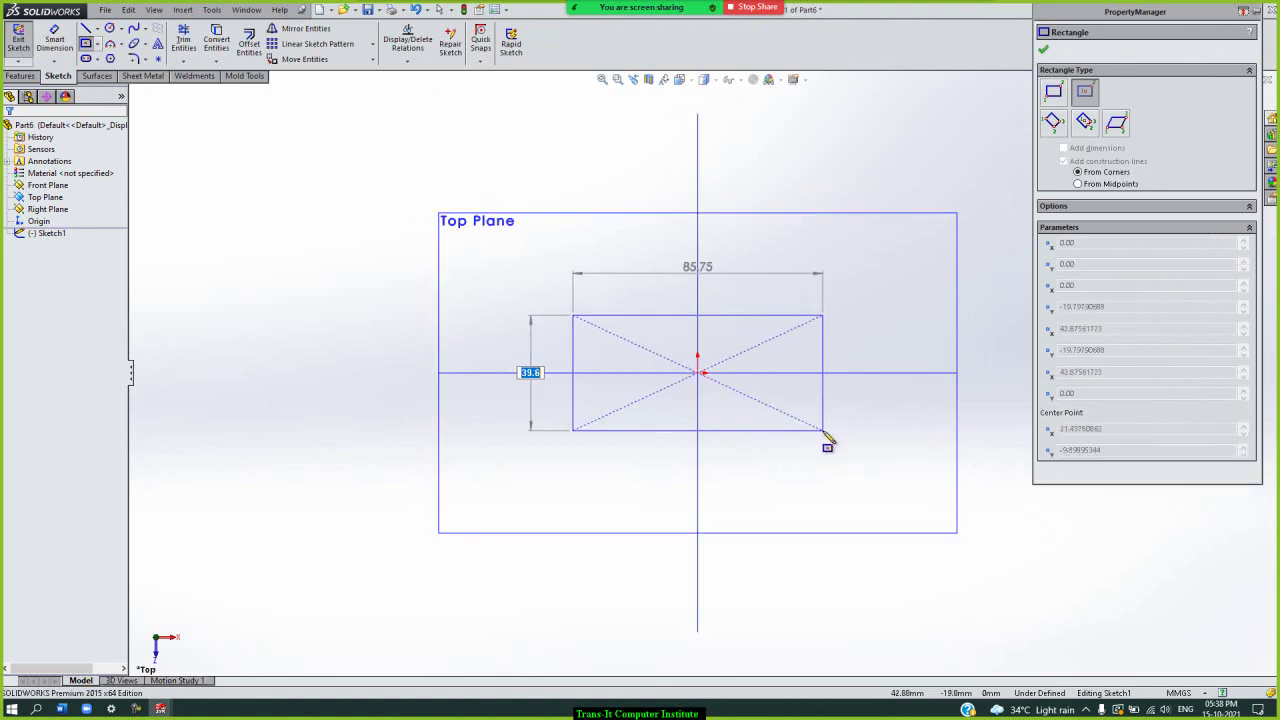
click(824, 432)
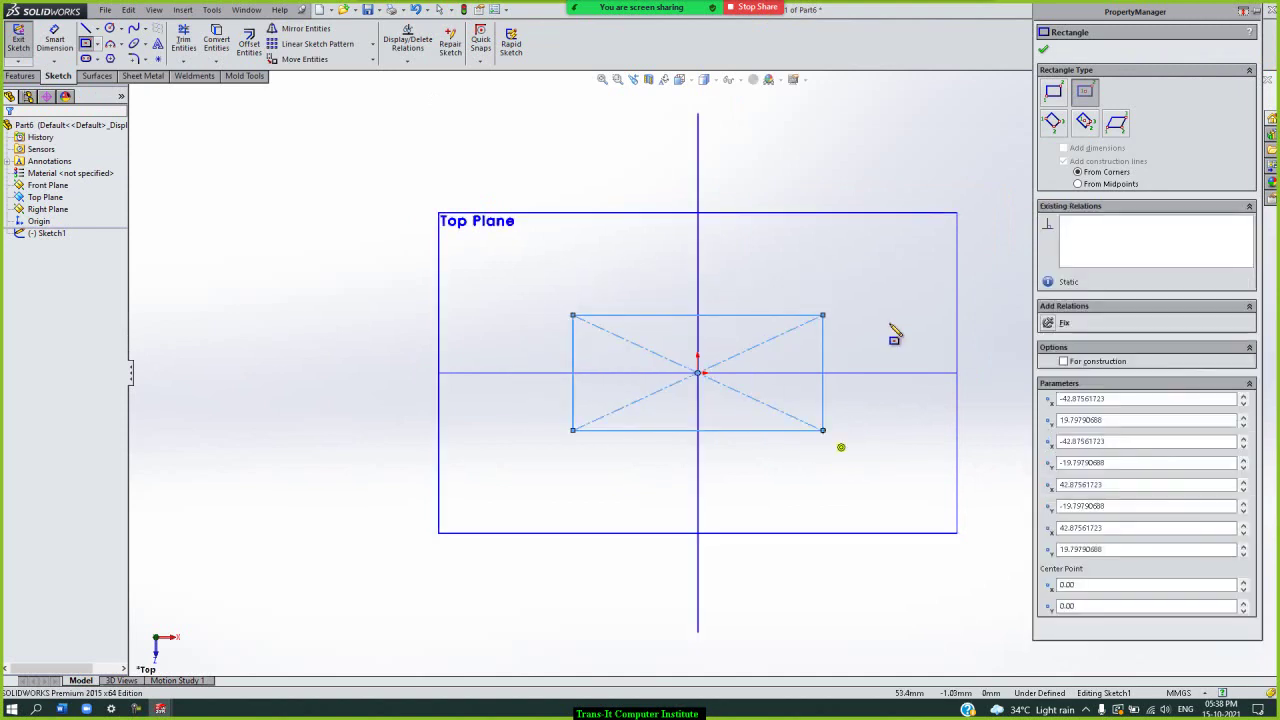
click(1045, 51)
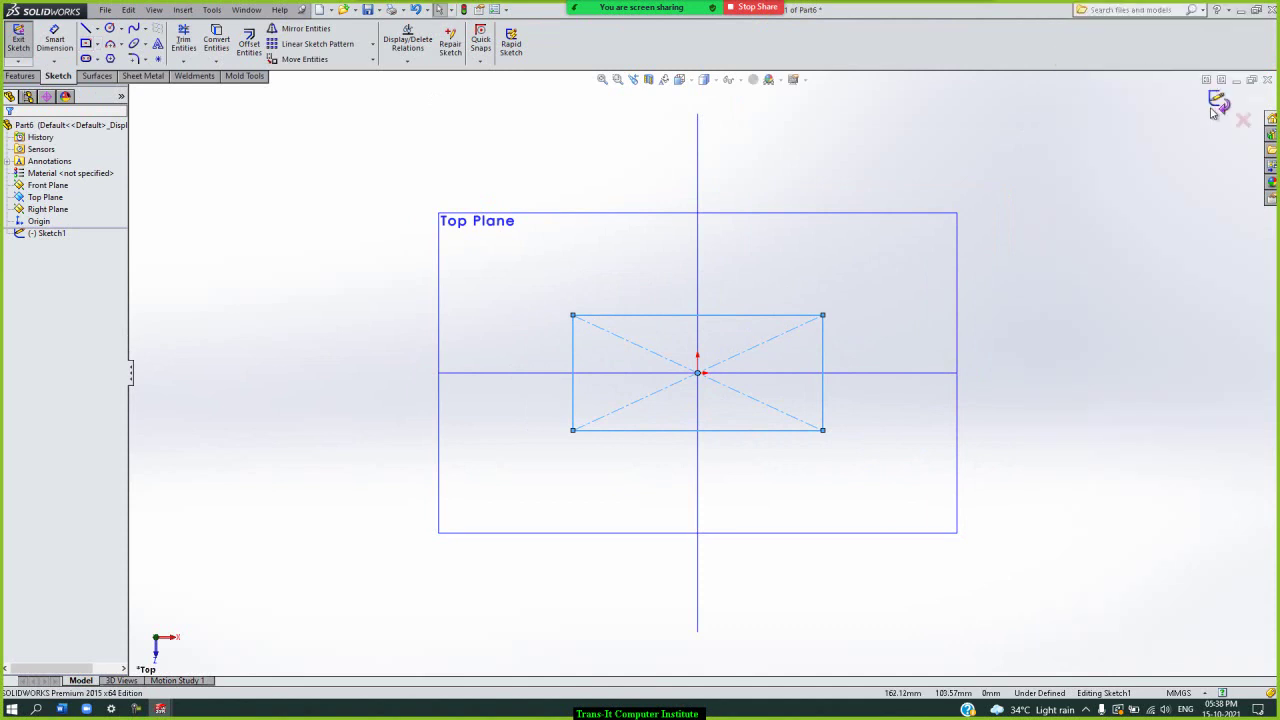
click(1218, 103)
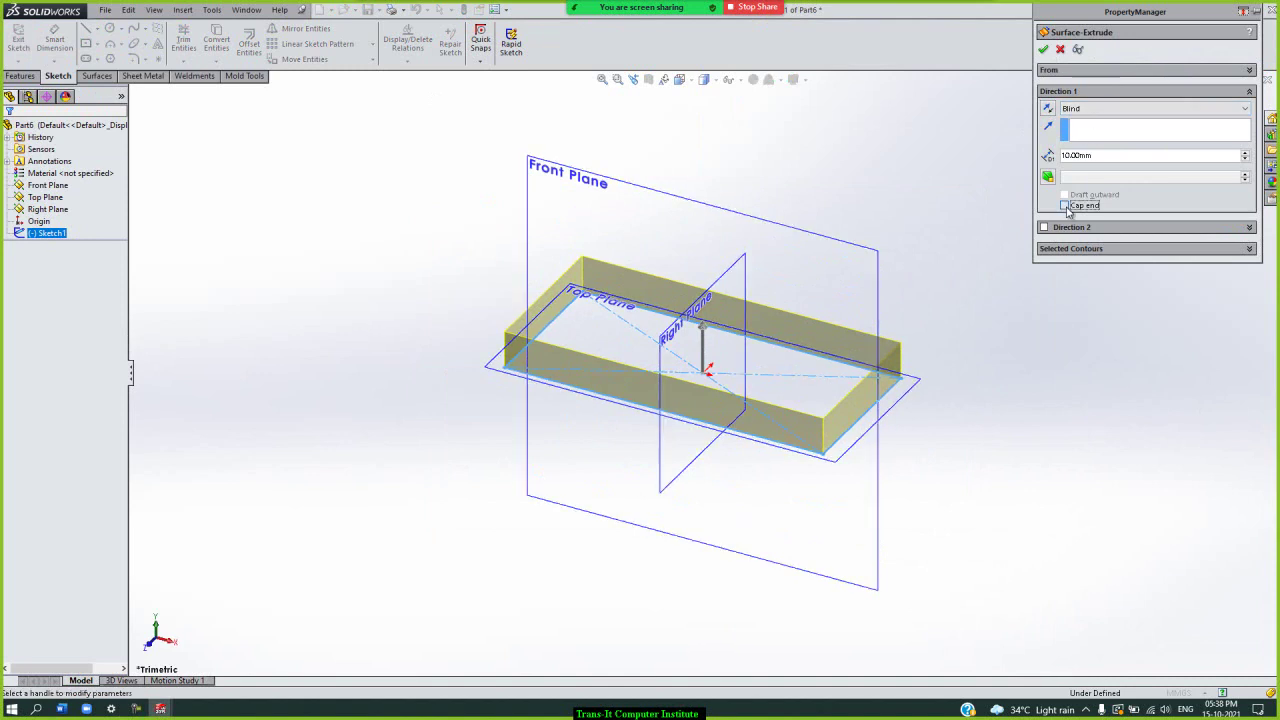
click(1065, 206)
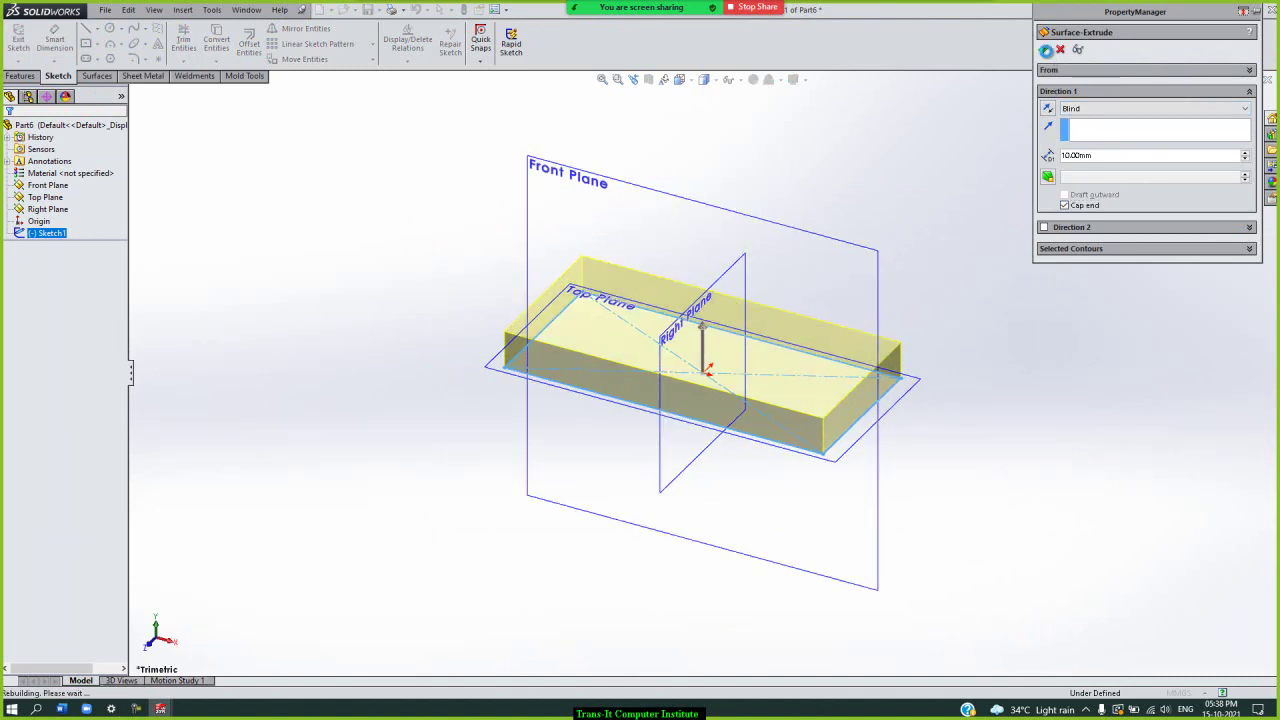
click(1043, 49)
click(1035, 226)
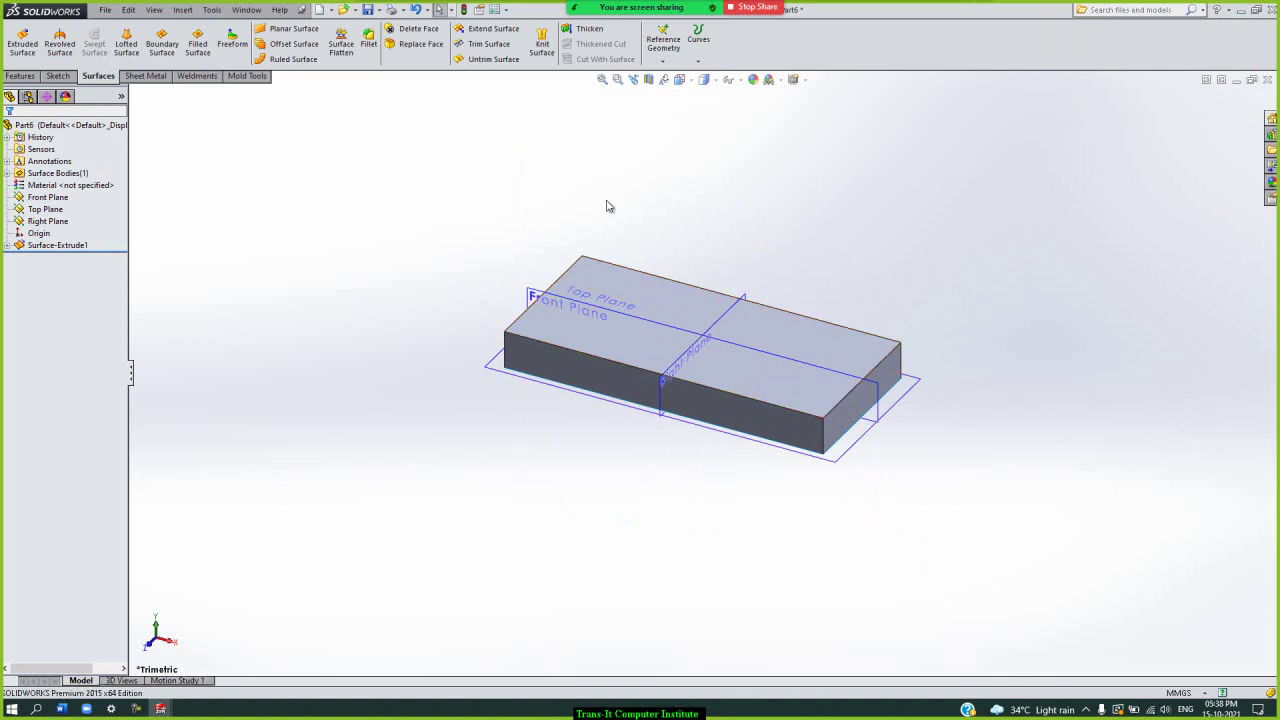
- Start a Freeform on the box's top face, tilting the view toward it
click(232, 44)
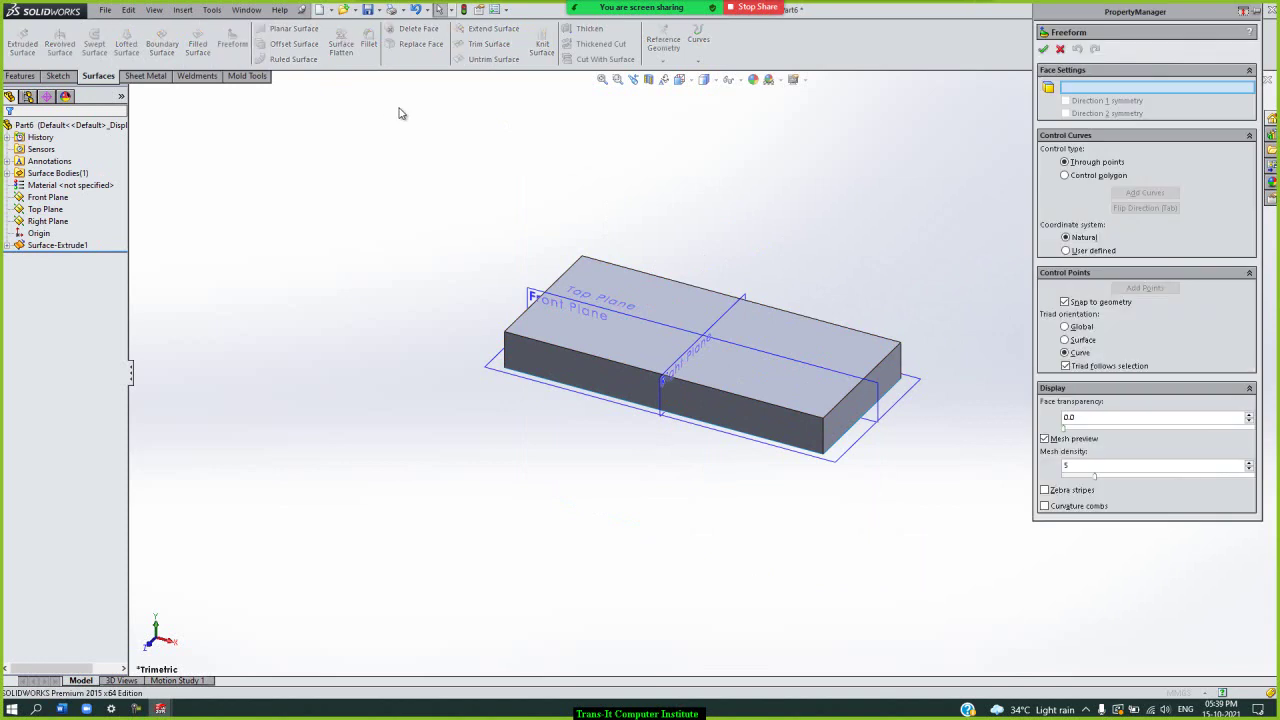
click(673, 302)
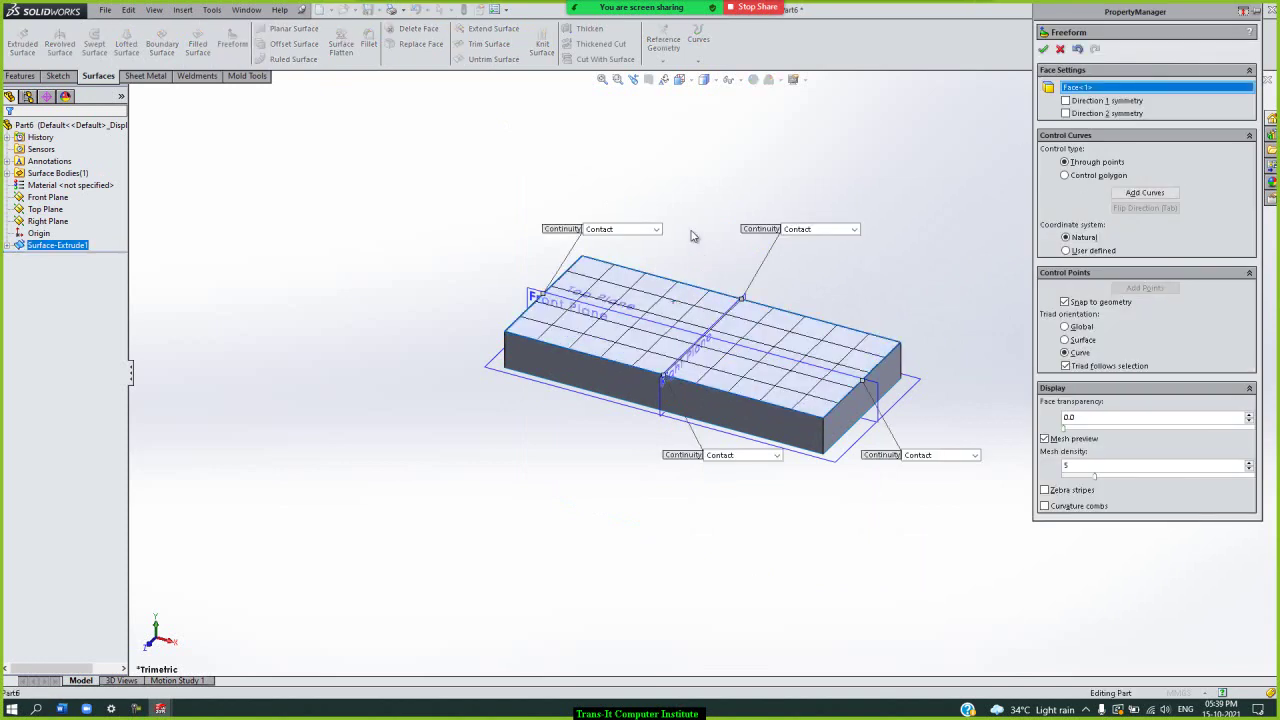
key(Down)
key(Down)
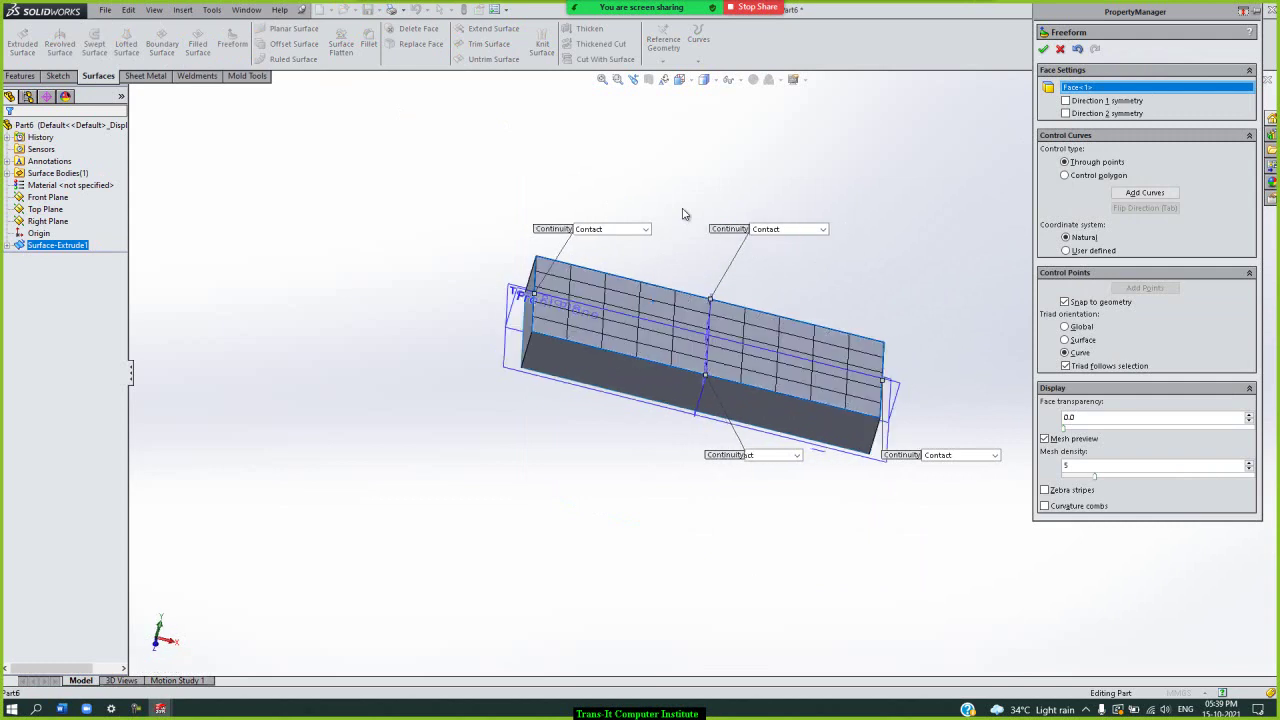
key(Down)
key(Down)
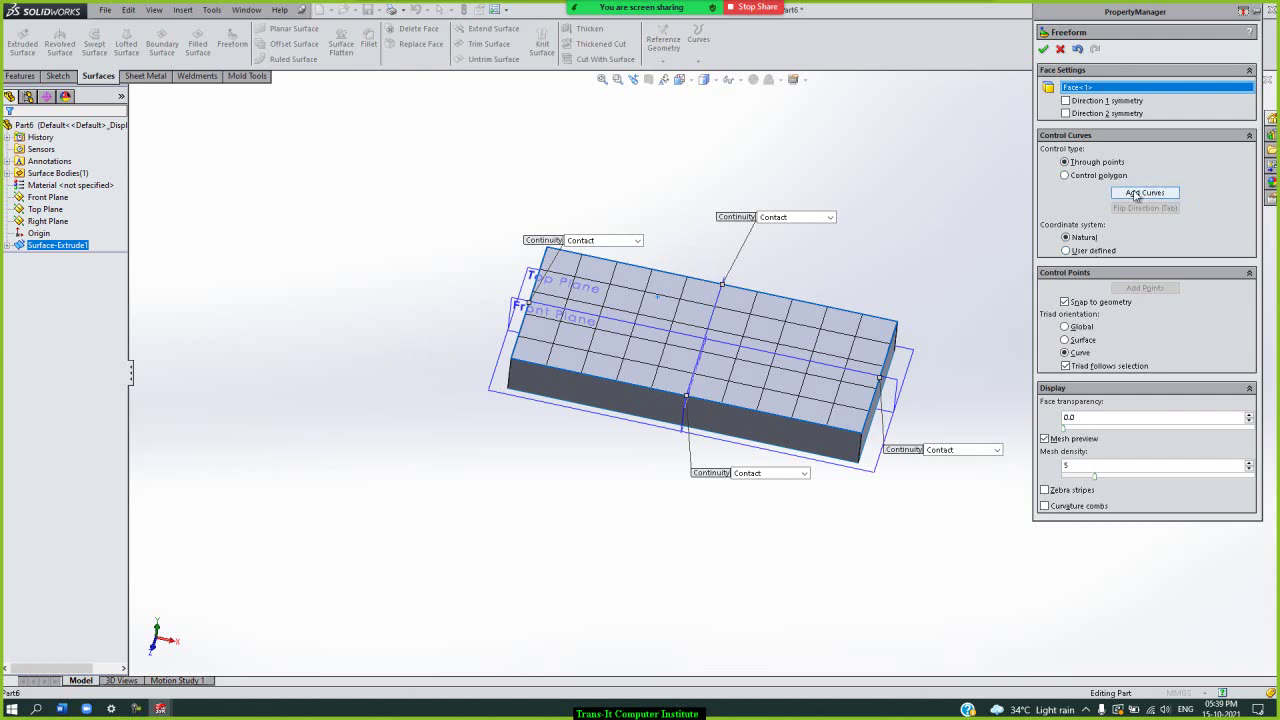
- Add two control curves in crossing directions on the top face, ready to add points
click(1127, 194)
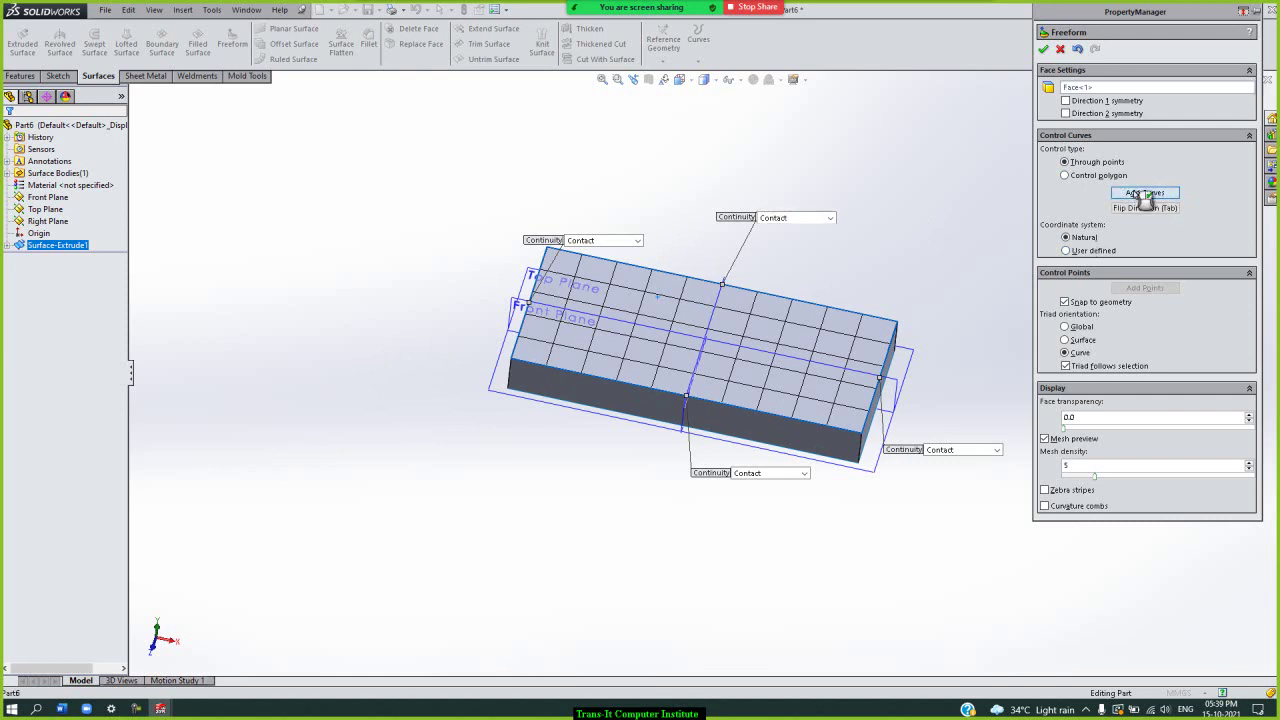
click(808, 340)
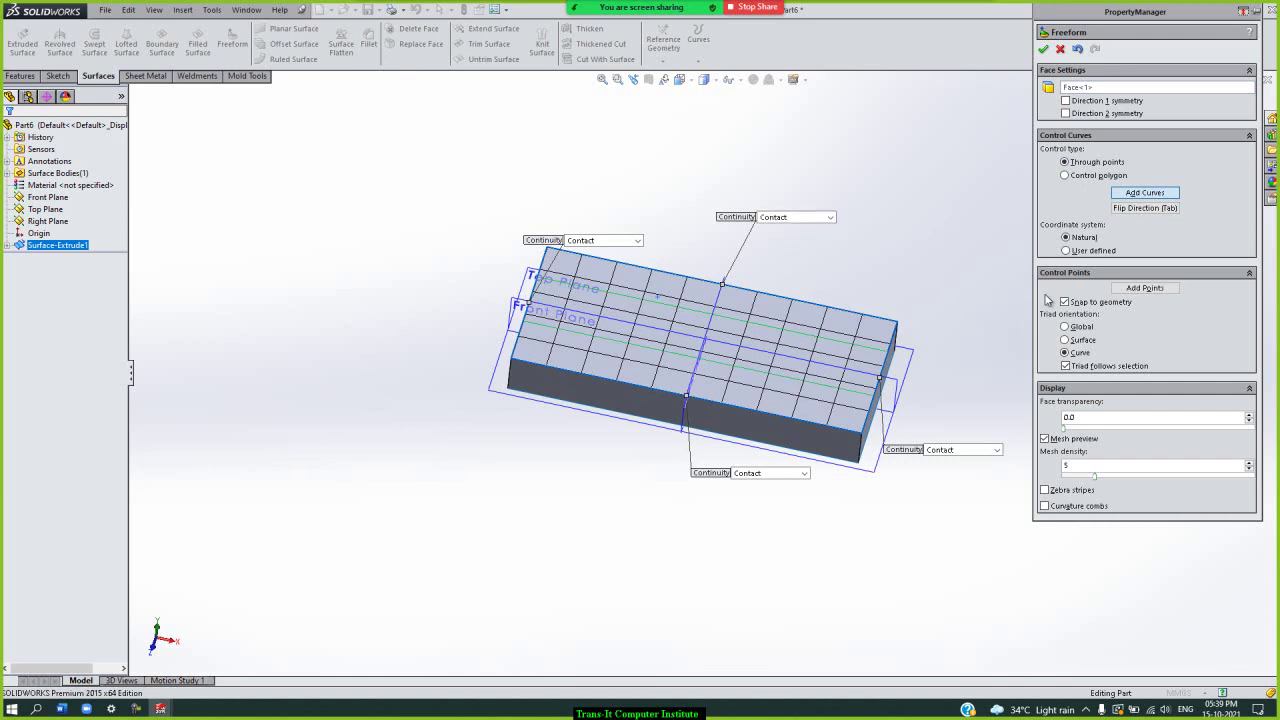
click(1143, 208)
click(724, 349)
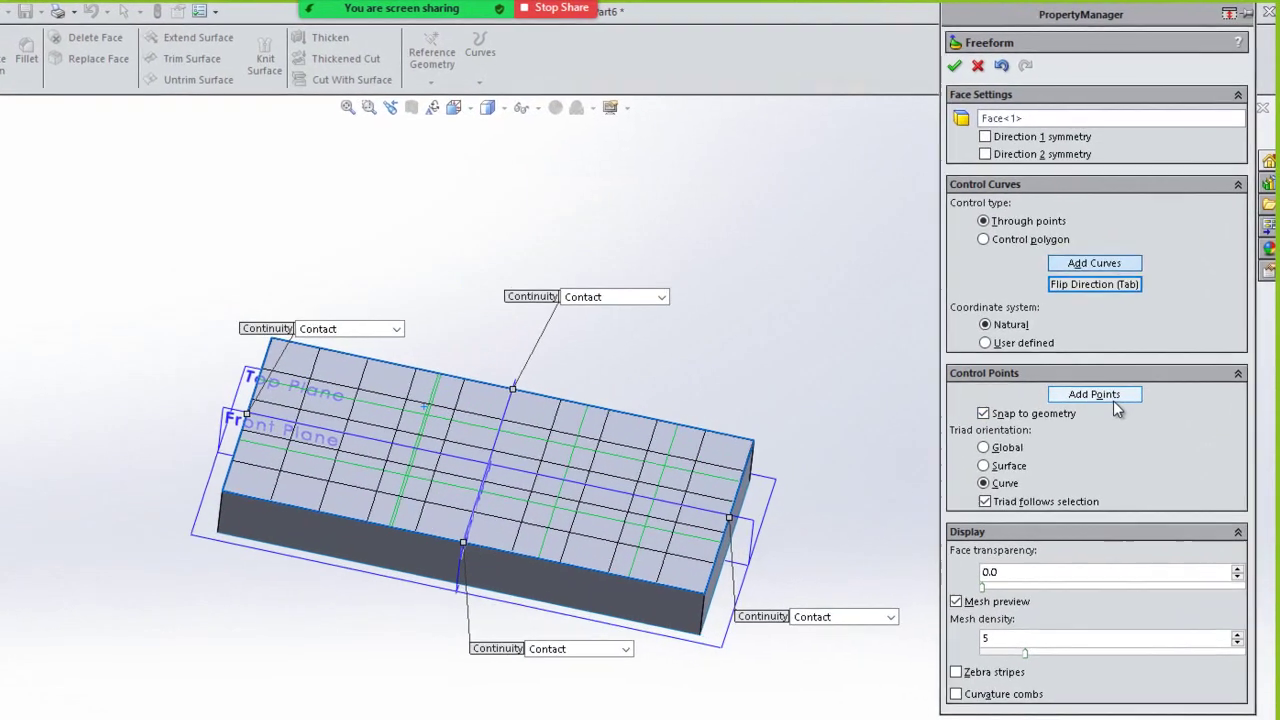
click(1145, 288)
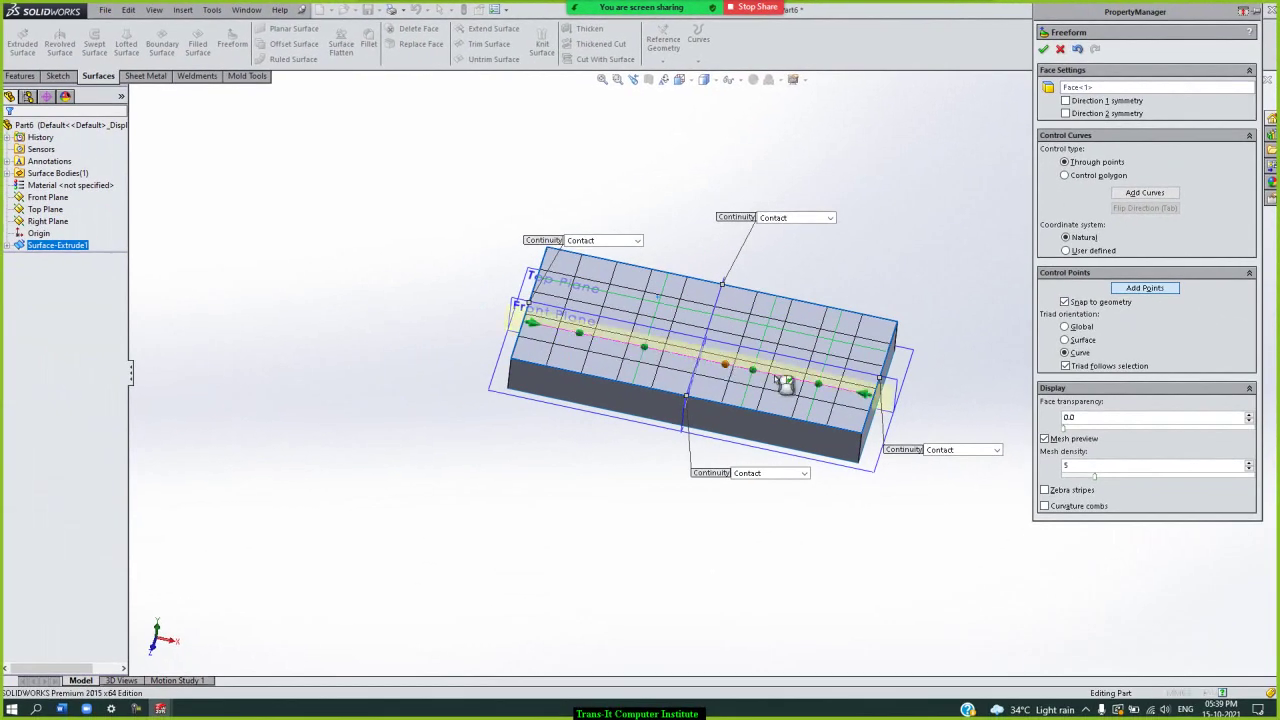
- Place a control point on the curve, then undo the point change
click(816, 384)
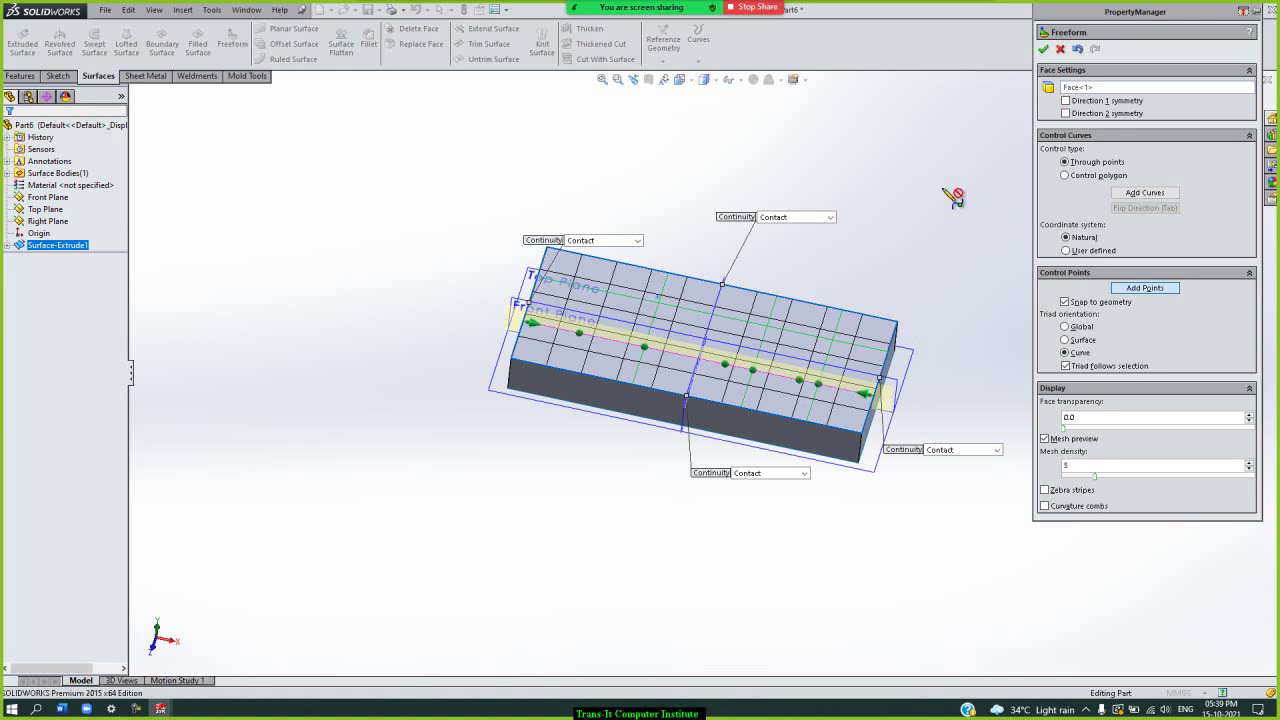
right_click(950, 164)
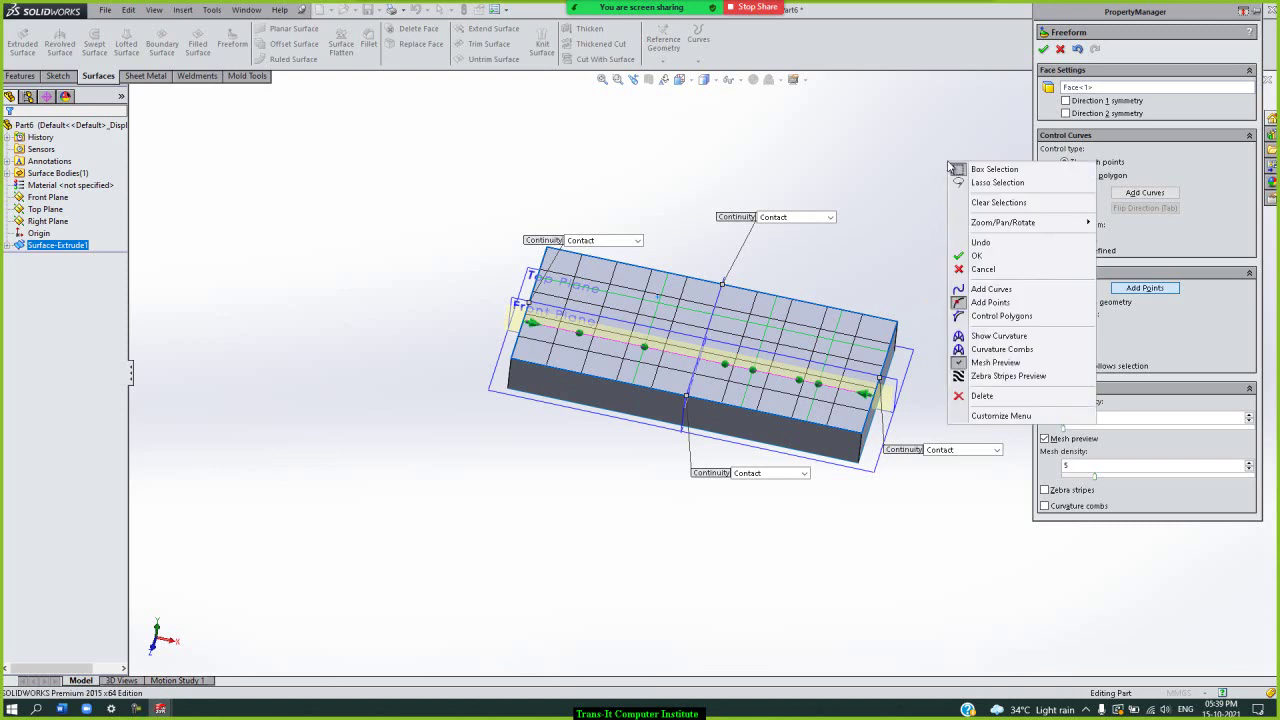
click(983, 269)
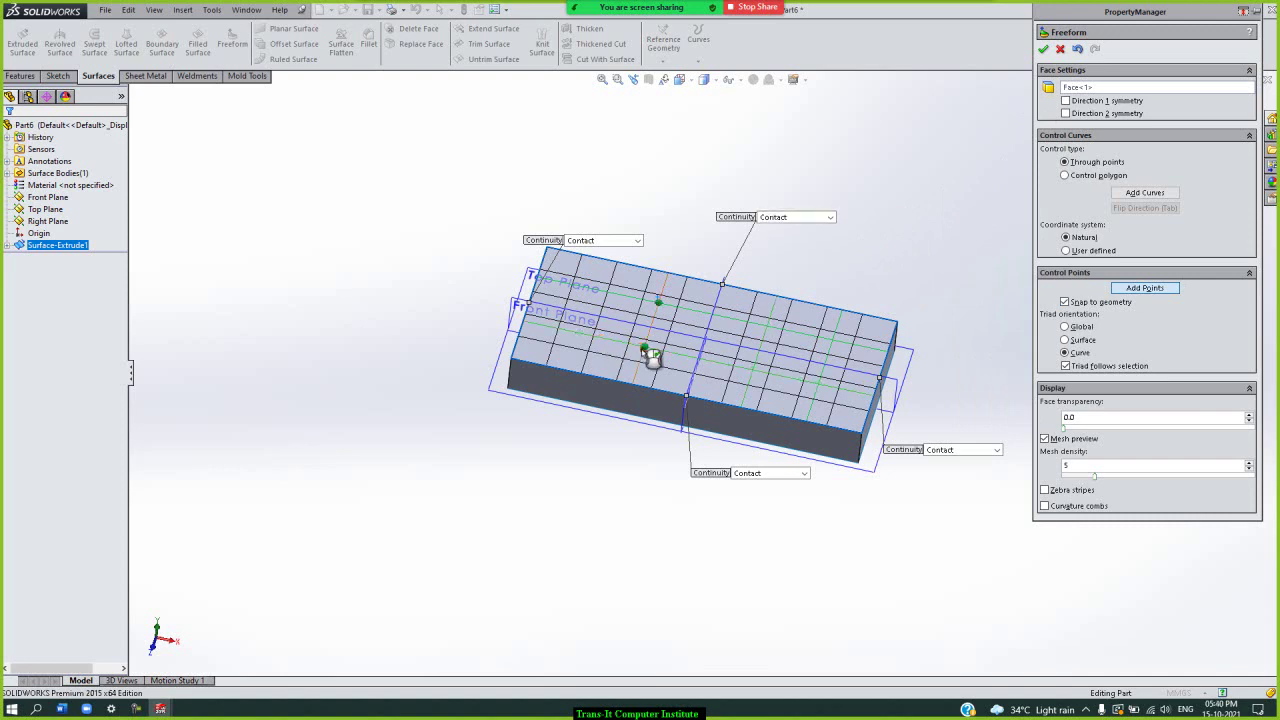
- Add a perpendicular control curve and select a point on the lengthwise curve
click(645, 350)
scroll(648, 362, down, 2)
scroll(635, 360, down, 2)
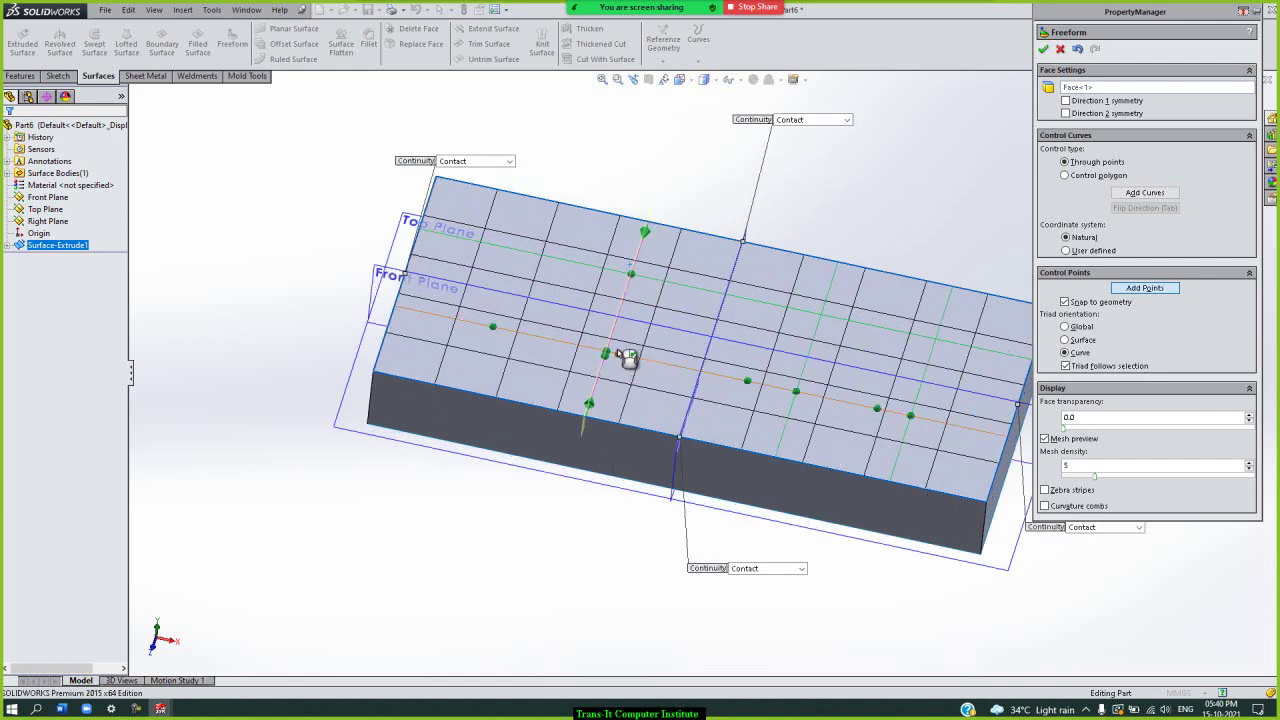
click(490, 330)
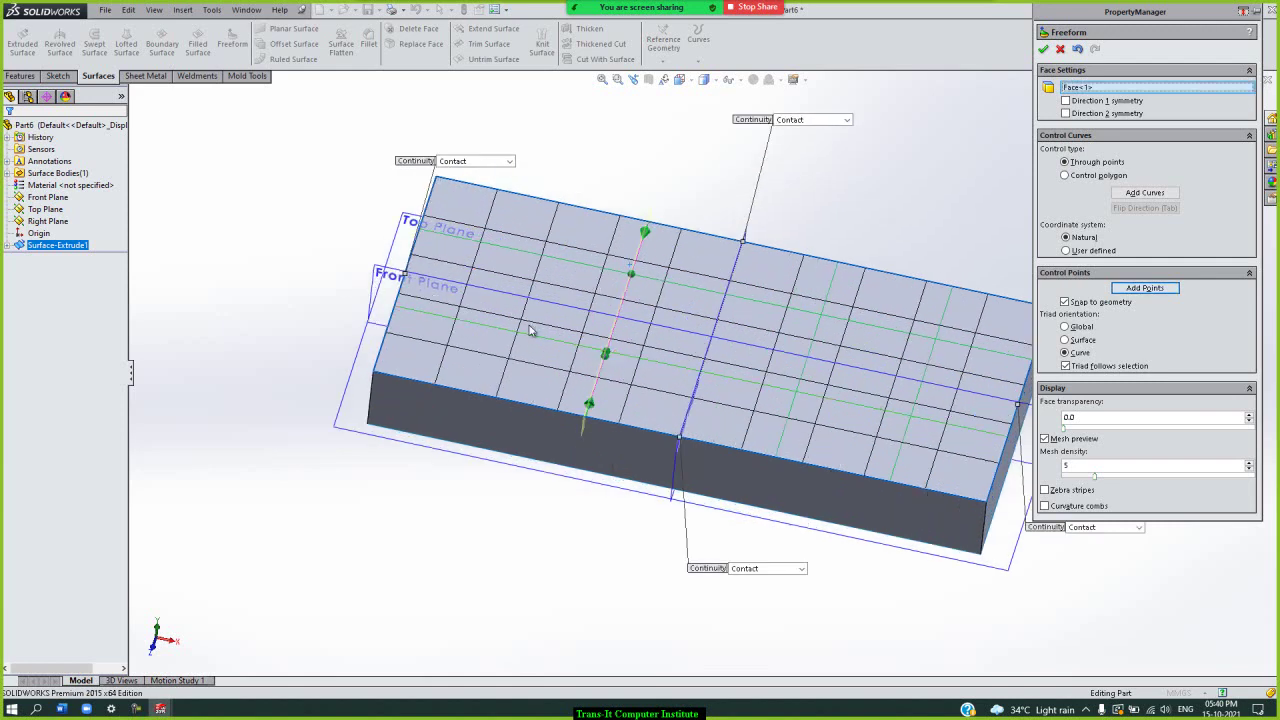
click(525, 332)
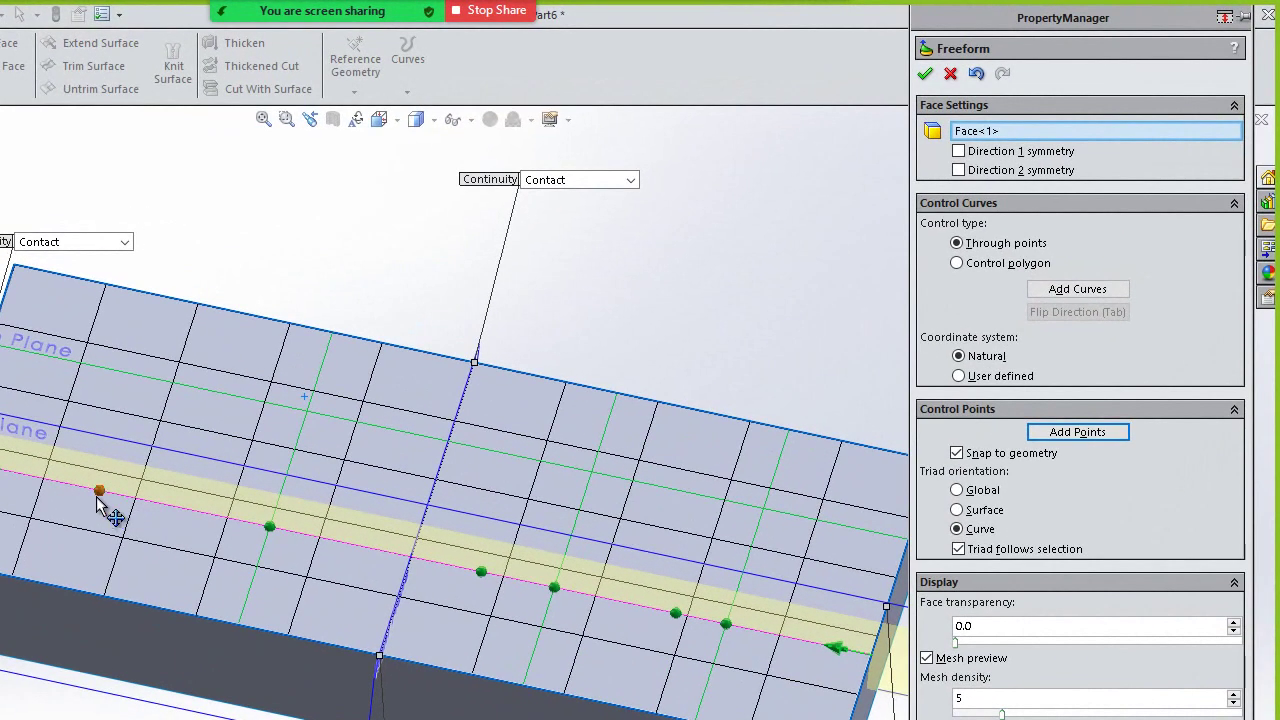
click(100, 491)
- Raise two control points on the lengthwise curve by about 1.24 mm and 1.37 mm
click(101, 492)
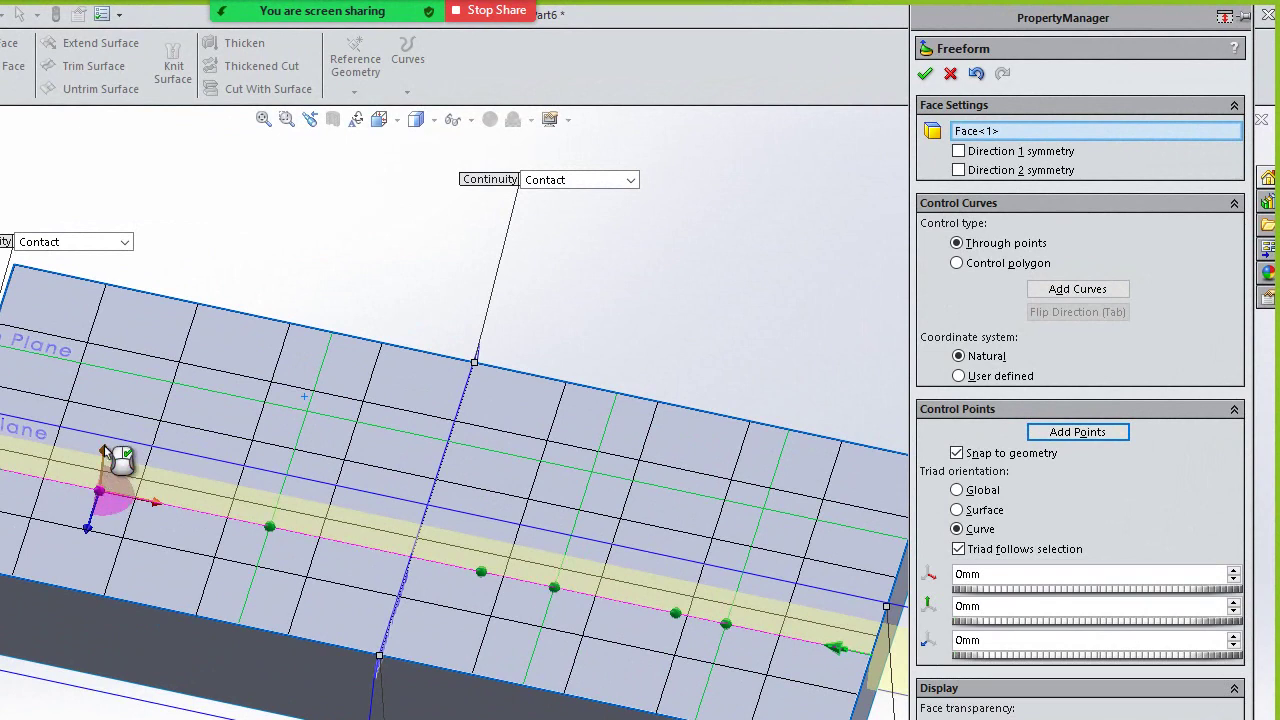
drag(106, 452, 108, 444)
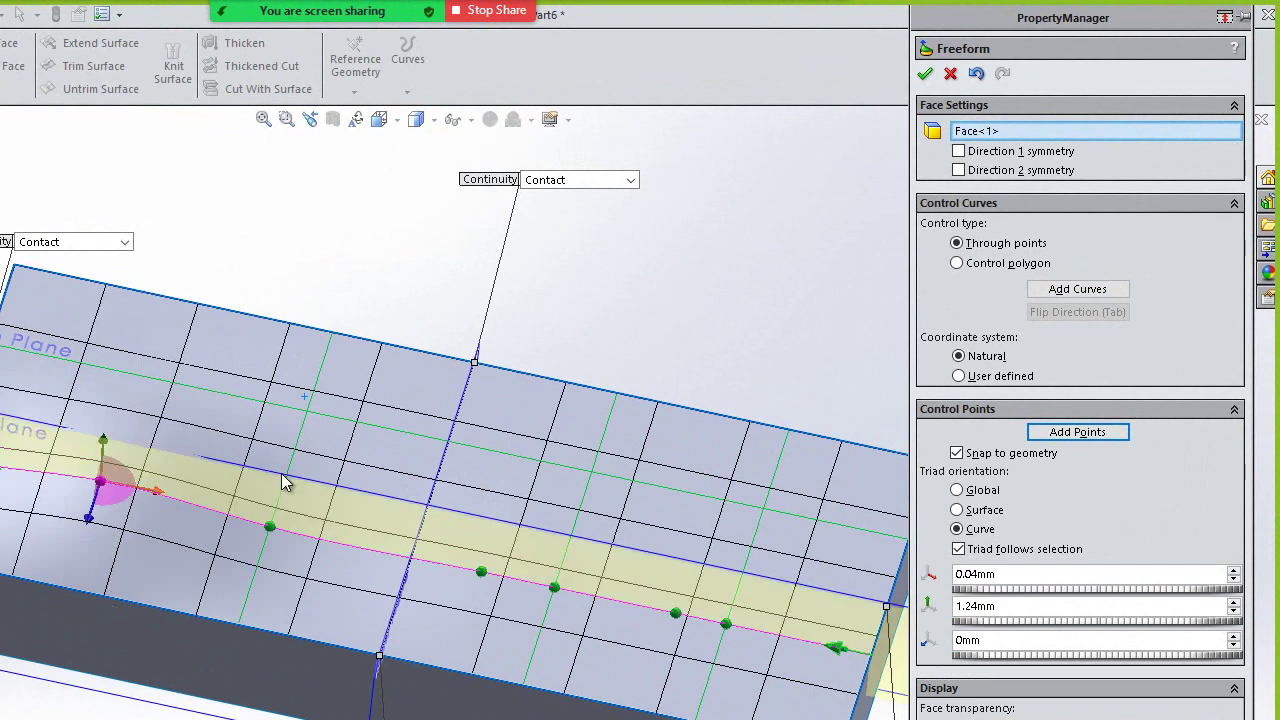
click(270, 528)
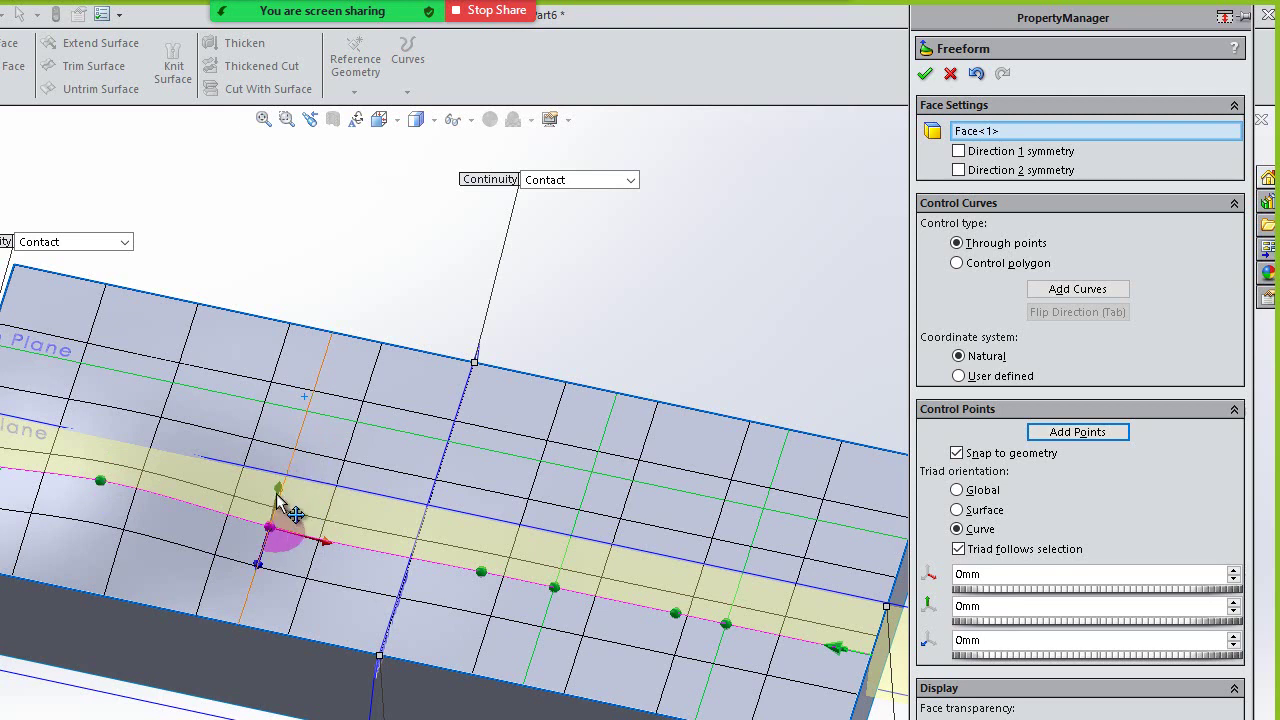
drag(283, 491, 277, 463)
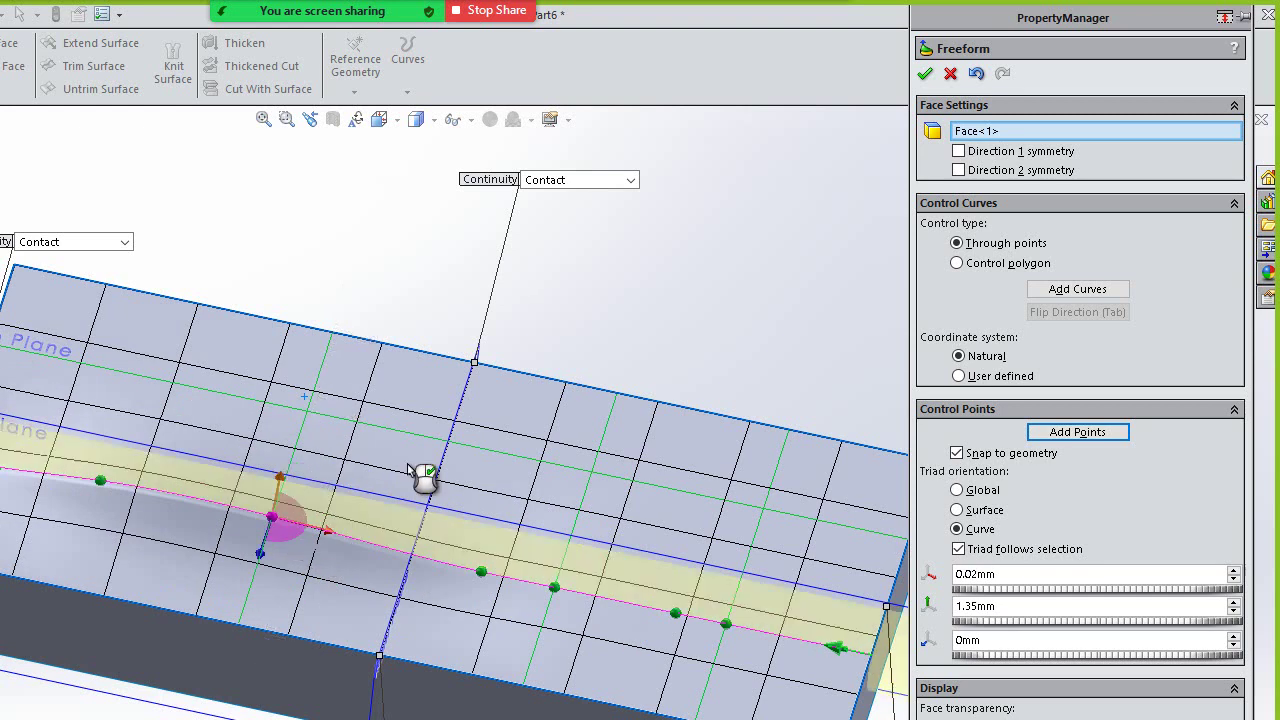
- On the other curve, raise one point 0.65 mm, offset another 0.5 mm in Y, and apply the Freeform
click(520, 470)
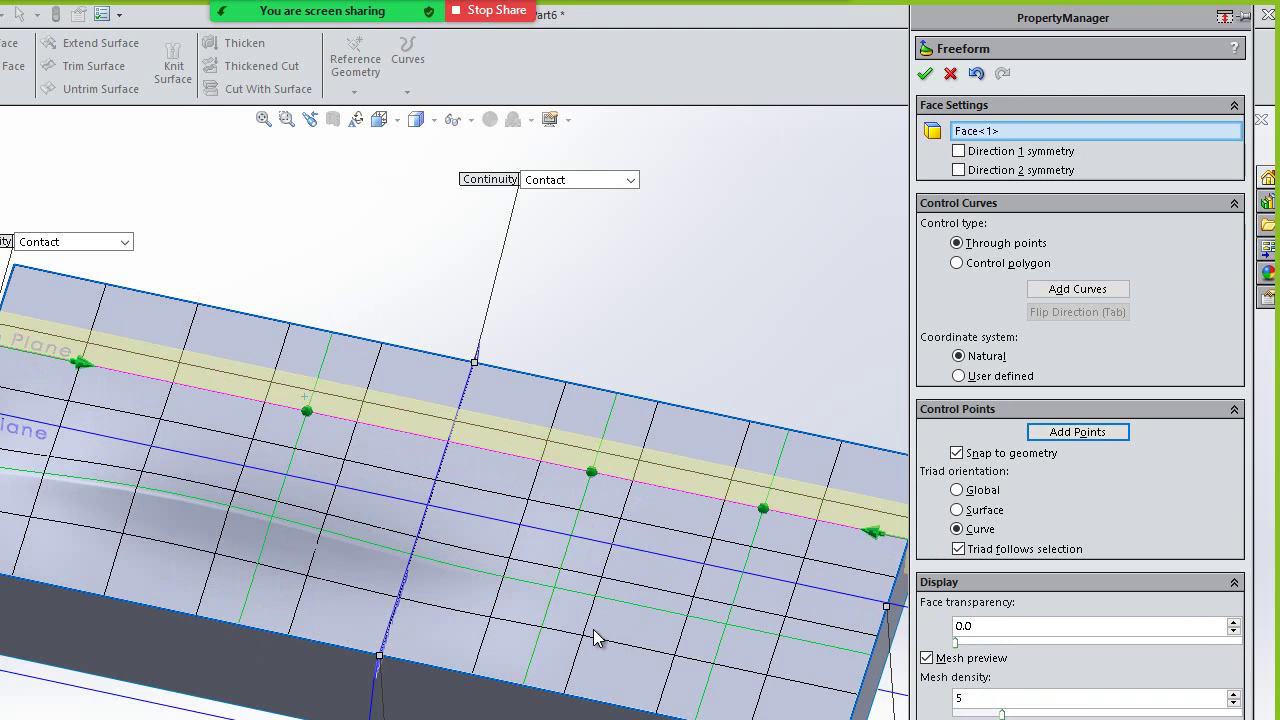
click(591, 470)
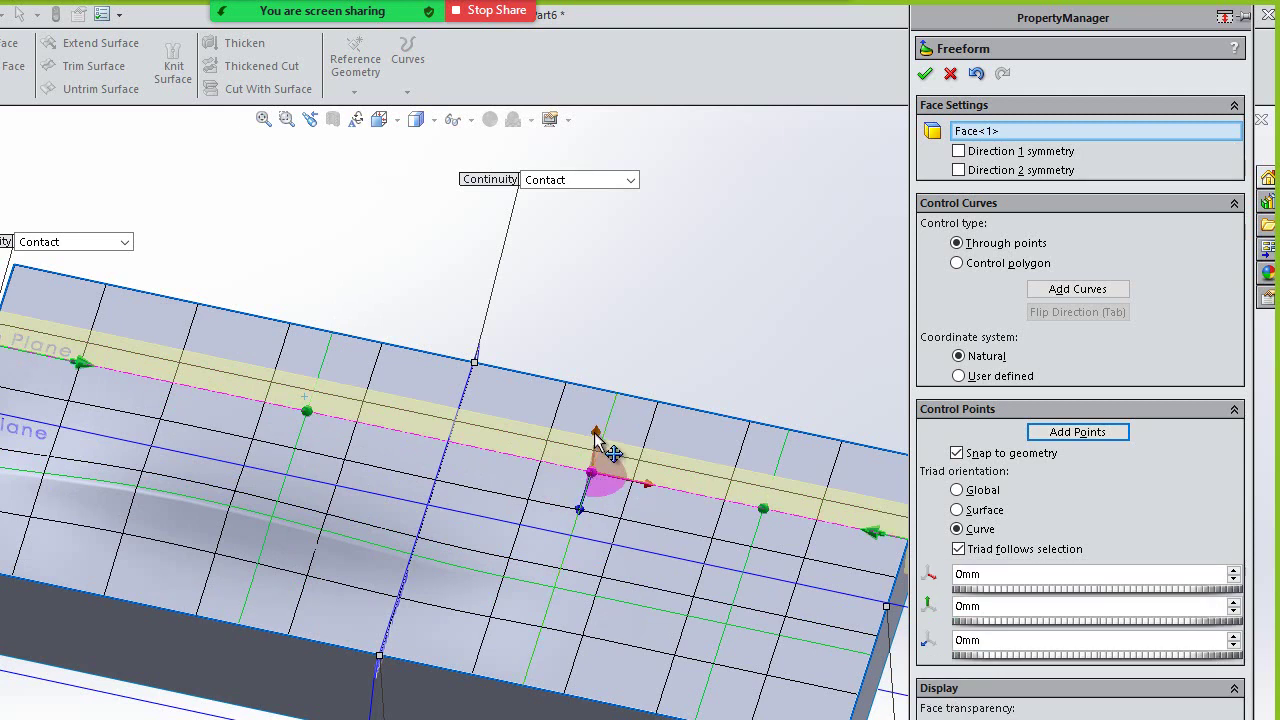
drag(596, 437, 597, 432)
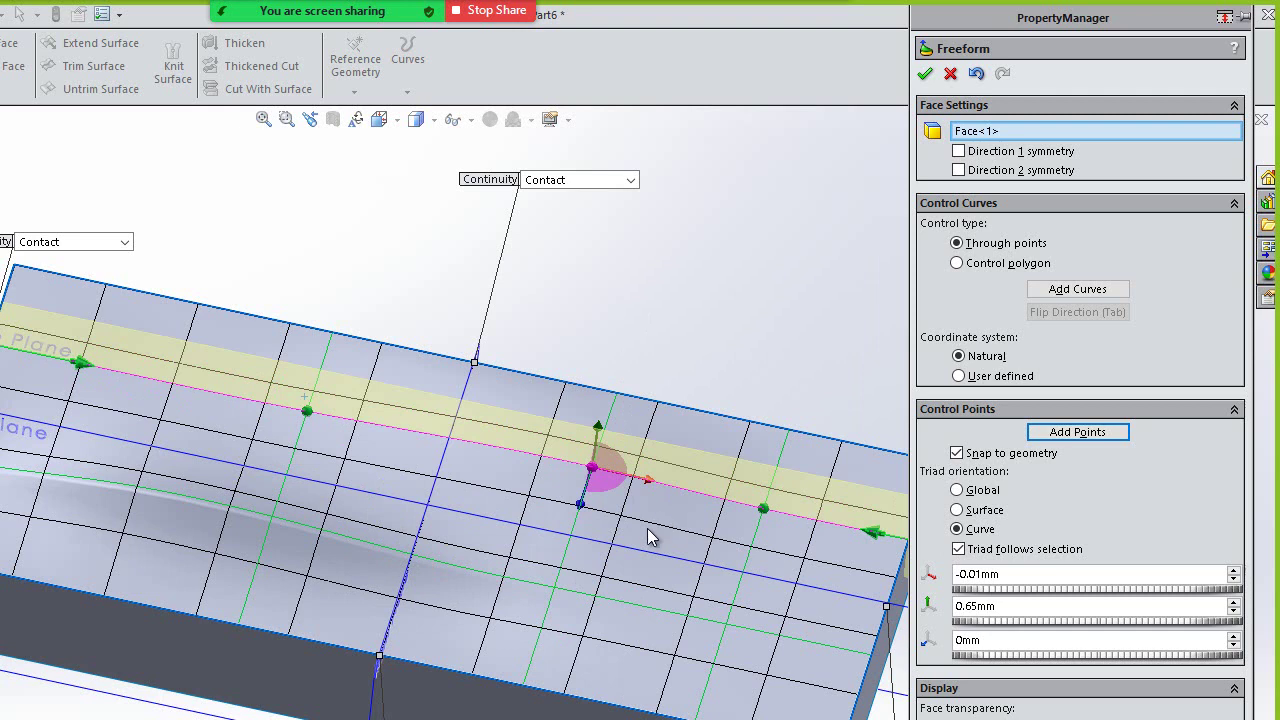
click(765, 509)
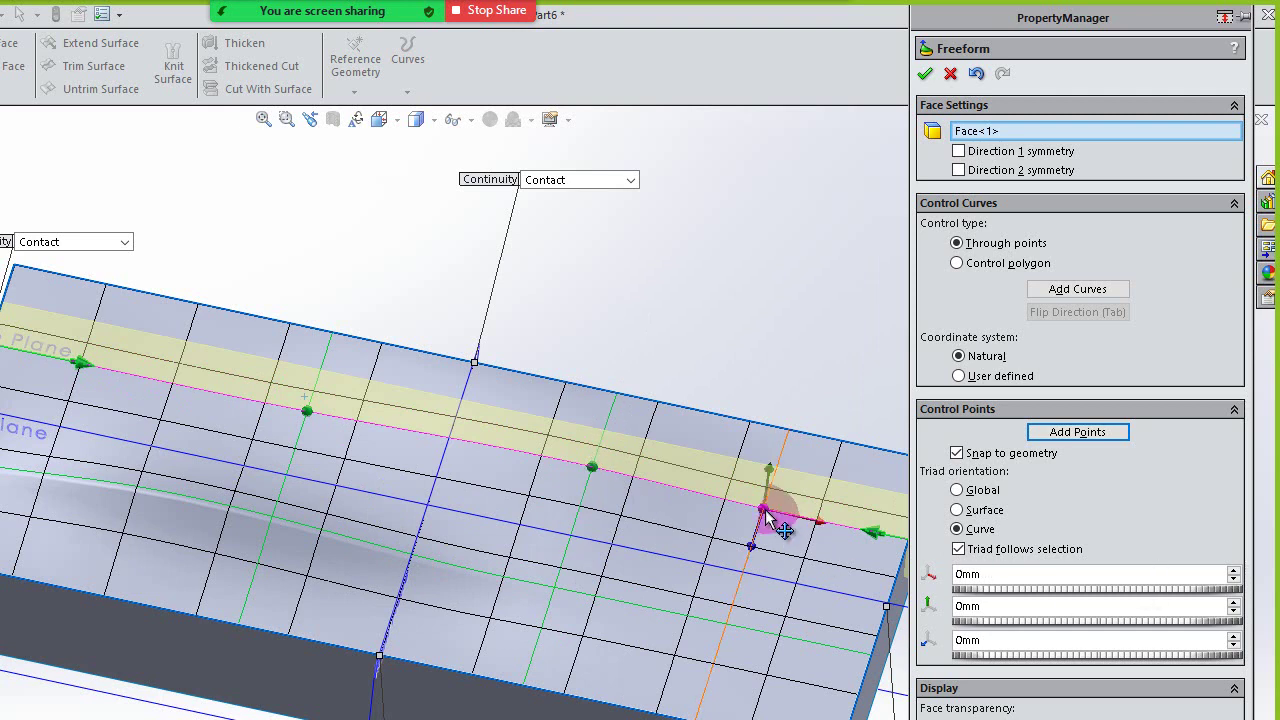
double_click(1170, 607)
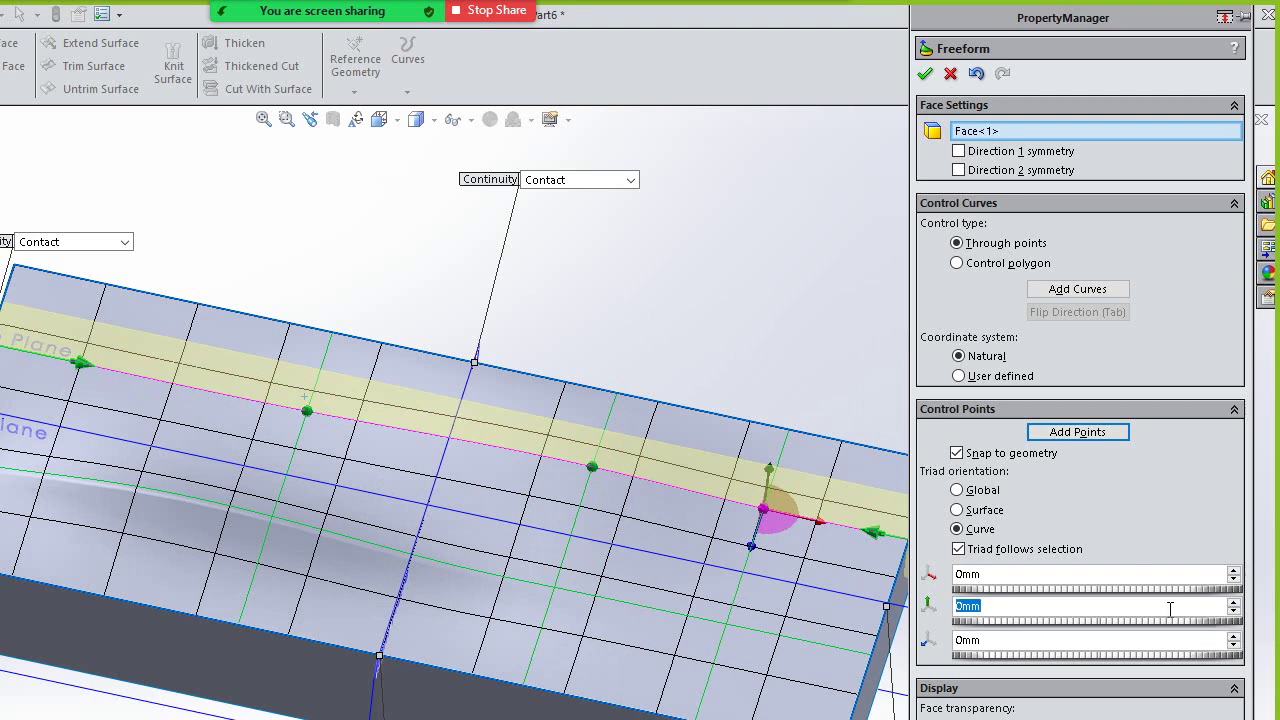
text(.5)
key(Return)
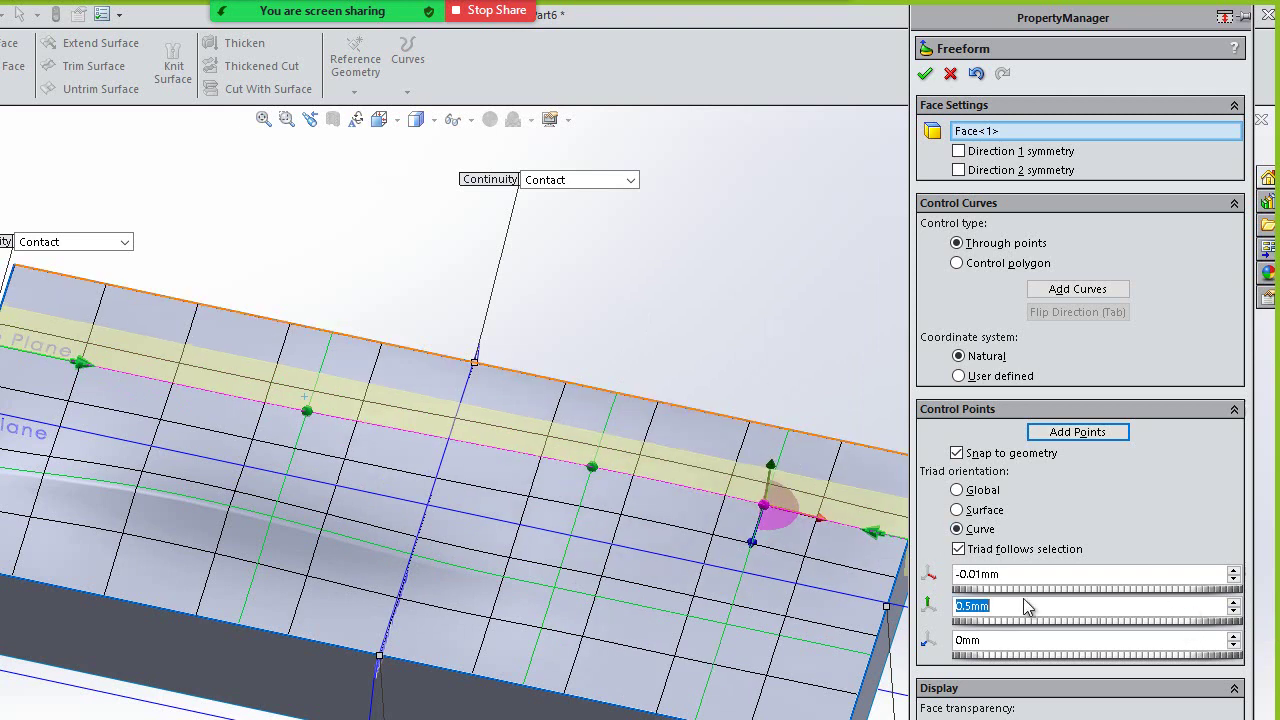
click(925, 74)
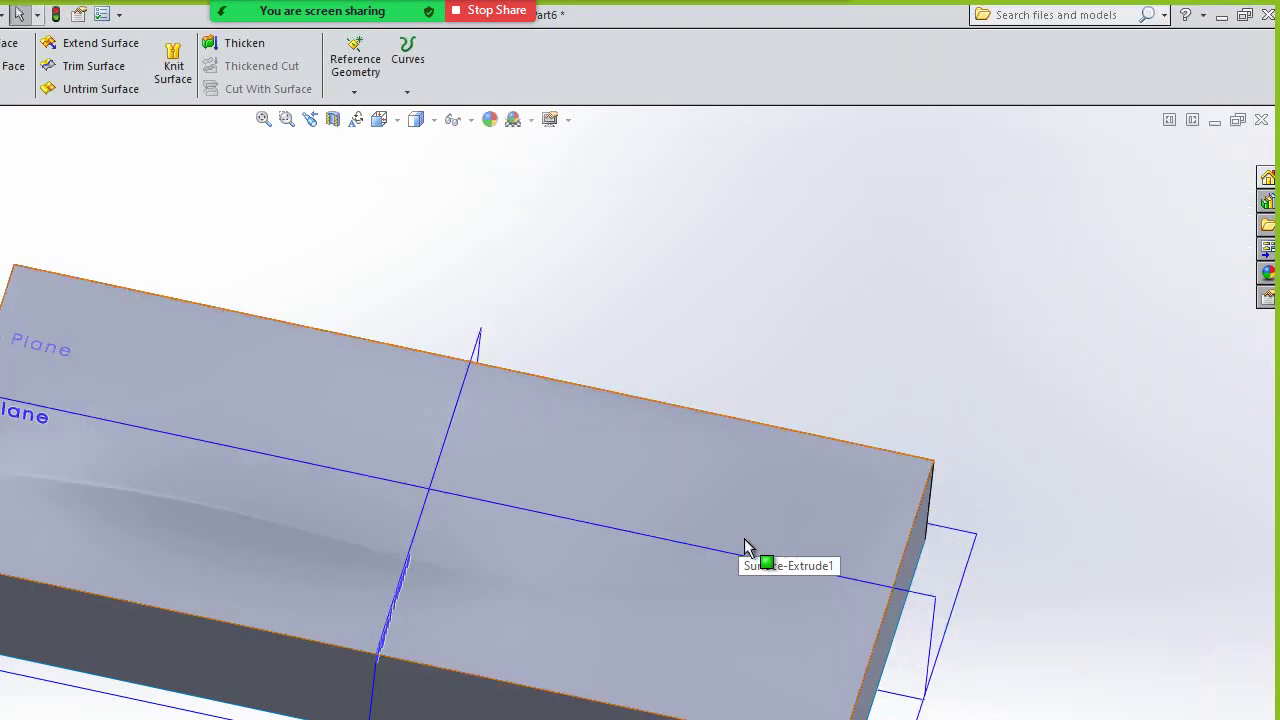
- Reopen Freeform1, add a control curve across the face and drag one of its points into a hump
key(Up)
key(Up)
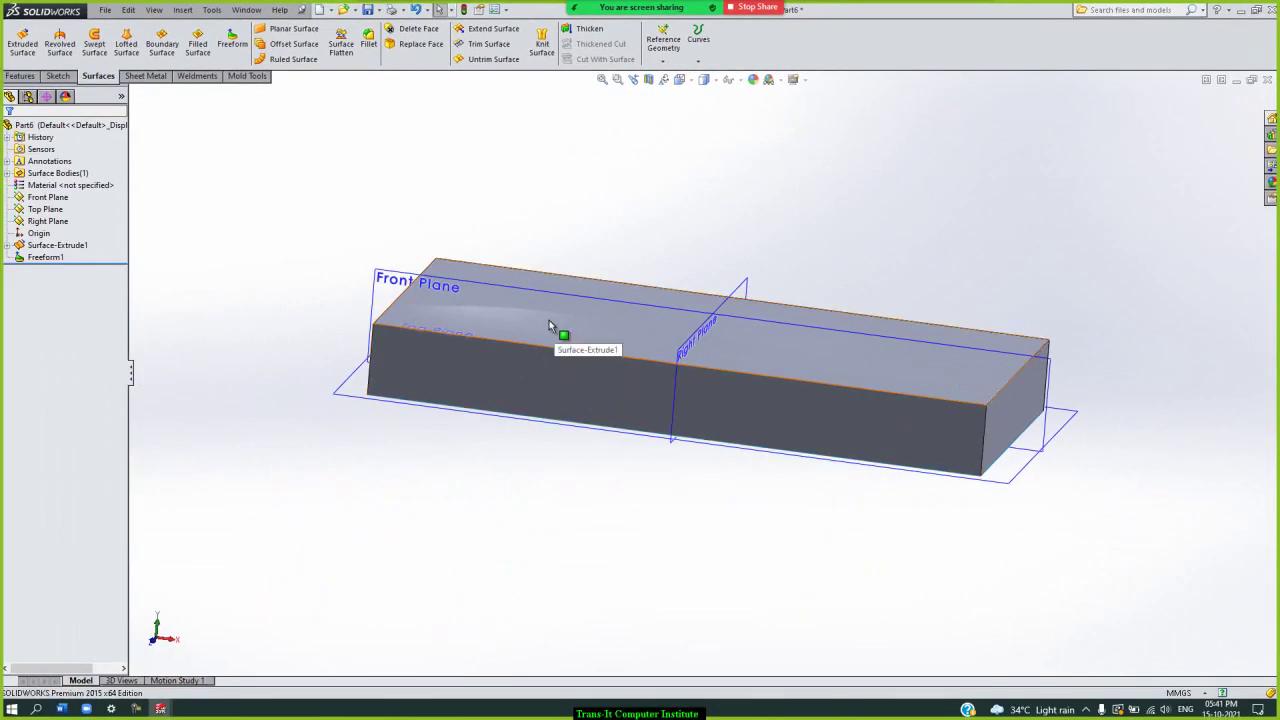
scroll(549, 320, down, 5)
click(42, 258)
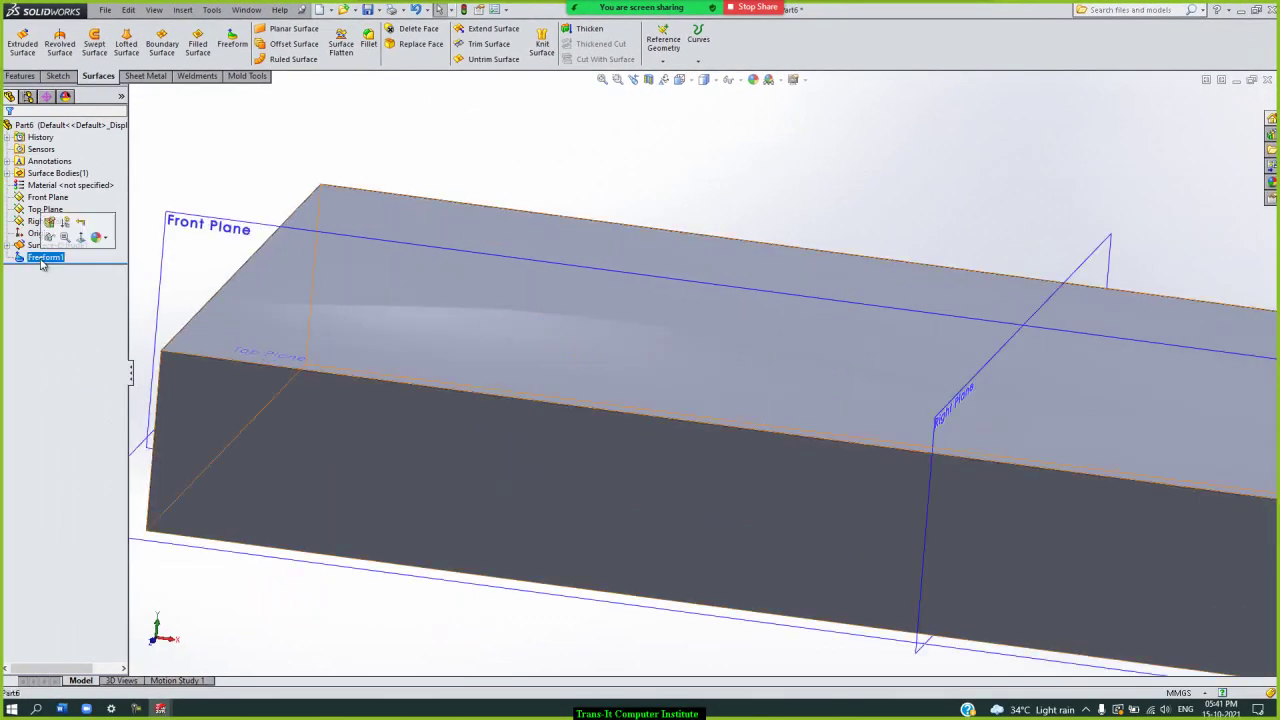
click(54, 222)
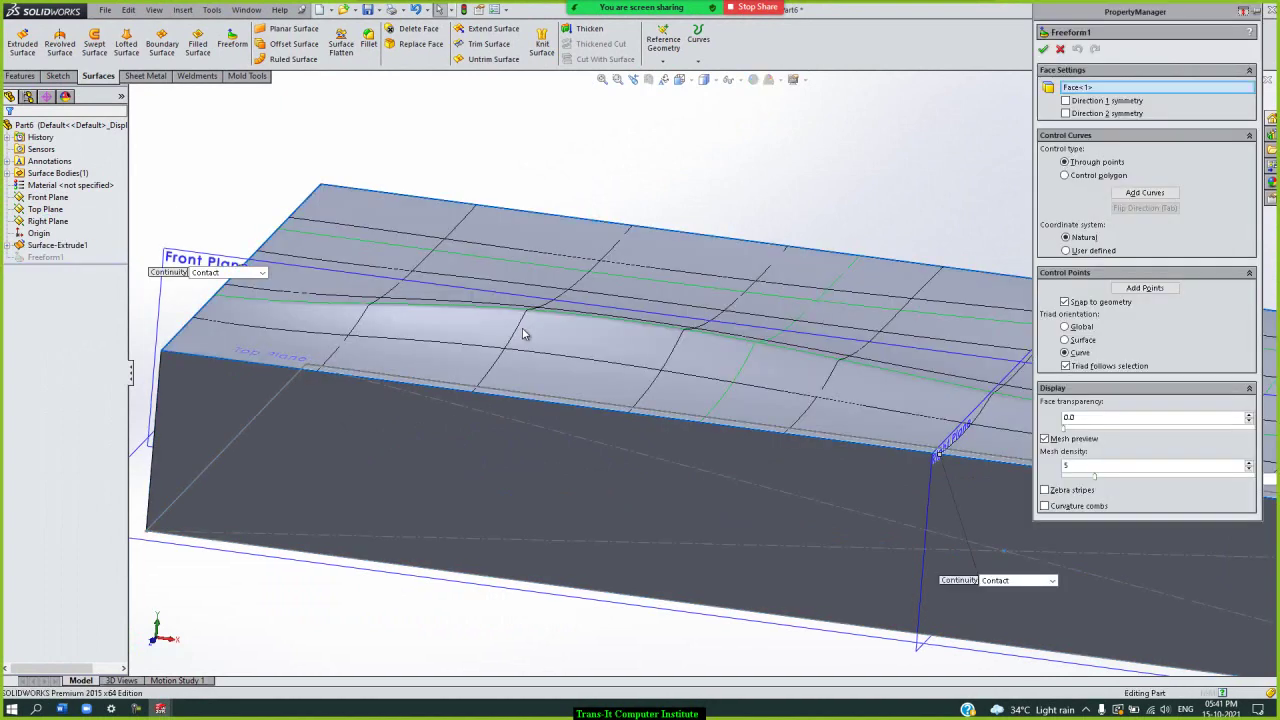
click(751, 357)
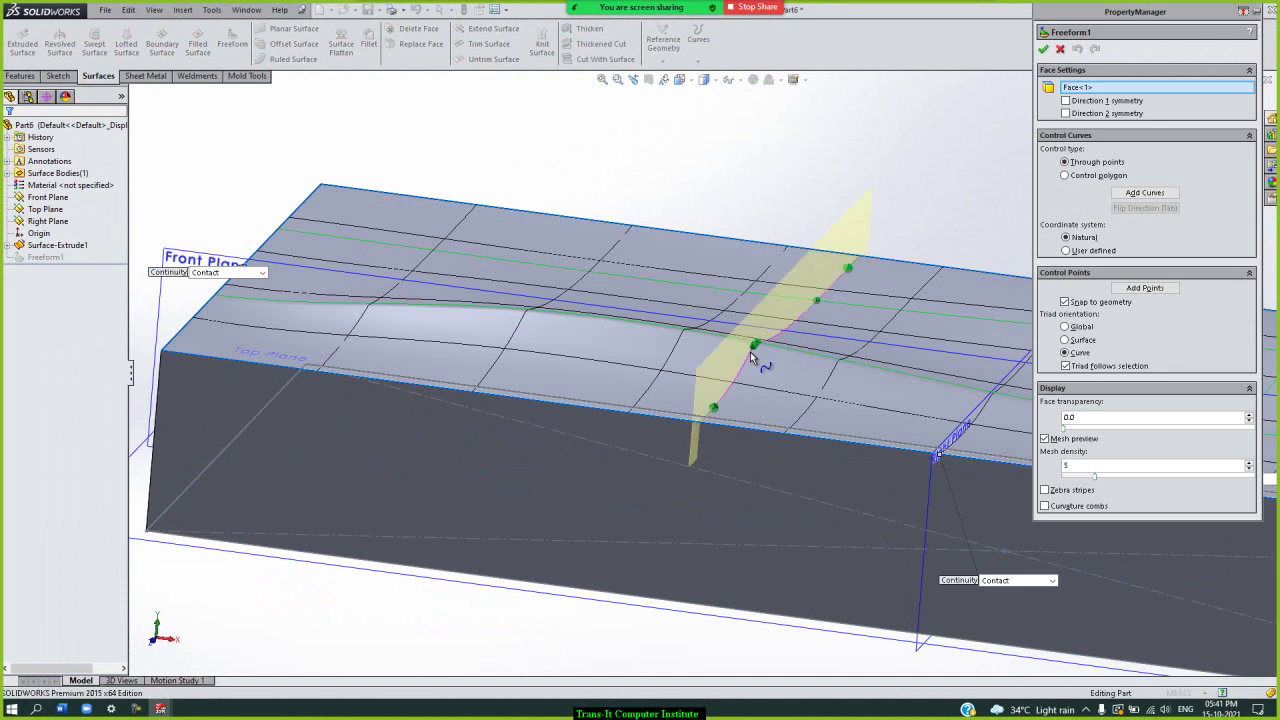
click(754, 345)
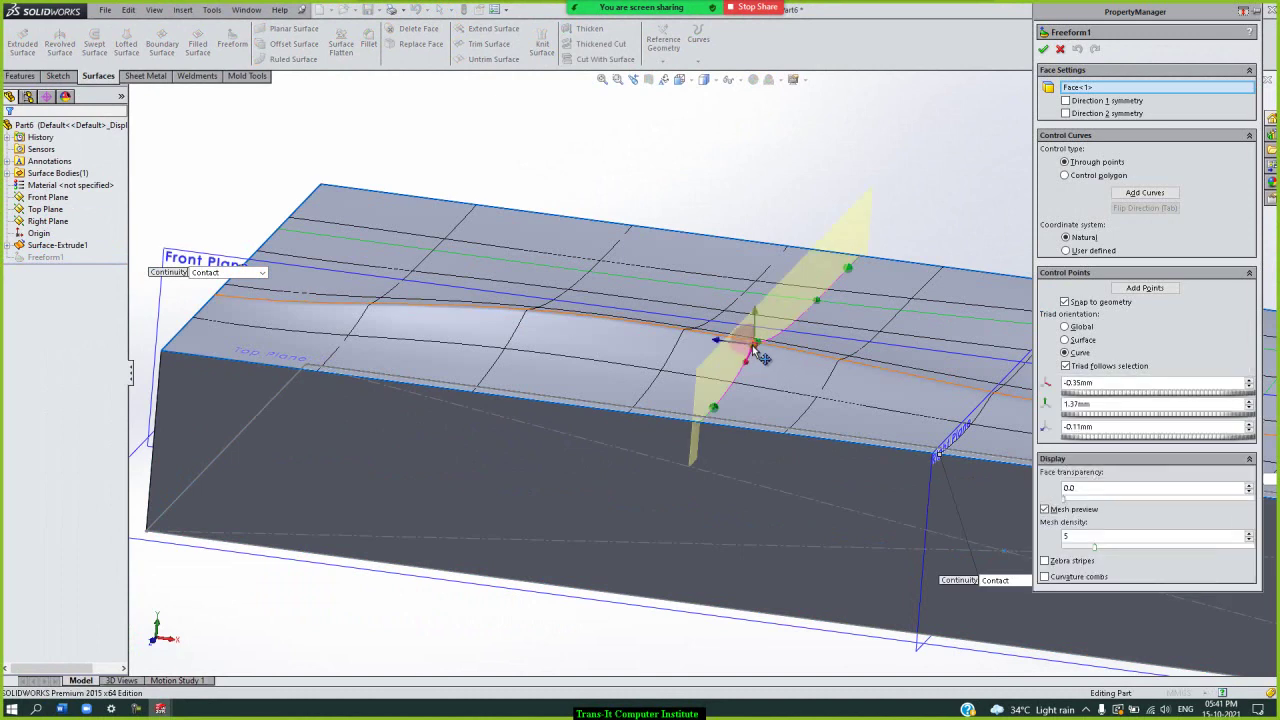
mouse_move(758, 322)
mouse_down()
mouse_move(754, 295)
mouse_move(752, 323)
mouse_up()
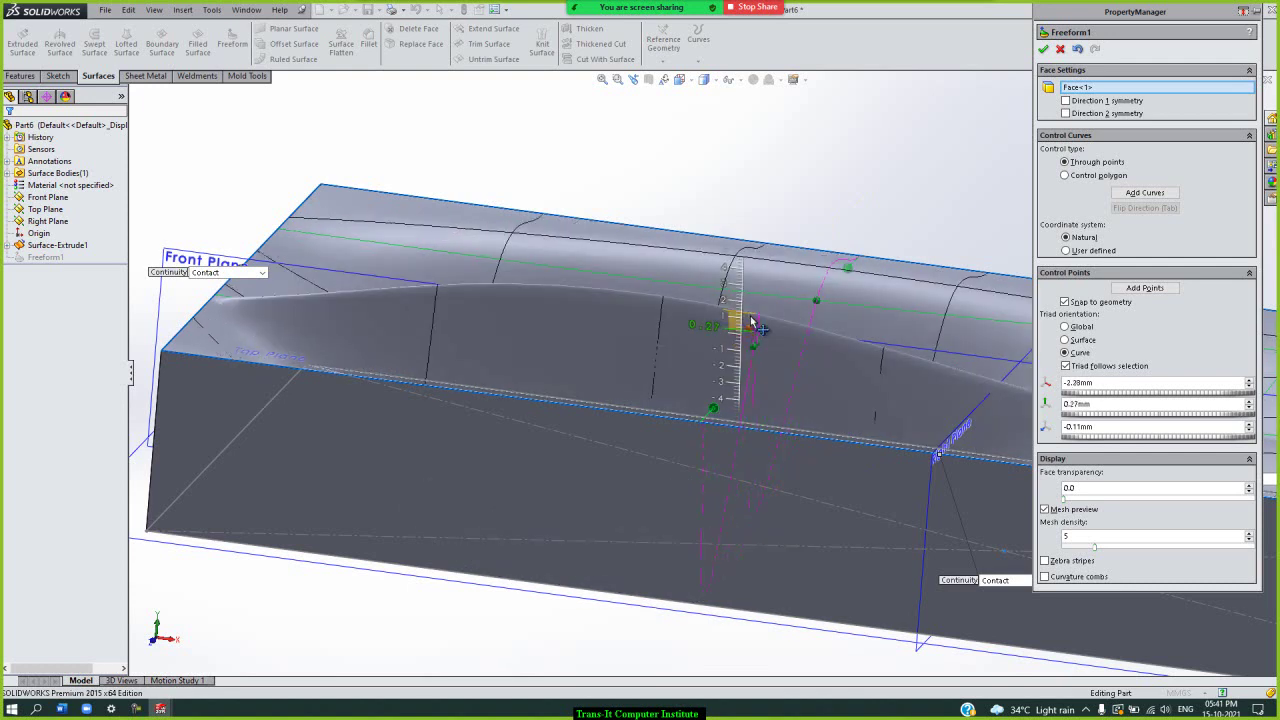
click(738, 182)
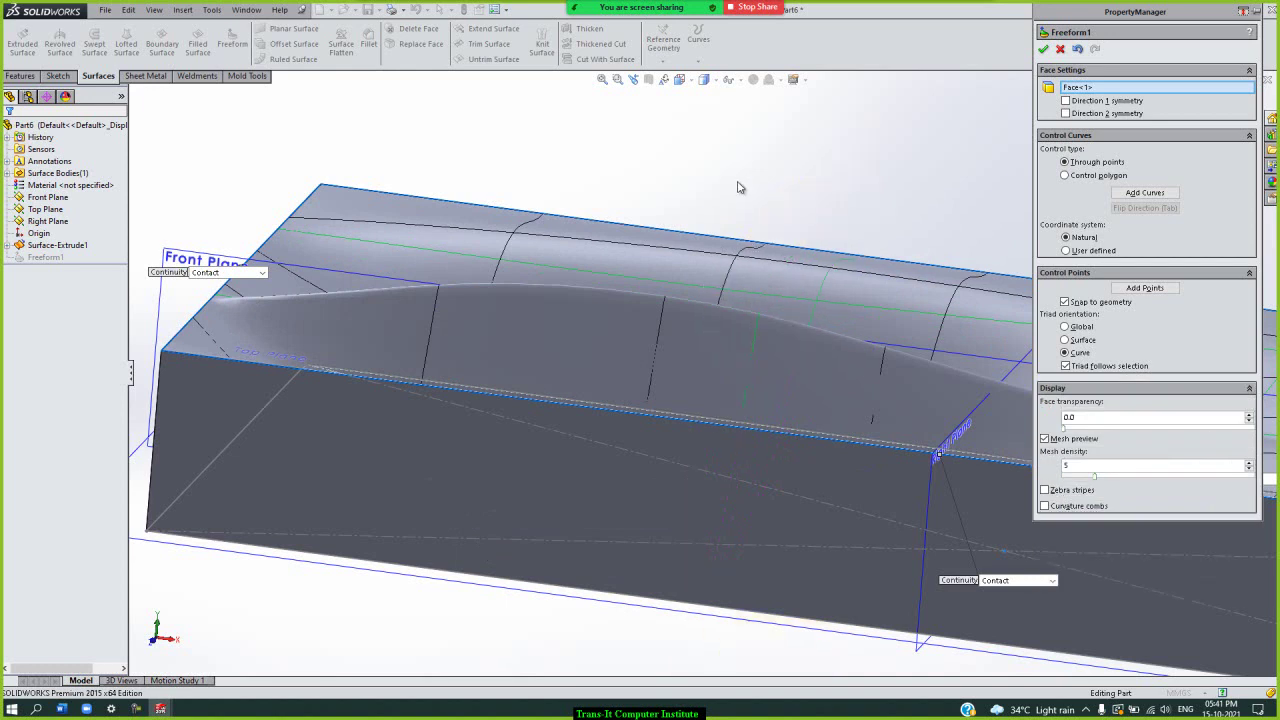
- Add a second control curve, pull its point up to 0.71, 2.19, -0.6 mm, and accept Freeform1
key(Down)
key(Down)
key(Left)
key(Left)
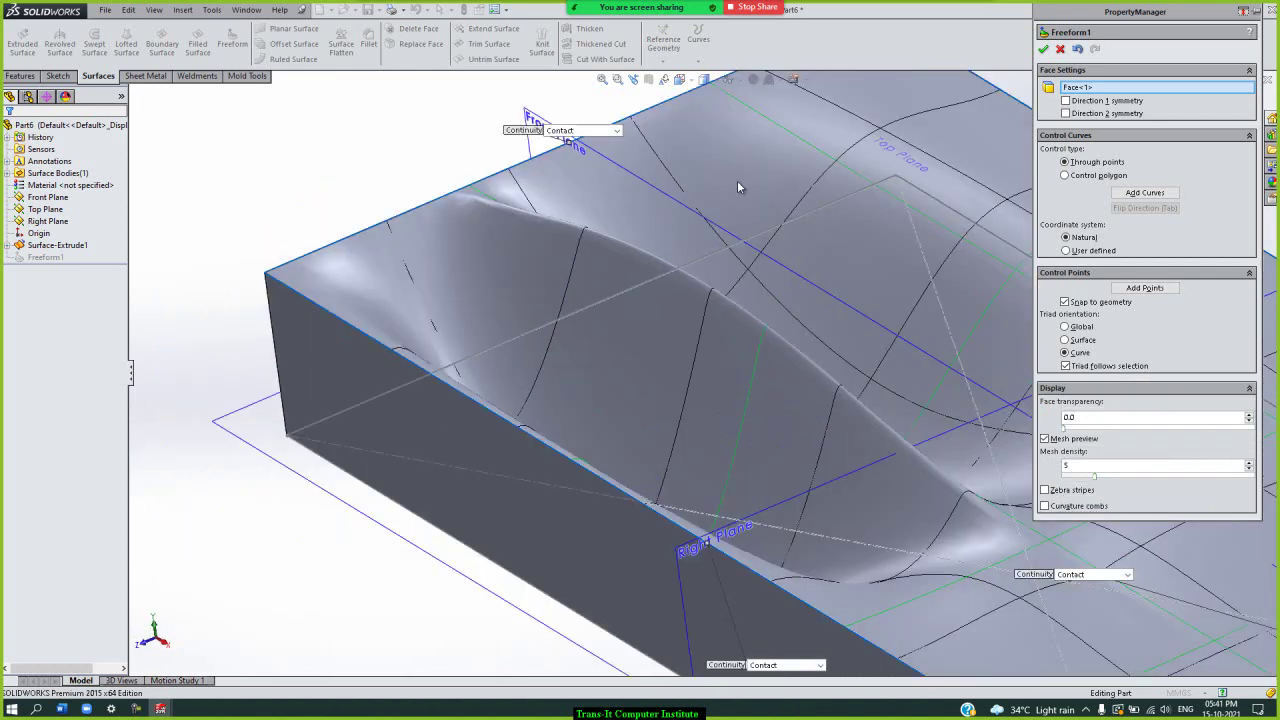
key(Down)
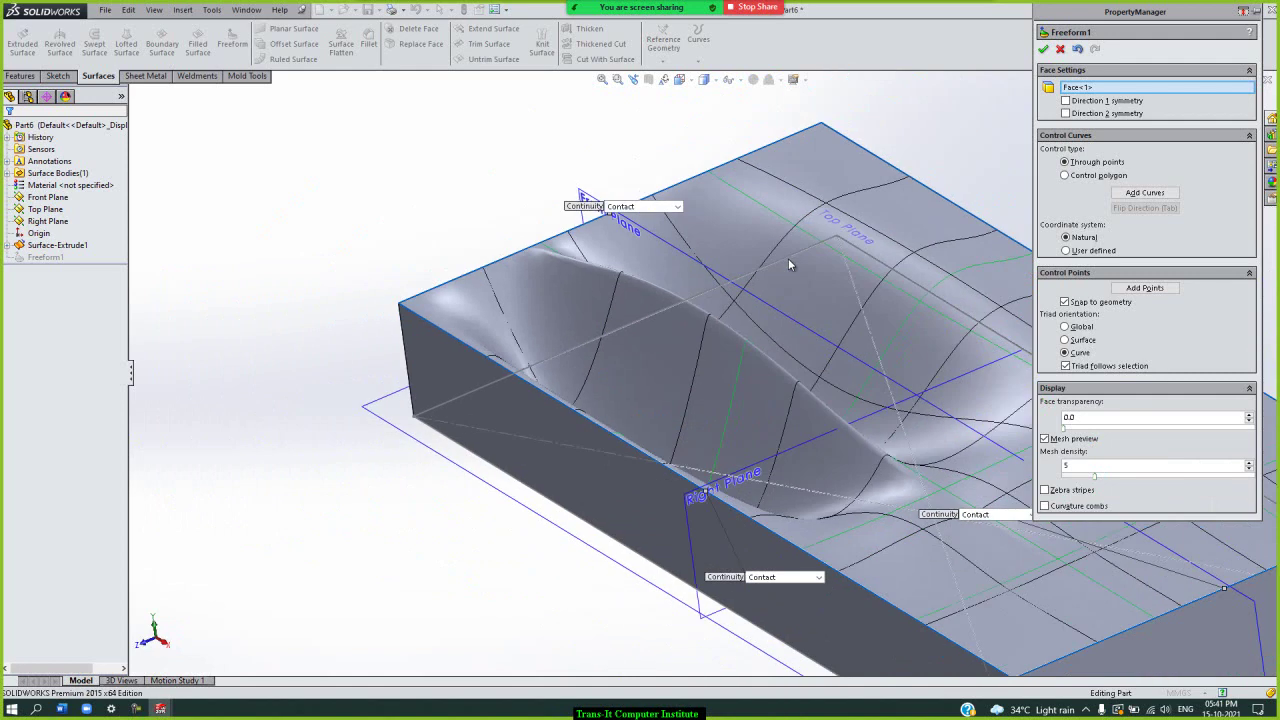
key(Left)
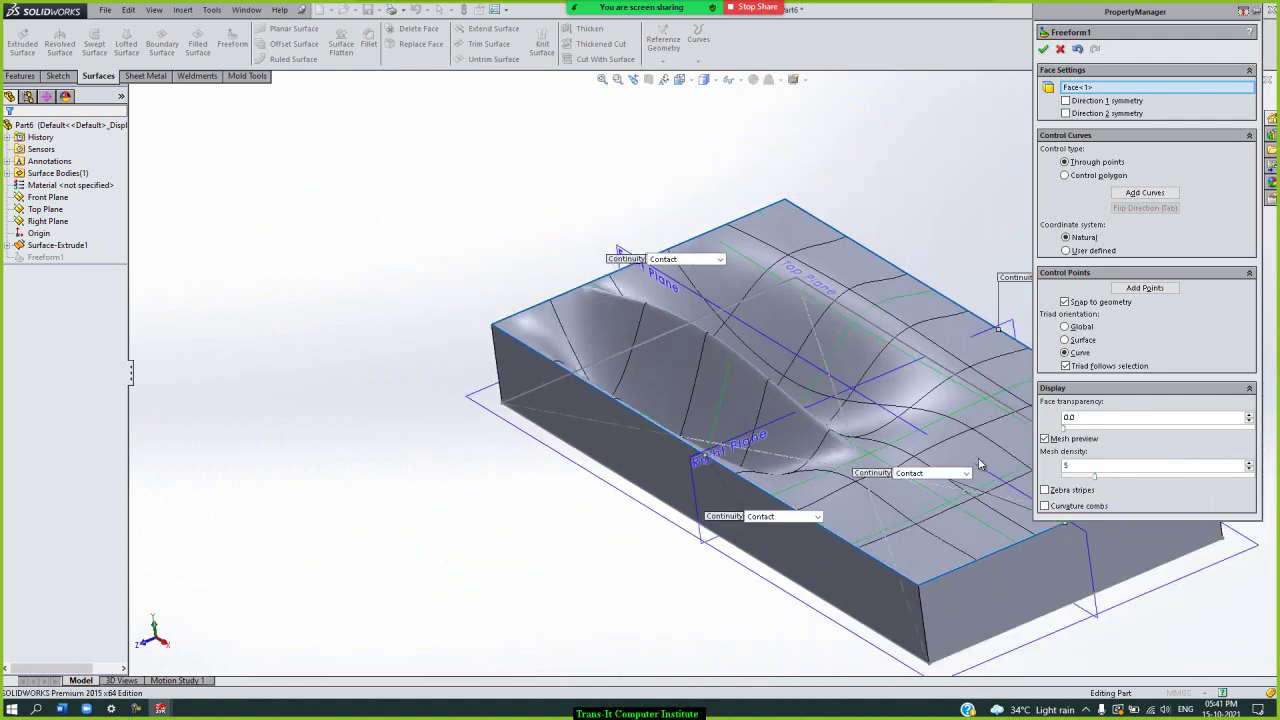
click(961, 511)
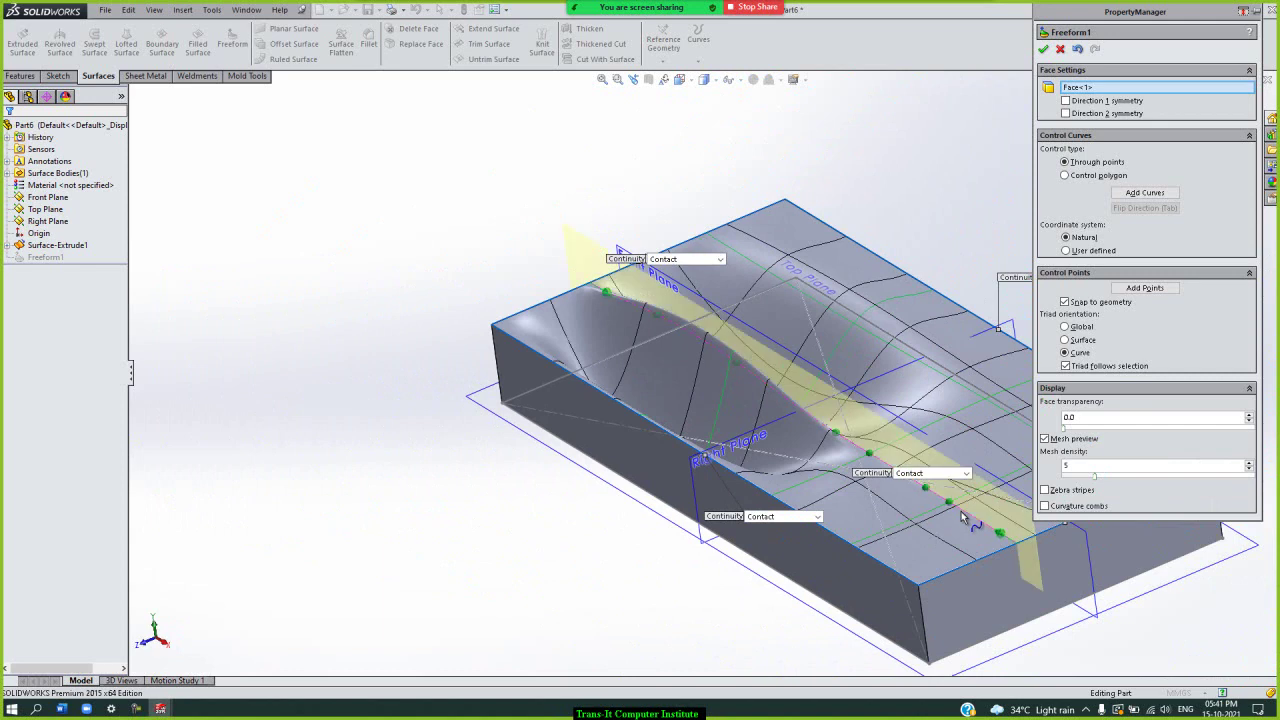
click(955, 507)
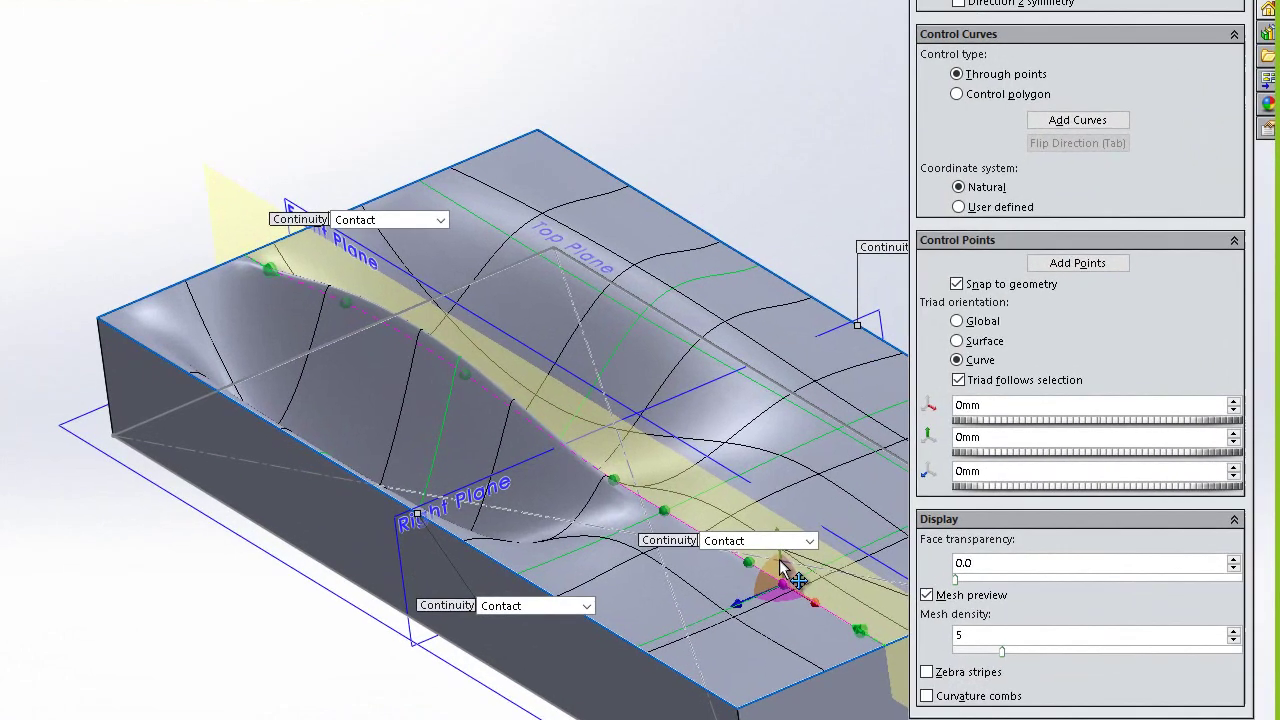
drag(947, 485, 948, 468)
drag(800, 549, 790, 543)
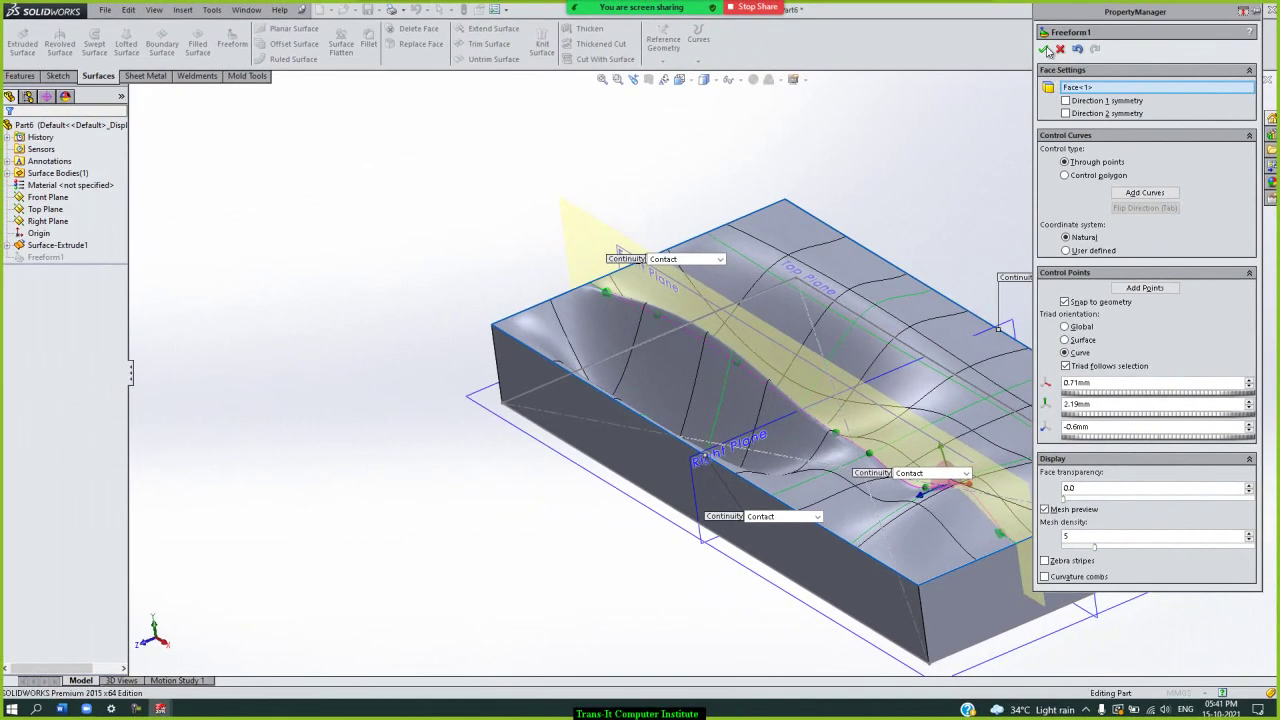
click(1043, 48)
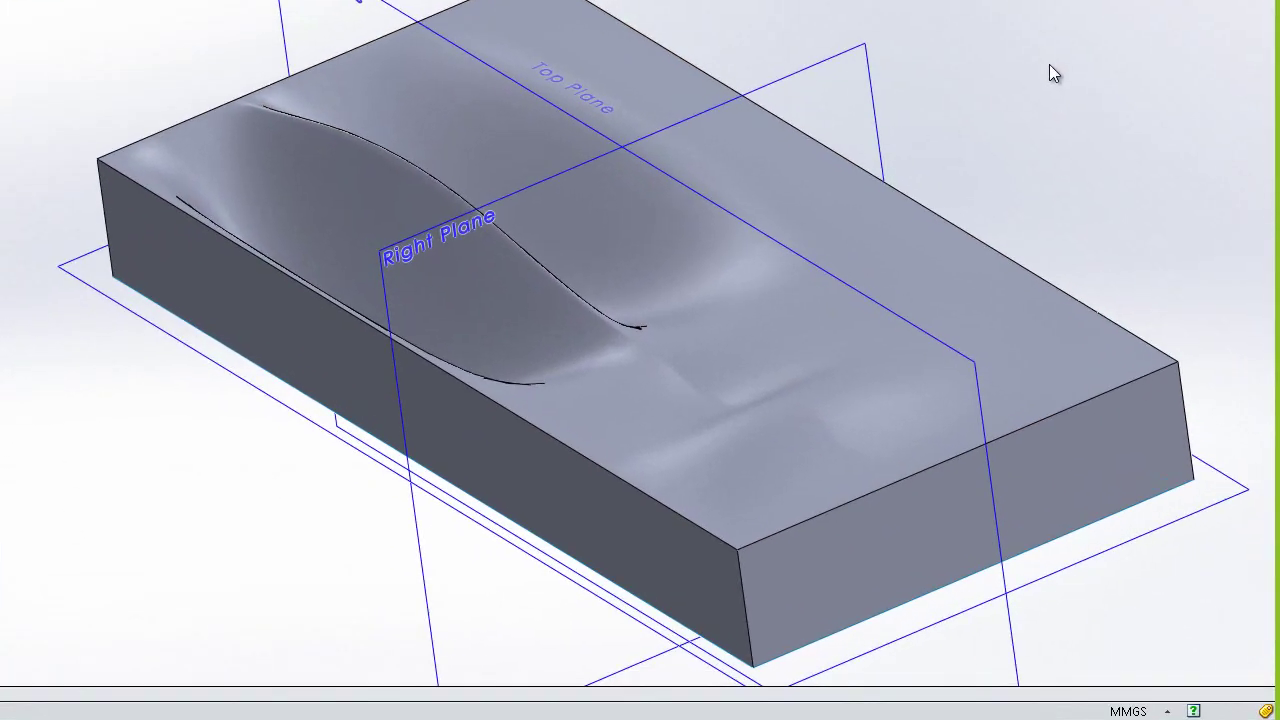
key(Left)
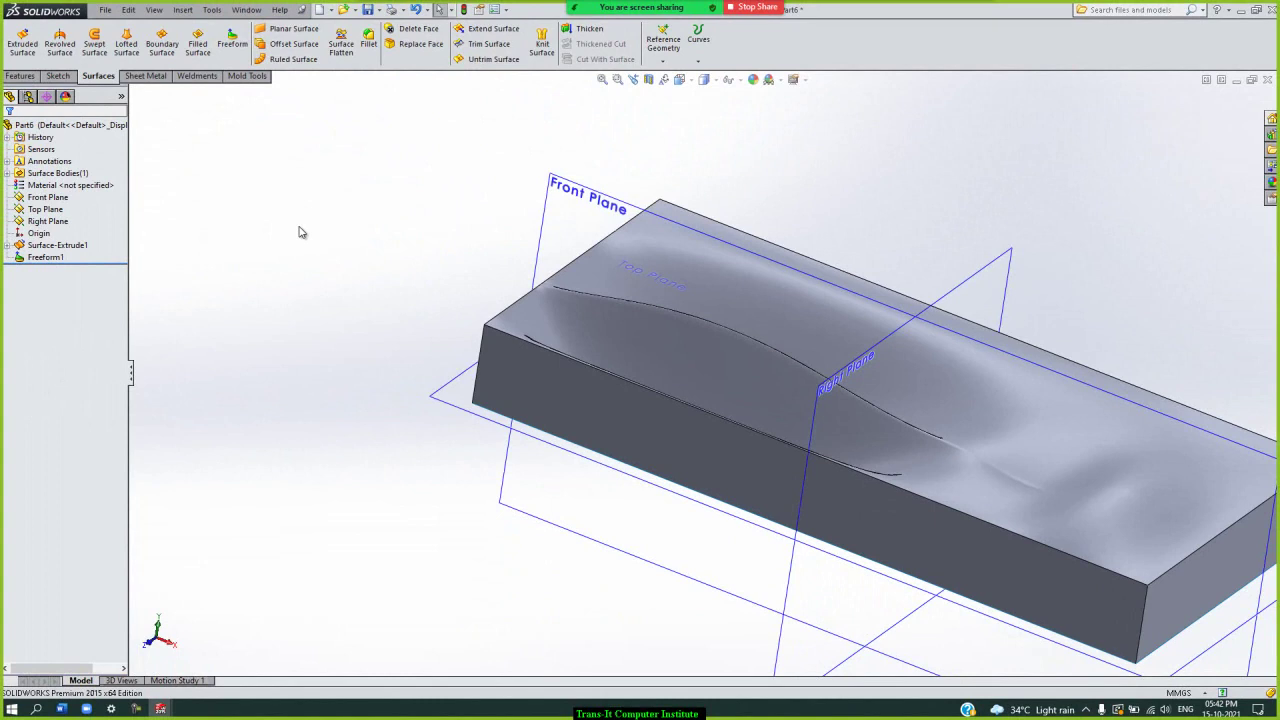
- Create a new part and start an extruded surface sketched on the Top Plane
key(ctrl+n)
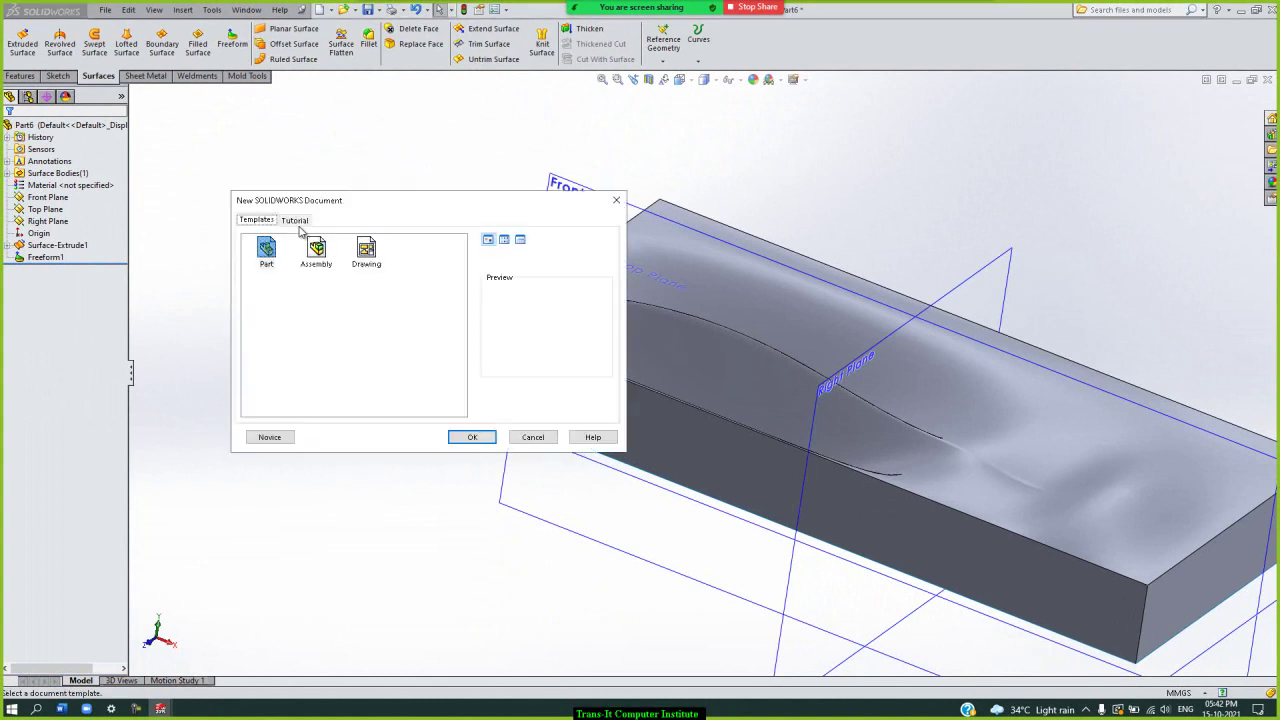
key(Return)
click(22, 44)
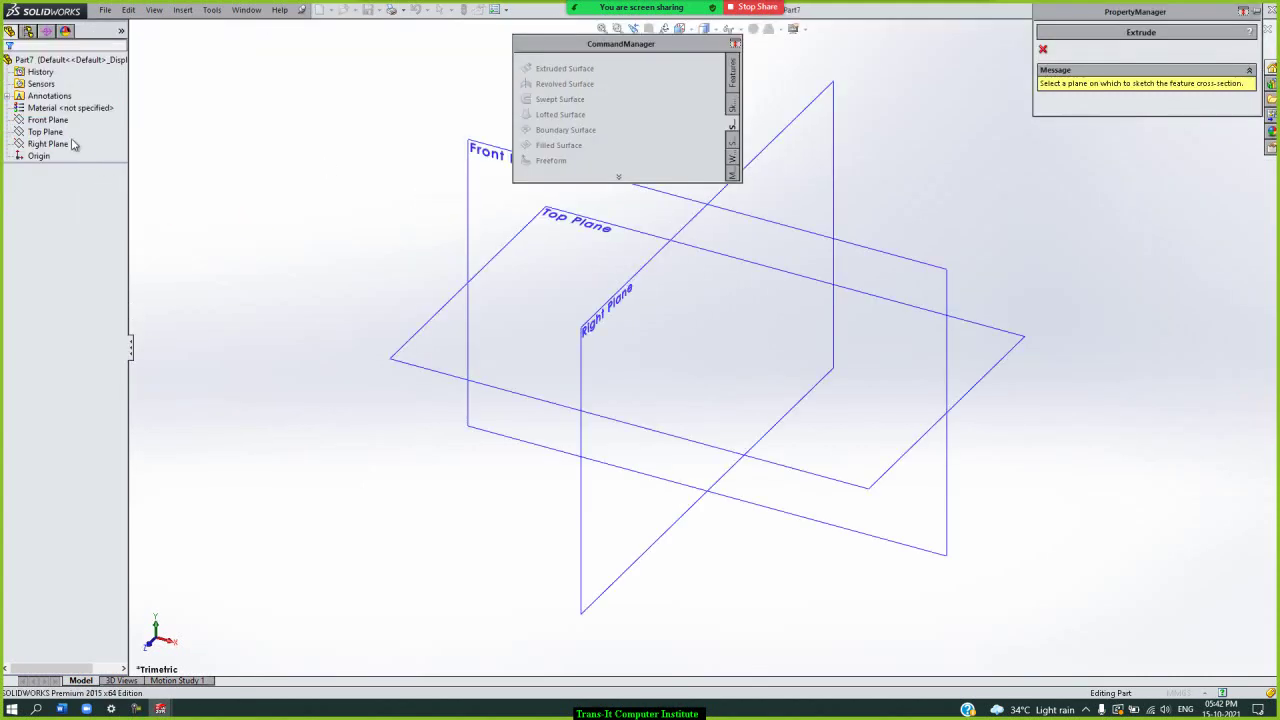
click(46, 133)
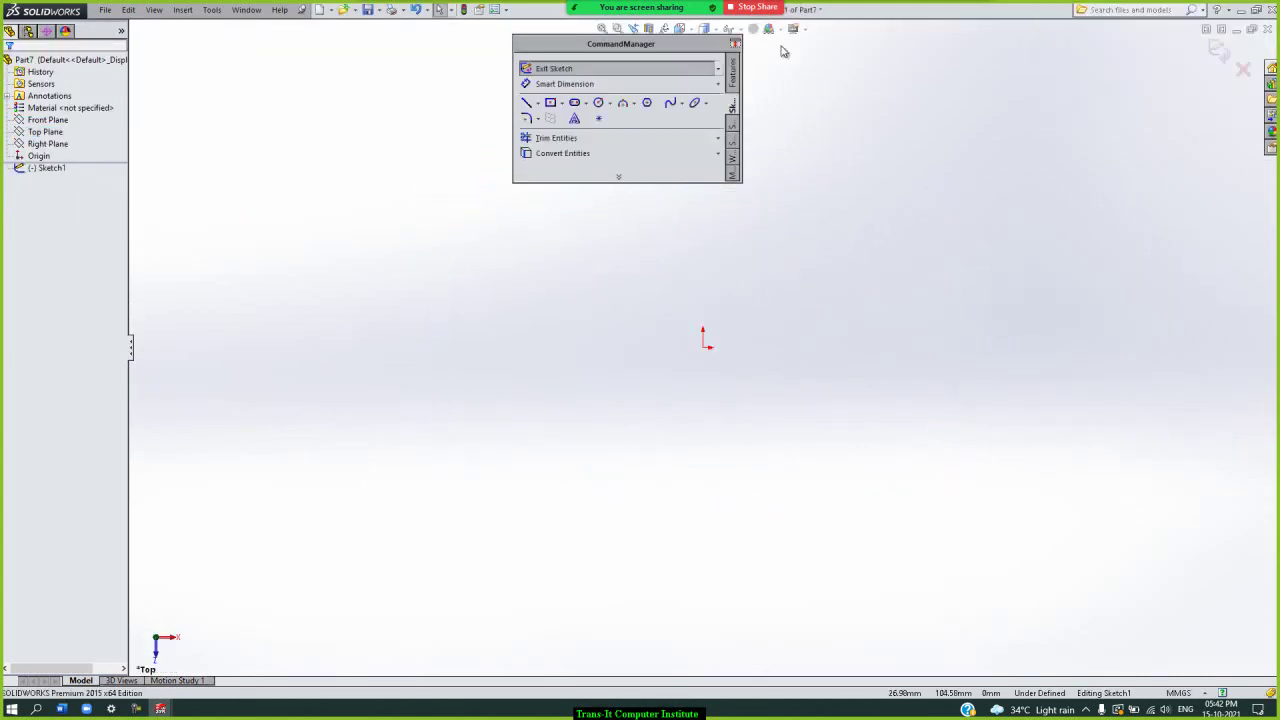
double_click(614, 45)
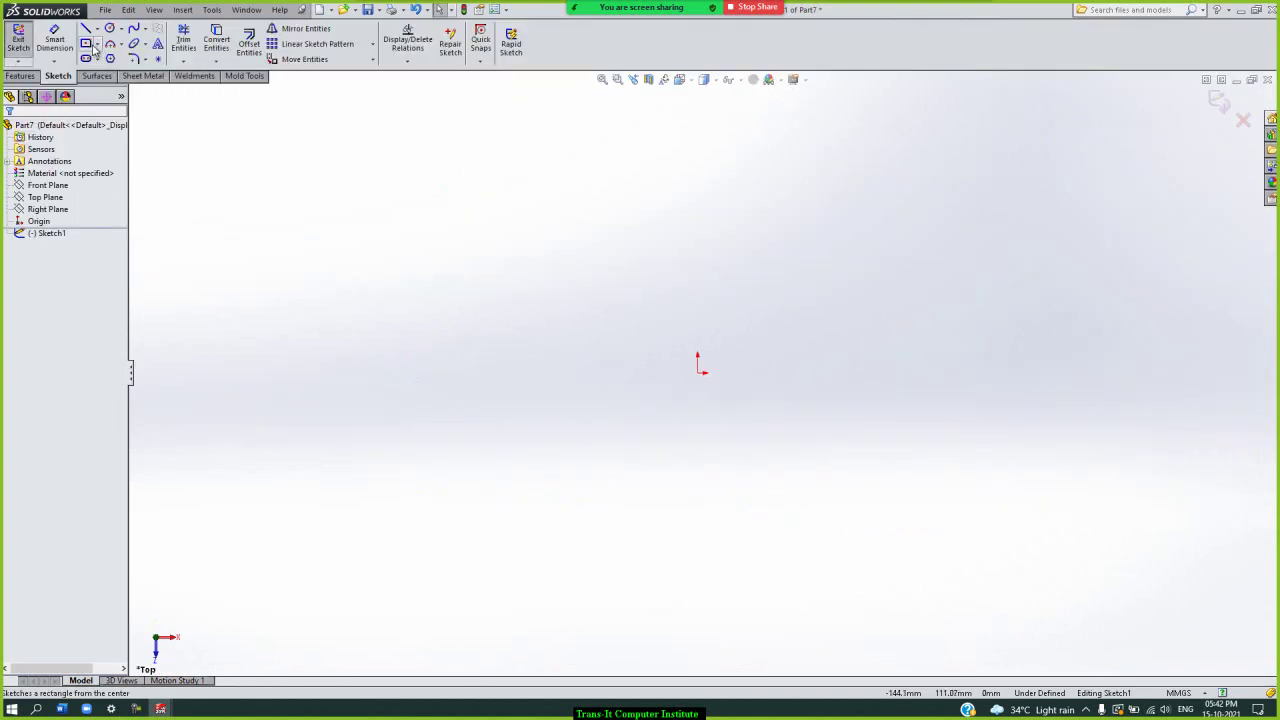
- Sketch a center rectangle, a circle and a hexagon side by side
click(90, 46)
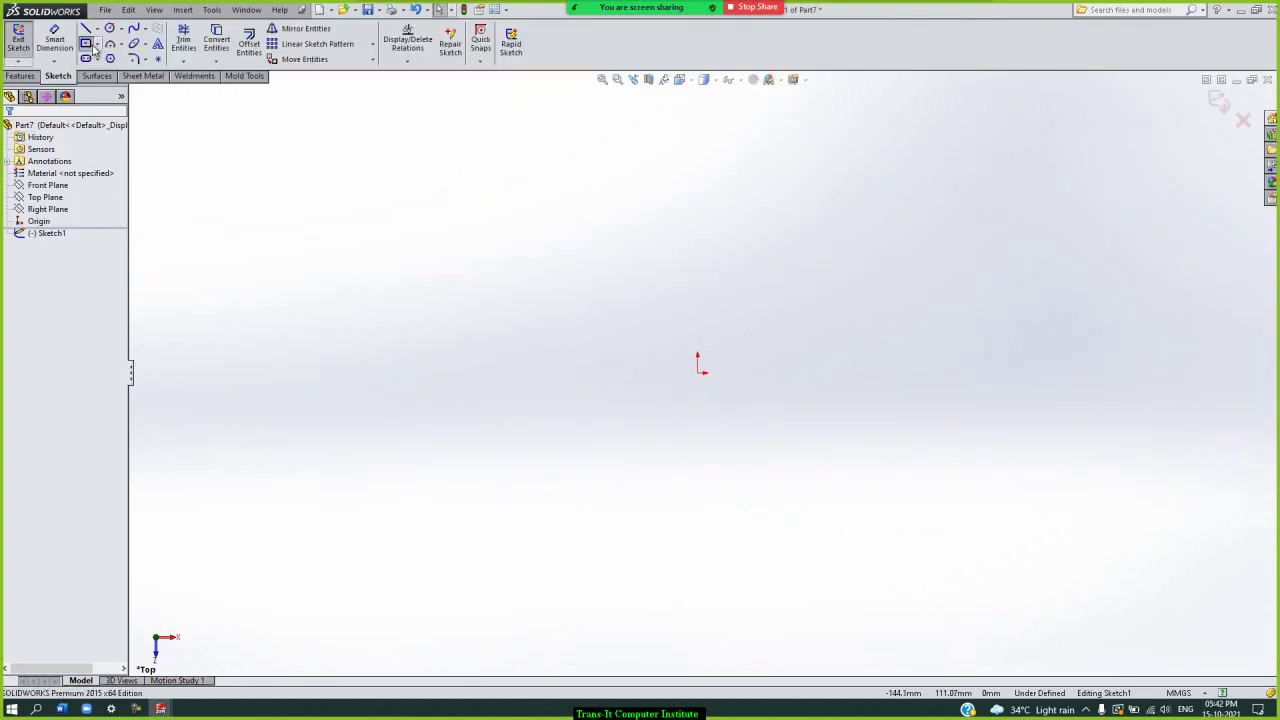
click(437, 369)
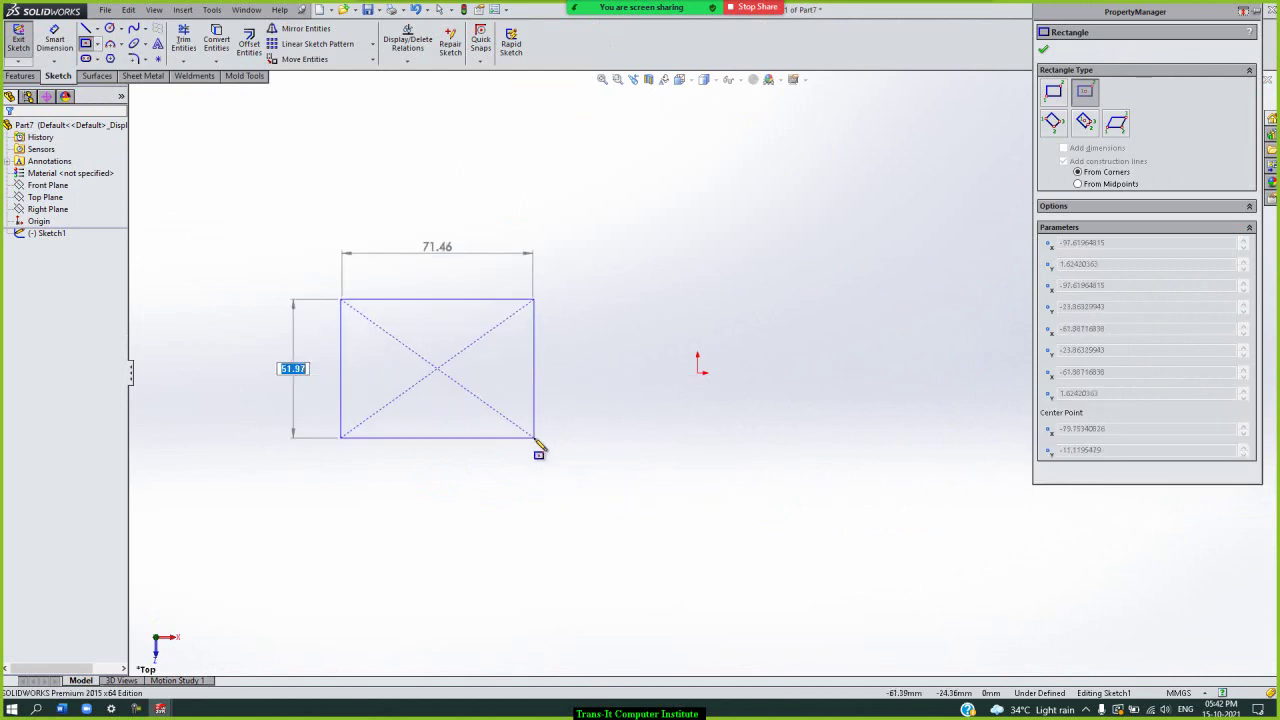
click(535, 438)
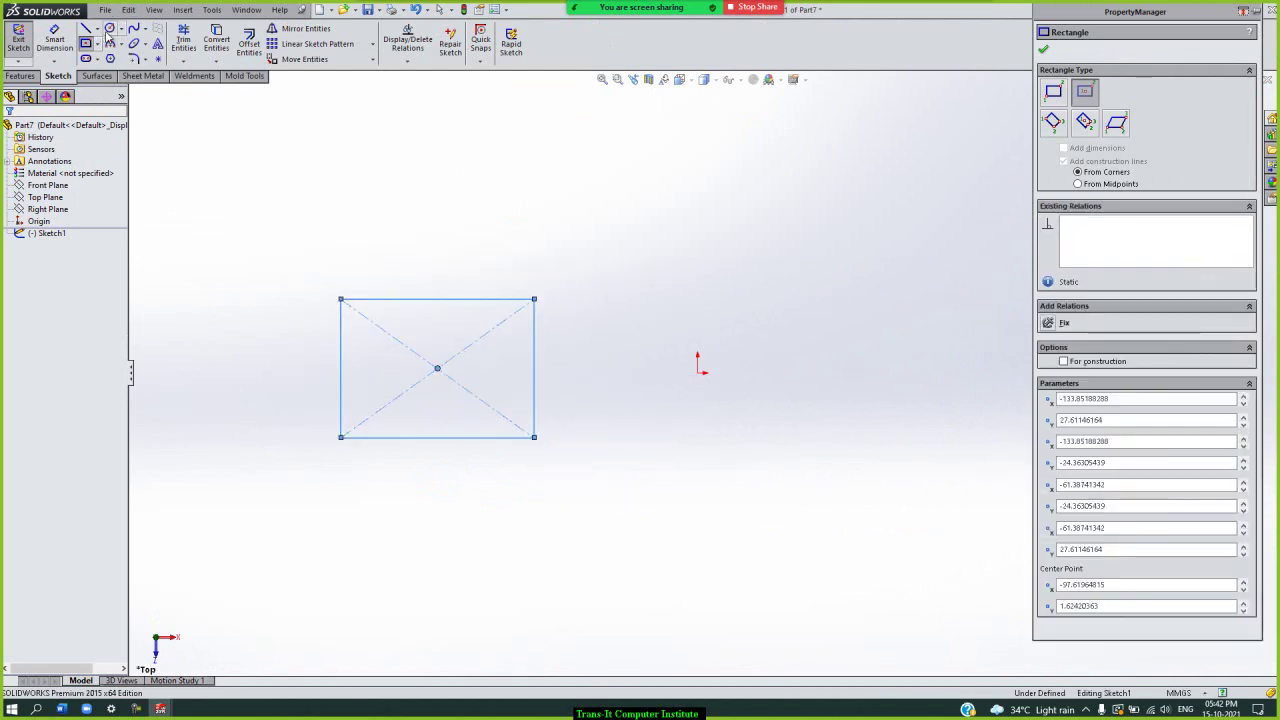
click(110, 28)
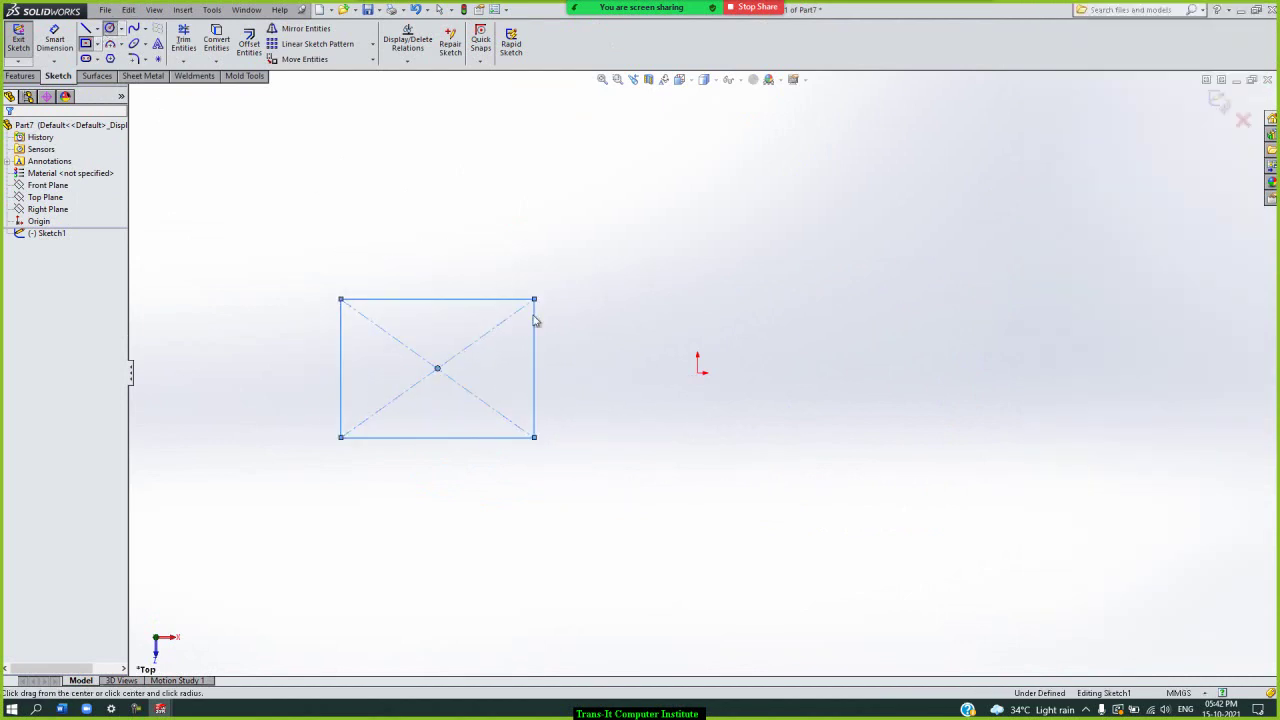
click(668, 372)
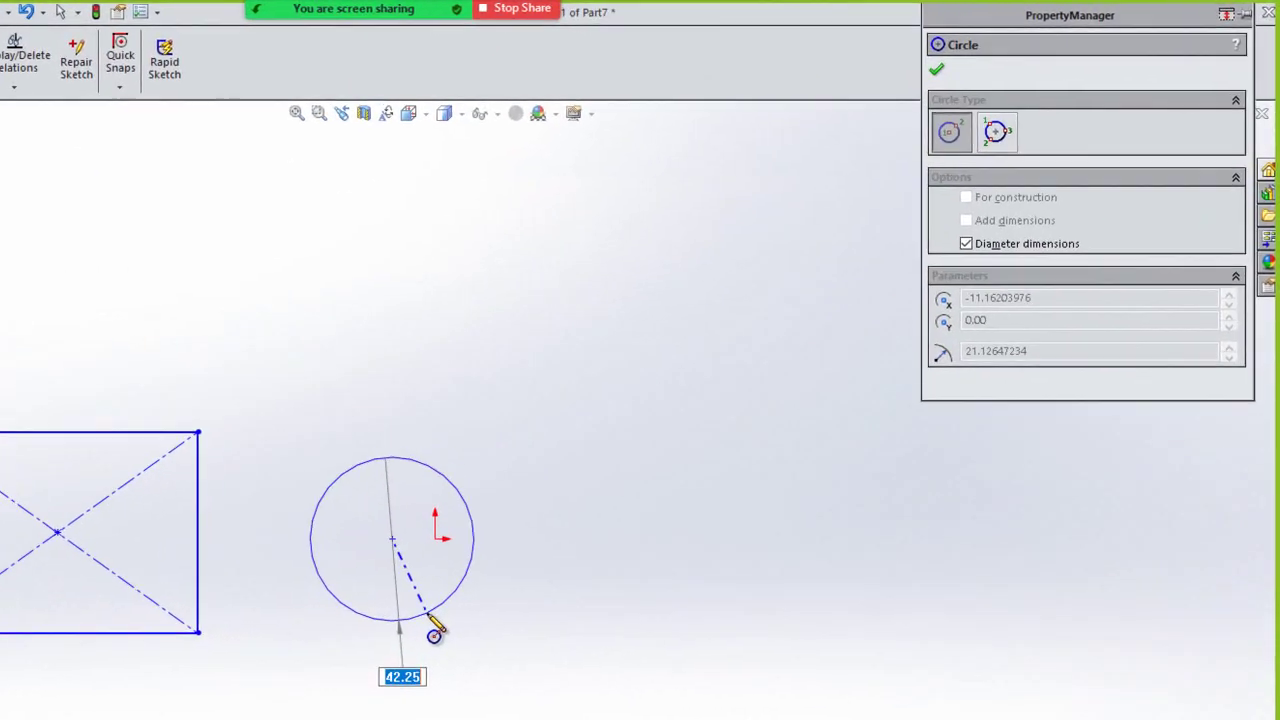
click(681, 427)
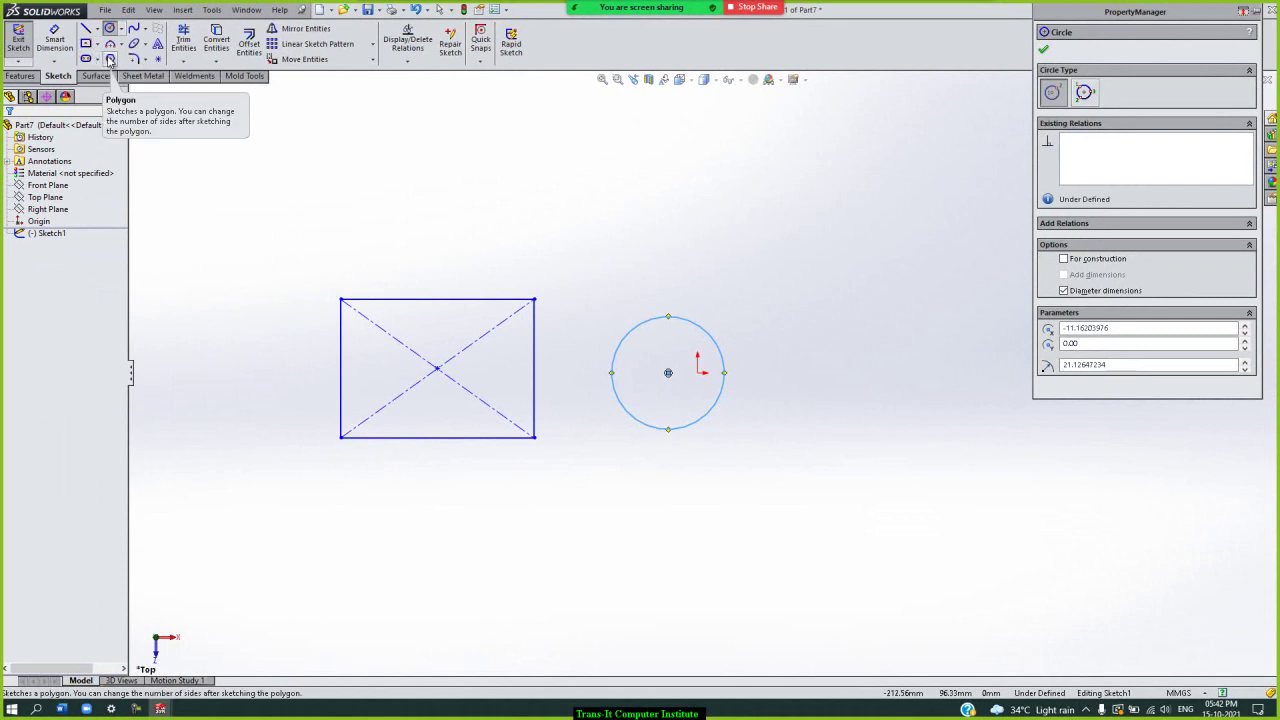
click(110, 58)
mouse_move(873, 373)
mouse_down()
mouse_move(952, 367)
mouse_move(954, 379)
mouse_up()
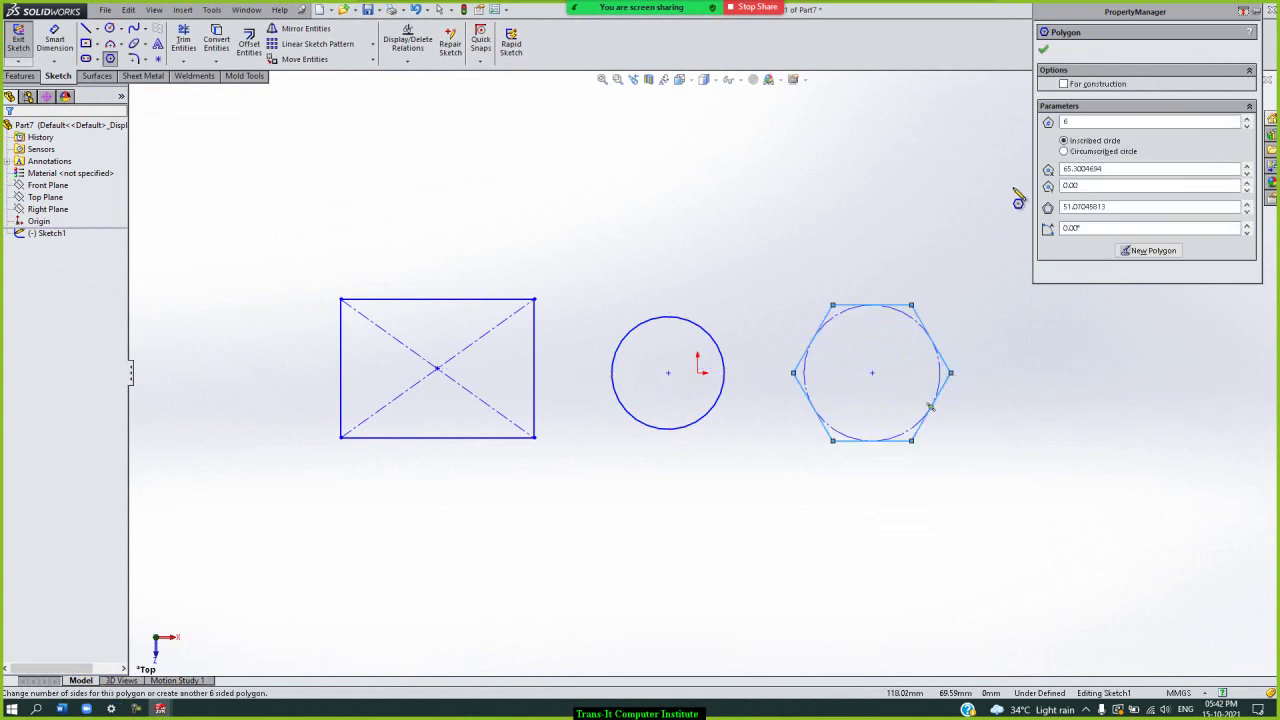
click(1047, 48)
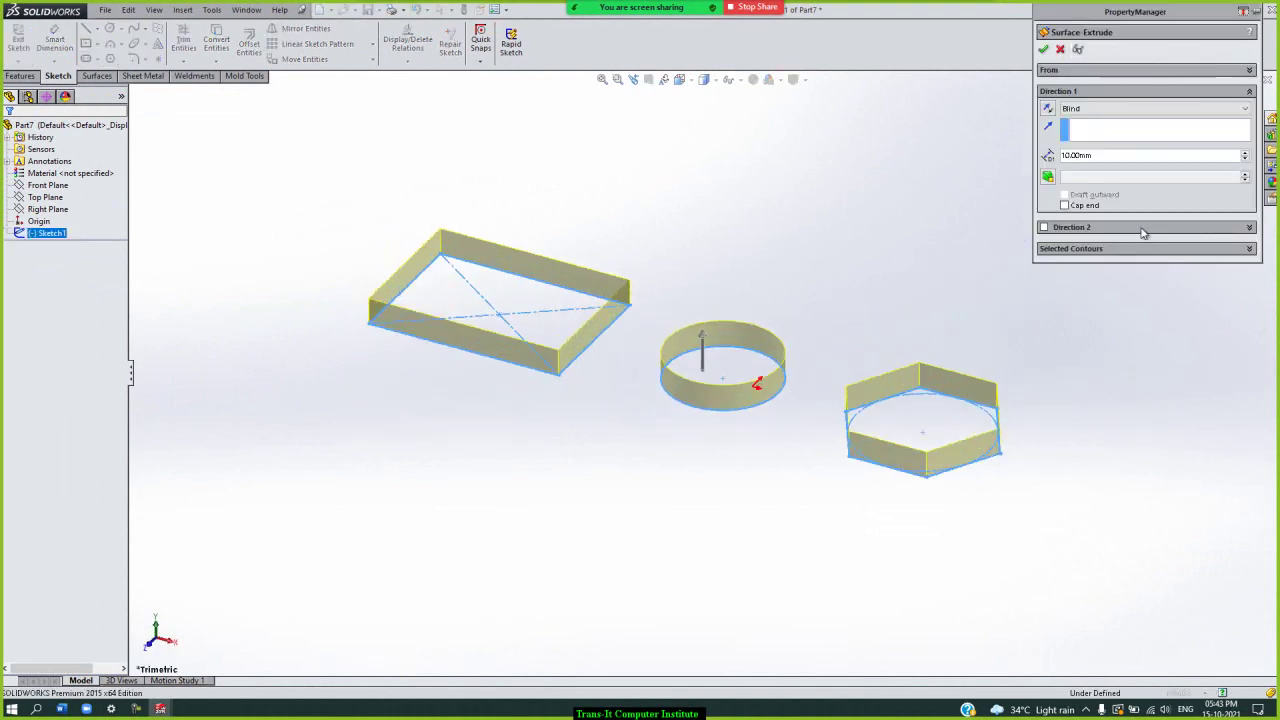
- Extrude the three outlines as 30 mm surfaces, then start Sketch2 on the Top Plane
double_click(1247, 154)
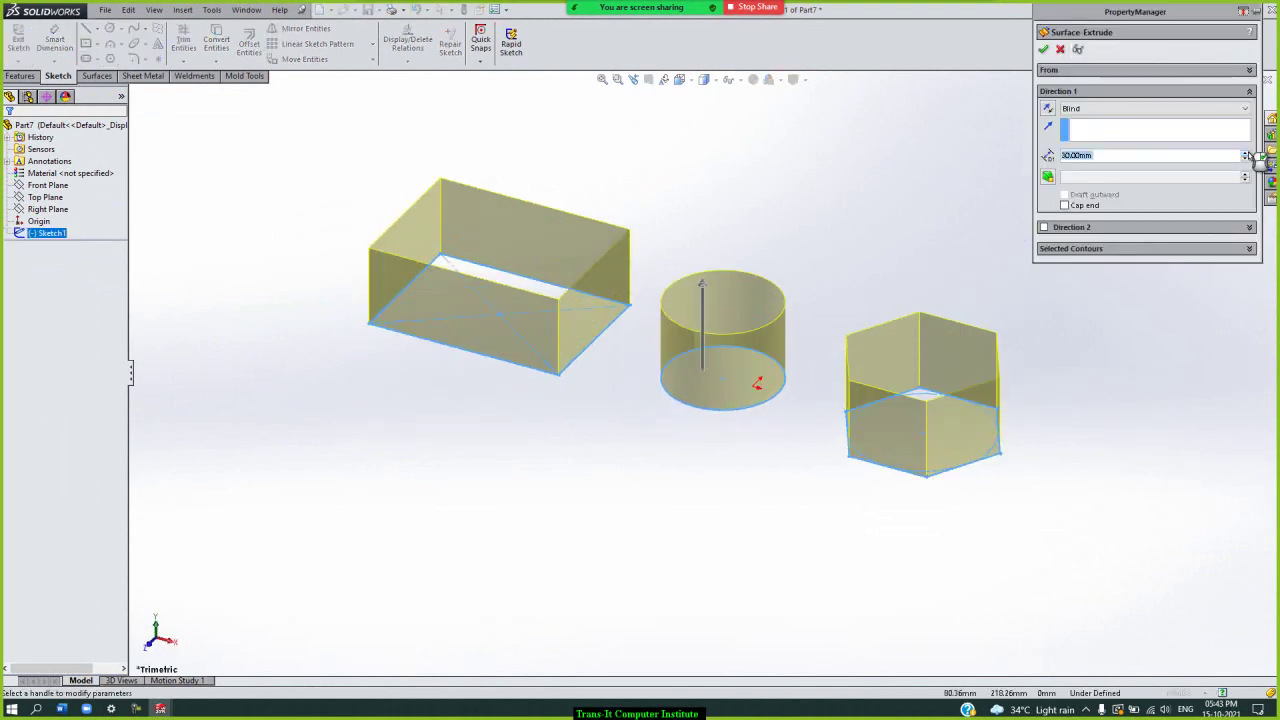
click(1043, 49)
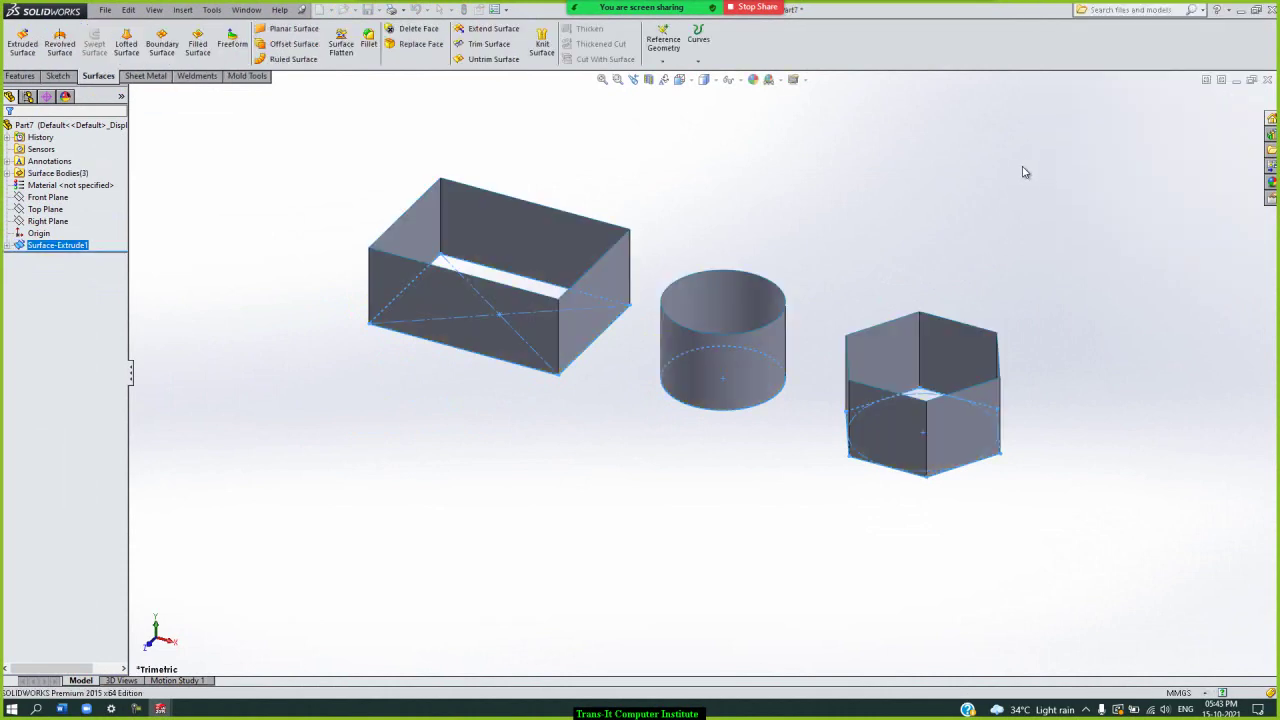
click(22, 42)
click(40, 209)
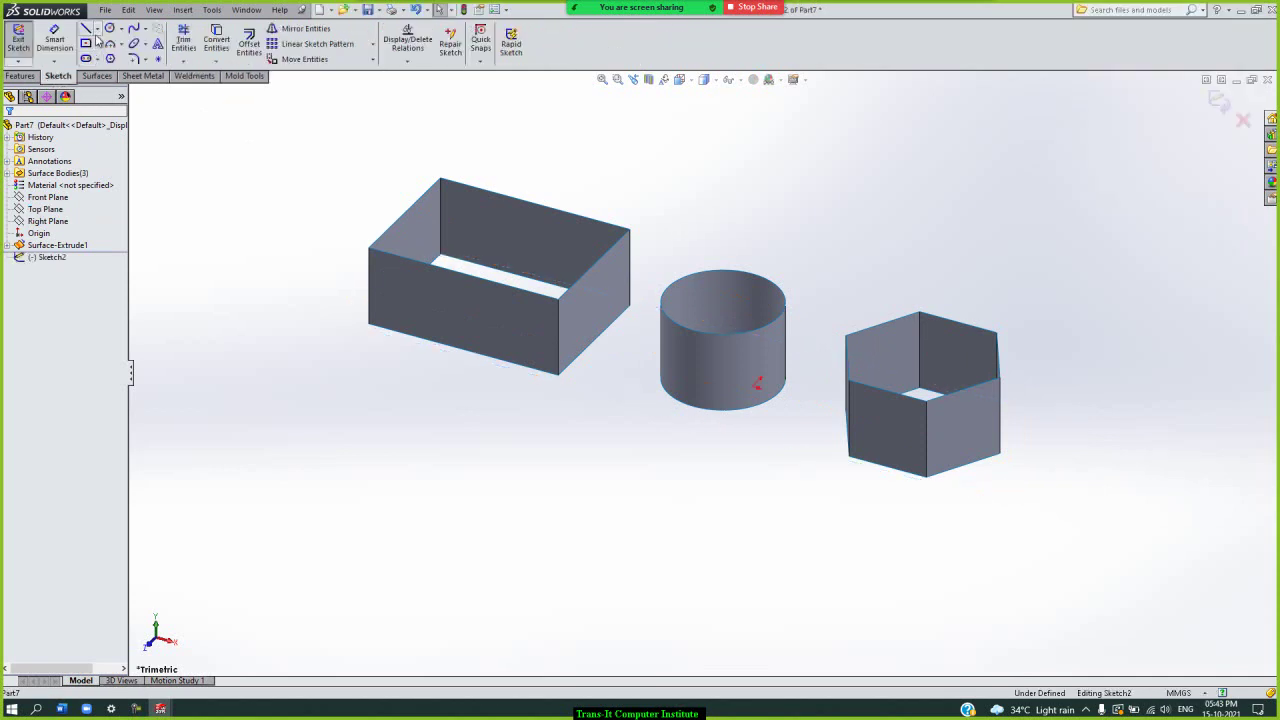
- Draw a rectangle in Sketch2 enclosing all three shapes, exit without extruding, and view from below
click(88, 45)
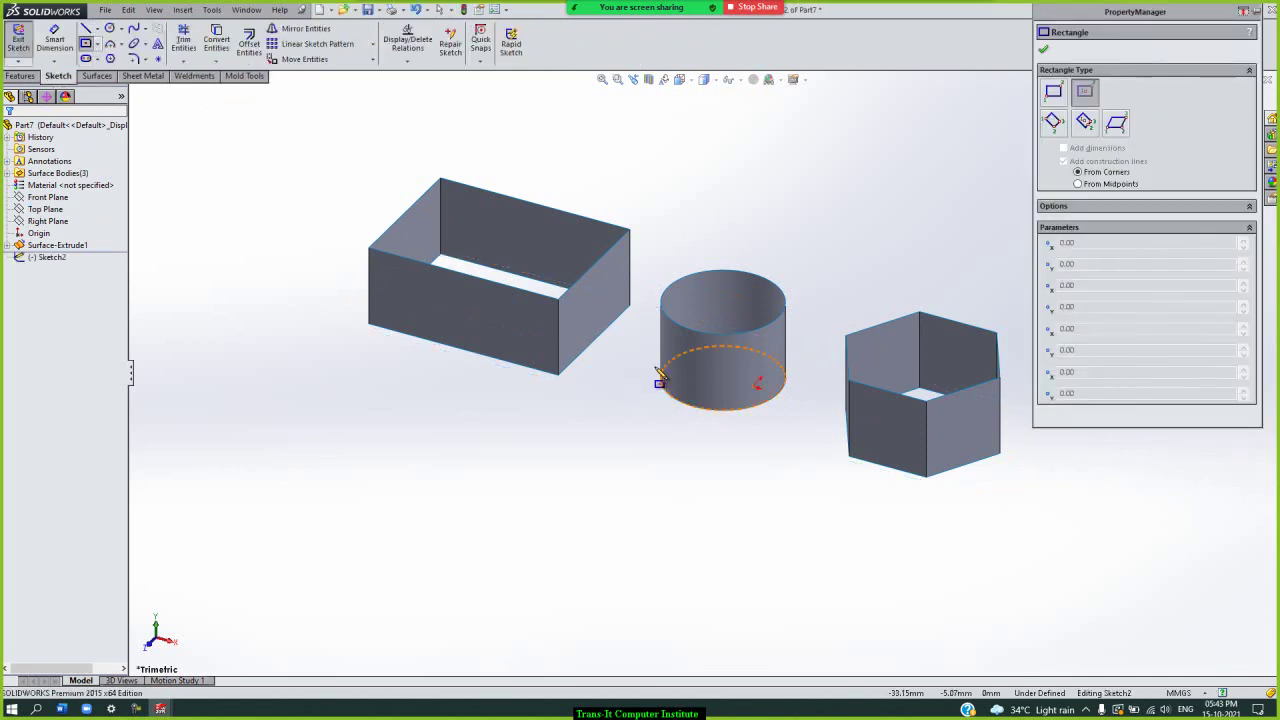
click(654, 375)
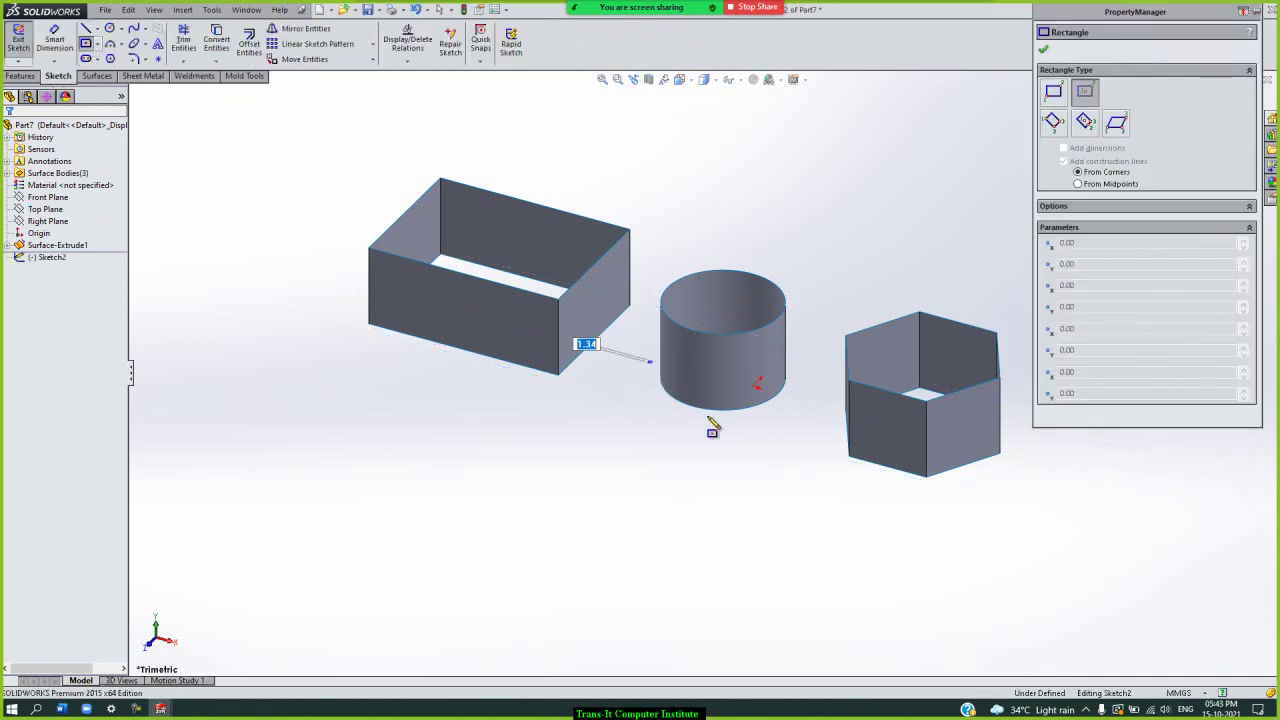
click(974, 558)
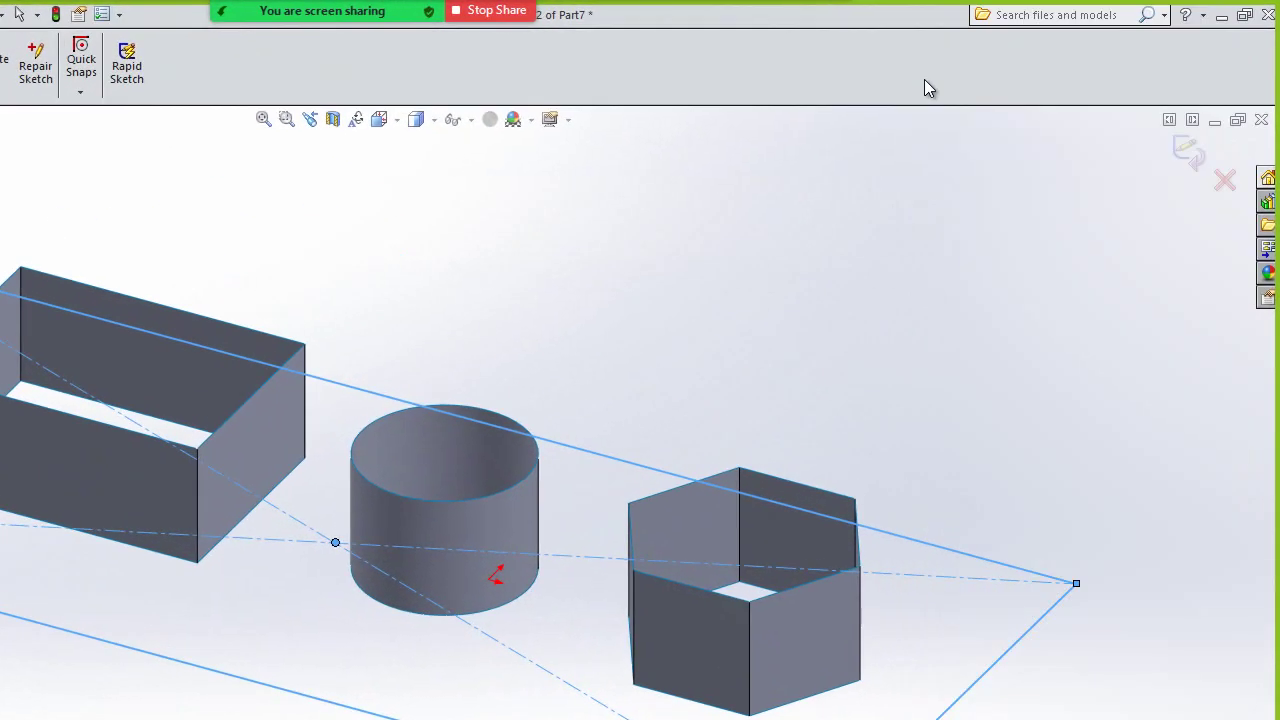
key(ctrl+e)
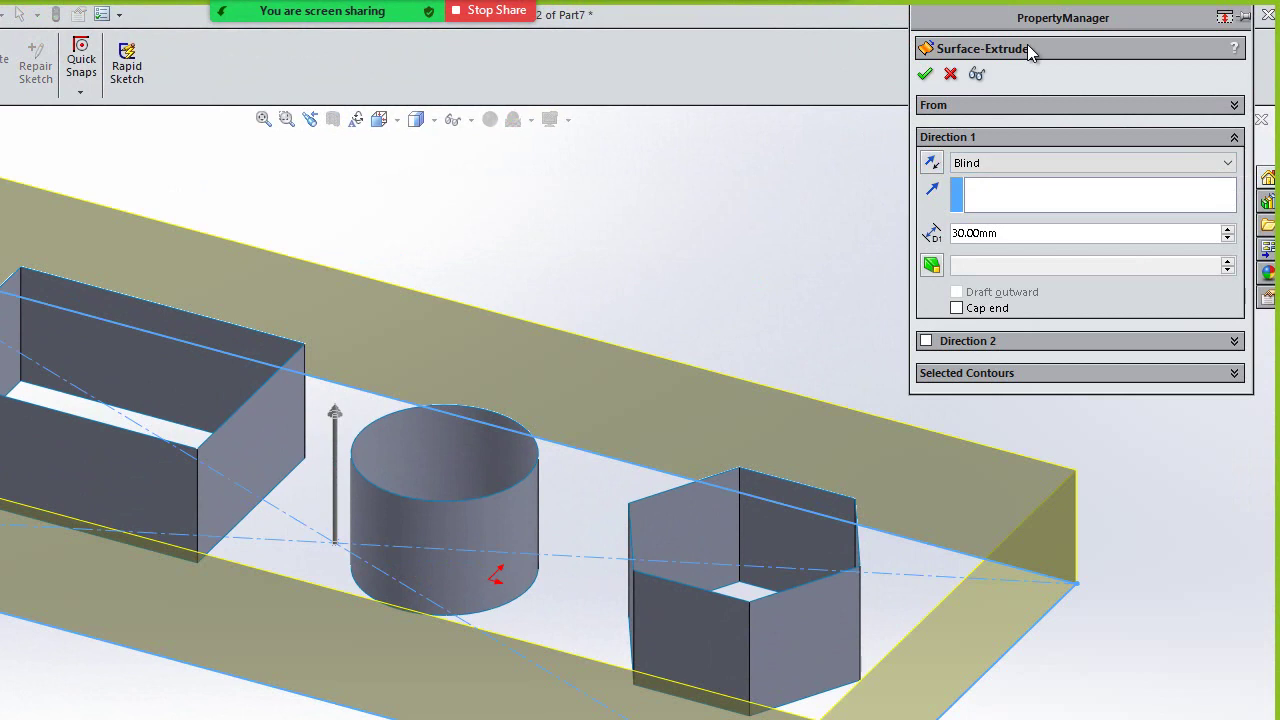
click(957, 73)
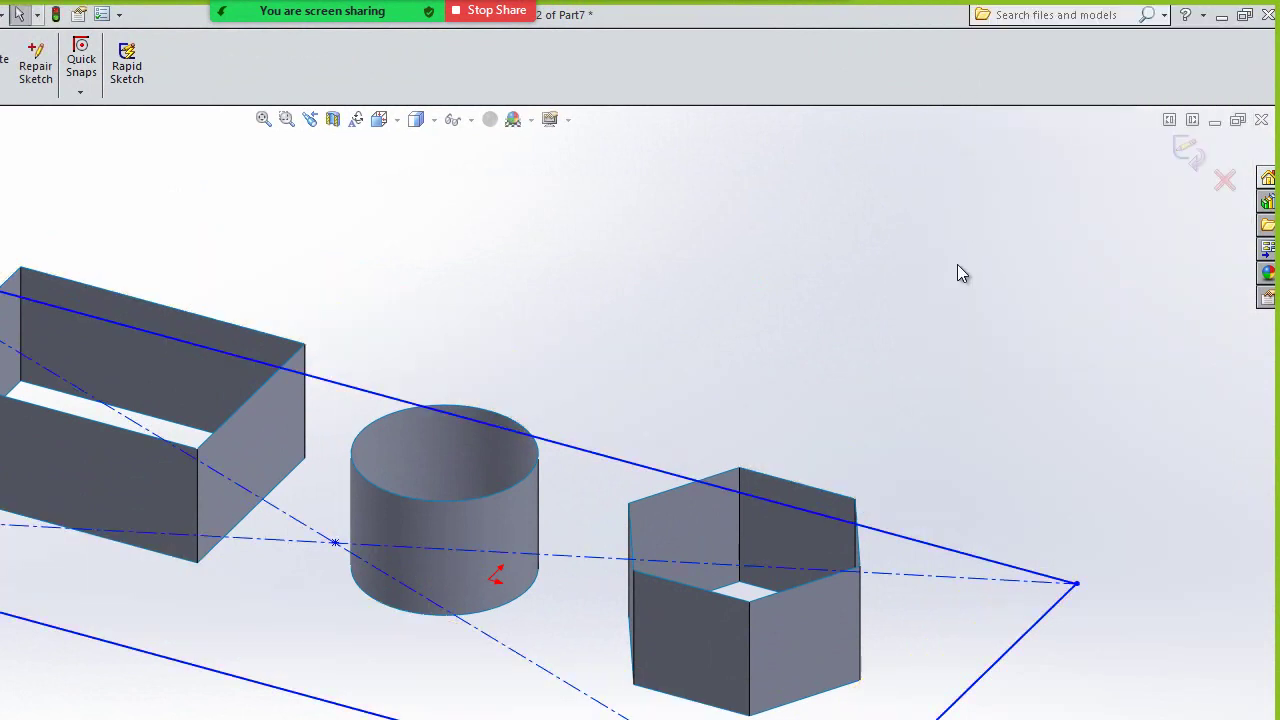
click(1186, 152)
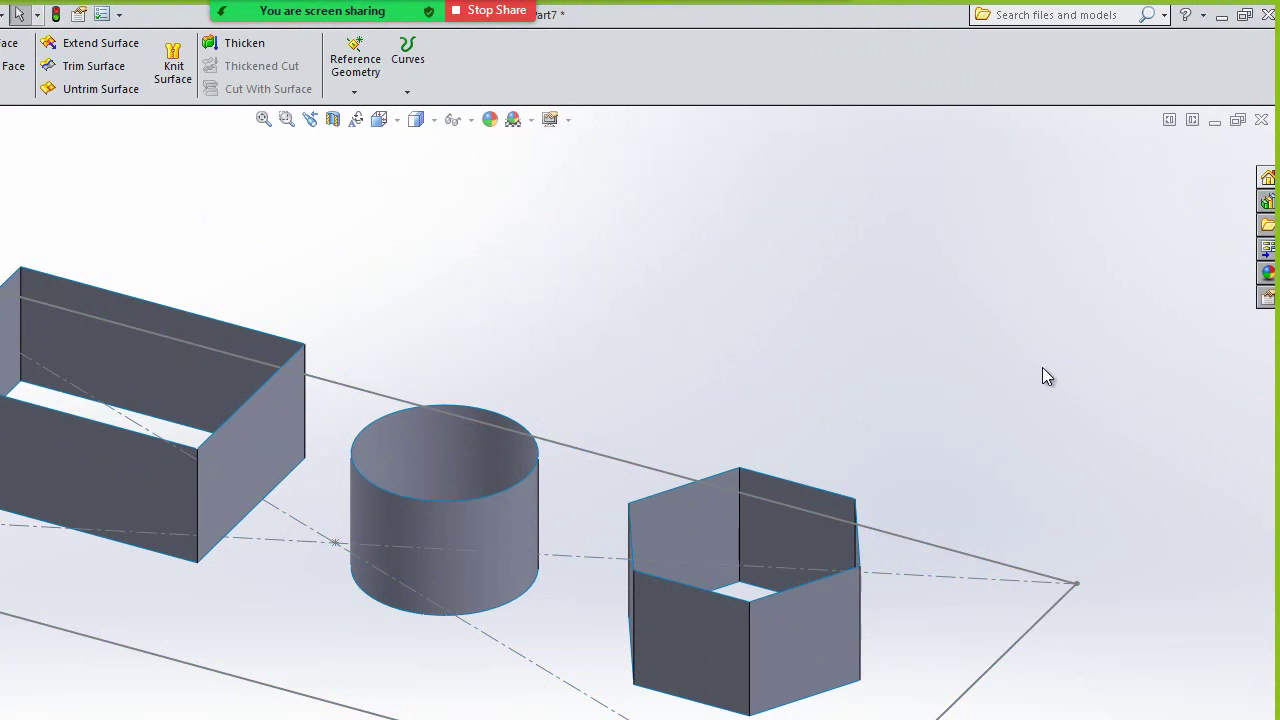
key(shift+Up)
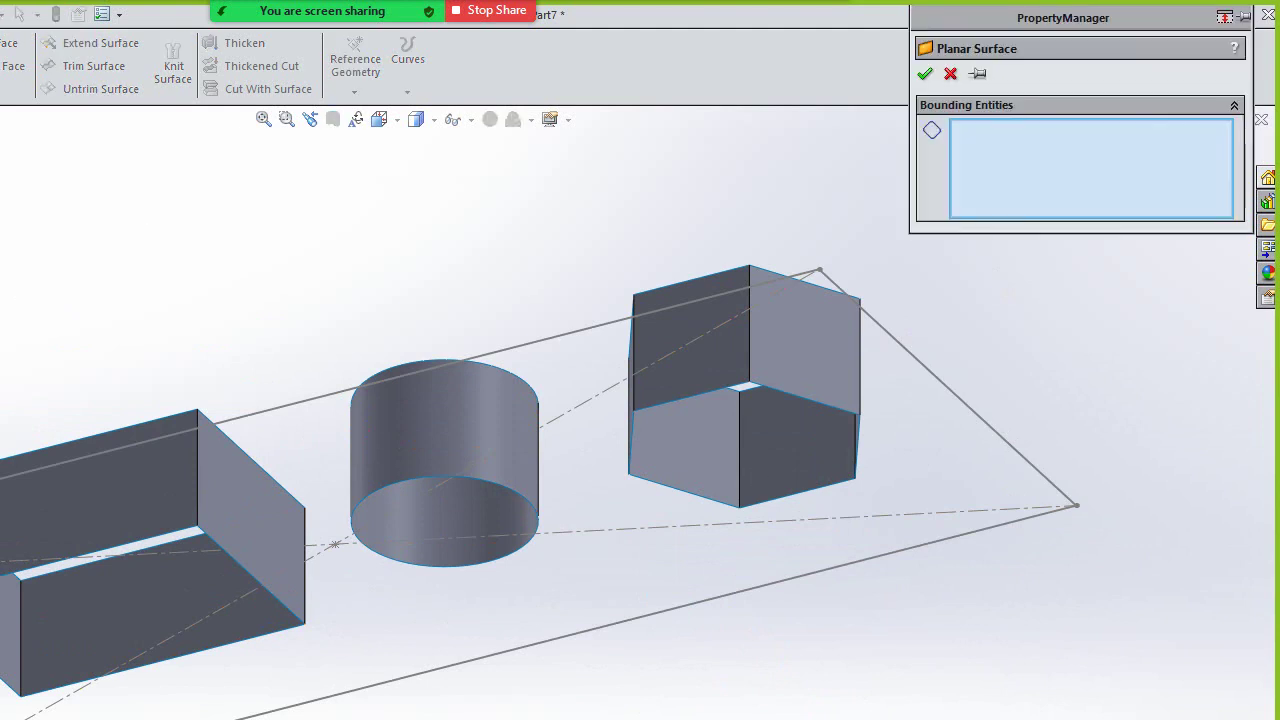
- Create a planar surface bounded by Sketch2 and the box's four bottom edges
click(1091, 145)
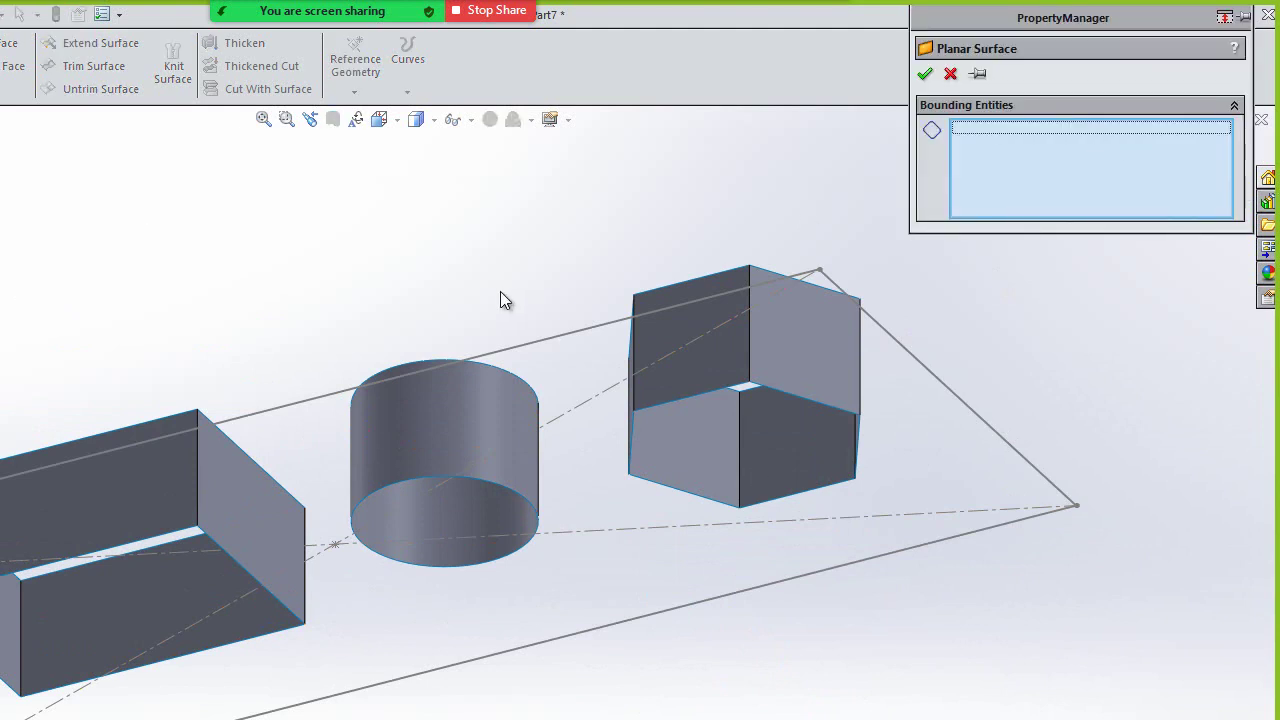
click(314, 404)
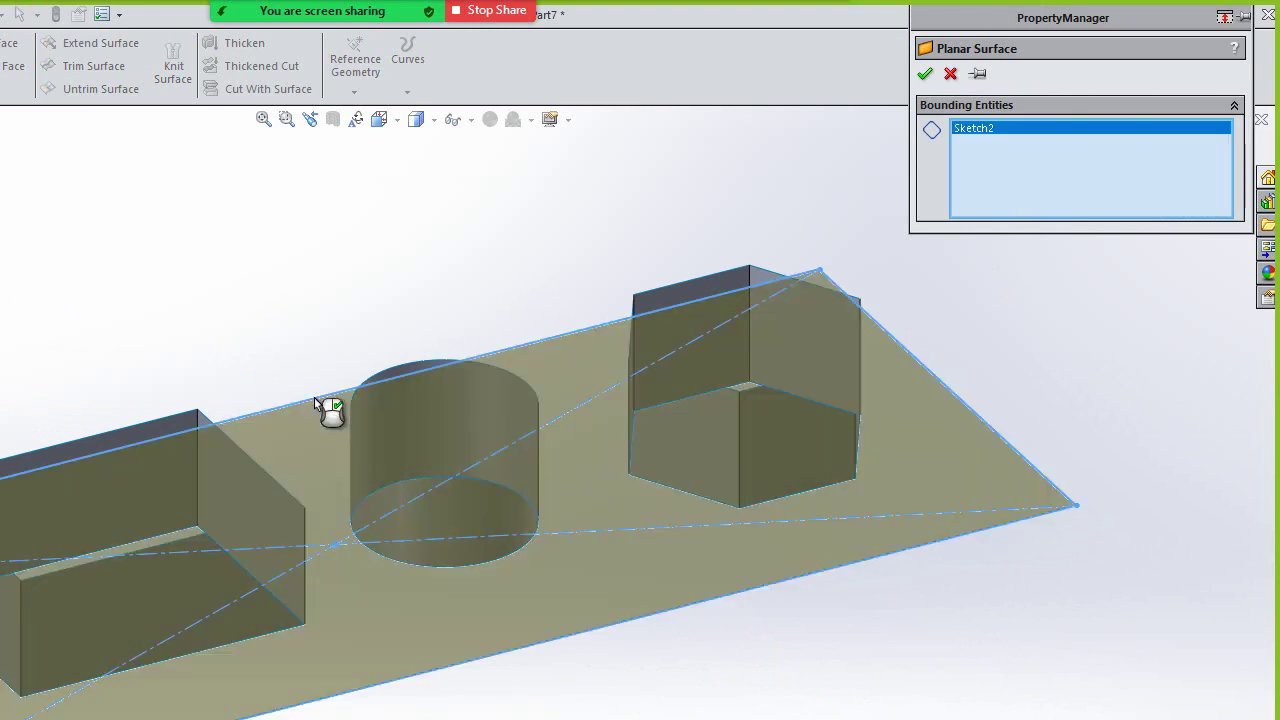
click(1025, 165)
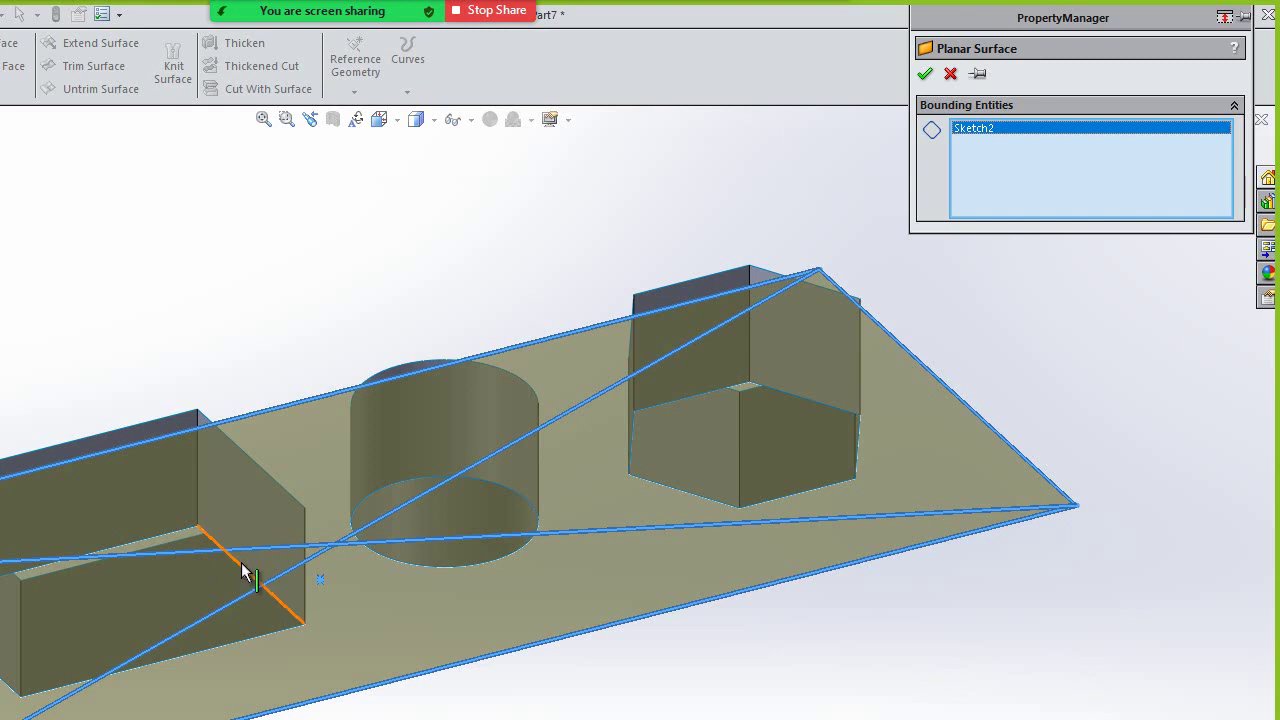
click(241, 565)
click(483, 453)
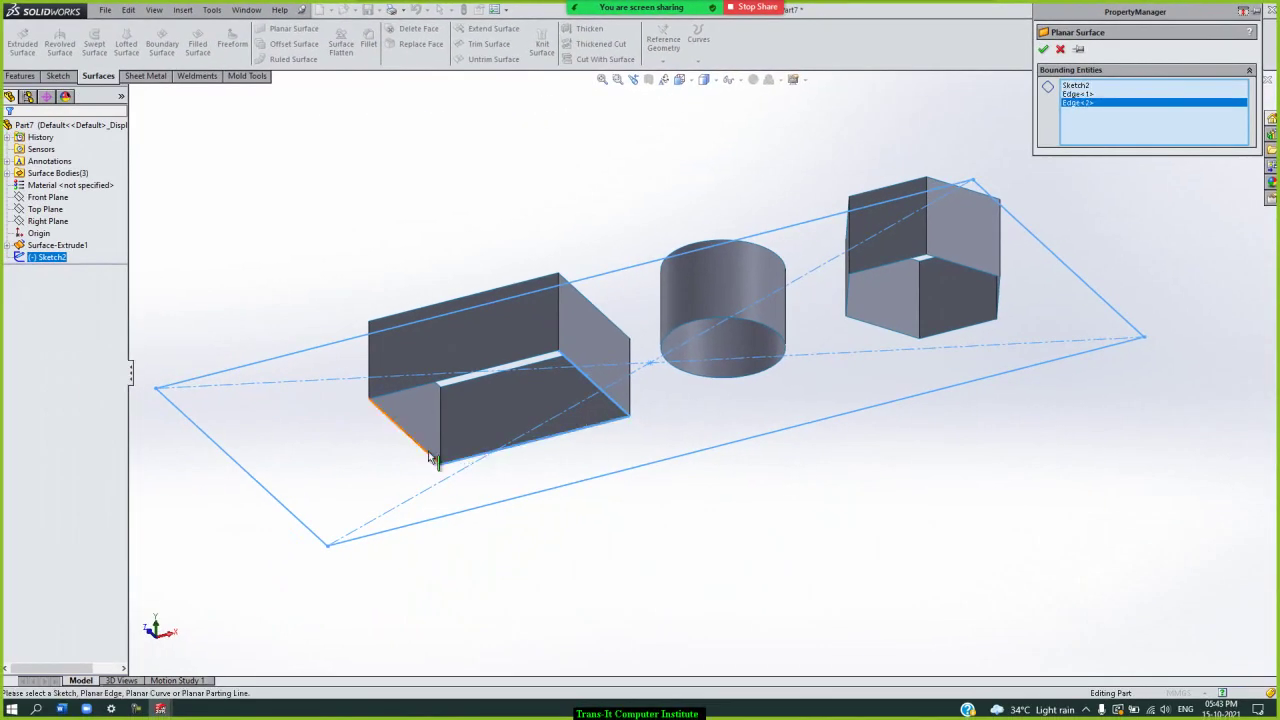
click(432, 454)
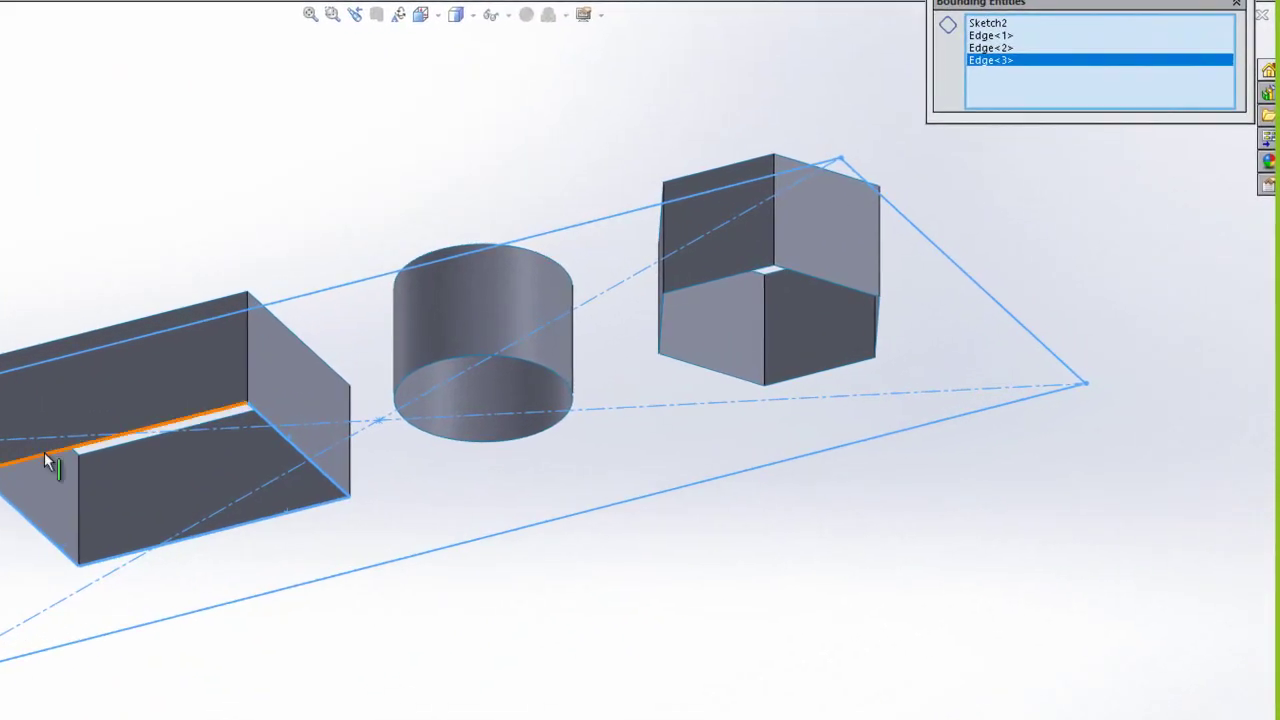
click(44, 452)
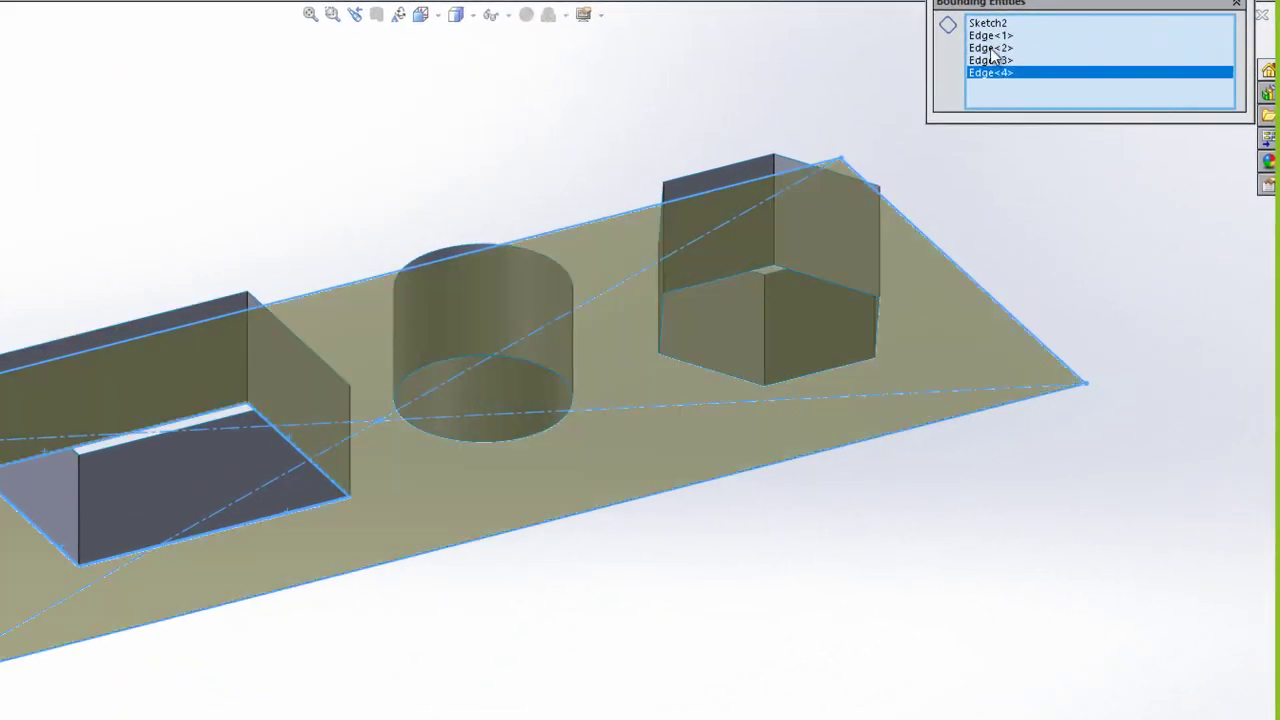
key(Return)
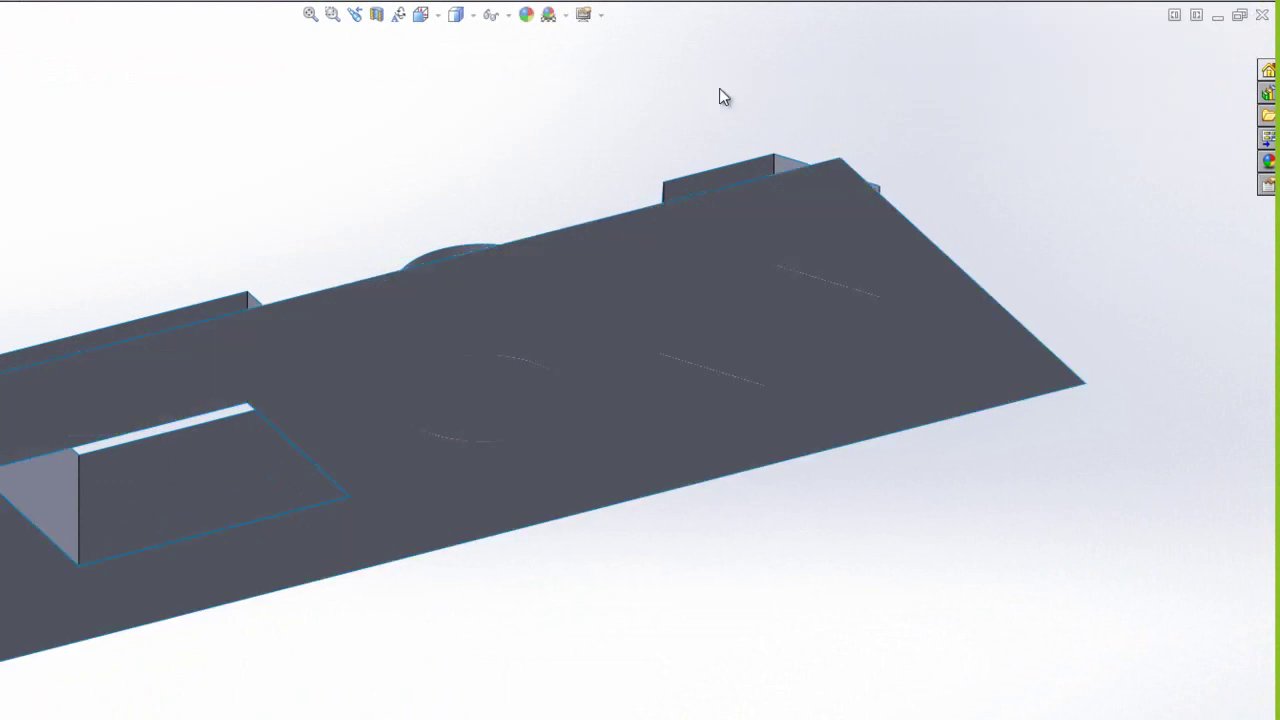
key(shift+Up)
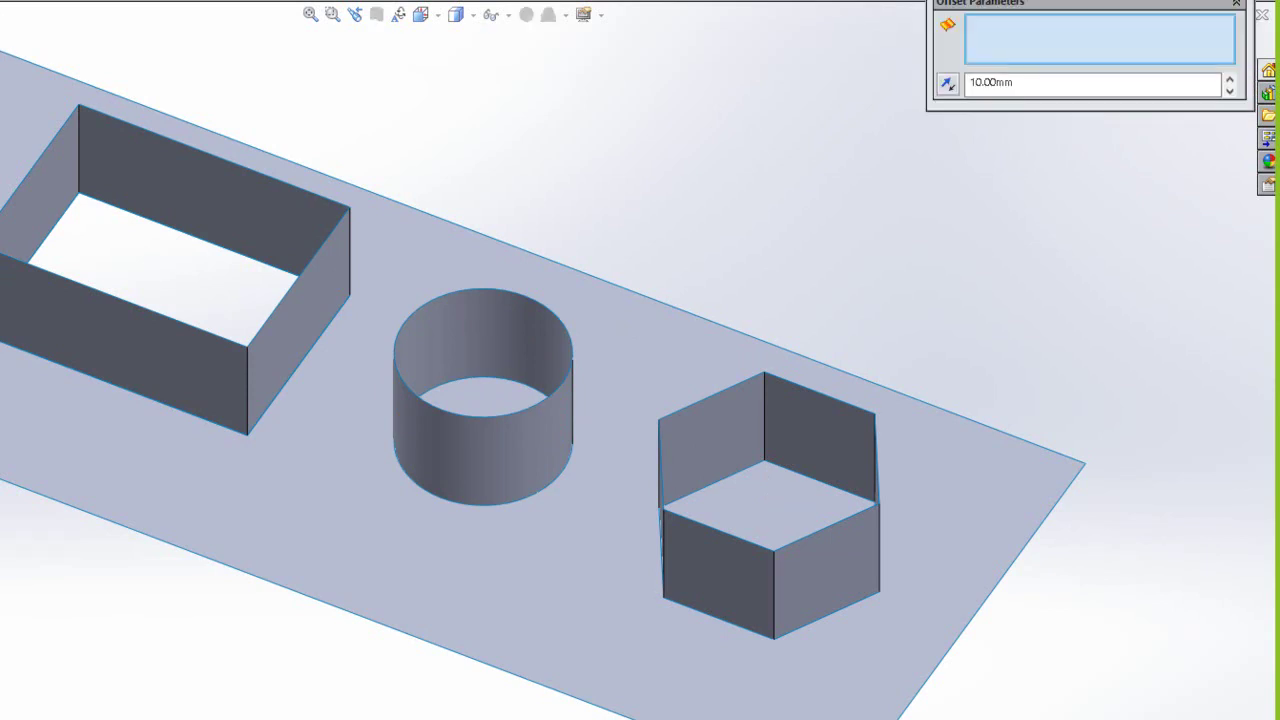
- Offset the box's front wall 50 mm outward as a separate surface panel
click(167, 362)
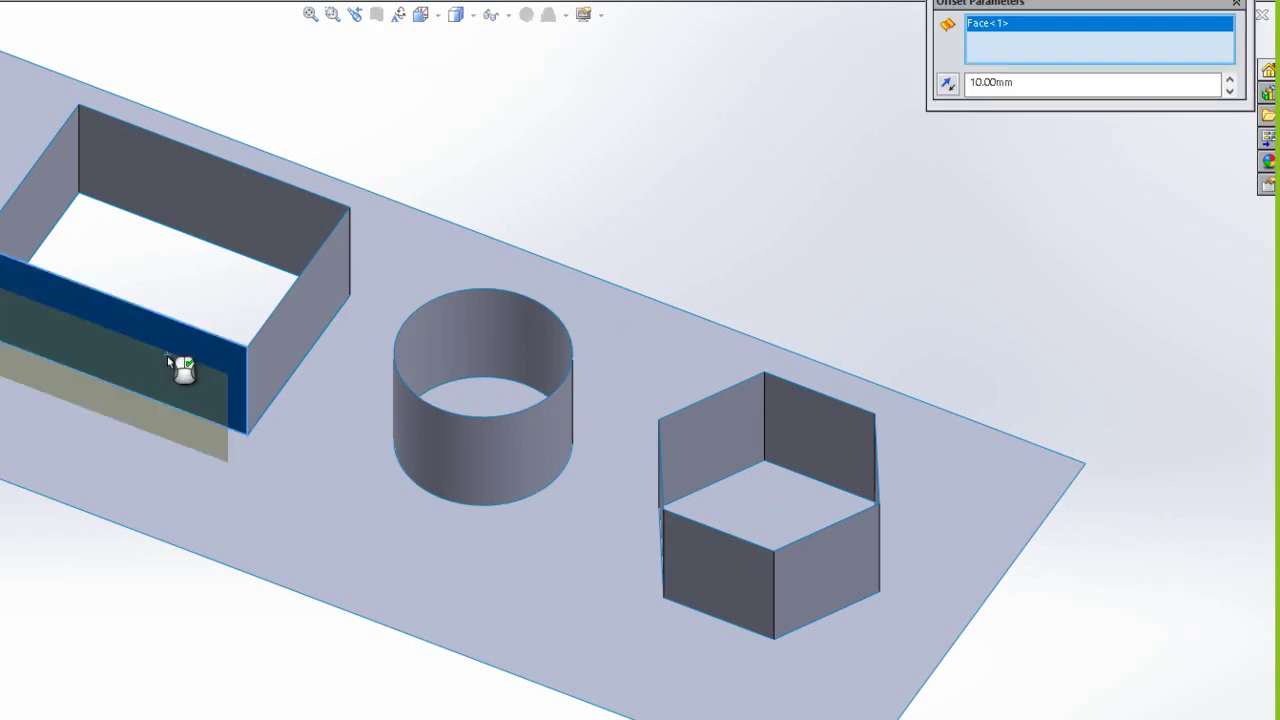
click(1228, 83)
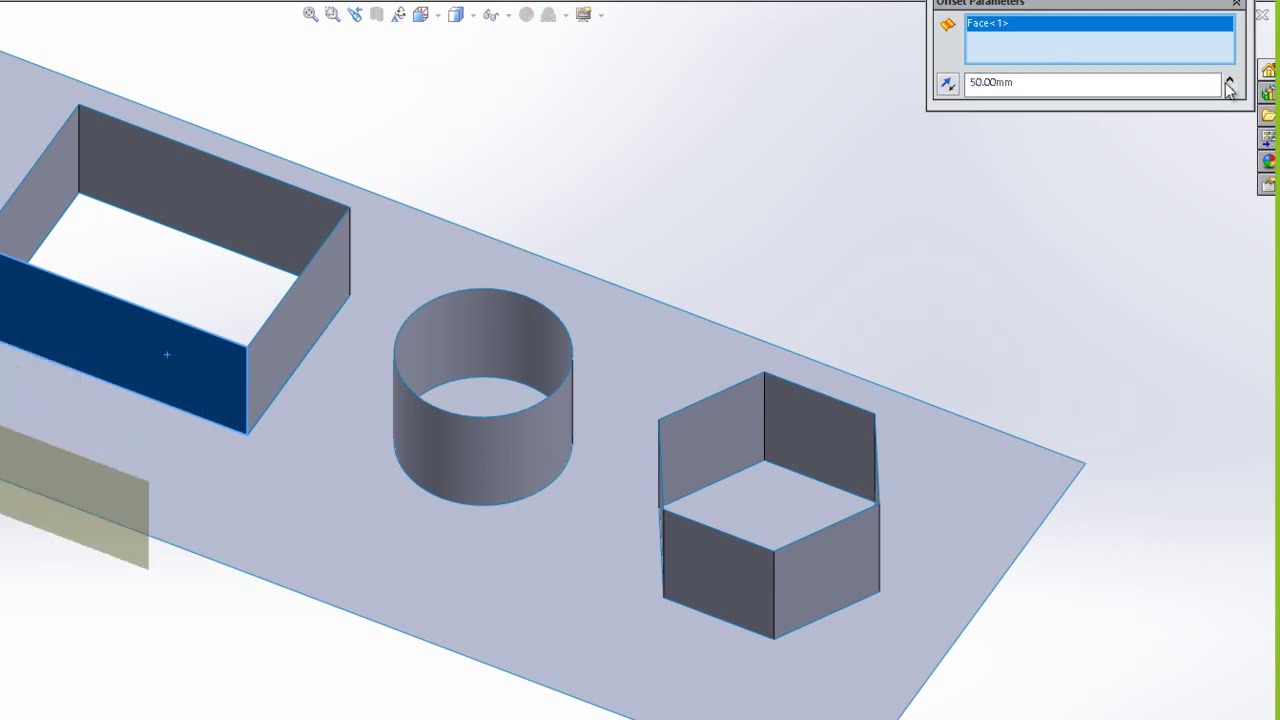
click(950, 86)
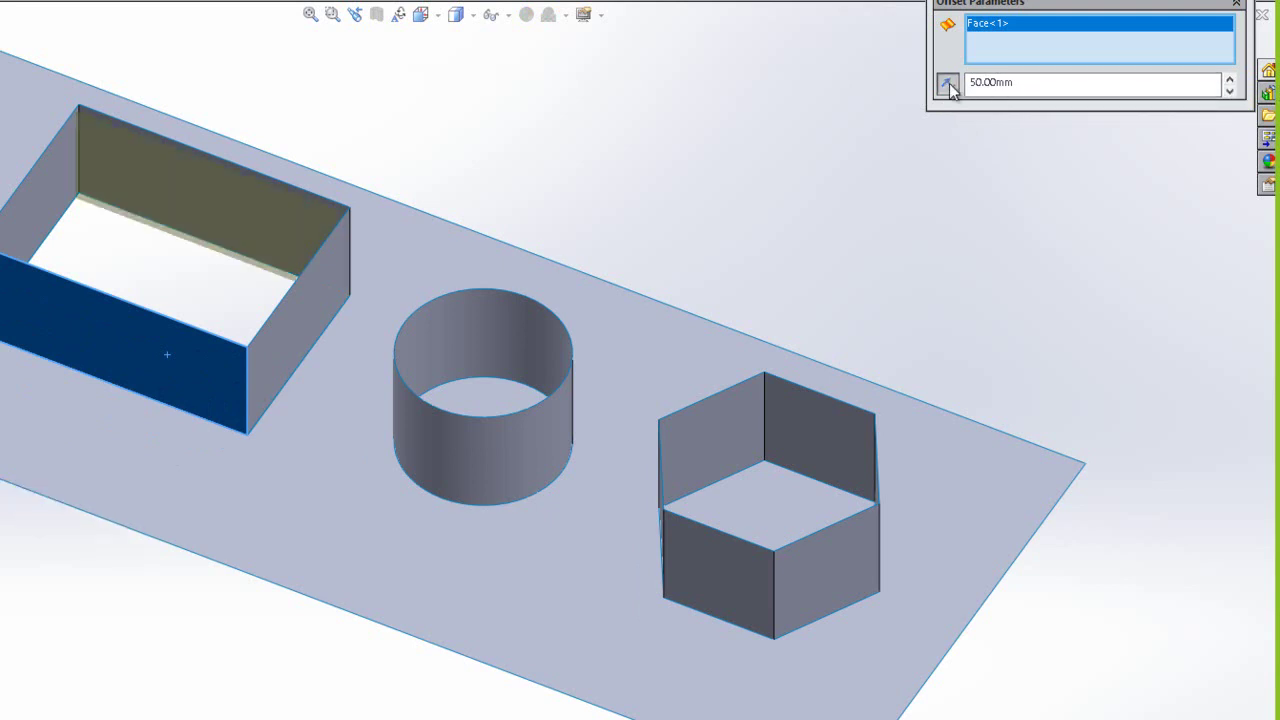
click(950, 86)
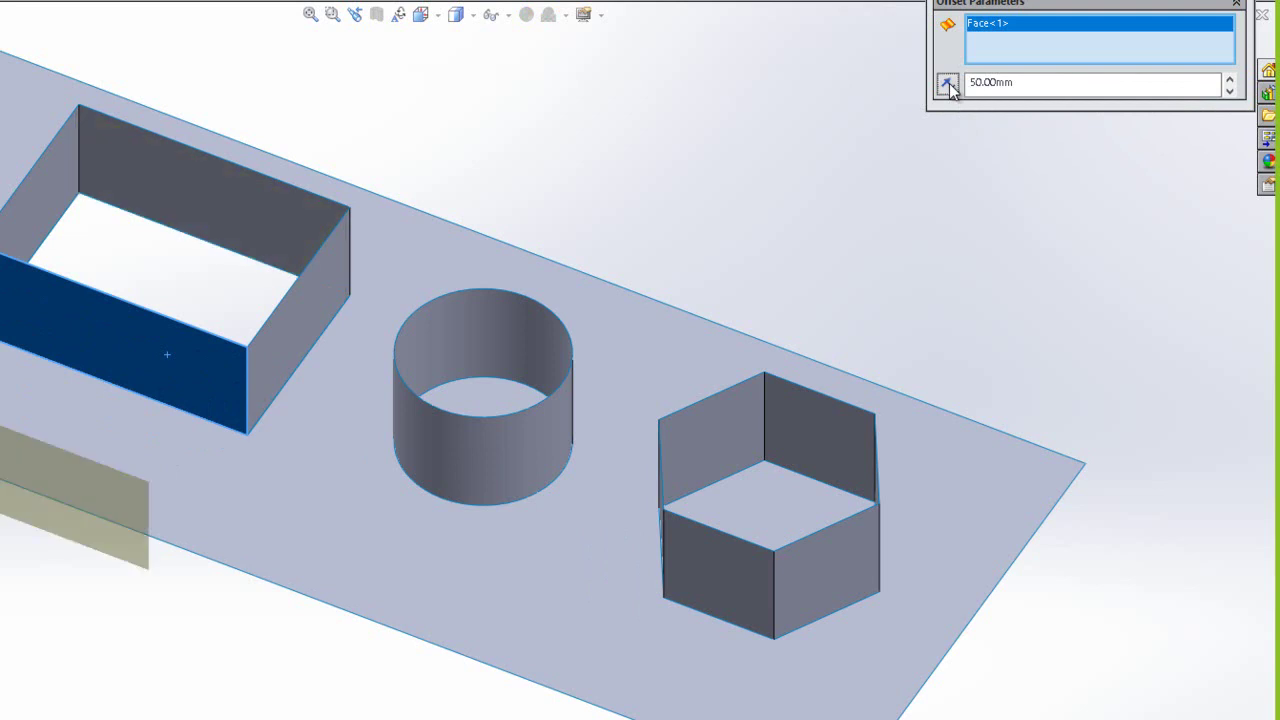
key(Return)
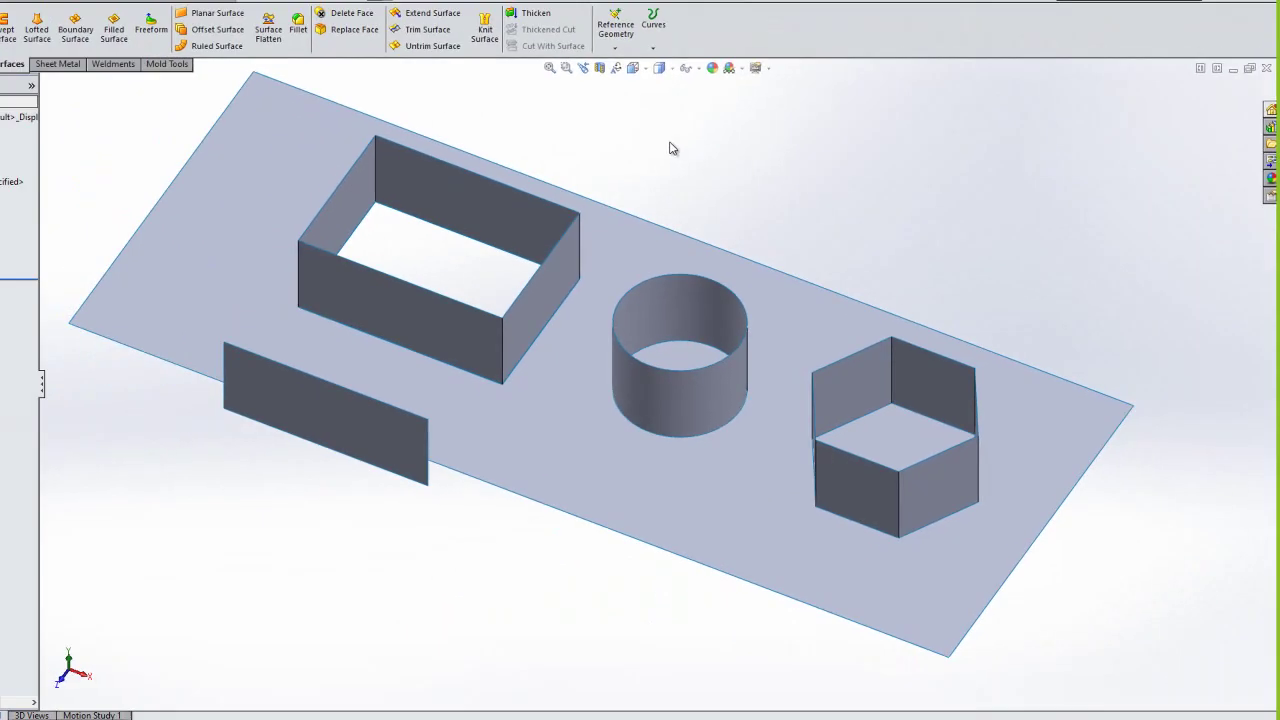
- Create a new part and start an extruded surface sketched on the Front Plane
key(ctrl+n)
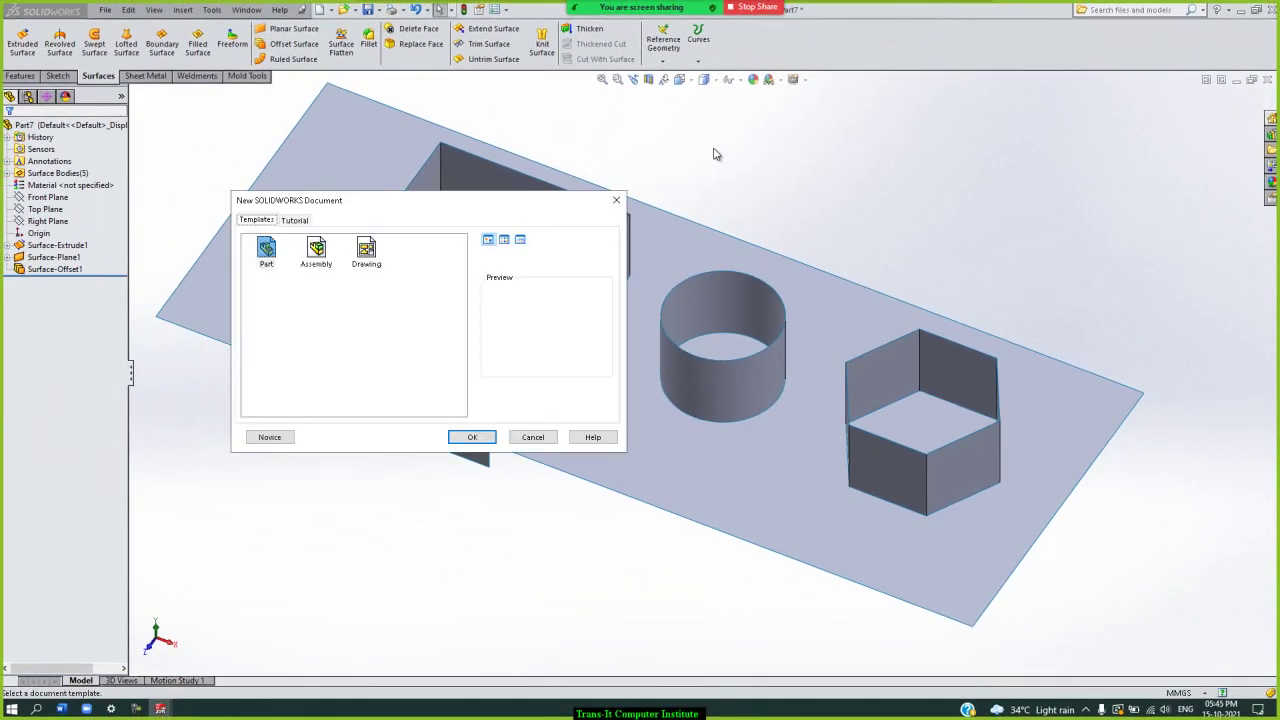
key(Return)
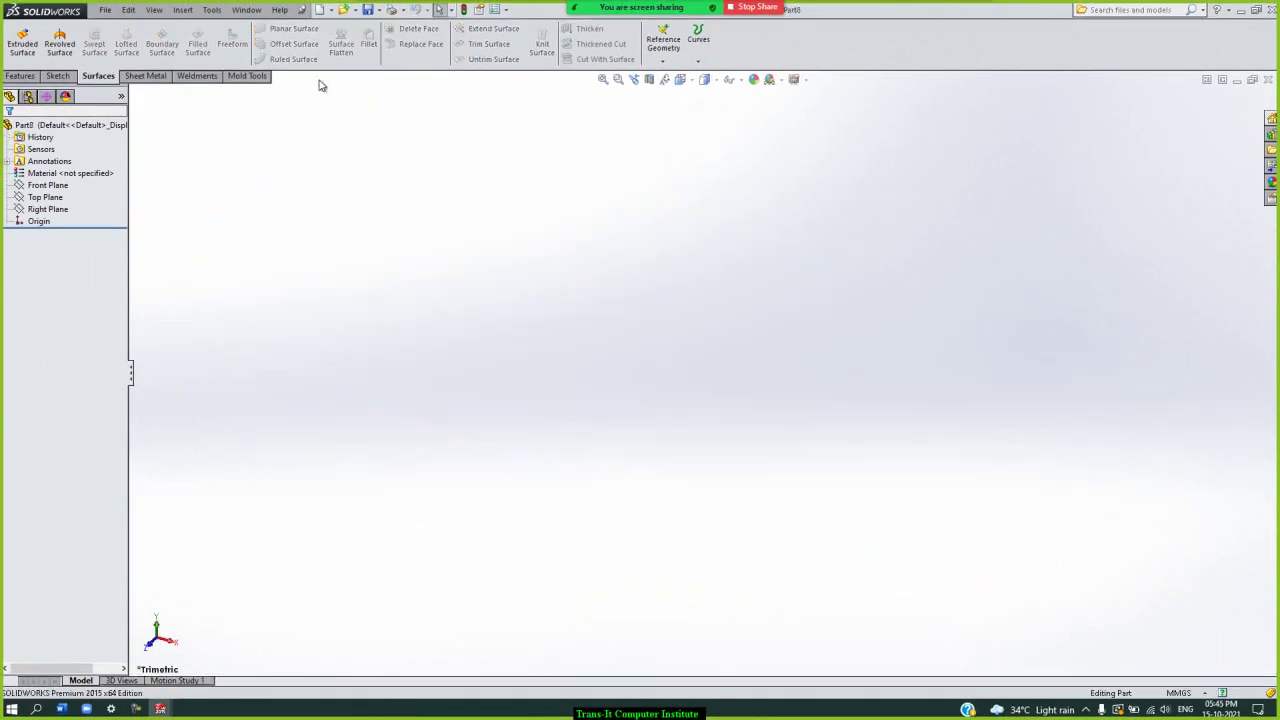
click(30, 48)
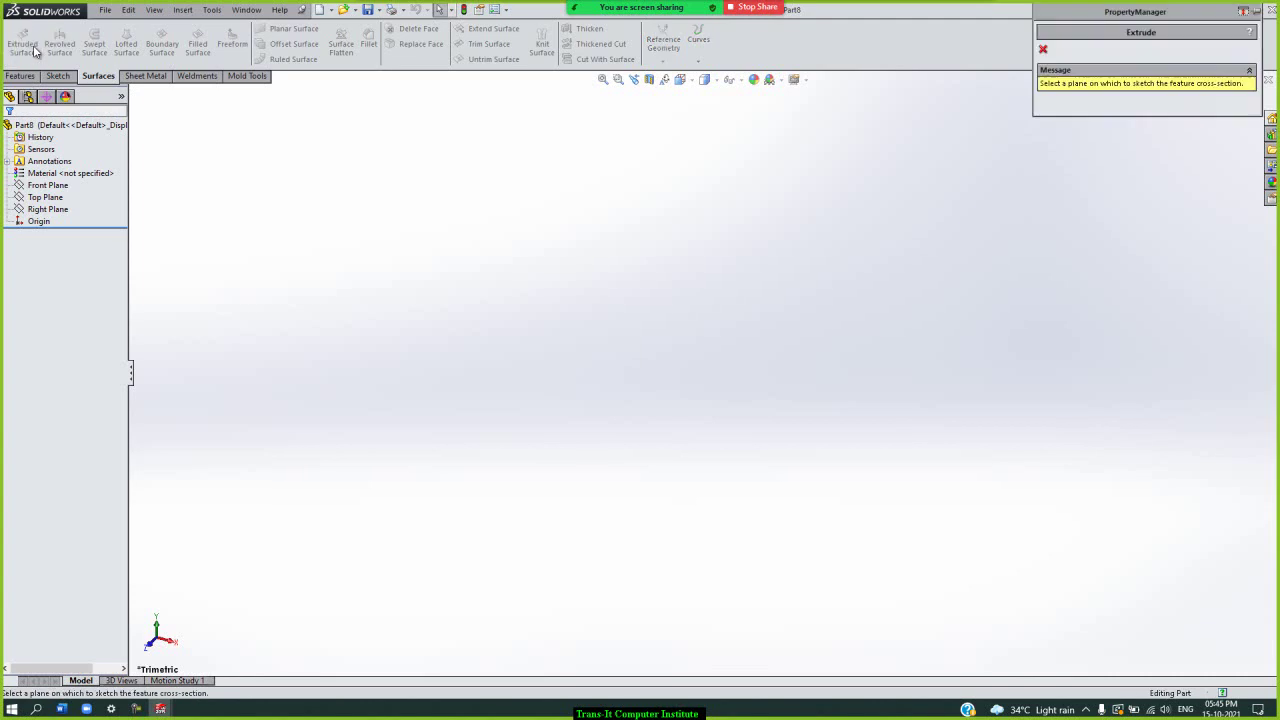
click(782, 225)
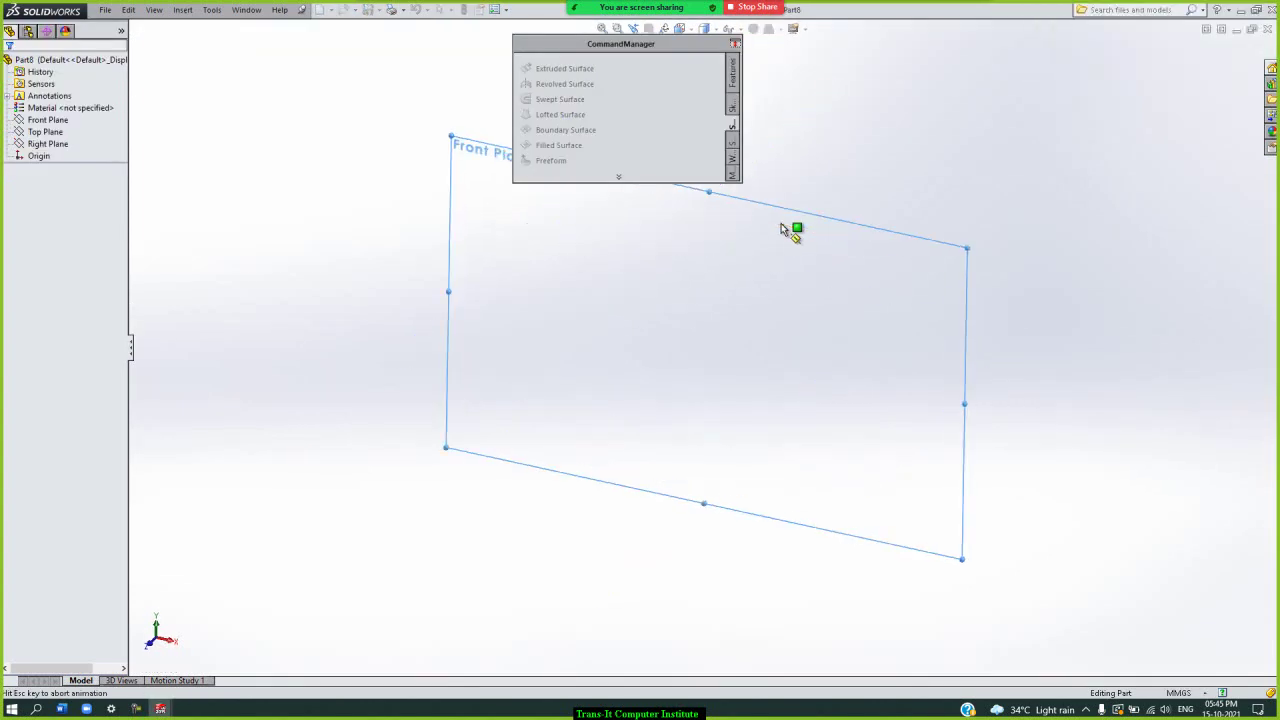
double_click(650, 45)
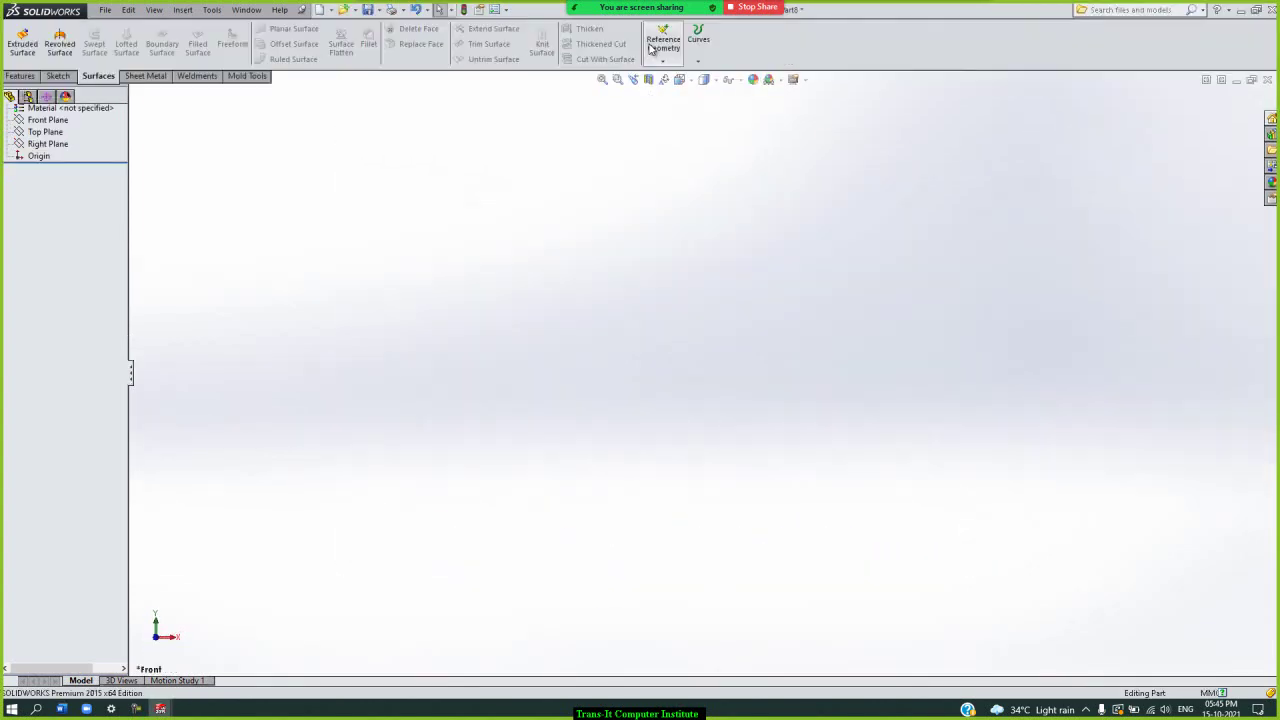
click(24, 48)
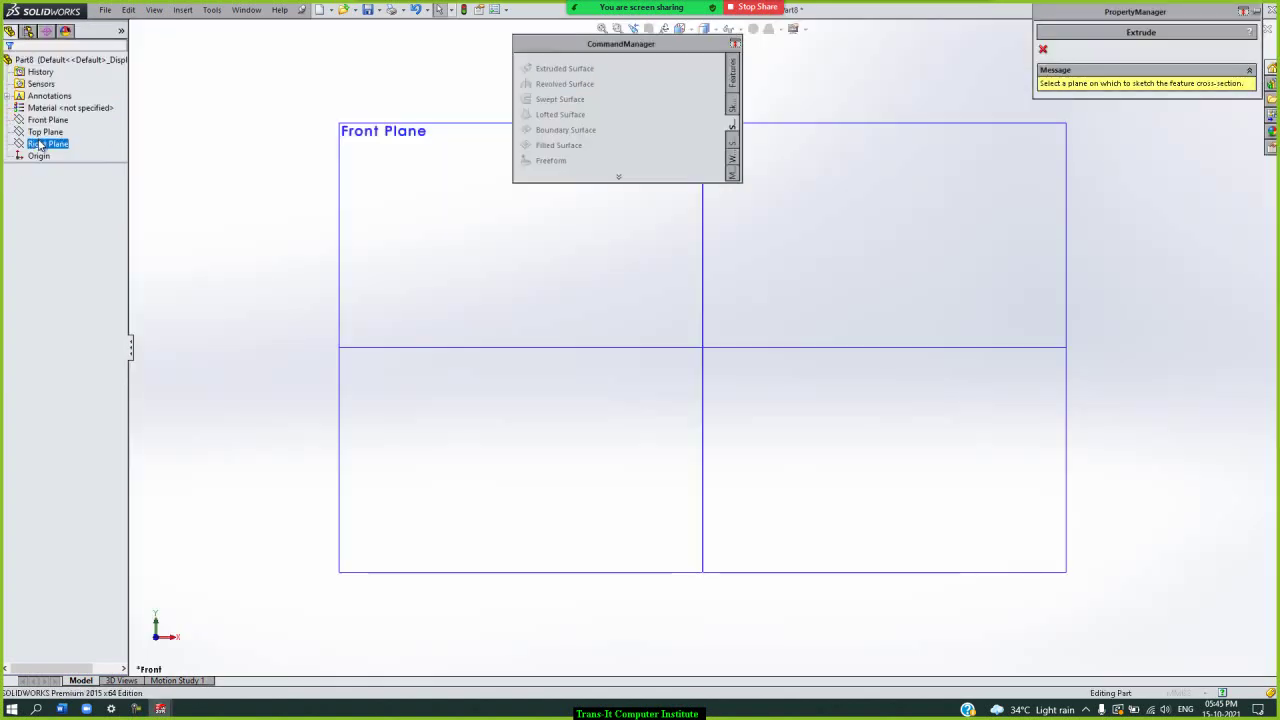
click(53, 122)
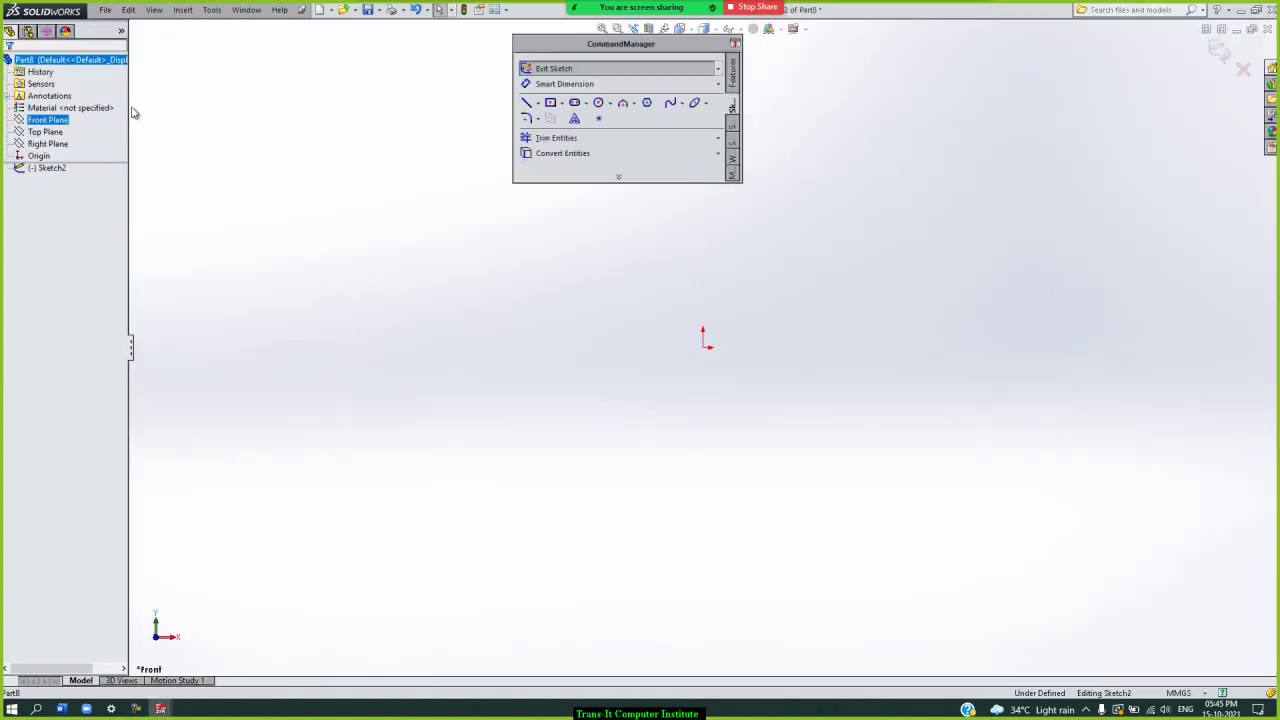
double_click(555, 47)
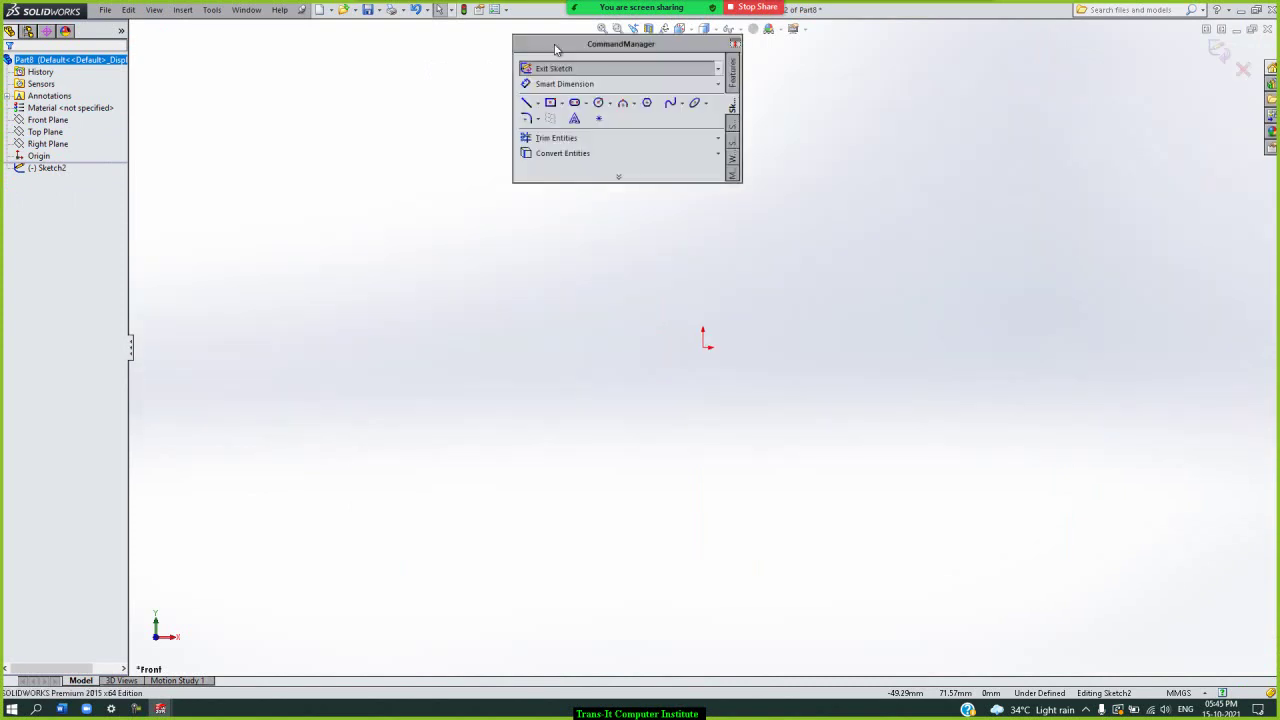
double_click(555, 47)
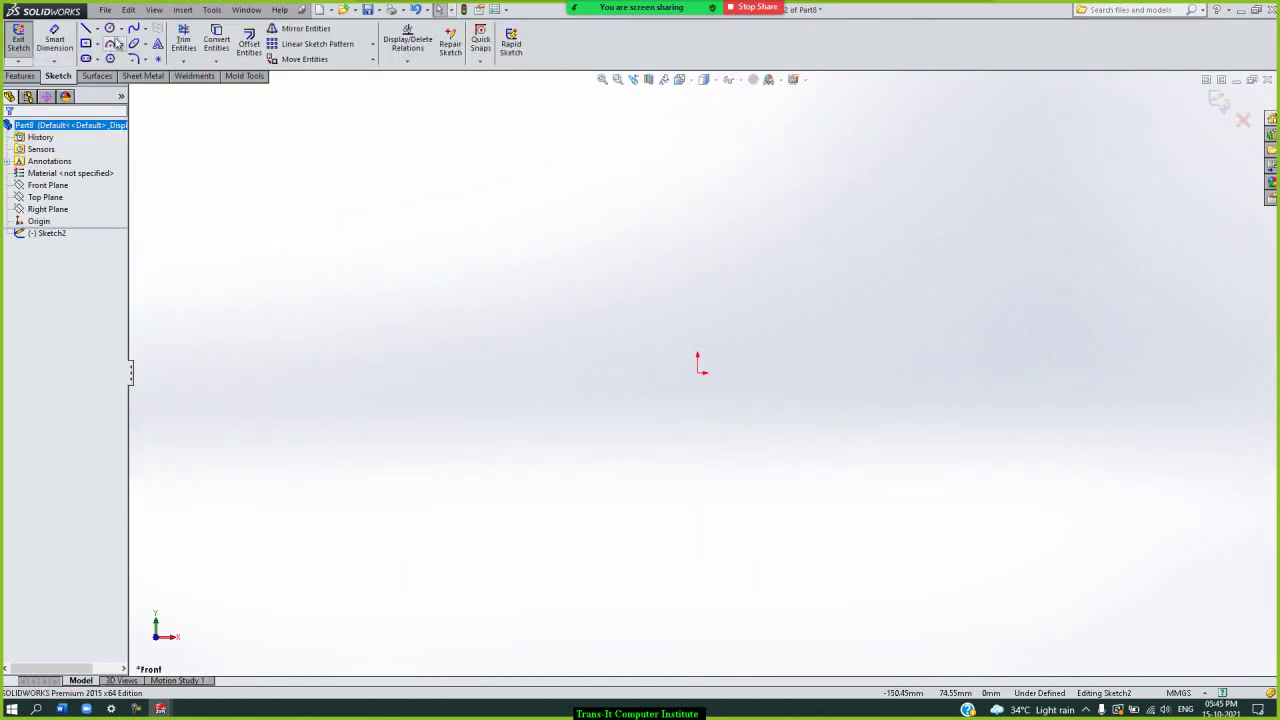
- Draw a centre-point semicircle arc of 30.72 mm radius centred on the origin
click(110, 45)
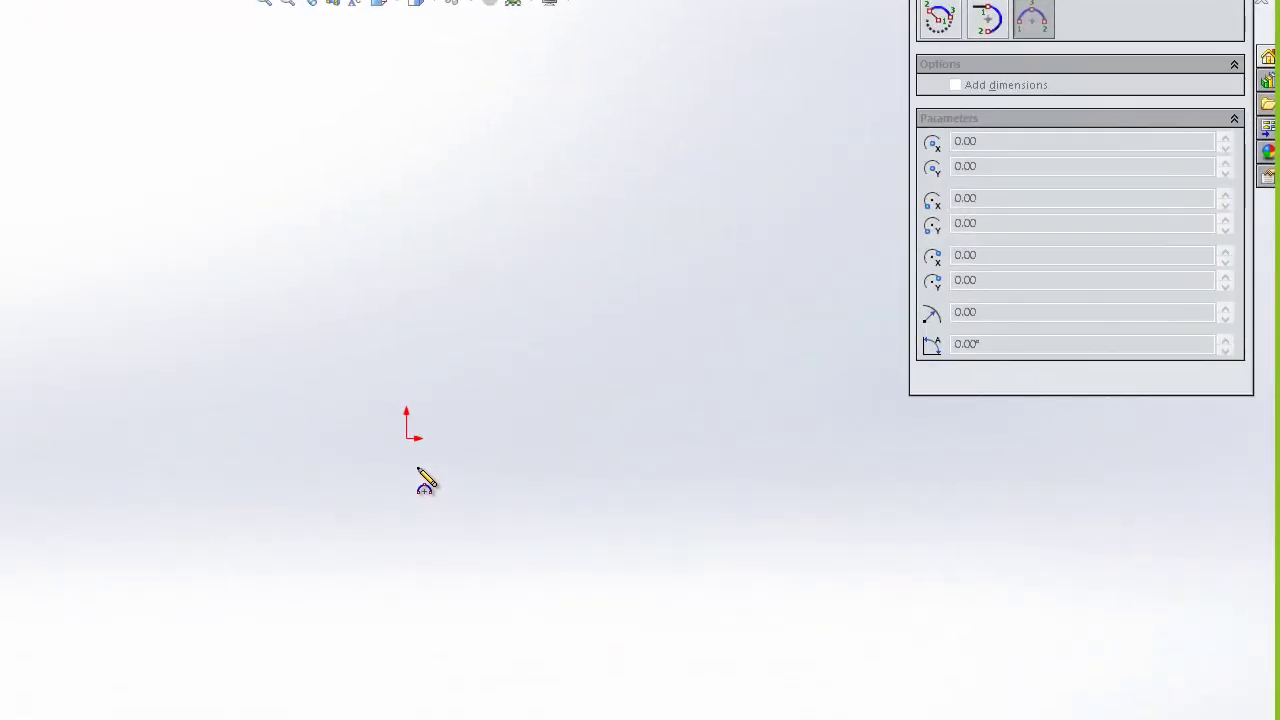
click(939, 22)
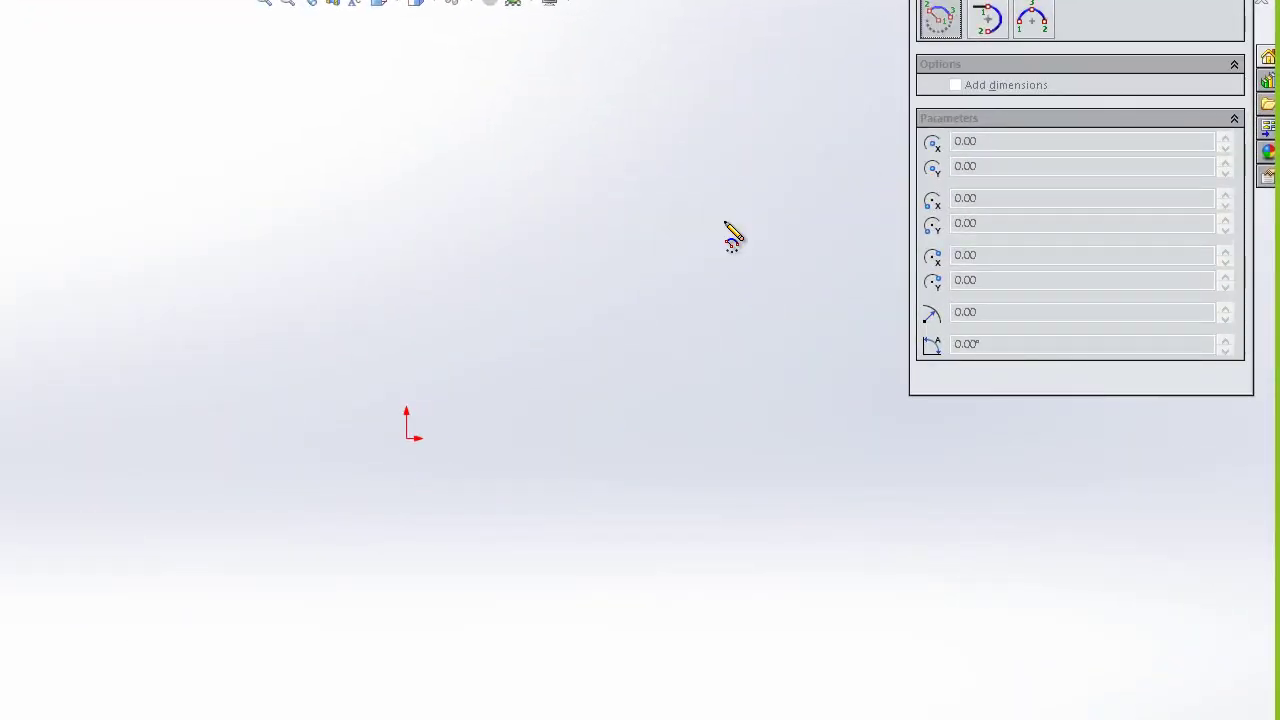
click(407, 437)
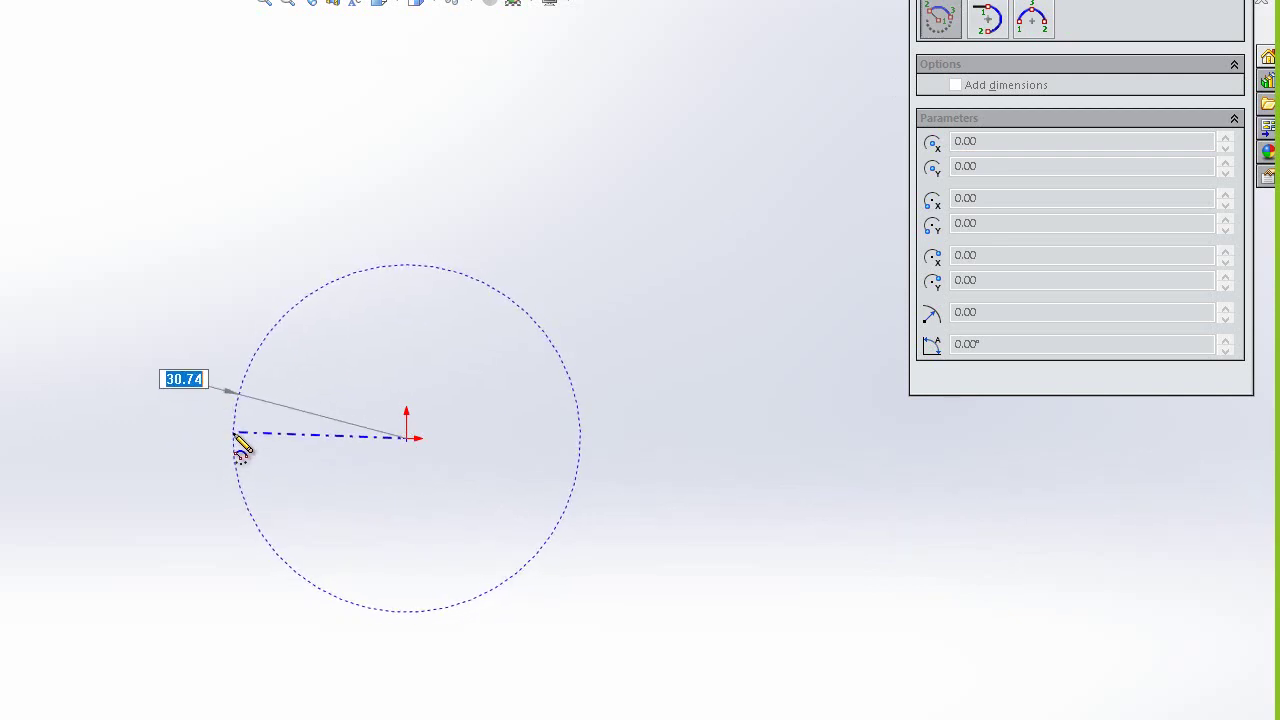
click(234, 438)
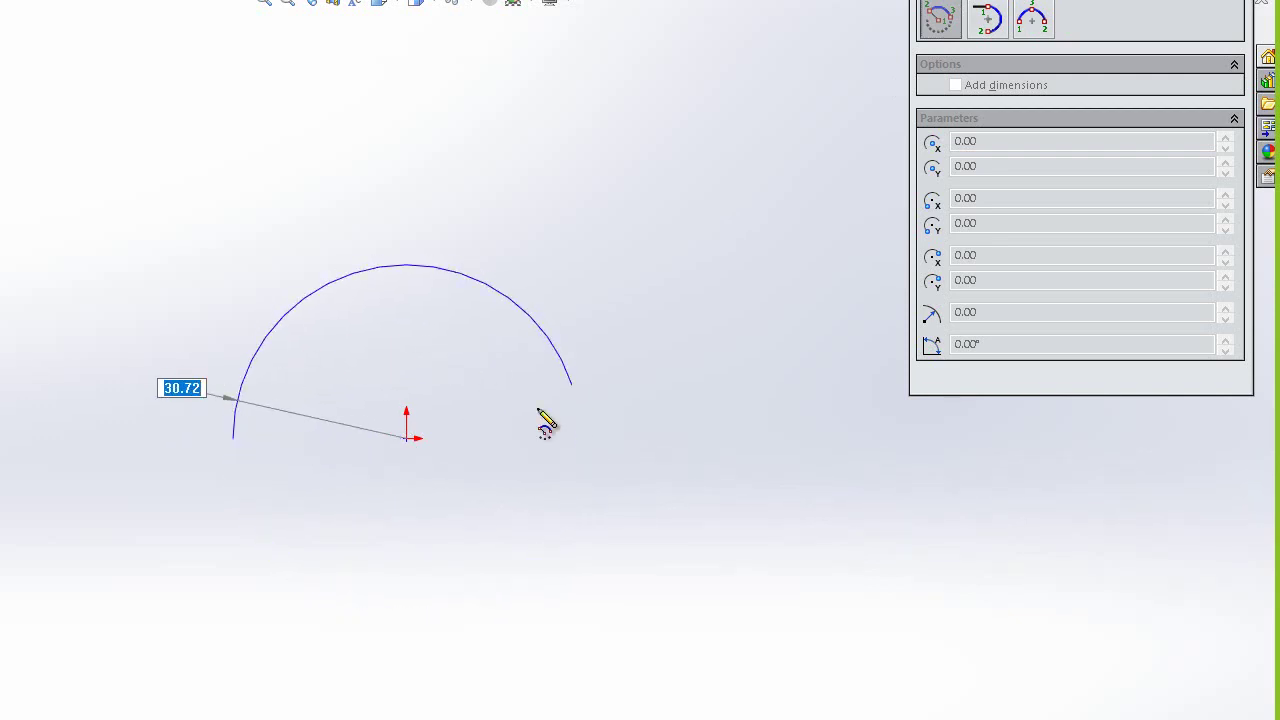
click(580, 444)
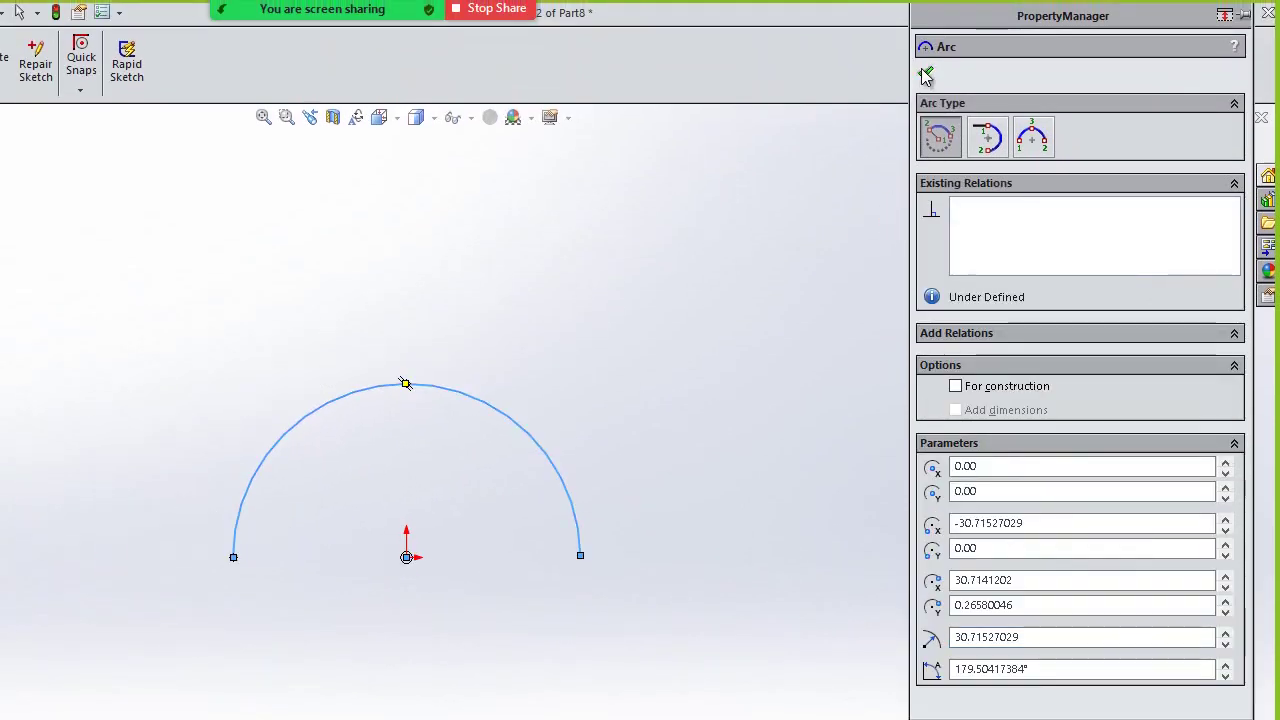
click(925, 72)
- Extrude the semicircle Mid Plane to 30 mm as an open half-cylinder surface
click(1188, 152)
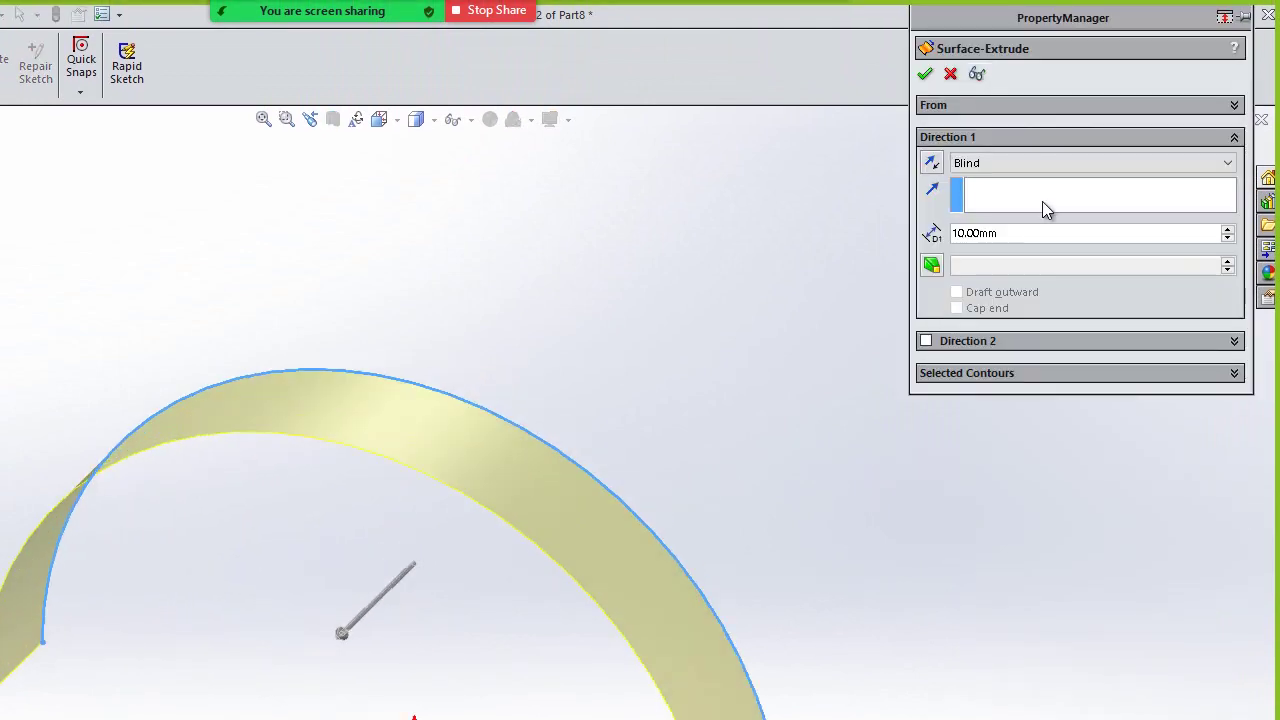
click(1090, 163)
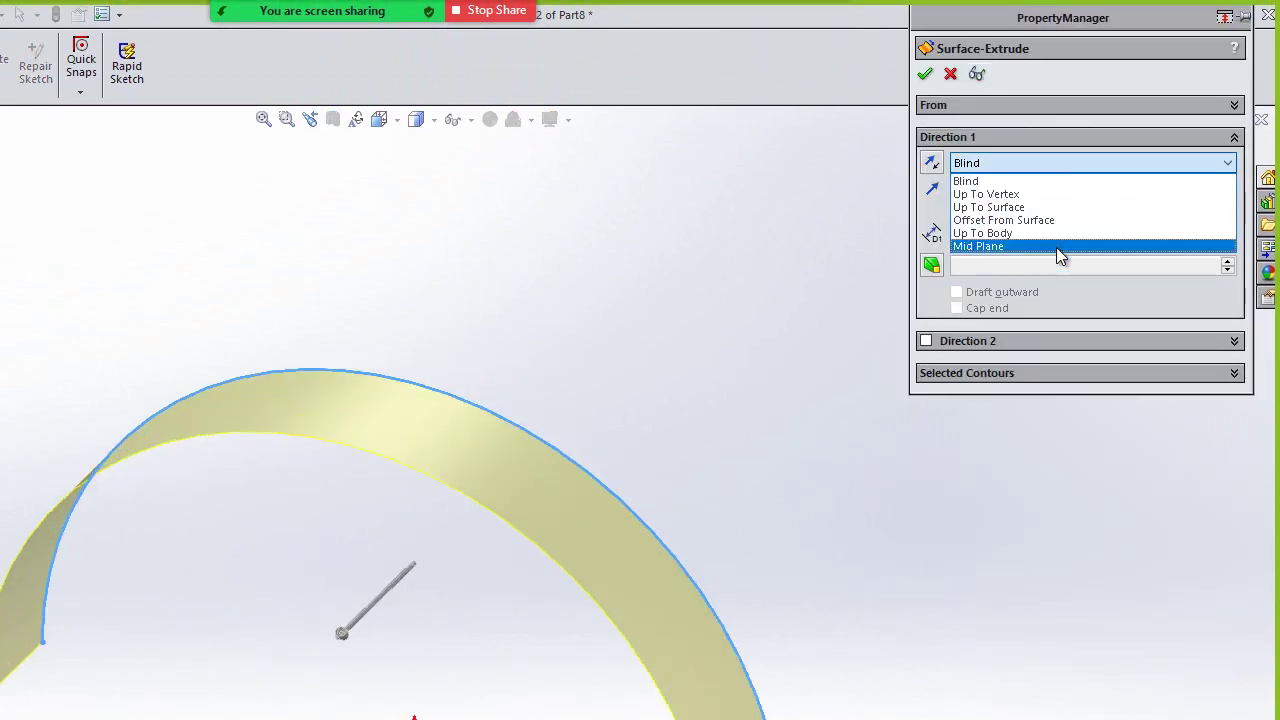
click(1056, 247)
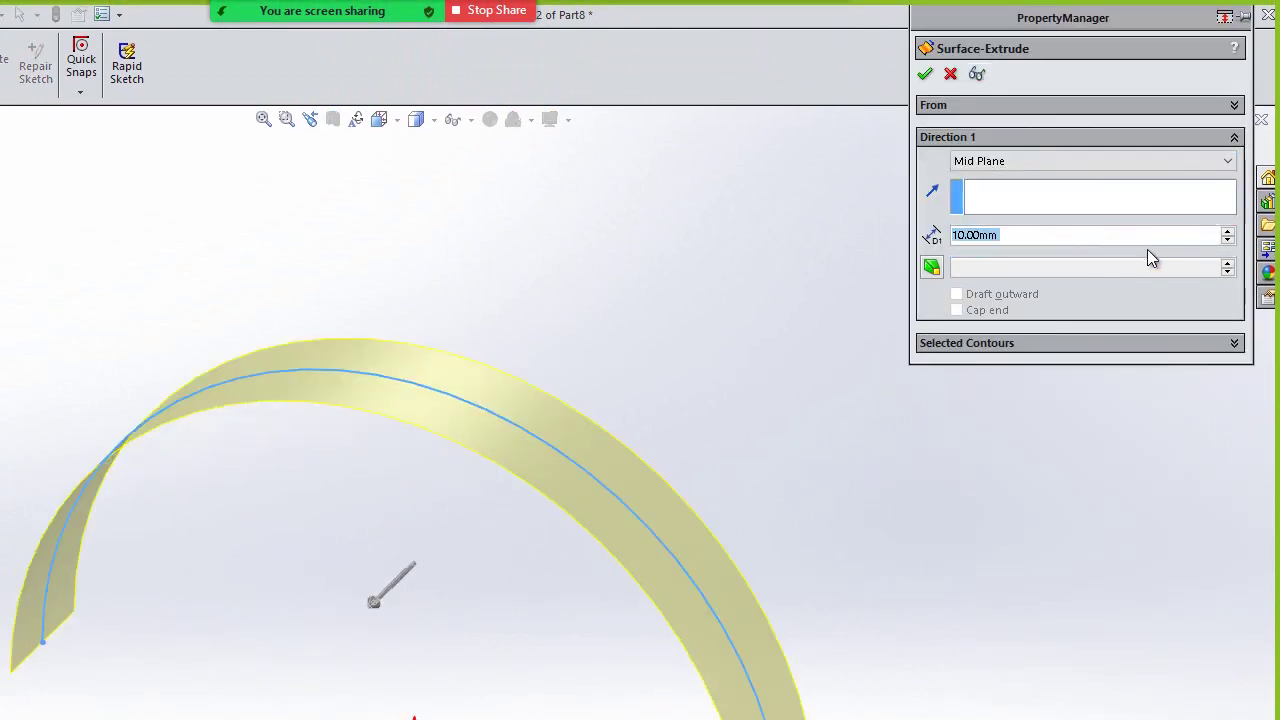
click(1231, 230)
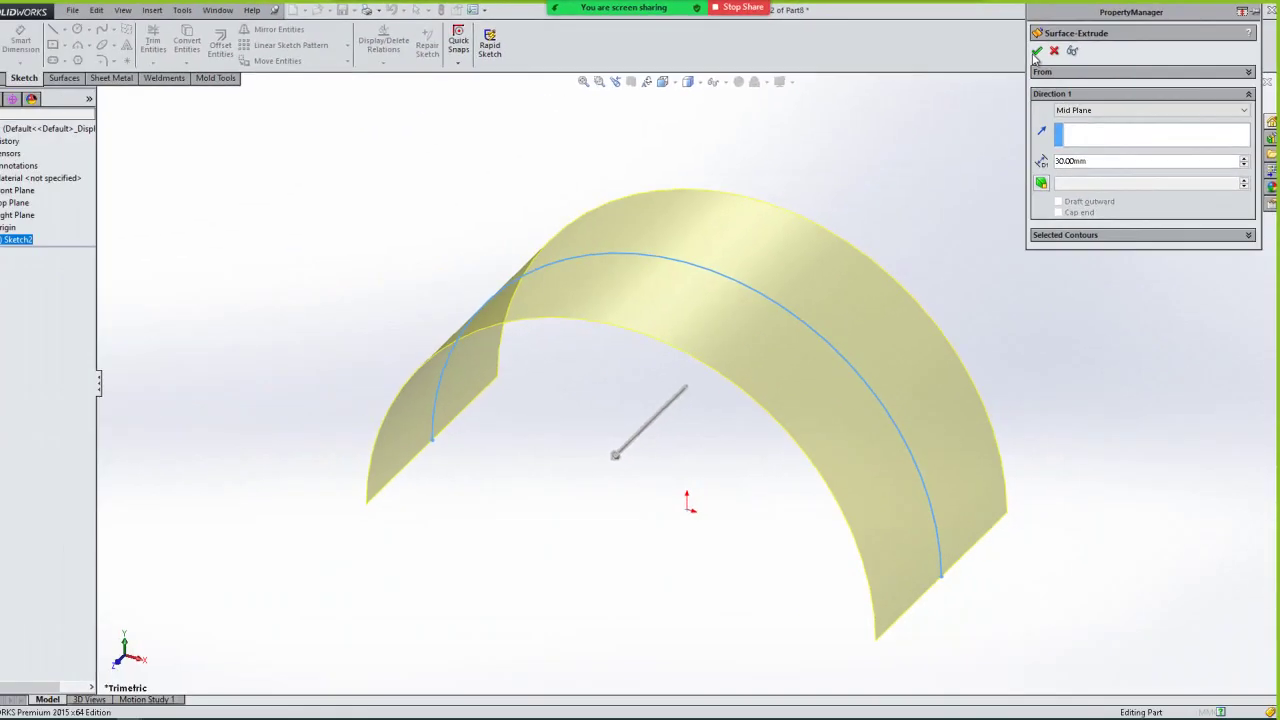
click(925, 74)
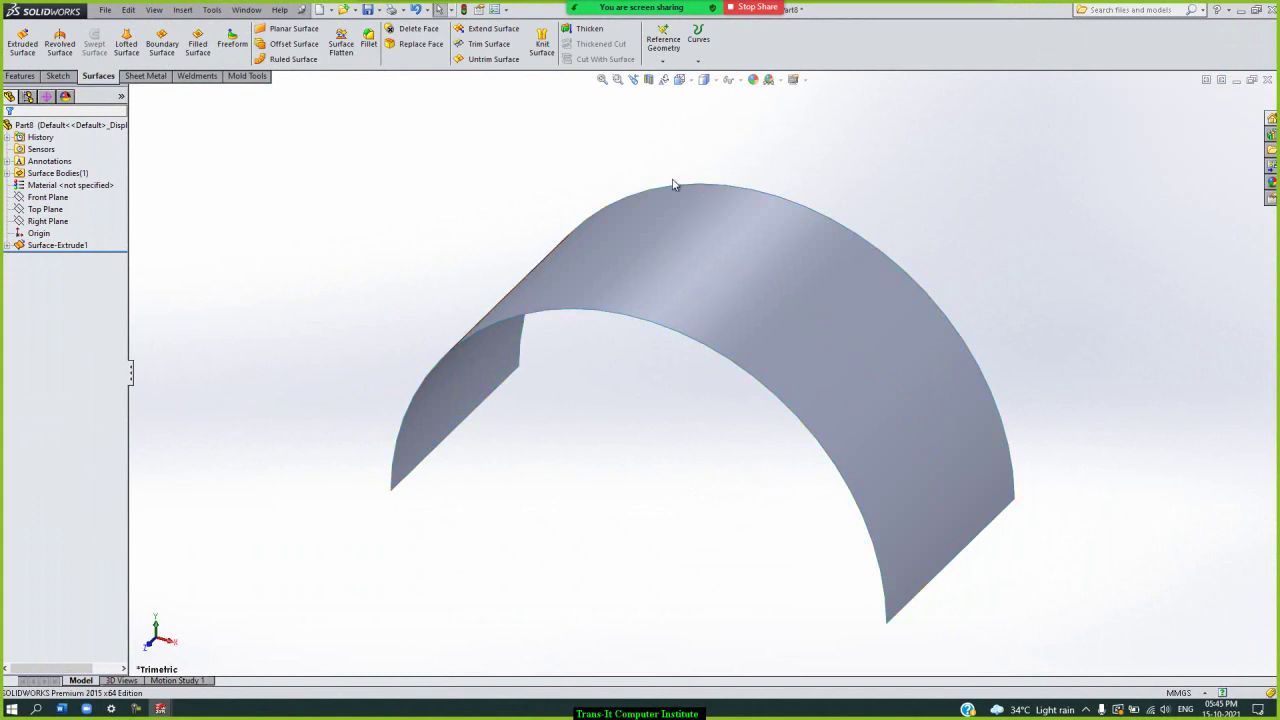
- Flatten the half-cylinder face from its bottom corner vertex into Surface-Flatten1
key(z)
click(341, 55)
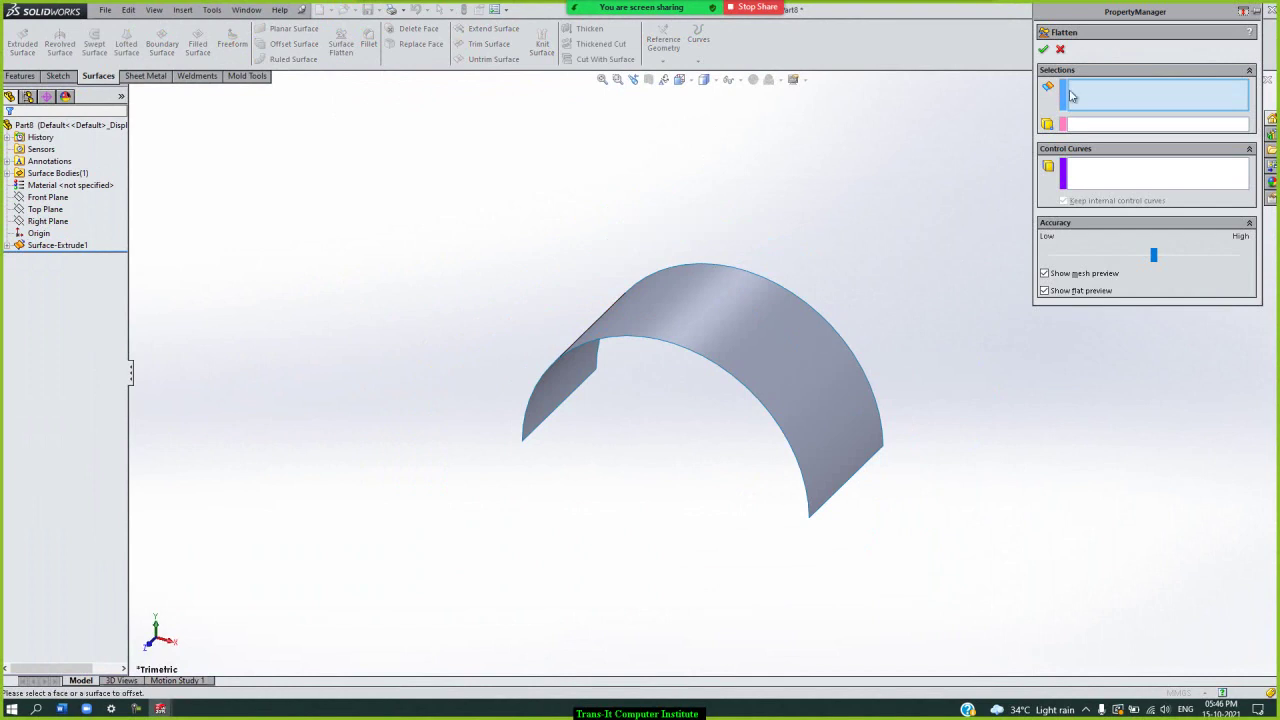
click(745, 312)
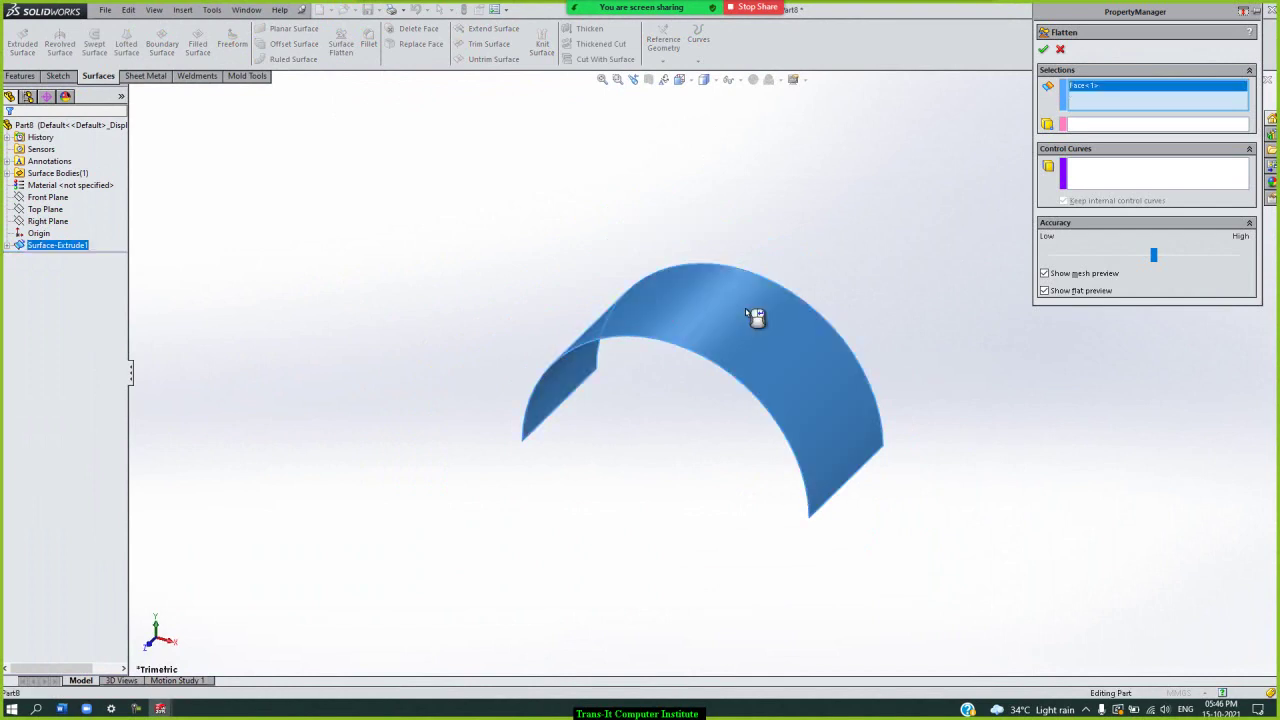
click(1099, 187)
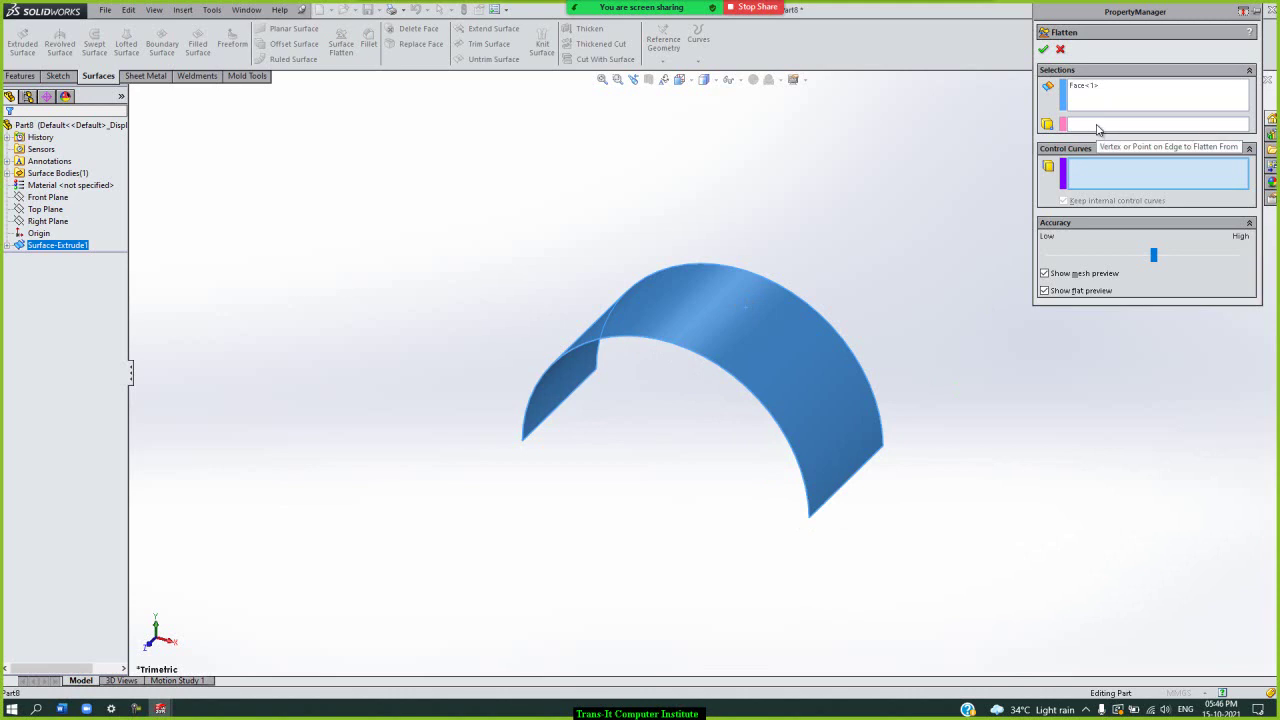
click(1097, 126)
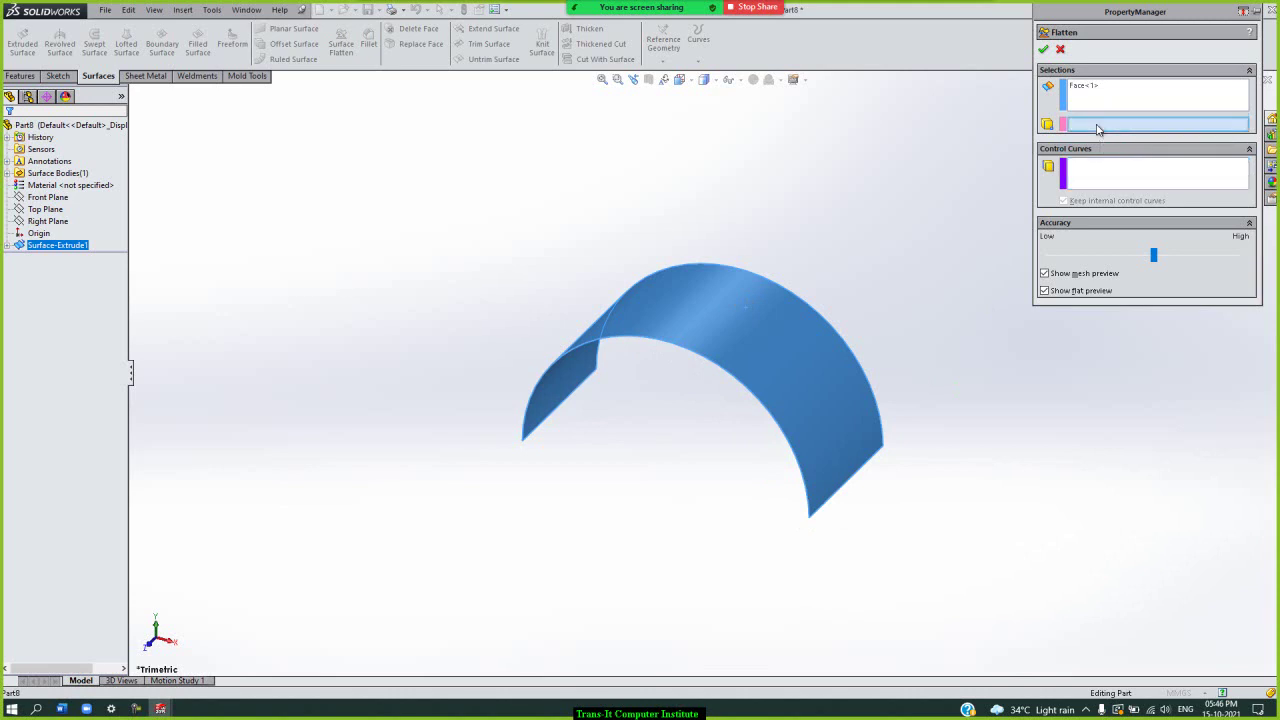
click(809, 518)
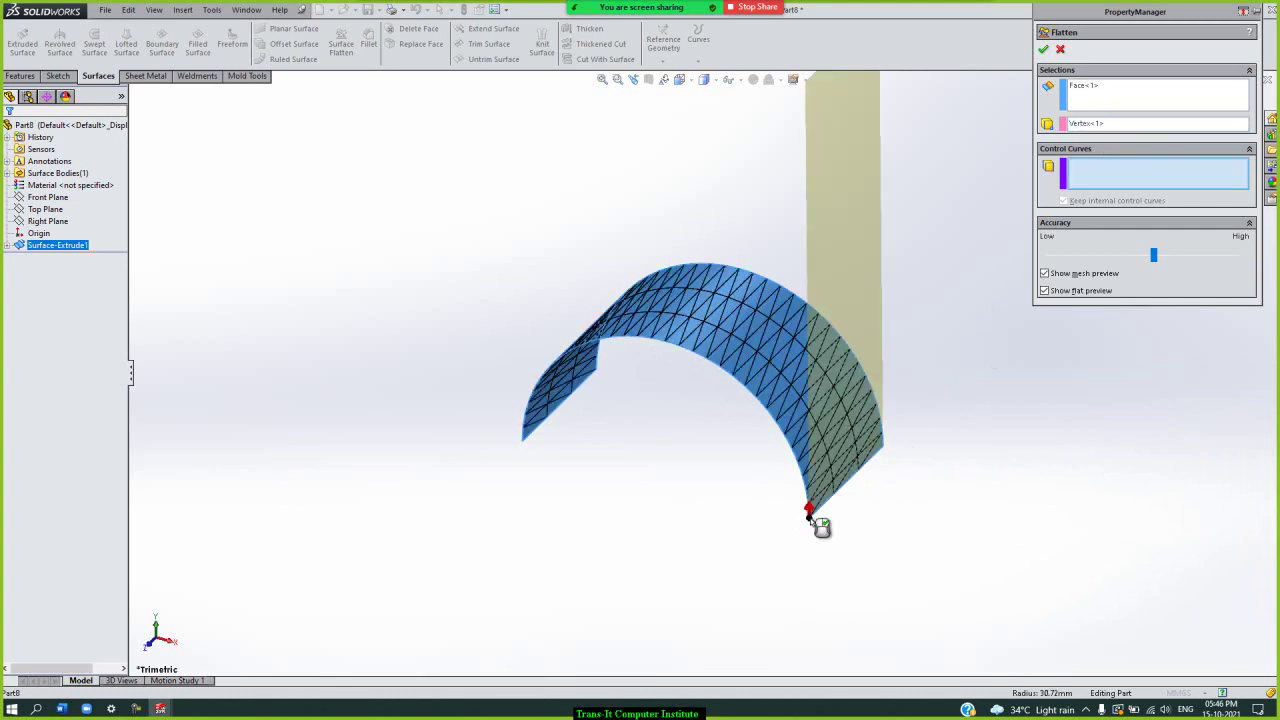
click(1043, 49)
click(985, 388)
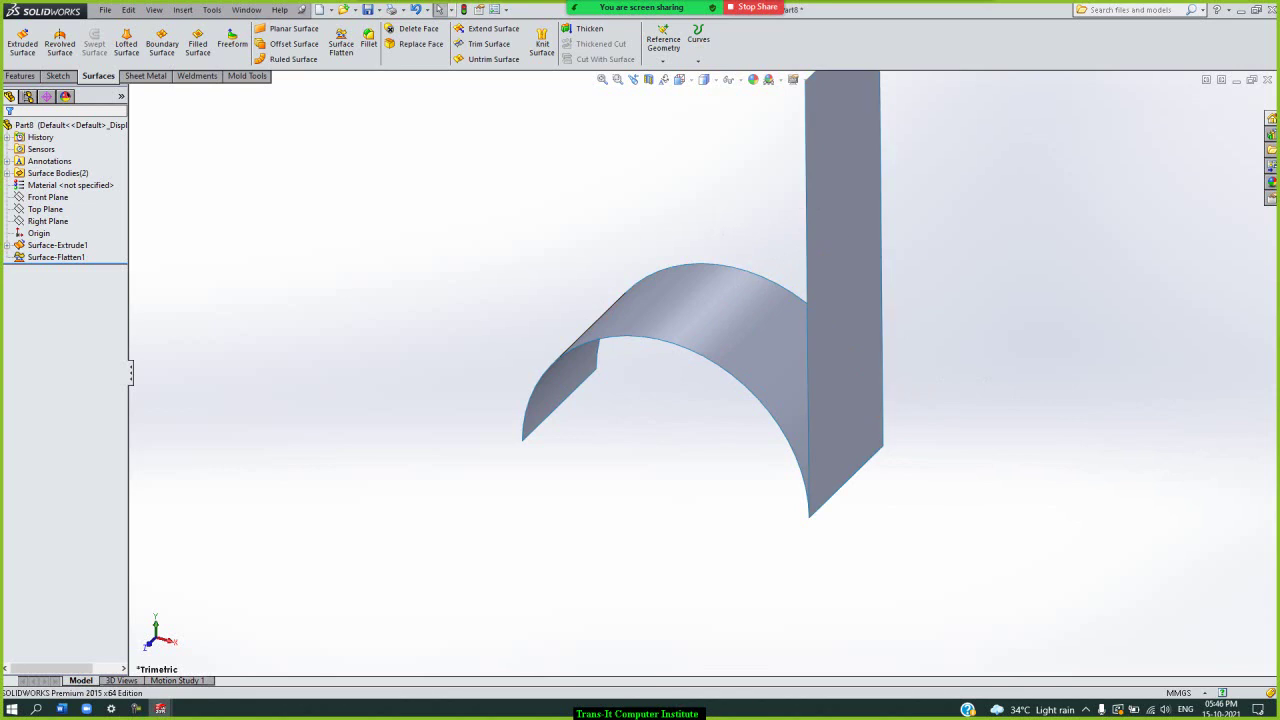
- Switch back to the Part7 document
click(247, 10)
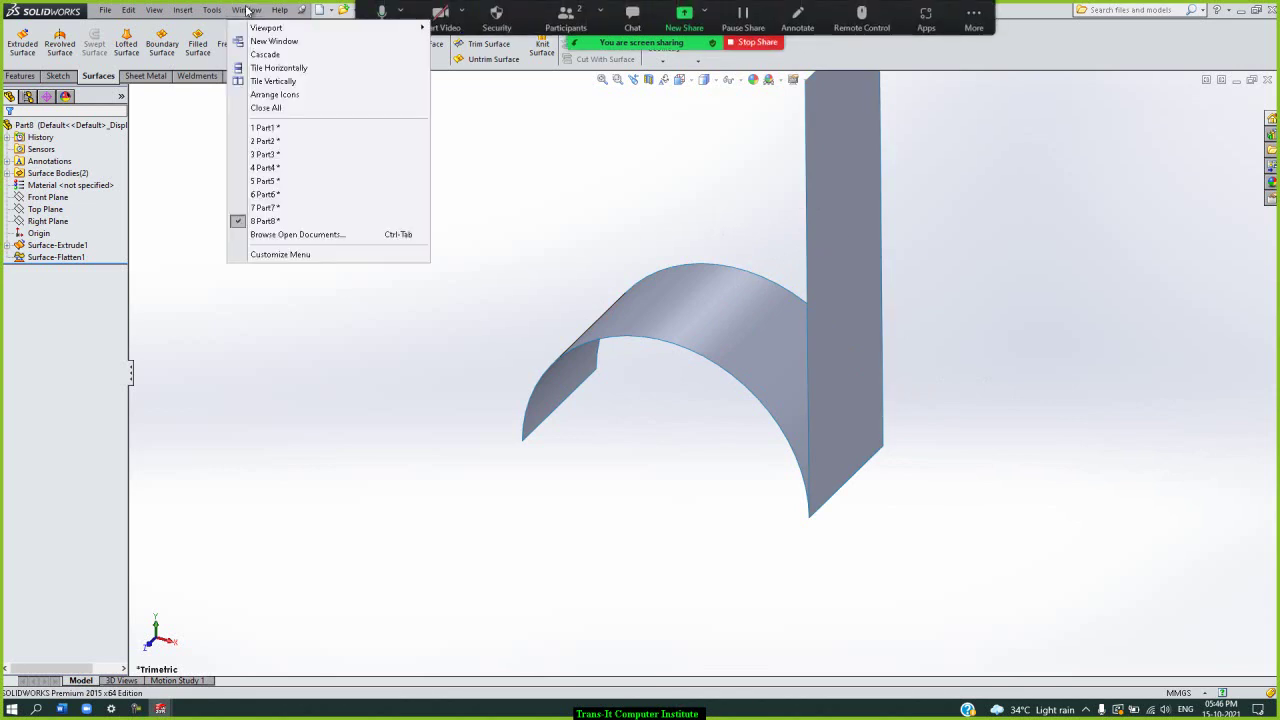
click(408, 207)
click(285, 203)
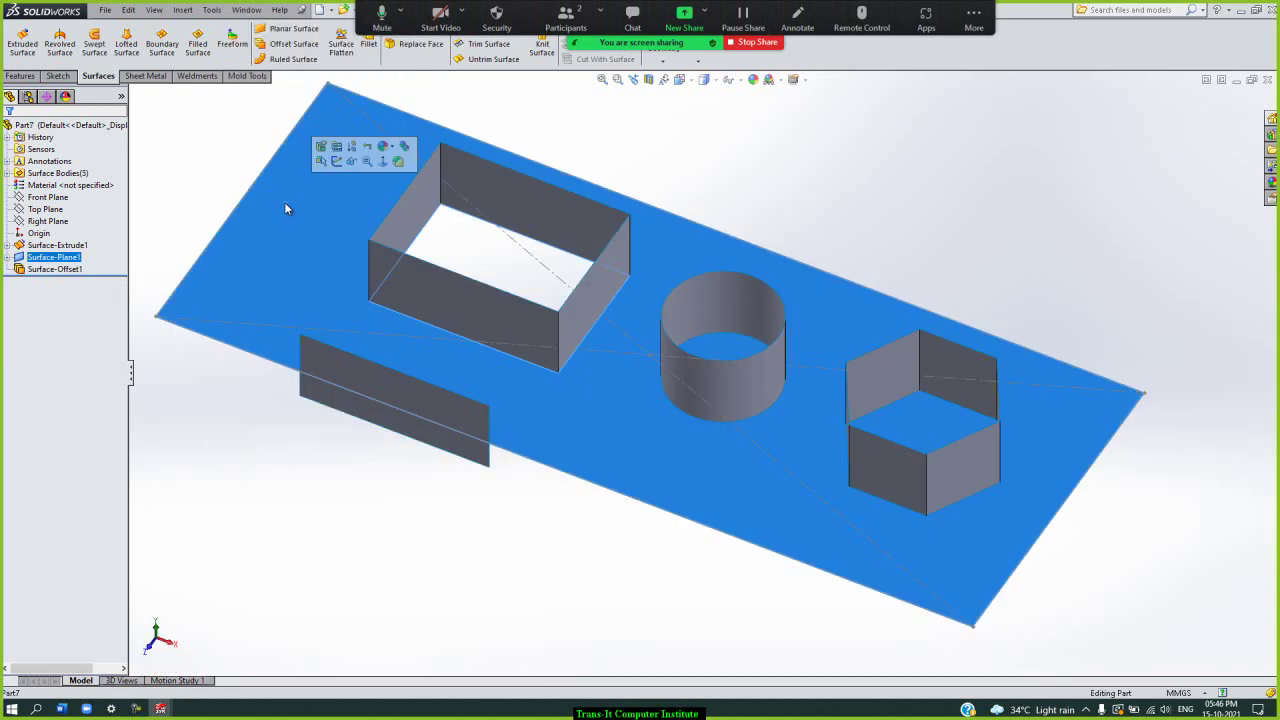
click(1045, 298)
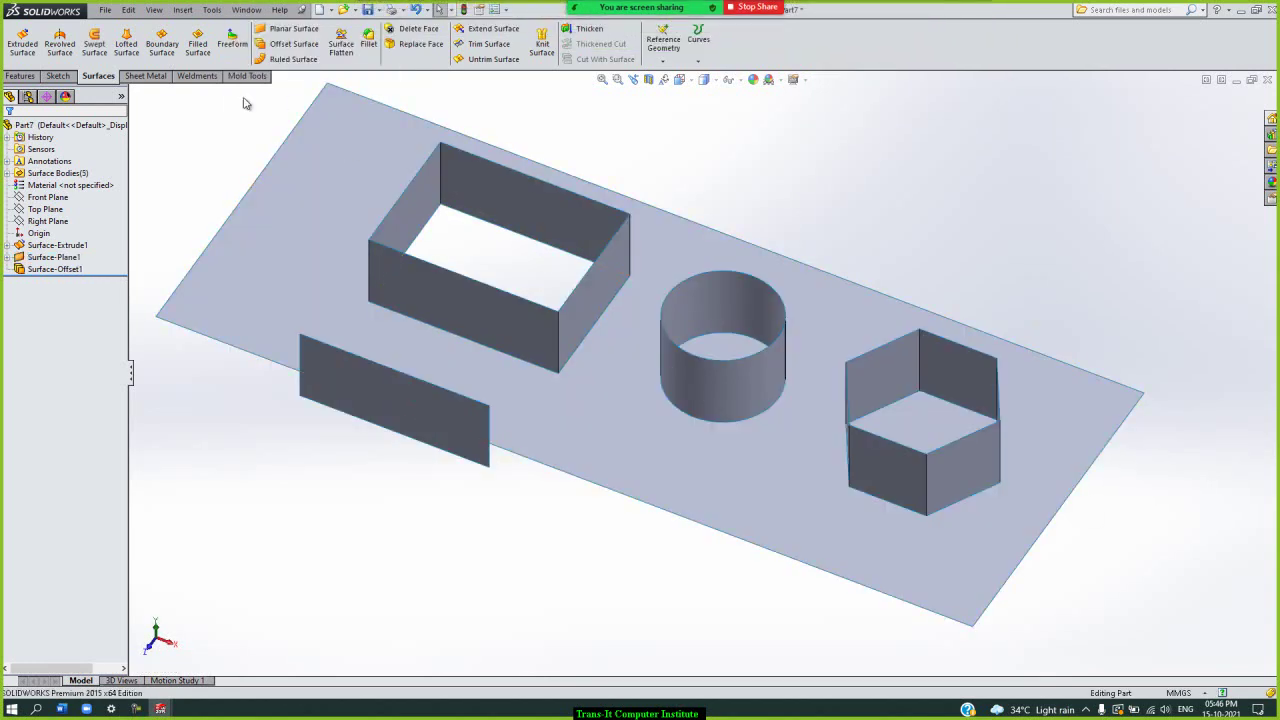
- Fillet the vertical hexagon-wall edges with a 5 mm radius
click(368, 44)
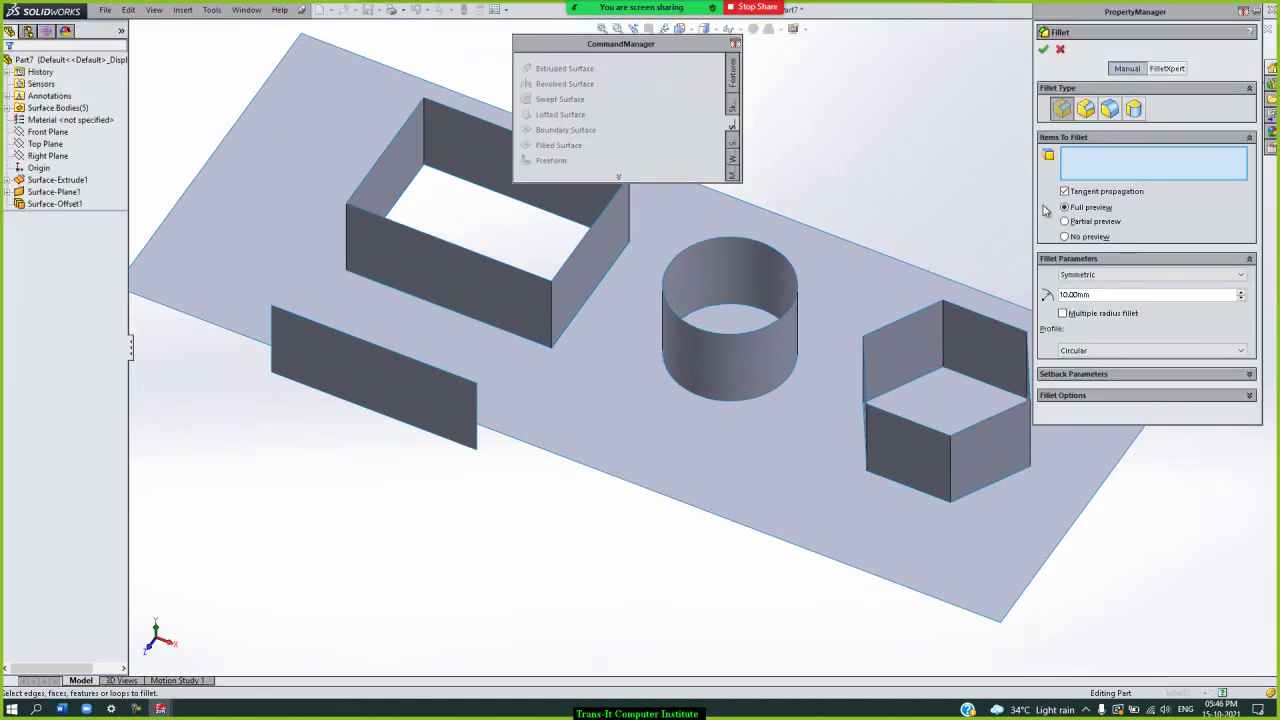
double_click(686, 48)
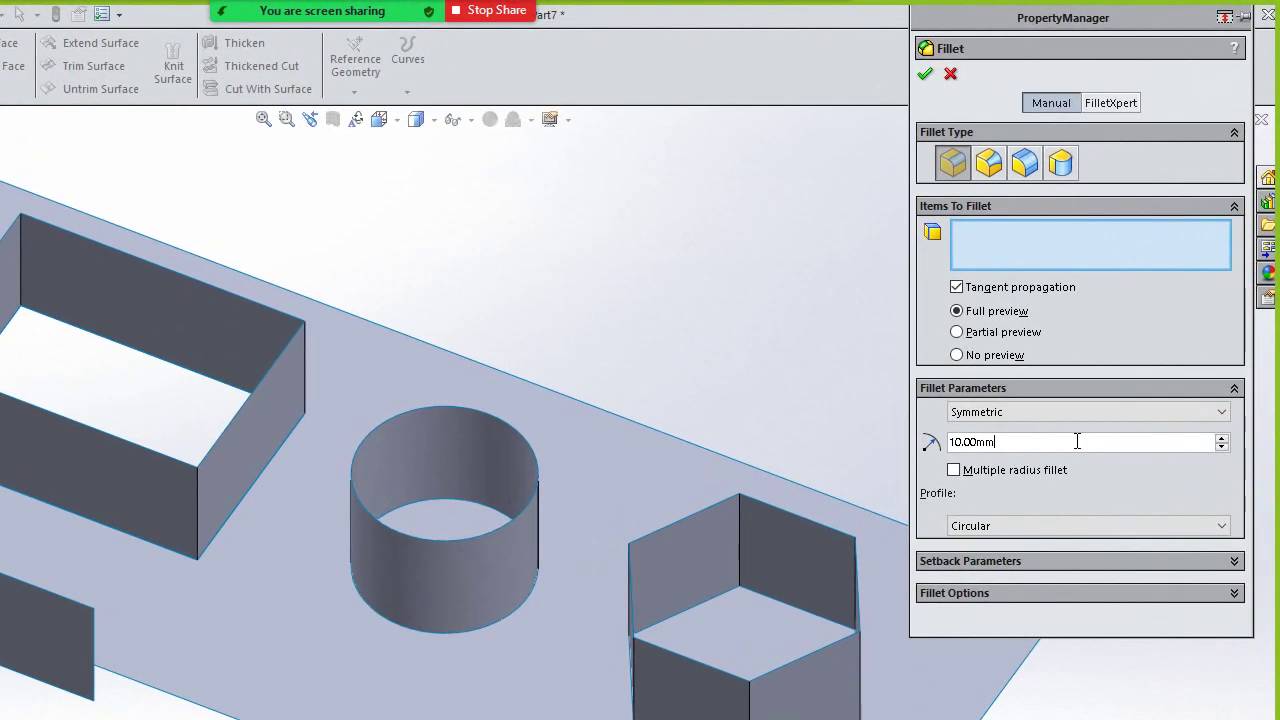
click(1077, 441)
text(5)
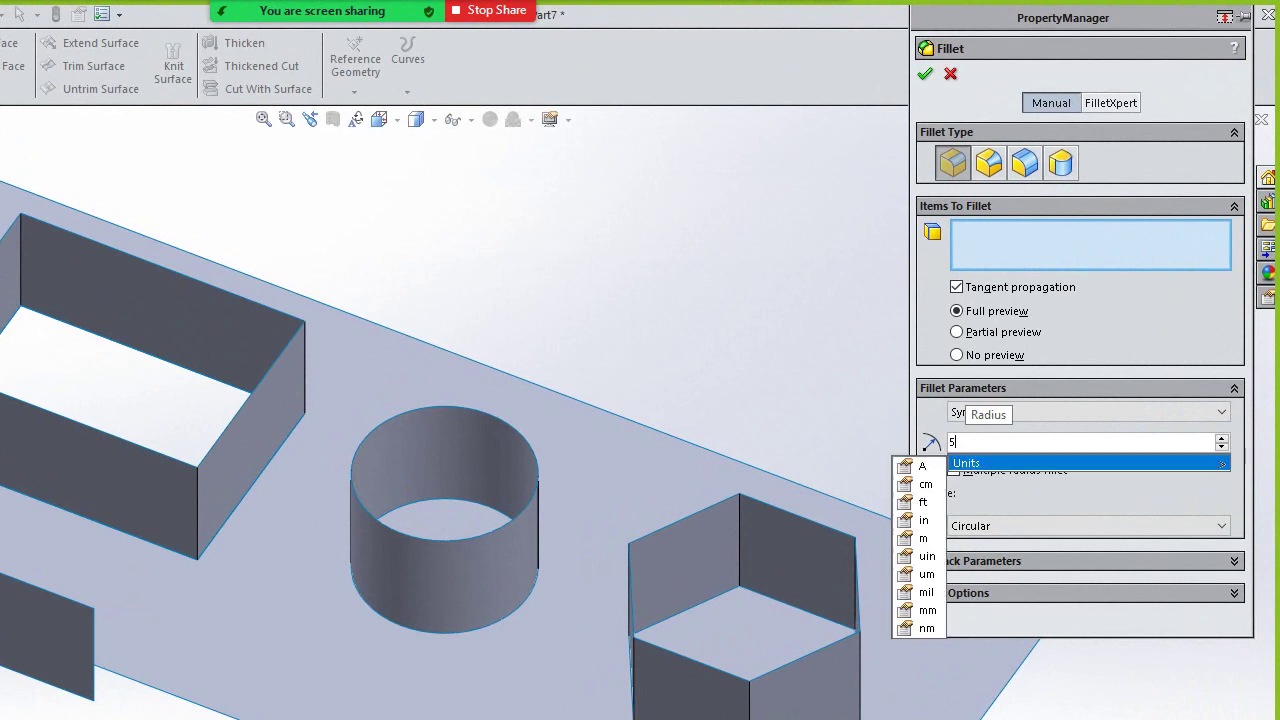
key(Return)
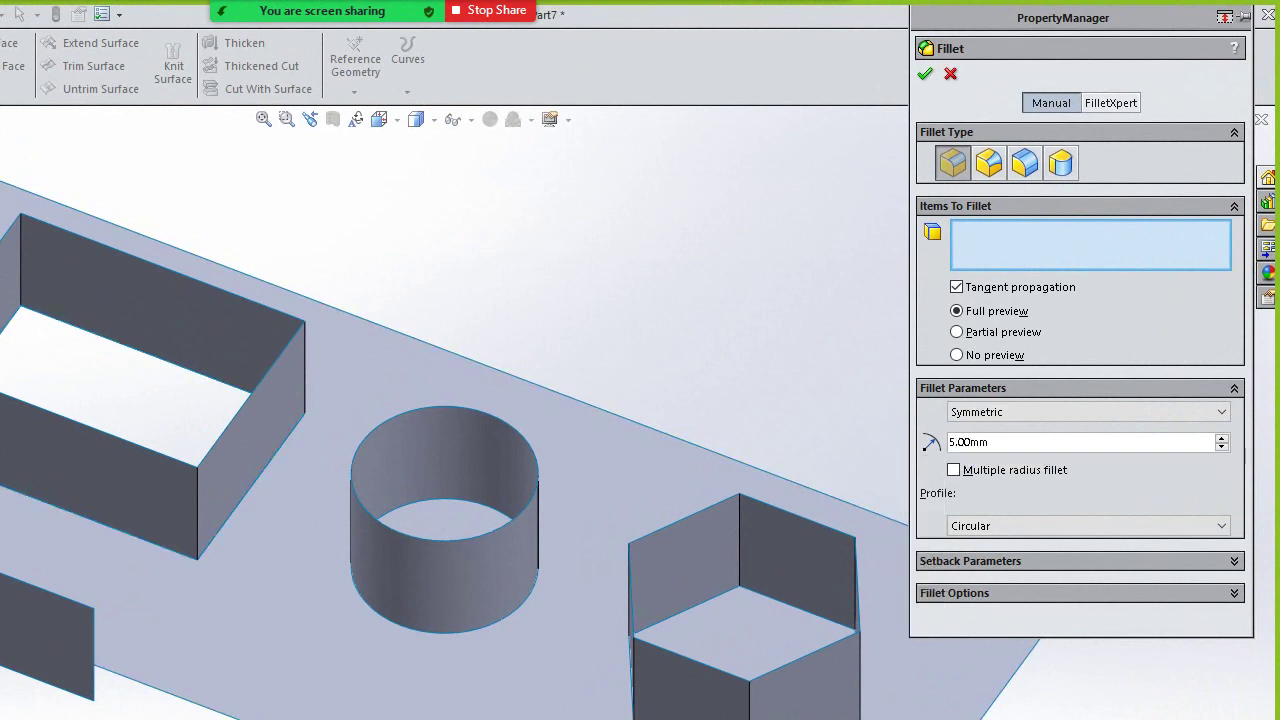
click(749, 700)
click(858, 688)
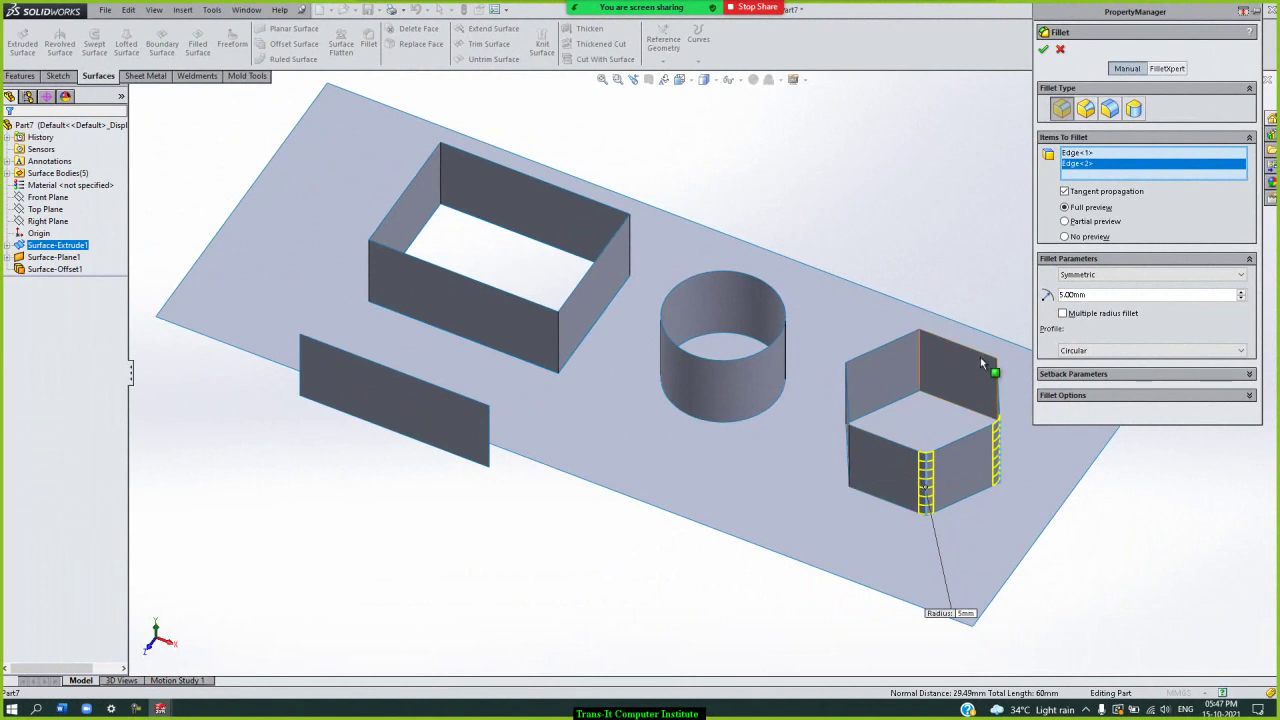
click(850, 434)
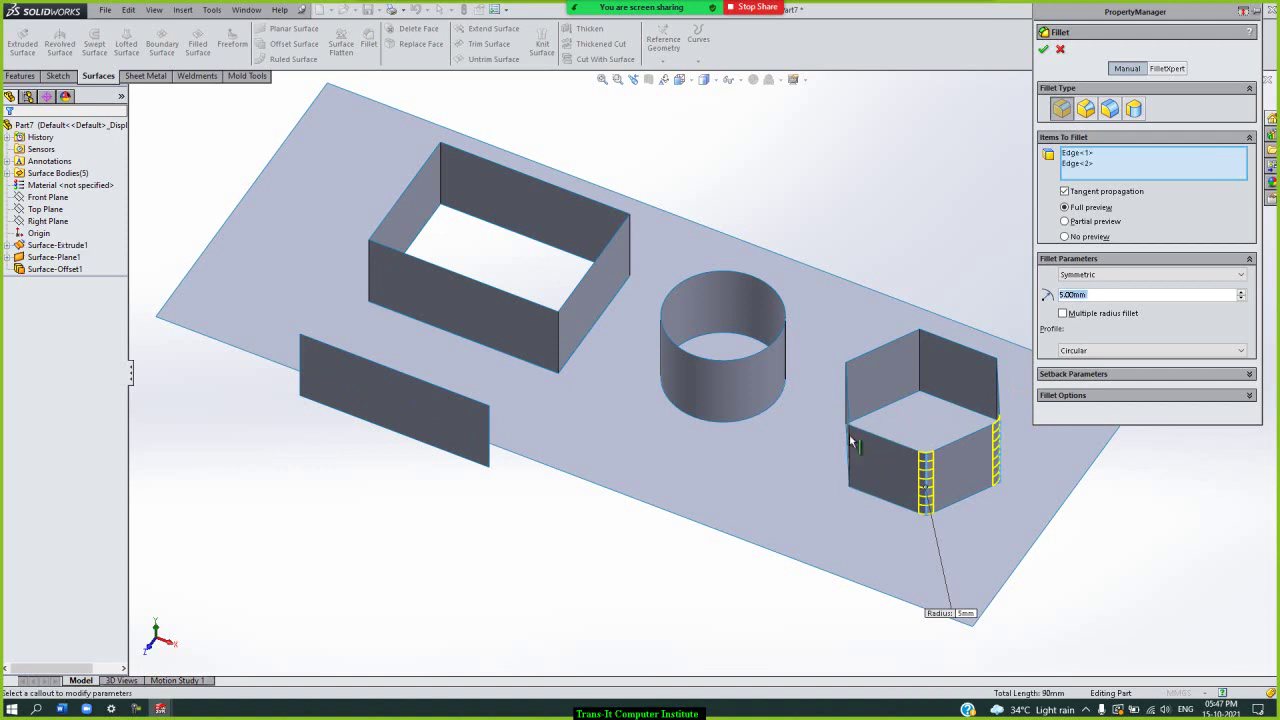
click(1043, 49)
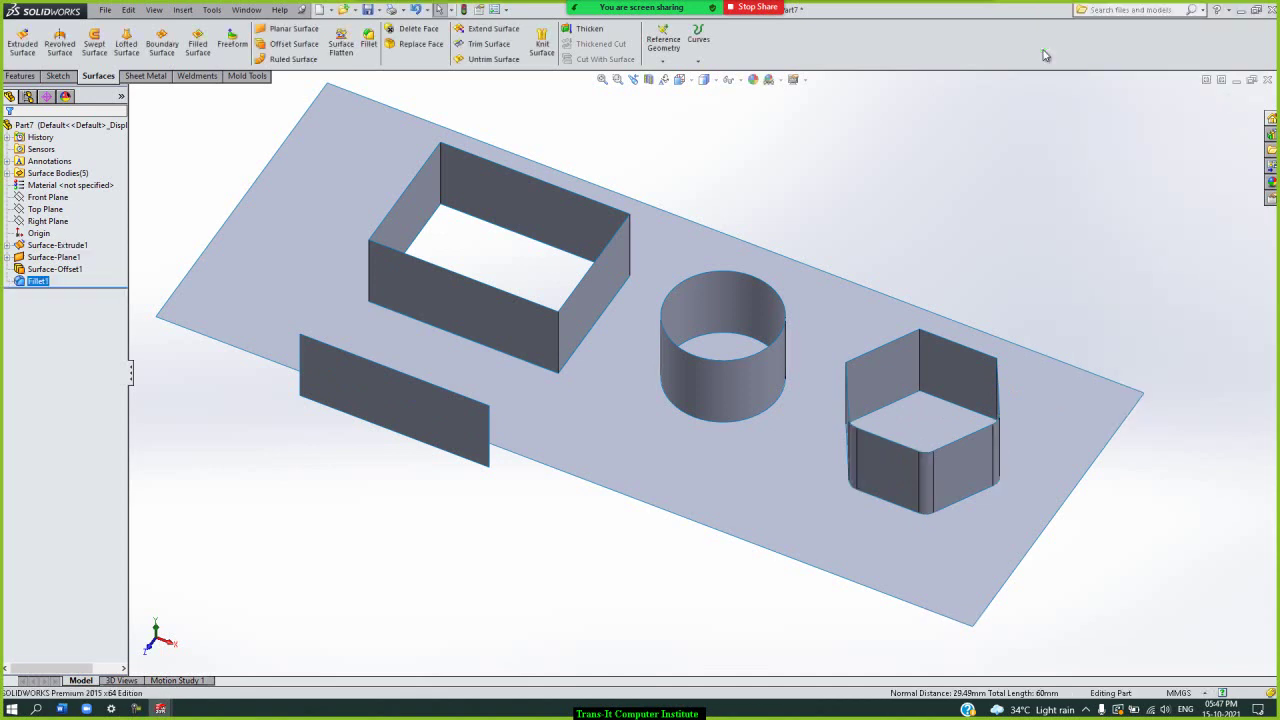
click(998, 460)
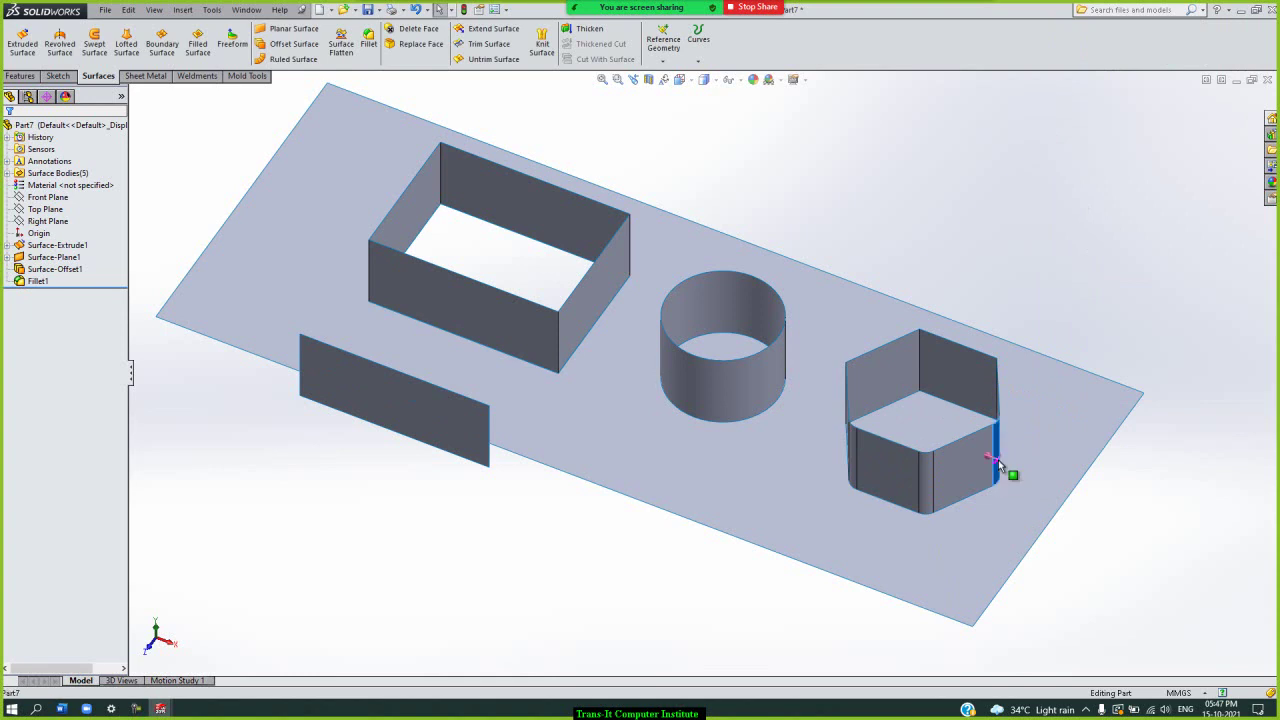
- Delete Part7's hexagon wall face, then create a new blank part, Part9
click(925, 489)
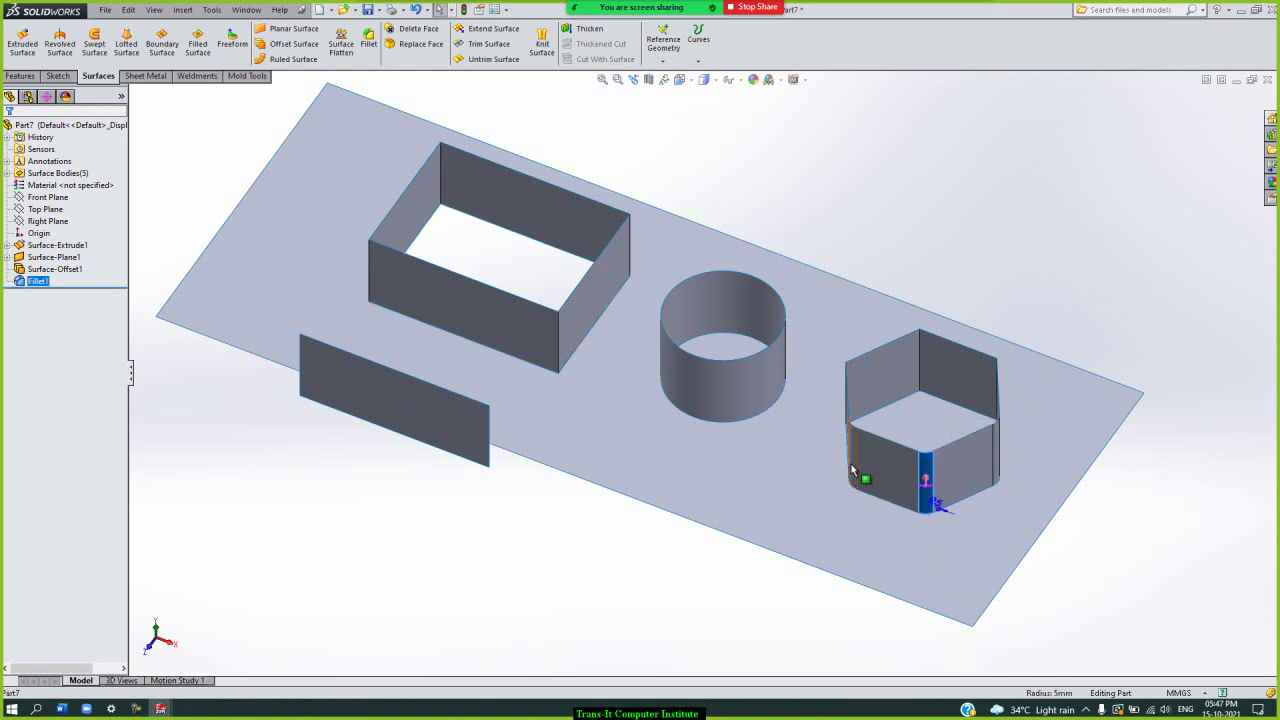
click(1006, 279)
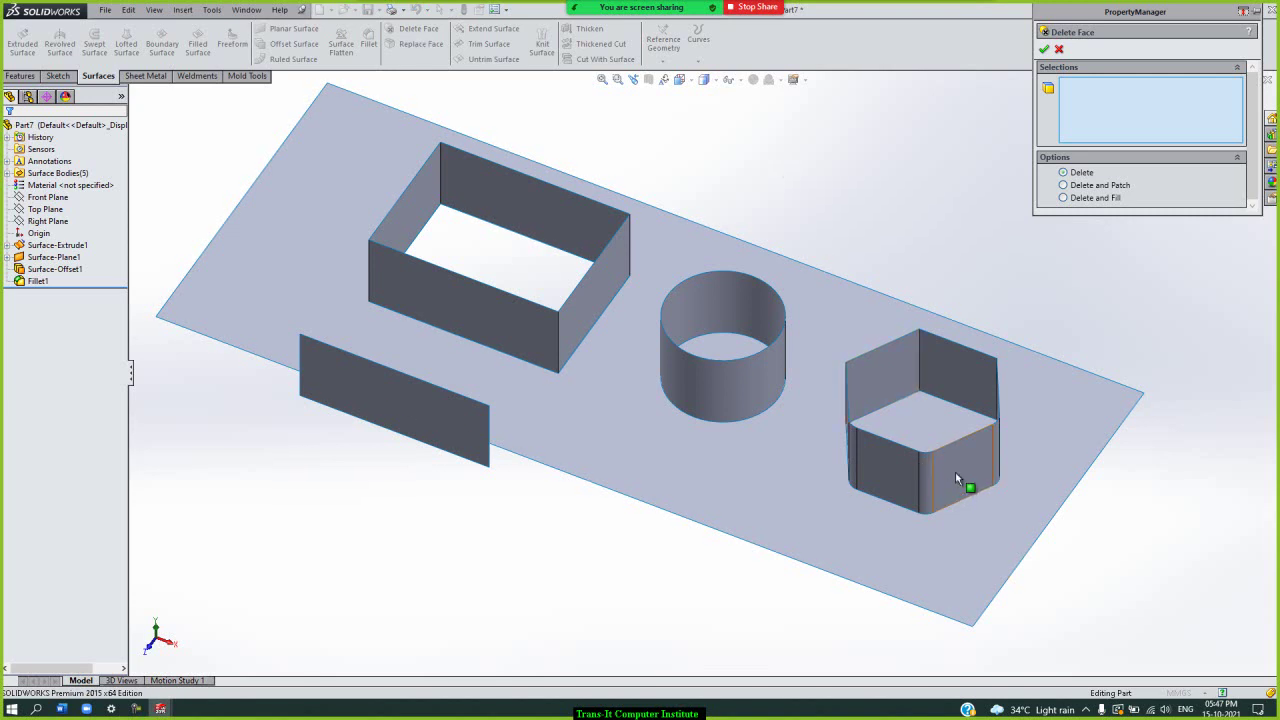
click(955, 474)
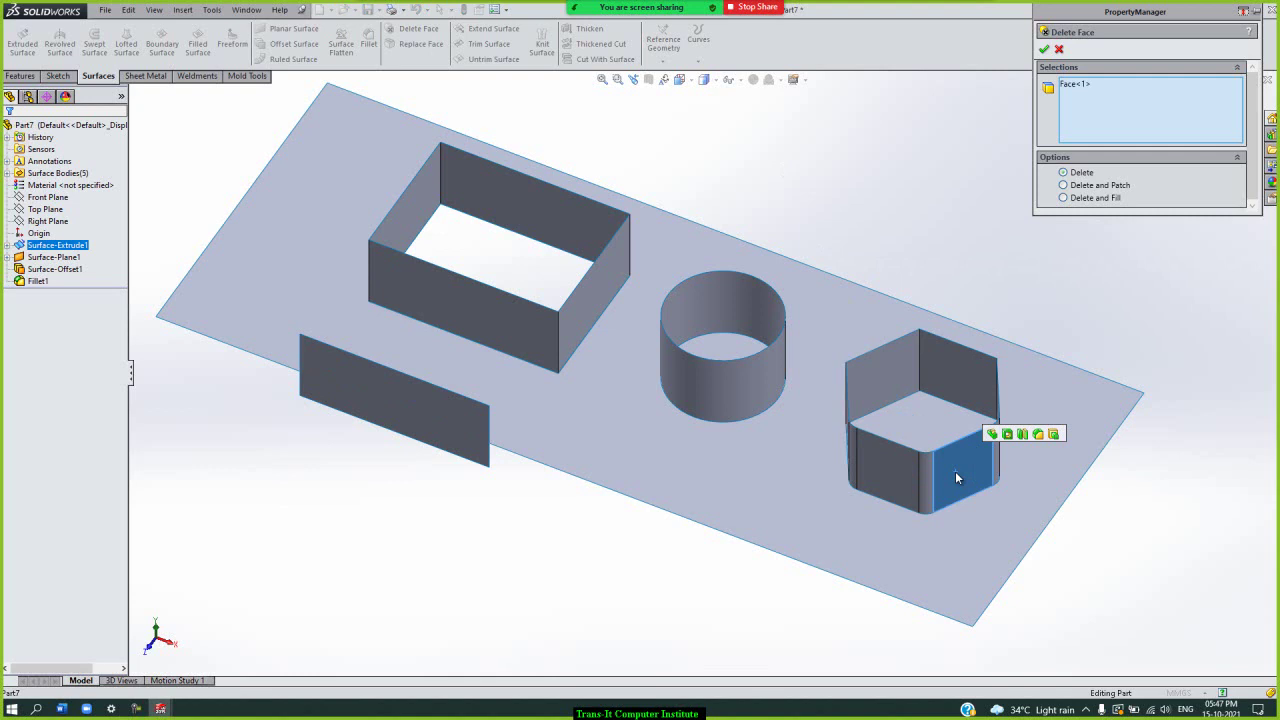
click(1044, 50)
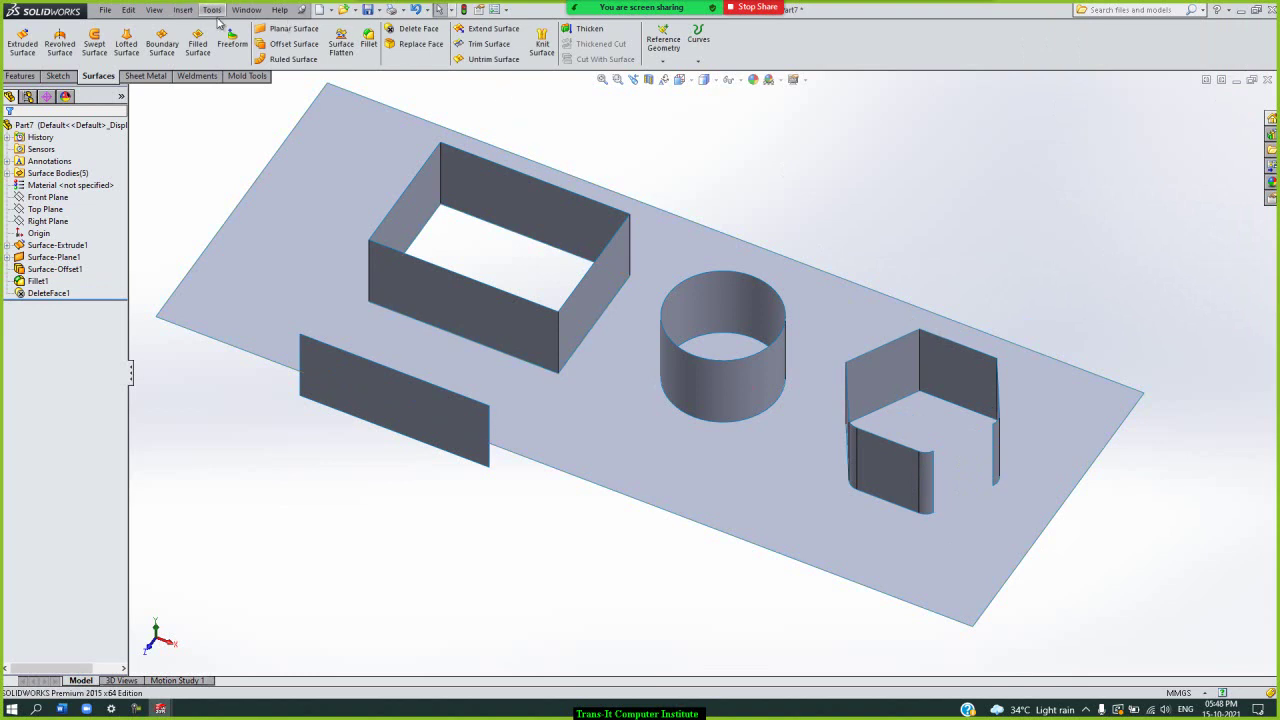
key(ctrl+n)
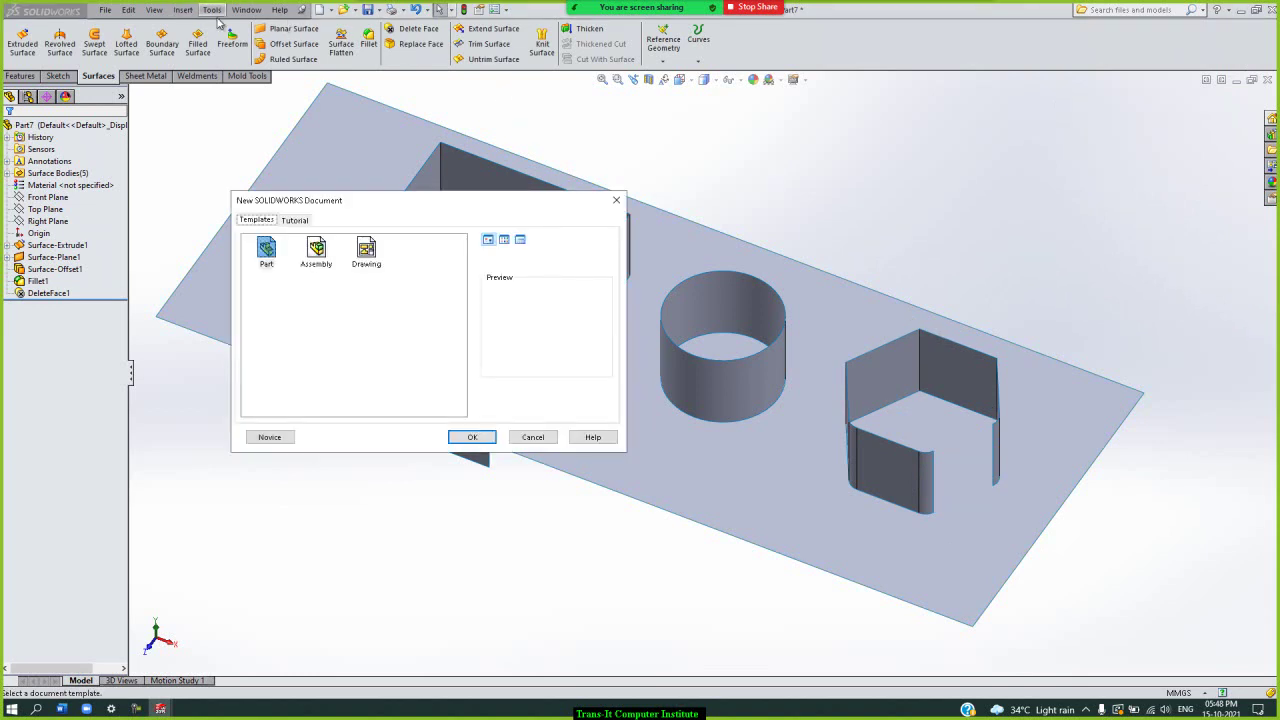
click(474, 438)
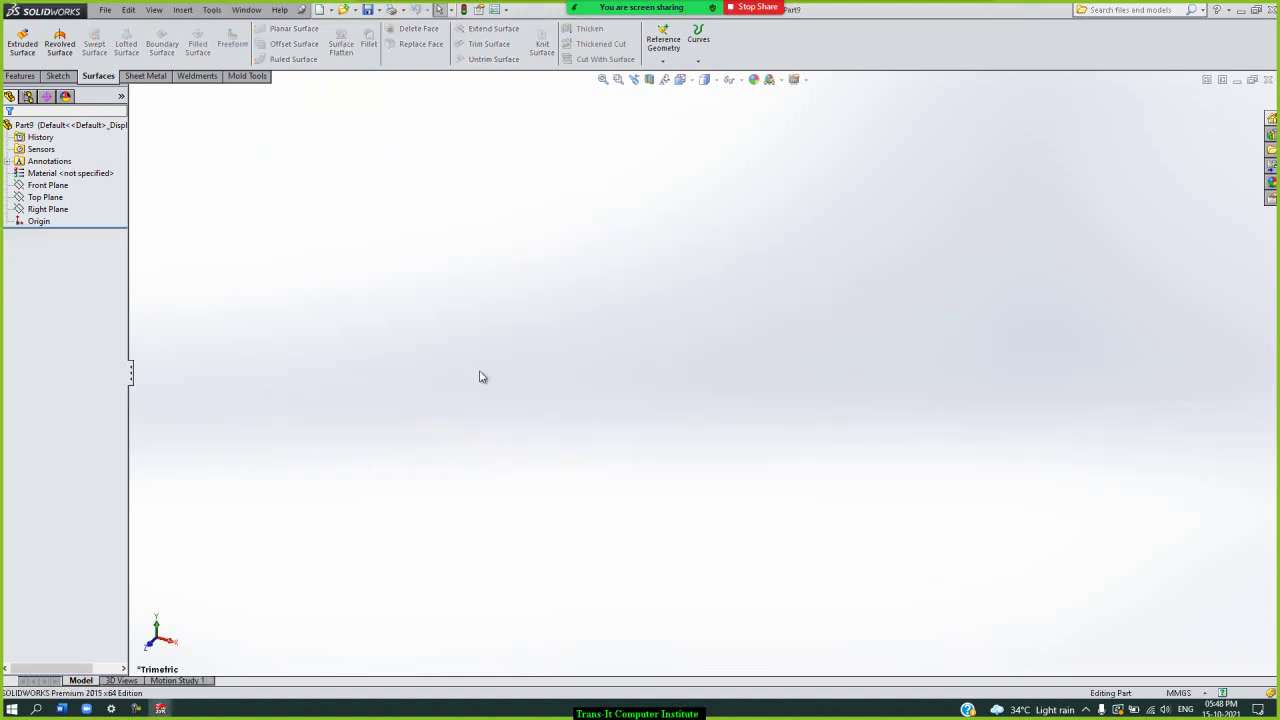
- Start an extruded surface with its profile sketched on the Top Plane
click(22, 42)
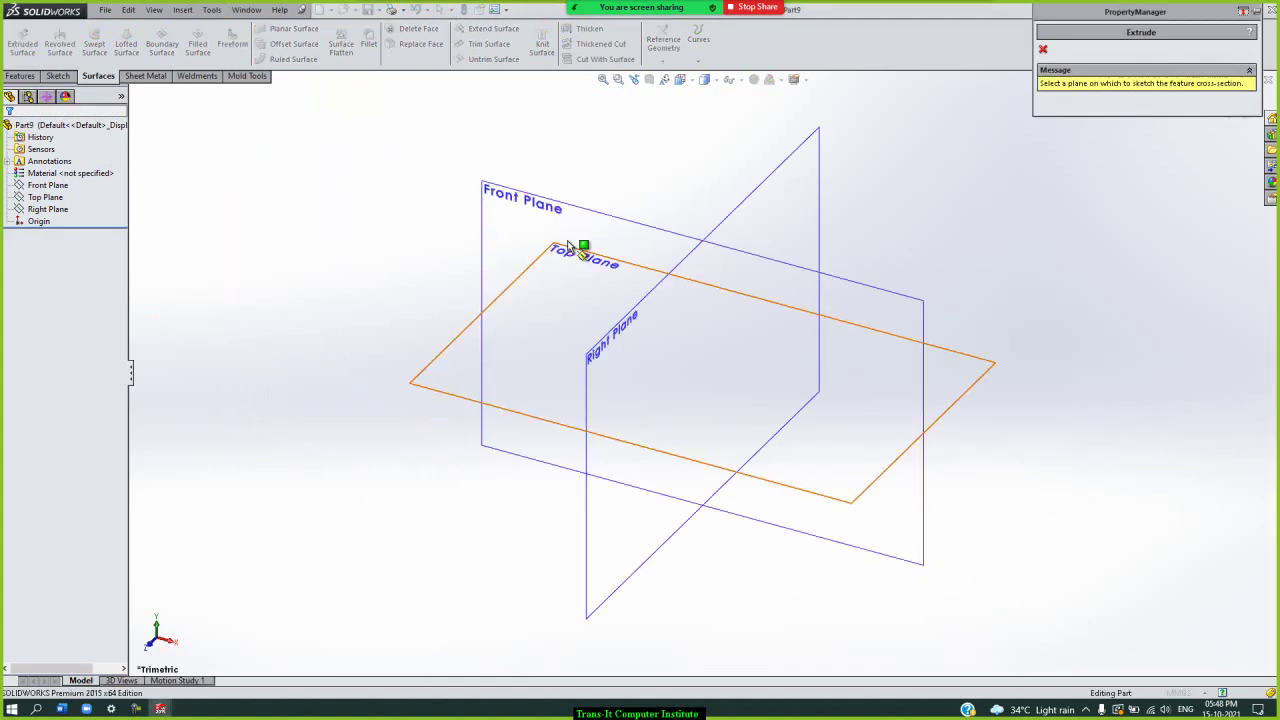
click(625, 258)
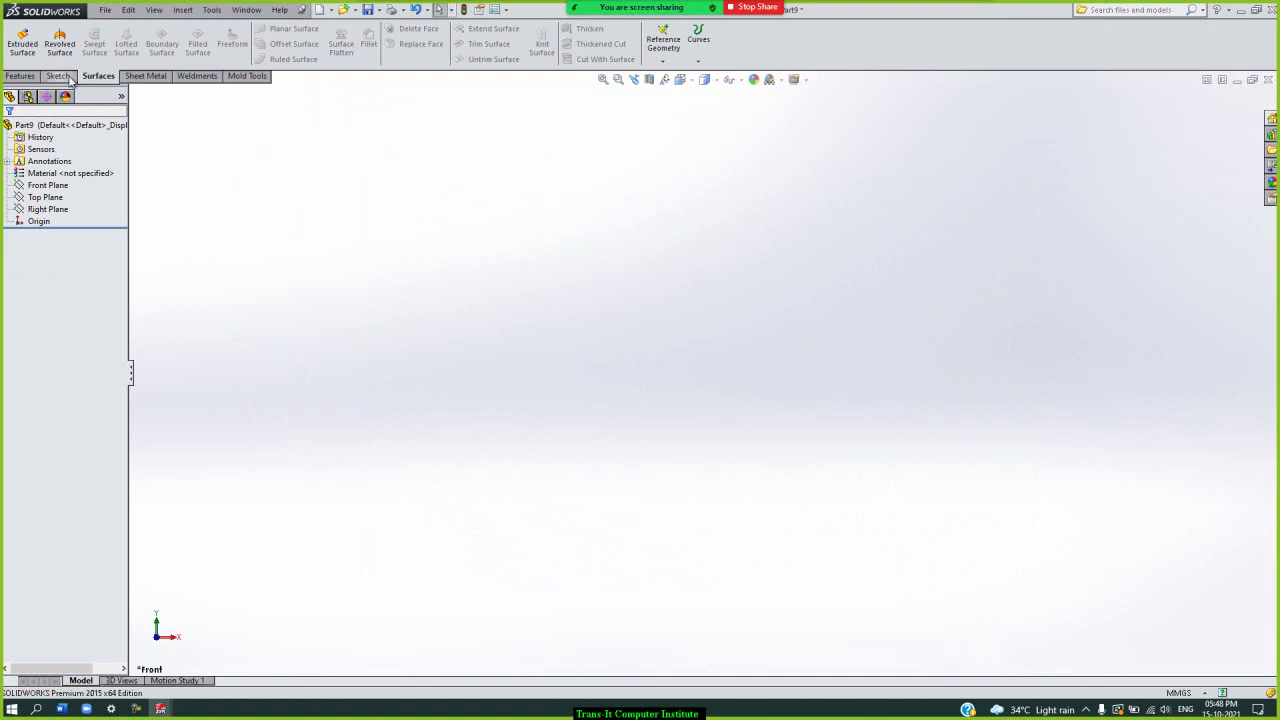
click(26, 45)
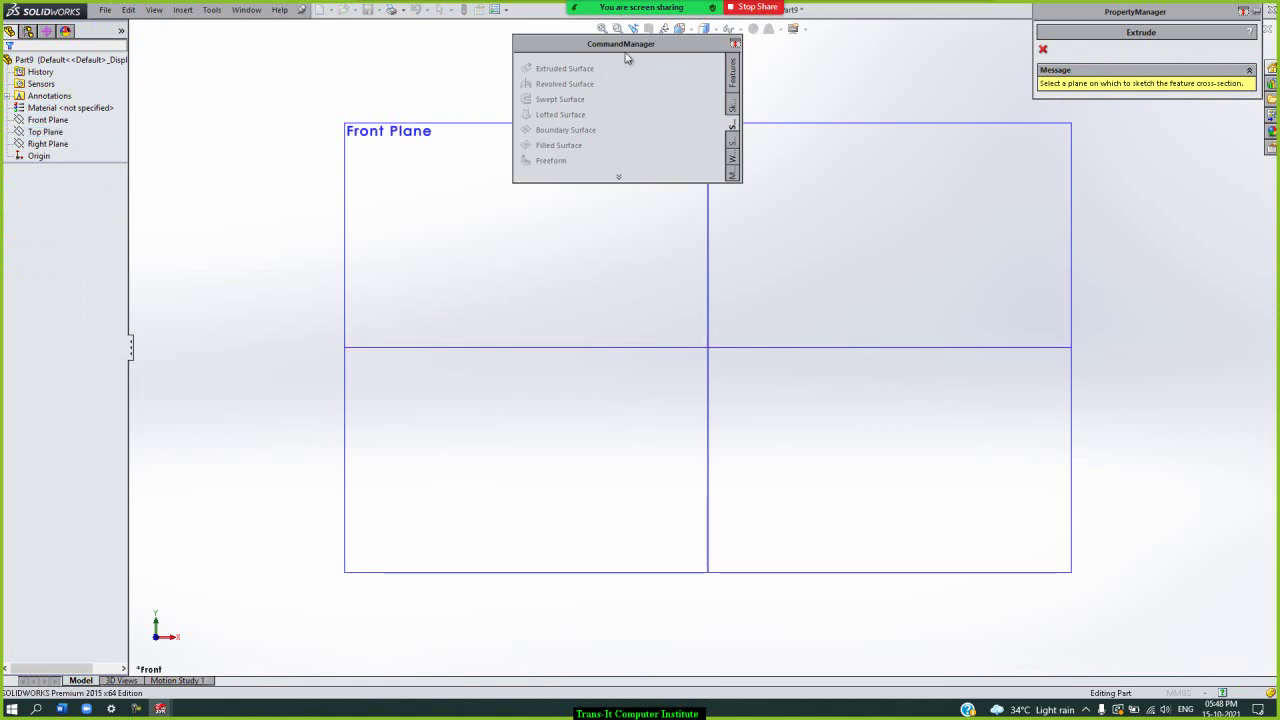
click(48, 120)
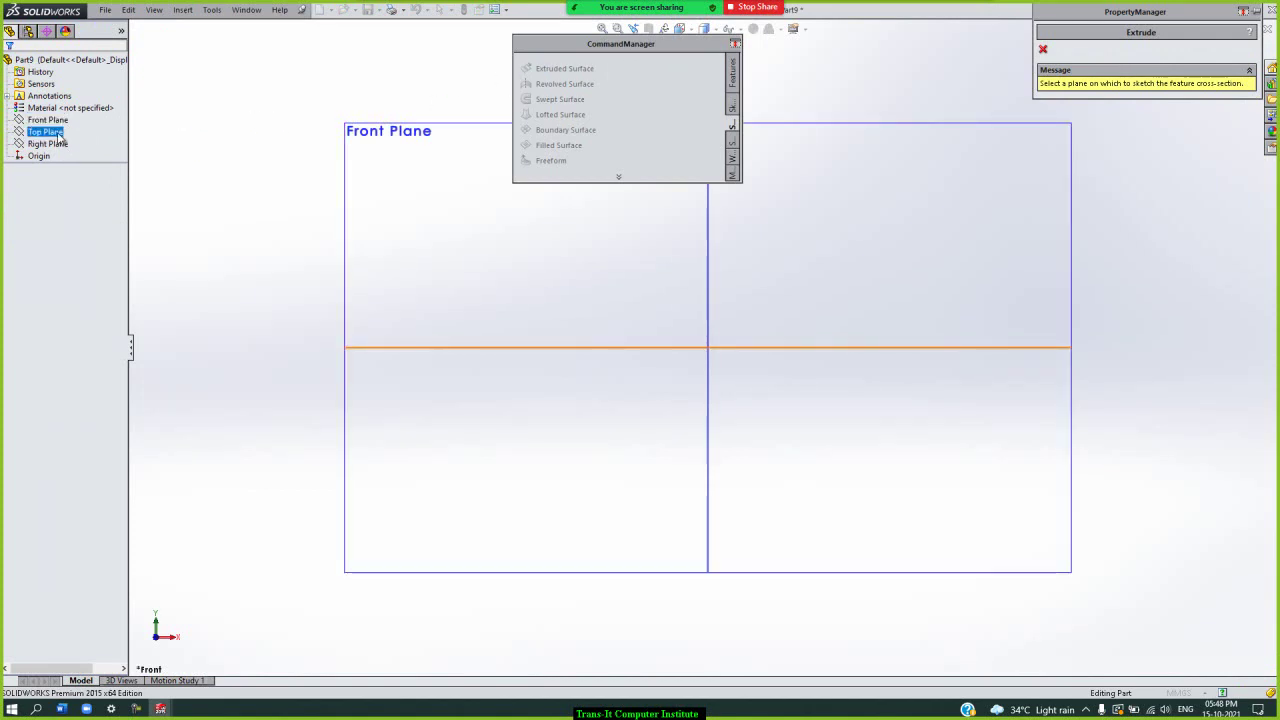
click(50, 132)
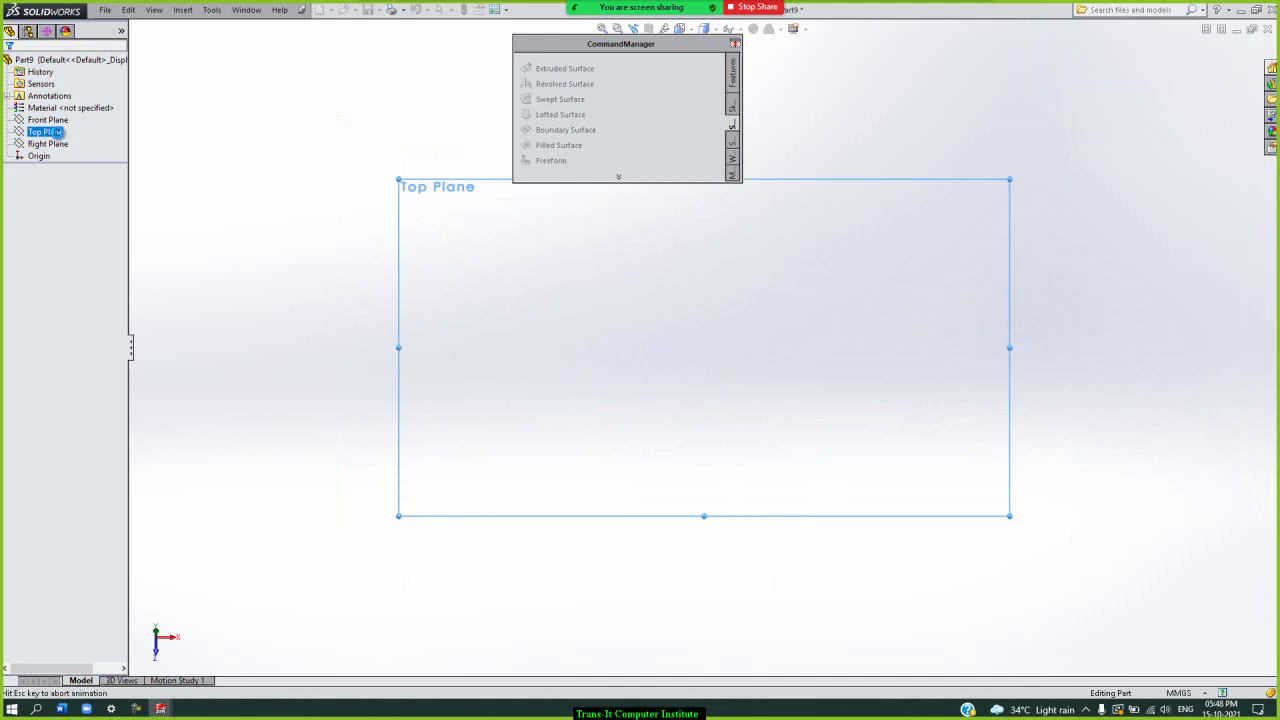
- Draw a 72.6 × 44.2 mm centre rectangle about the origin and accept it
double_click(657, 46)
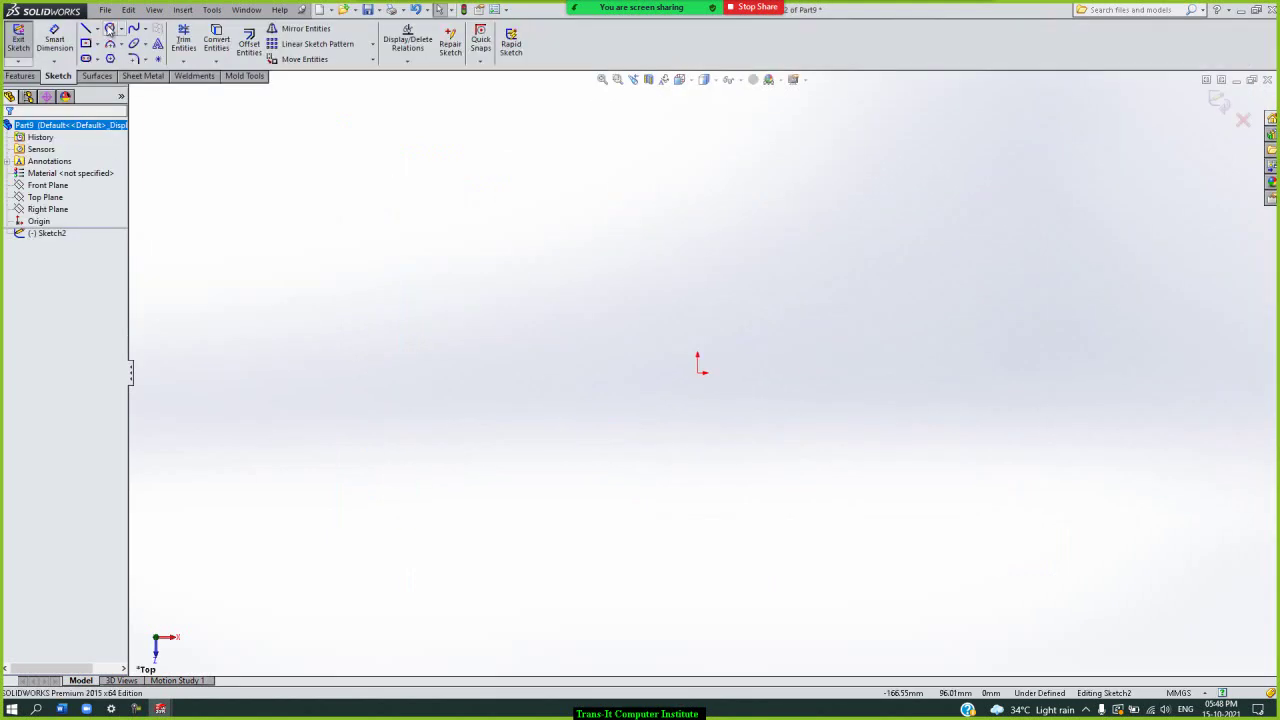
click(85, 45)
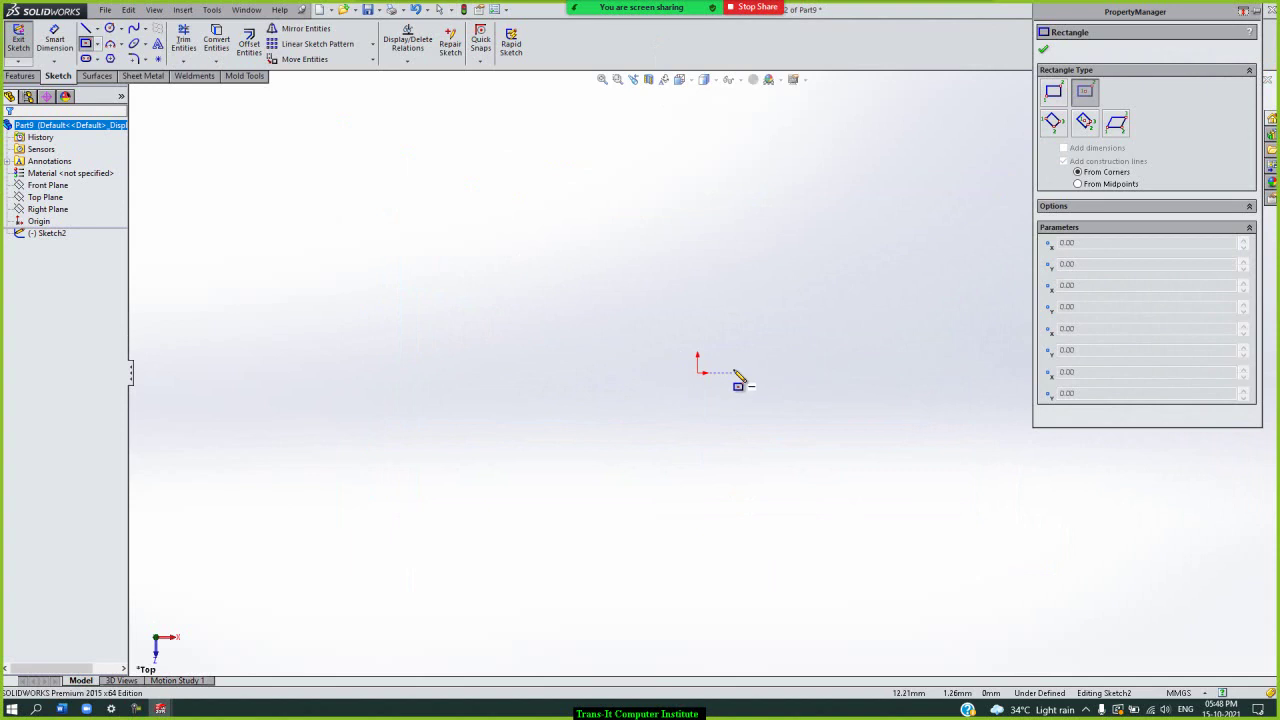
click(698, 372)
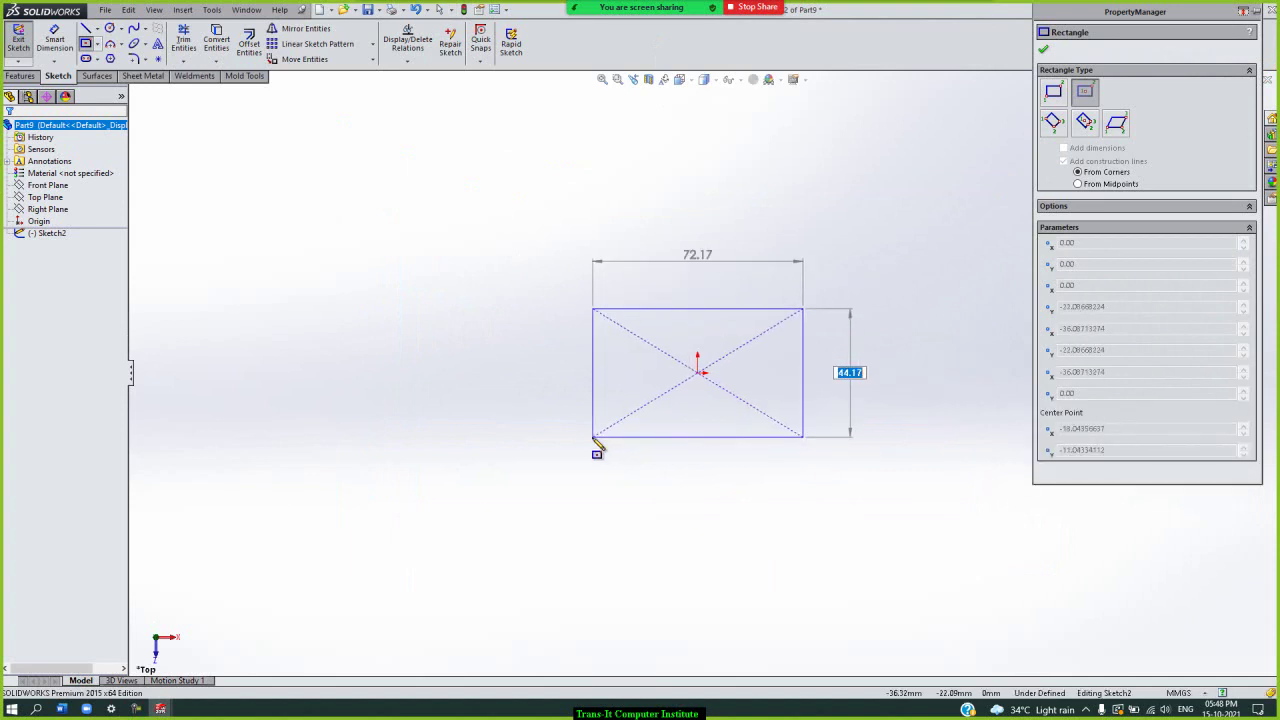
click(592, 436)
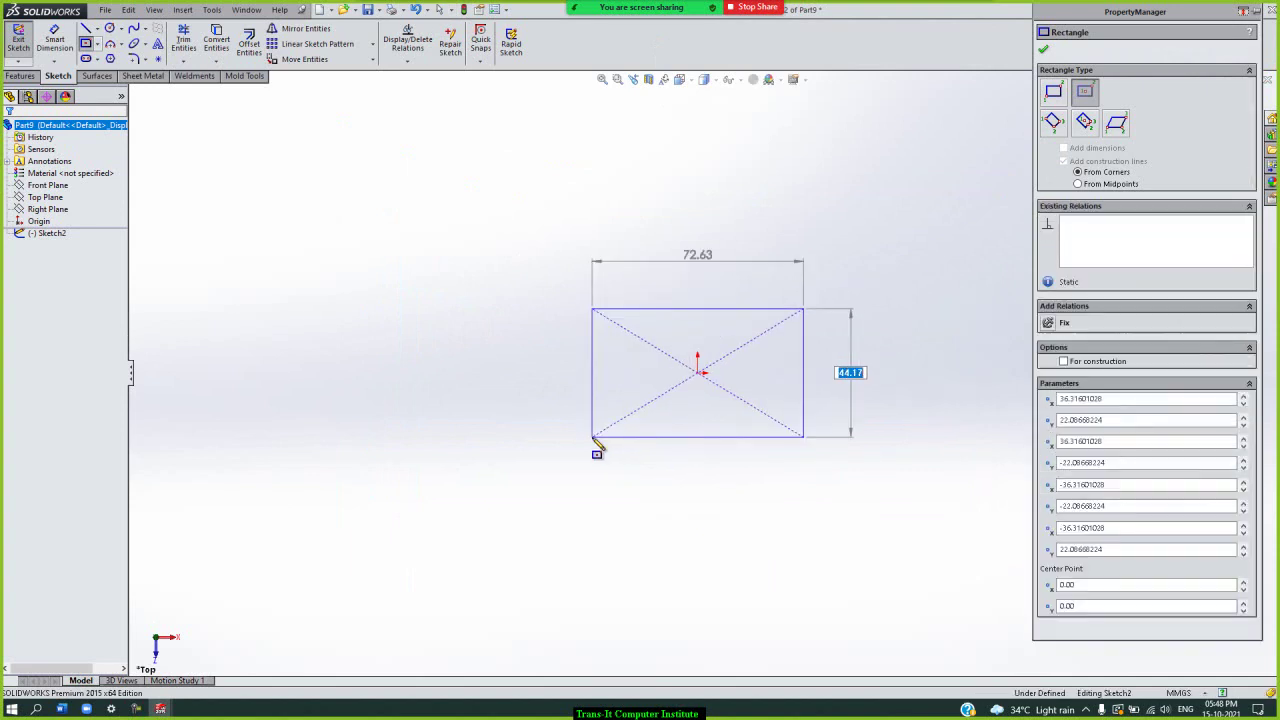
click(1045, 52)
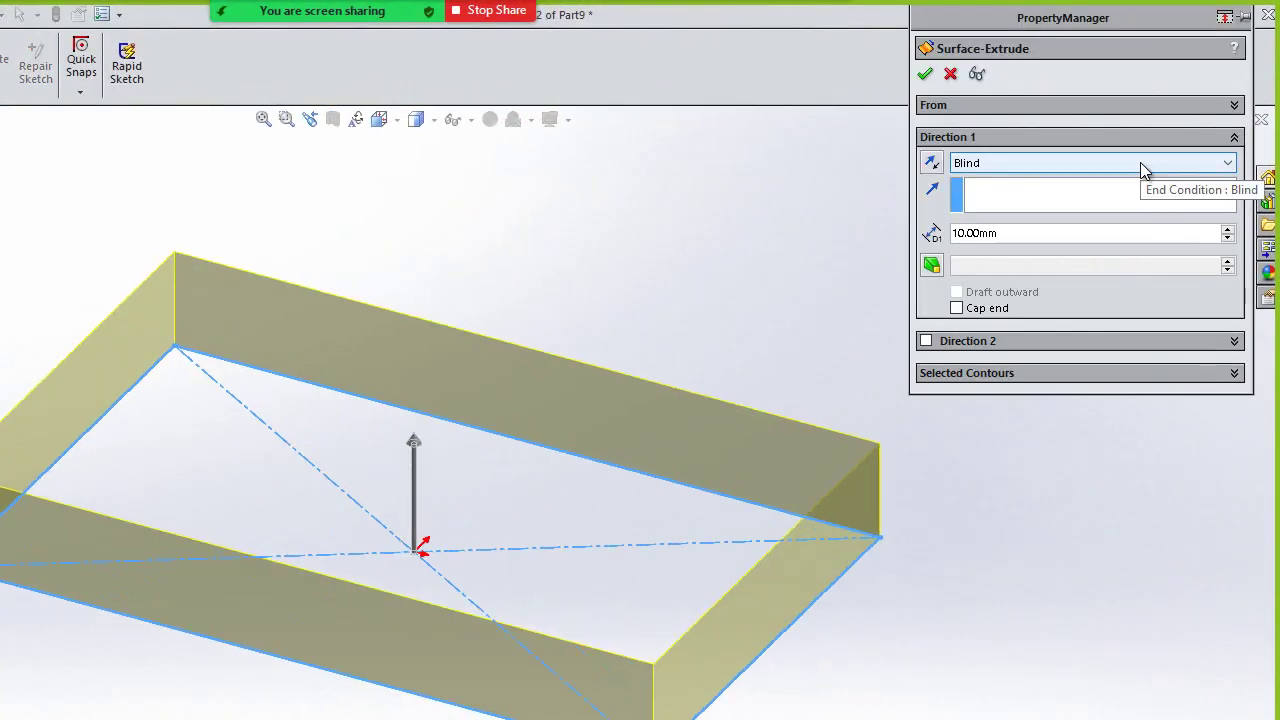
- Raise the surface extrusion's Blind depth from 10 to 20 mm and confirm it
click(1227, 229)
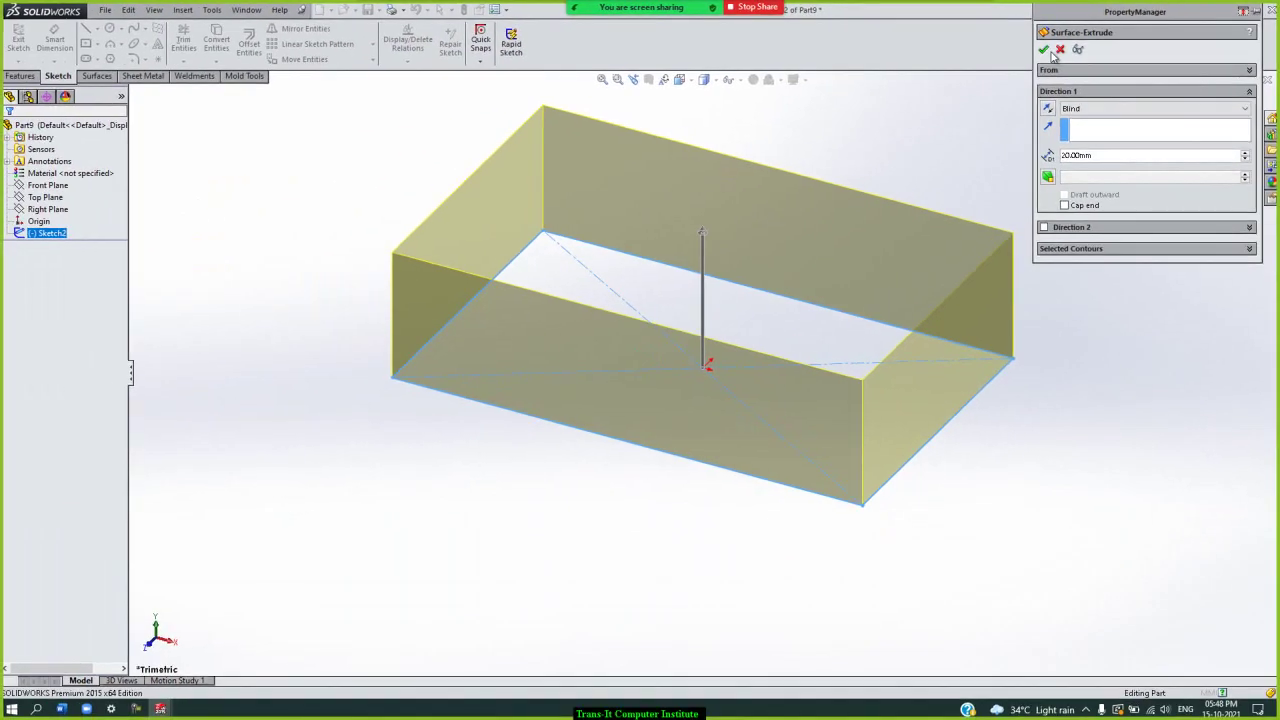
click(1023, 55)
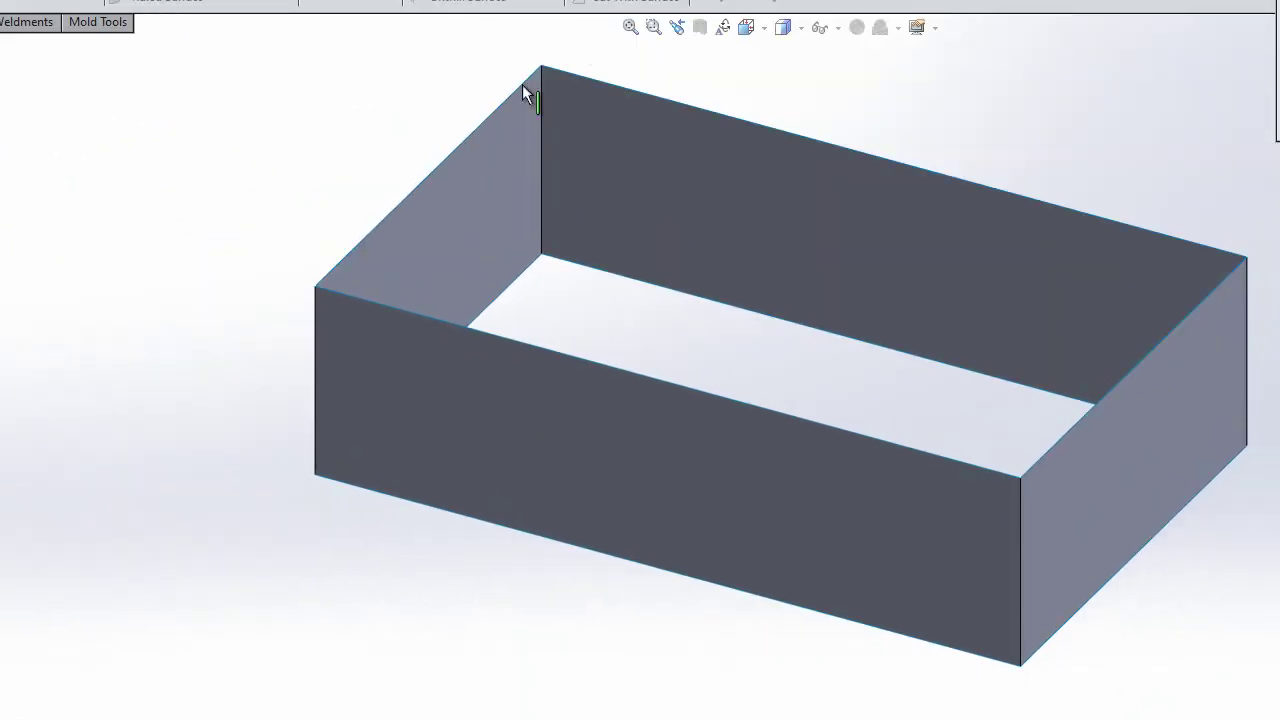
- Bound a planar surface by the box's four top edges and accept it
click(516, 94)
click(636, 95)
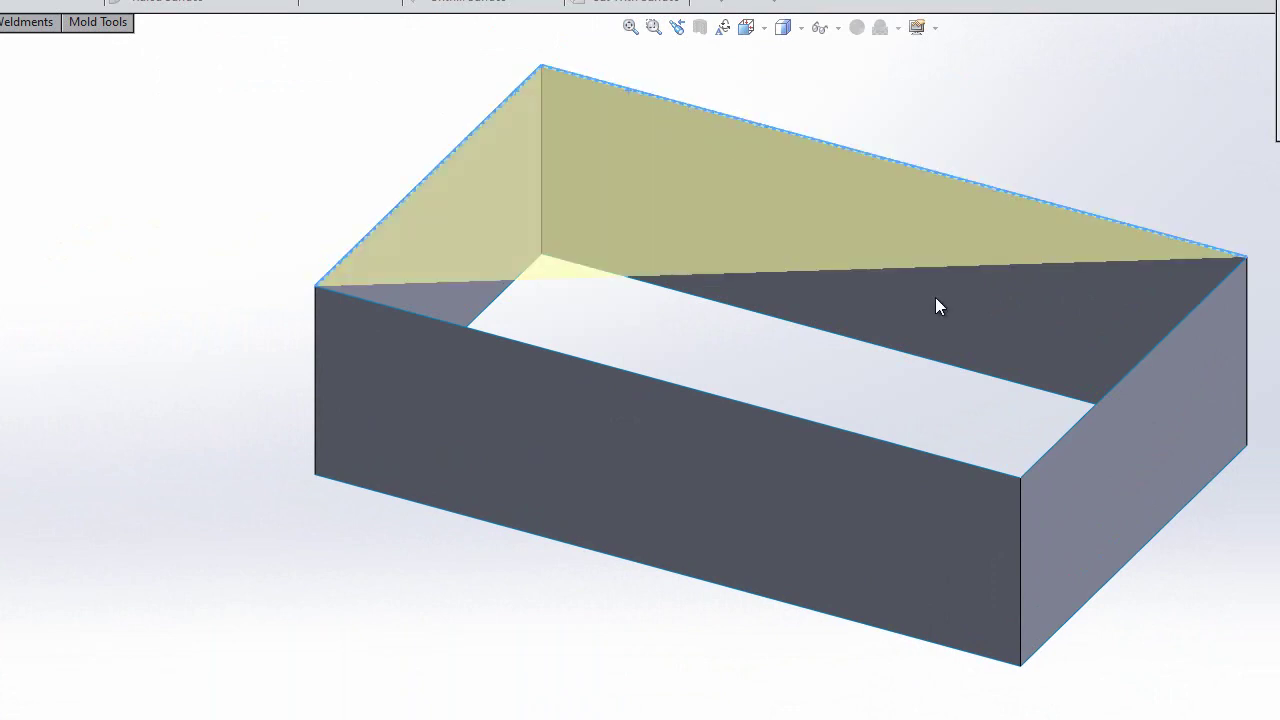
click(1093, 416)
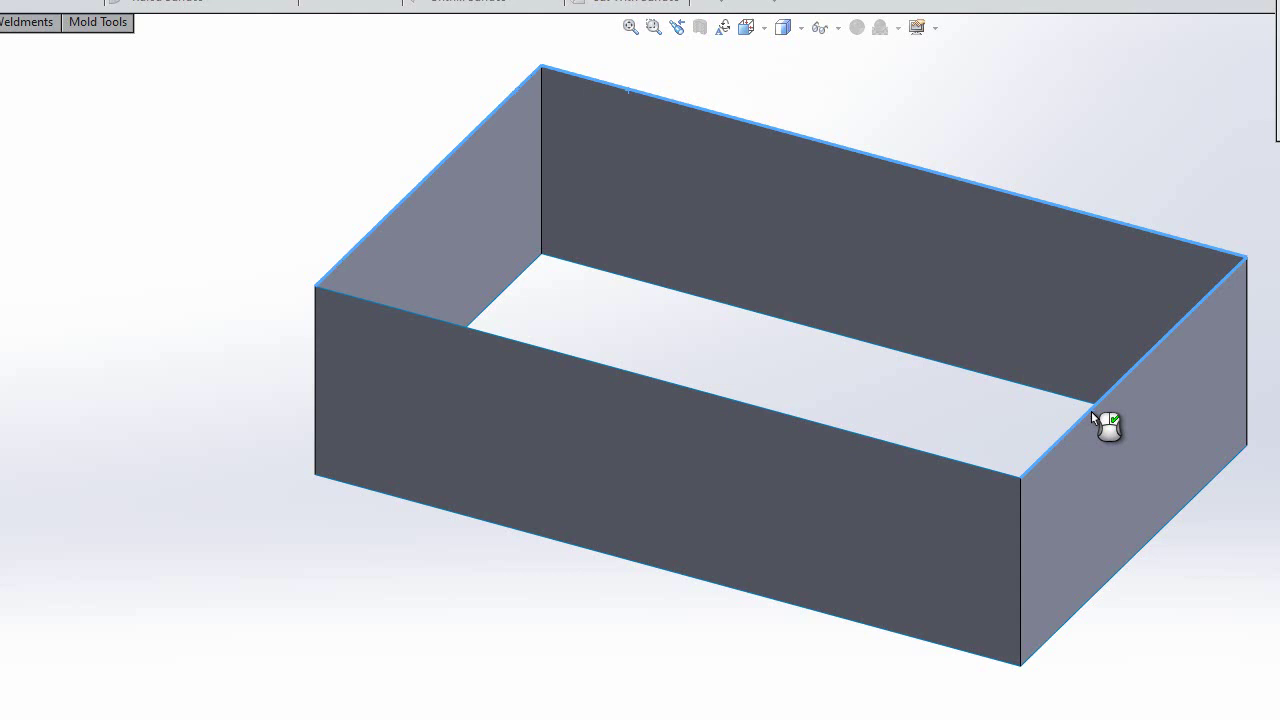
click(937, 458)
right_click(937, 458)
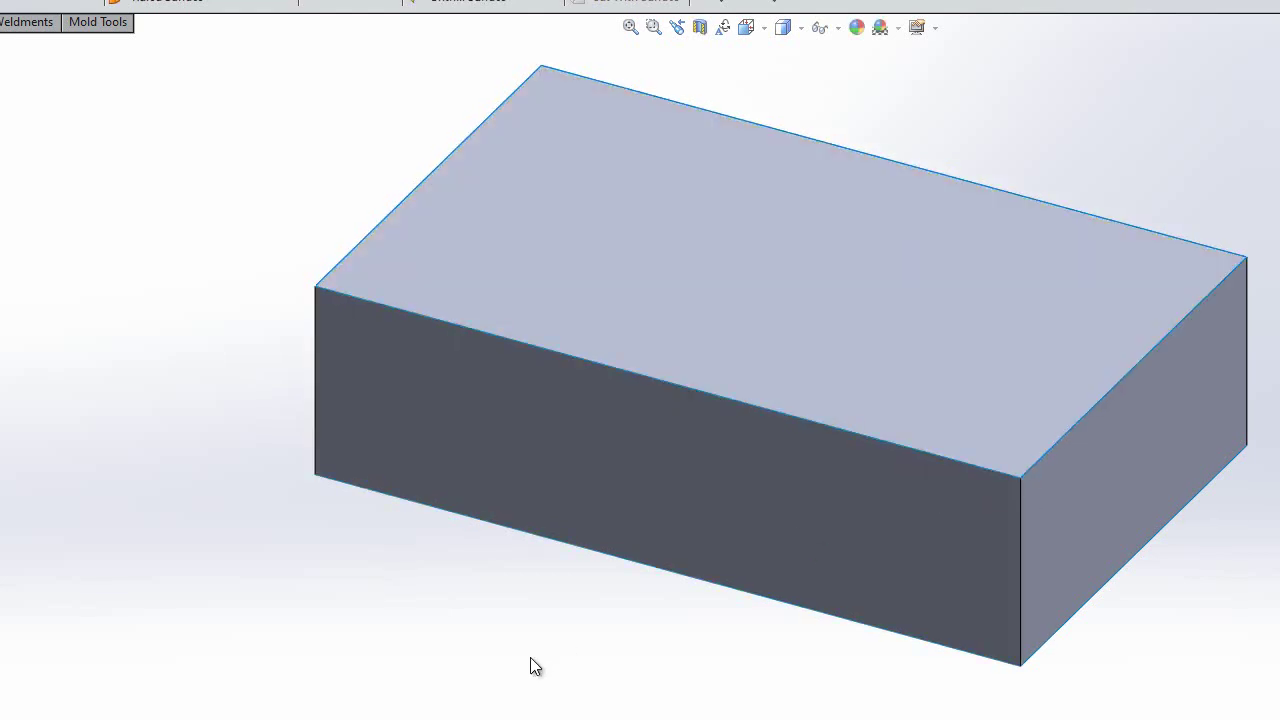
key(shift+Up)
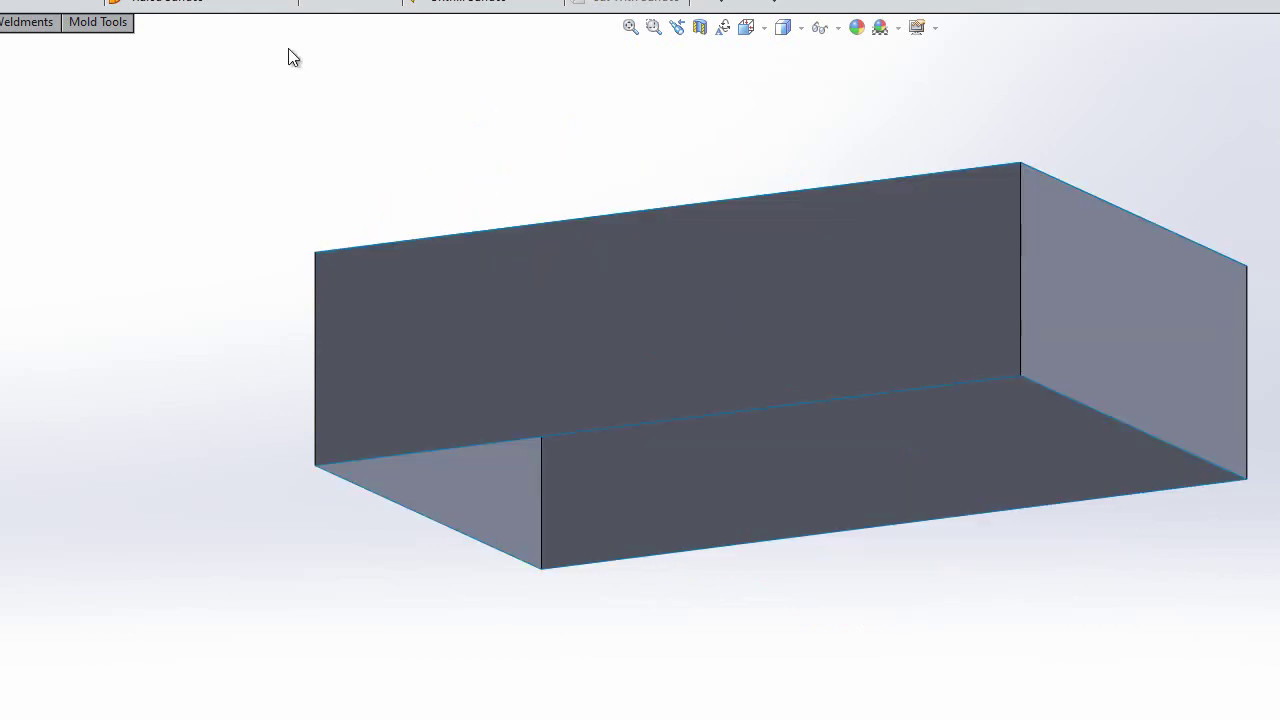
- Create Surface-Fill1 using the box's four bottom edges as the patch boundary
click(35, 4)
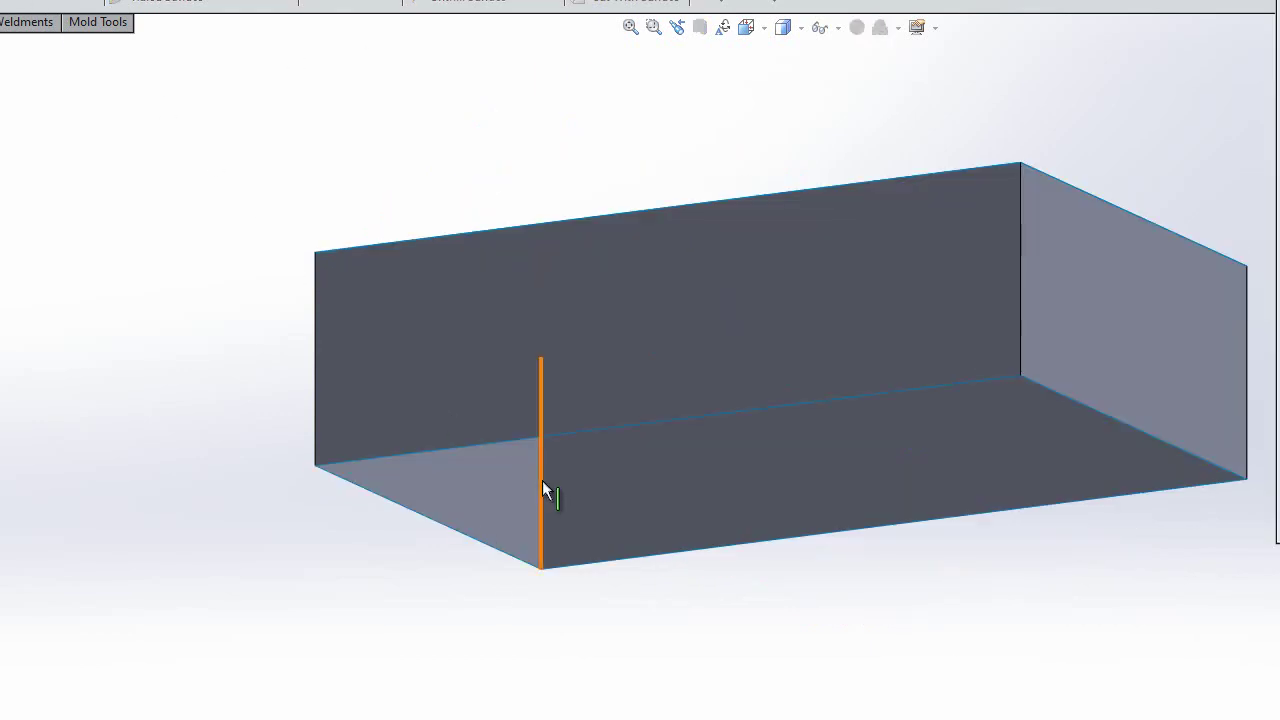
click(599, 428)
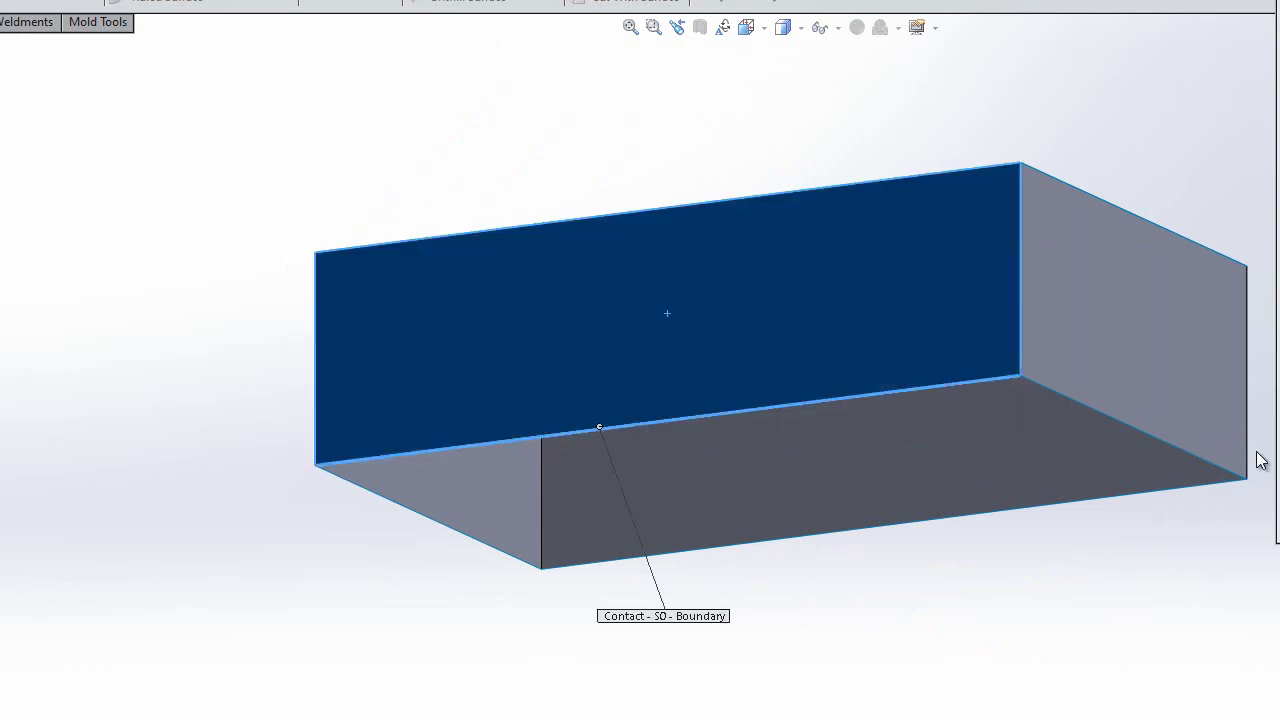
click(1183, 457)
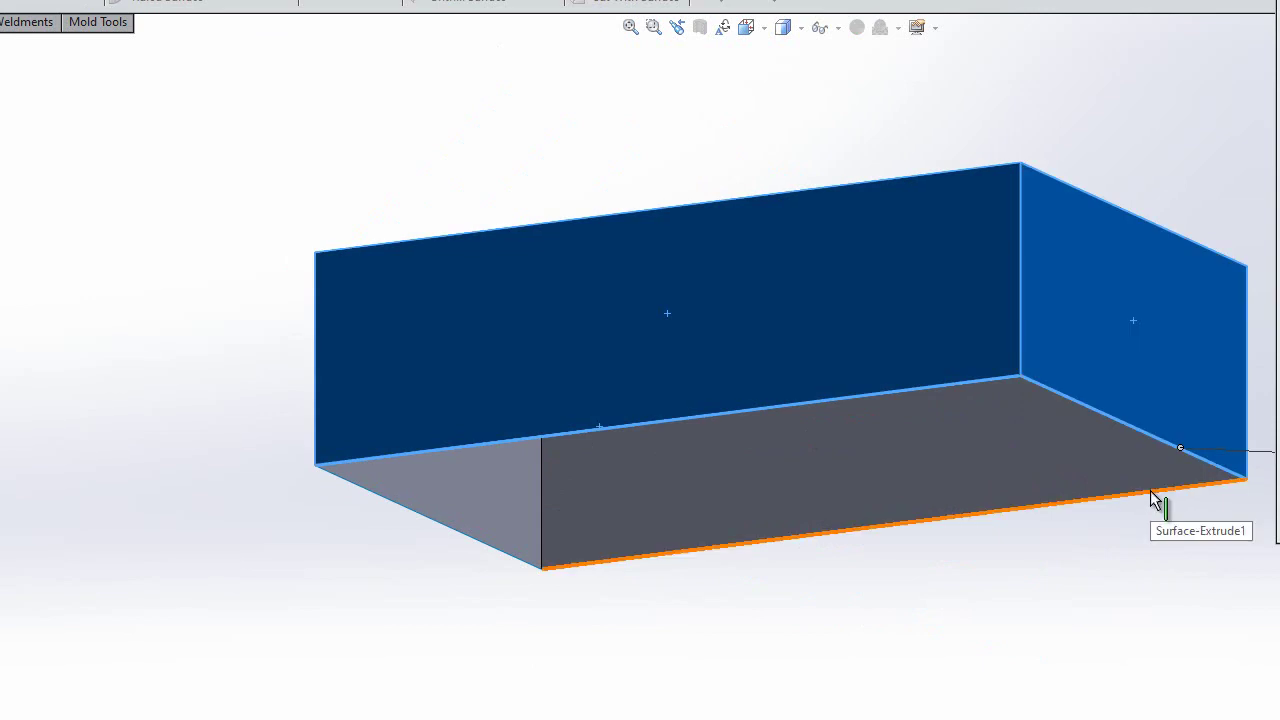
click(1150, 493)
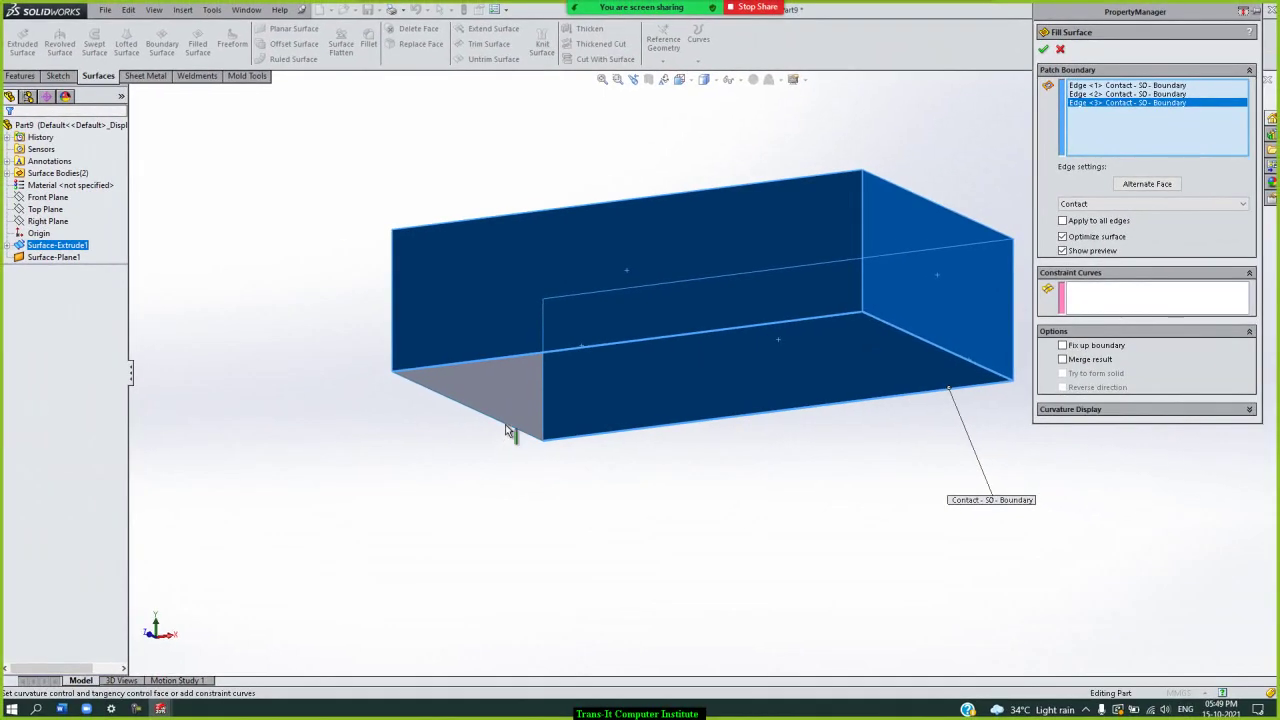
click(508, 430)
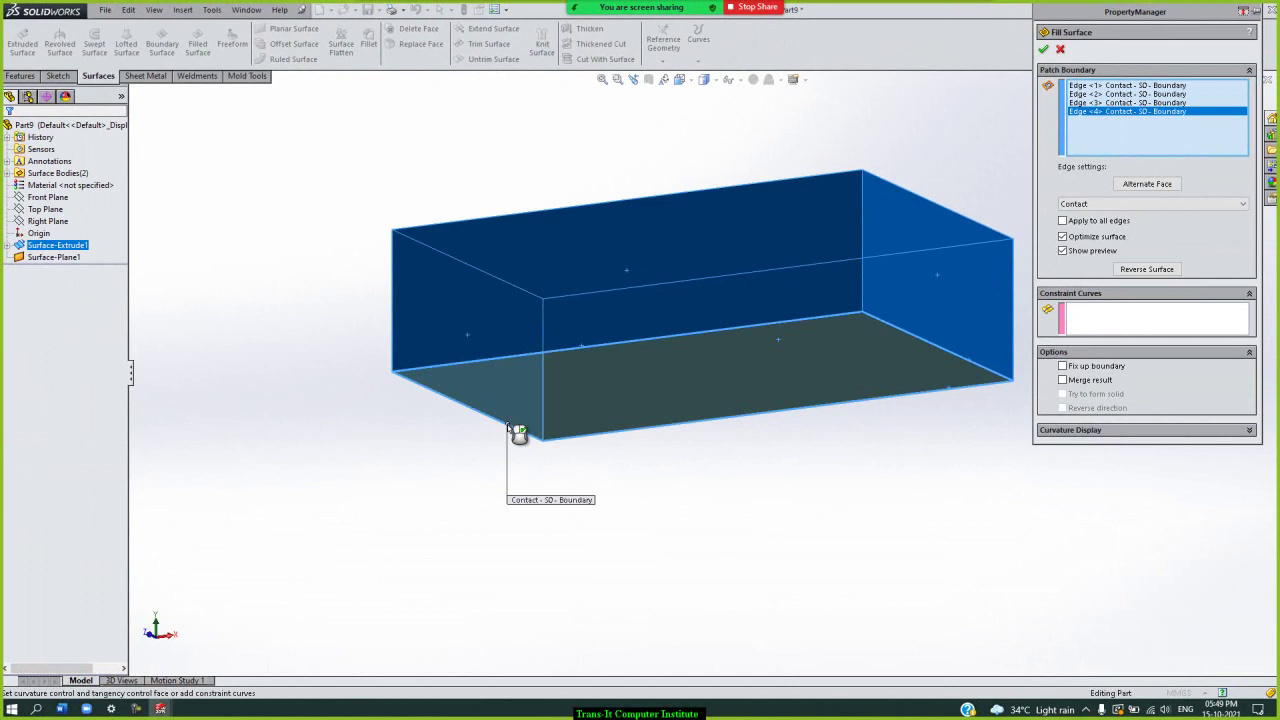
click(1045, 50)
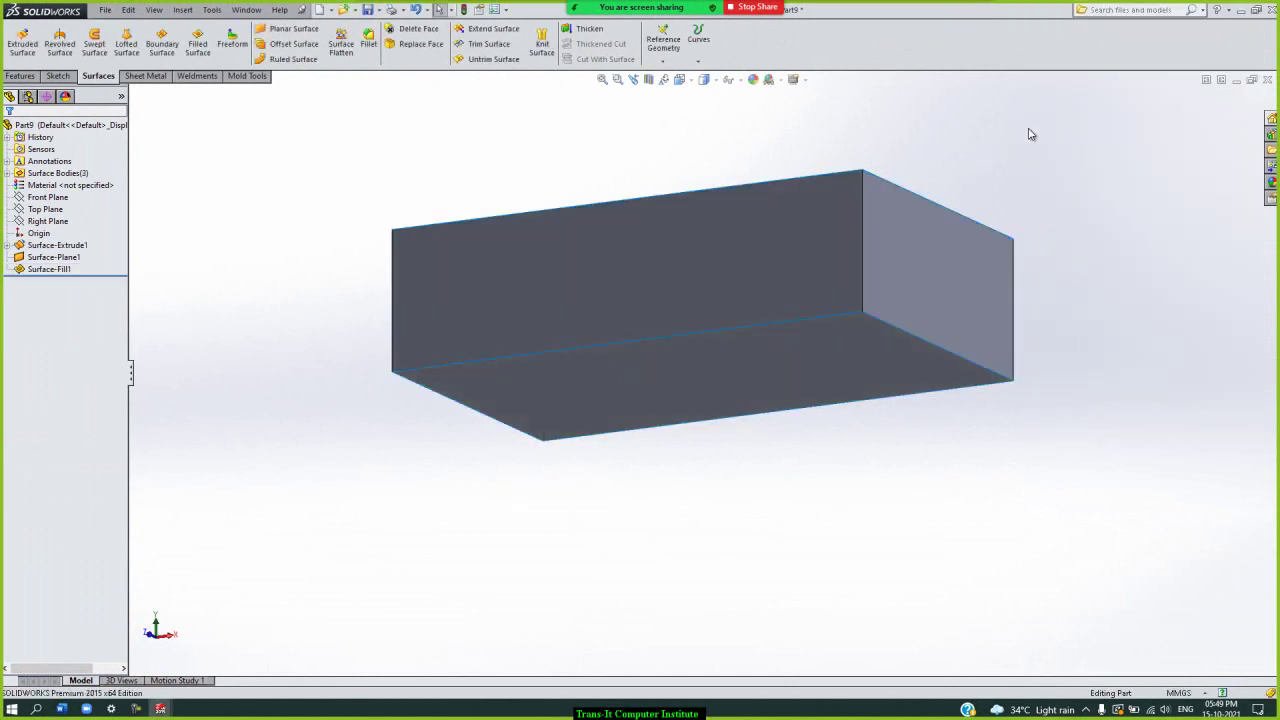
- In isometric view, highlight the Surface-Extrude1, Surface-Plane1 and Surface-Fill1 features
key(ctrl+7)
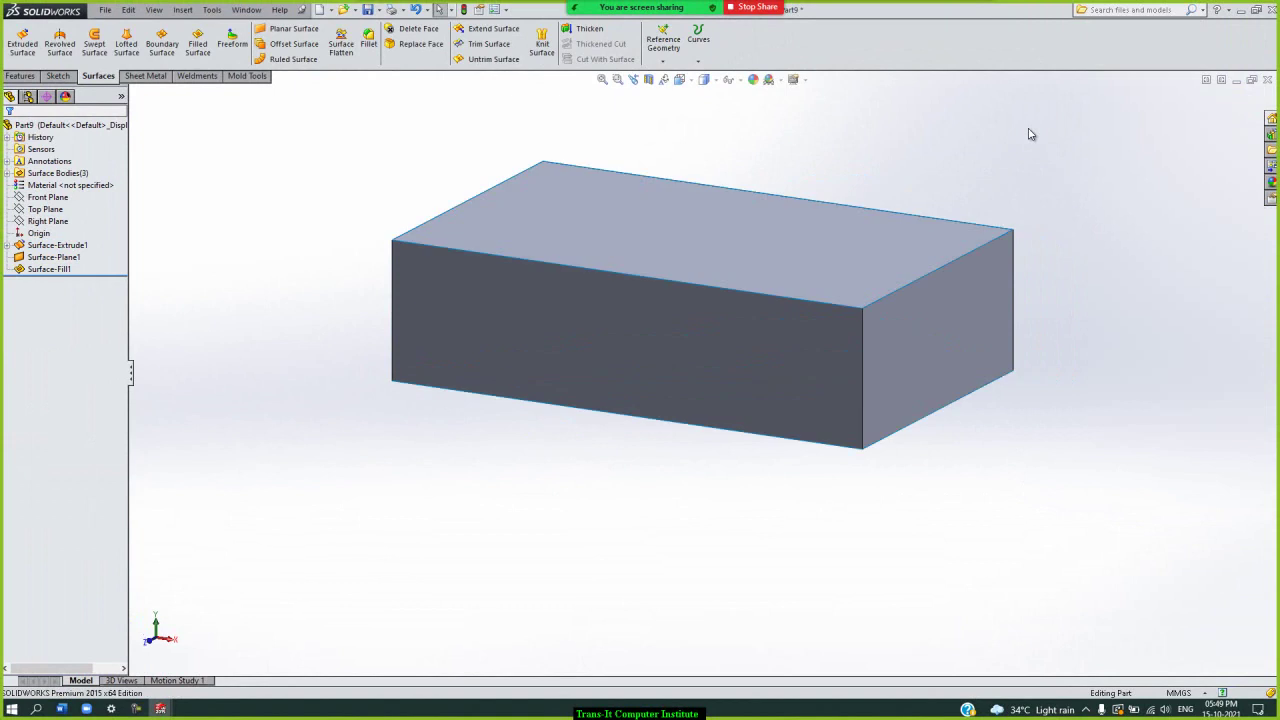
click(76, 246)
click(66, 258)
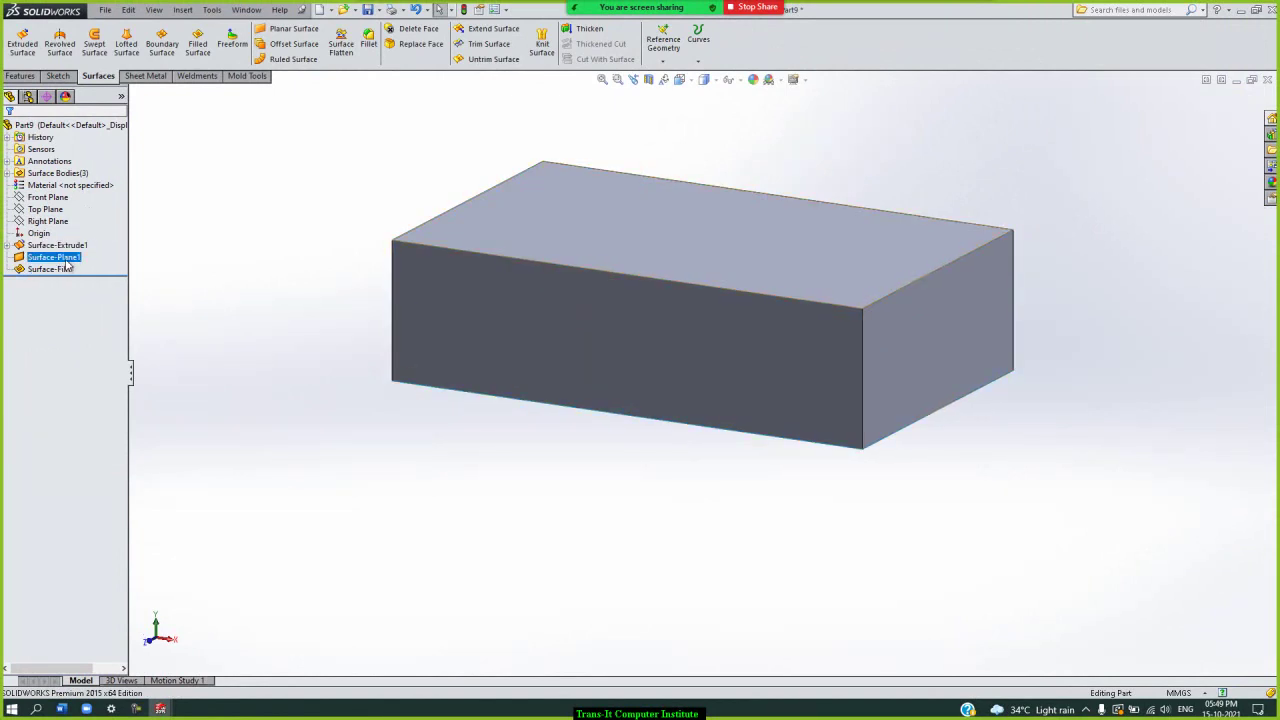
click(66, 270)
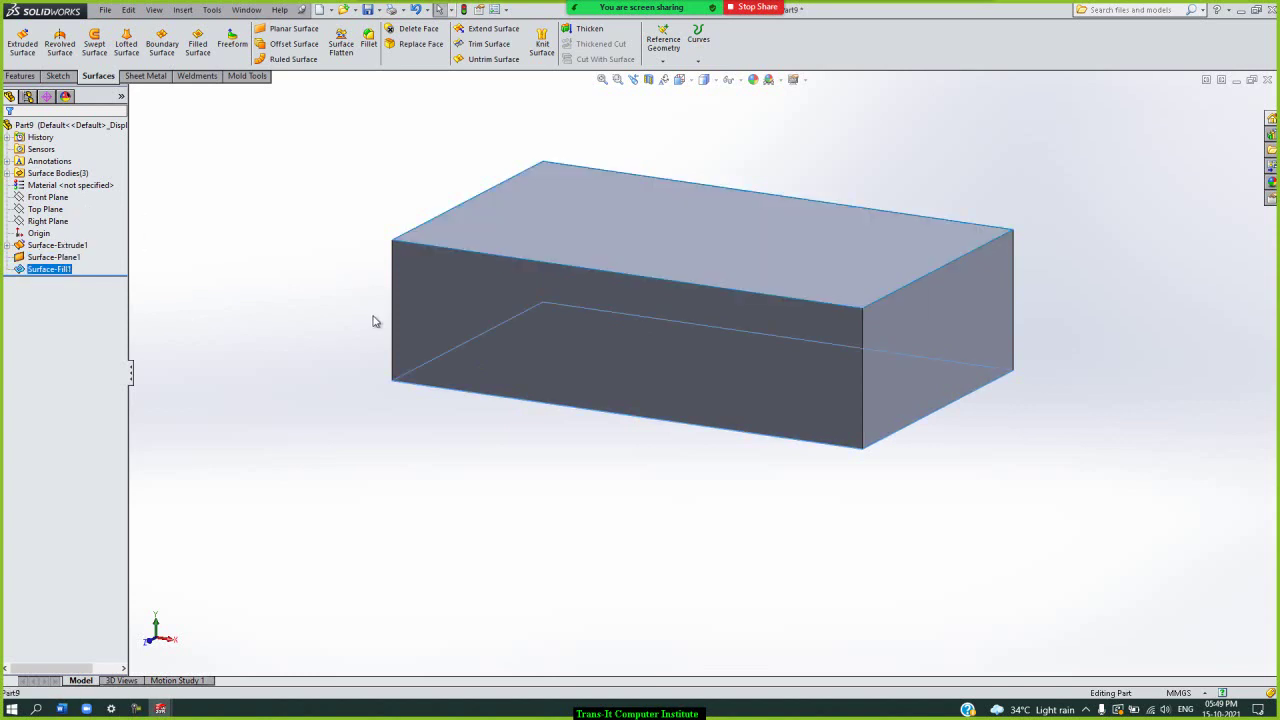
click(358, 422)
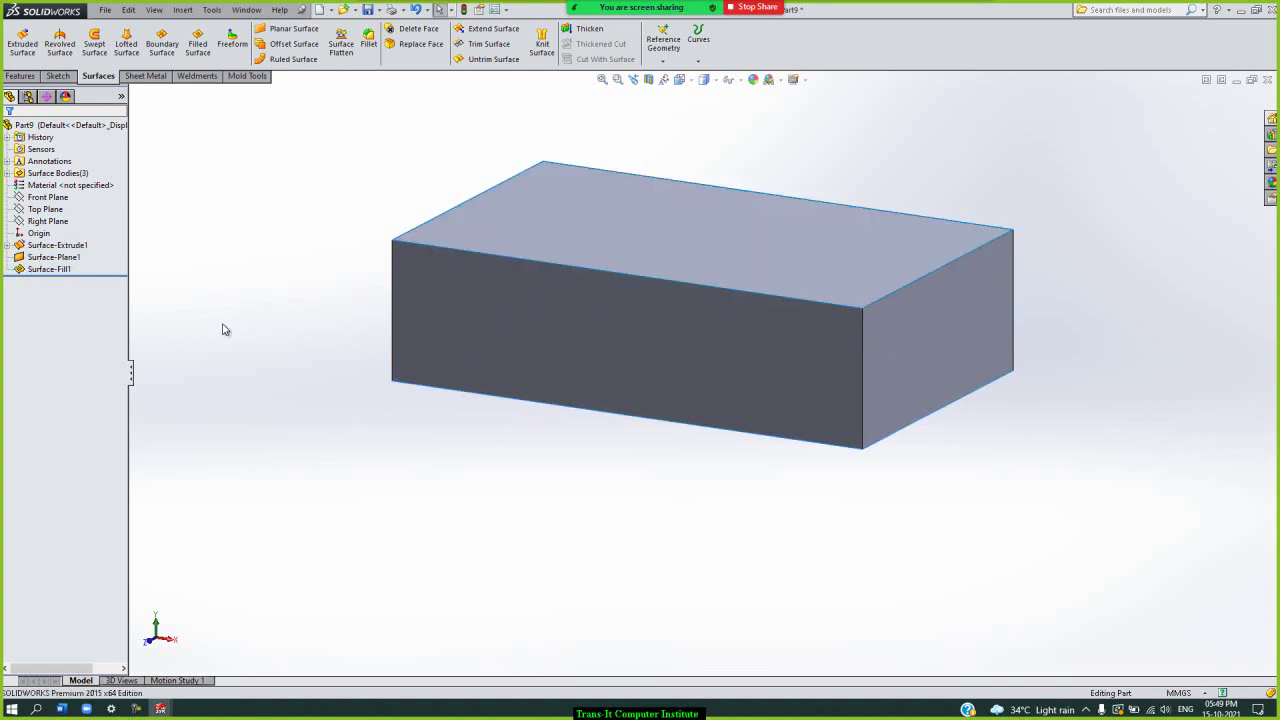
- Expand Surface Bodies(3) and highlight each of the three bodies
click(7, 173)
click(86, 185)
click(82, 197)
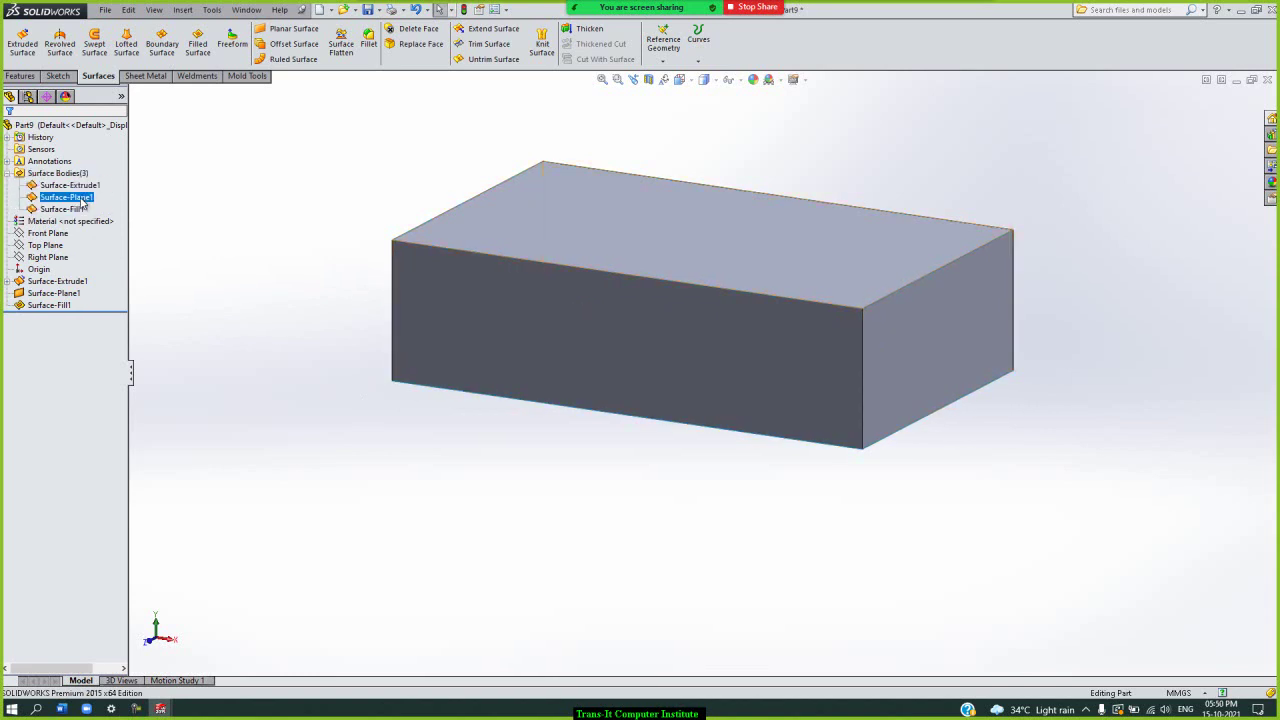
click(79, 210)
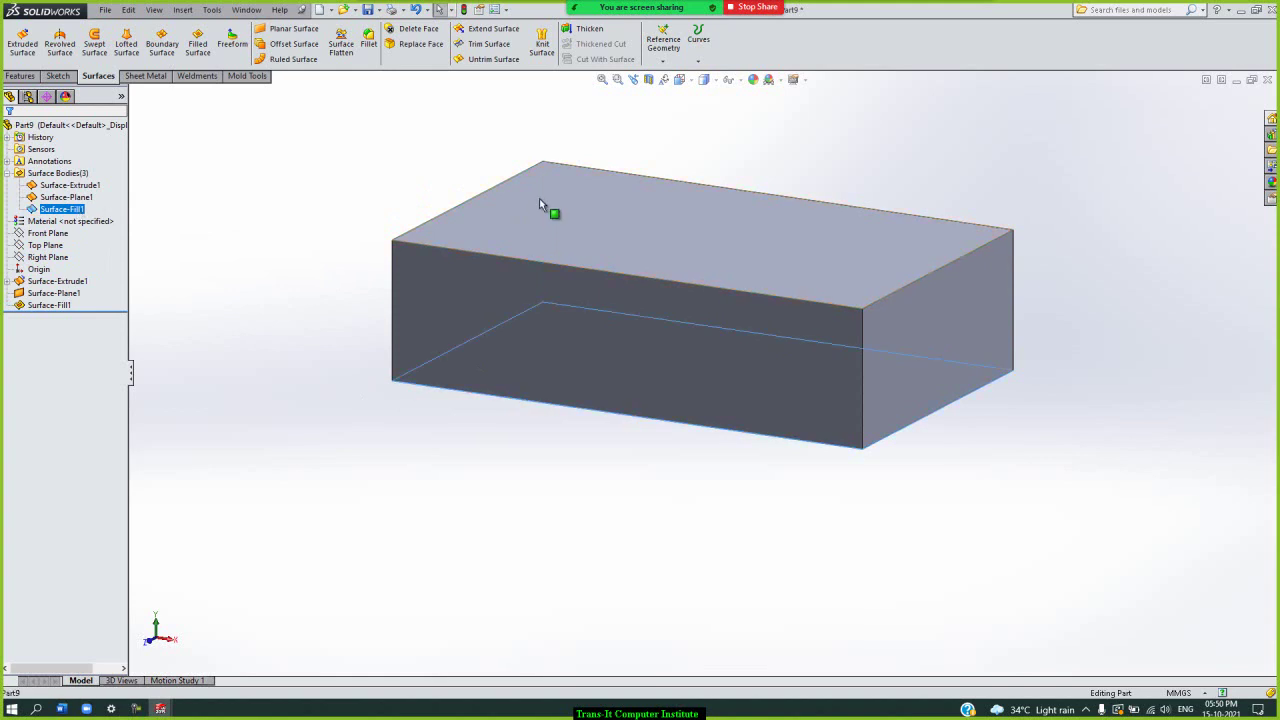
click(404, 167)
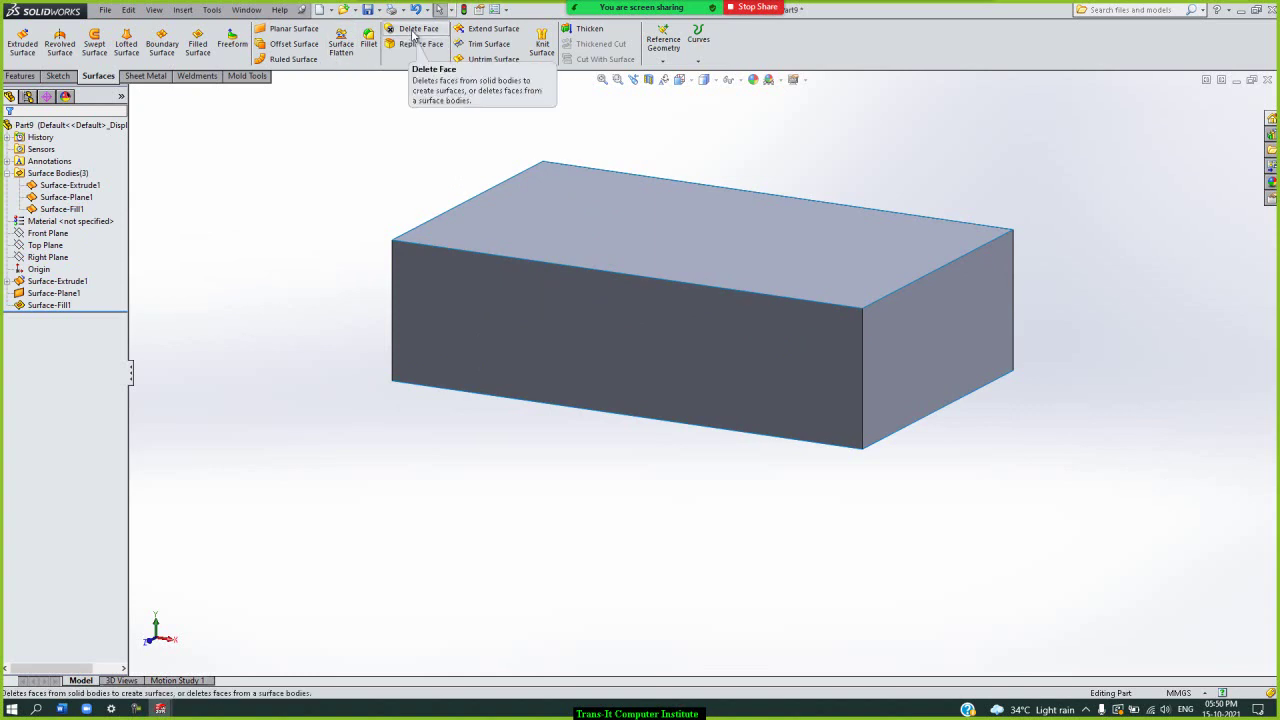
- Start Delete Face with Delete and Patch on the right side face and try applying
click(413, 29)
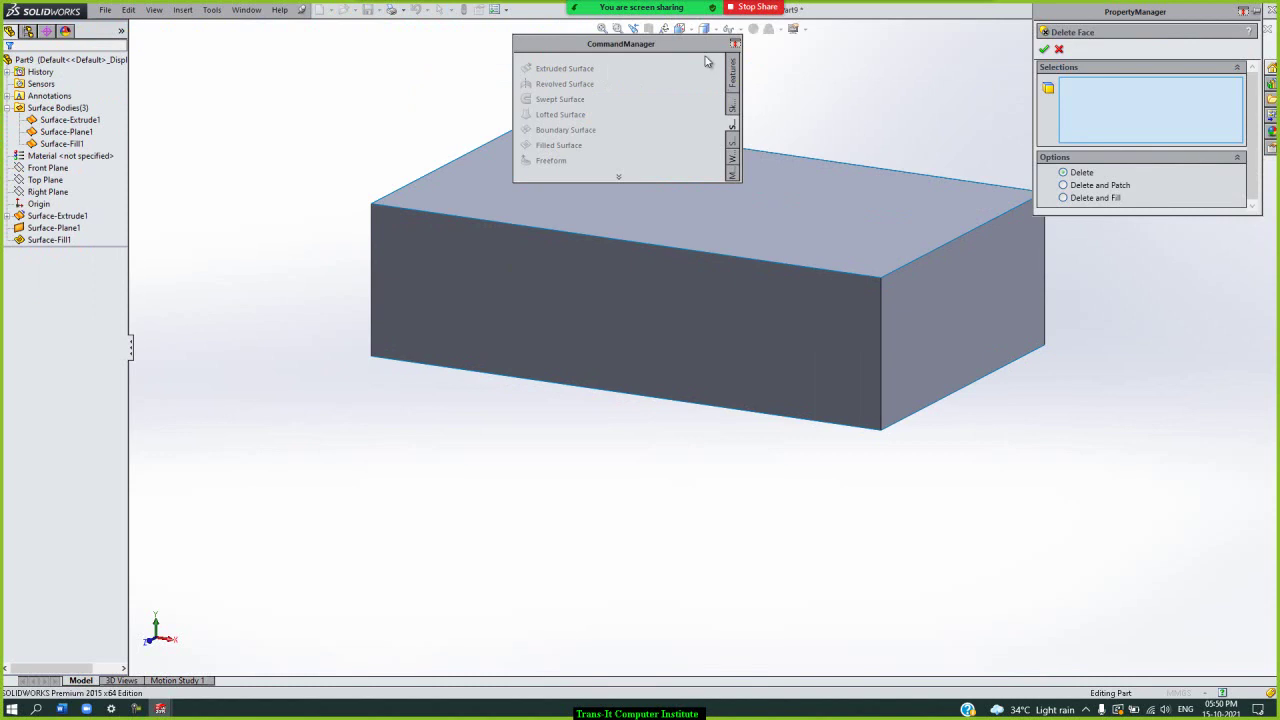
double_click(692, 52)
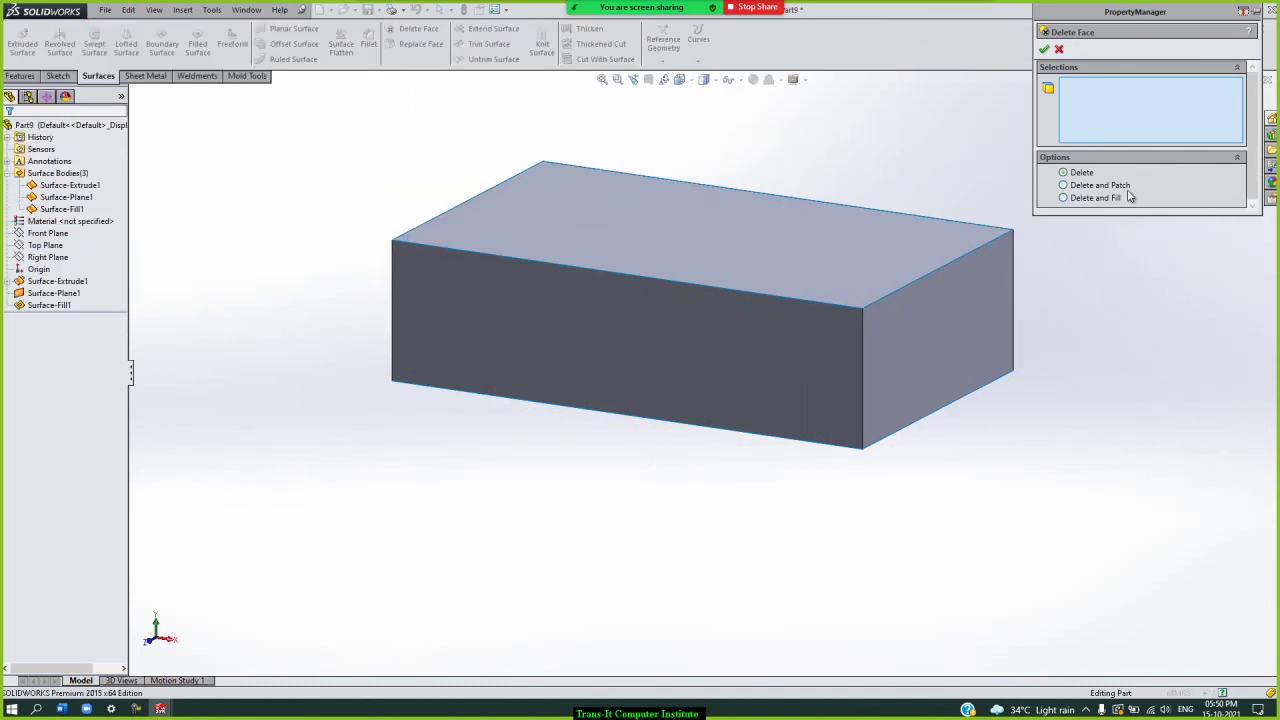
click(1063, 186)
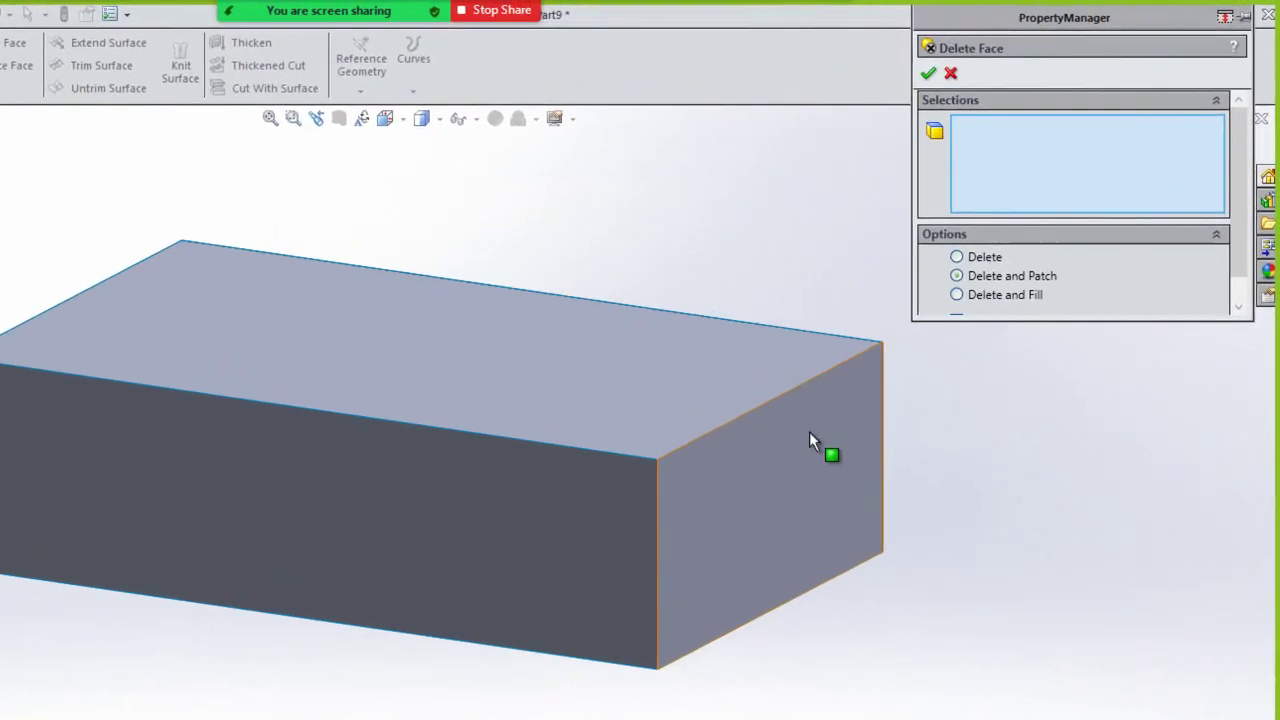
click(964, 289)
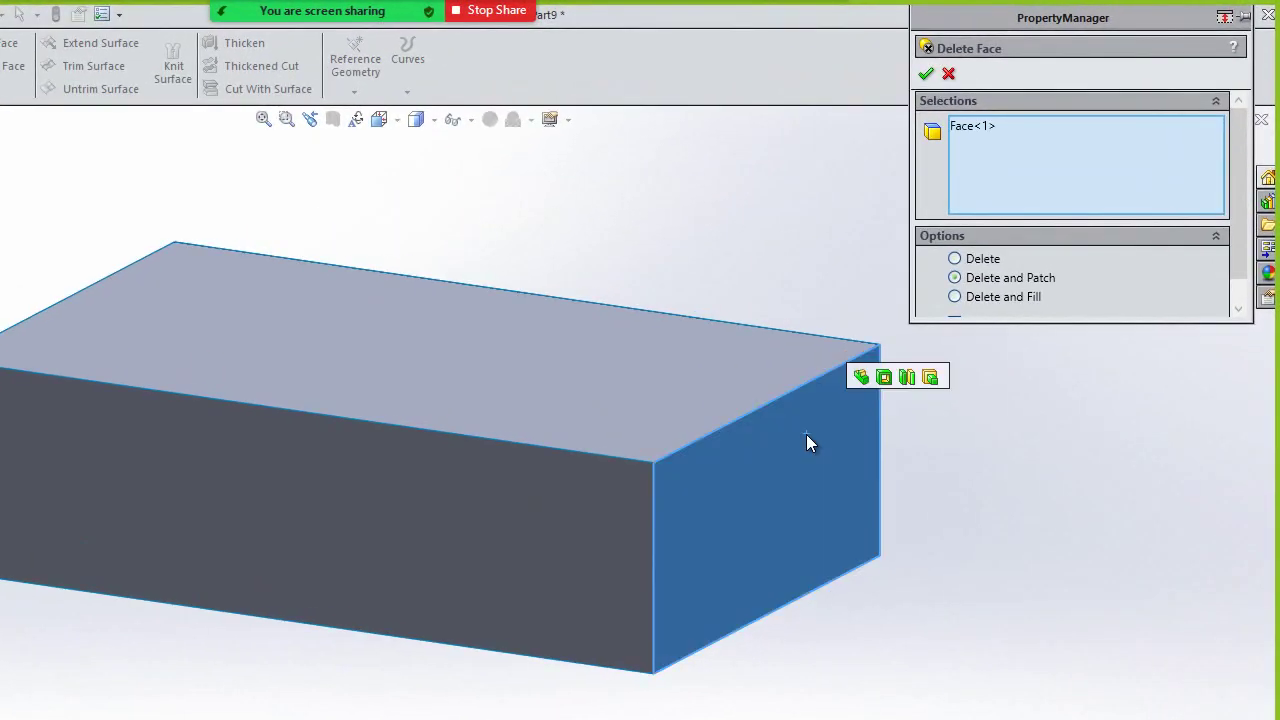
click(927, 74)
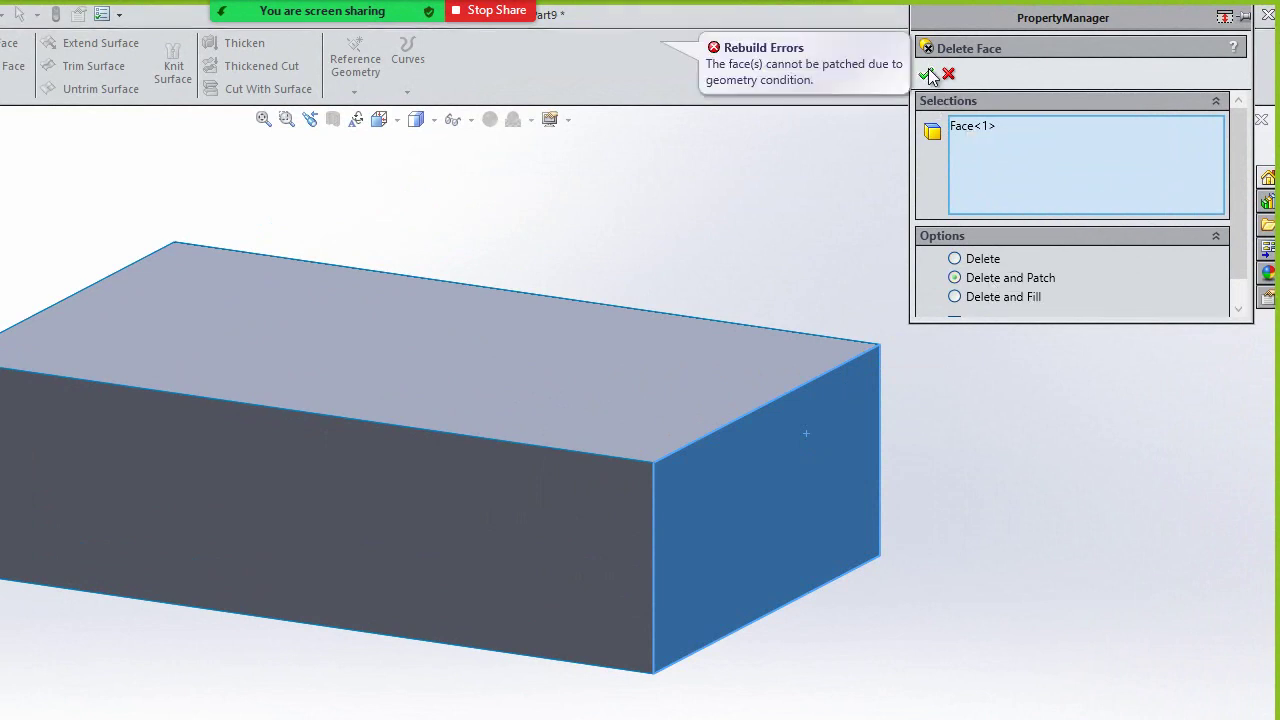
- Clear the rejected face and select the box's front face instead
click(990, 127)
right_click(990, 127)
click(1050, 165)
click(802, 341)
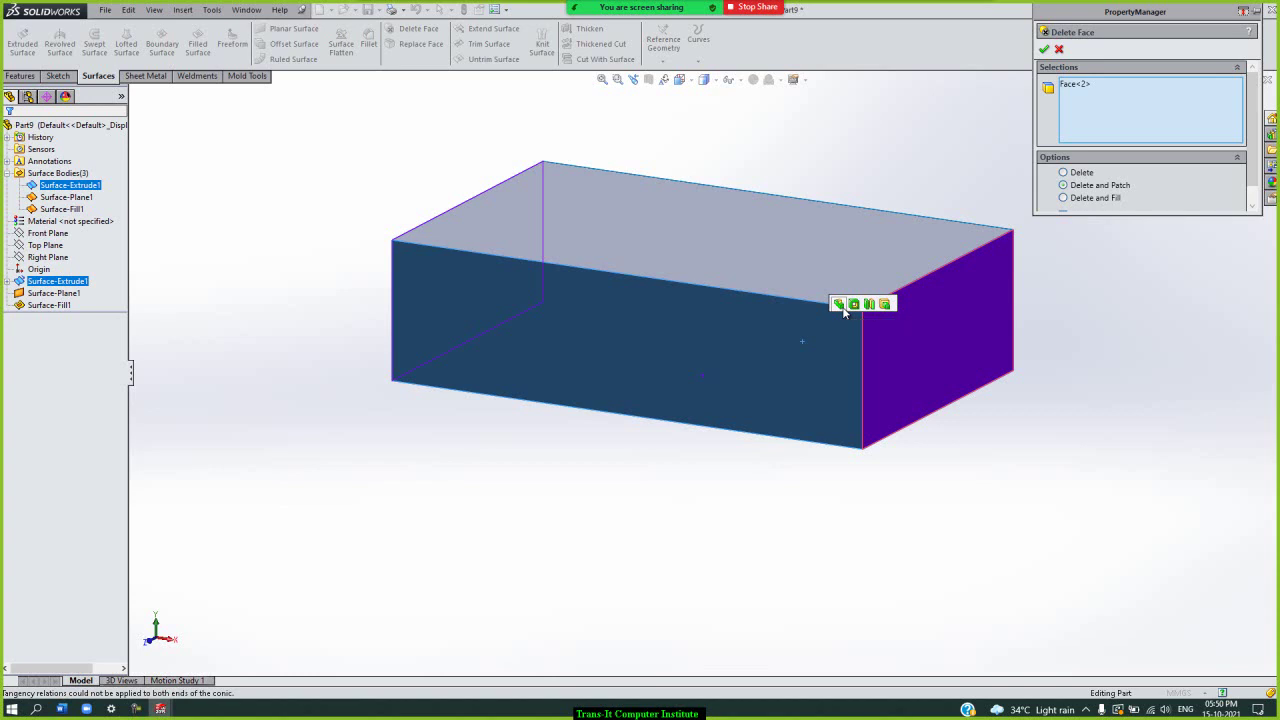
- Queue the right end face with its surrounding faces and try Delete and Patch
click(842, 309)
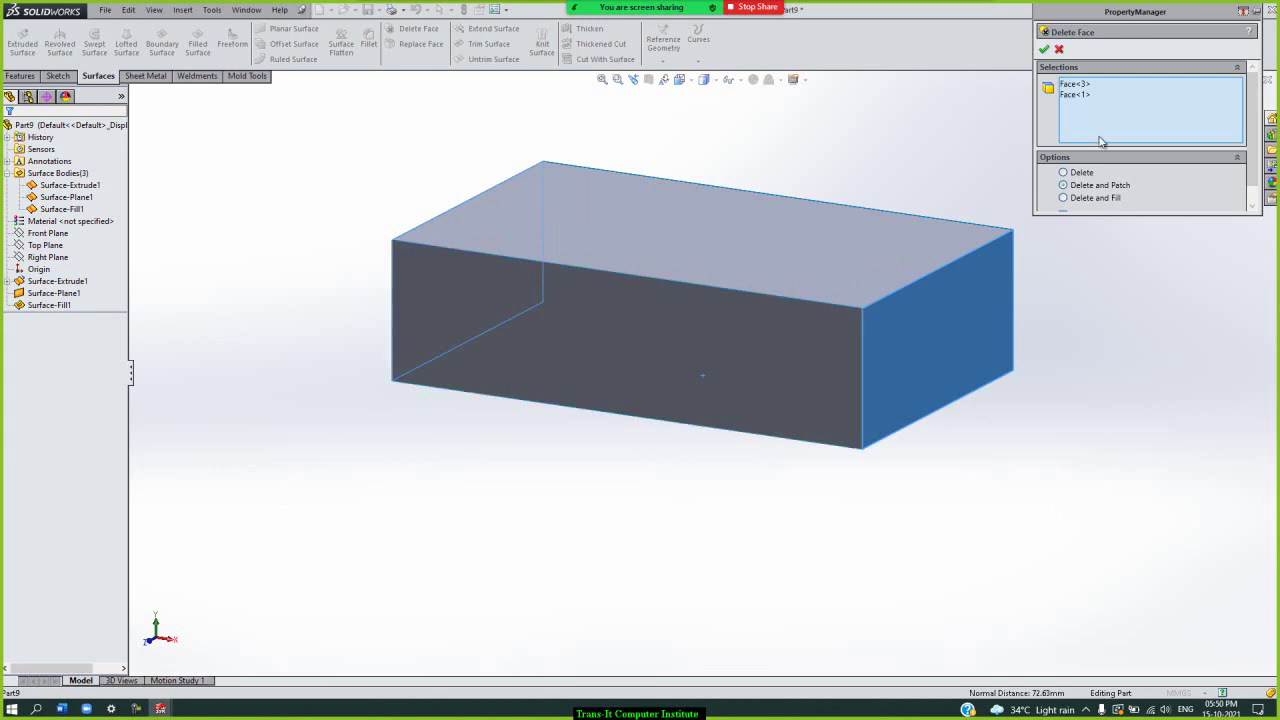
right_click(1074, 95)
click(1103, 104)
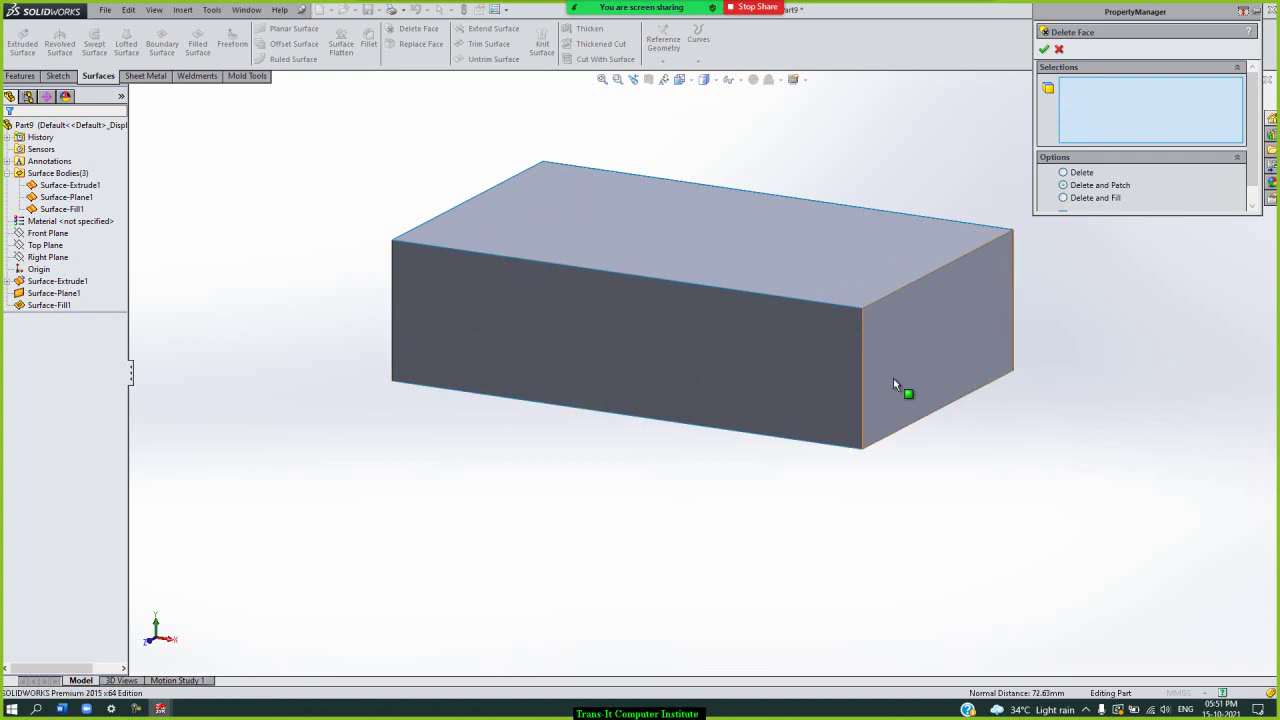
click(934, 342)
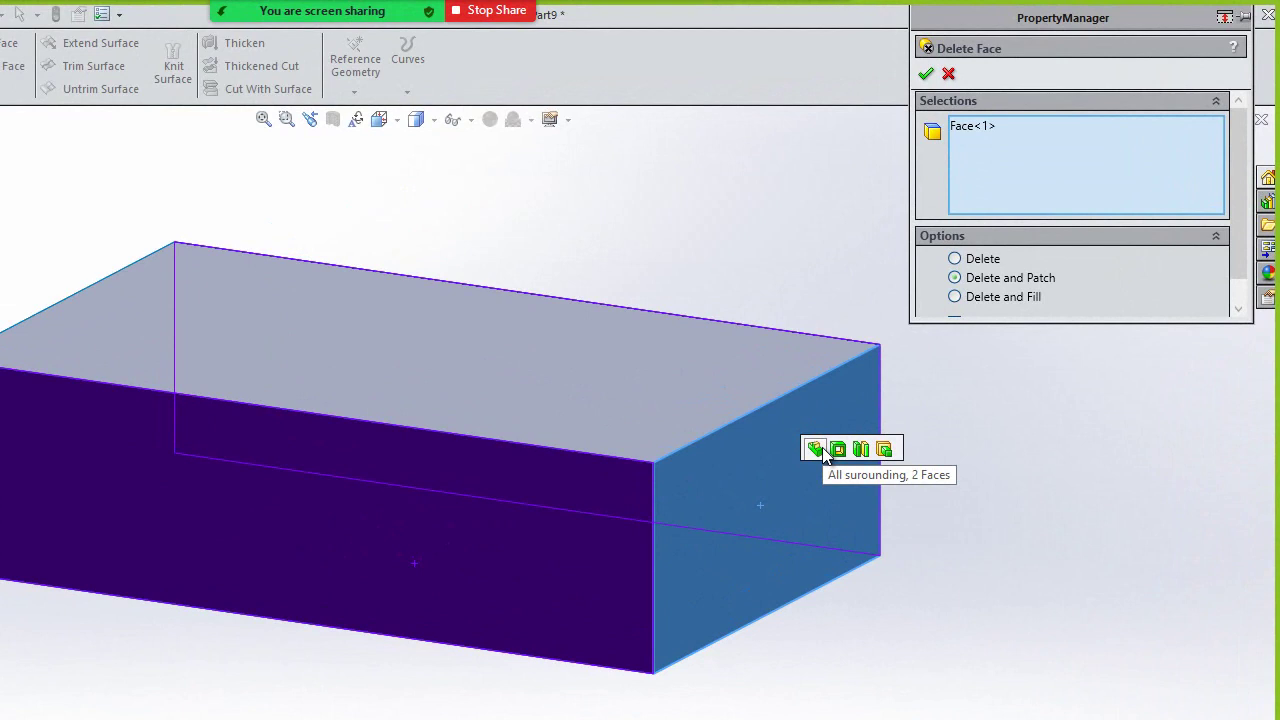
click(815, 449)
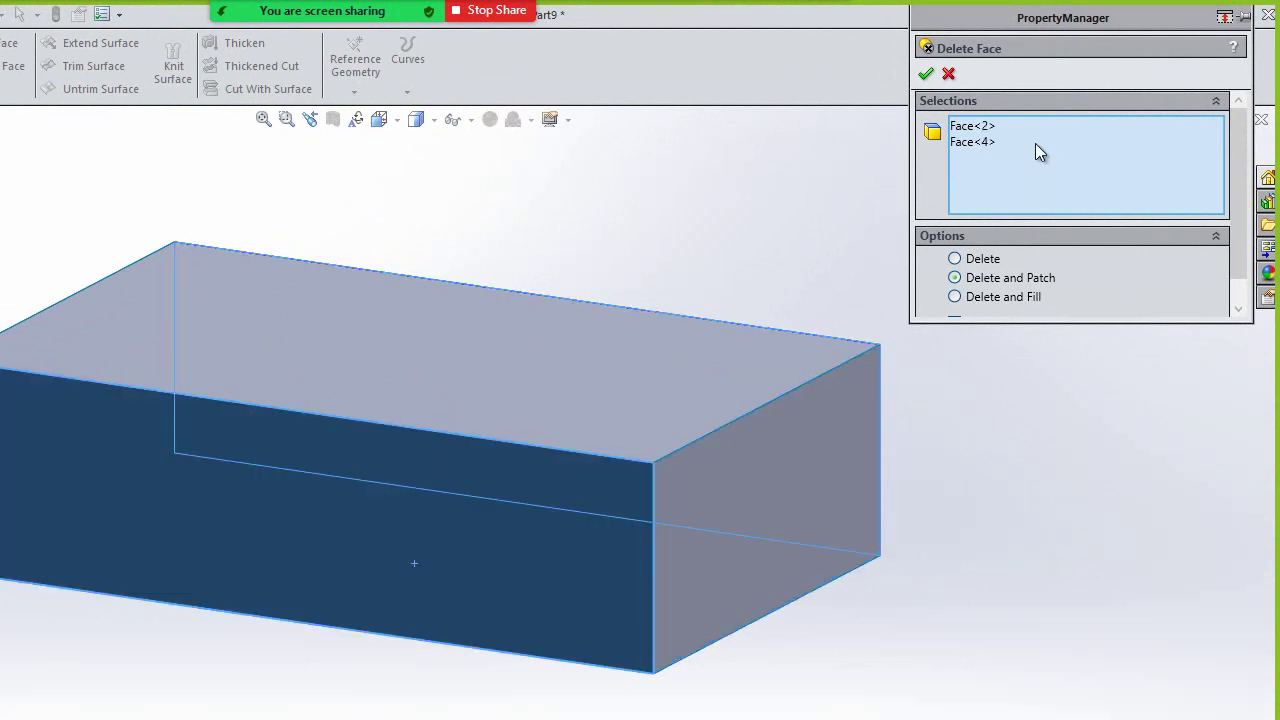
click(833, 470)
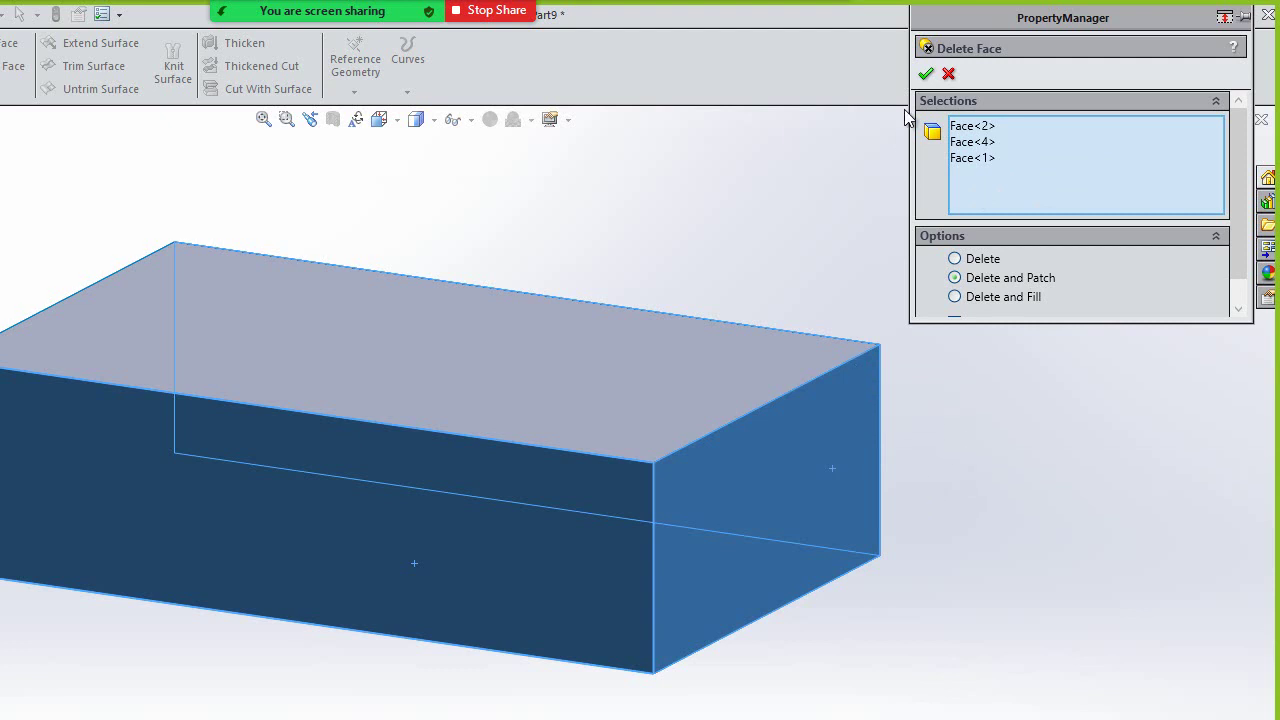
click(928, 75)
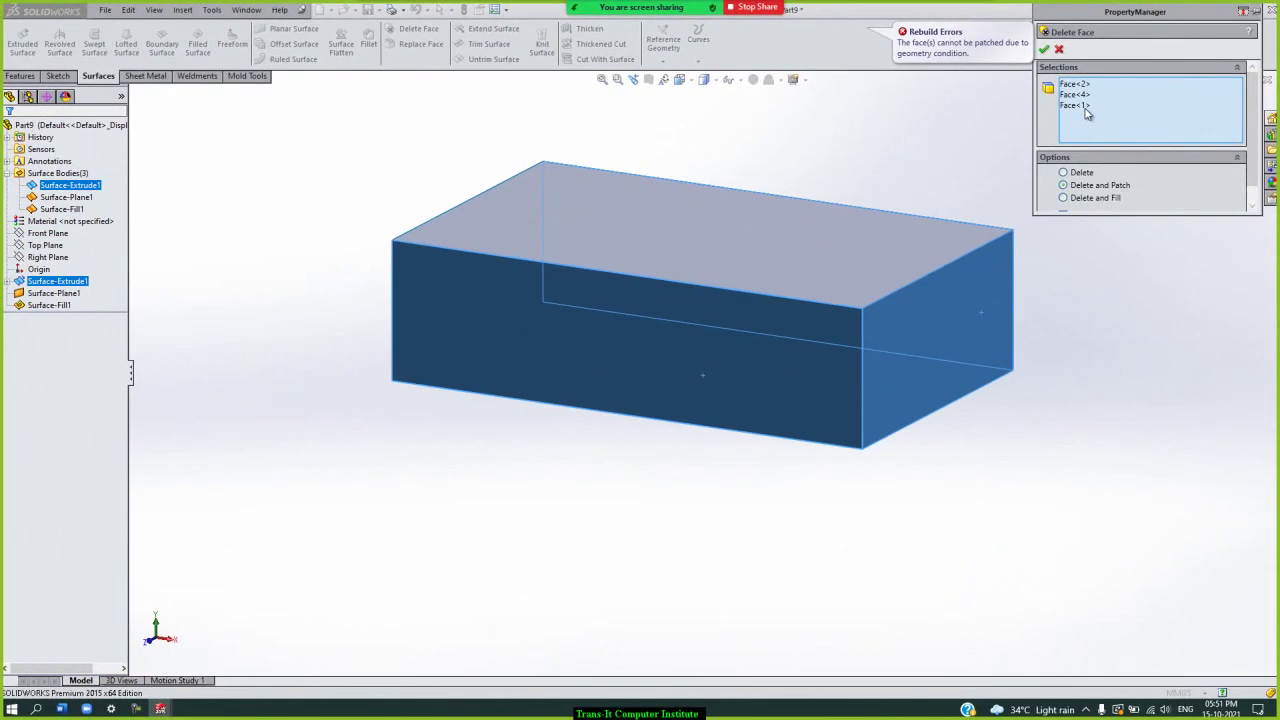
- Reselect the right end face plus its two neighbouring faces and retry the patch
right_click(1087, 112)
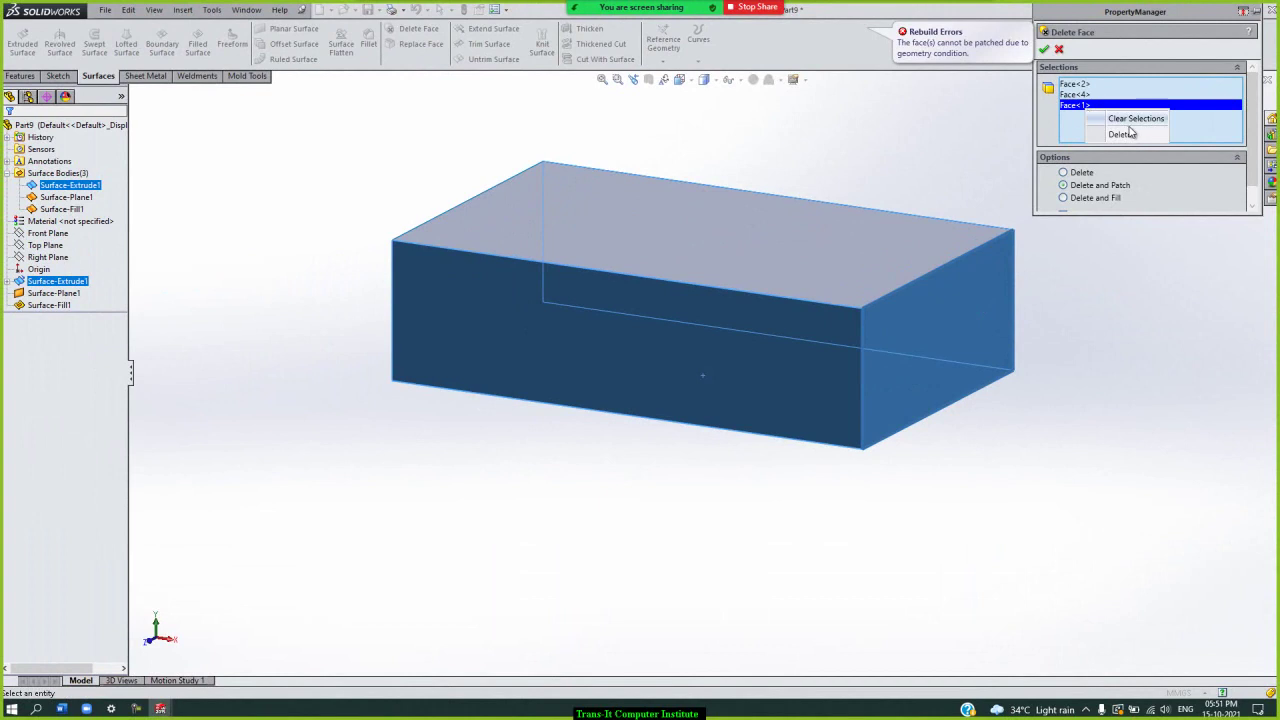
click(1108, 117)
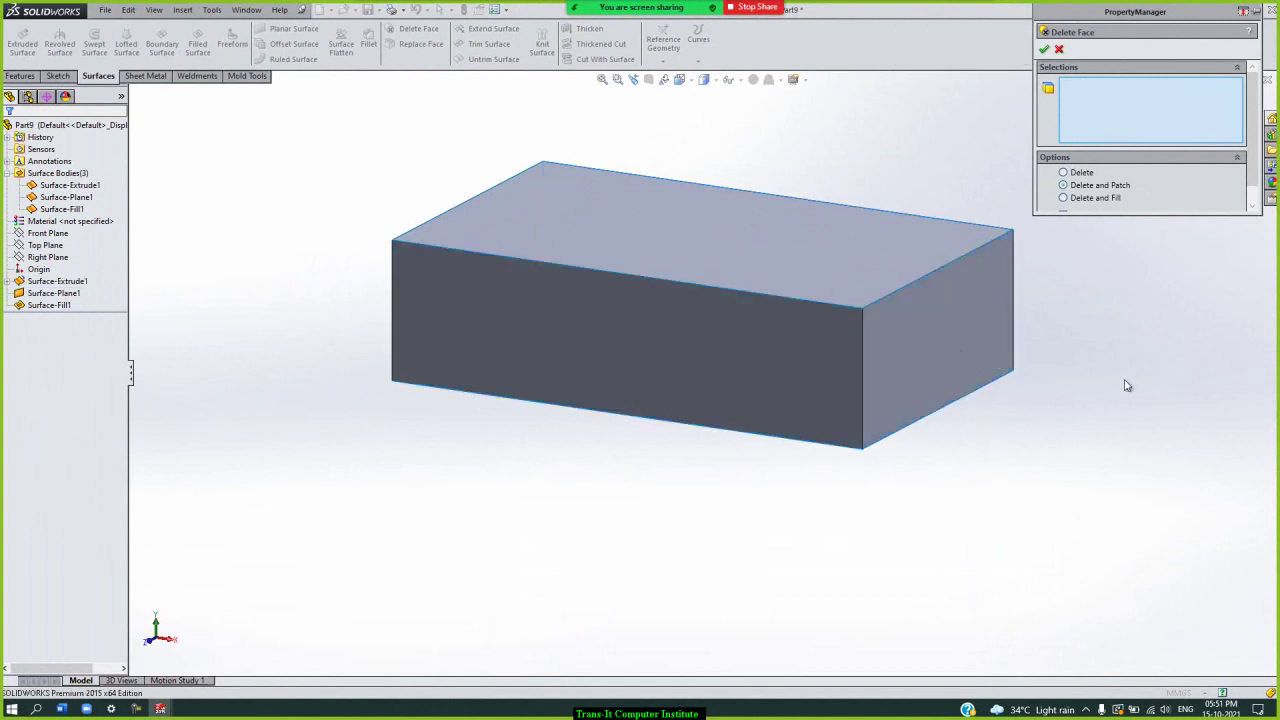
click(947, 332)
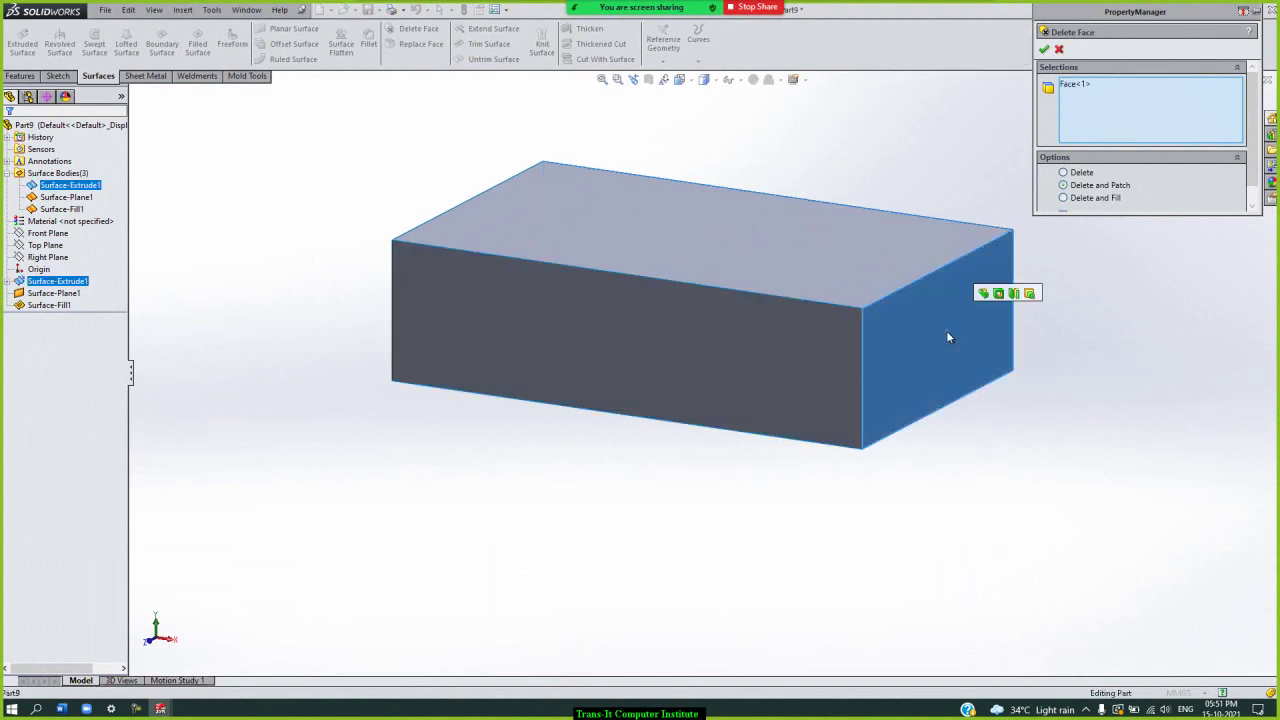
click(985, 294)
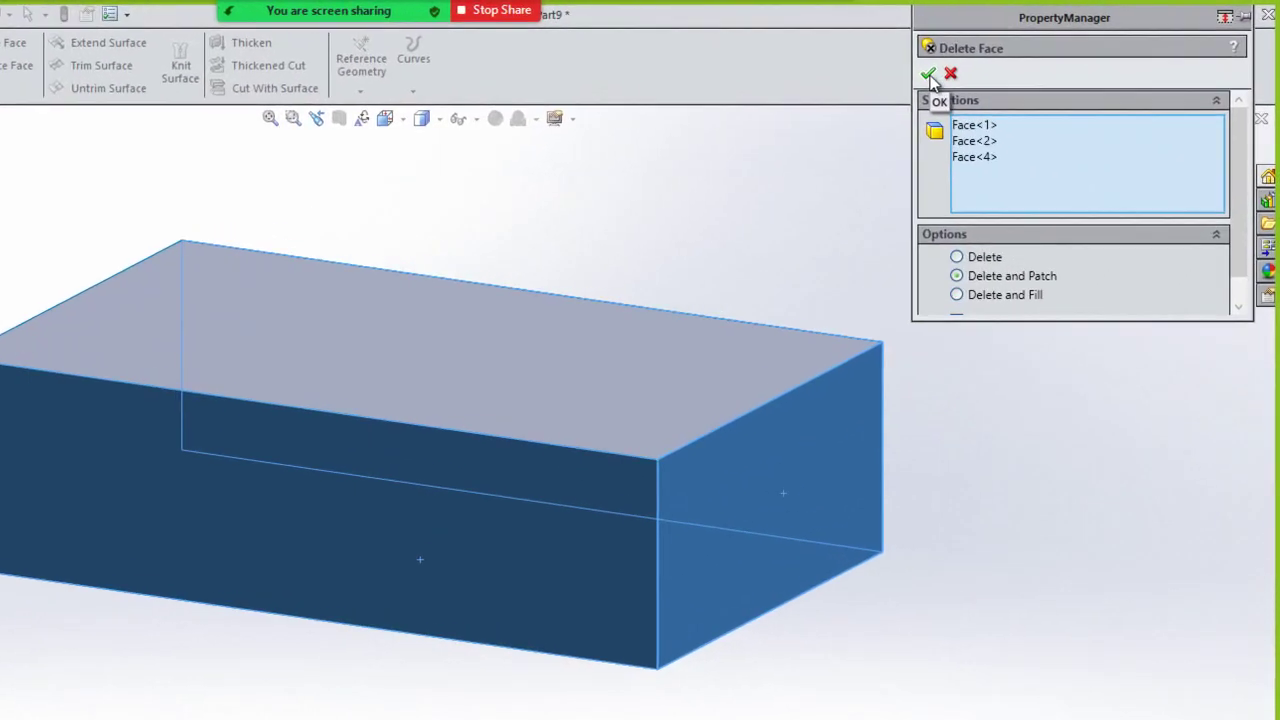
click(1000, 60)
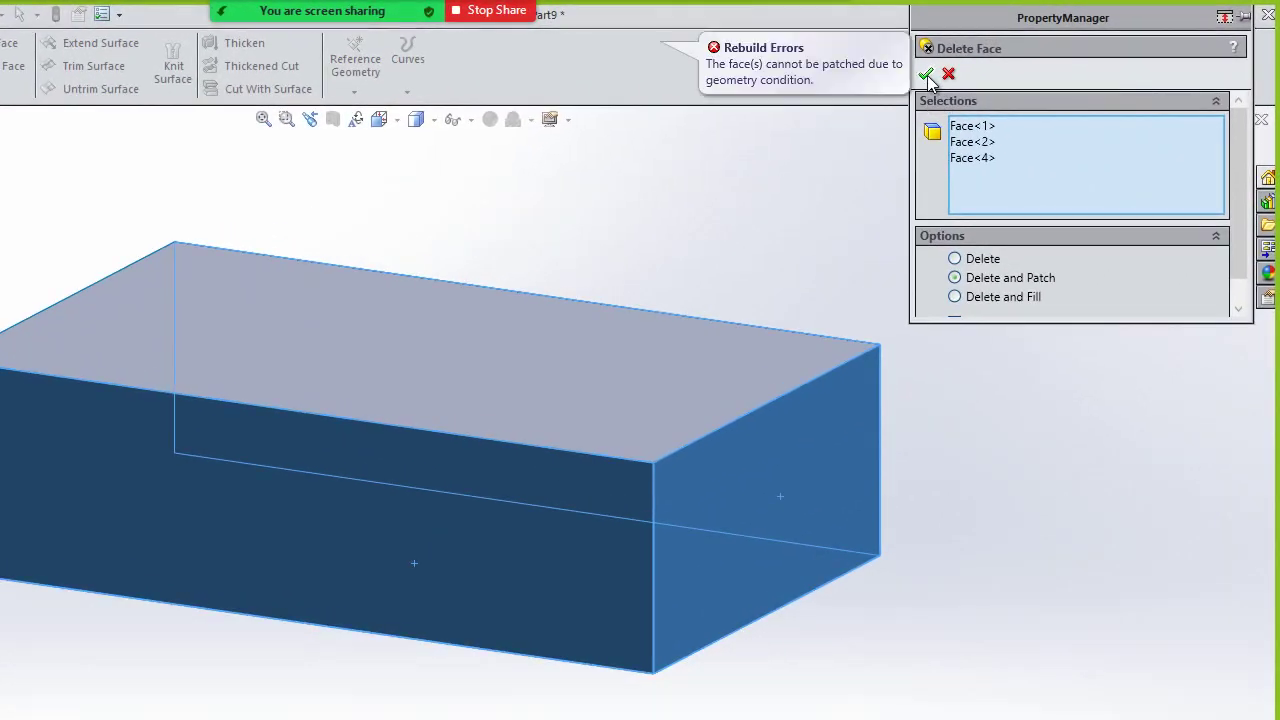
- Try the front face with its surrounding faces, then cancel Delete Face
click(993, 143)
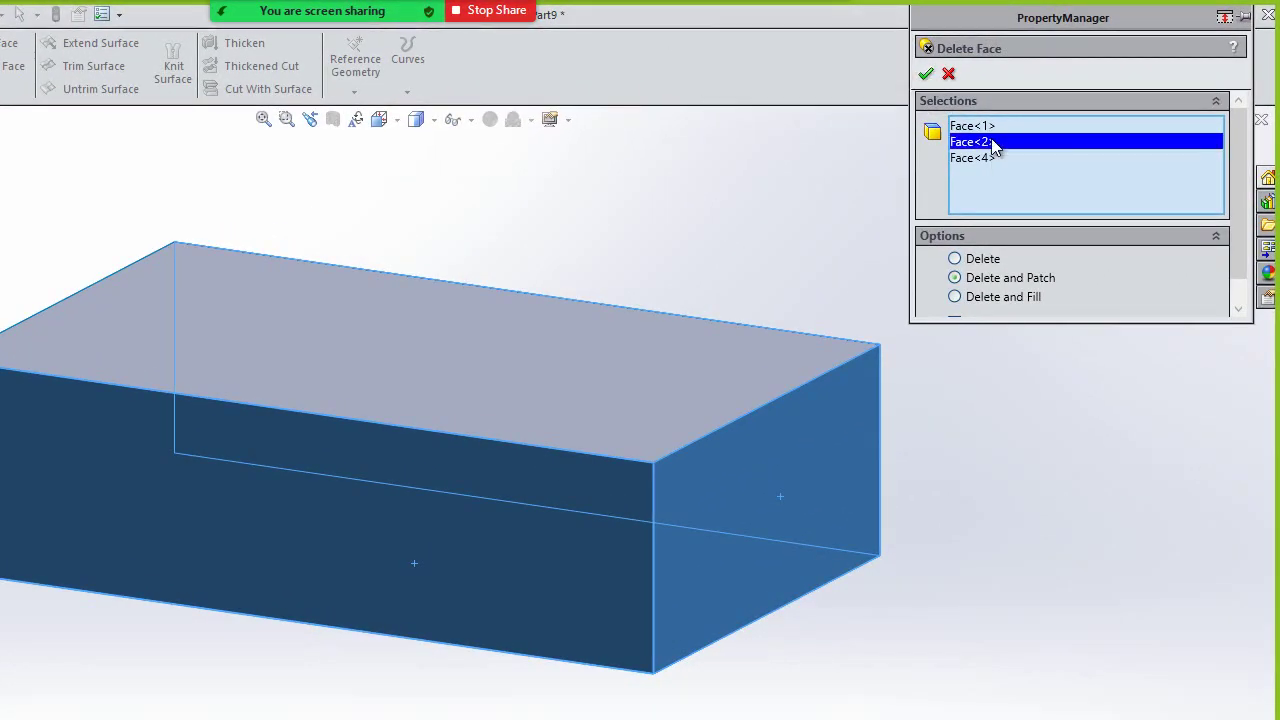
right_click(993, 143)
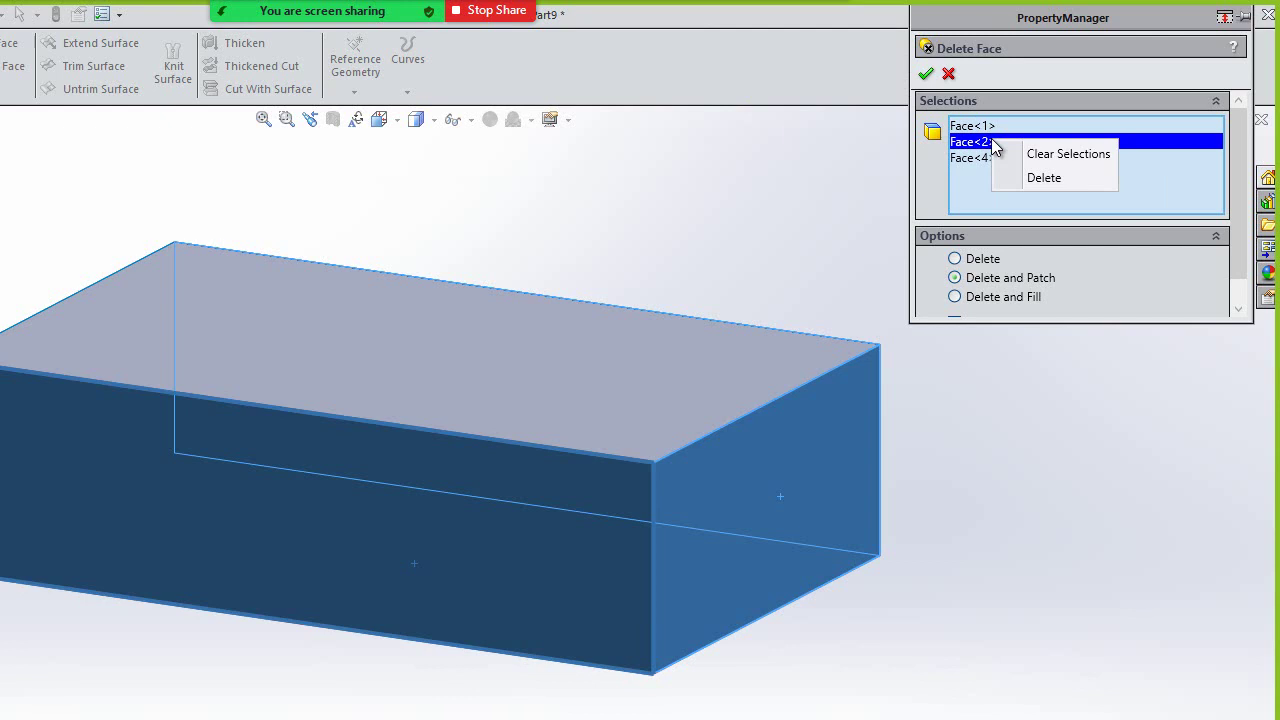
click(1045, 153)
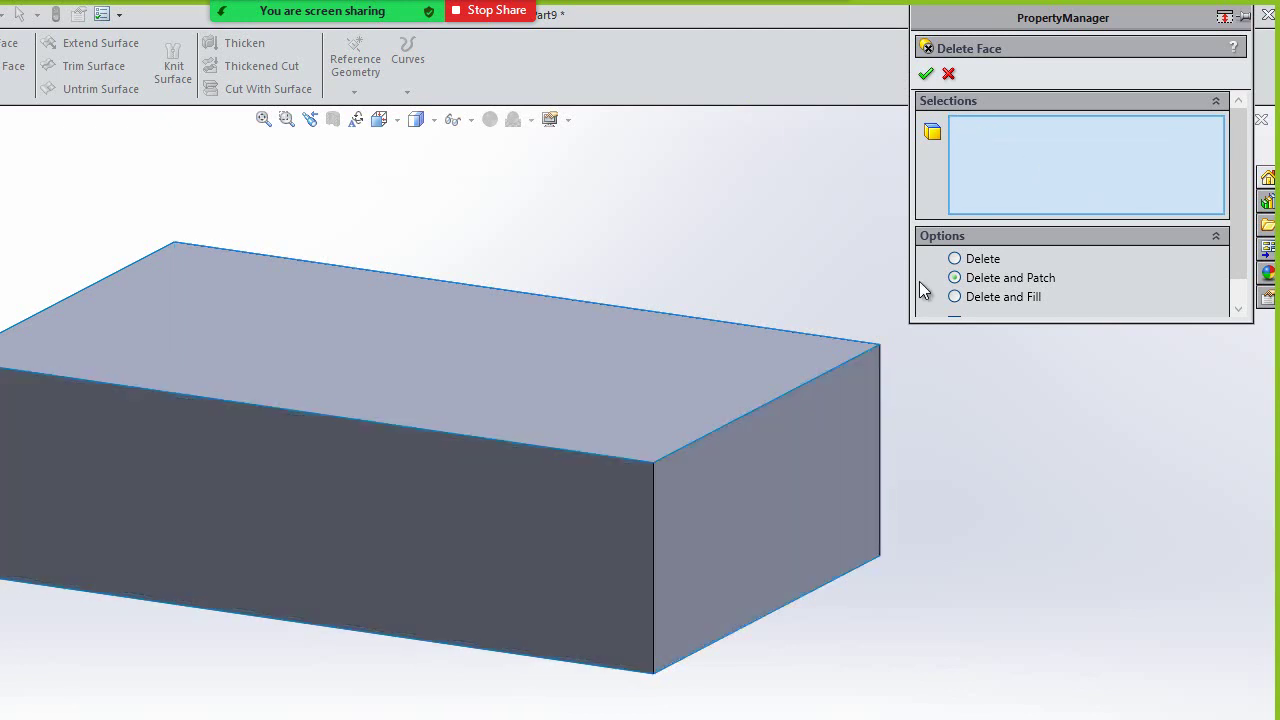
click(532, 519)
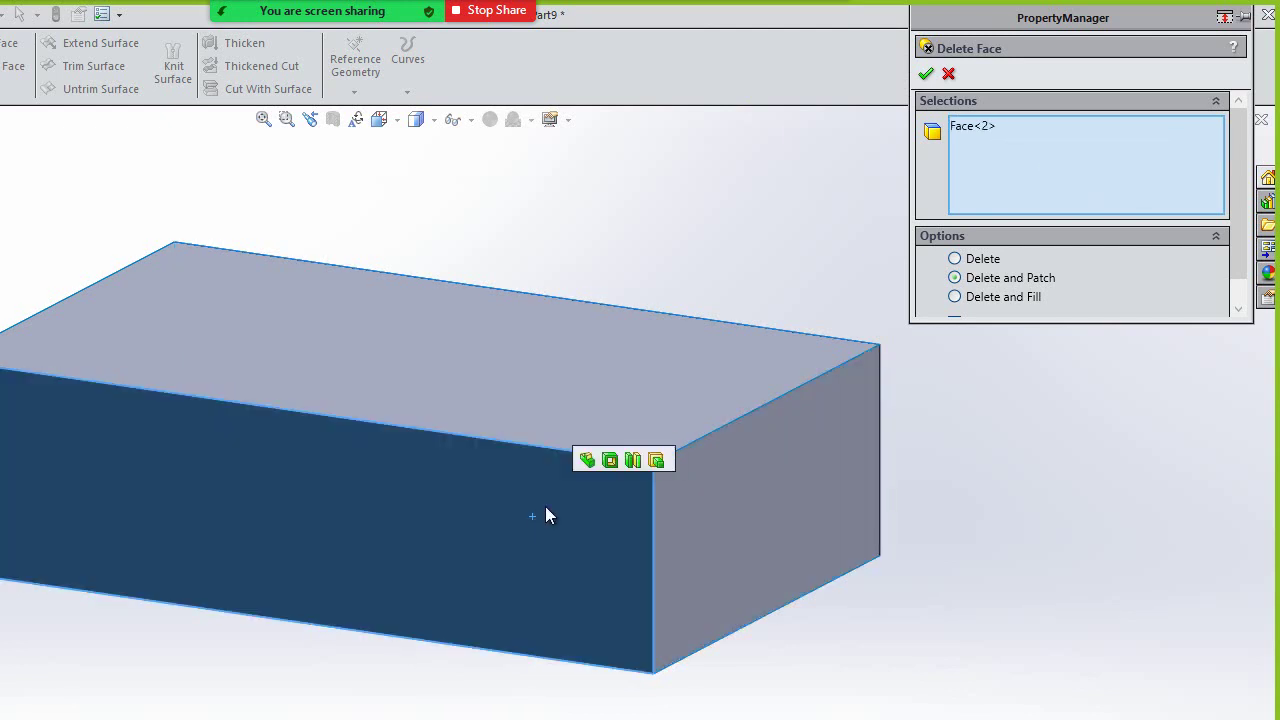
click(590, 459)
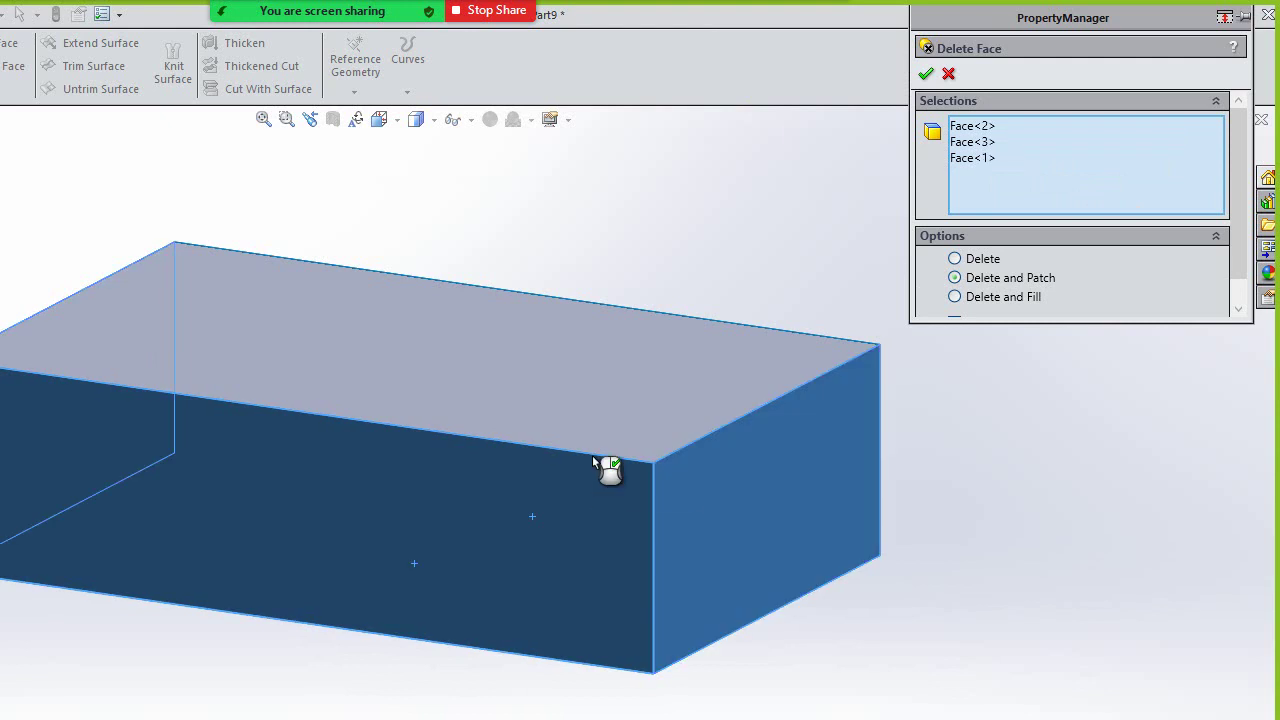
click(923, 76)
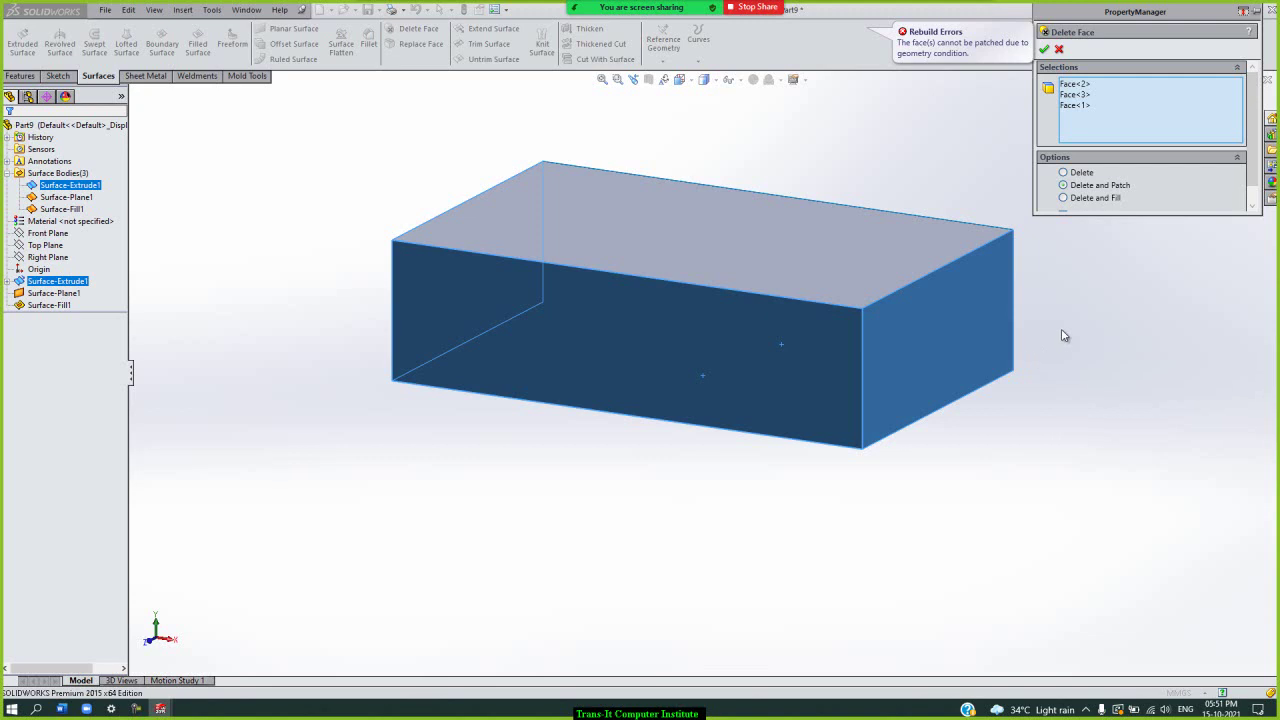
click(1060, 49)
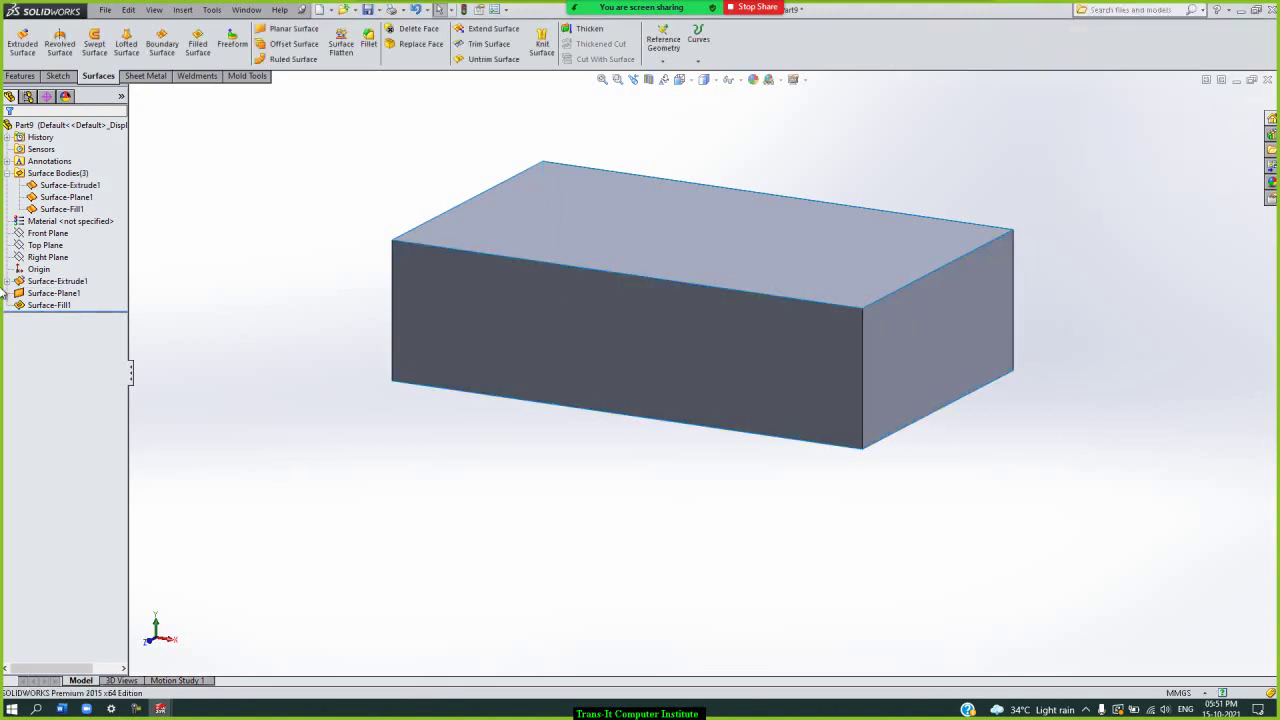
- Edit Sketch2 and drag the rectangle's right line inward, then exit to rebuild
click(8, 281)
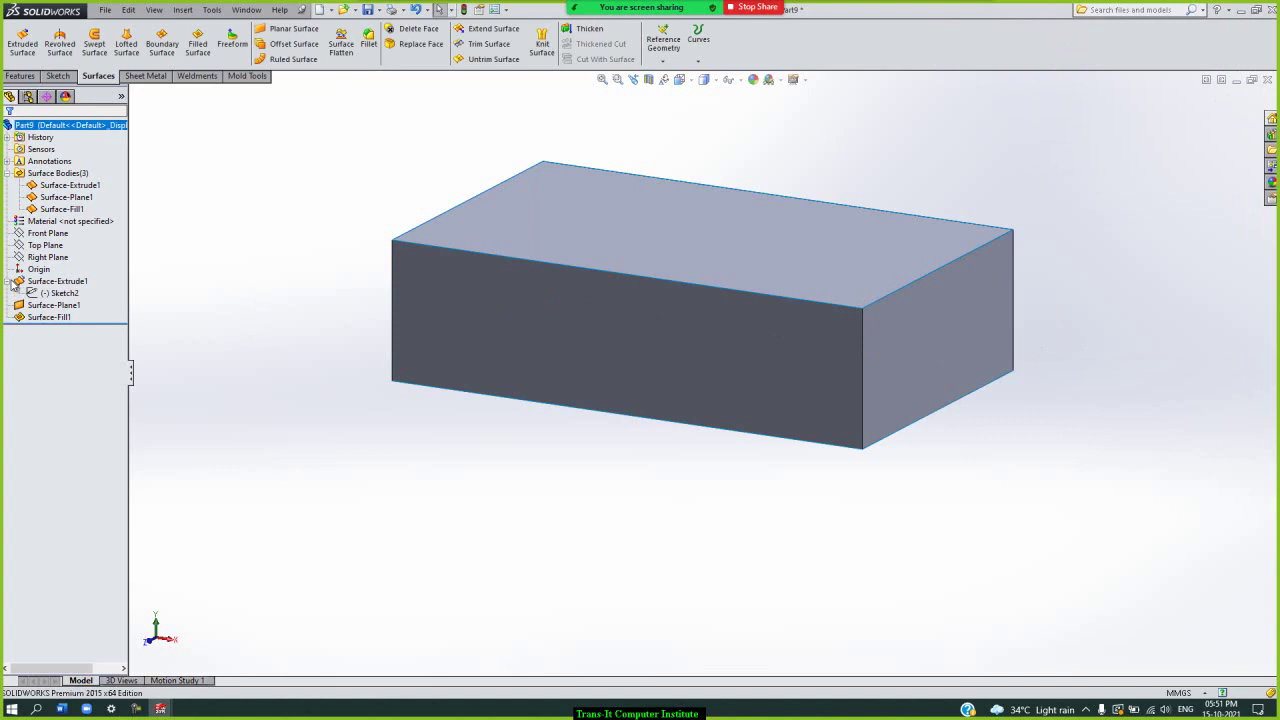
click(60, 293)
click(70, 294)
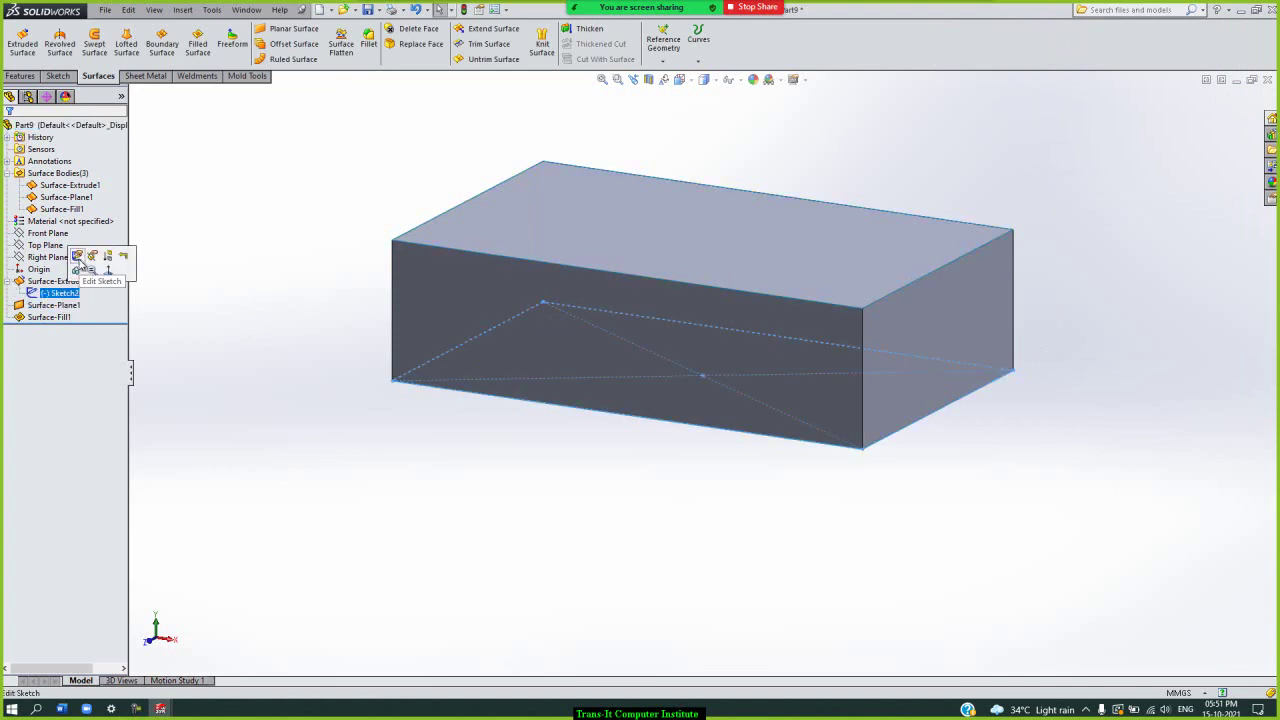
click(79, 257)
click(103, 175)
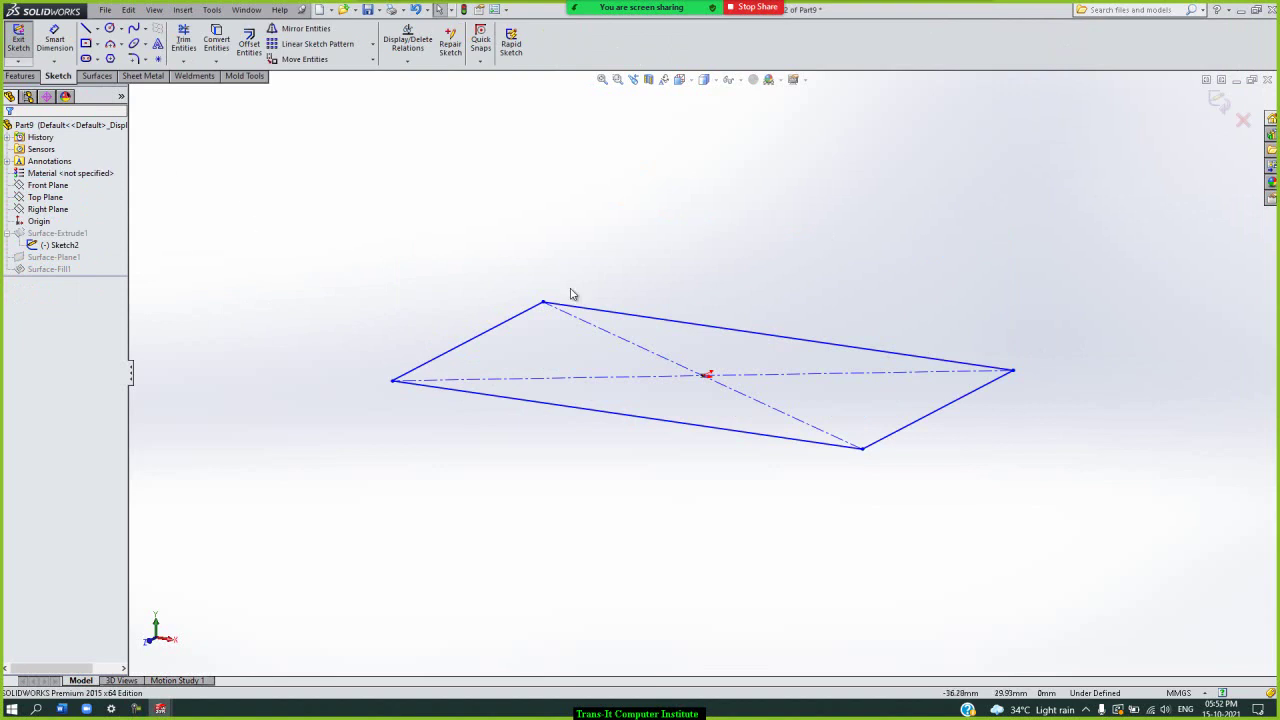
drag(896, 422, 850, 408)
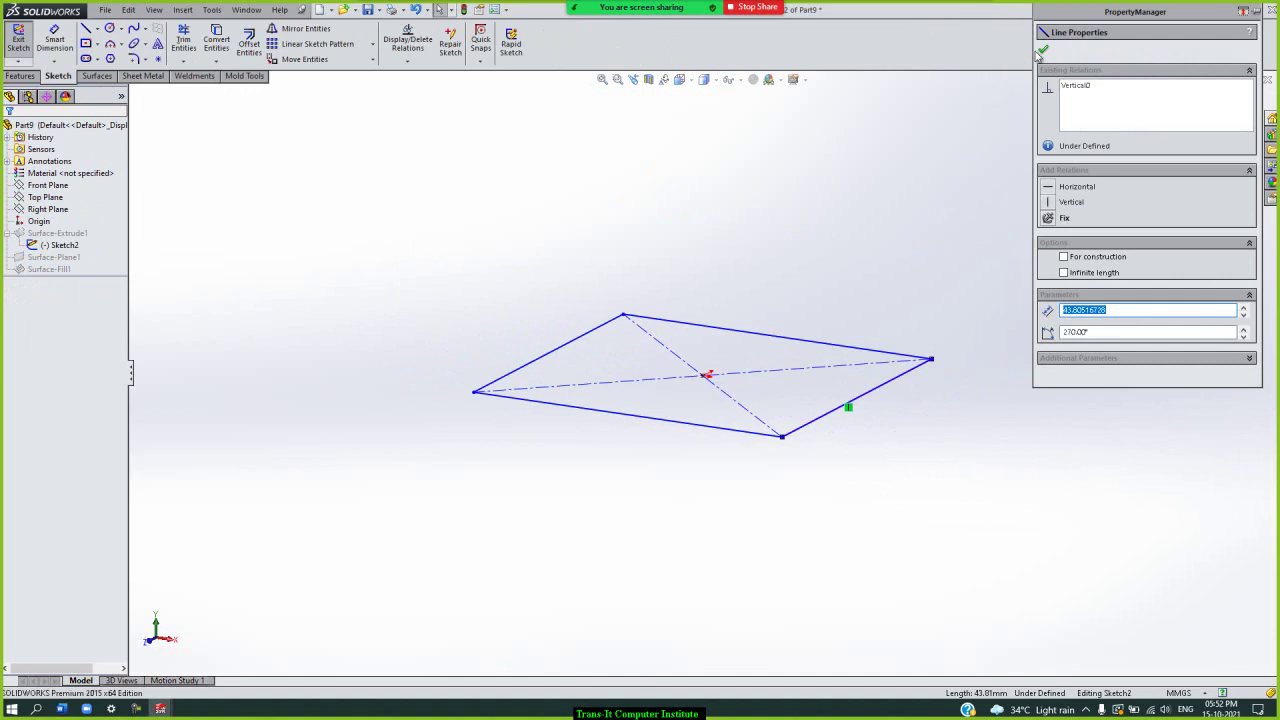
click(1041, 51)
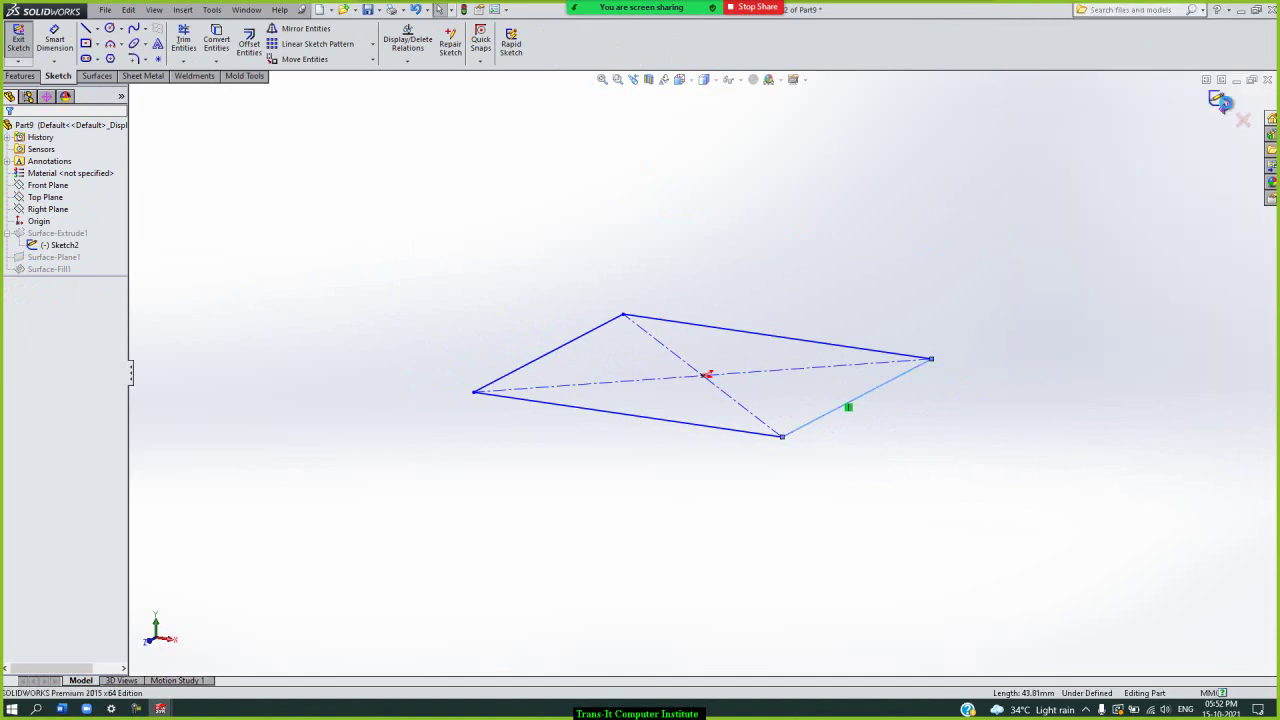
click(1222, 102)
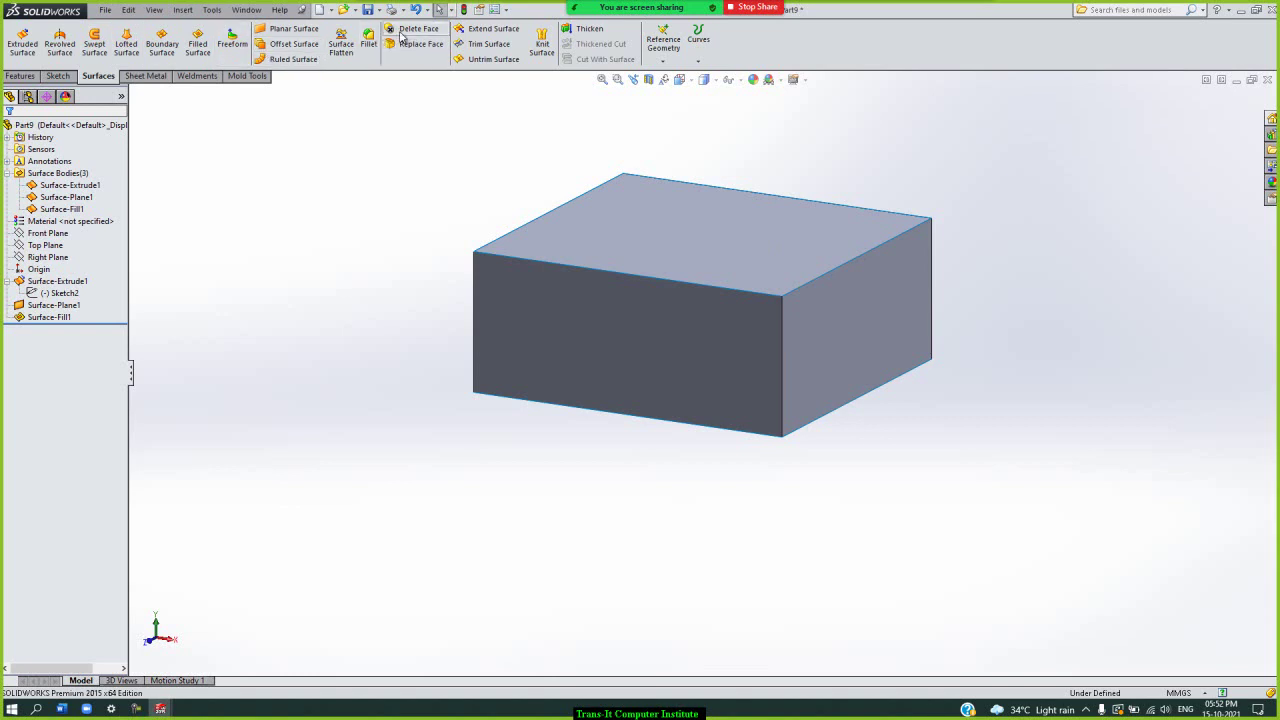
click(401, 37)
click(1106, 187)
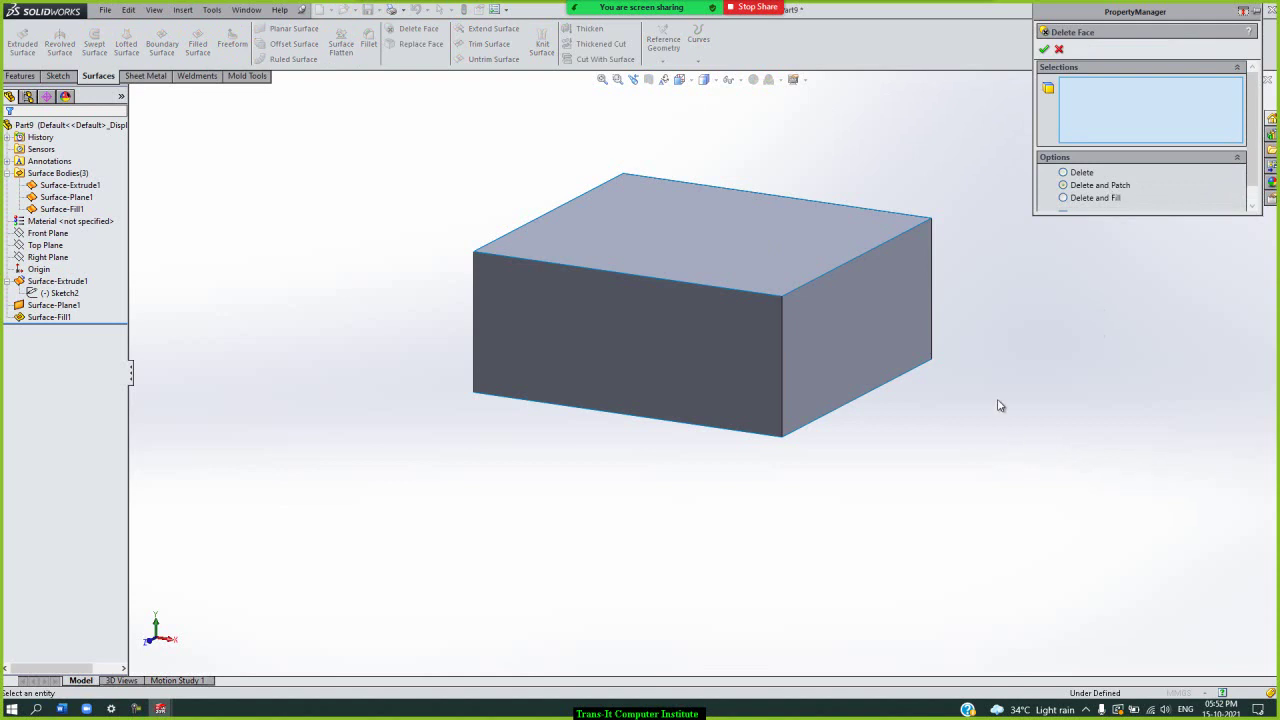
click(850, 347)
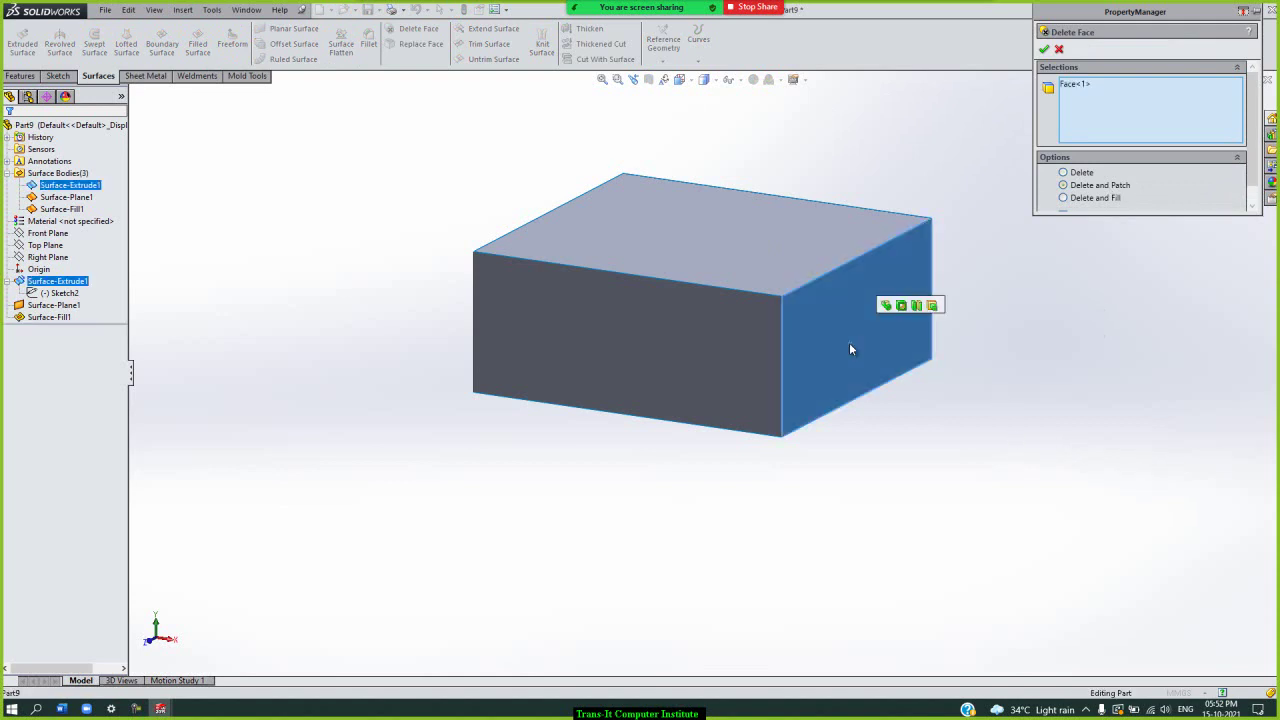
click(886, 307)
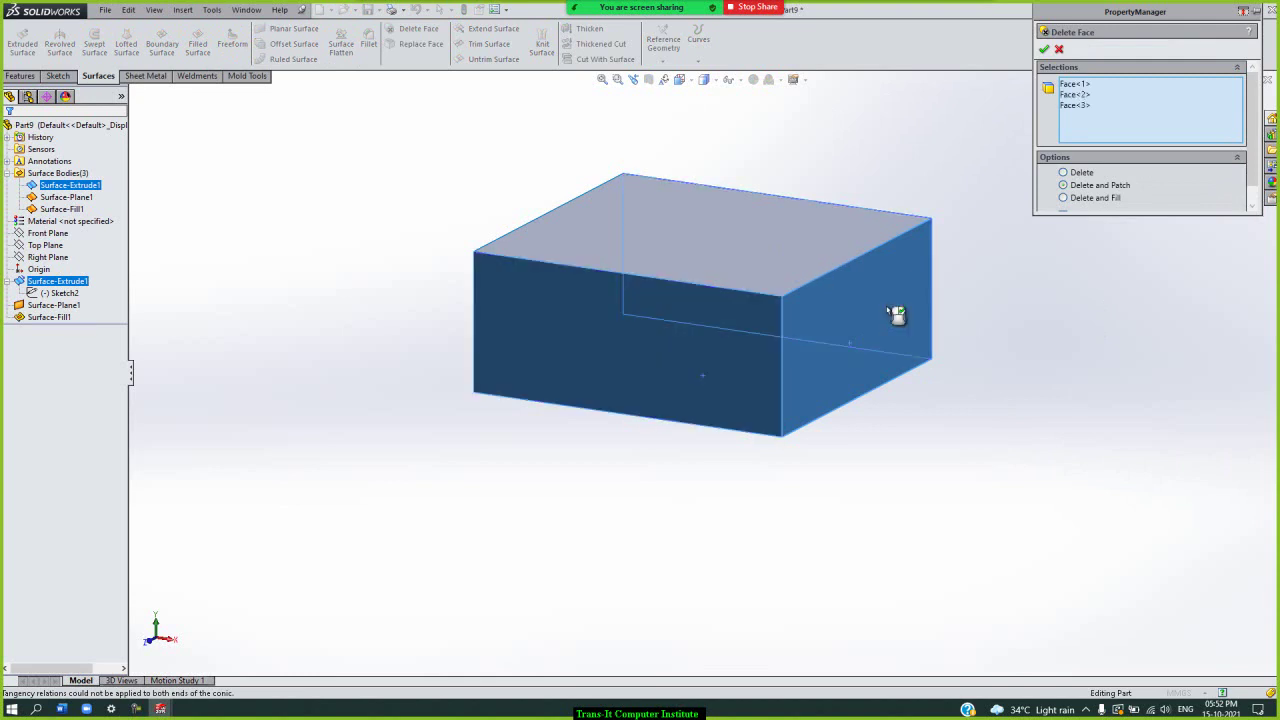
click(1046, 52)
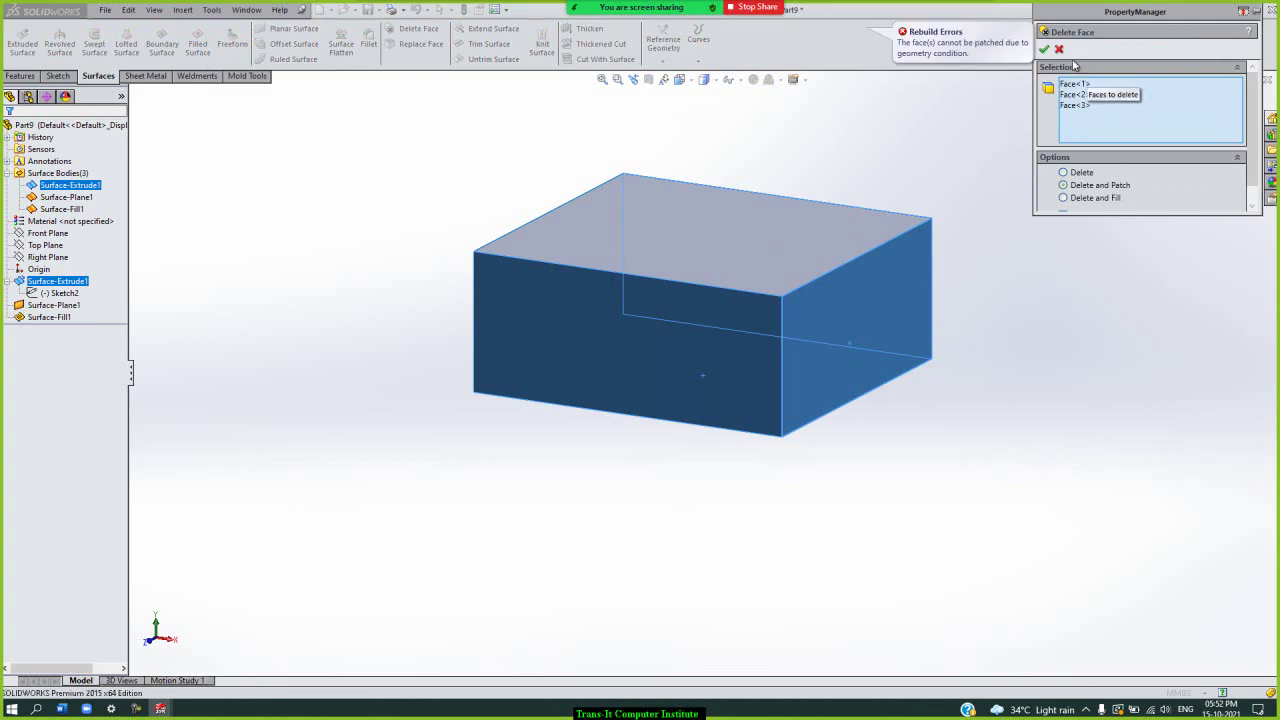
click(1059, 49)
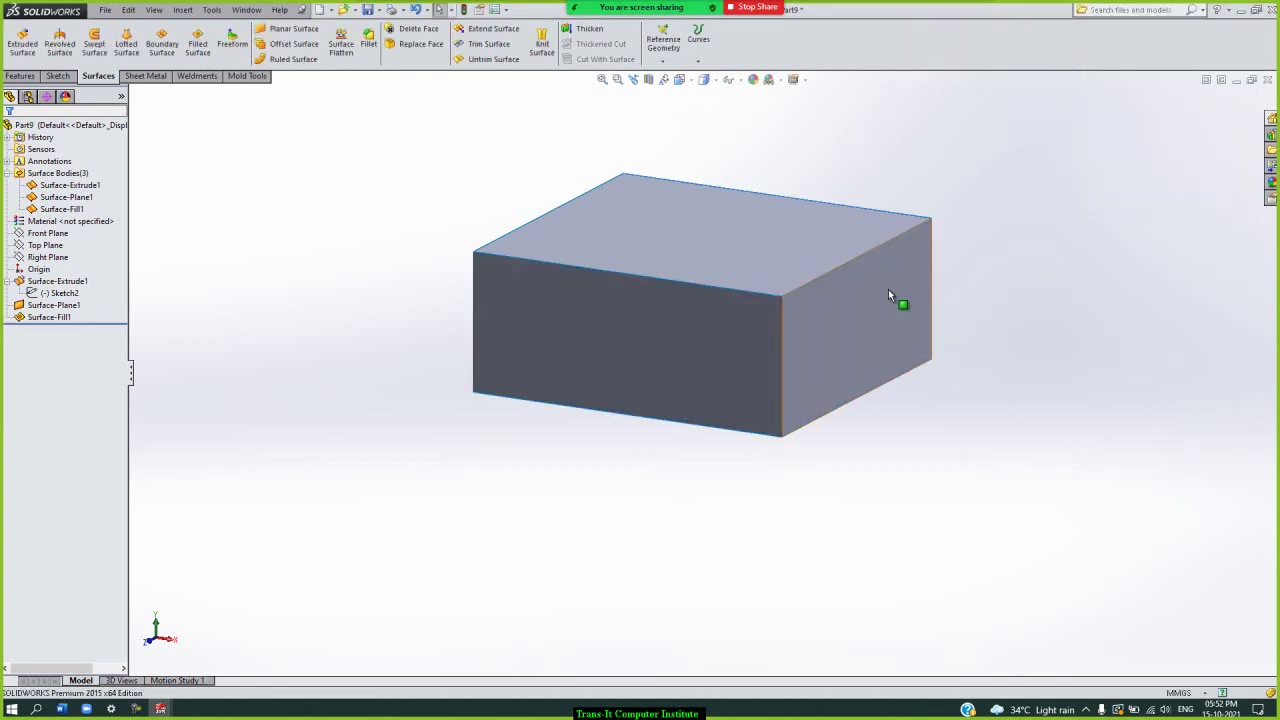
- Edit Sketch2, drag the rectangle's right and top lines inward, and exit to rebuild
click(62, 293)
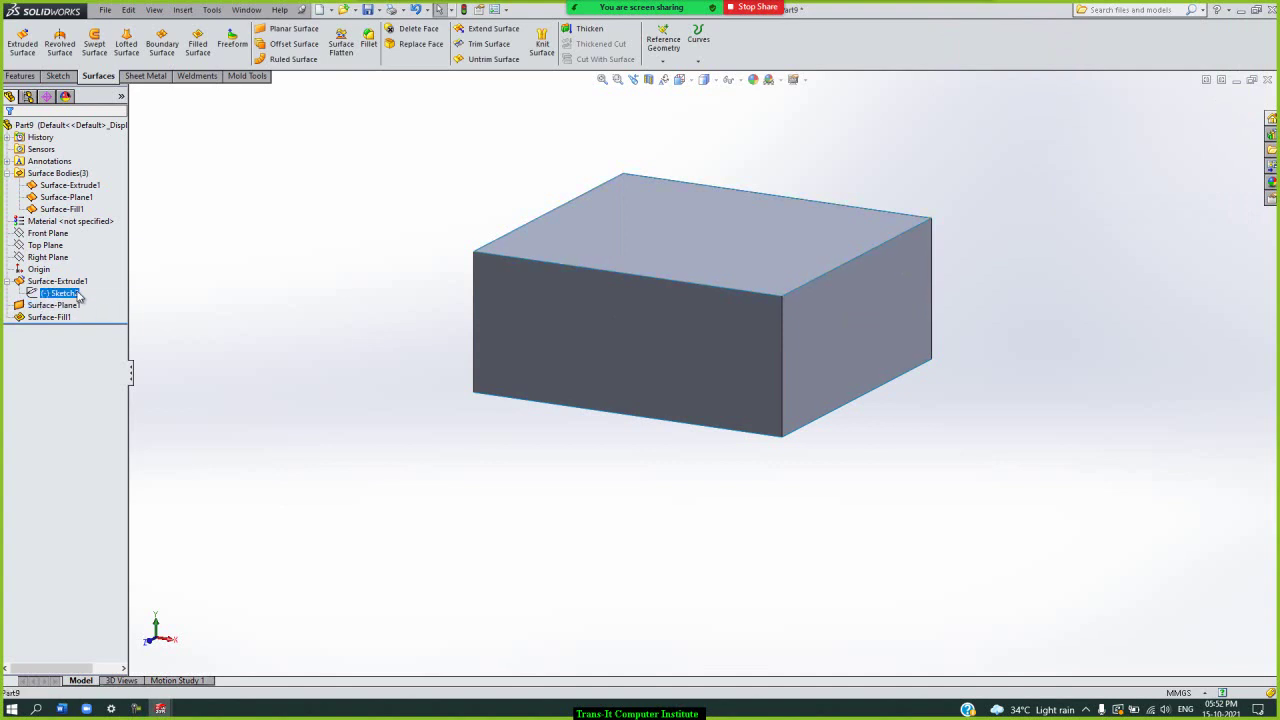
click(86, 256)
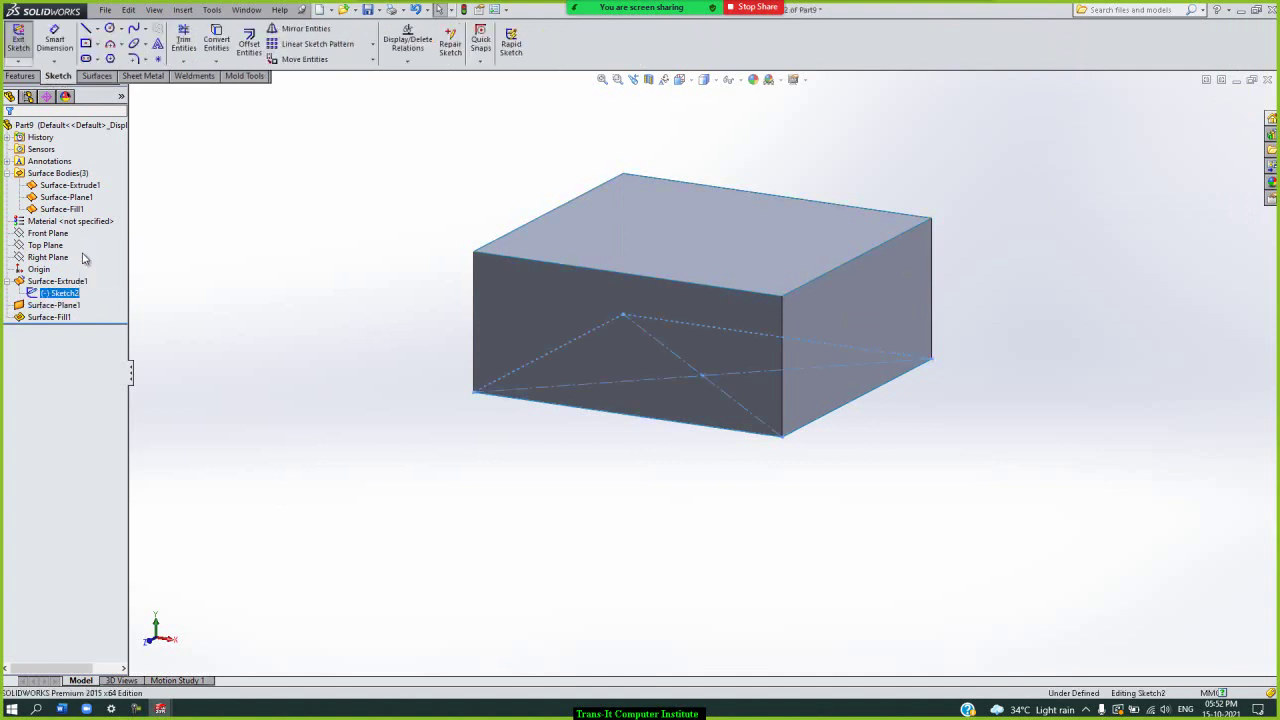
click(798, 431)
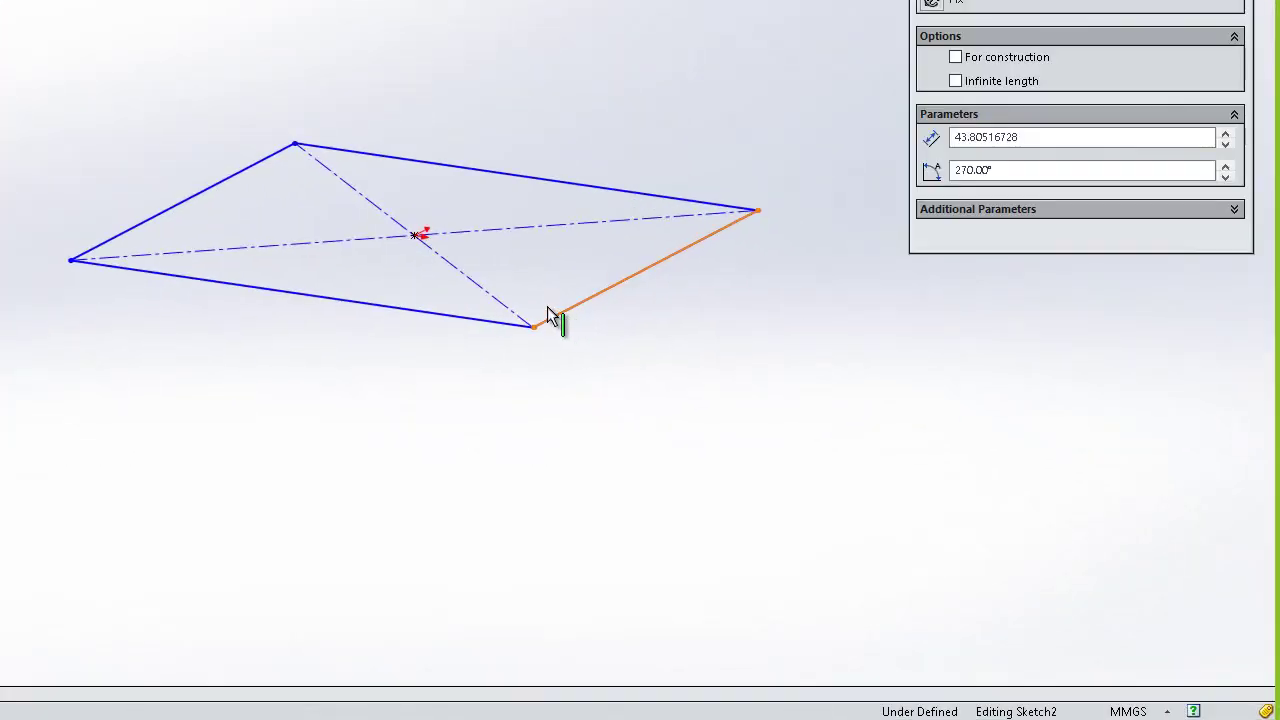
drag(568, 312, 536, 300)
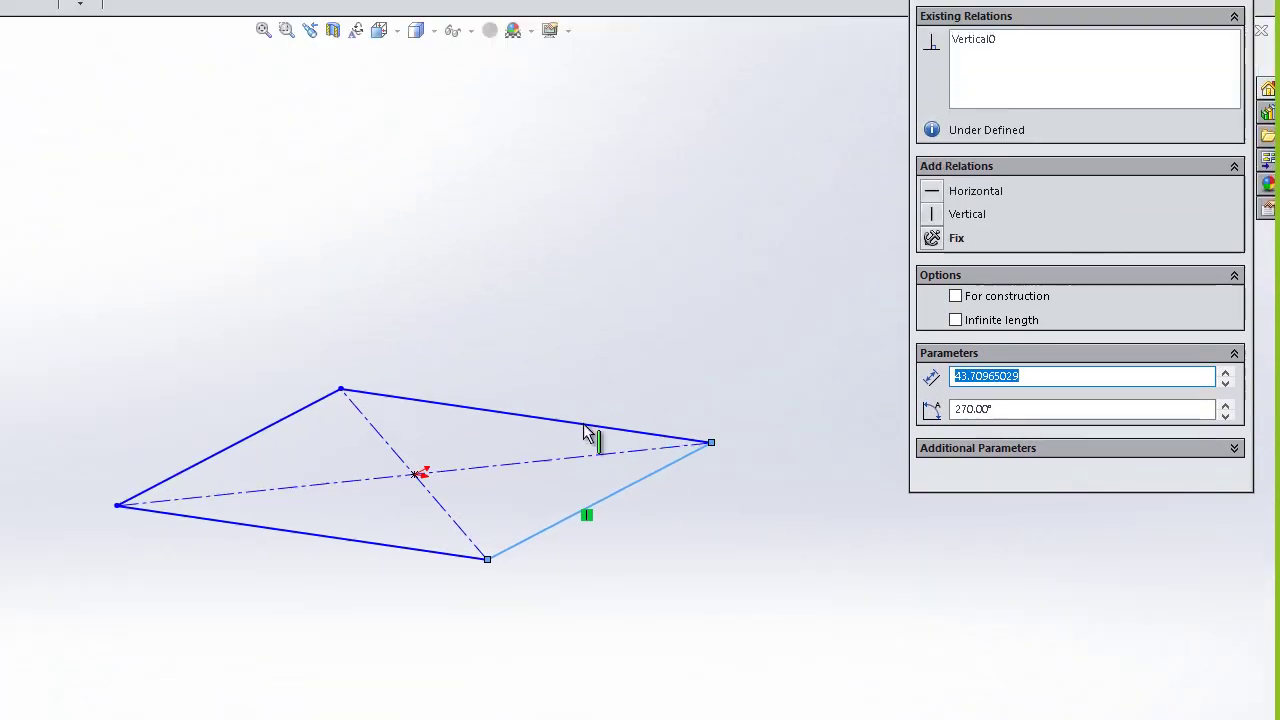
click(579, 526)
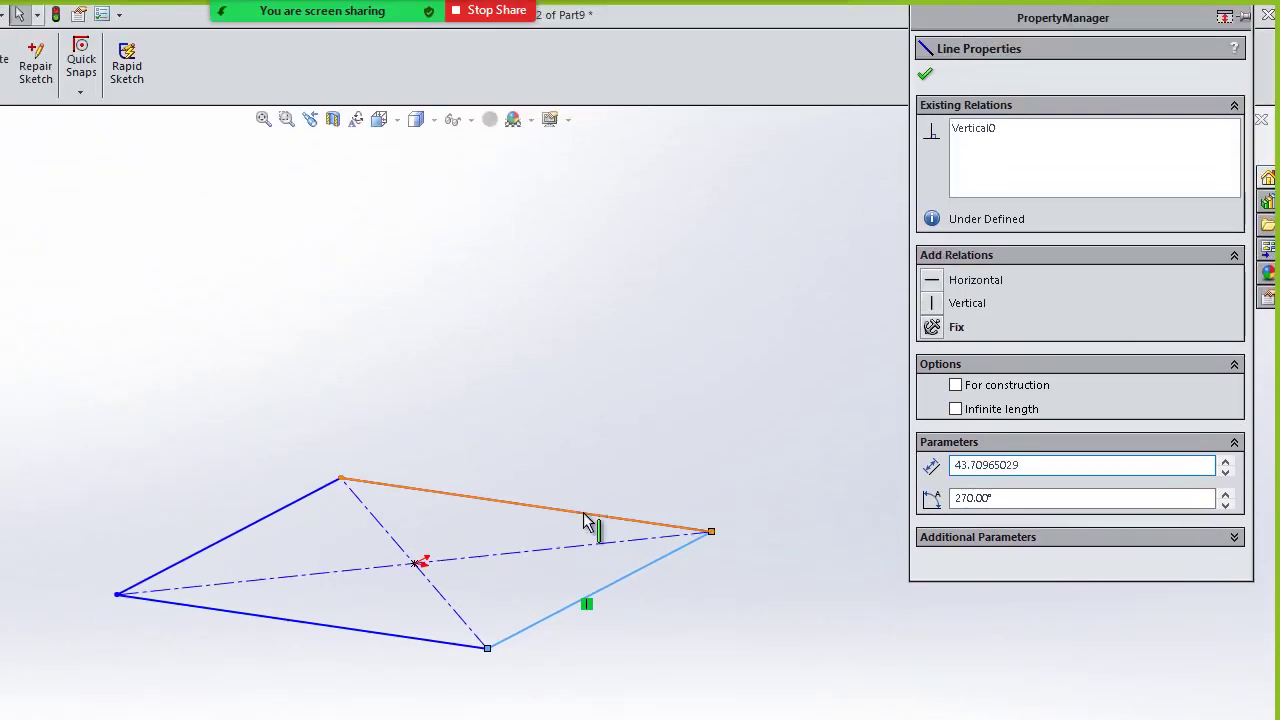
mouse_move(575, 528)
mouse_down()
mouse_move(561, 542)
mouse_move(571, 535)
mouse_up()
click(925, 76)
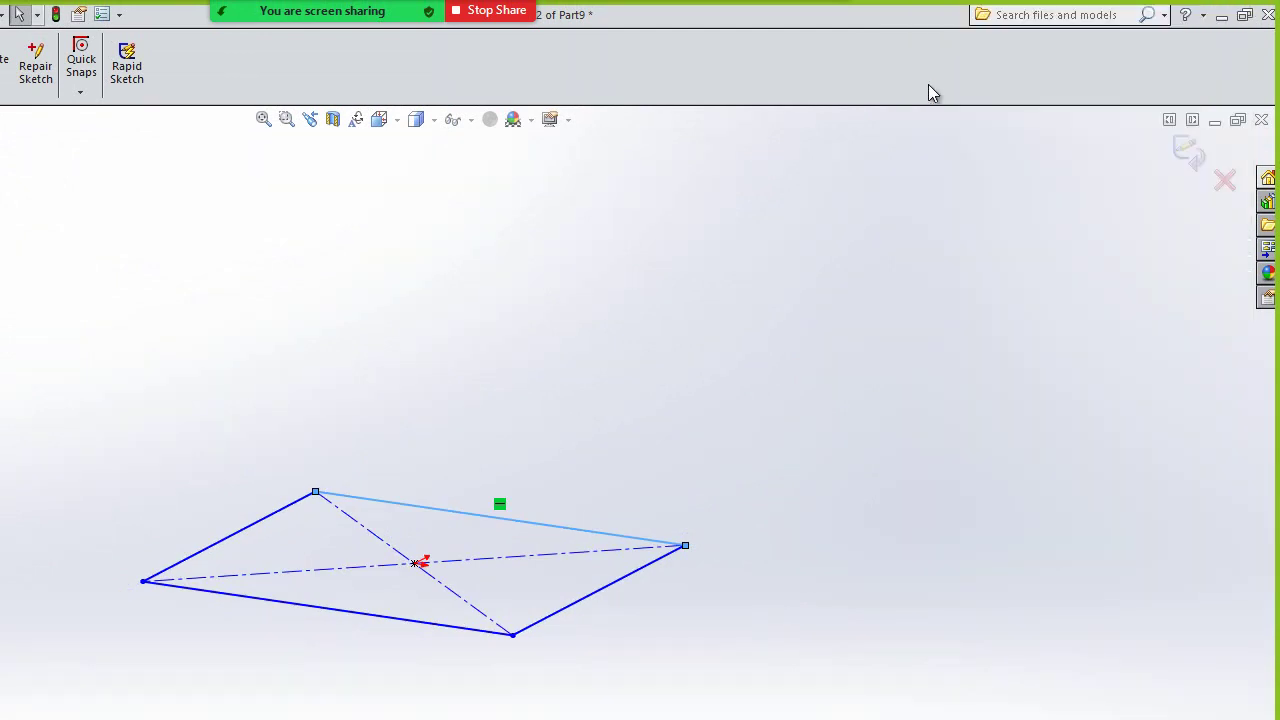
click(1194, 150)
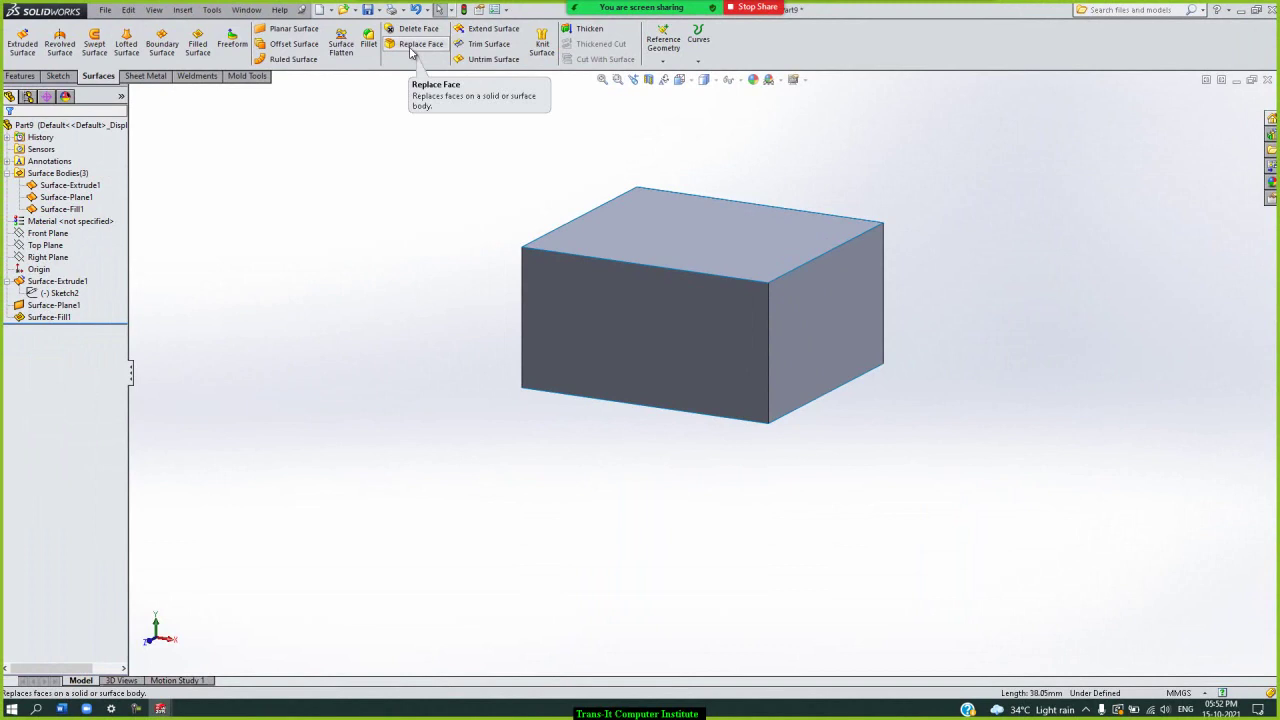
- Cancel Replace Face, then start Delete Face past the low-memory warning, set to Delete and Patch
click(415, 44)
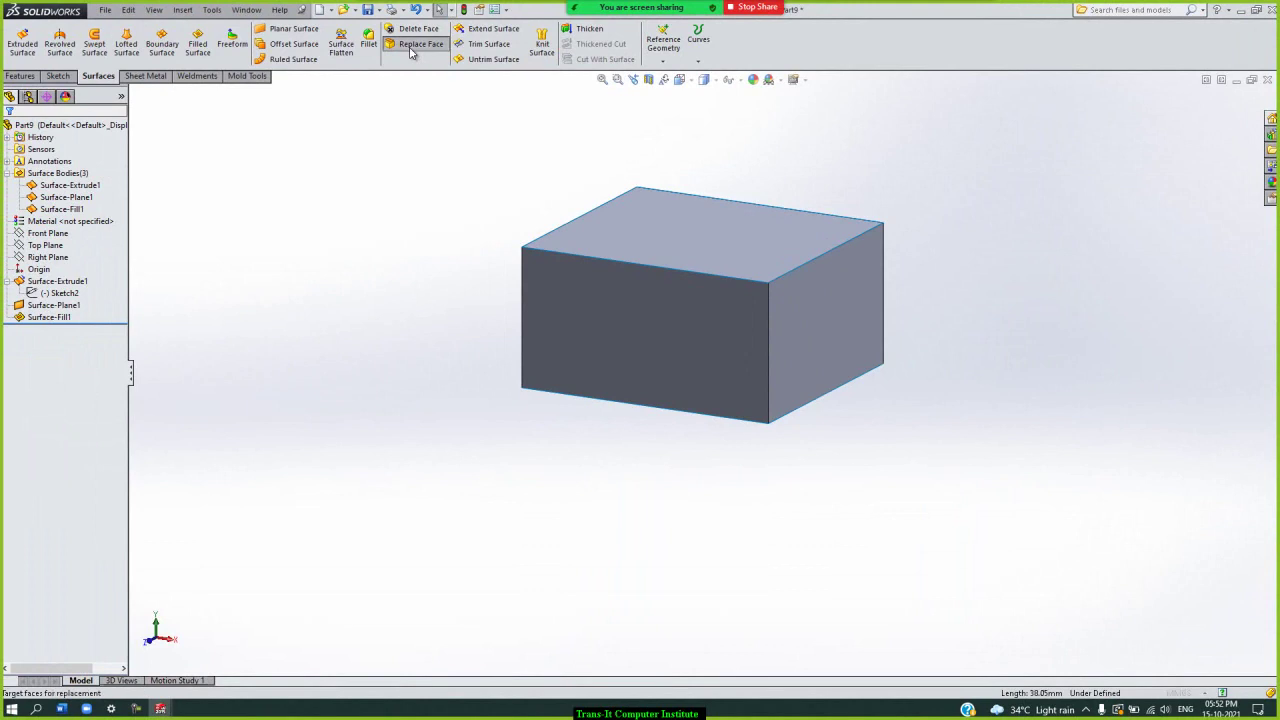
click(1060, 50)
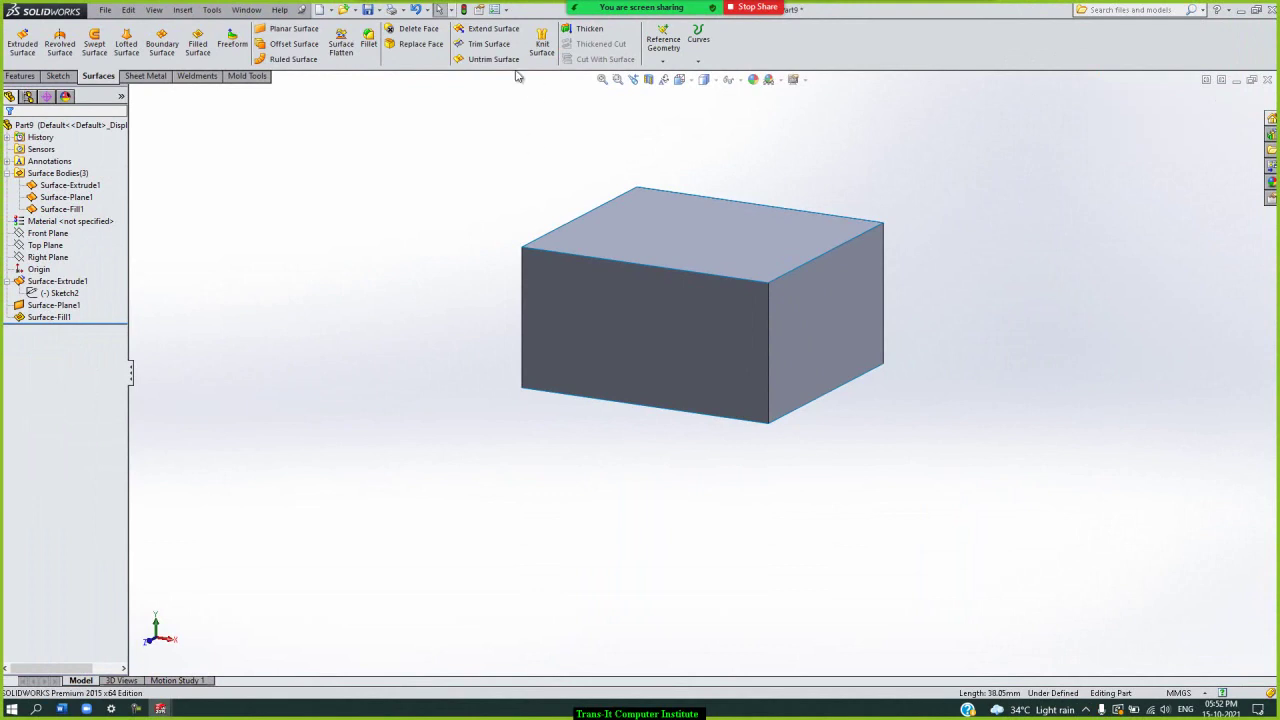
click(432, 33)
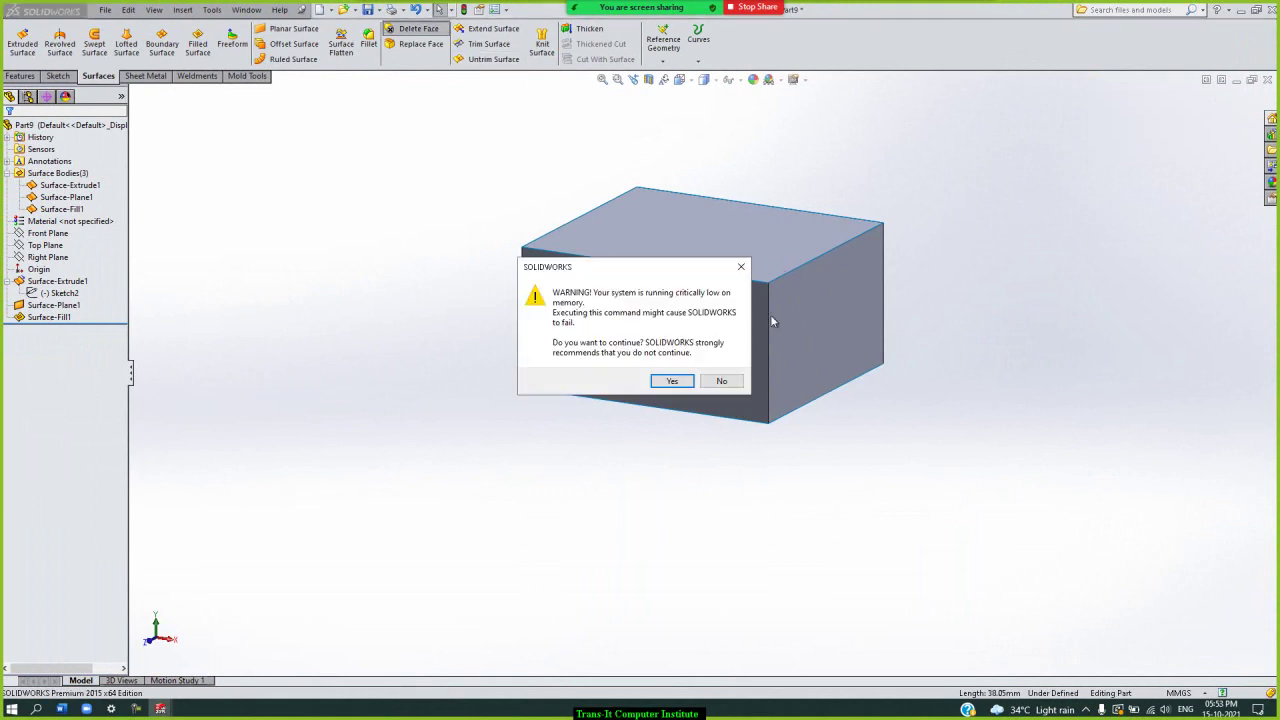
click(721, 381)
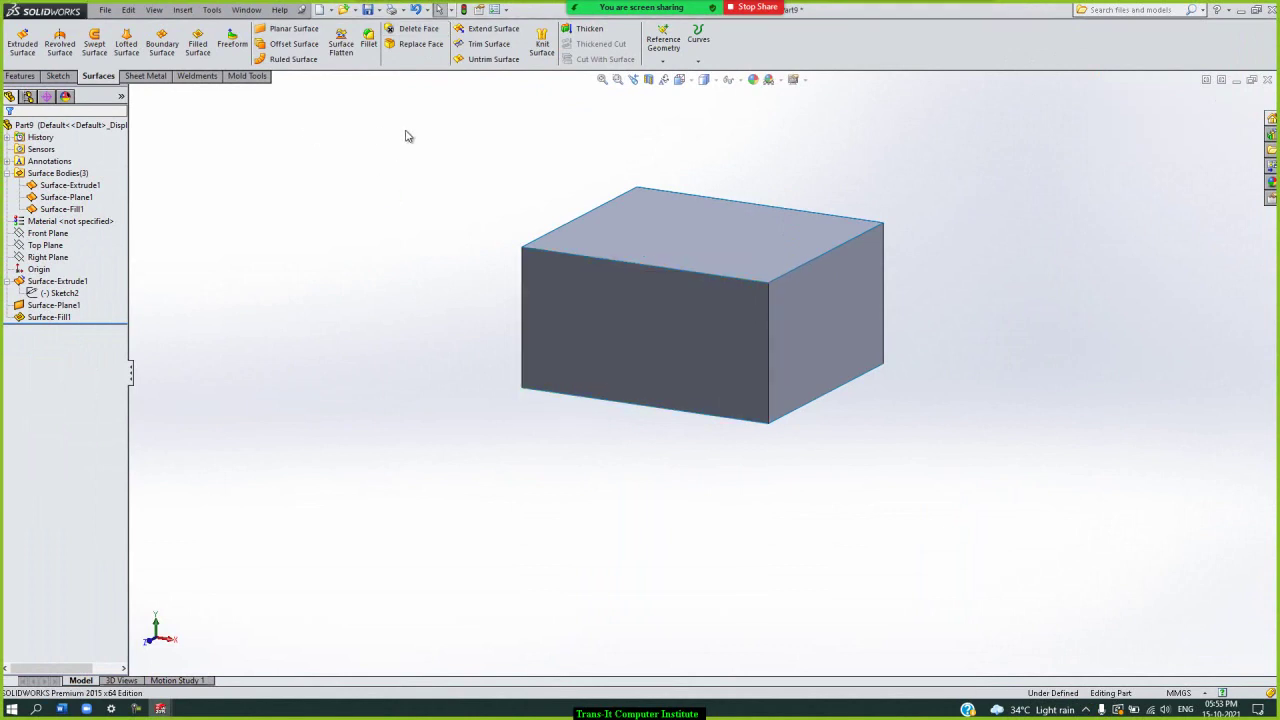
click(424, 30)
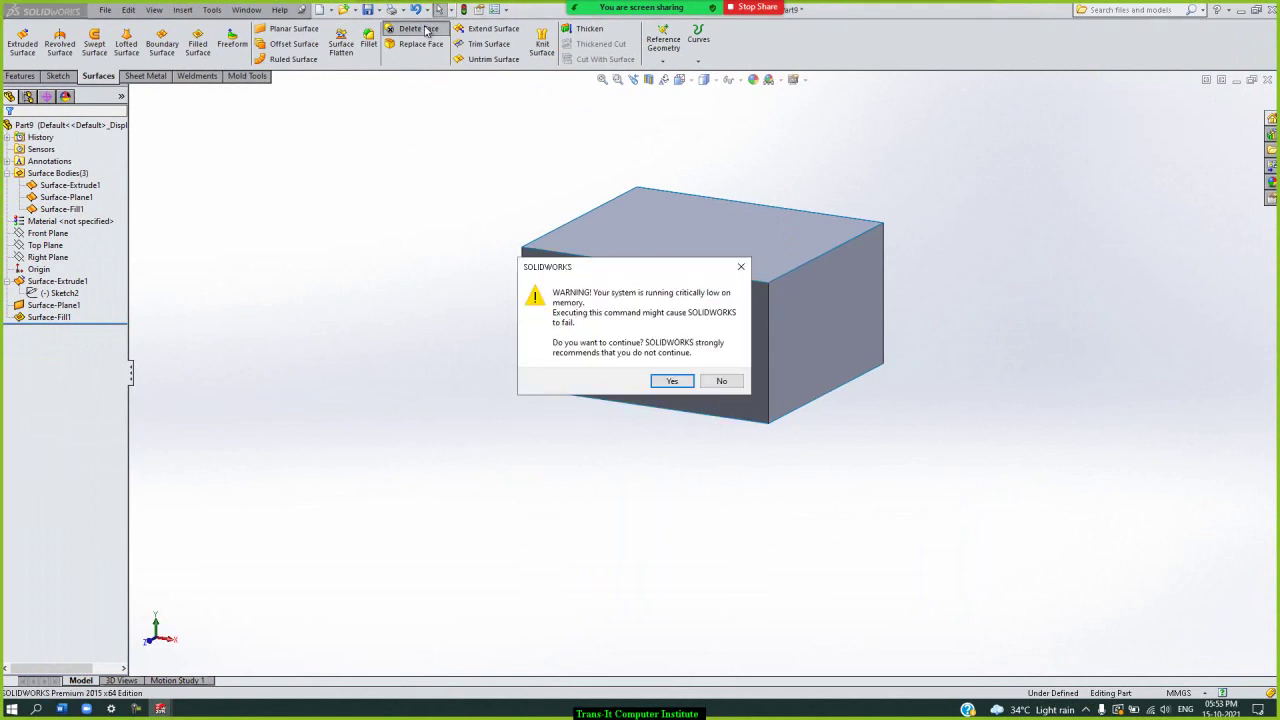
click(672, 381)
click(1096, 187)
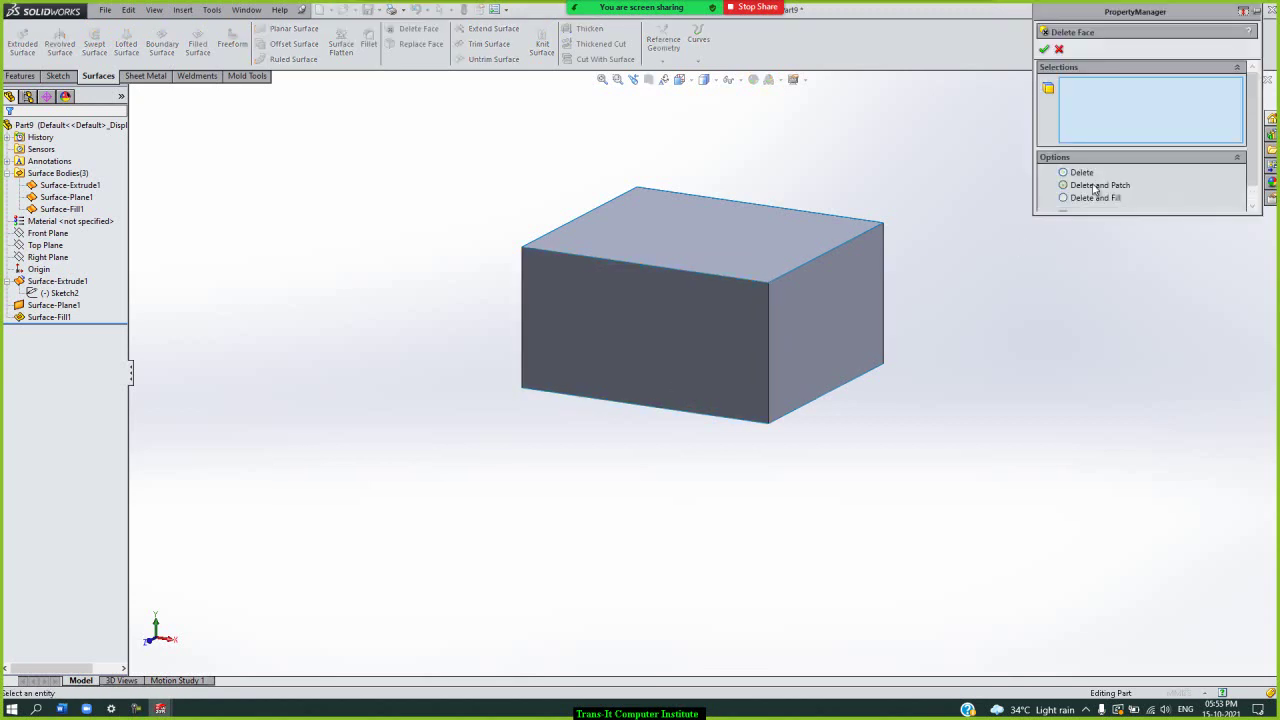
- Select the box's right face plus its surrounding faces for deletion and try applying the patch
click(850, 314)
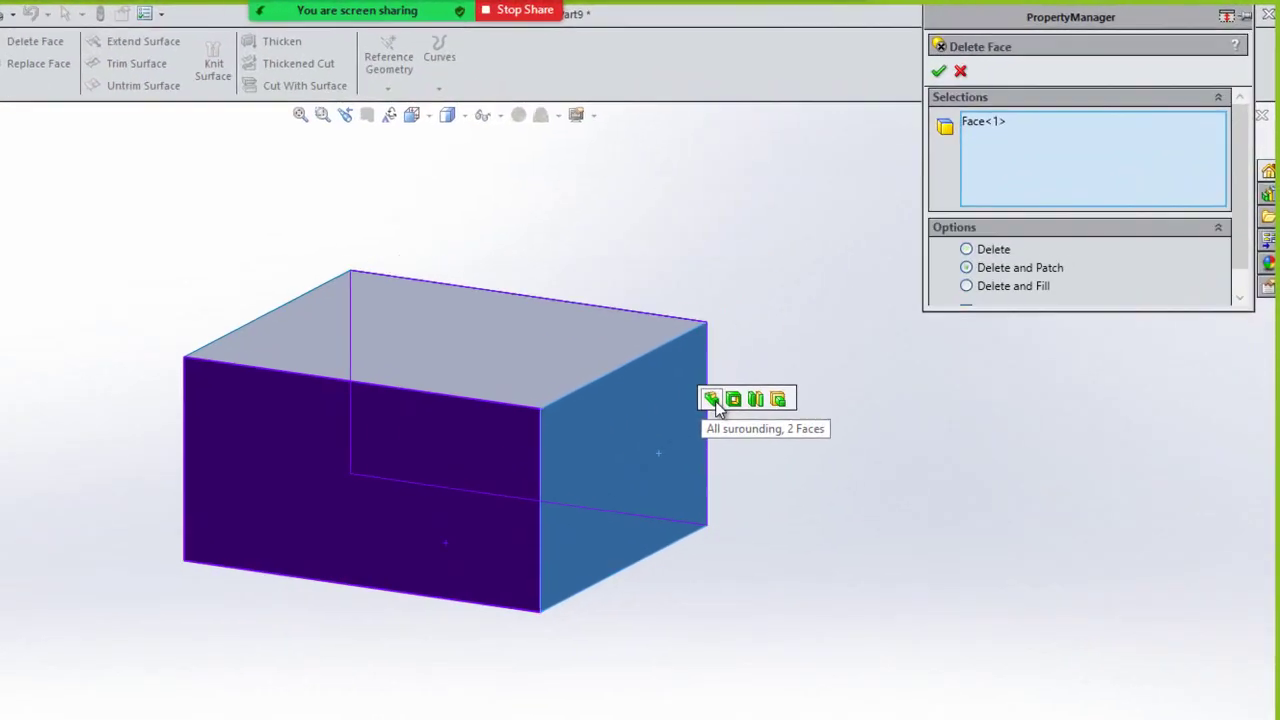
click(866, 292)
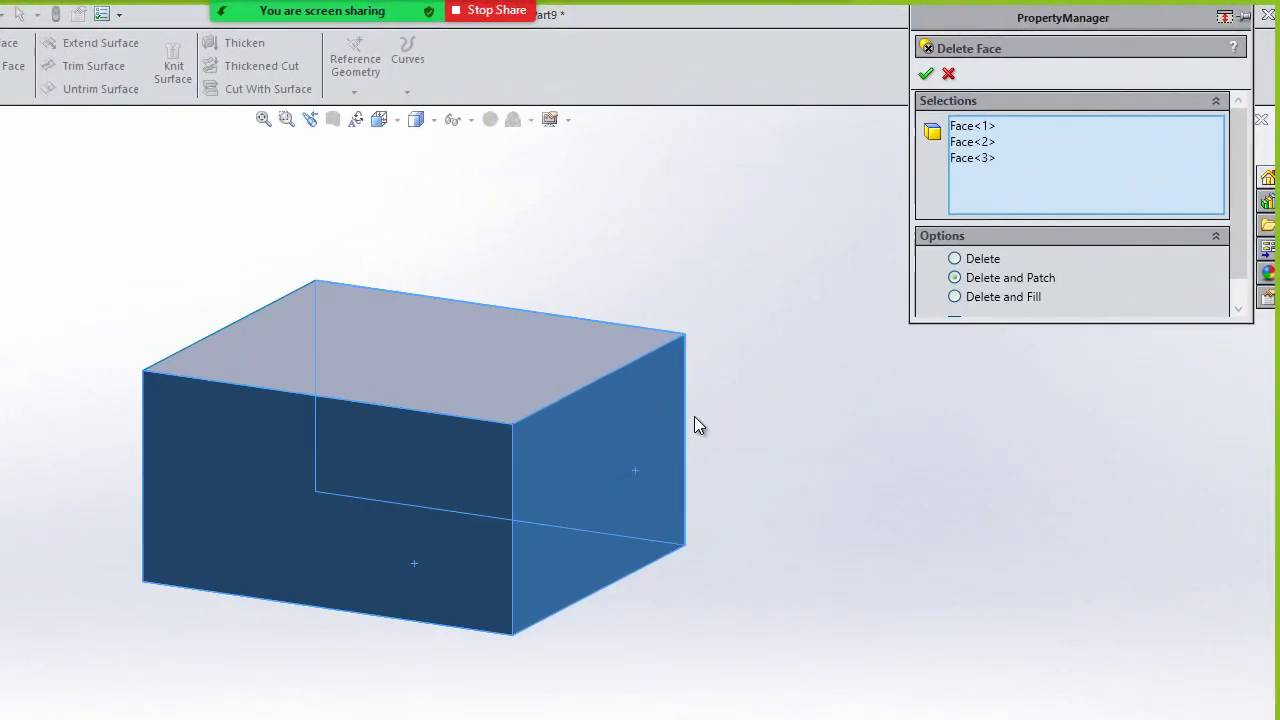
click(926, 75)
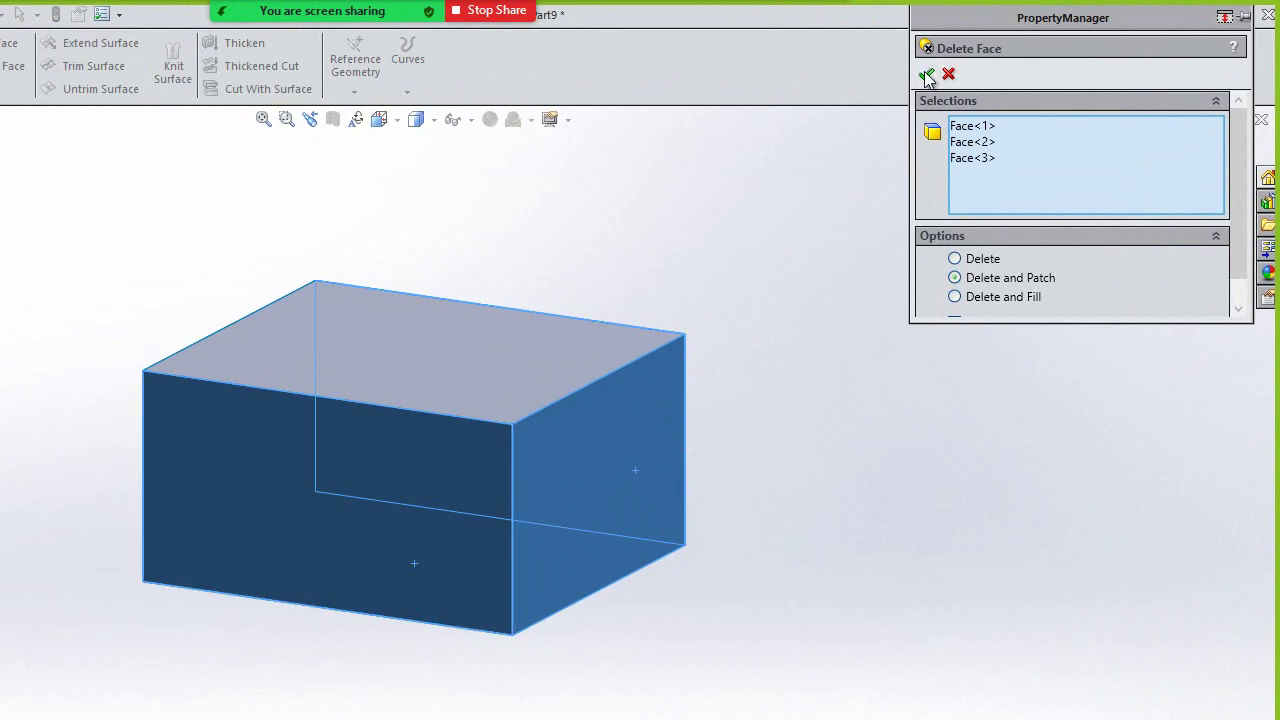
- Switch to Delete and Fill, preview the curved fill, and apply the face deletion
click(975, 298)
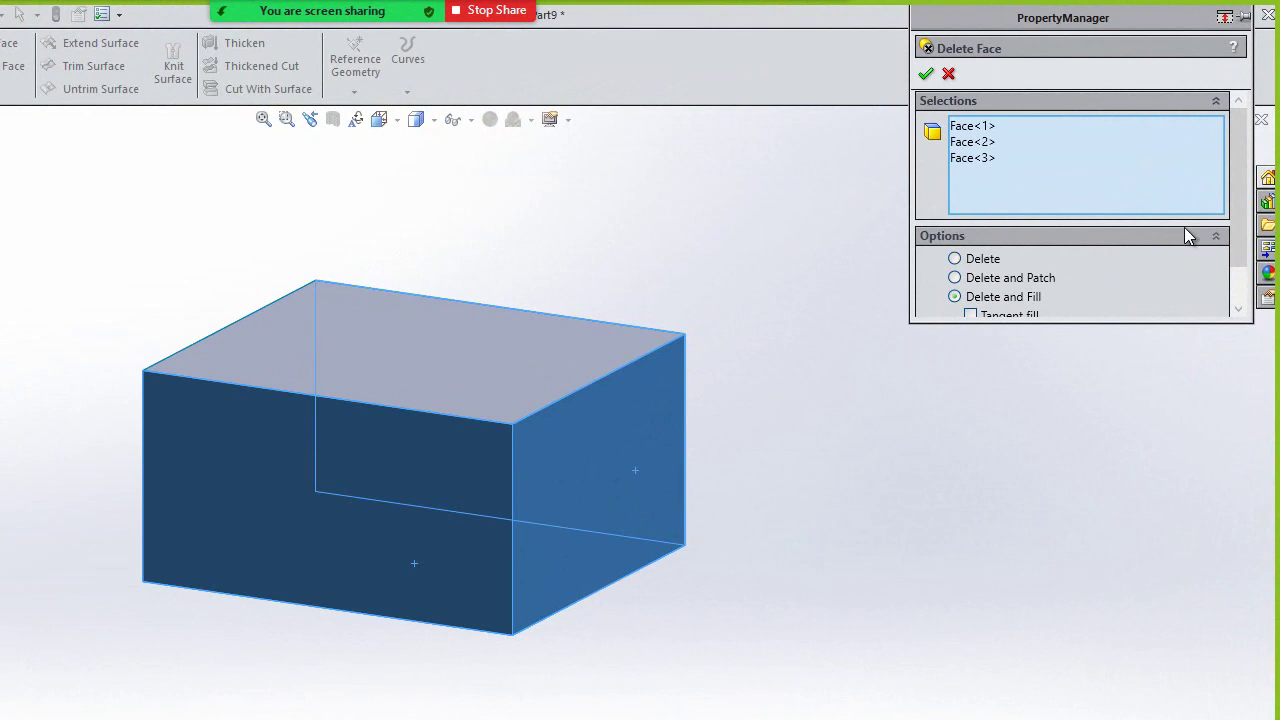
scroll(1245, 253, down, 2)
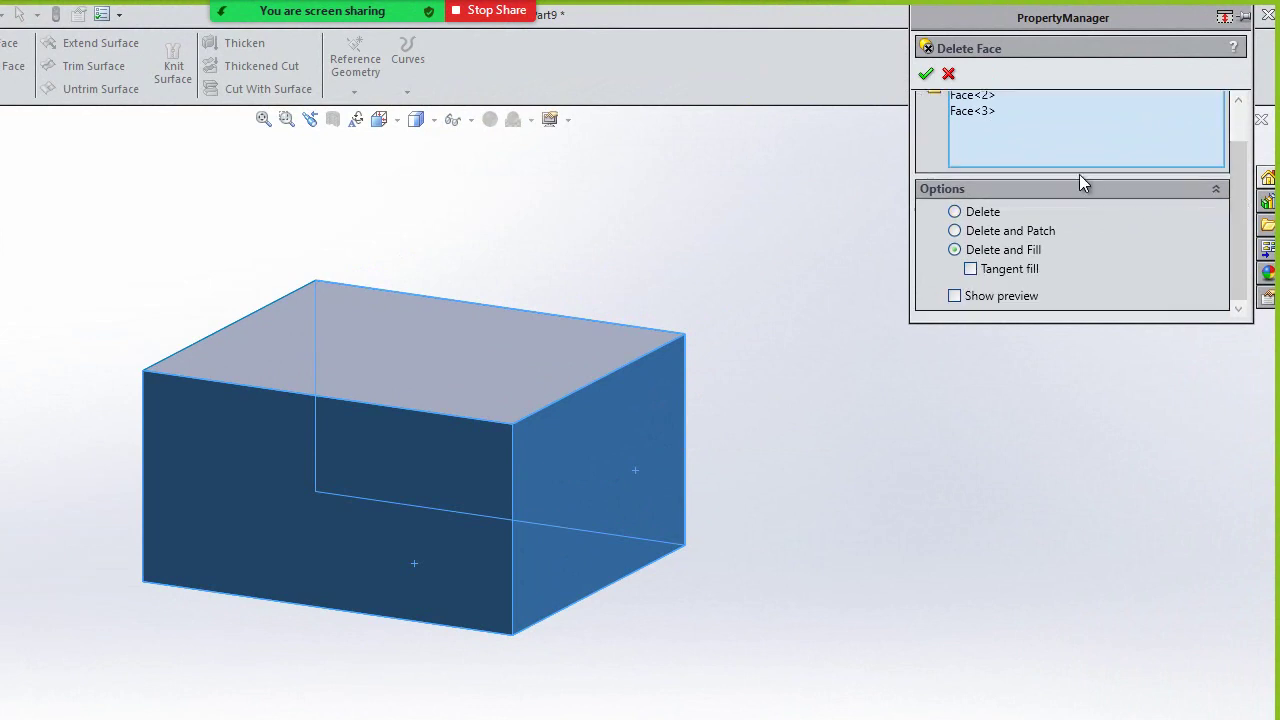
click(961, 306)
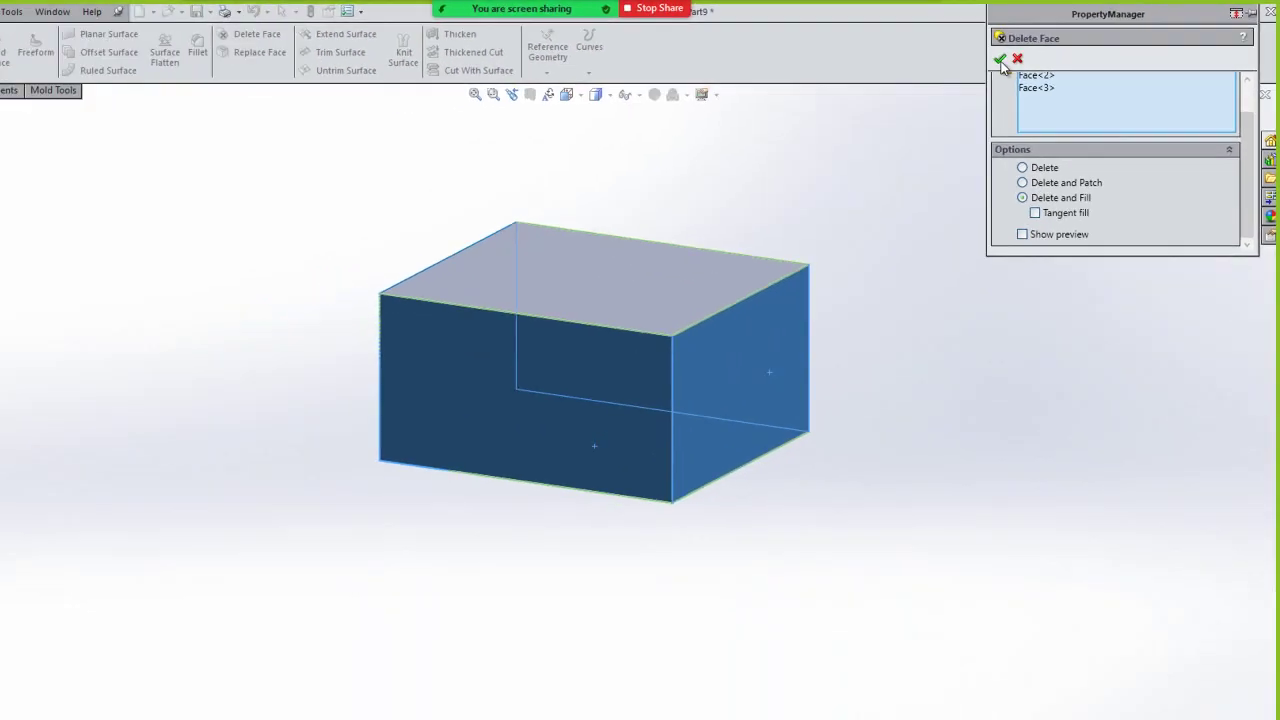
click(925, 73)
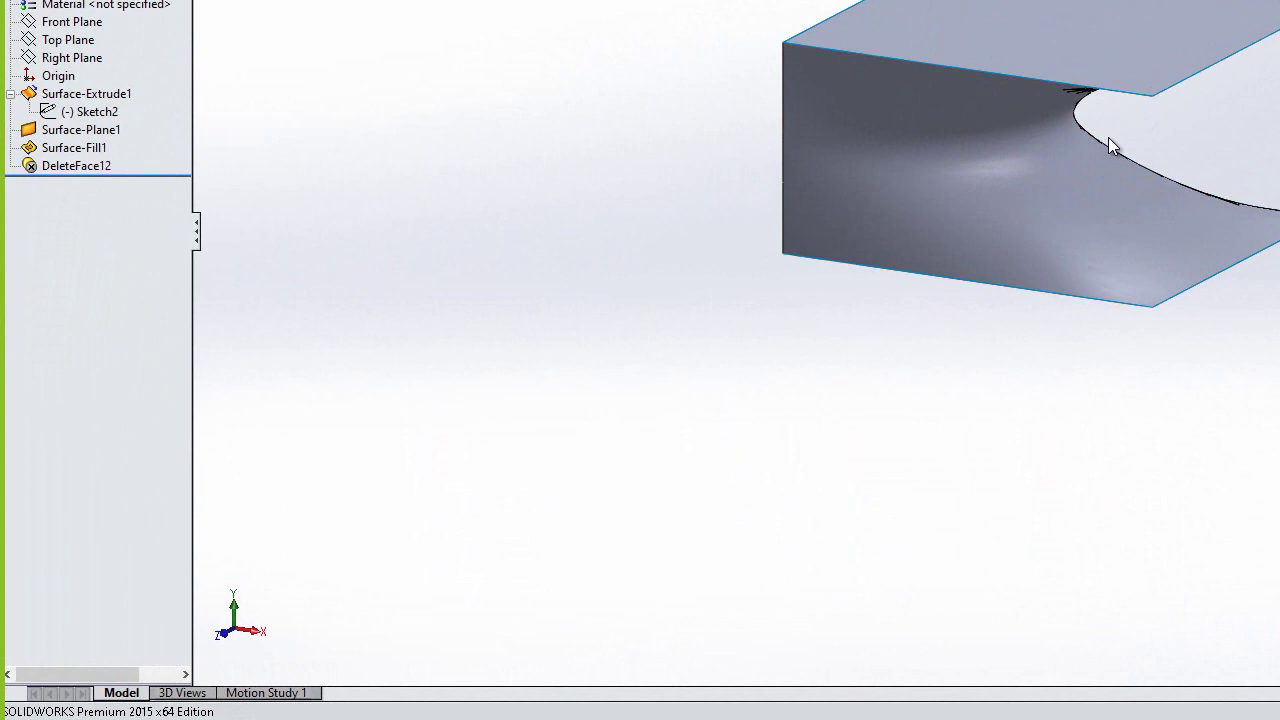
- Open DeleteFace12 for editing via Edit Feature in the FeatureManager tree
click(75, 166)
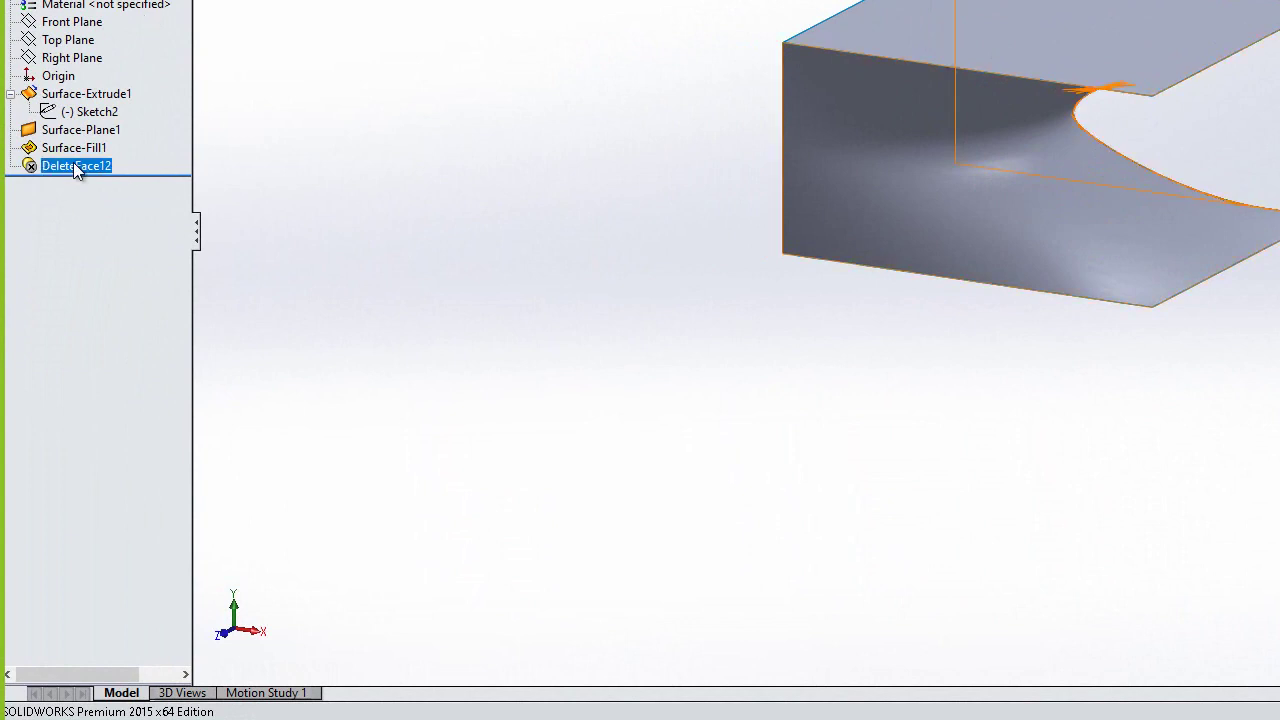
right_click(73, 162)
click(82, 94)
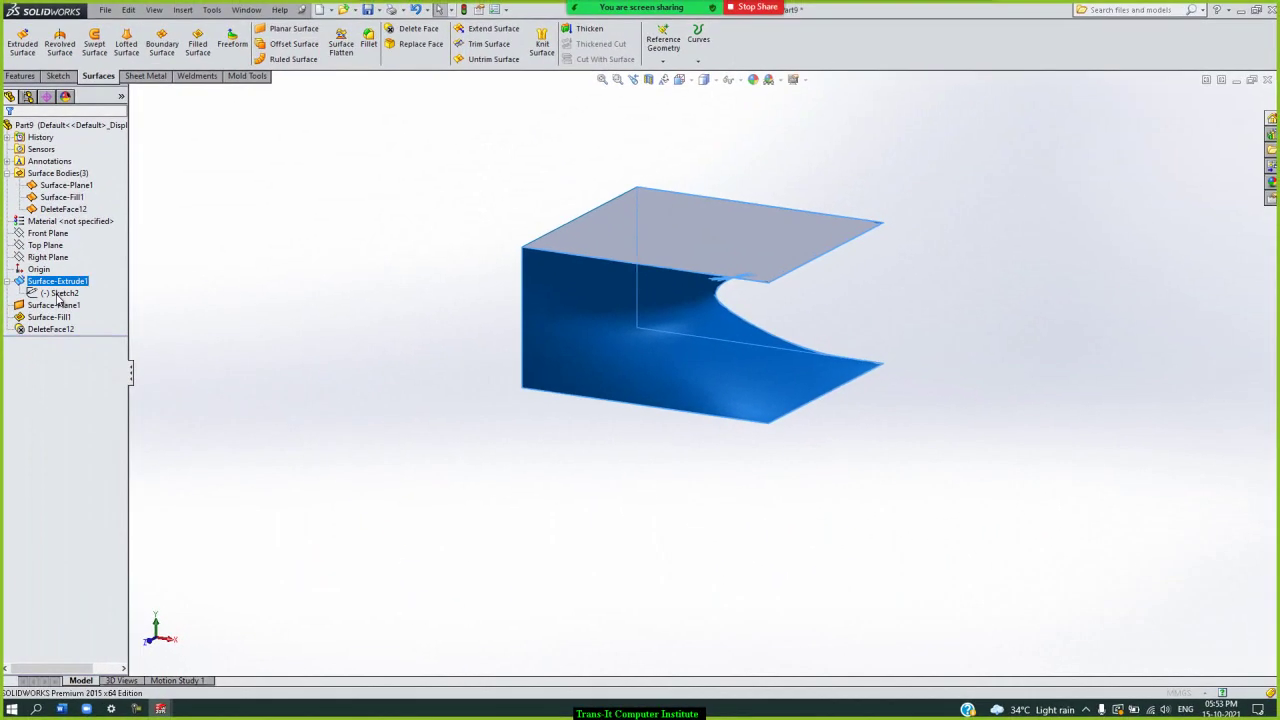
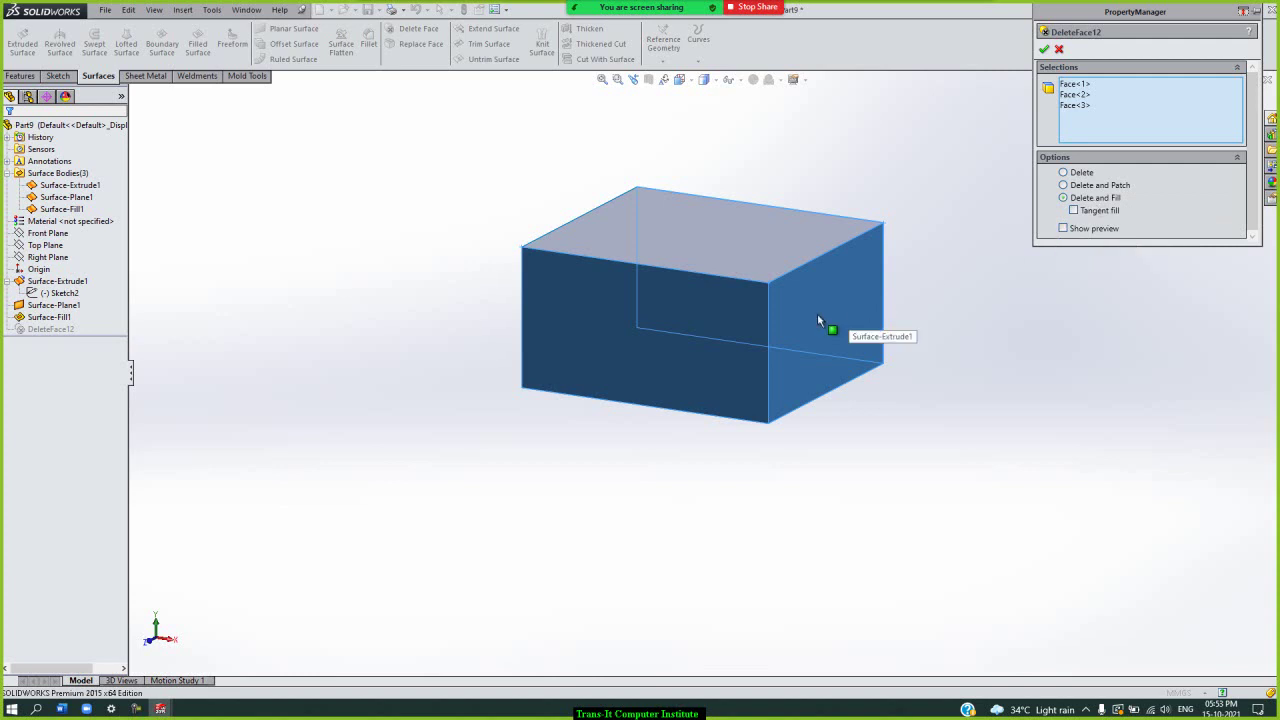
- Apply Delete and Fill to the three box faces, then create a new part, Part10
click(1043, 50)
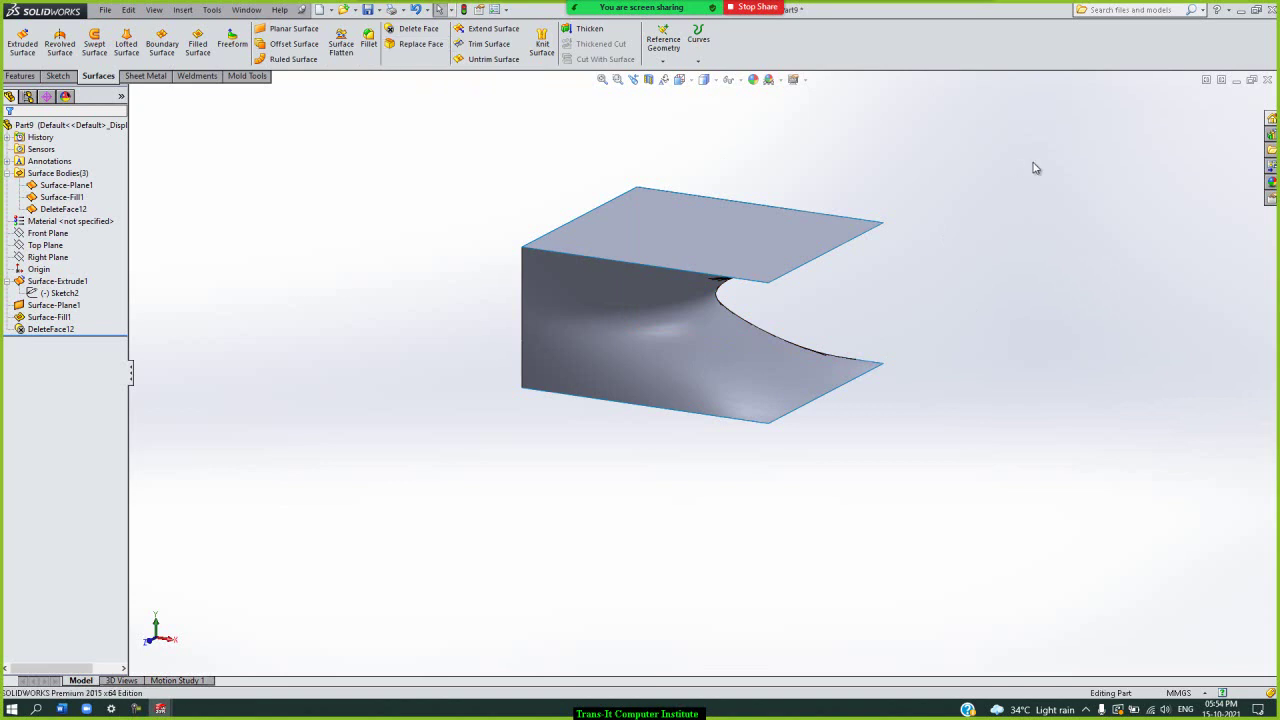
key(ctrl+n)
key(Return)
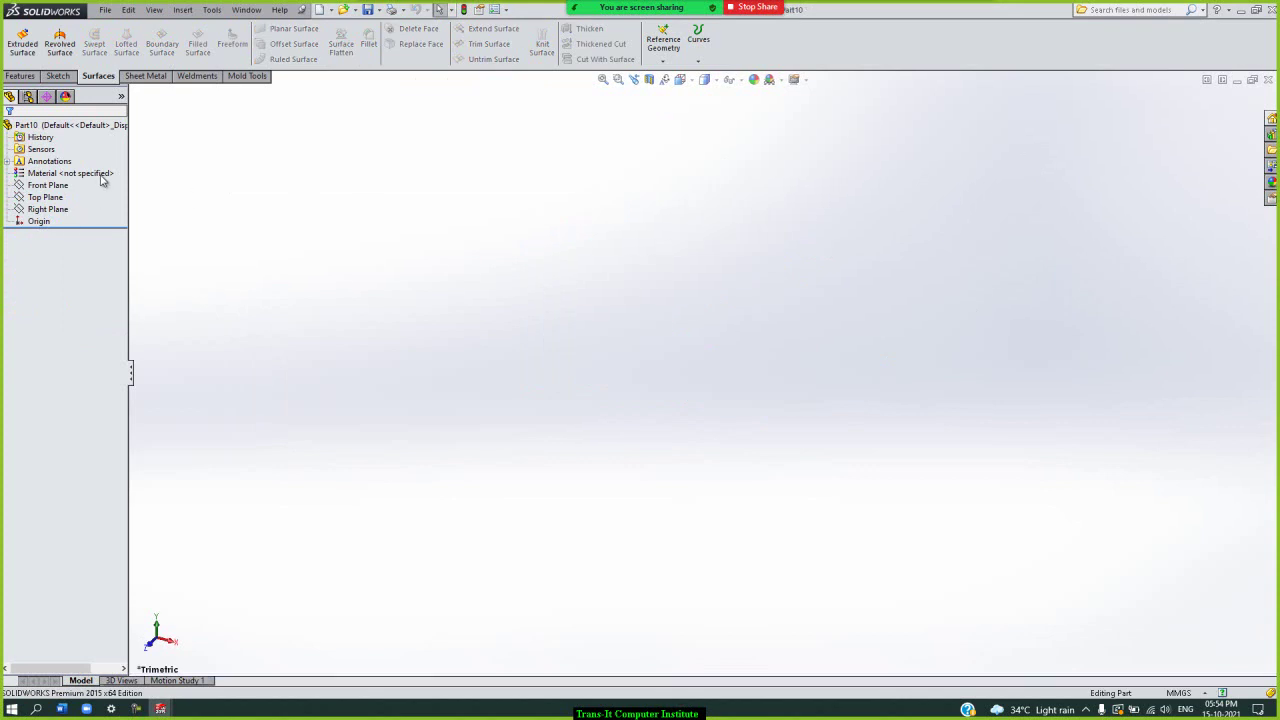
- Show the Right, Front and Top reference planes
click(58, 210)
shift+click(55, 185)
right_click(68, 190)
click(67, 182)
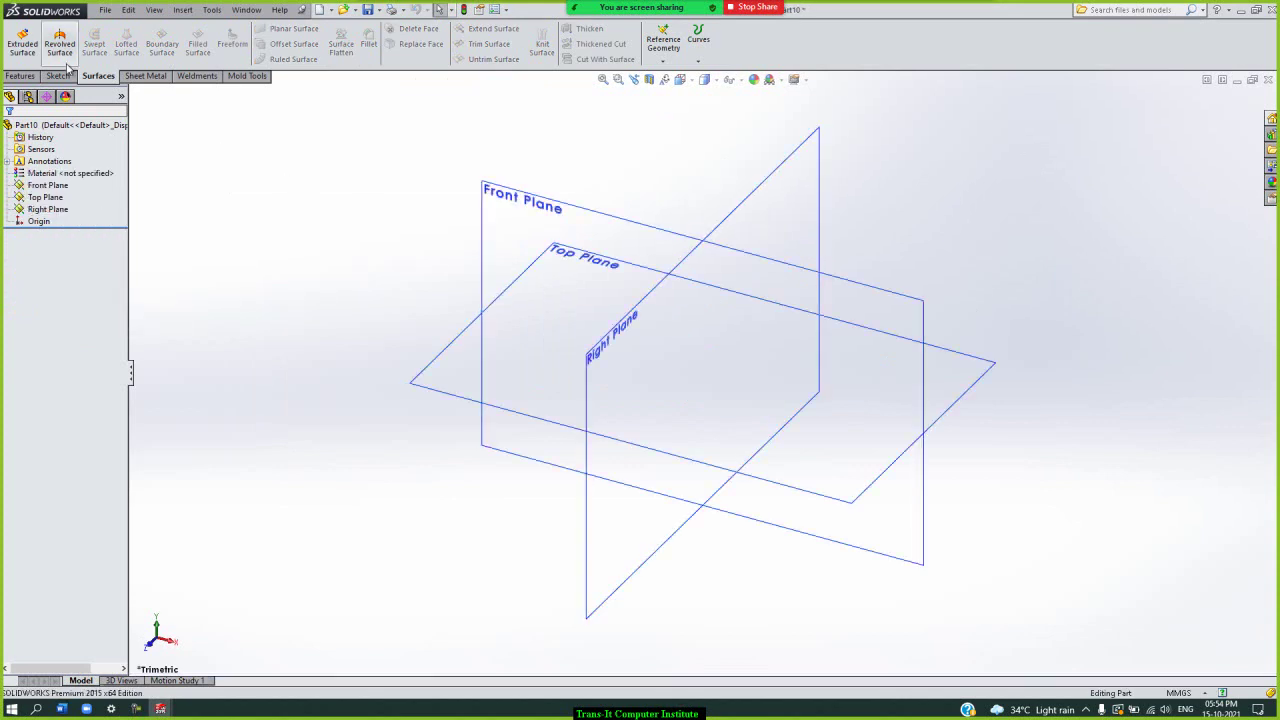
- Sketch a center rectangle at the origin on the Top Plane for an extruded surface
click(22, 40)
click(767, 302)
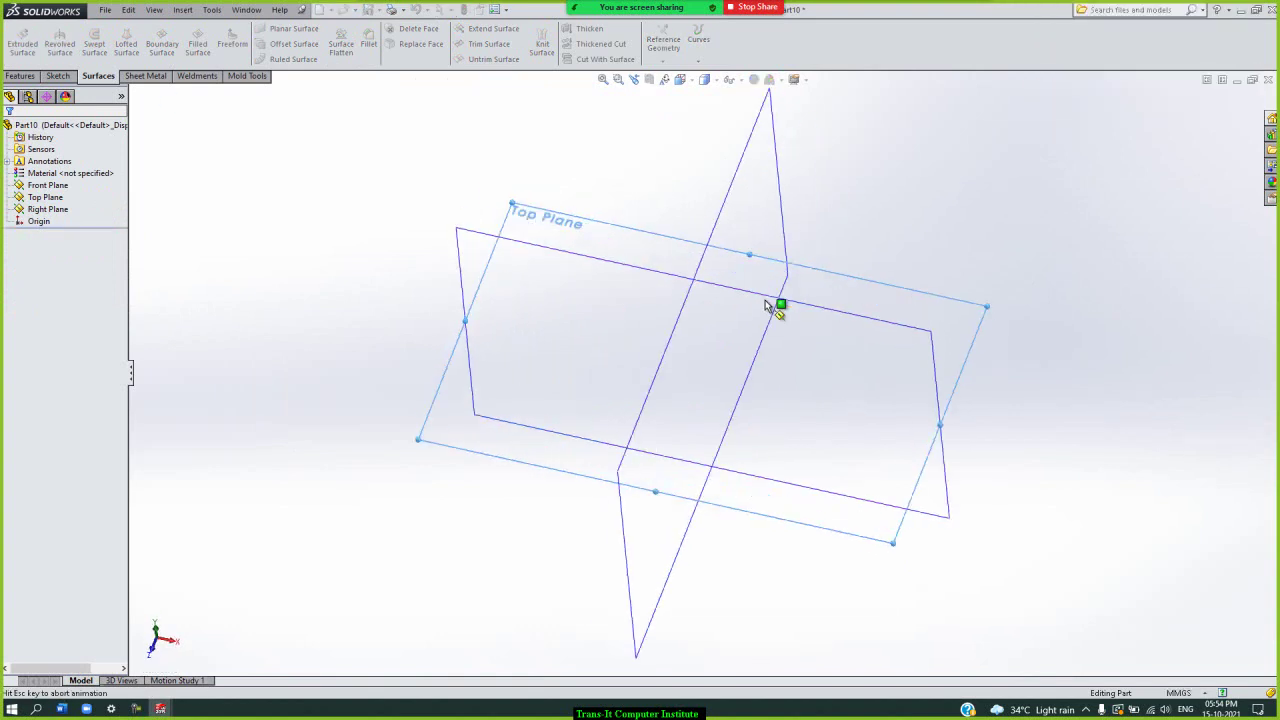
click(86, 44)
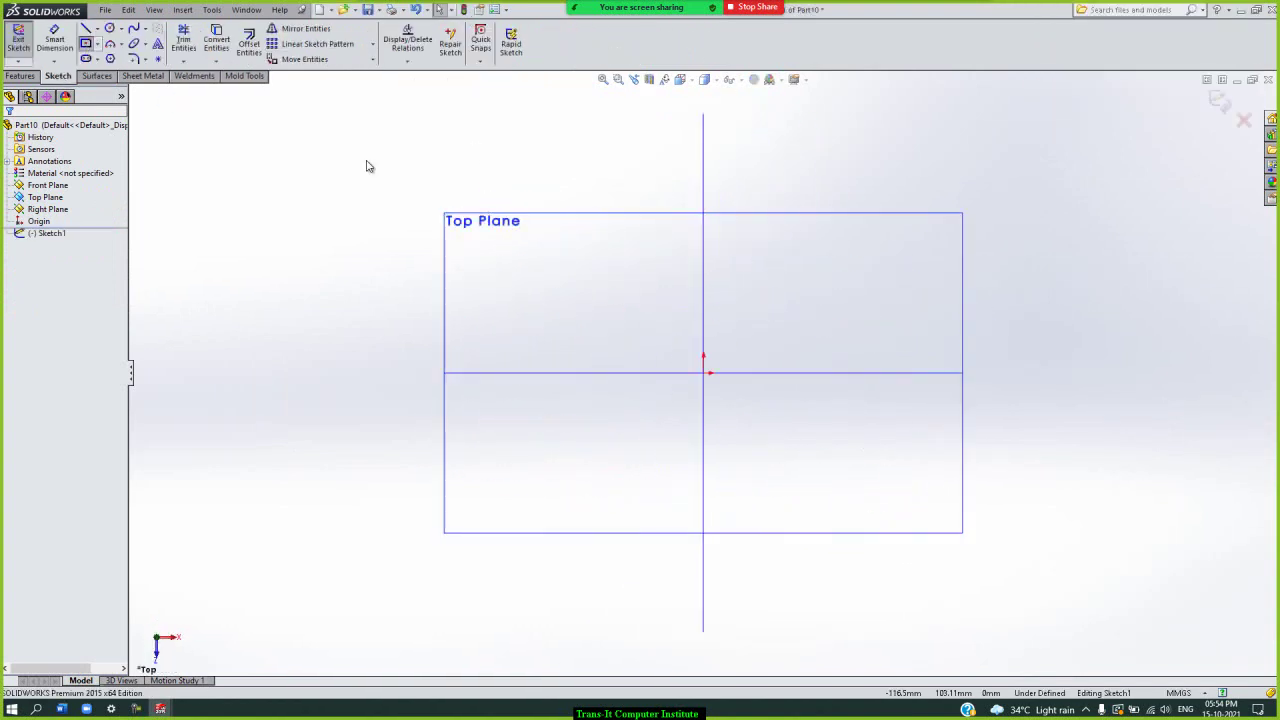
click(704, 372)
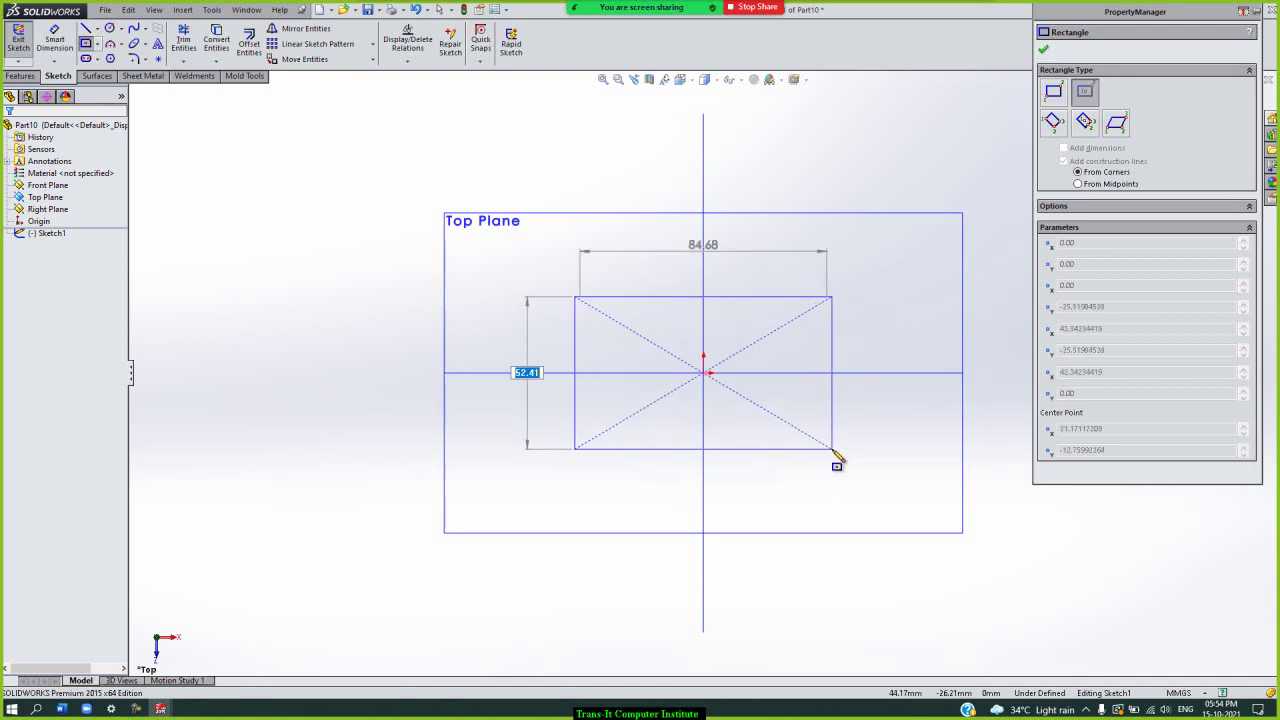
click(838, 451)
click(1044, 52)
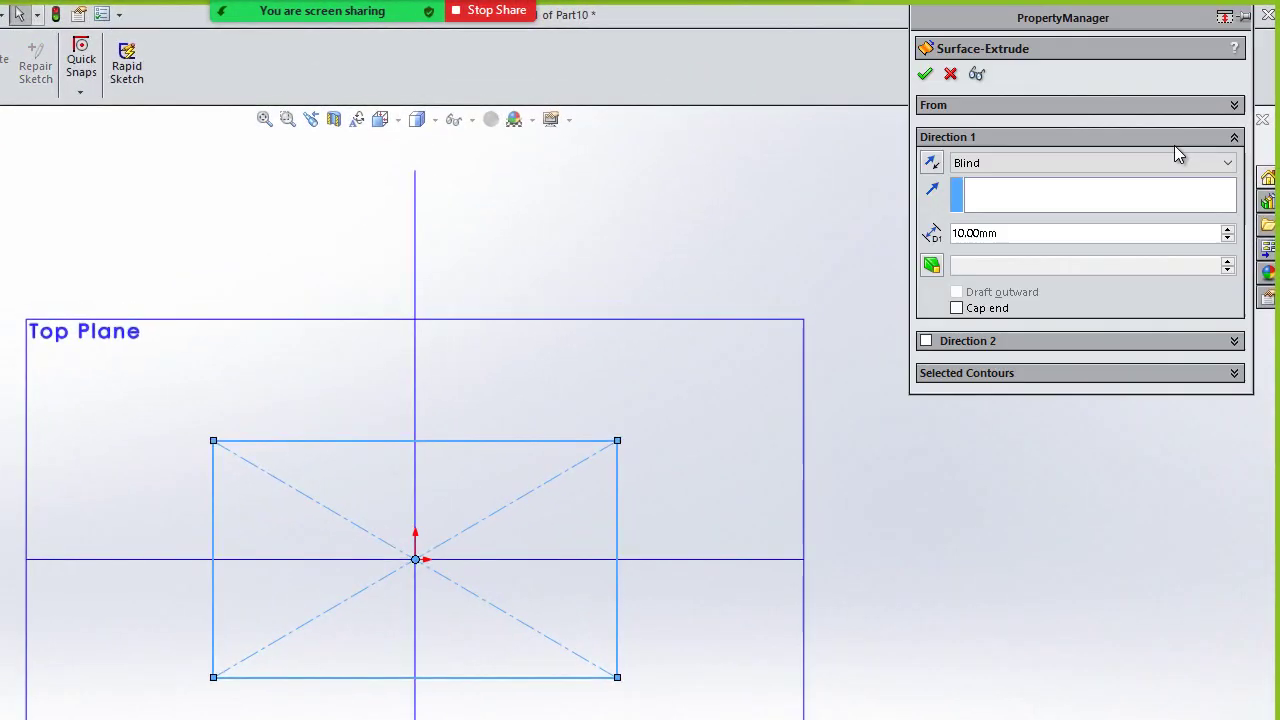
- Extrude the rectangle as a surface 30 mm deep with Cap end enabled
click(1227, 229)
click(1227, 229)
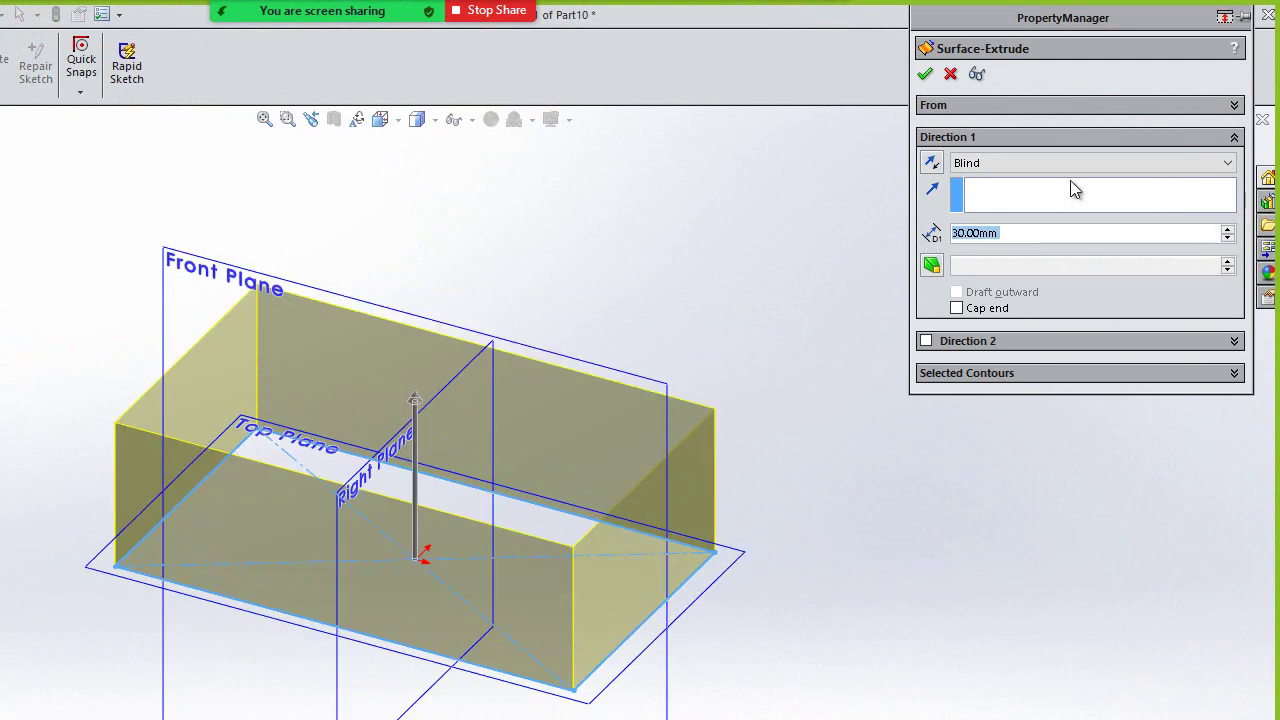
click(966, 312)
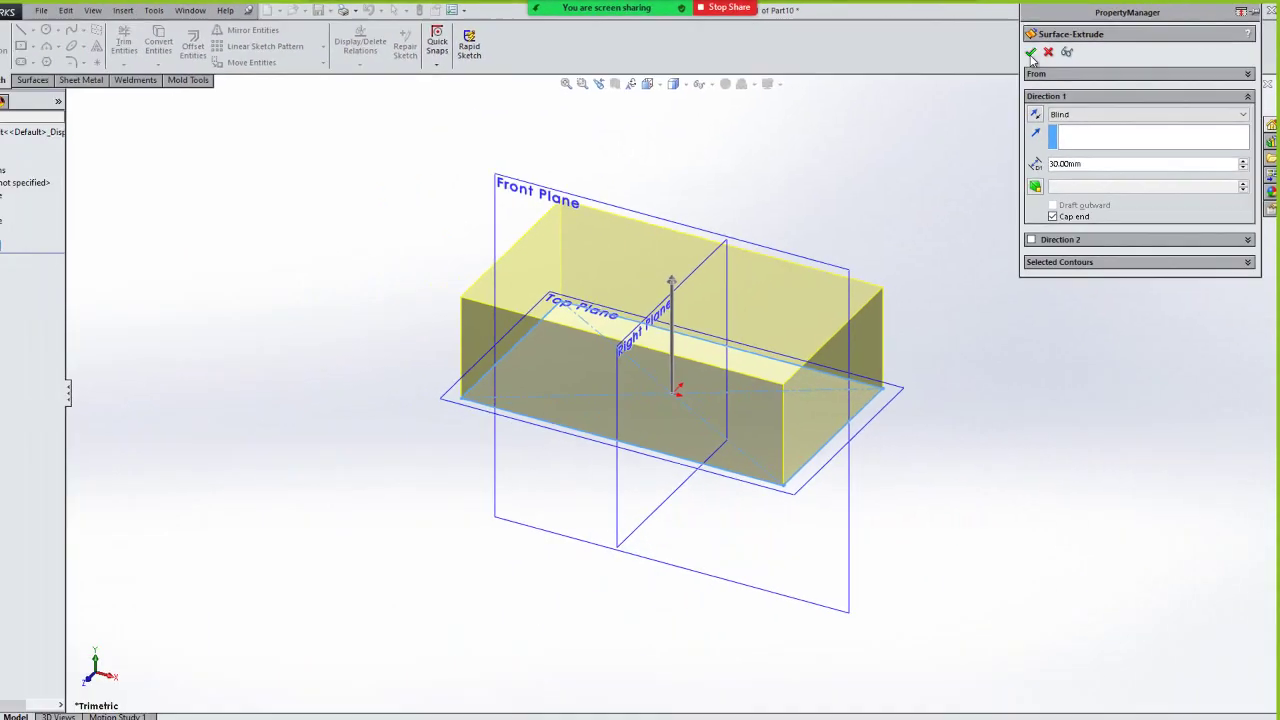
click(1030, 53)
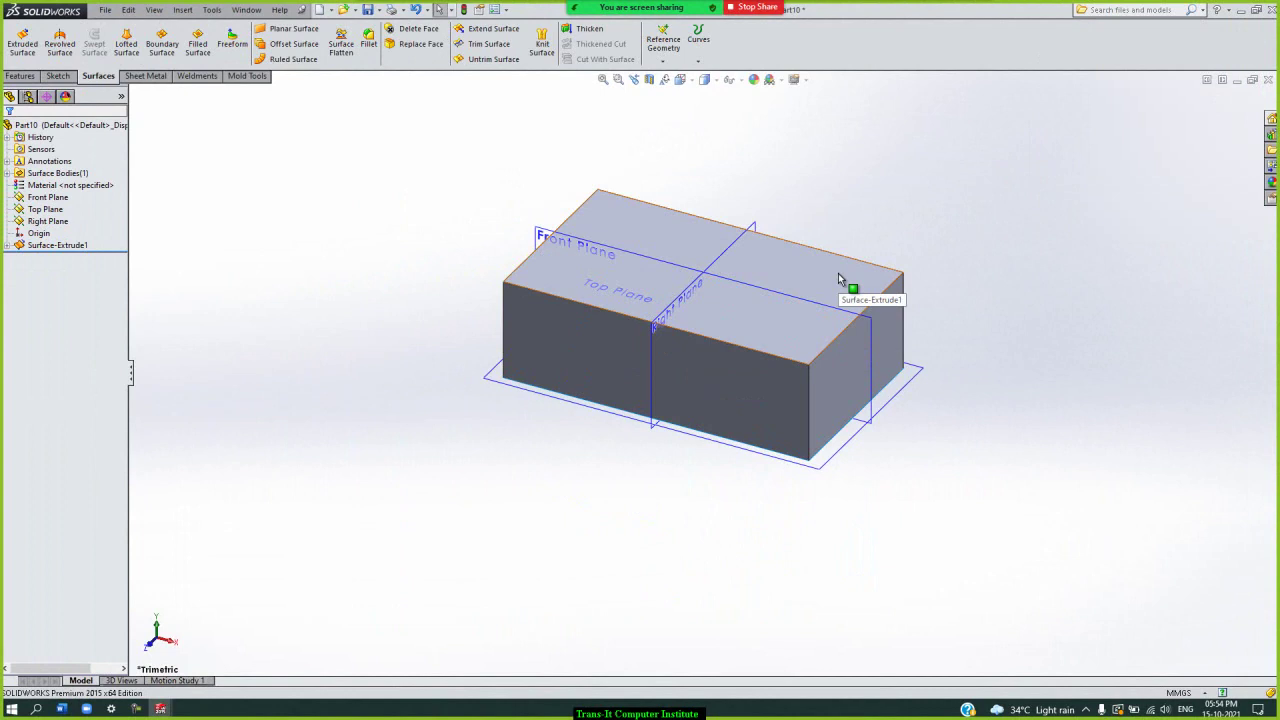
- Inspect the Surface-Extrude1 body in the tree and re-dock the command panel
click(19, 175)
key(Escape)
click(12, 175)
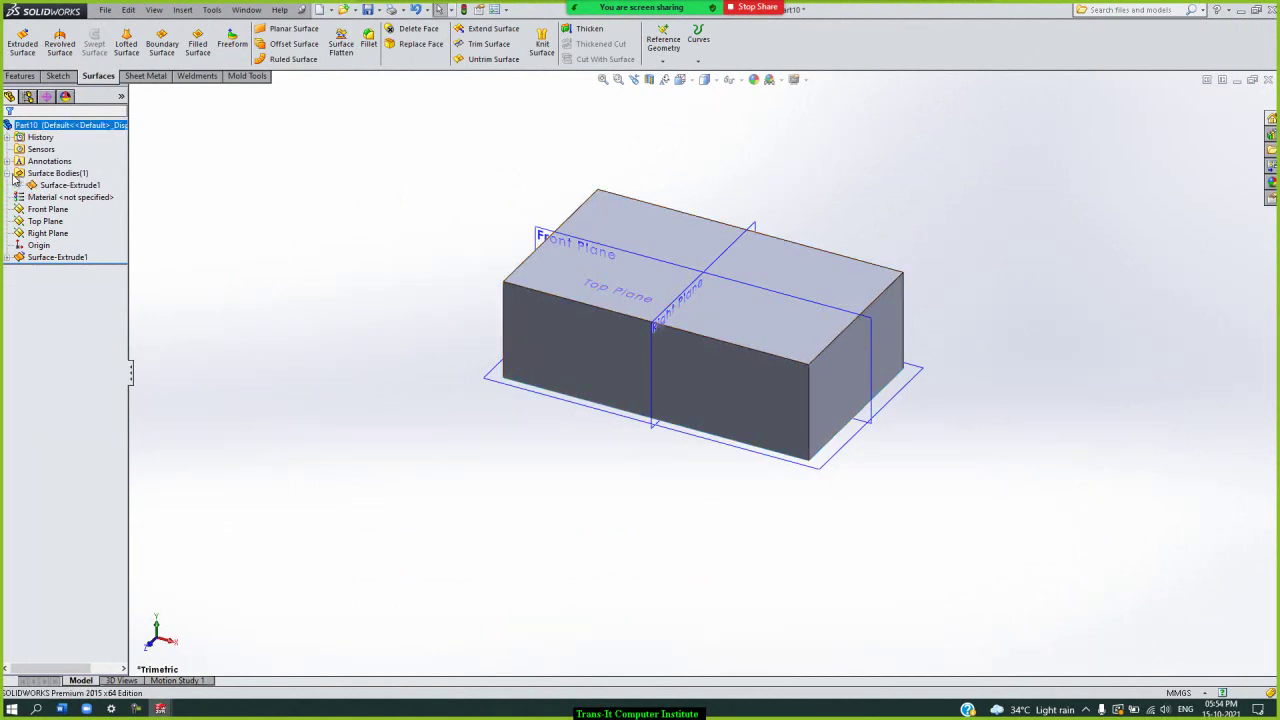
click(70, 186)
click(168, 190)
double_click(148, 76)
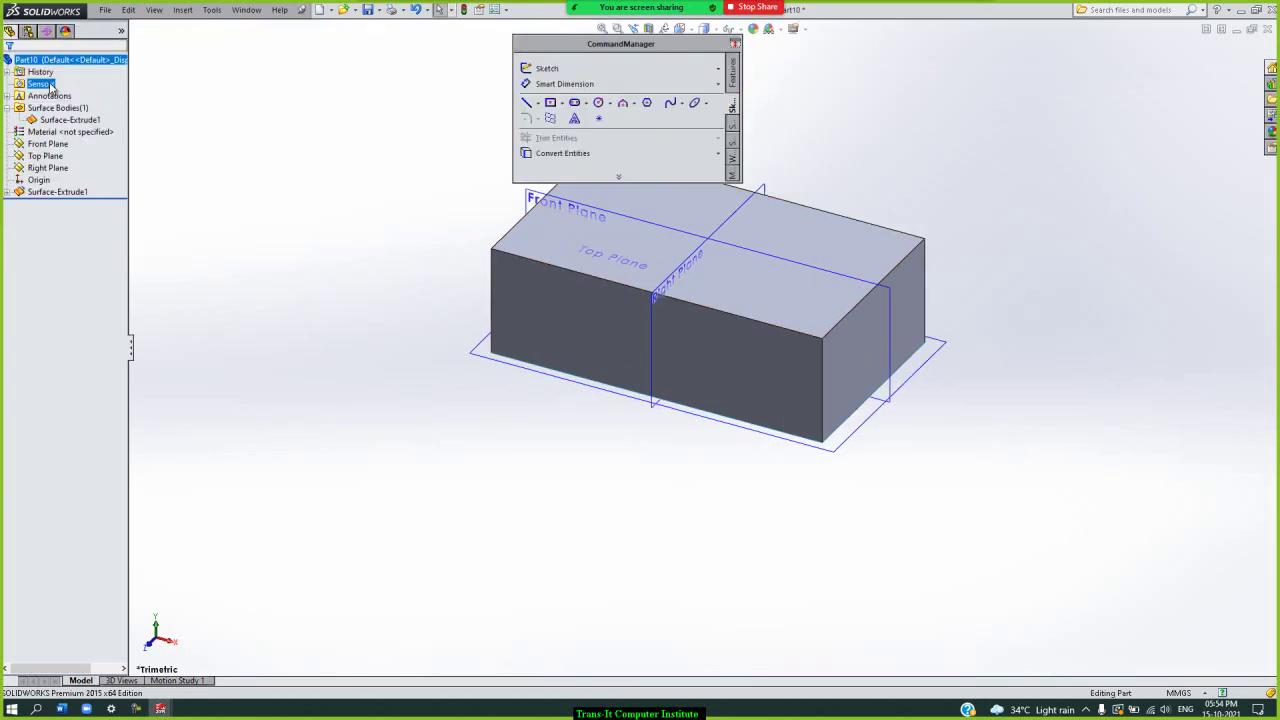
double_click(639, 50)
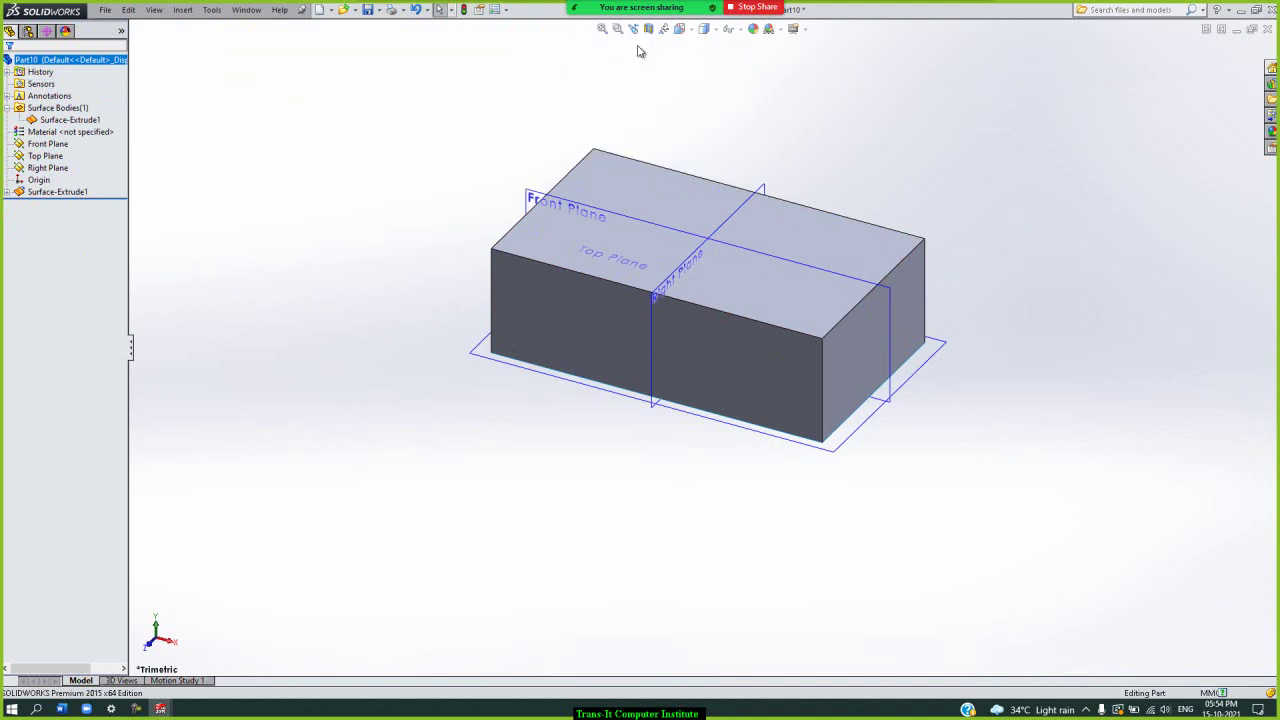
click(18, 40)
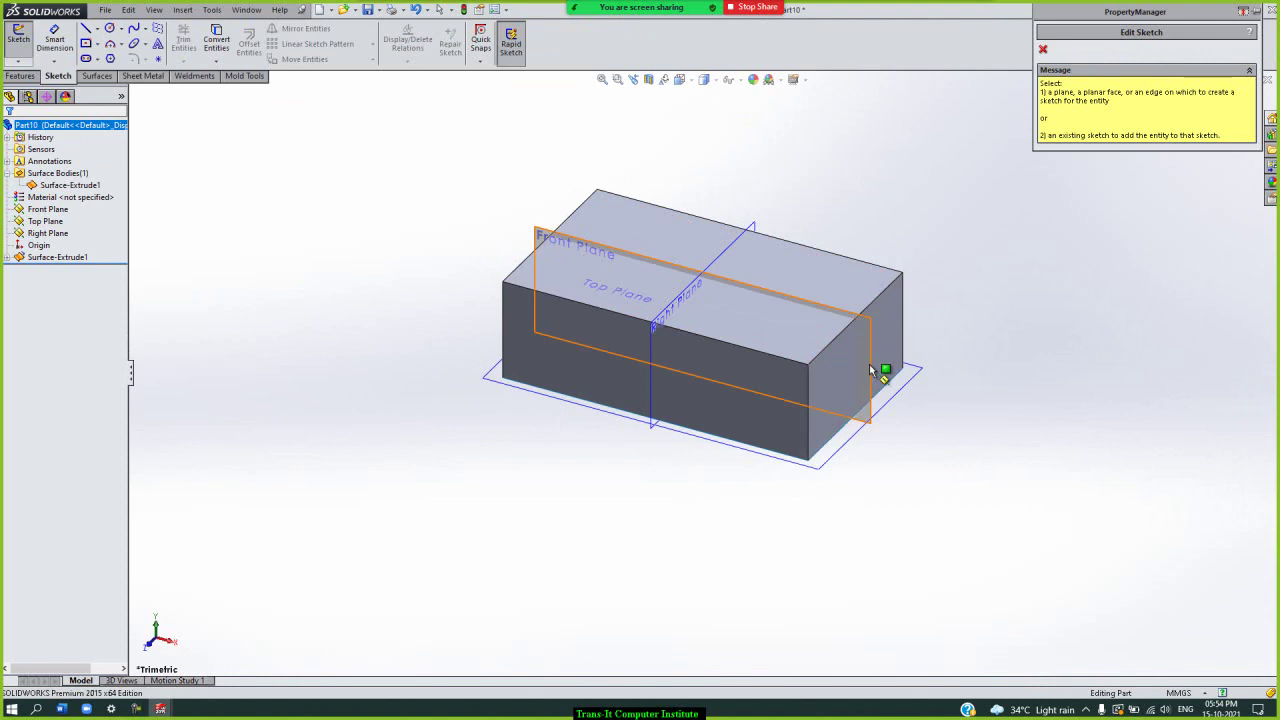
key(Escape)
- Switch to the Front view and start a sketch on the Front Plane
key(space)
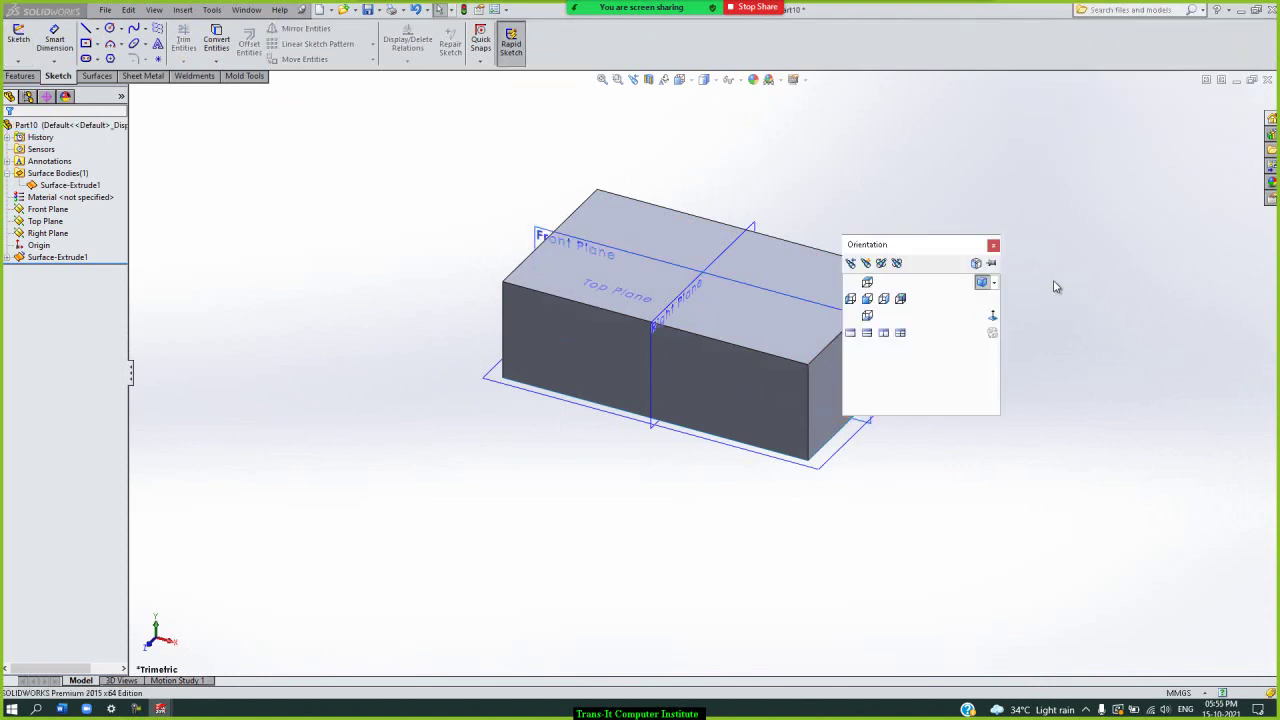
click(993, 317)
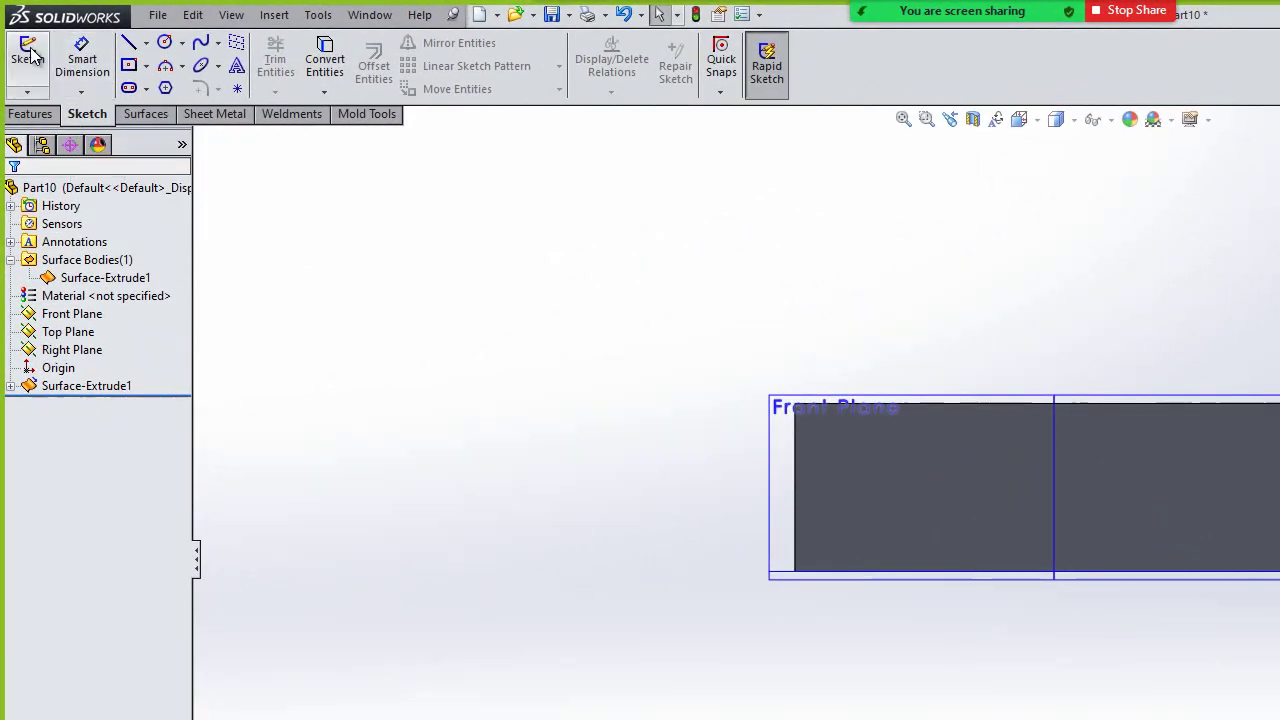
click(28, 52)
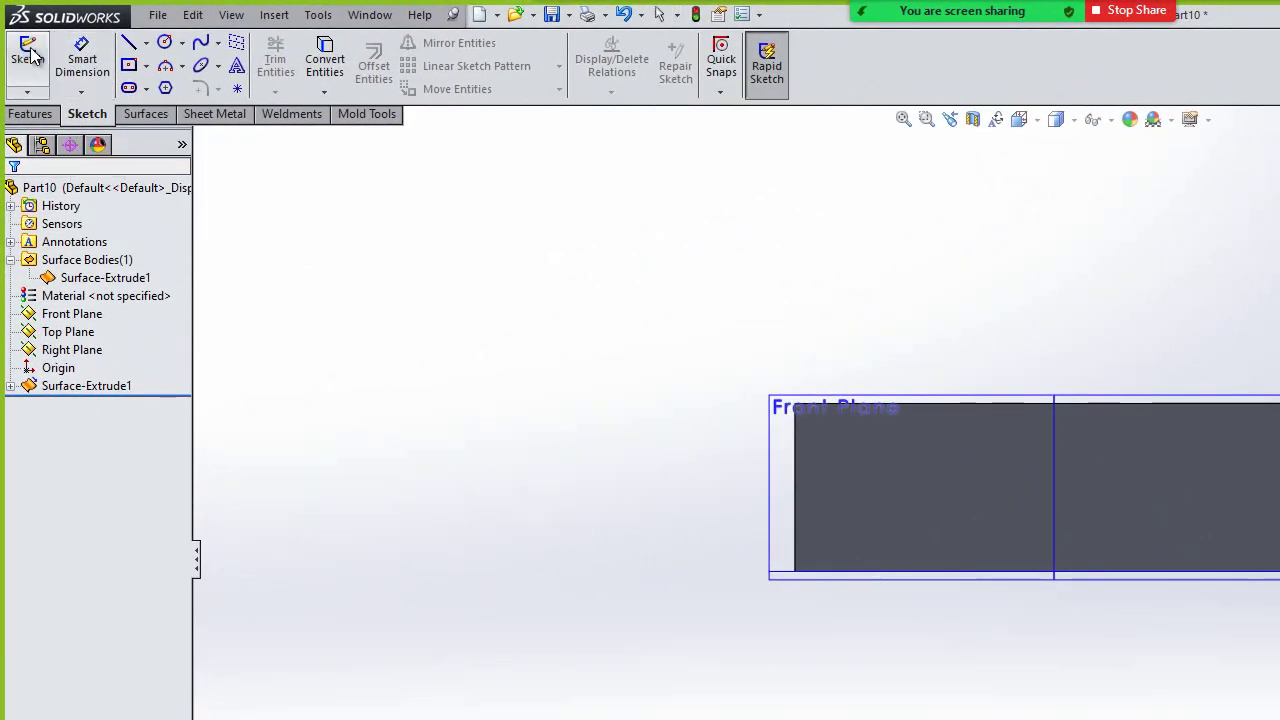
click(779, 490)
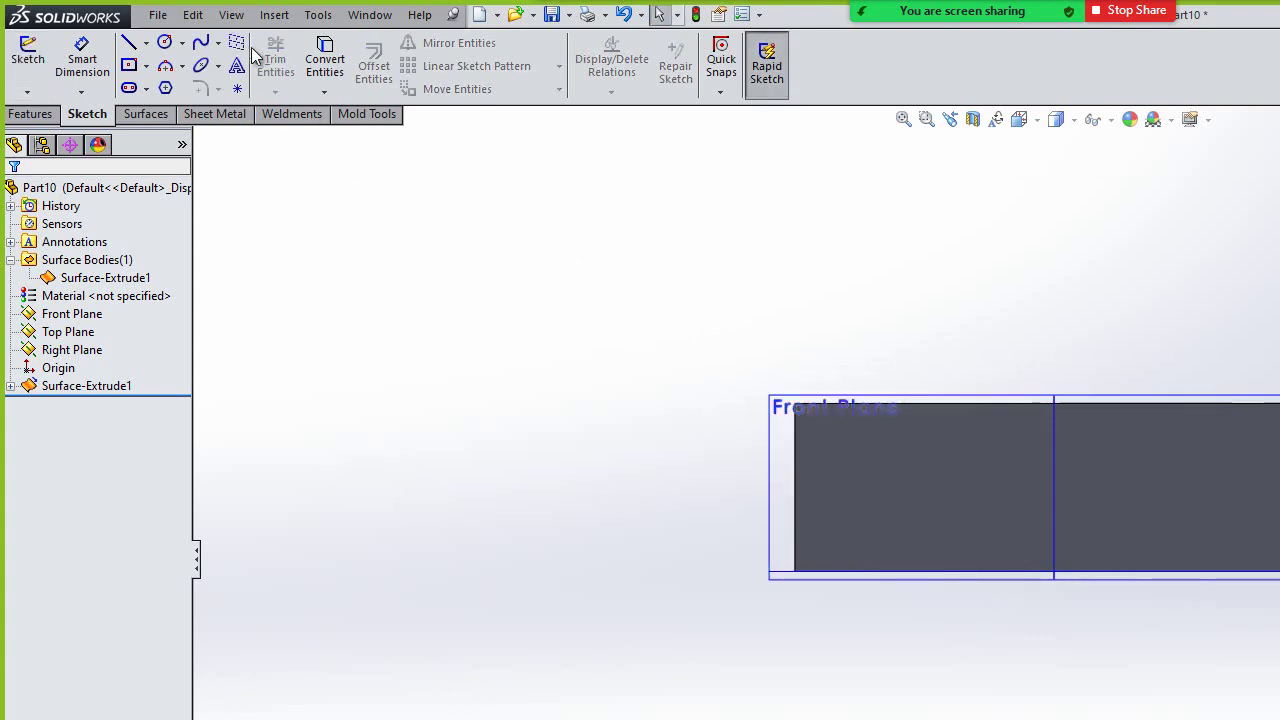
click(28, 52)
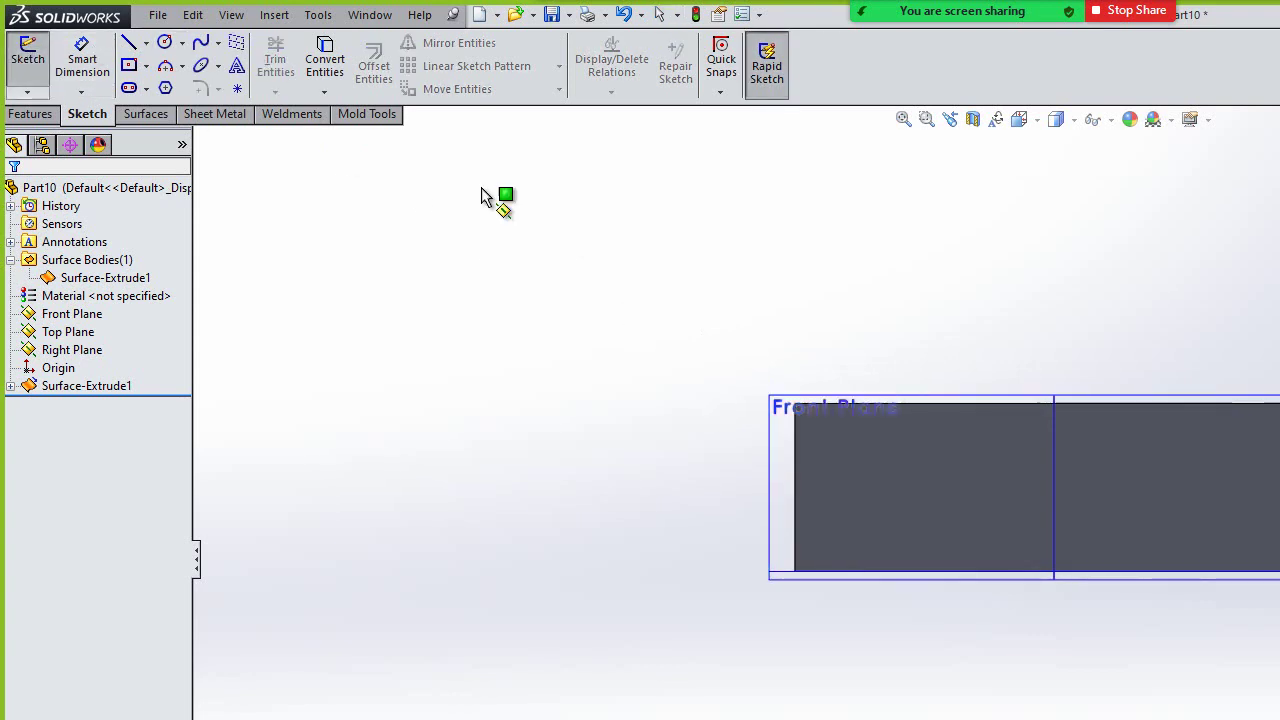
click(779, 452)
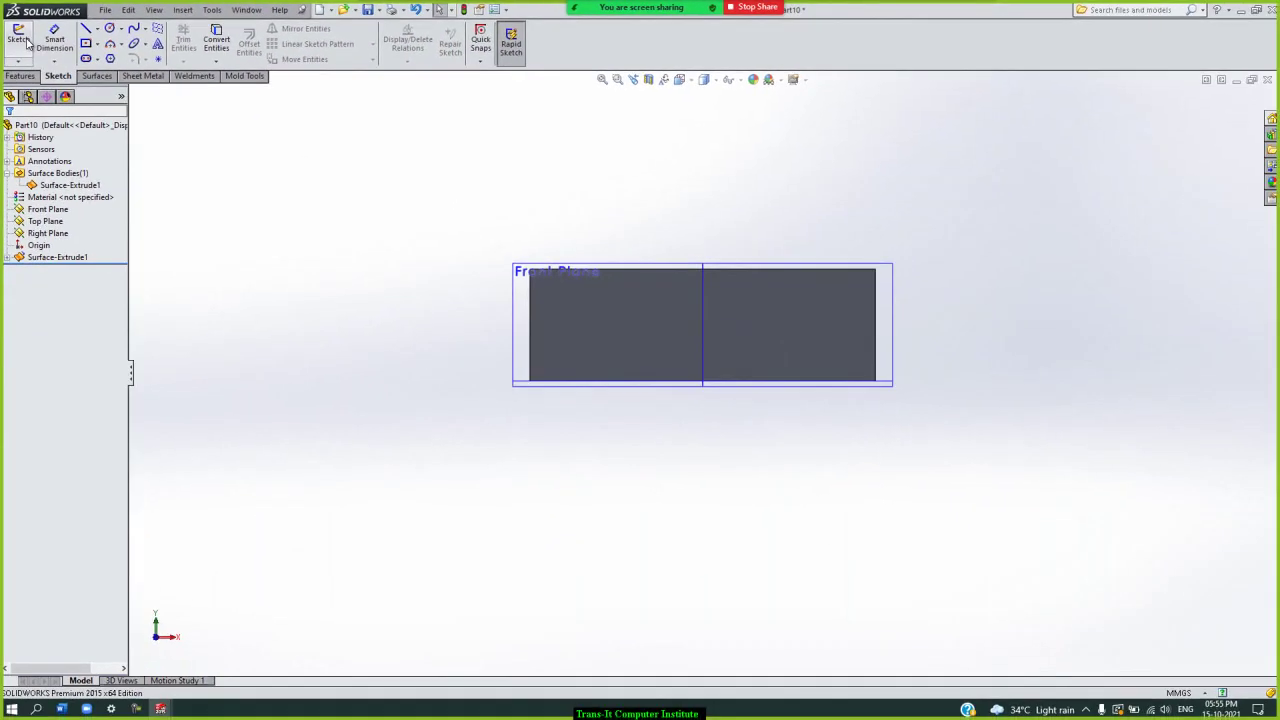
click(28, 42)
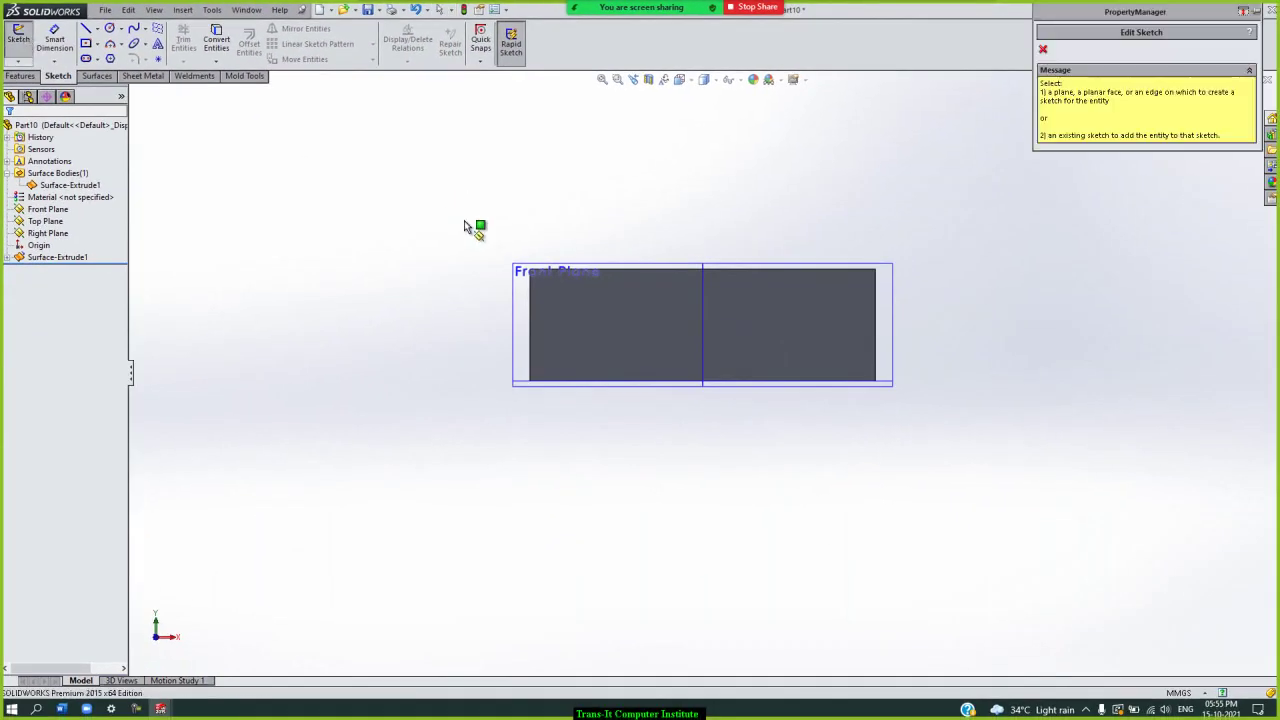
click(524, 267)
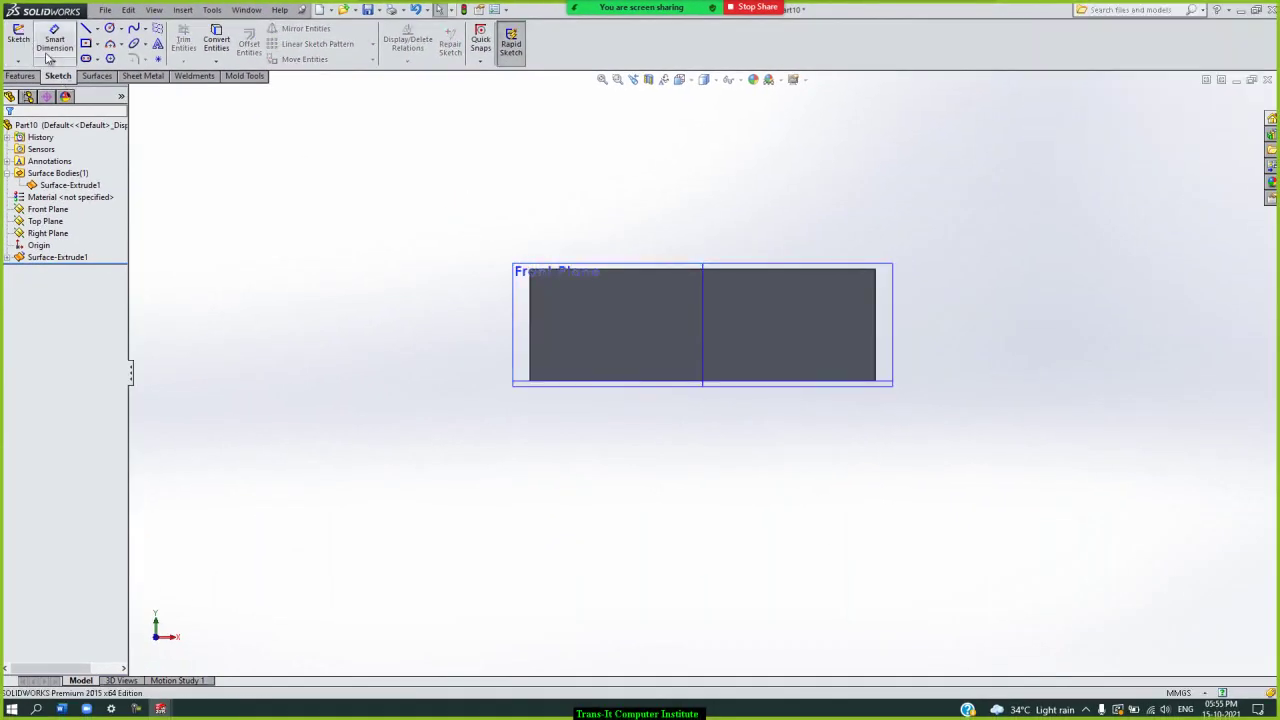
click(18, 38)
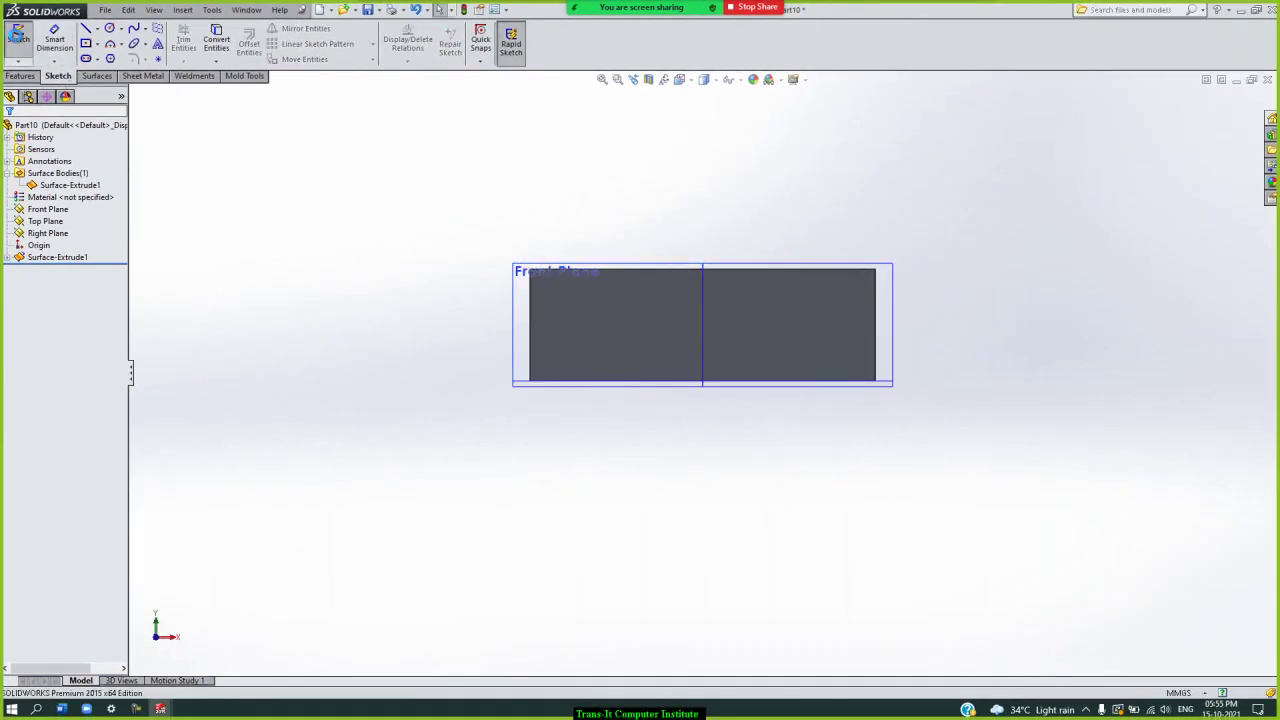
- Draw a four-point spline arching above the box on the Front Plane, then exit to Sketch6
click(515, 318)
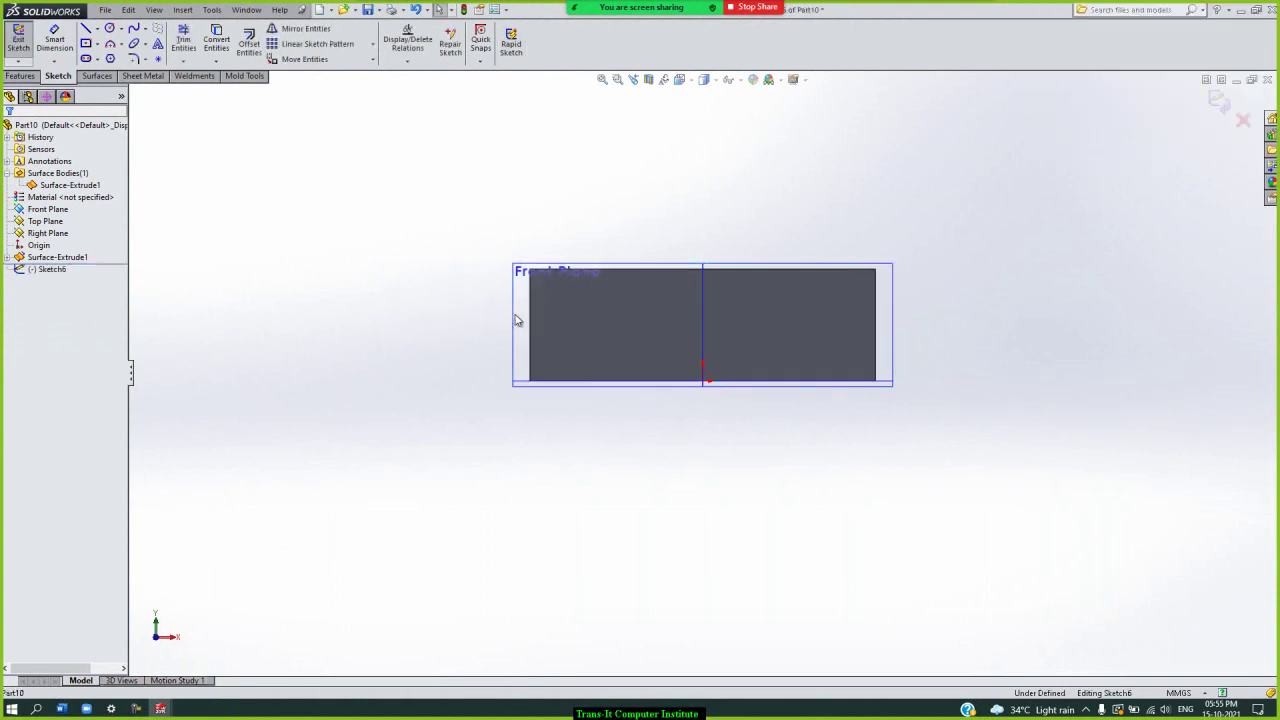
click(134, 30)
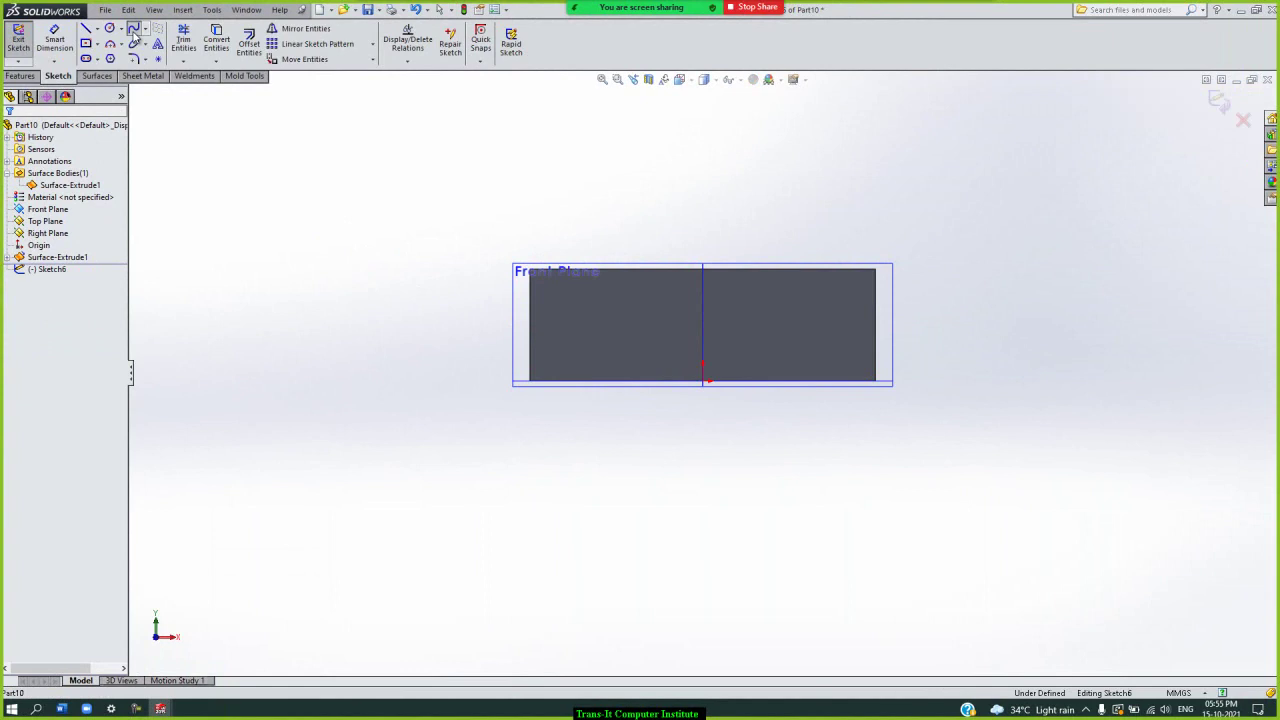
click(497, 254)
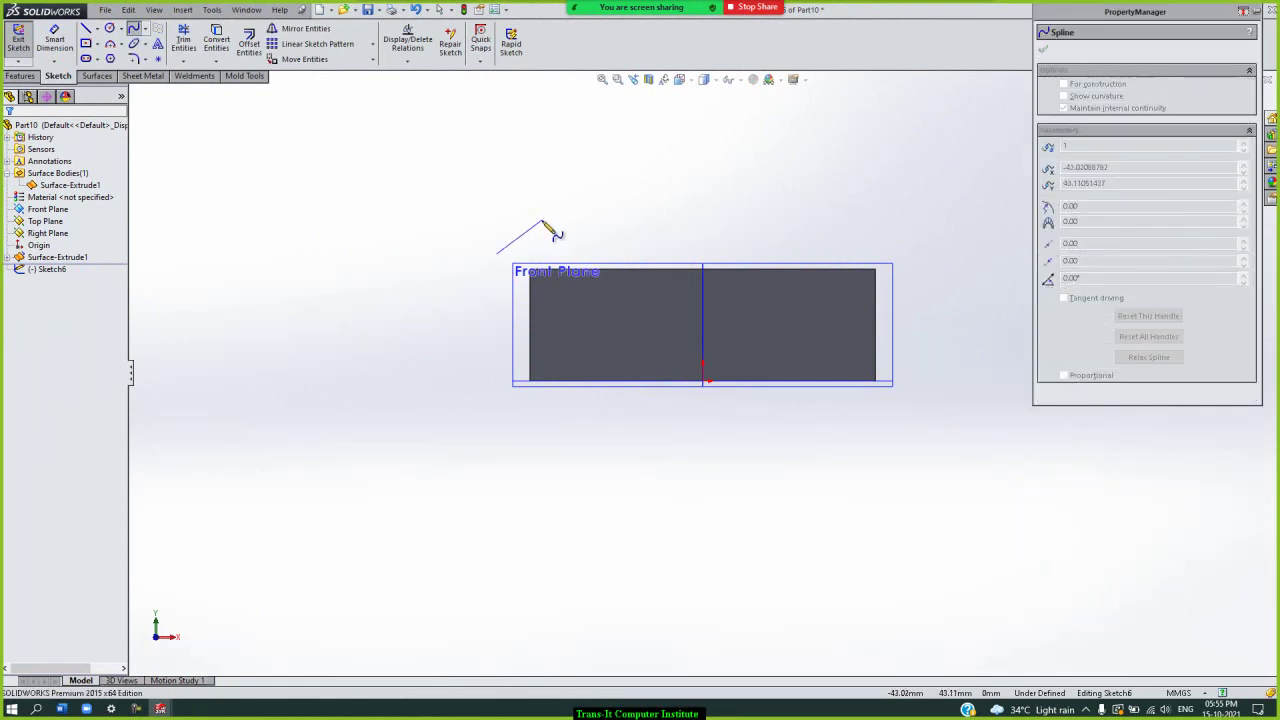
click(605, 192)
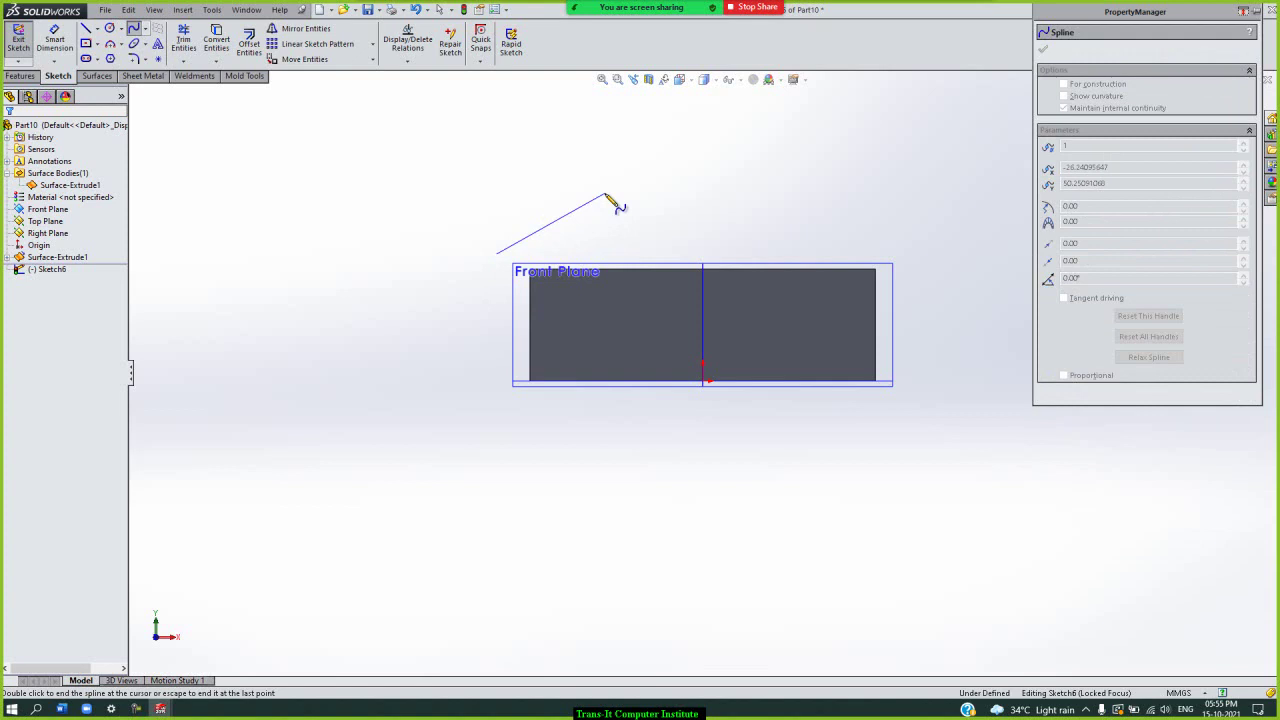
click(735, 230)
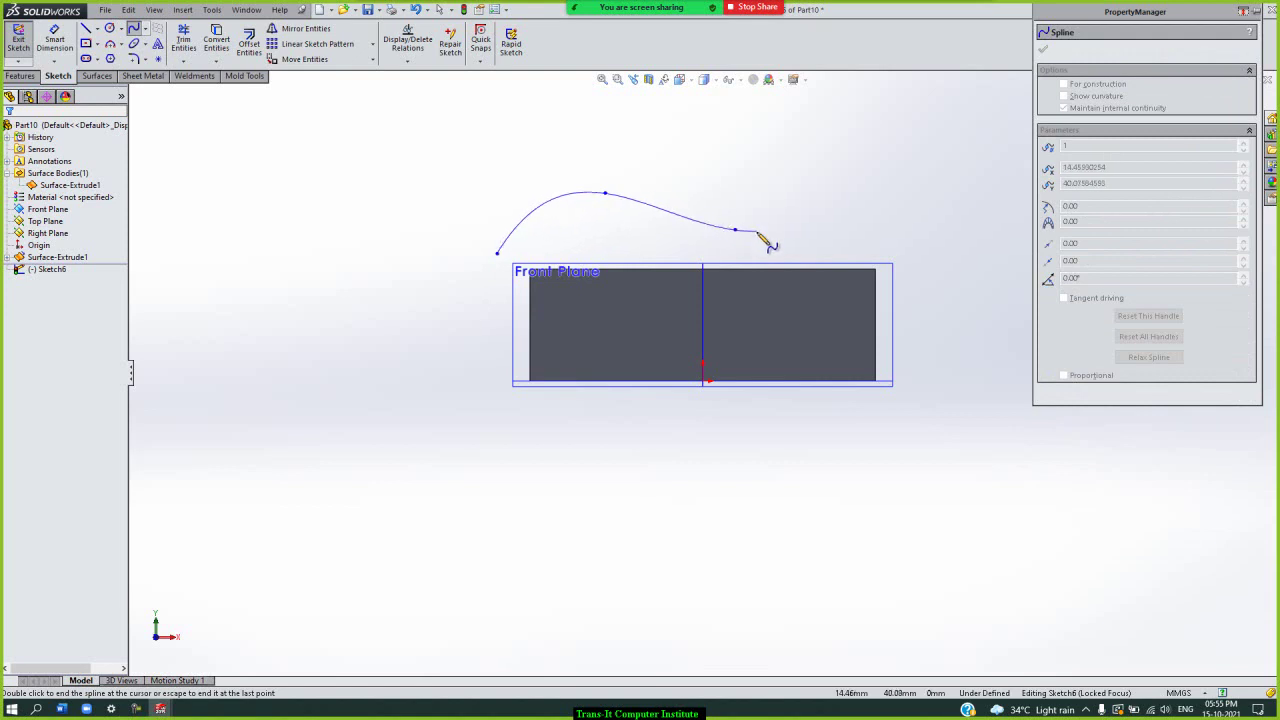
click(921, 223)
key(Escape)
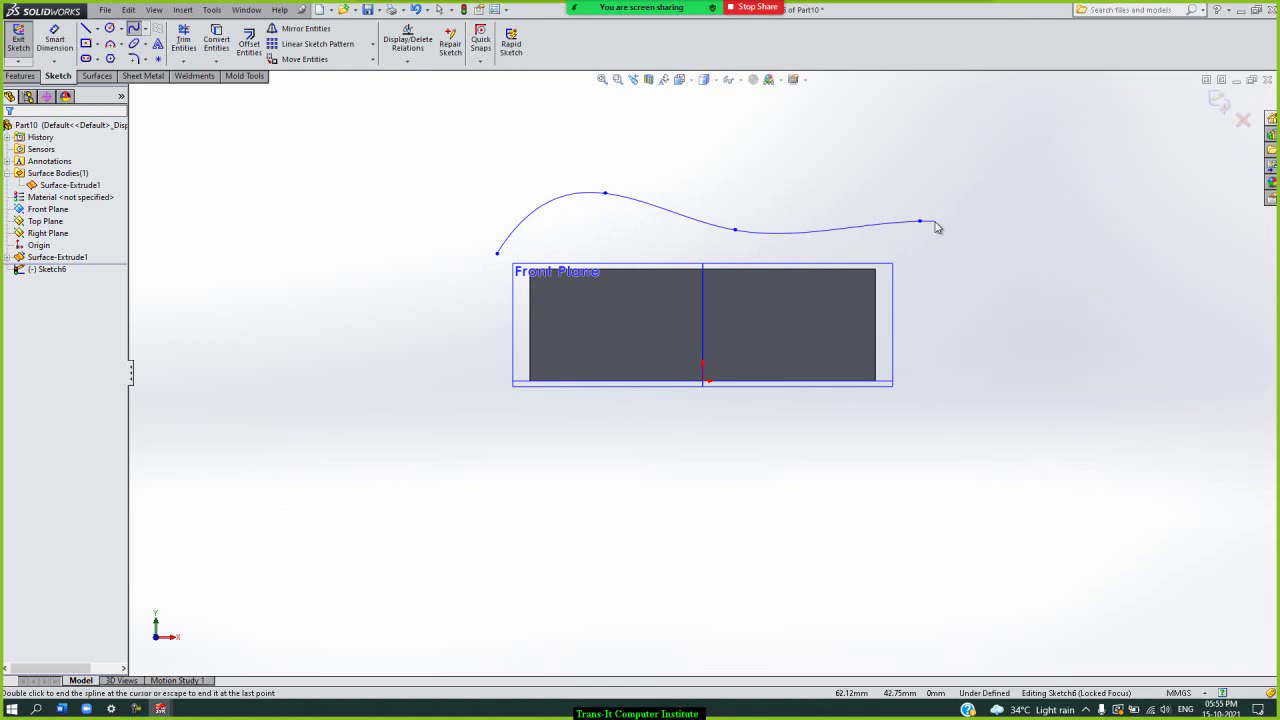
click(1234, 100)
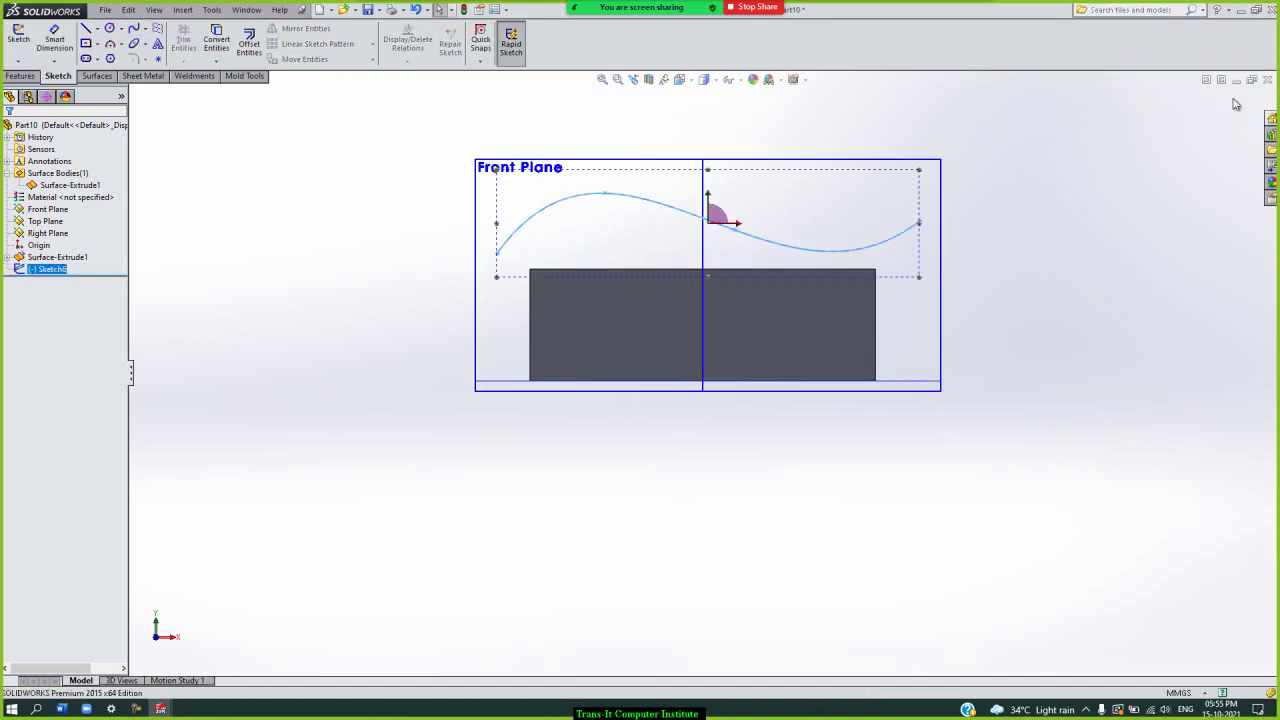
click(1162, 210)
key(ctrl+7)
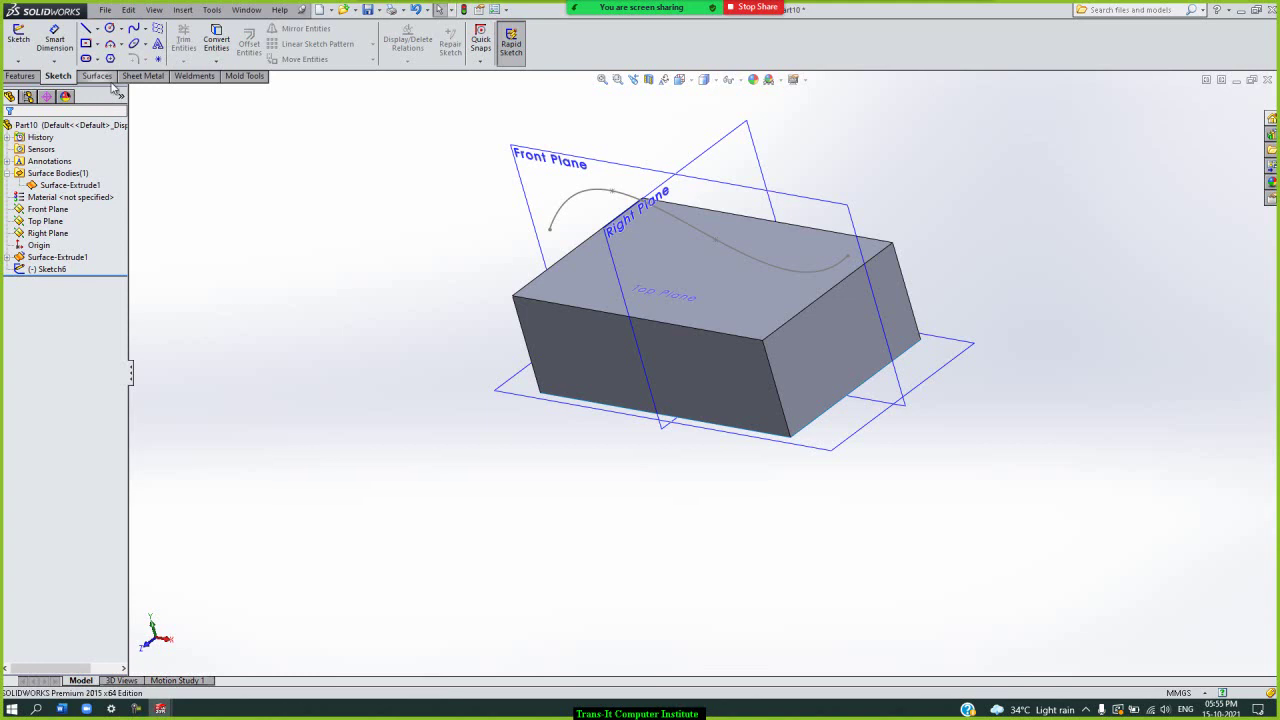
- Start an Extruded Surface using the wavy sketch curve as its profile
double_click(111, 75)
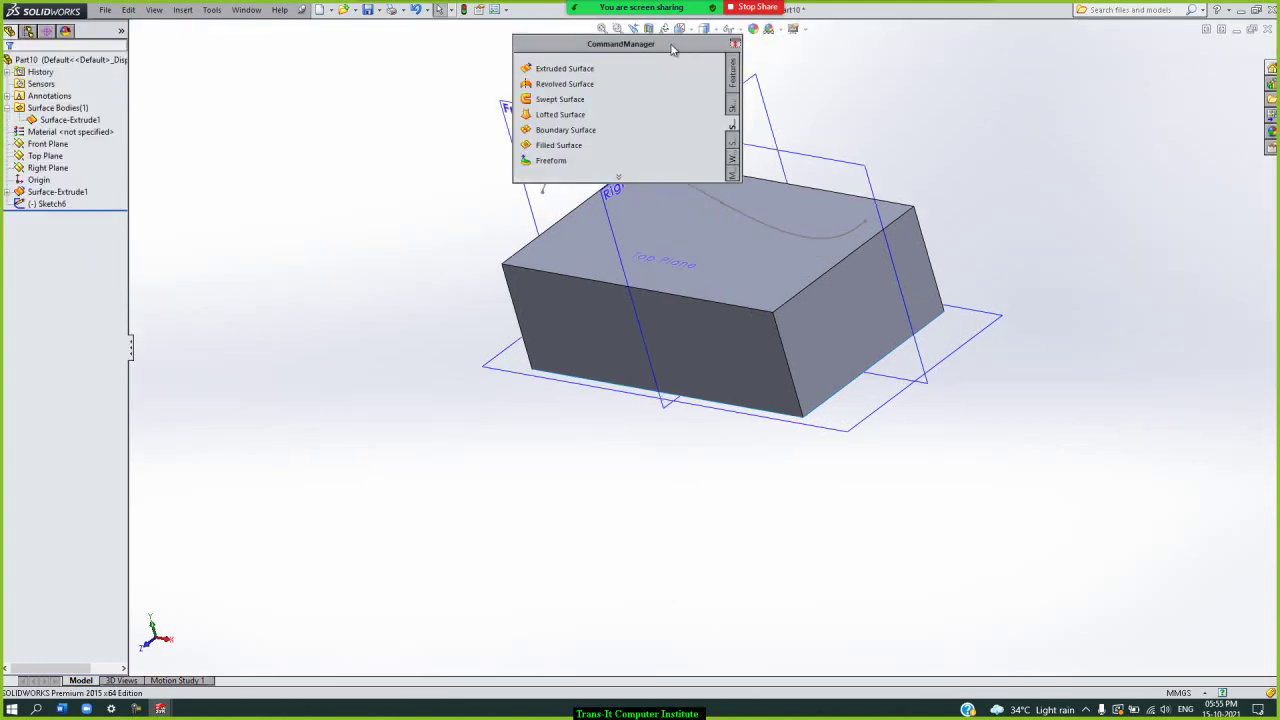
double_click(672, 46)
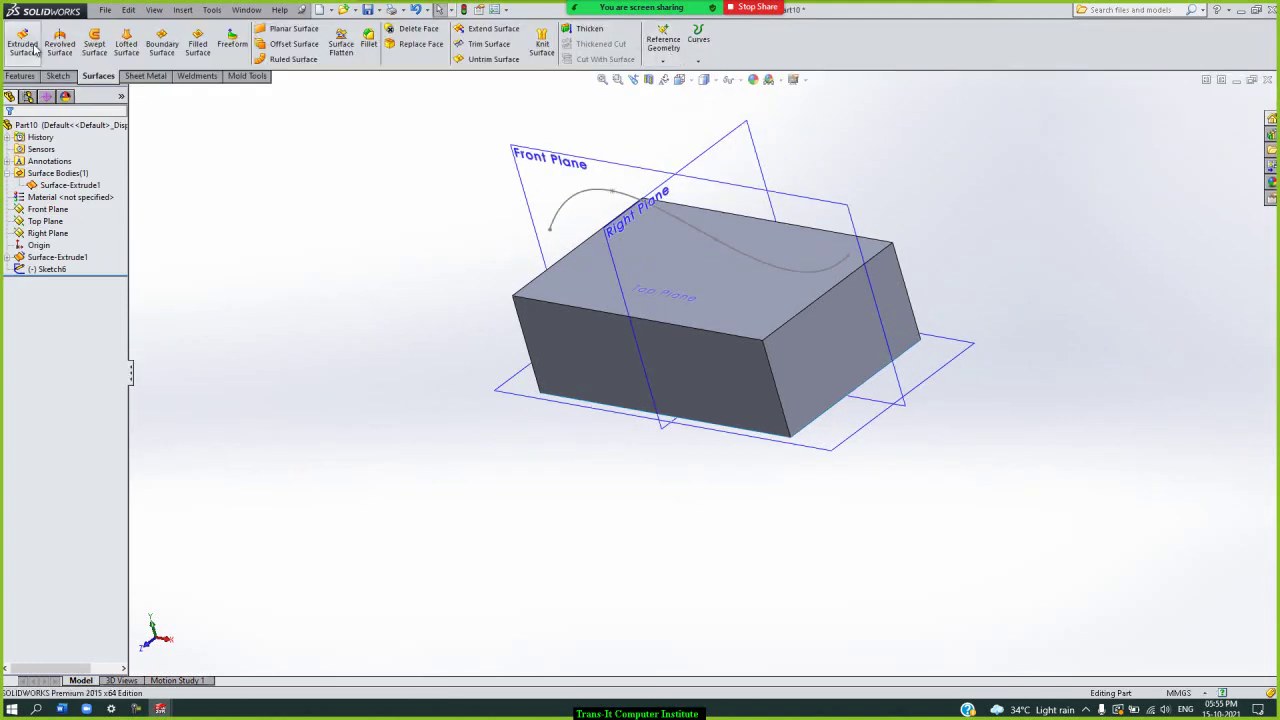
click(30, 45)
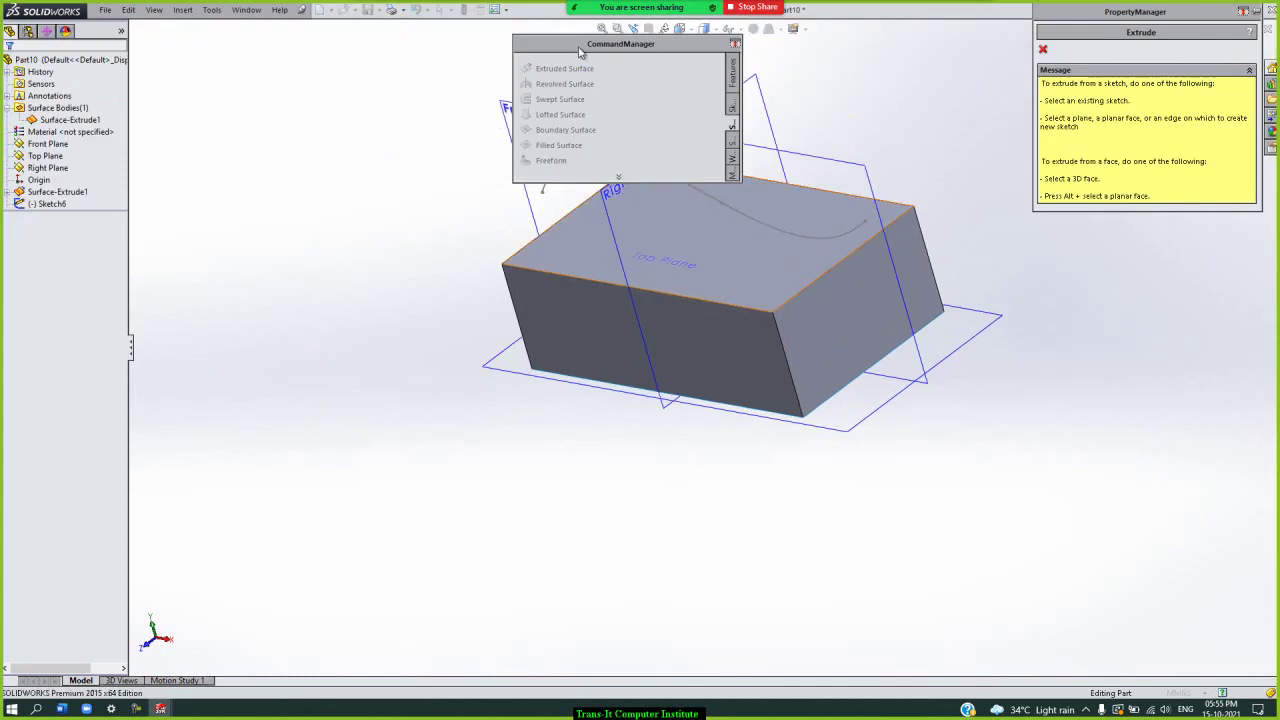
double_click(603, 52)
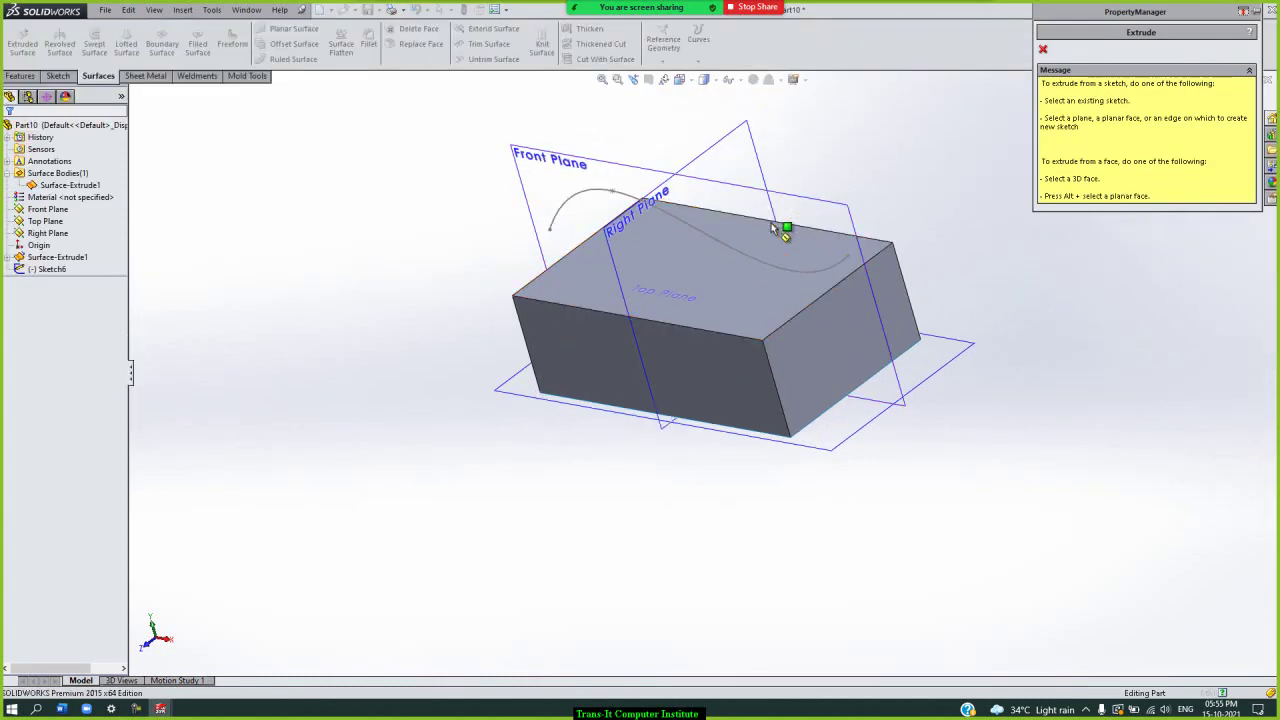
click(769, 265)
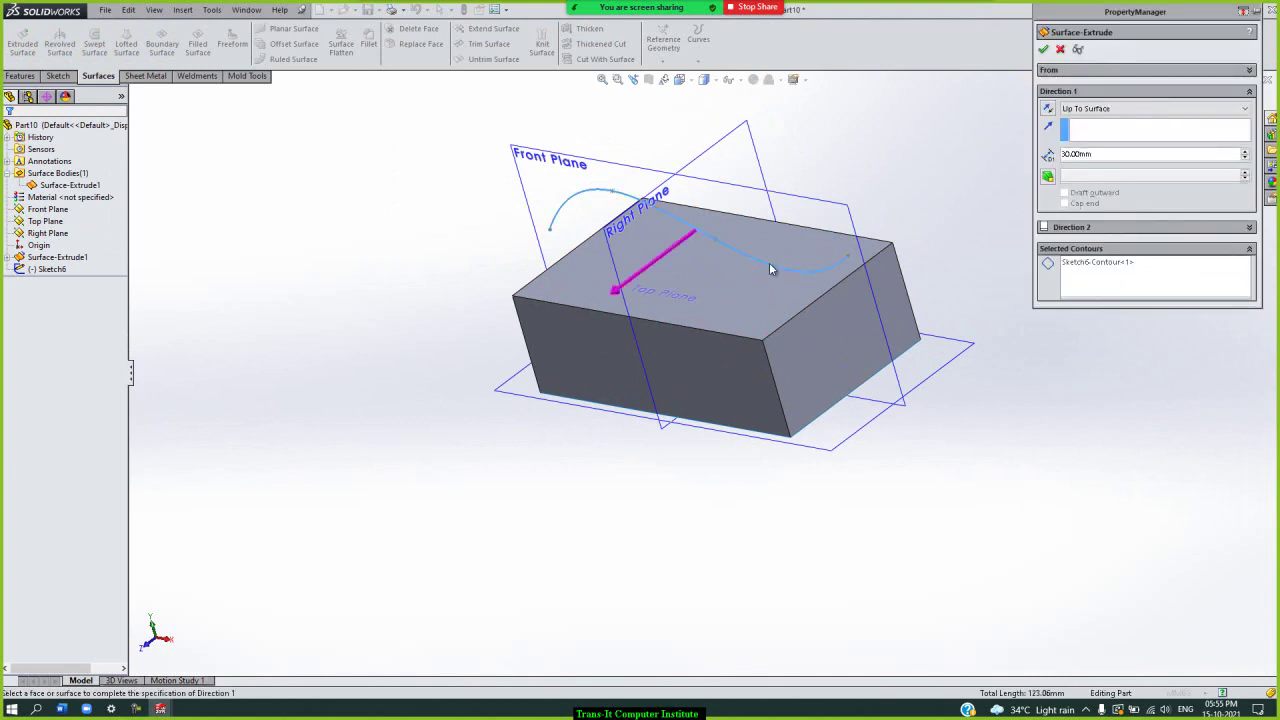
- Set the extrusion to Mid Plane with 110 mm depth and confirm it
click(1117, 109)
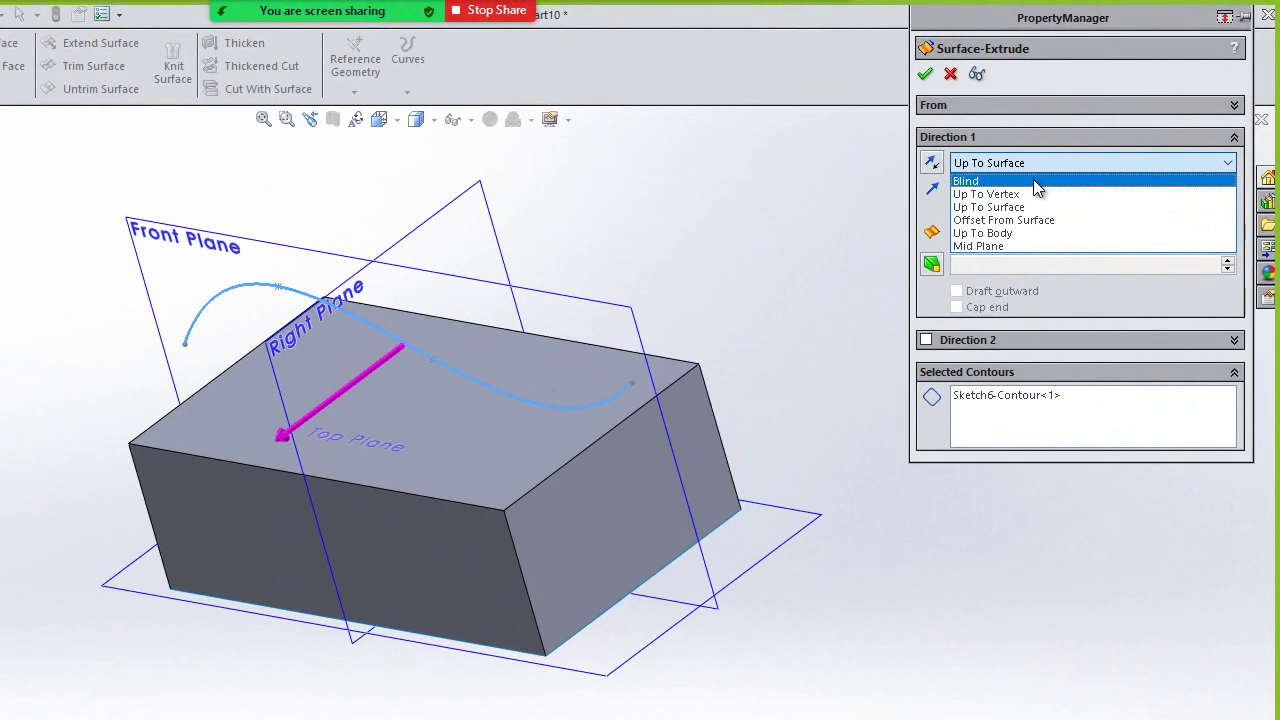
click(1035, 181)
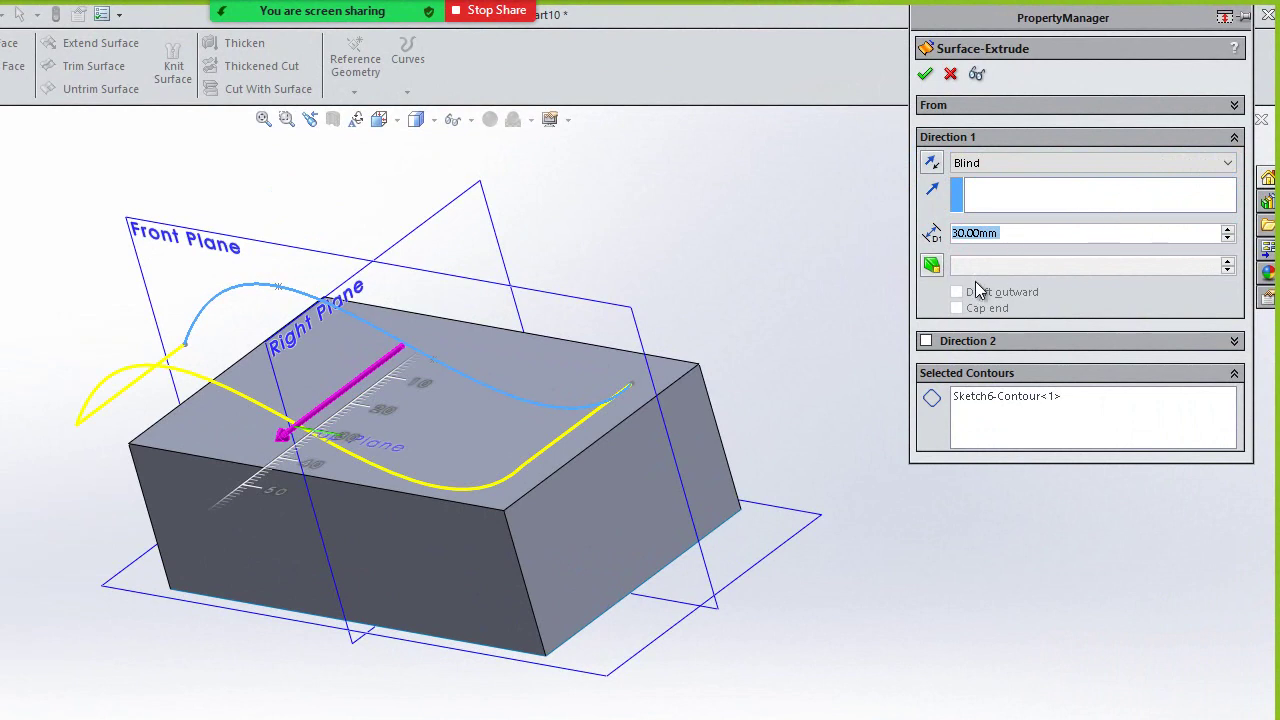
click(1068, 169)
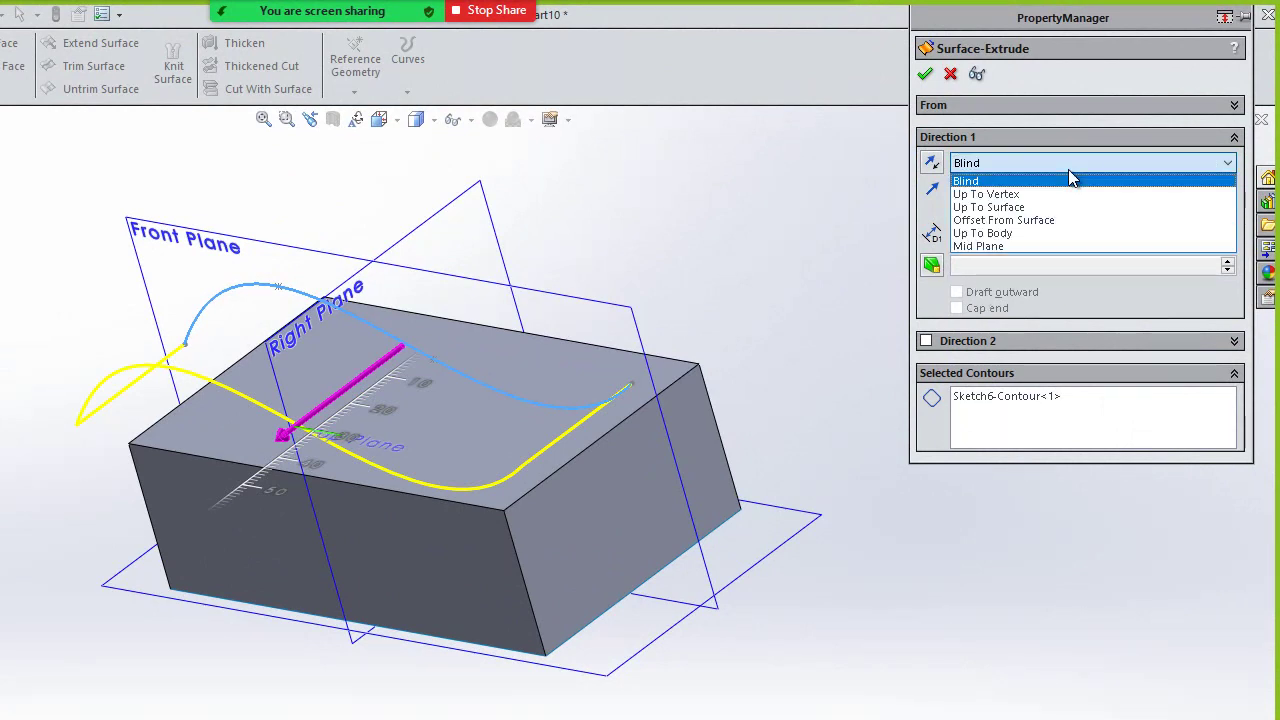
click(1038, 247)
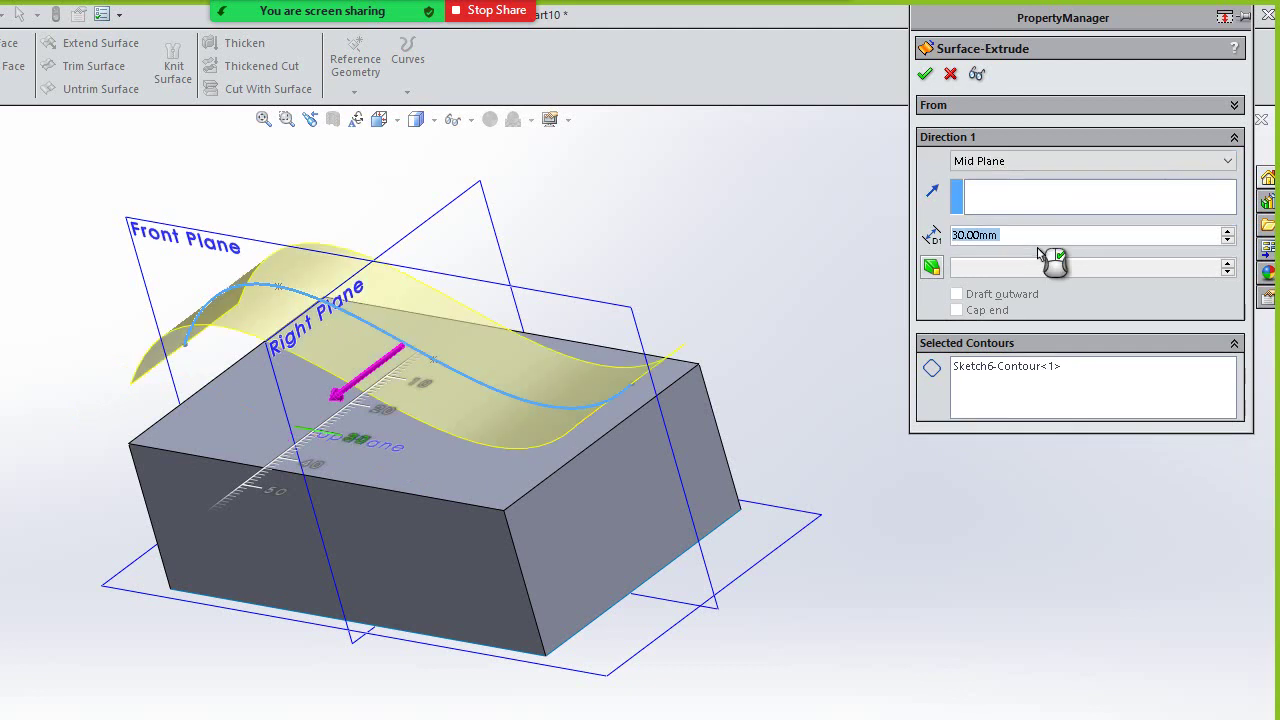
click(1227, 231)
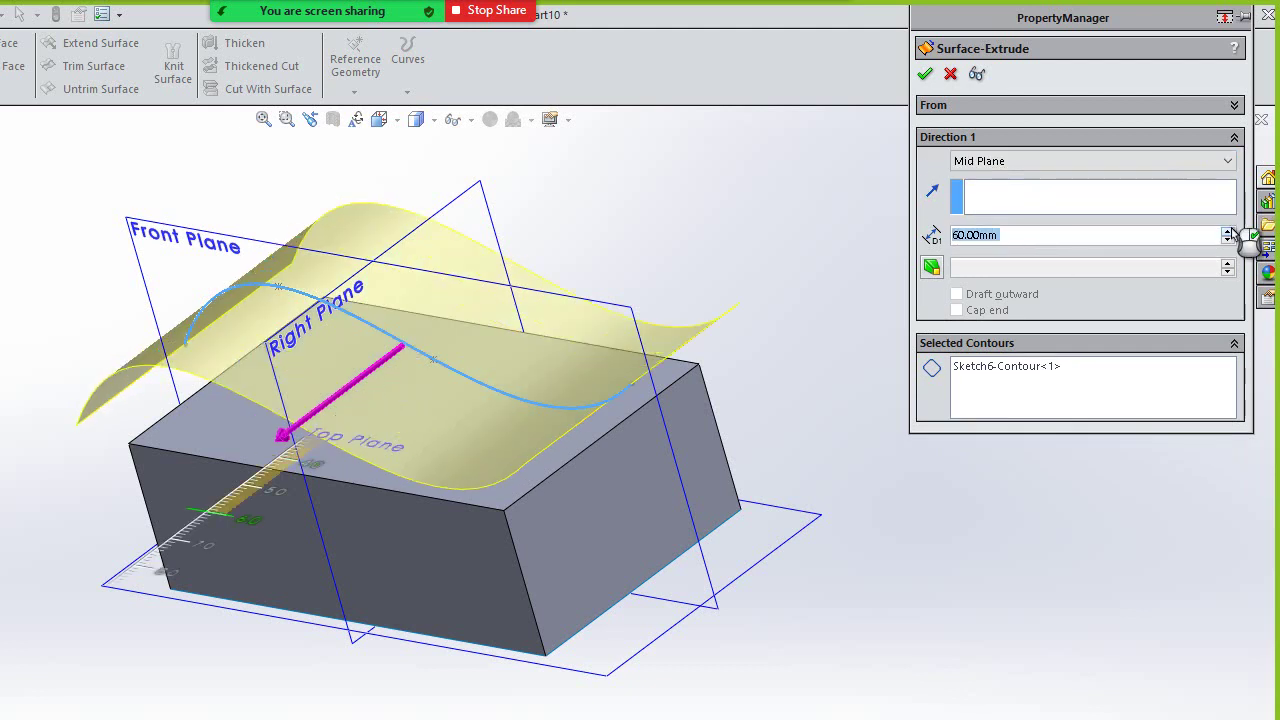
click(1228, 230)
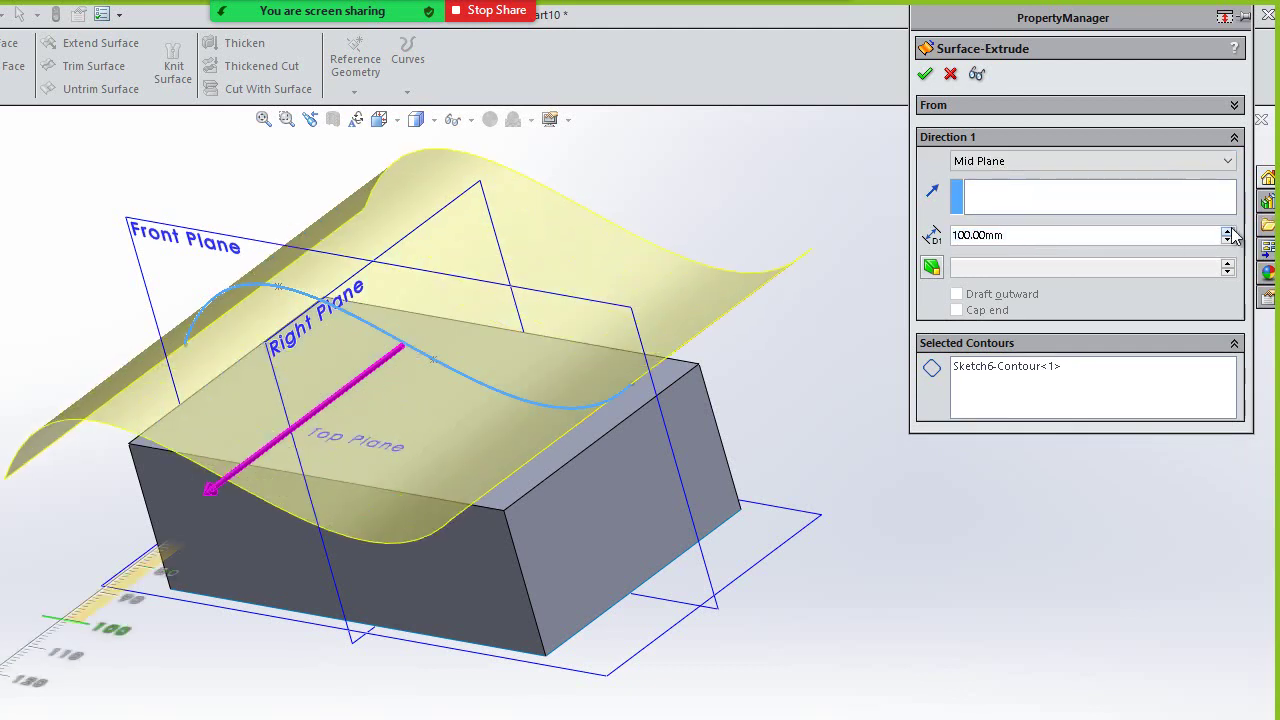
click(925, 77)
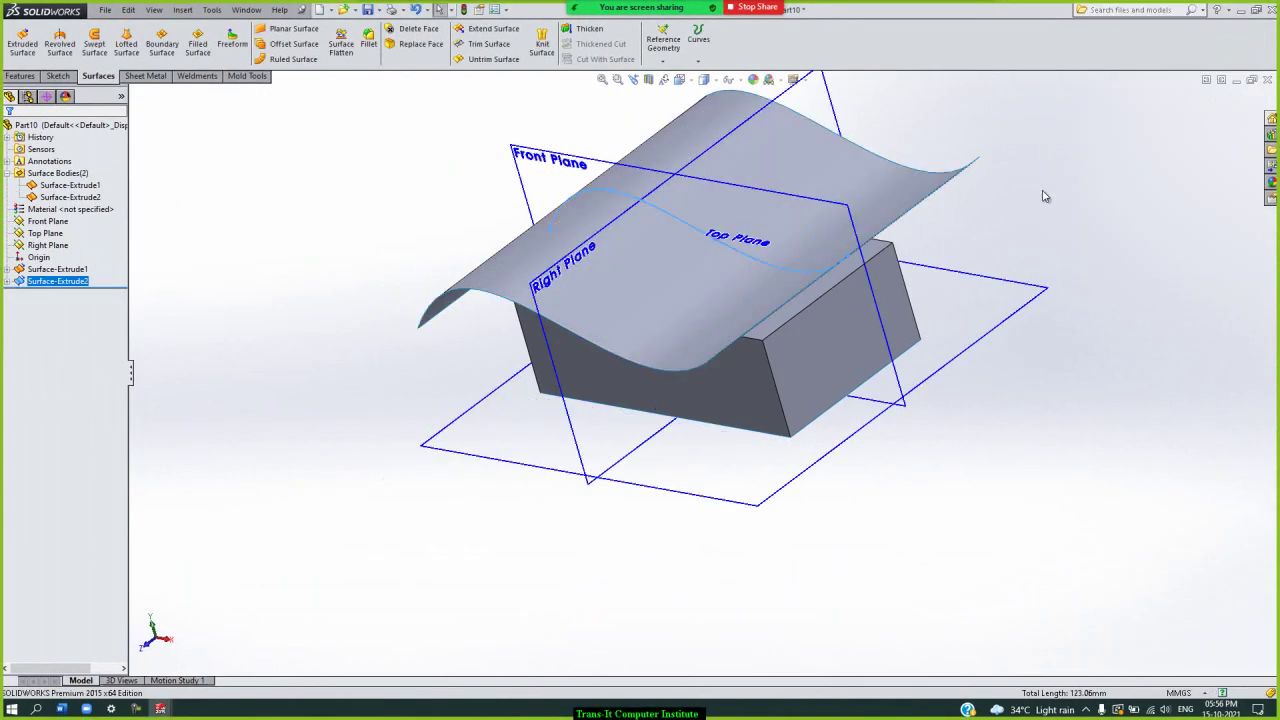
click(1044, 197)
- Replace the box's flat top face with the wavy Surface-Extrude2 sheet
key(Right)
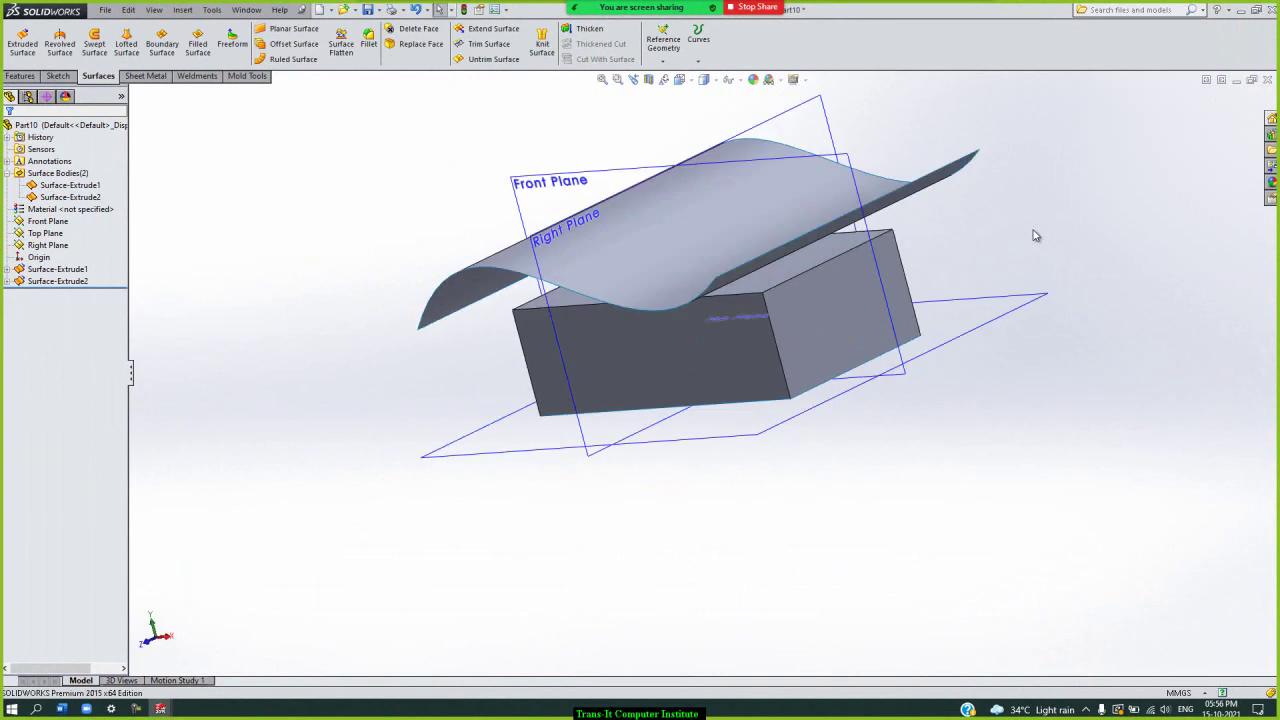
key(Right)
key(Down)
key(Down)
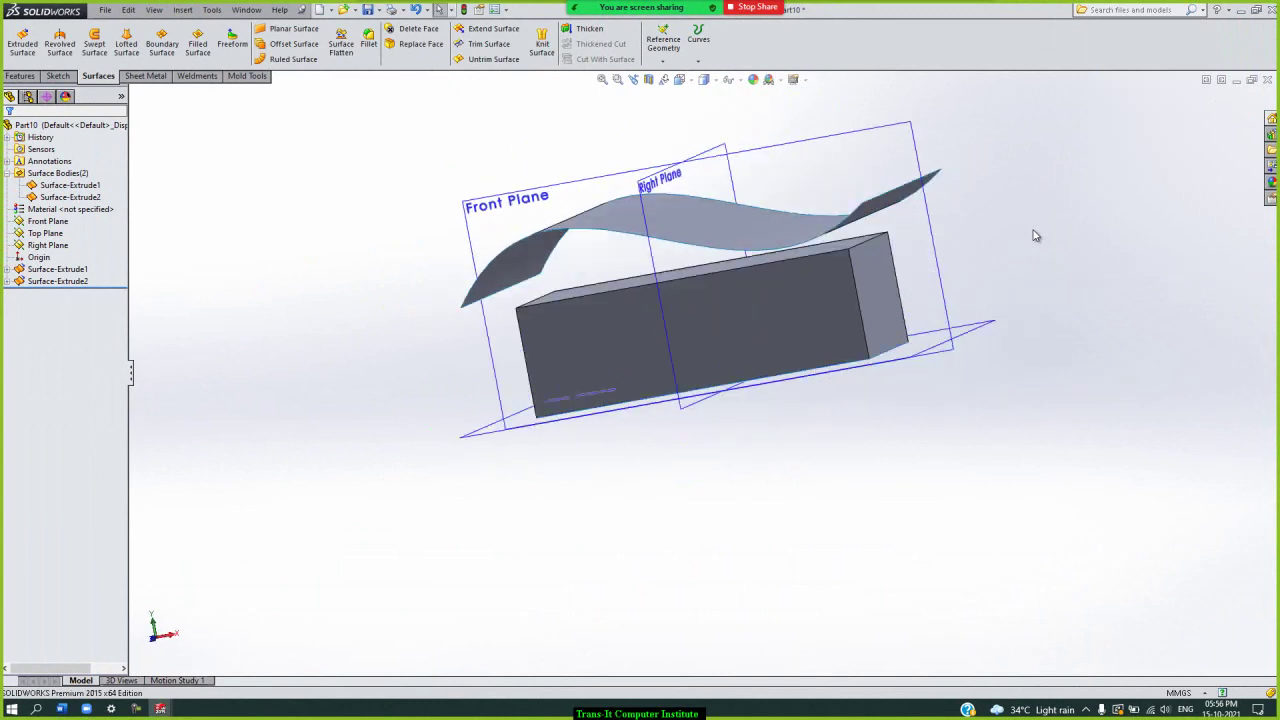
key(Down)
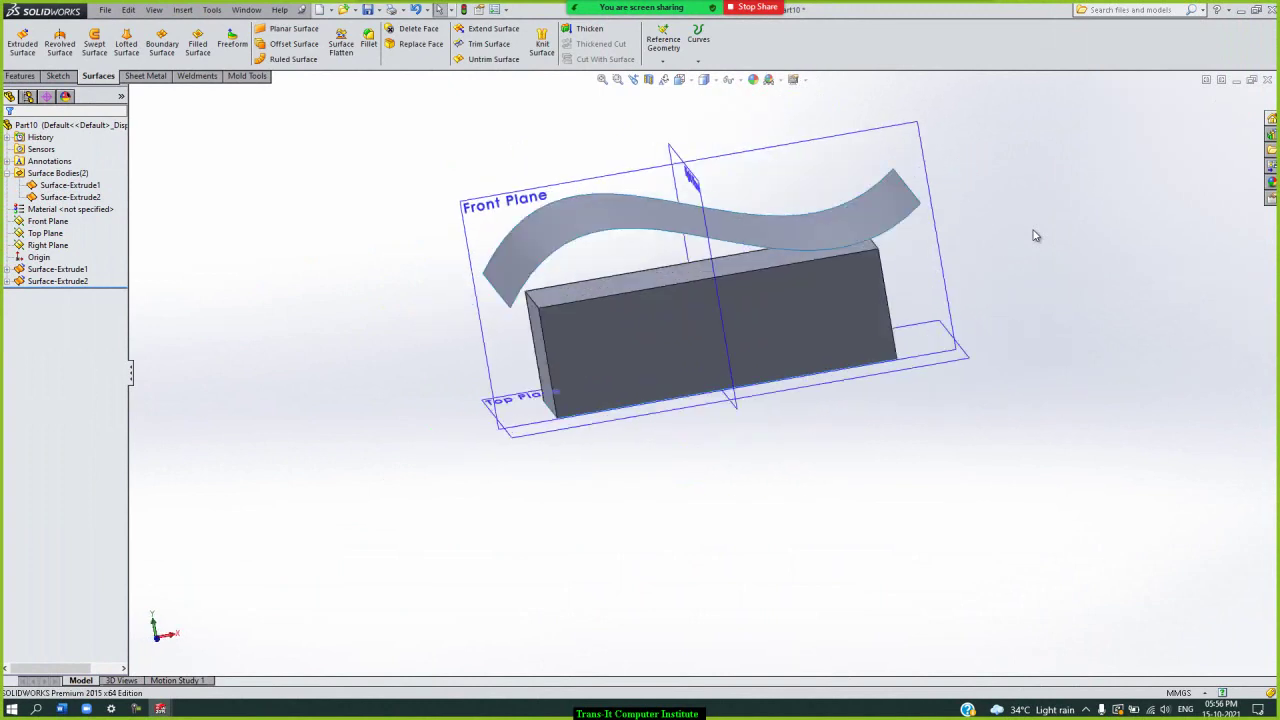
key(Up)
key(Down)
click(392, 50)
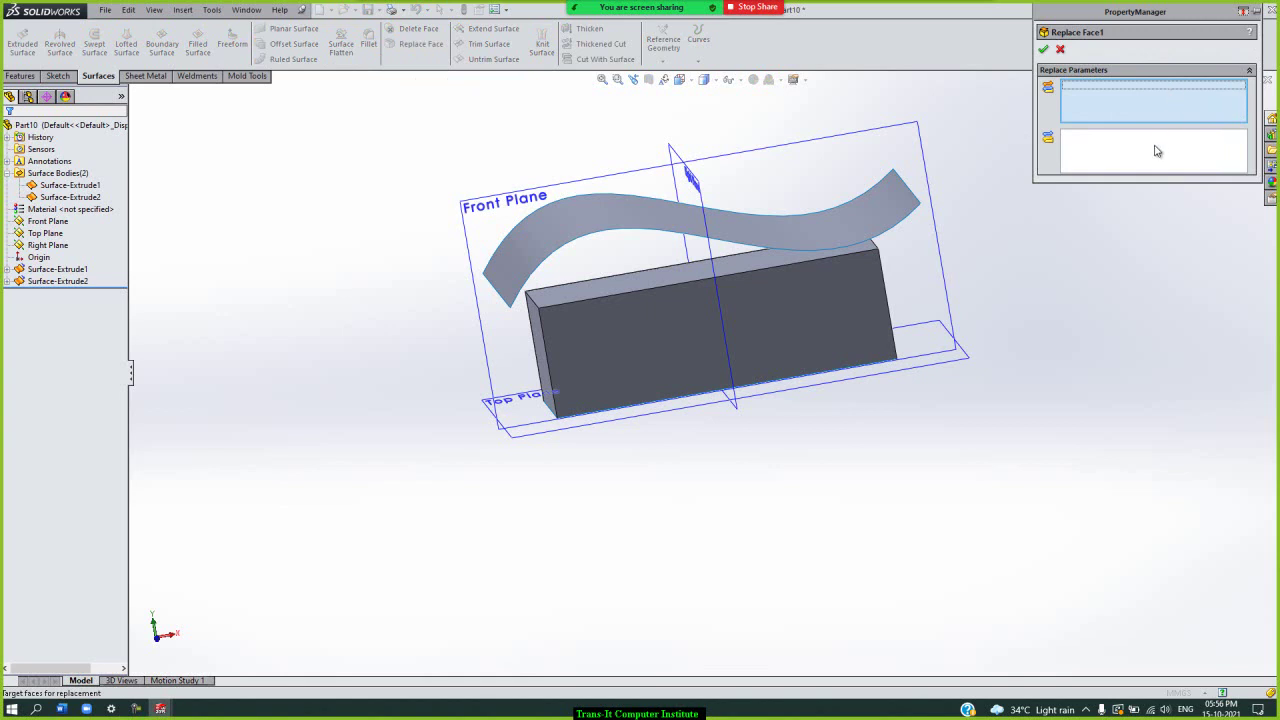
click(616, 284)
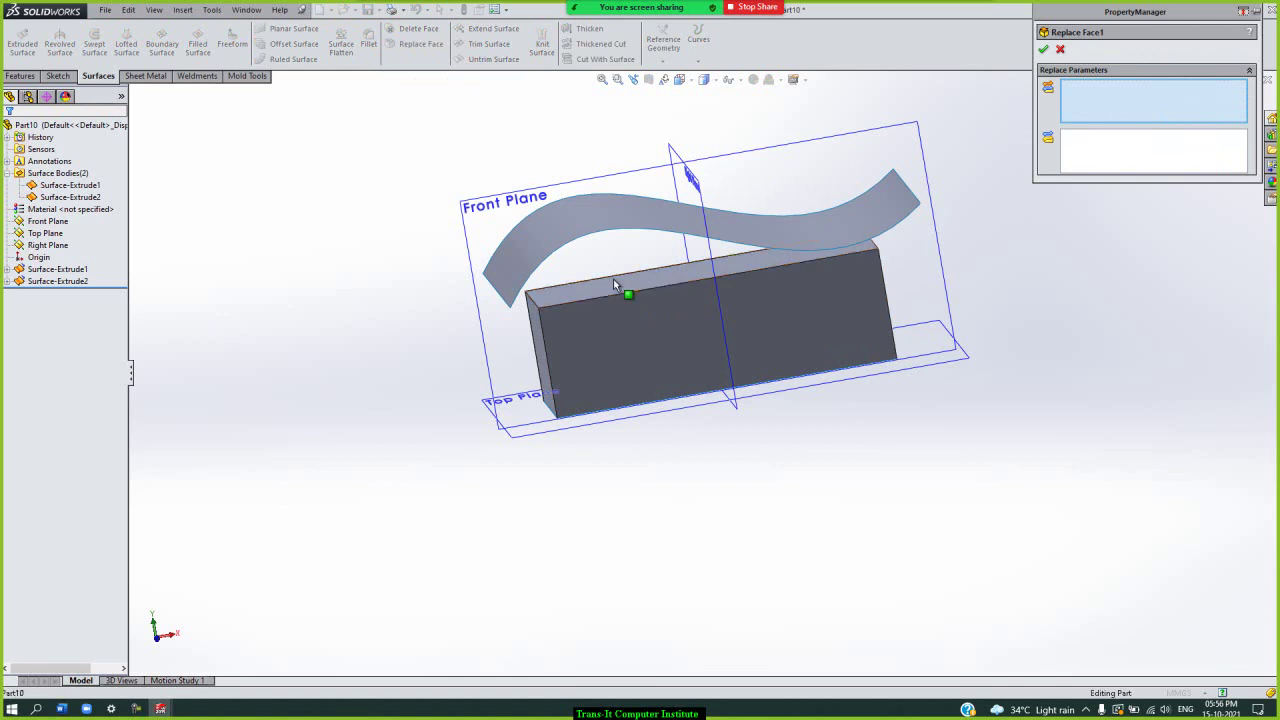
click(1080, 162)
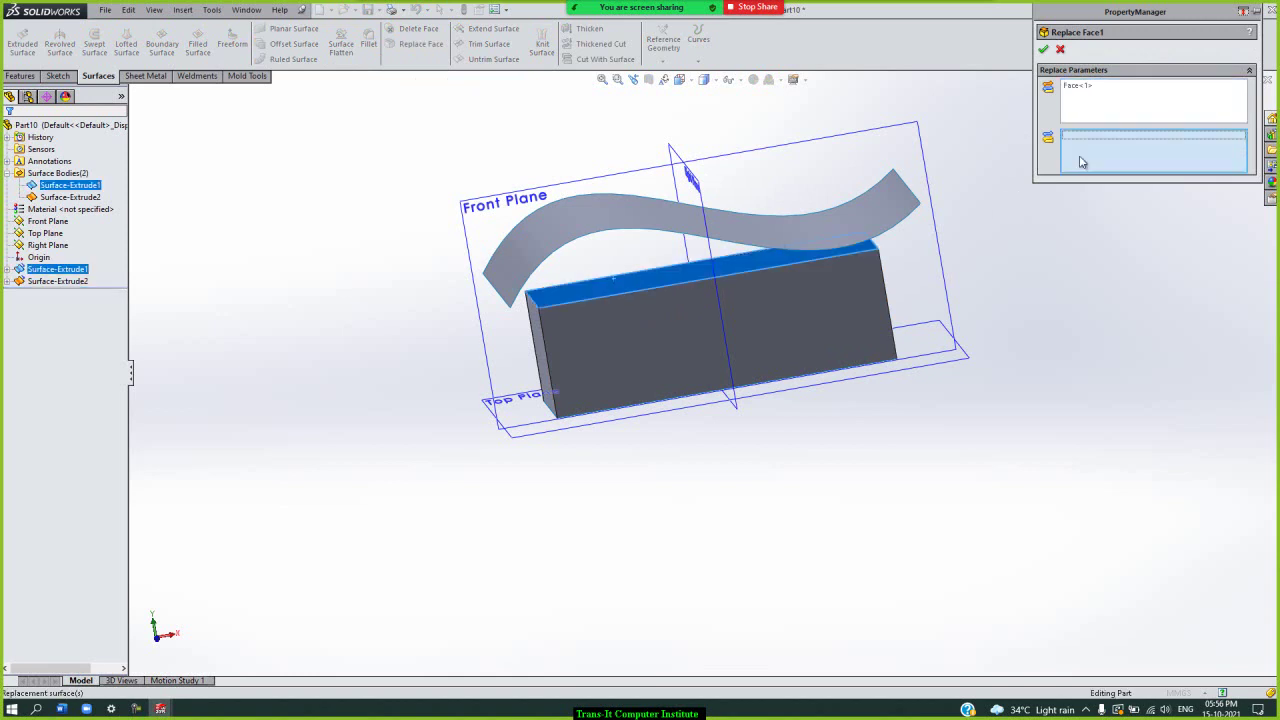
click(895, 222)
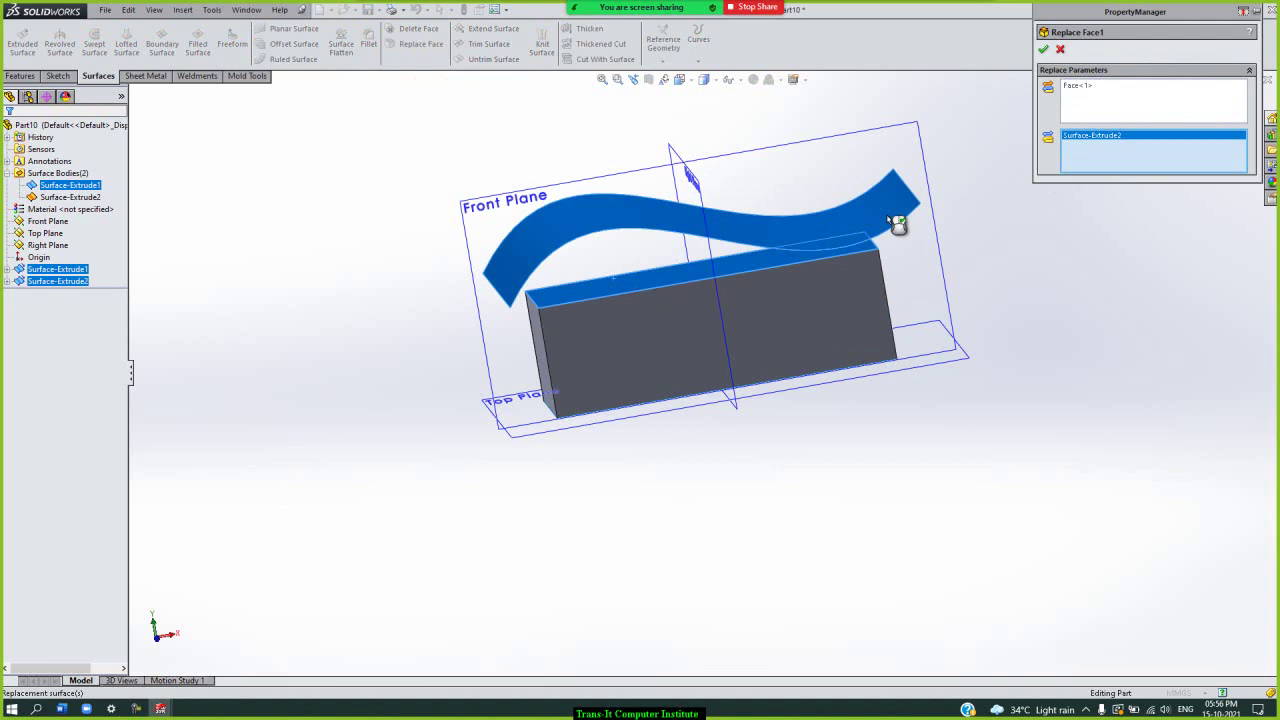
click(1046, 48)
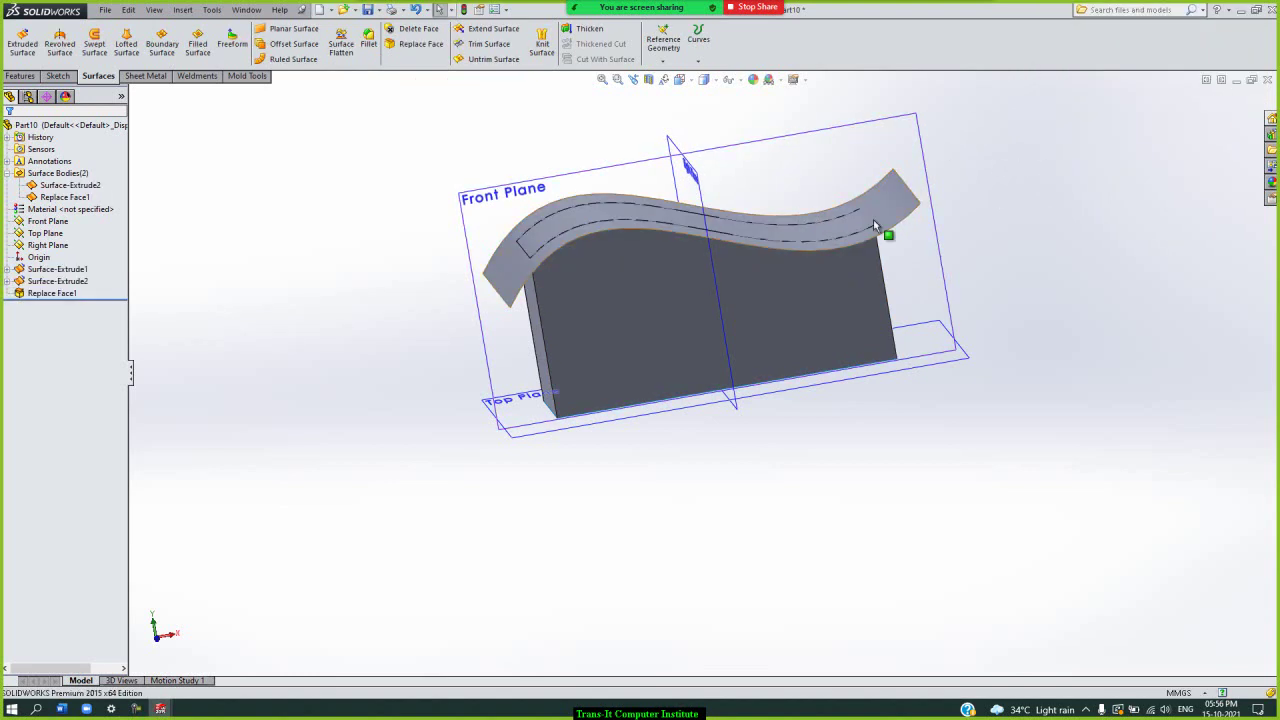
- Hide the original Surface-Extrude2 wavy surface
click(57, 281)
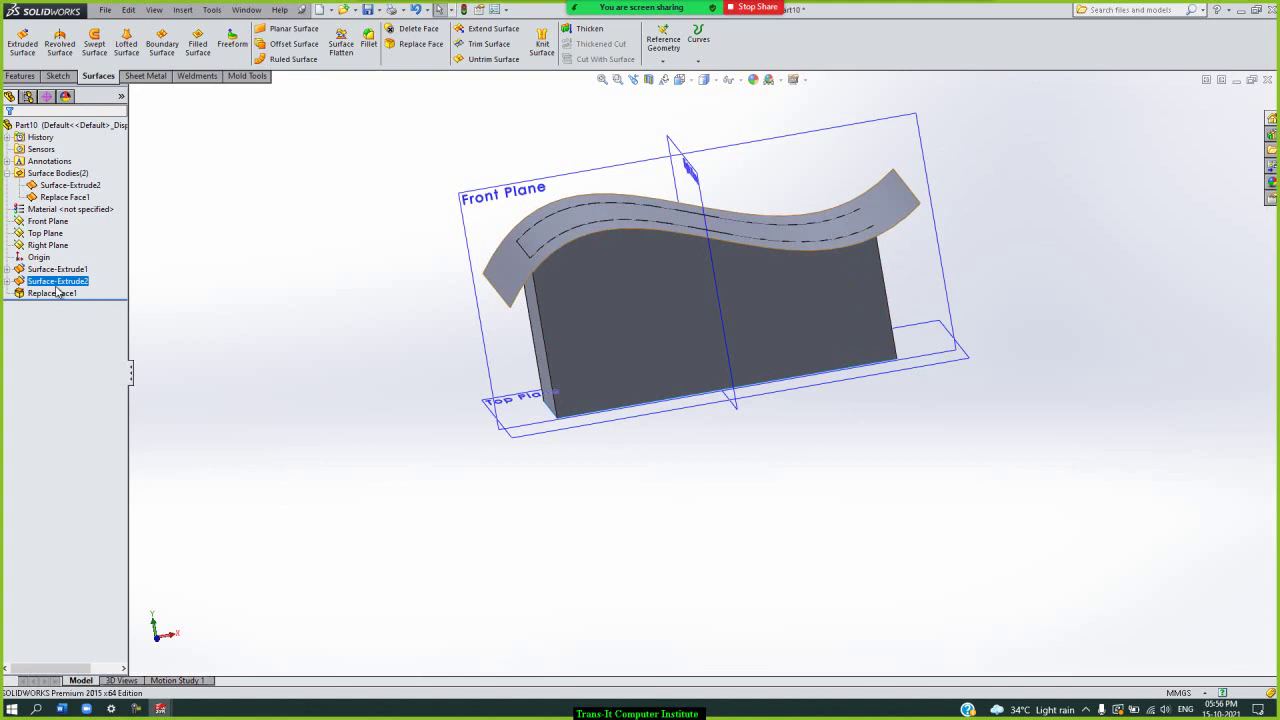
right_click(57, 287)
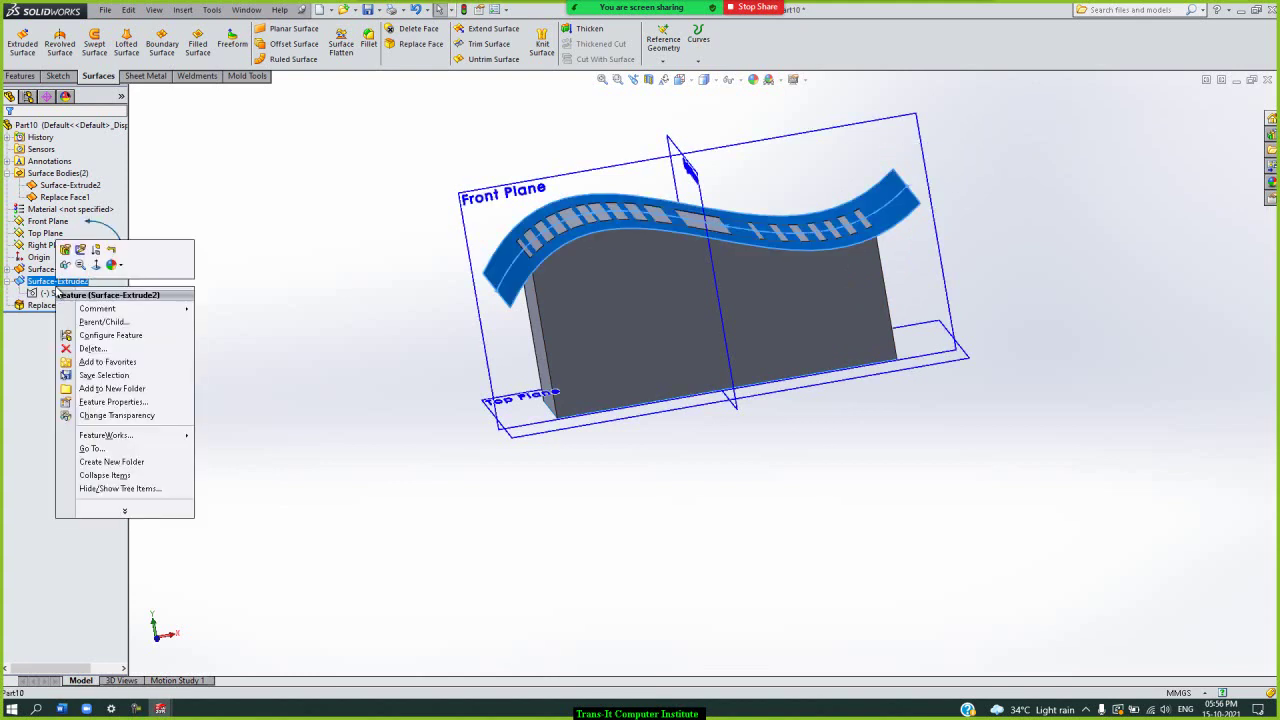
click(65, 264)
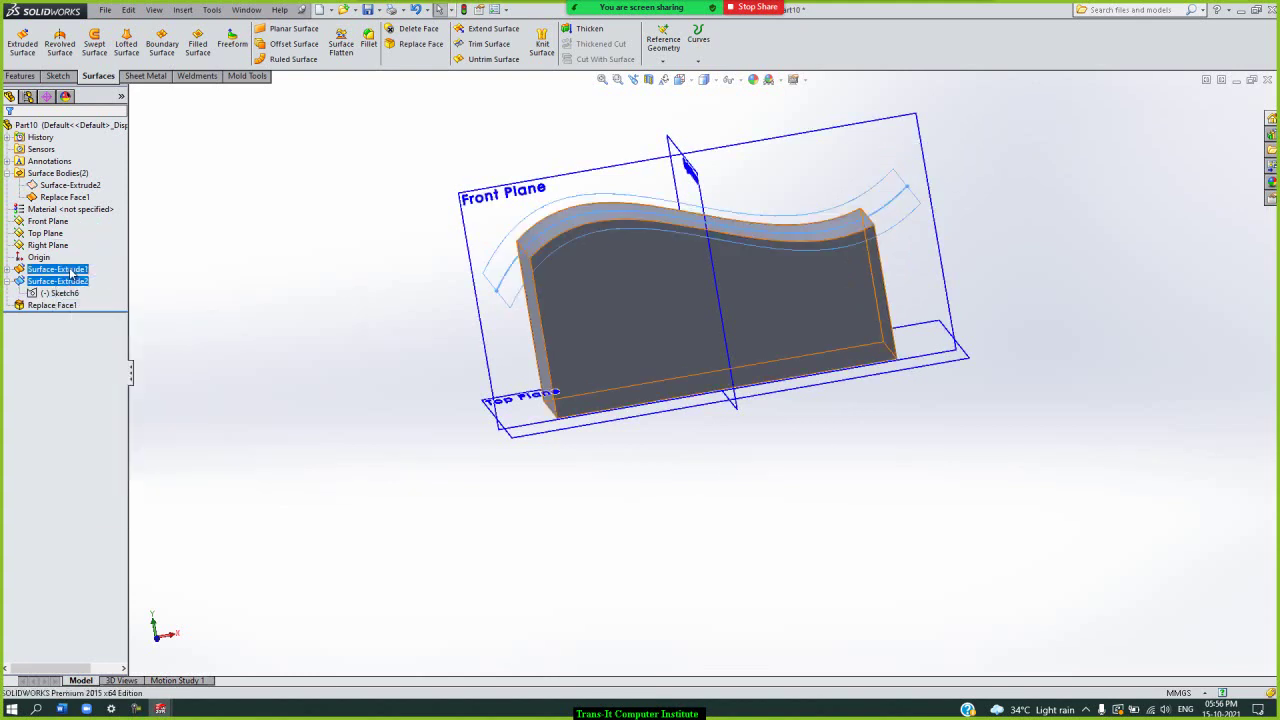
click(303, 227)
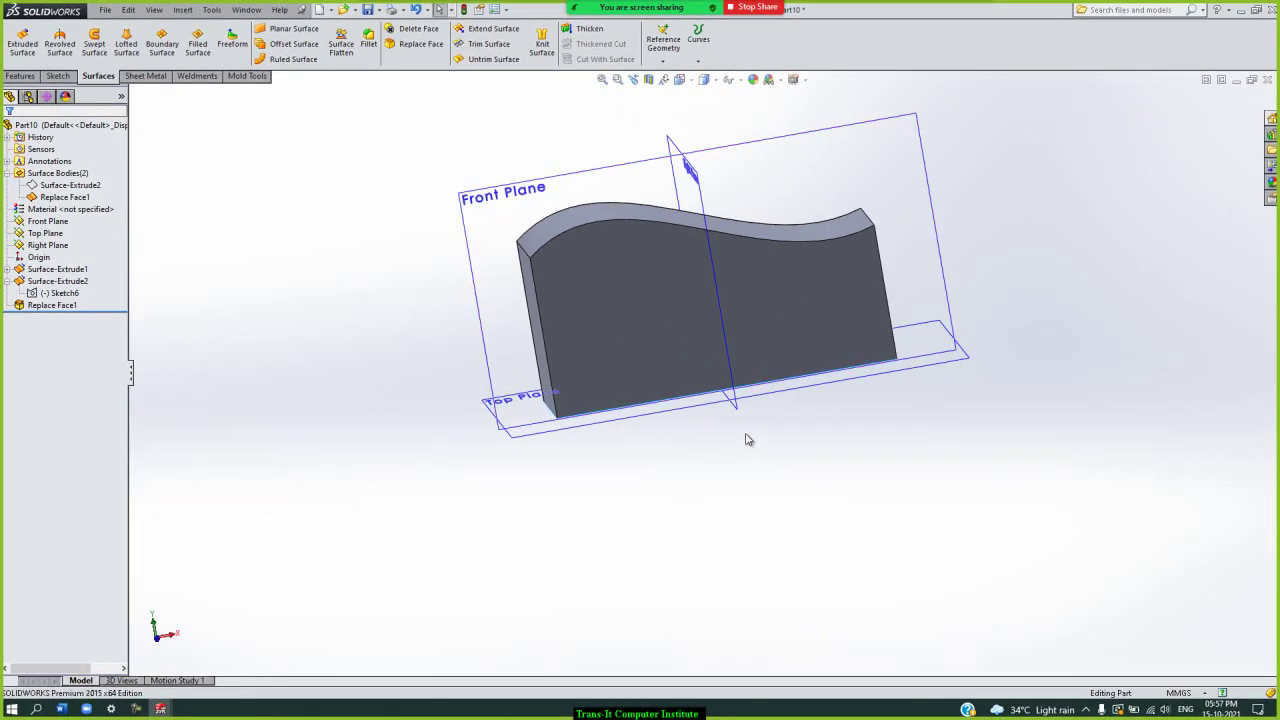
key(Down)
key(Down)
key(Down)
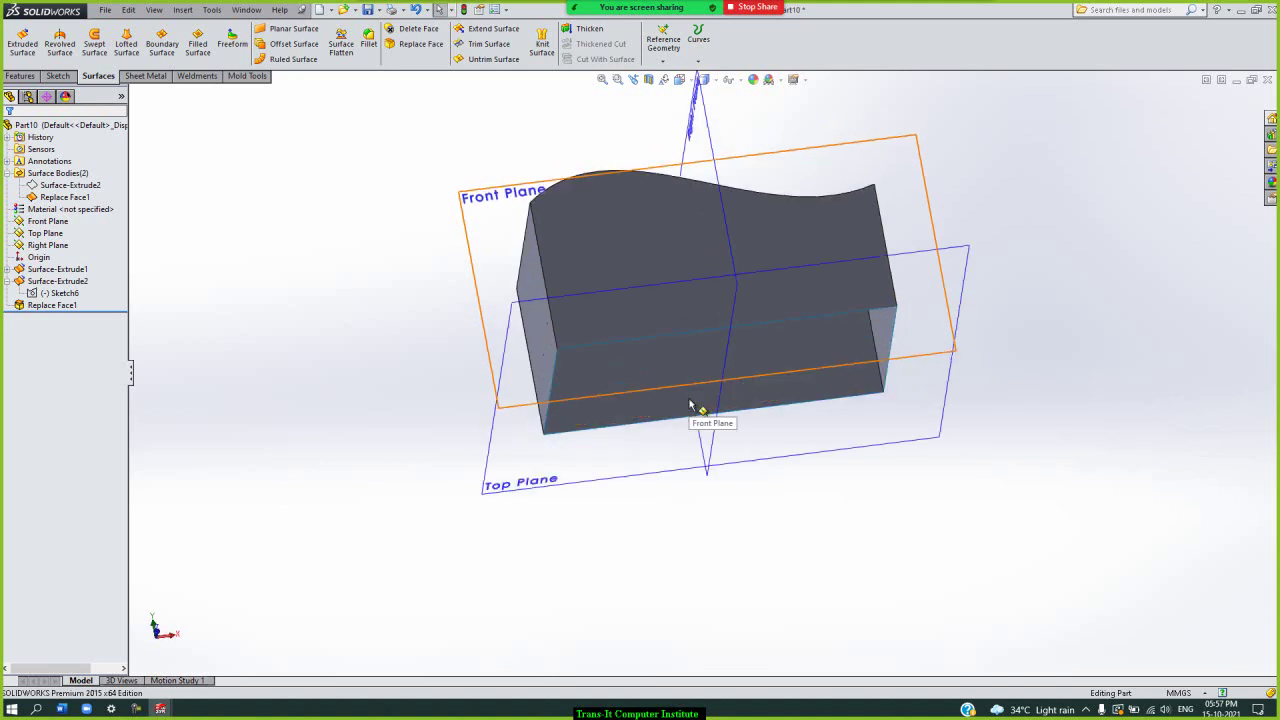
key(Right)
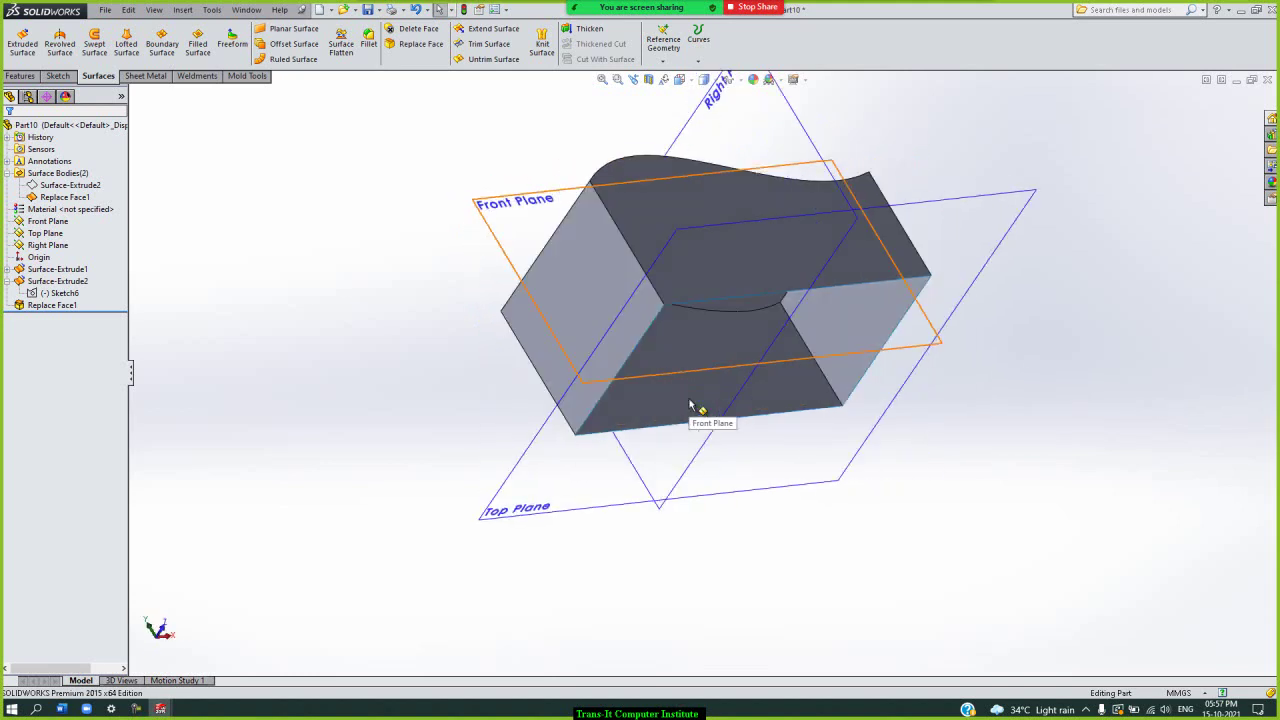
scroll(690, 405, down, 2)
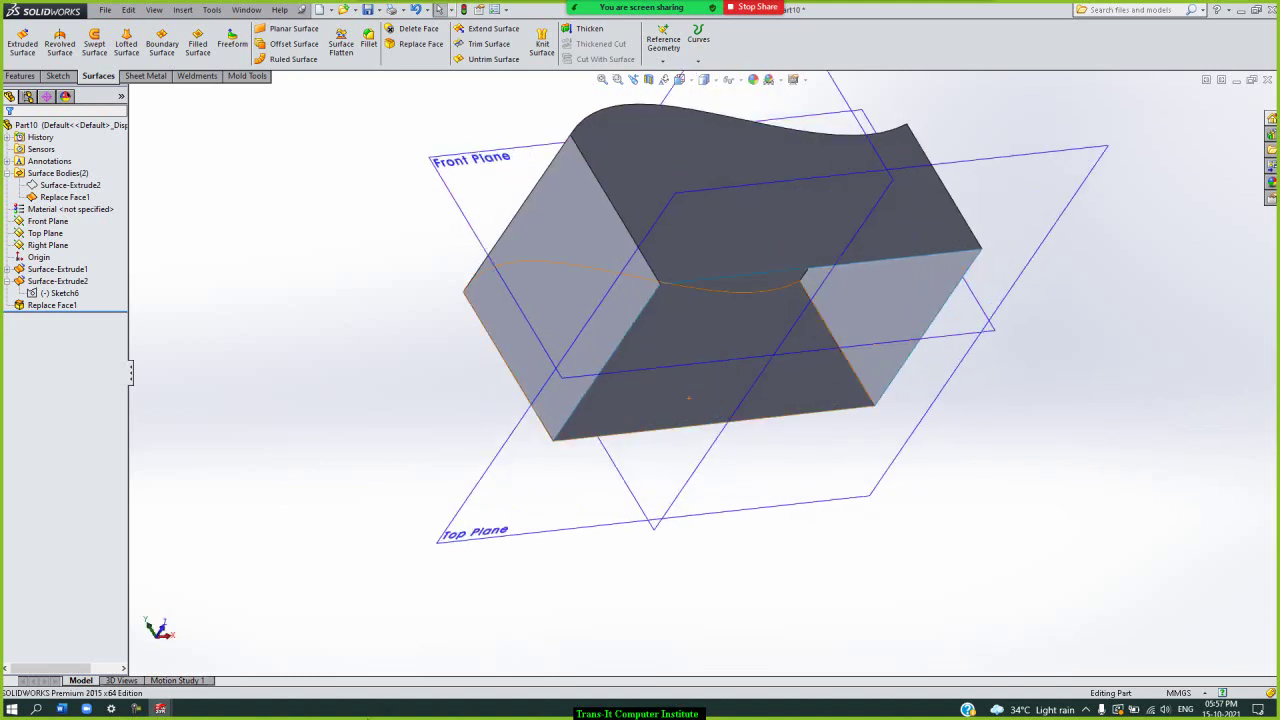
- Extend the wavy top surface's front edge by a Distance of 18 mm
click(493, 28)
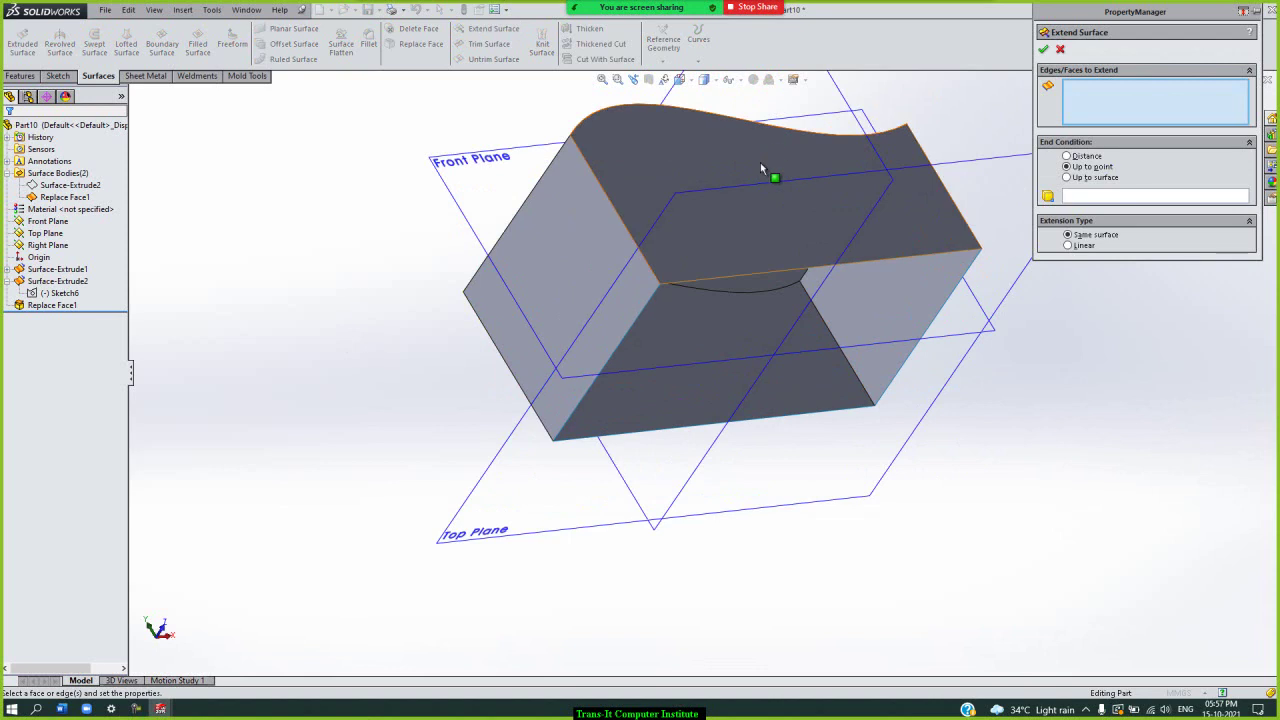
click(920, 254)
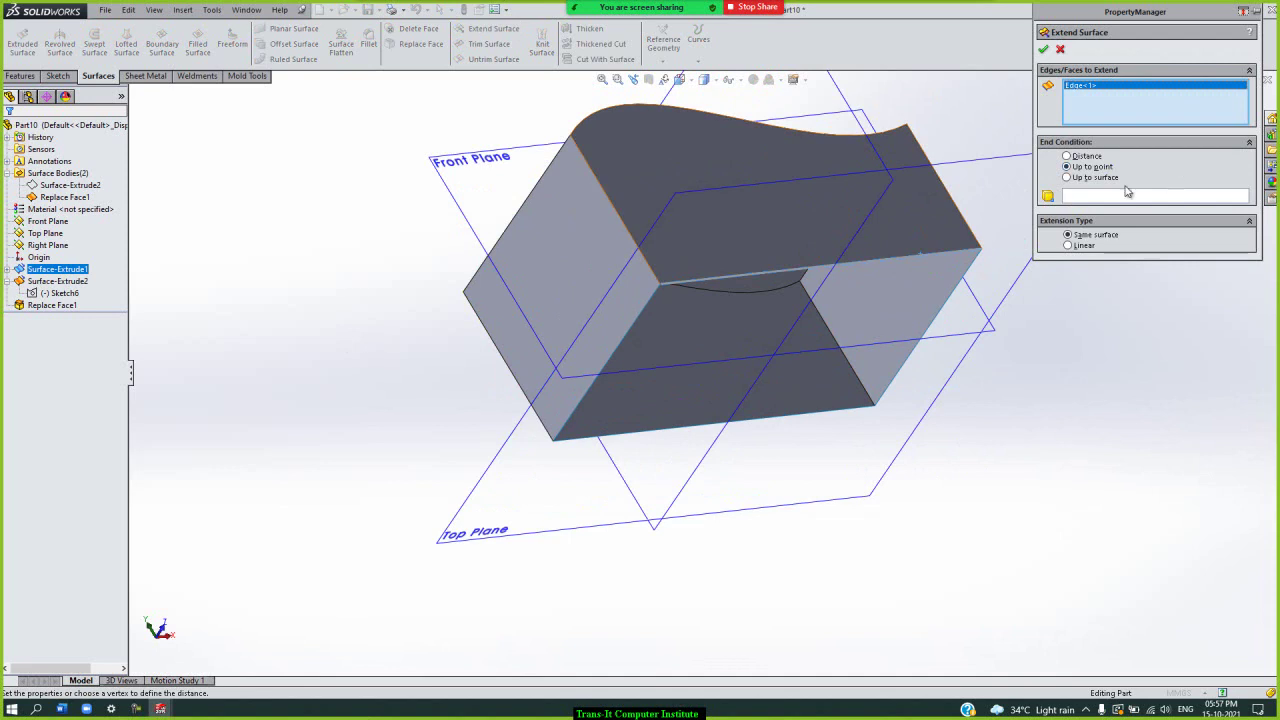
click(1098, 158)
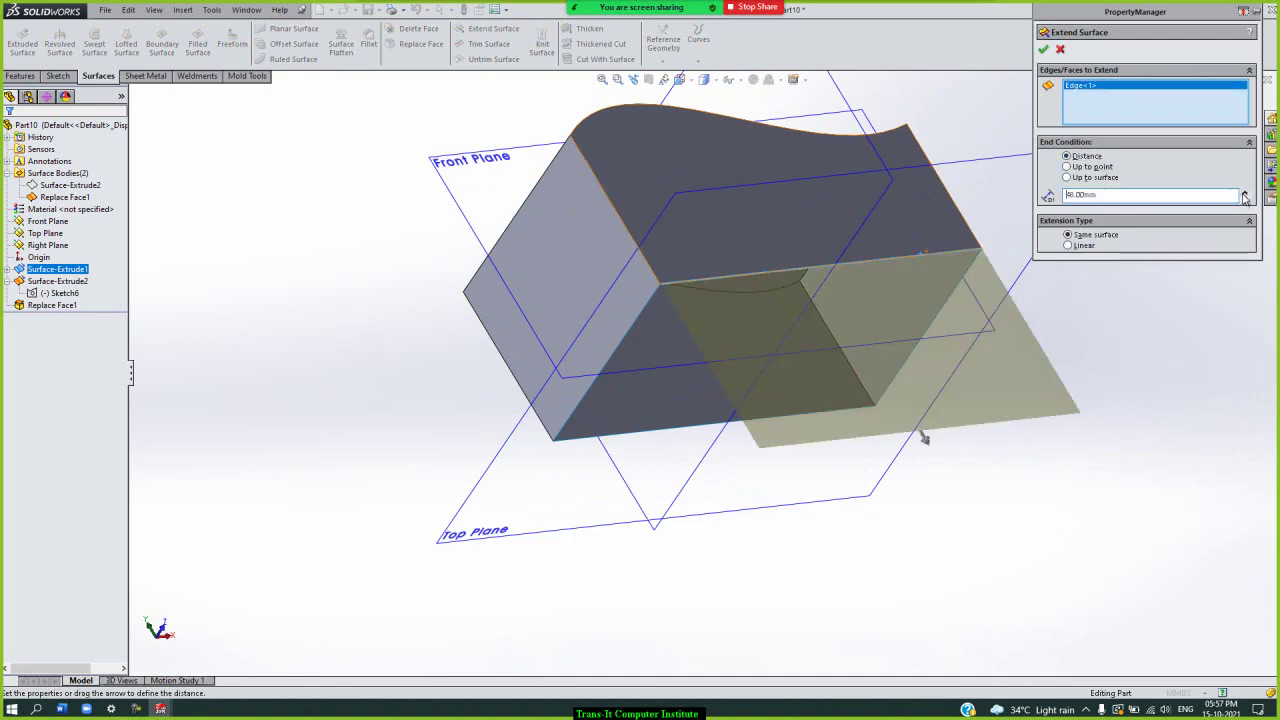
click(1246, 199)
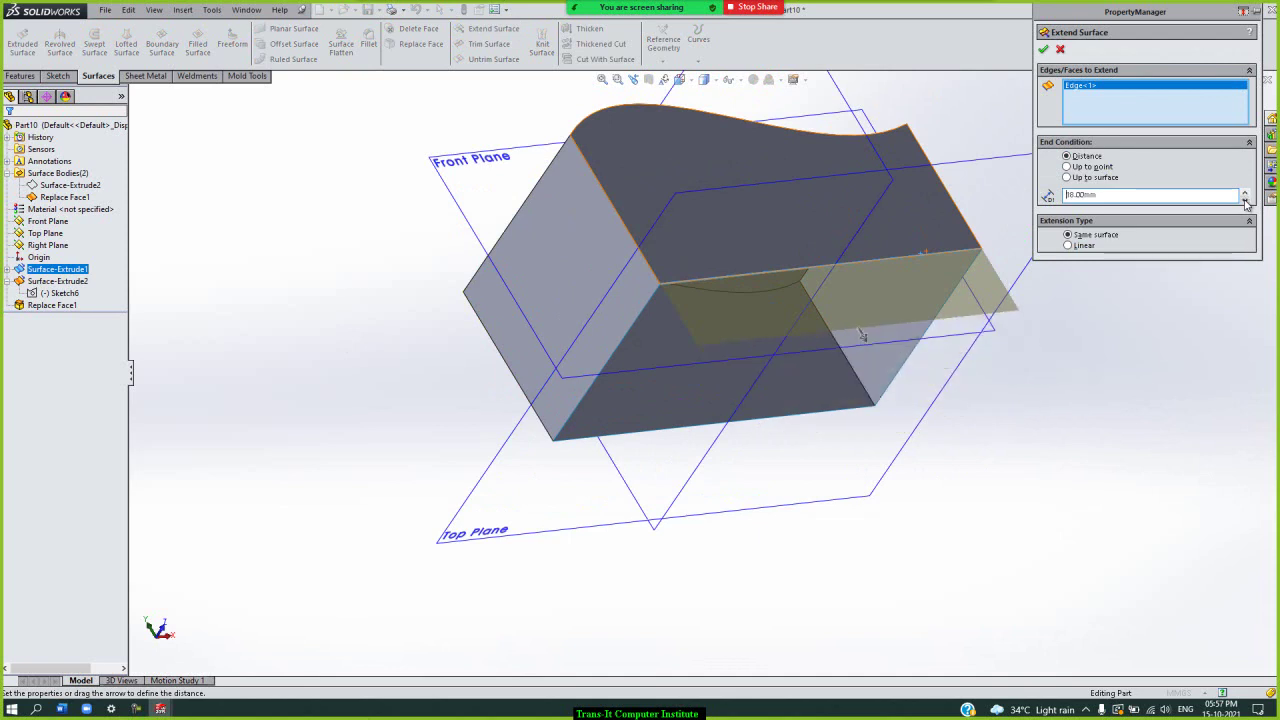
click(1047, 53)
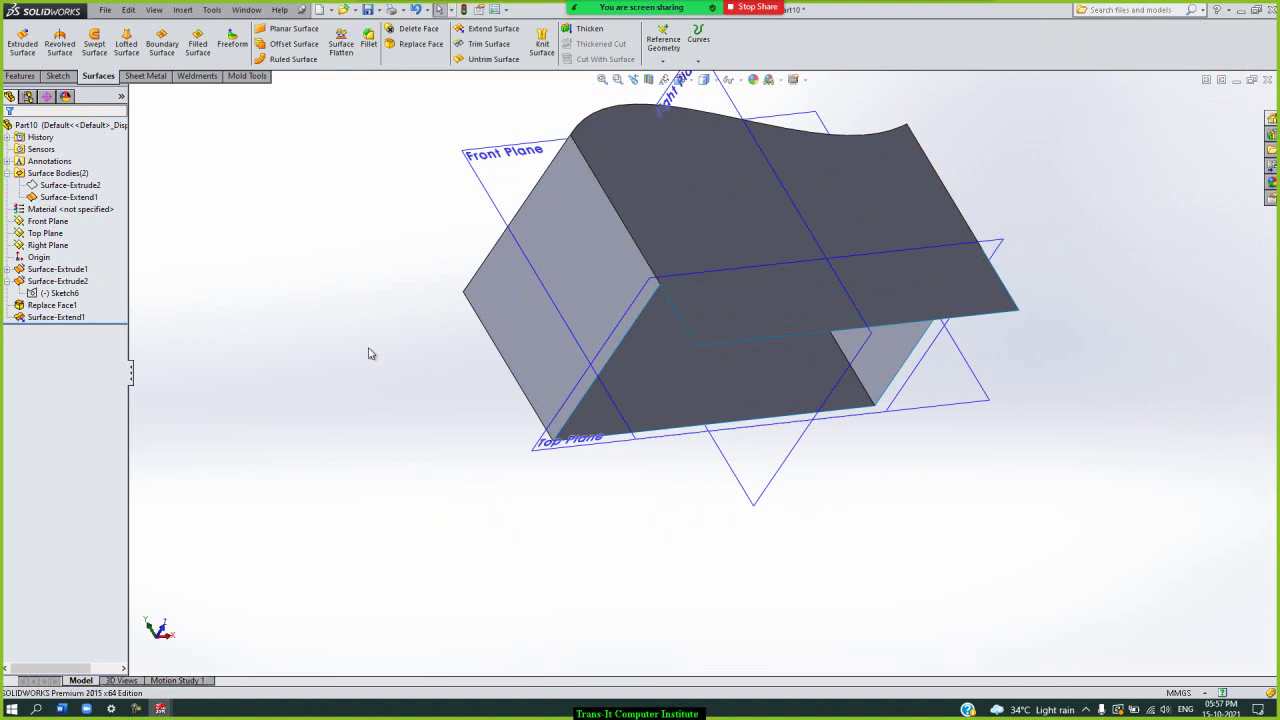
- Create a new part, Part11, and show its three default planes
key(ctrl+n)
key(Return)
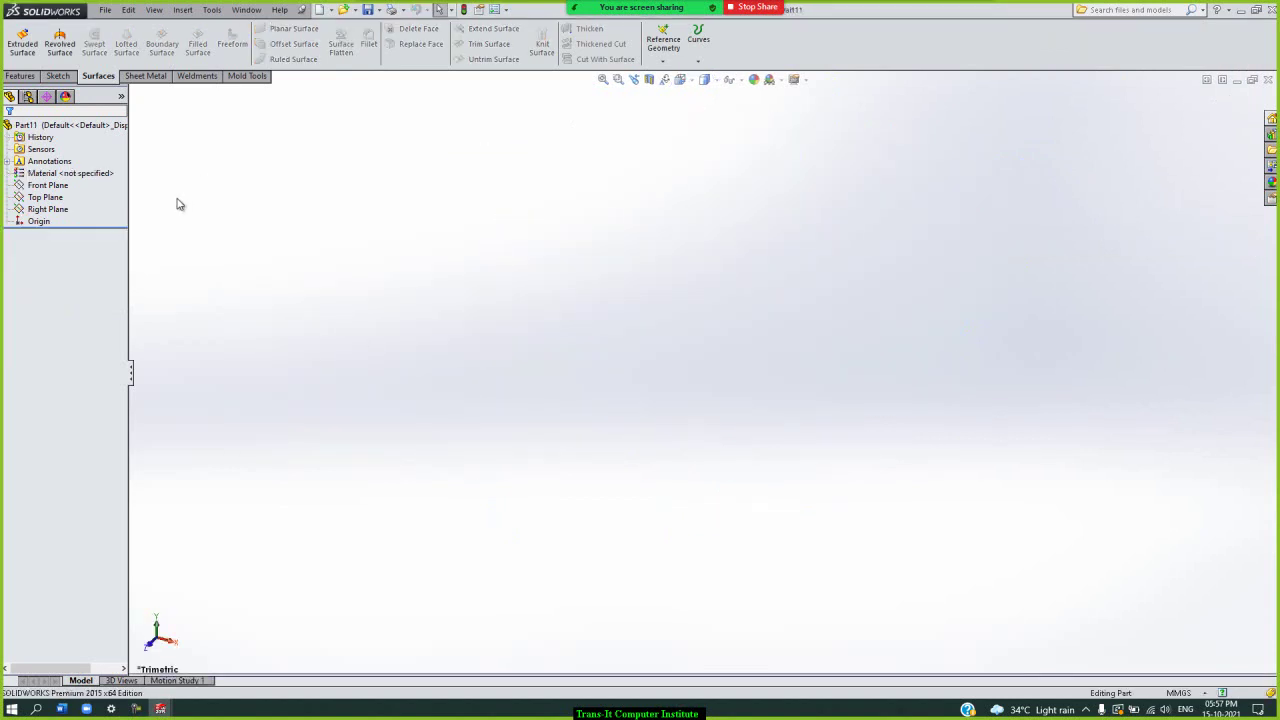
drag(48, 220, 60, 198)
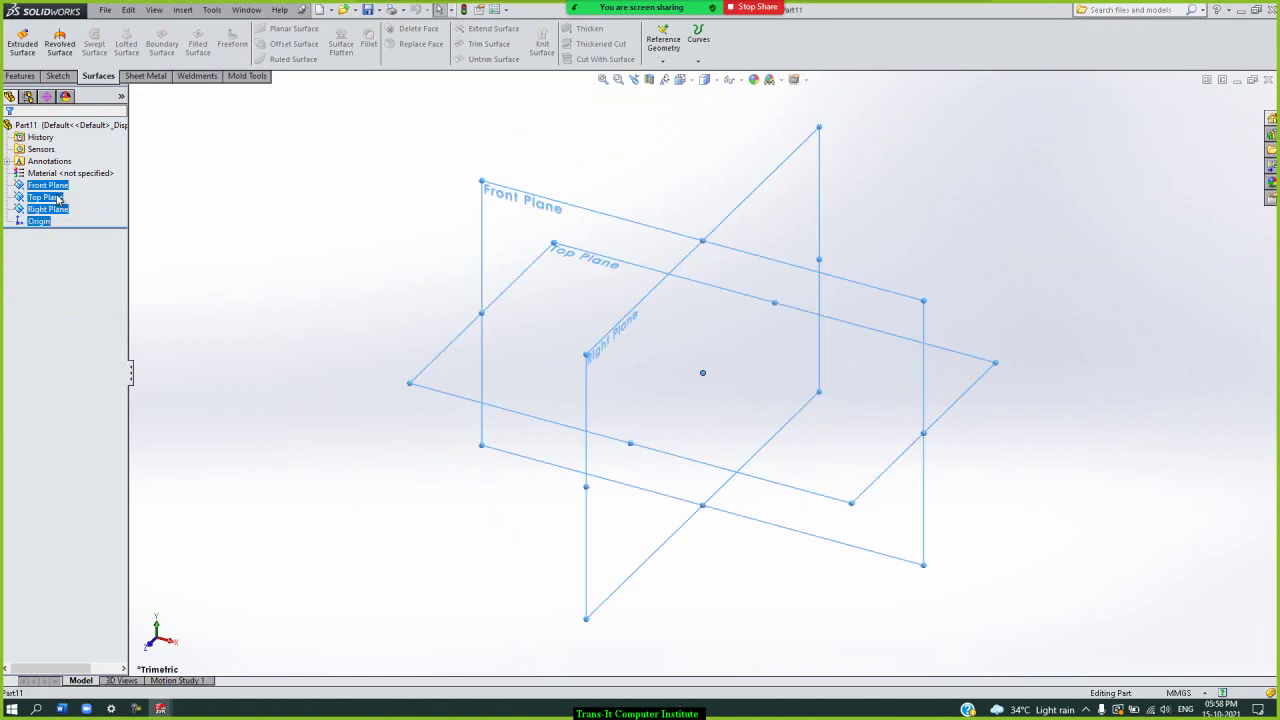
right_click(72, 181)
click(72, 181)
click(228, 177)
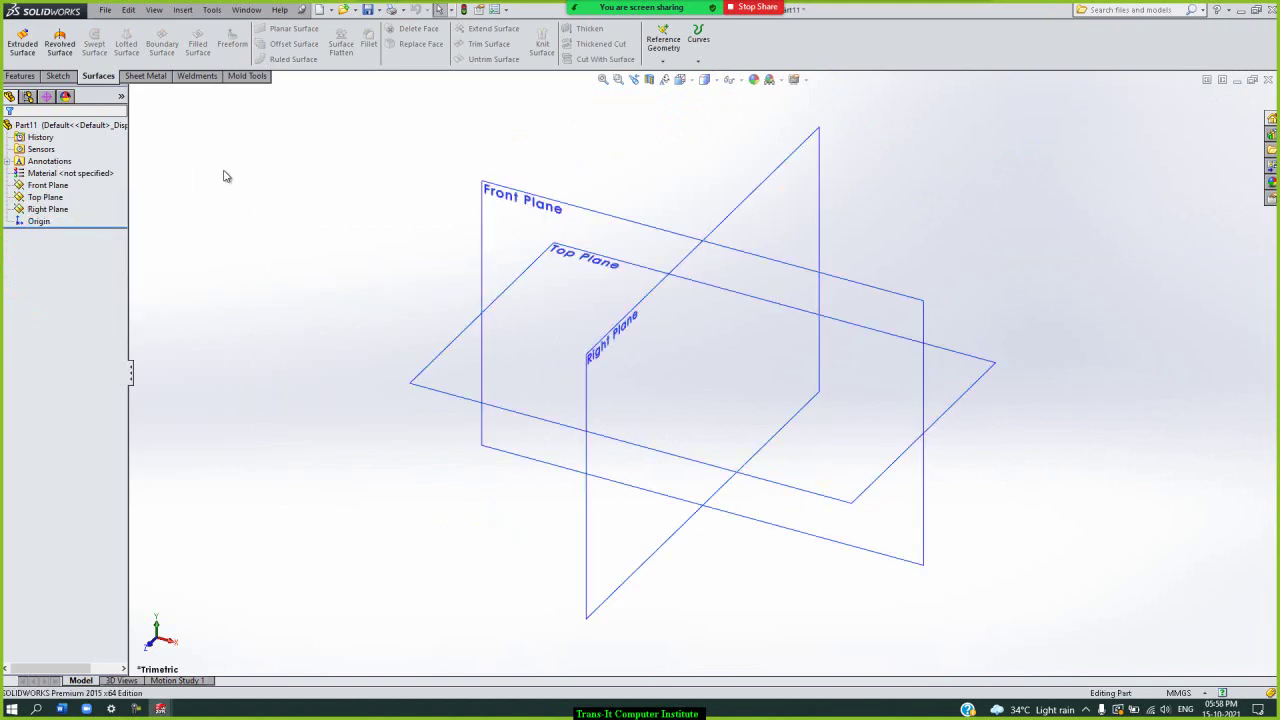
- Begin an Extruded Surface sketch on the Front Plane for spline curves
click(28, 48)
click(565, 205)
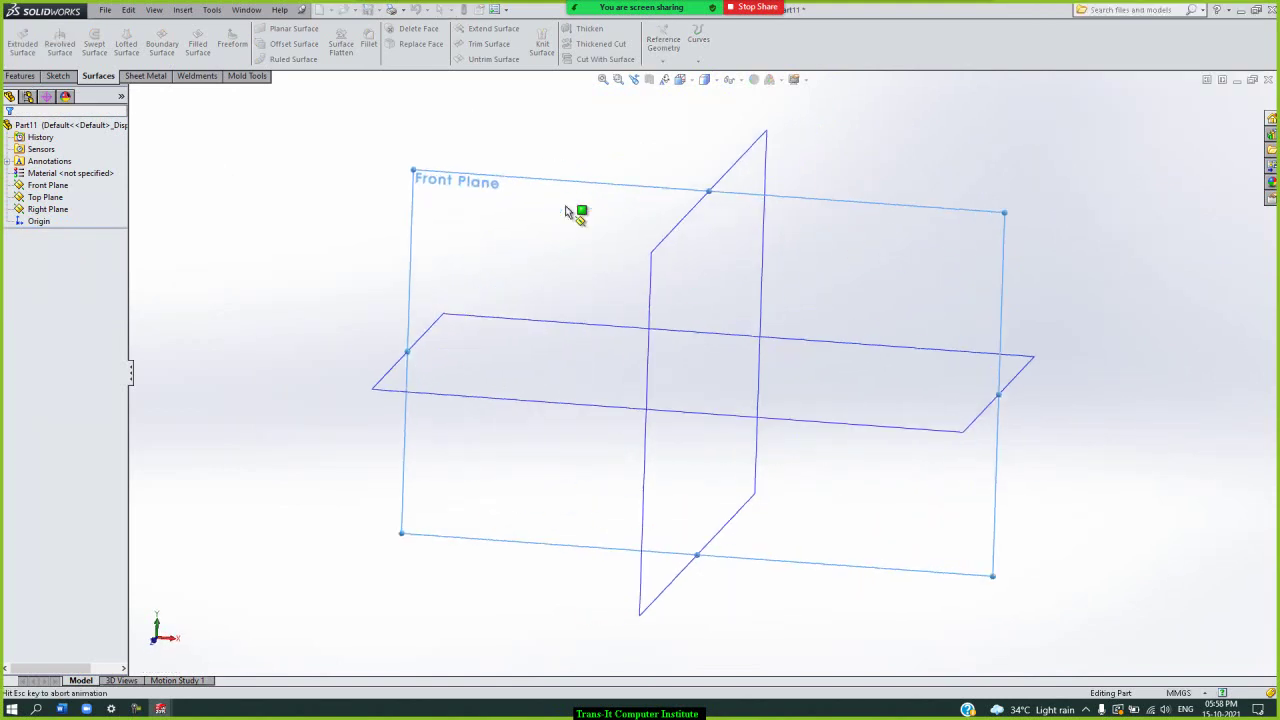
click(135, 29)
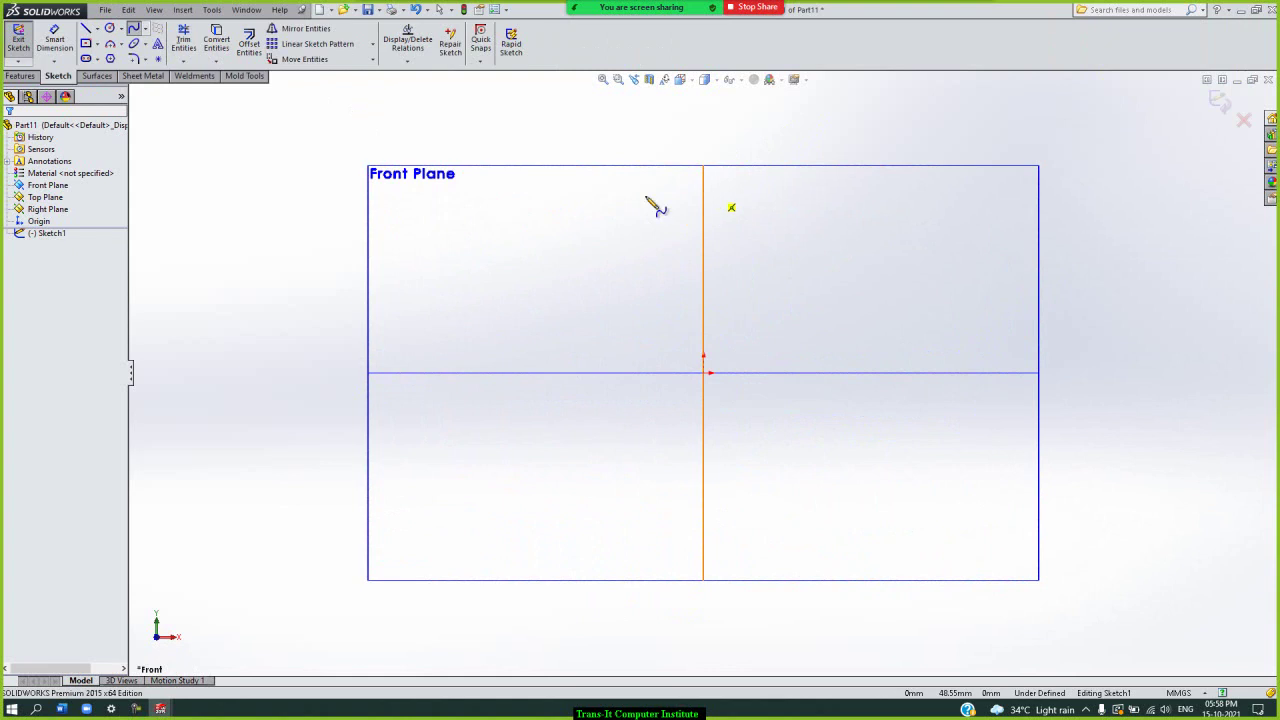
- Draw a spline arcing down from the top of the vertical axis below the horizontal axis
click(703, 190)
click(602, 270)
double_click(594, 430)
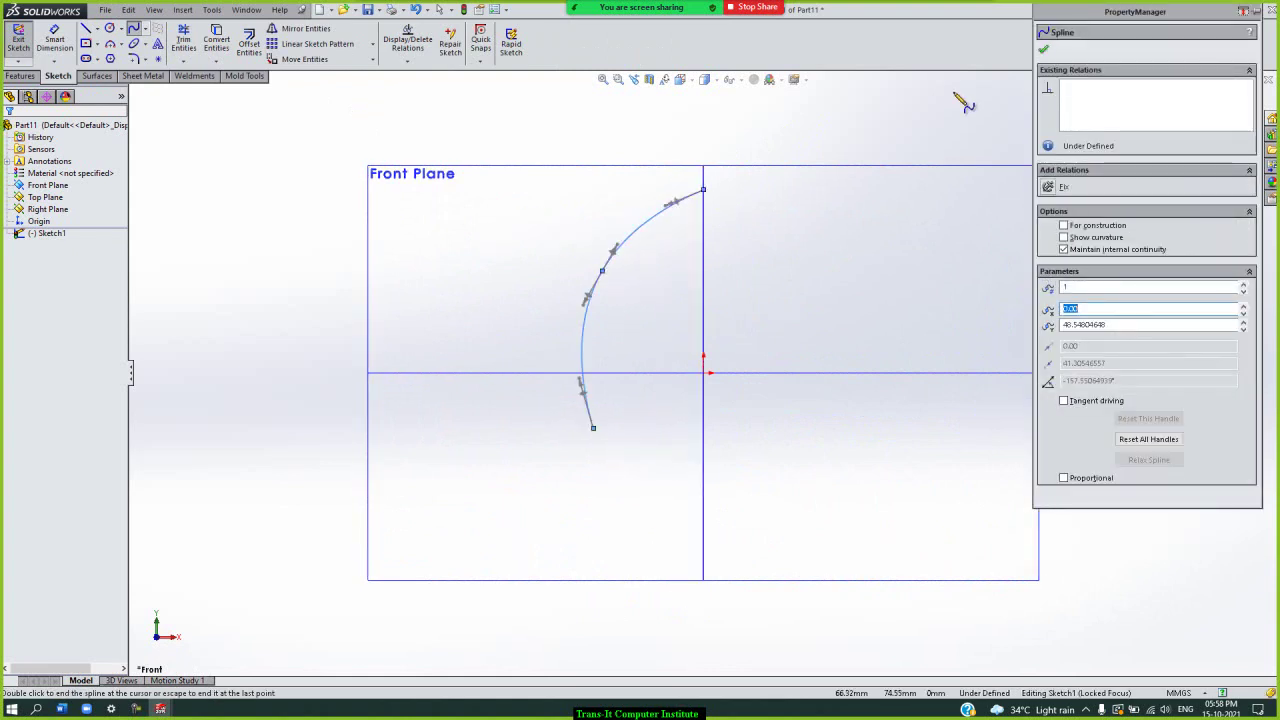
click(1046, 51)
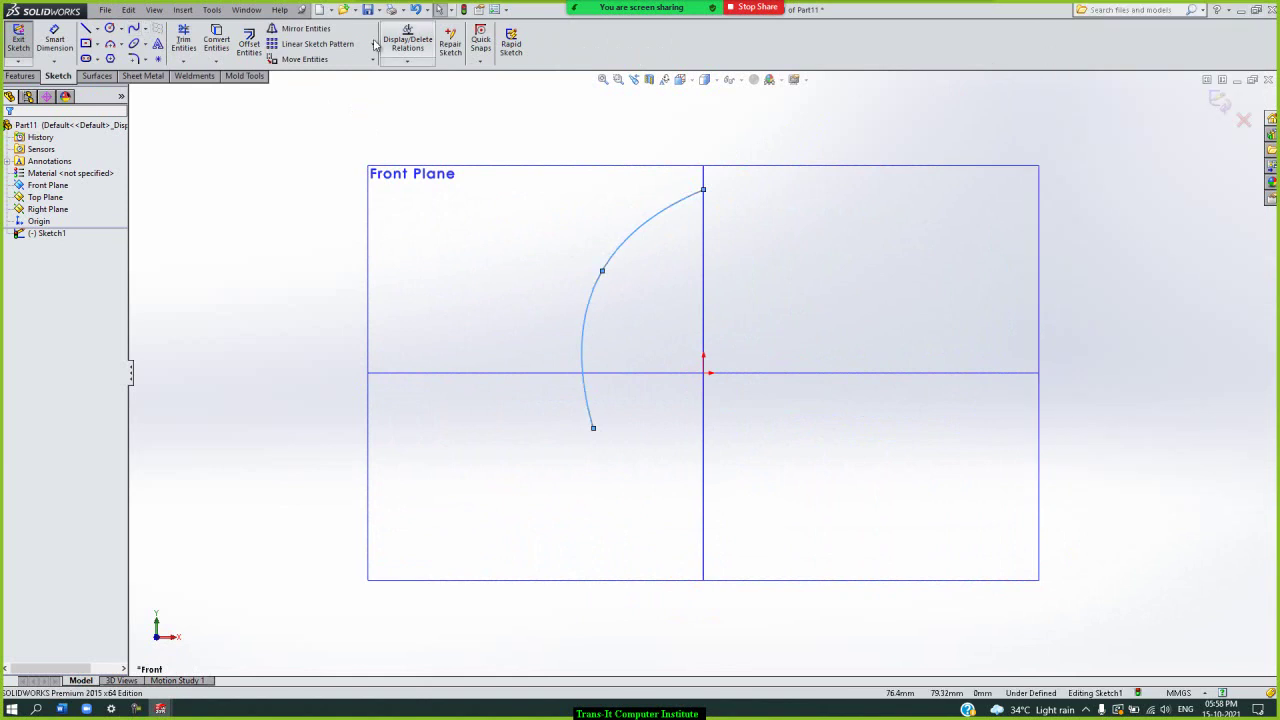
- Draw a long wavy spline across the sketch from left to right
click(134, 29)
click(415, 250)
click(521, 232)
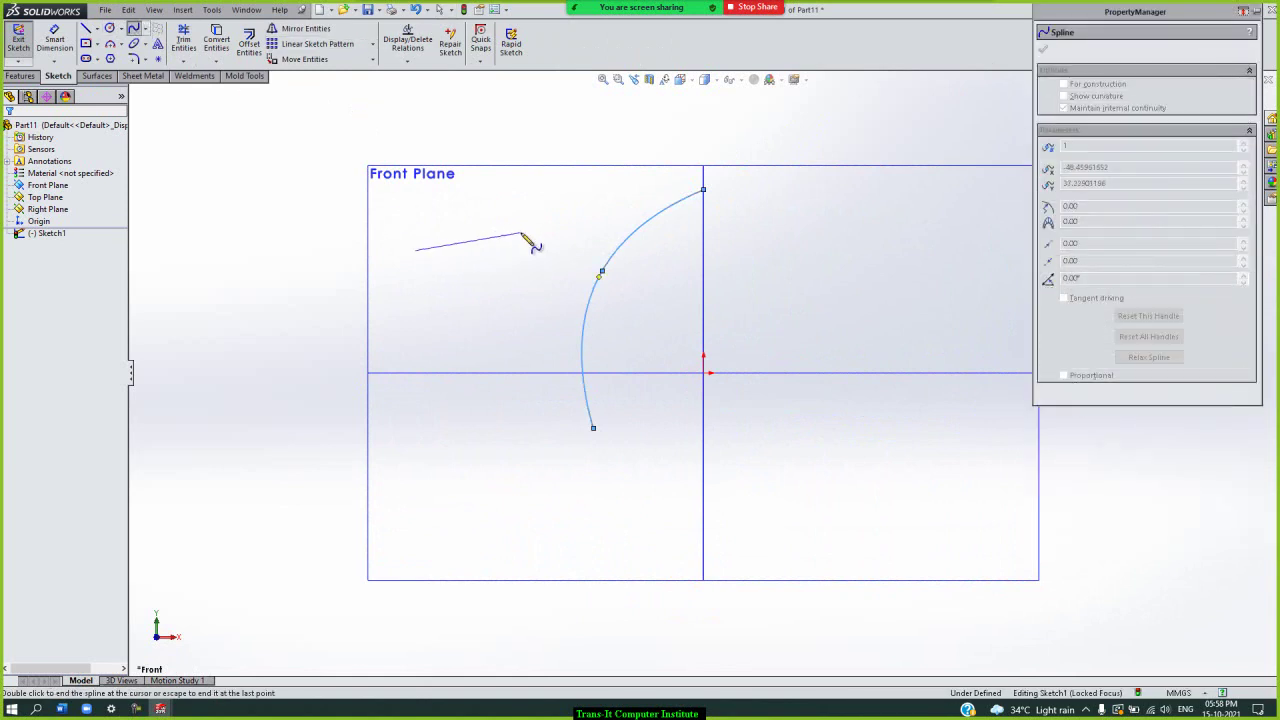
click(640, 307)
click(855, 301)
right_click(989, 215)
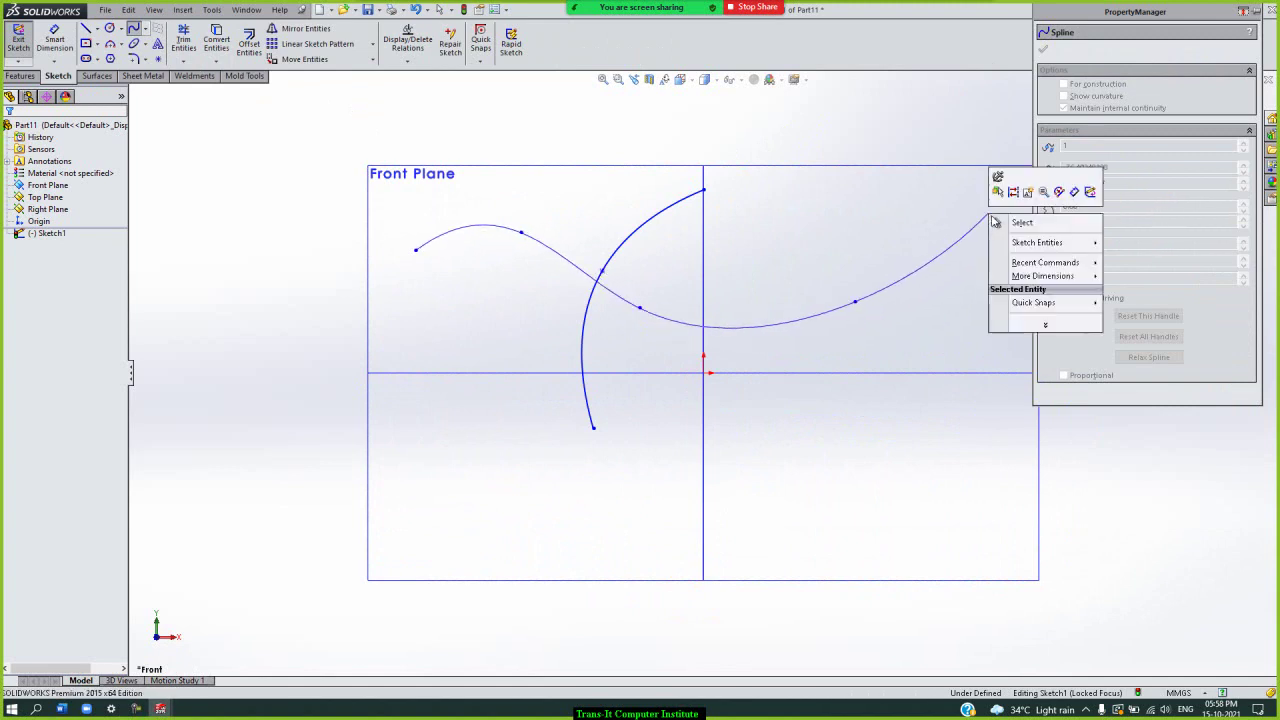
click(1014, 226)
- Start a short spline near the top right, then discard it
click(133, 28)
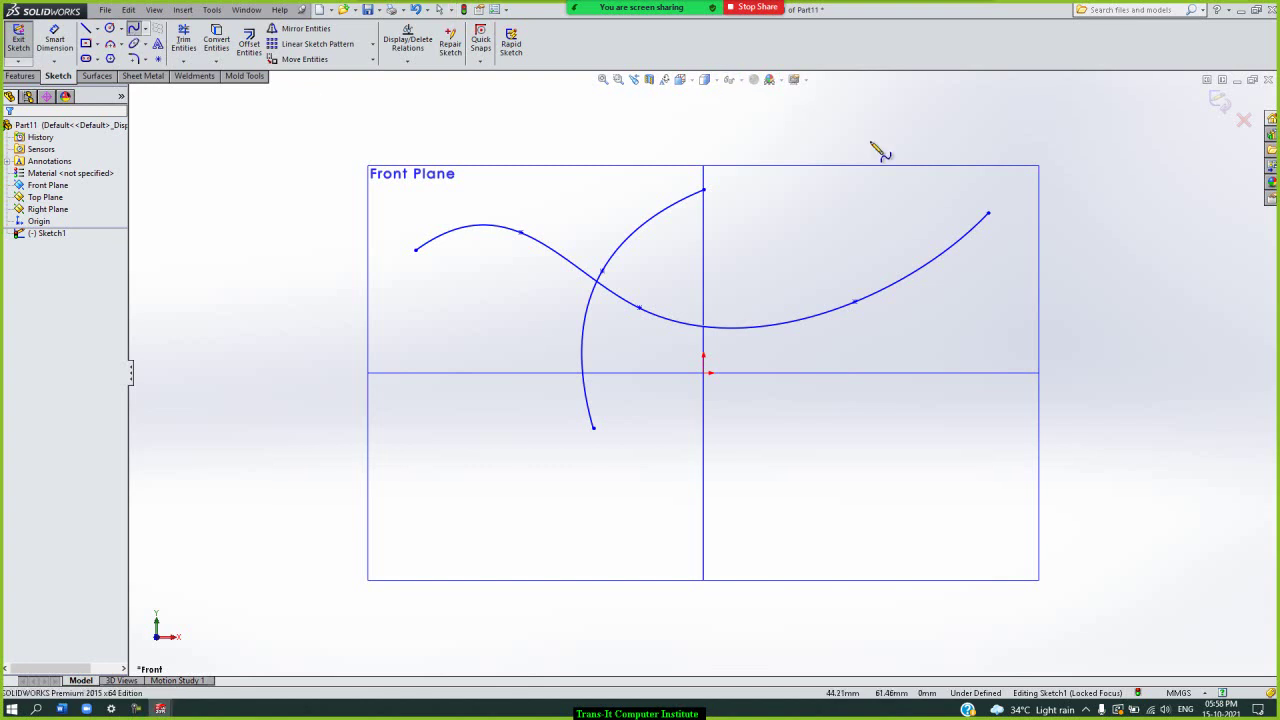
click(870, 142)
click(844, 280)
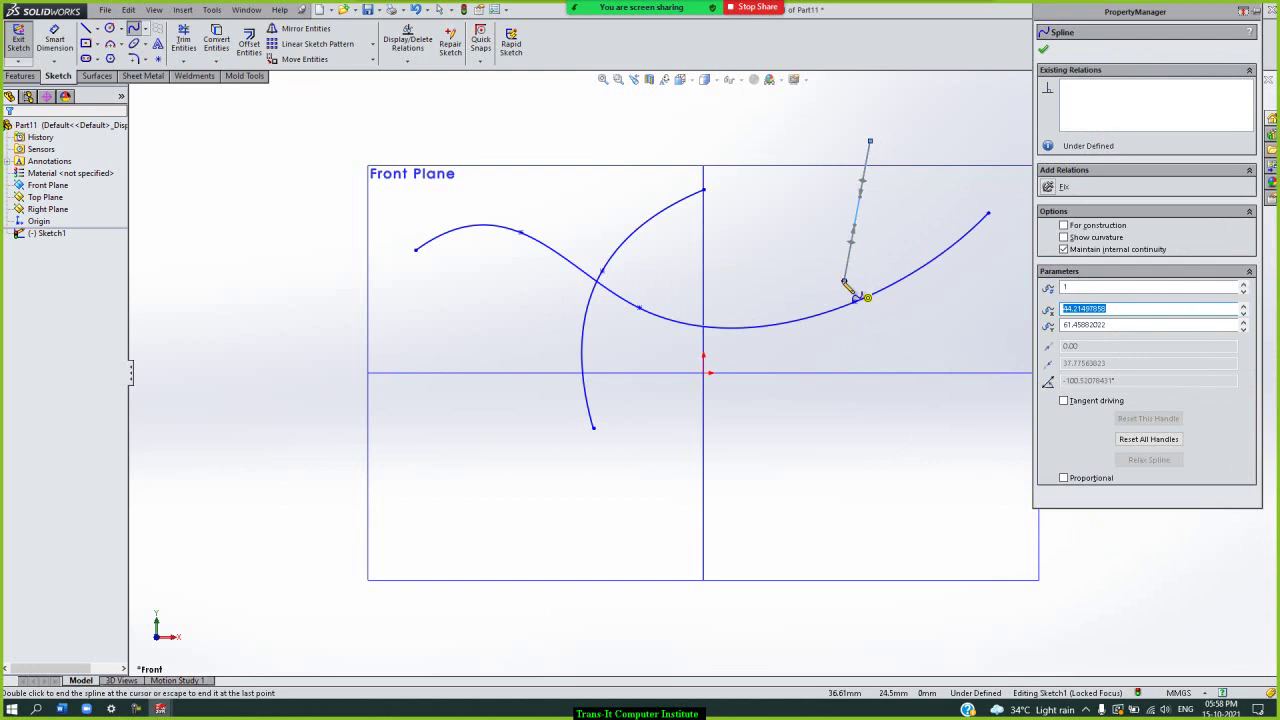
key(Escape)
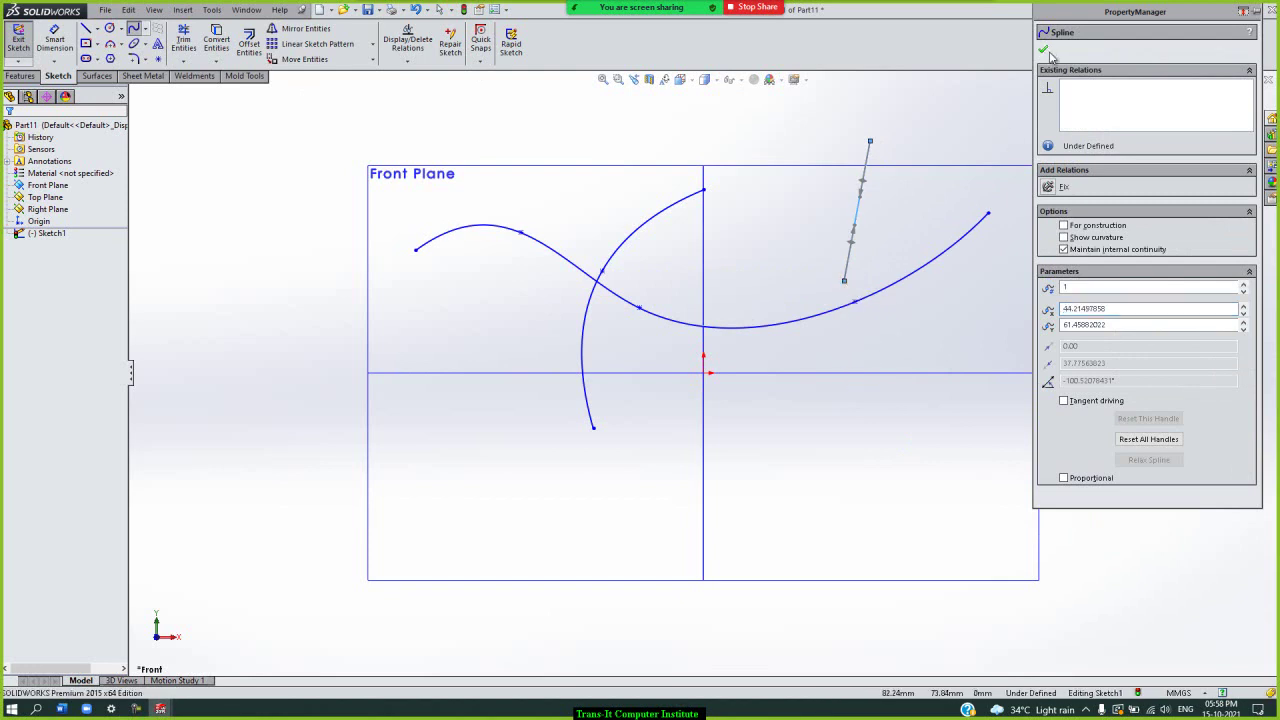
click(1049, 55)
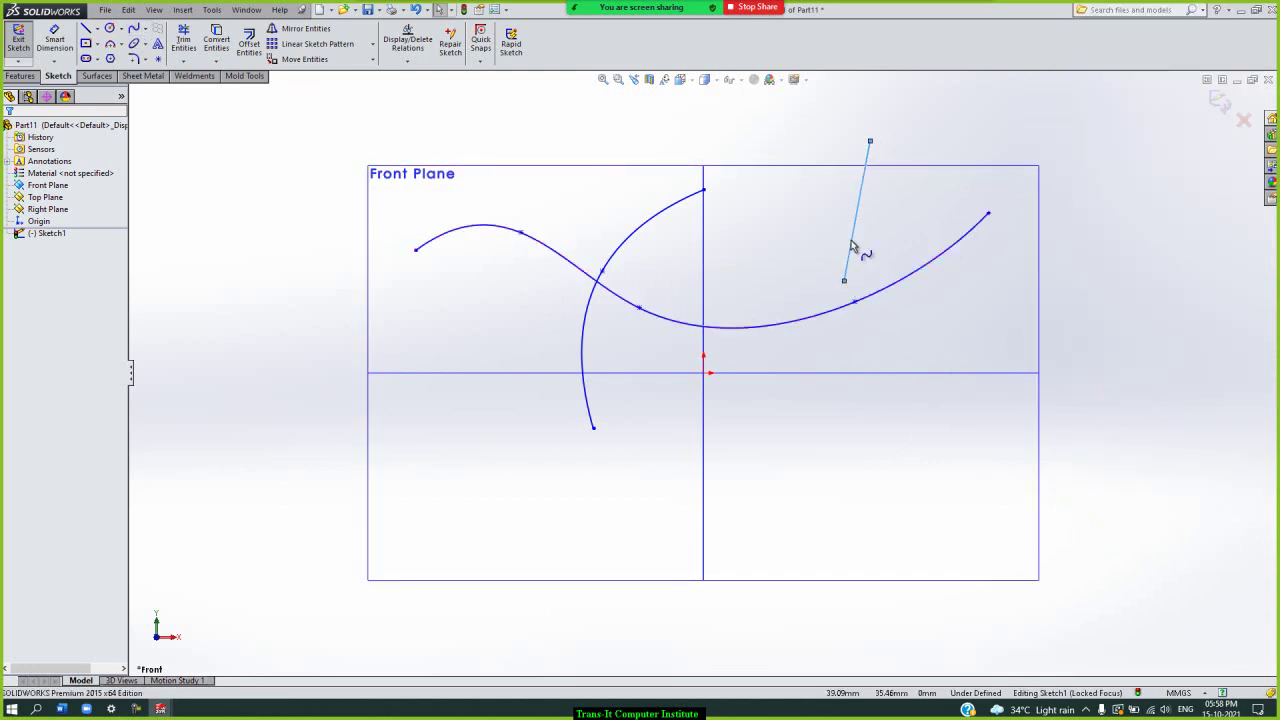
key(Escape)
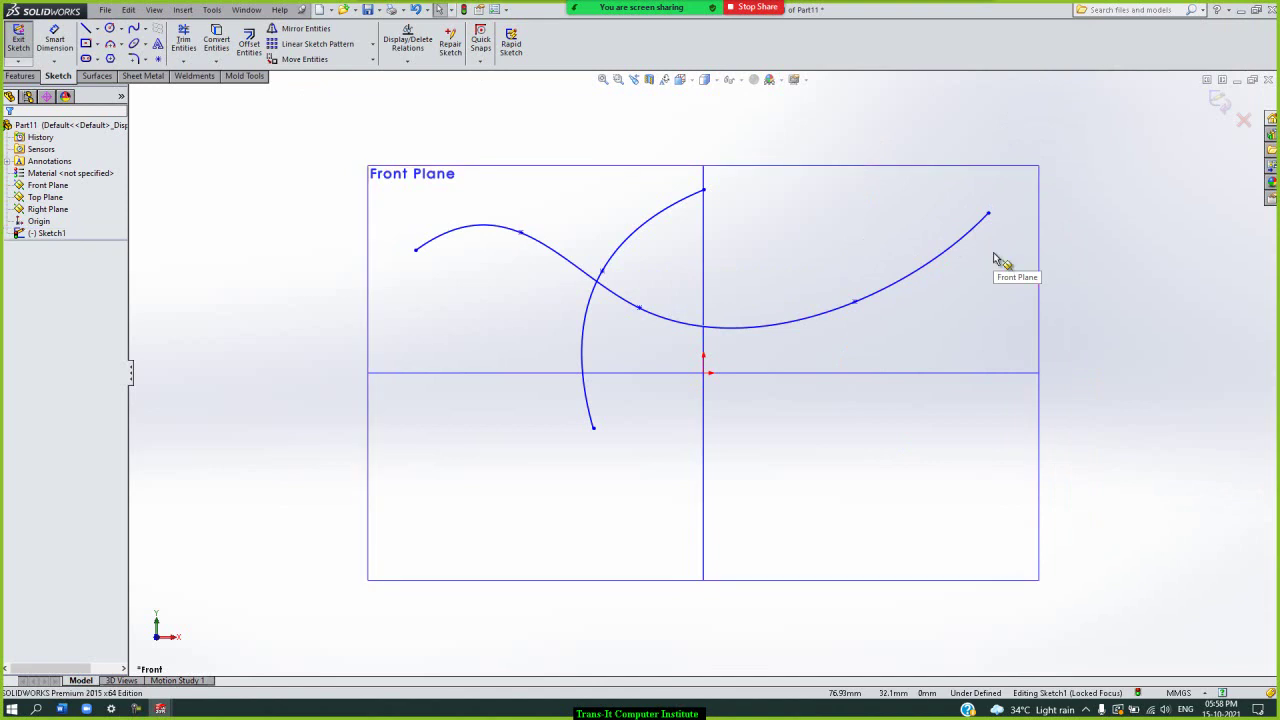
- Draw a four-point vertical wavy spline on the right side and finish the sketch
click(140, 29)
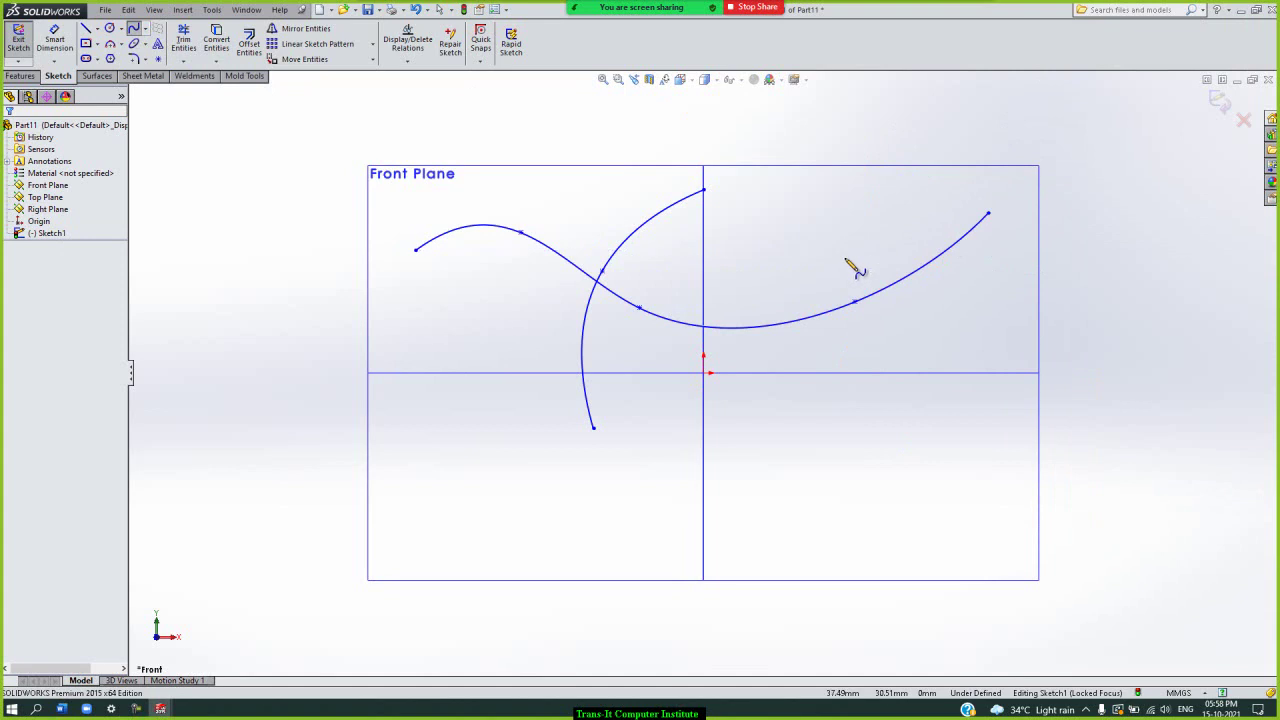
click(876, 158)
click(851, 270)
click(877, 388)
click(874, 481)
right_click(929, 432)
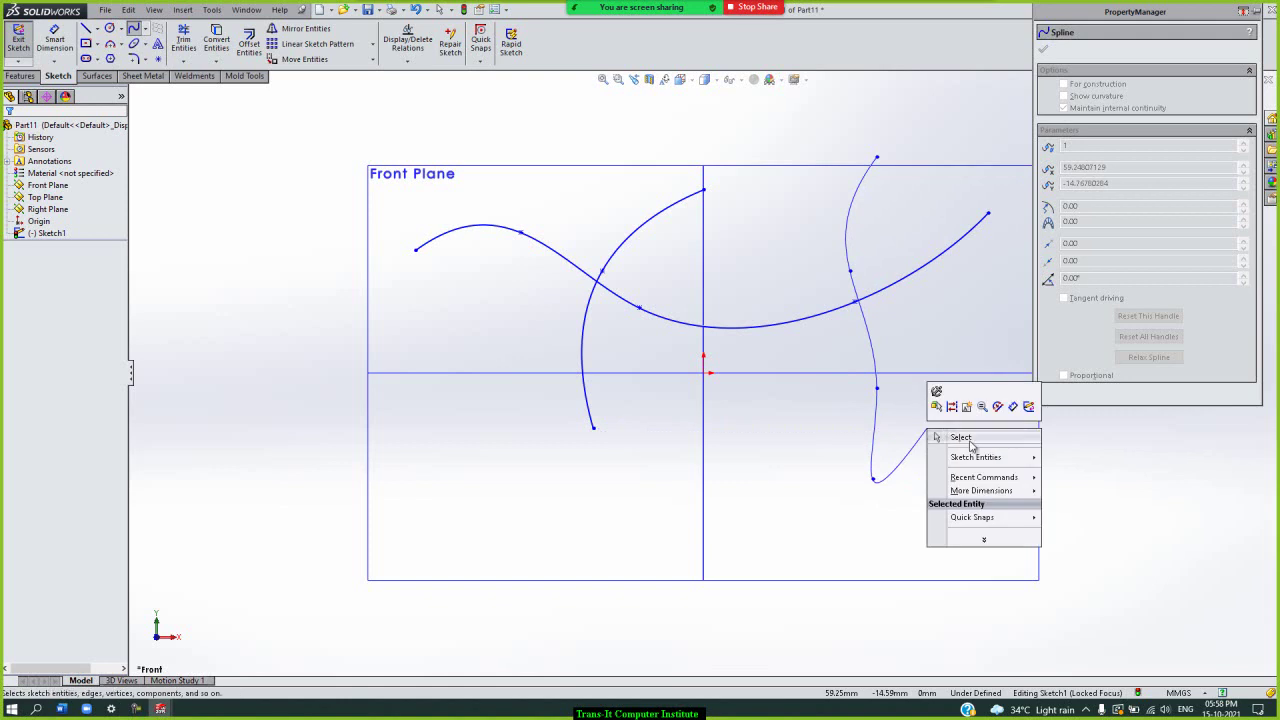
click(960, 438)
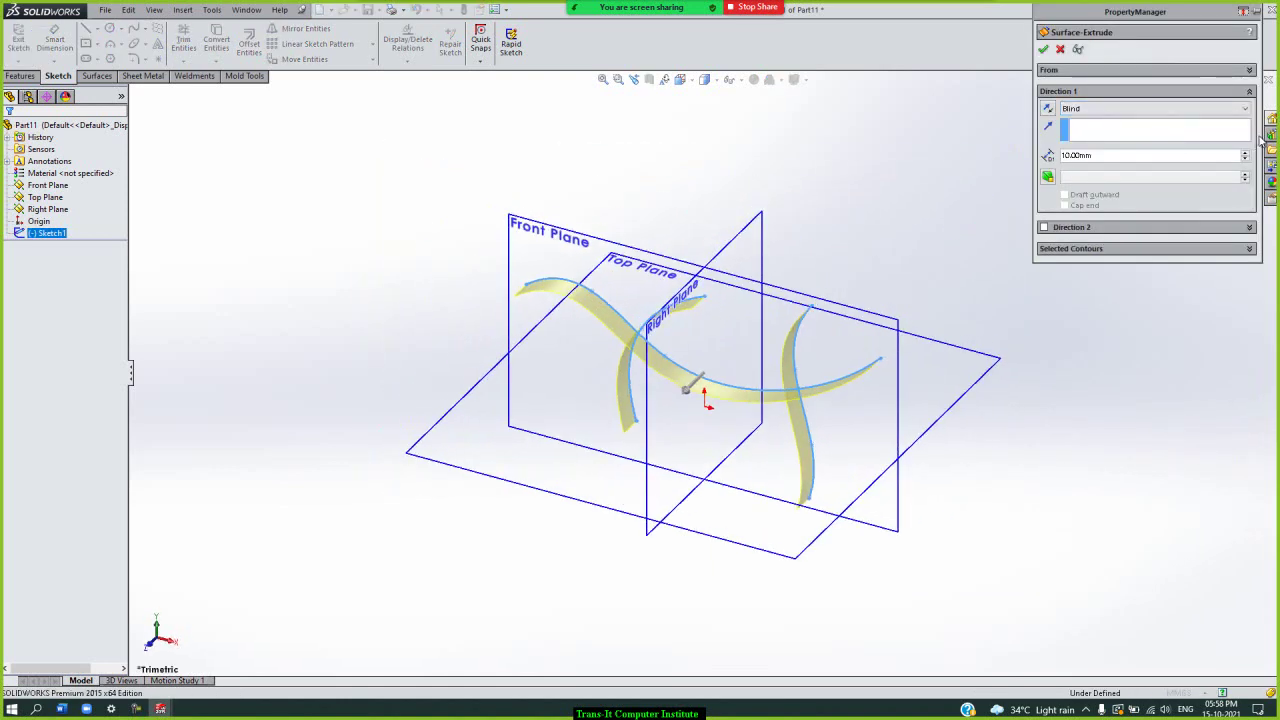
- Extrude the three splines Mid Plane to 50 mm depth and confirm
click(1196, 108)
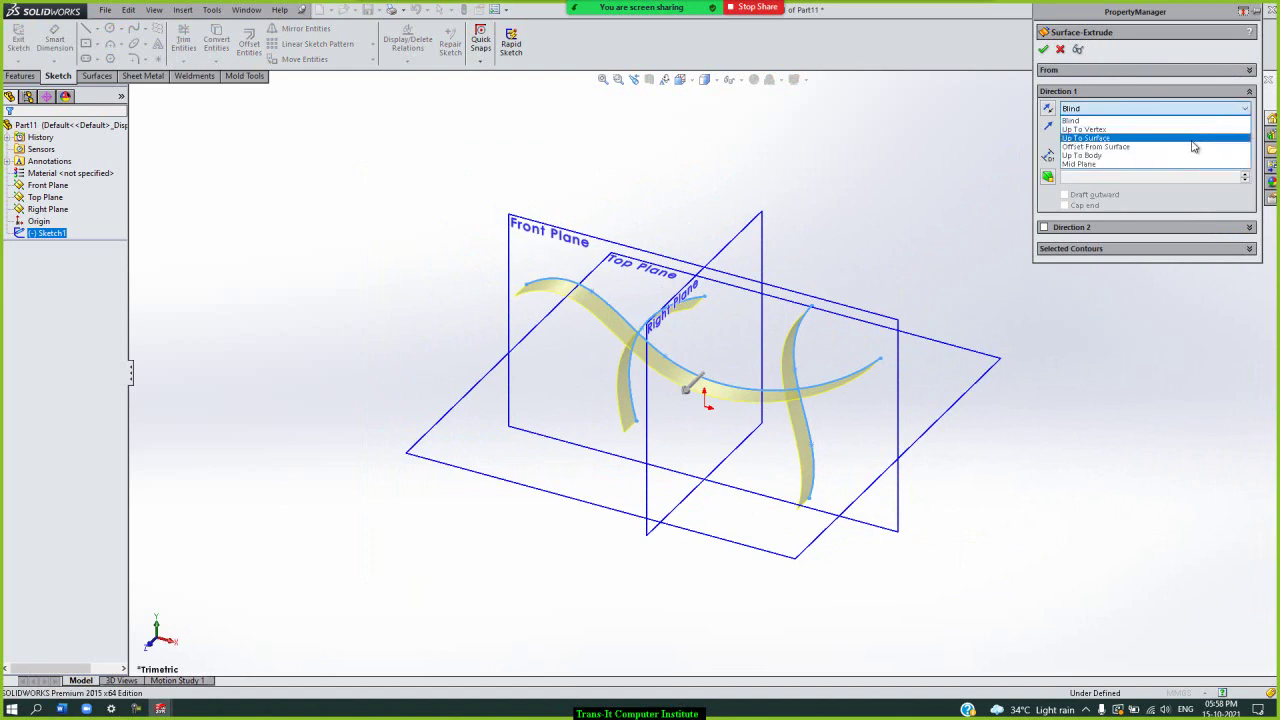
click(1173, 164)
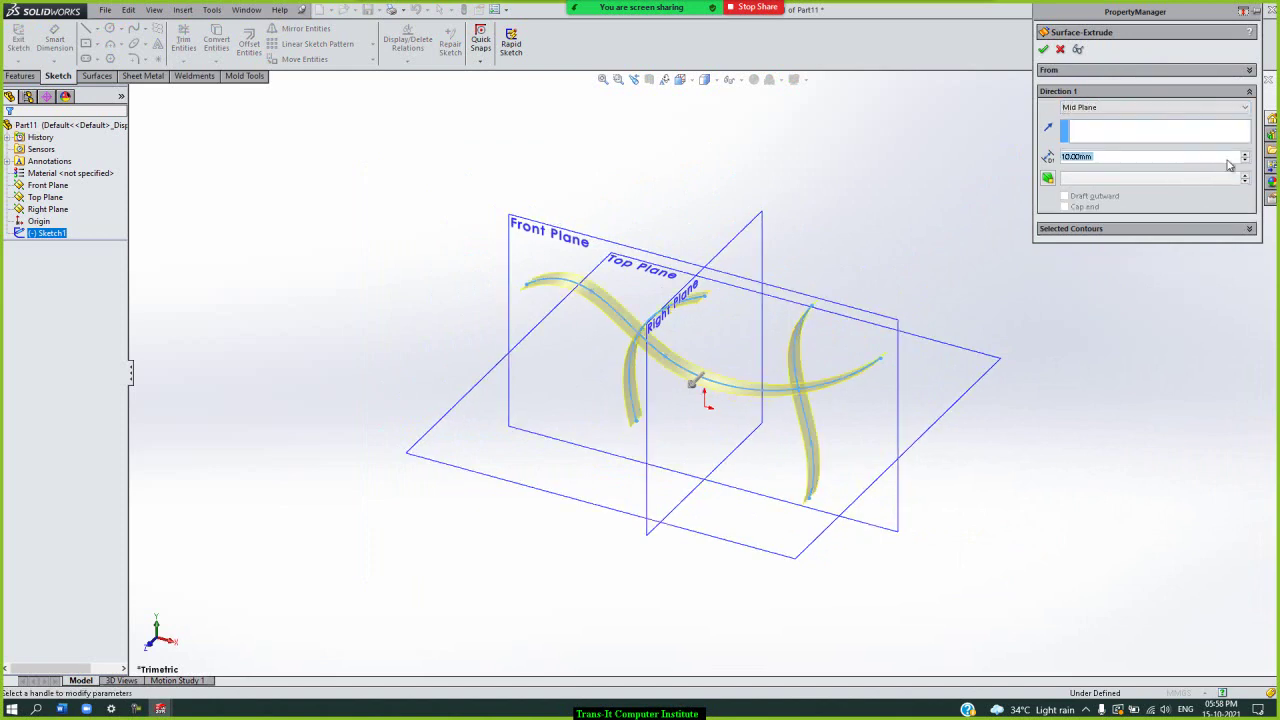
click(1246, 156)
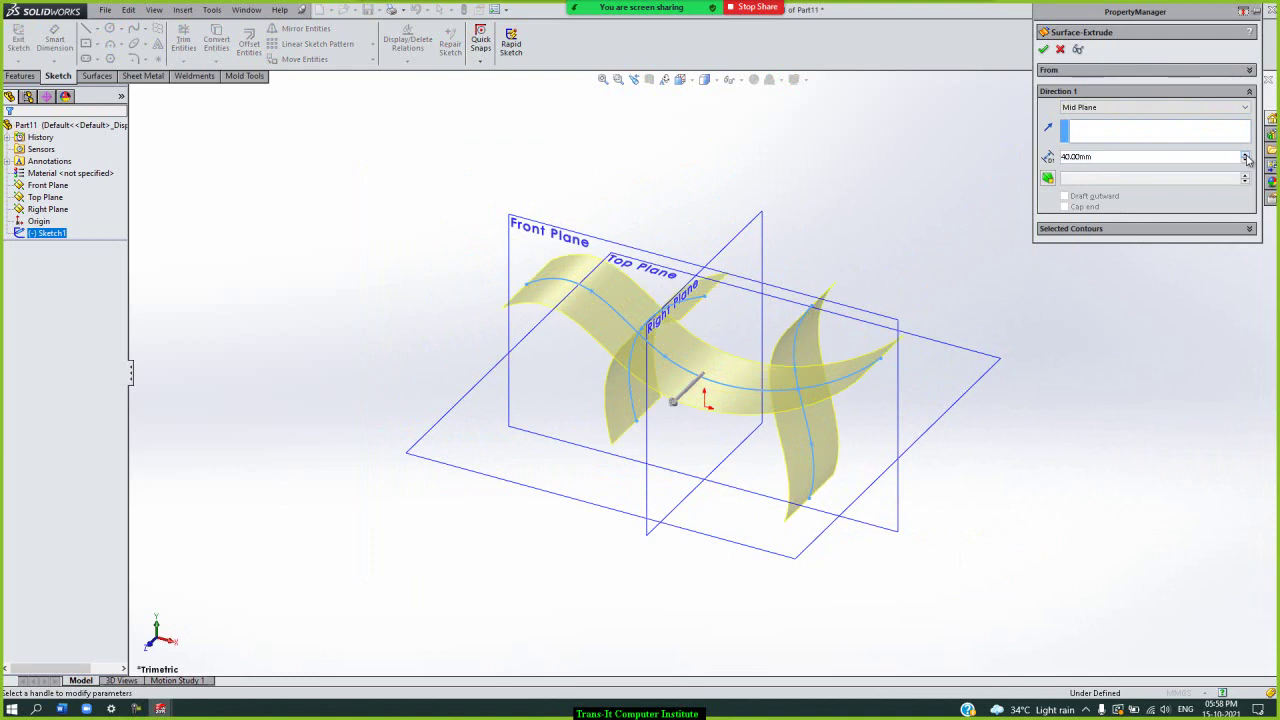
click(1246, 156)
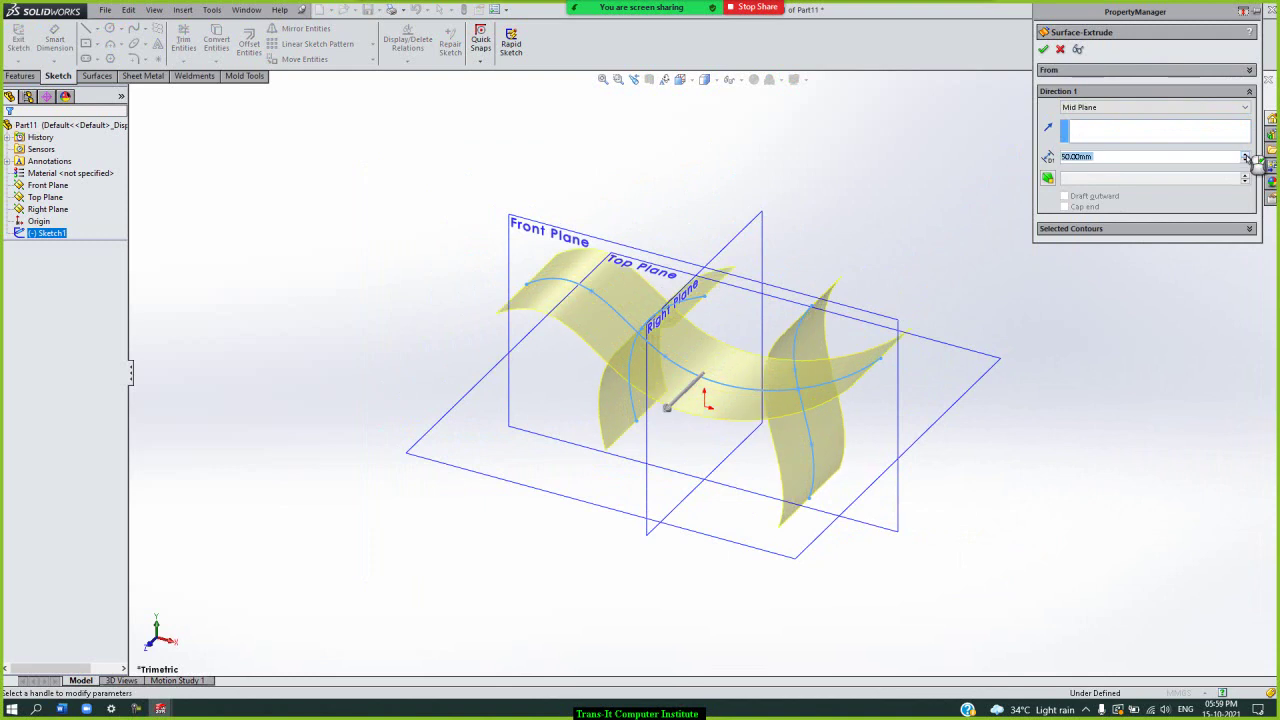
click(1042, 50)
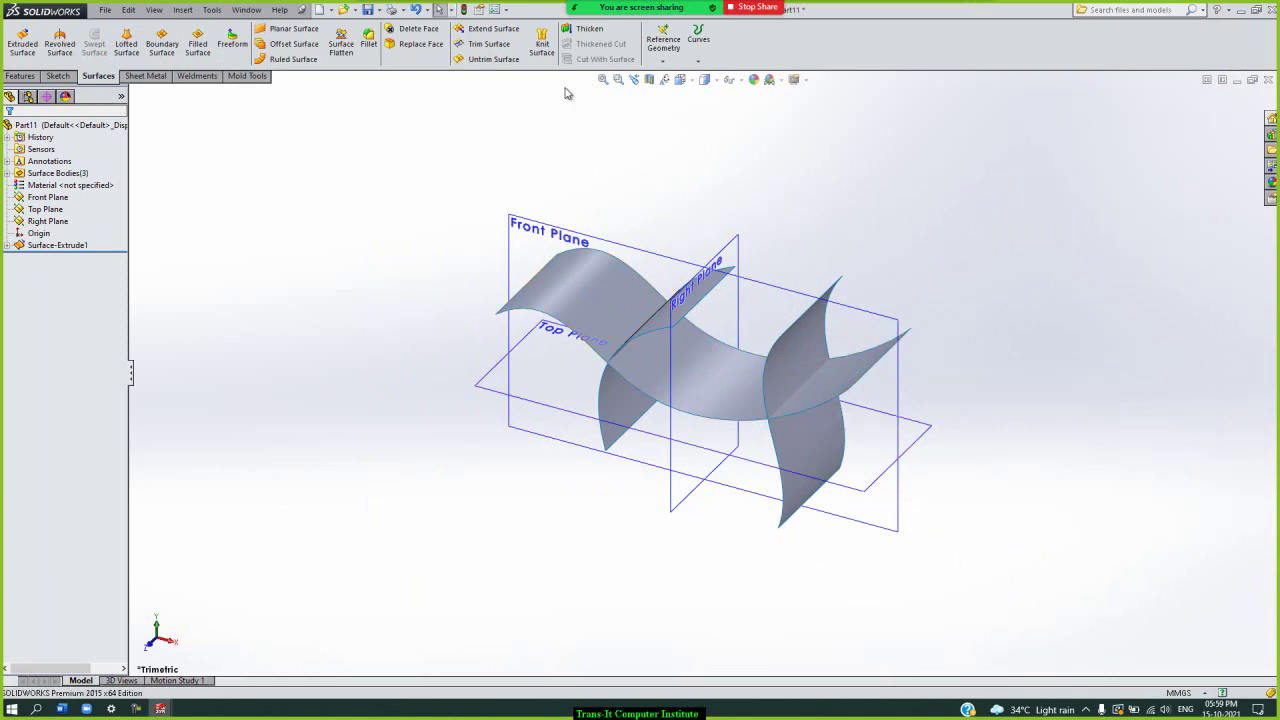
- Trim the right vertical surface with Surface-Extrude1 as trim tool, keeping its upper piece
click(489, 44)
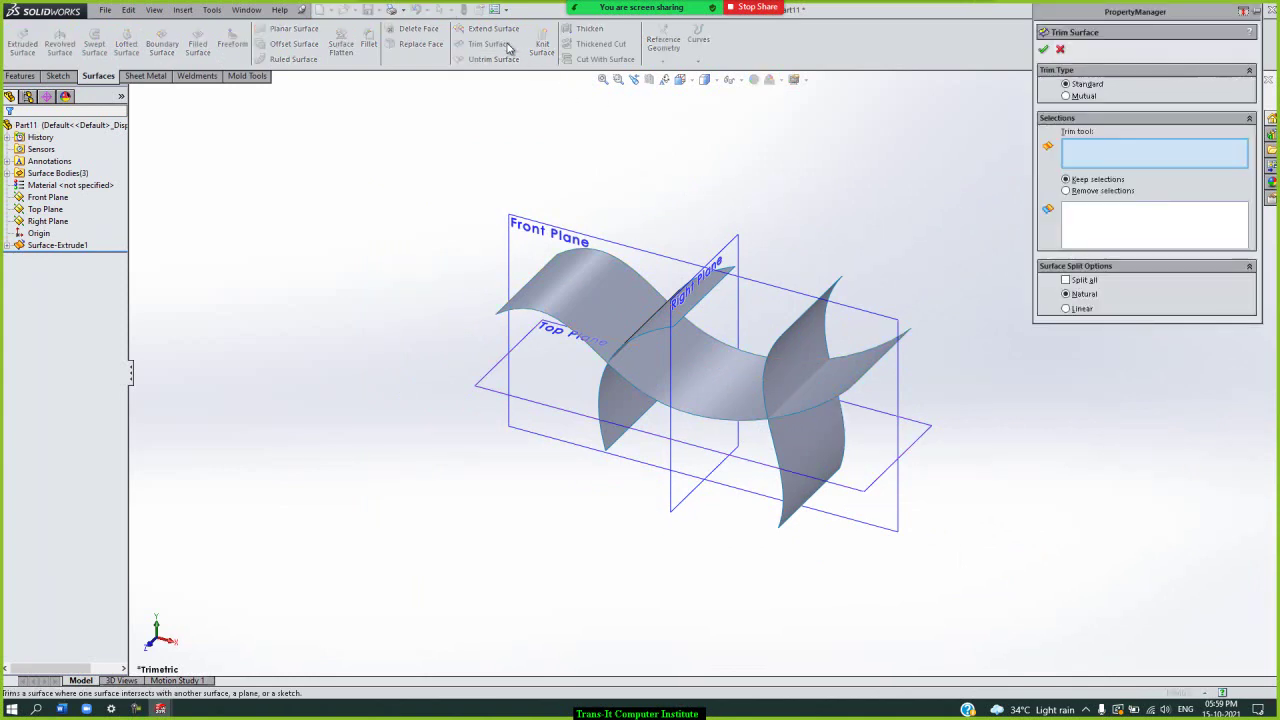
click(1157, 158)
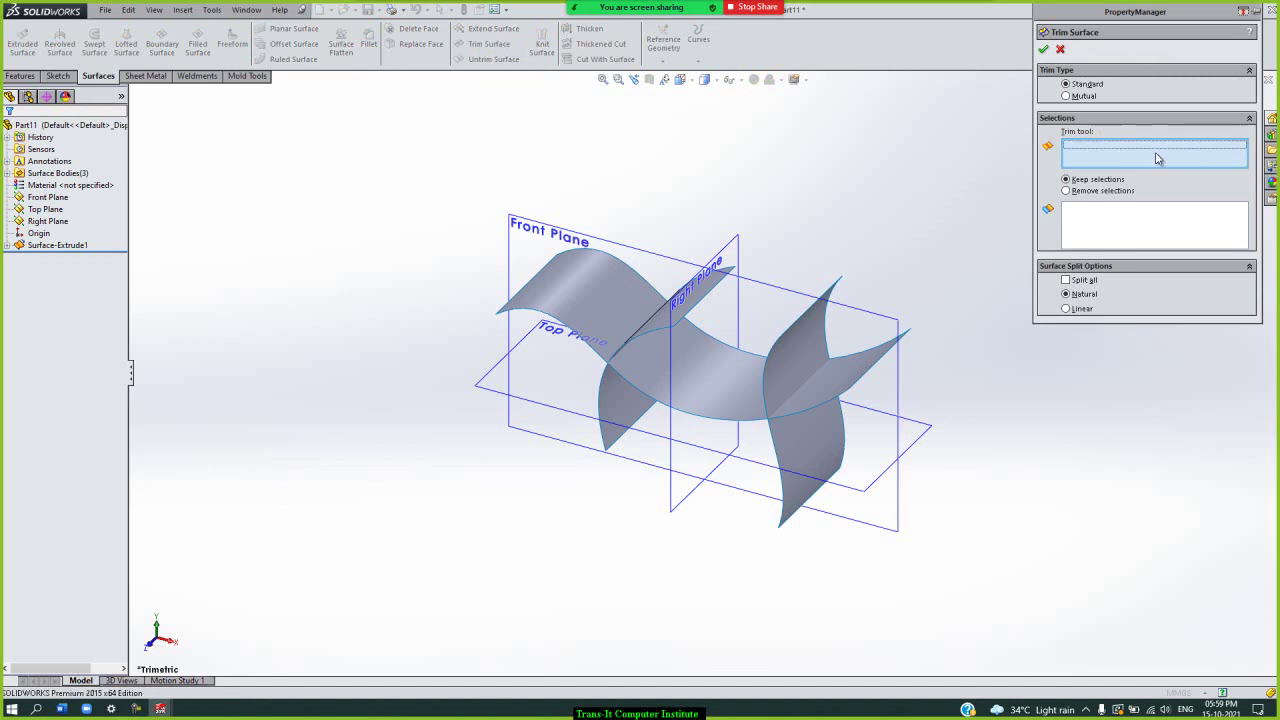
click(857, 367)
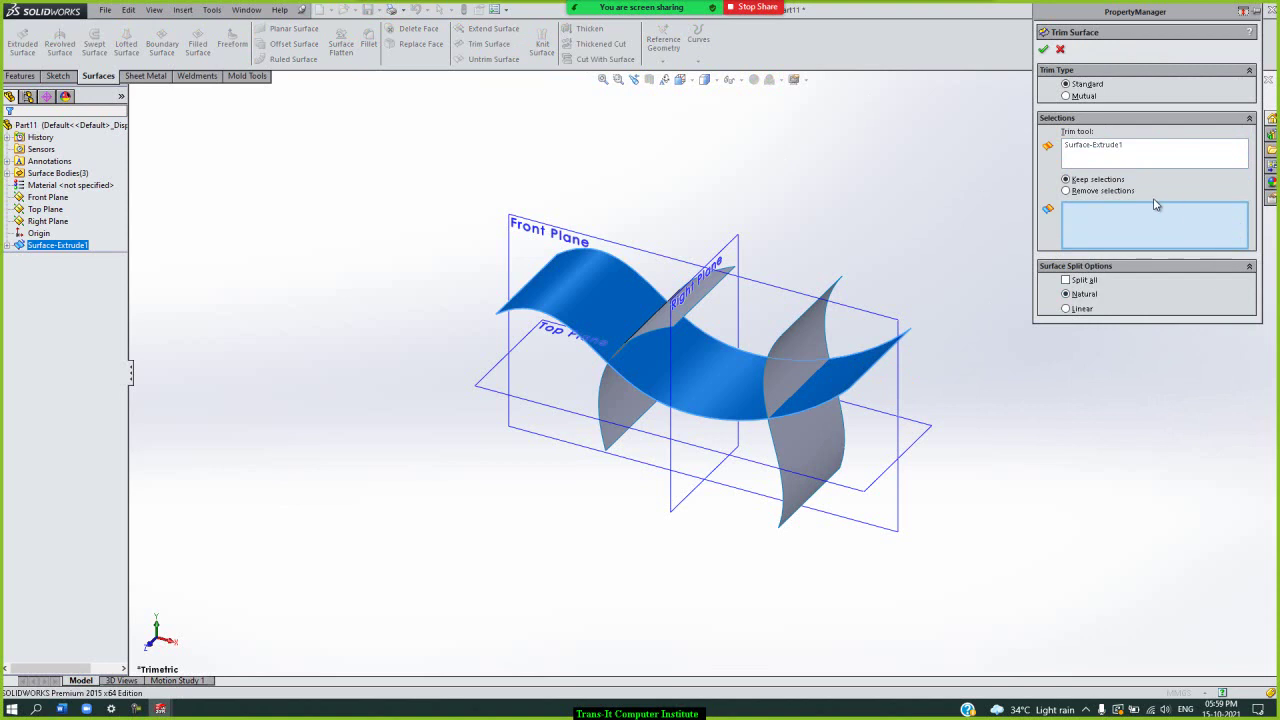
click(803, 327)
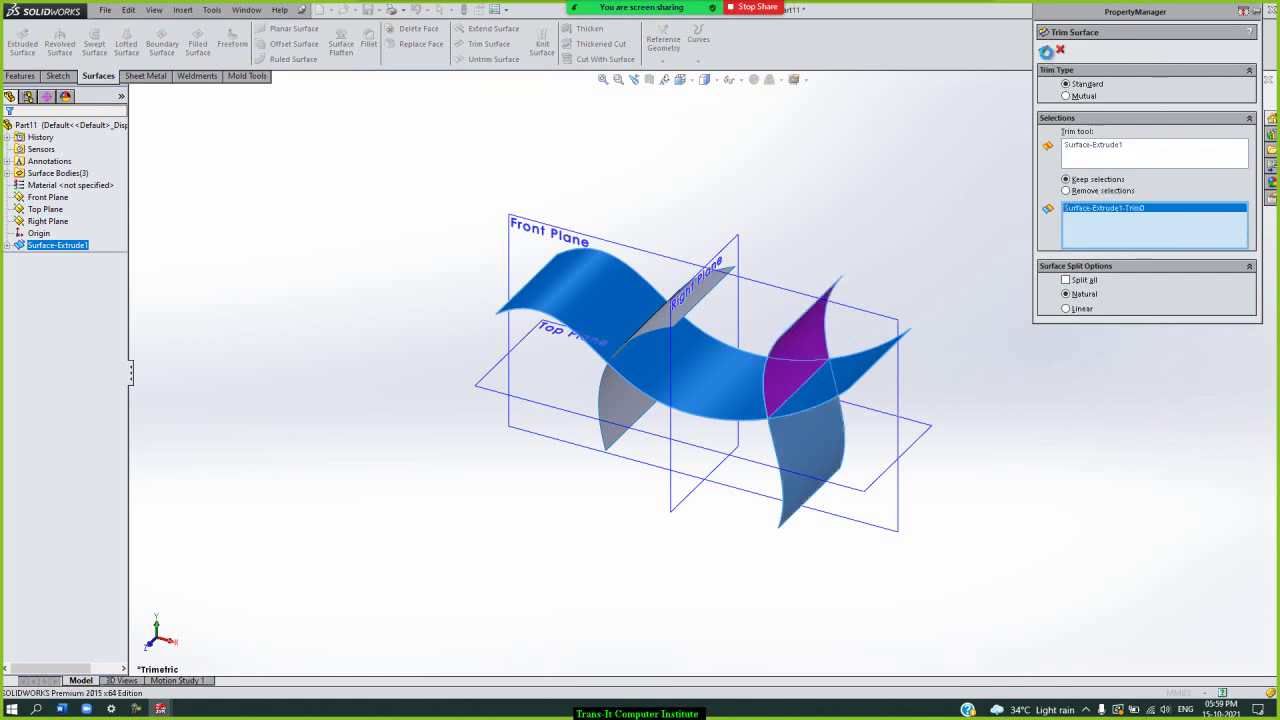
click(1043, 49)
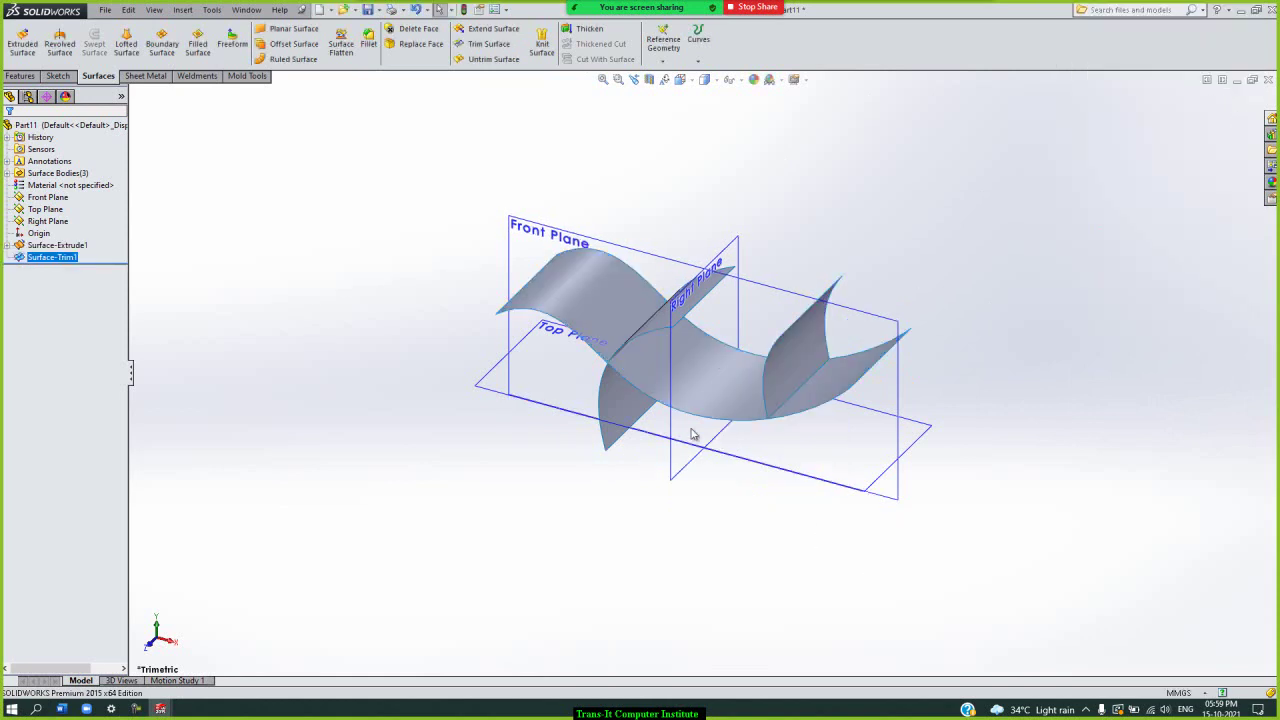
click(699, 166)
click(488, 44)
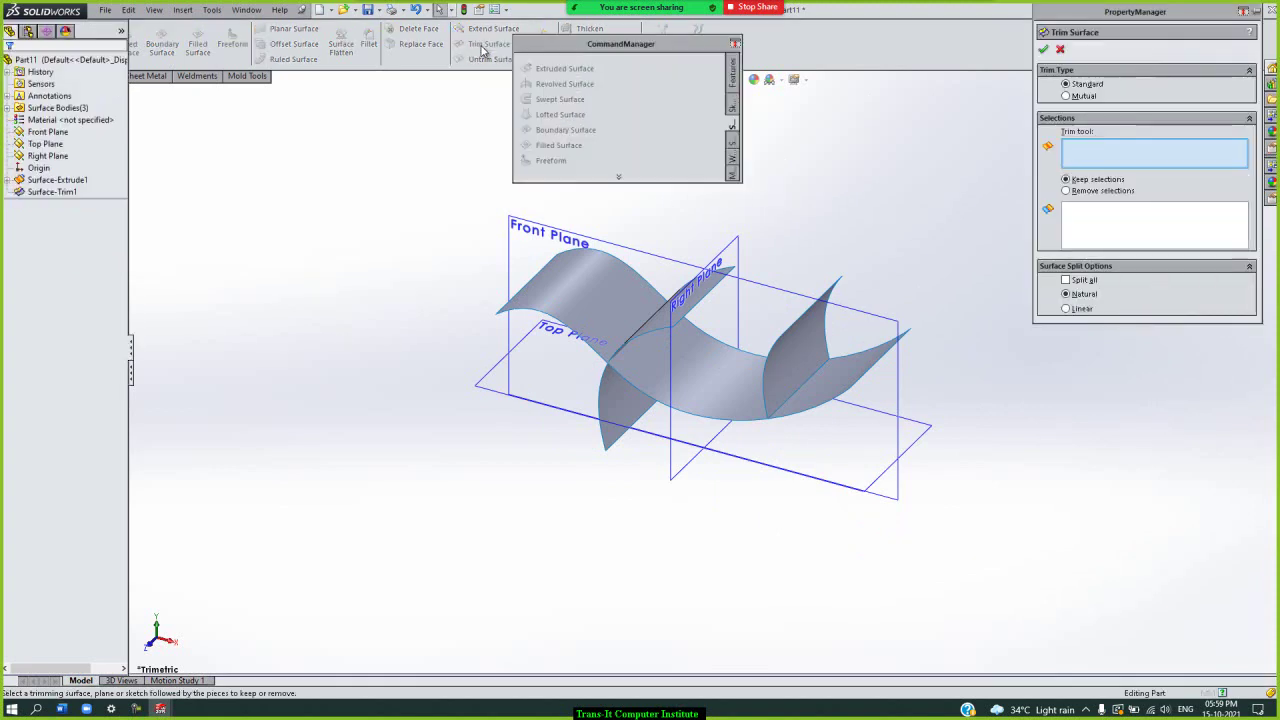
- Mutually trim the wavy surface and right surface piece, keeping the wavy surface's central piece
double_click(700, 52)
click(1157, 148)
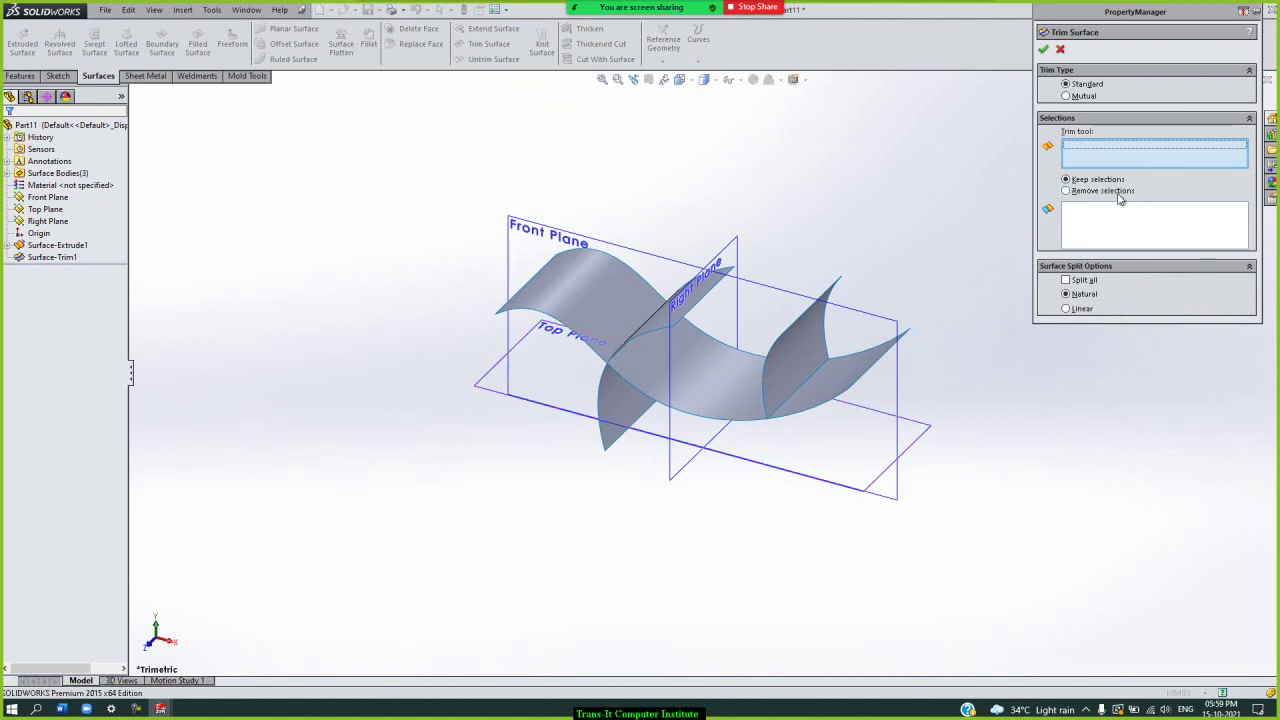
click(1079, 98)
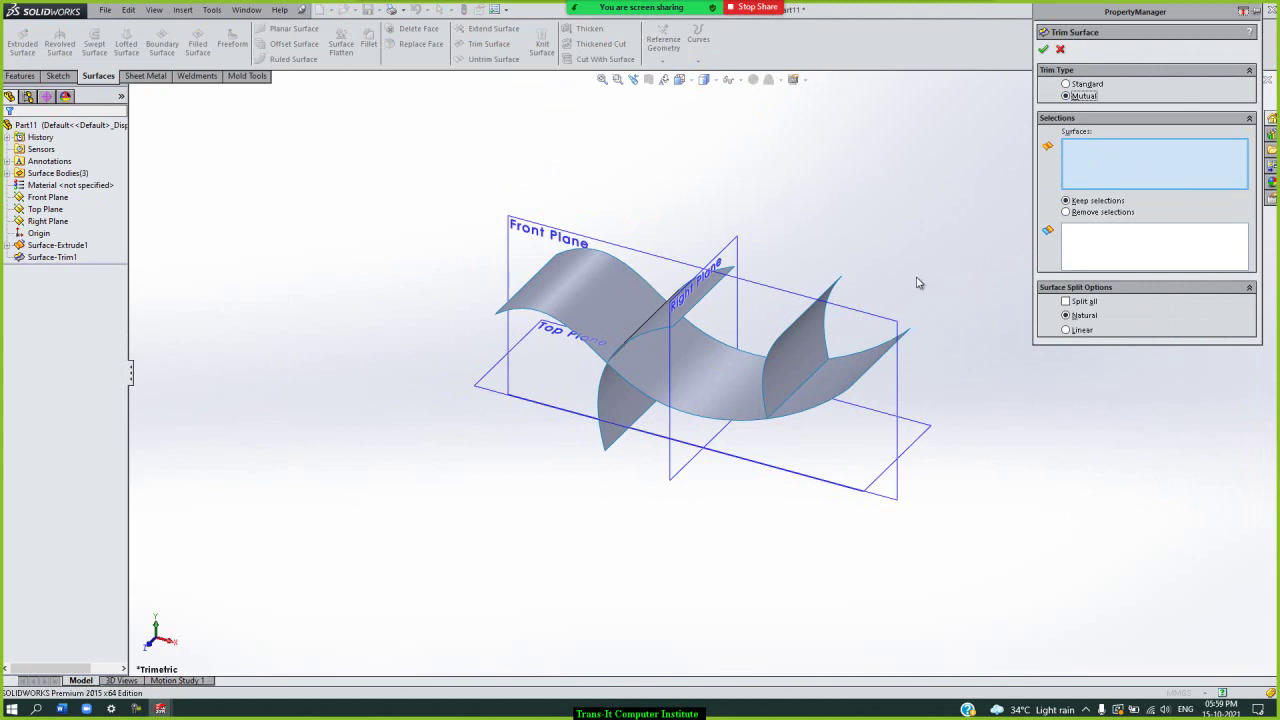
click(737, 395)
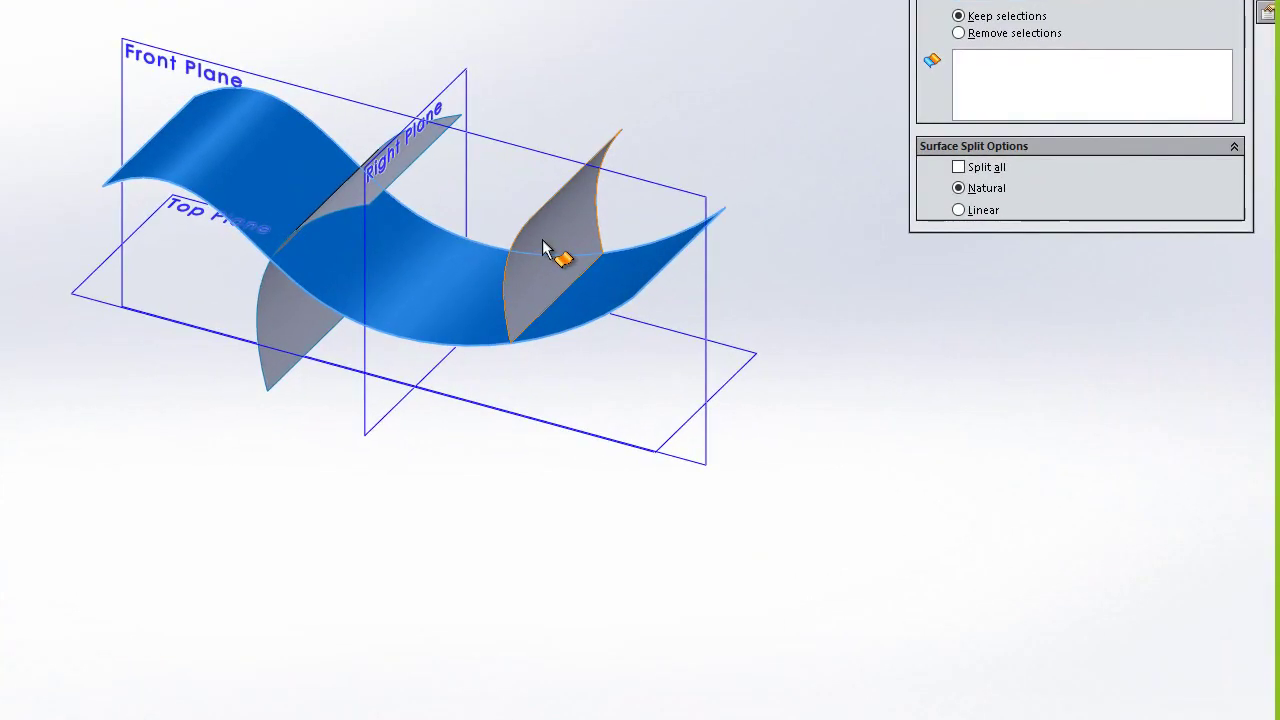
click(543, 250)
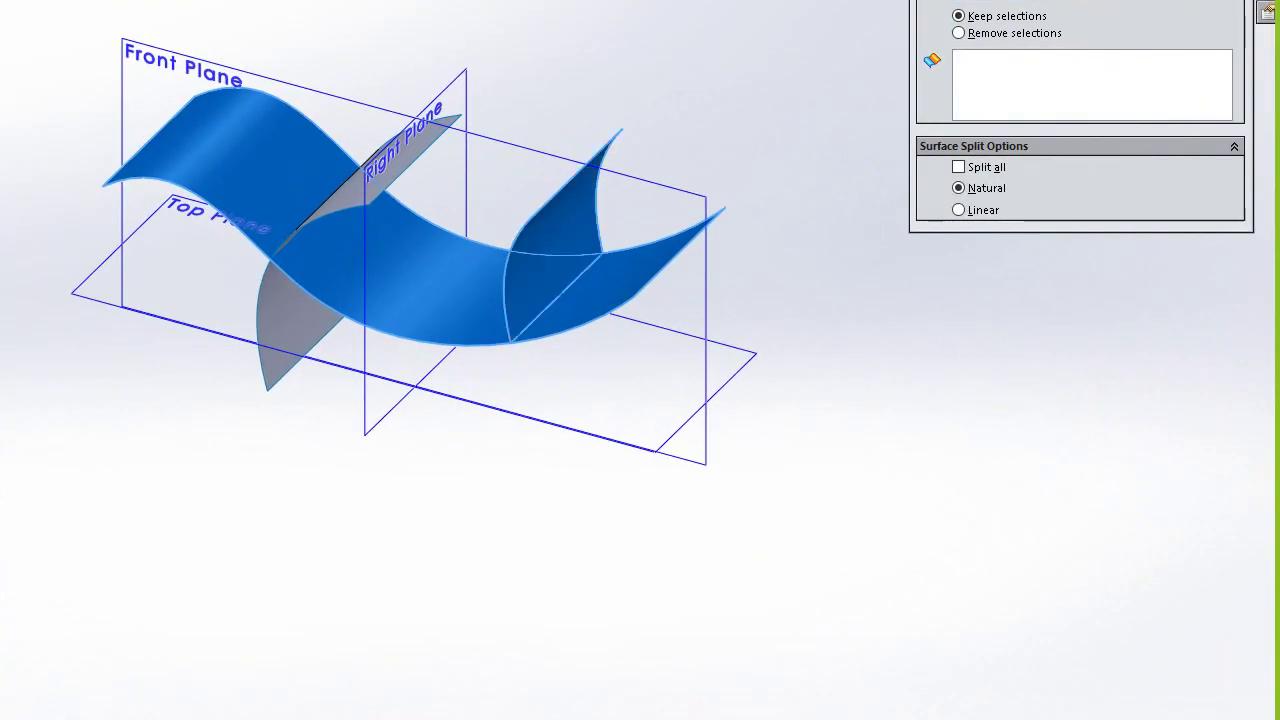
click(1015, 66)
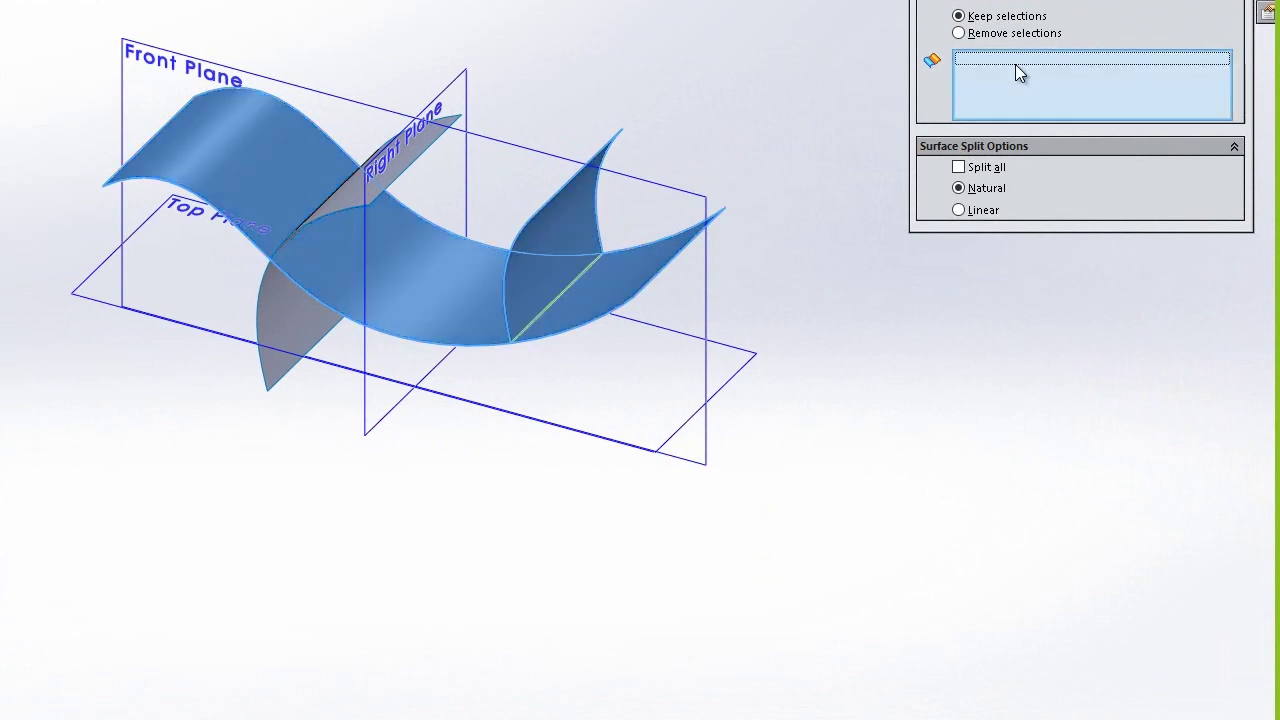
click(441, 271)
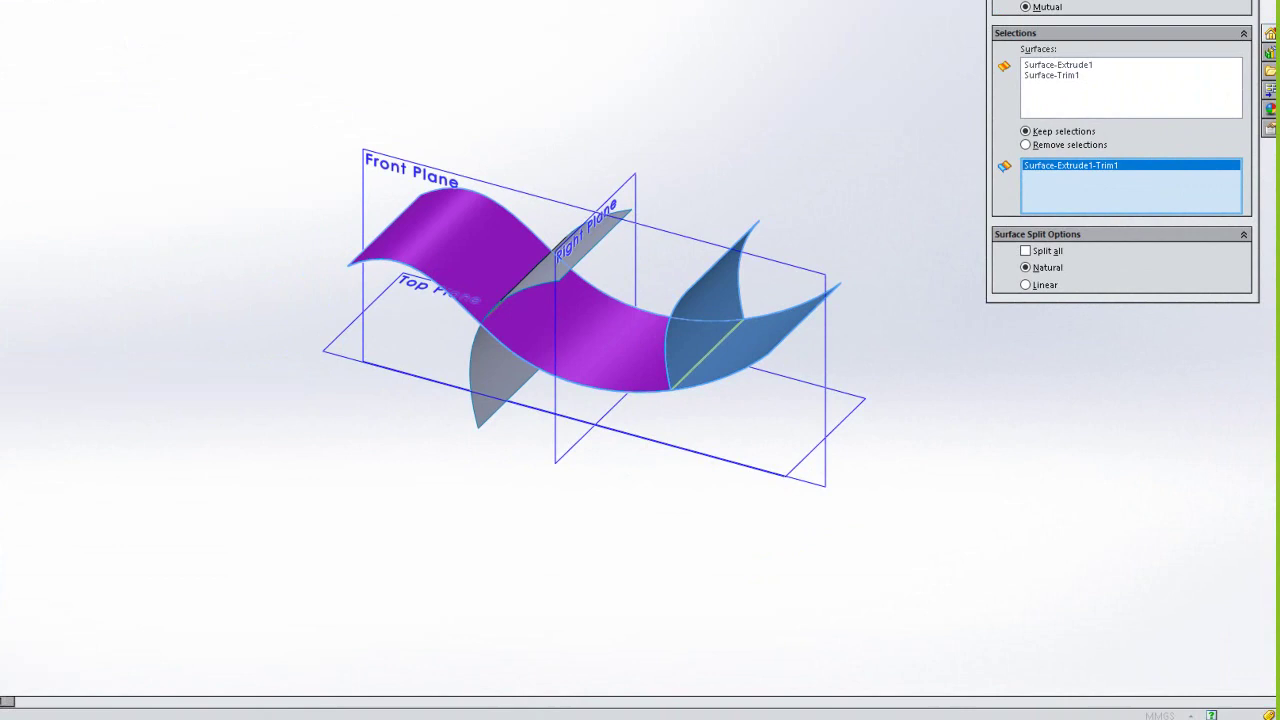
key(Return)
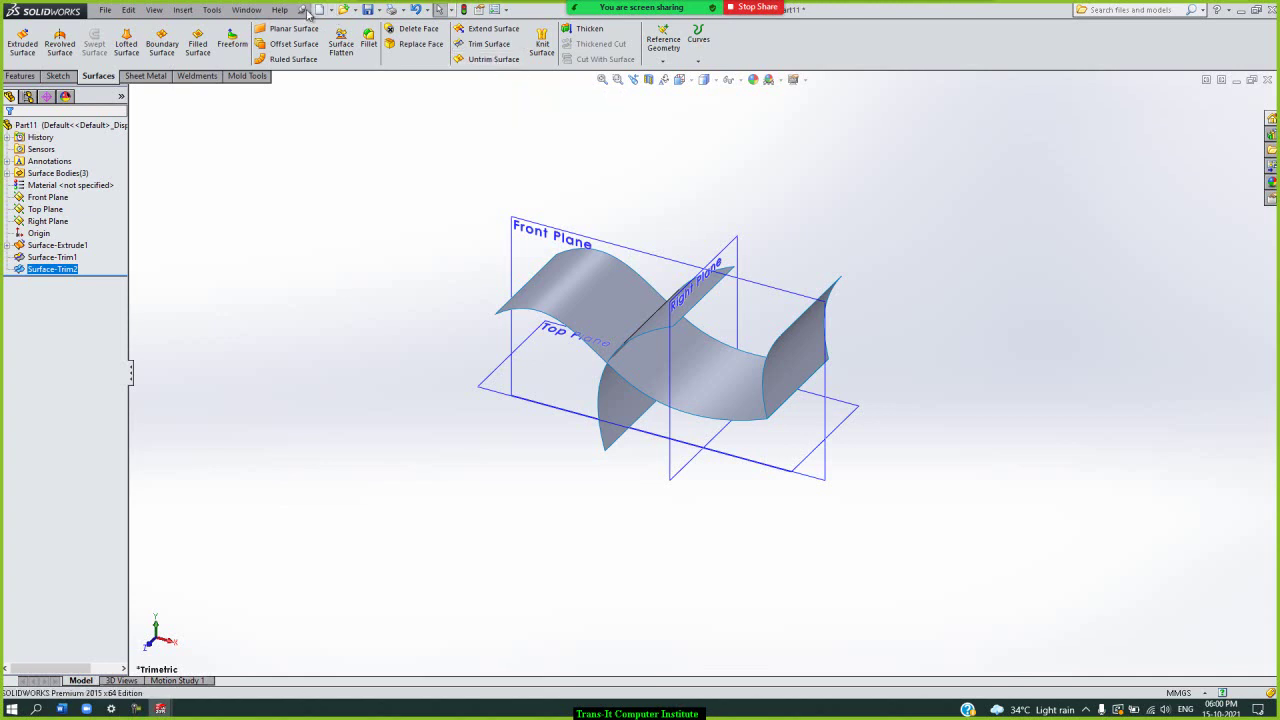
- Switch to Part7 and pick the rectangular box's edge for Untrim Surface
click(252, 12)
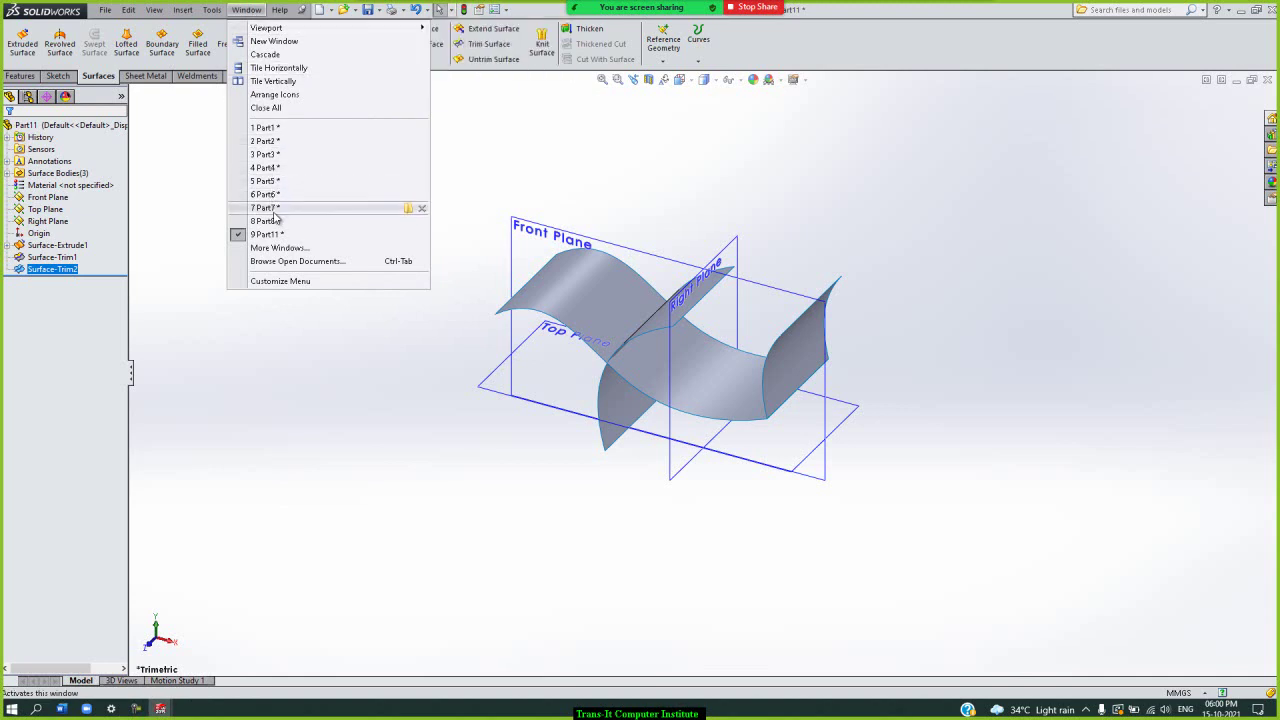
click(273, 210)
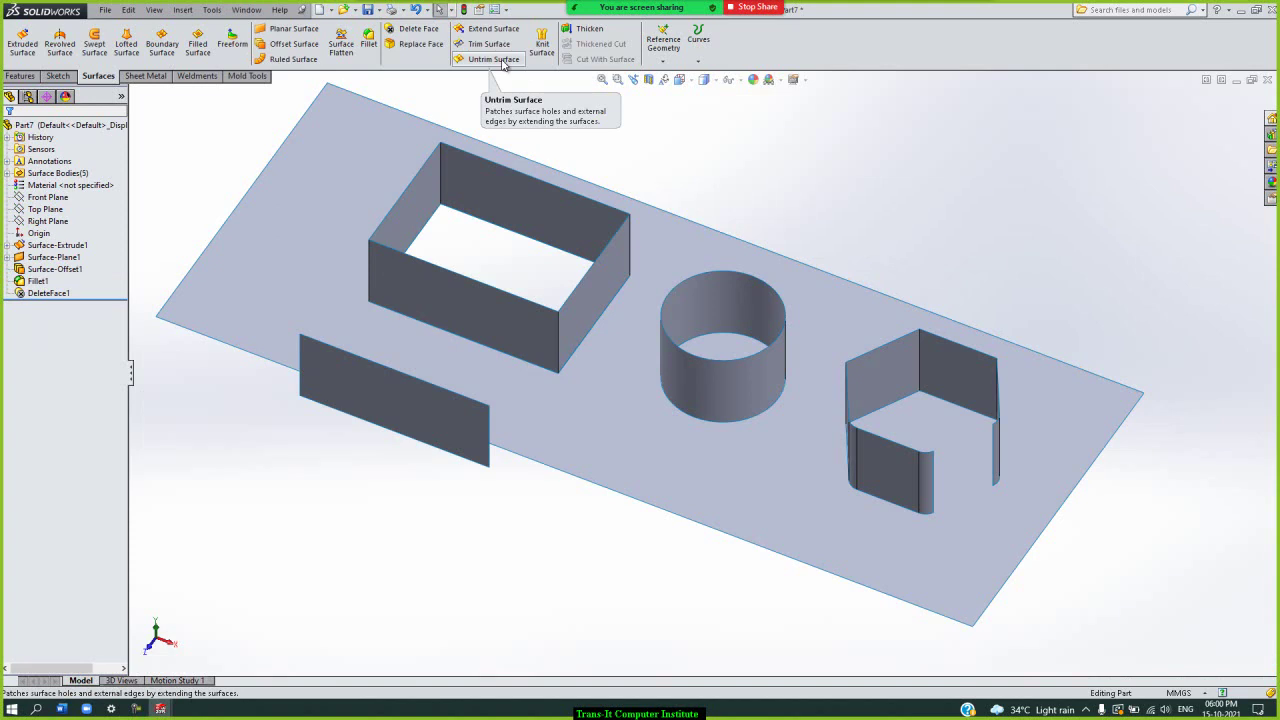
click(505, 60)
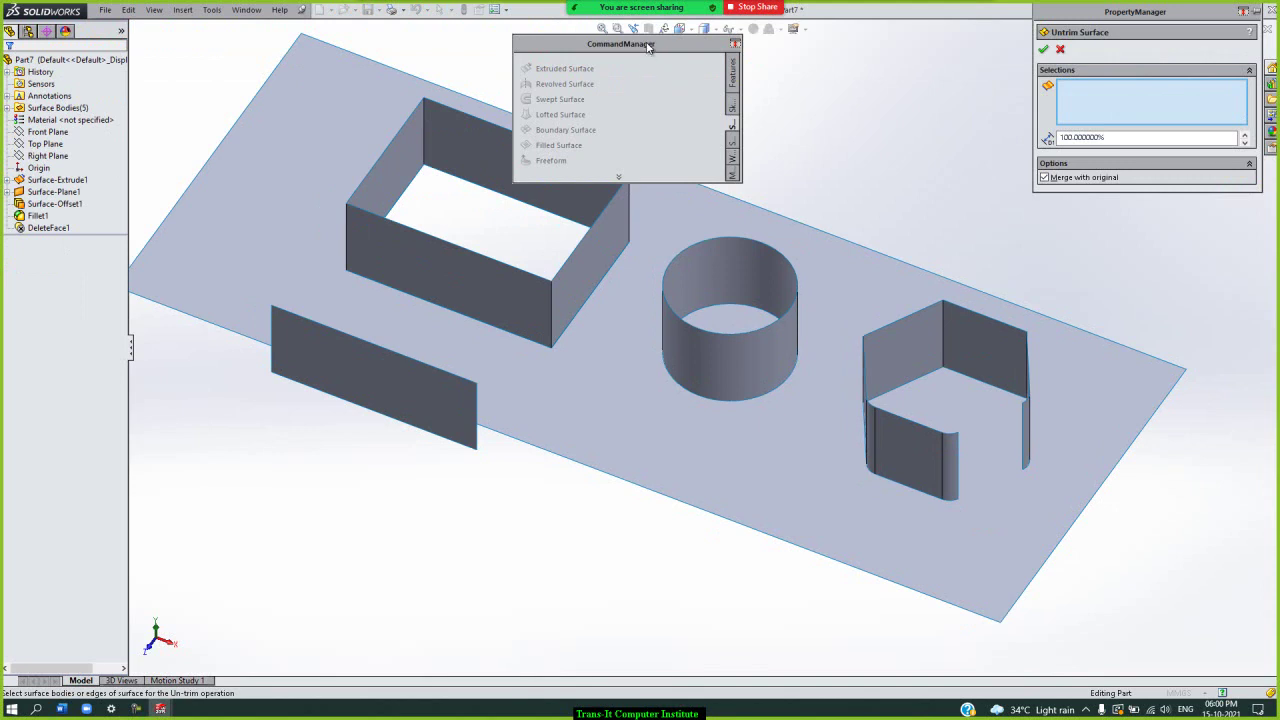
double_click(646, 45)
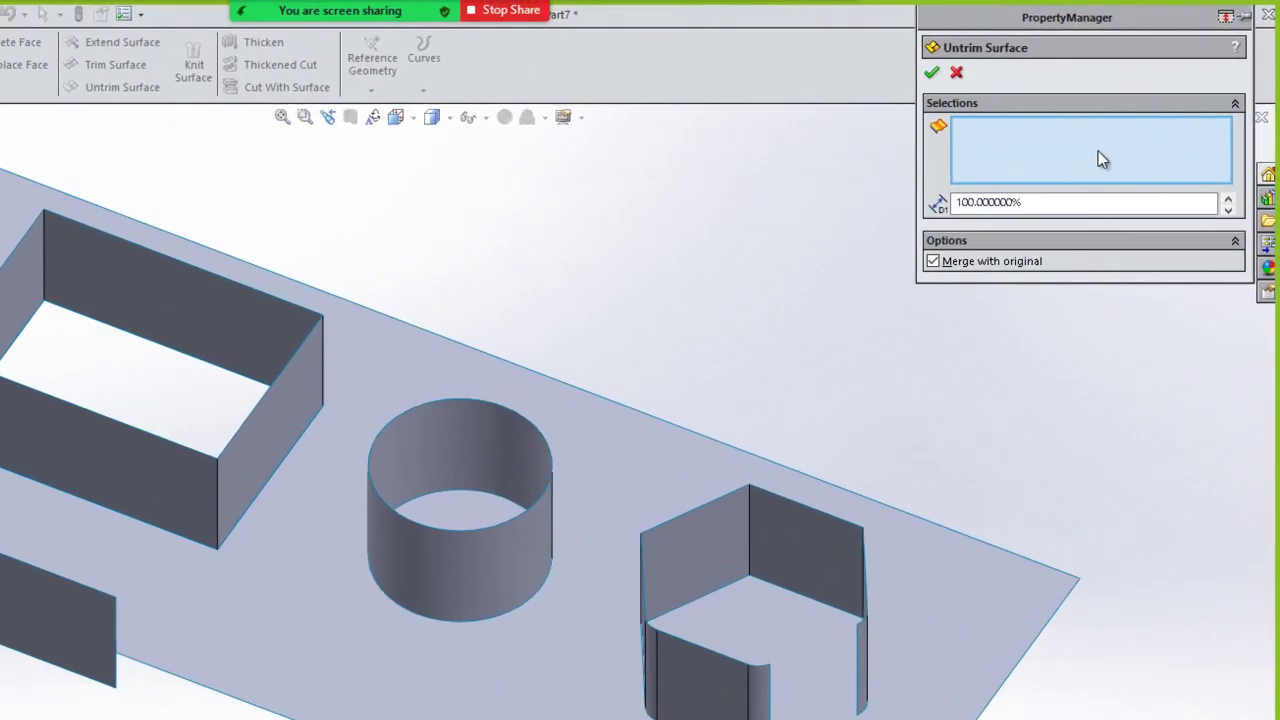
click(1098, 153)
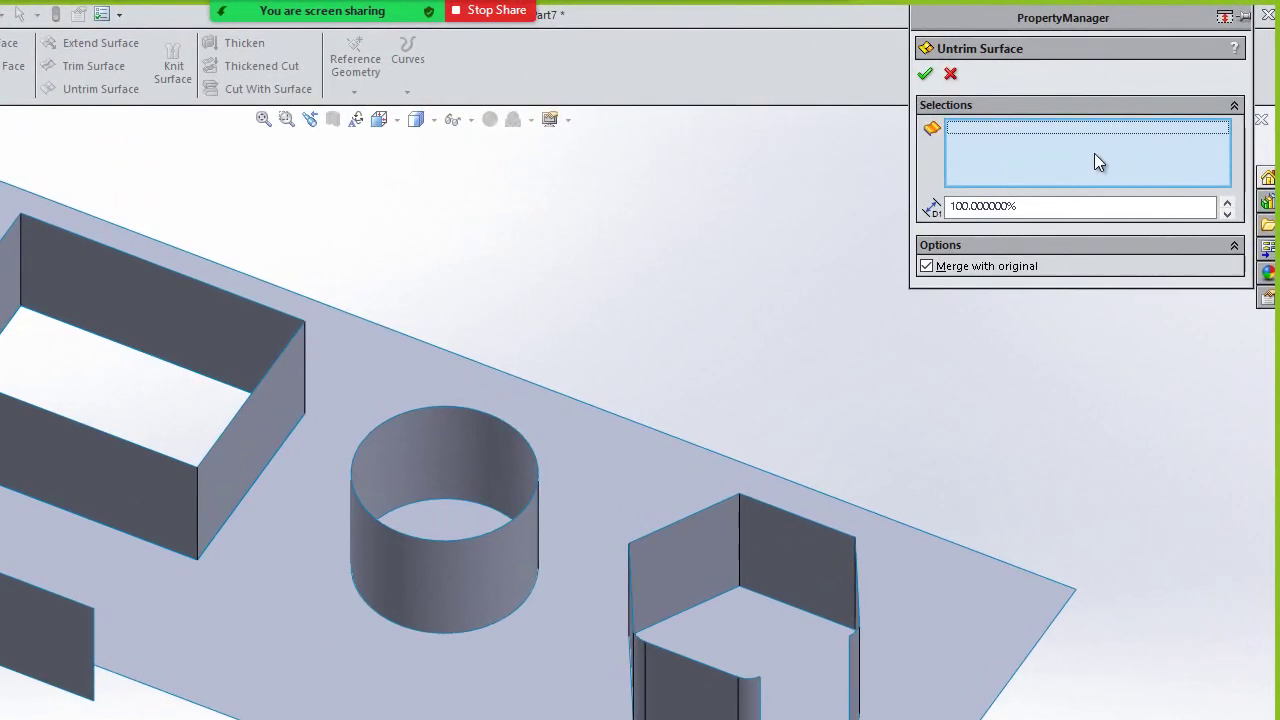
click(272, 368)
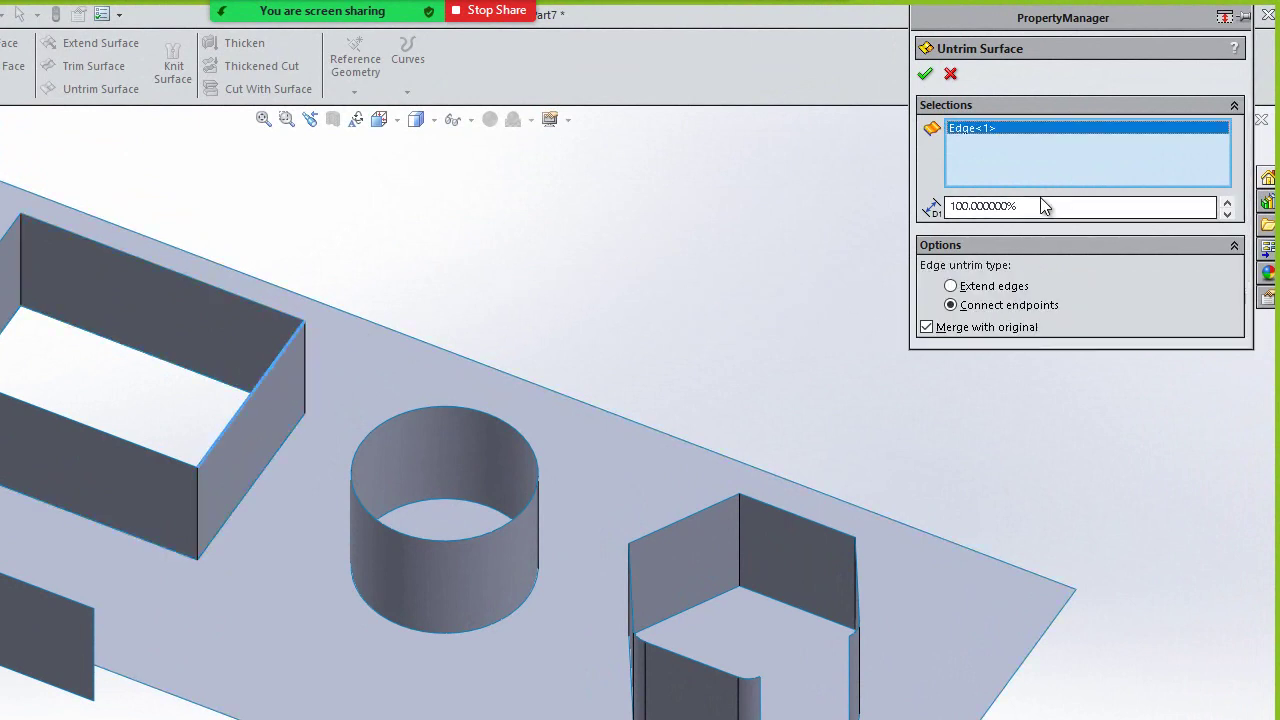
- Compare Extend edges with Connect endpoints, add the top edge, and remove the extra edge
click(985, 288)
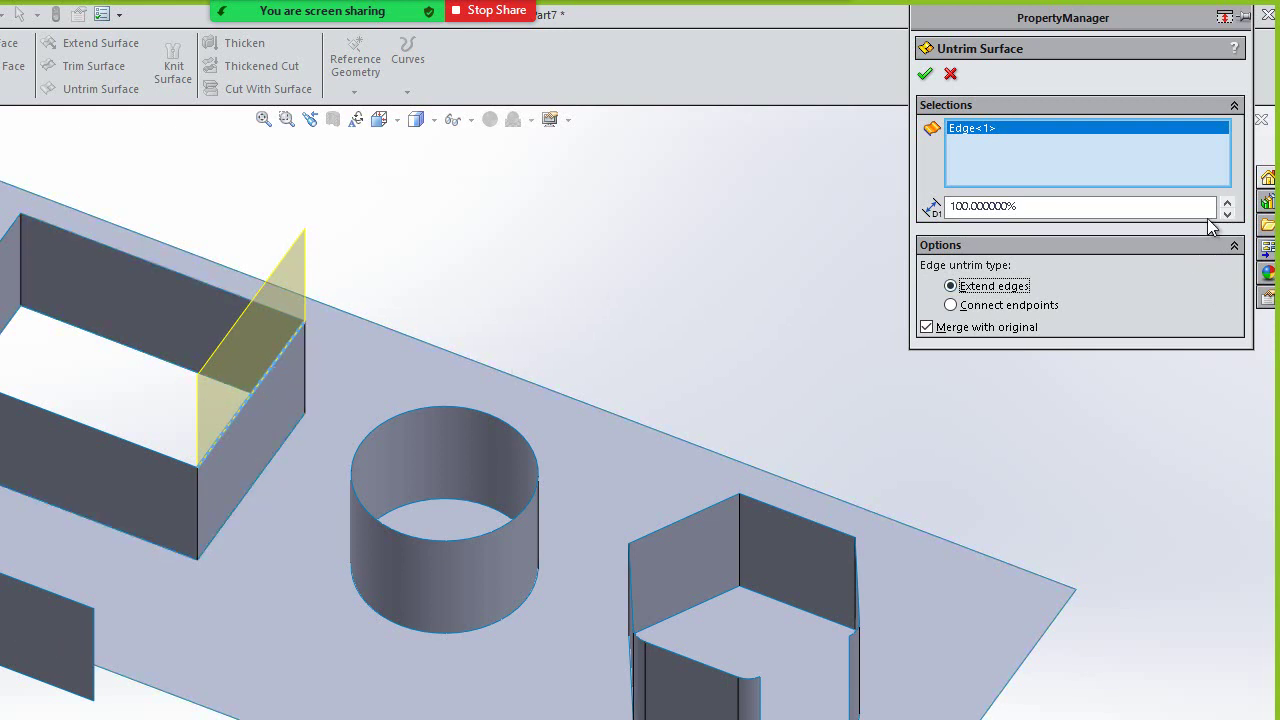
click(1010, 305)
click(25, 220)
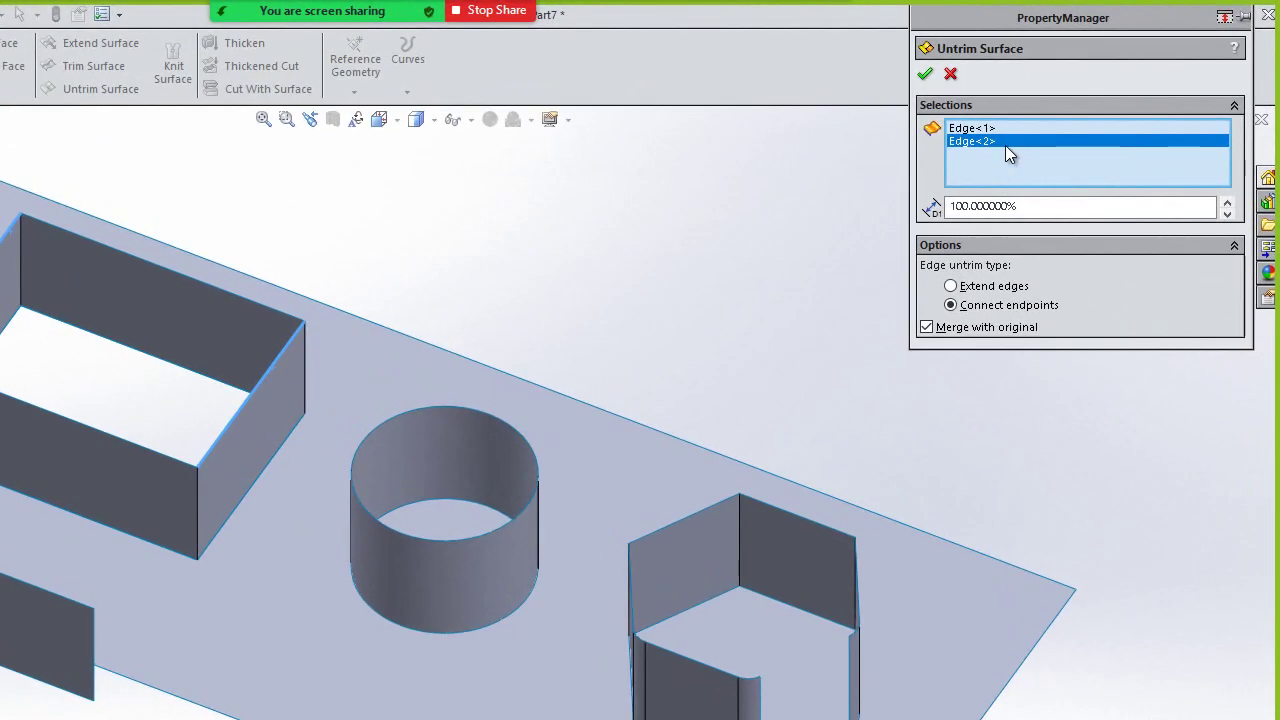
right_click(1004, 140)
click(1067, 173)
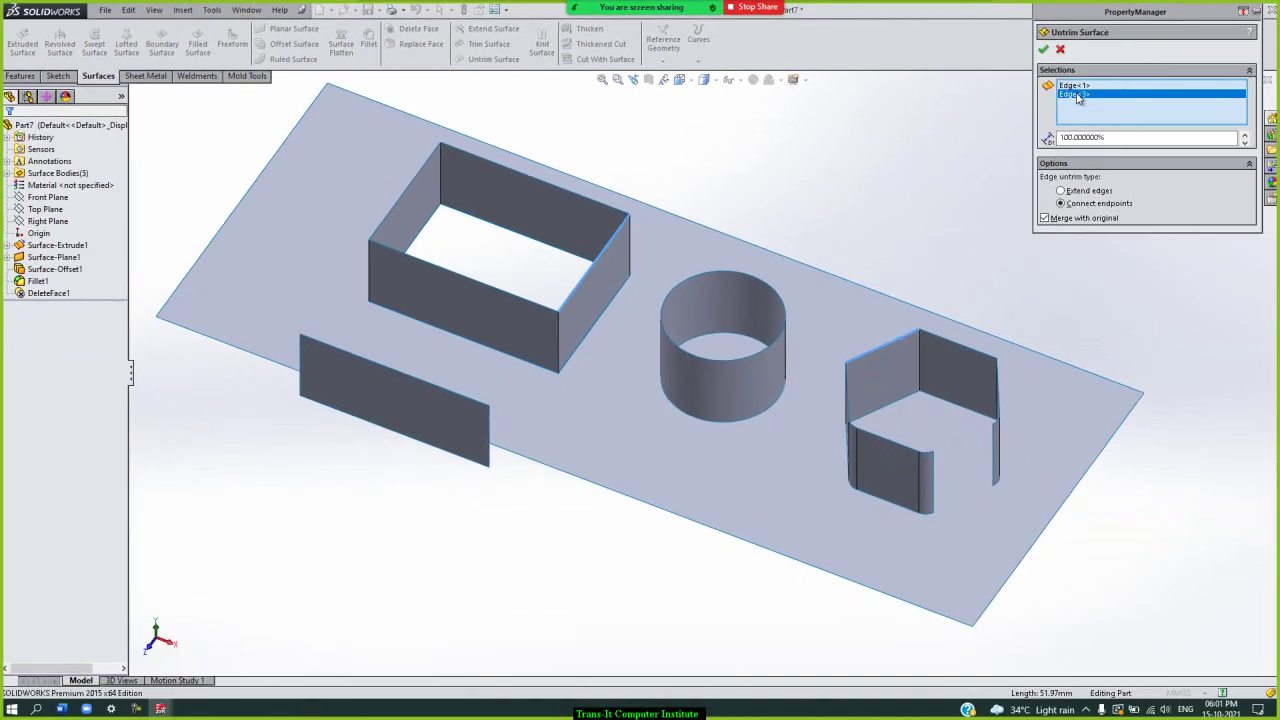
- Untrim only the back wall's top edge with Extend edges, creating Surface-Untrim2
right_click(1076, 94)
click(1104, 115)
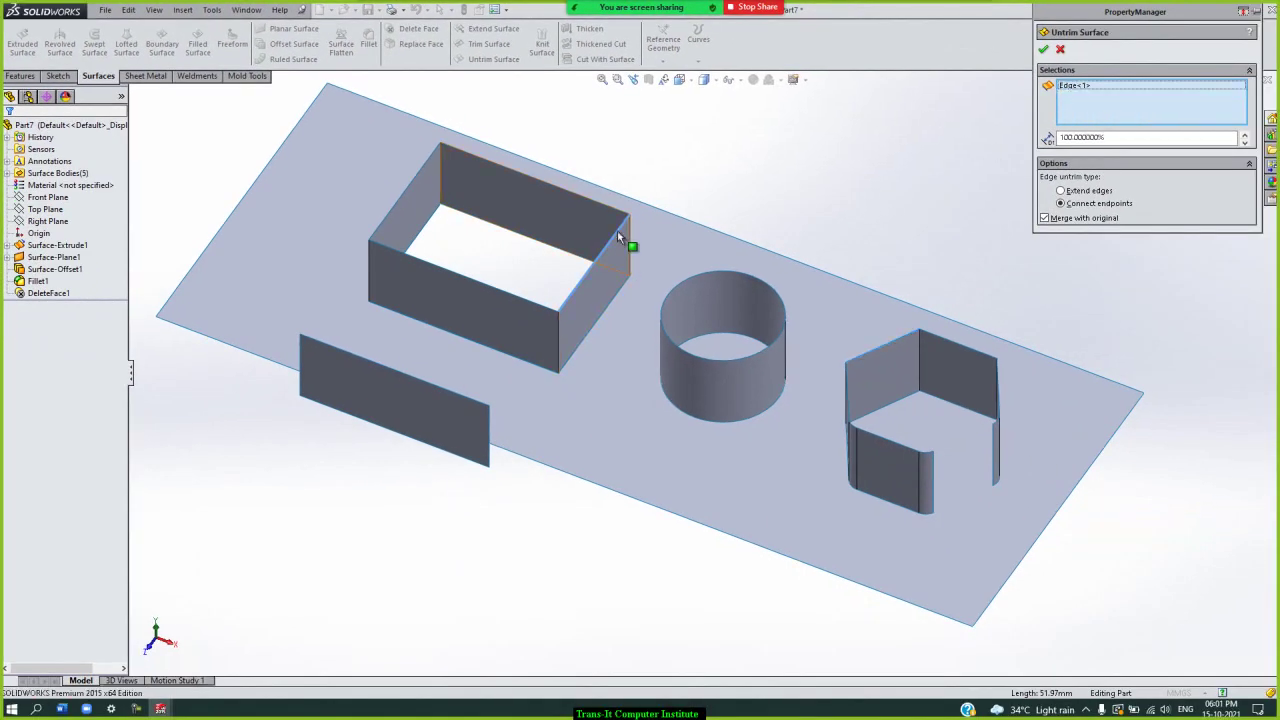
click(617, 230)
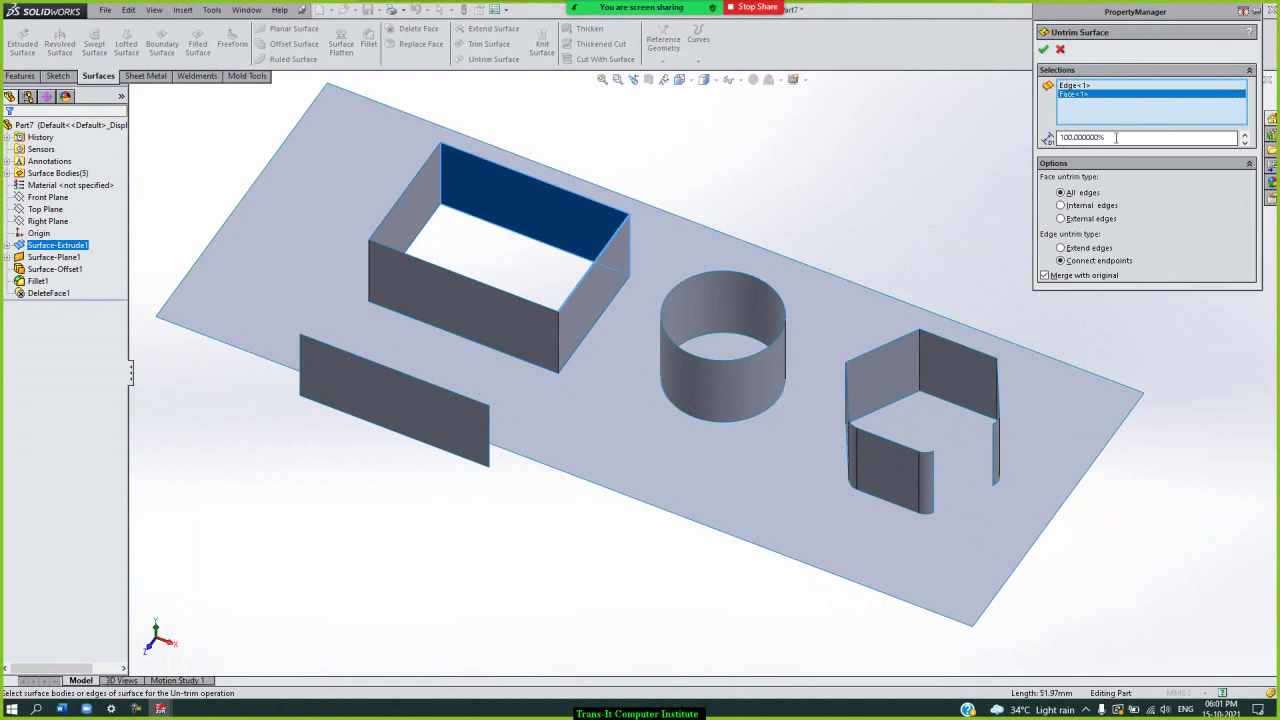
right_click(1095, 99)
click(1119, 110)
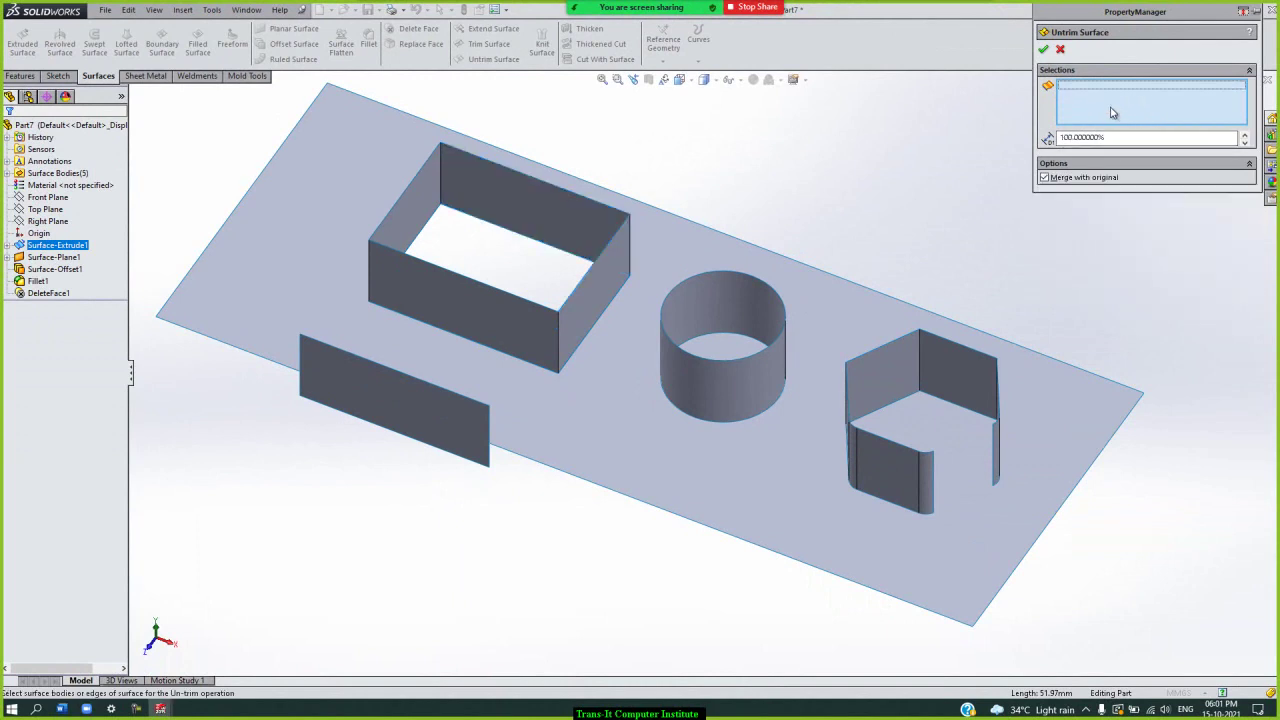
click(614, 212)
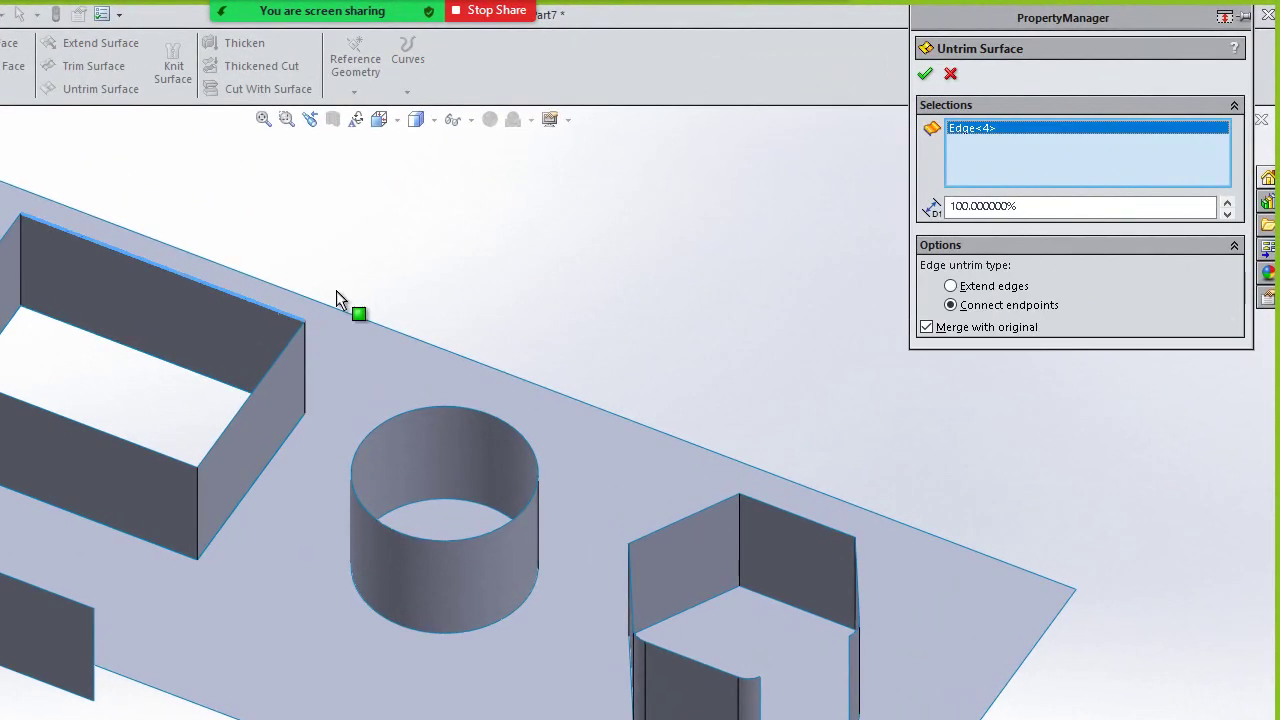
click(990, 284)
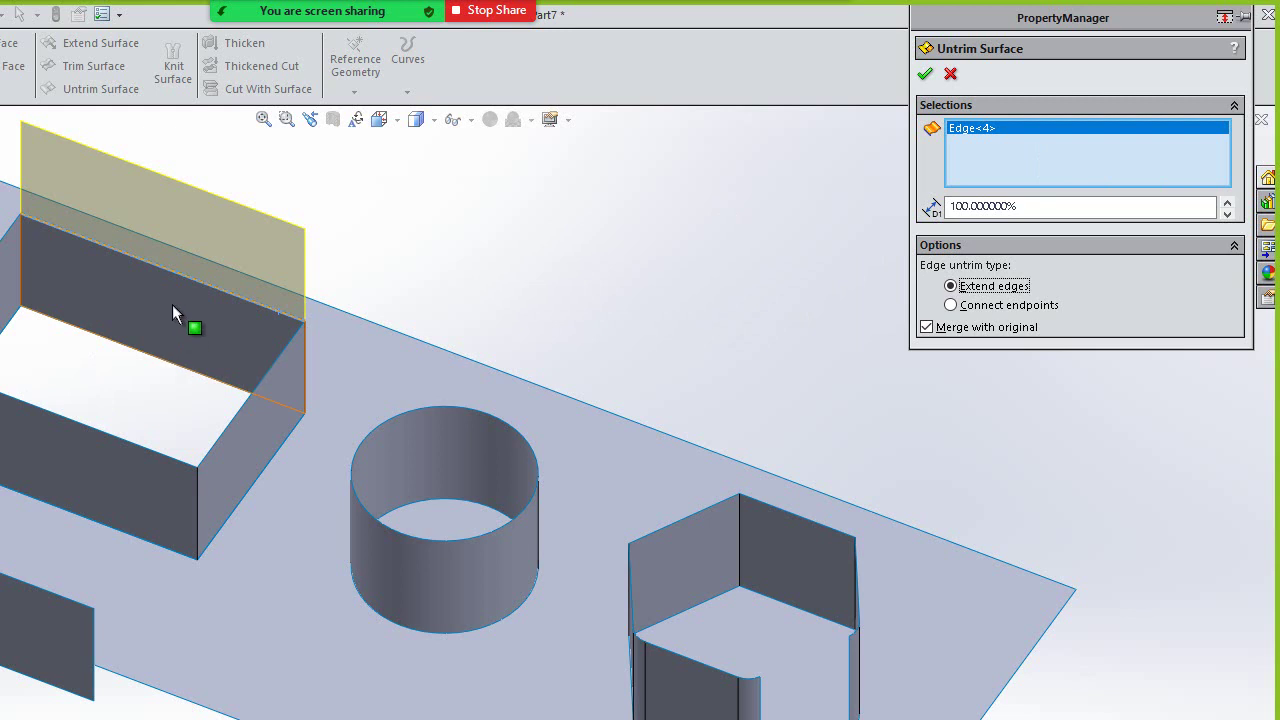
click(925, 74)
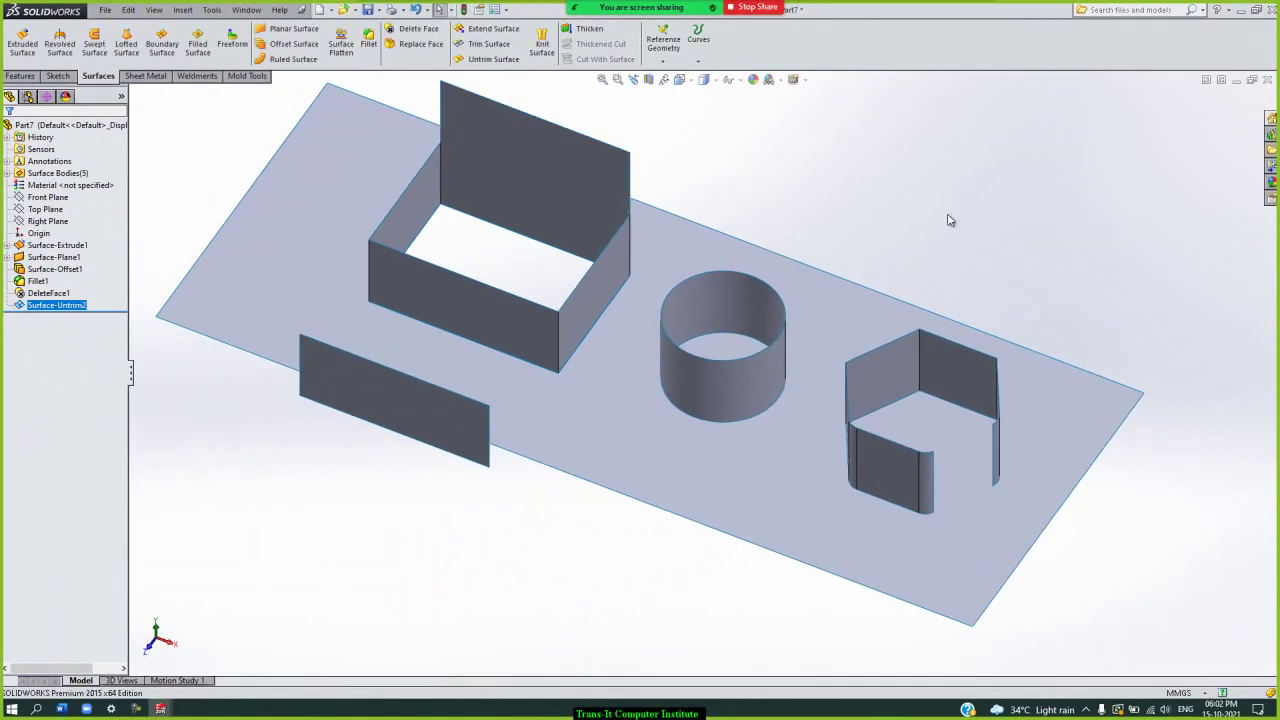
click(966, 204)
- Switch through Part8, Part9 and Part6 via the Window menu, then start File > New
click(248, 12)
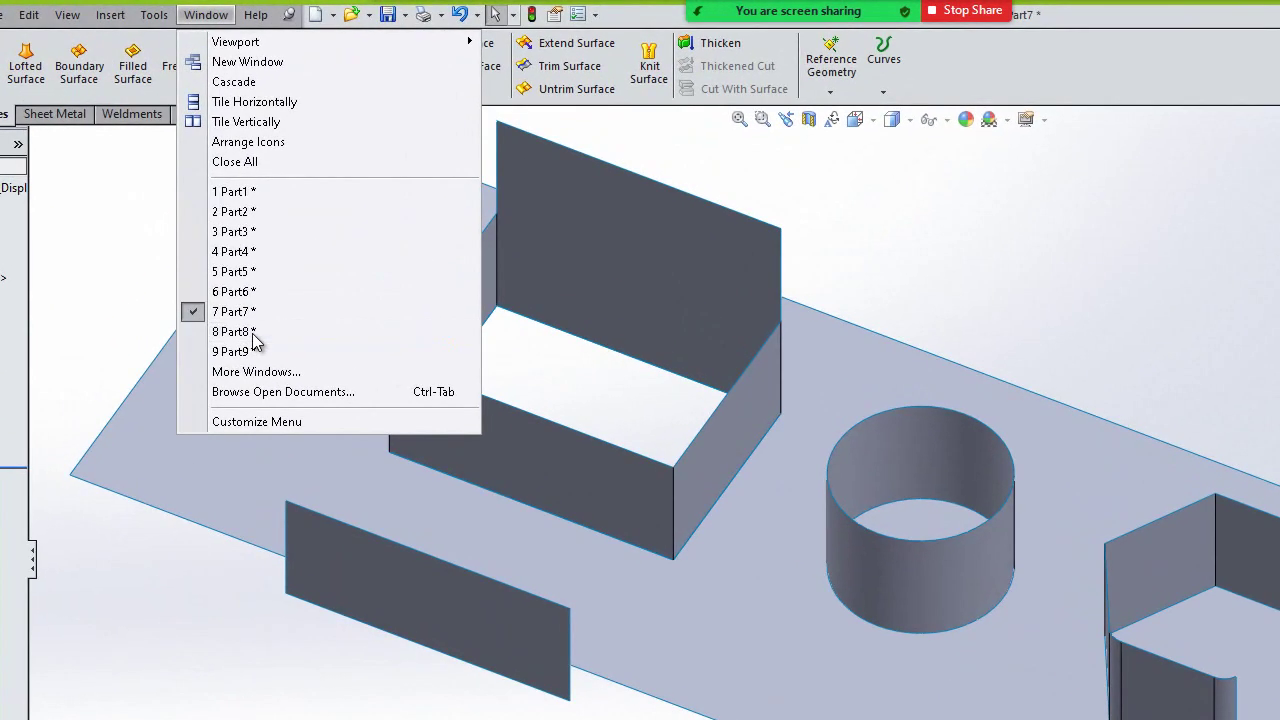
click(265, 220)
click(206, 14)
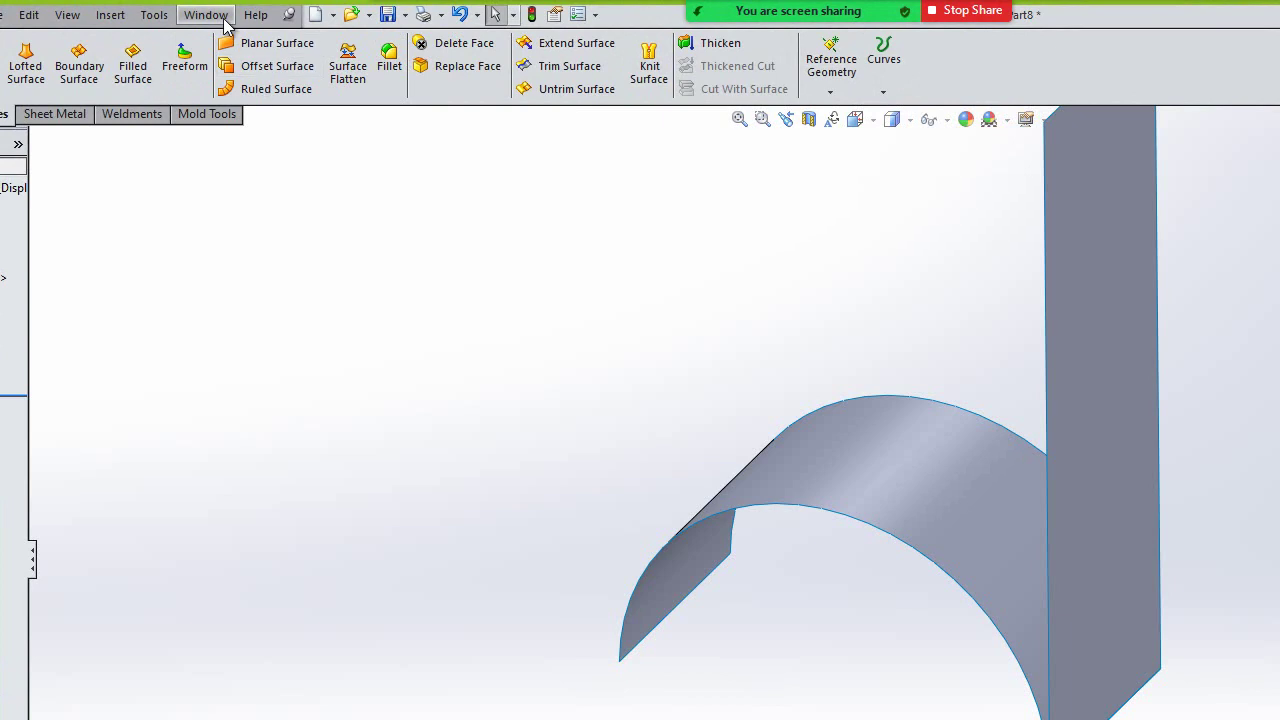
click(240, 356)
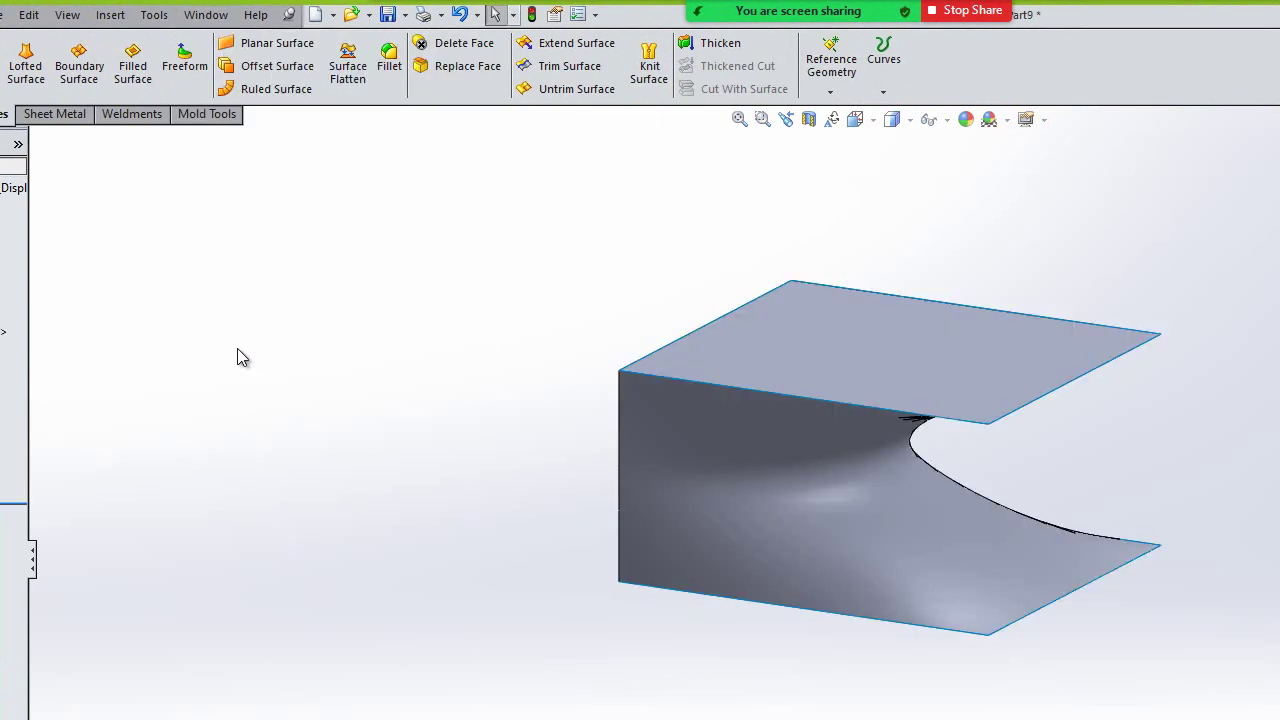
click(213, 12)
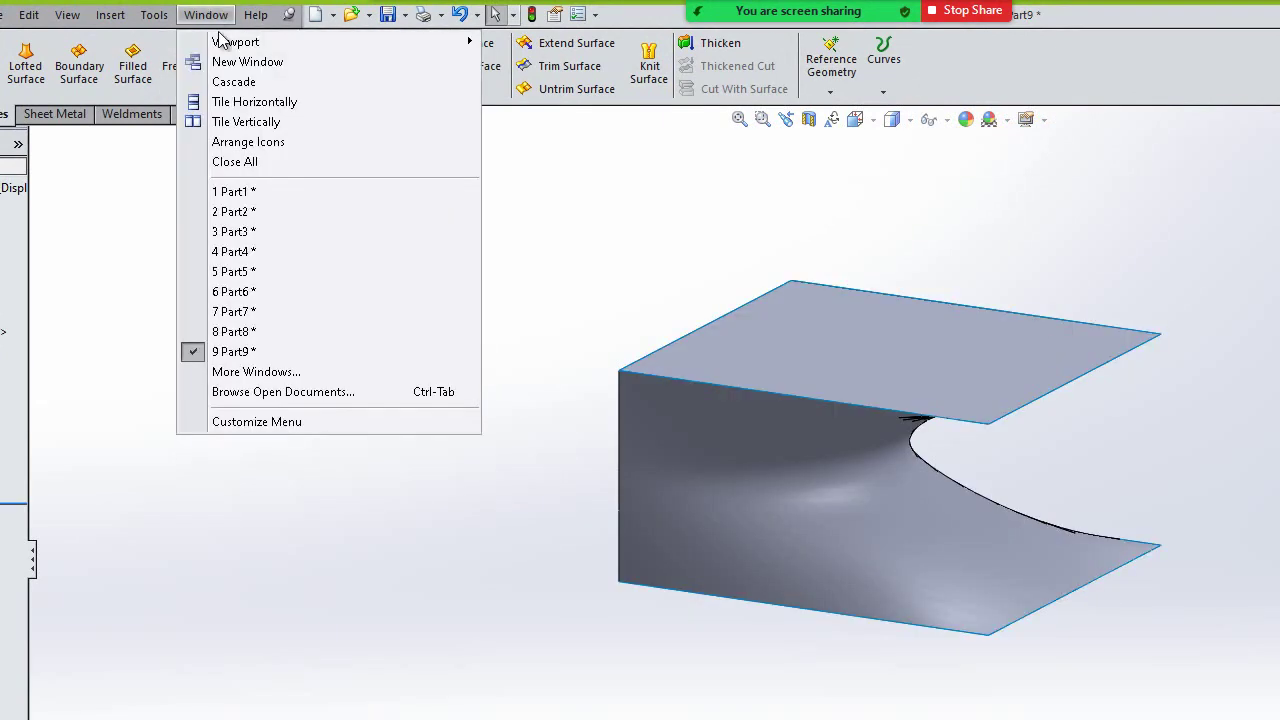
click(271, 294)
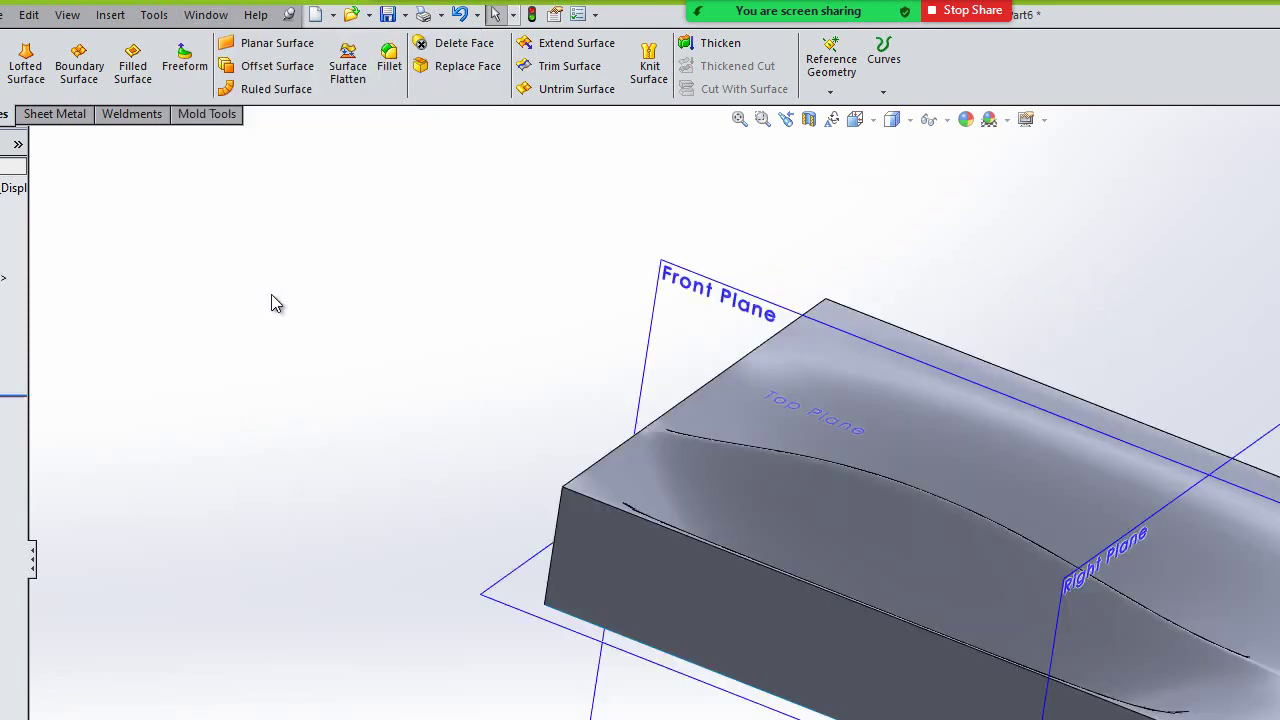
click(206, 14)
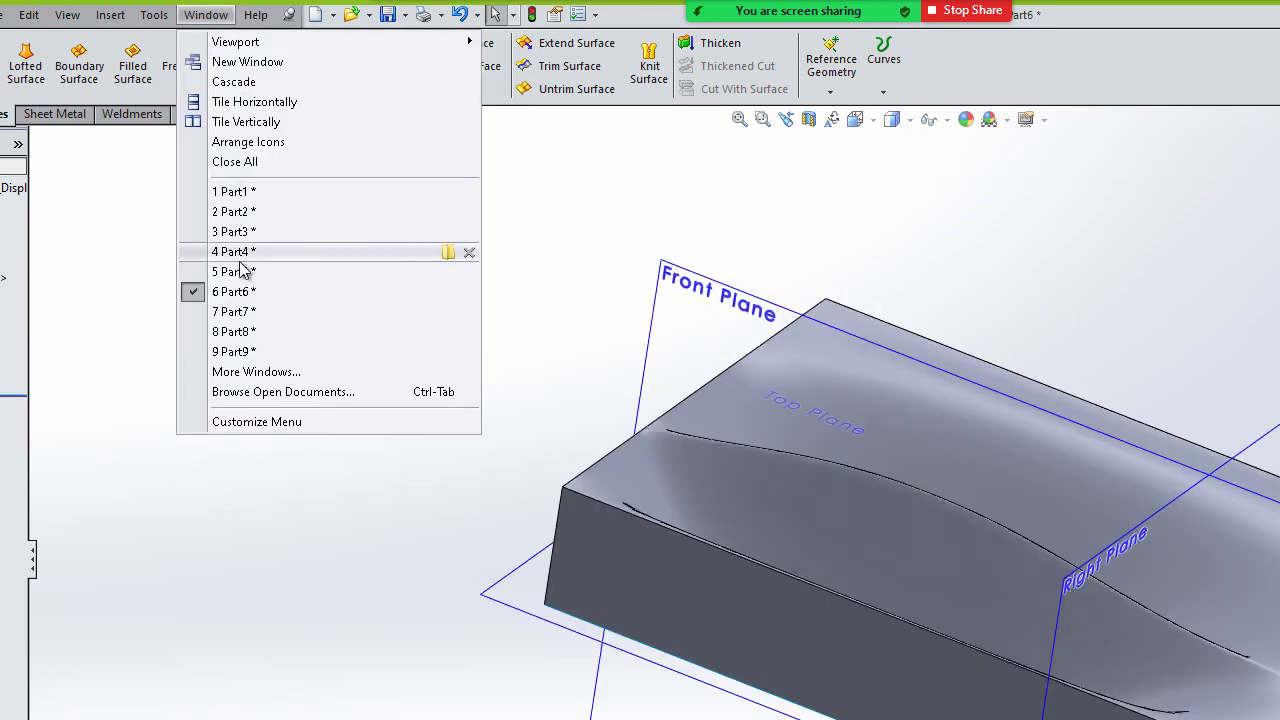
click(541, 232)
click(5, 14)
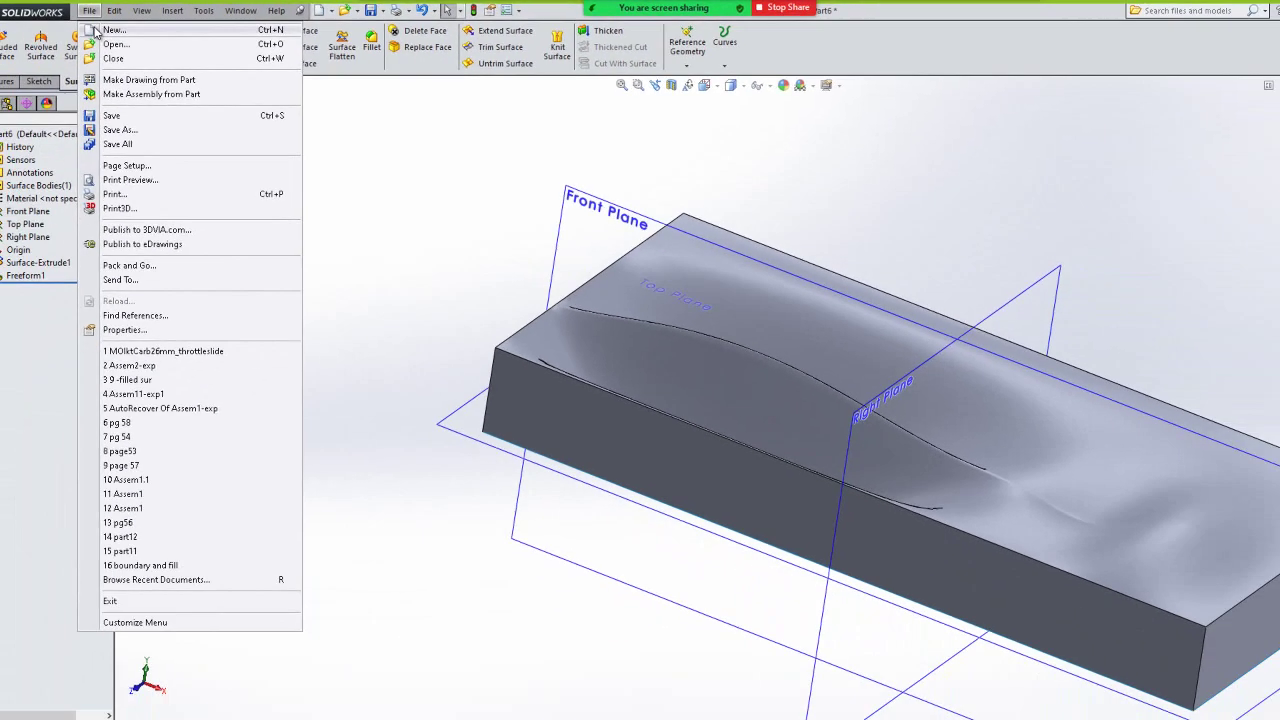
click(125, 29)
- In a new part, surface-extrude an origin-centred rectangle on the Top Plane 10 mm
click(468, 437)
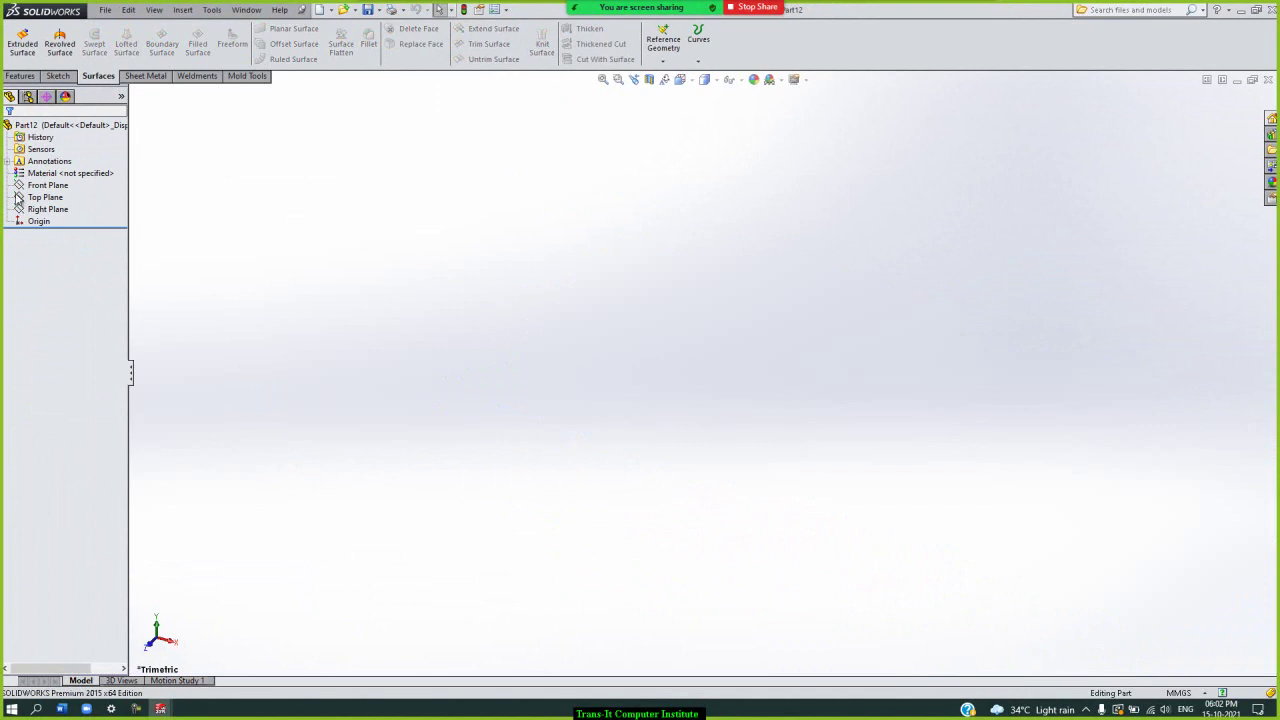
click(40, 50)
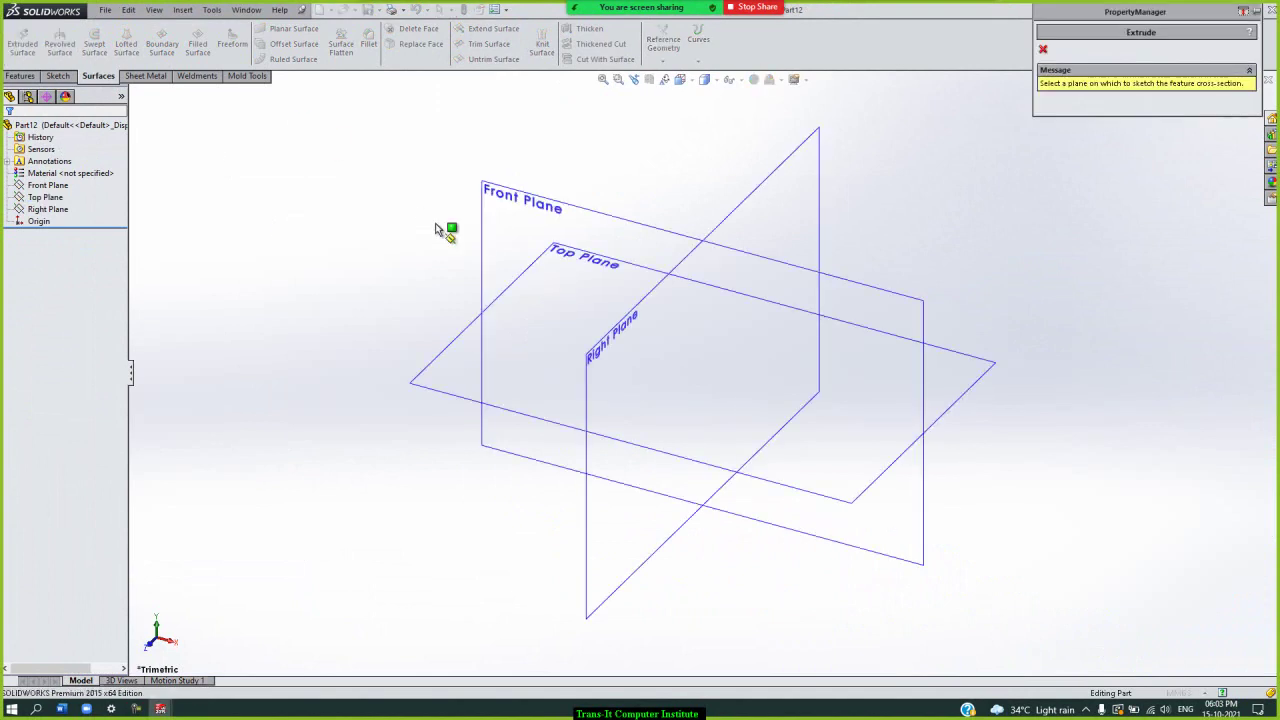
click(584, 256)
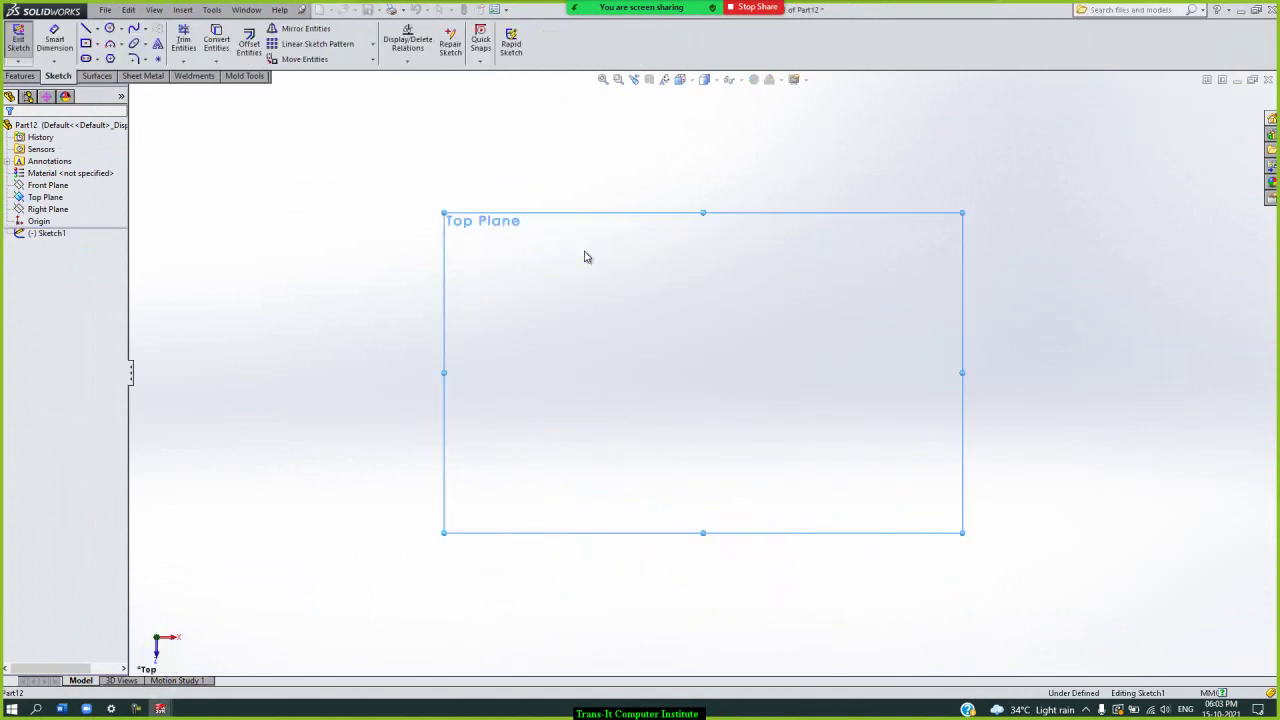
click(88, 47)
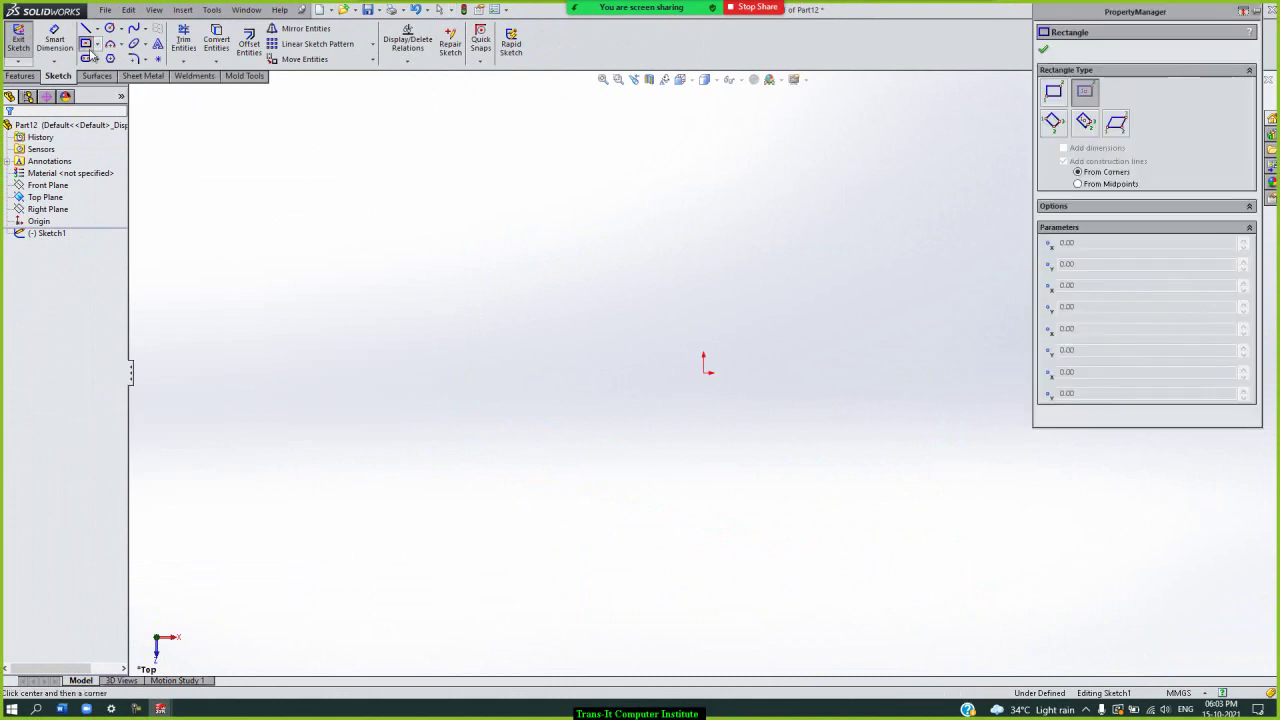
click(704, 371)
click(584, 444)
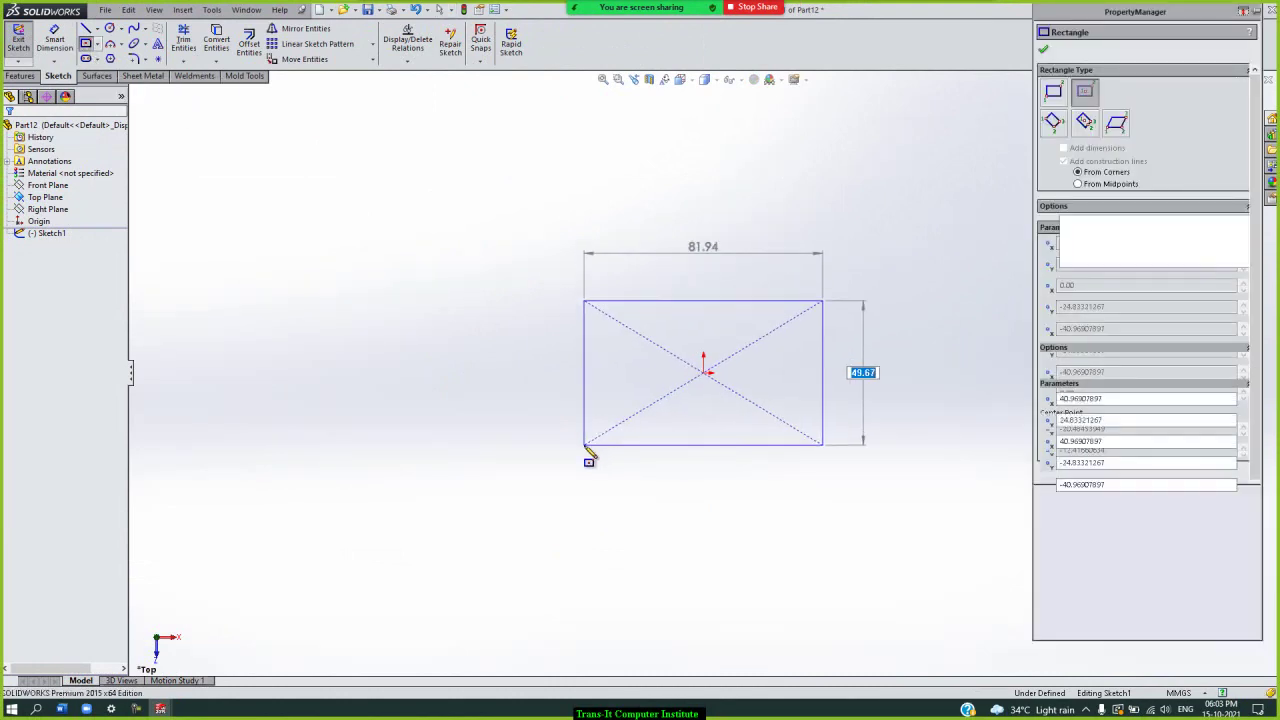
click(1044, 52)
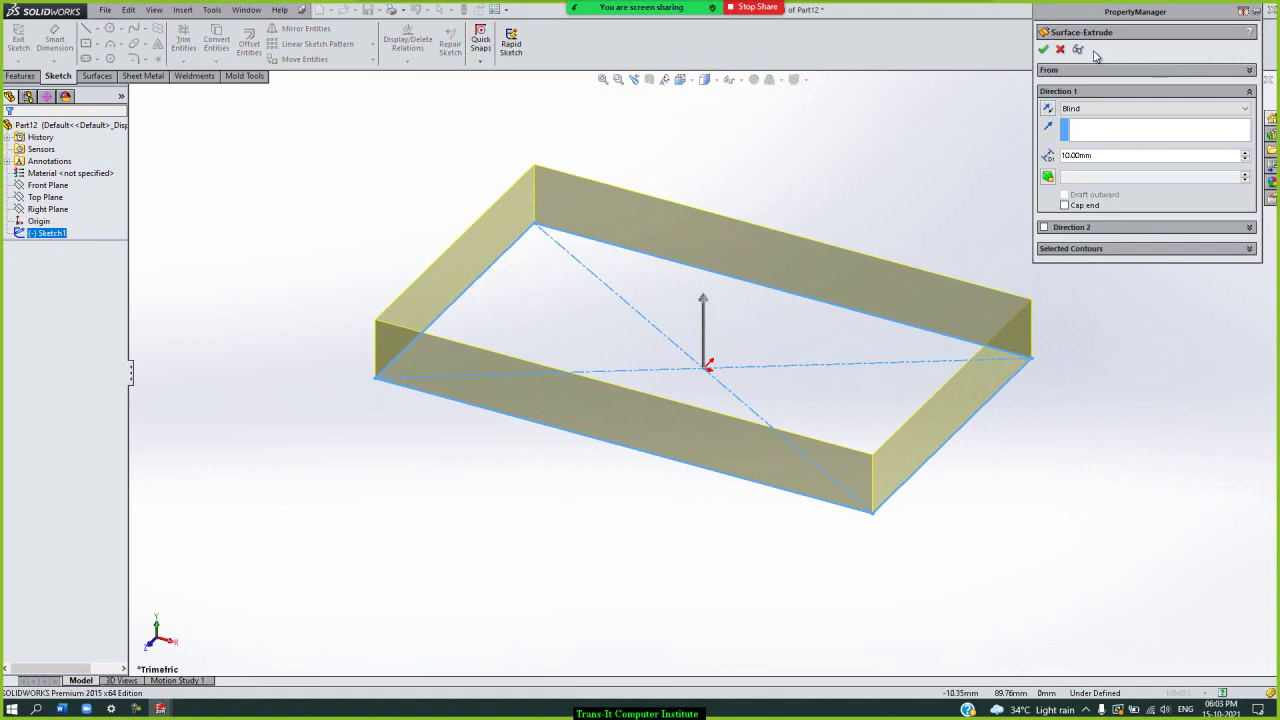
click(1046, 50)
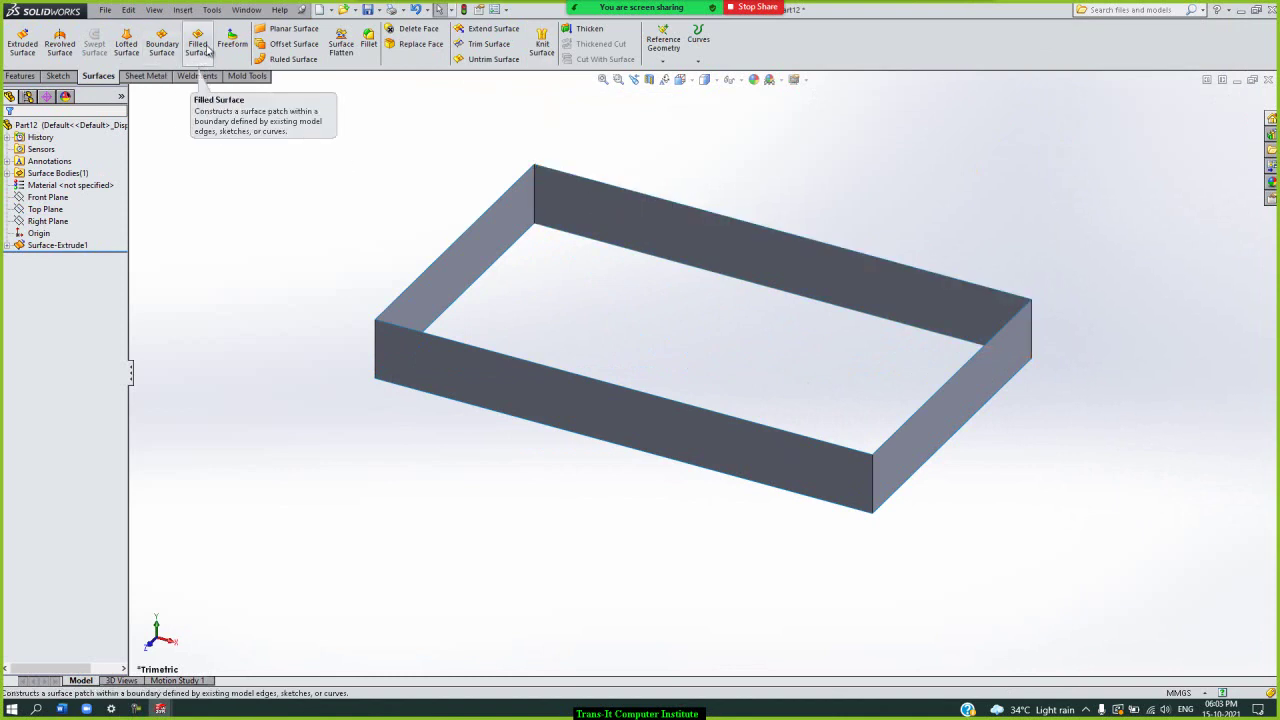
- Create Surface-Plane1 bounded by the box's four top edges, then review the Surface Bodies list
click(290, 28)
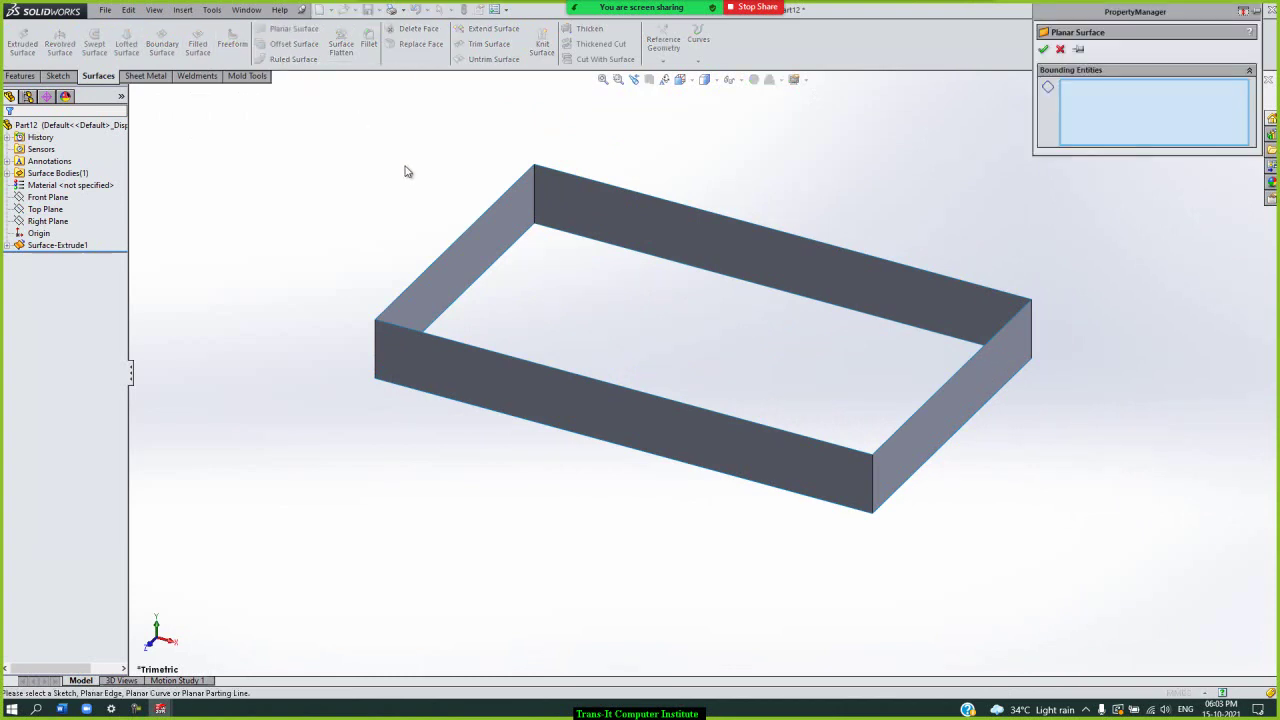
click(499, 202)
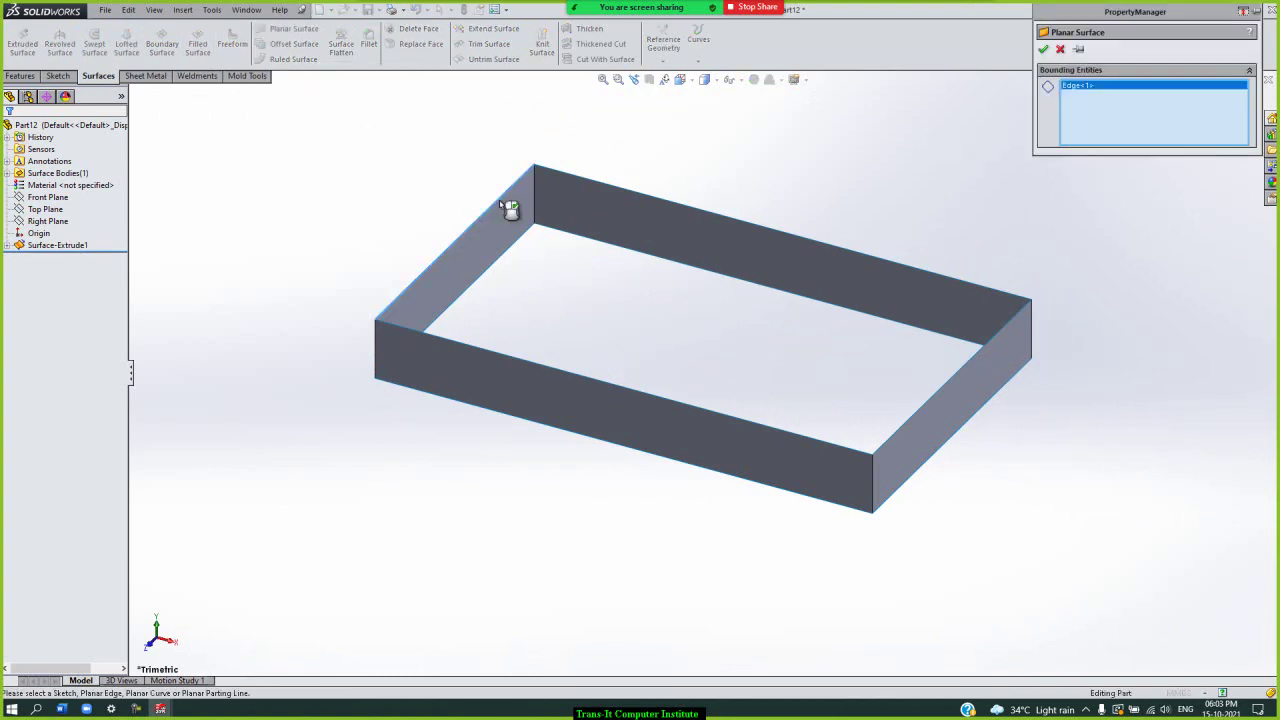
click(612, 189)
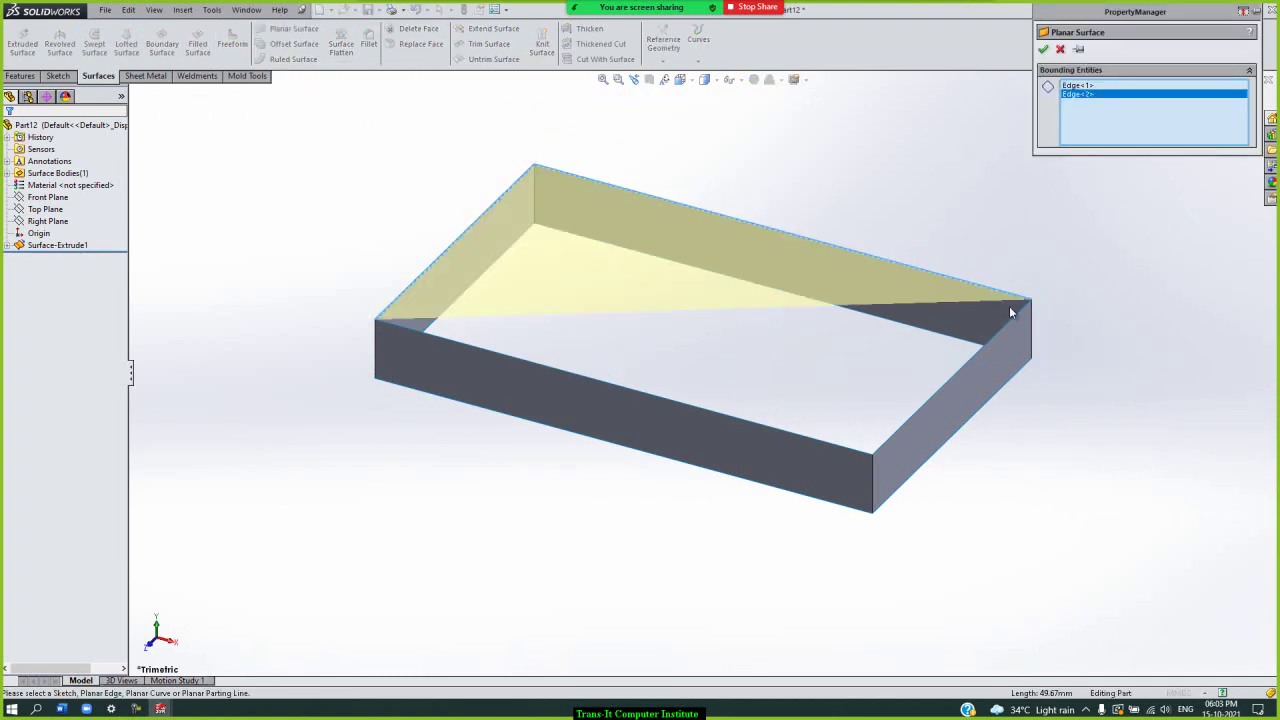
click(977, 355)
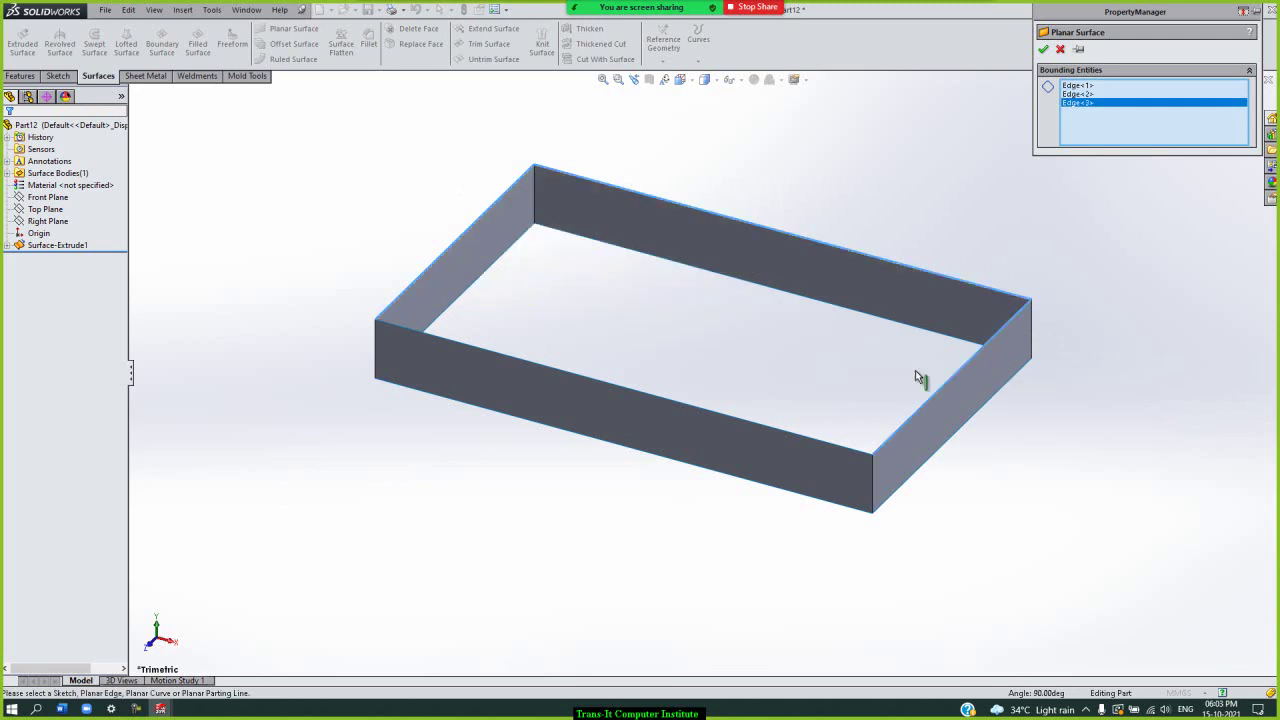
click(774, 432)
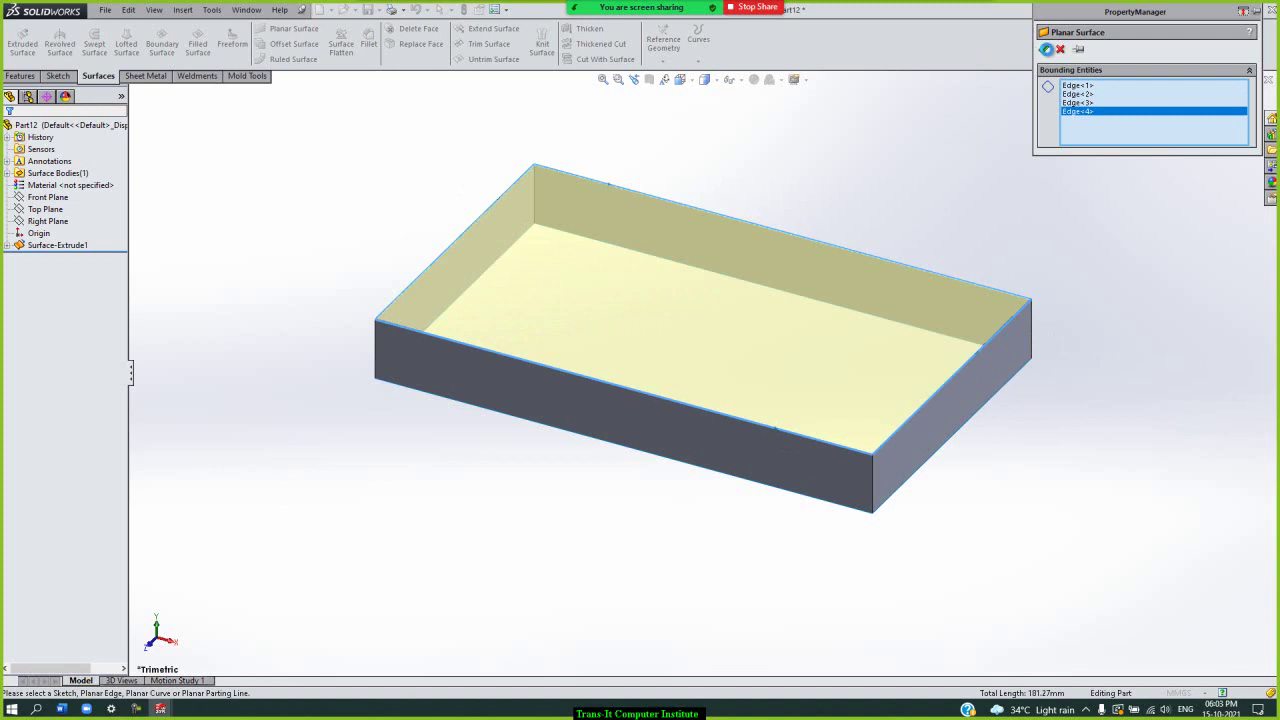
click(1041, 49)
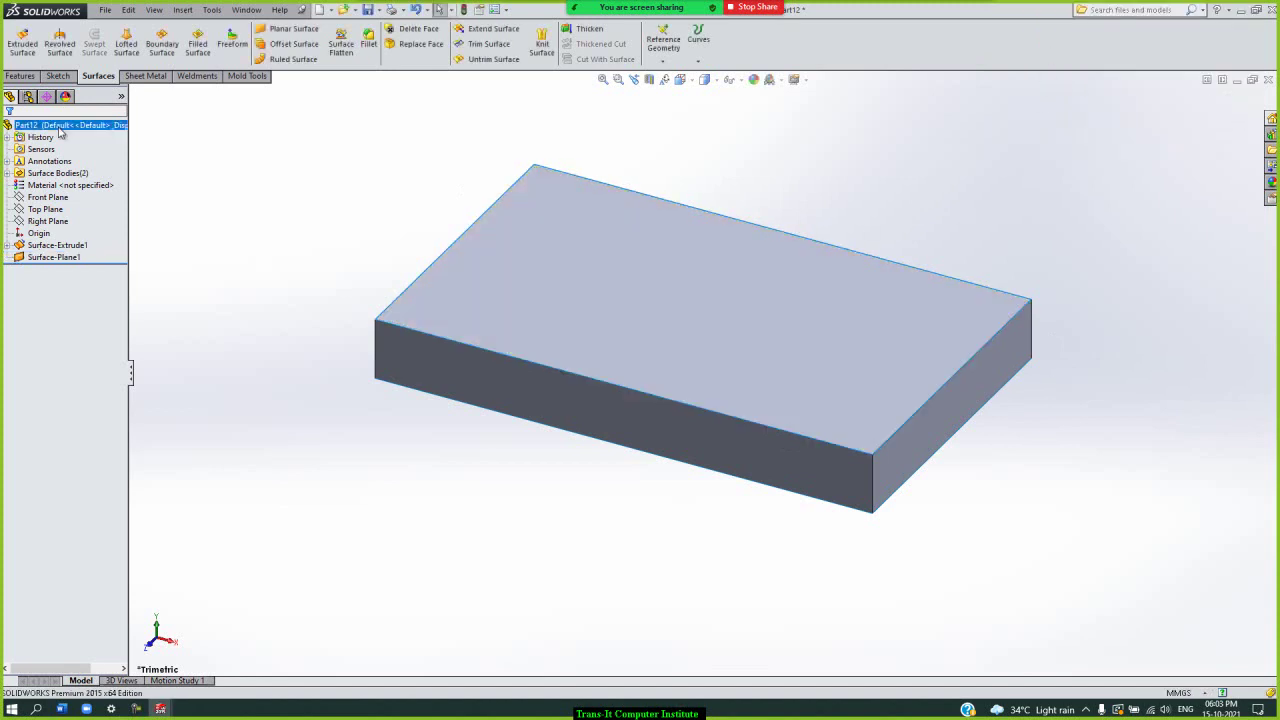
click(7, 173)
click(62, 197)
click(247, 199)
- From the bottom view, close the four bottom edges with a Filled Surface patch
key(shift+Up)
key(shift+Up)
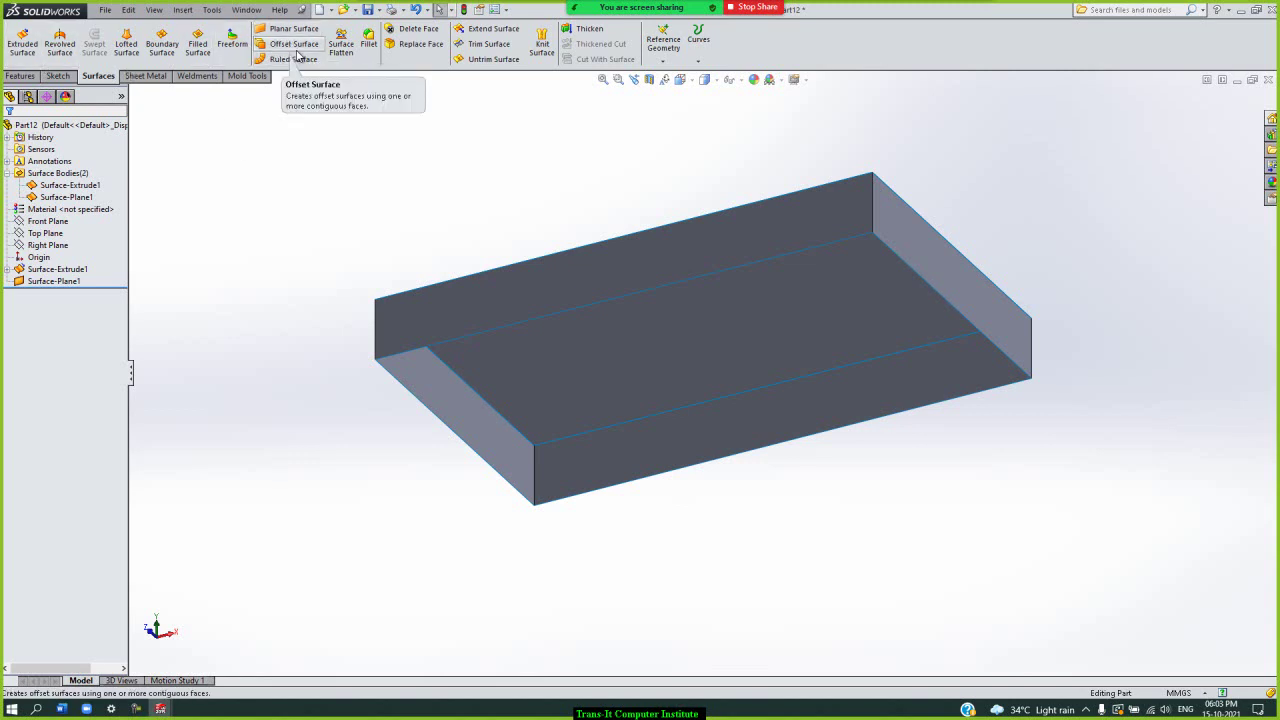
click(197, 50)
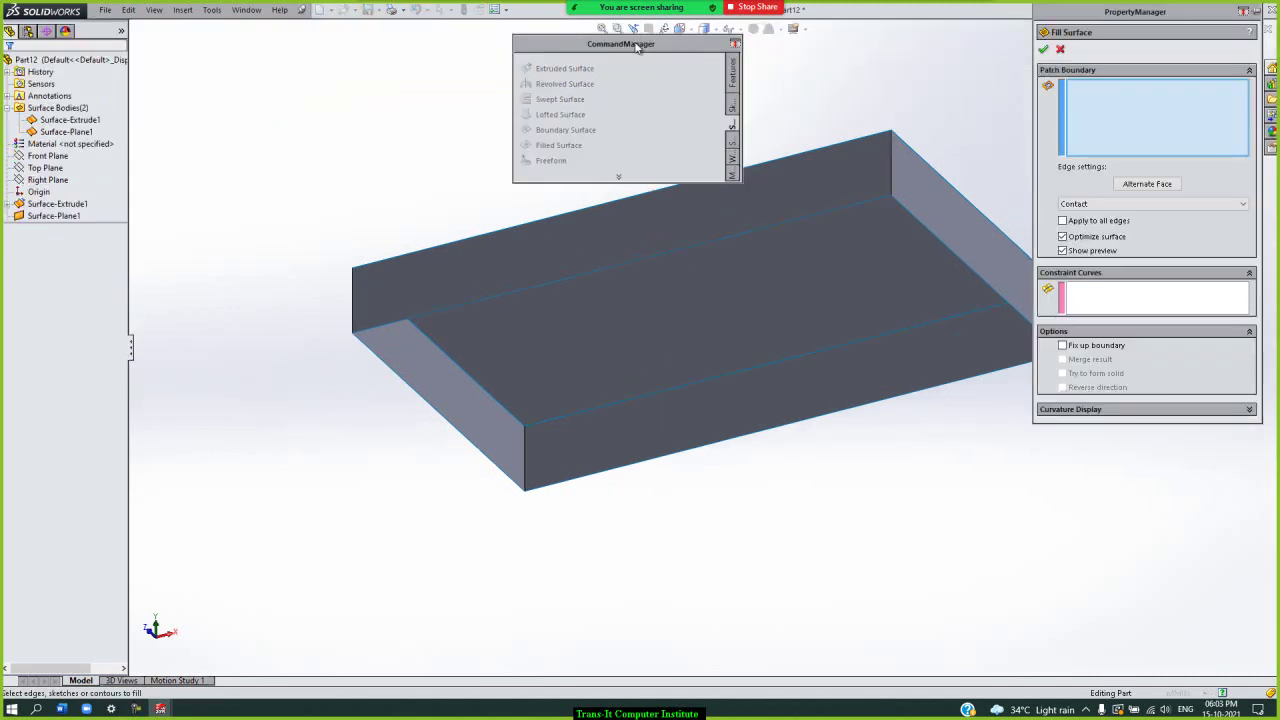
double_click(638, 47)
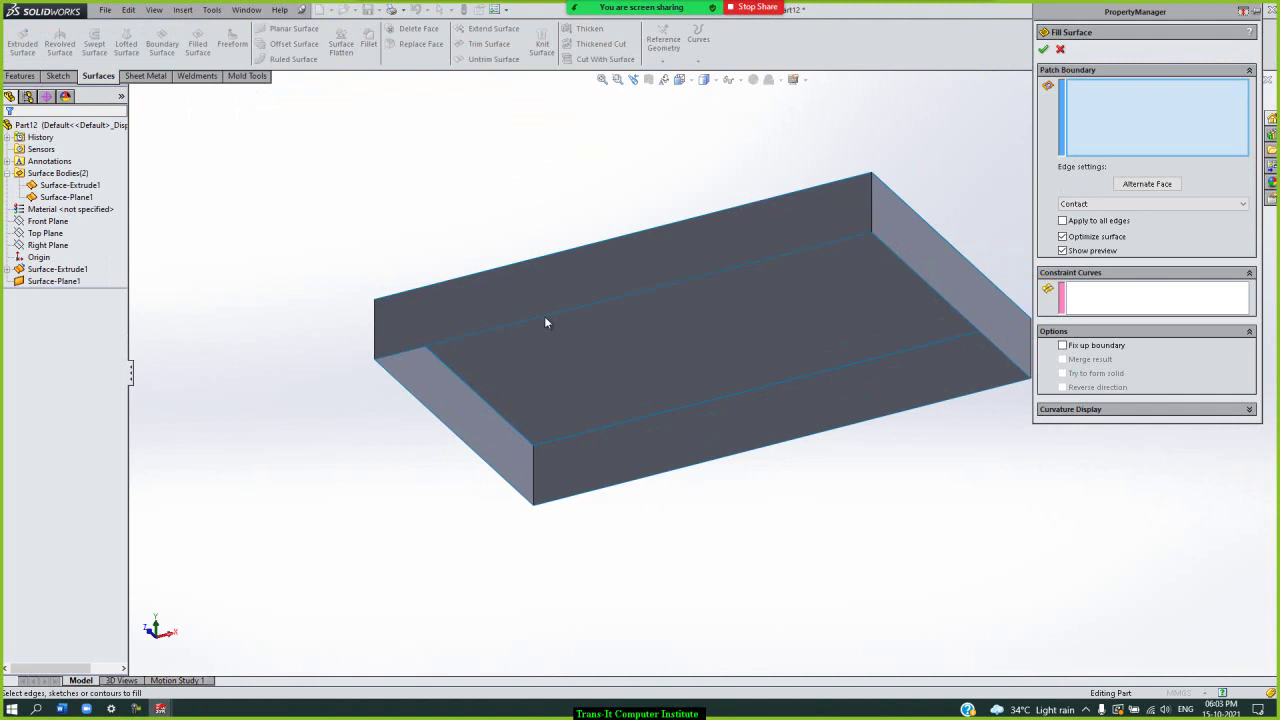
click(569, 309)
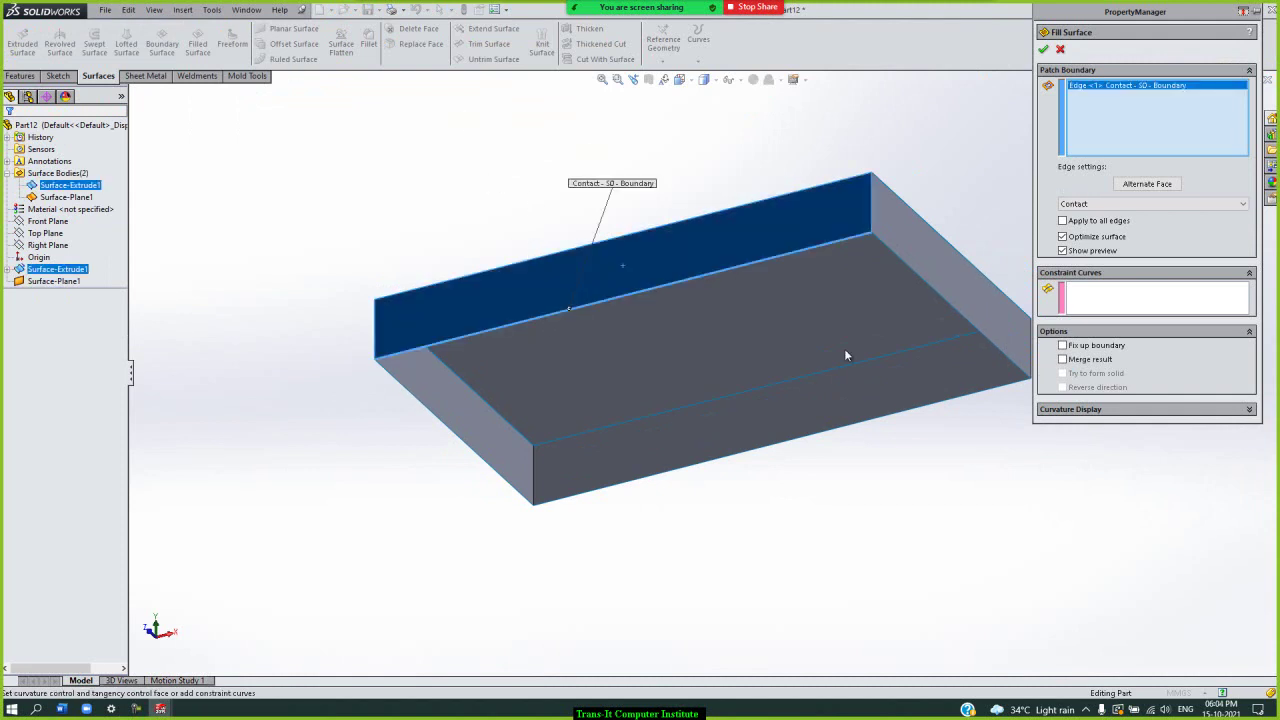
click(934, 290)
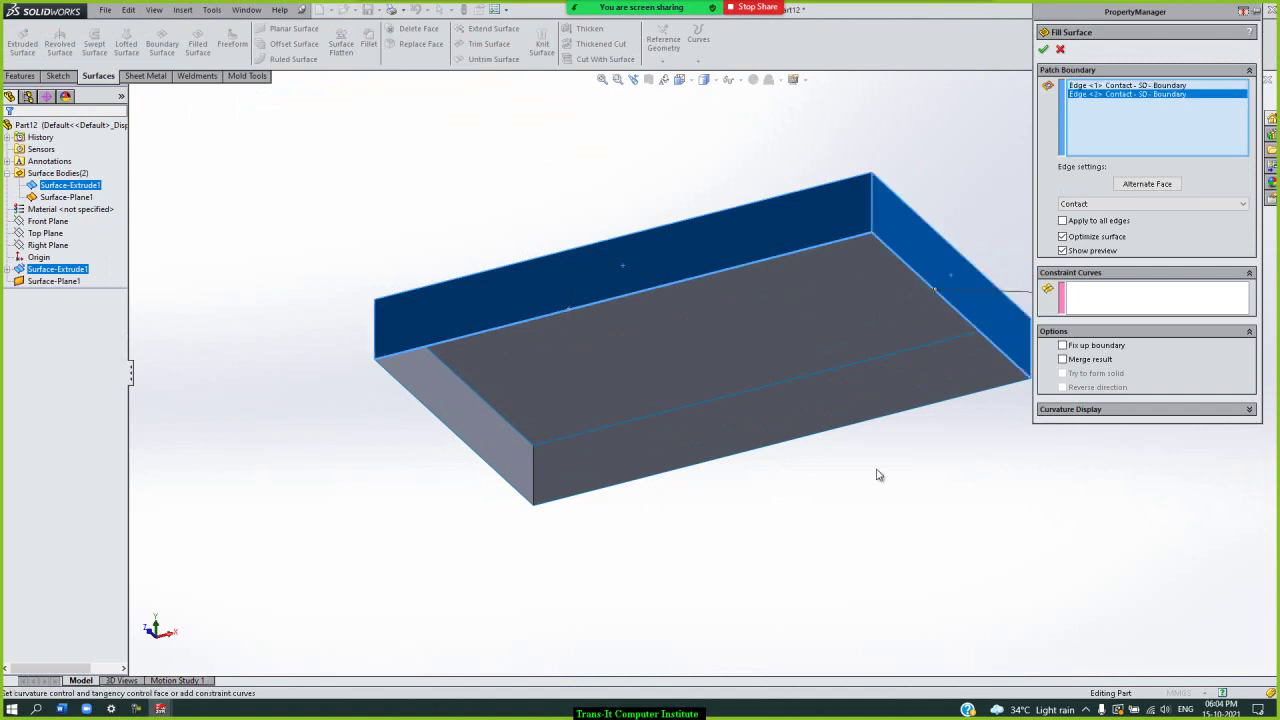
click(893, 414)
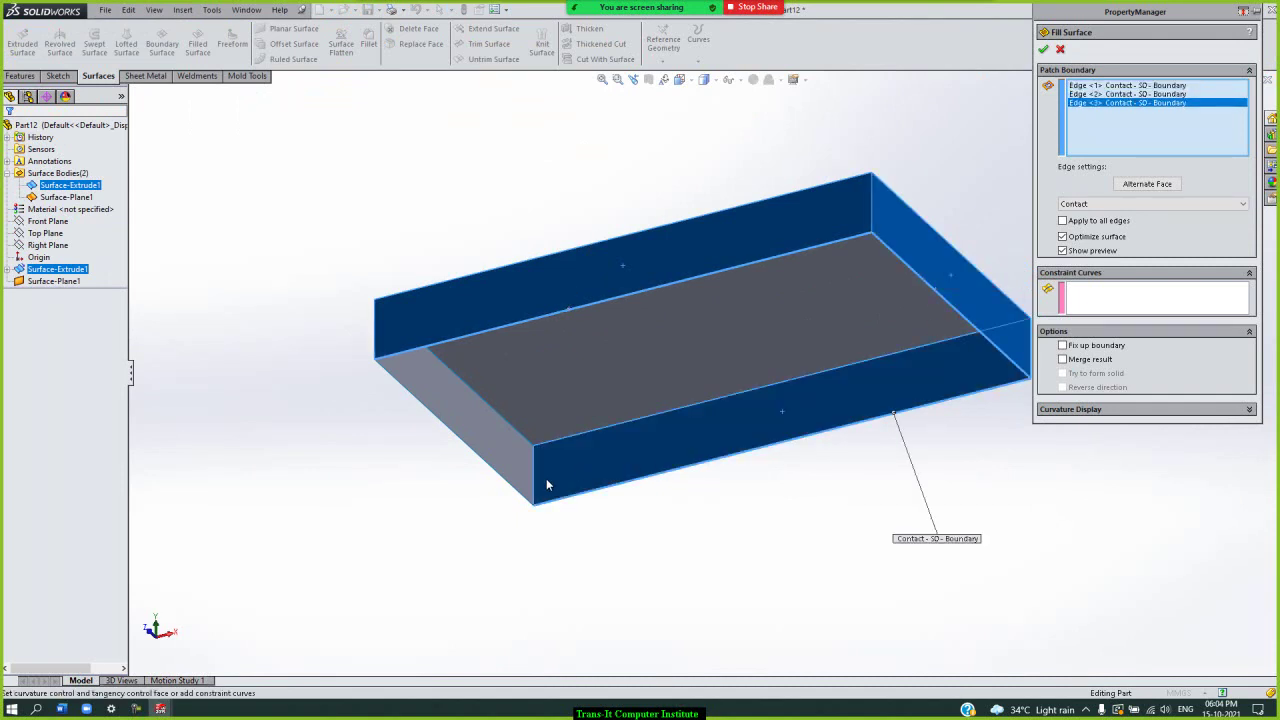
click(510, 484)
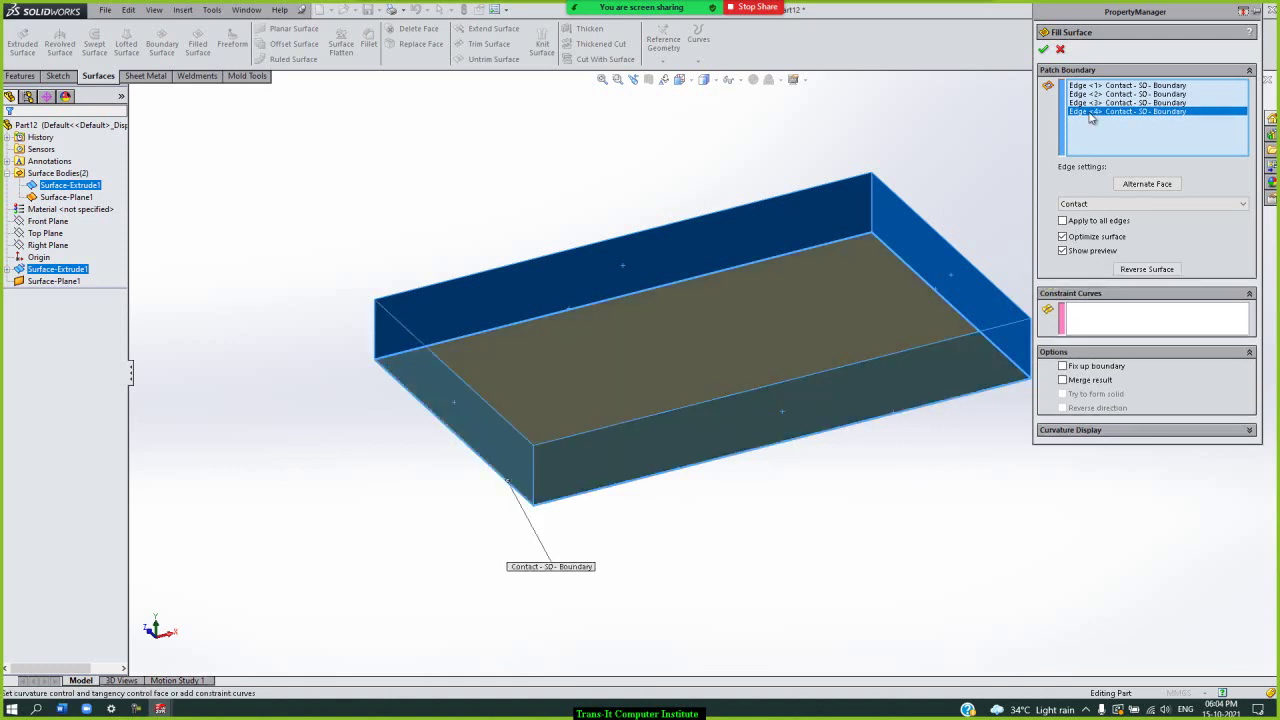
click(1043, 49)
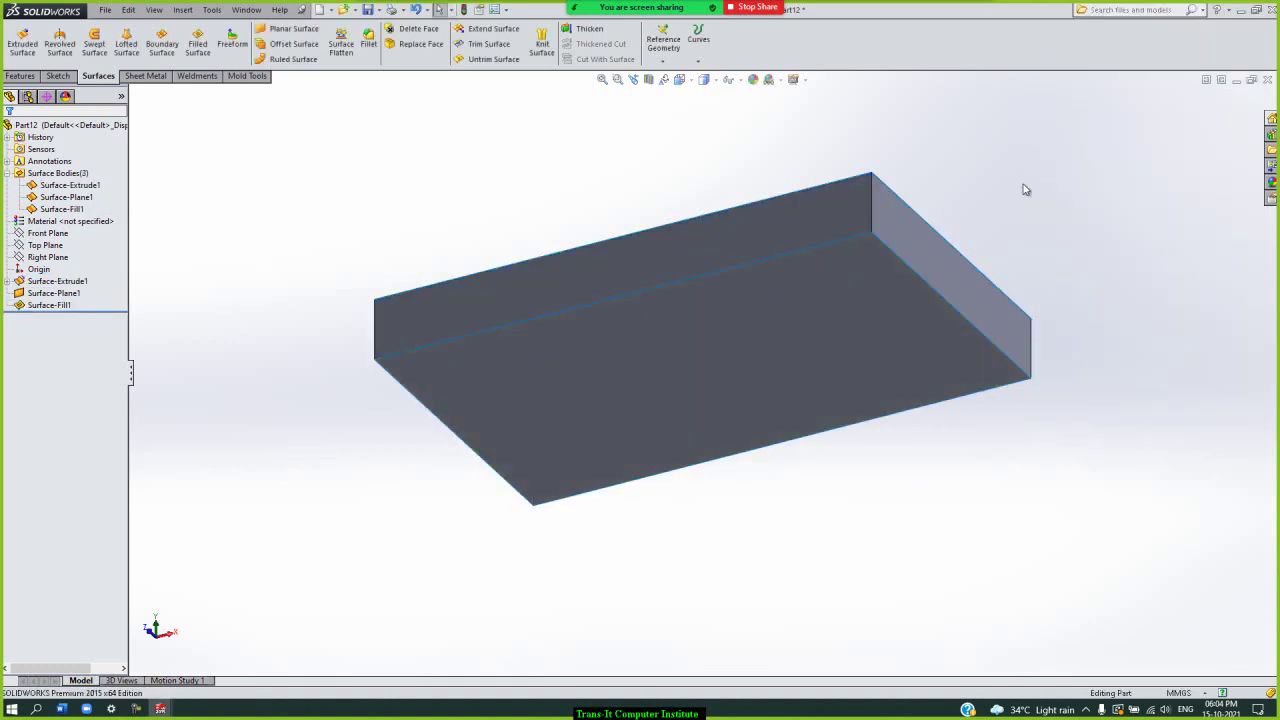
- Return to isometric view and check all three surface bodies
key(ctrl+7)
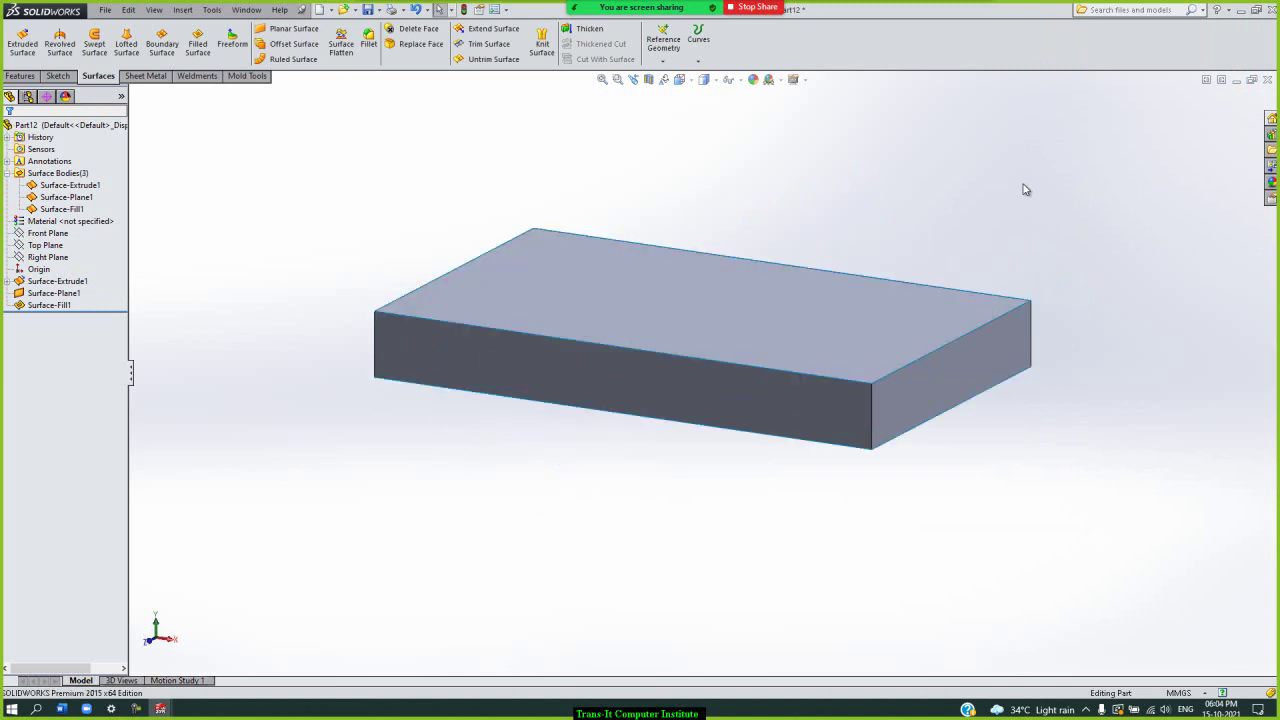
click(59, 174)
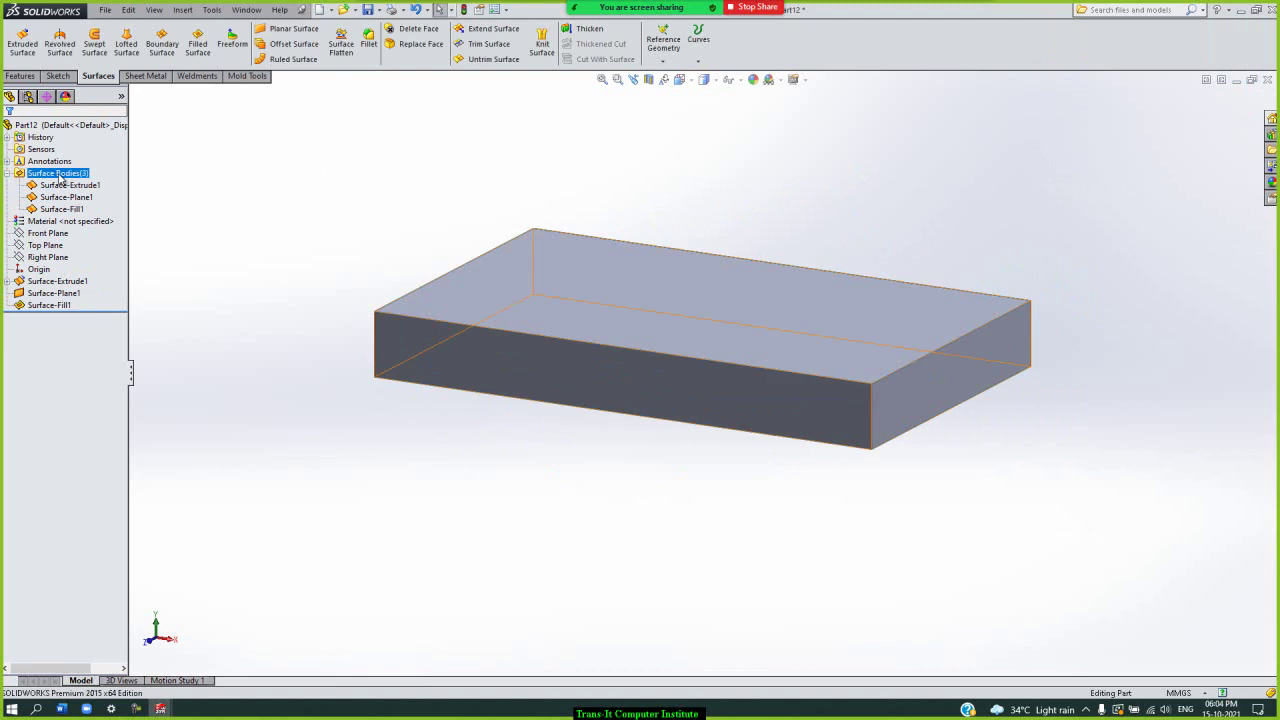
click(68, 186)
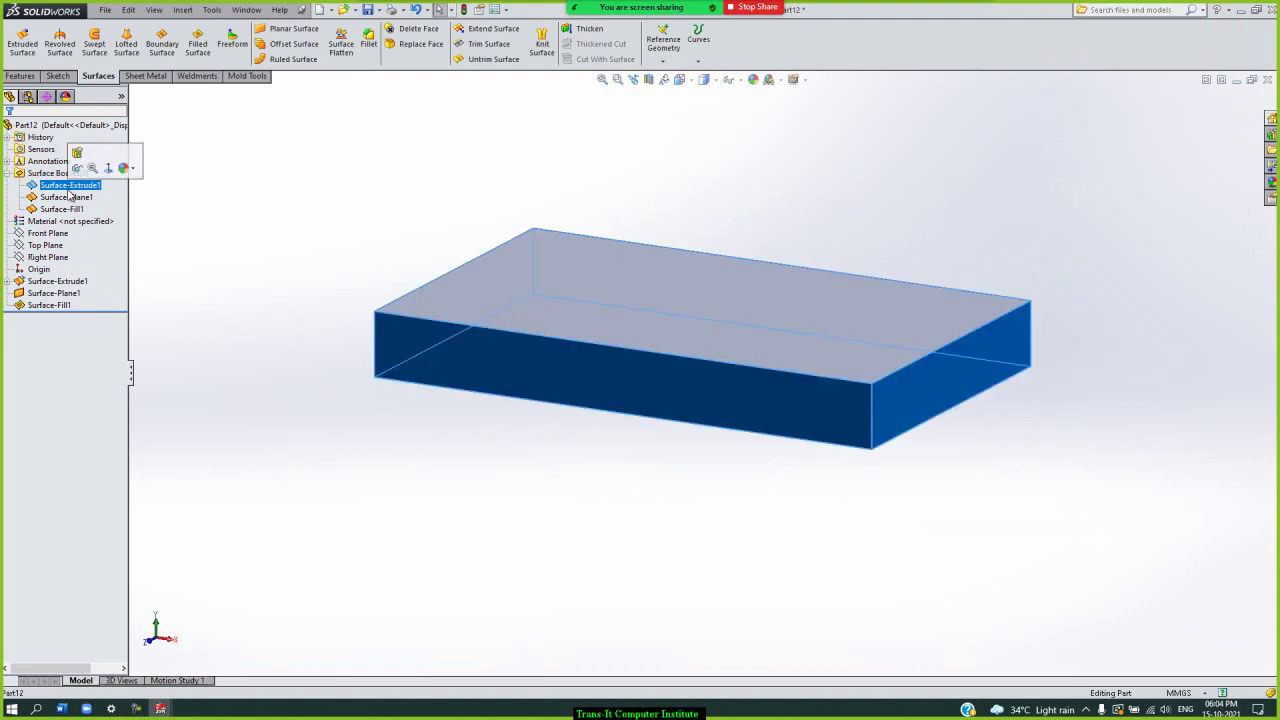
click(68, 197)
ctrl+click(62, 209)
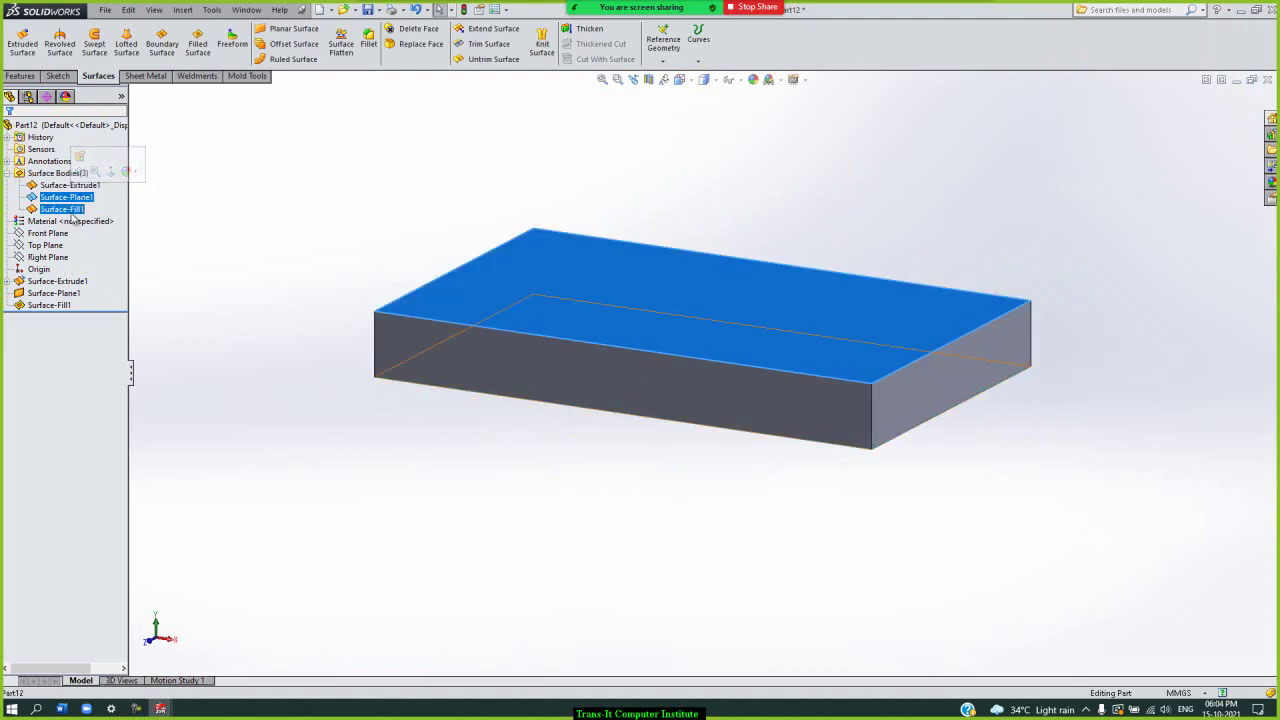
- Set up Knit Surface with Surface-Extrude1, Surface-Plane1 and Surface-Fill1 at 0.0025 mm tolerance
click(71, 213)
click(365, 195)
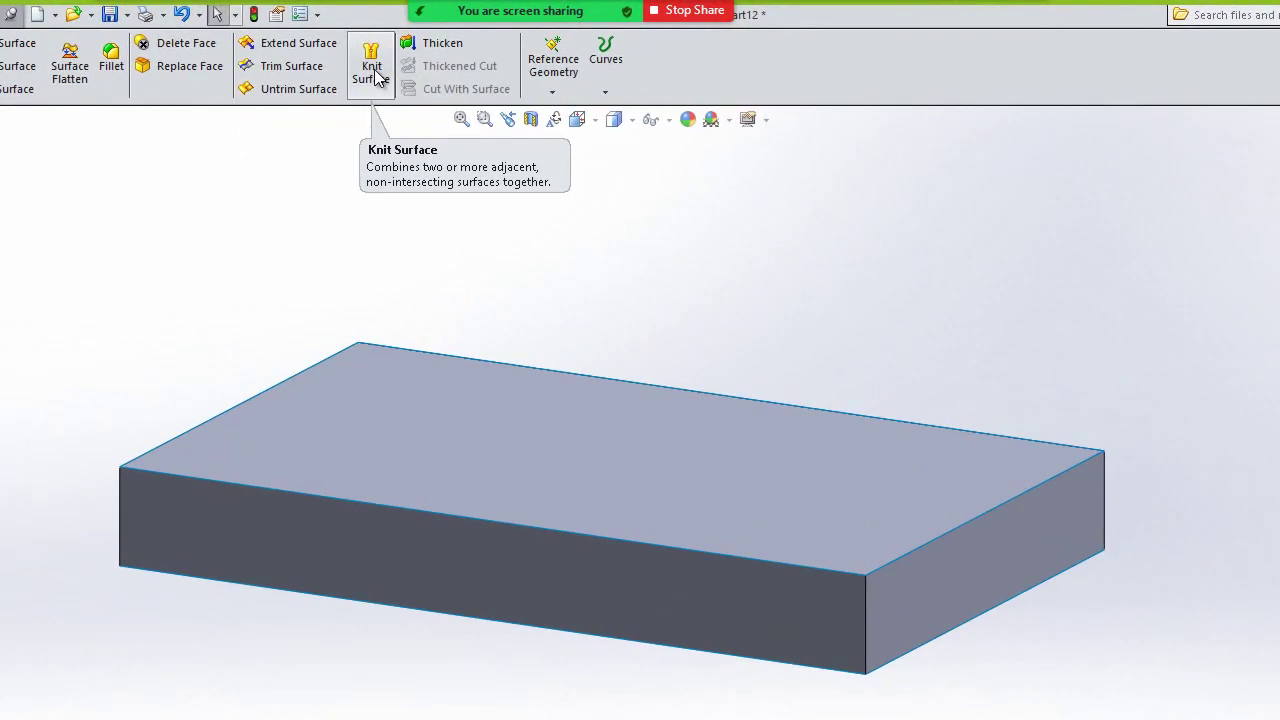
click(372, 70)
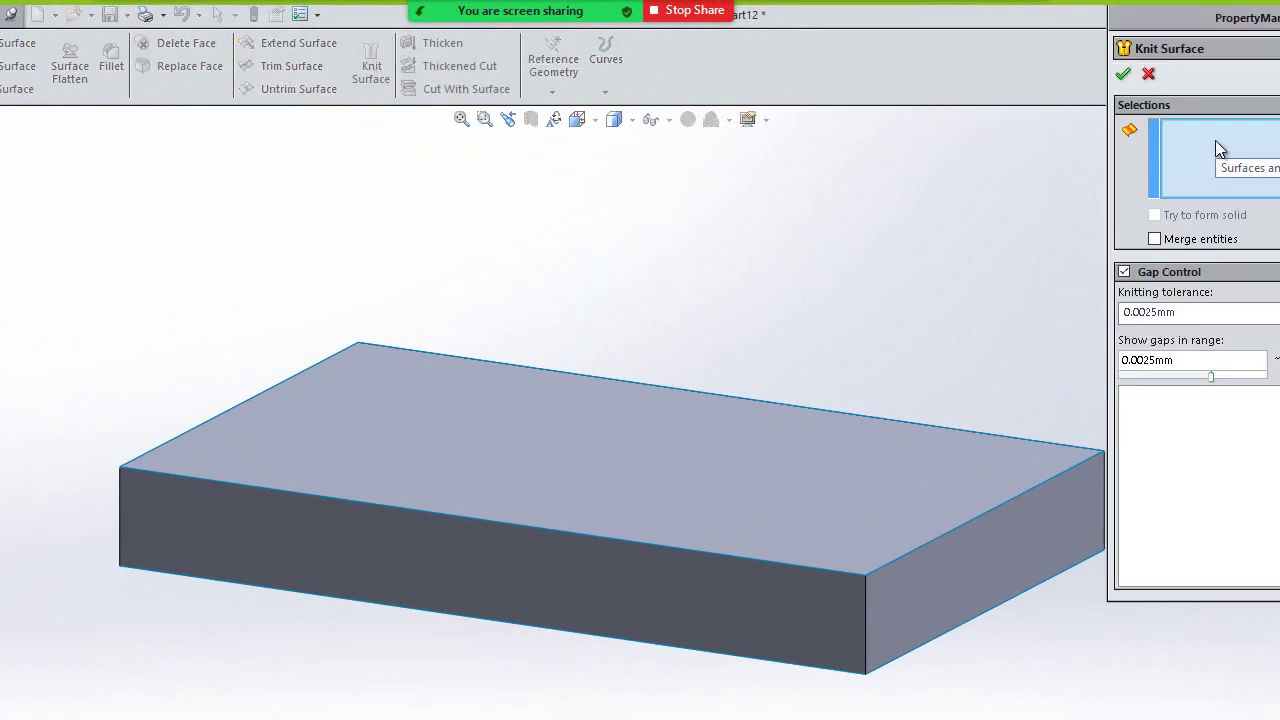
click(758, 613)
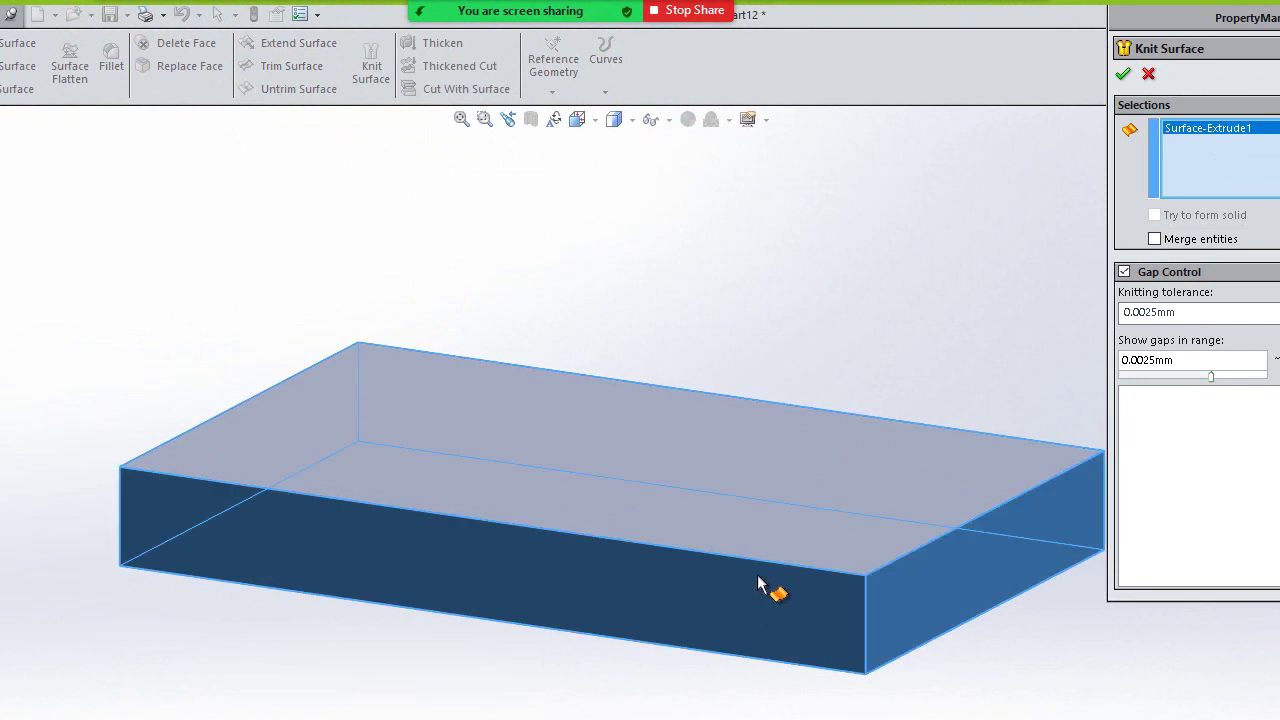
click(762, 528)
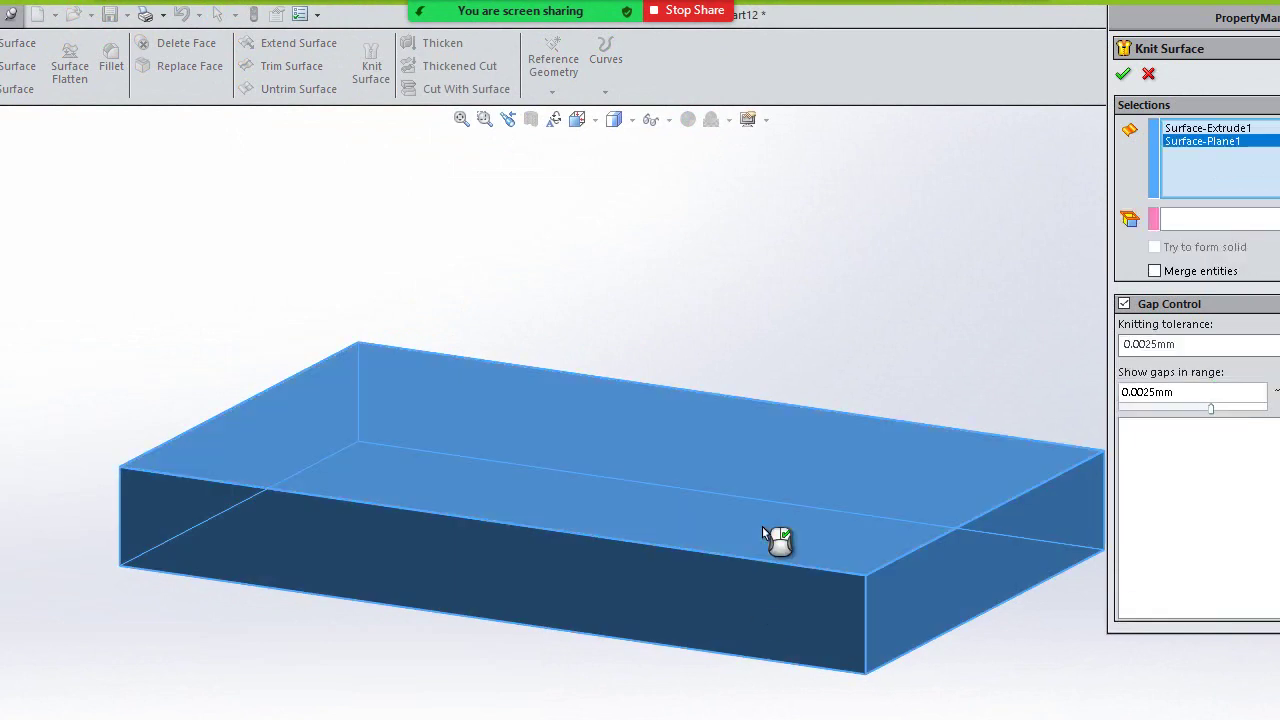
click(600, 500)
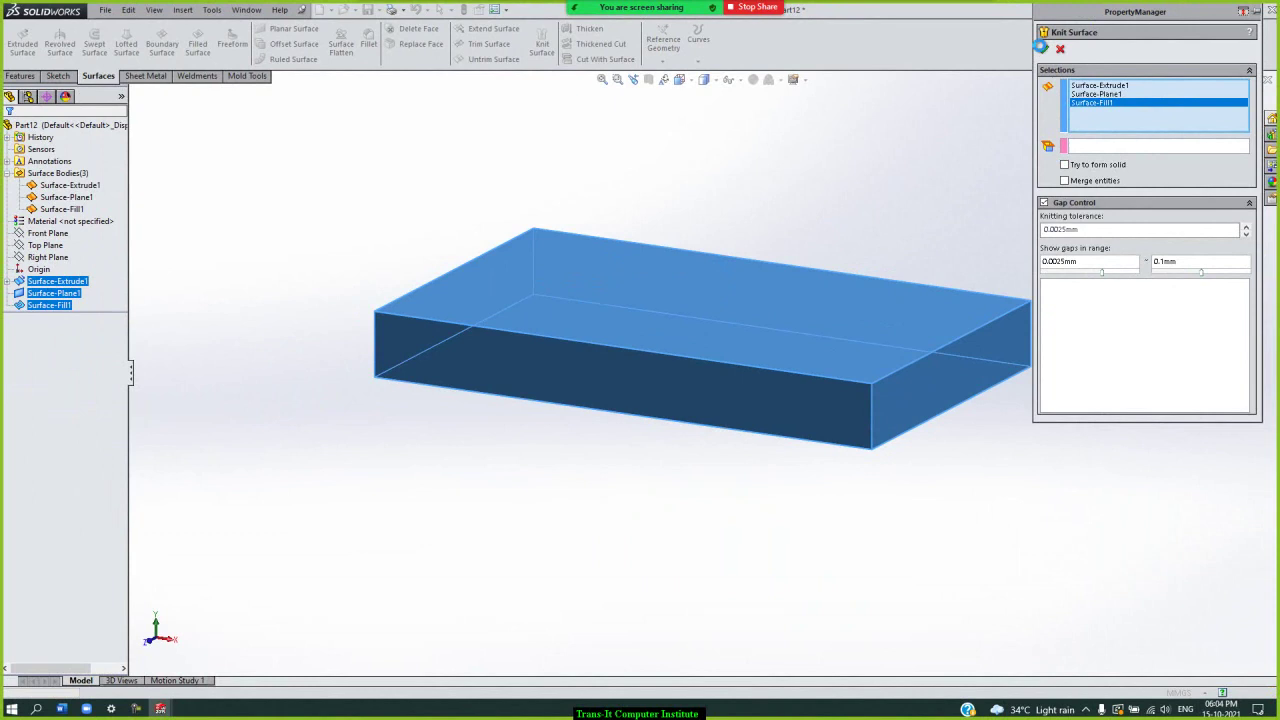
- Accept the knit as Surface-Knit1 and confirm only one surface body remains
click(1040, 51)
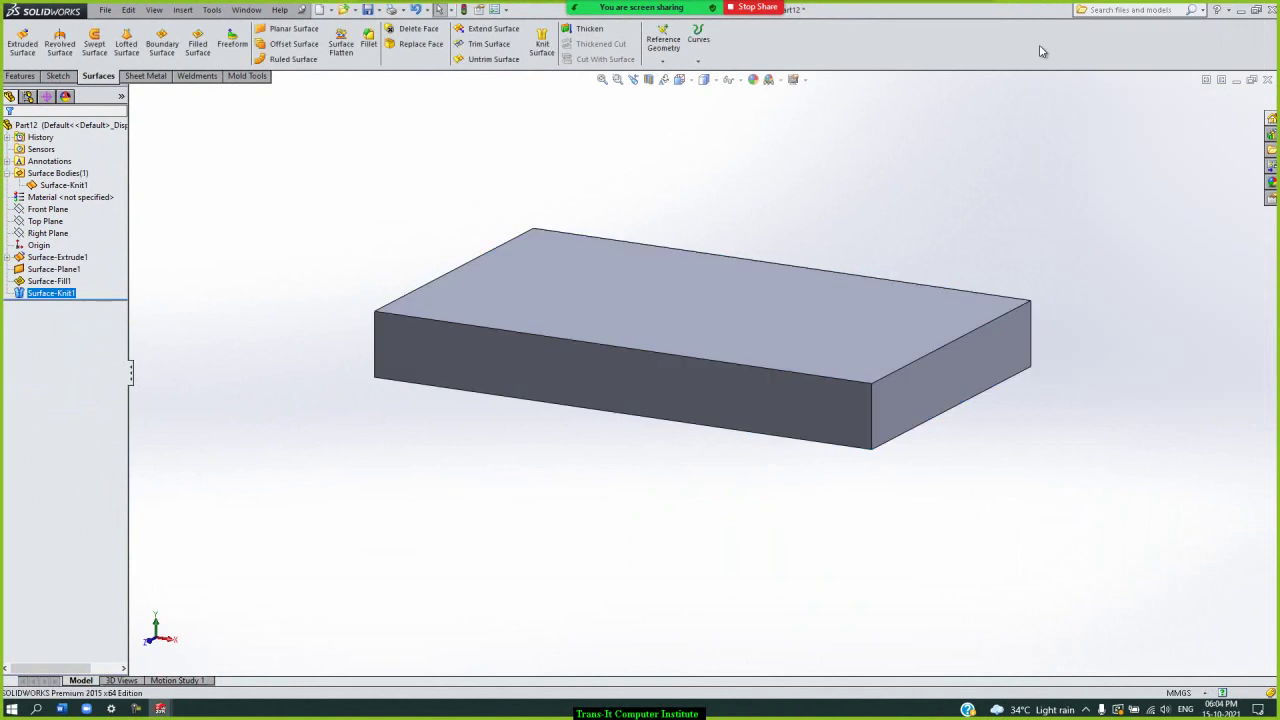
click(68, 175)
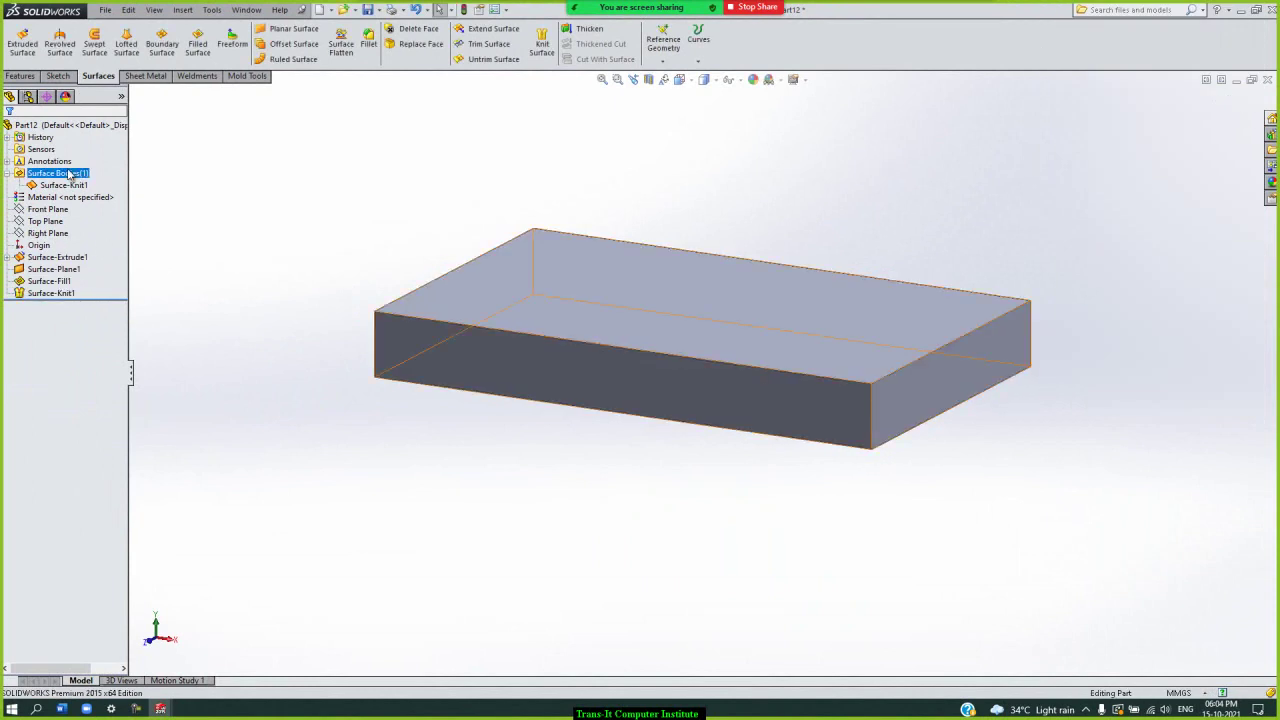
click(343, 208)
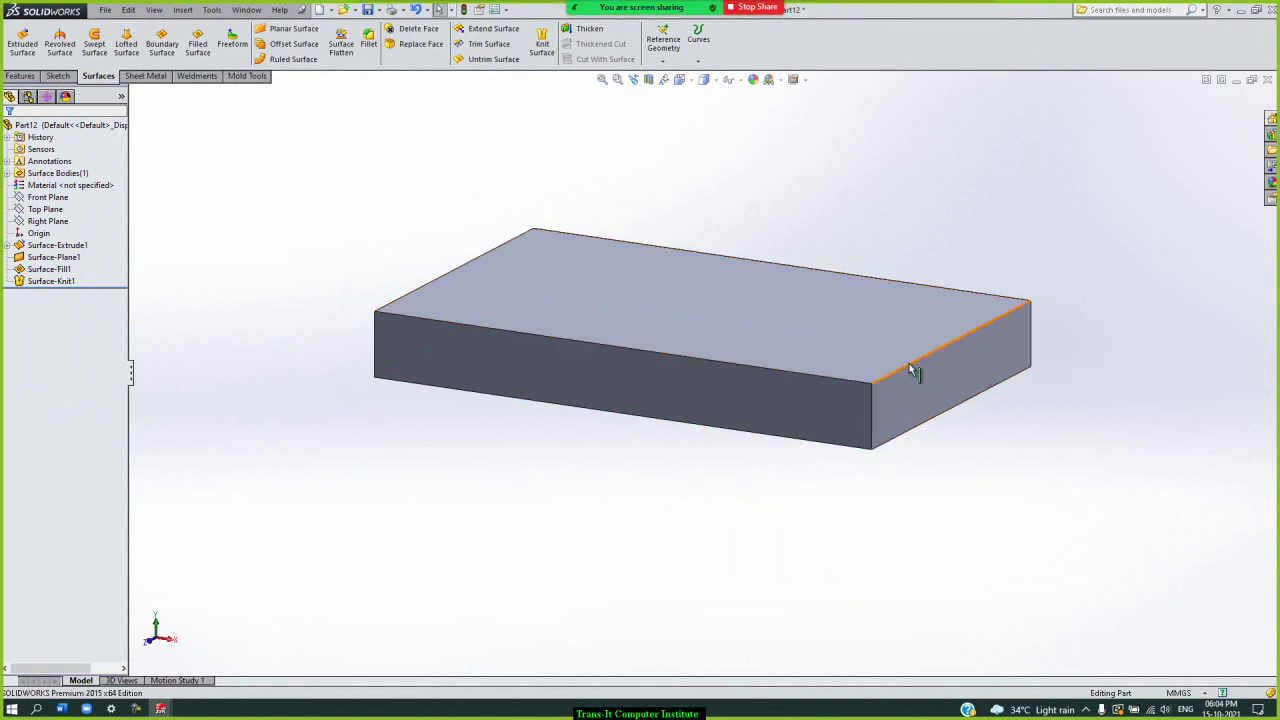
- Drag the rollback bar above Surface-Knit1, restoring three separate surface bodies
click(63, 282)
click(71, 282)
click(126, 300)
drag(117, 289, 117, 276)
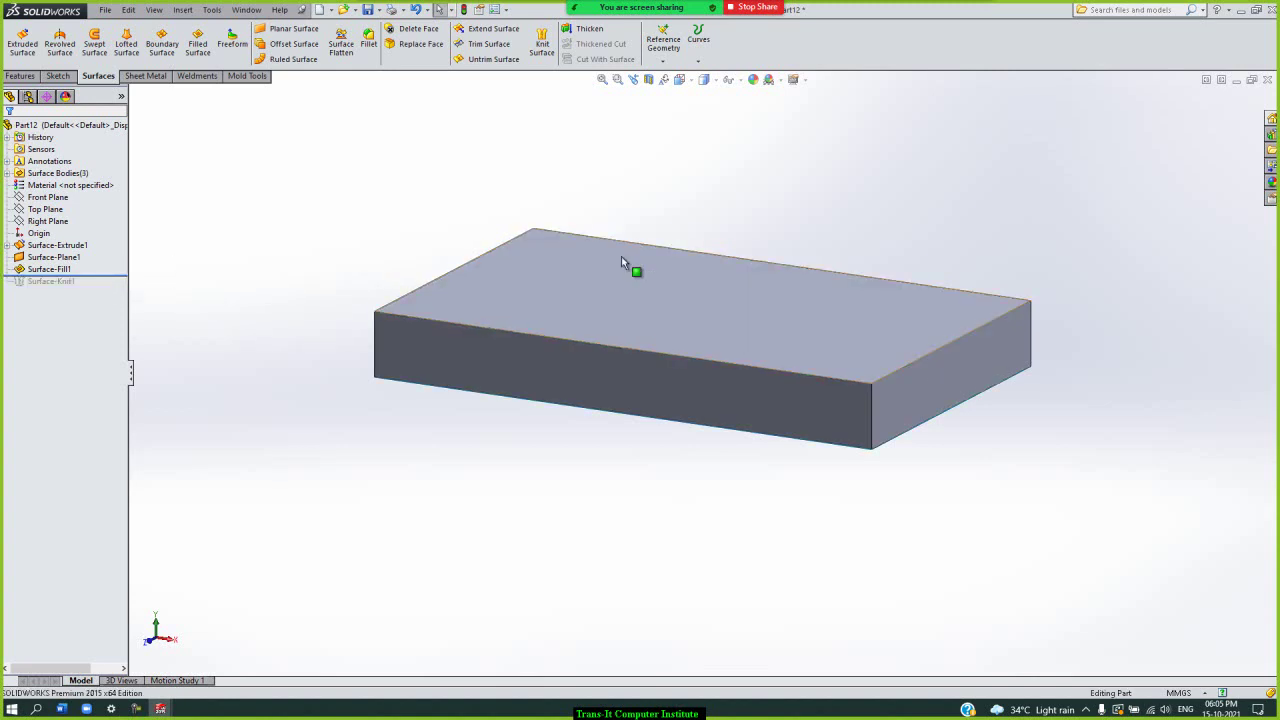
click(73, 175)
click(286, 154)
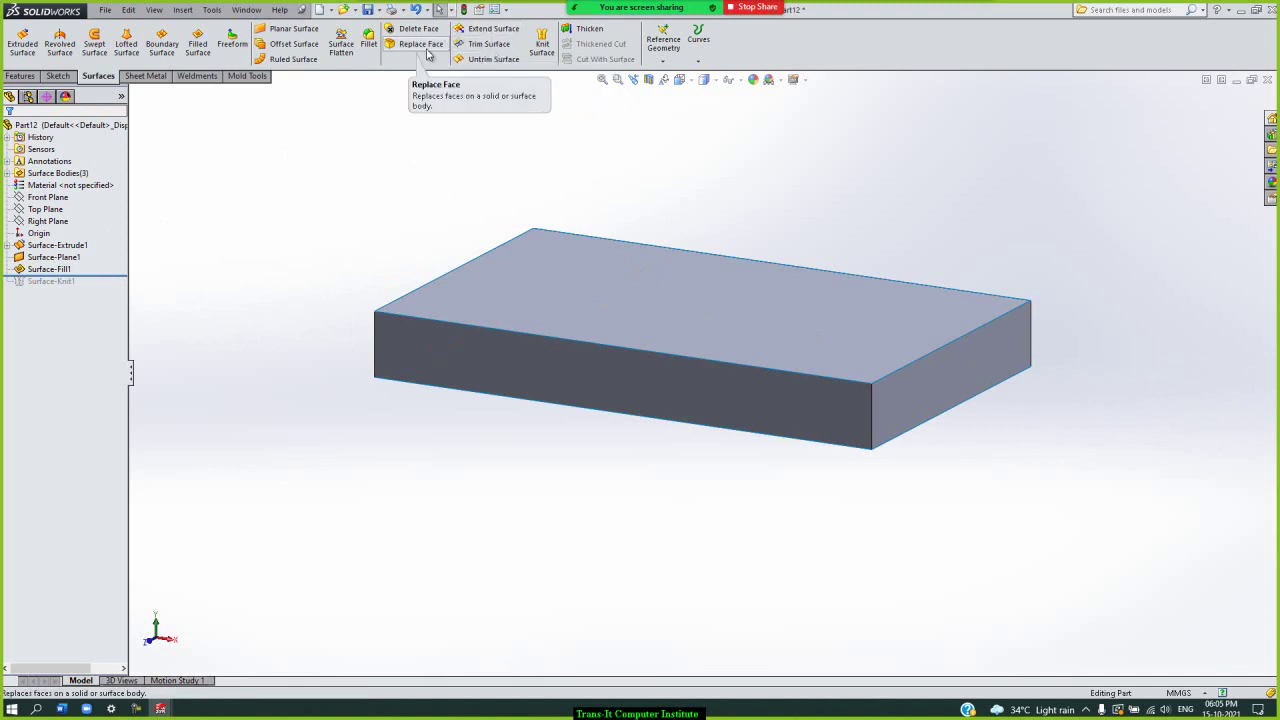
- Try a 4 mm fillet on a top box edge, cancel it, and roll forward to include the knit
click(368, 40)
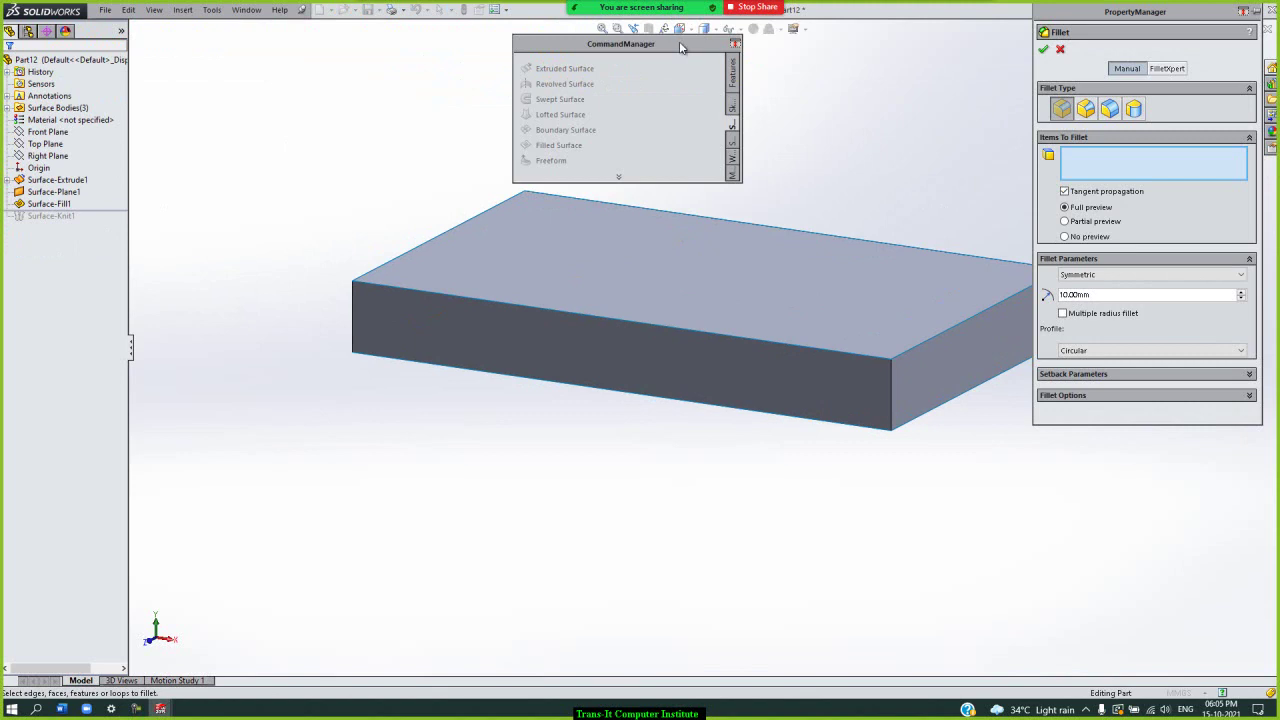
double_click(680, 45)
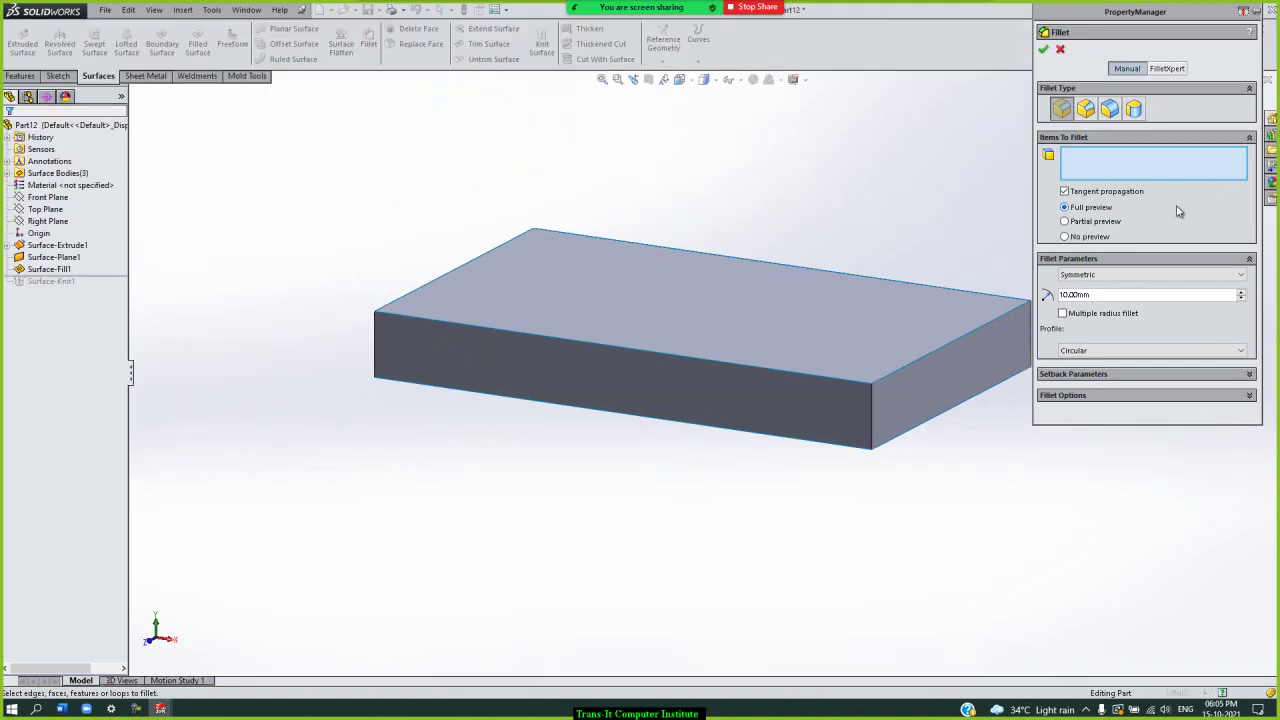
double_click(1133, 294)
text(4)
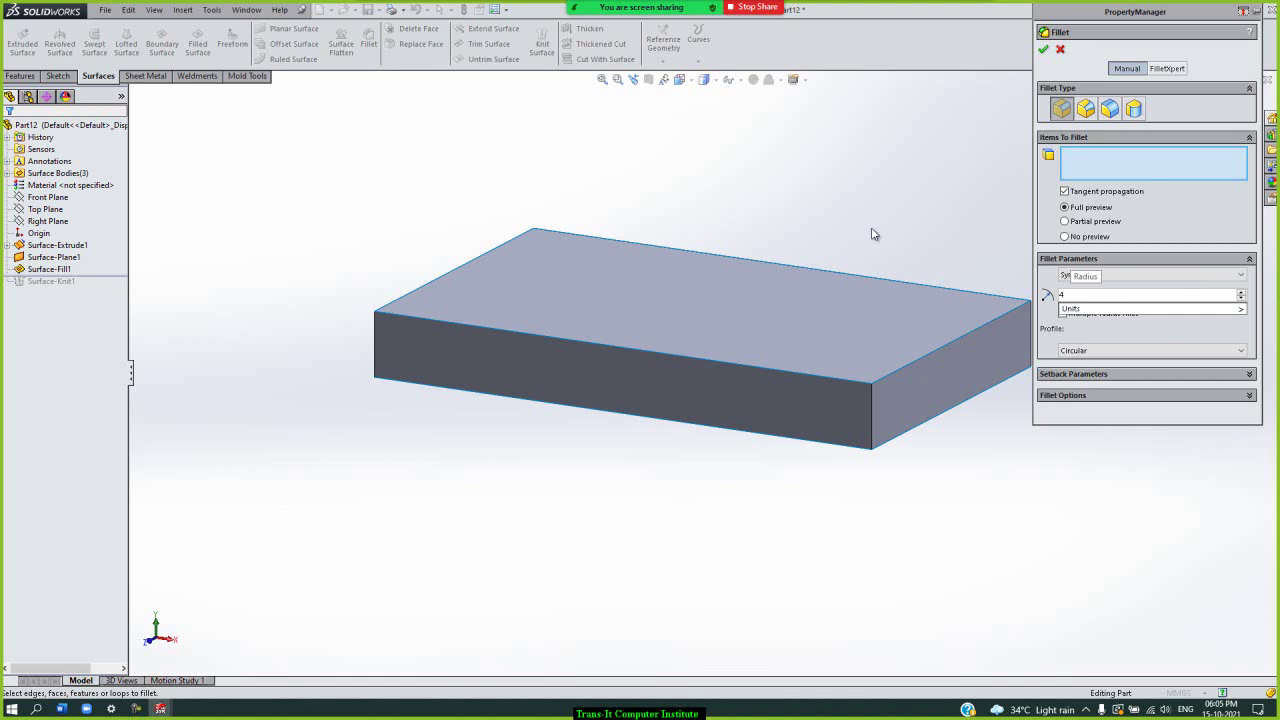
key(Return)
click(958, 343)
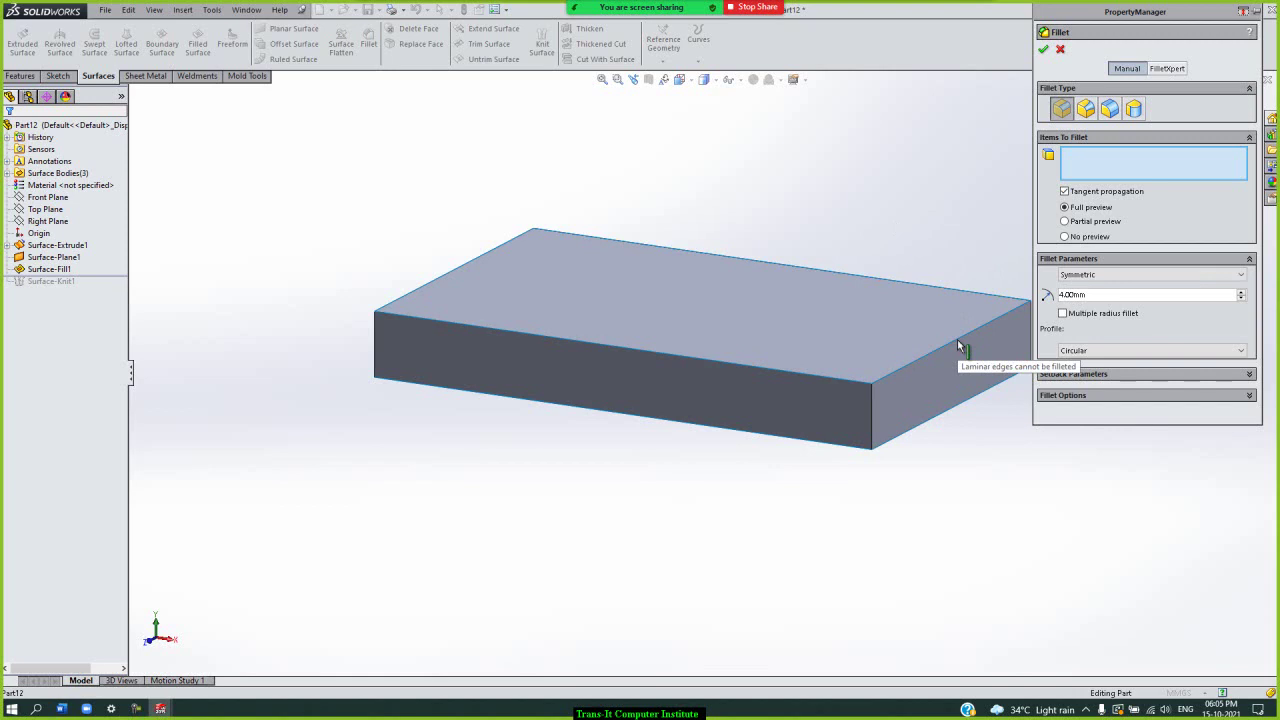
click(1060, 49)
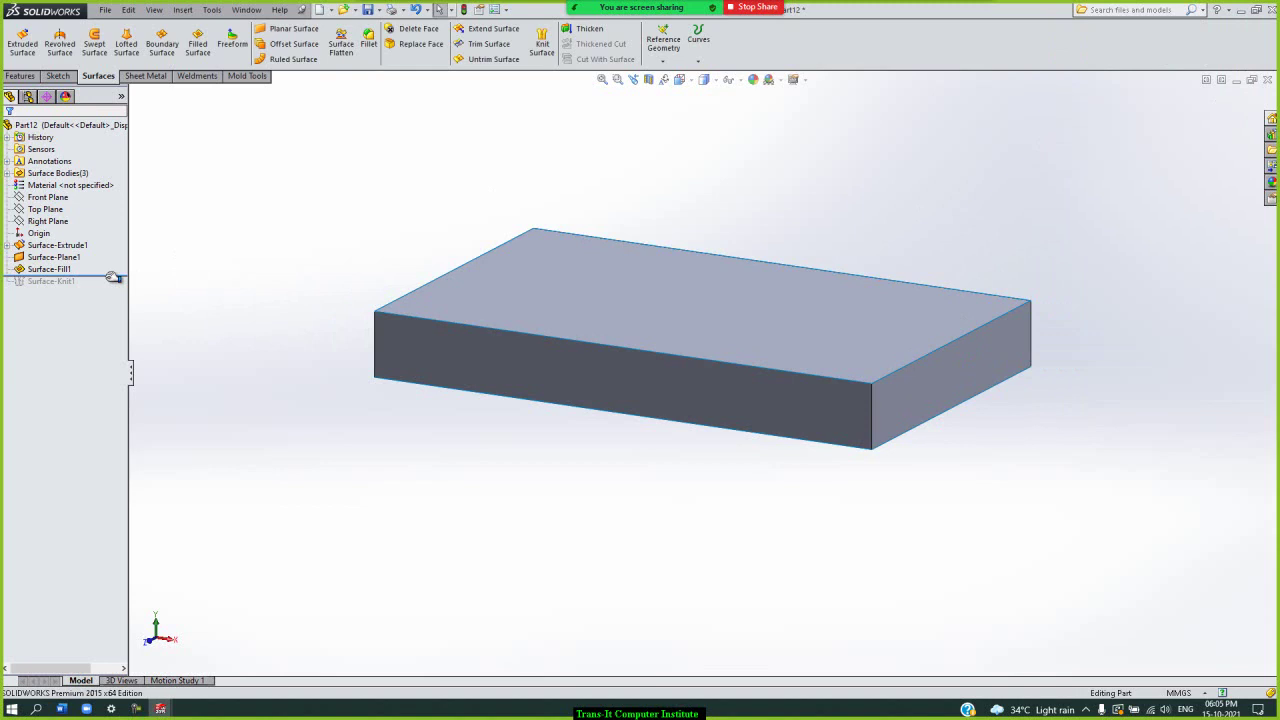
drag(113, 277, 108, 292)
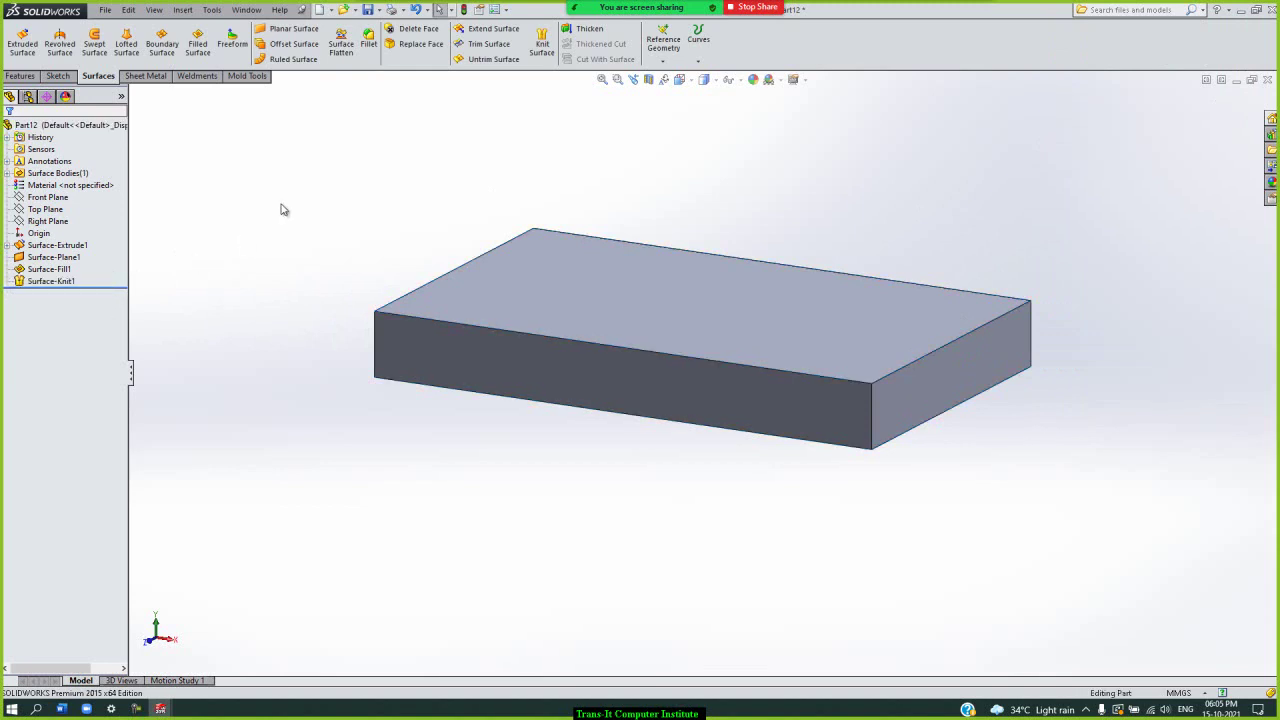
- Round the right and front top edges of the knitted box with a 4 mm Fillet1
click(81, 188)
click(490, 92)
click(376, 42)
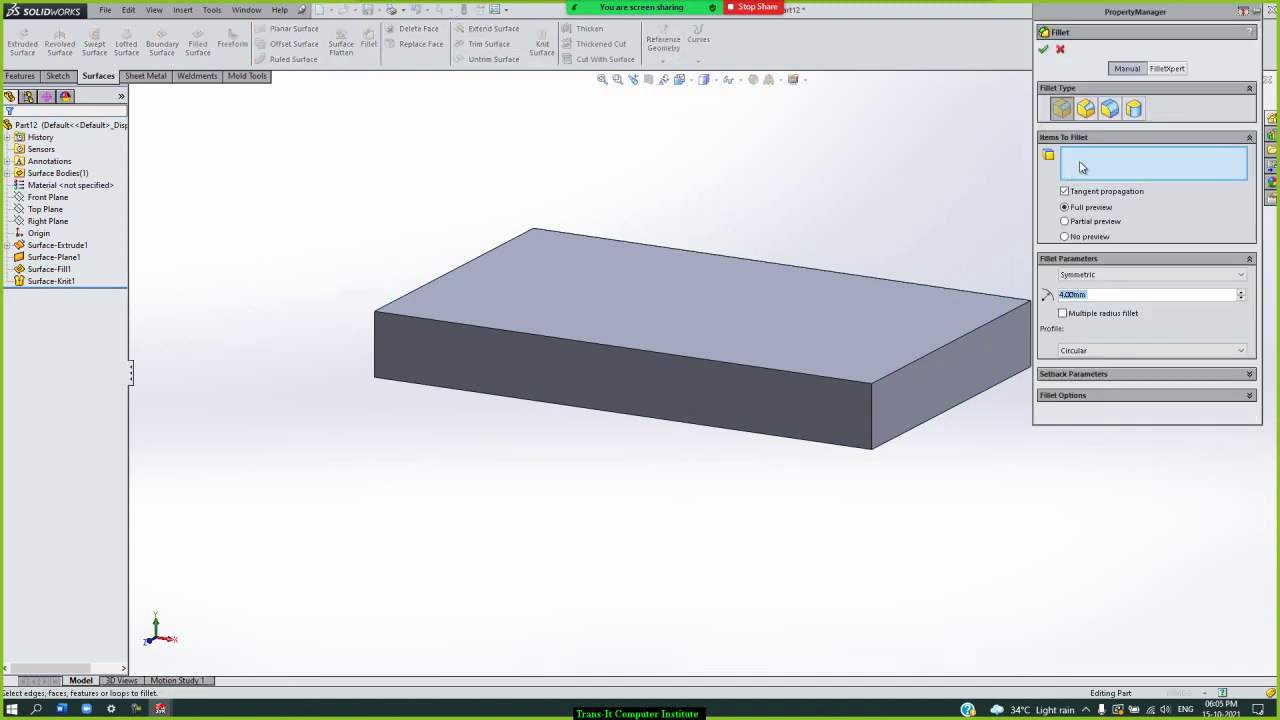
click(965, 336)
click(818, 377)
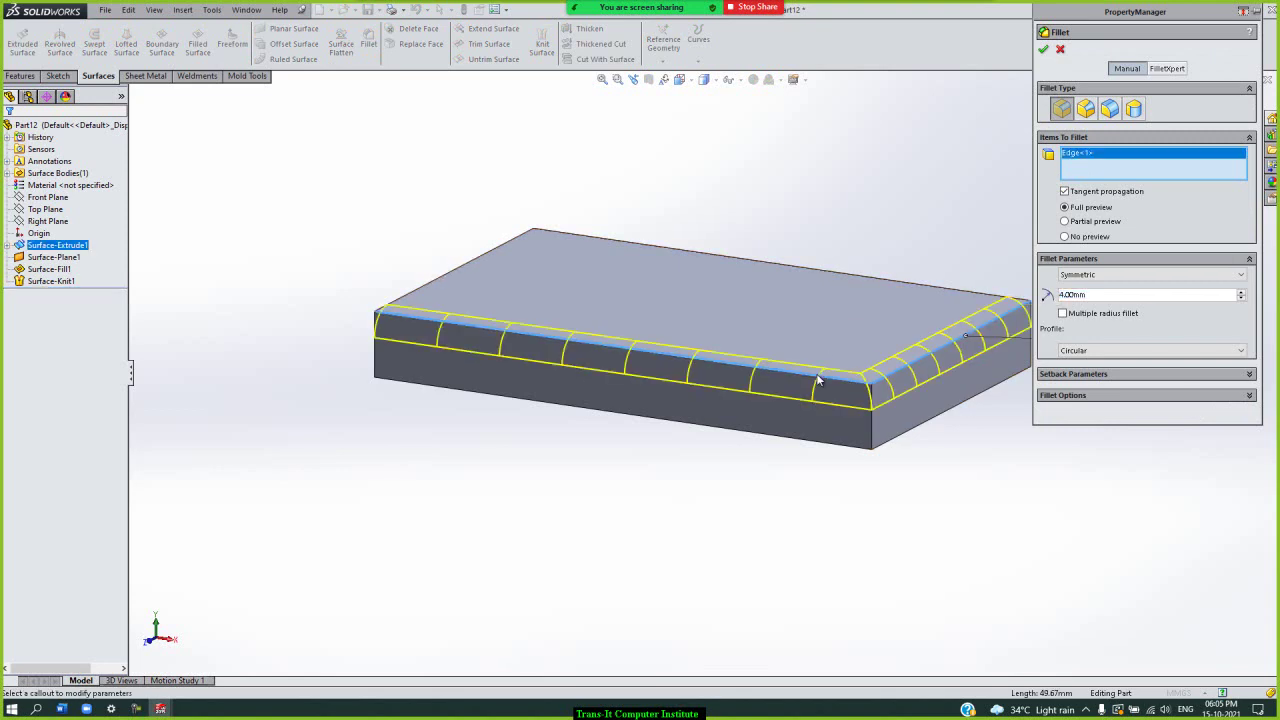
click(1043, 50)
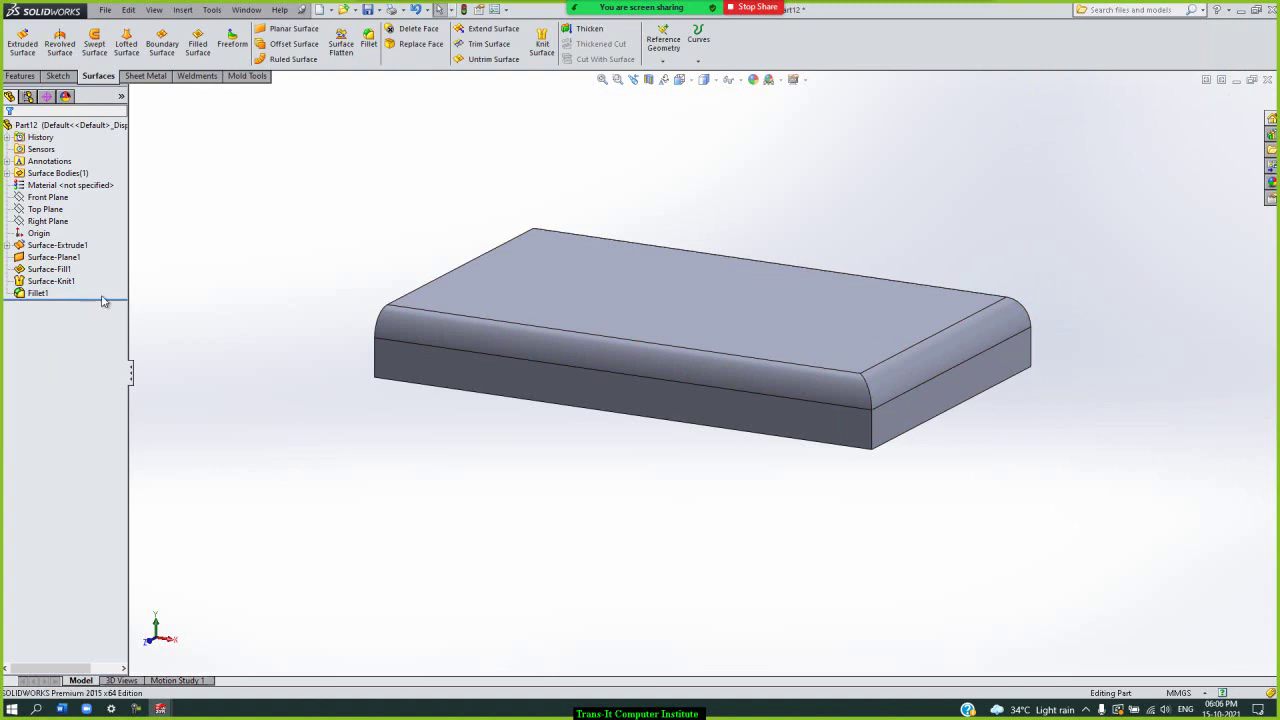
- Roll back to the open walls and thicken Surface-Extrude1 10 mm to one side as Thicken1
drag(116, 298, 110, 252)
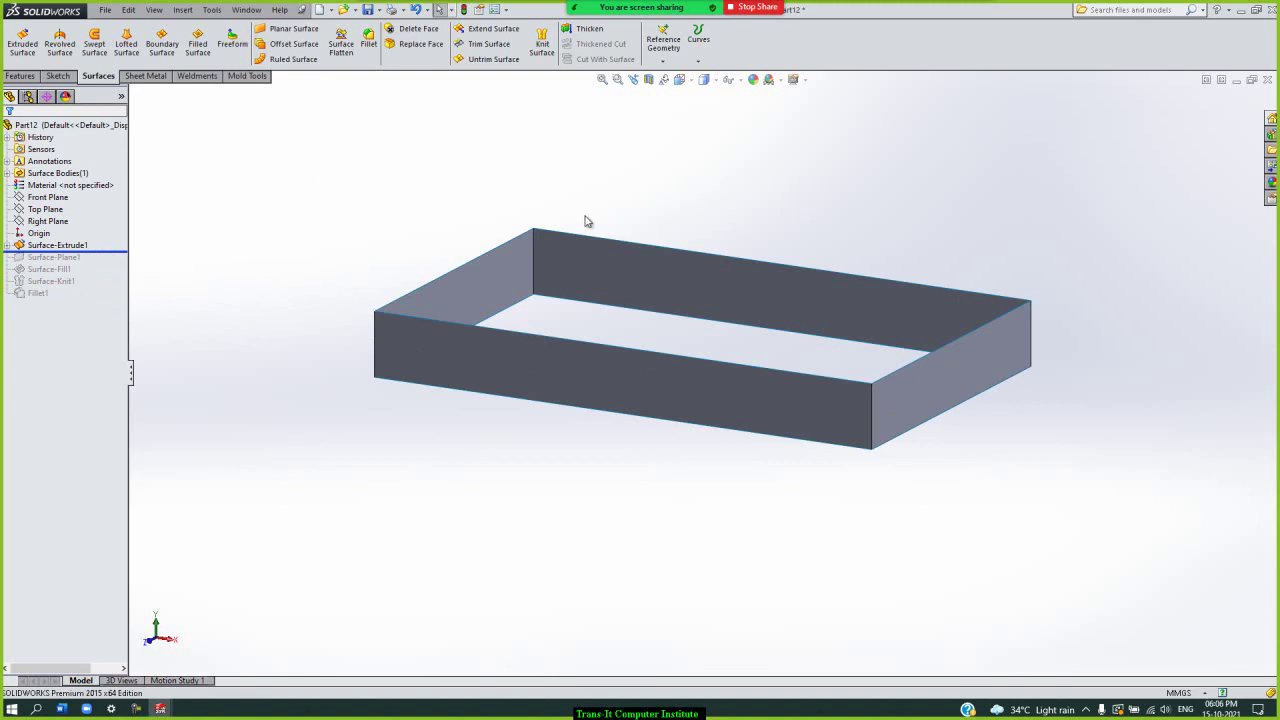
click(590, 29)
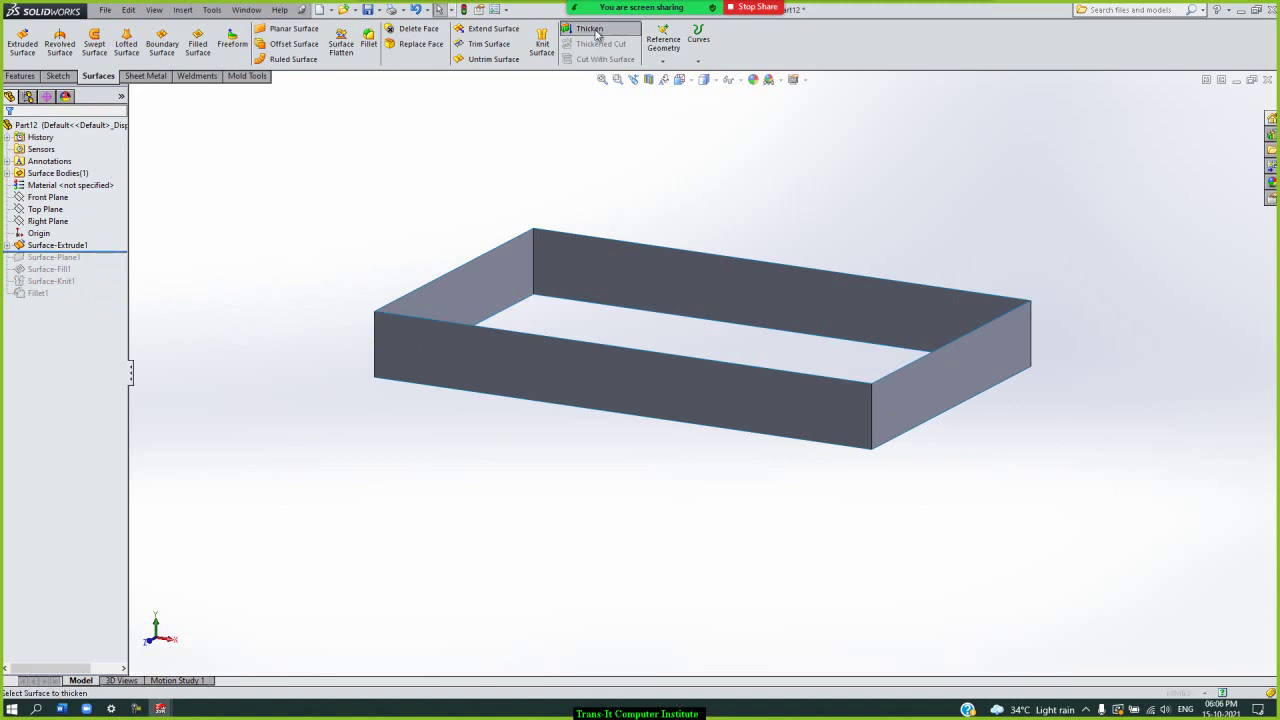
double_click(640, 47)
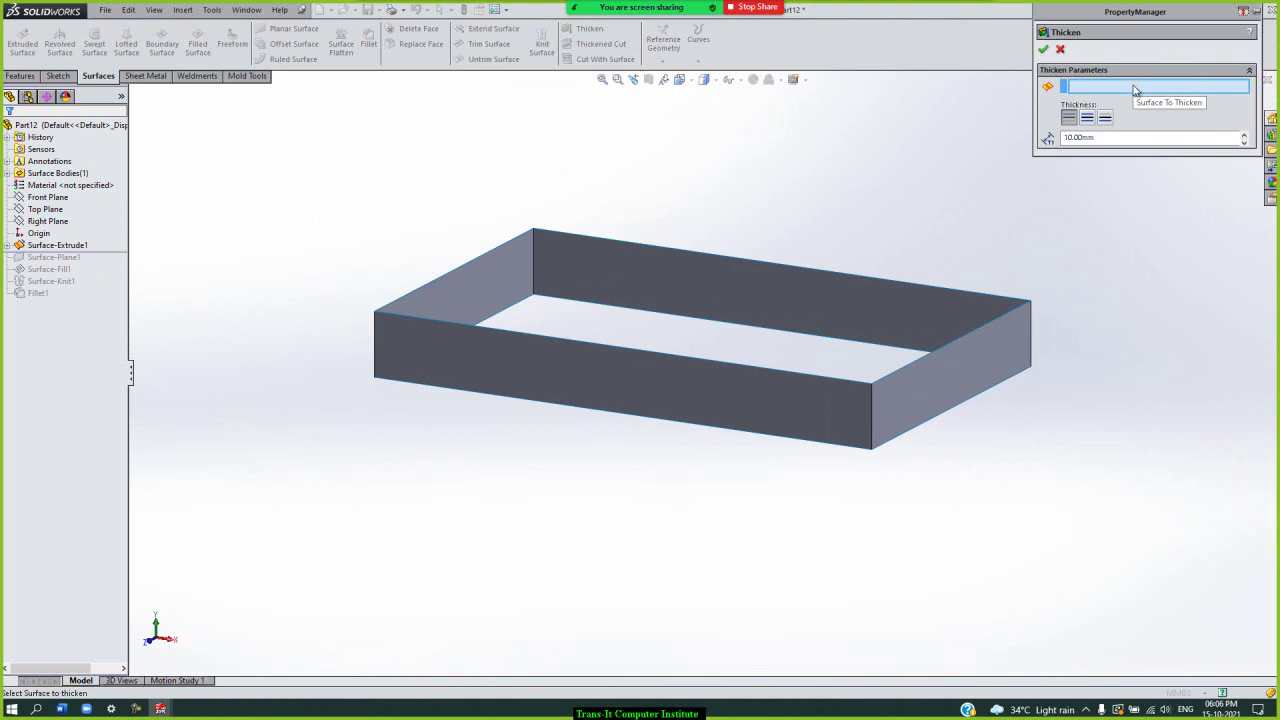
click(840, 315)
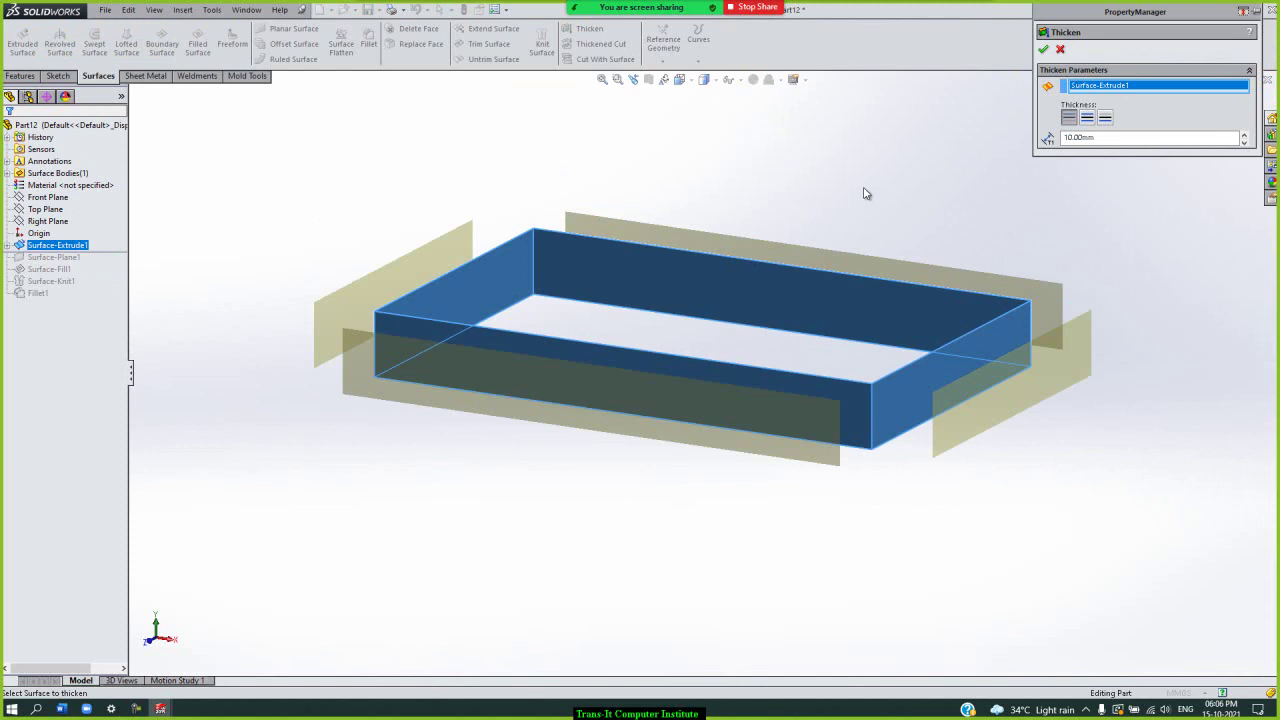
key(ctrl+7)
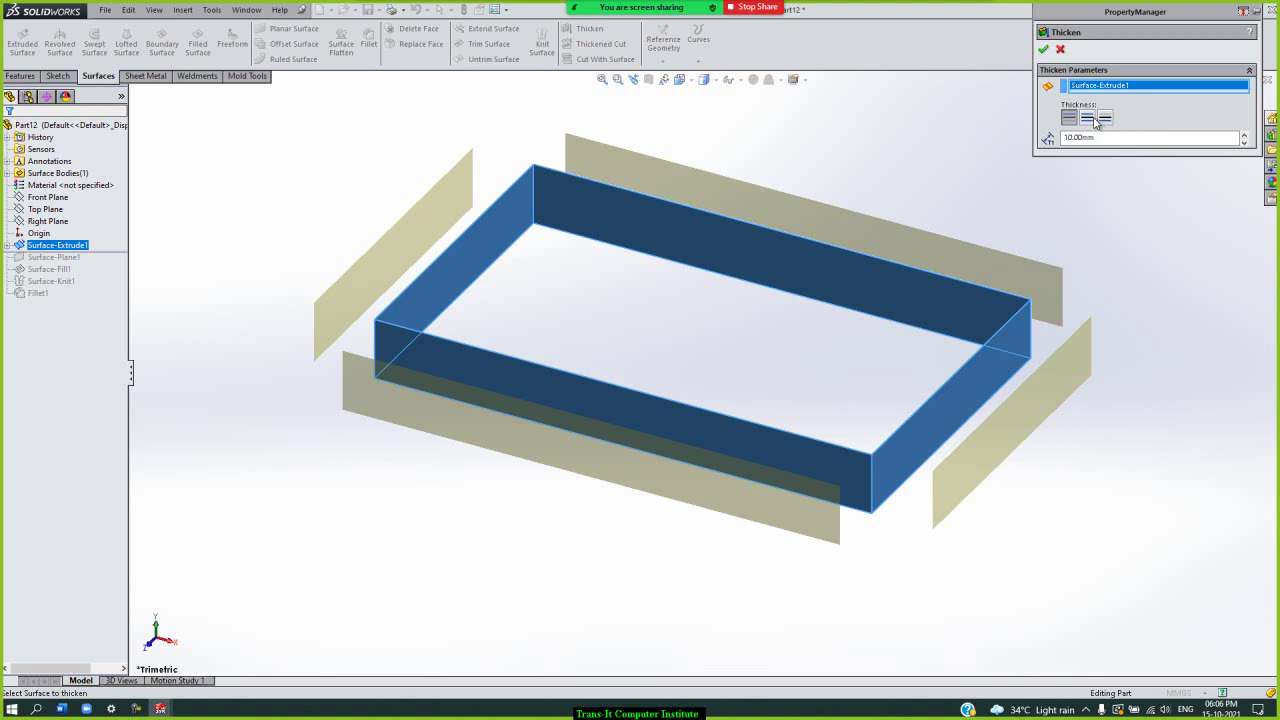
click(1088, 118)
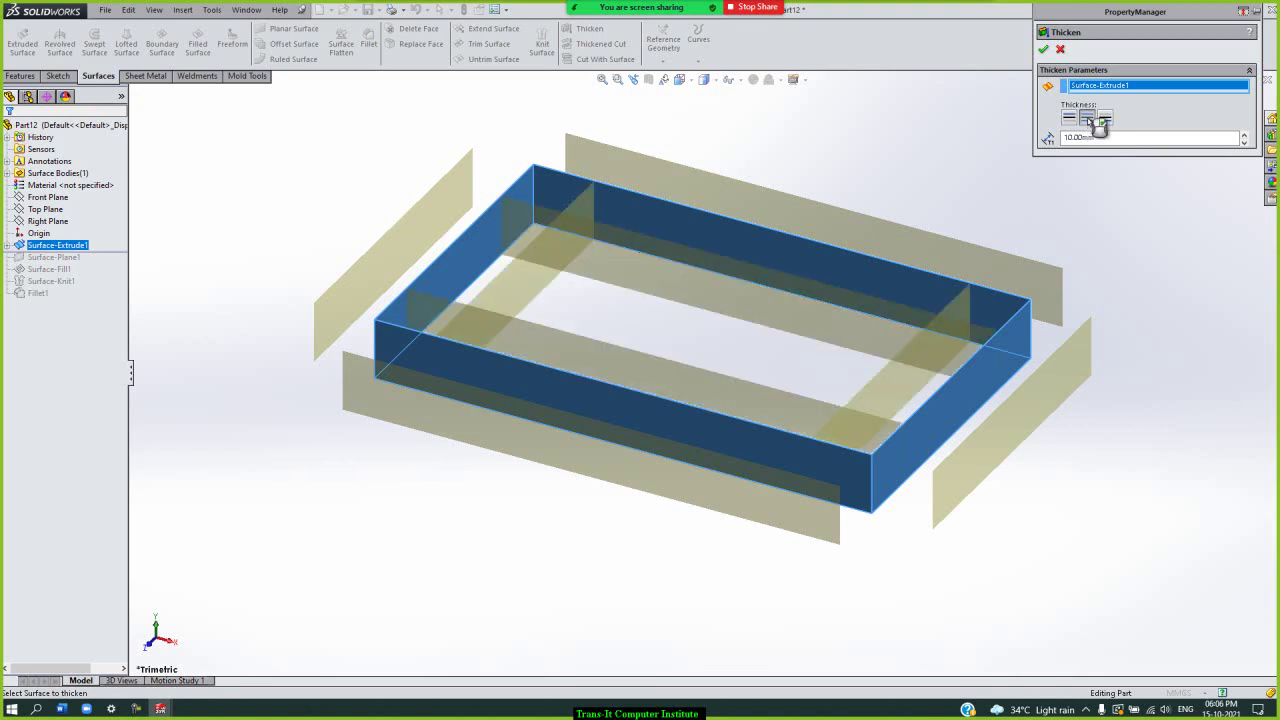
click(1068, 117)
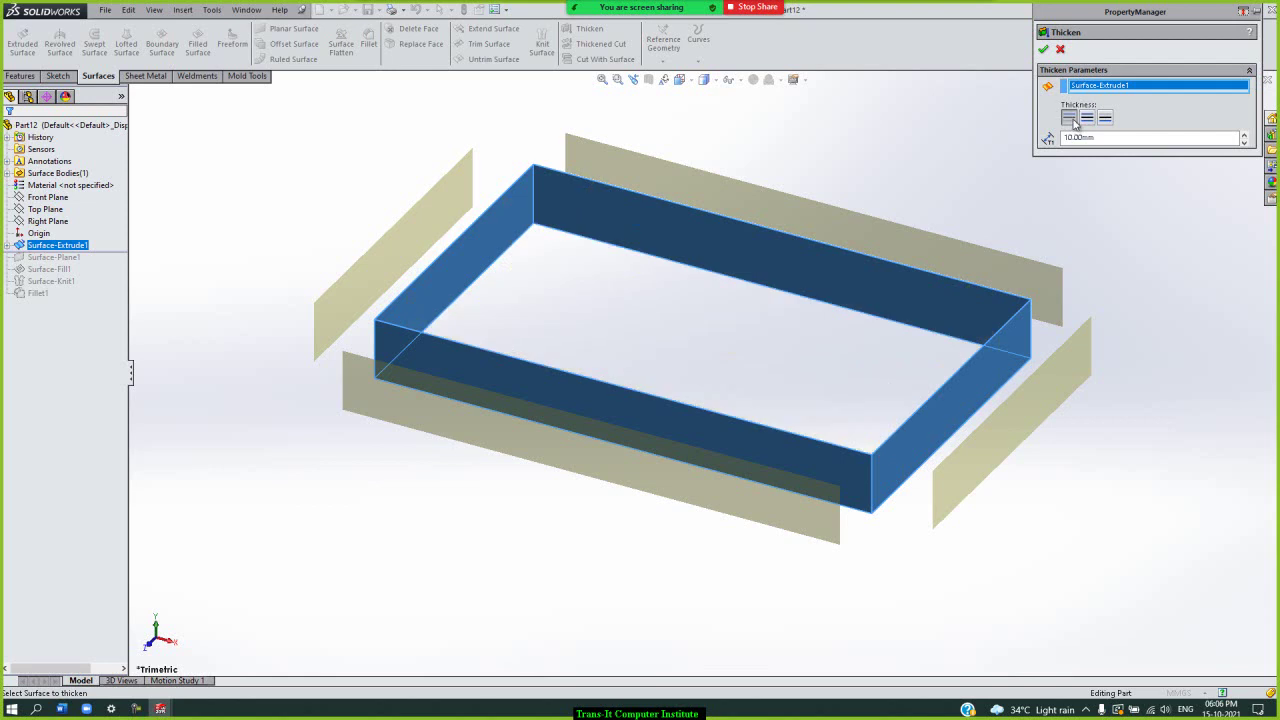
click(1043, 50)
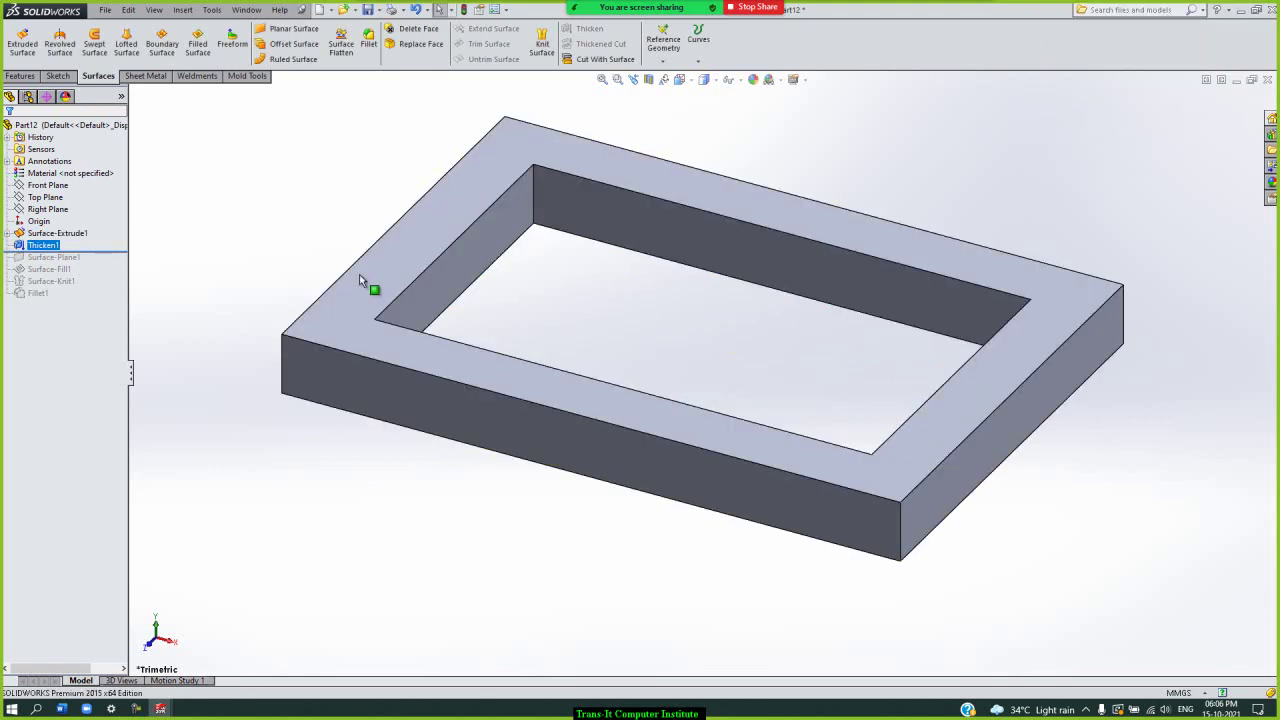
- Edit Thicken1 to try both-sides thickening, then thickening toward the opposite side
right_click(42, 247)
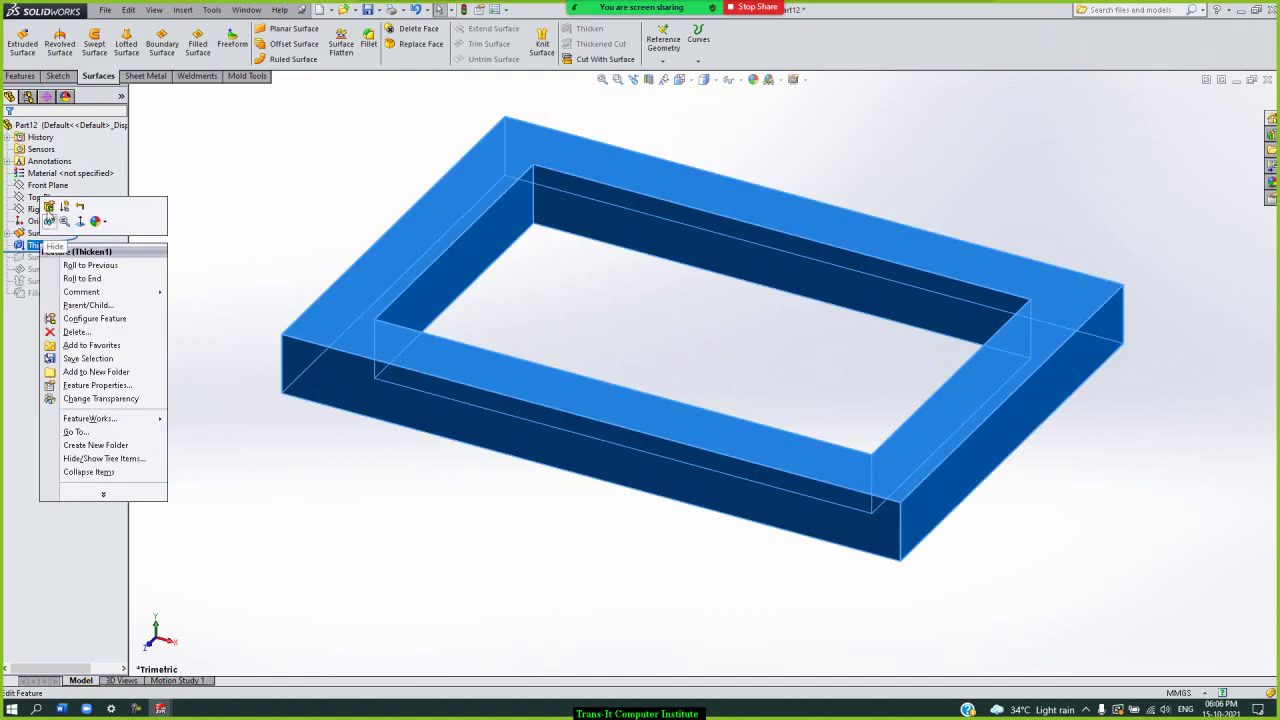
click(52, 212)
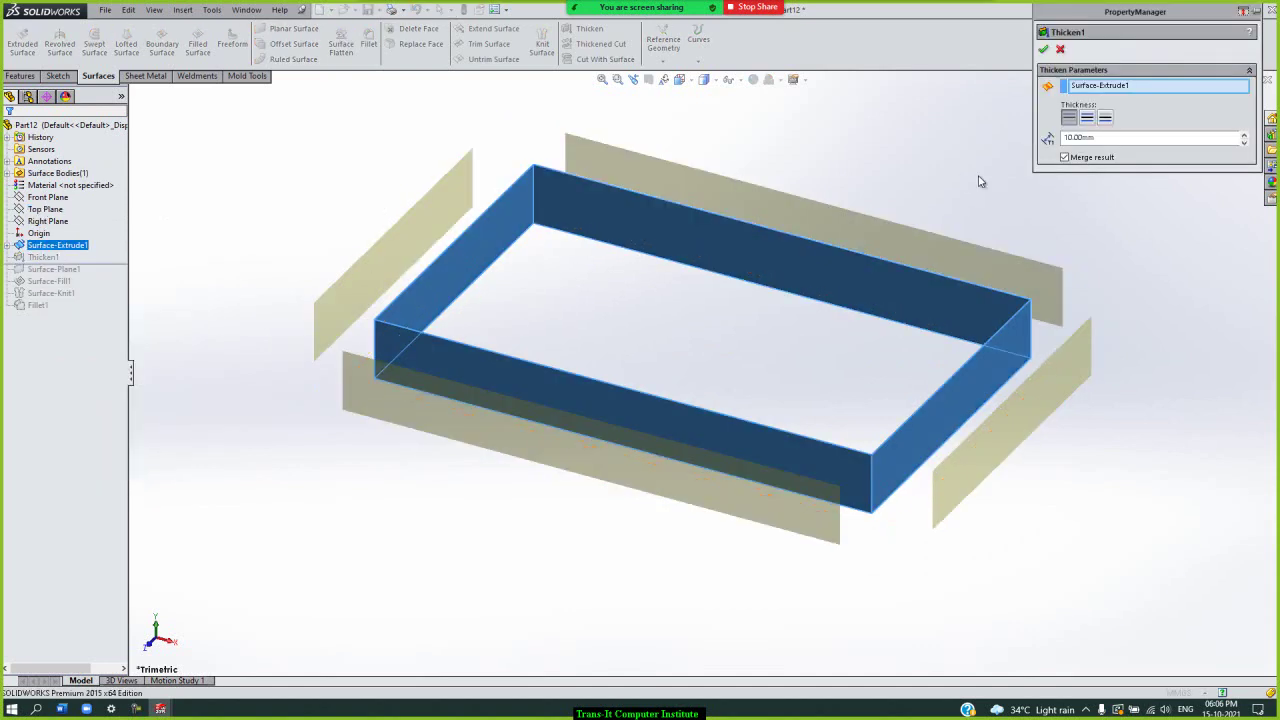
click(1092, 118)
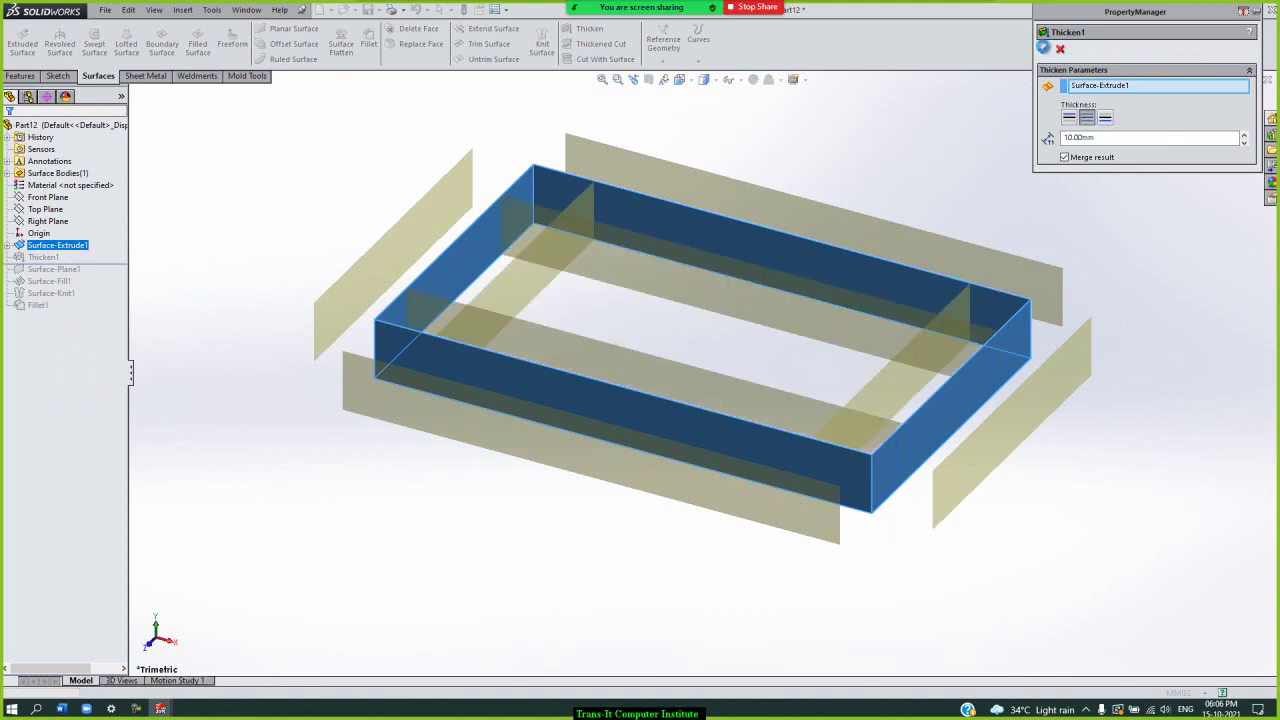
click(1043, 49)
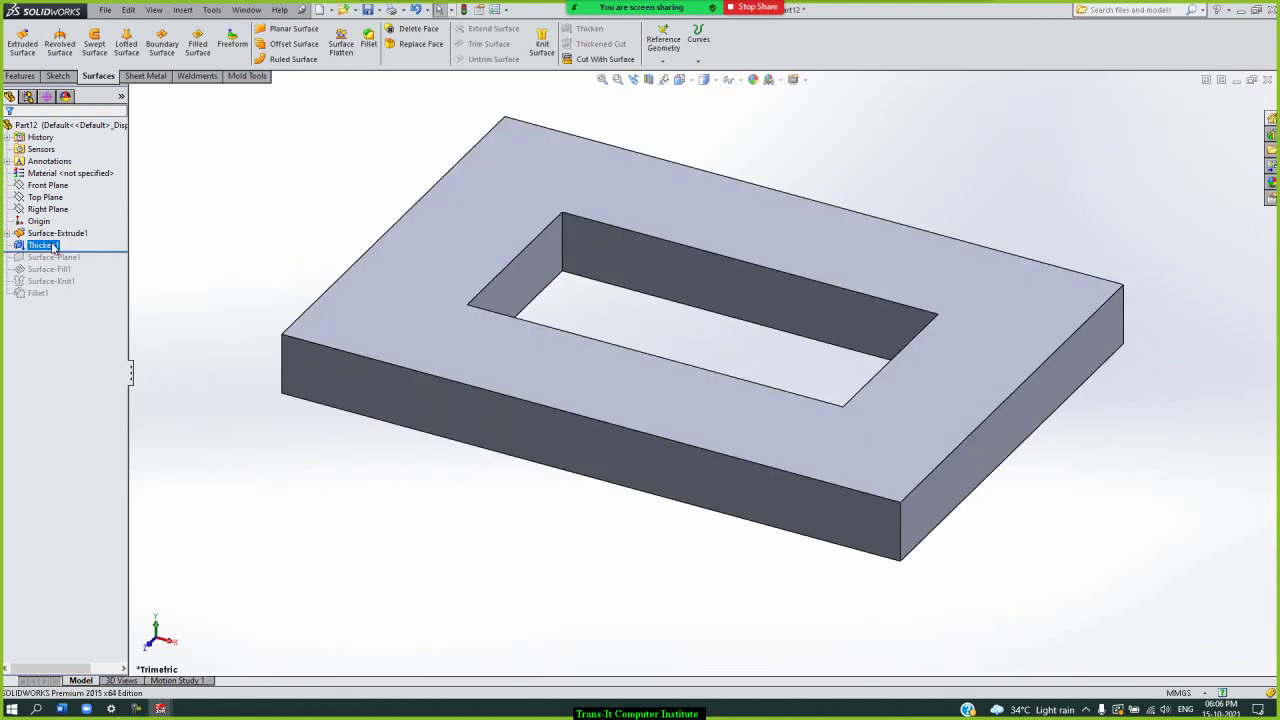
right_click(50, 246)
click(62, 221)
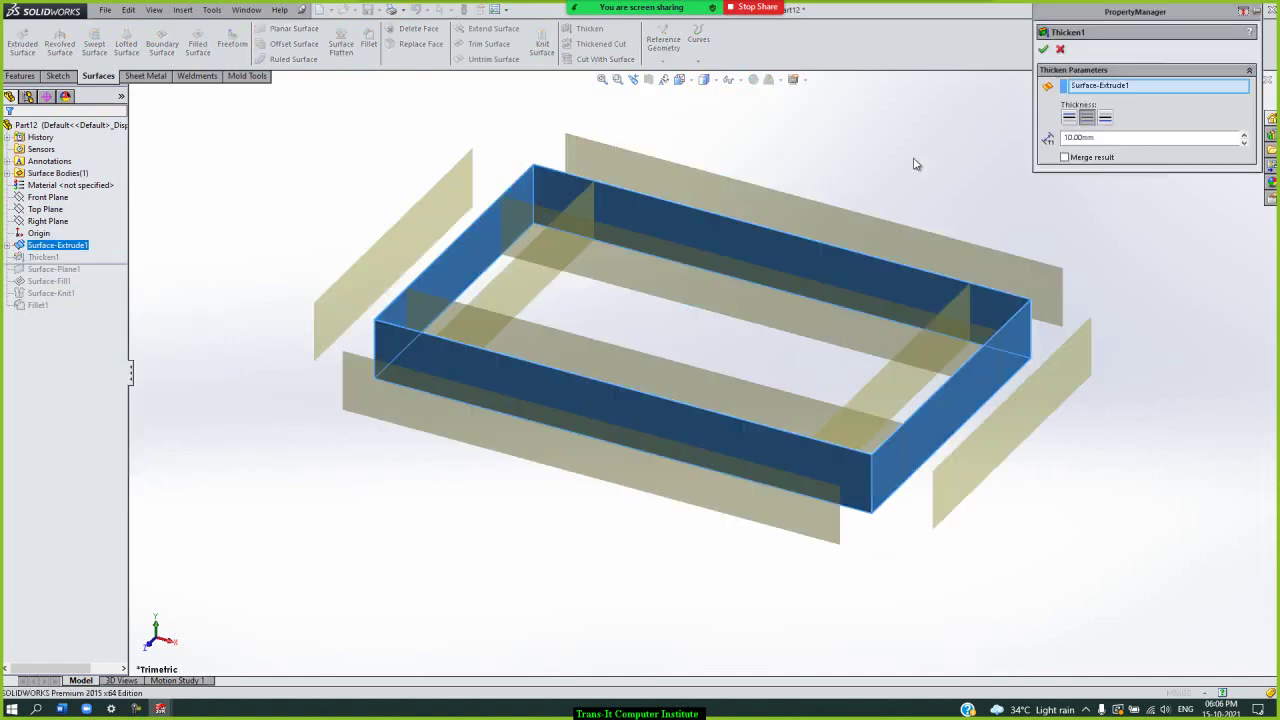
click(1106, 118)
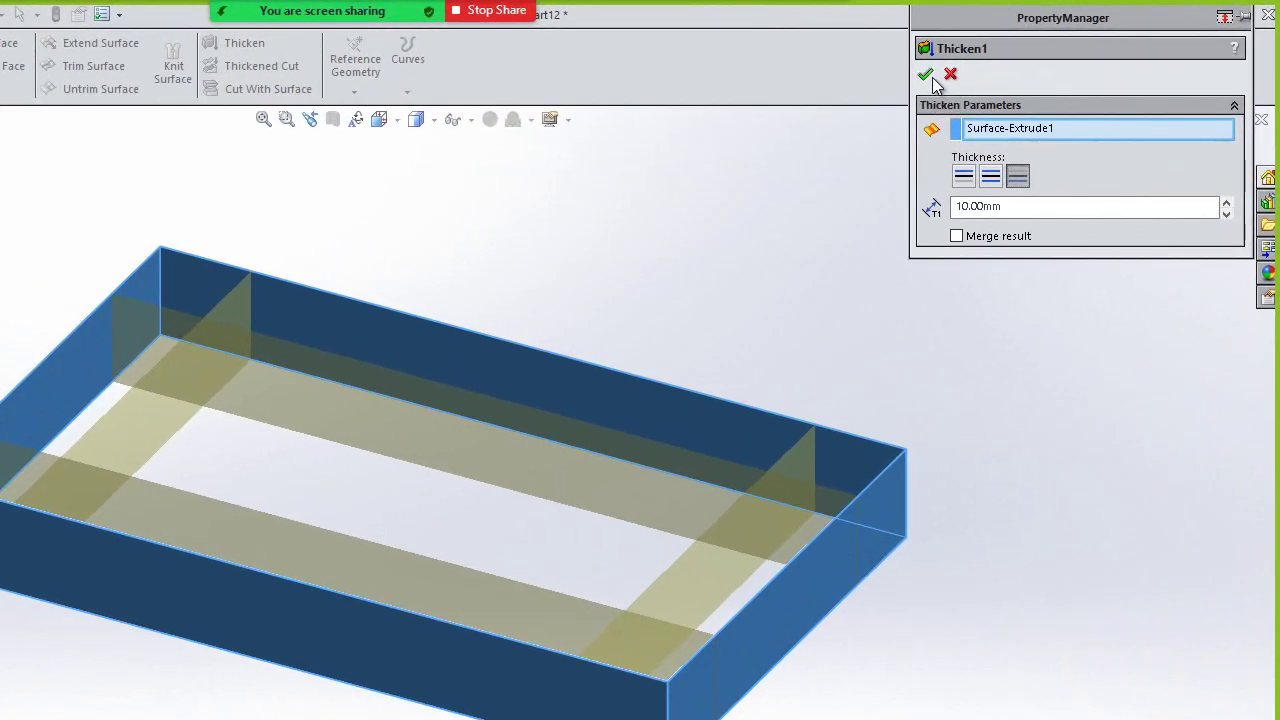
click(1043, 48)
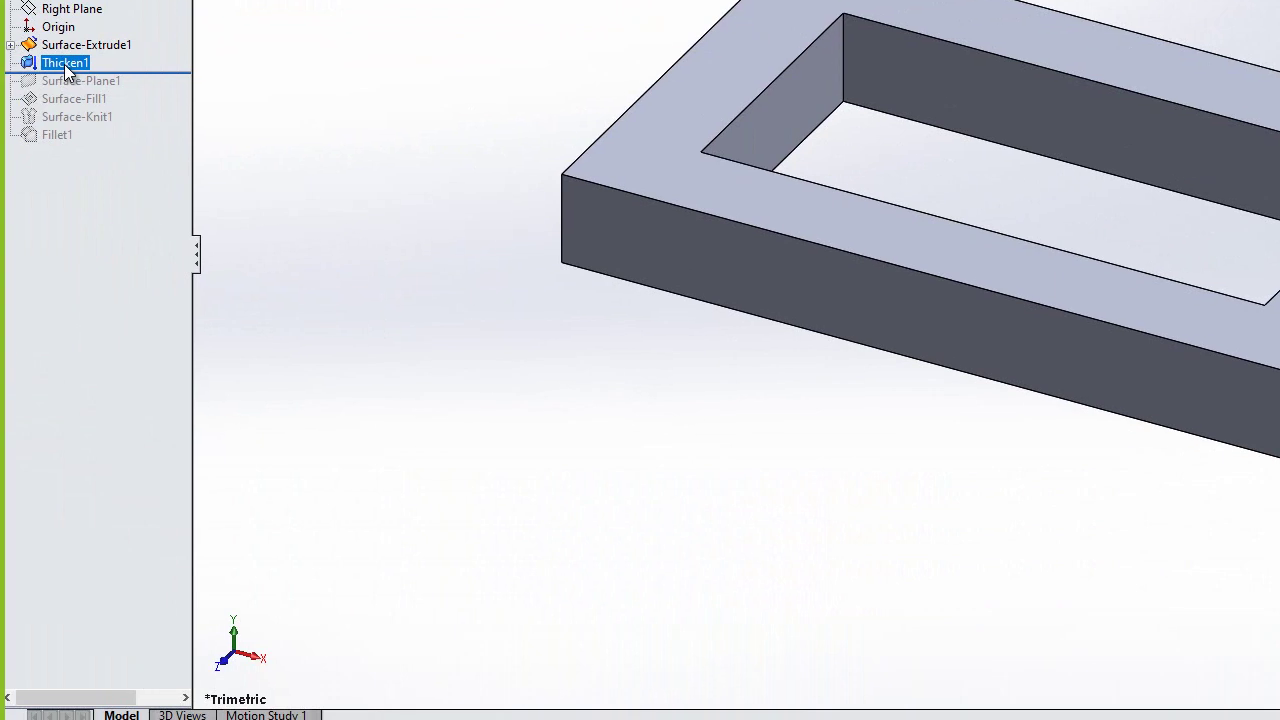
- Delete the Thicken1 feature, leaving only the open surface walls
right_click(64, 63)
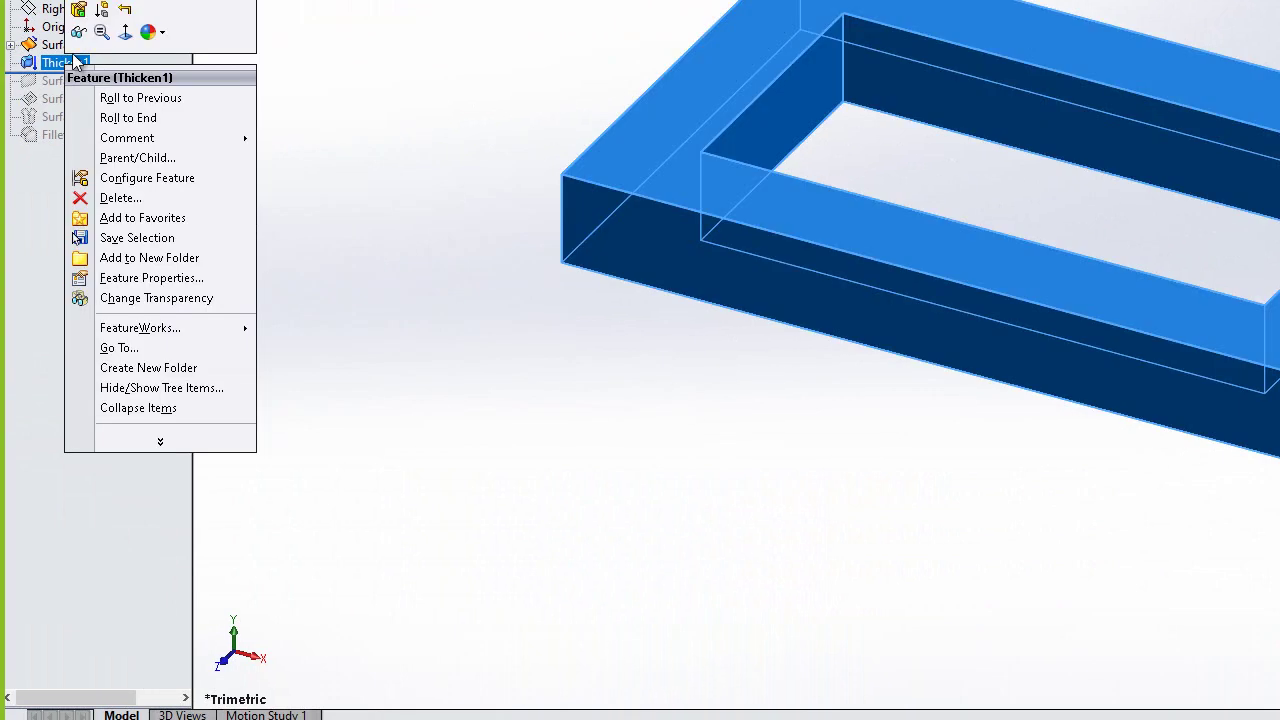
click(122, 198)
click(680, 257)
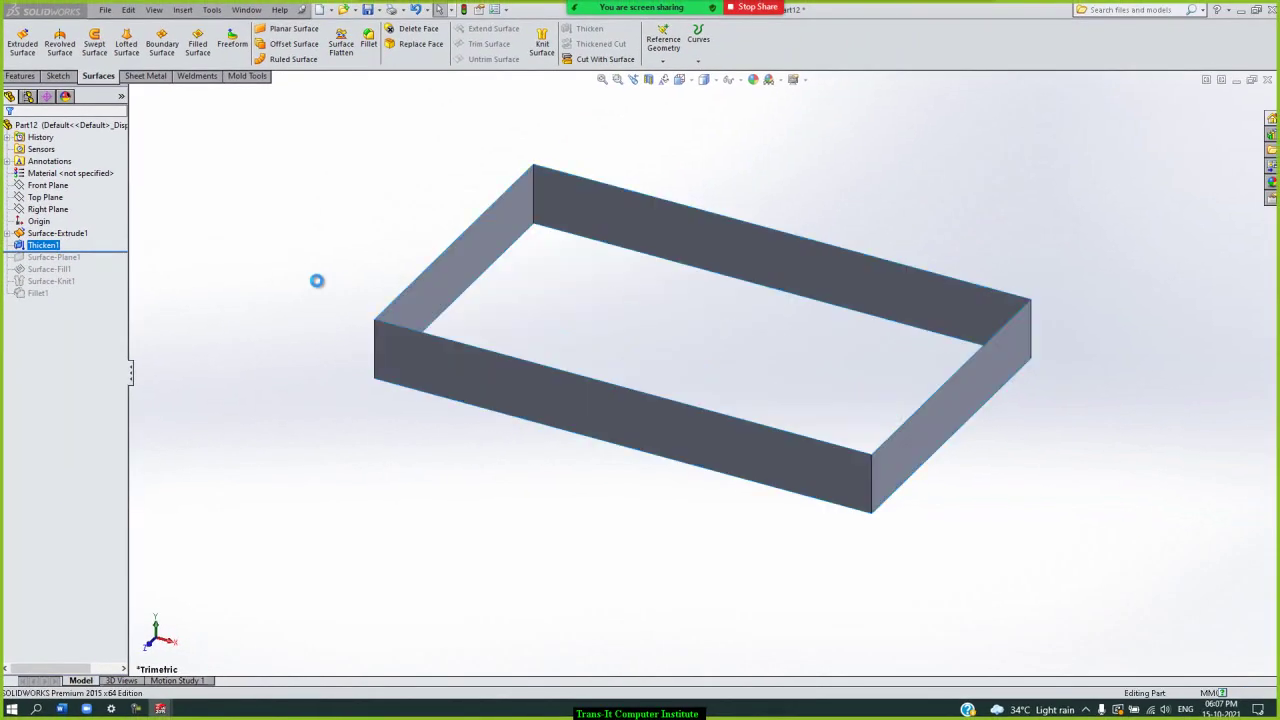
- Roll forward past Fillet1 and briefly view the box sectioned along the Front Plane
drag(110, 256, 103, 320)
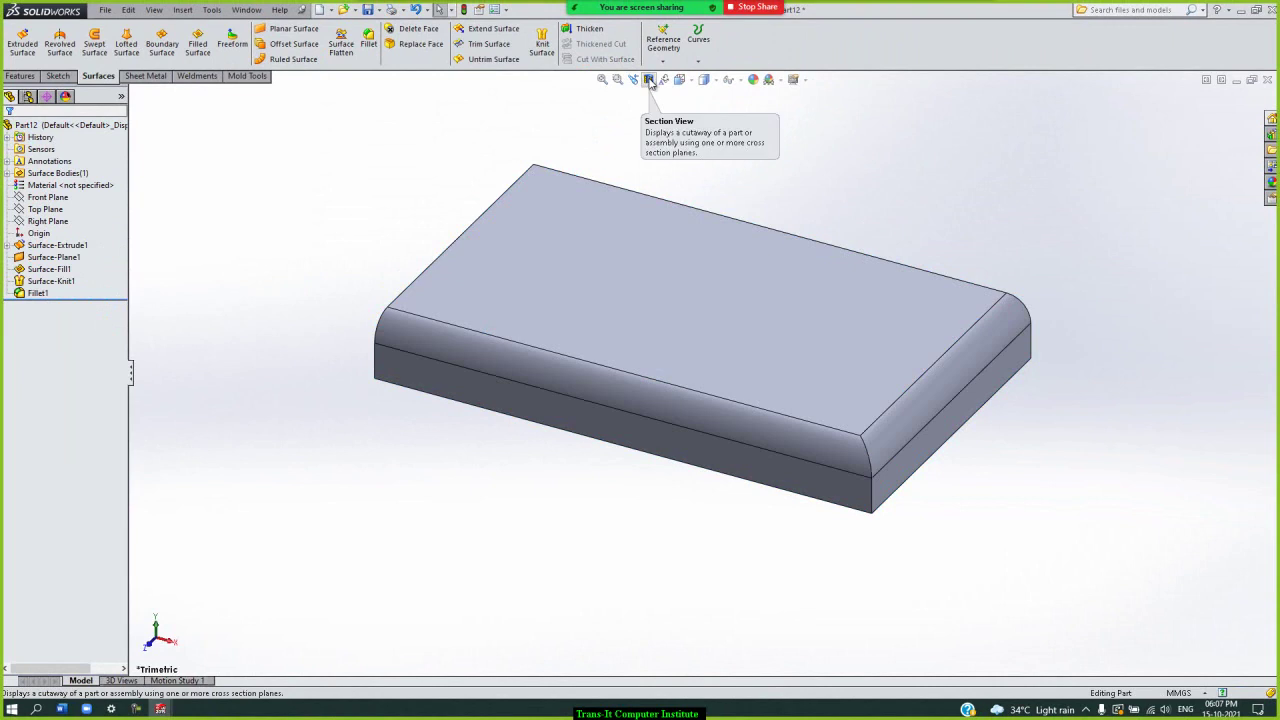
click(649, 80)
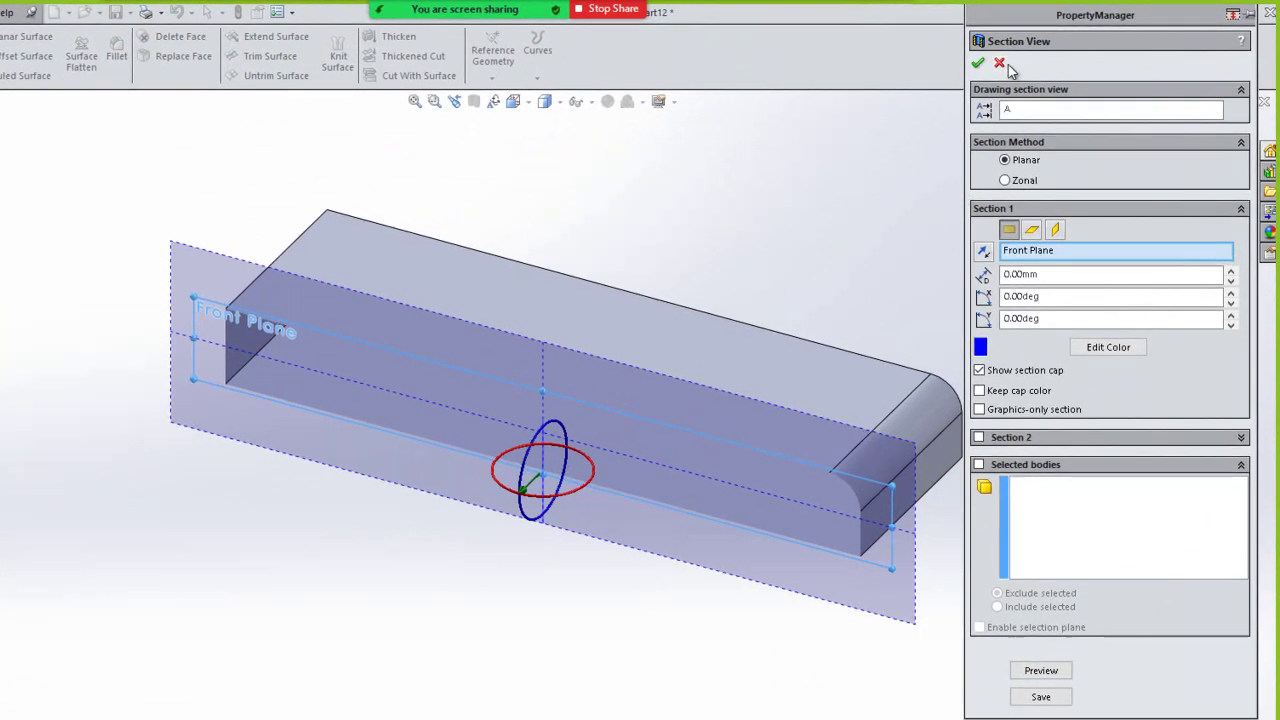
click(999, 62)
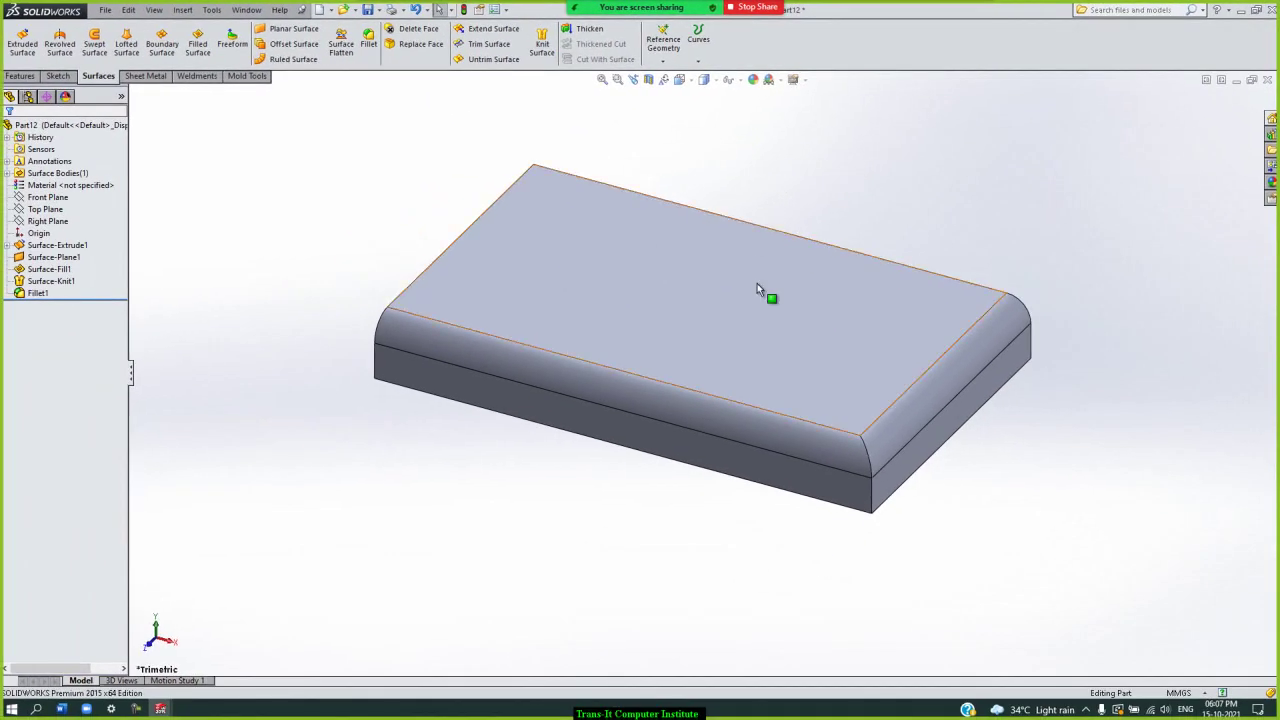
- Flip the view to the underside and back, then return to trimetric
key(shift+Up)
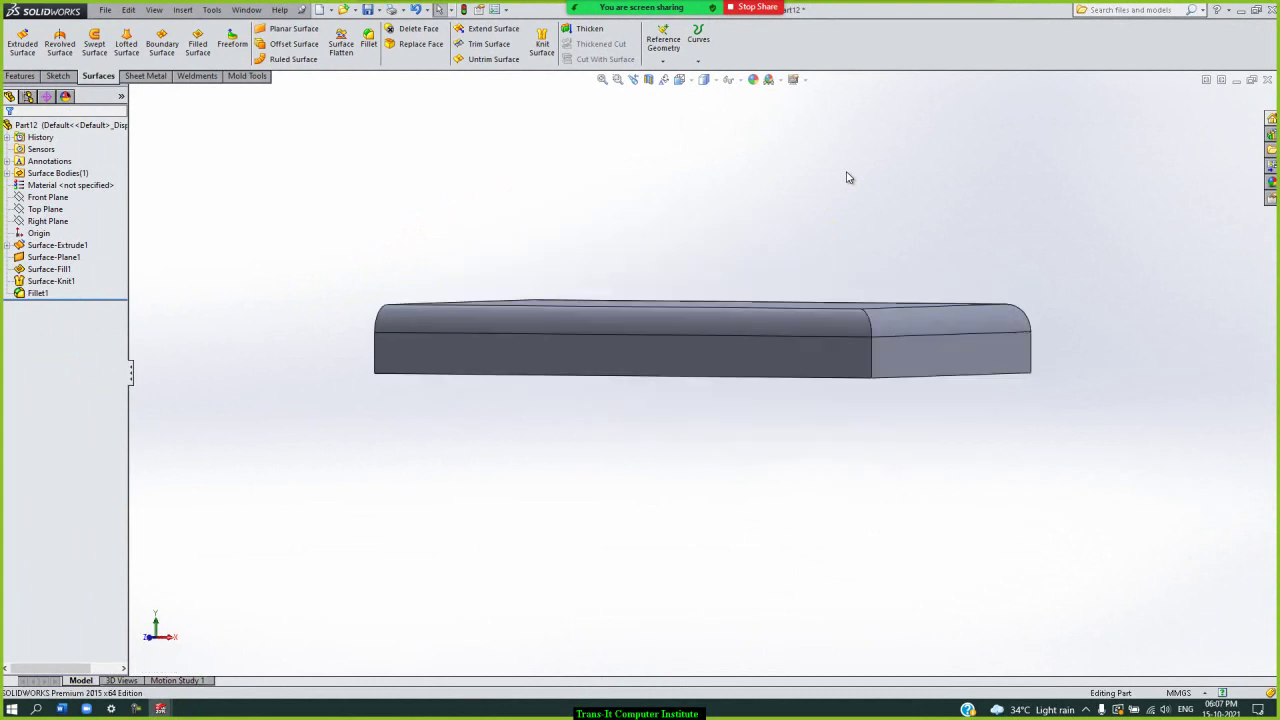
key(shift+Down)
key(shift+Up)
key(ctrl+7)
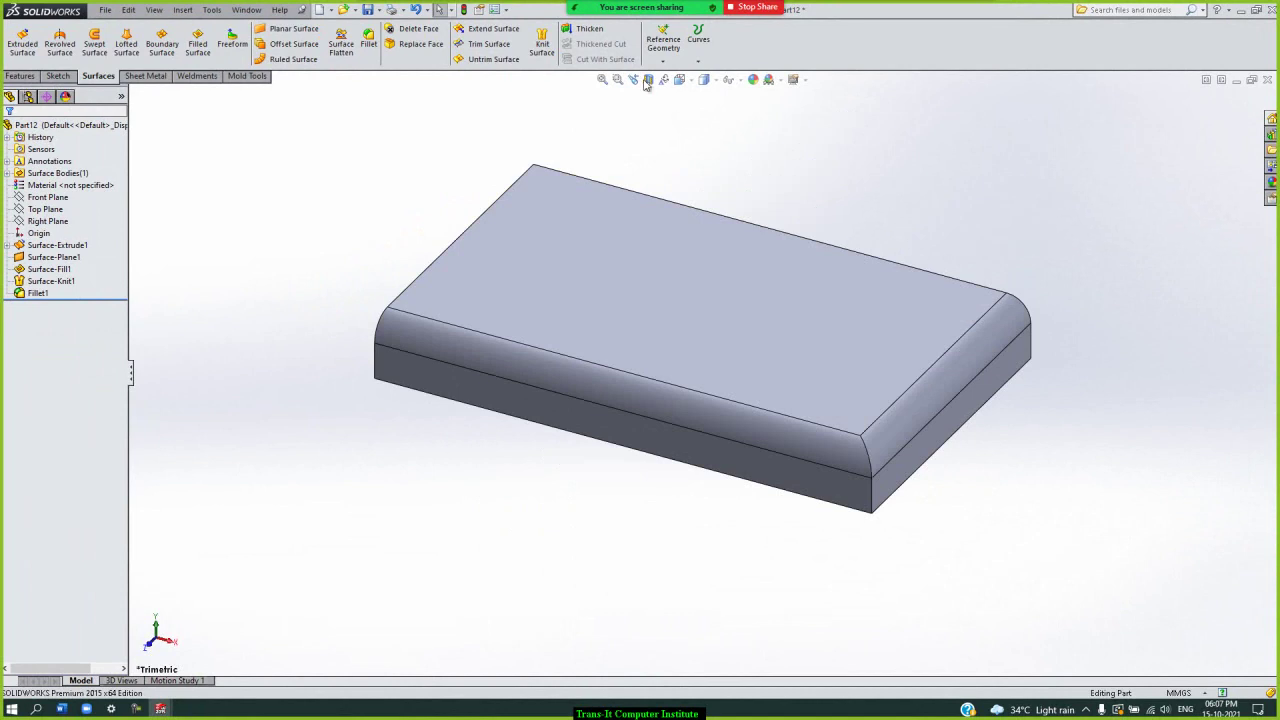
- Thicken Fillet1 with 'Create solid from enclosed volume' to make the box solid
click(578, 31)
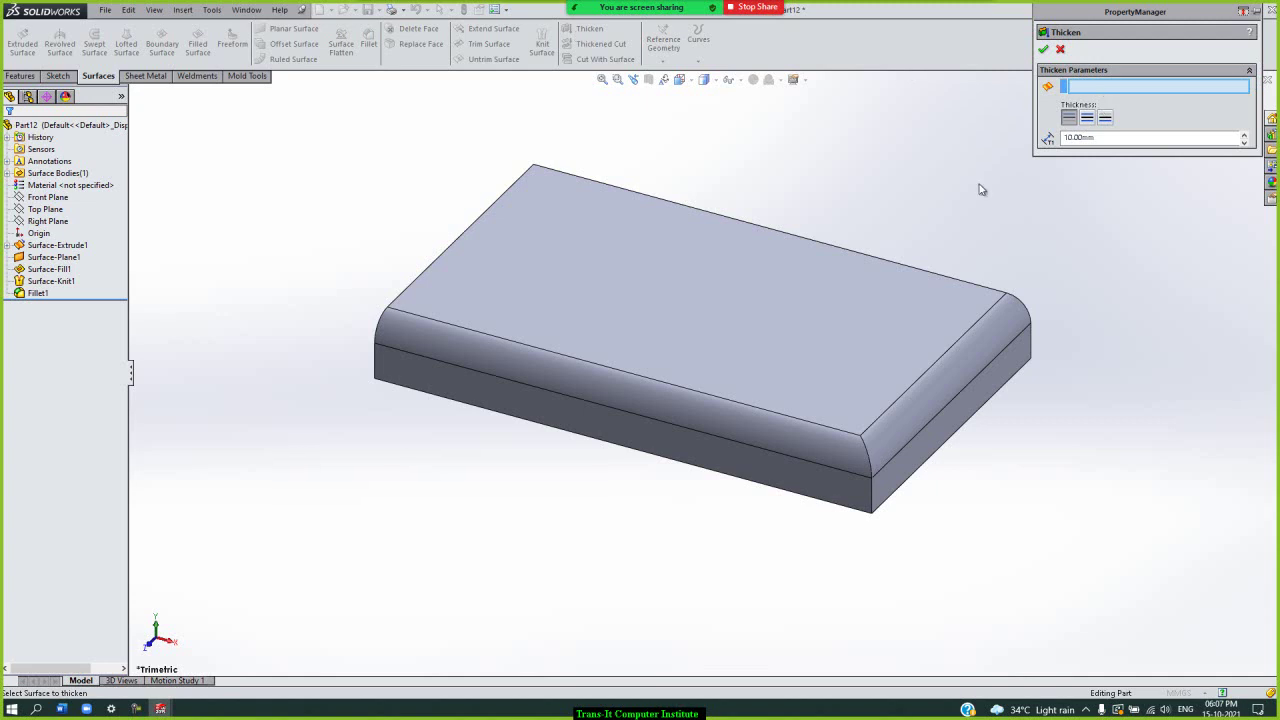
click(867, 314)
click(867, 314)
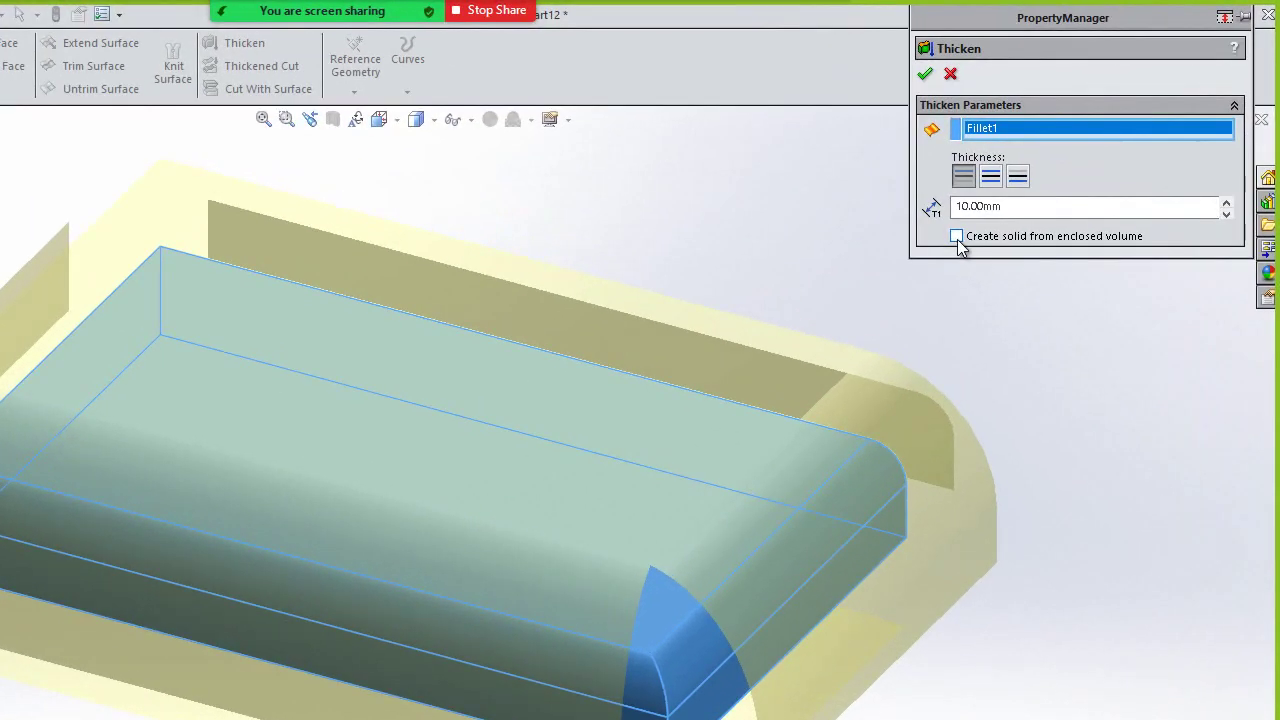
click(957, 237)
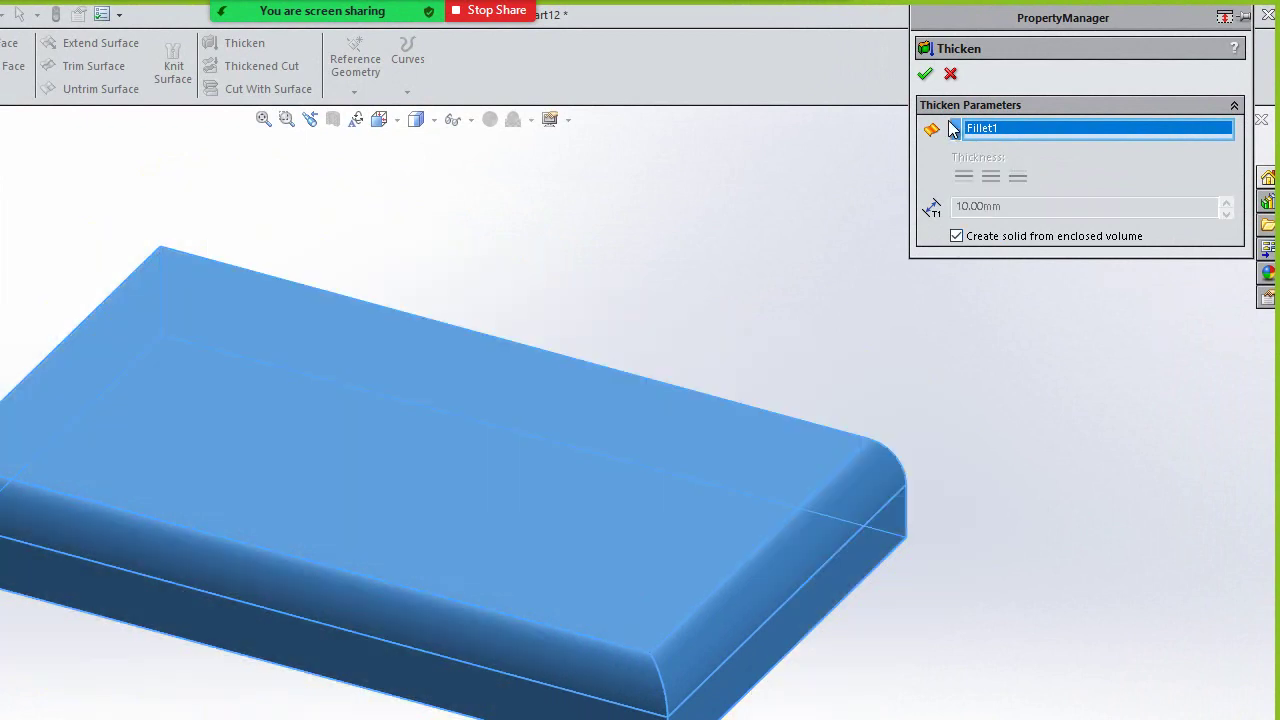
click(924, 74)
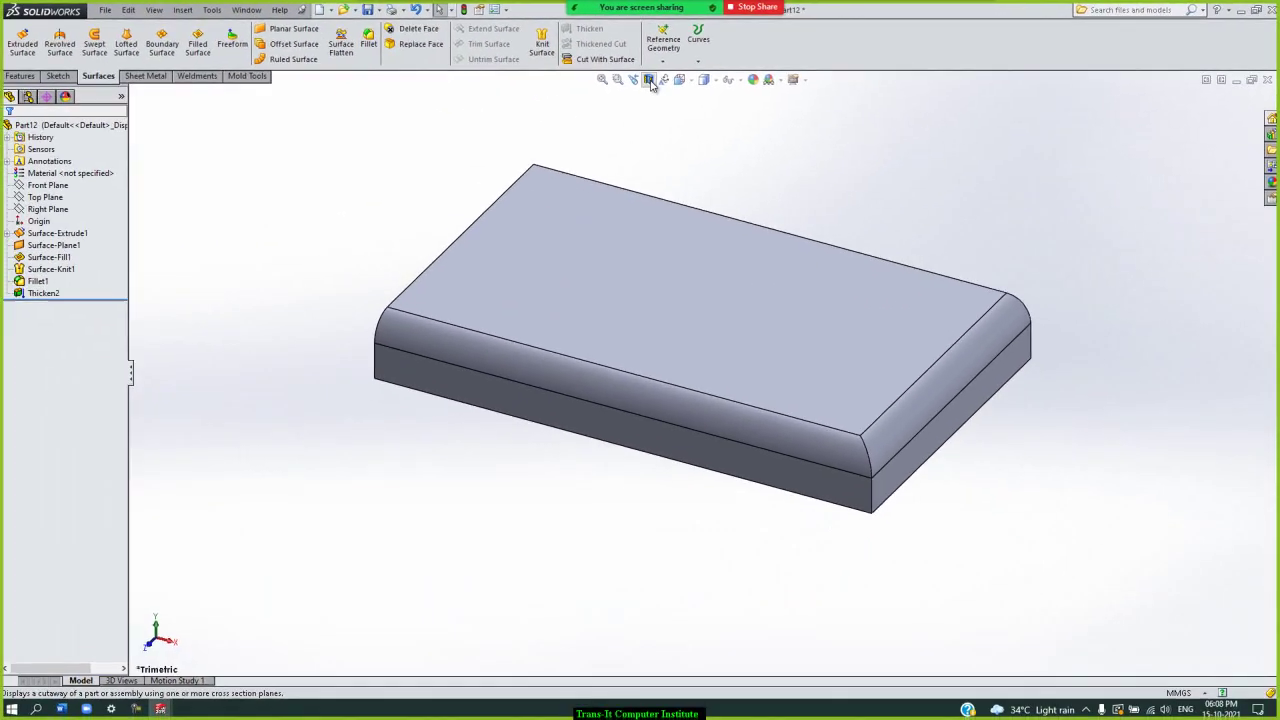
- Confirm solidity in a Front Plane section, then start an extrusion sketch on the top face
click(649, 80)
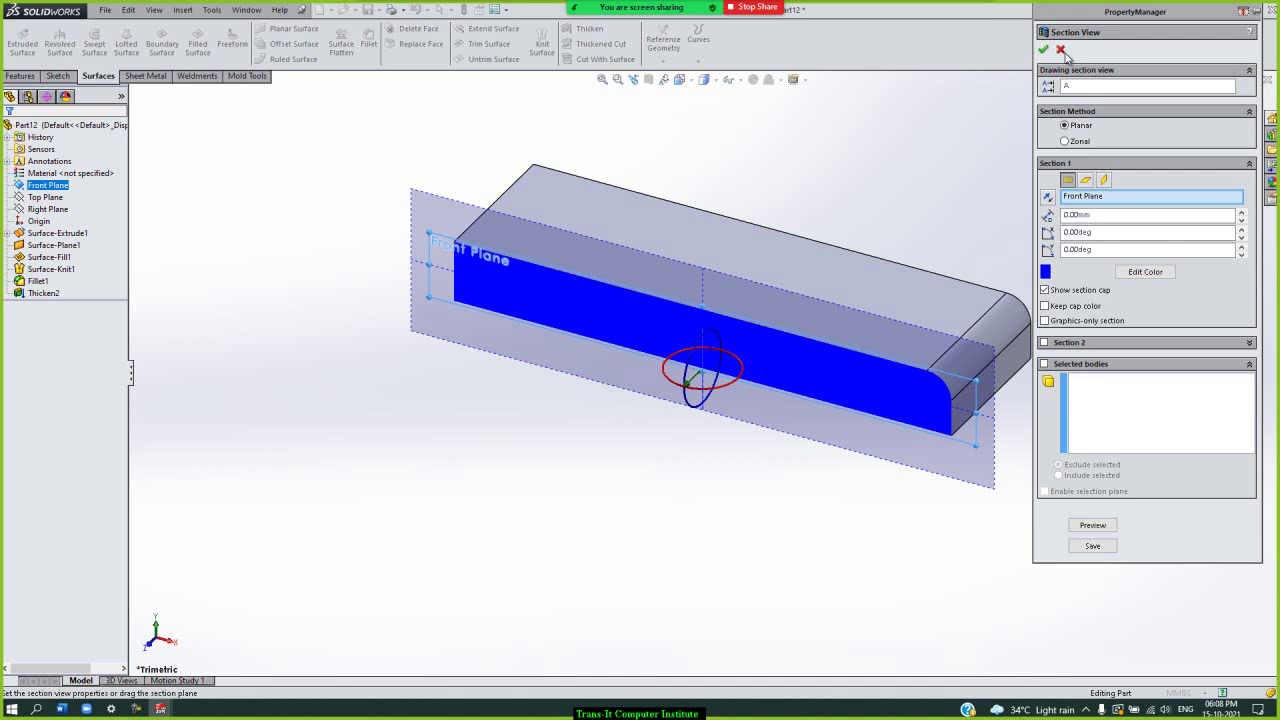
click(1060, 49)
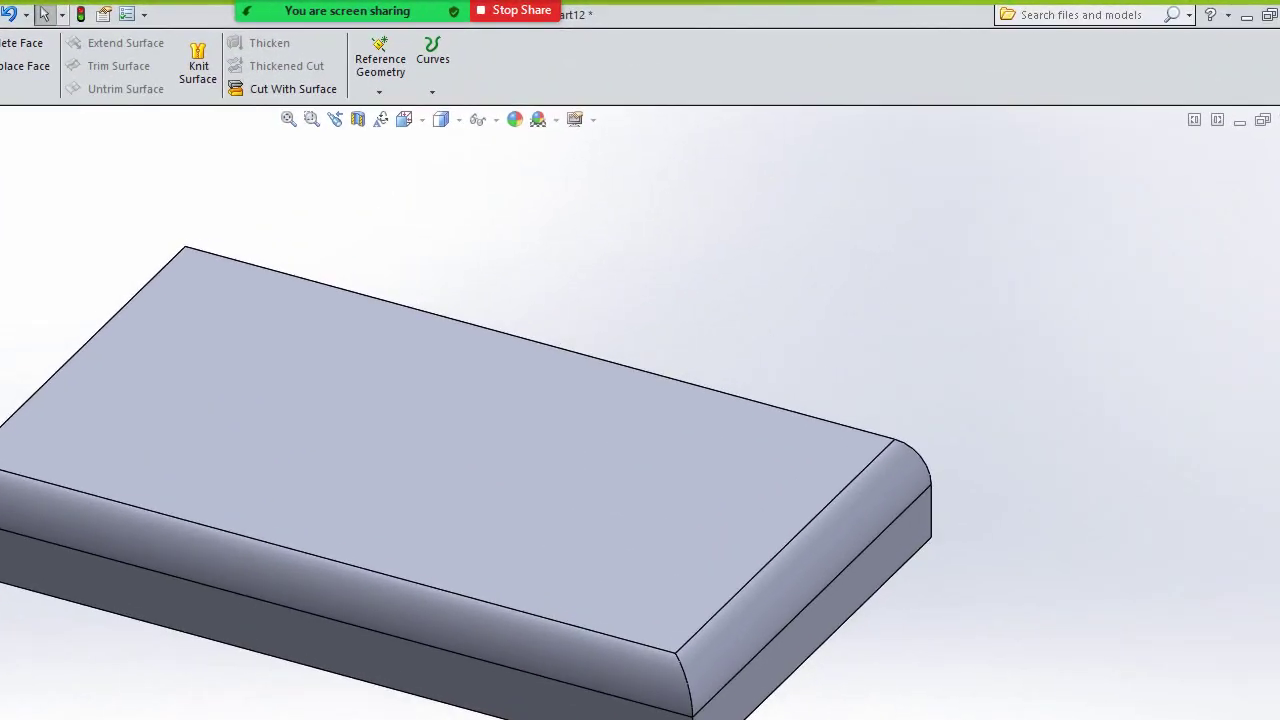
click(31, 47)
click(445, 370)
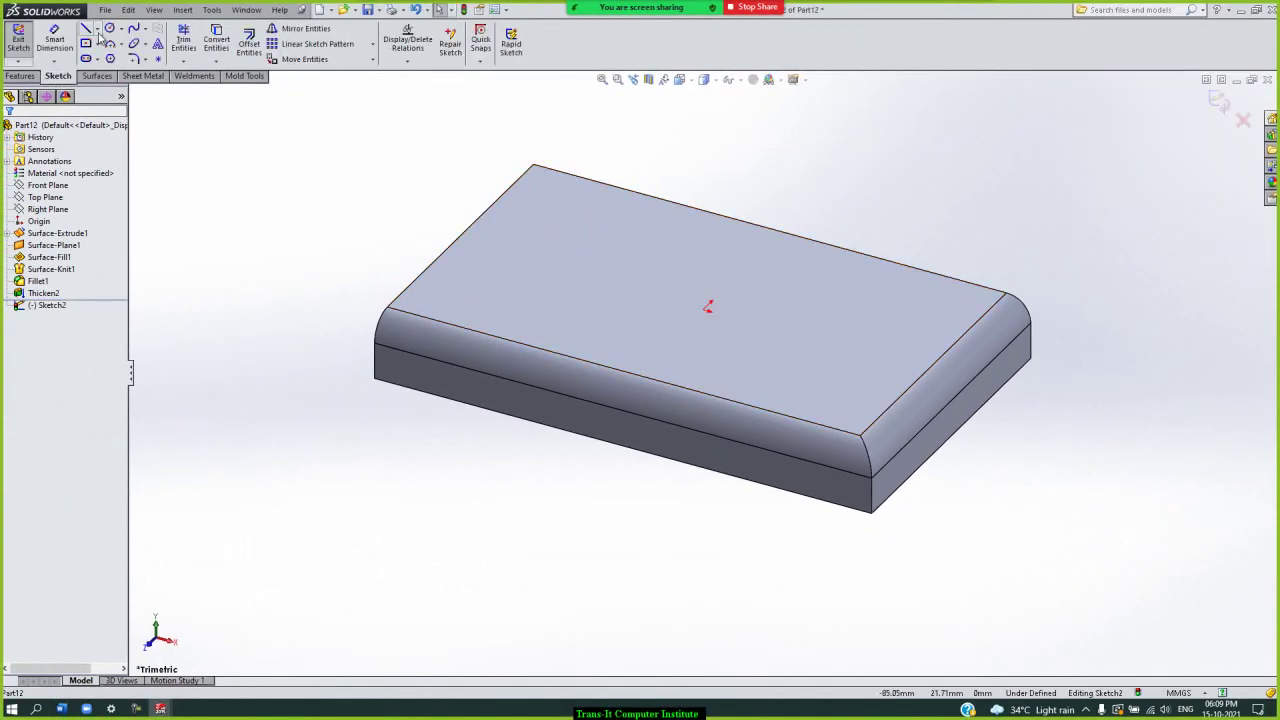
- Sketch a spline running from below the block's front across its top face
click(133, 30)
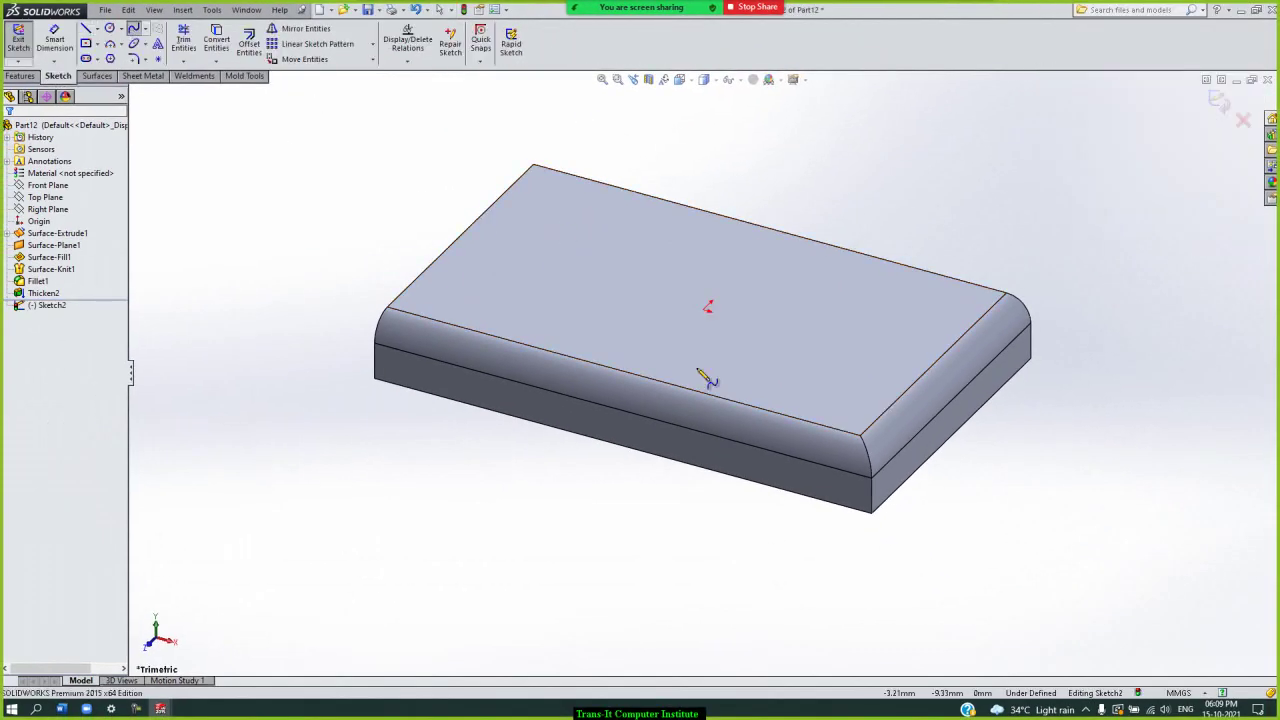
click(509, 464)
click(595, 303)
click(762, 268)
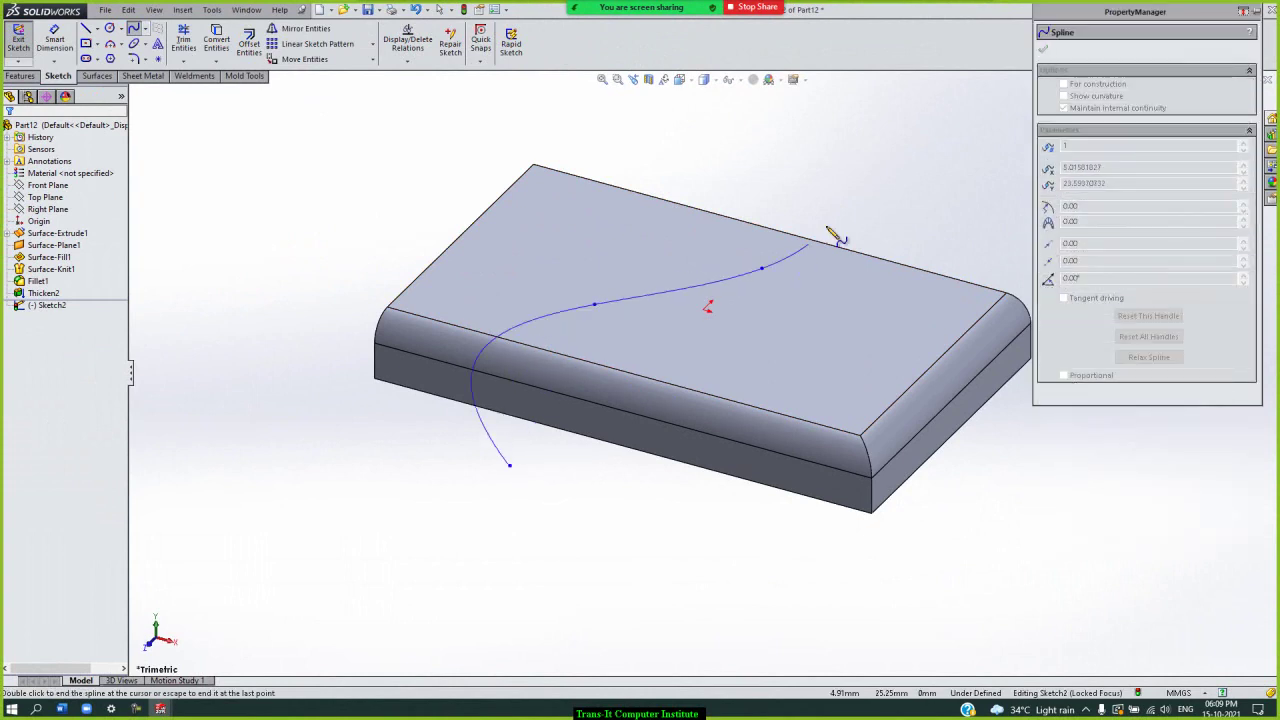
right_click(940, 180)
click(963, 191)
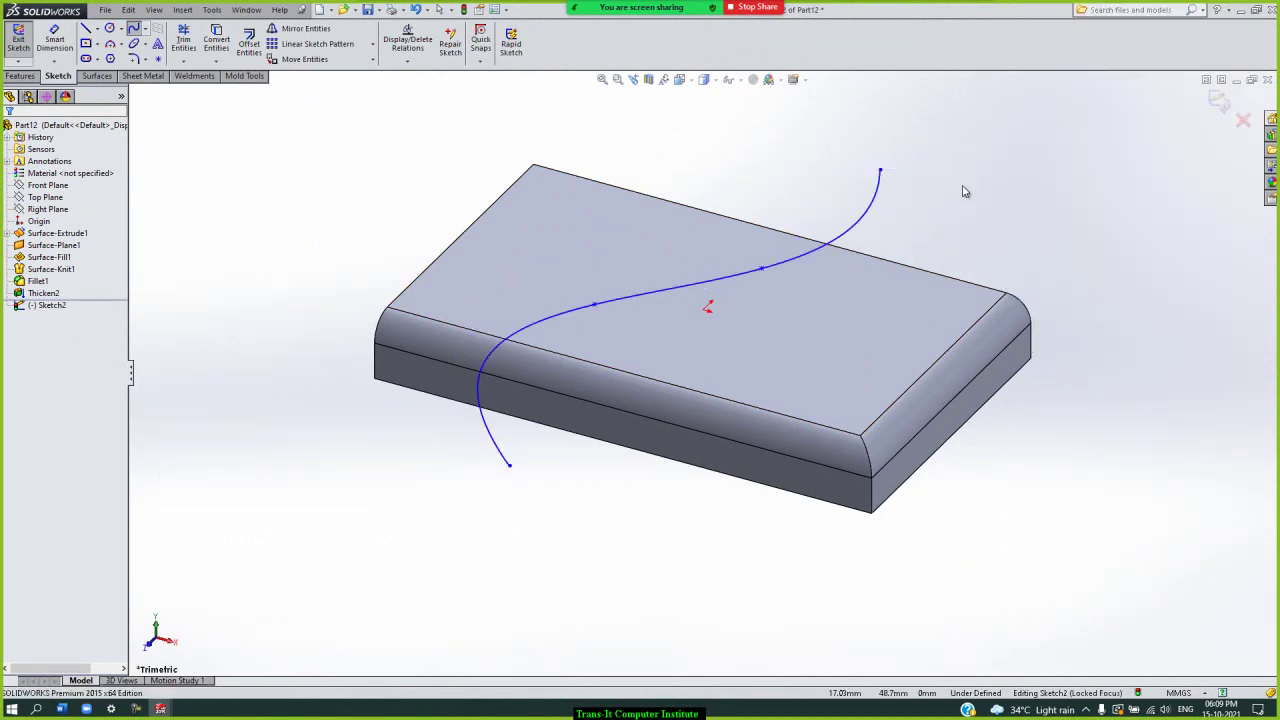
- Extrude the spline into a 40 mm mid-plane surface, Surface-Extrude2
click(1220, 100)
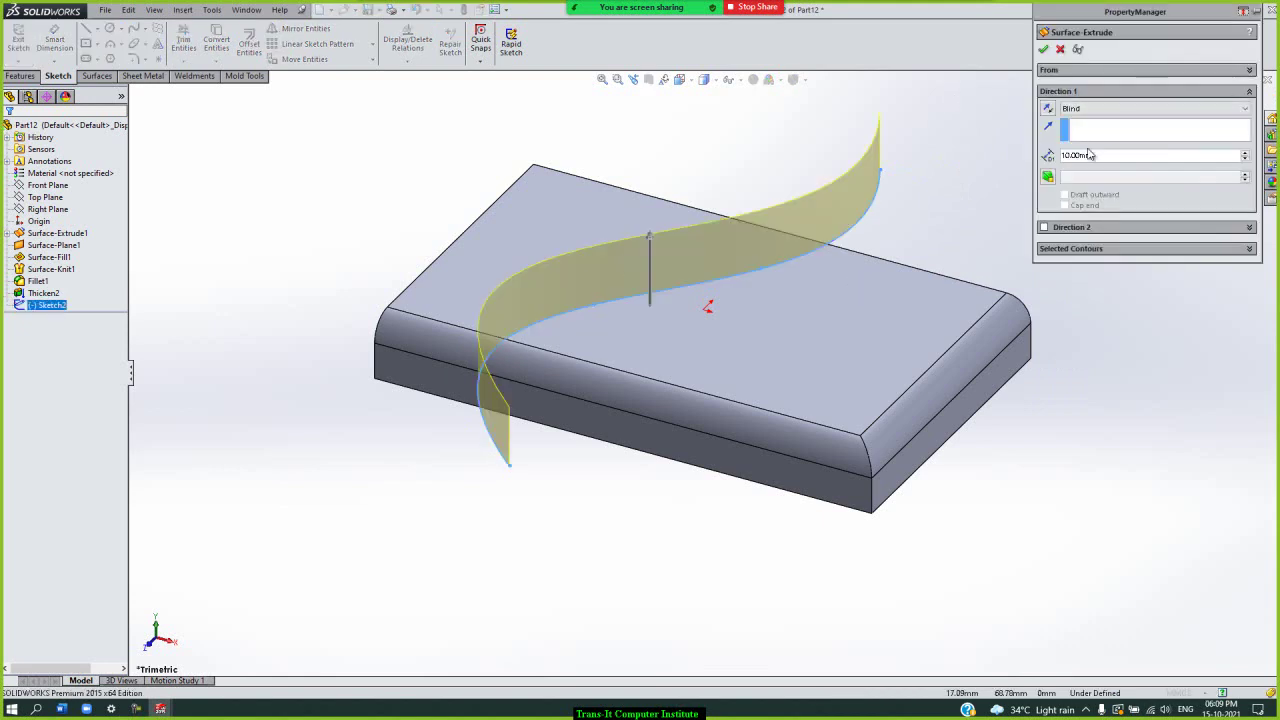
click(1110, 109)
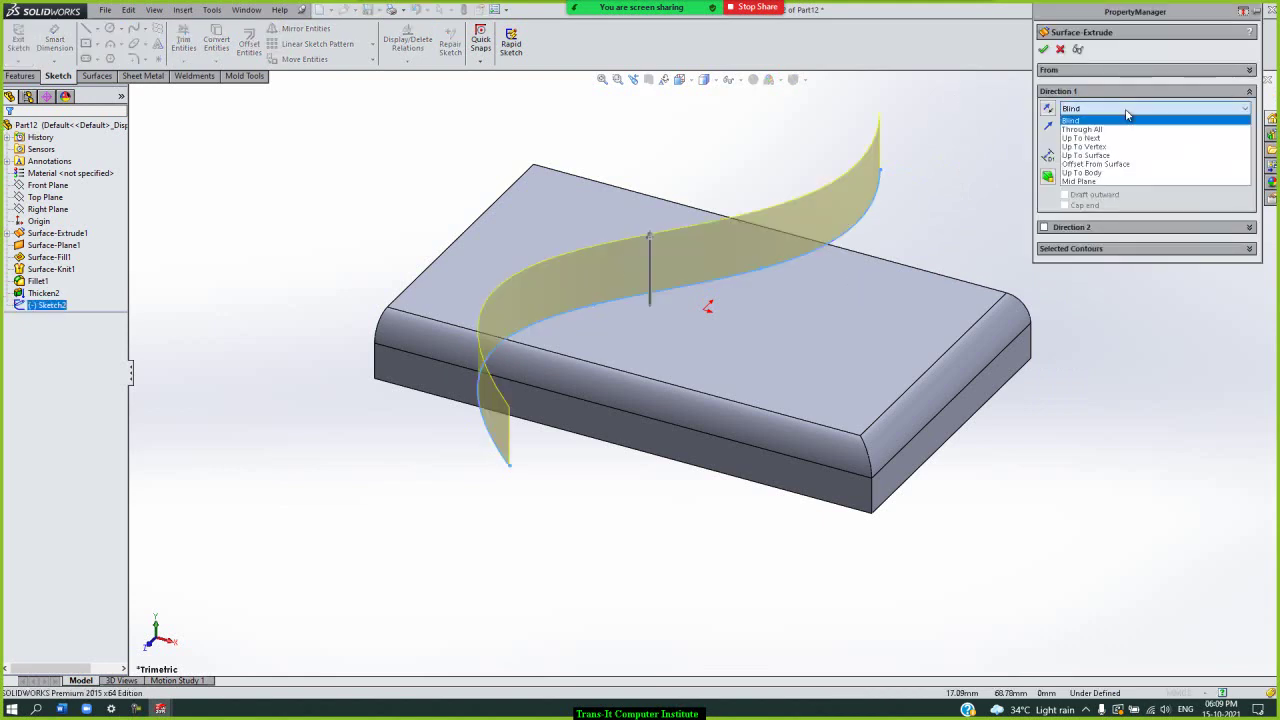
click(1095, 181)
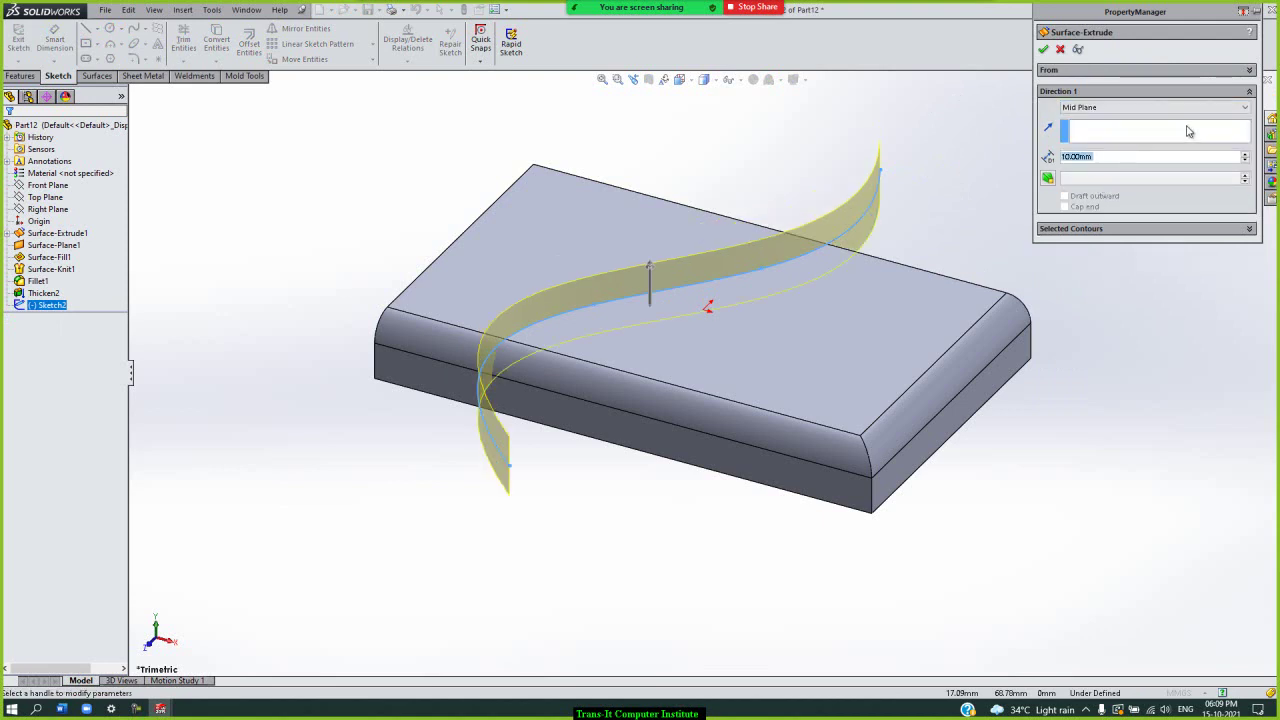
click(1246, 153)
click(1246, 153)
click(1246, 153)
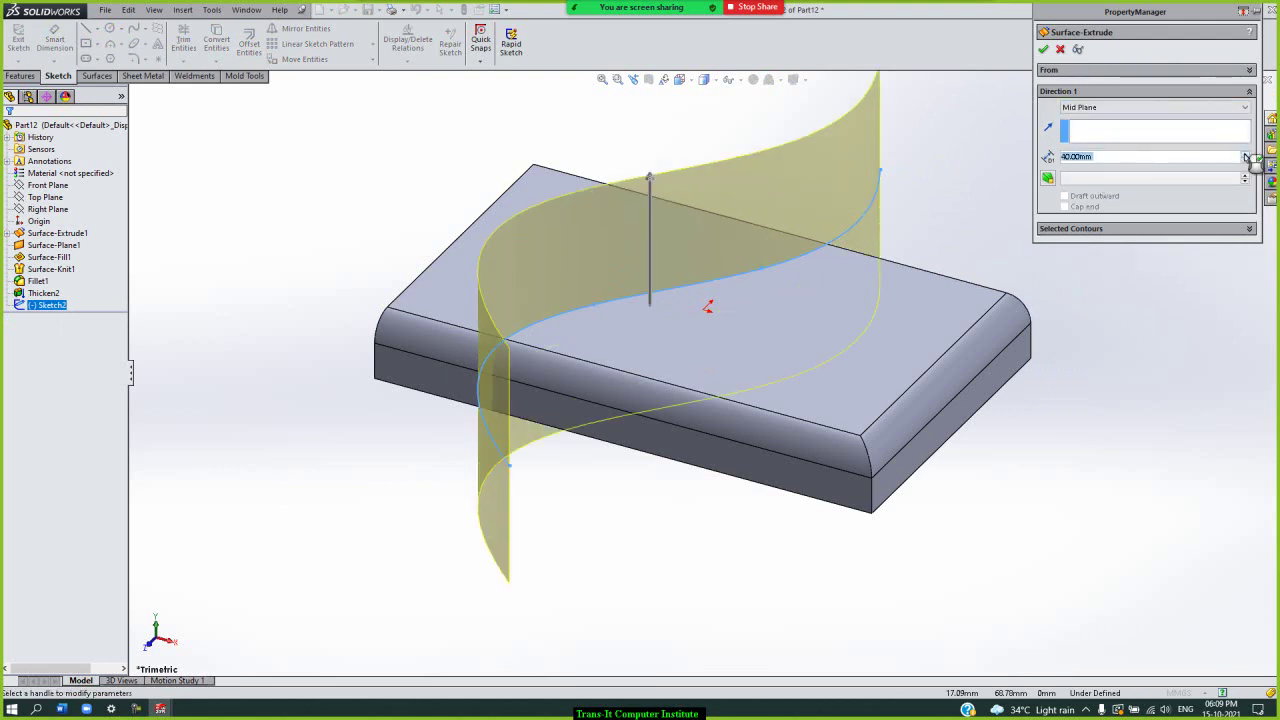
click(1044, 52)
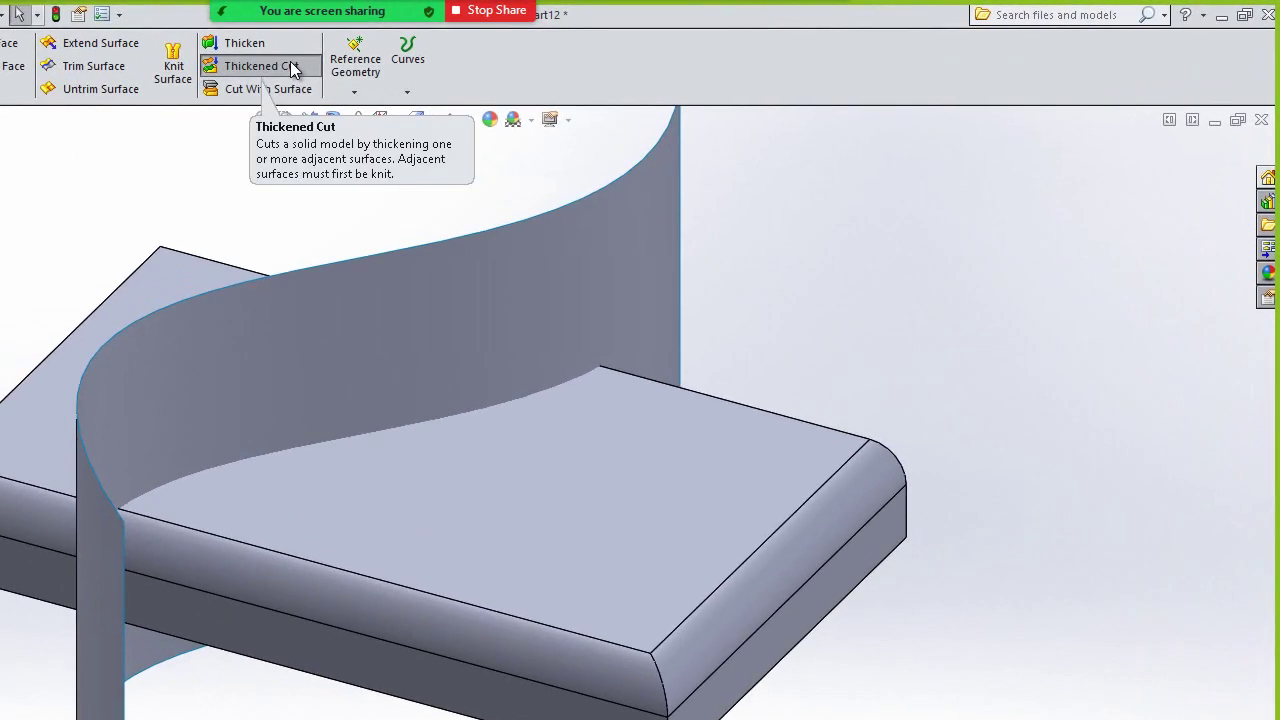
- Make a 10 mm thickened cut along Surface-Extrude2 and keep all resulting bodies
click(612, 44)
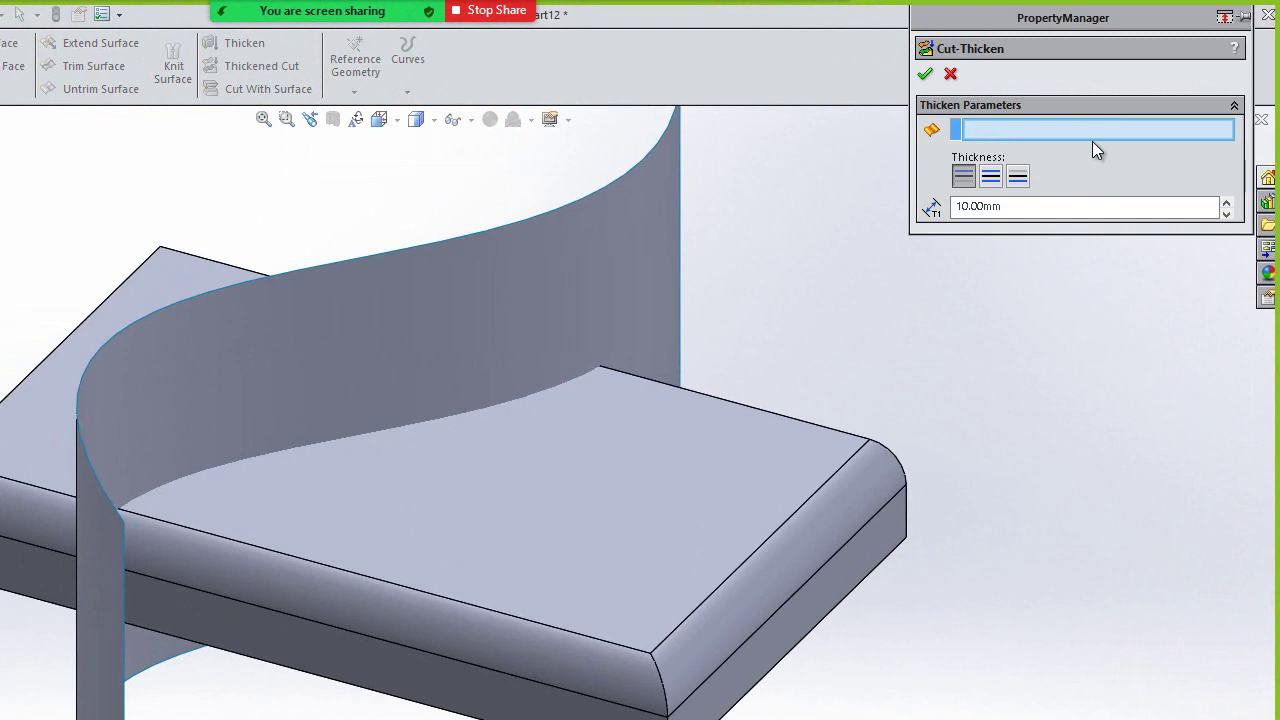
click(541, 254)
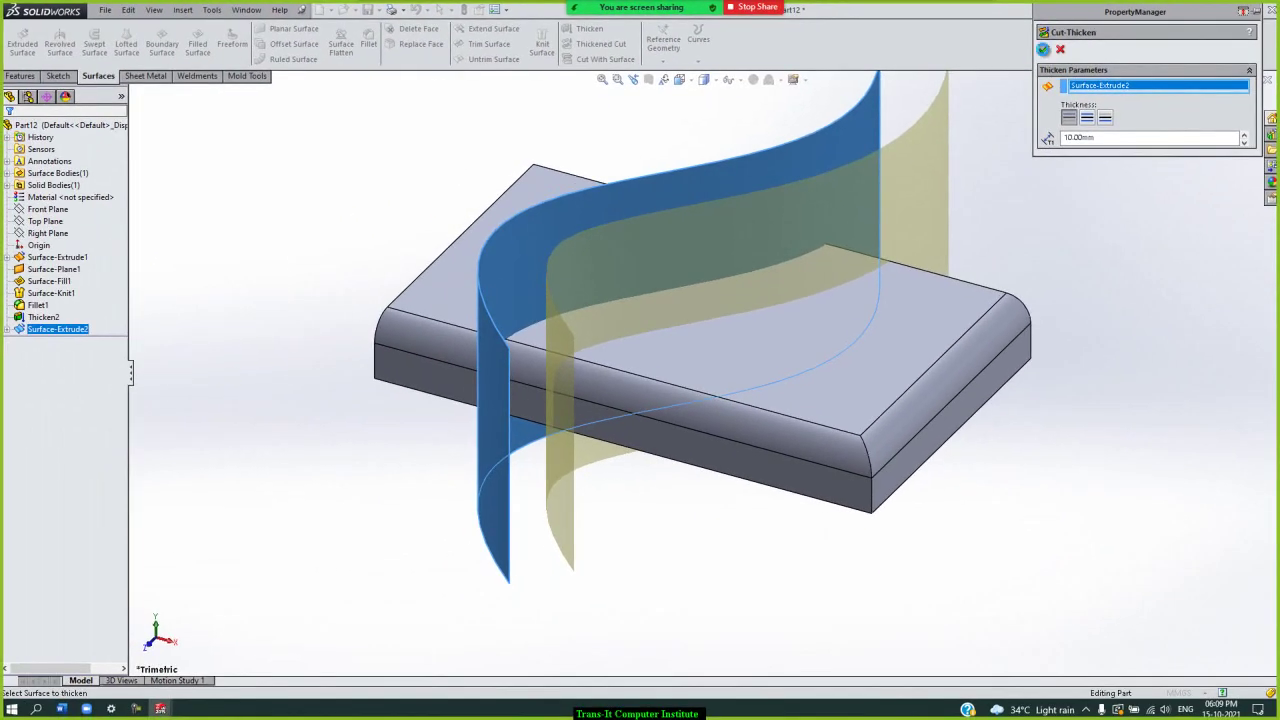
click(926, 76)
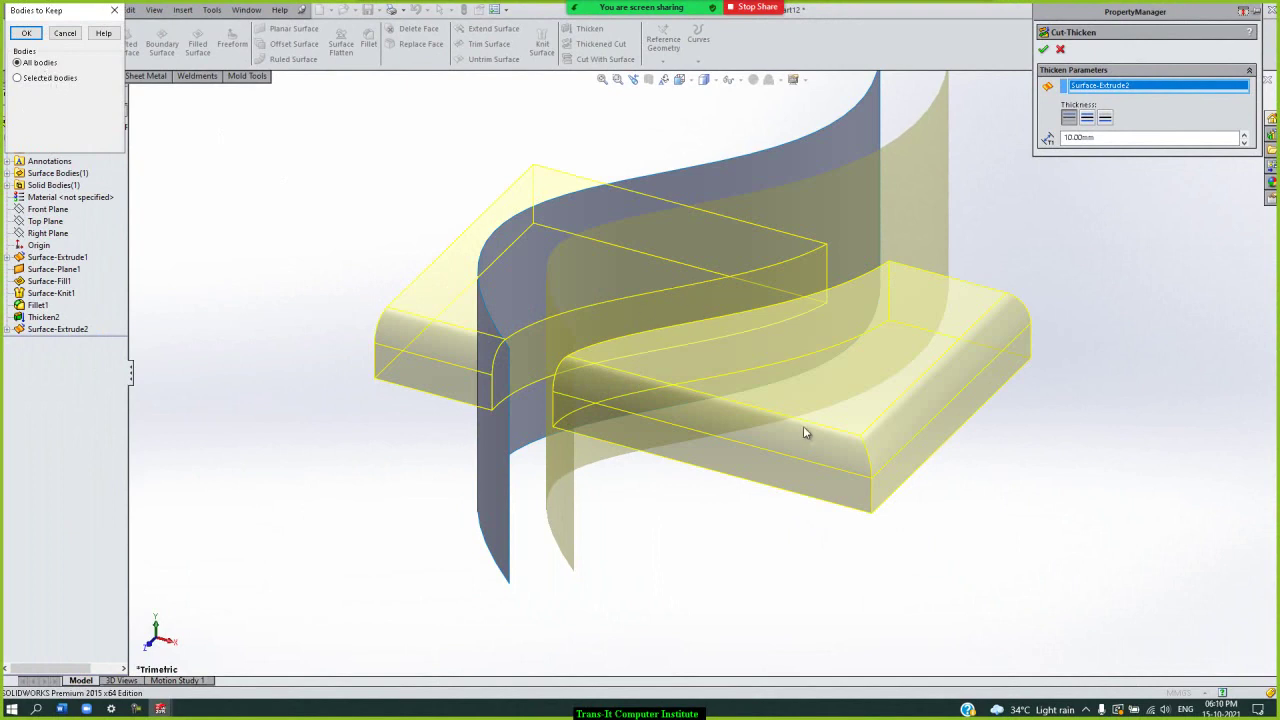
click(33, 35)
click(360, 203)
click(8, 174)
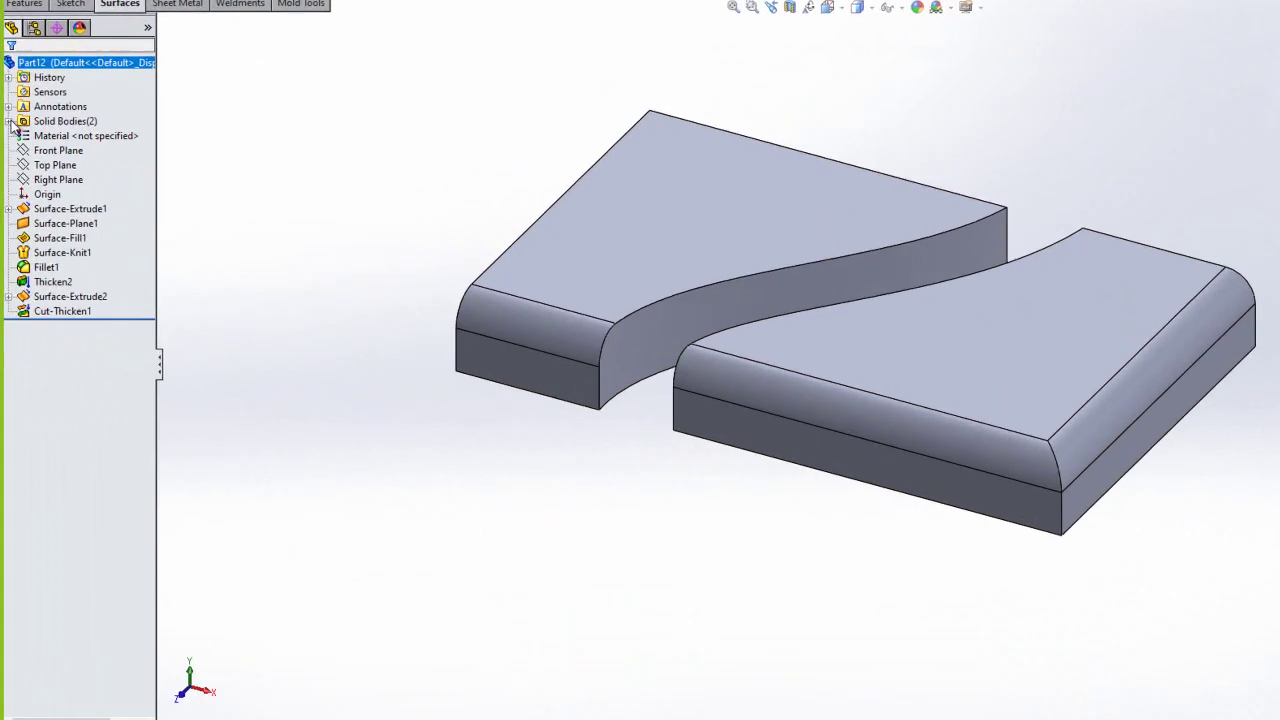
click(11, 54)
click(11, 54)
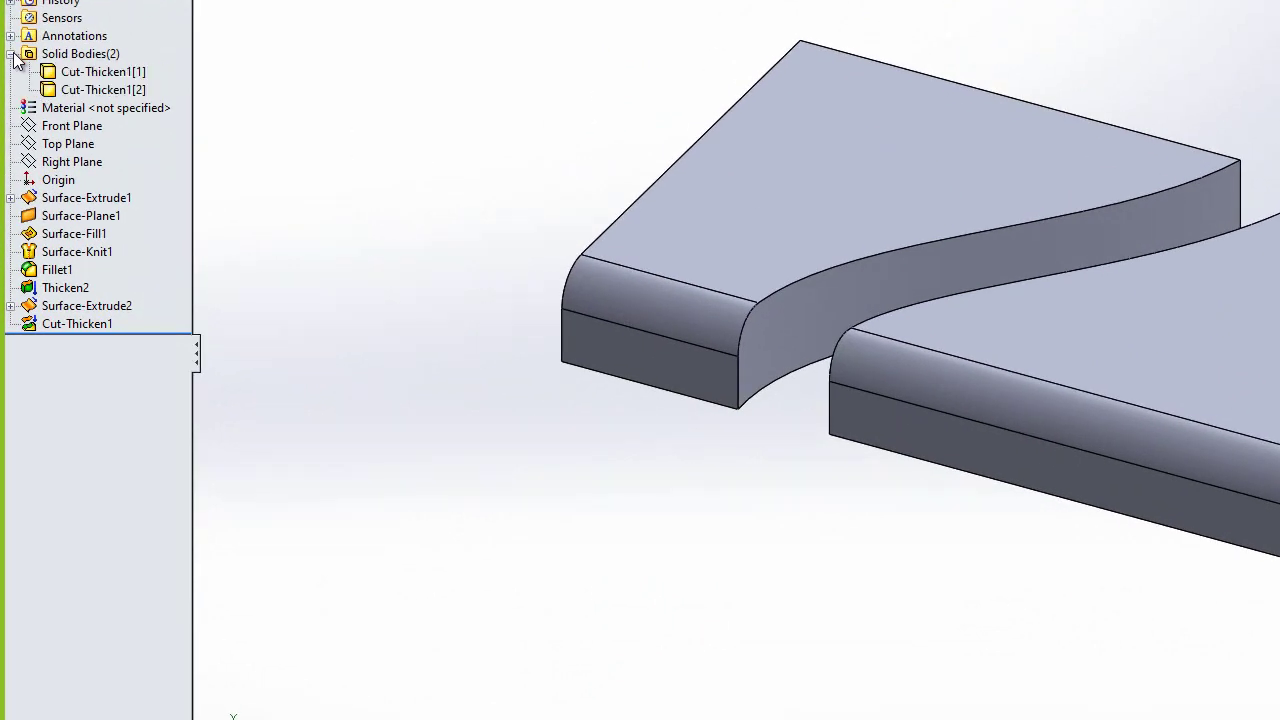
click(103, 72)
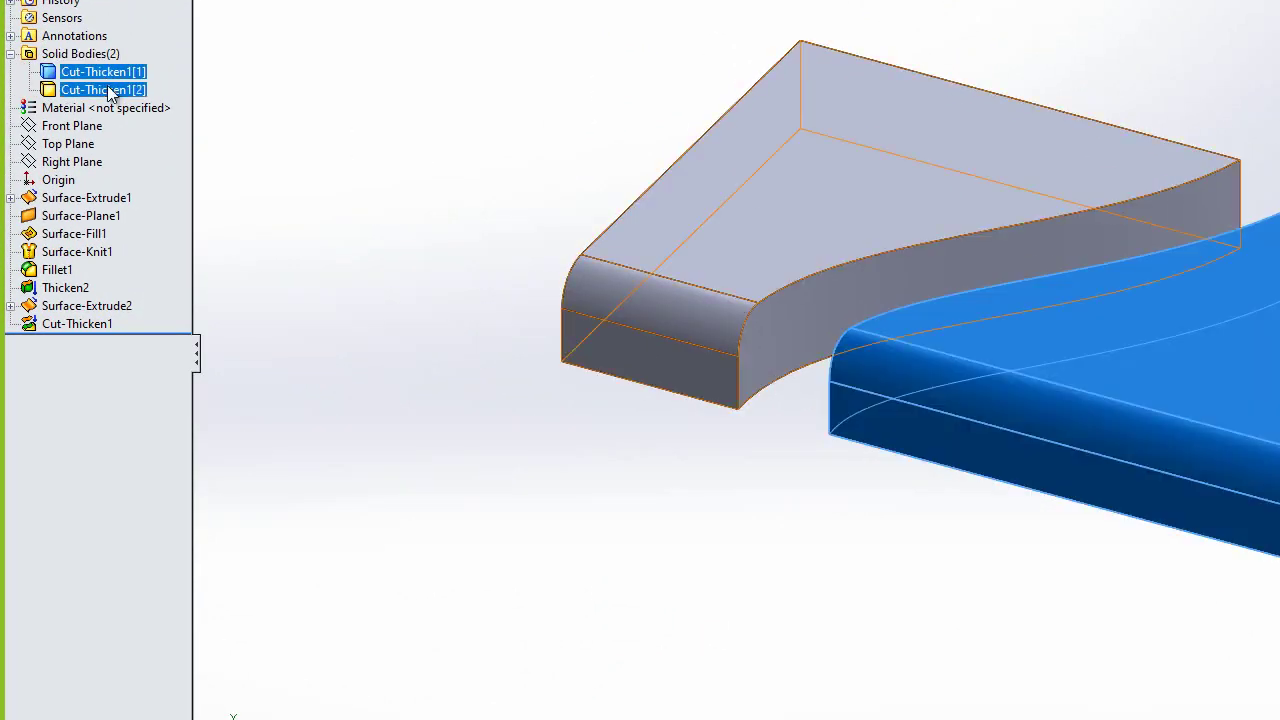
click(108, 90)
click(1090, 68)
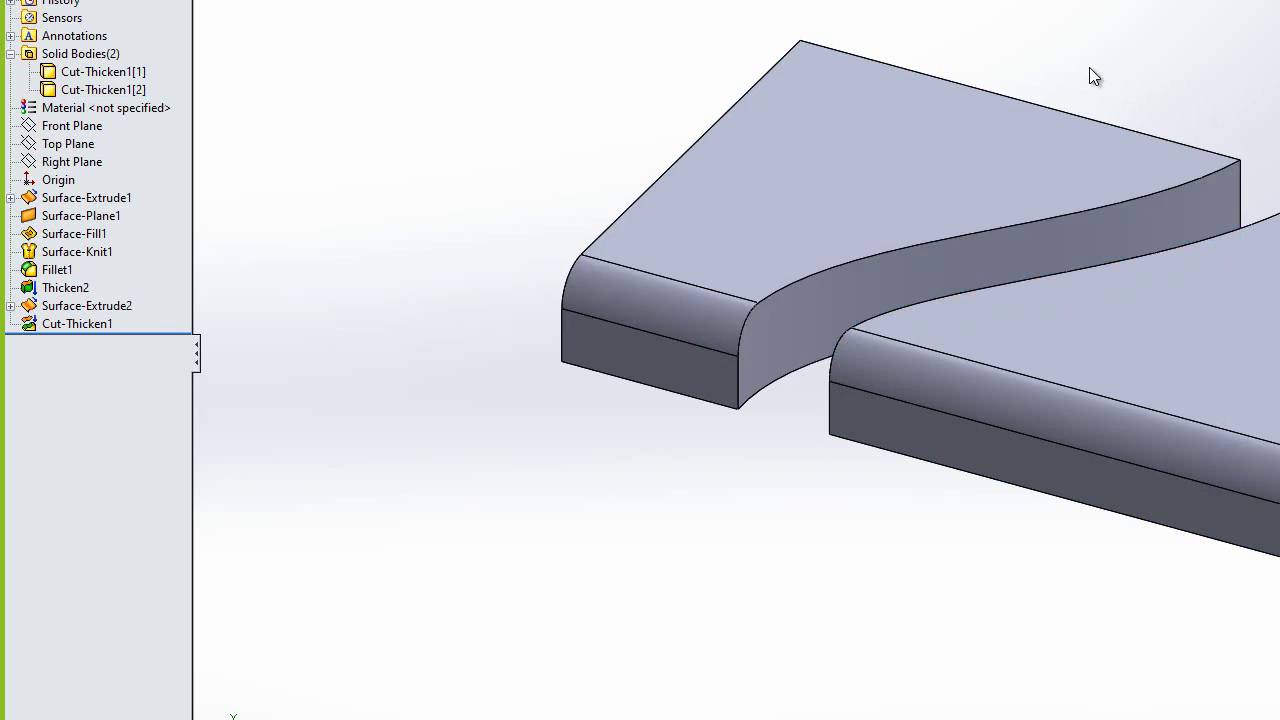
key(Right)
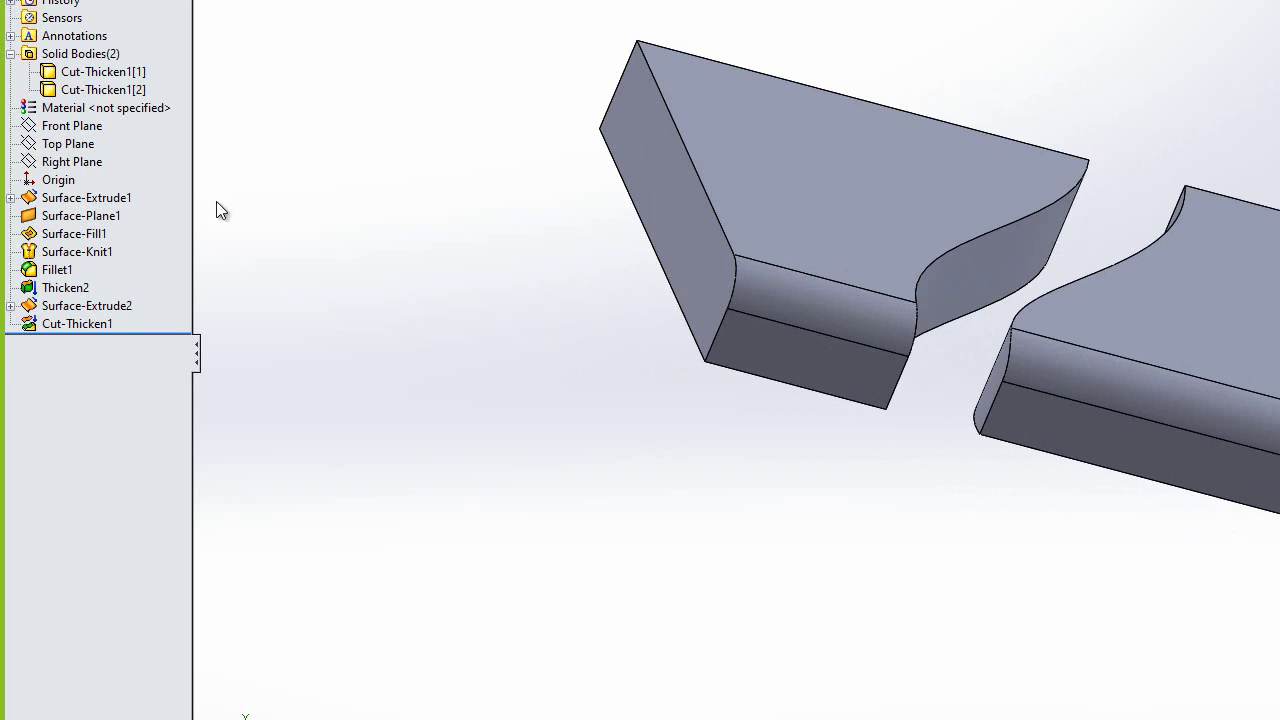
click(99, 328)
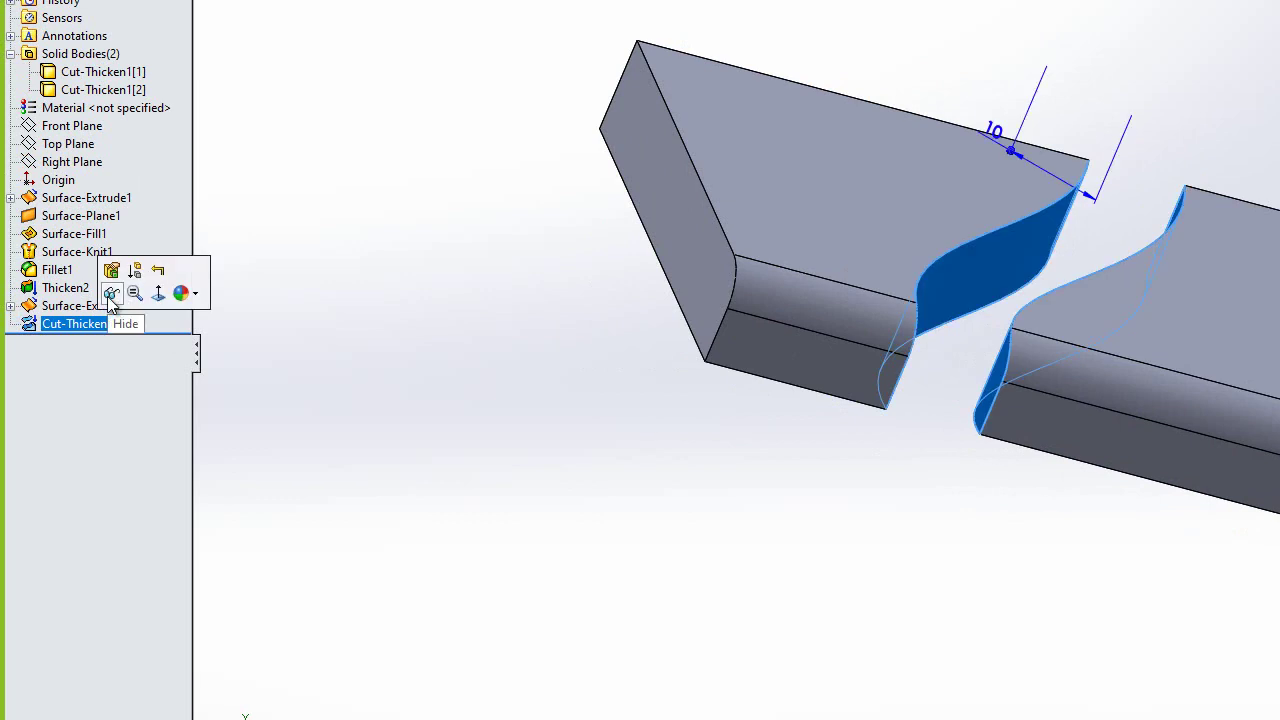
right_click(111, 300)
click(465, 210)
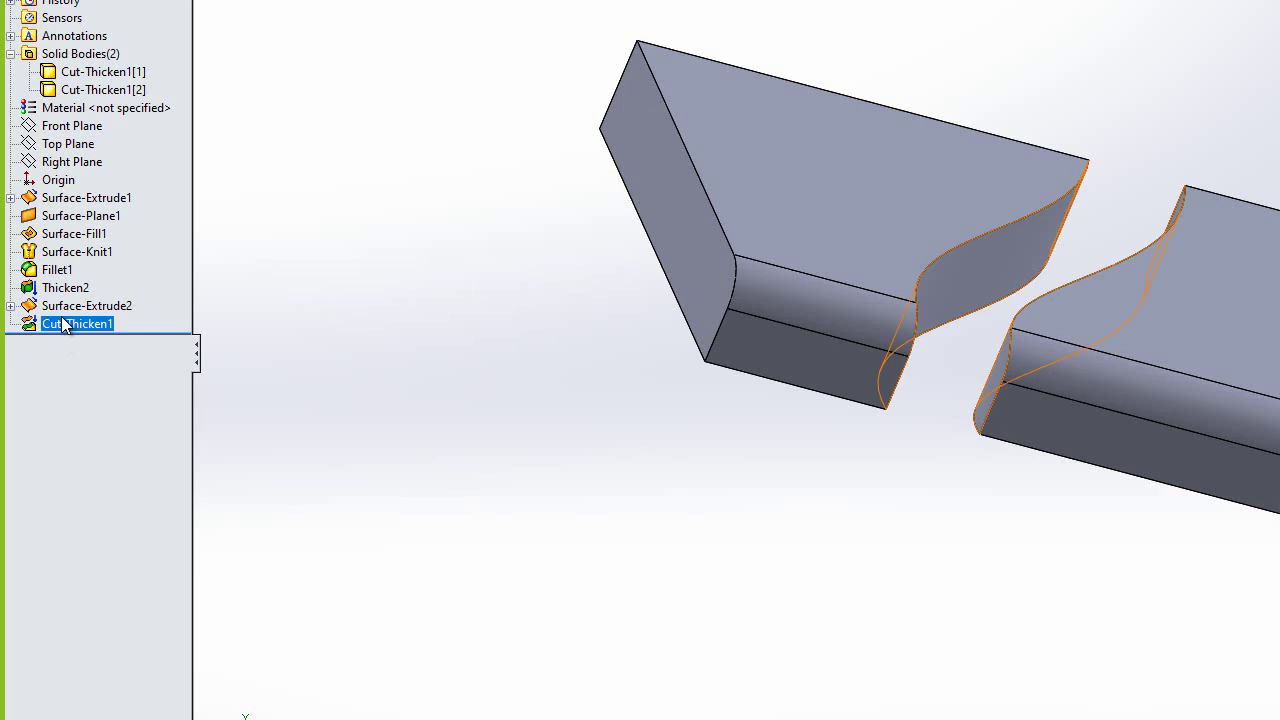
click(63, 325)
key(Delete)
key(Escape)
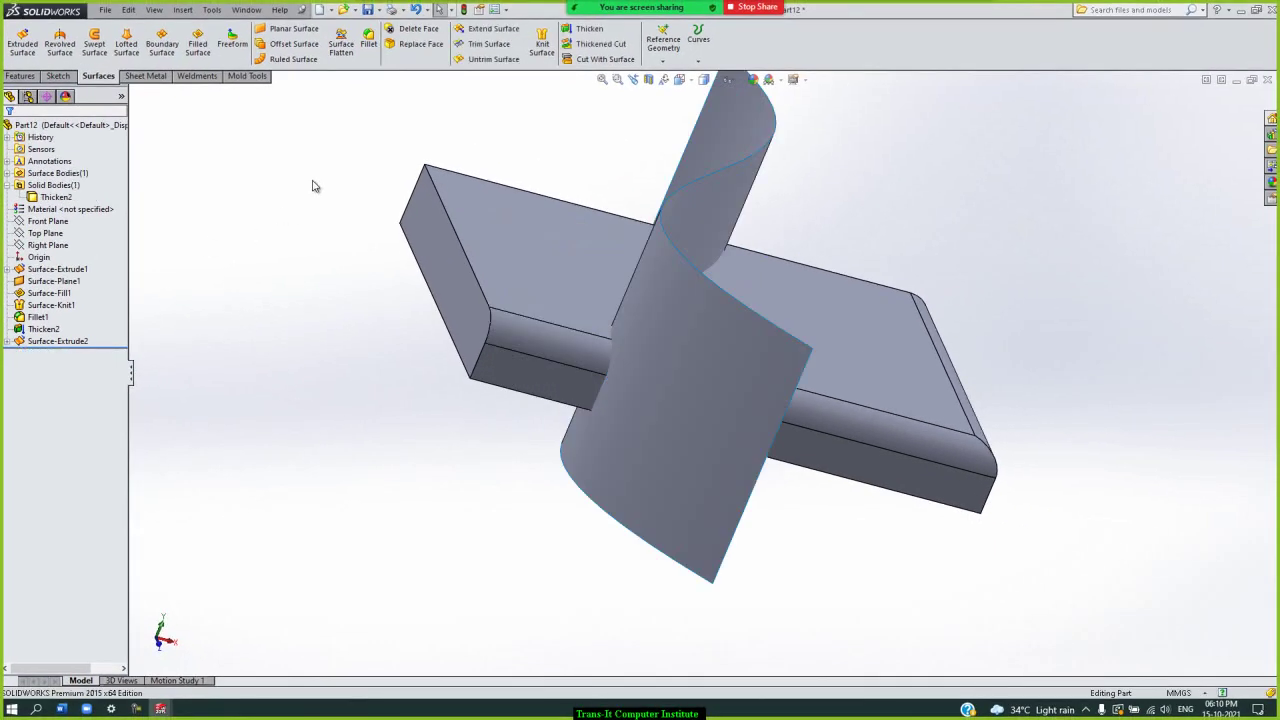
- Trim the block with the wavy Surface-Extrude2 as SurfaceCut1
click(607, 61)
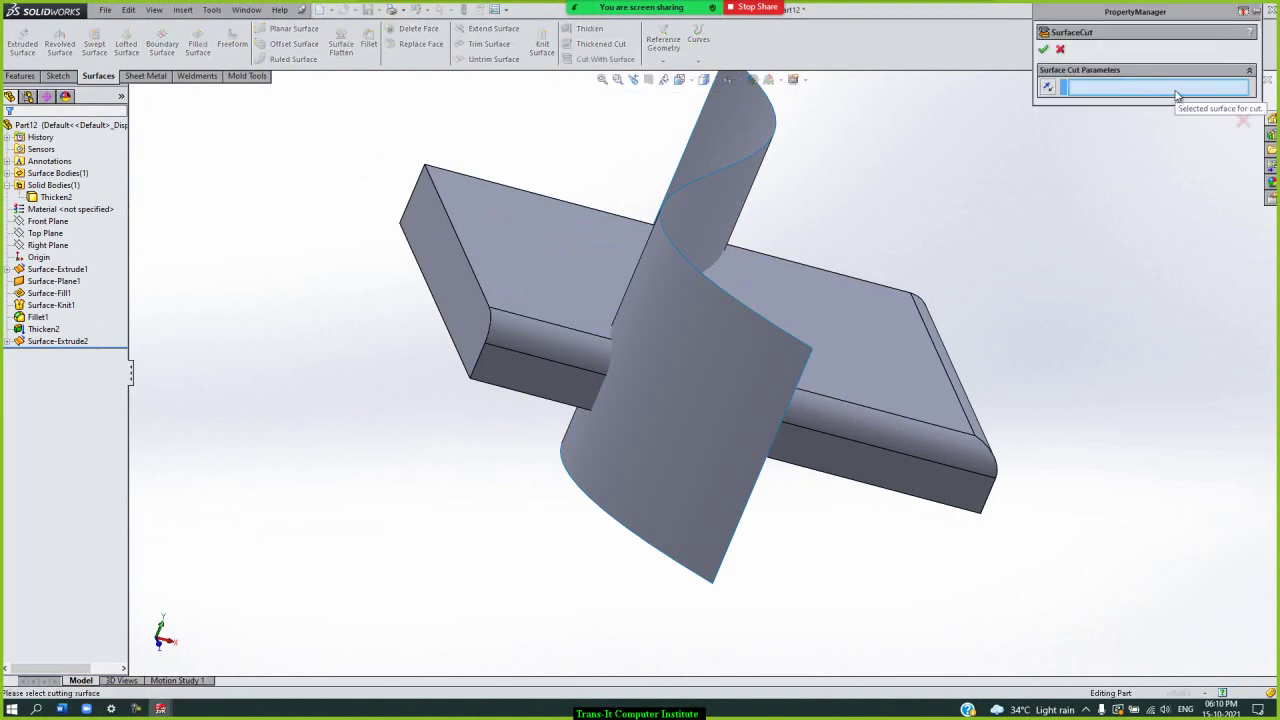
click(741, 192)
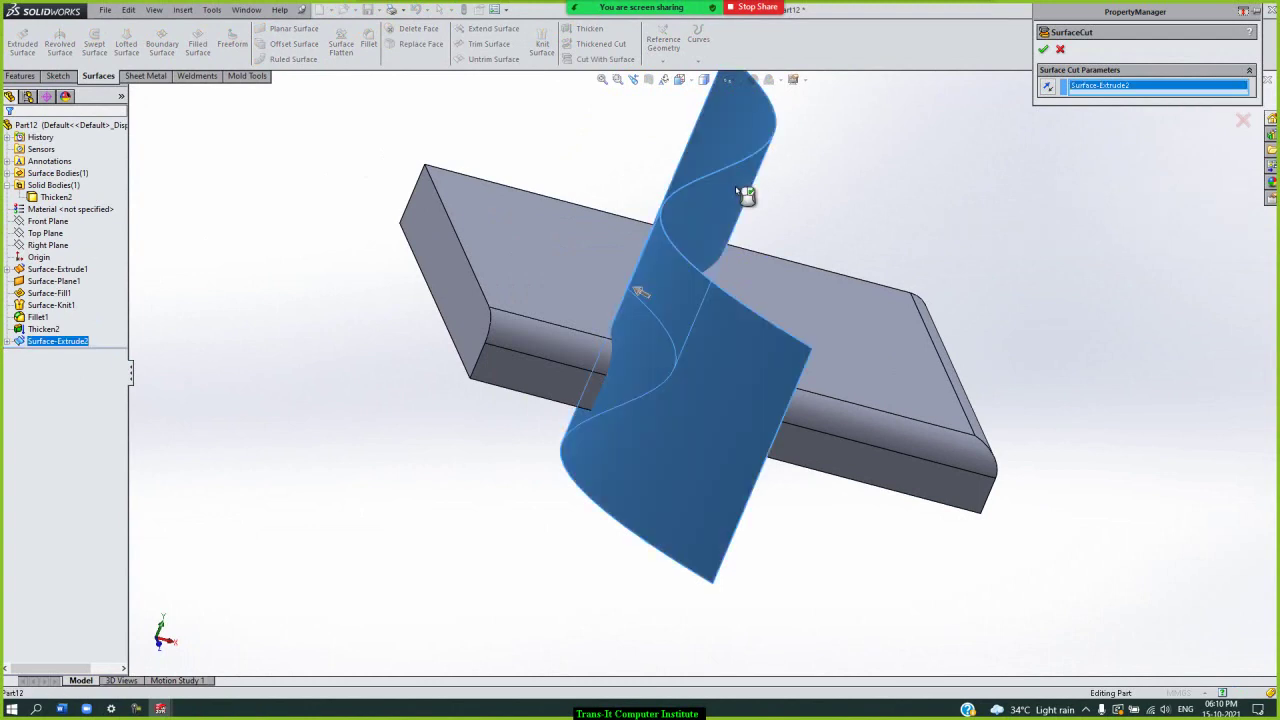
click(1041, 52)
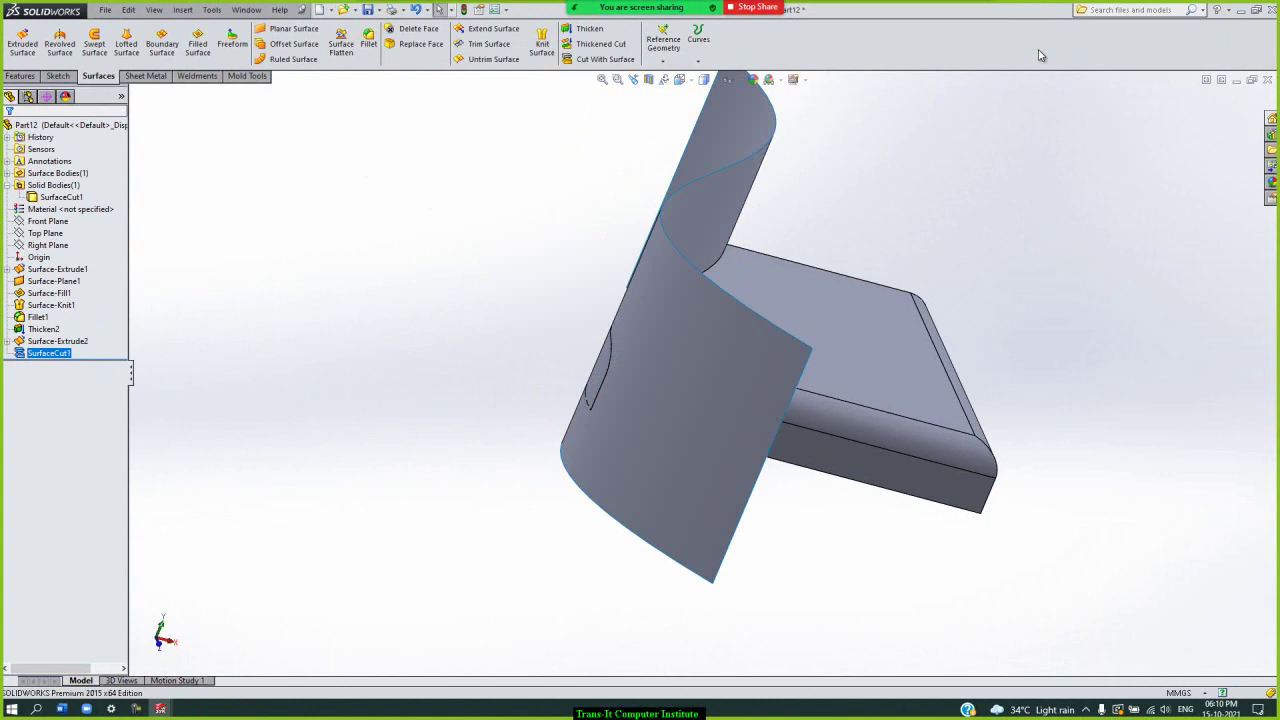
click(905, 188)
- Hide Surface-Extrude2 and restore the SOLIDWORKS window to a smaller size
click(68, 344)
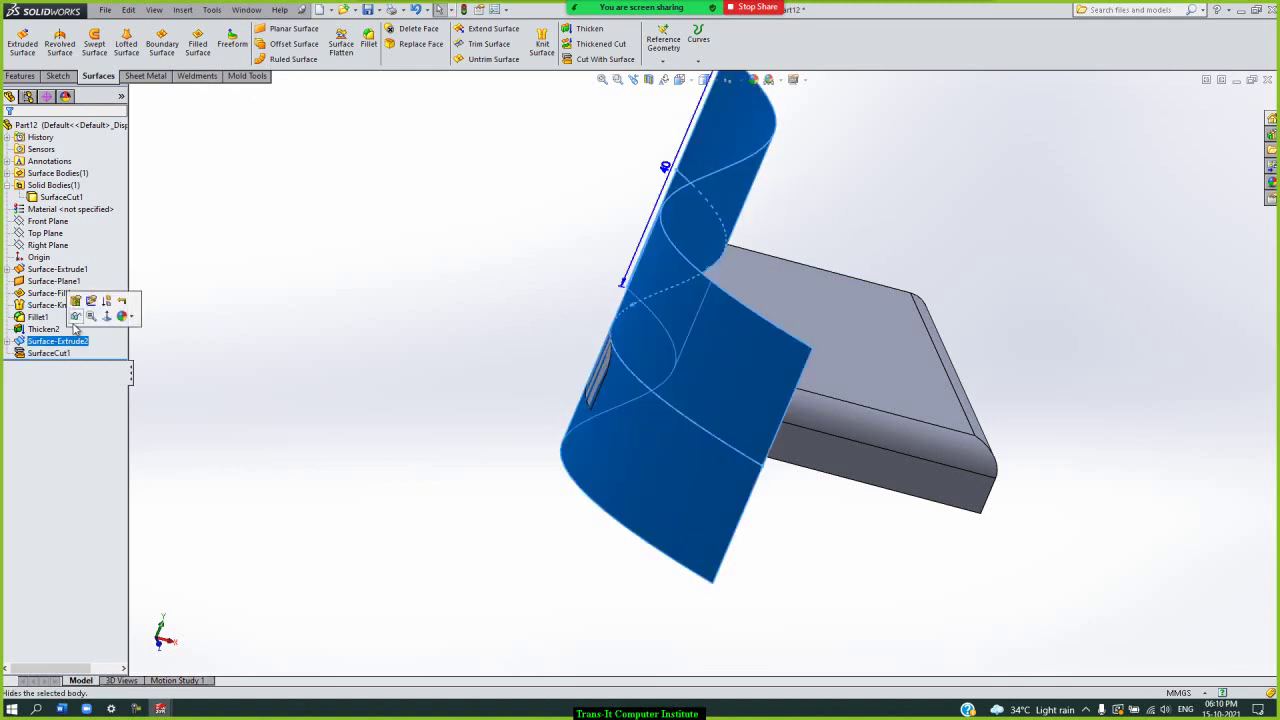
click(74, 320)
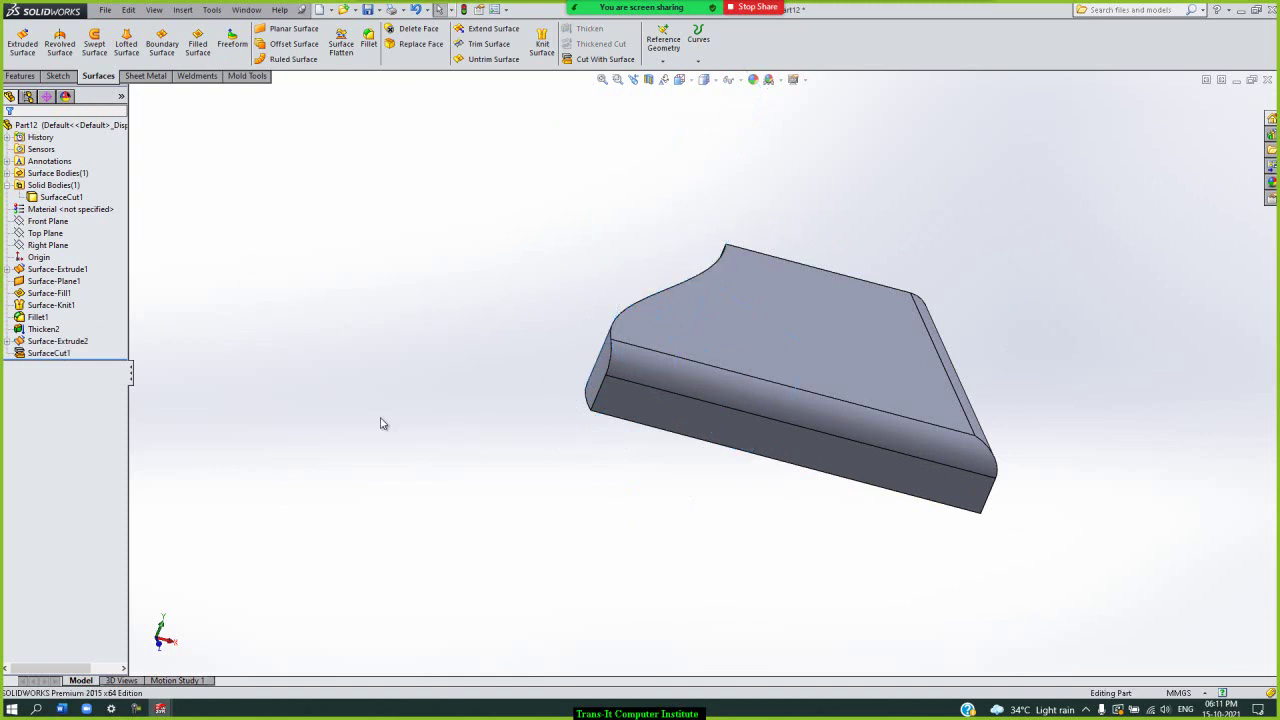
key(Left)
key(Left)
key(Left)
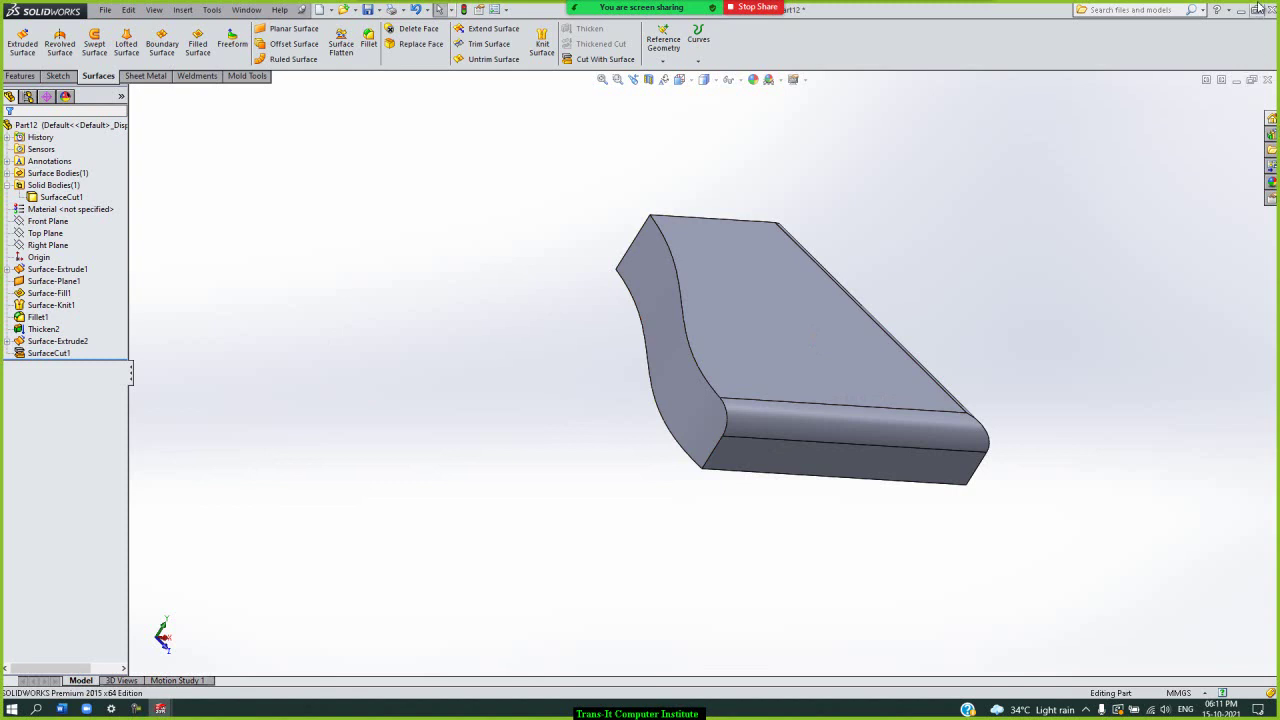
click(1258, 9)
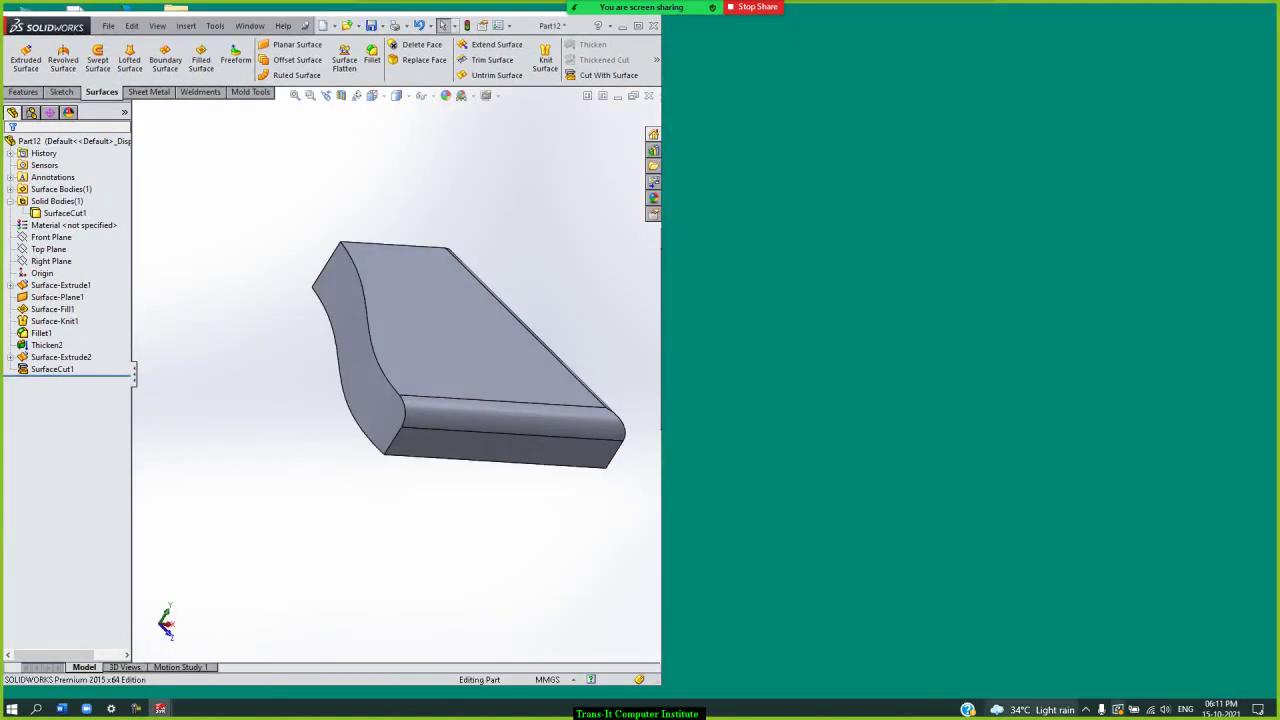
- Drag the SOLIDWORKS window to the right half of the screen so the desktop icons show
drag(28, 36, 612, 33)
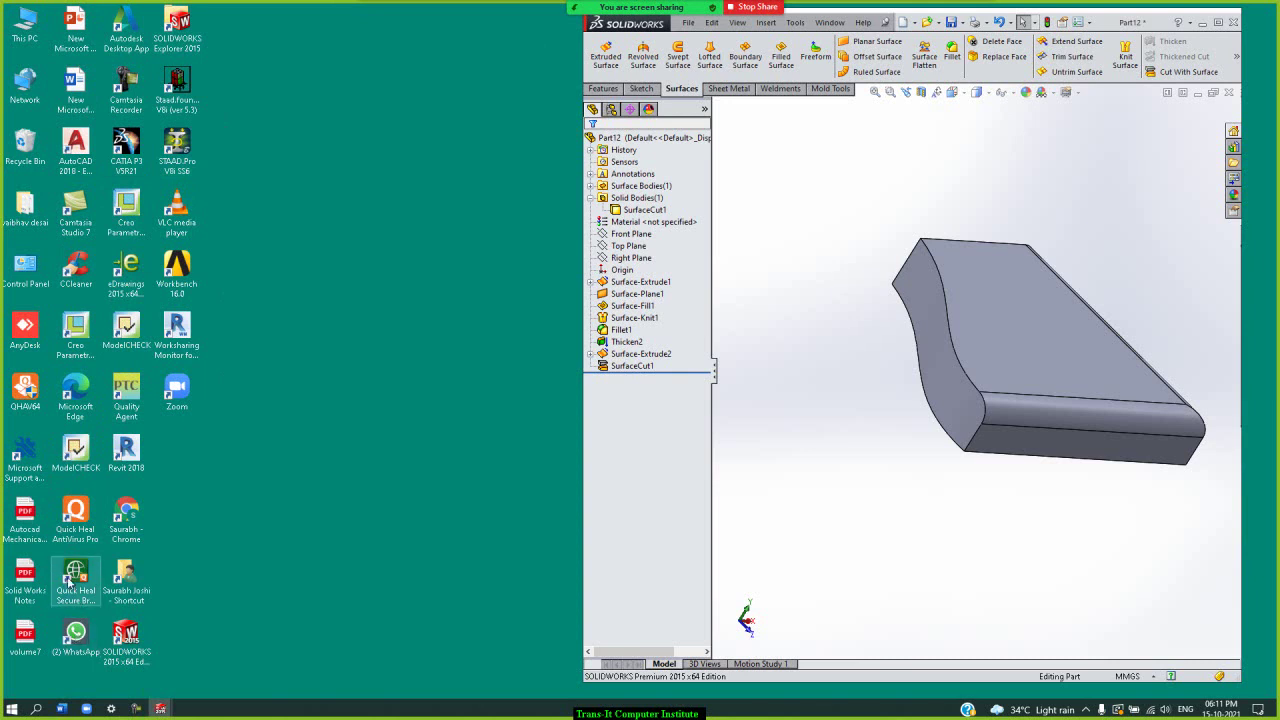
- Open Solid Works Notes PDF in Edge and scroll to page 7's sloped-cut block drawing
click(32, 575)
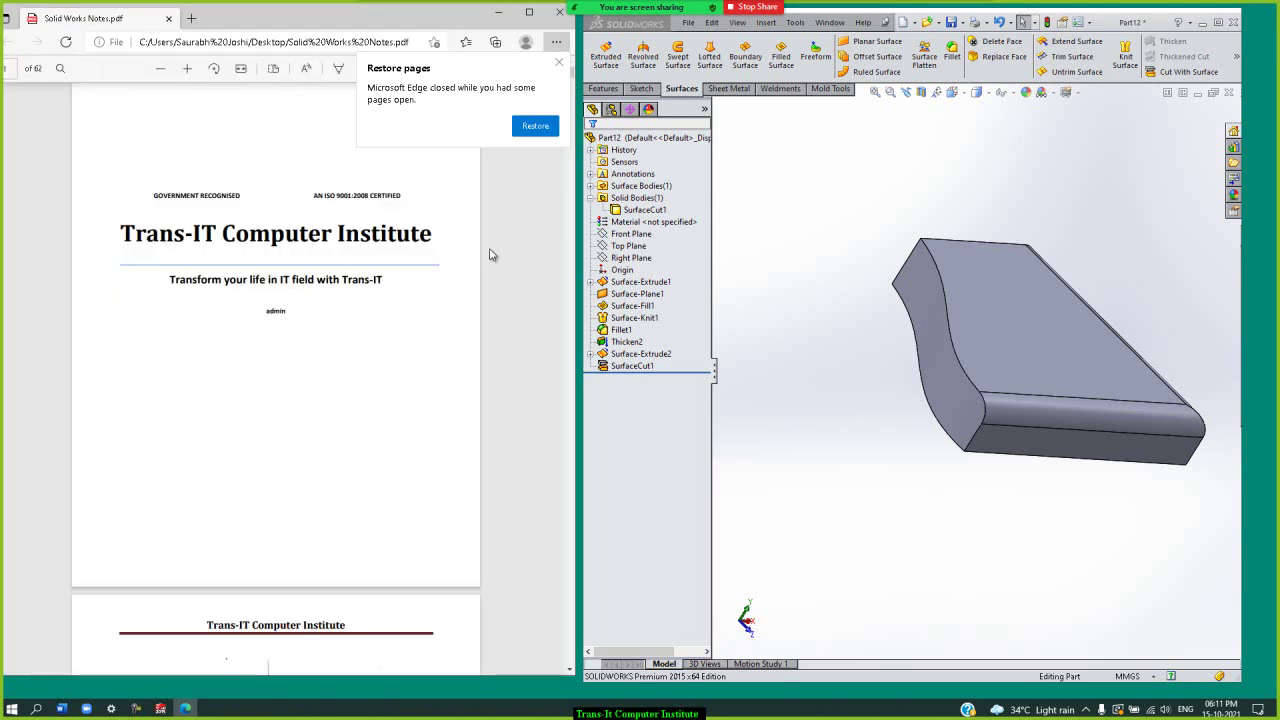
scroll(490, 254, down, 5)
scroll(490, 254, down, 5)
scroll(490, 254, down, 5)
scroll(490, 254, down, 5)
scroll(490, 254, down, 3)
scroll(490, 254, down, 3)
scroll(490, 254, down, 3)
scroll(490, 254, down, 3)
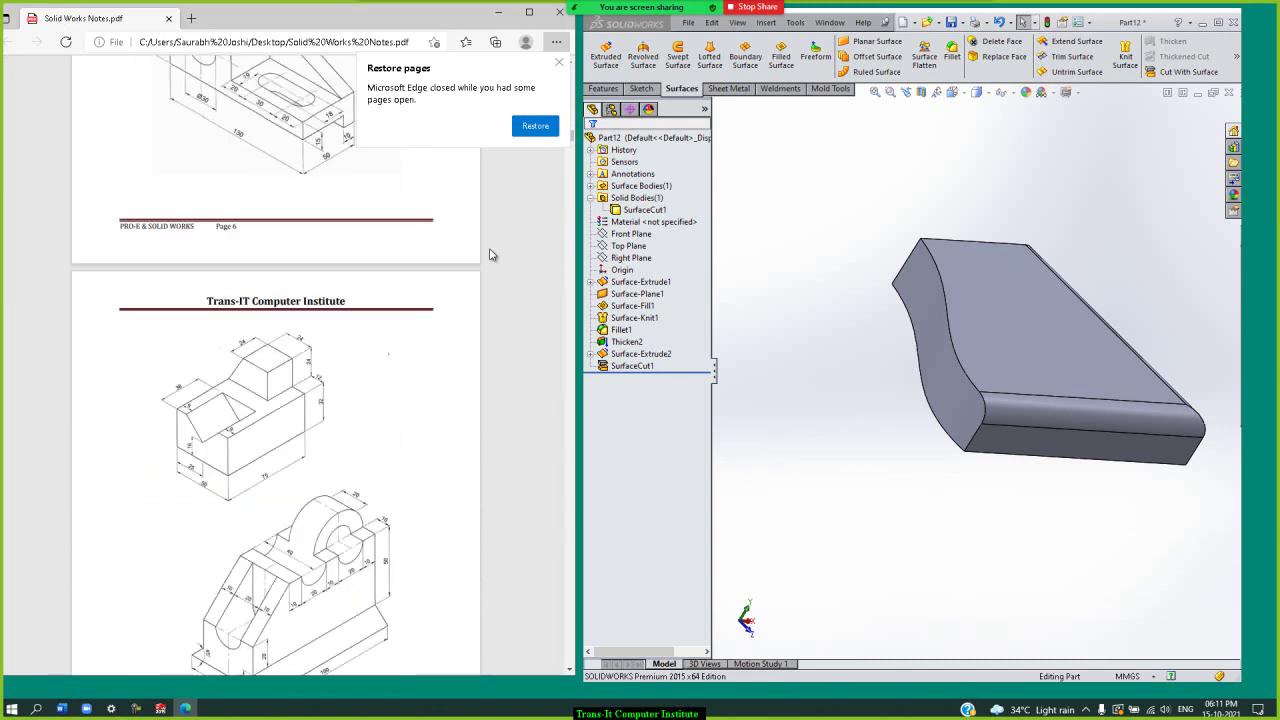
scroll(490, 254, down, 3)
scroll(490, 254, down, 3)
scroll(490, 256, down, 3)
scroll(490, 259, down, 3)
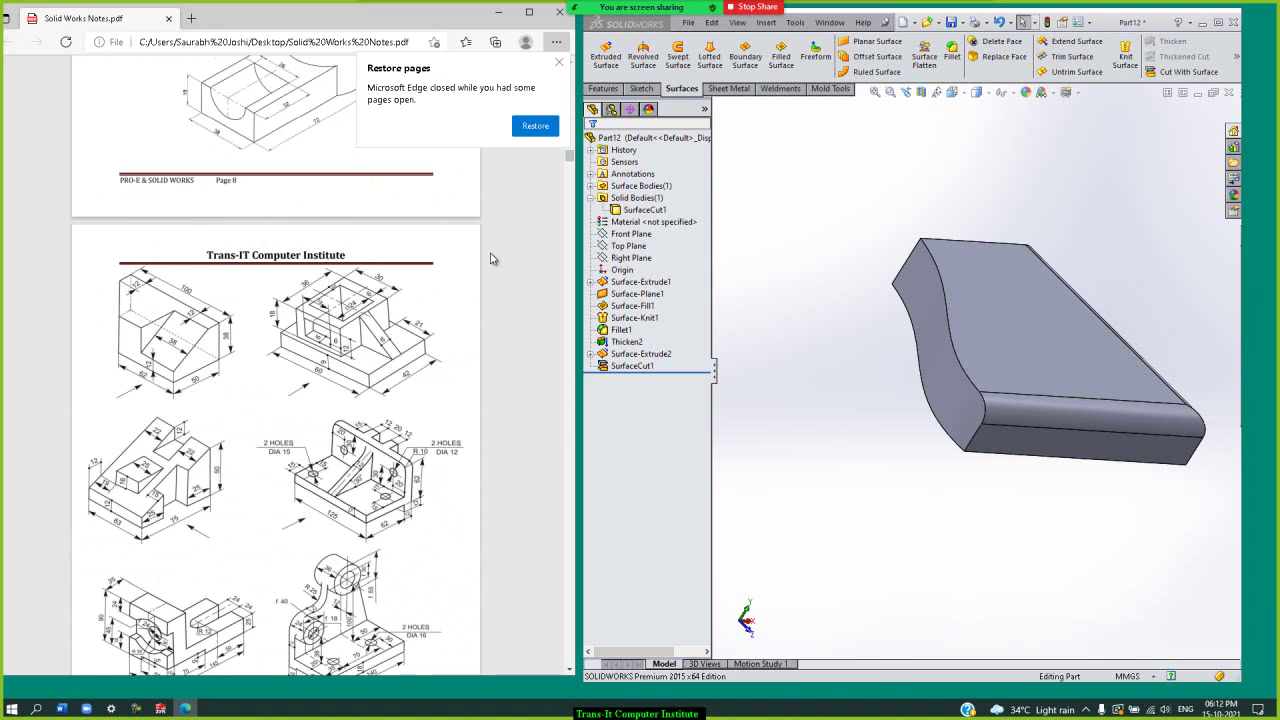
scroll(490, 259, down, 2)
scroll(490, 259, up, 3)
scroll(490, 259, up, 3)
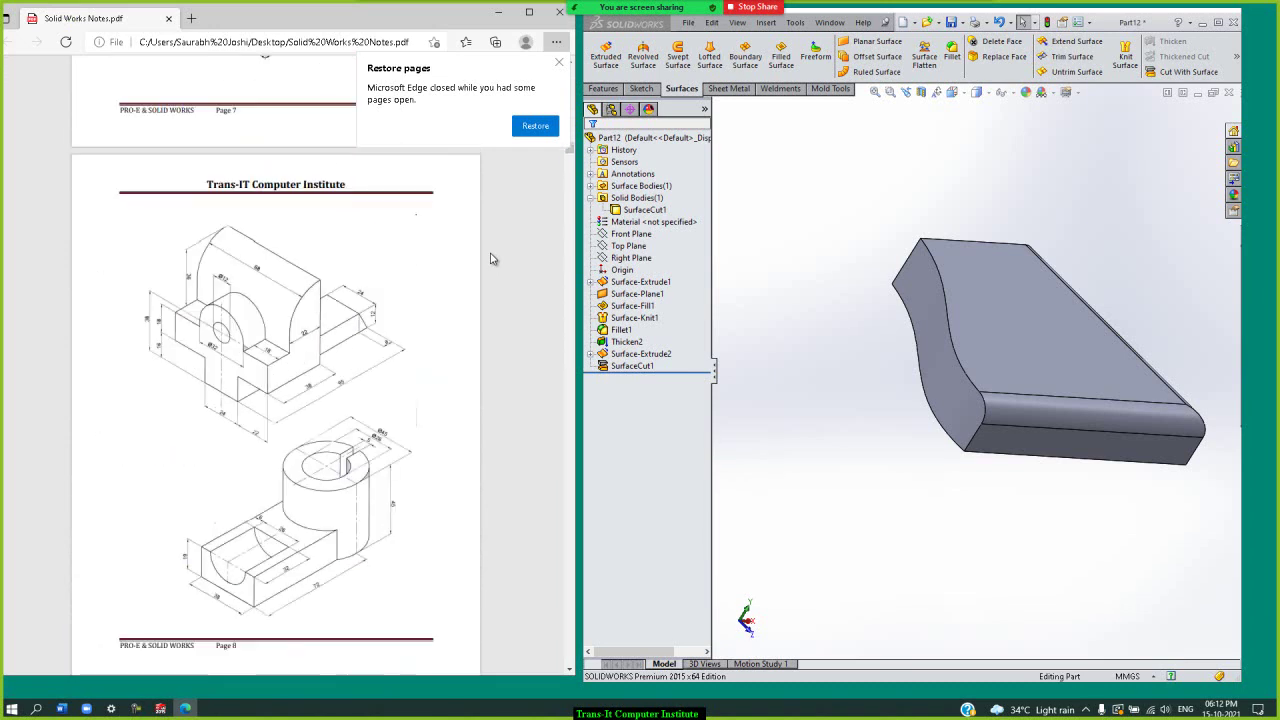
scroll(490, 259, up, 3)
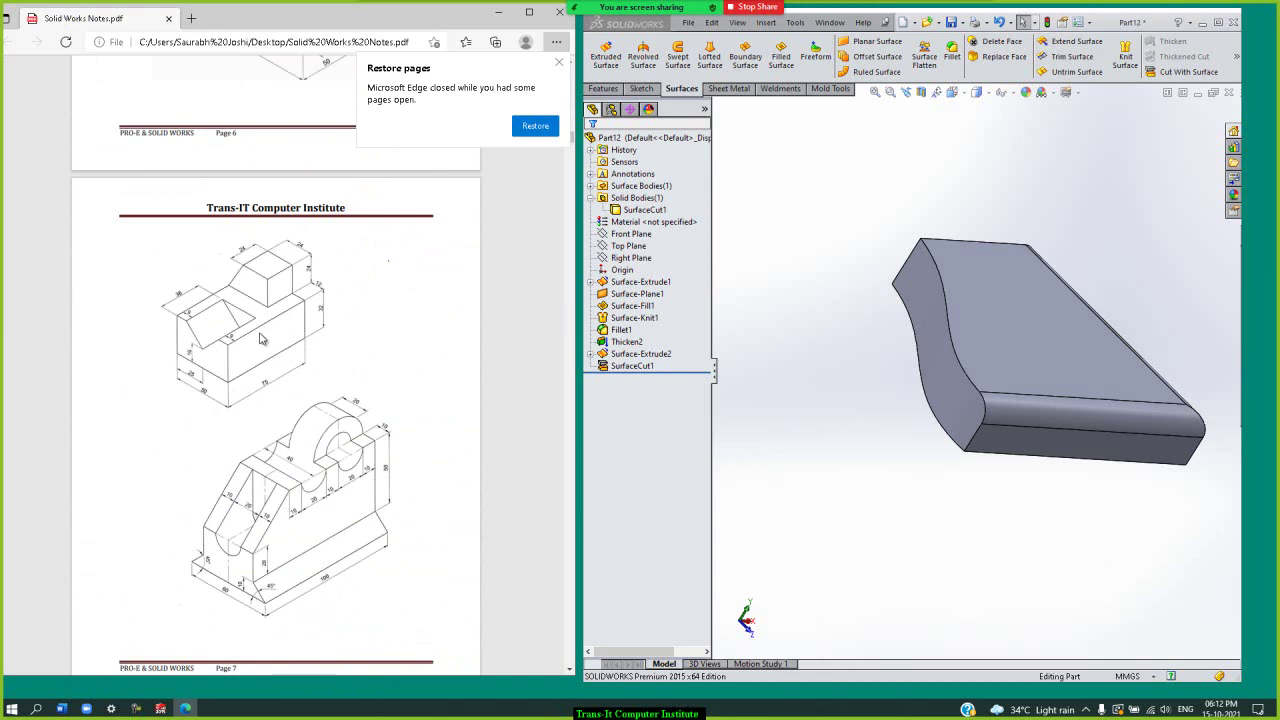
scroll(259, 338, up, 3)
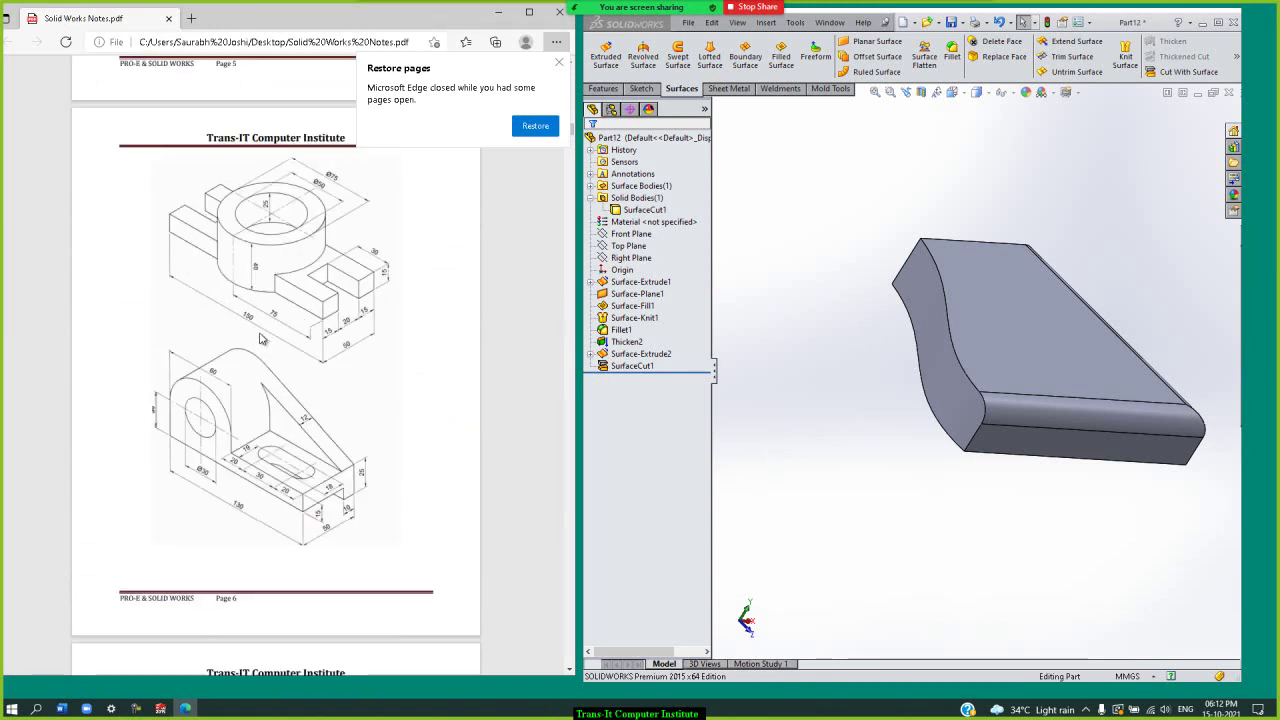
scroll(260, 340, down, 3)
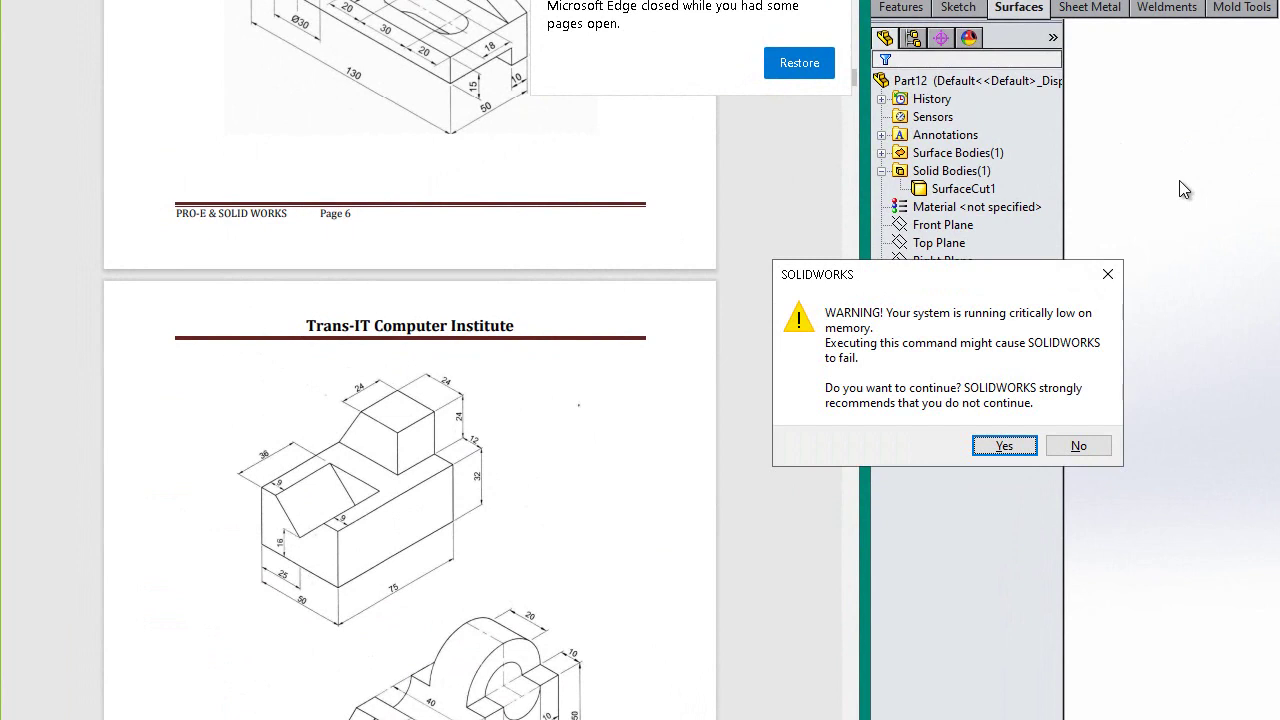
- Accept the low-memory warning, create new part Part13, and show its Front, Top and Right planes
key(Return)
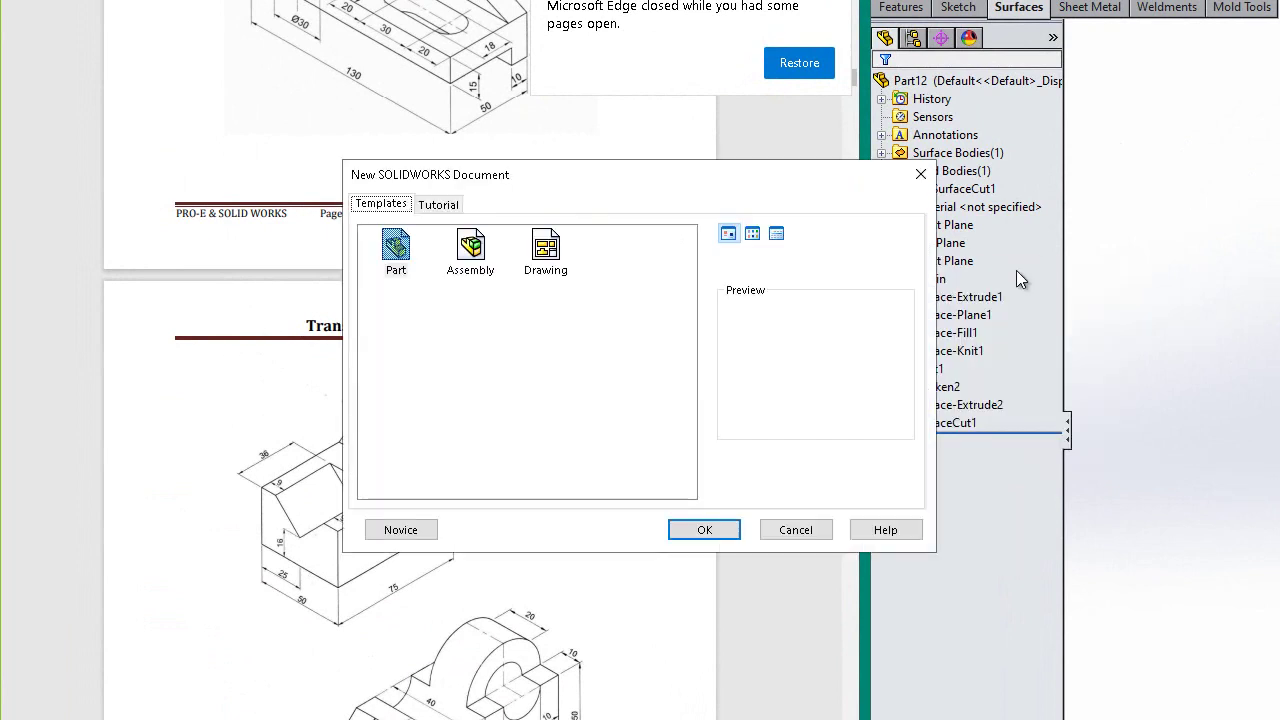
click(704, 530)
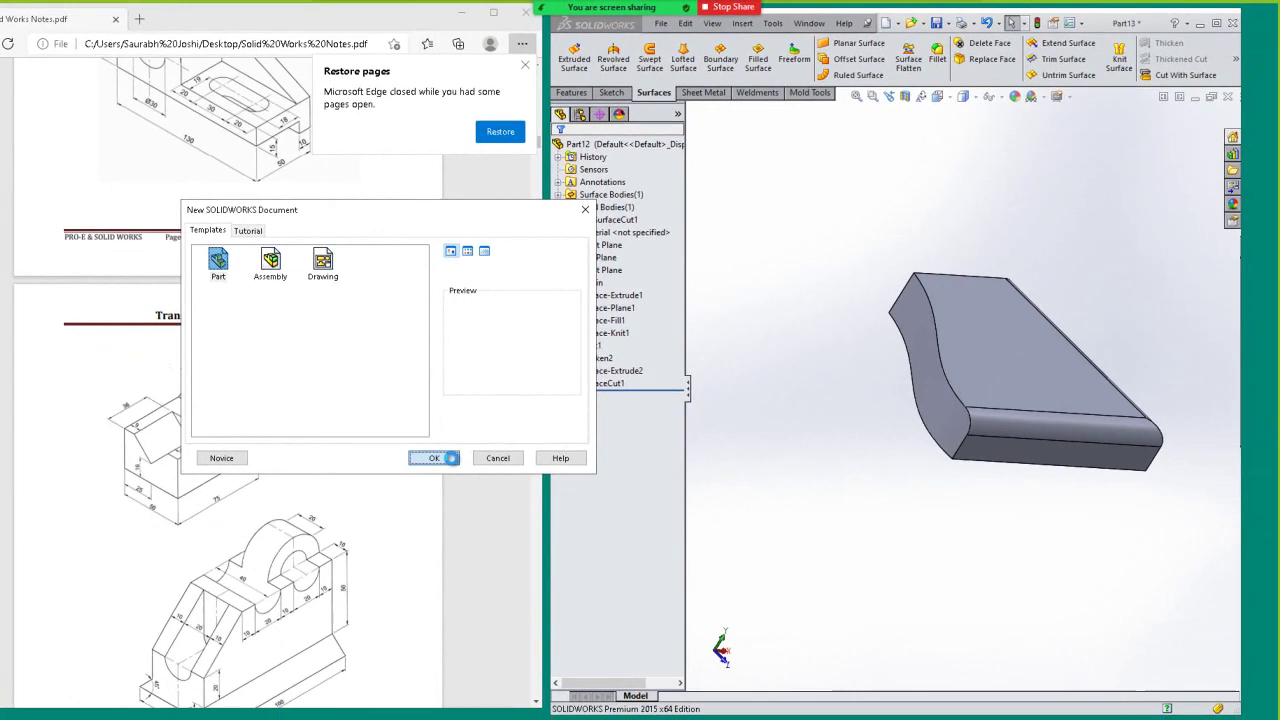
click(600, 207)
shift+click(600, 232)
right_click(606, 222)
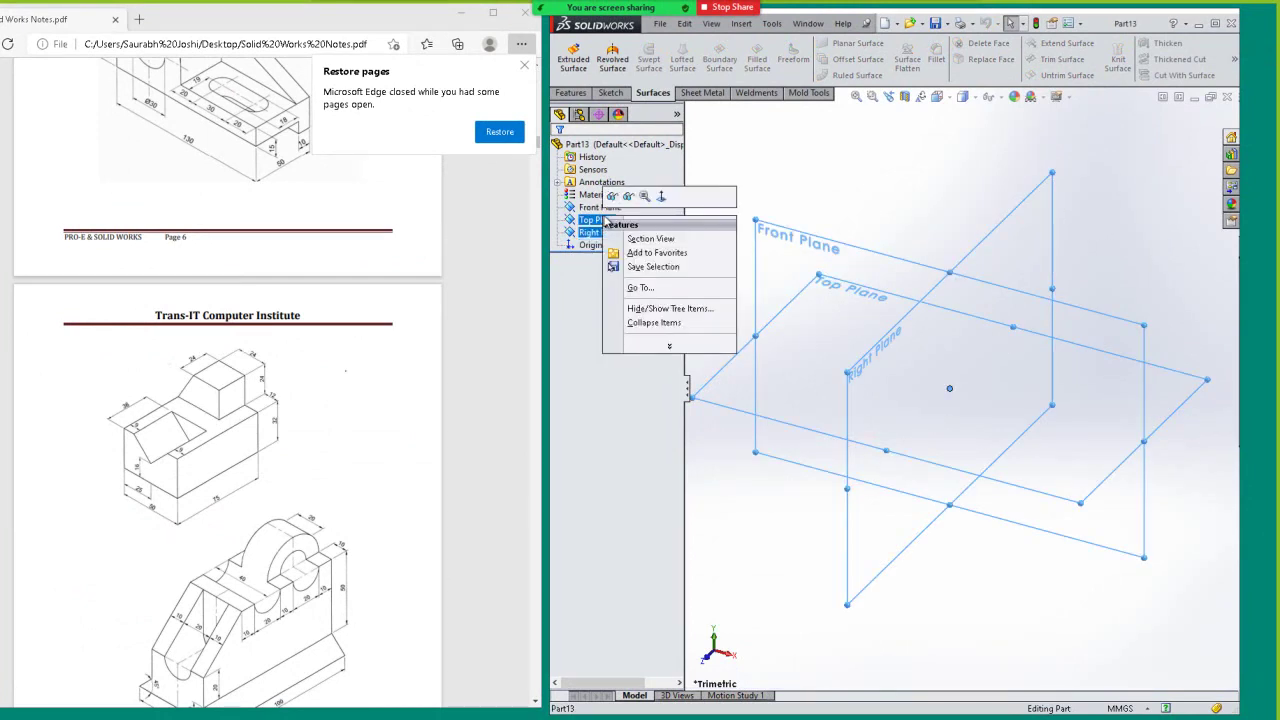
key(Escape)
key(Escape)
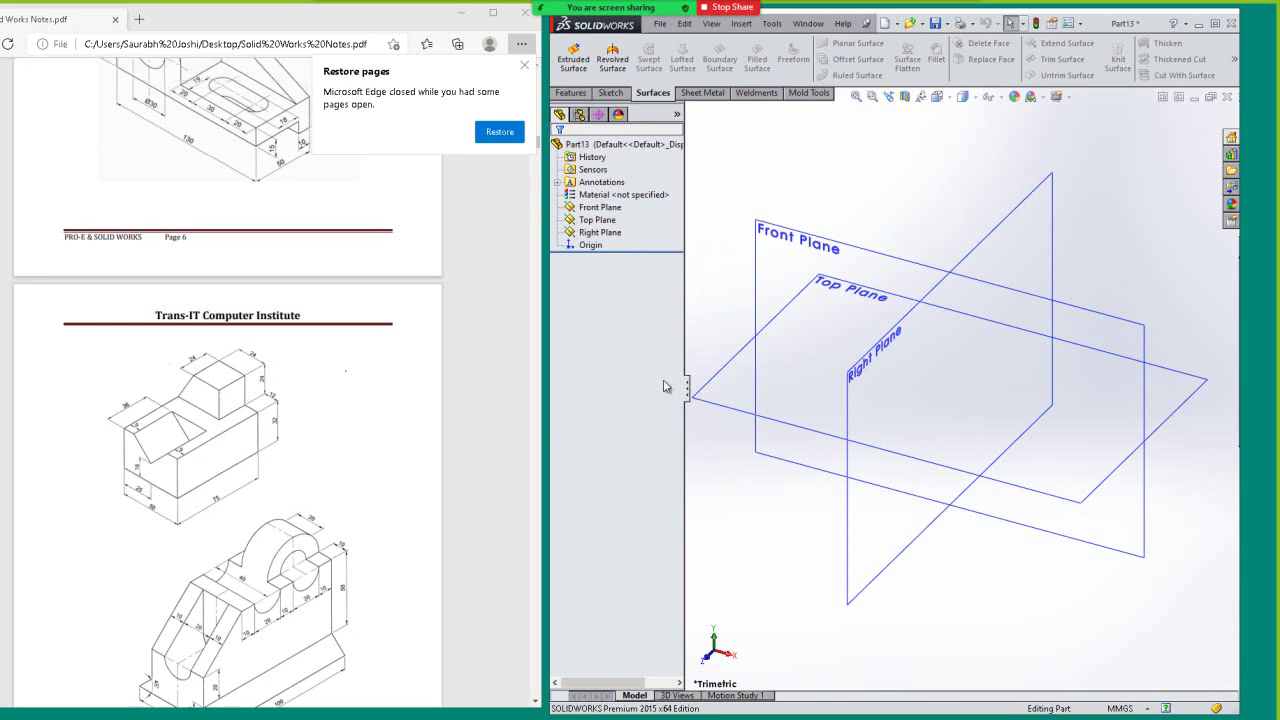
- Start an Extruded Surface and open a sketch on the Front Plane
click(574, 57)
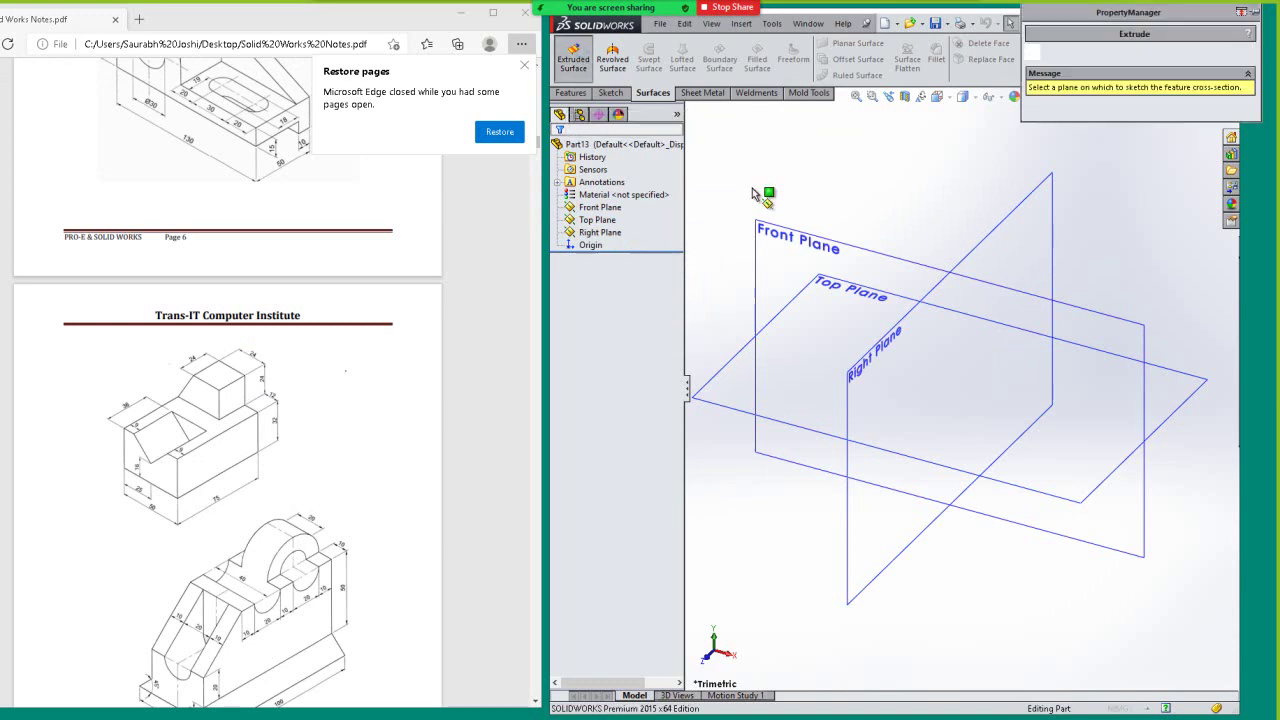
click(830, 257)
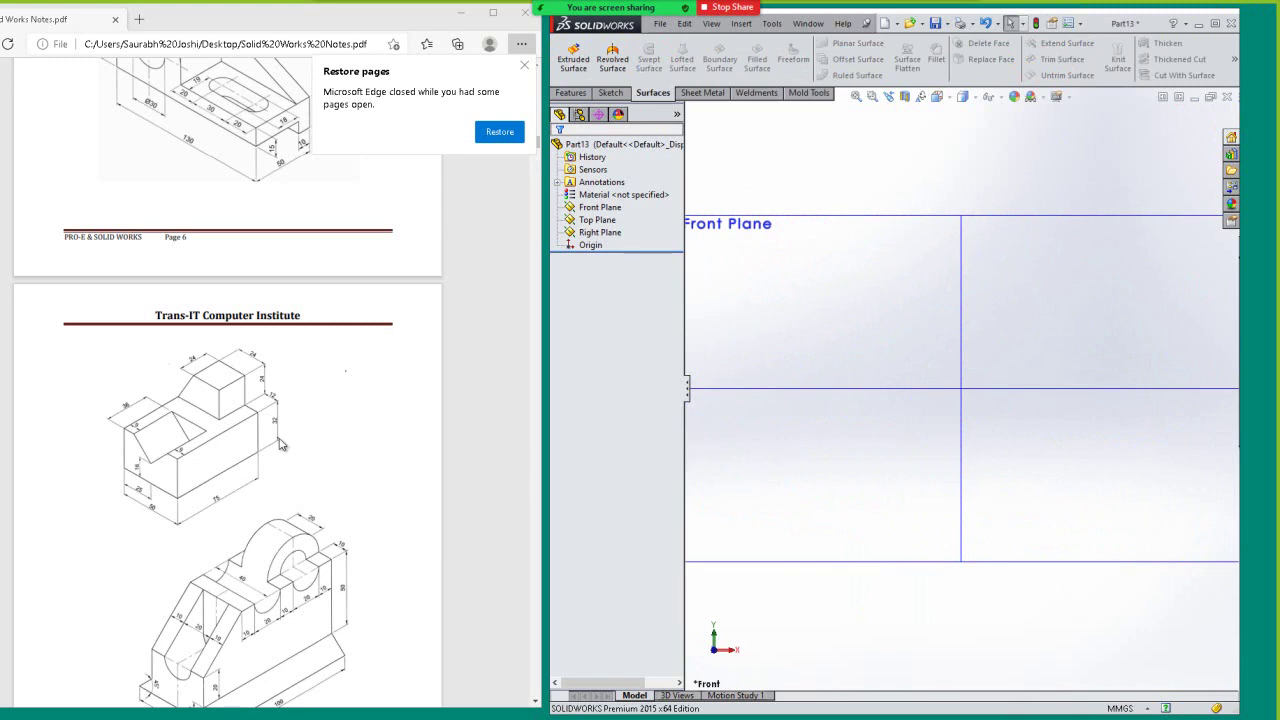
click(572, 57)
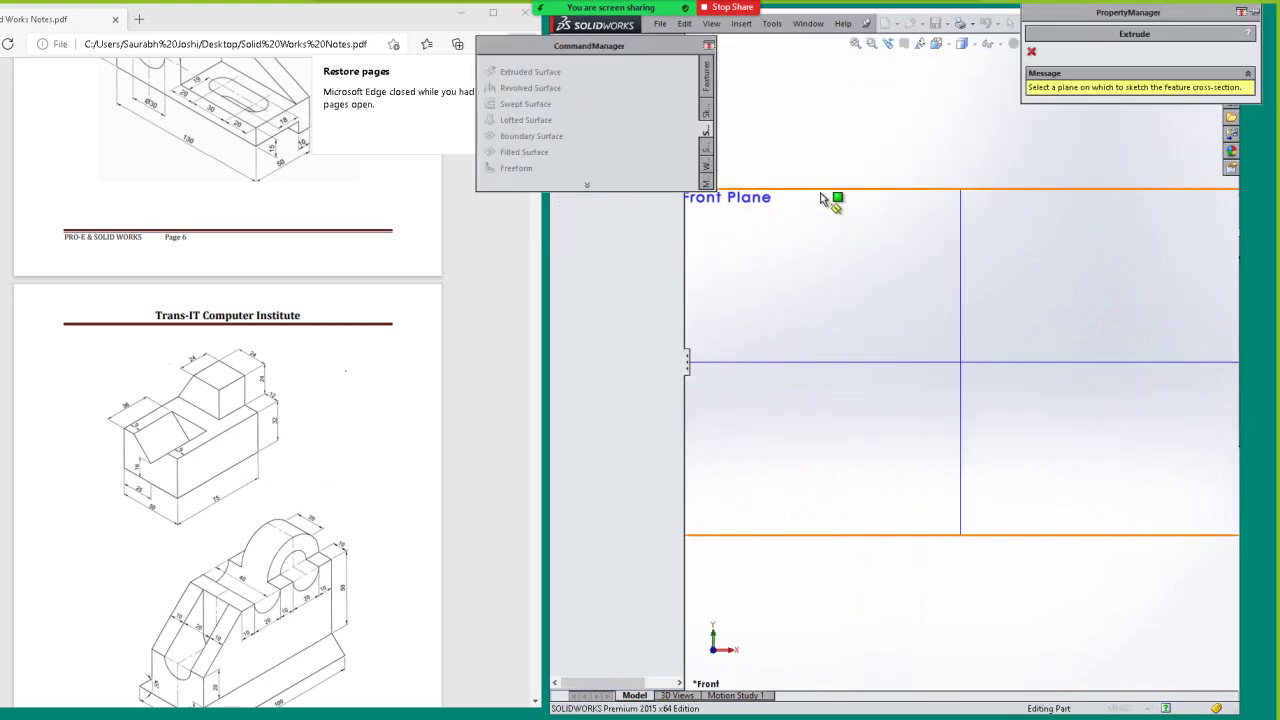
click(834, 190)
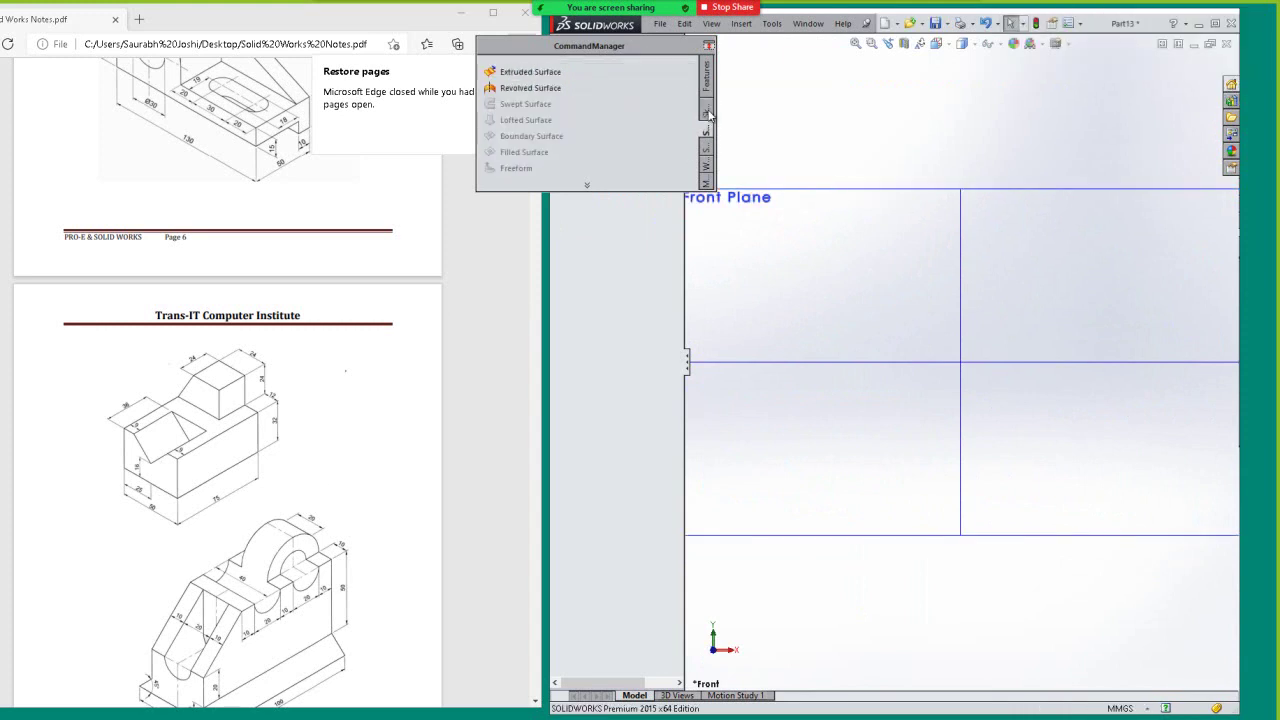
double_click(641, 51)
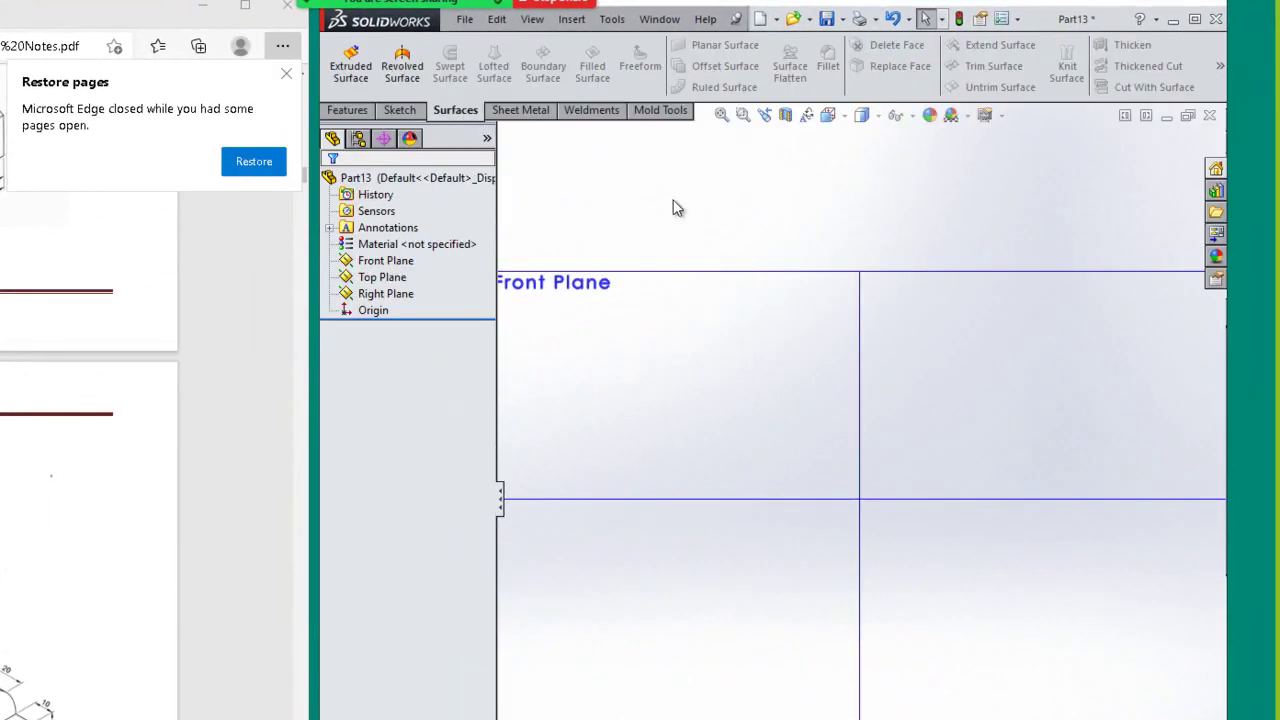
click(362, 84)
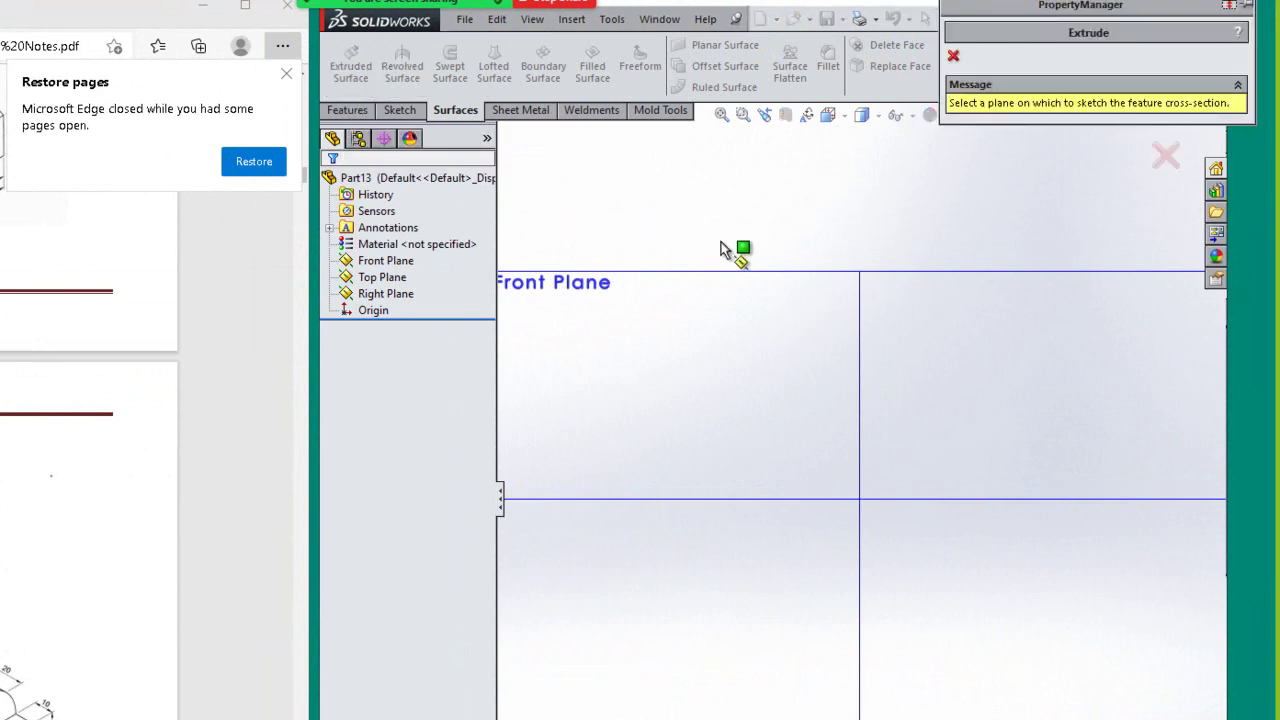
click(732, 288)
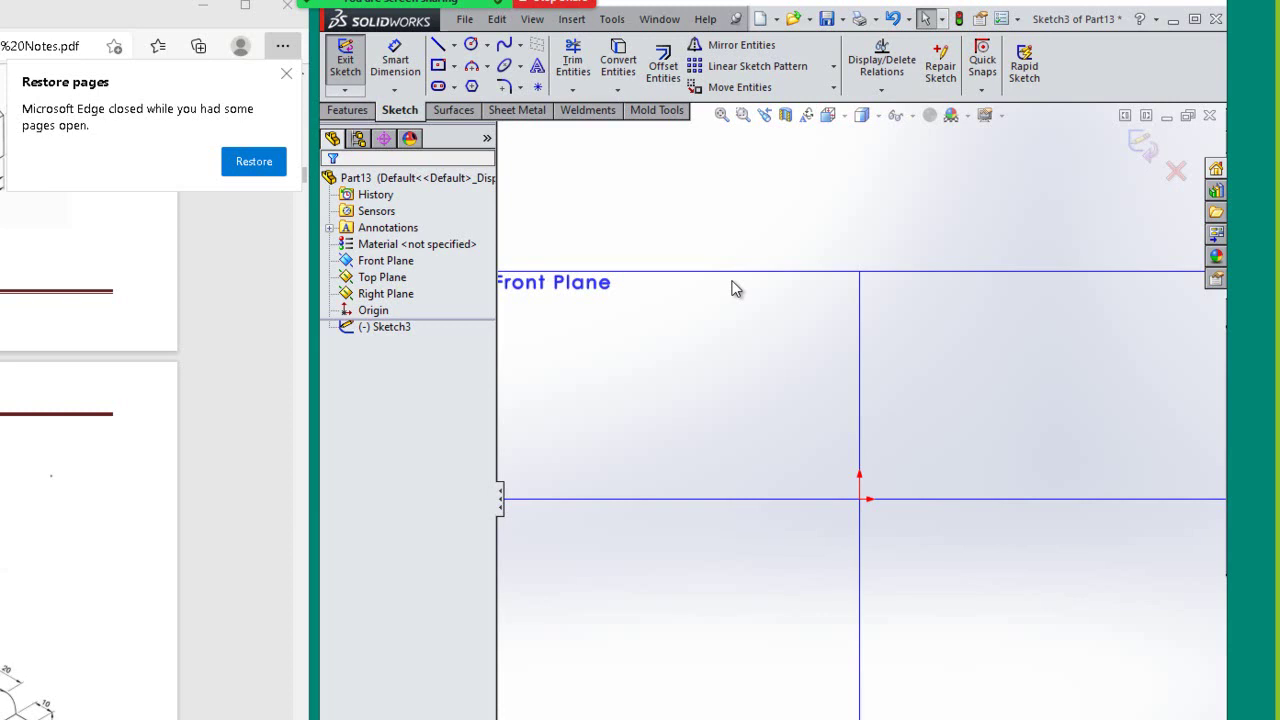
- Draw a 75 × 32 centre rectangle at the origin and exit the sketch
click(438, 65)
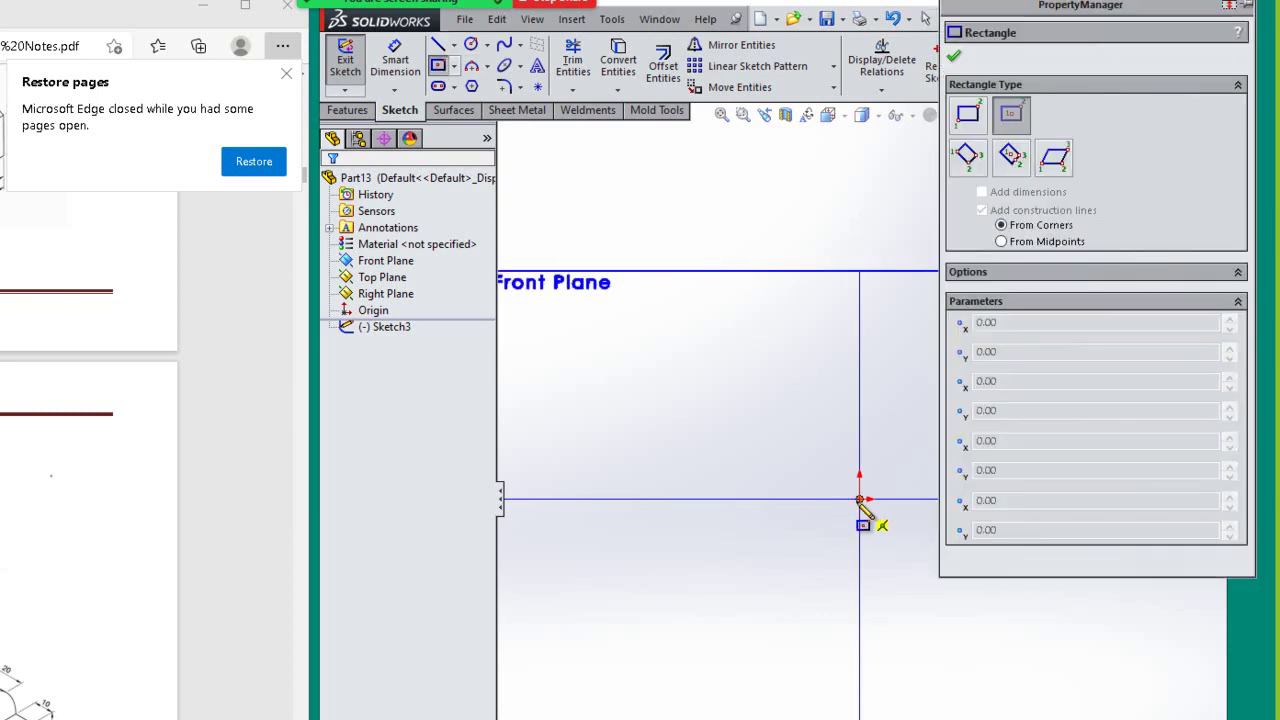
click(859, 499)
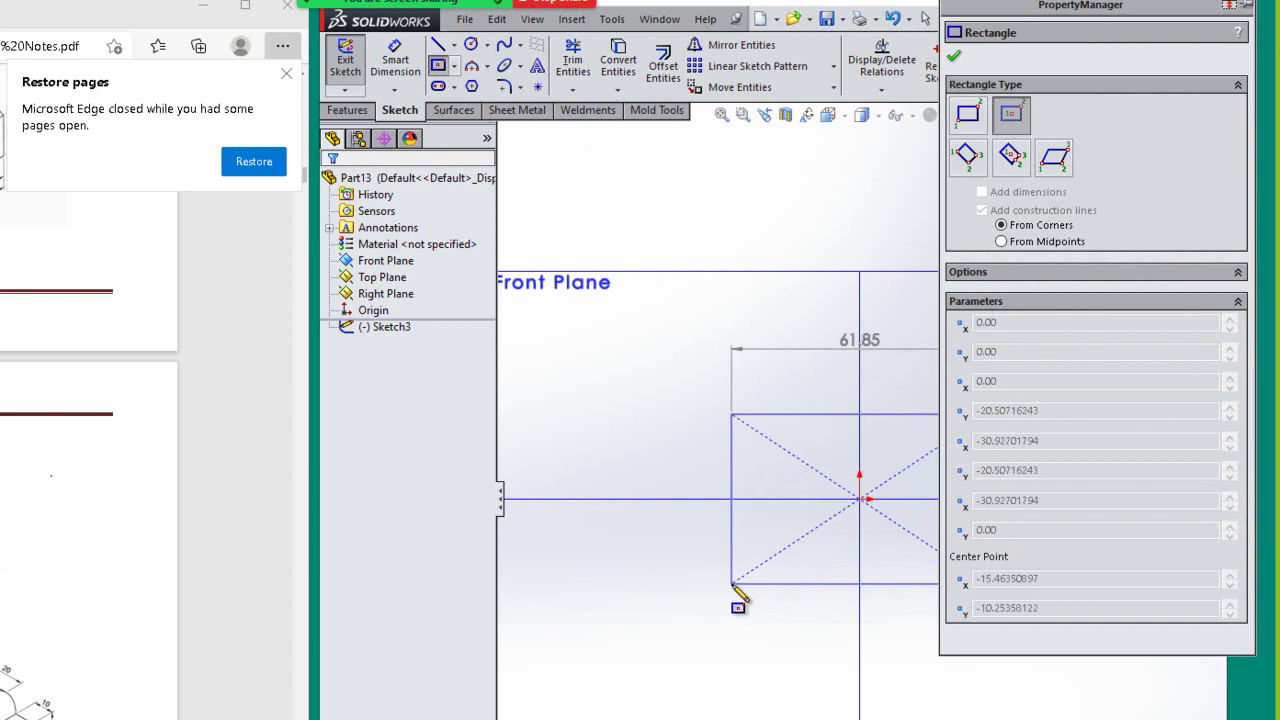
text(32)
key(Tab)
text(75)
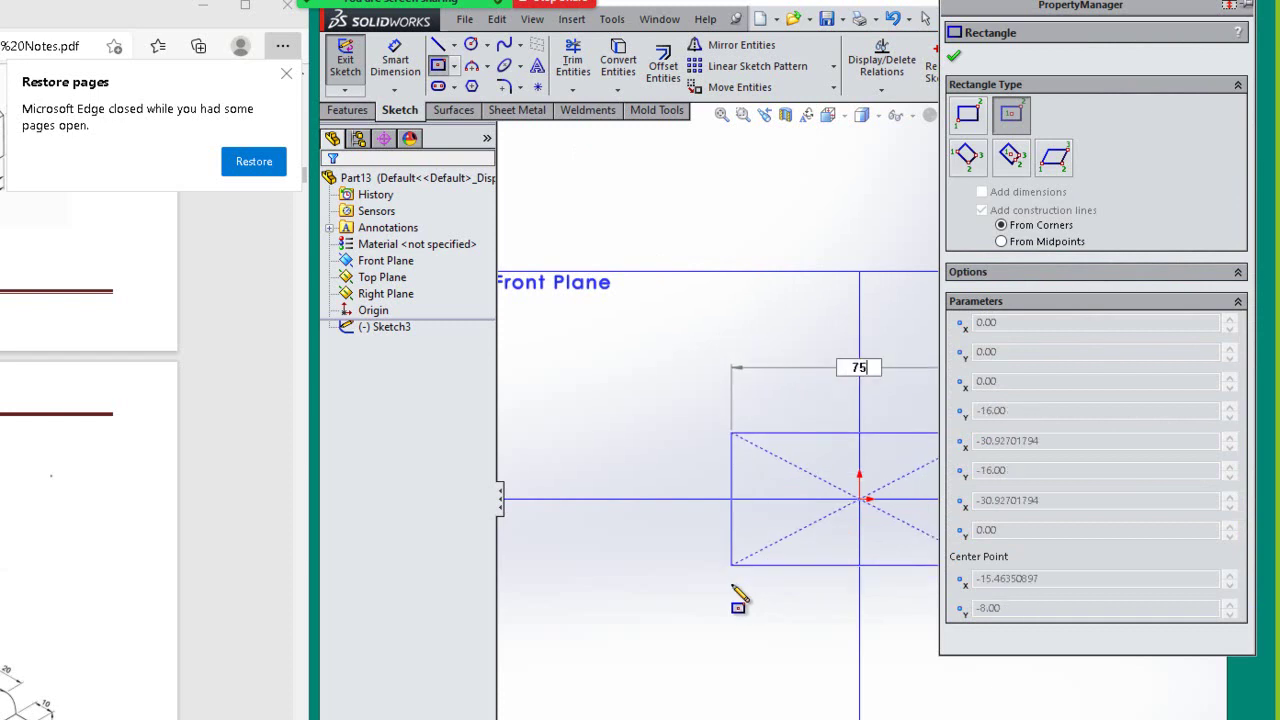
key(Return)
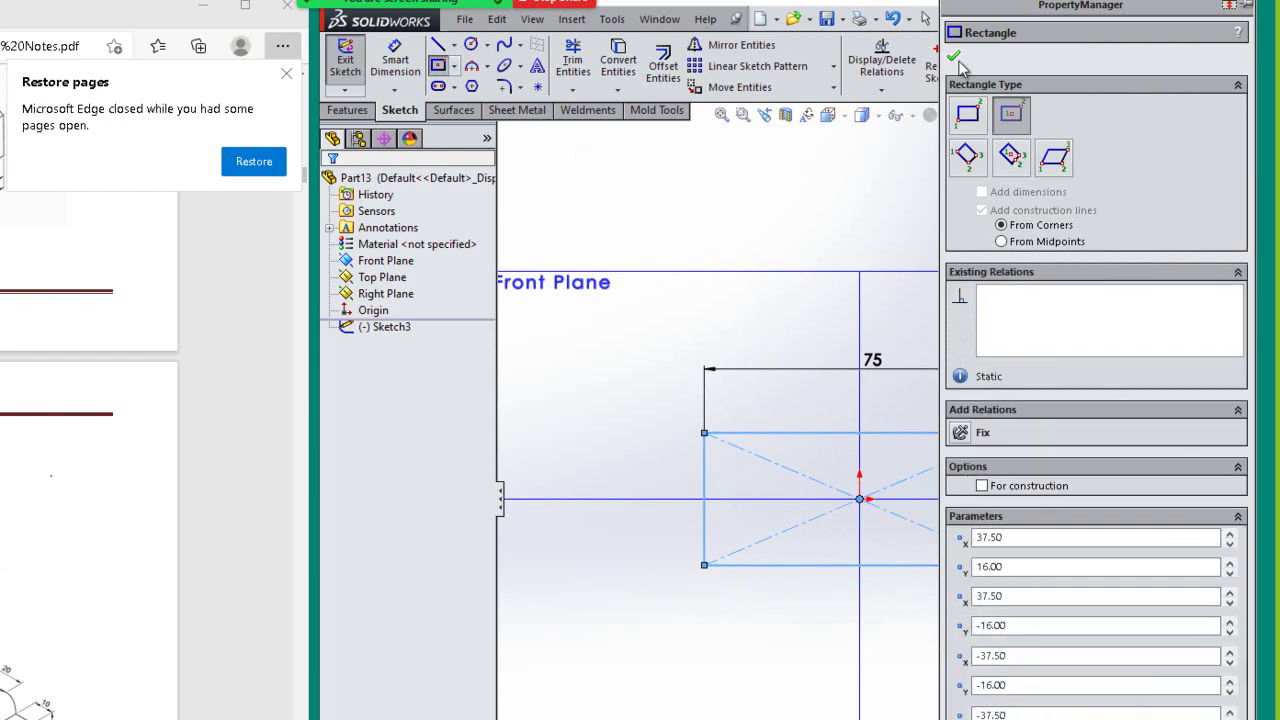
click(955, 58)
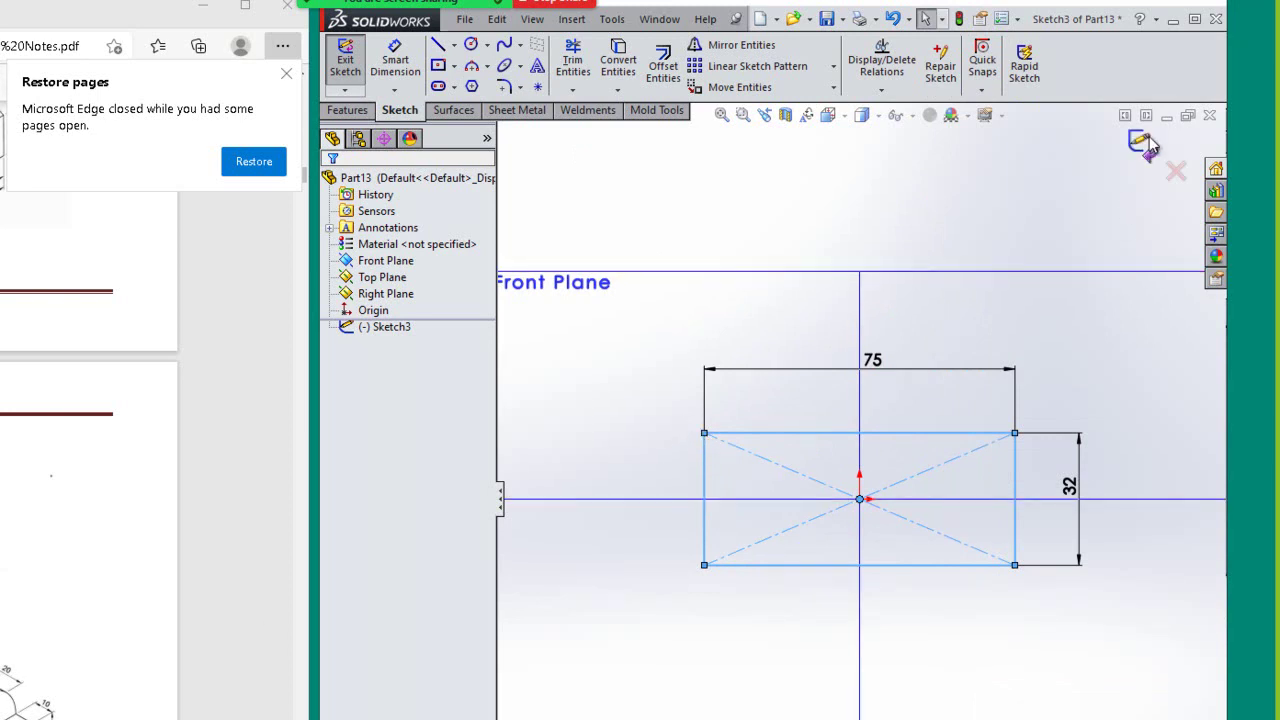
key(ctrl+e)
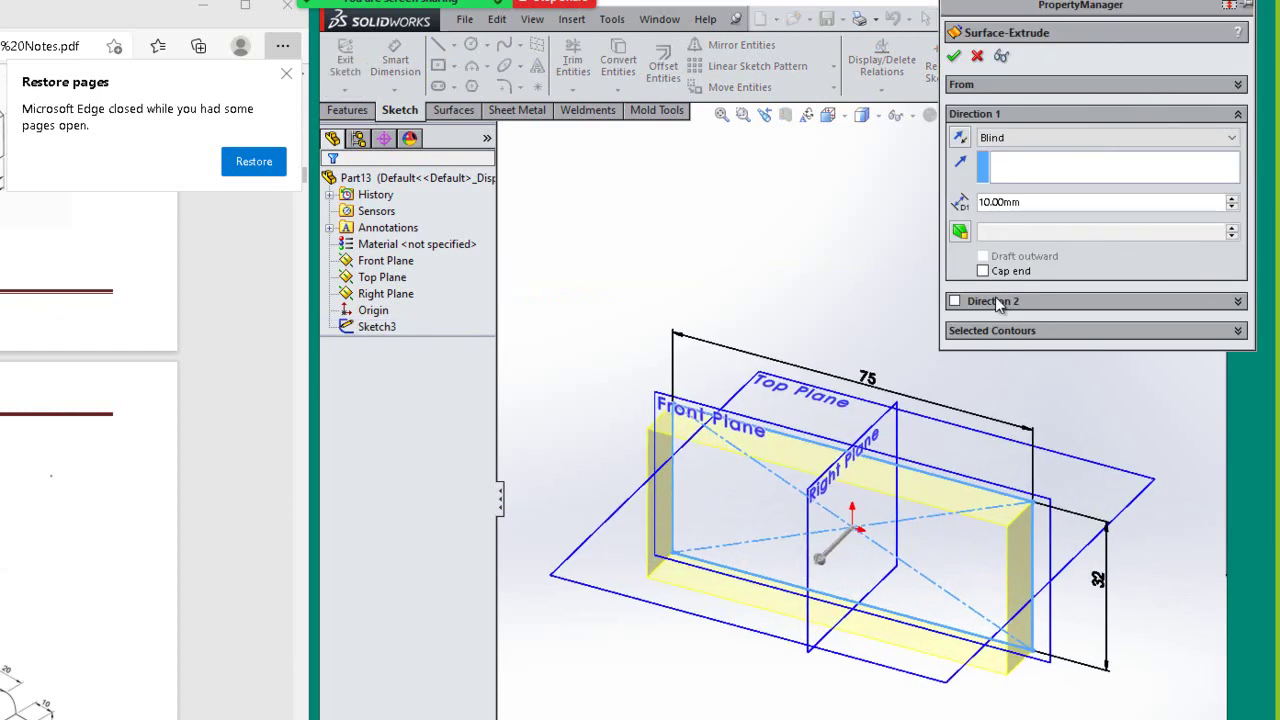
- Extrude the surface Mid Plane to 50 mm with Cap end ticked, creating Surface-Extrude1
click(1087, 141)
click(1055, 214)
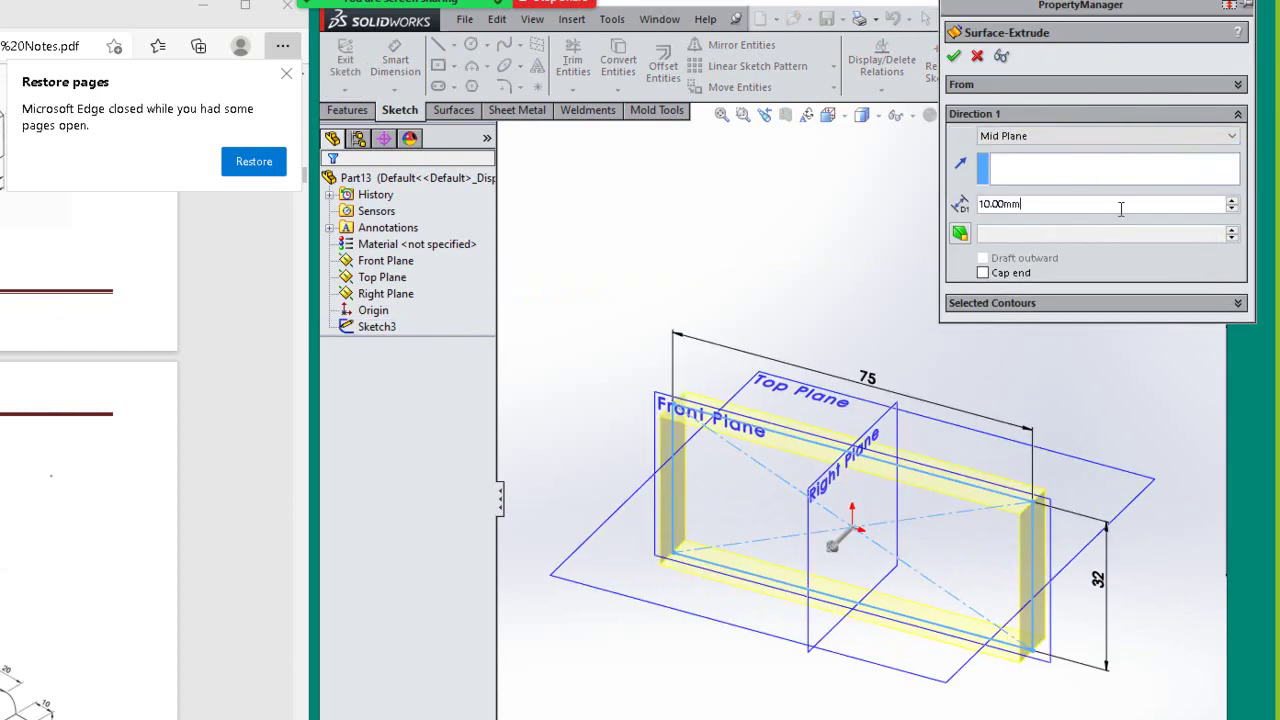
double_click(1121, 204)
text(50)
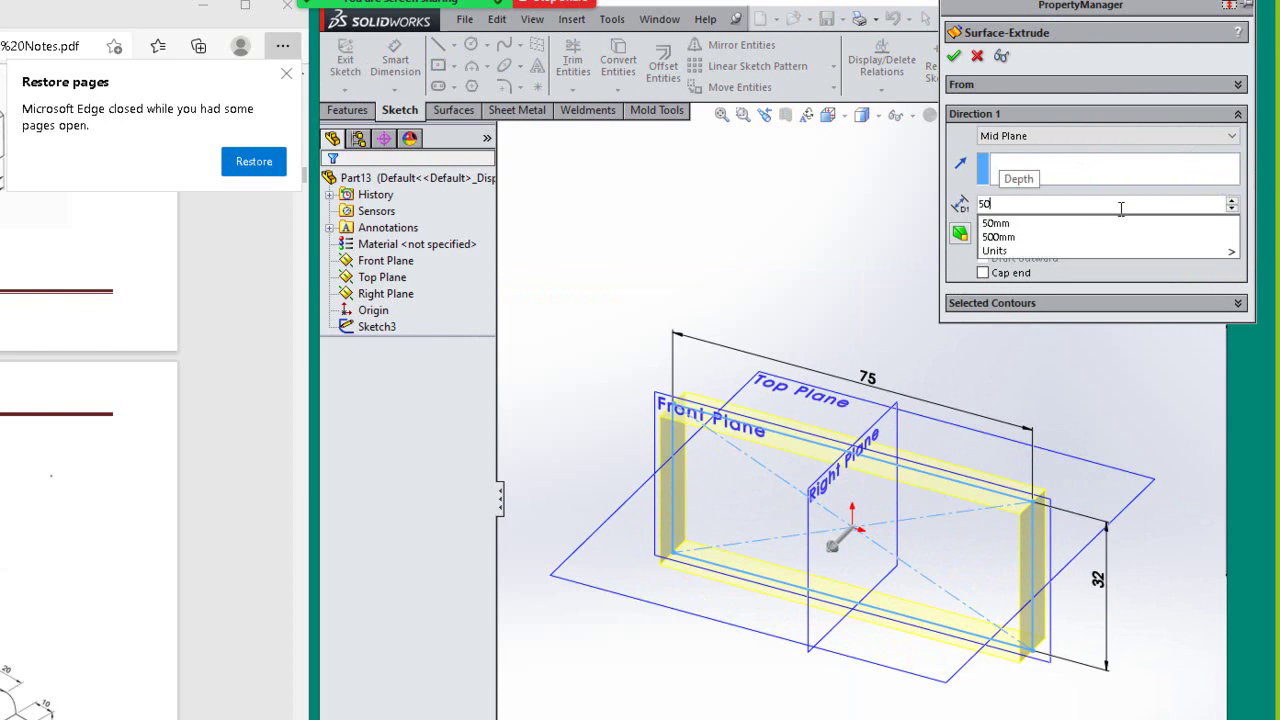
key(Return)
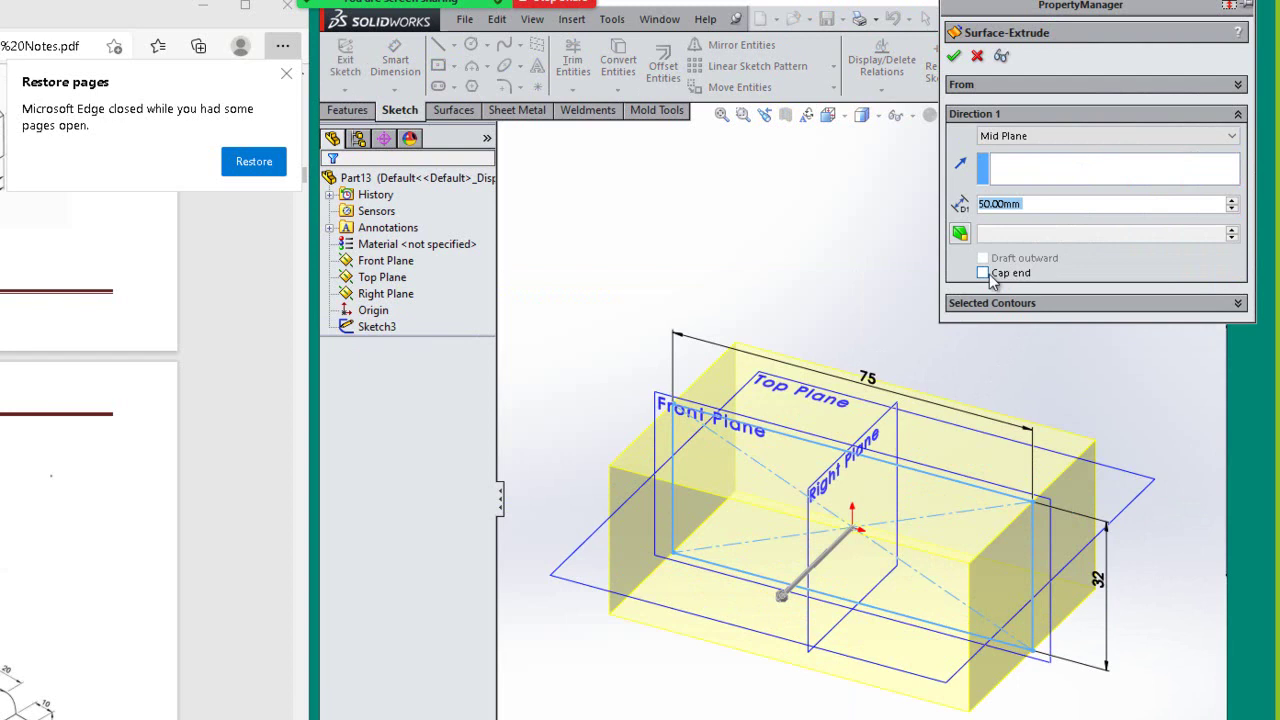
click(984, 273)
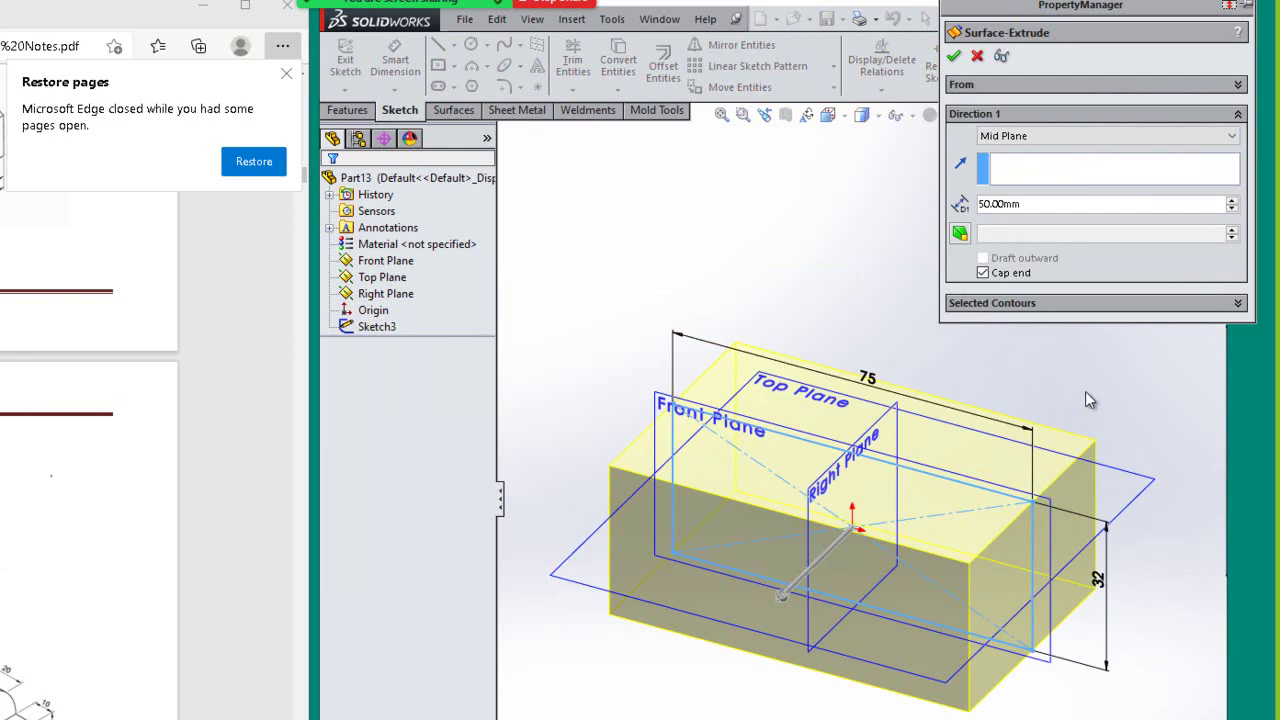
key(Left)
key(Left)
key(Left)
key(Left)
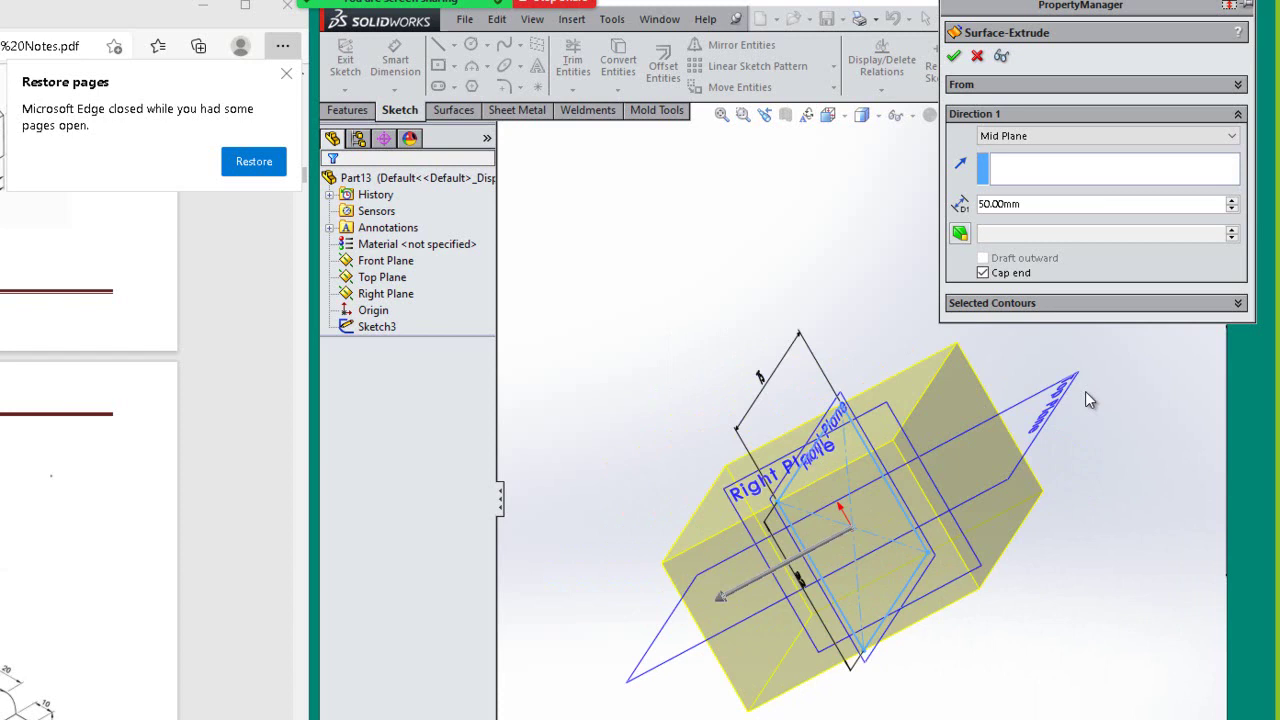
click(955, 57)
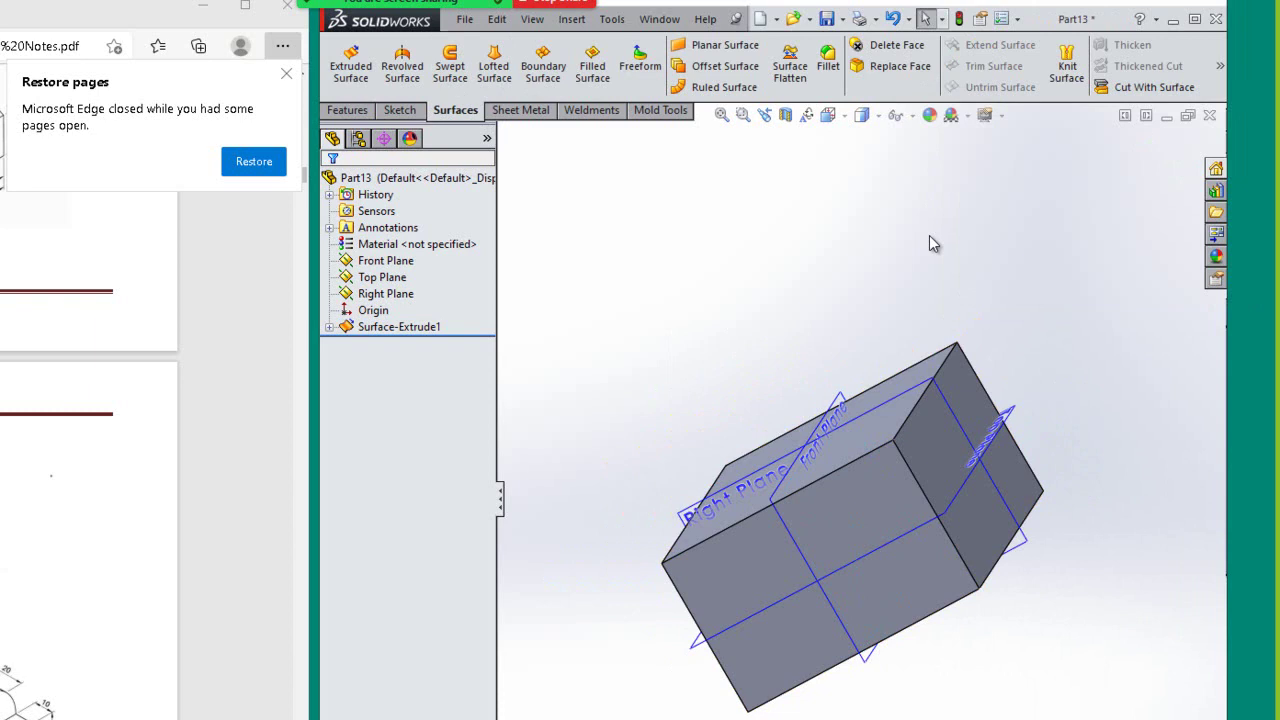
key(ctrl+7)
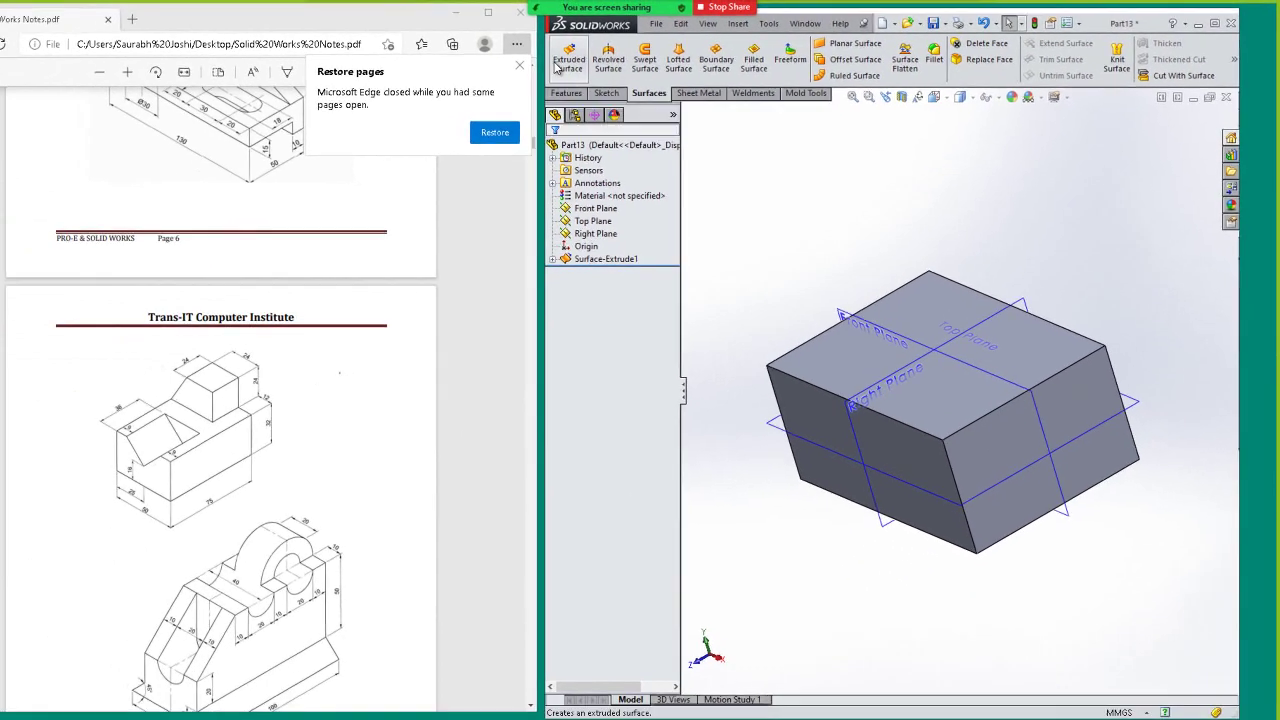
- Start another extruded surface sketched on the box's right face with a 24 mm vertical line
click(338, 78)
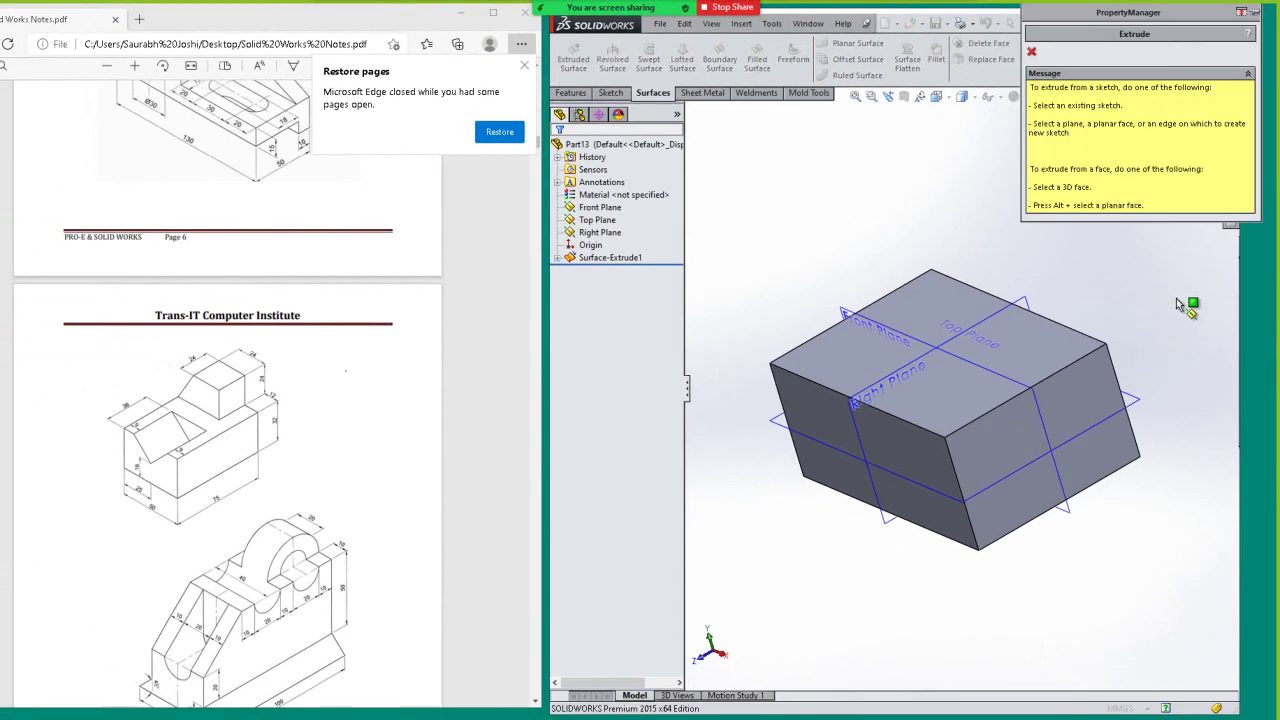
click(1100, 401)
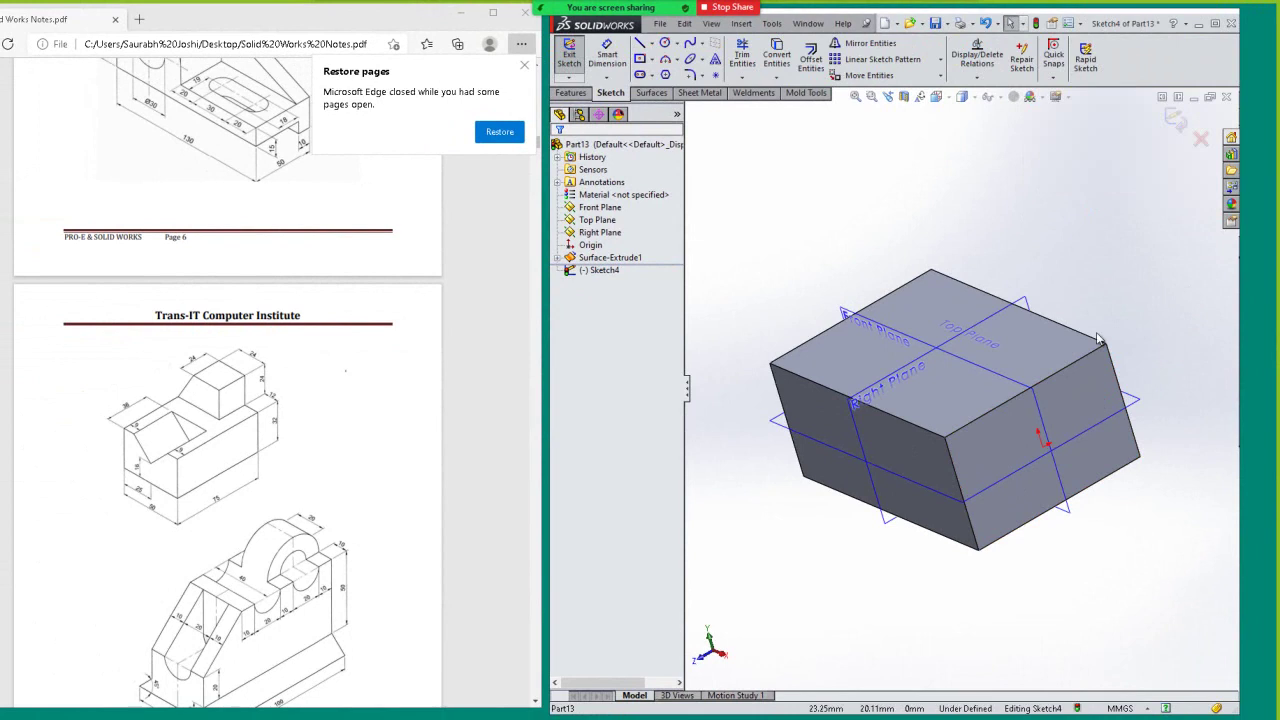
click(639, 43)
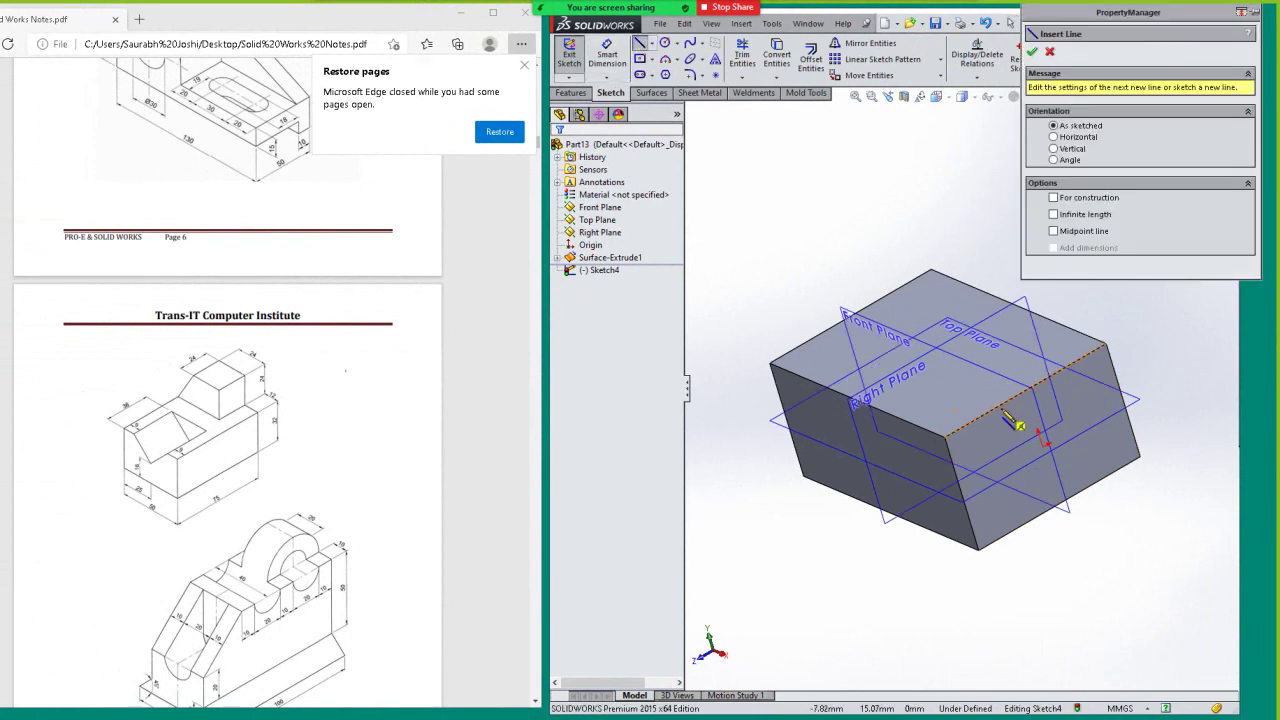
click(1025, 390)
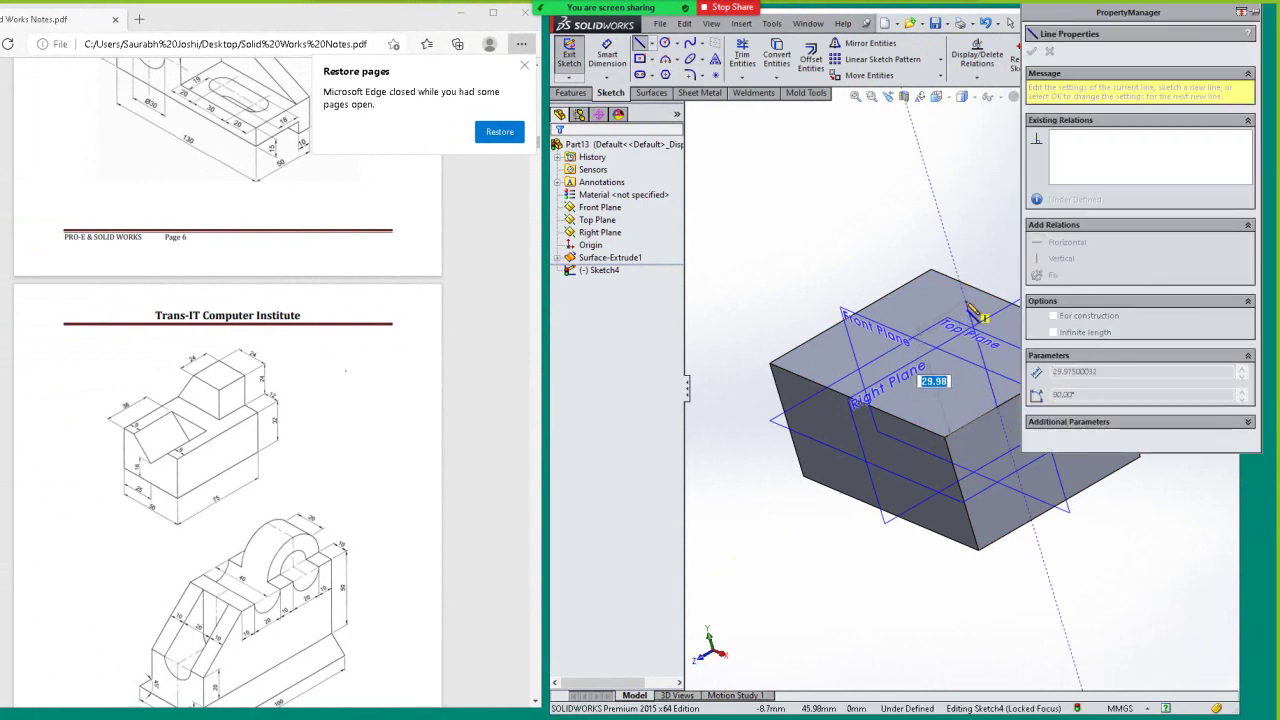
scroll(962, 385, up, 3)
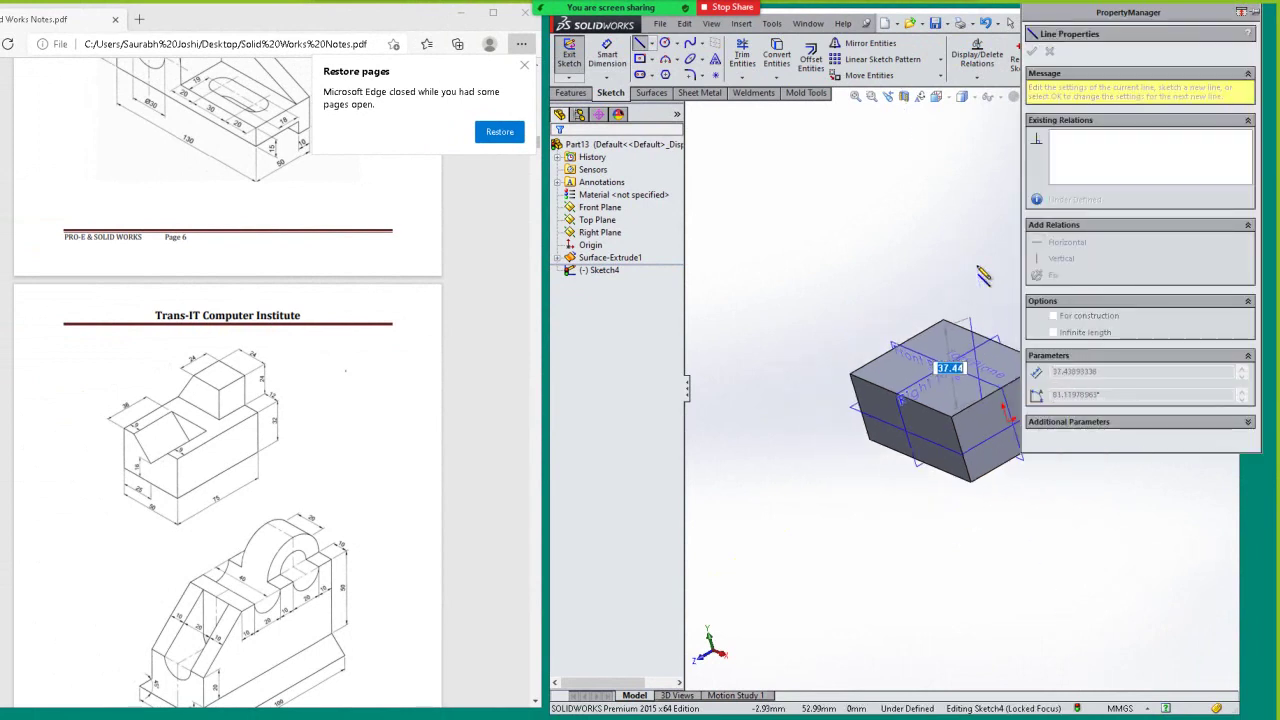
mouse_move(1078, 30)
mouse_down()
mouse_move(970, 170)
mouse_move(670, 222)
mouse_up()
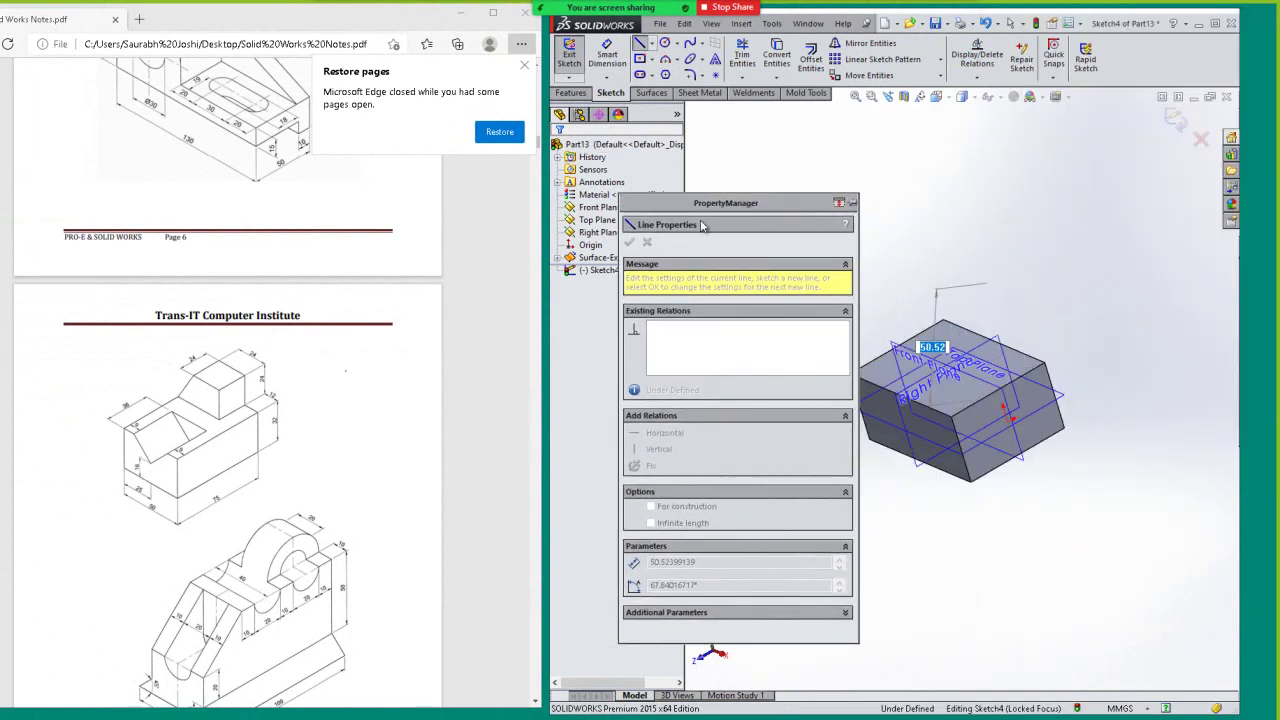
key(BackSpace)
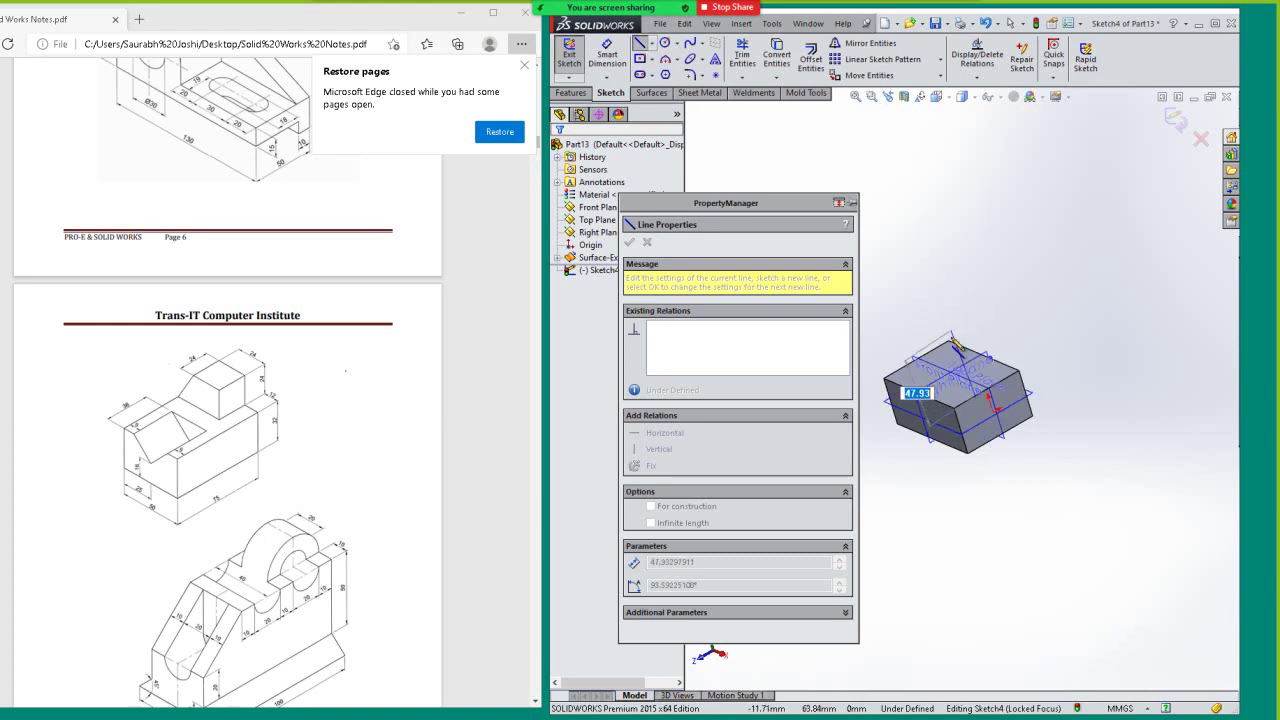
scroll(960, 363, down, 5)
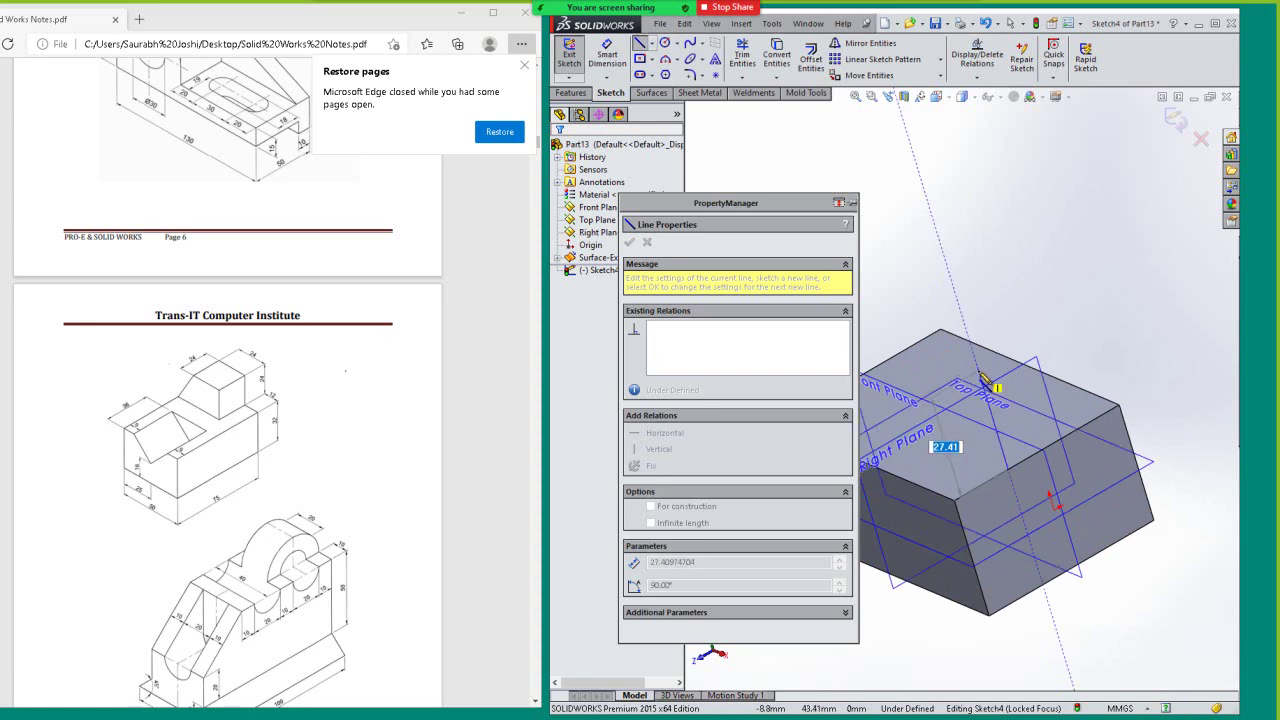
text(24)
key(Return)
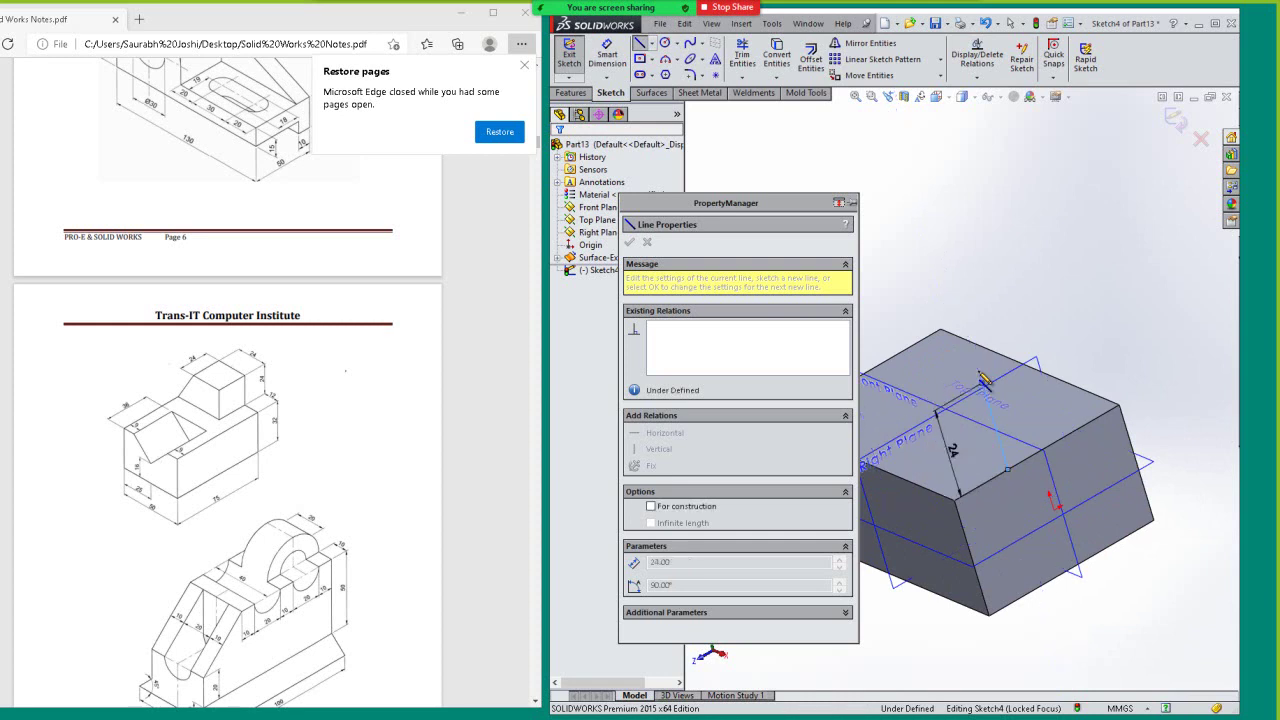
- Add a 24 mm horizontal line, a sloped line to the top edge, and close the profile
click(984, 380)
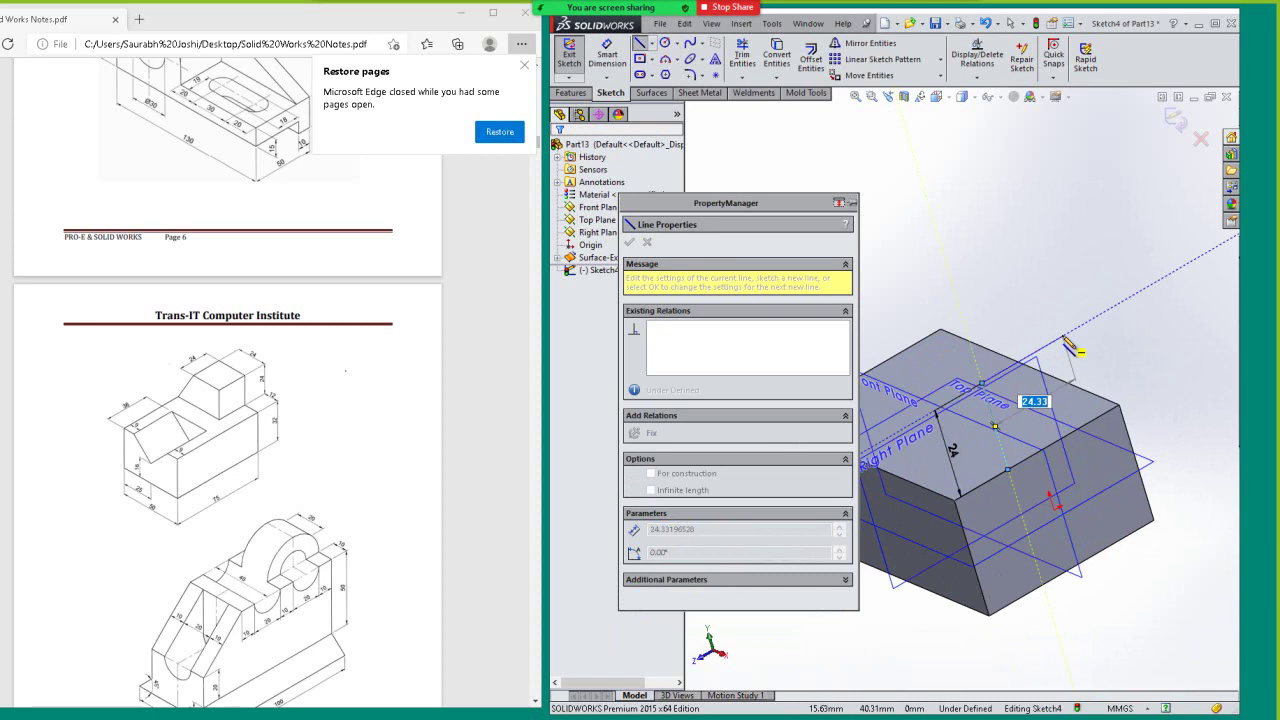
text(24)
key(Return)
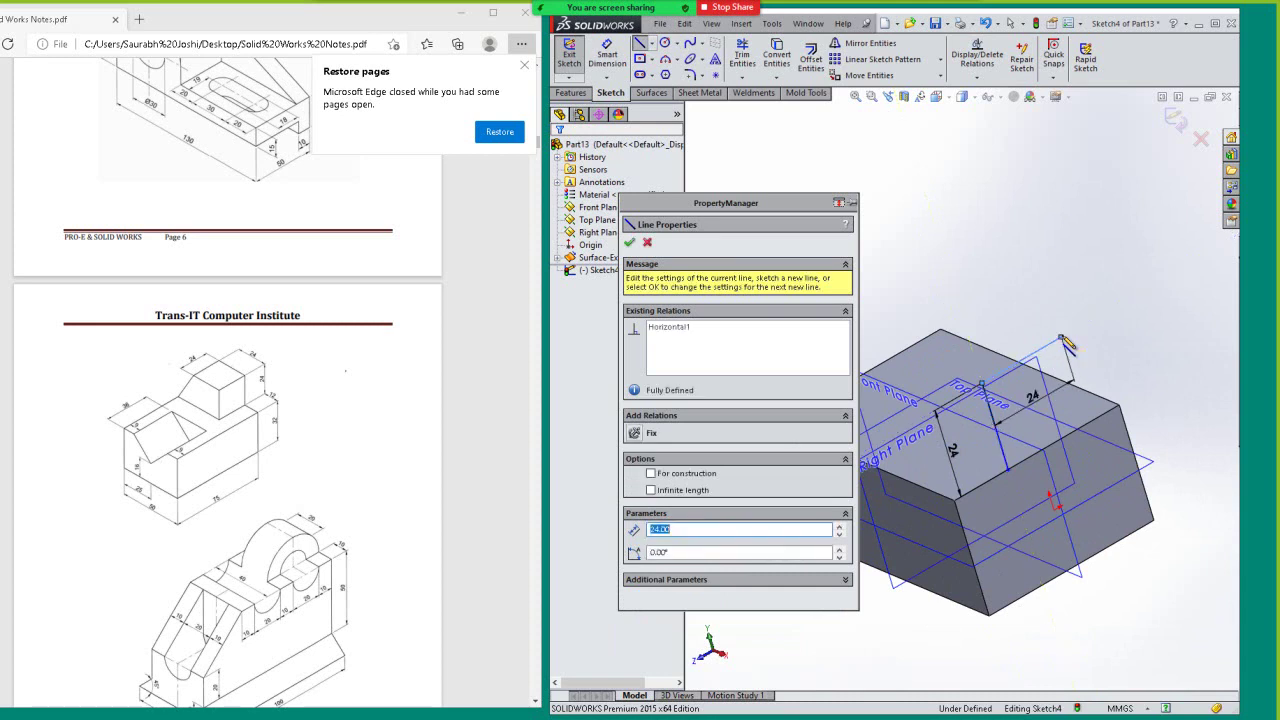
click(1119, 405)
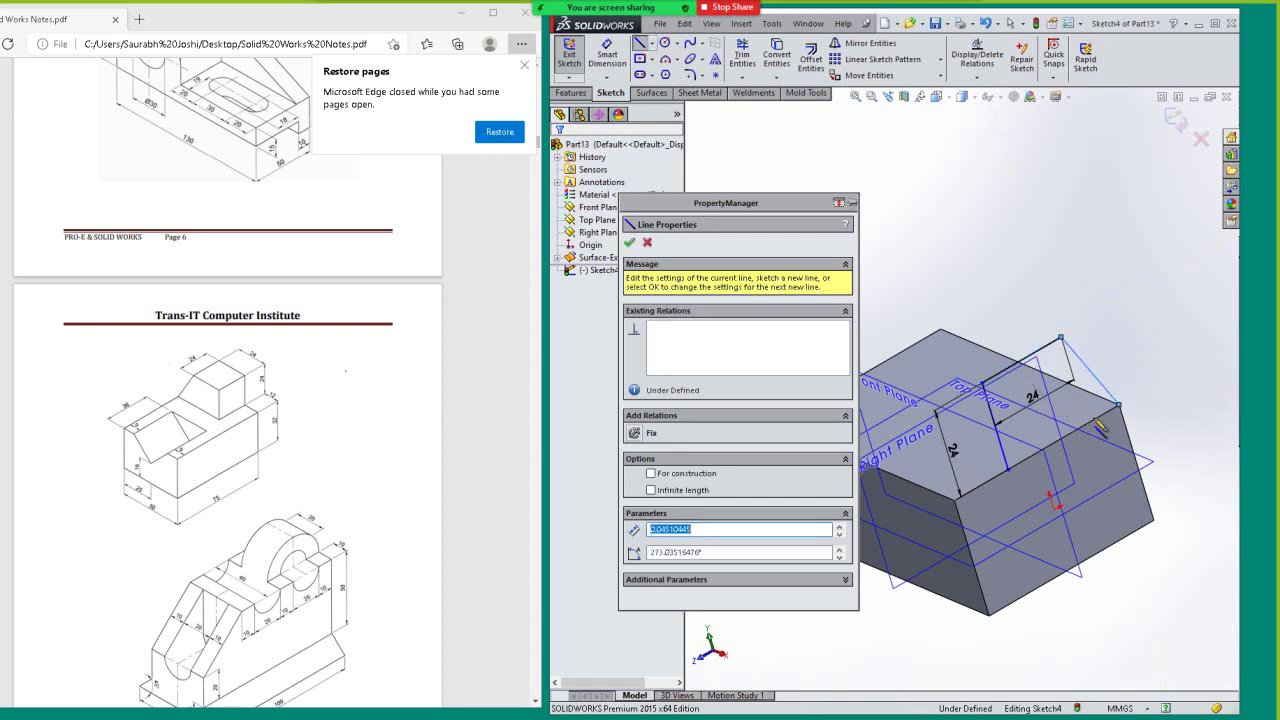
click(1008, 470)
right_click(1108, 312)
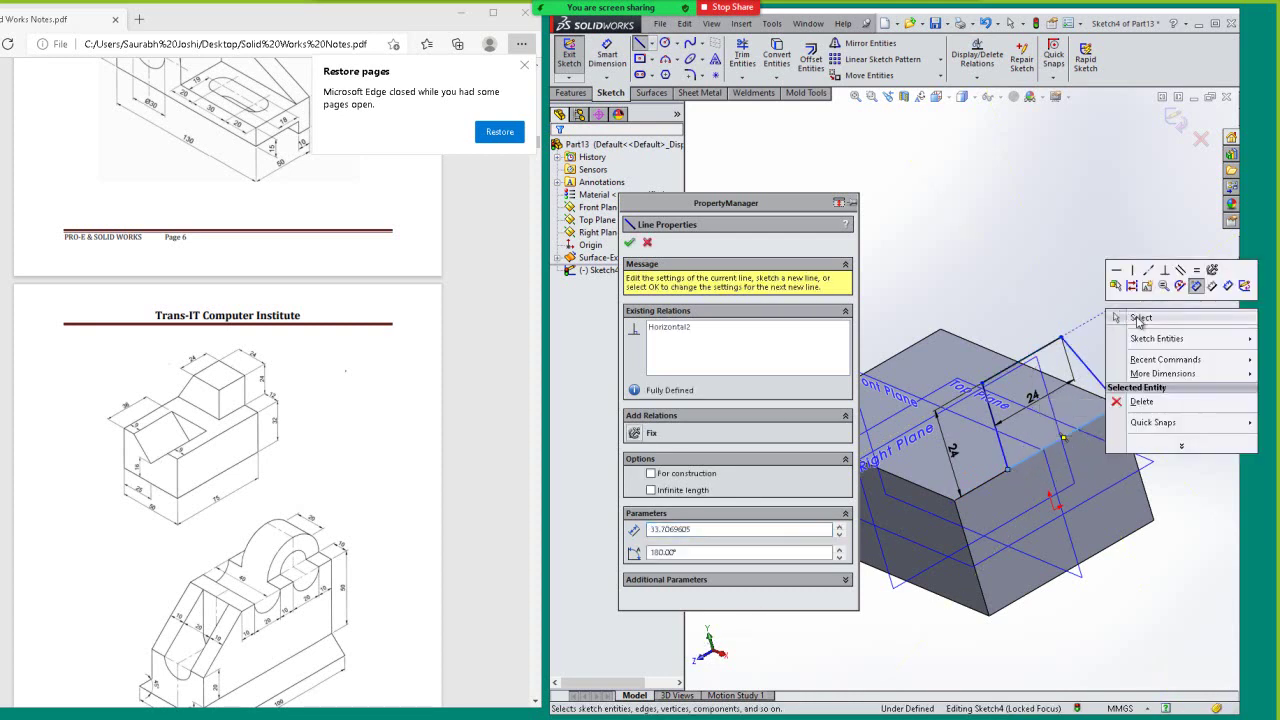
click(1140, 318)
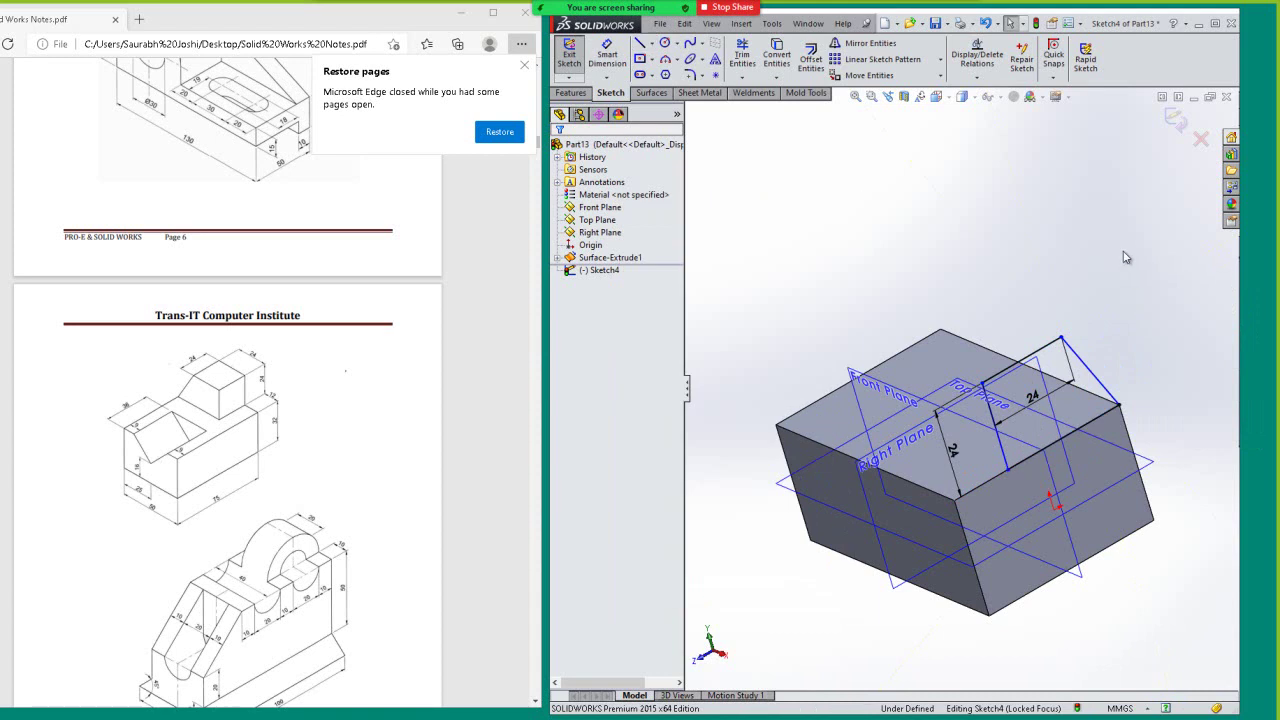
- Dimension the 12 mm offset to fully define Sketch4 and return to the extrusion
click(607, 55)
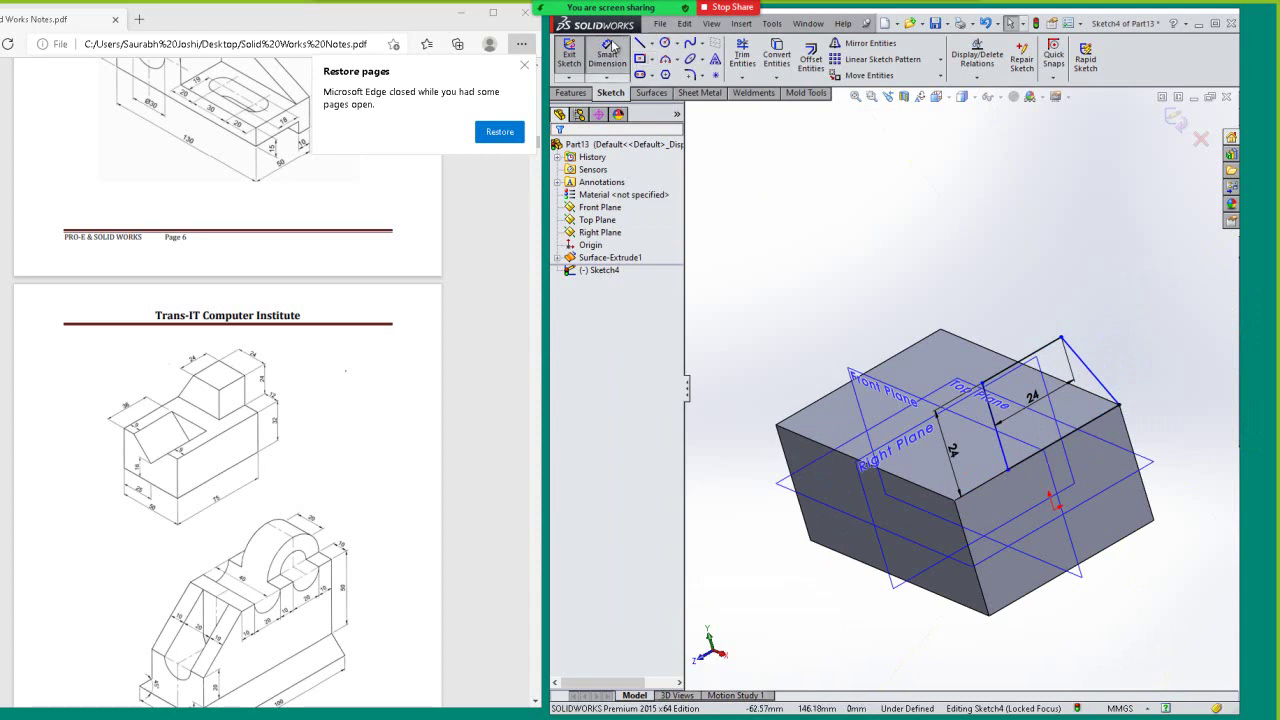
click(1010, 472)
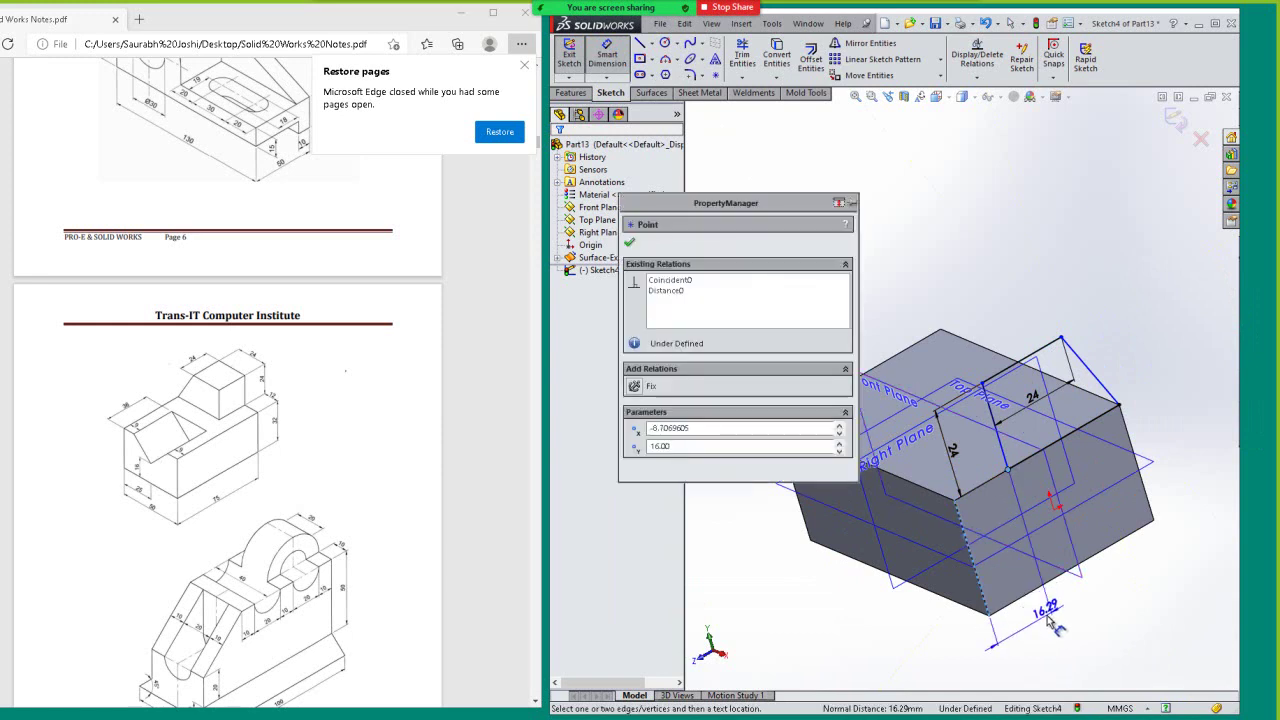
click(1042, 636)
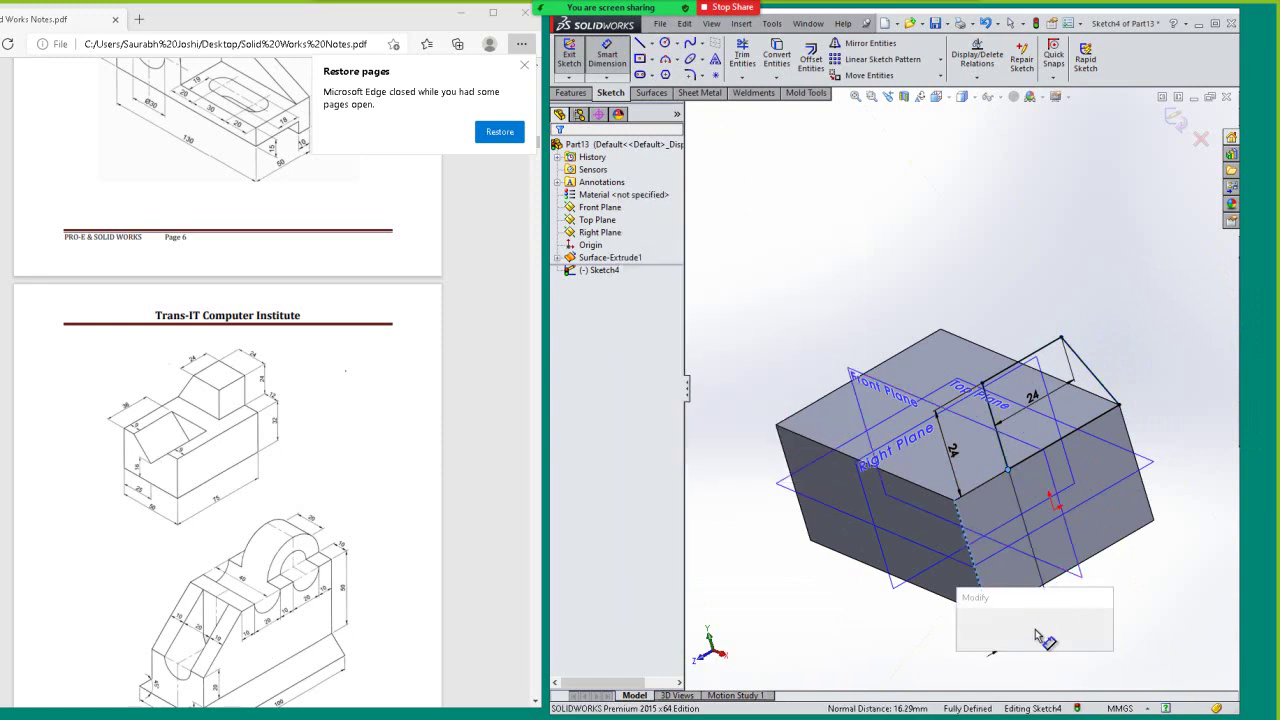
text(12)
key(Return)
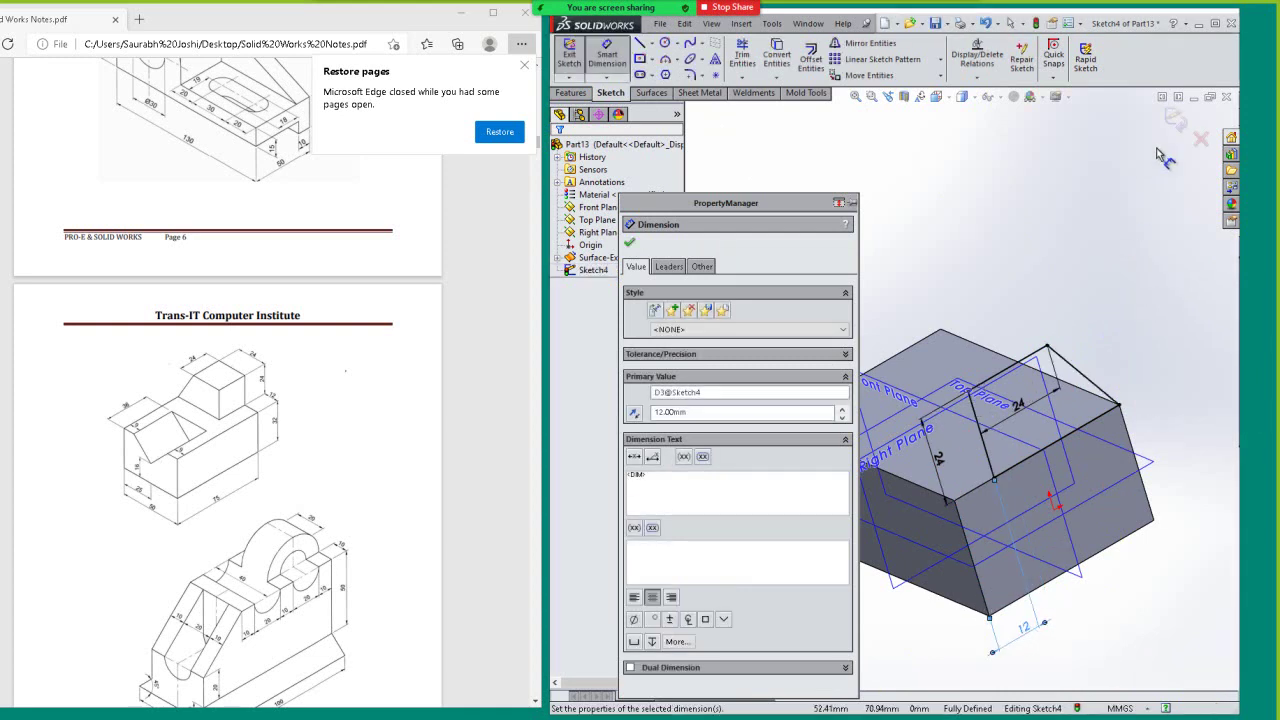
click(1175, 118)
click(1175, 118)
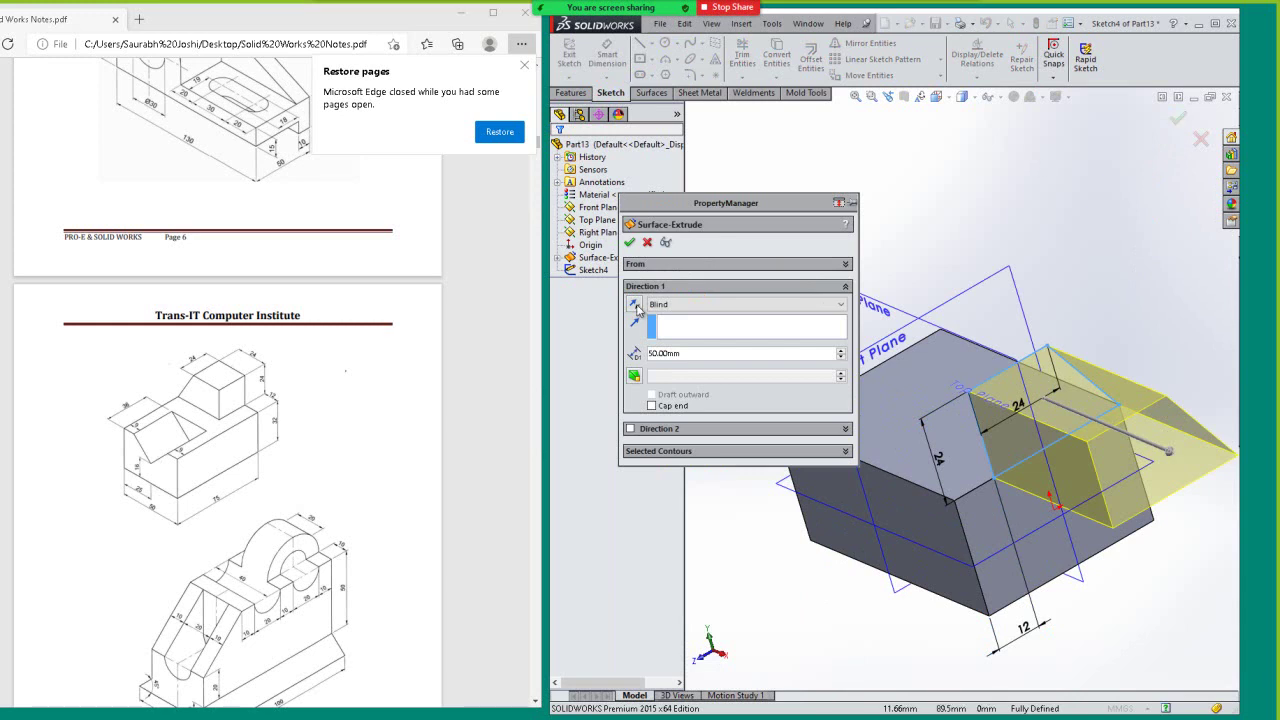
- Reverse the direction, set depth 24 mm with Cap end, and accept Surface-Extrude2
click(635, 305)
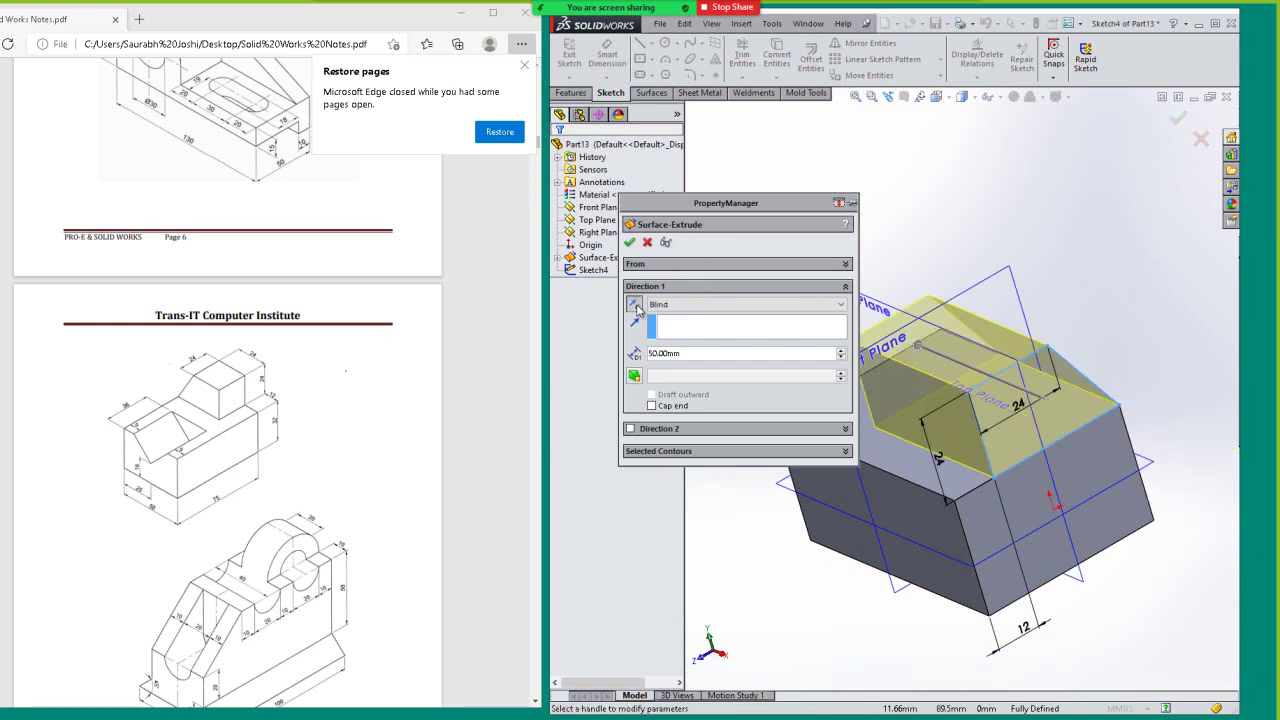
click(716, 357)
double_click(716, 357)
text(24)
key(Return)
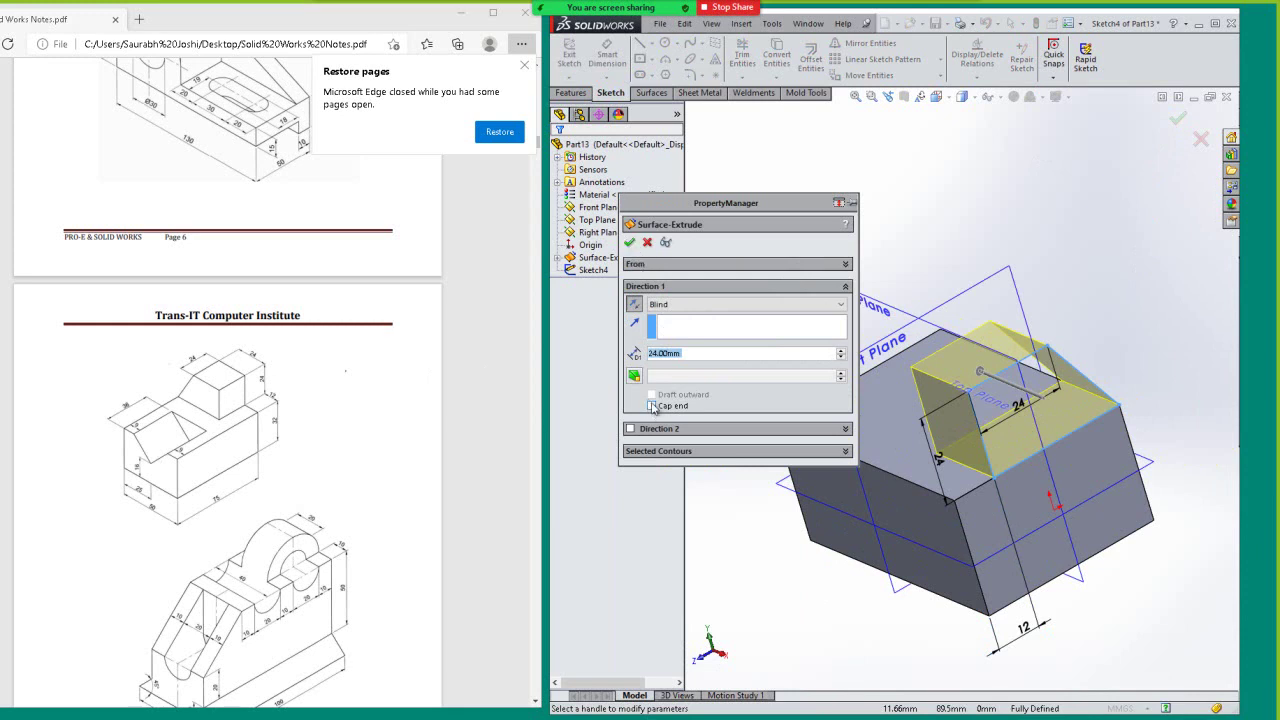
click(652, 406)
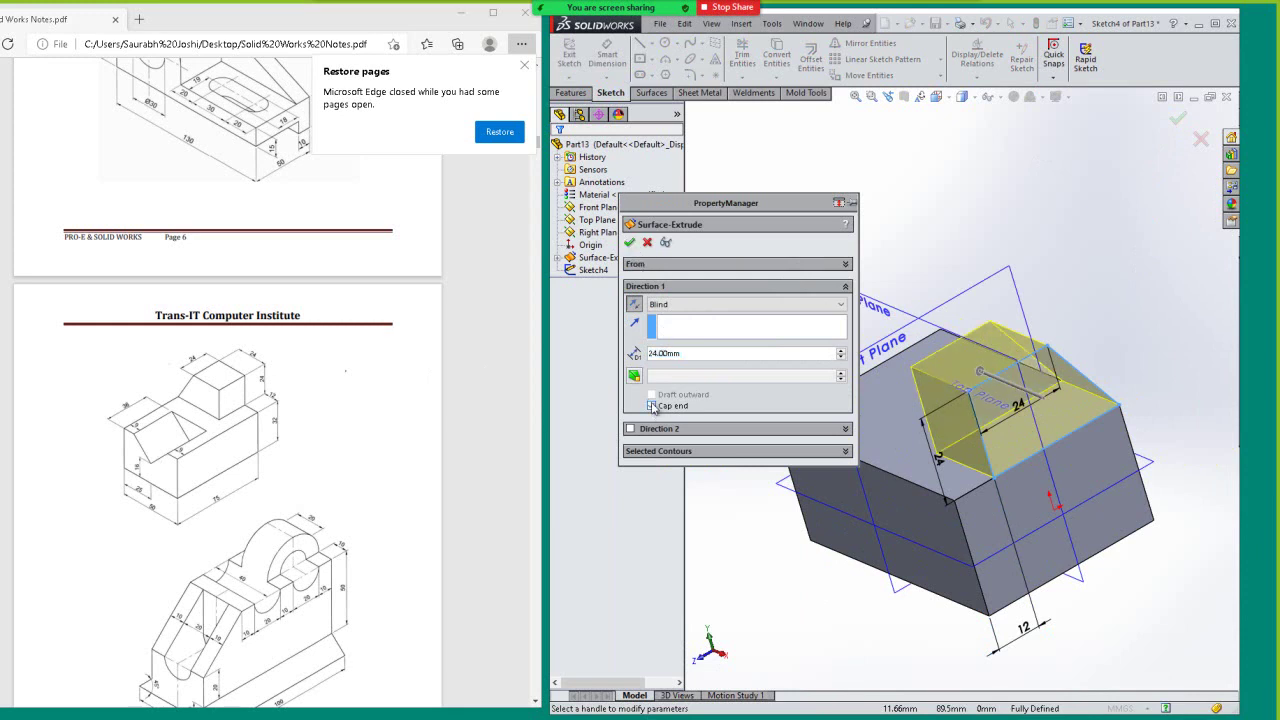
click(637, 244)
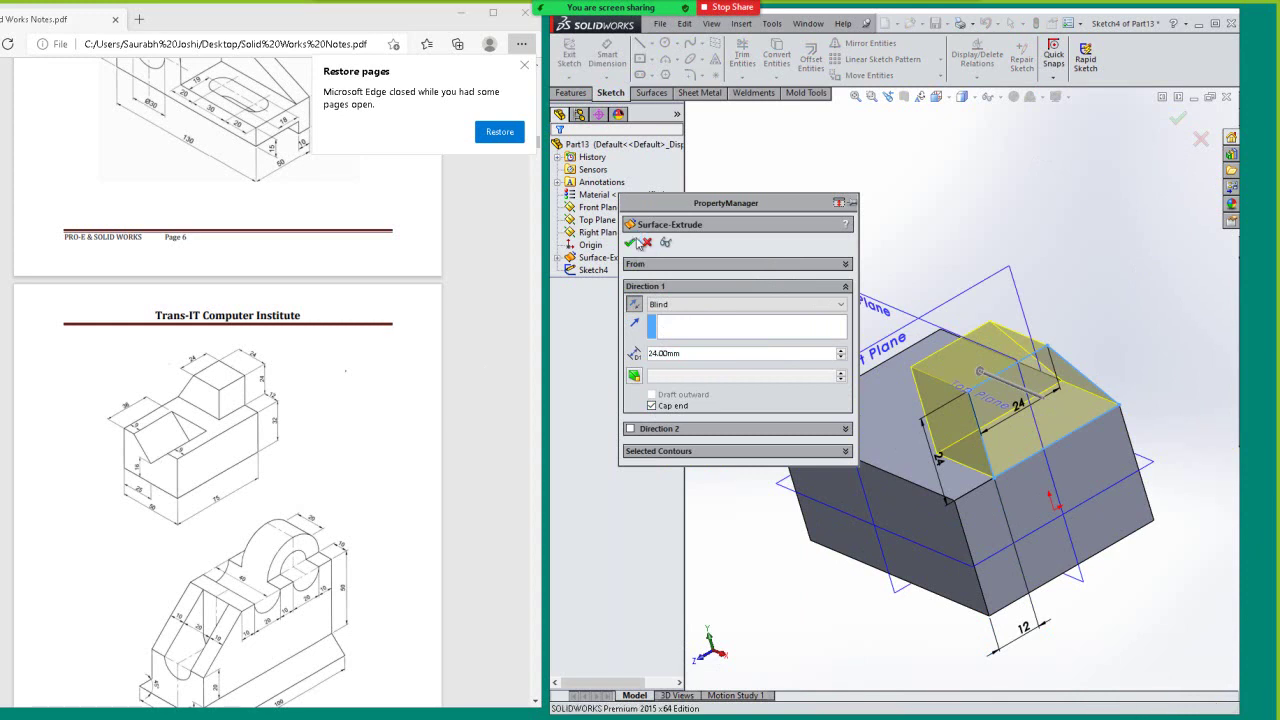
click(1117, 259)
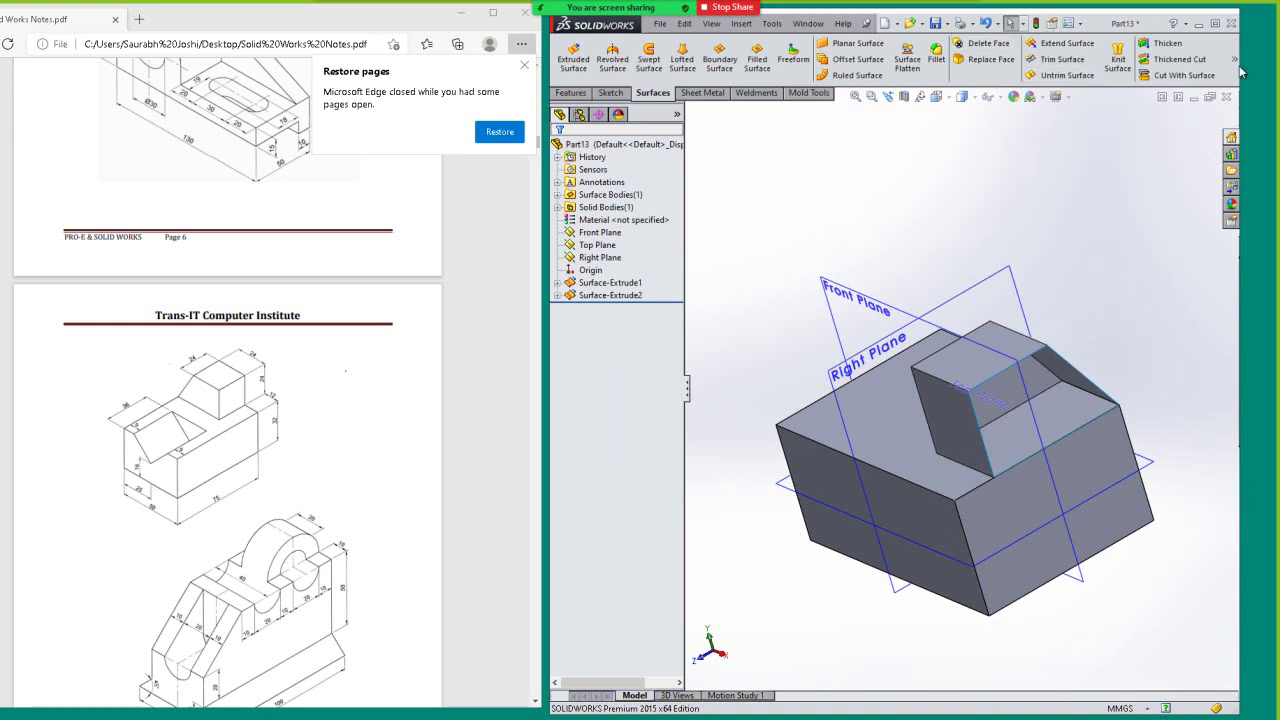
- In Trim Surface, select the sloped block surface and box top face, and choose Remove selections
click(1090, 60)
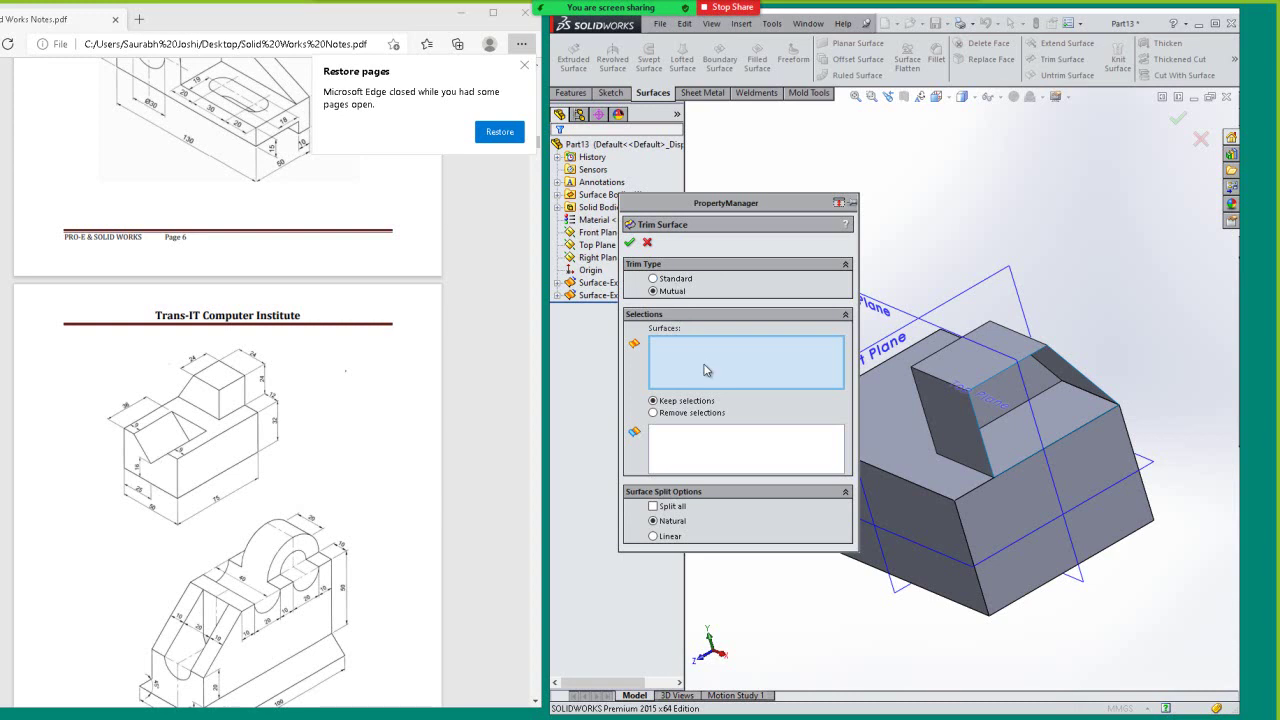
click(1069, 376)
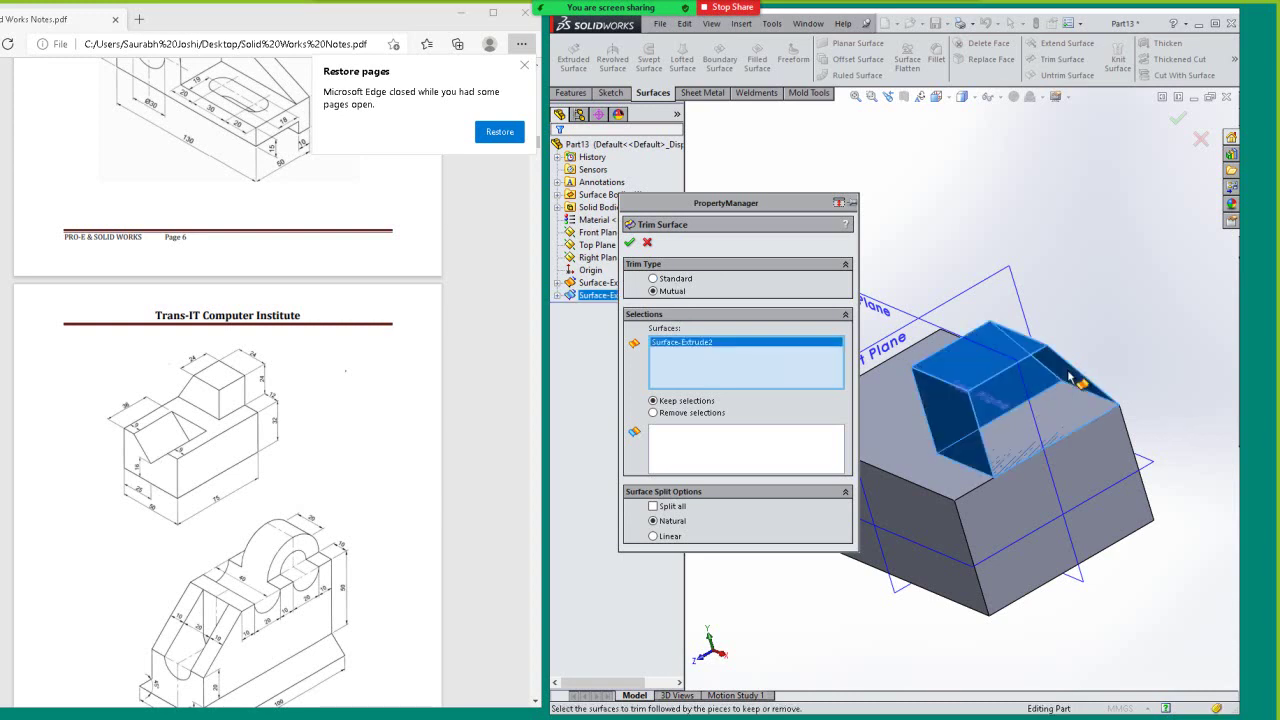
click(1055, 421)
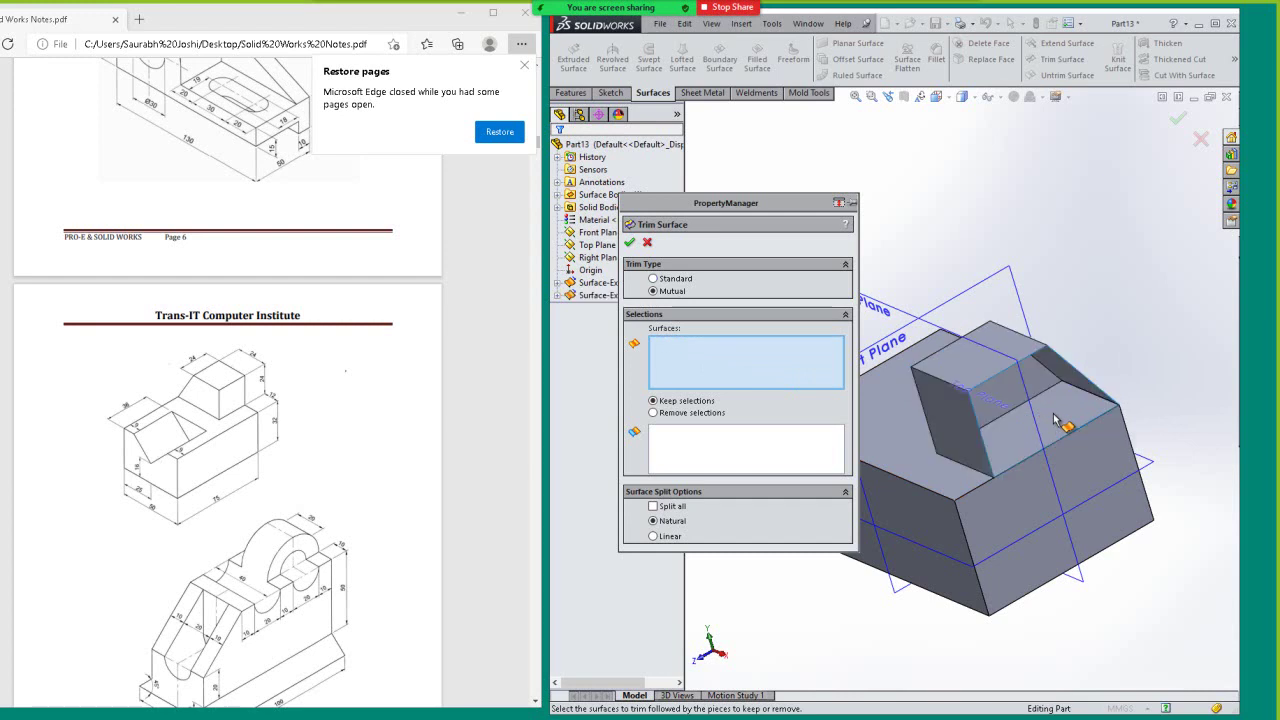
click(1058, 428)
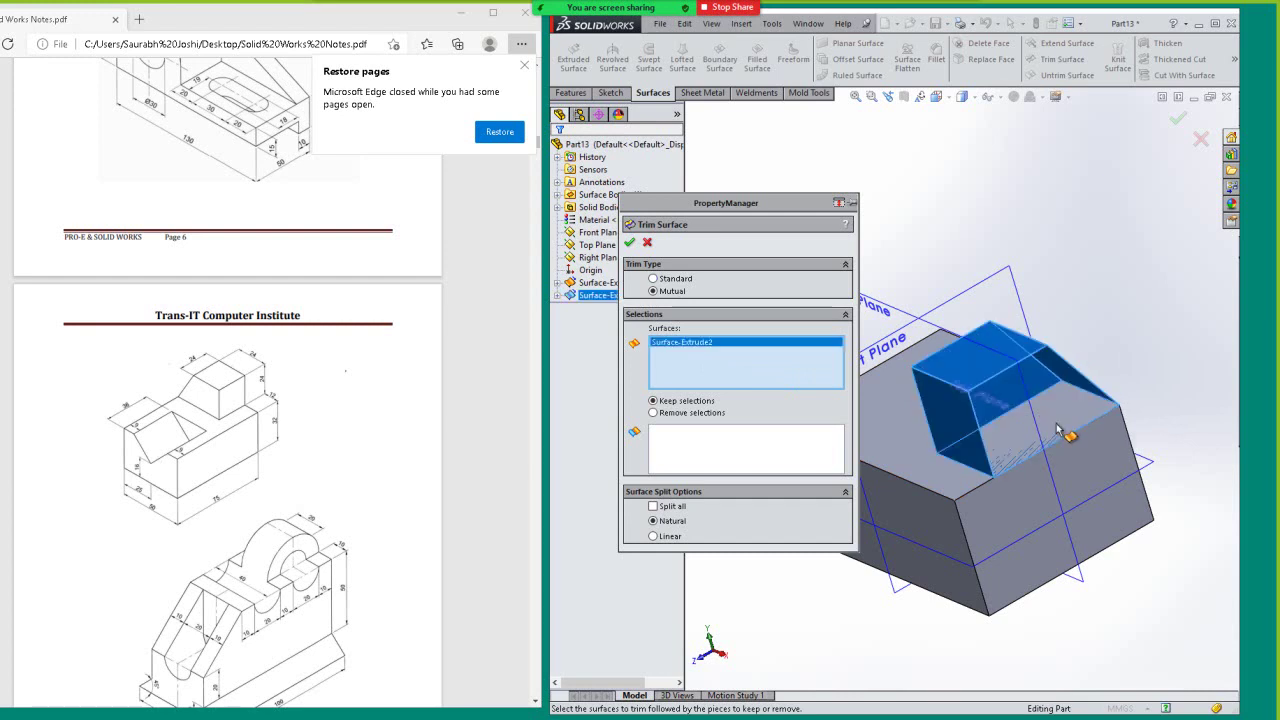
click(945, 482)
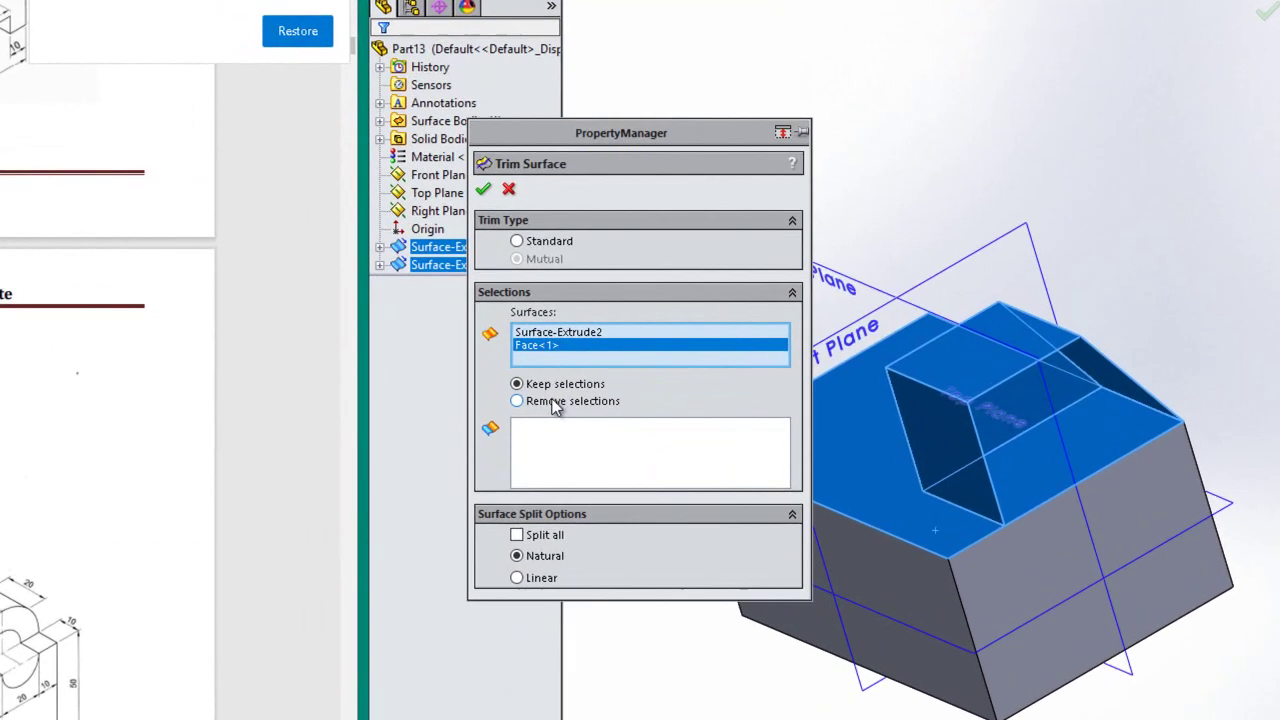
click(678, 393)
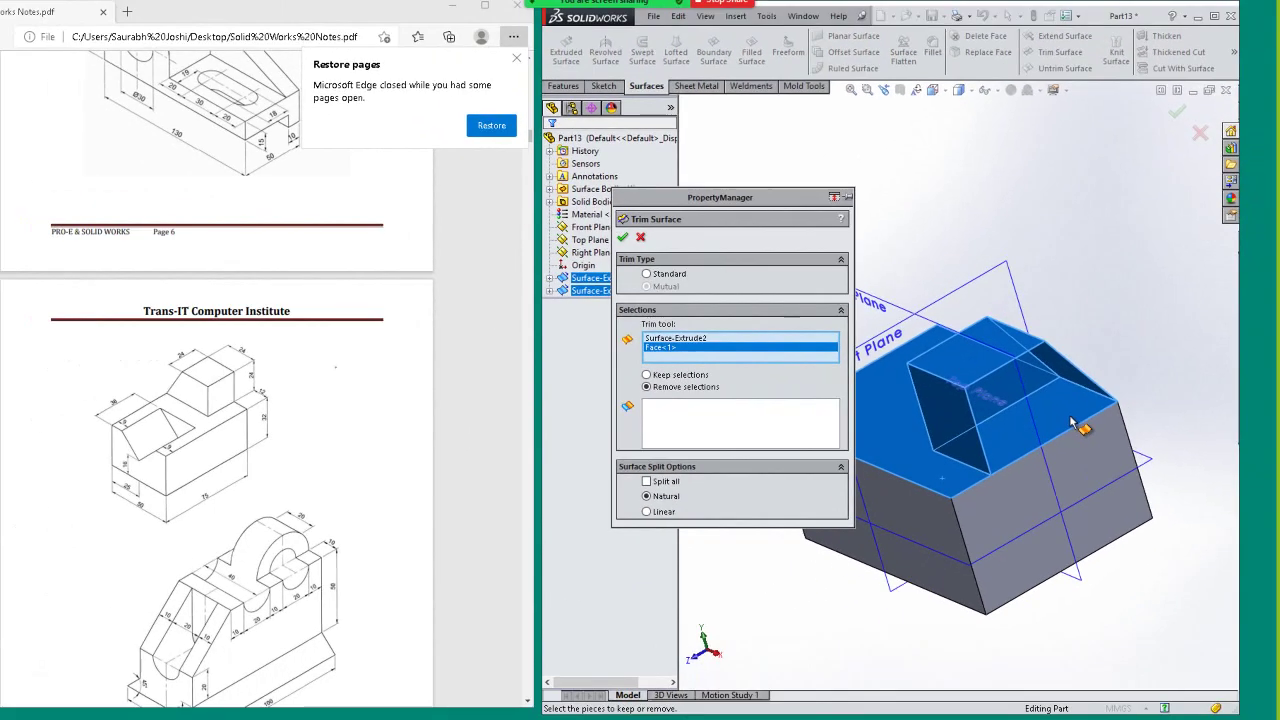
- After a failed apply, reselect the sloped block surface Surface-Extrude2 as the trimming surface
click(1072, 424)
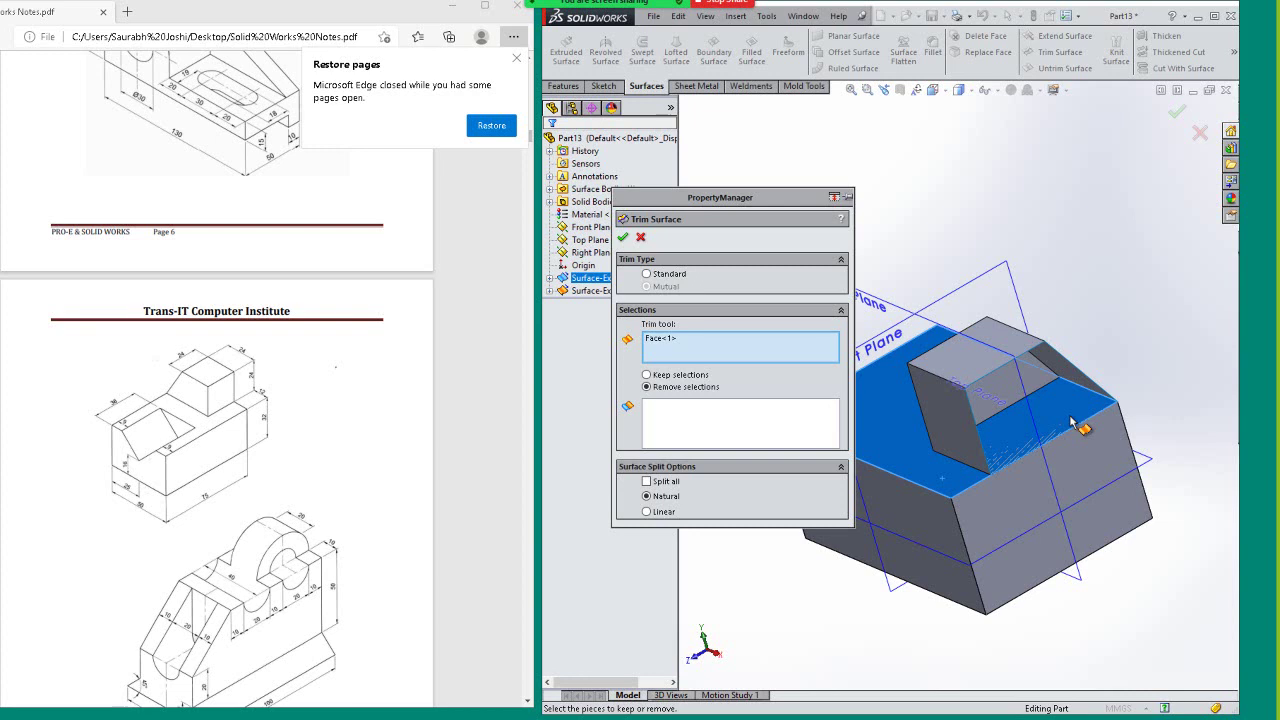
click(624, 239)
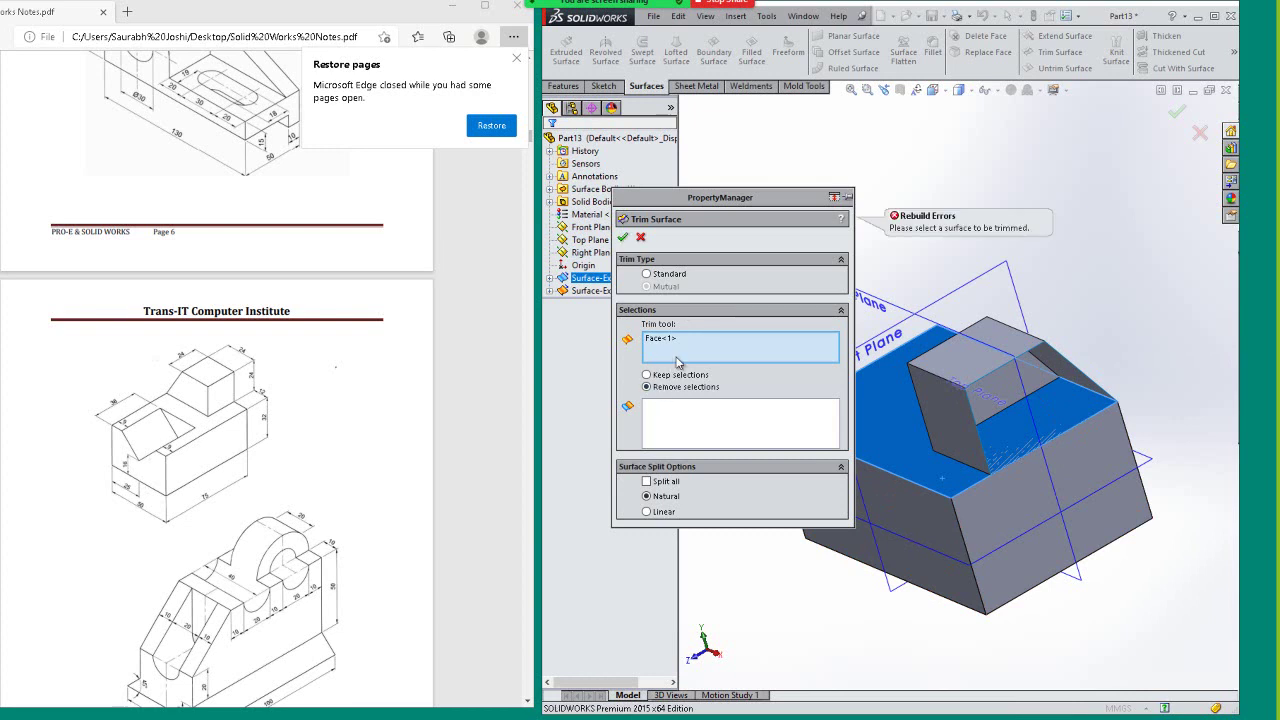
click(955, 403)
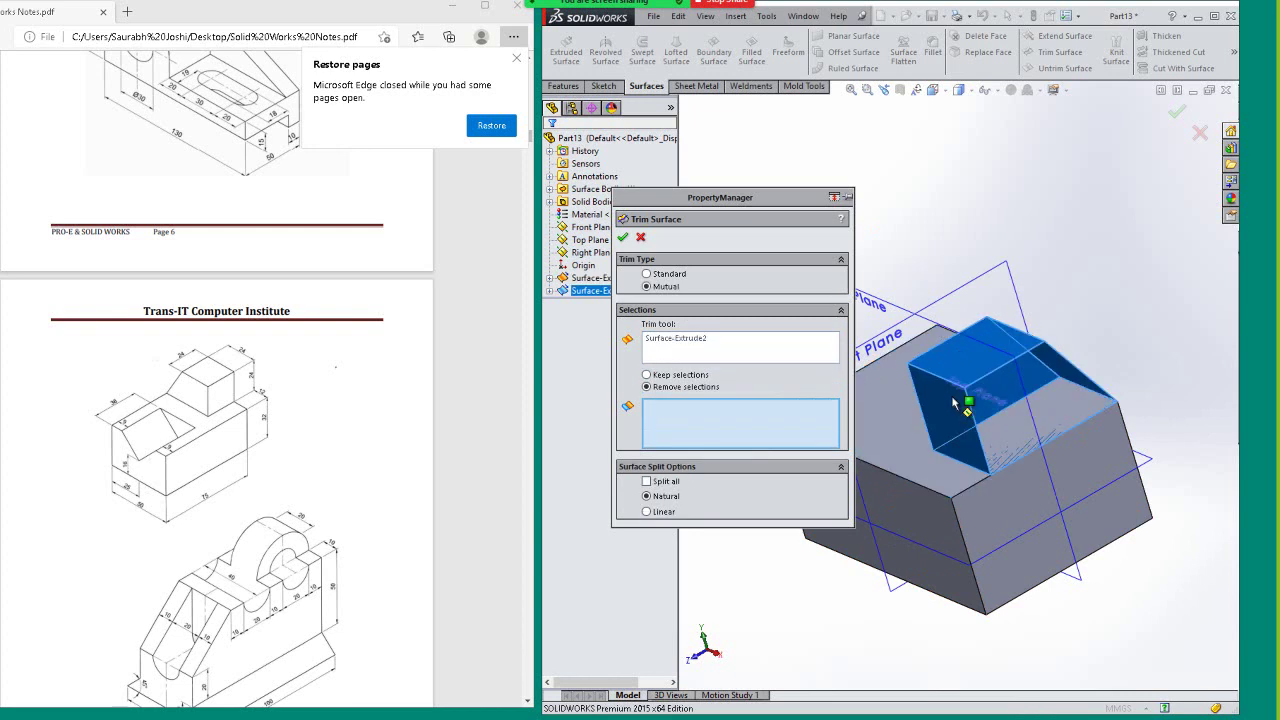
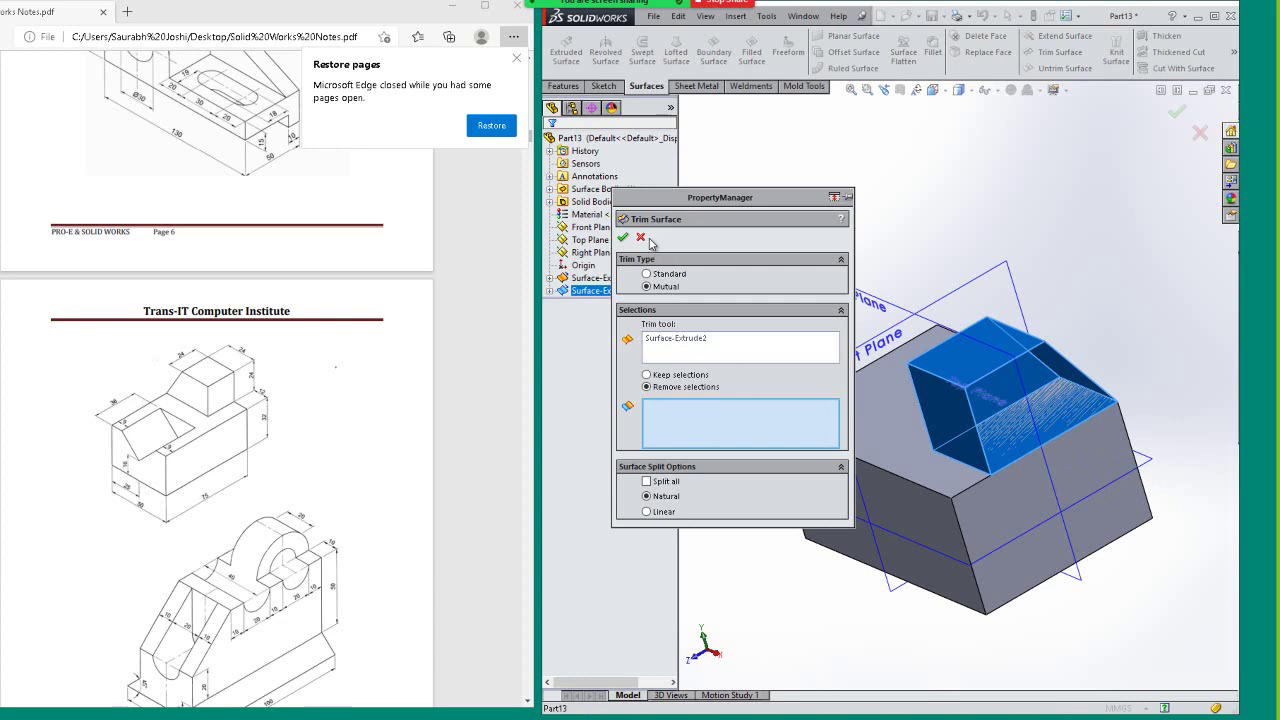
- Set Standard trim type, then cancel Trim Surface so the stepped block stays untrimmed
click(648, 274)
click(666, 349)
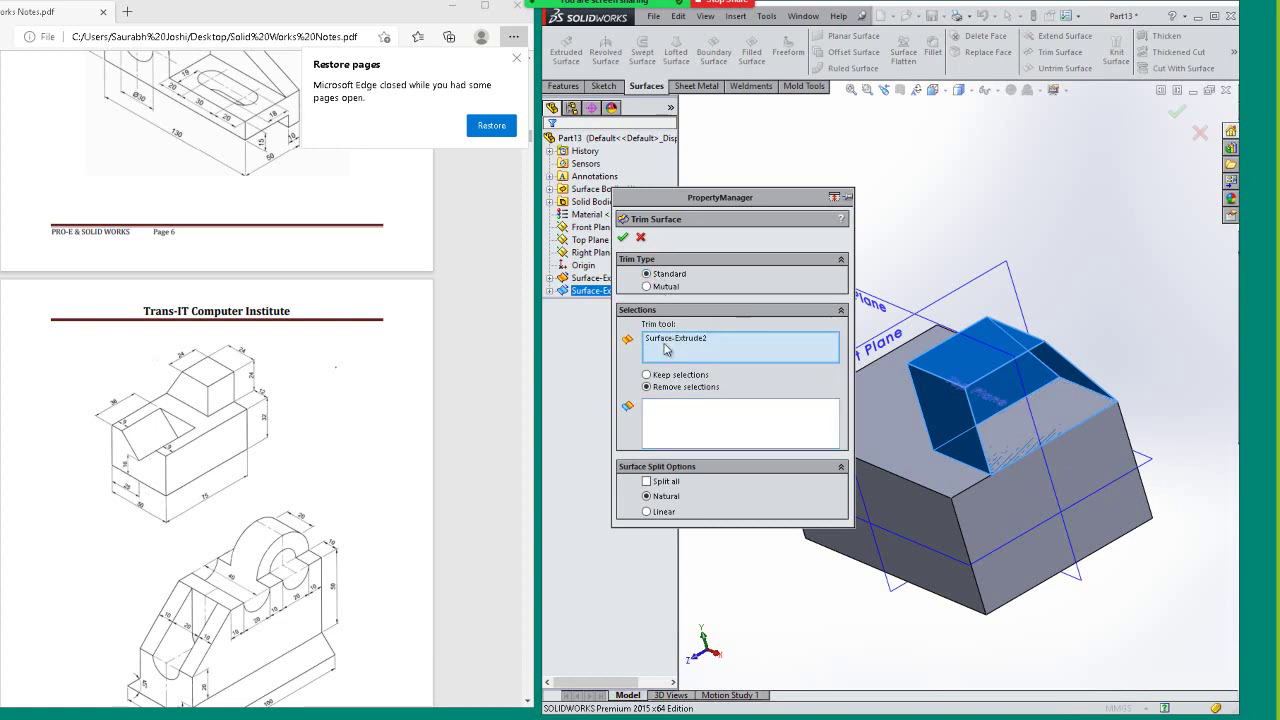
click(1097, 414)
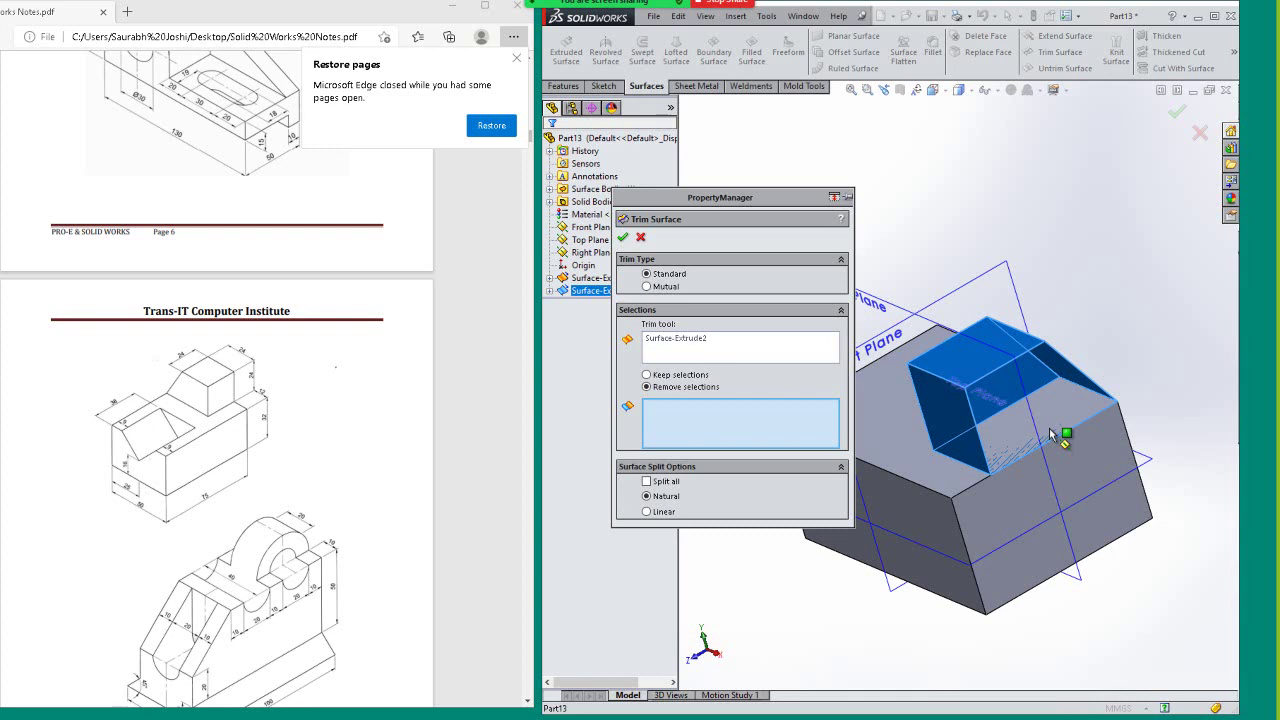
click(641, 238)
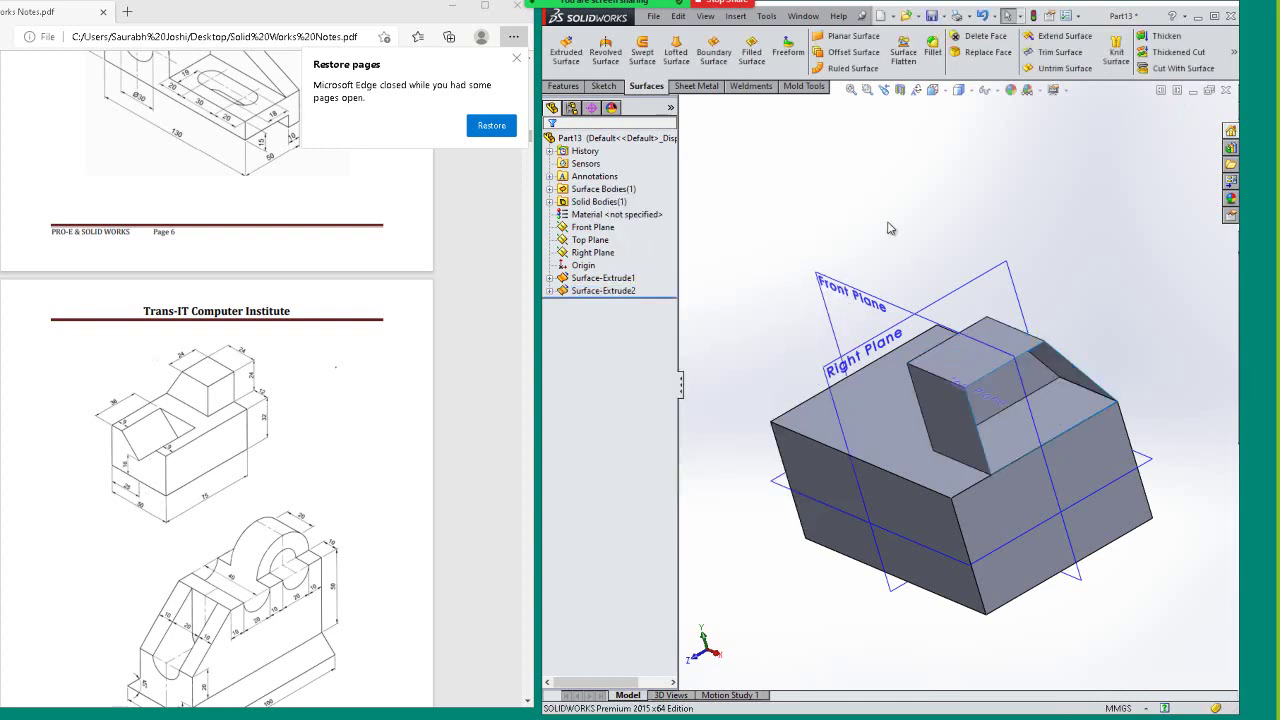
click(603, 290)
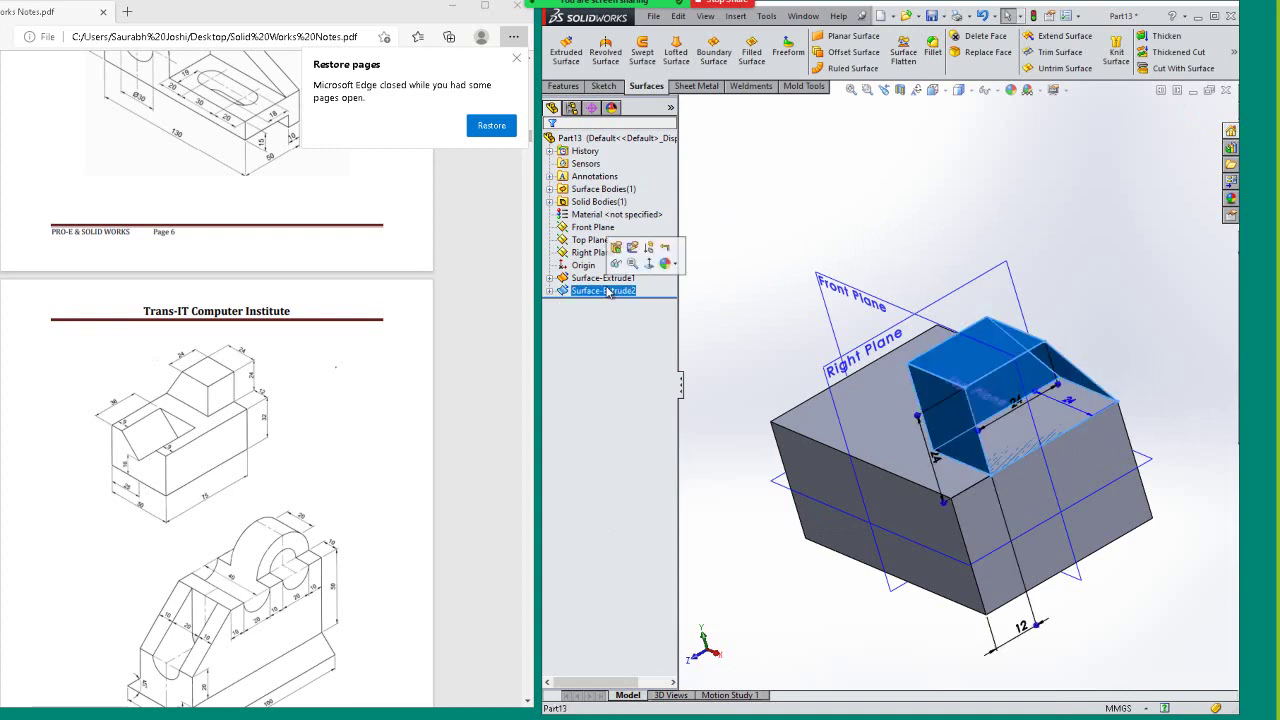
click(616, 248)
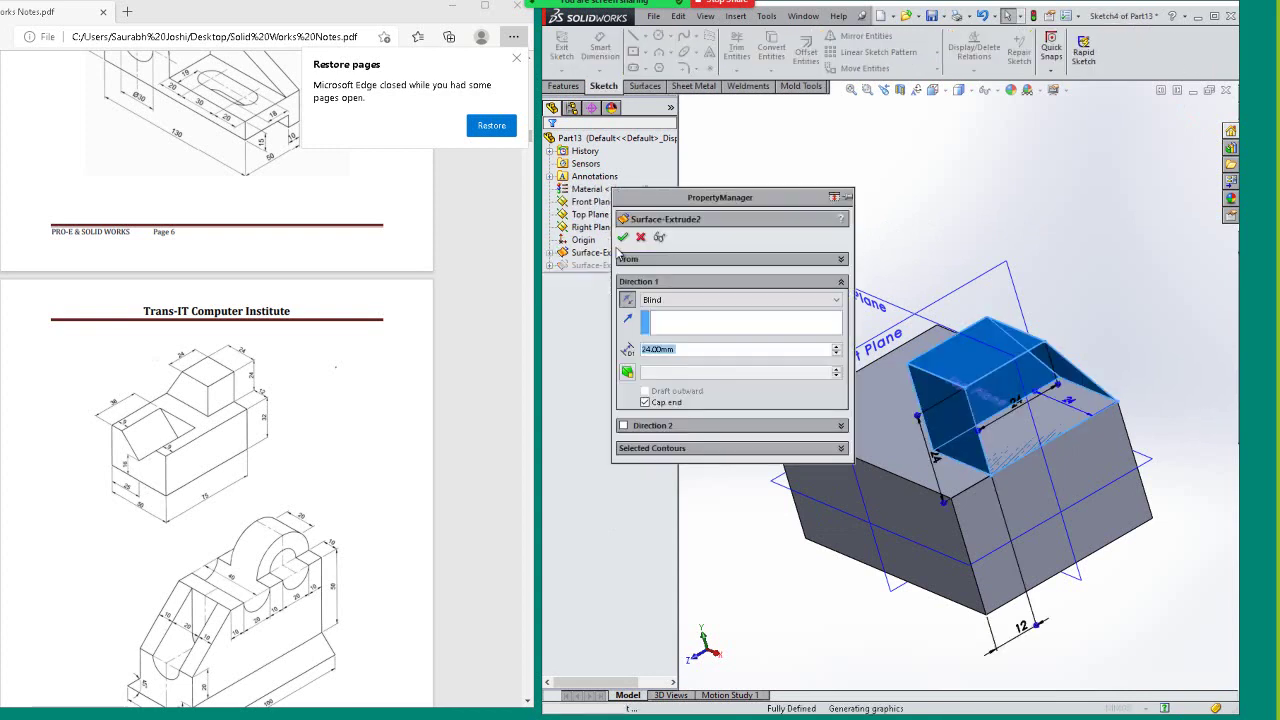
click(657, 402)
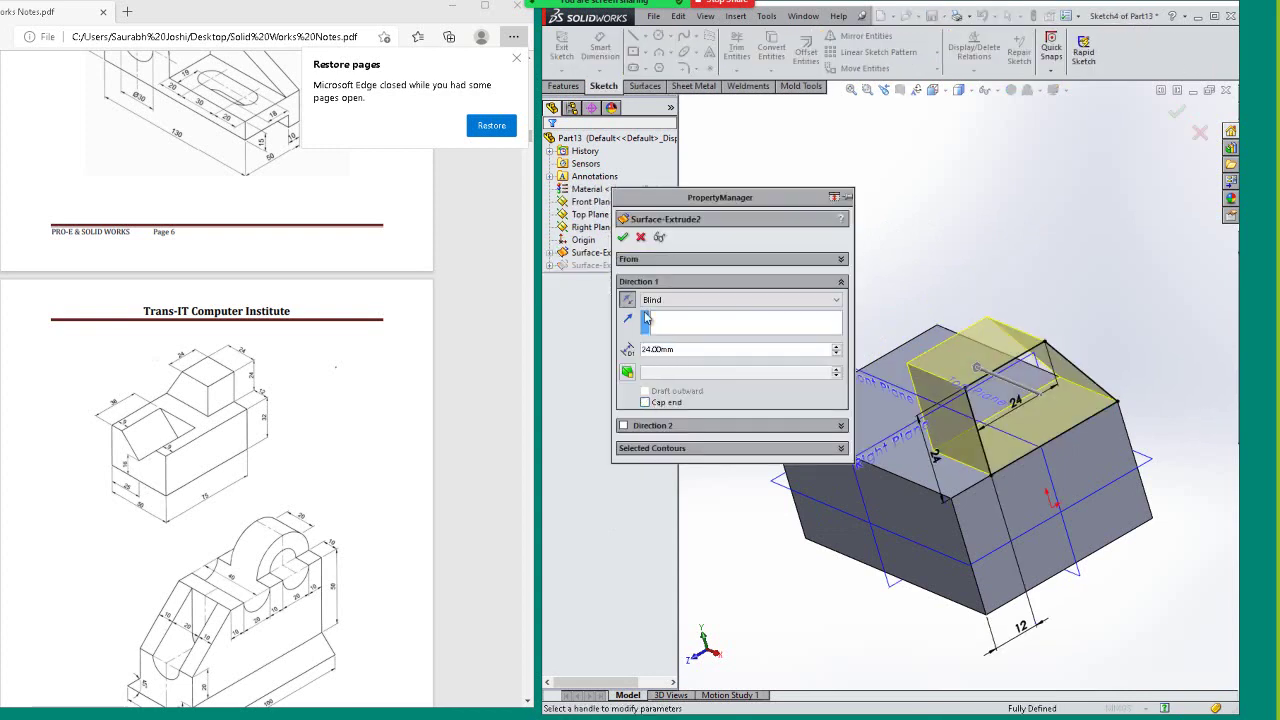
click(623, 238)
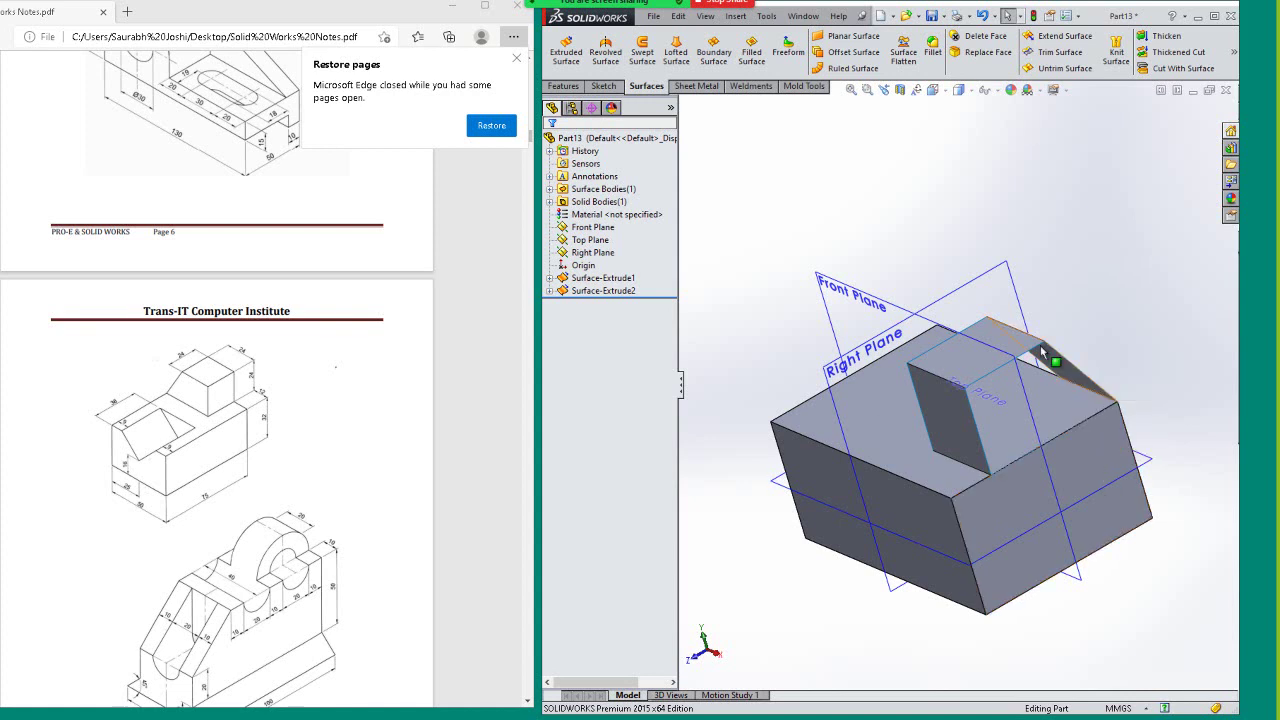
click(621, 290)
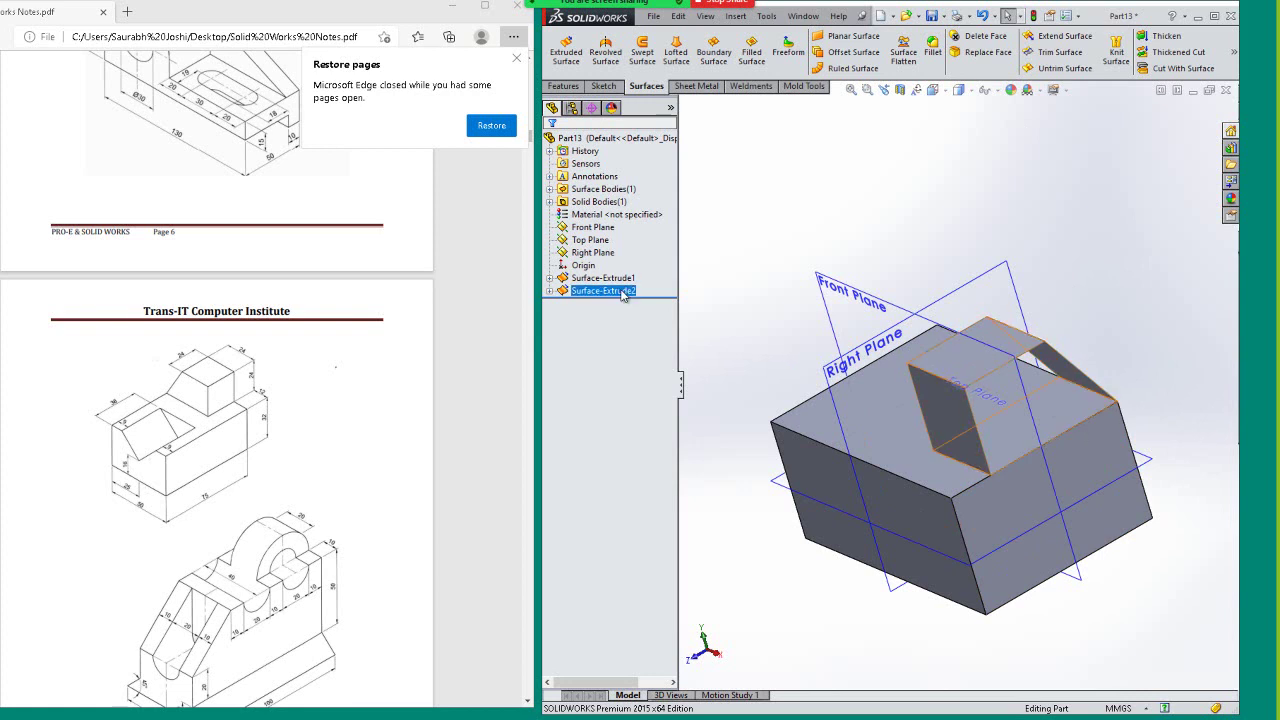
right_click(622, 292)
click(632, 251)
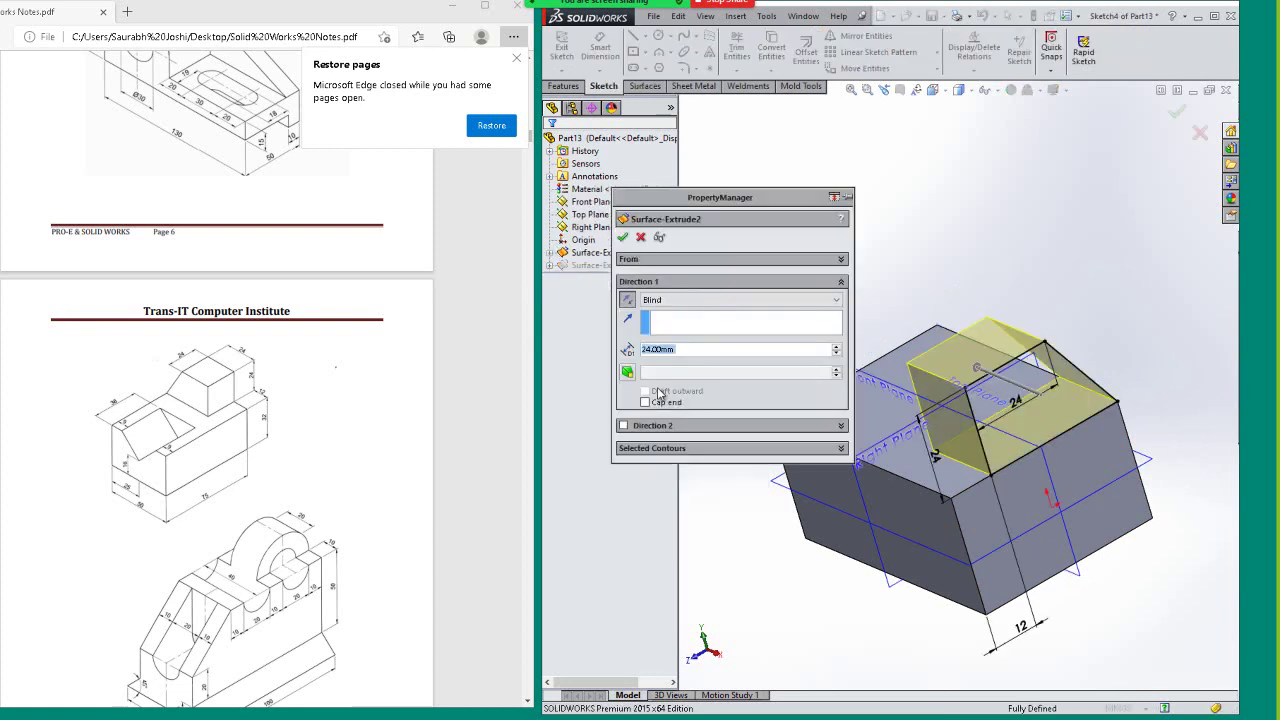
click(652, 403)
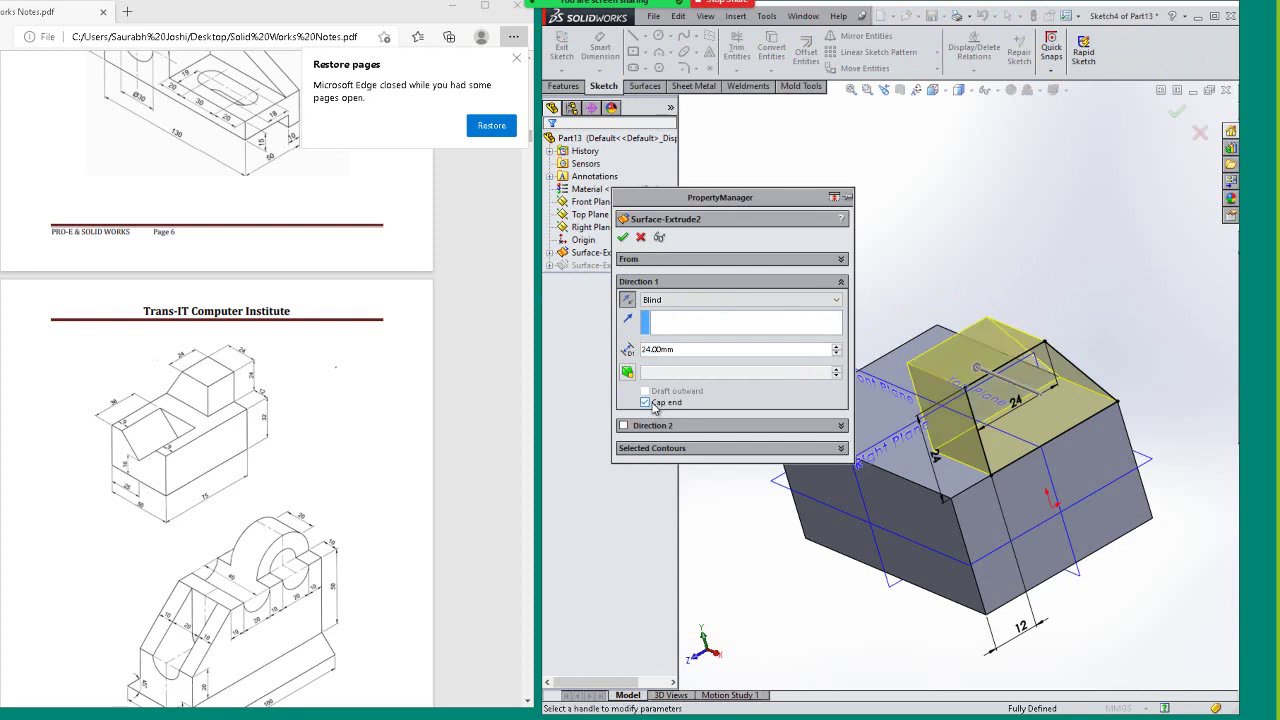
click(622, 237)
click(1007, 229)
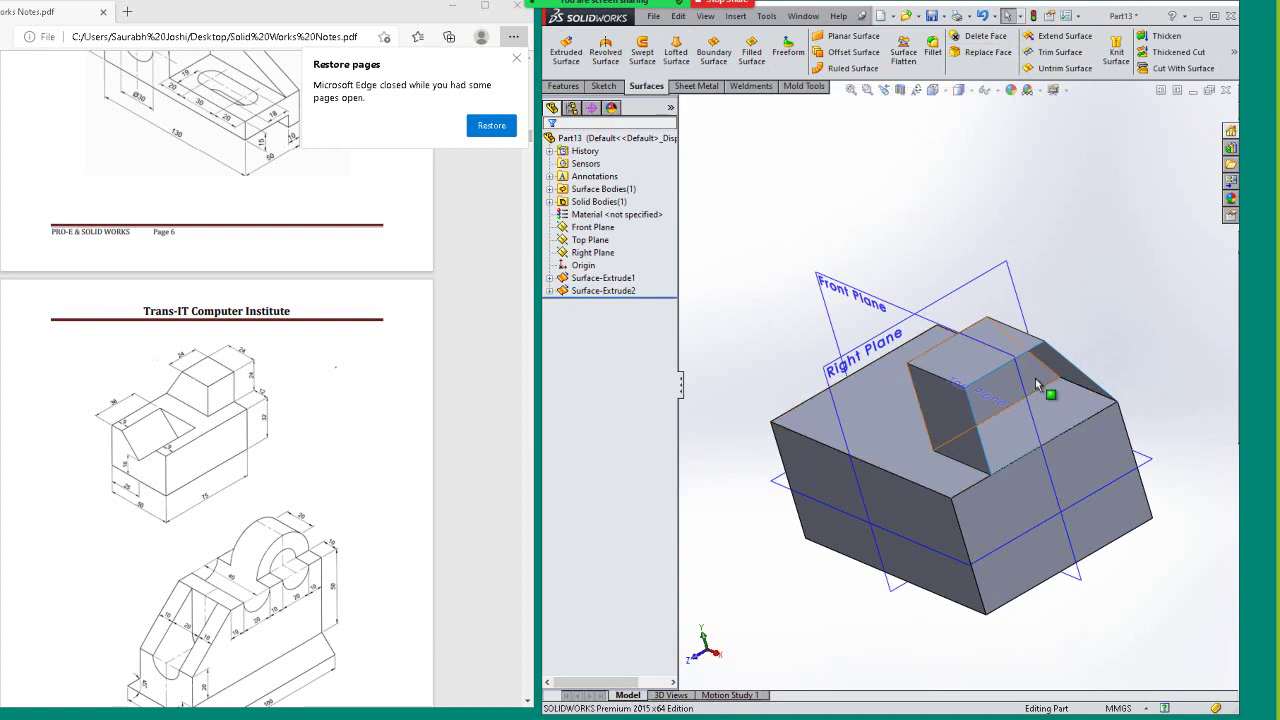
- Create Surface-Plane1 bounded by the four edges around the sloped opening beside the raised block
click(850, 36)
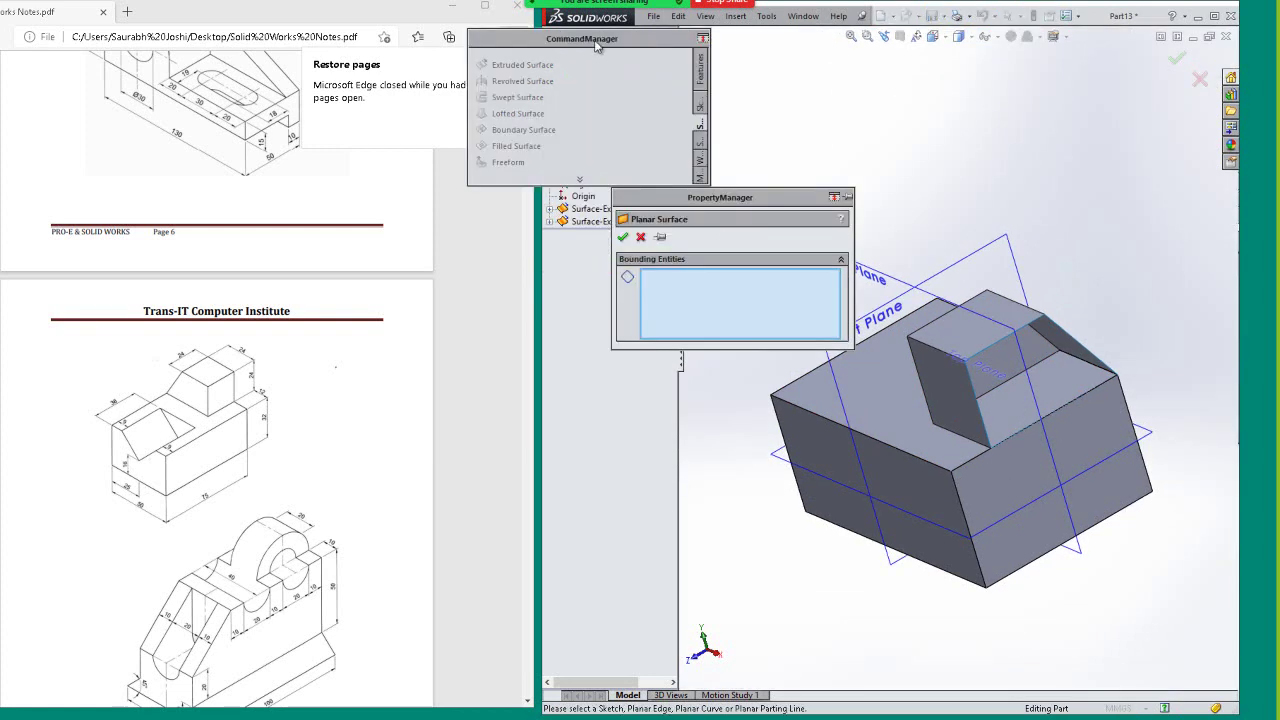
double_click(596, 46)
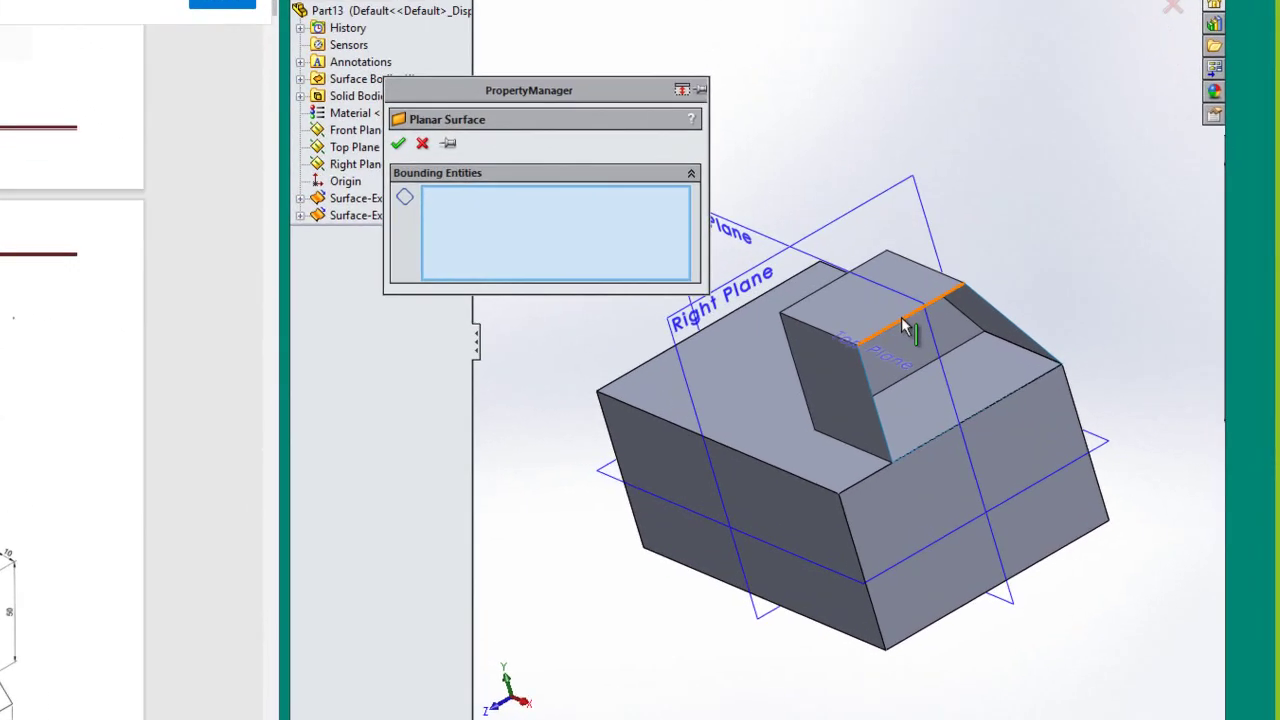
click(999, 367)
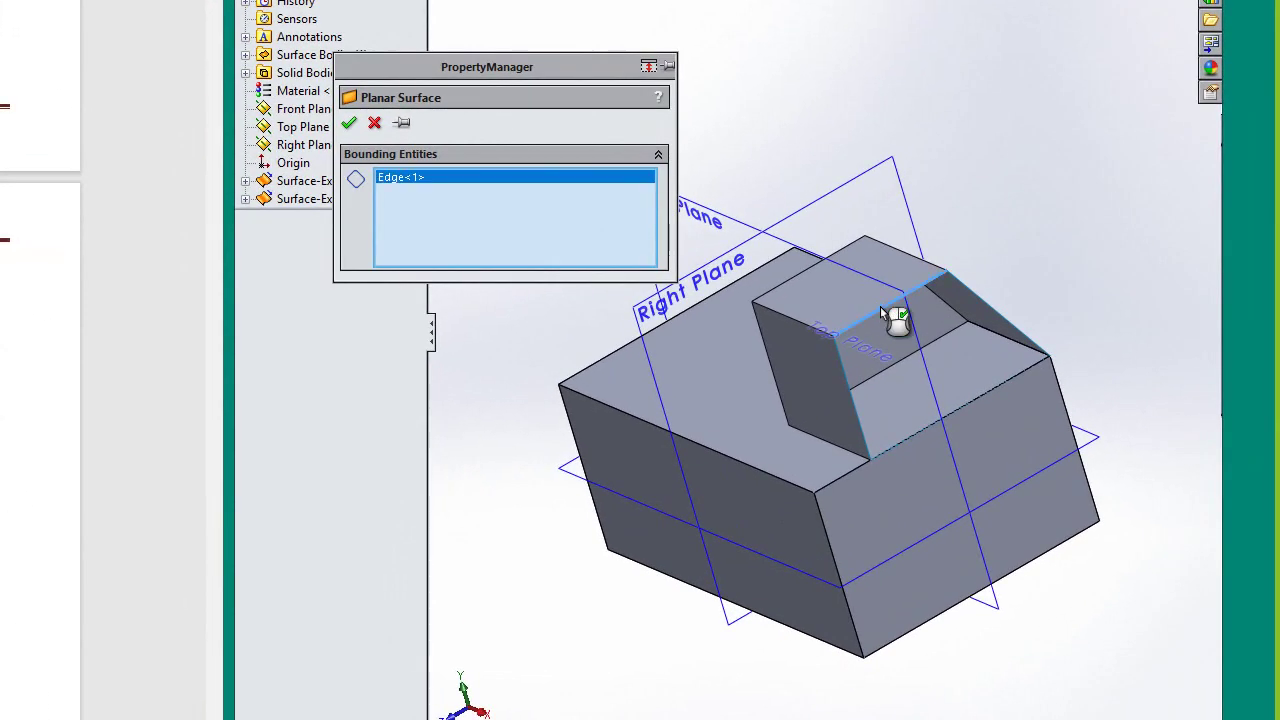
click(990, 316)
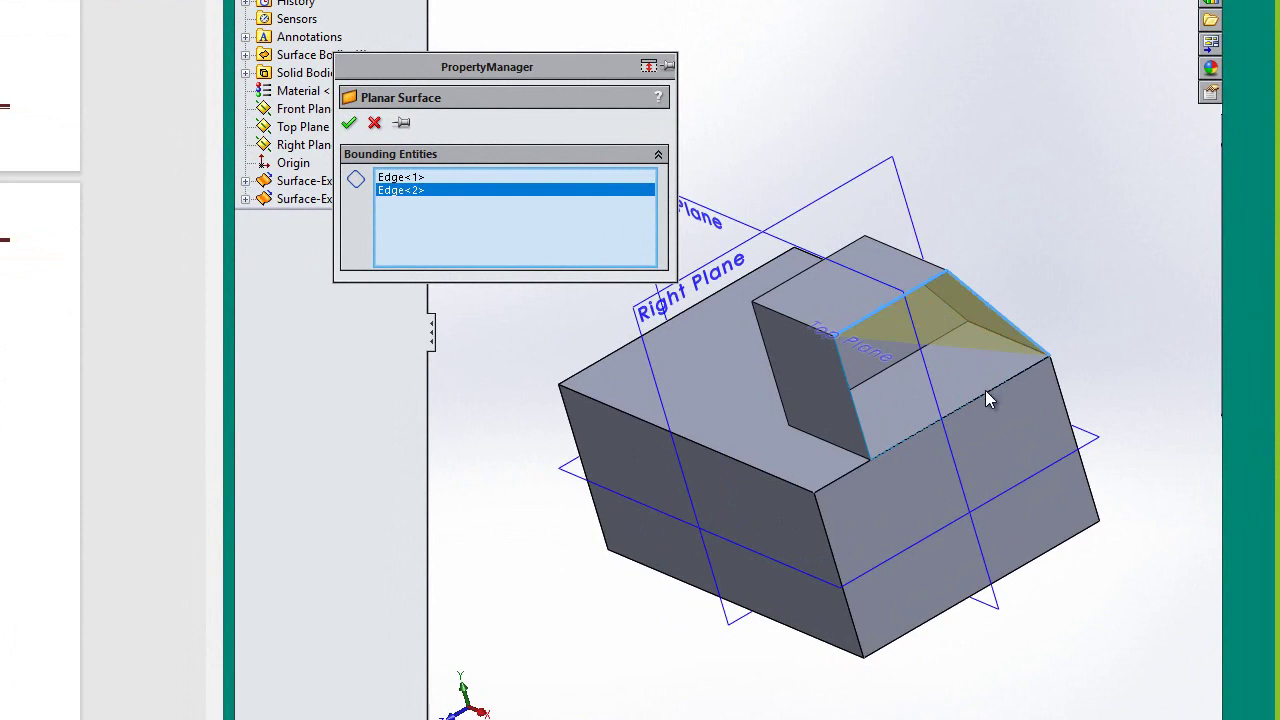
click(988, 402)
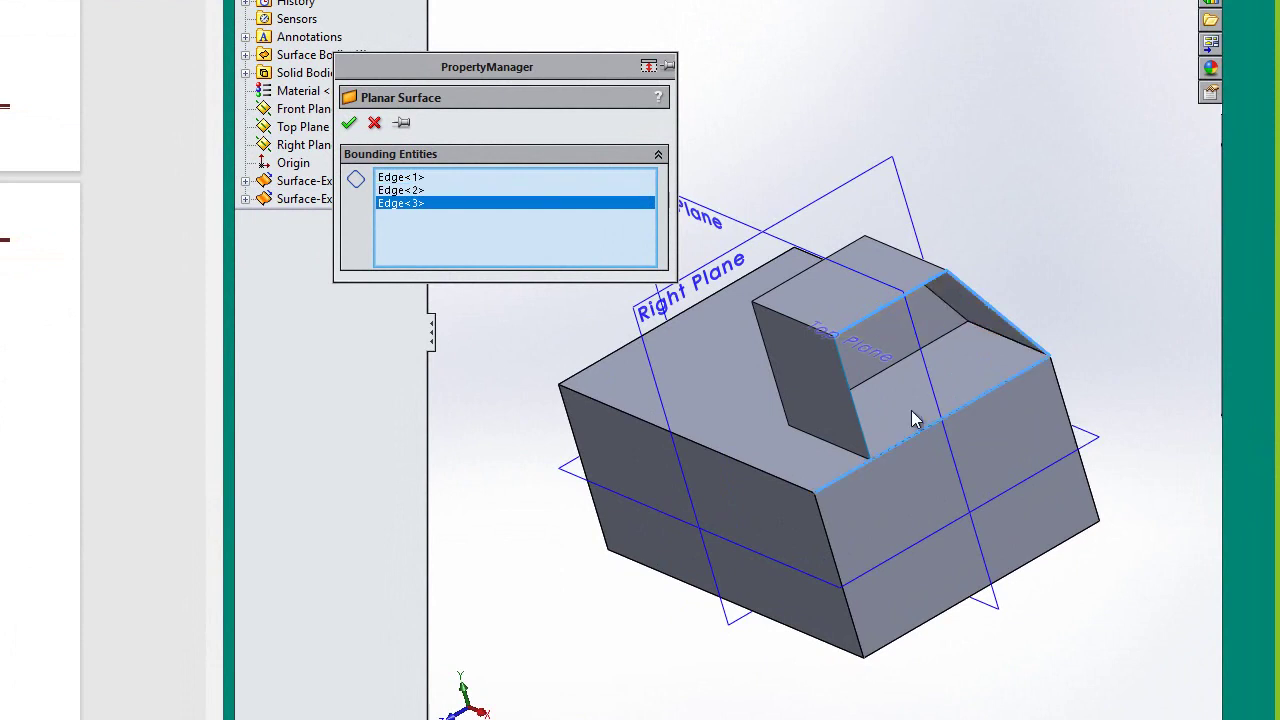
click(864, 437)
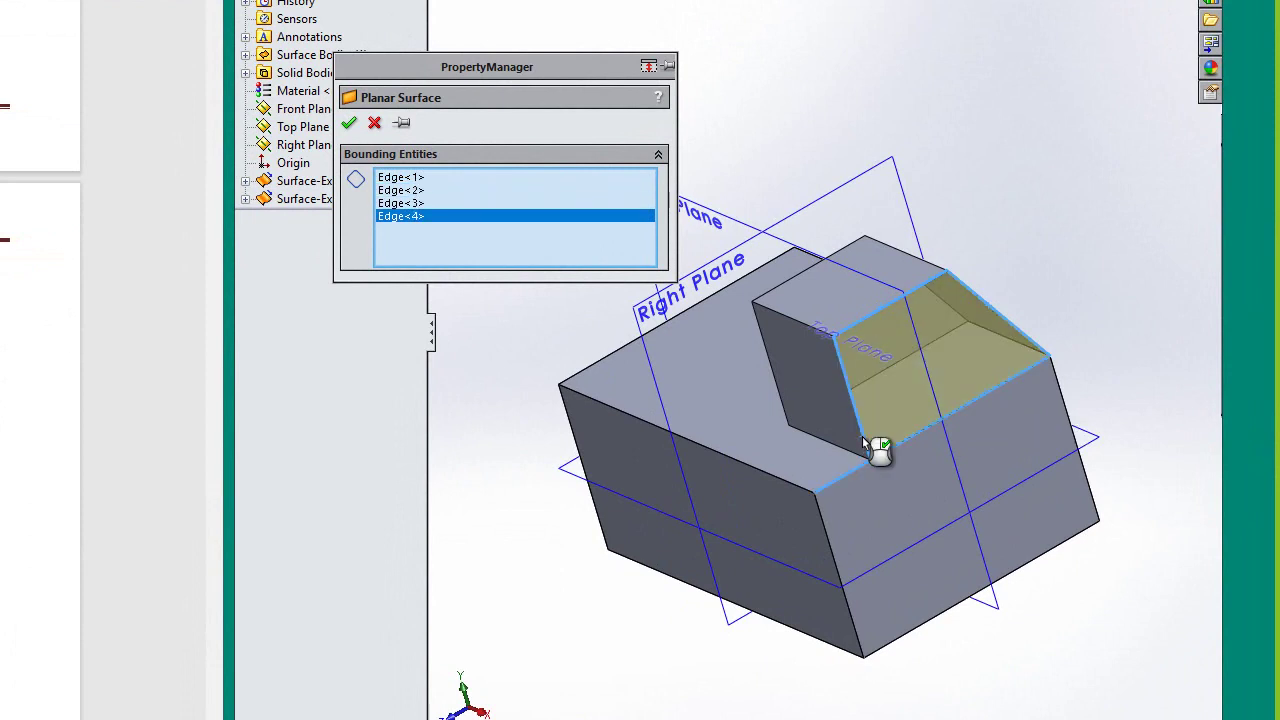
right_click(862, 436)
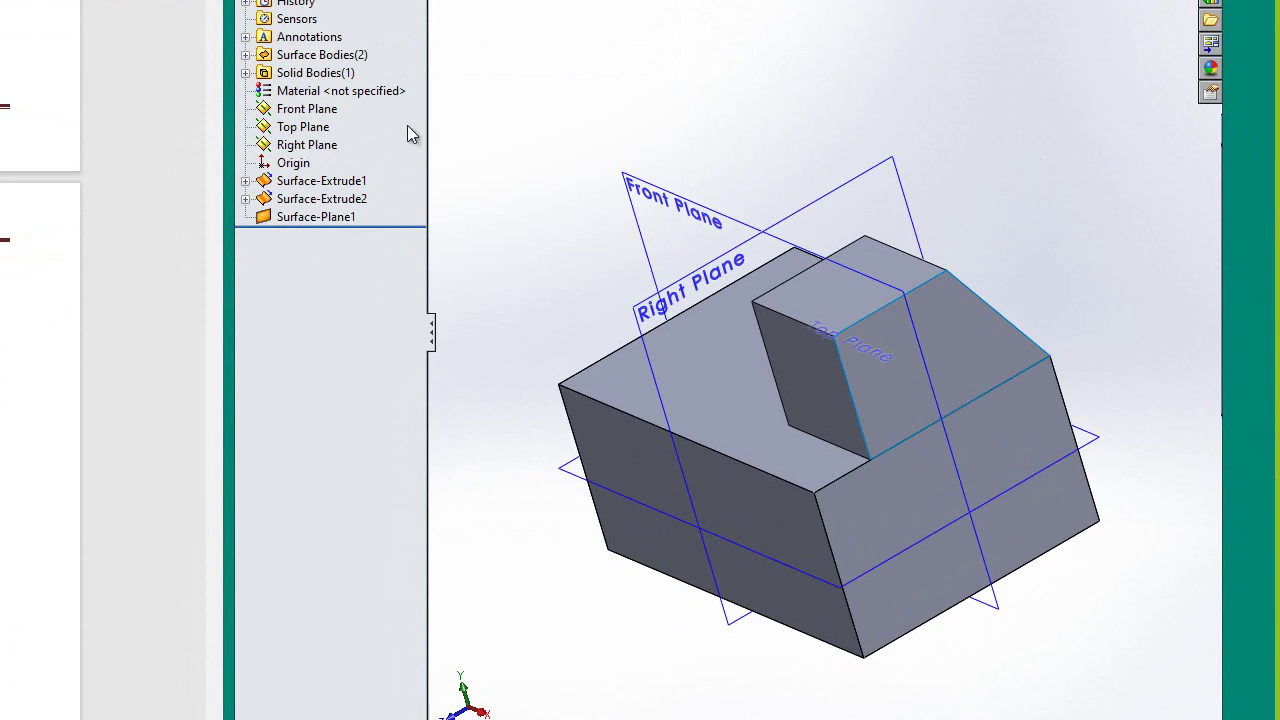
double_click(297, 73)
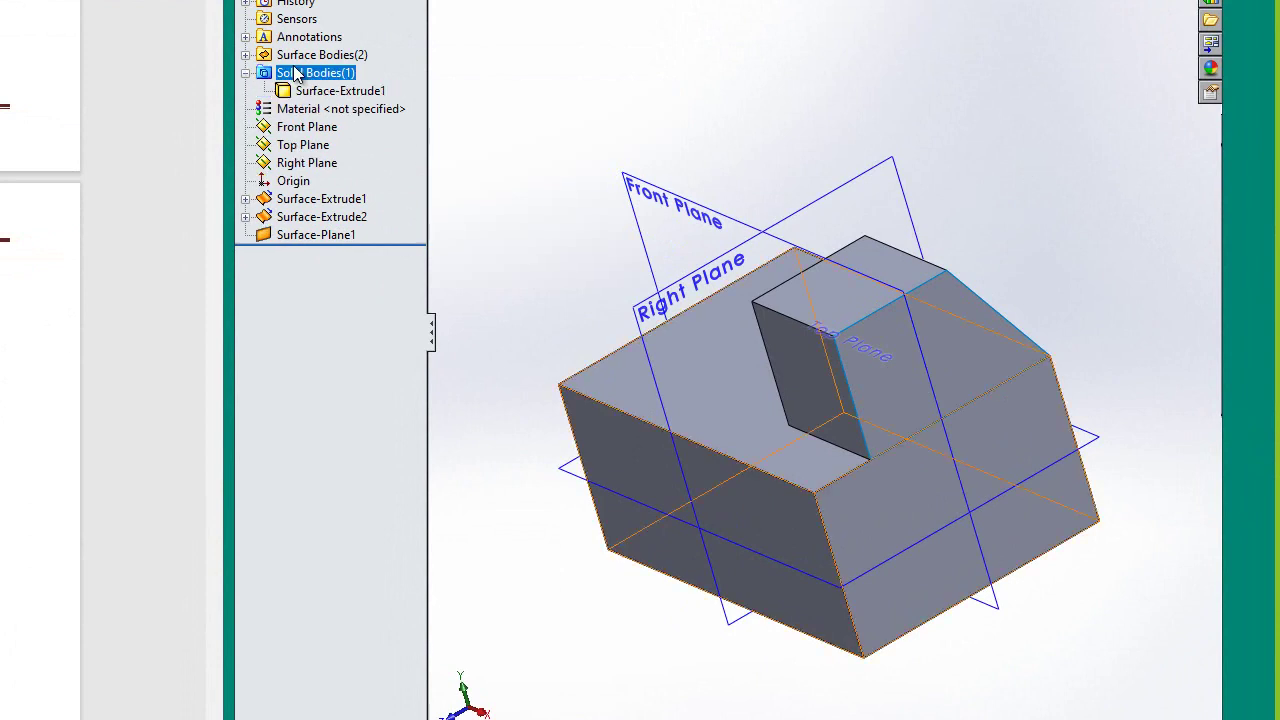
click(340, 91)
click(339, 93)
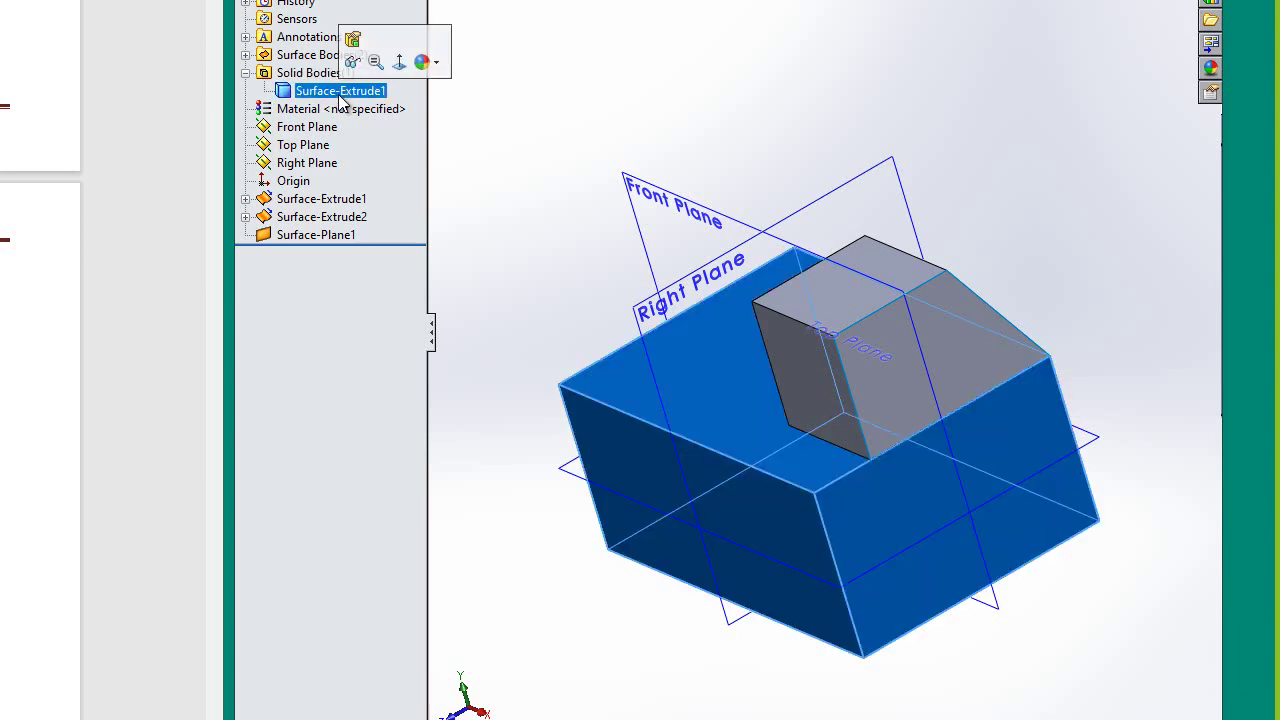
key(Escape)
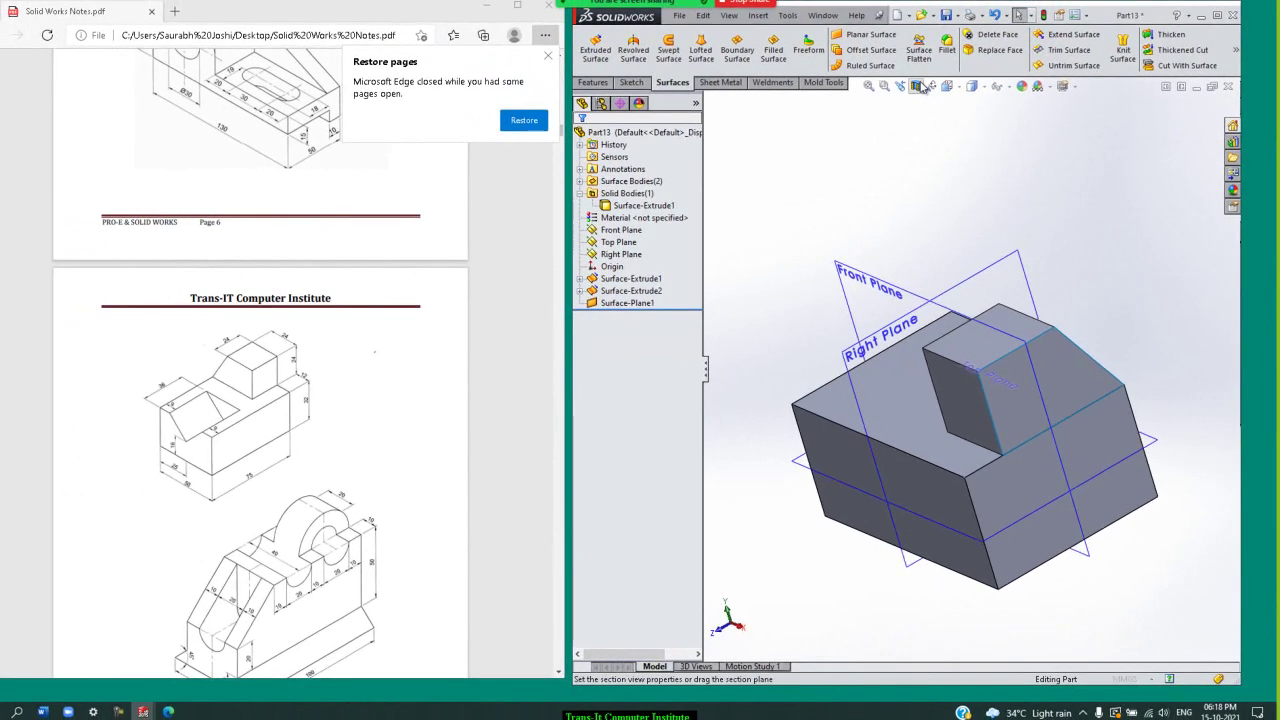
click(924, 88)
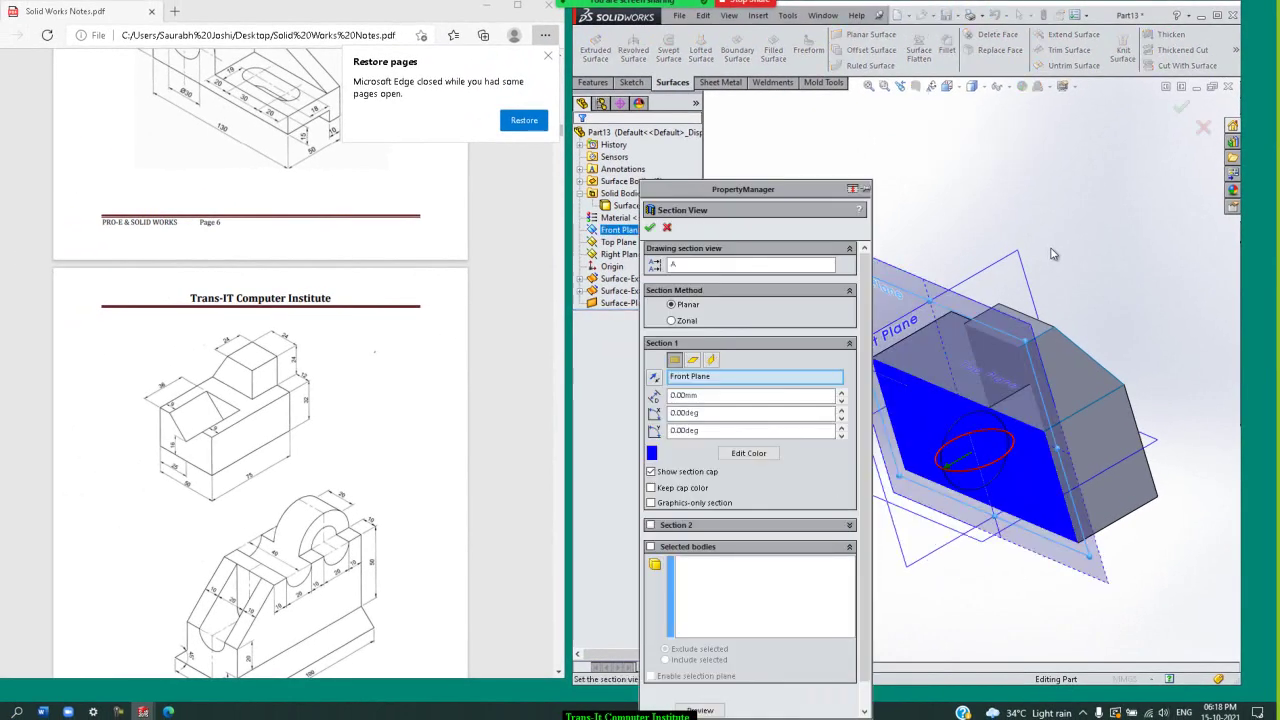
click(668, 230)
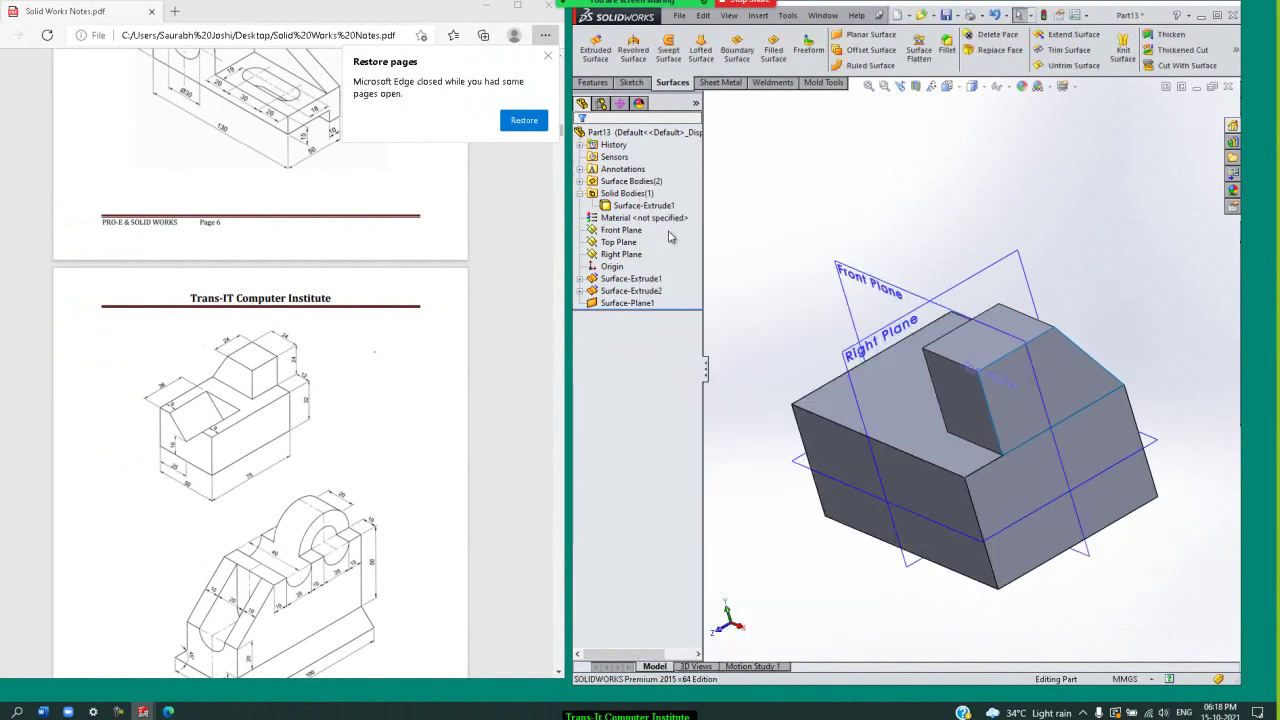
click(658, 279)
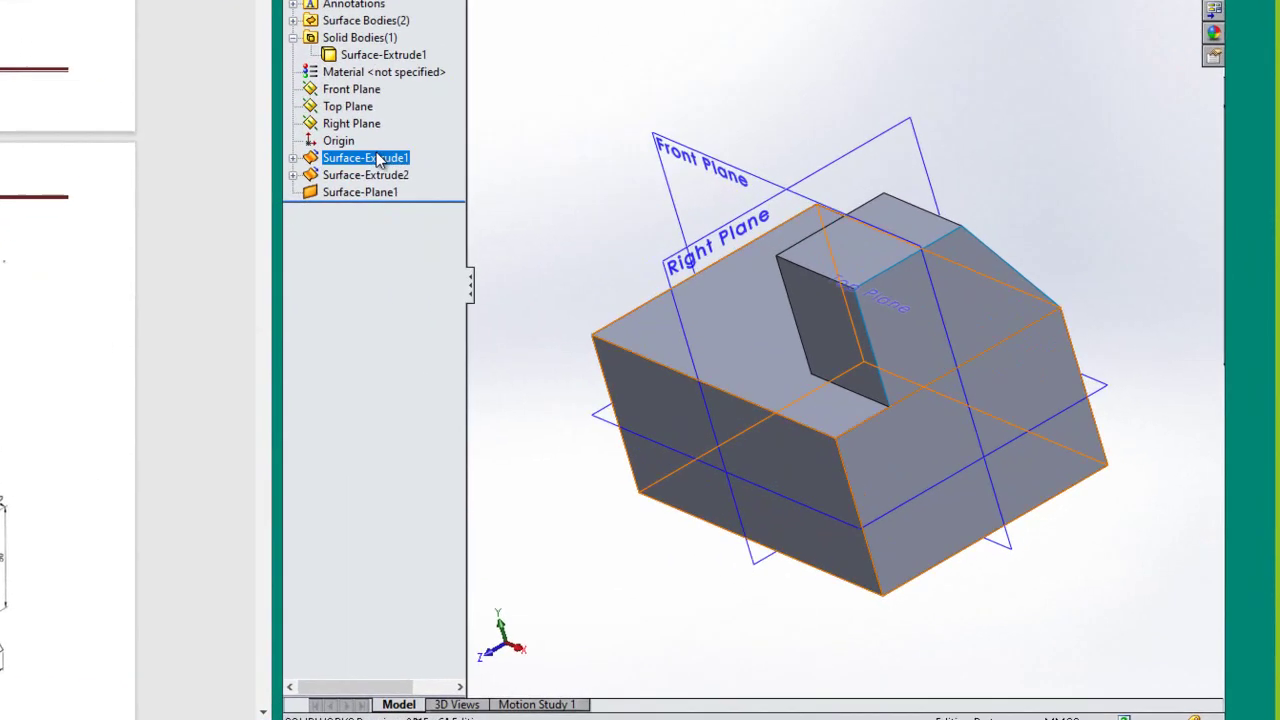
- Edit the 50 mm mid-plane Surface-Extrude1 and turn off Cap end
click(652, 278)
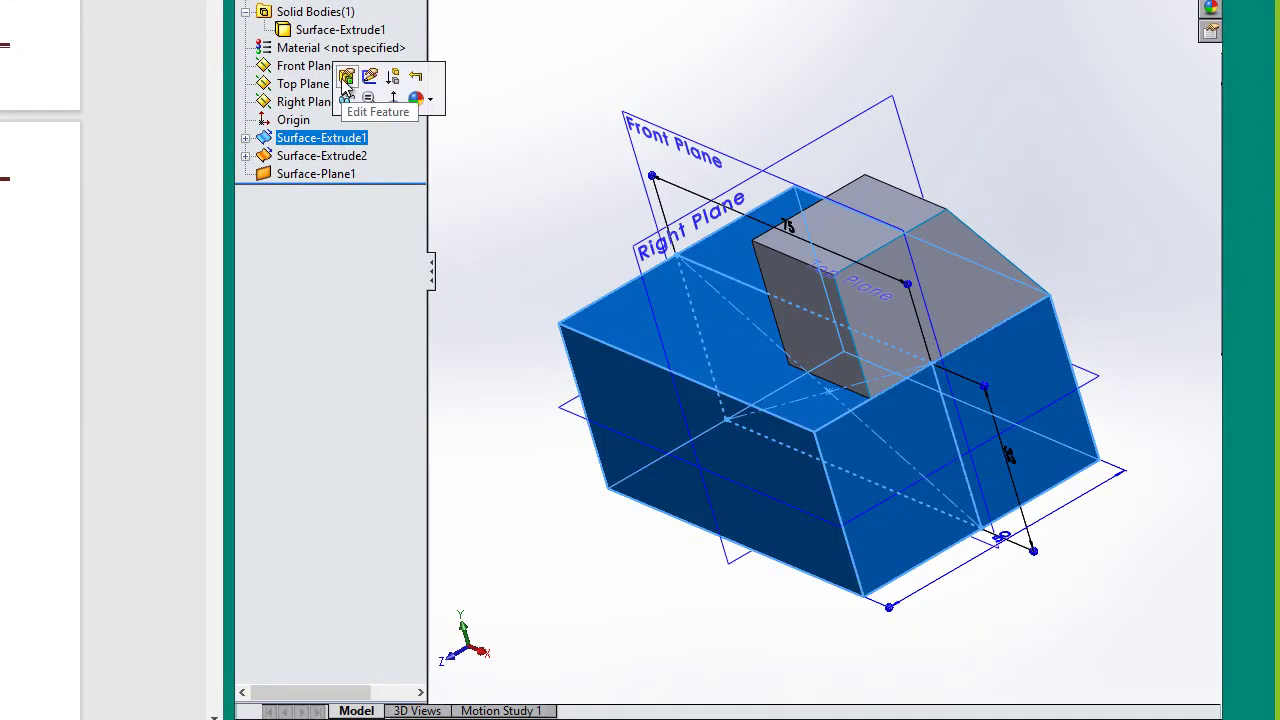
click(345, 80)
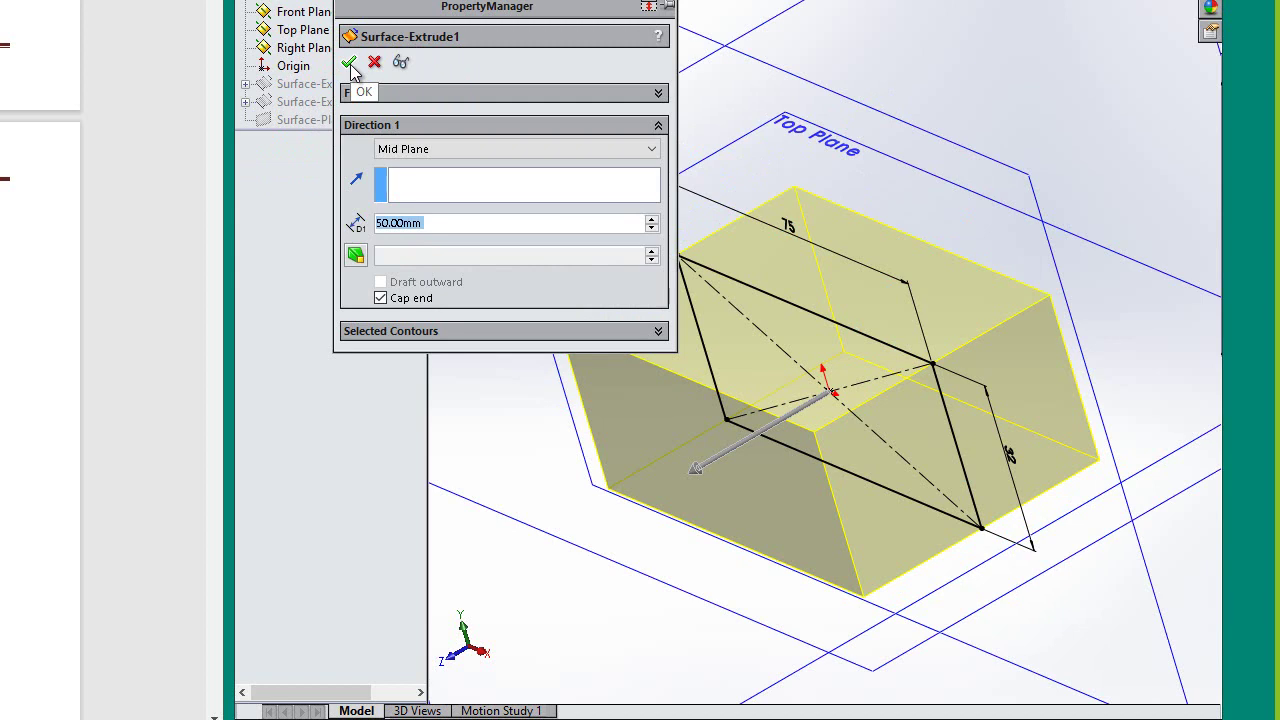
click(350, 64)
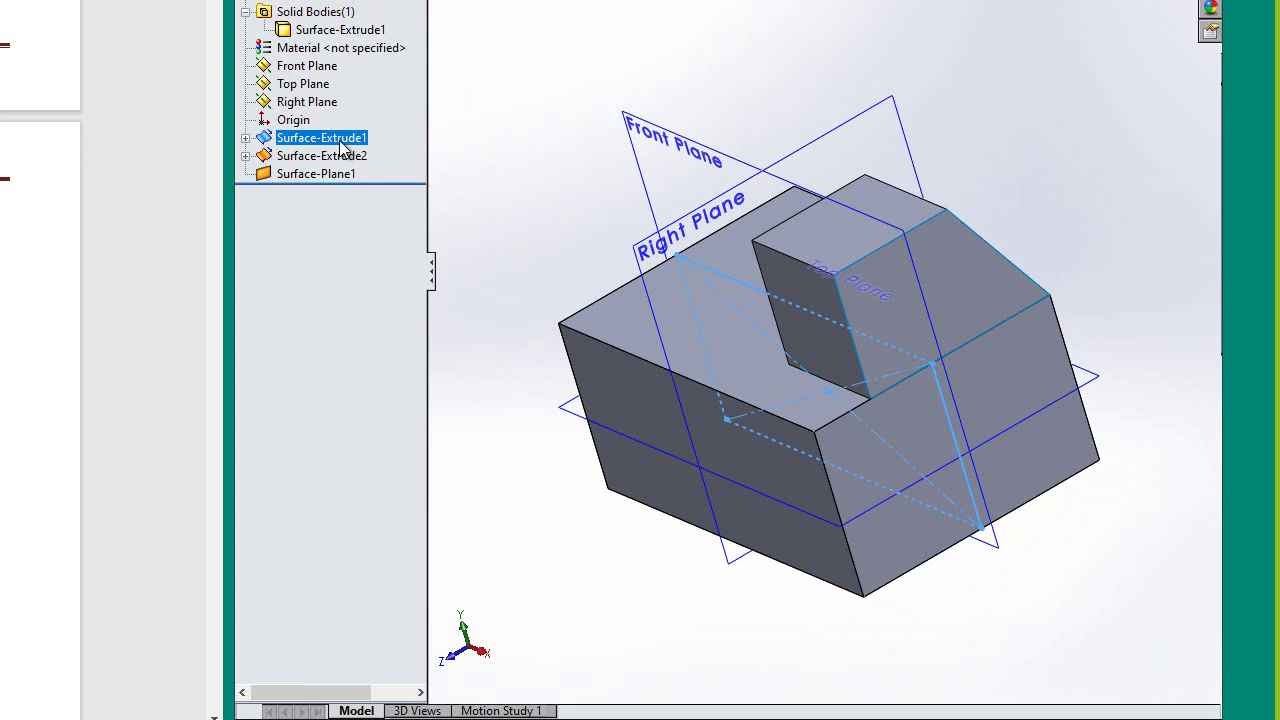
right_click(343, 148)
click(348, 93)
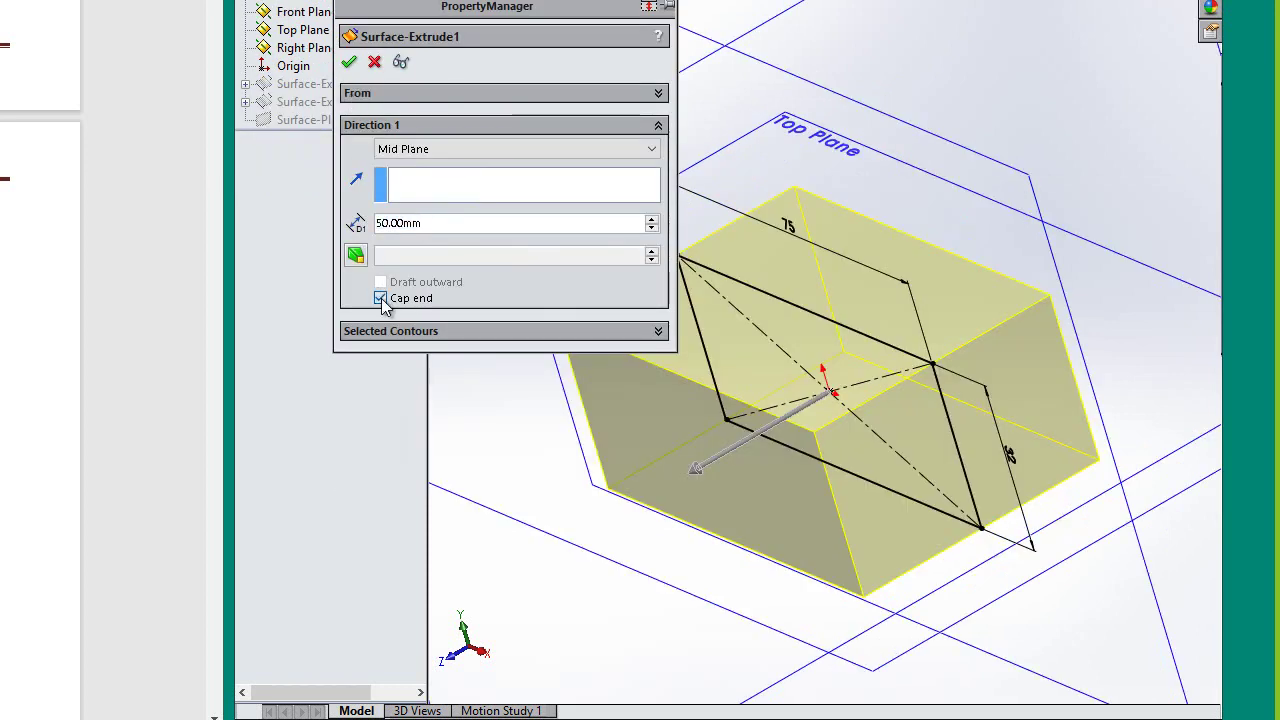
click(381, 298)
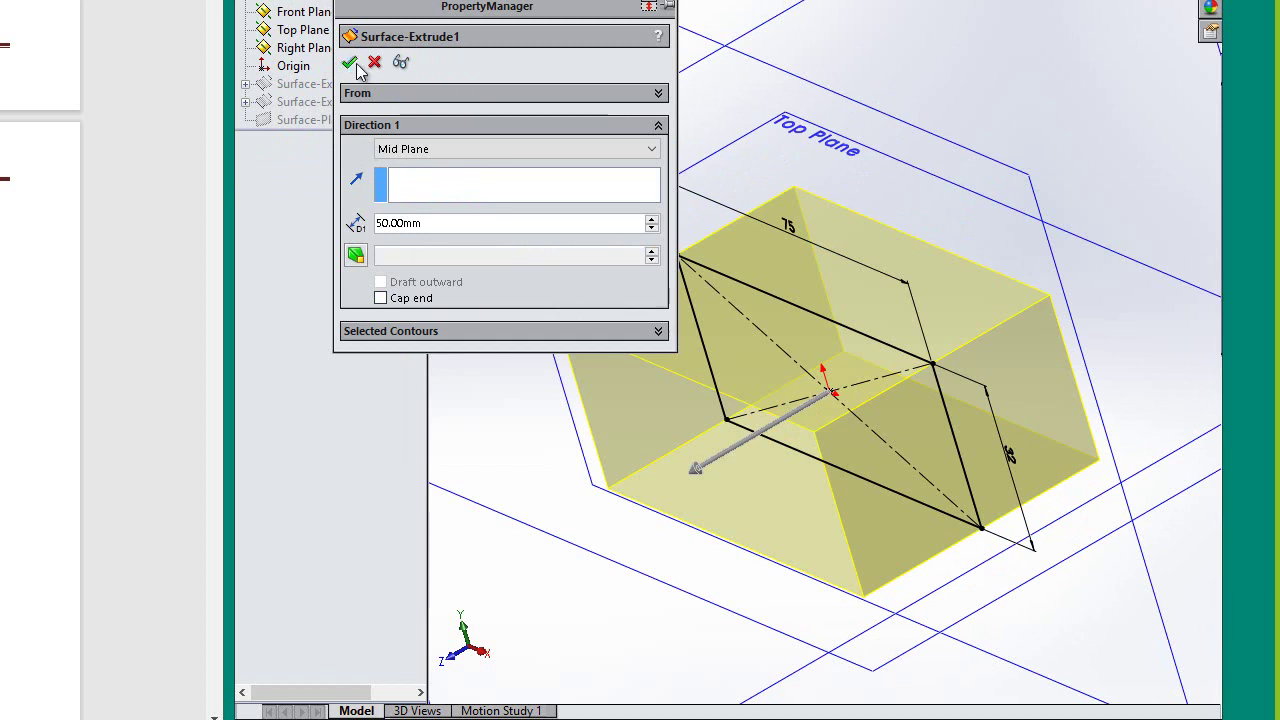
click(350, 63)
click(943, 71)
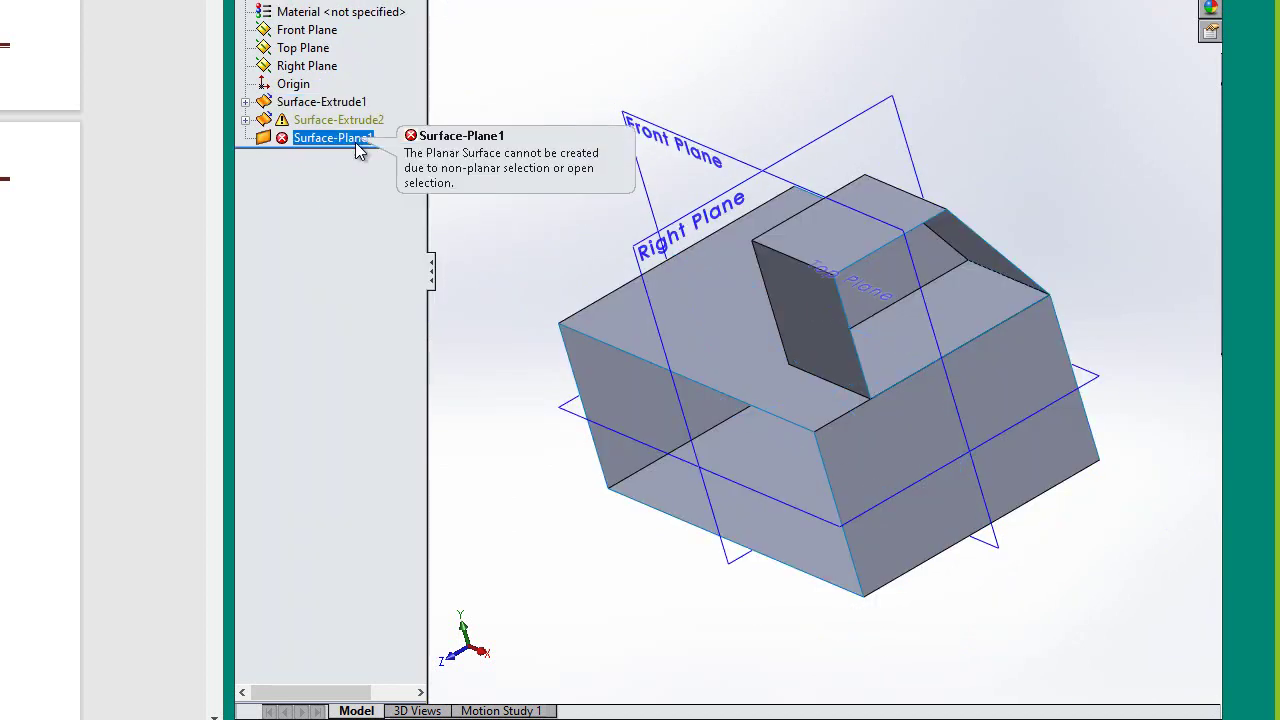
mouse_move(330, 138)
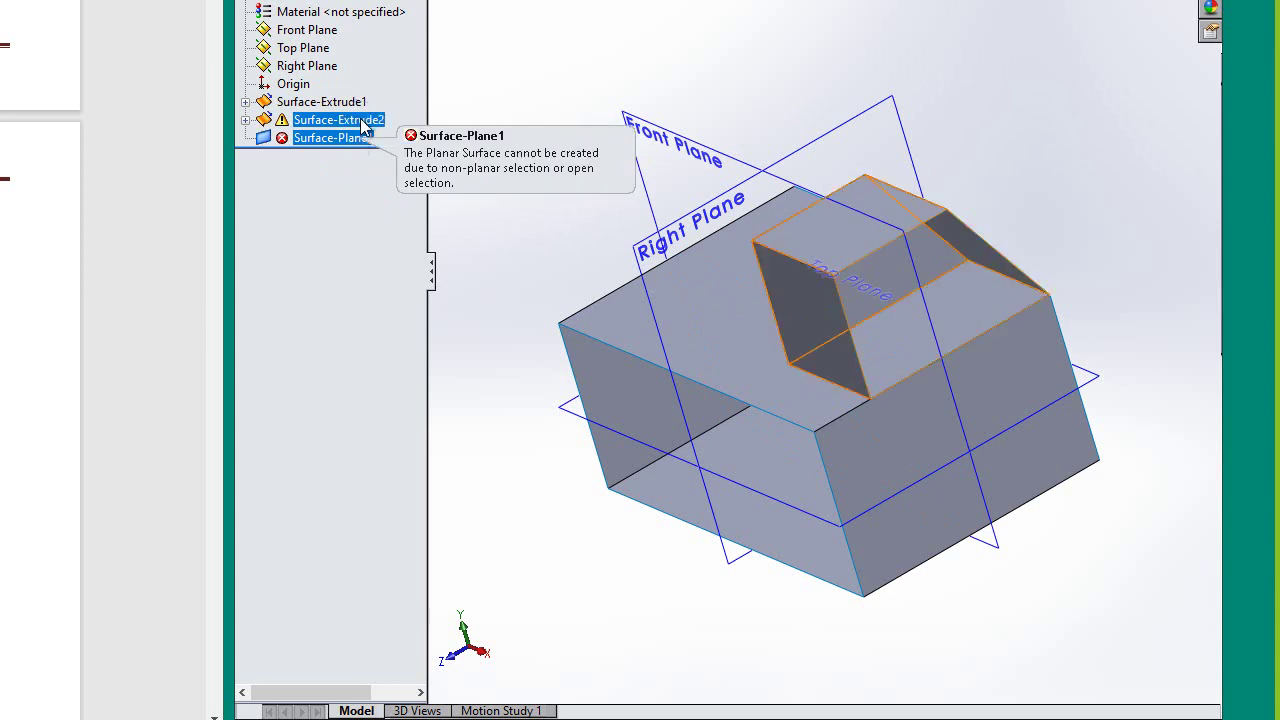
- Delete the failed Surface-Plane1 feature and close the What's Wrong rebuild report
click(335, 120)
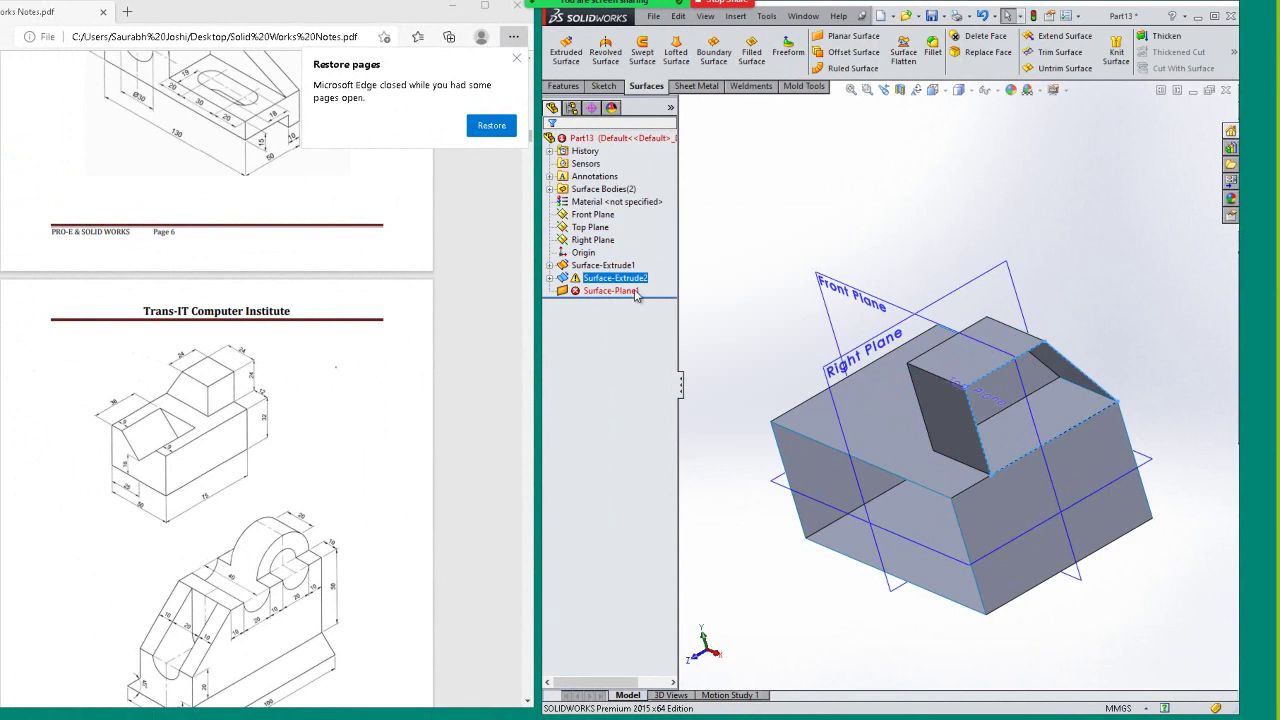
click(604, 290)
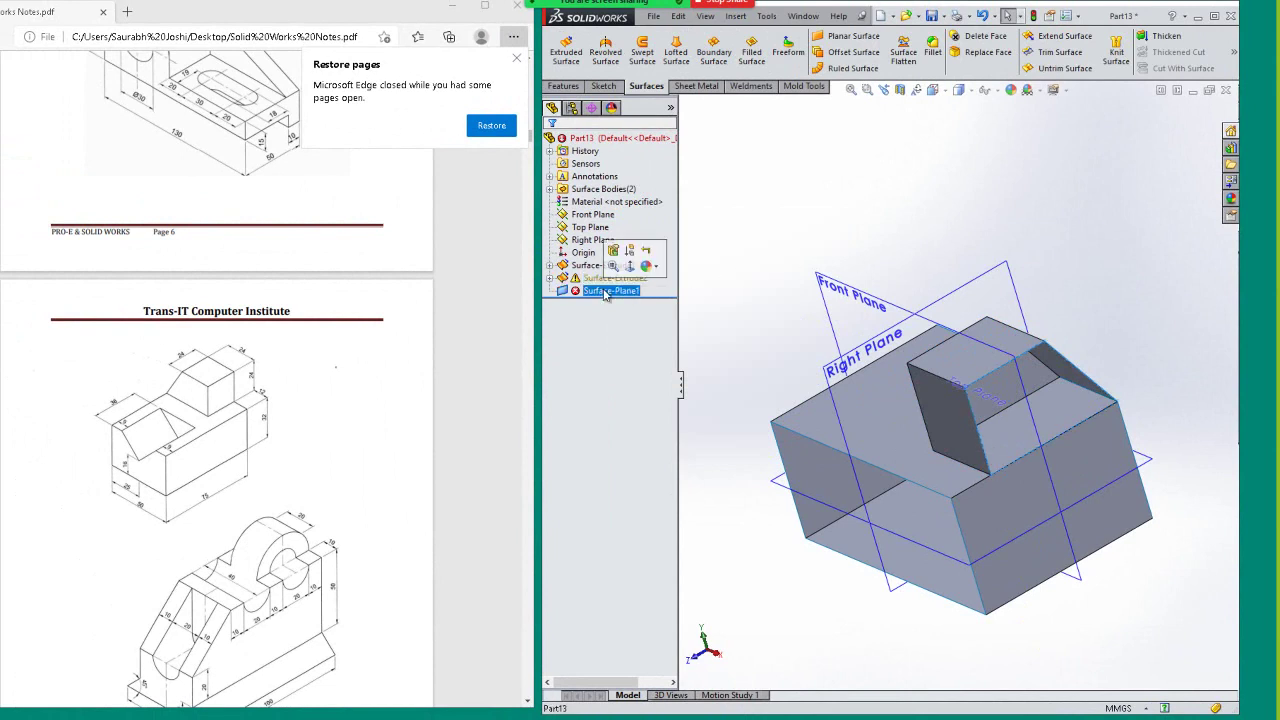
right_click(604, 290)
click(648, 357)
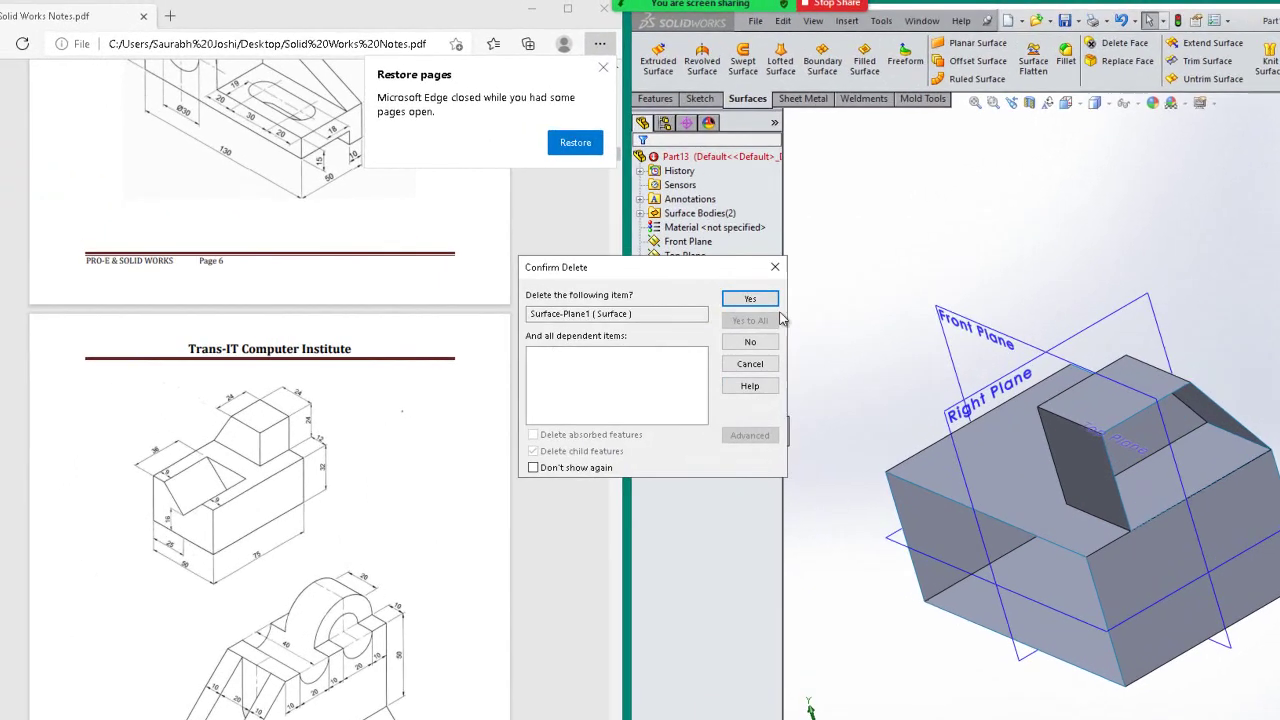
click(662, 265)
click(947, 314)
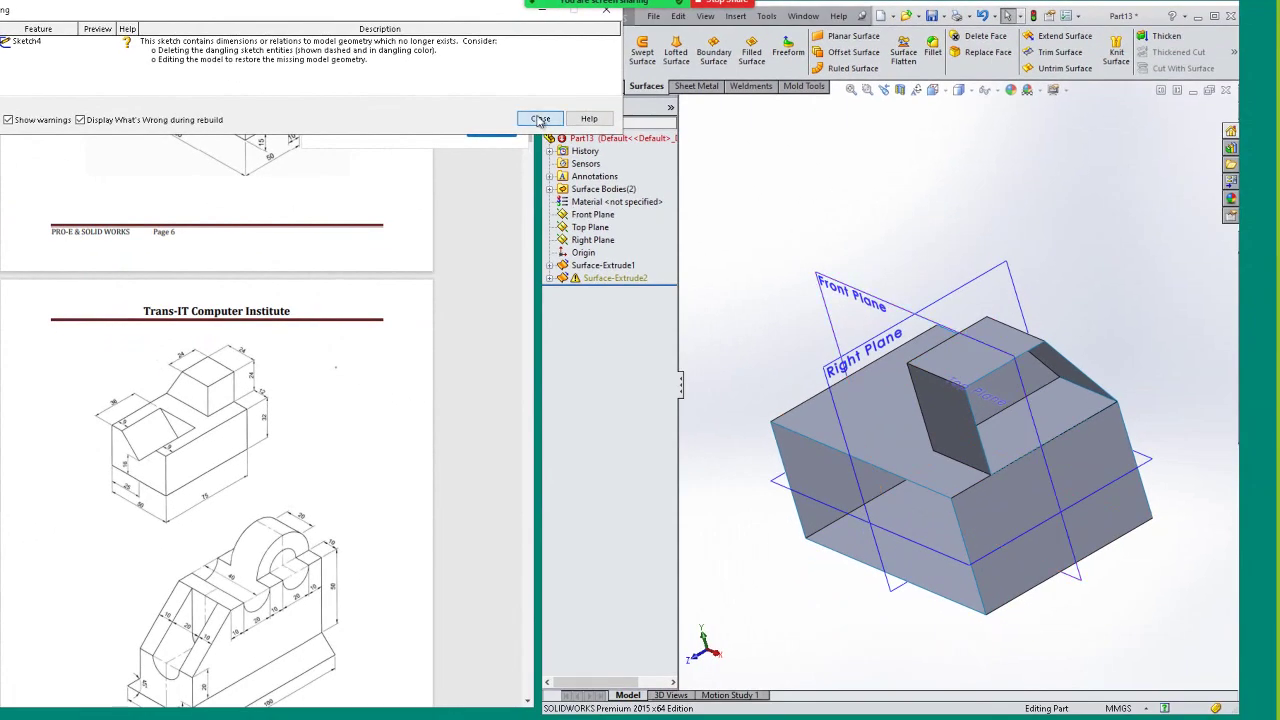
click(540, 118)
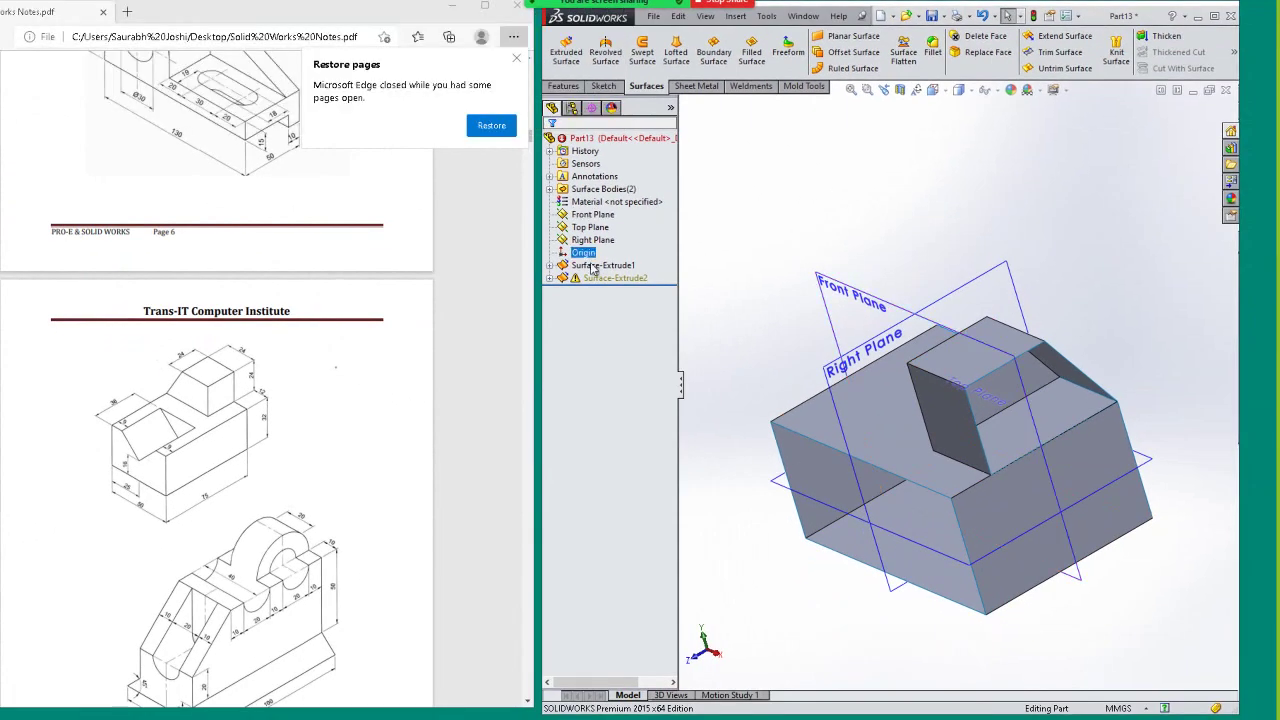
- Edit the 24 mm Blind Surface-Extrude2 and clear Cap end to leave its top open
right_click(600, 278)
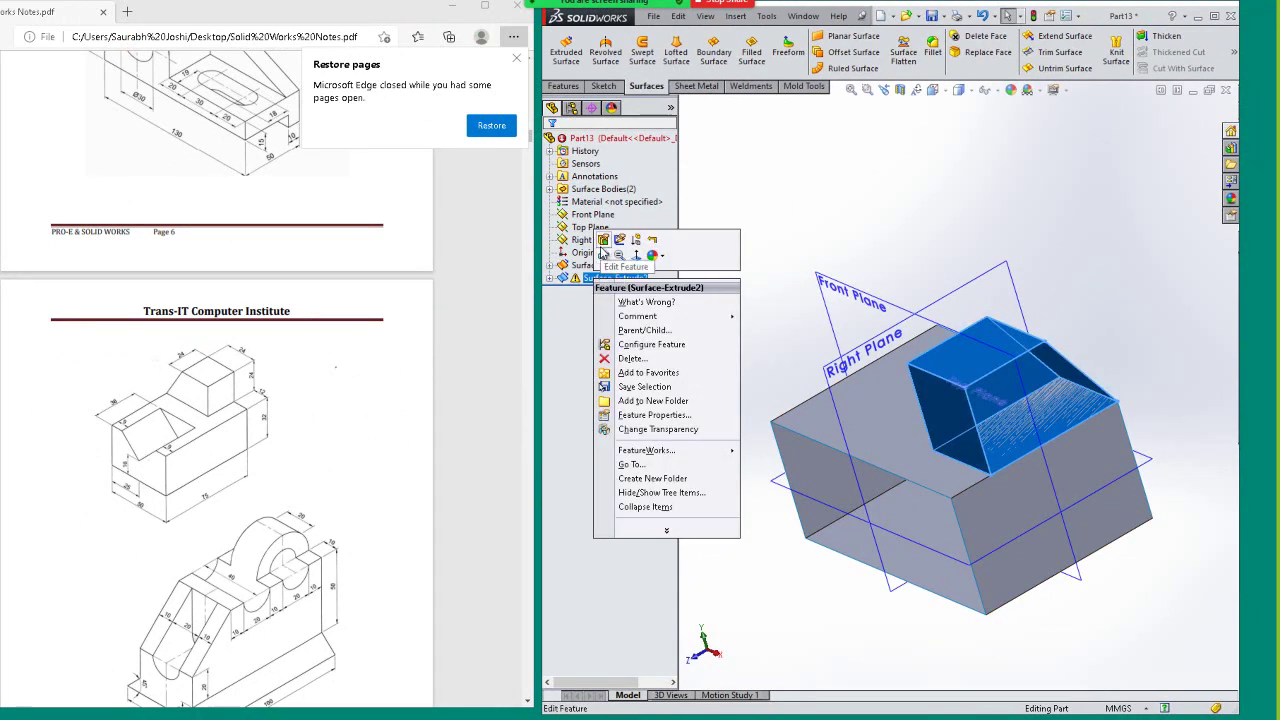
click(603, 241)
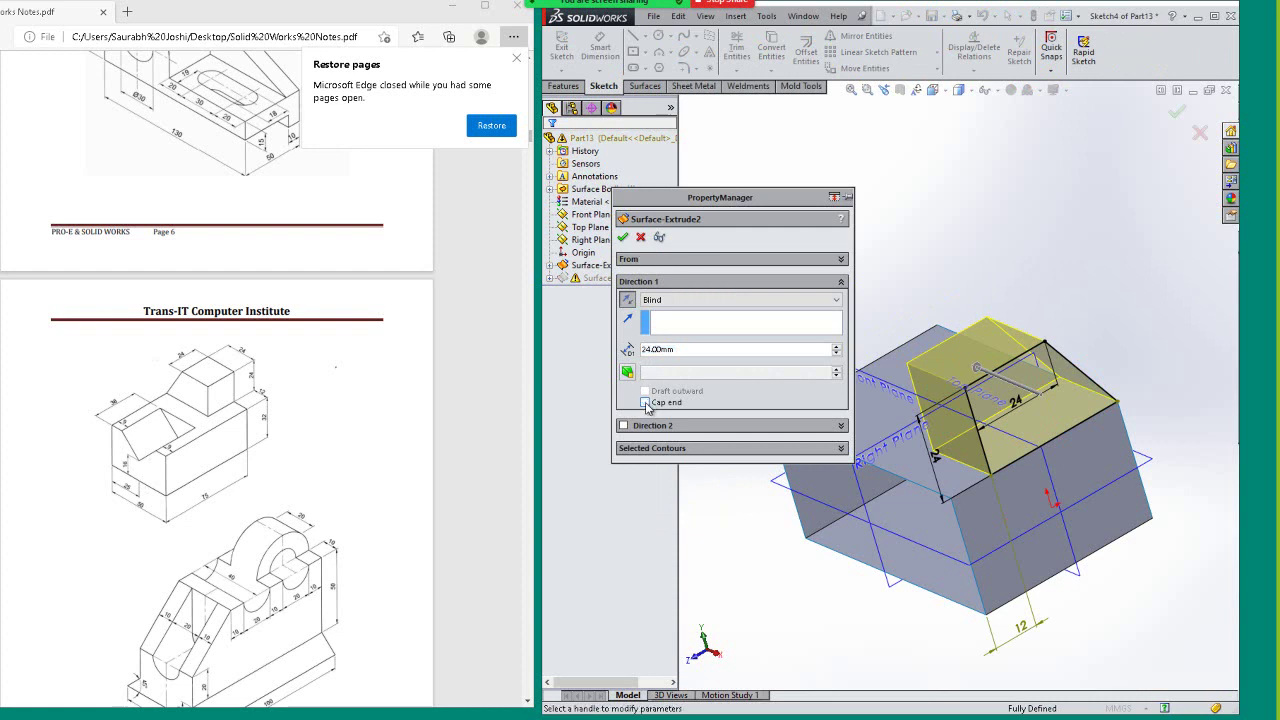
click(645, 403)
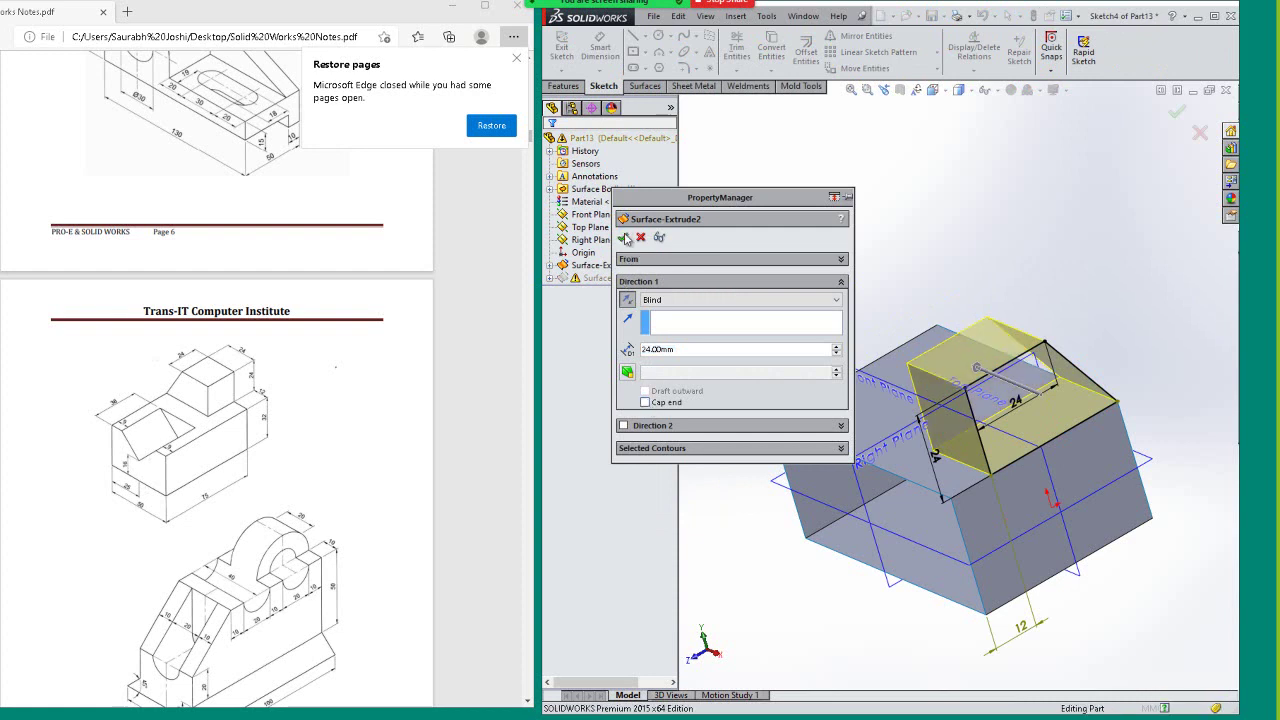
click(624, 238)
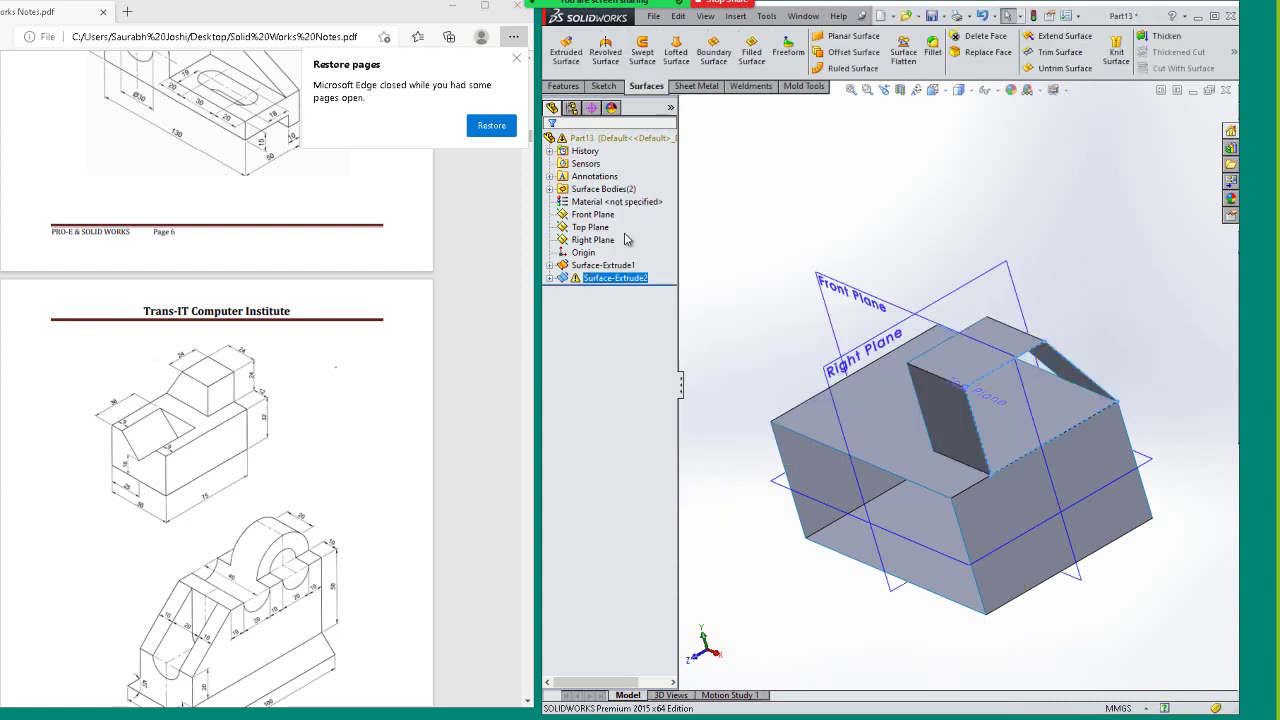
- Open Sketch4 under Surface-Extrude2, remove its 12 mm dimension, and exit the sketch
click(549, 279)
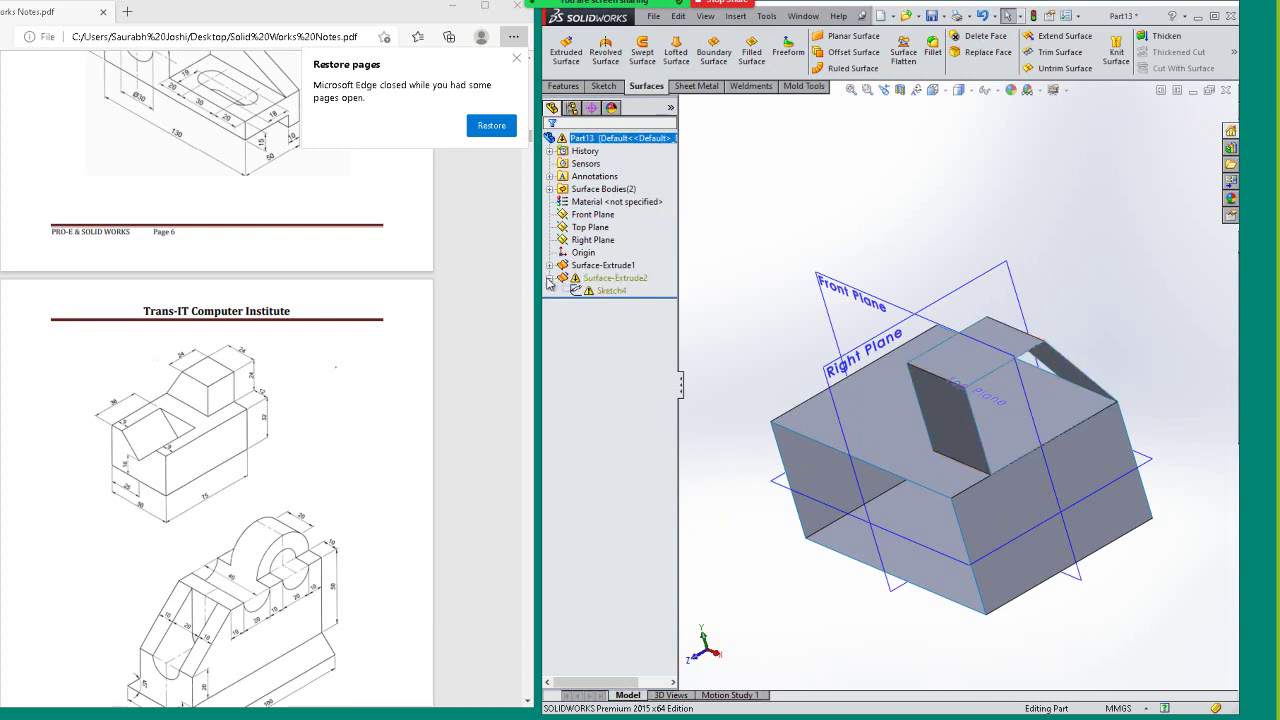
click(612, 291)
click(612, 291)
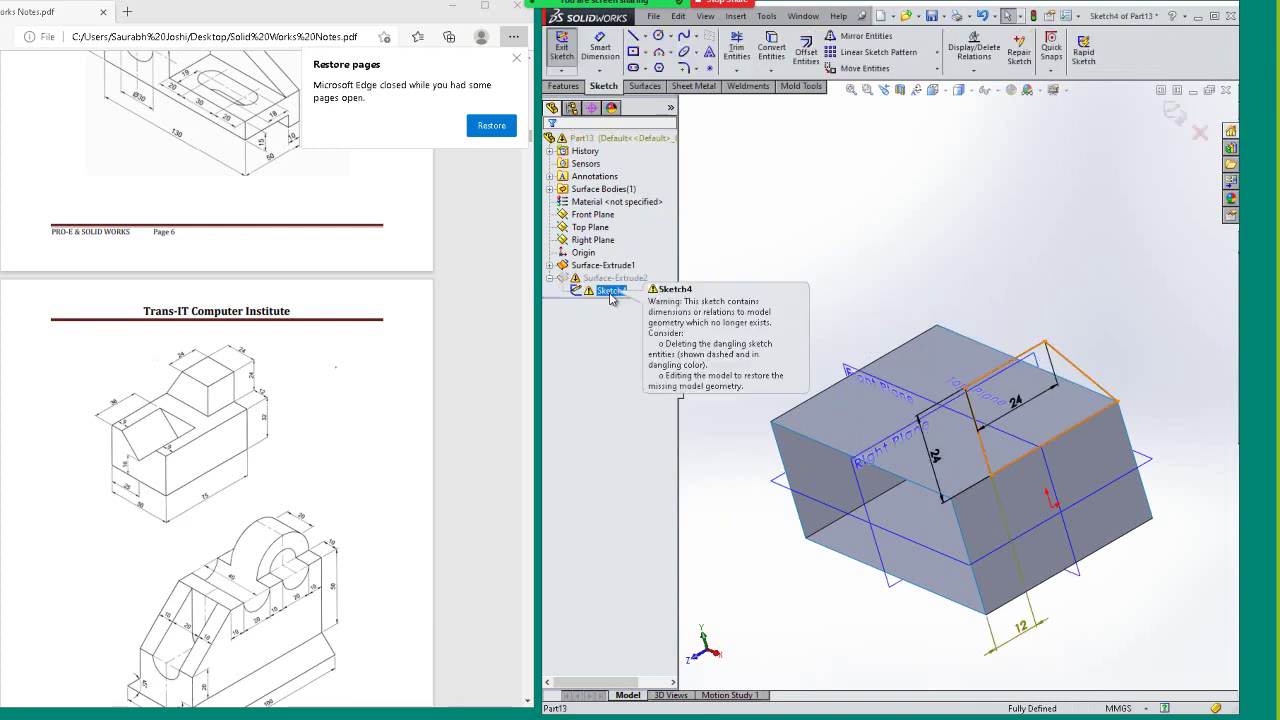
right_click(612, 291)
click(998, 182)
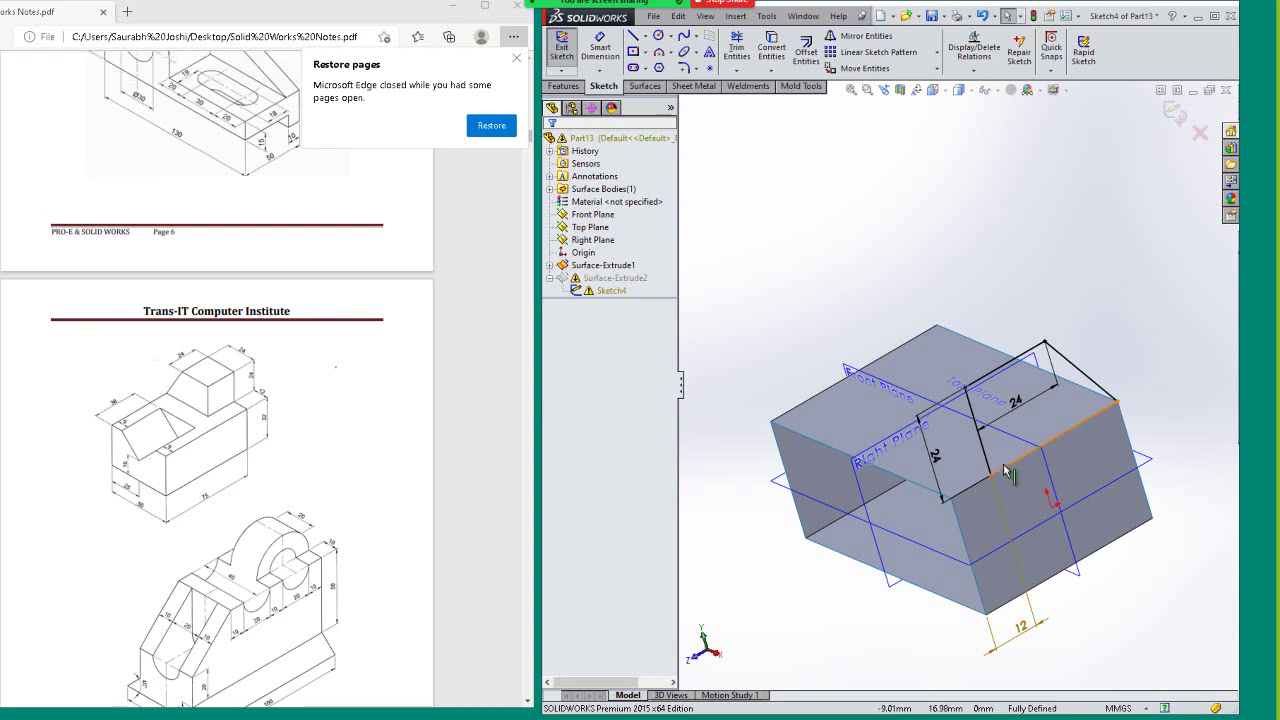
click(1024, 632)
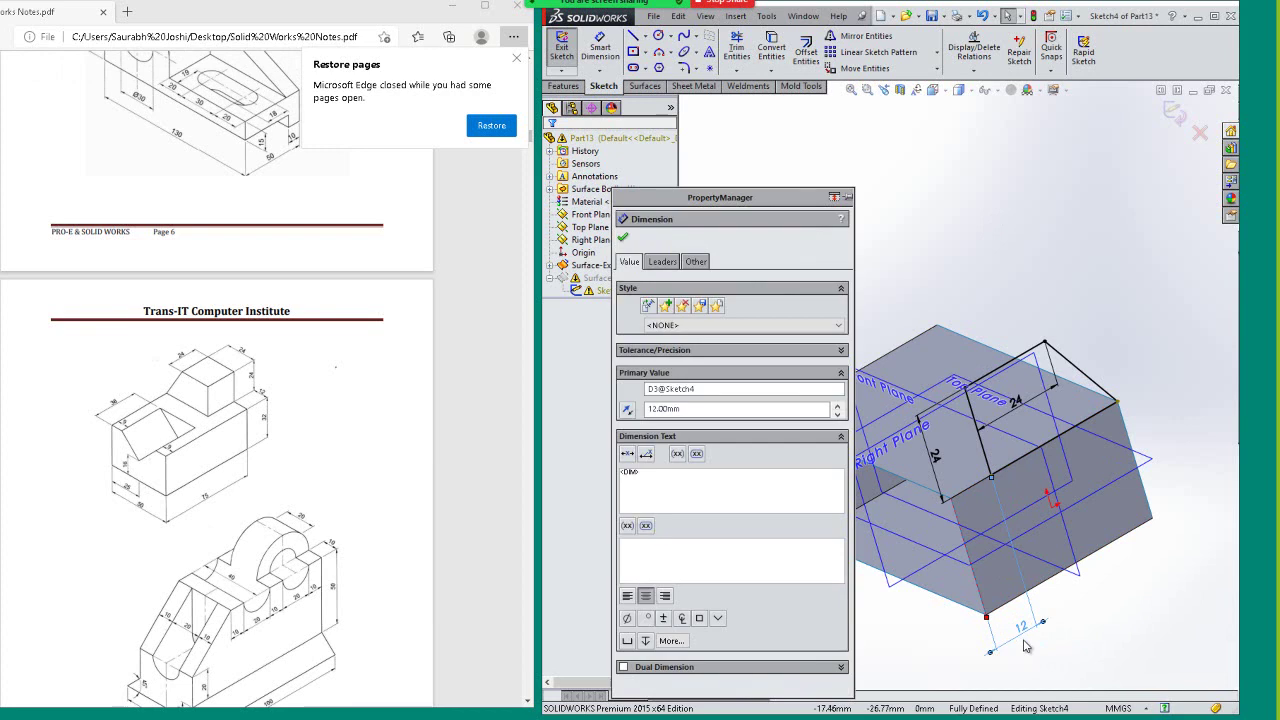
key(ctrl+z)
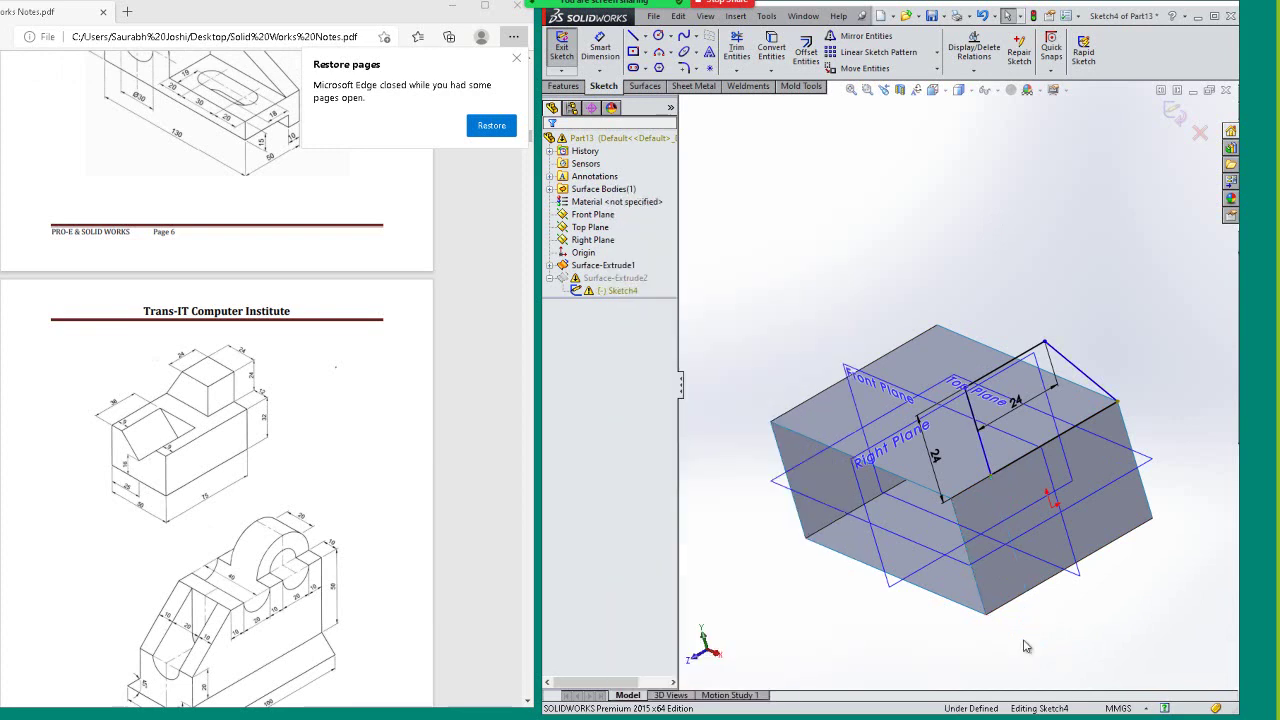
click(1174, 112)
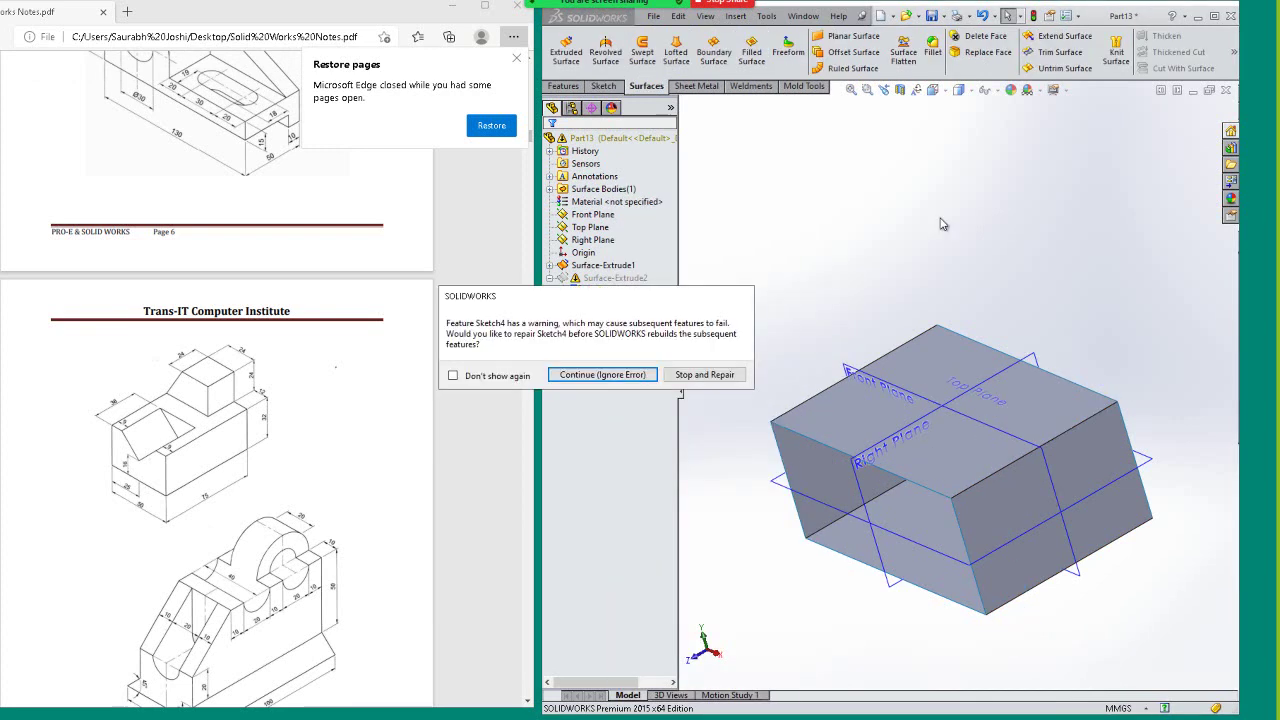
- Continue past the rebuild error, reopen Sketch4, and delete the lower point's Coincident0 relation
click(586, 378)
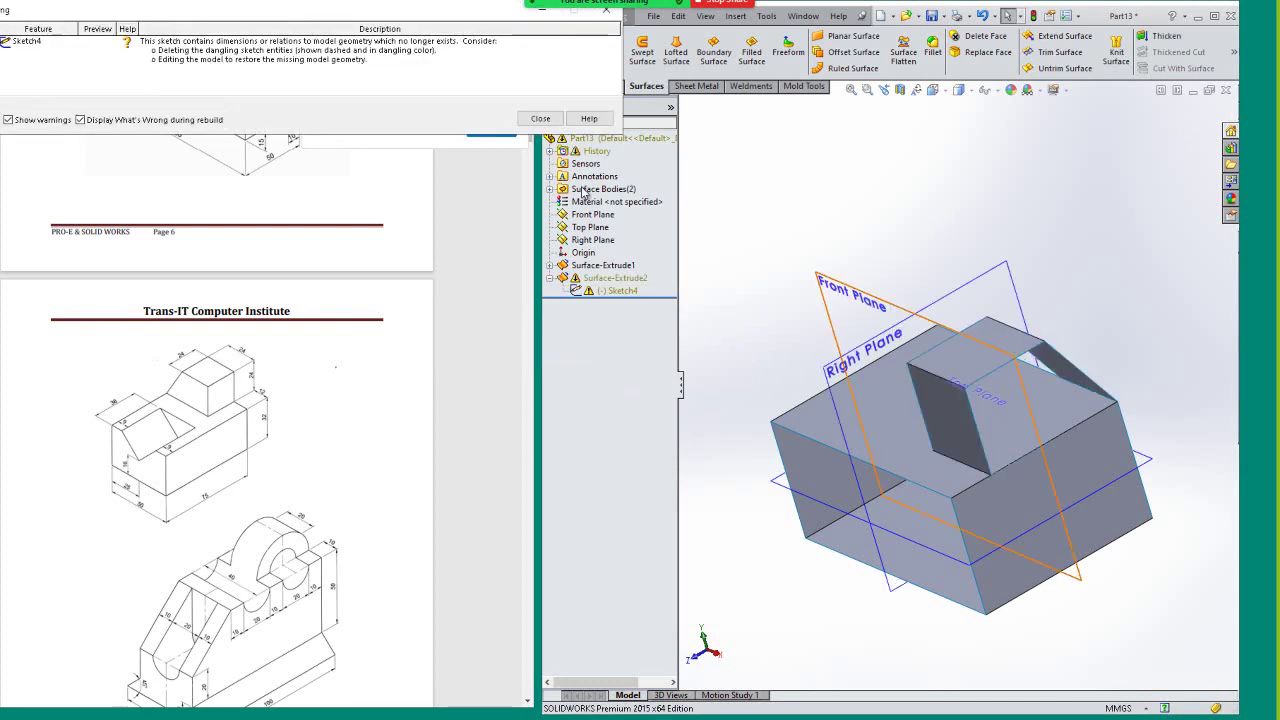
click(538, 118)
click(612, 291)
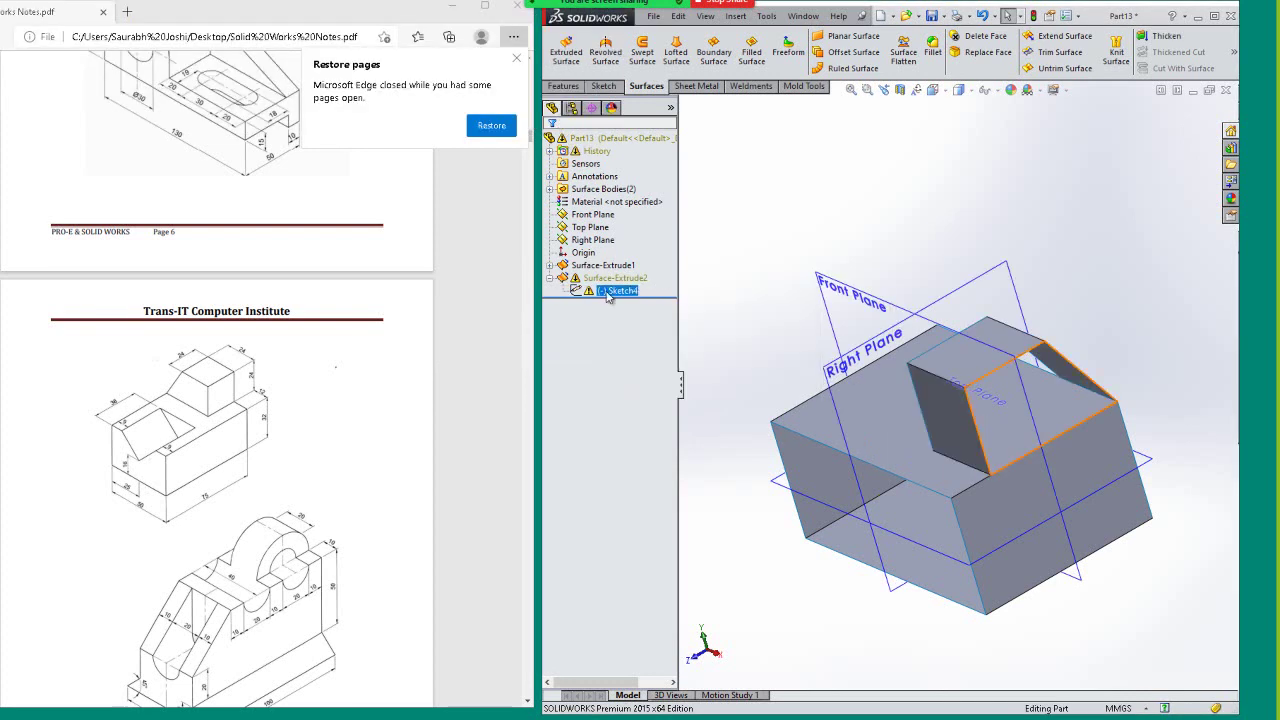
click(618, 253)
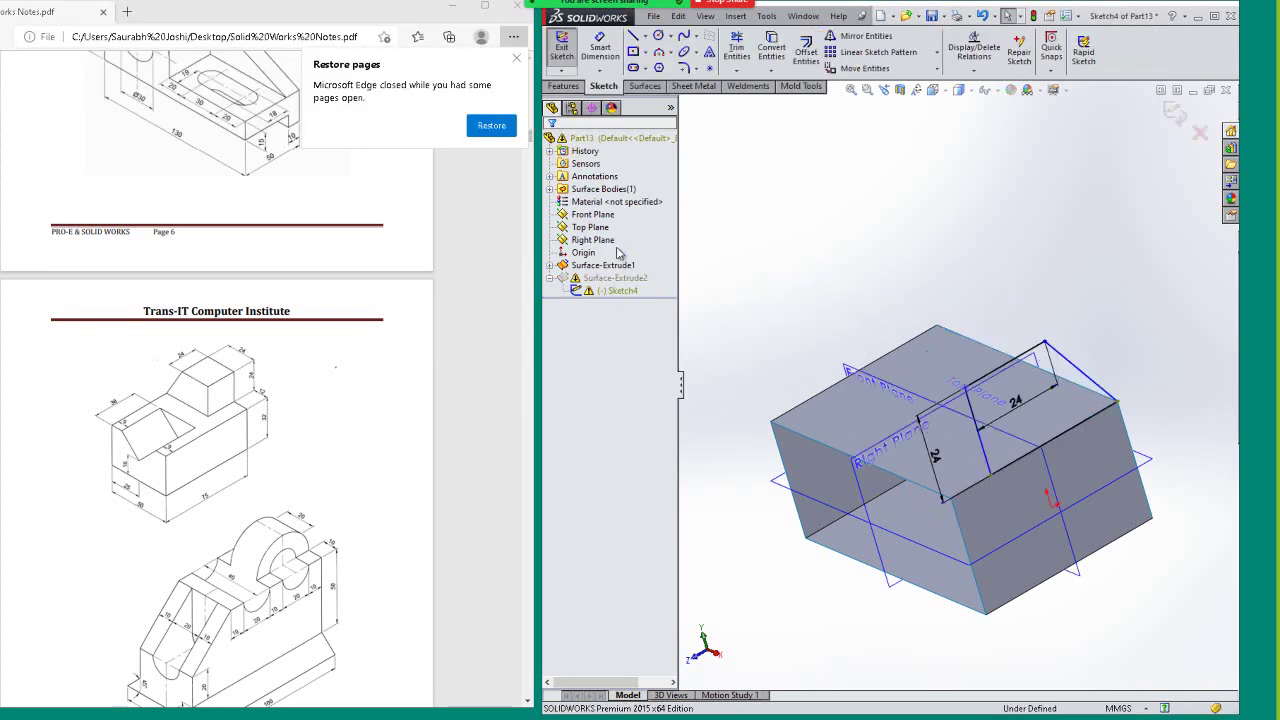
click(986, 452)
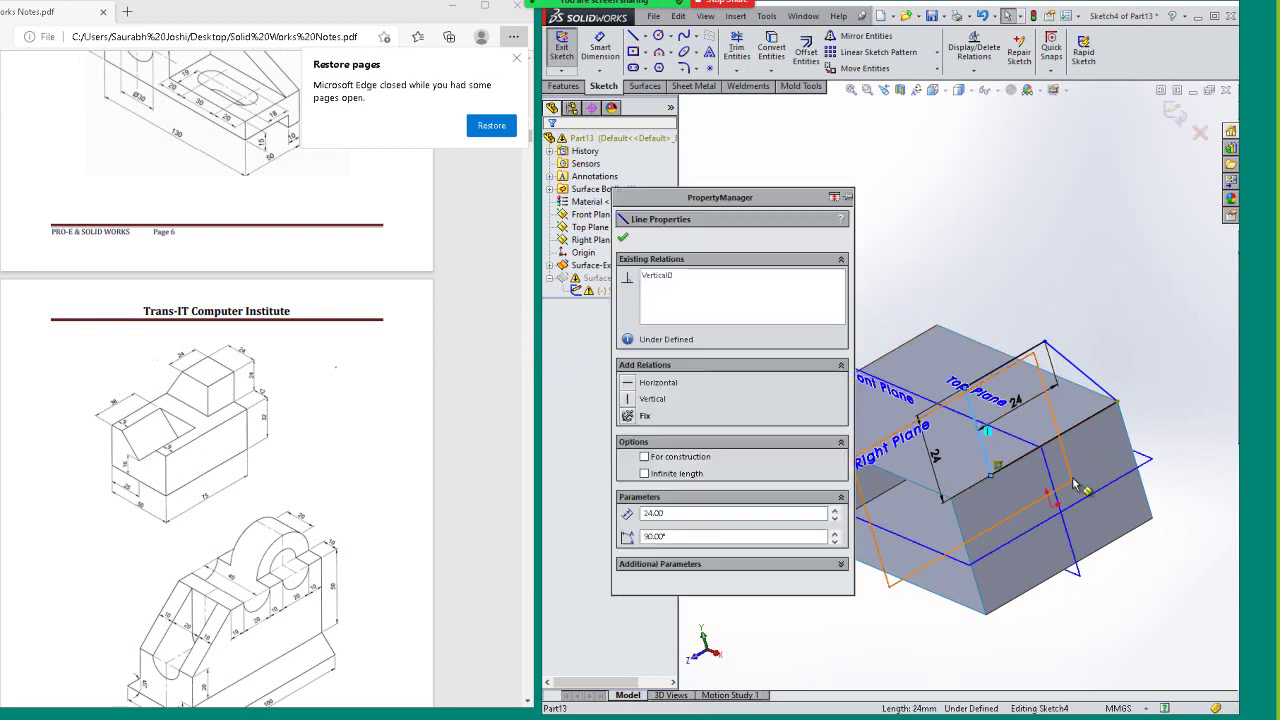
key(Escape)
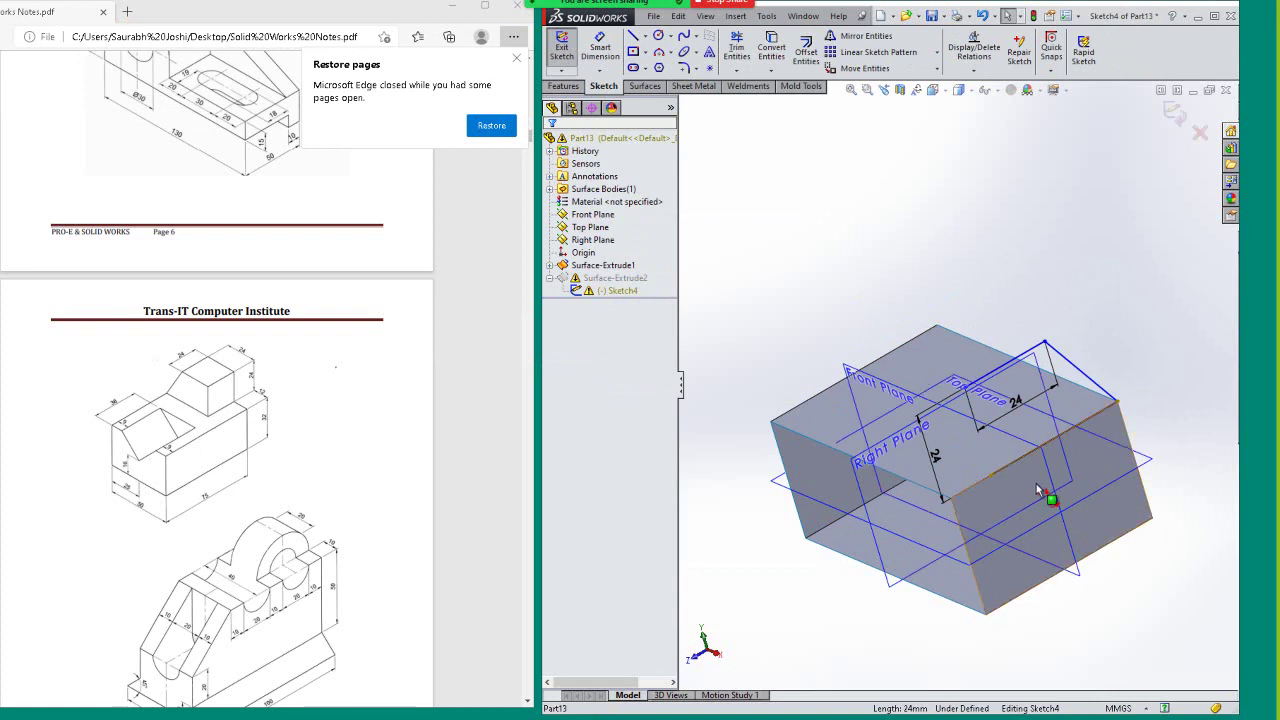
click(997, 504)
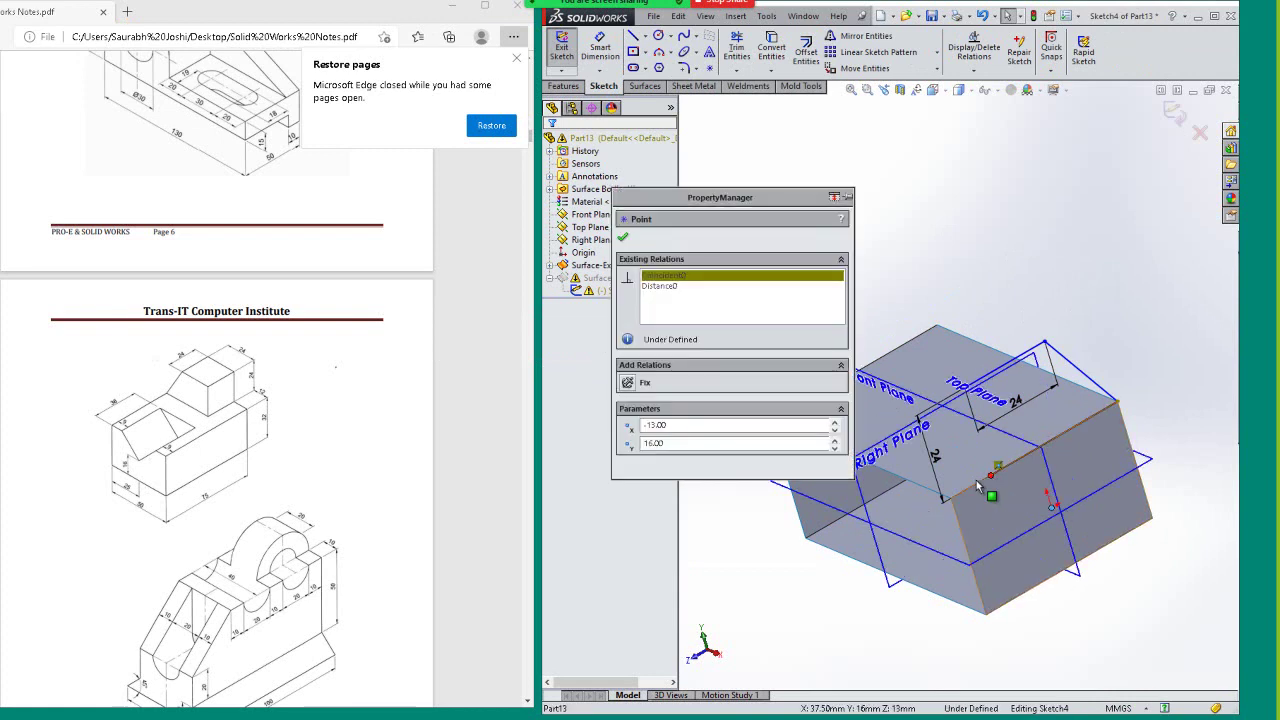
right_click(745, 283)
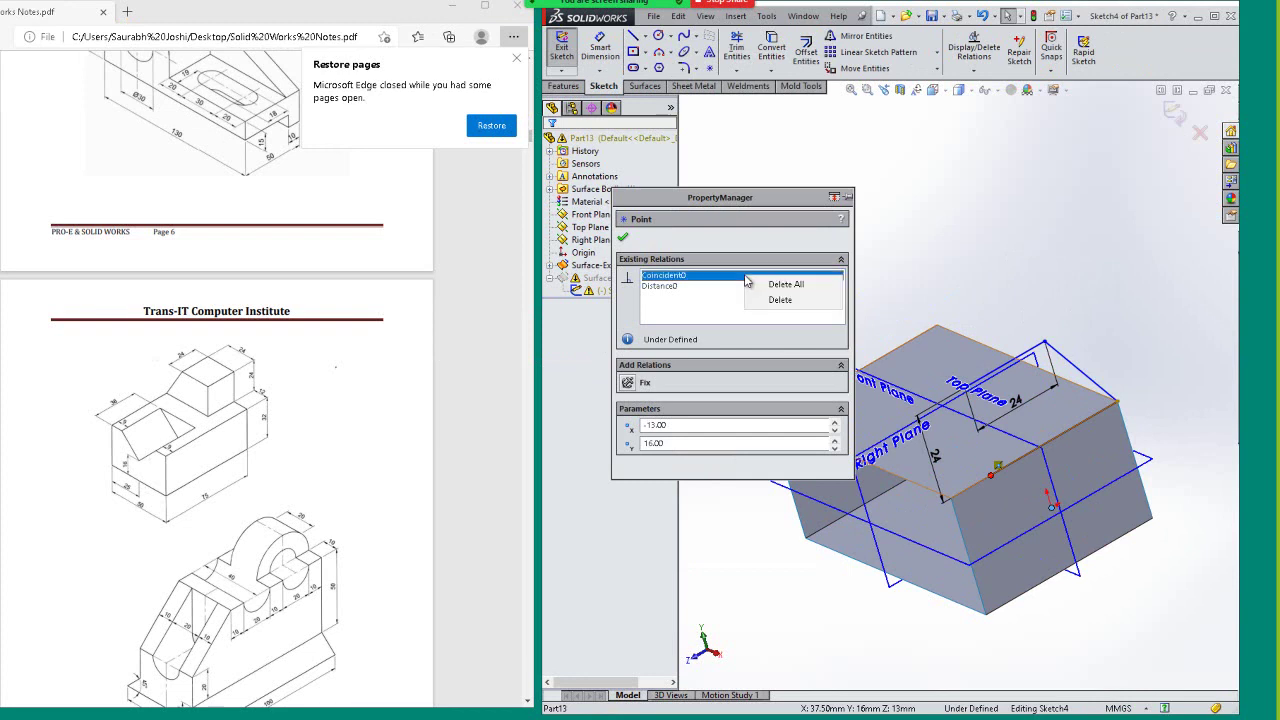
click(797, 305)
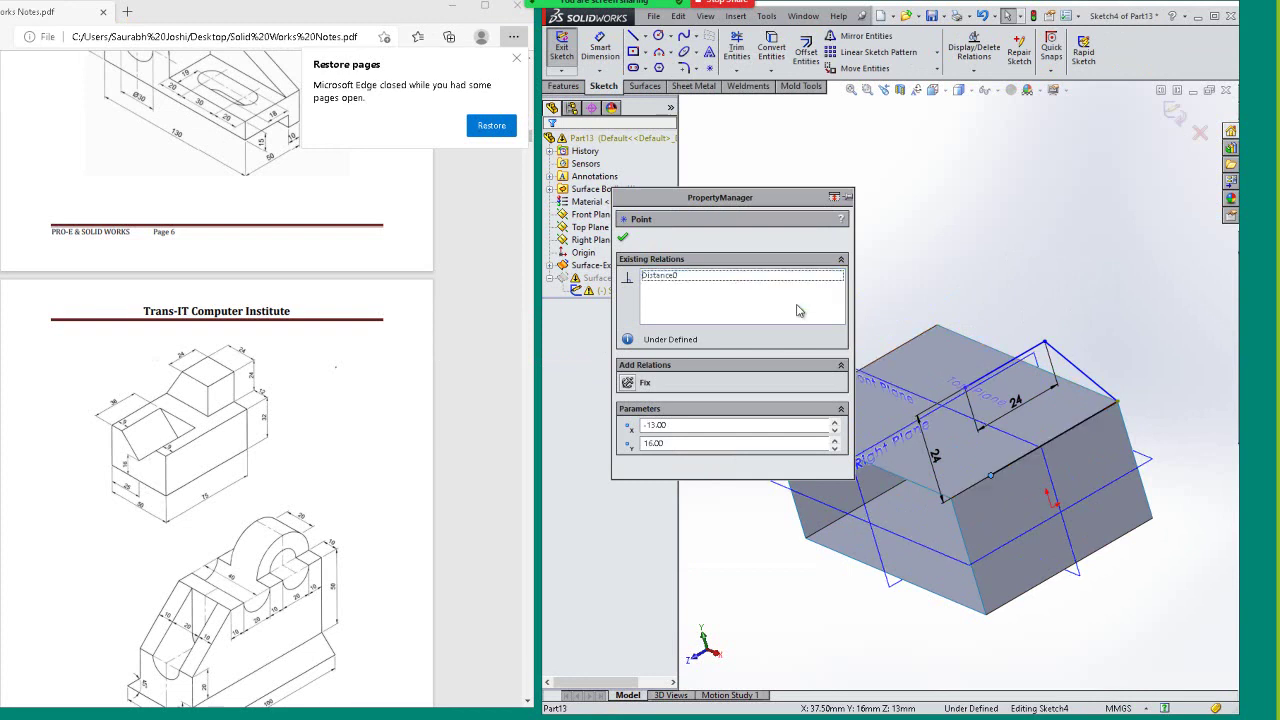
click(622, 237)
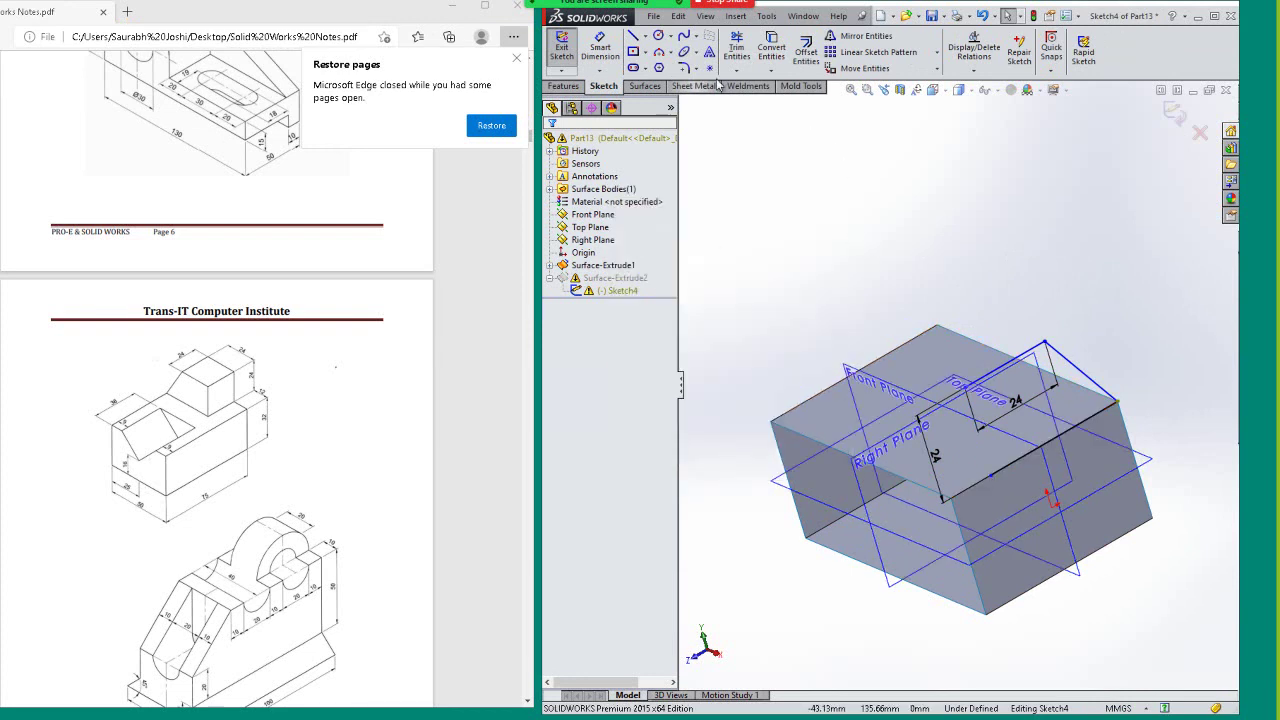
- Draw a vertical 24 mm line on the top face and rebuild, ignoring the error
click(633, 35)
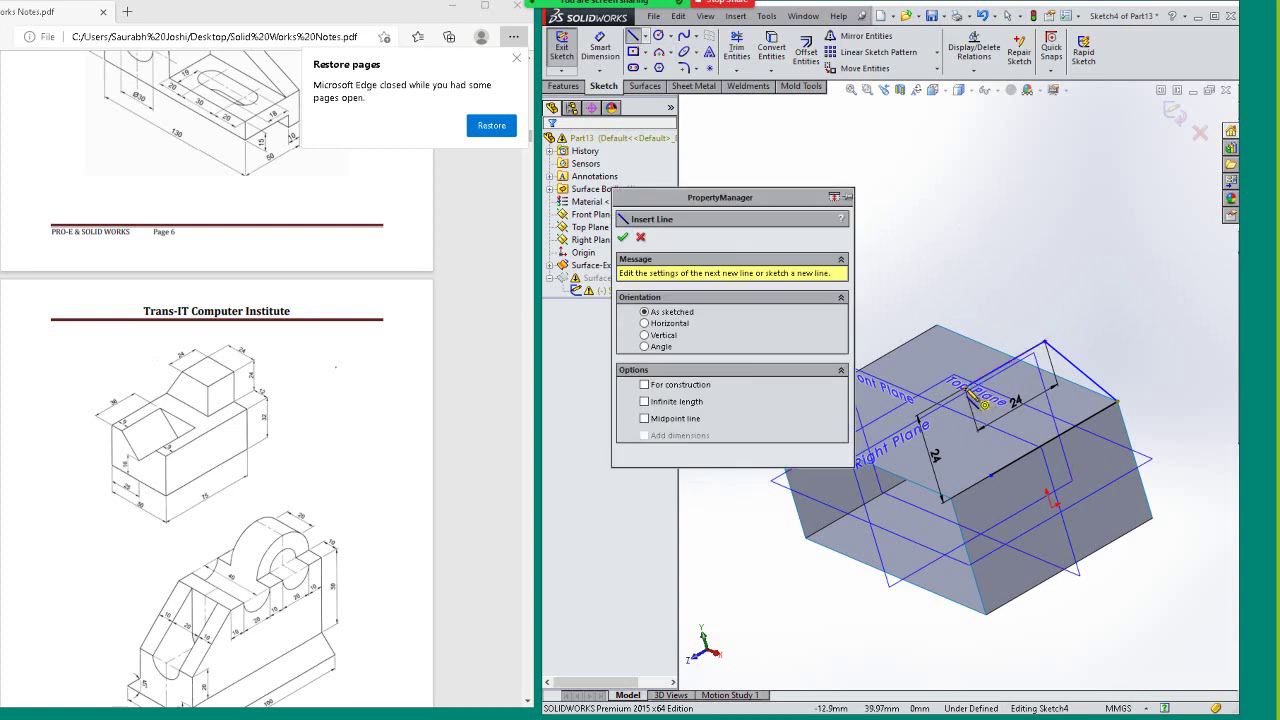
click(975, 398)
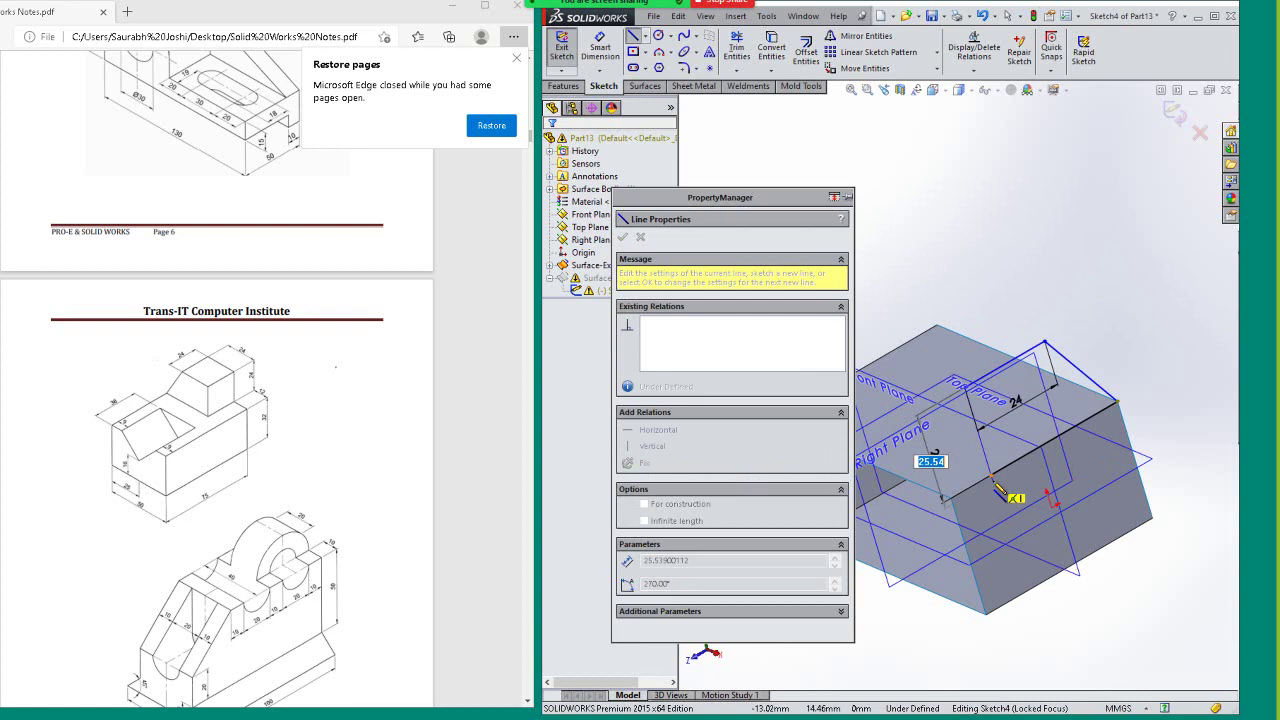
text(24)
click(993, 483)
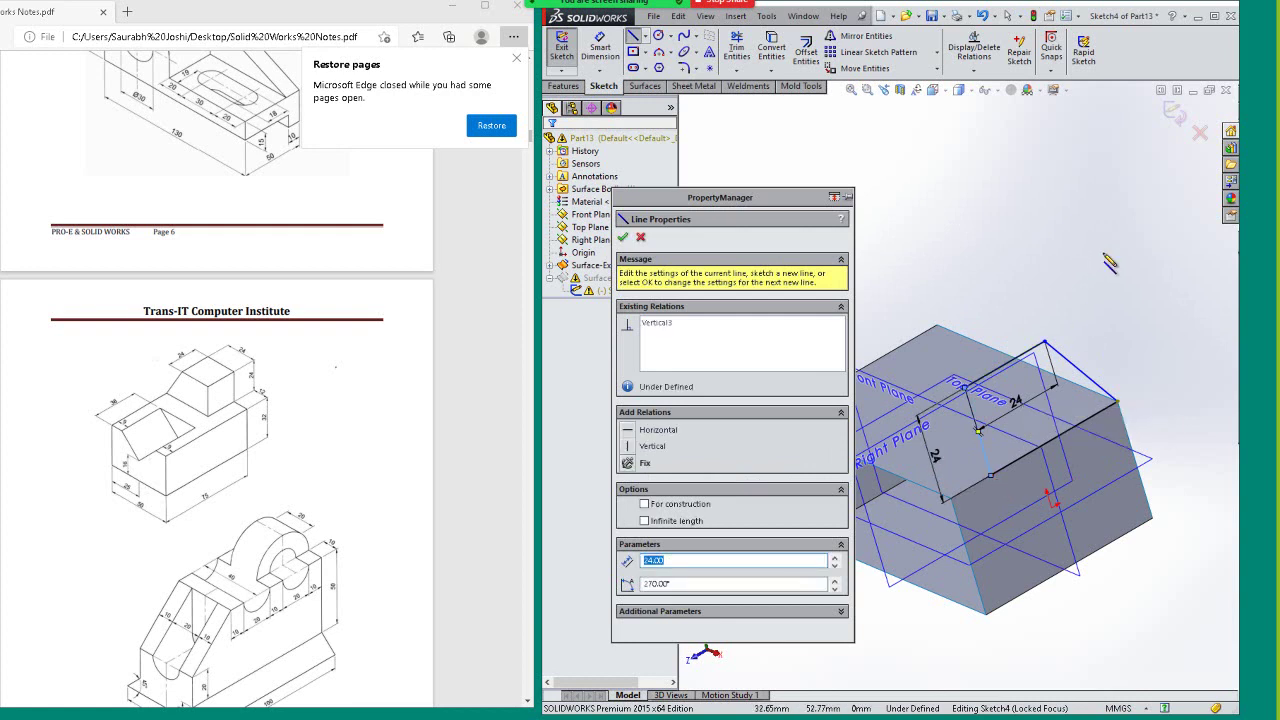
right_click(1108, 261)
click(1136, 266)
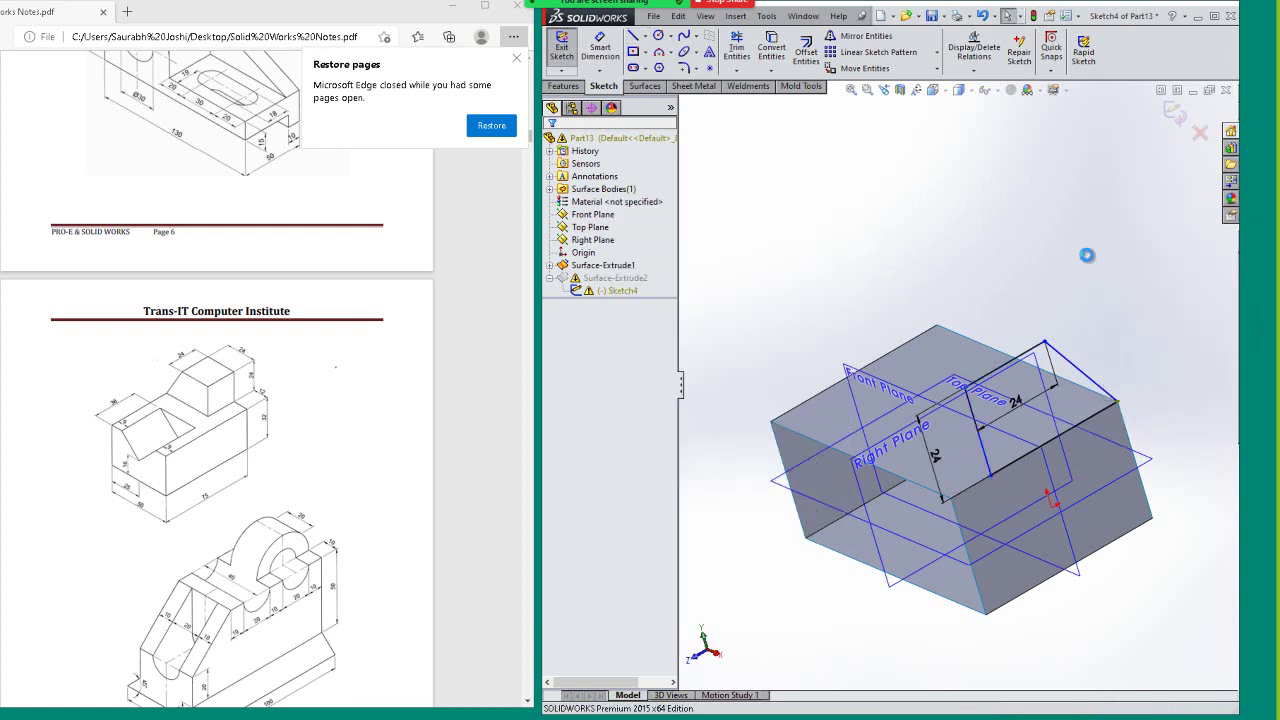
click(604, 372)
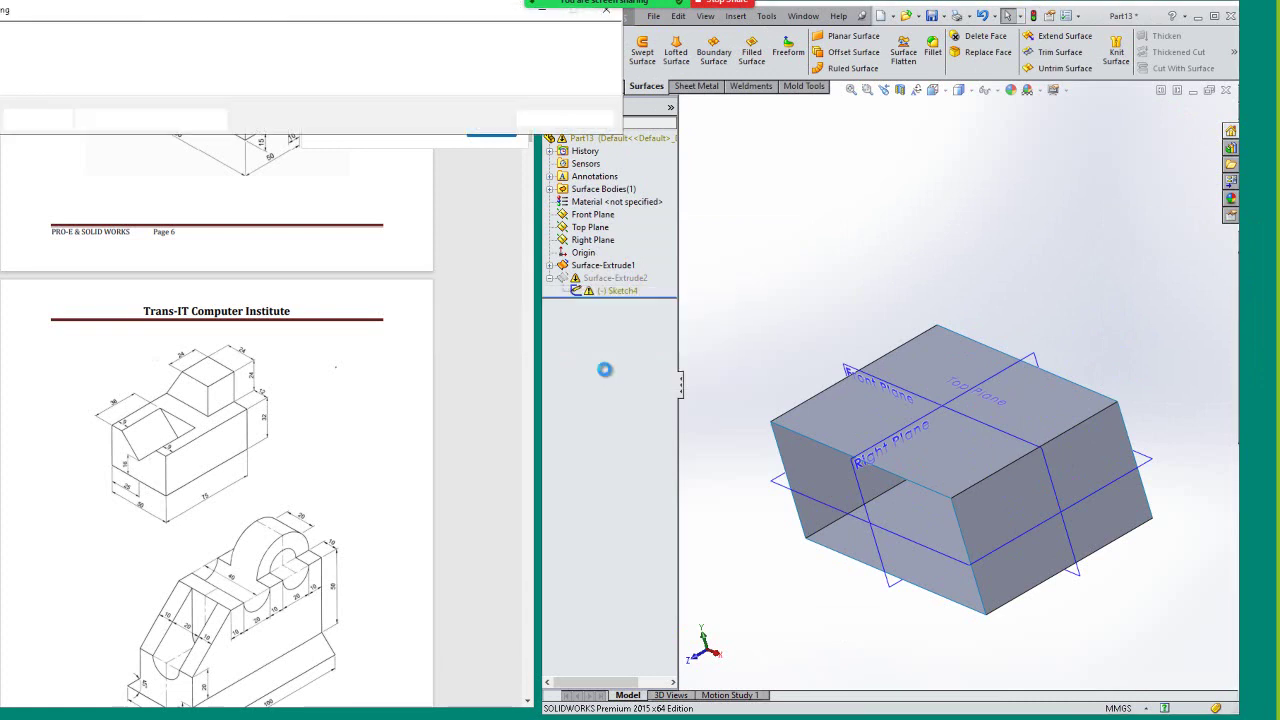
click(530, 118)
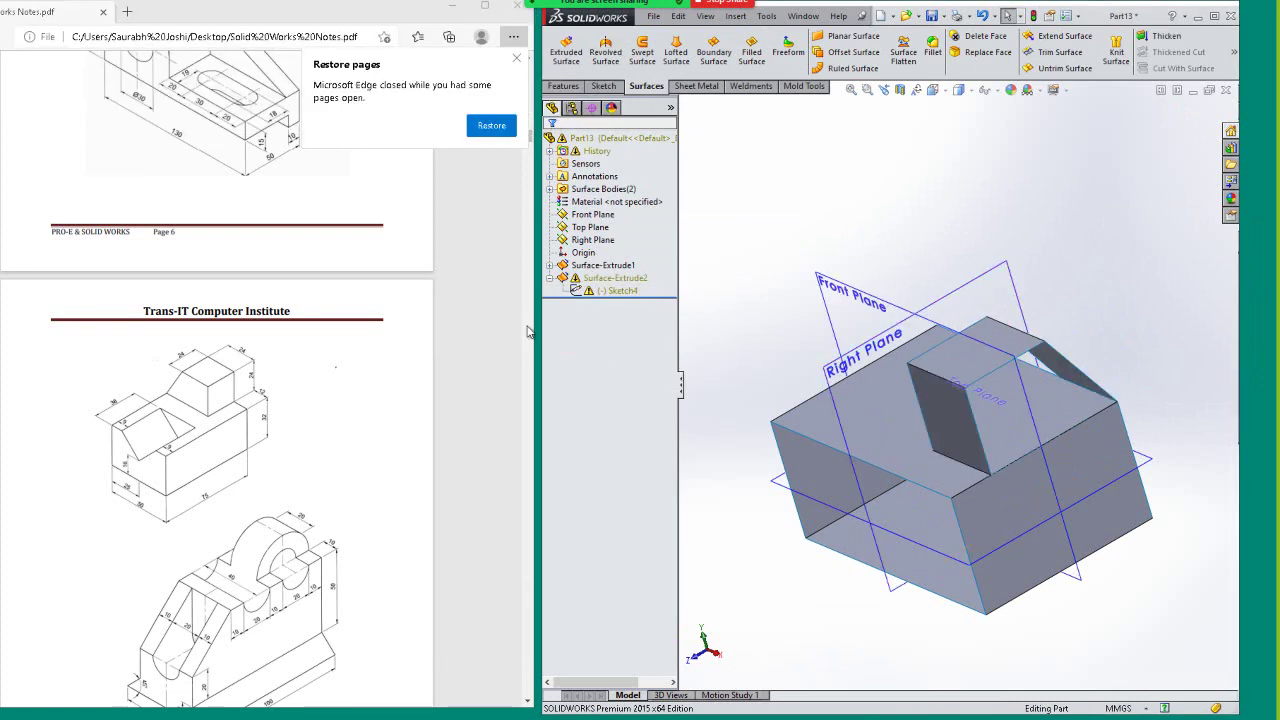
- Delete Surface-Extrude2 and dismiss the What's Wrong warnings list
right_click(607, 279)
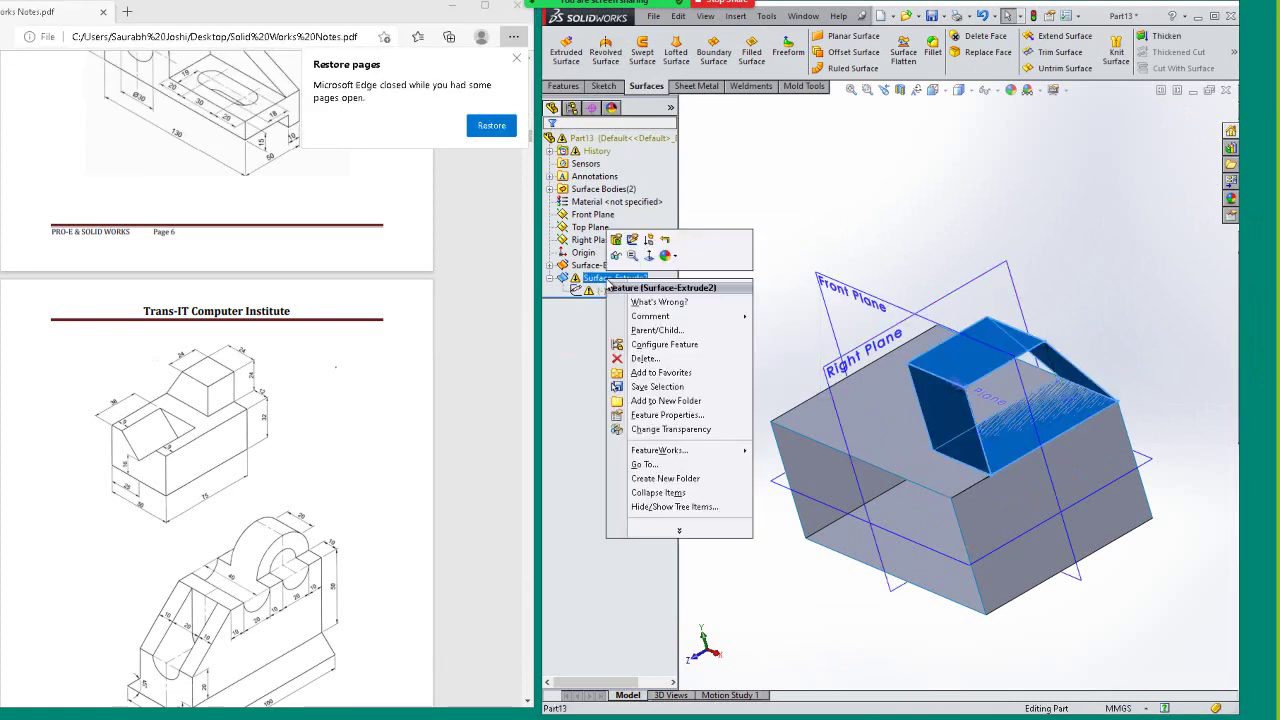
click(645, 358)
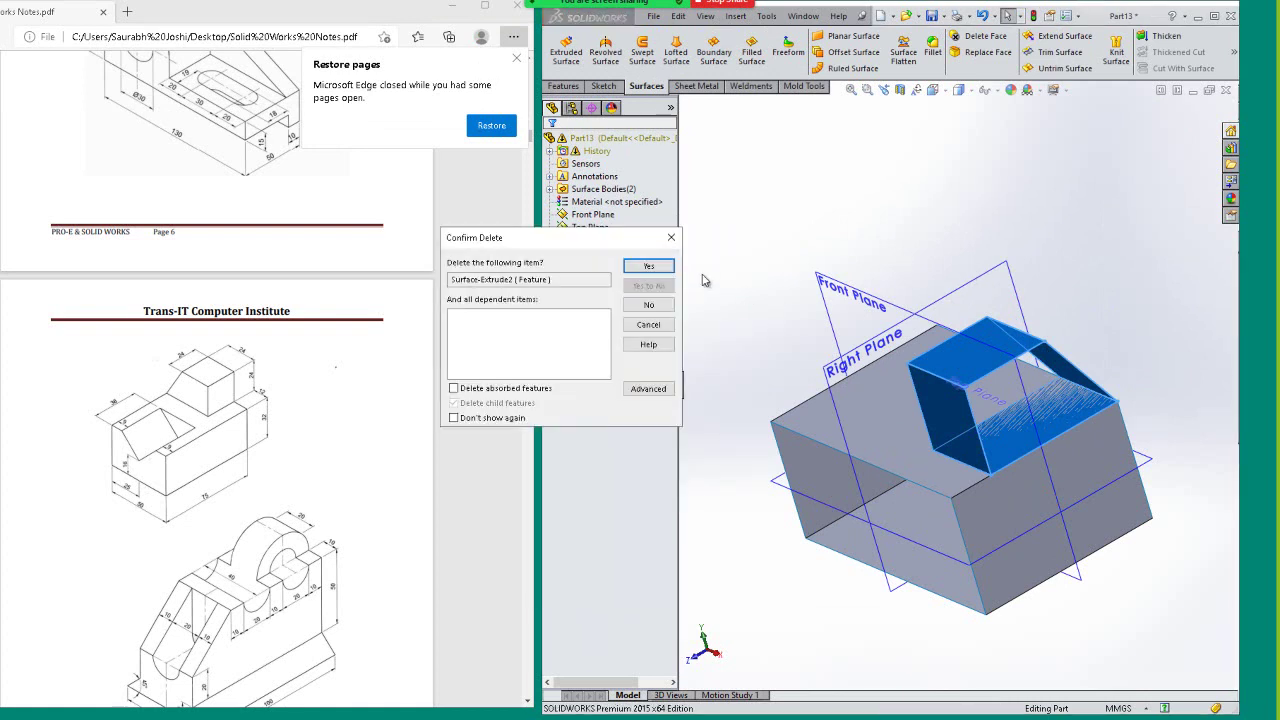
click(649, 266)
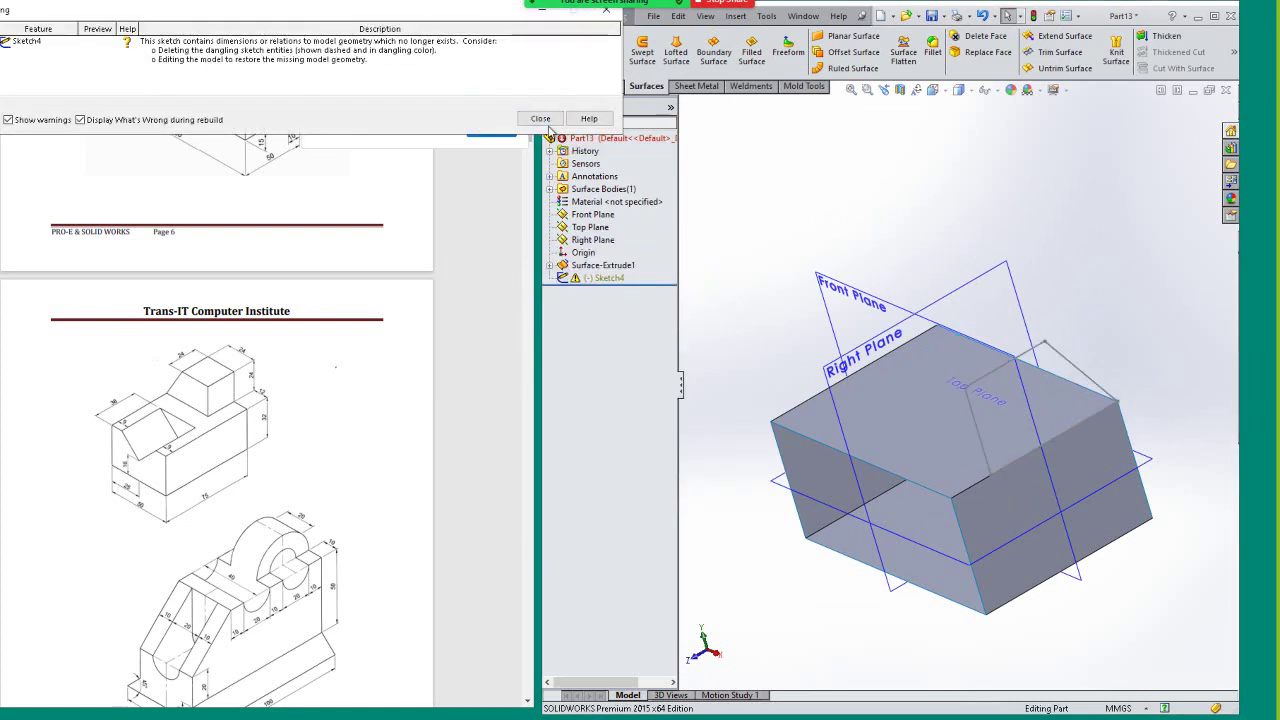
click(546, 122)
- Delete Sketch4, leaving only Surface-Extrude1 as an open-ended rectangular block
click(604, 278)
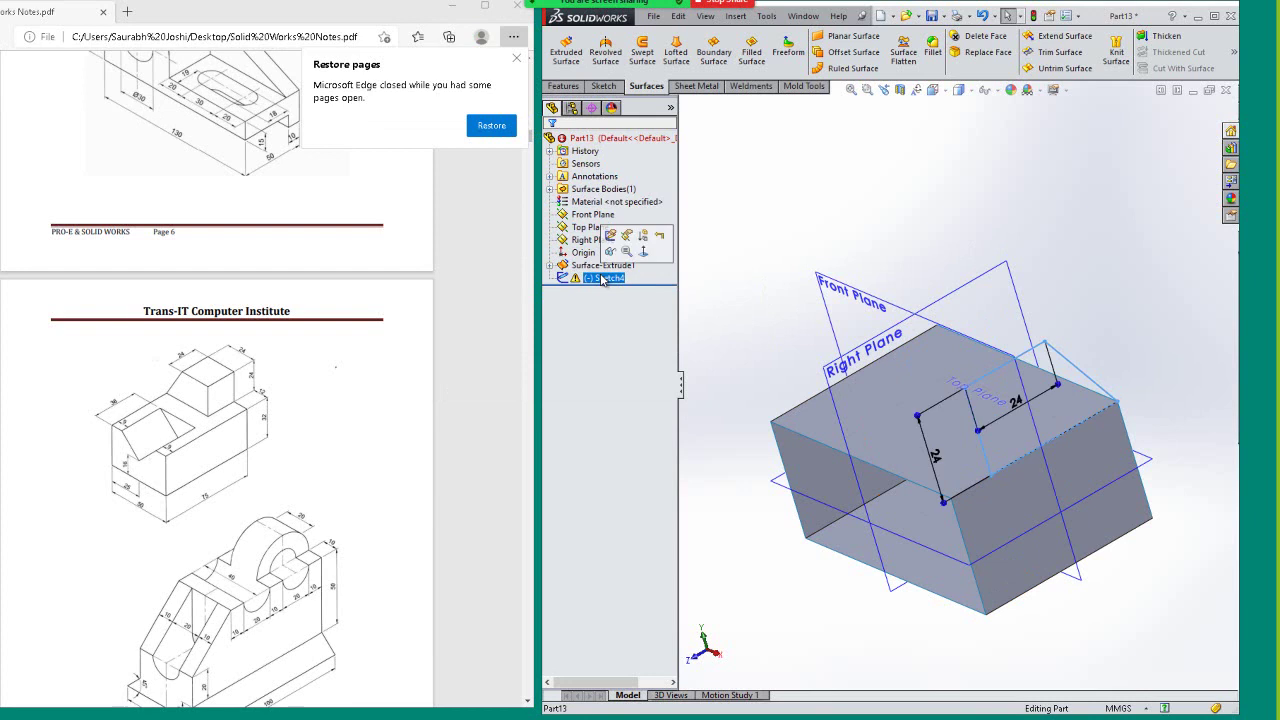
right_click(604, 280)
click(638, 362)
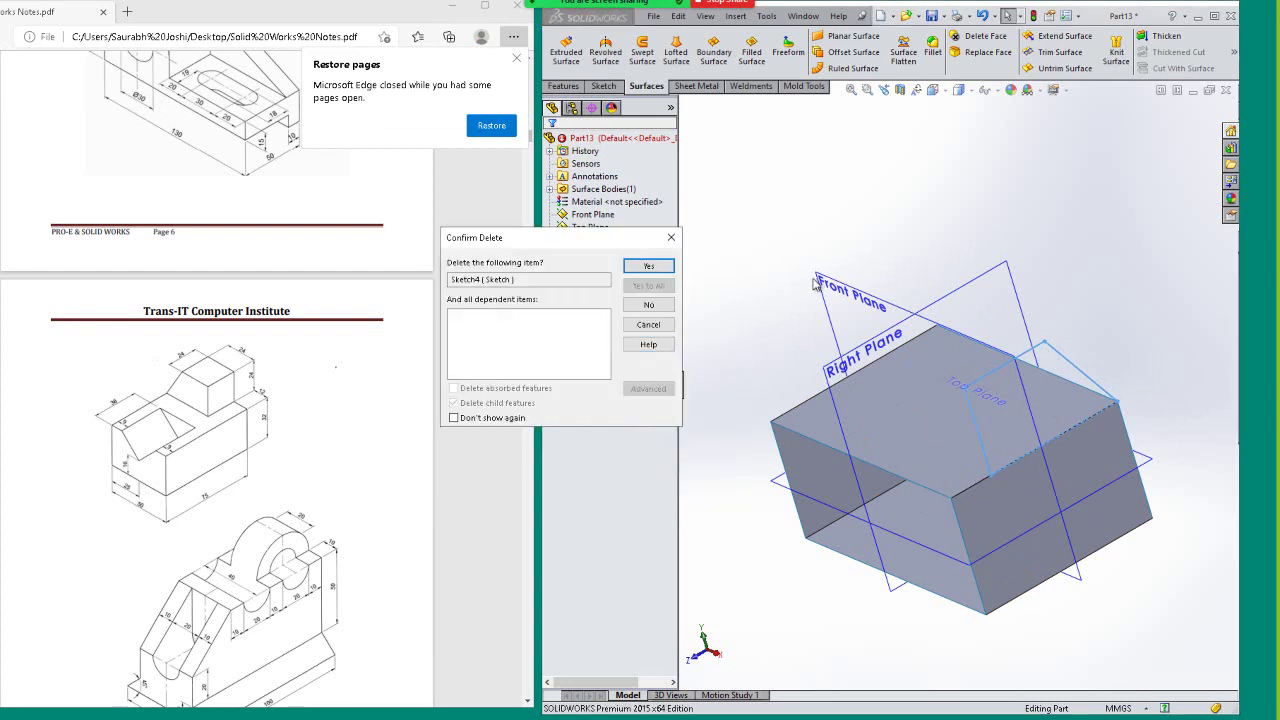
click(649, 266)
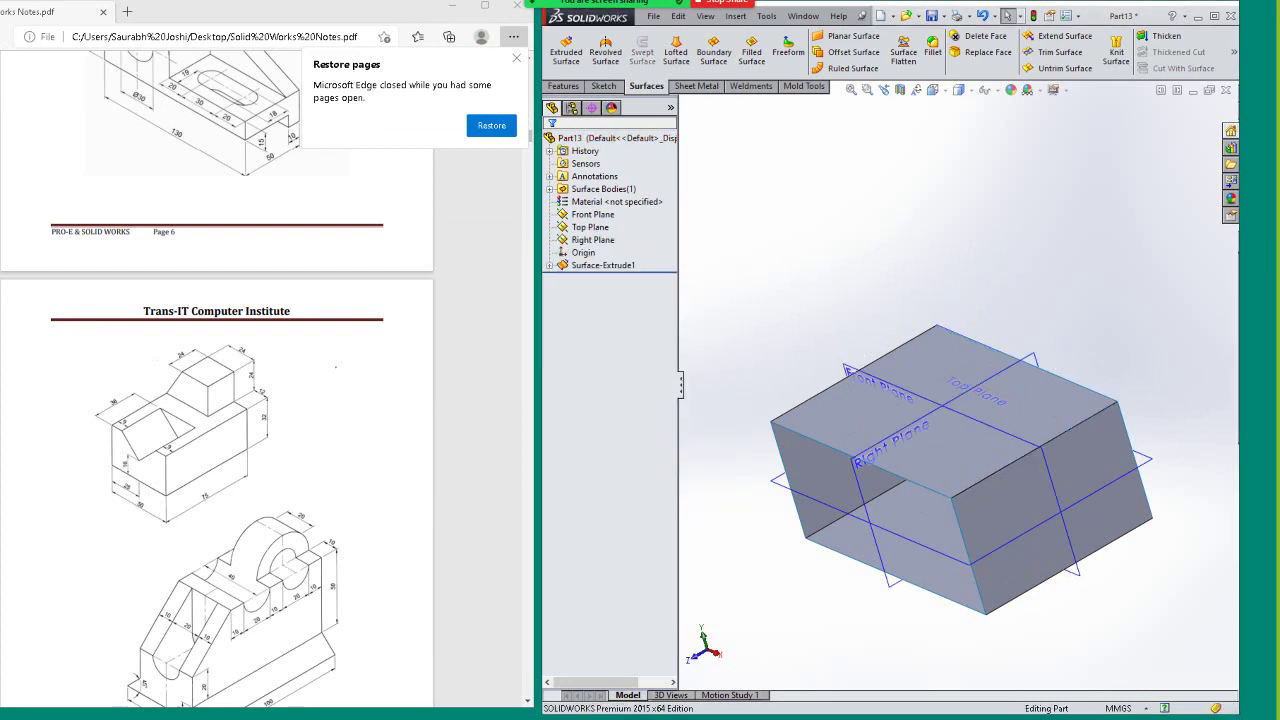
click(610, 87)
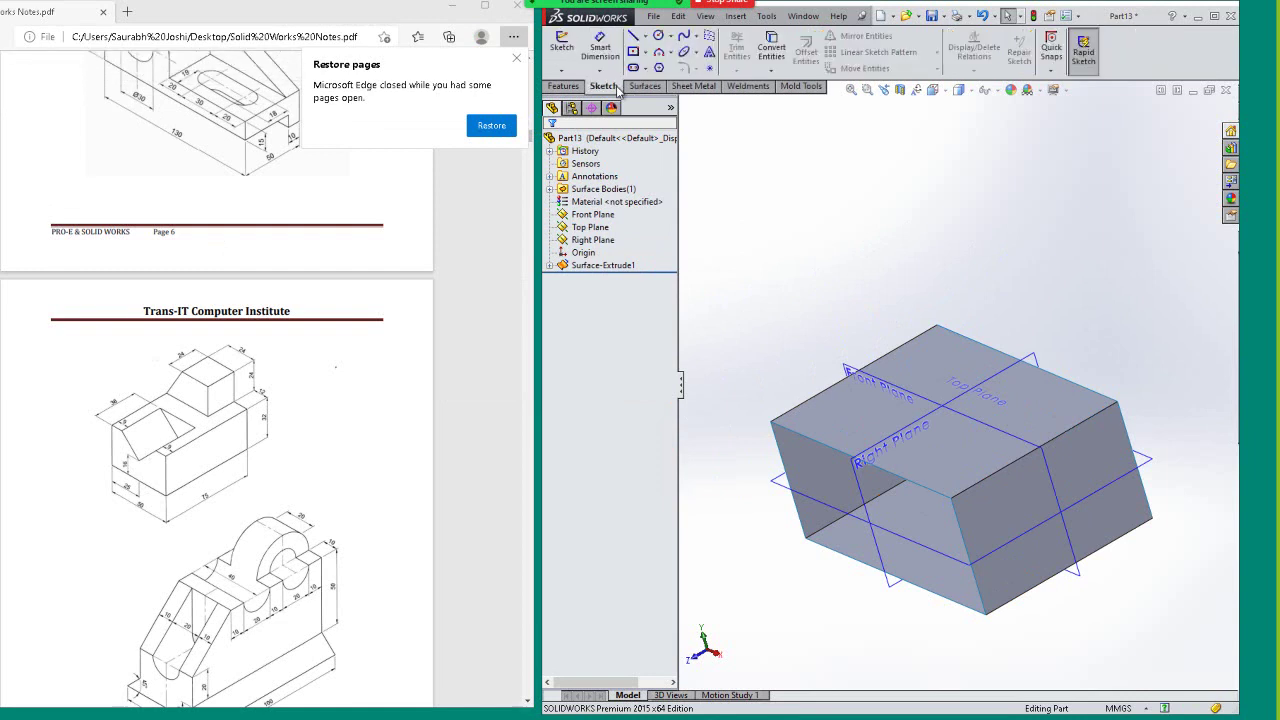
click(566, 73)
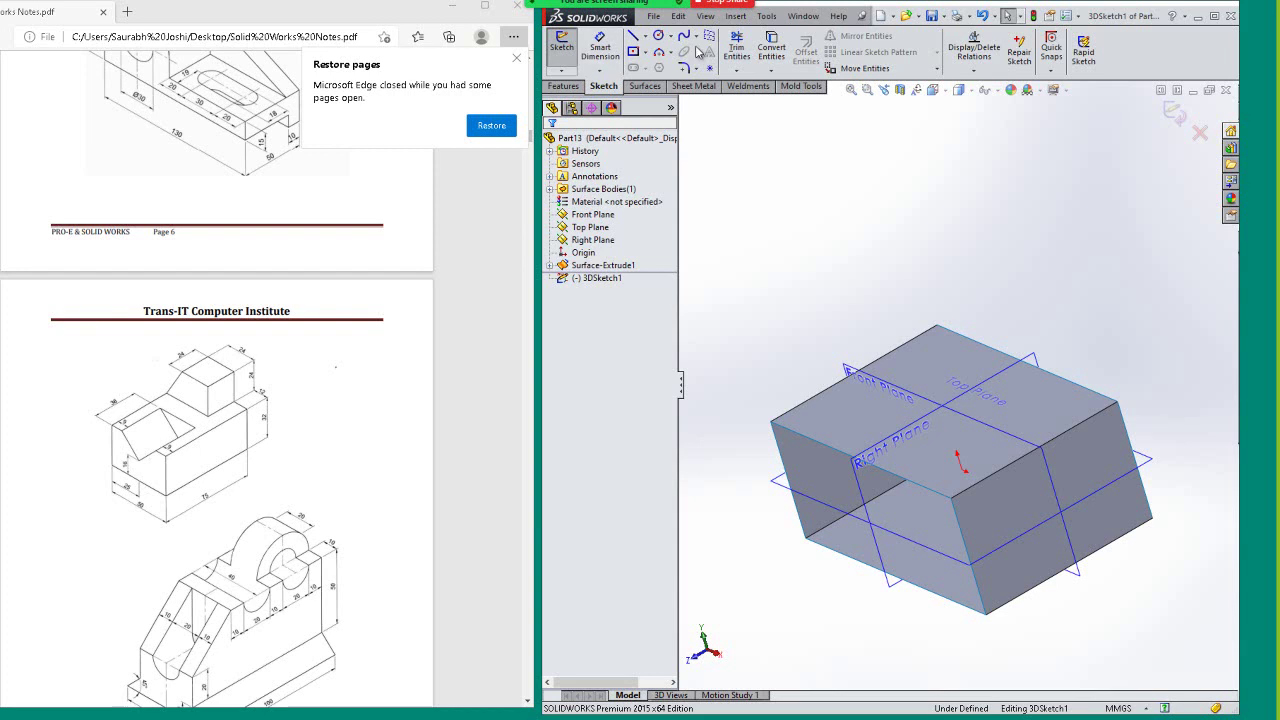
click(636, 36)
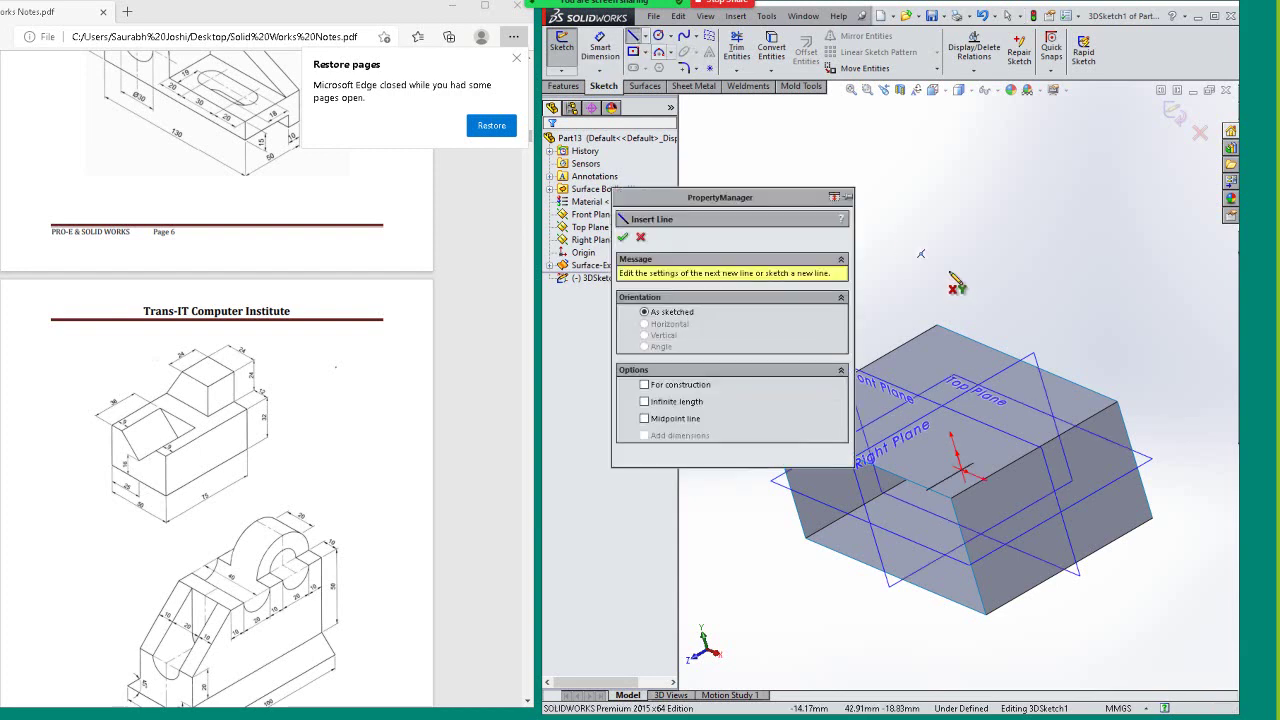
click(995, 478)
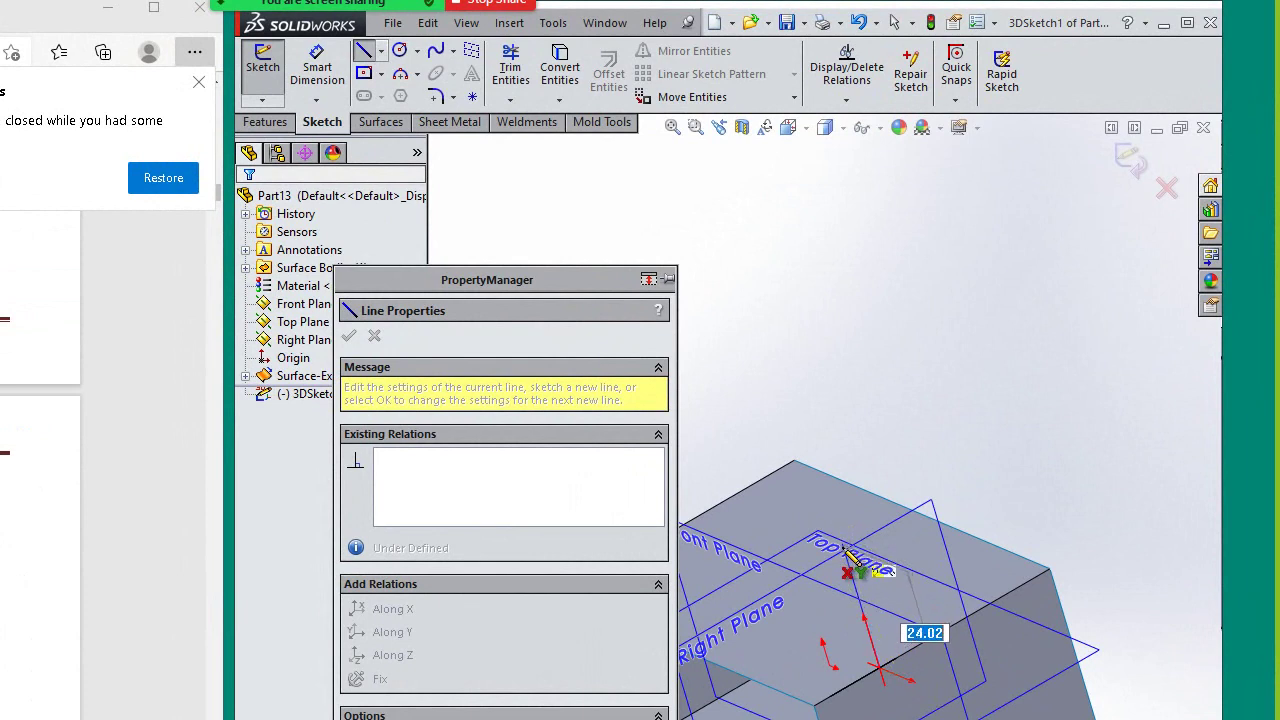
drag(589, 281, 579, 89)
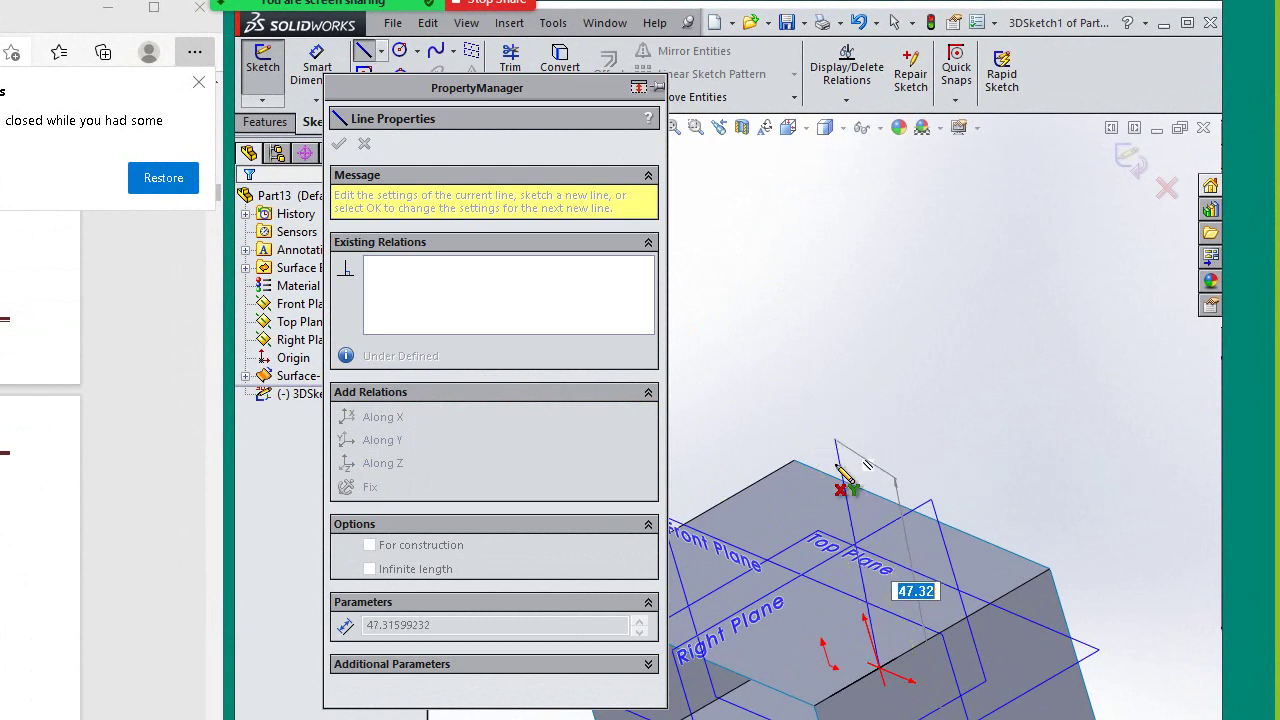
key(Tab)
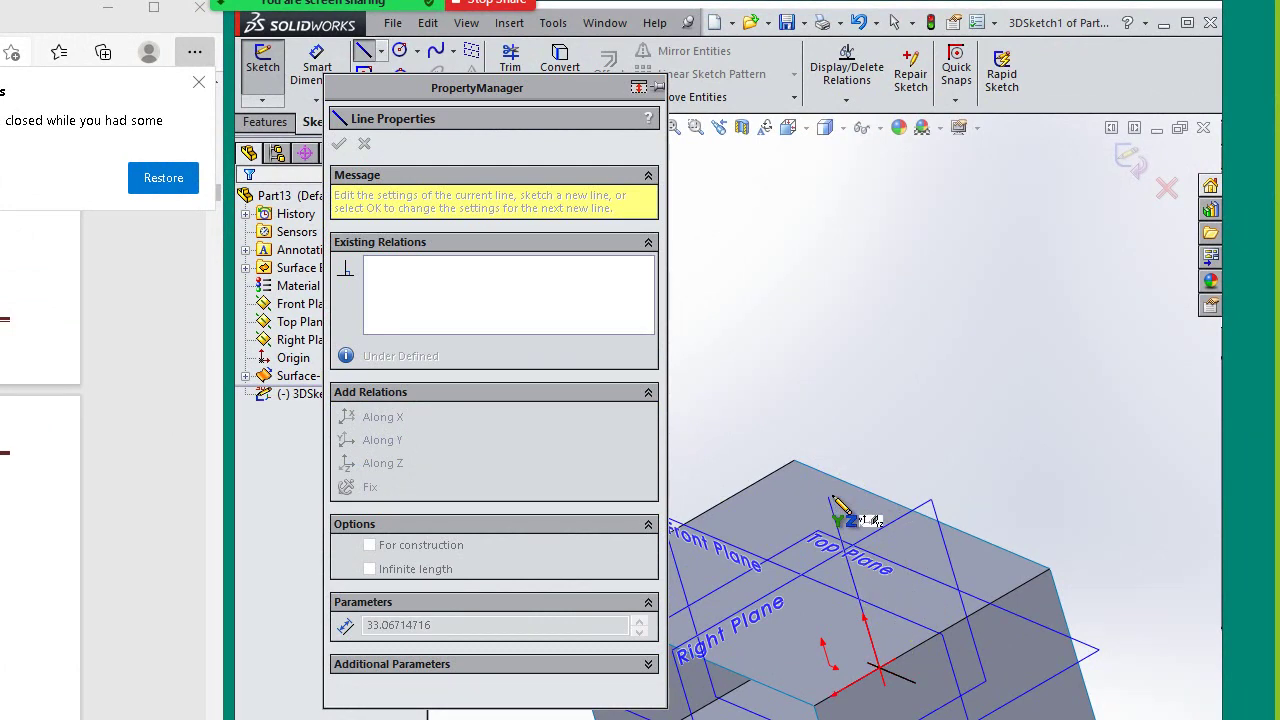
click(847, 562)
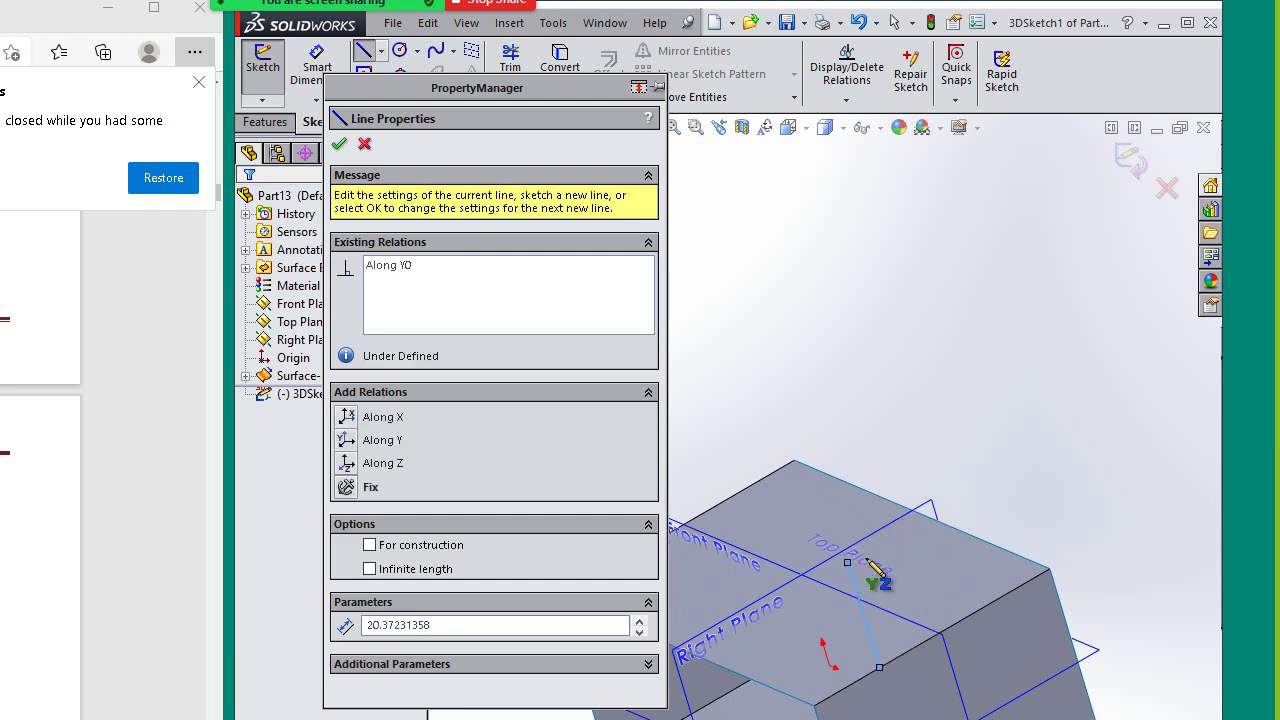
click(943, 509)
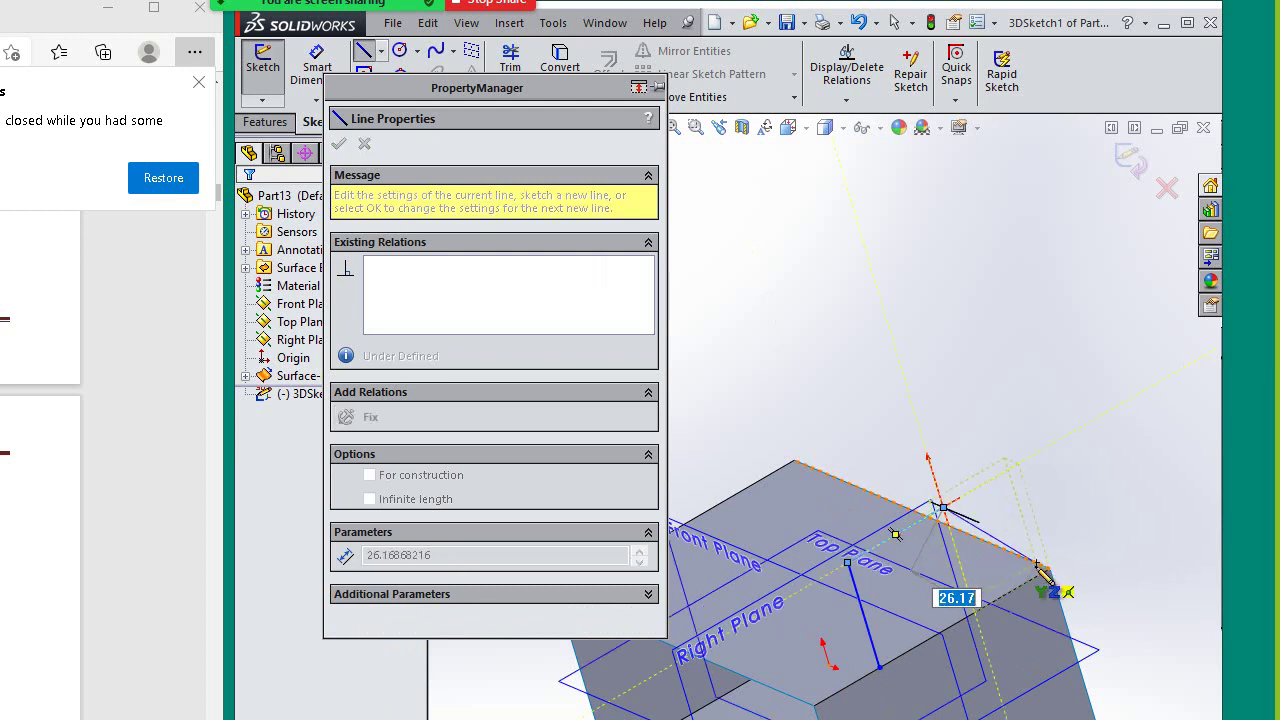
right_click(1026, 486)
click(1063, 497)
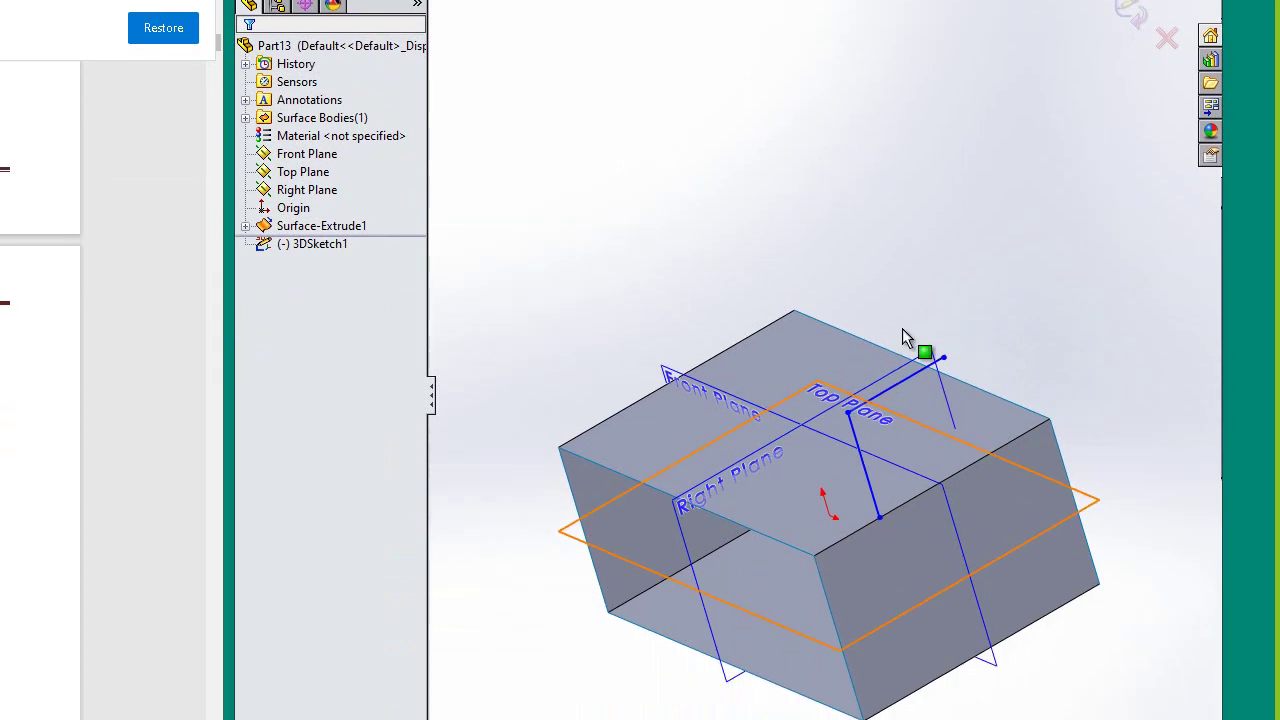
drag(1015, 96, 836, 384)
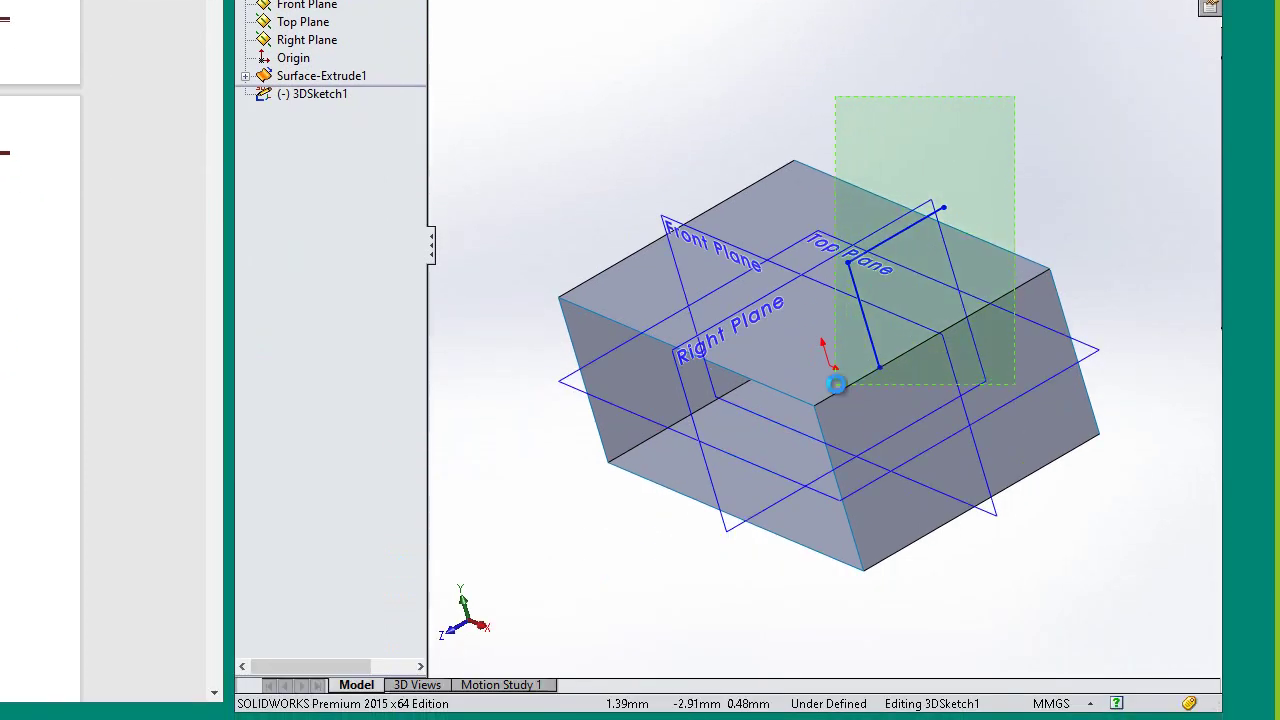
key(Delete)
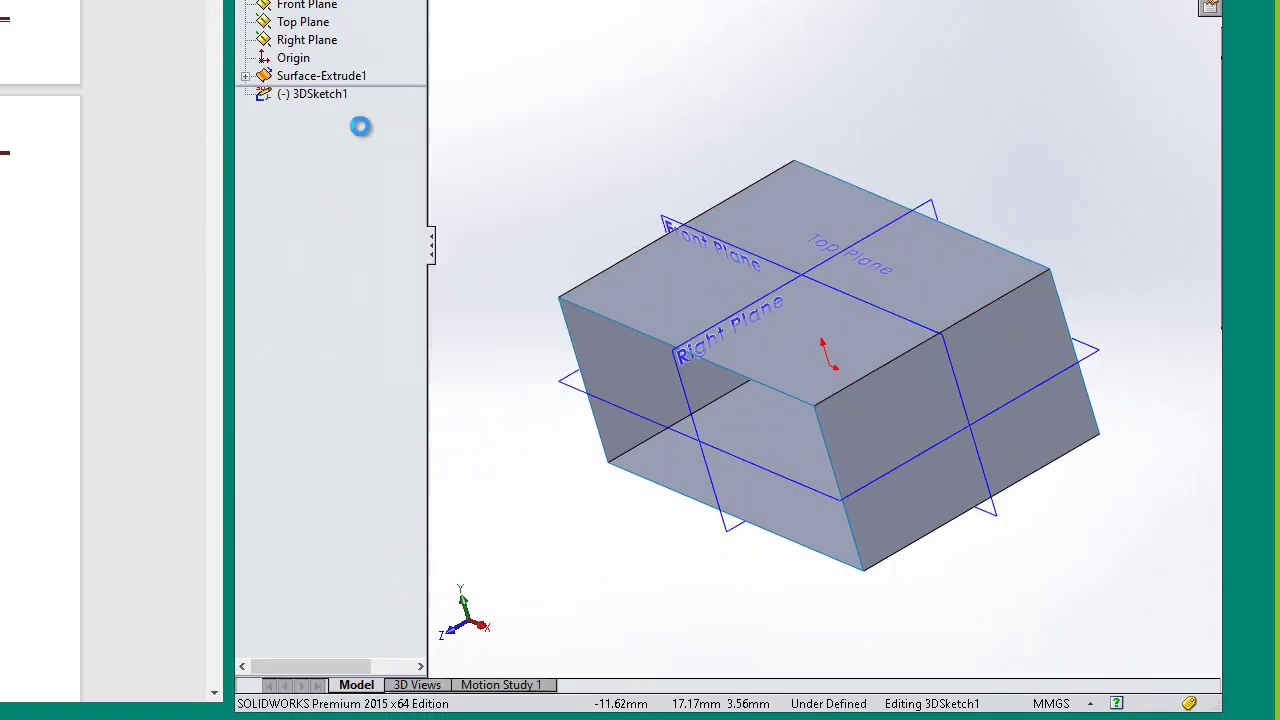
key(ctrl+b)
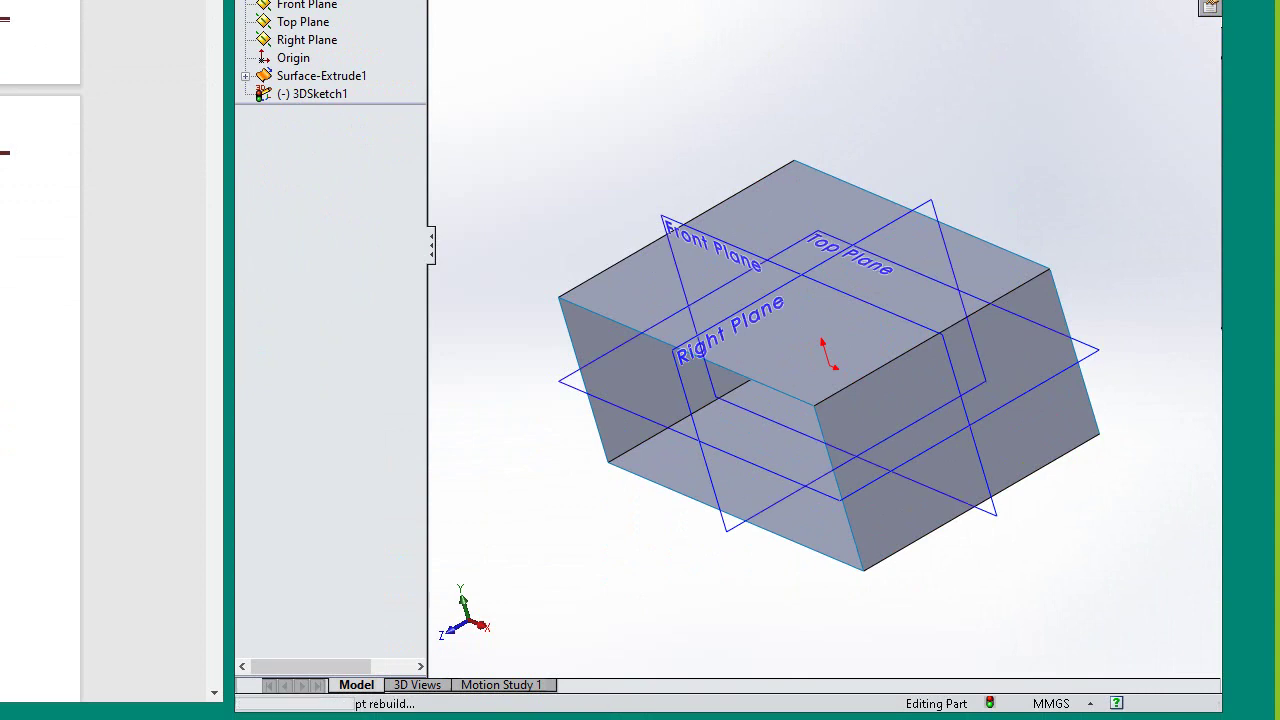